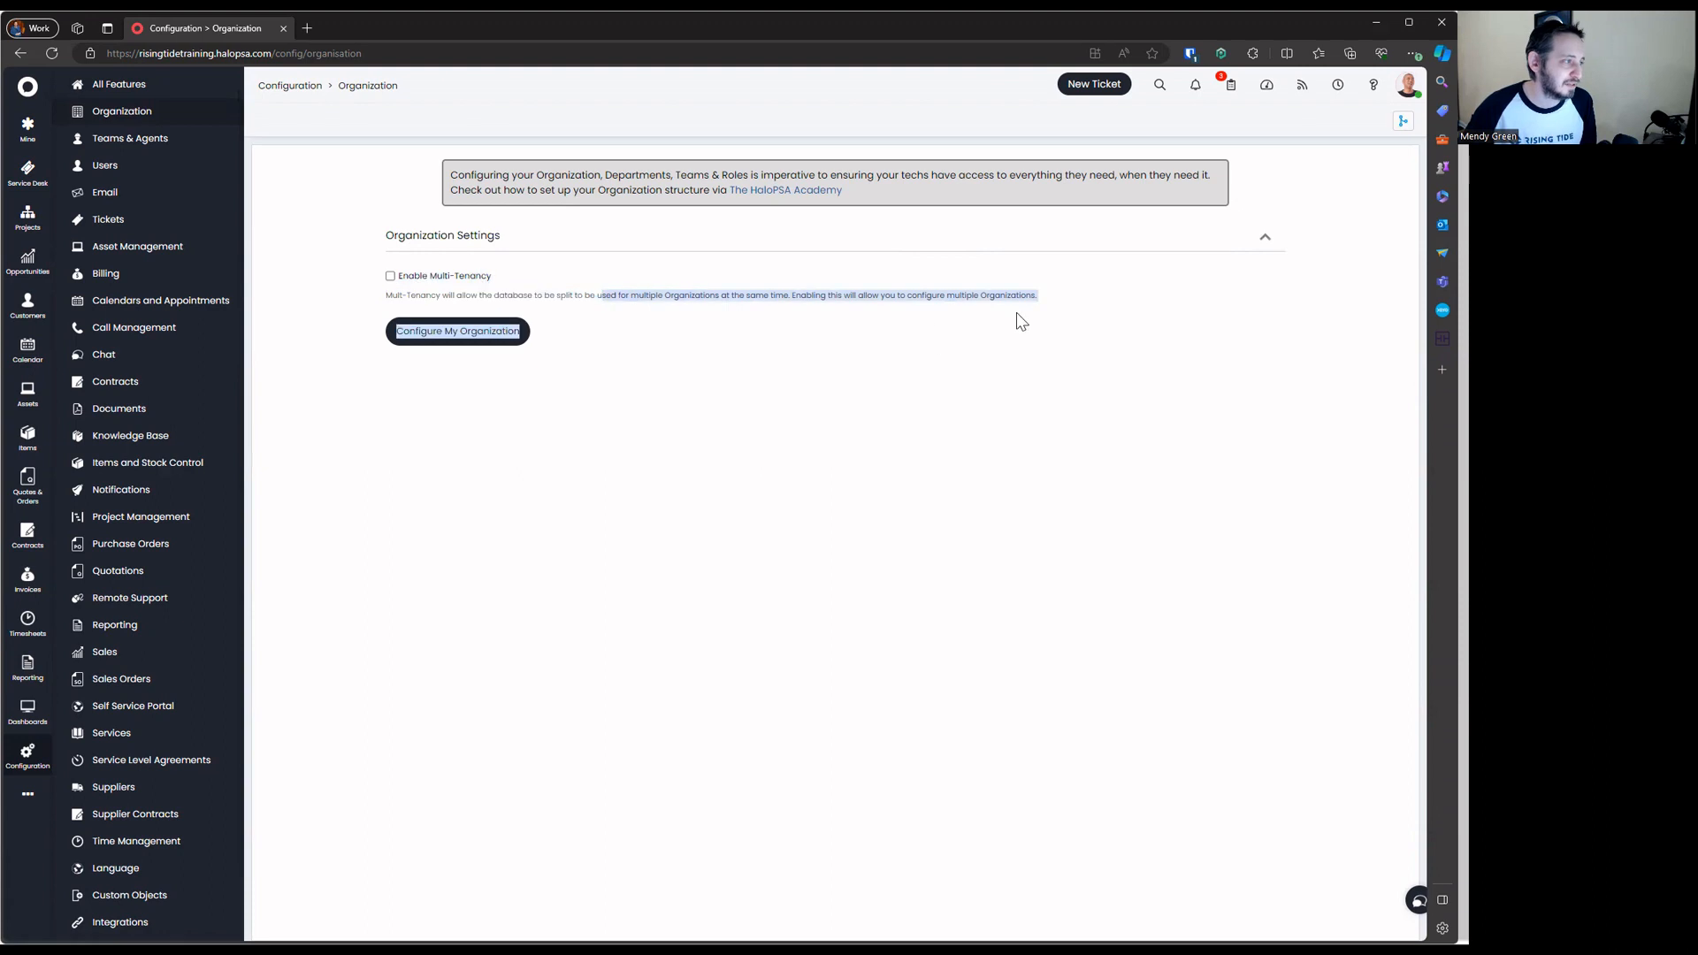
Open the Rising Tide Training Instance organisation configuration and switch it into edit mode
triple_click(952, 302)
click(448, 311)
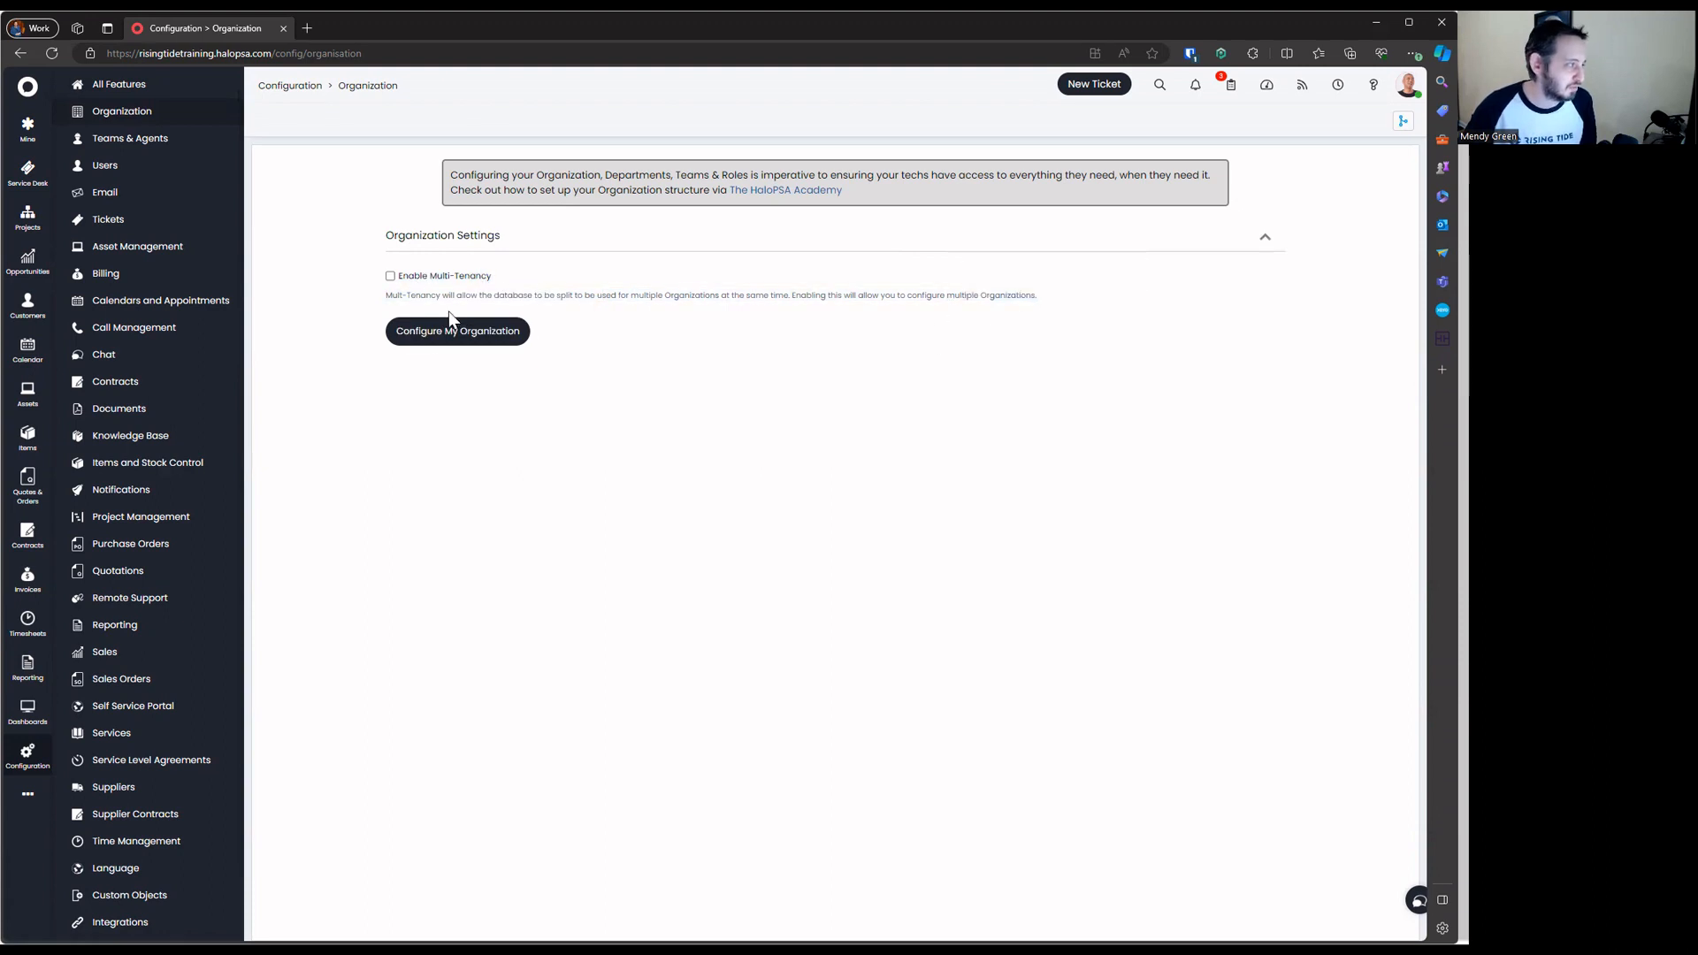
click(432, 336)
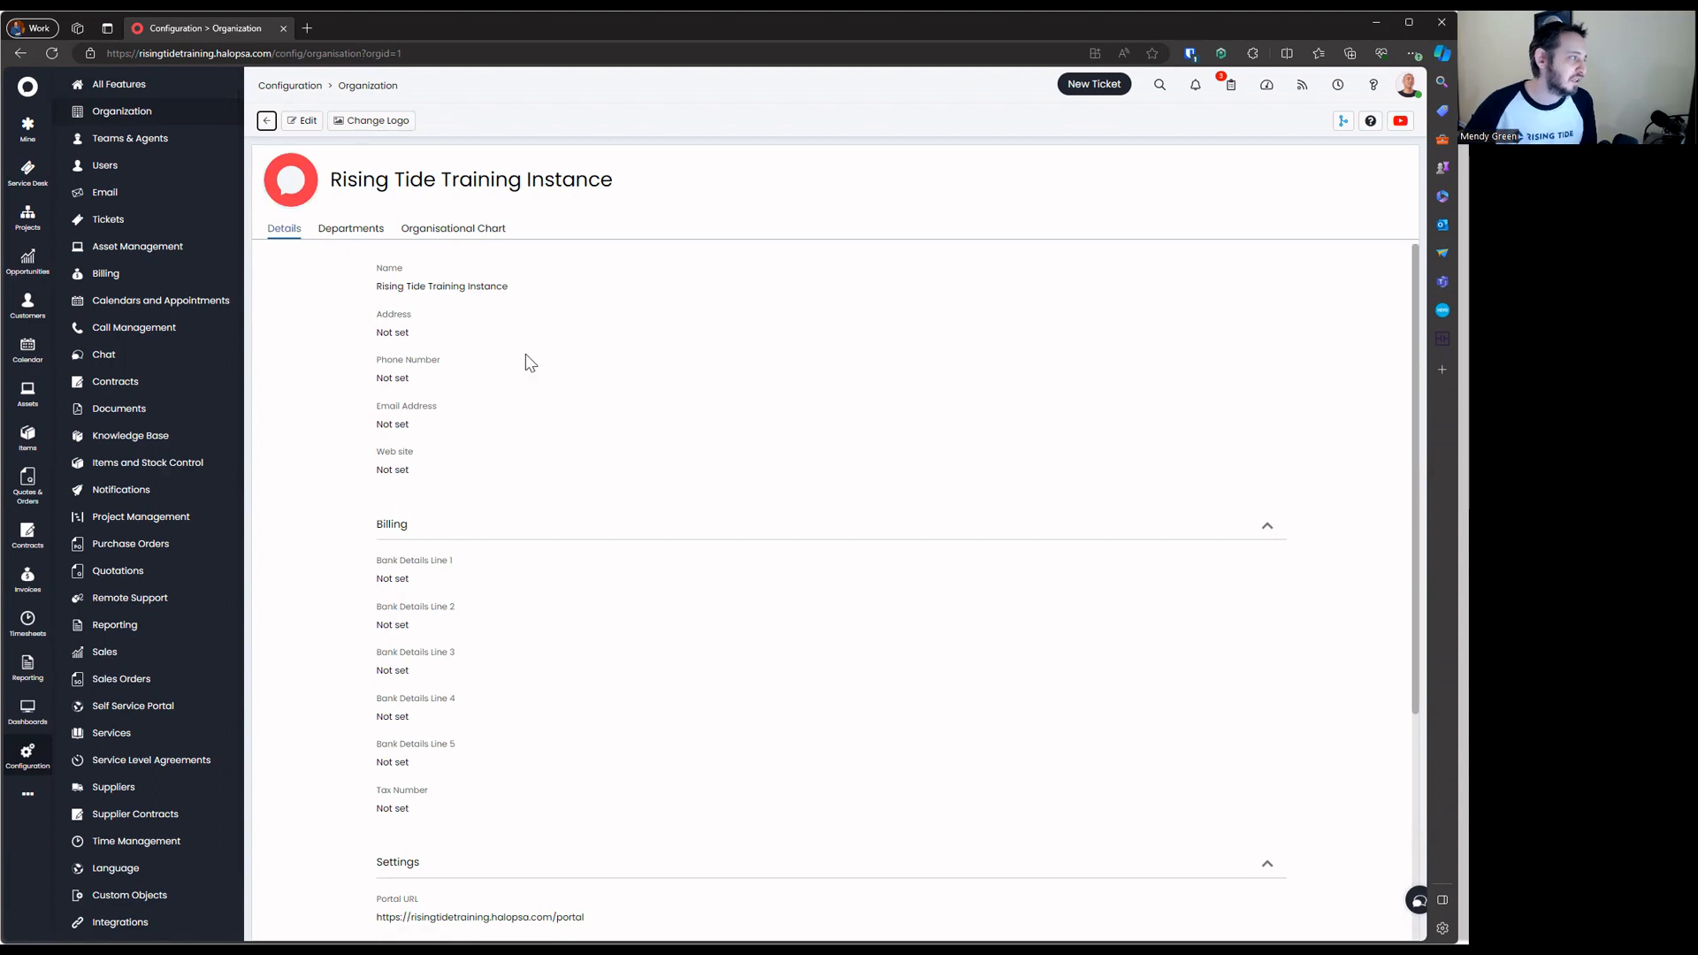
triple_click(421, 179)
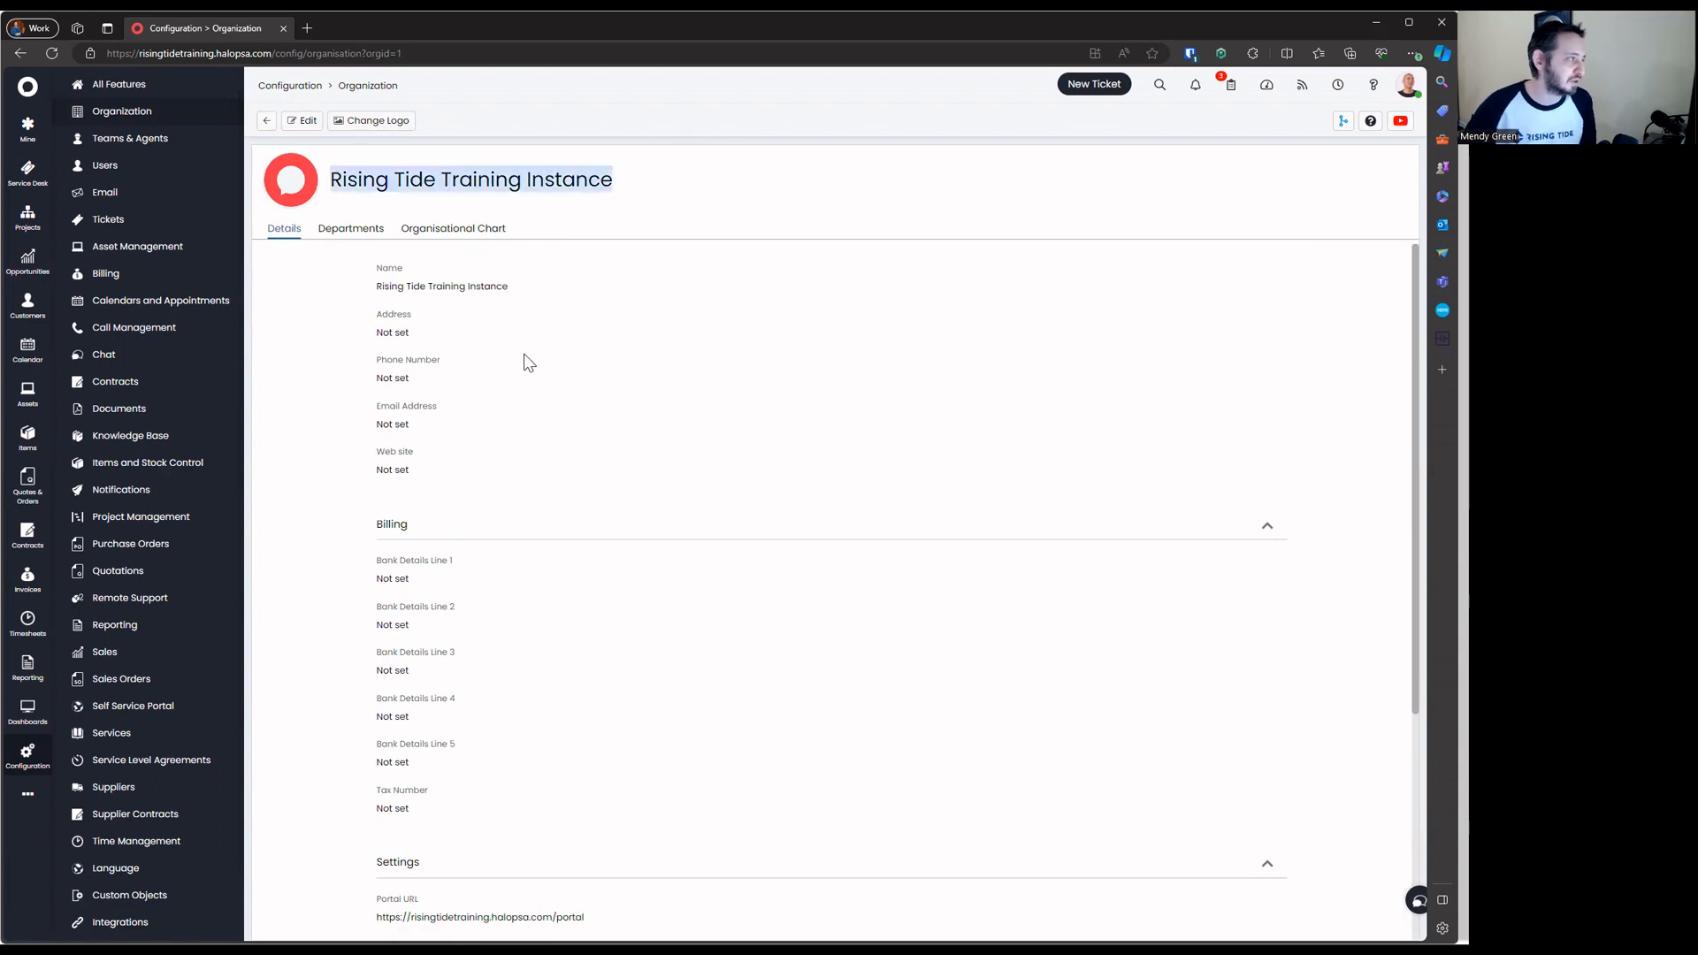
click(298, 122)
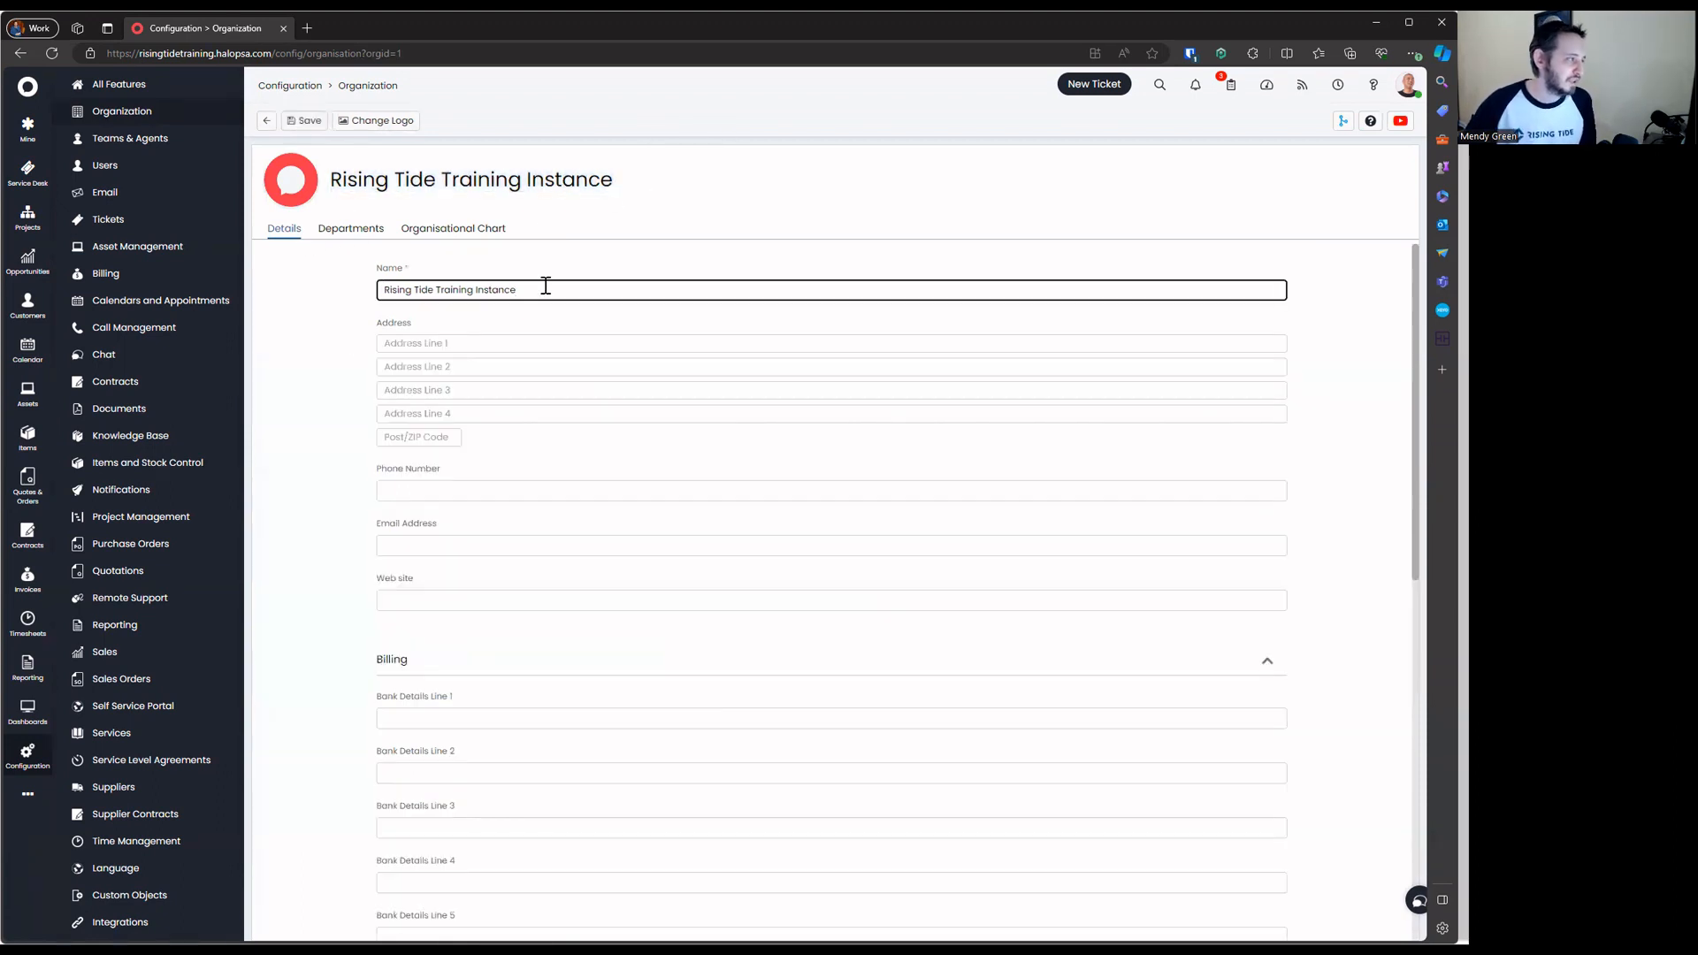
Select the whole organisation Name field and type 'Rising Tide Group' over it
triple_click(544, 287)
click(400, 287)
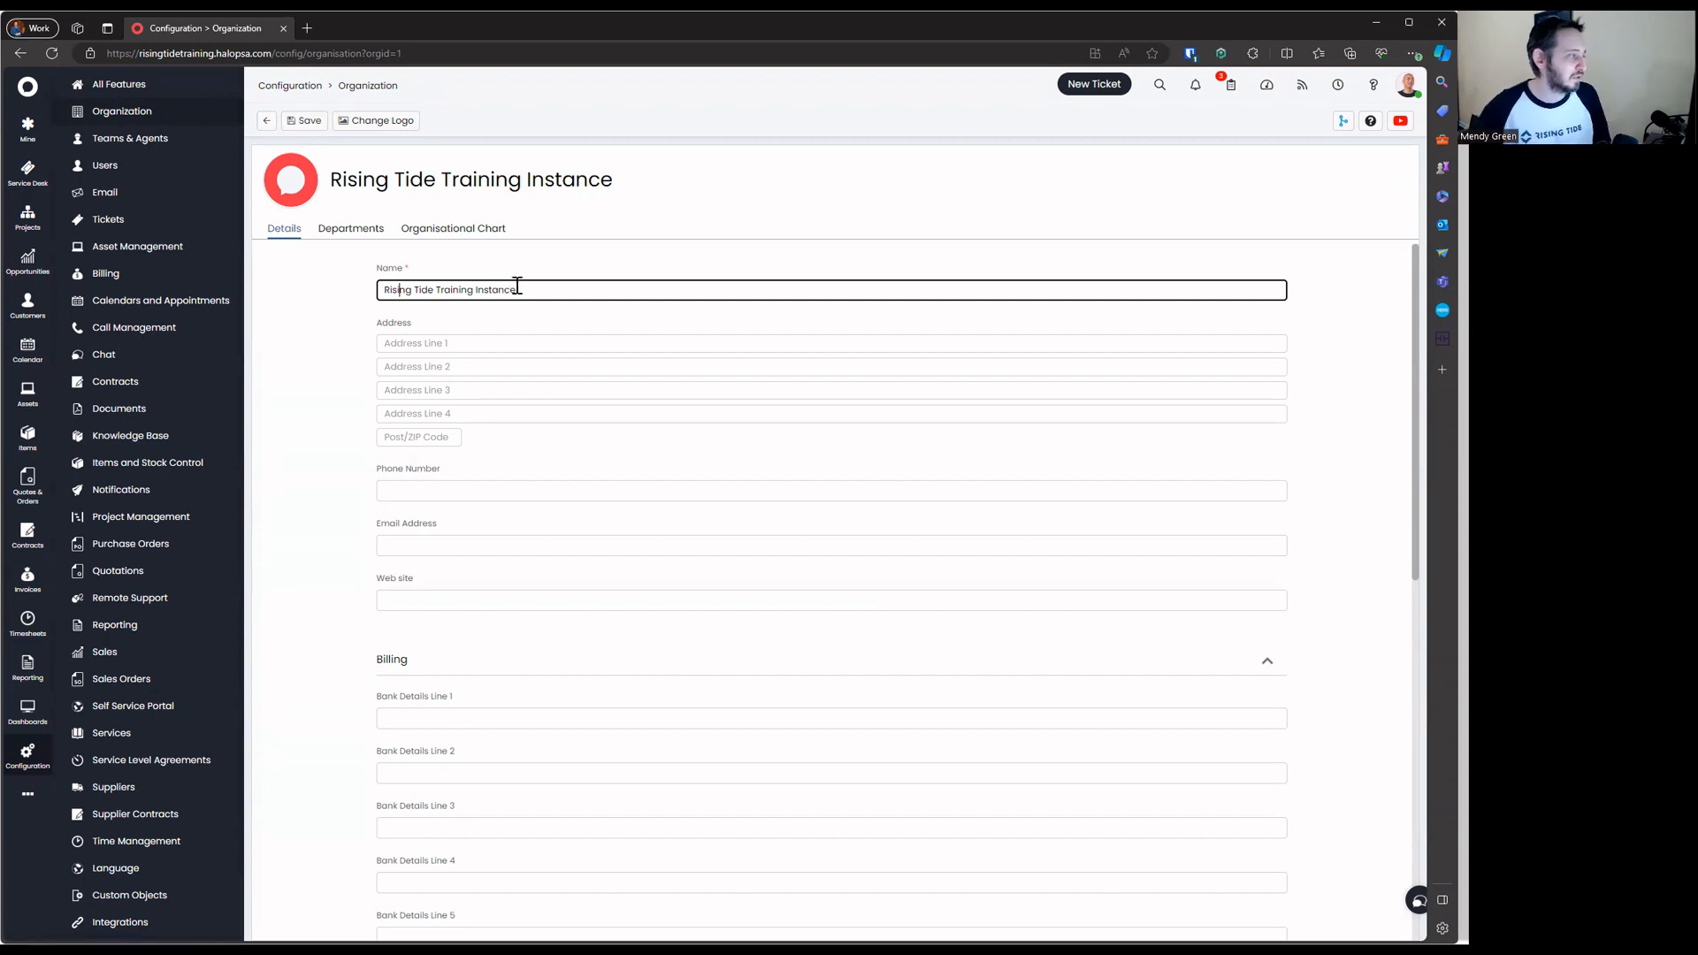
double_click(513, 289)
click(422, 291)
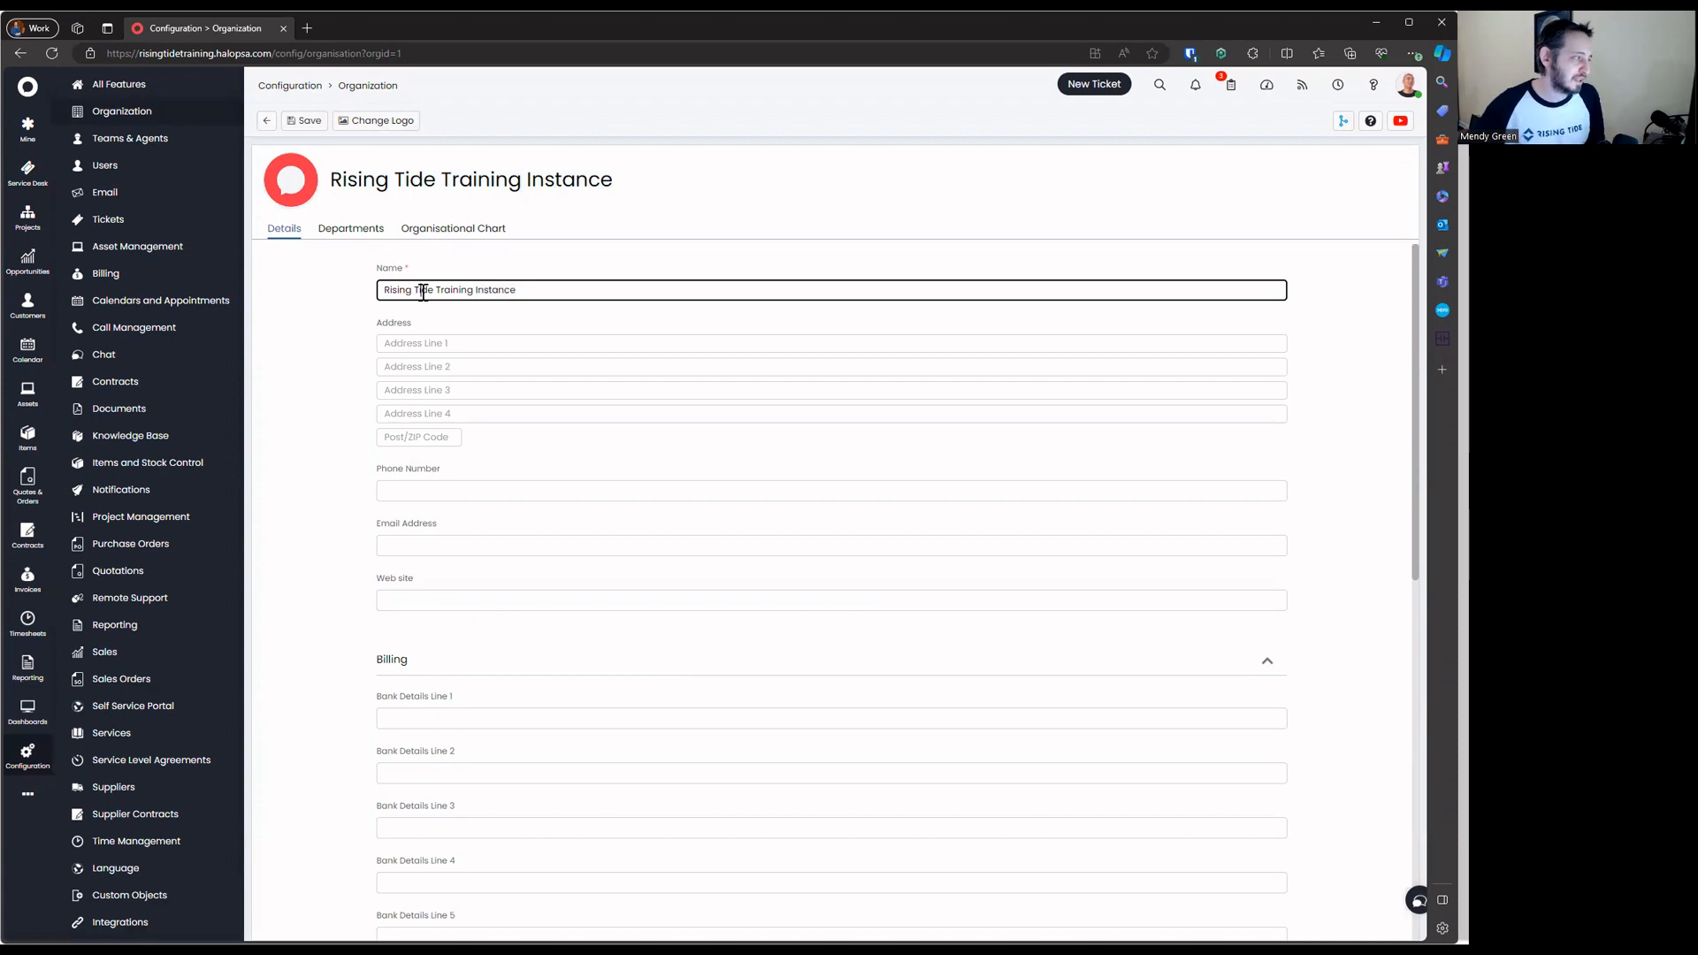
triple_click(528, 291)
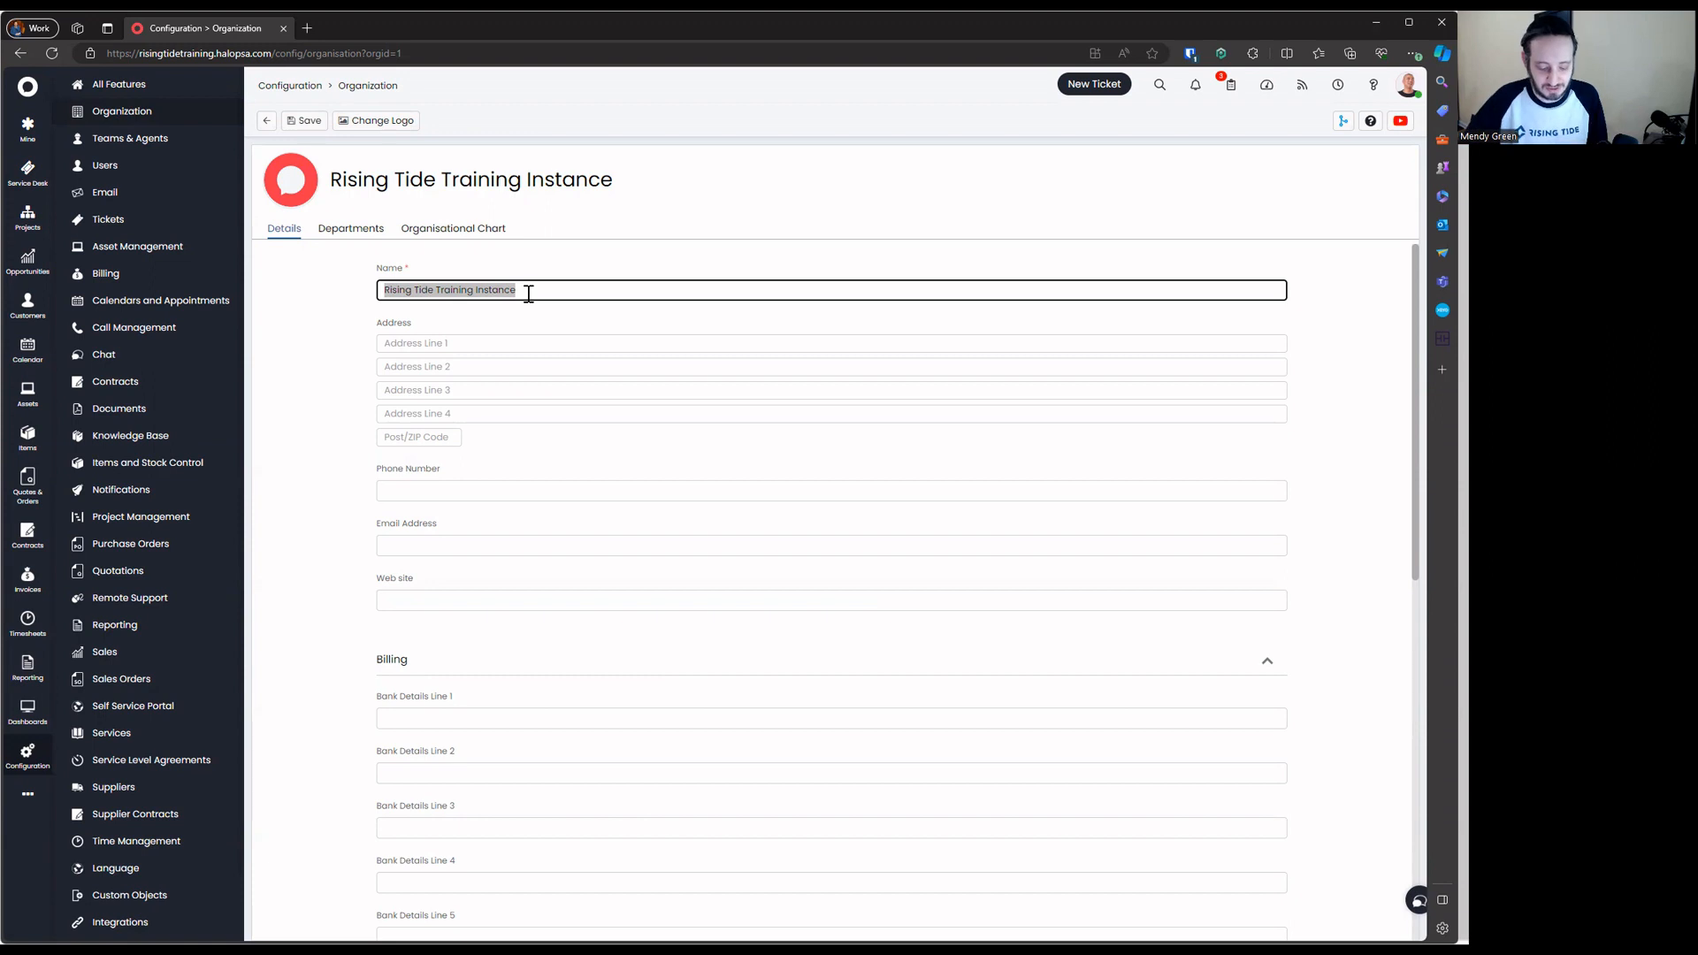
text(Rising Tide )
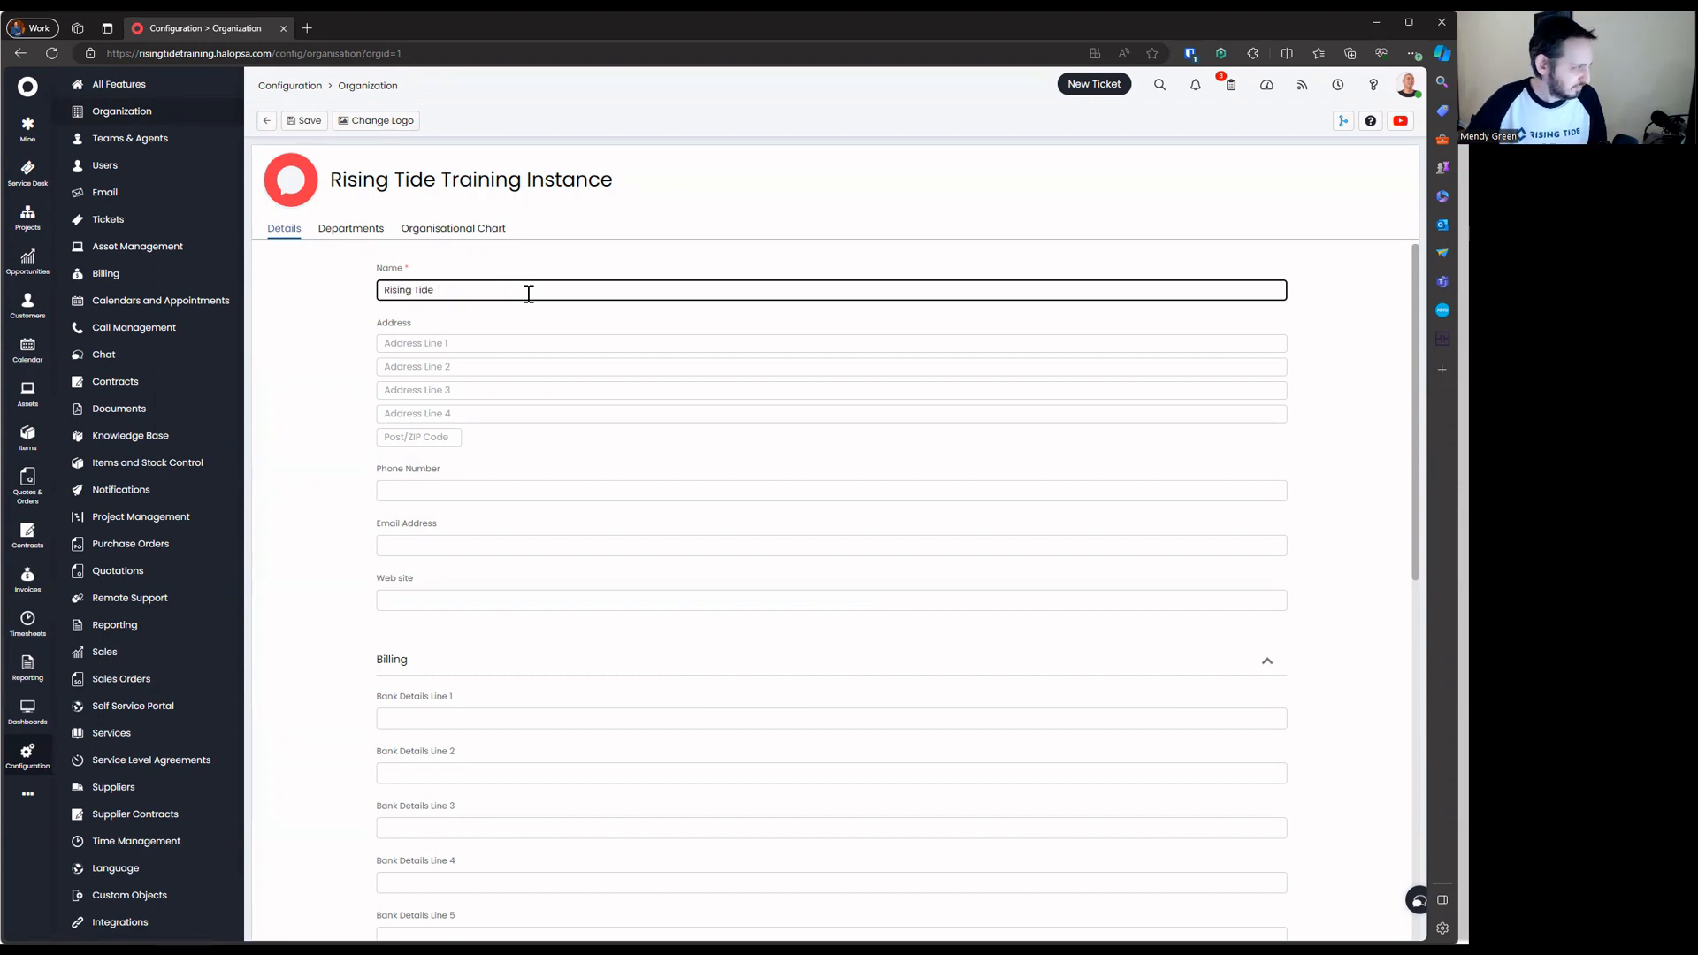
text(Group)
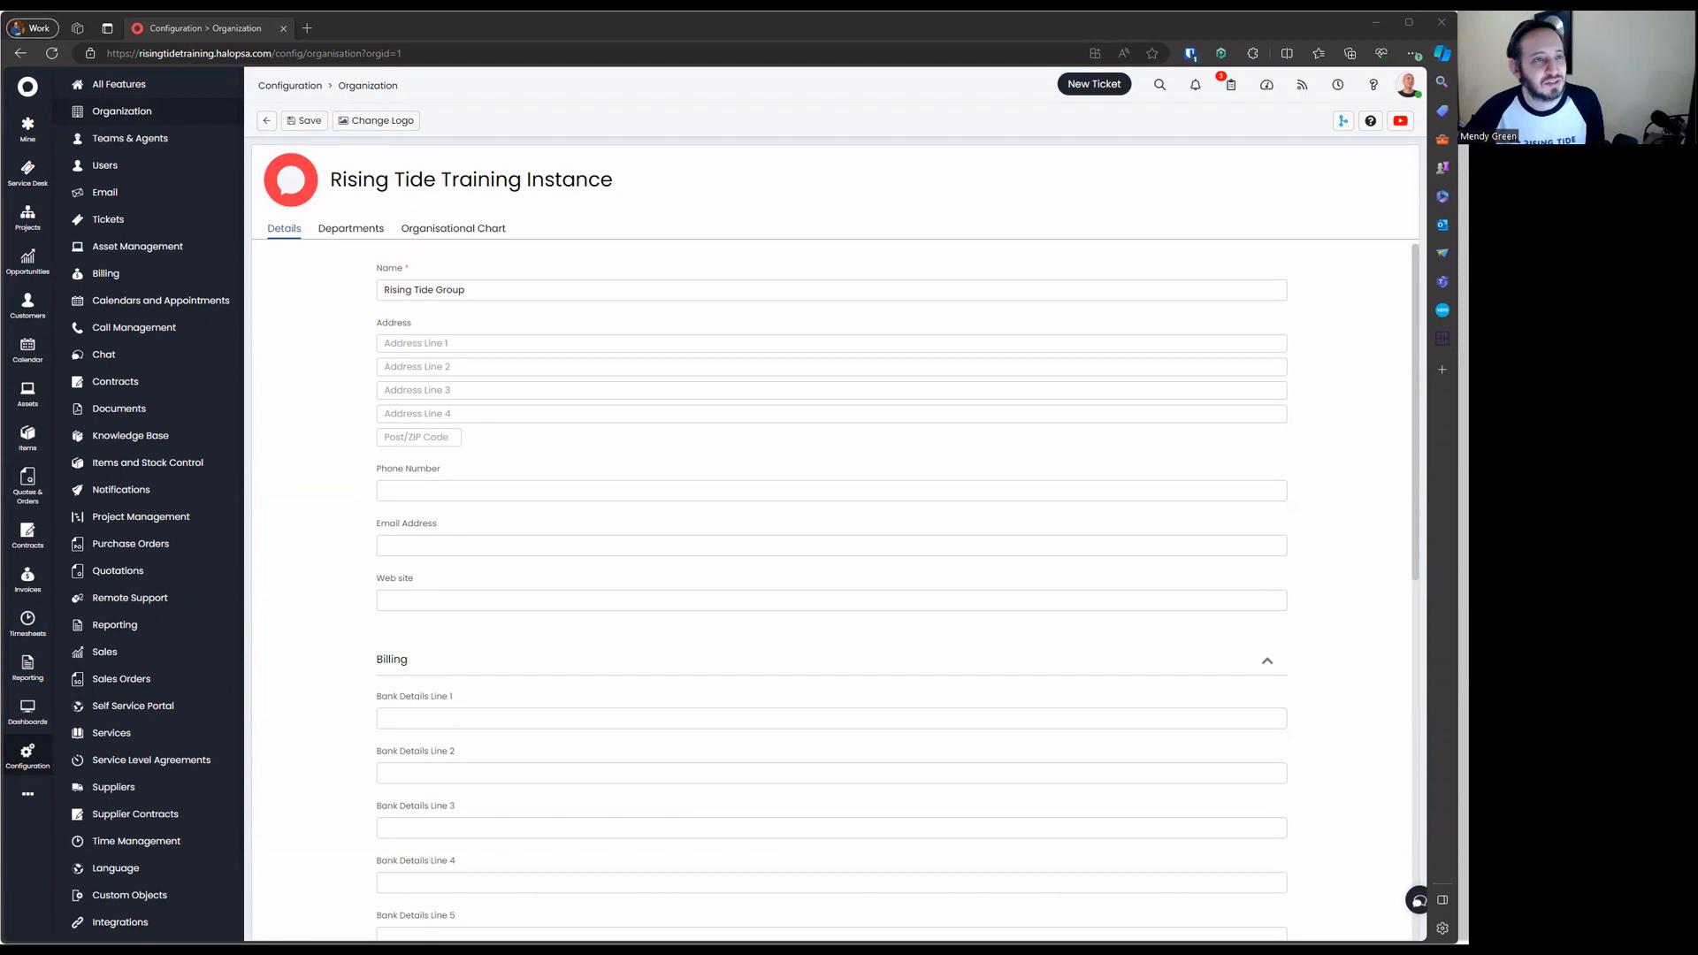
Replace the organisation name 'Rising Tide Group' with 'MSPAdvisors LLC' and move to Address Line 1
triple_click(512, 298)
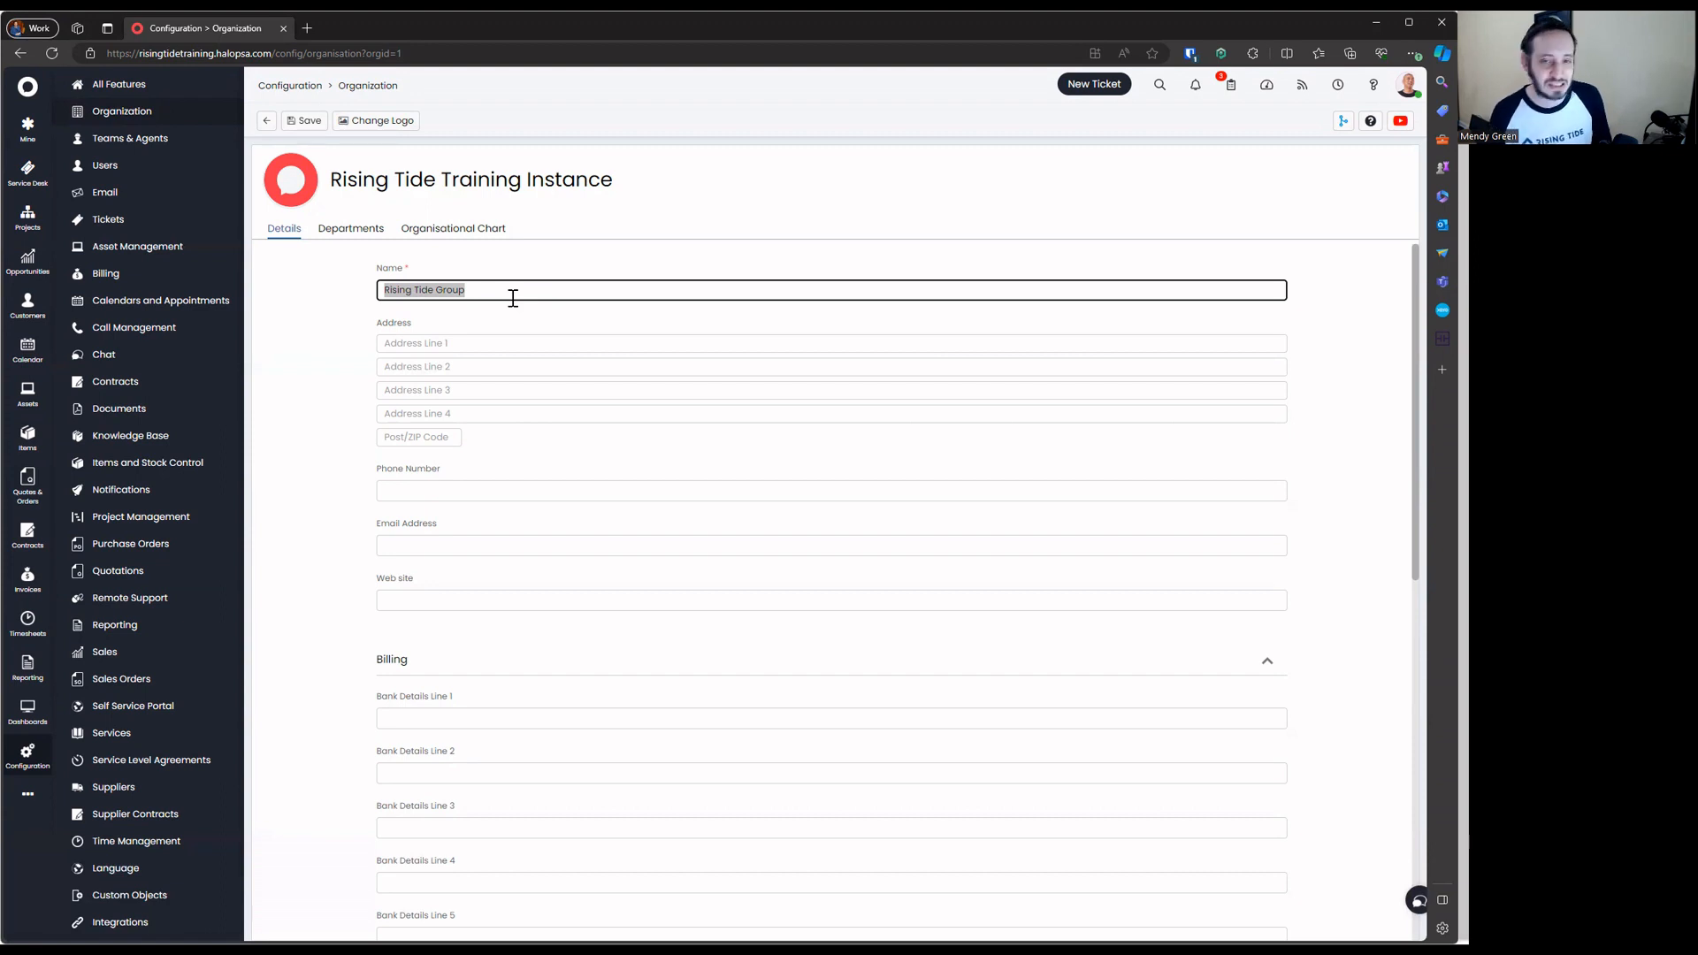
text(MSPAc)
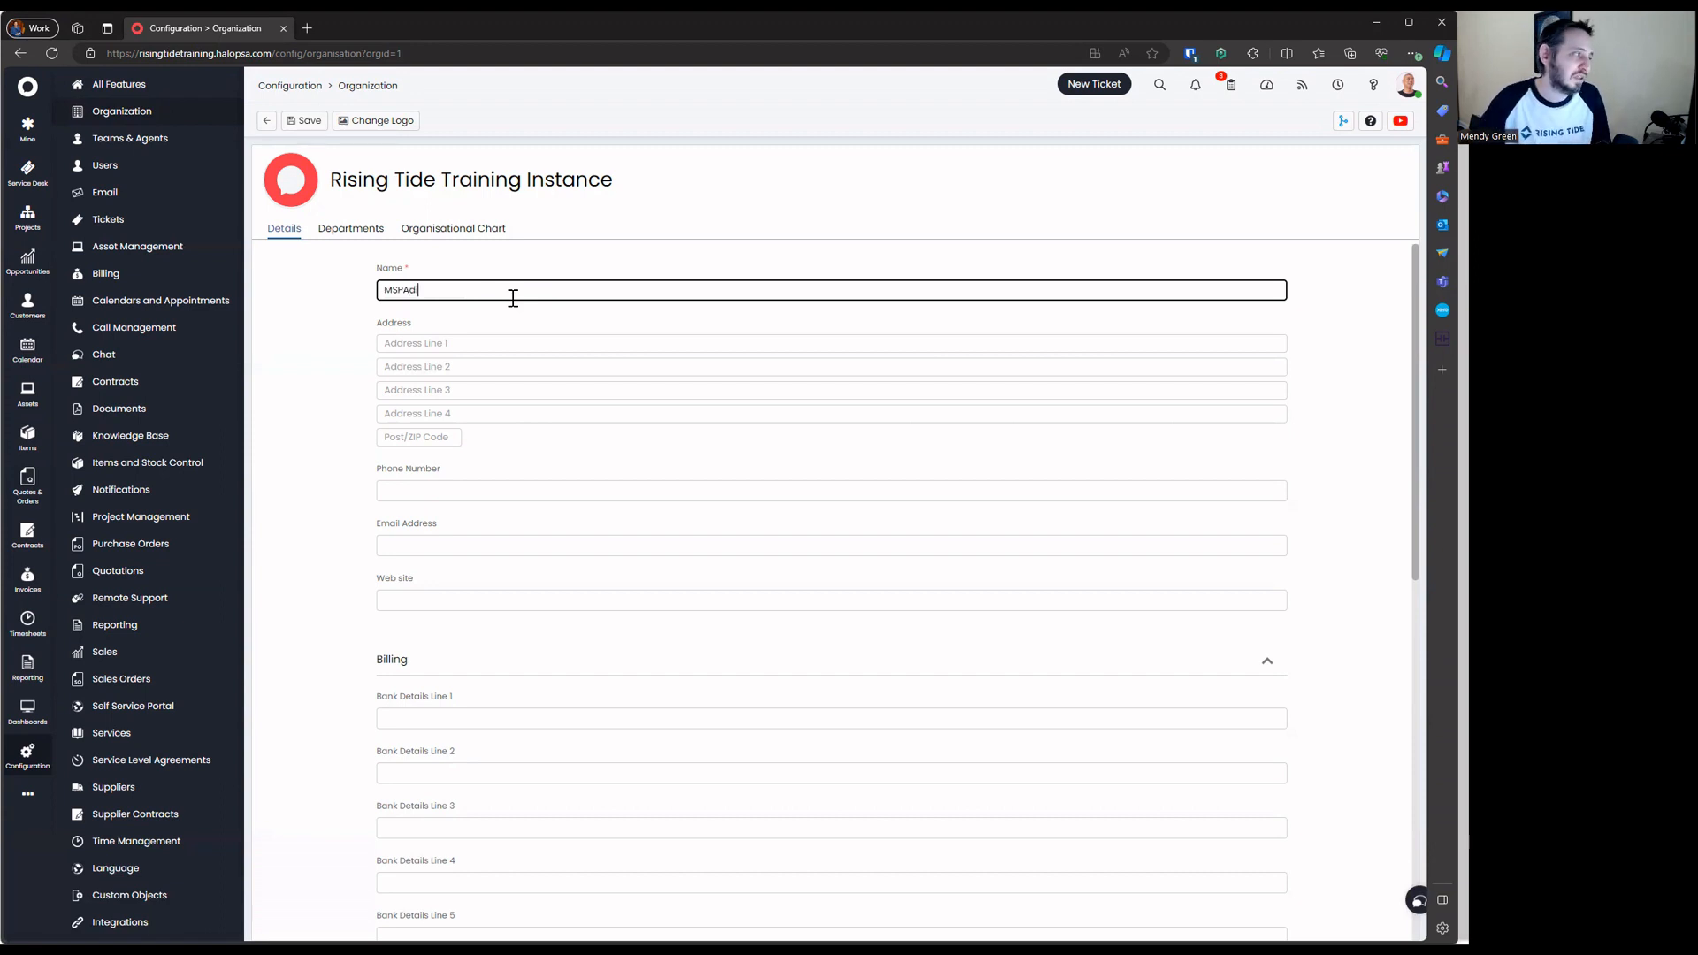
text(visors LLC)
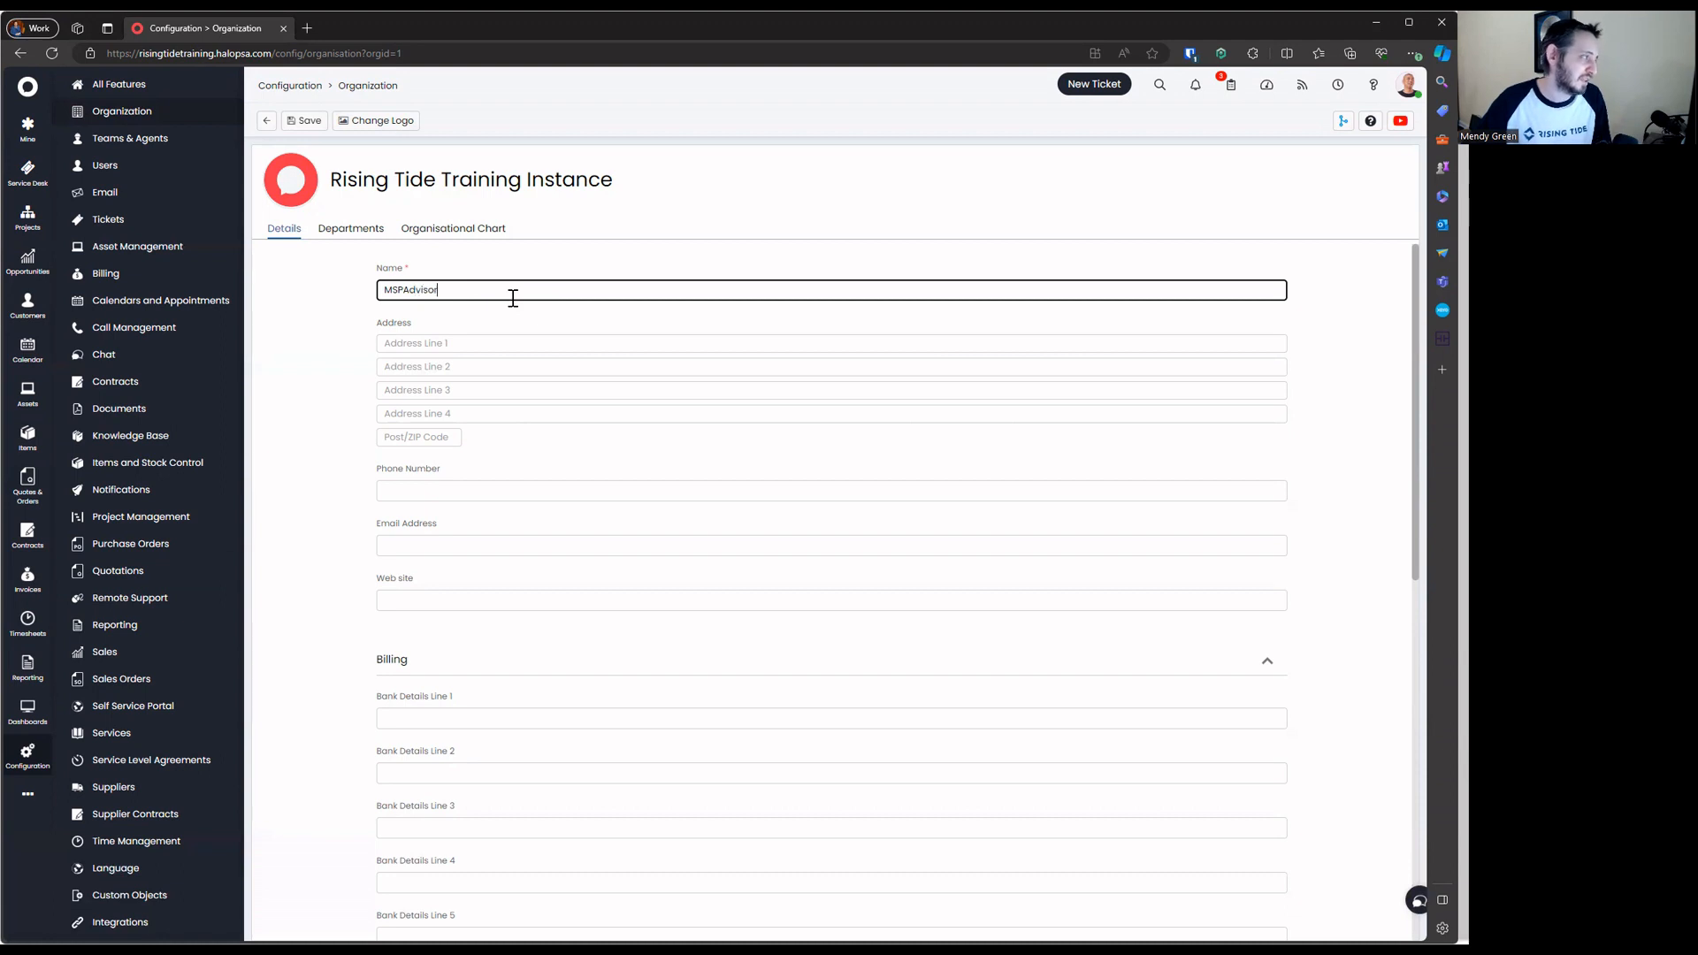
key(Tab)
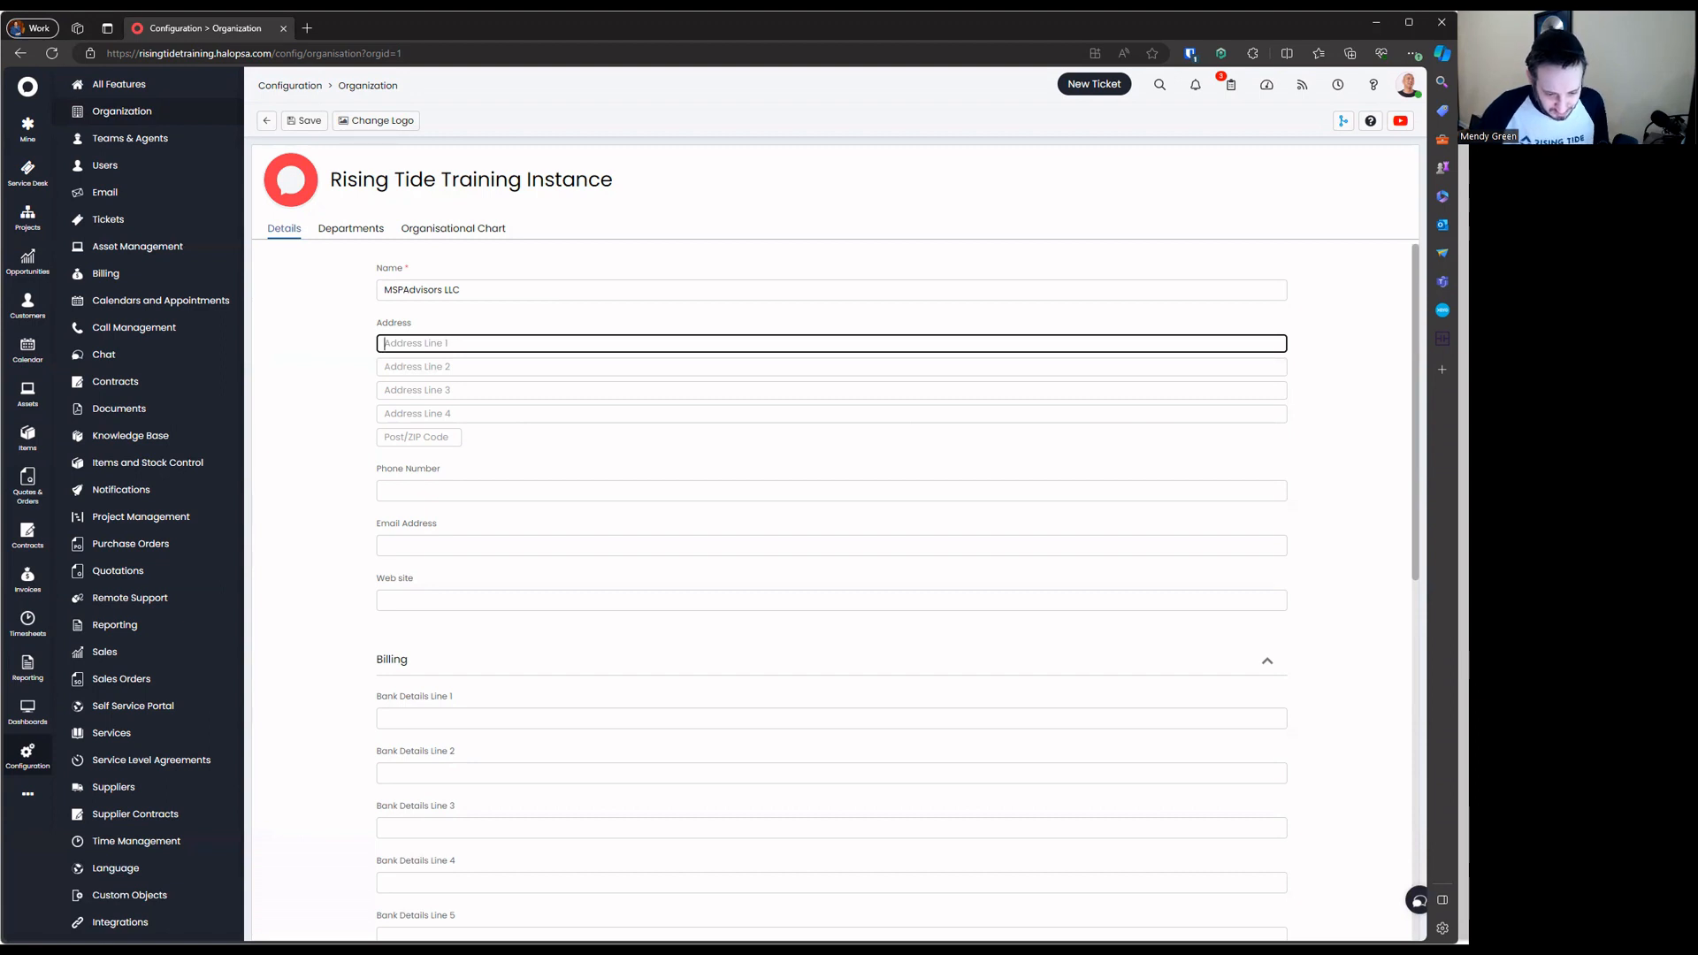
key(alt+Tab)
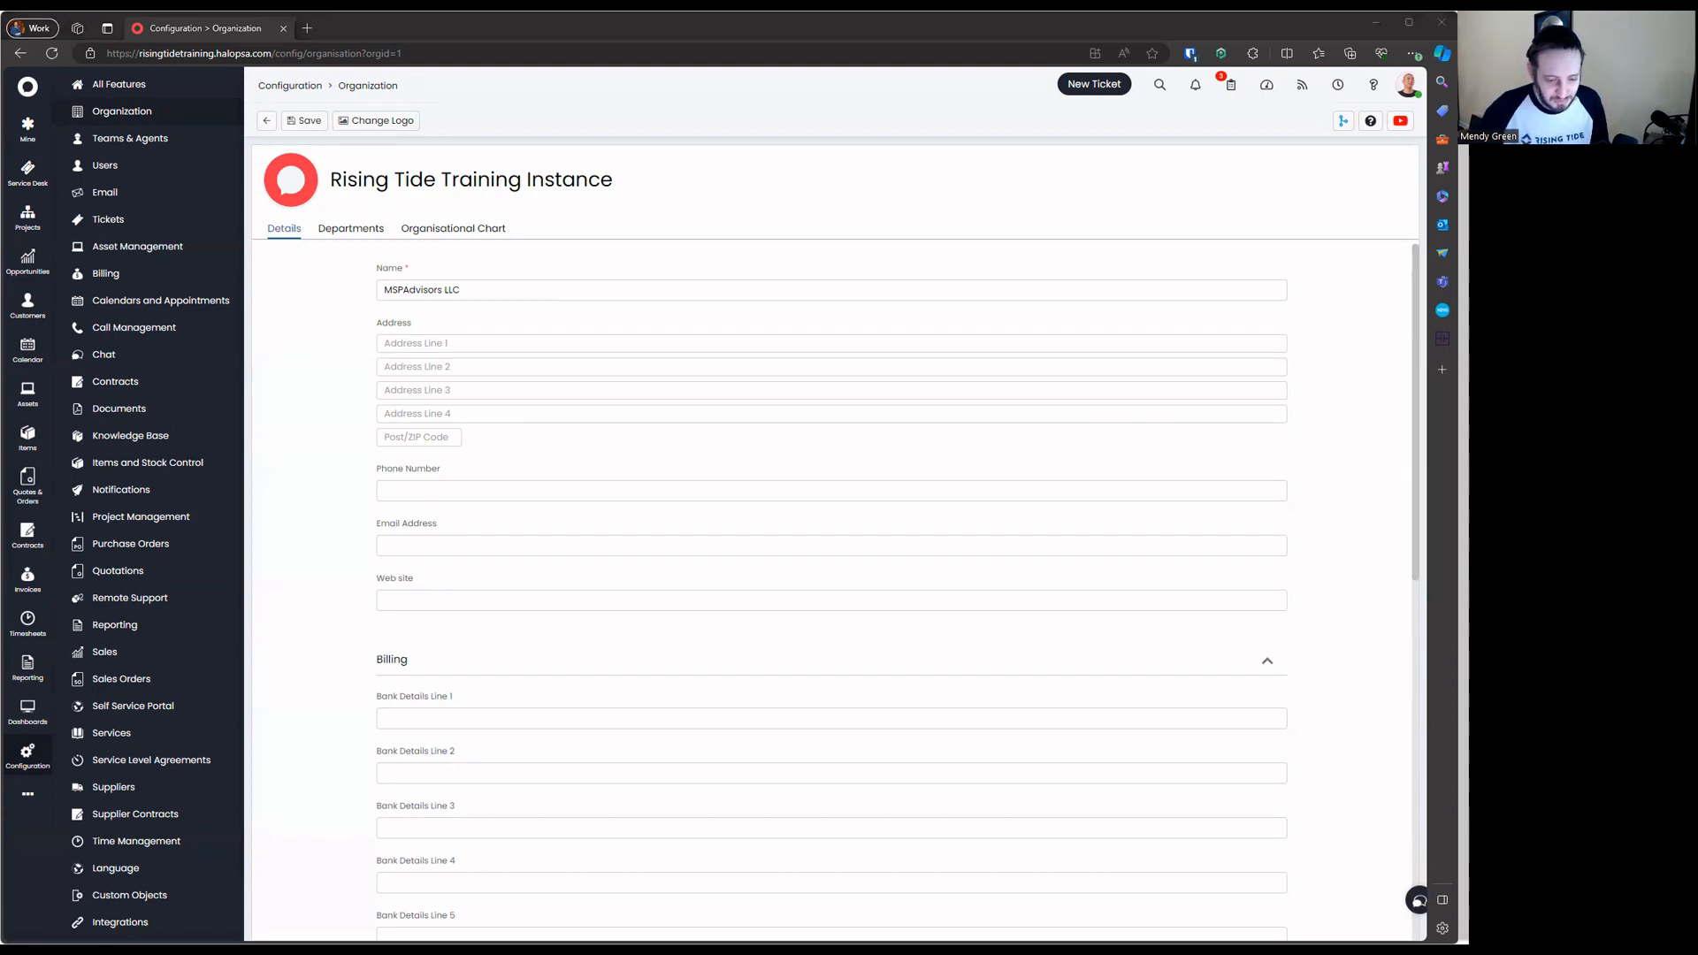
Fill in the organisation's street, suite, city/state and country lines, plus its ZIP code
click(509, 341)
text(1234 Tech Lane)
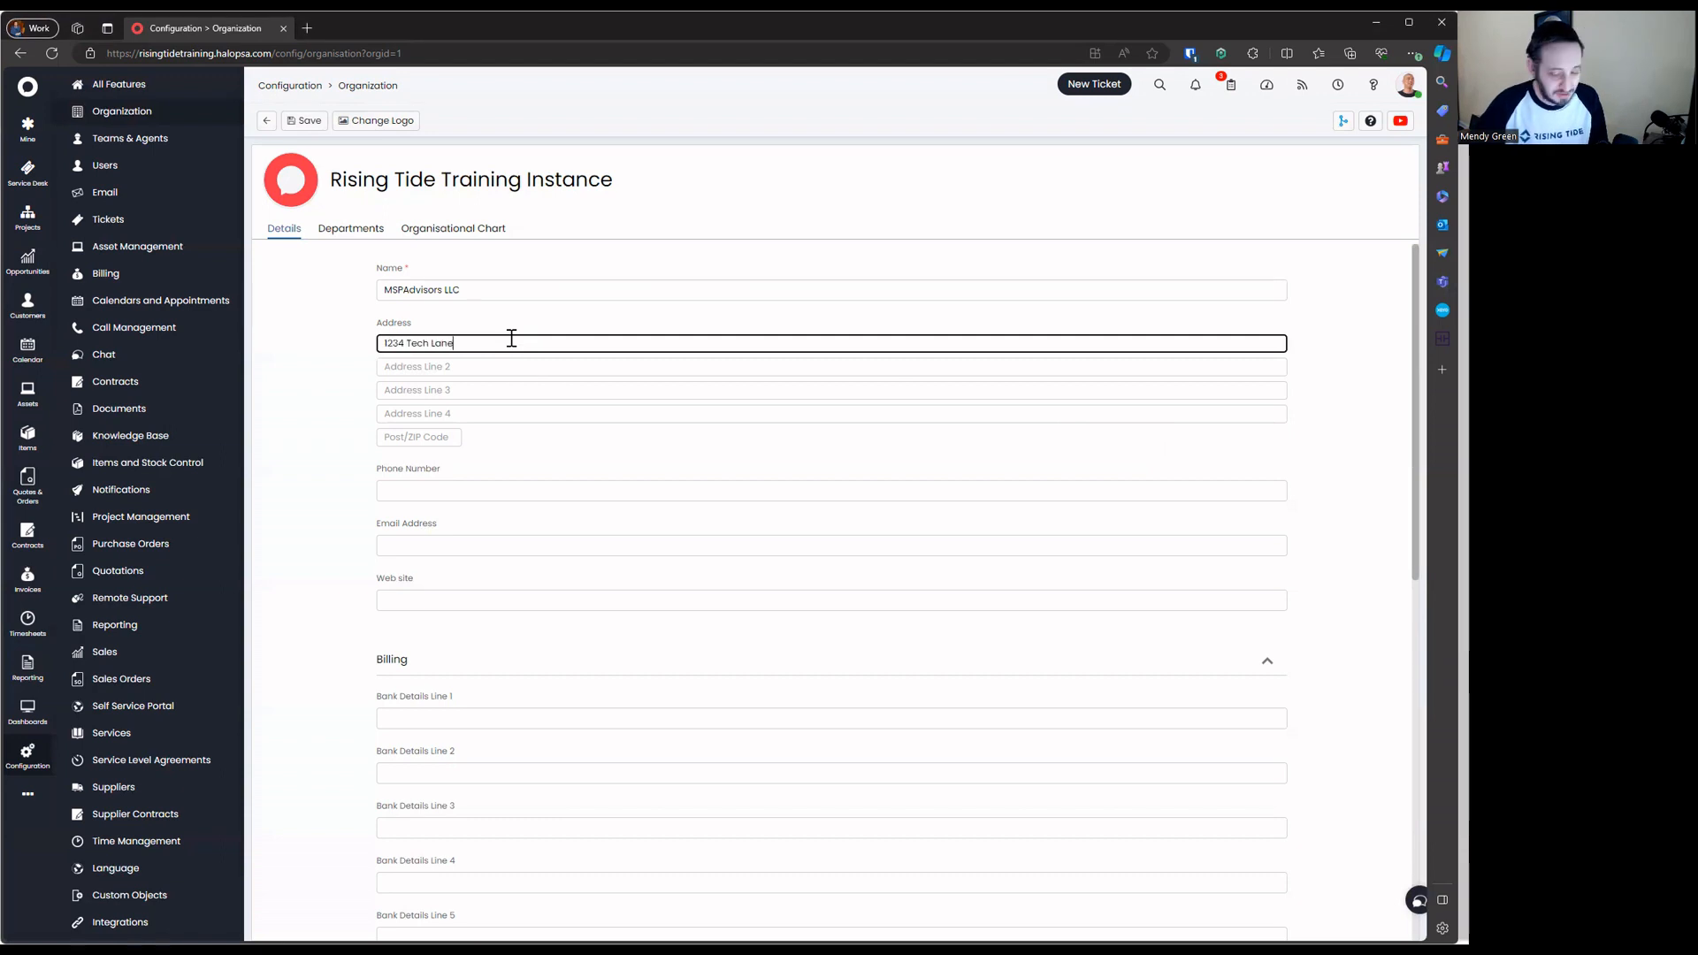
key(Tab)
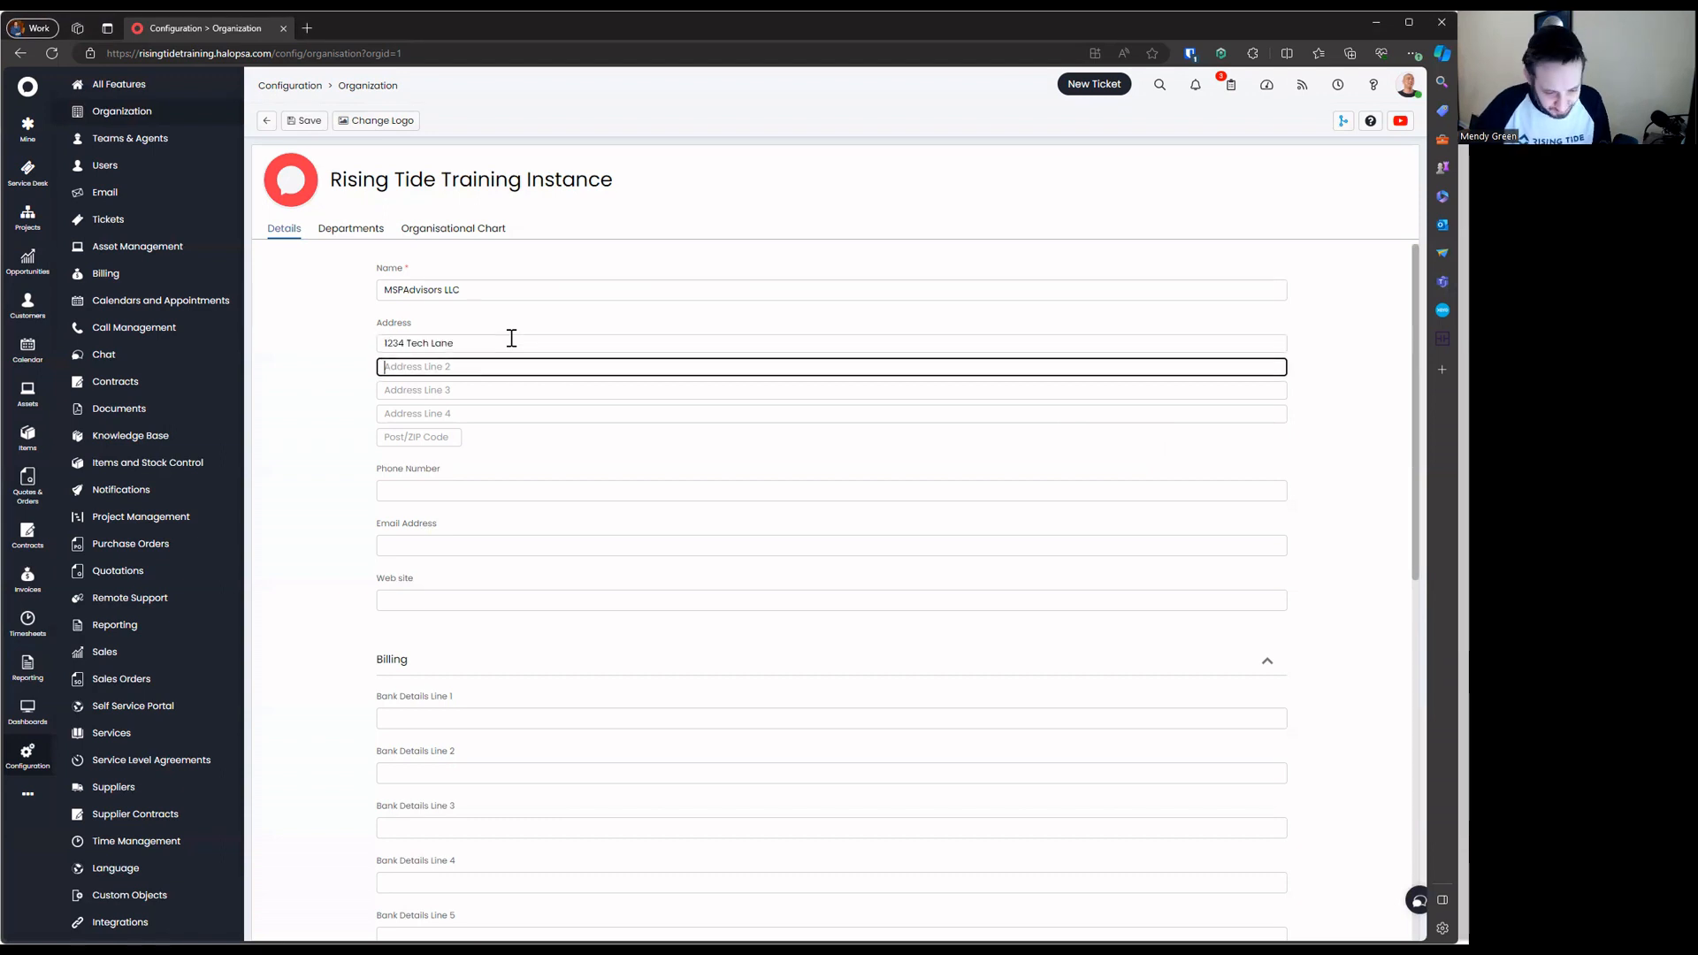
text(Suite 300)
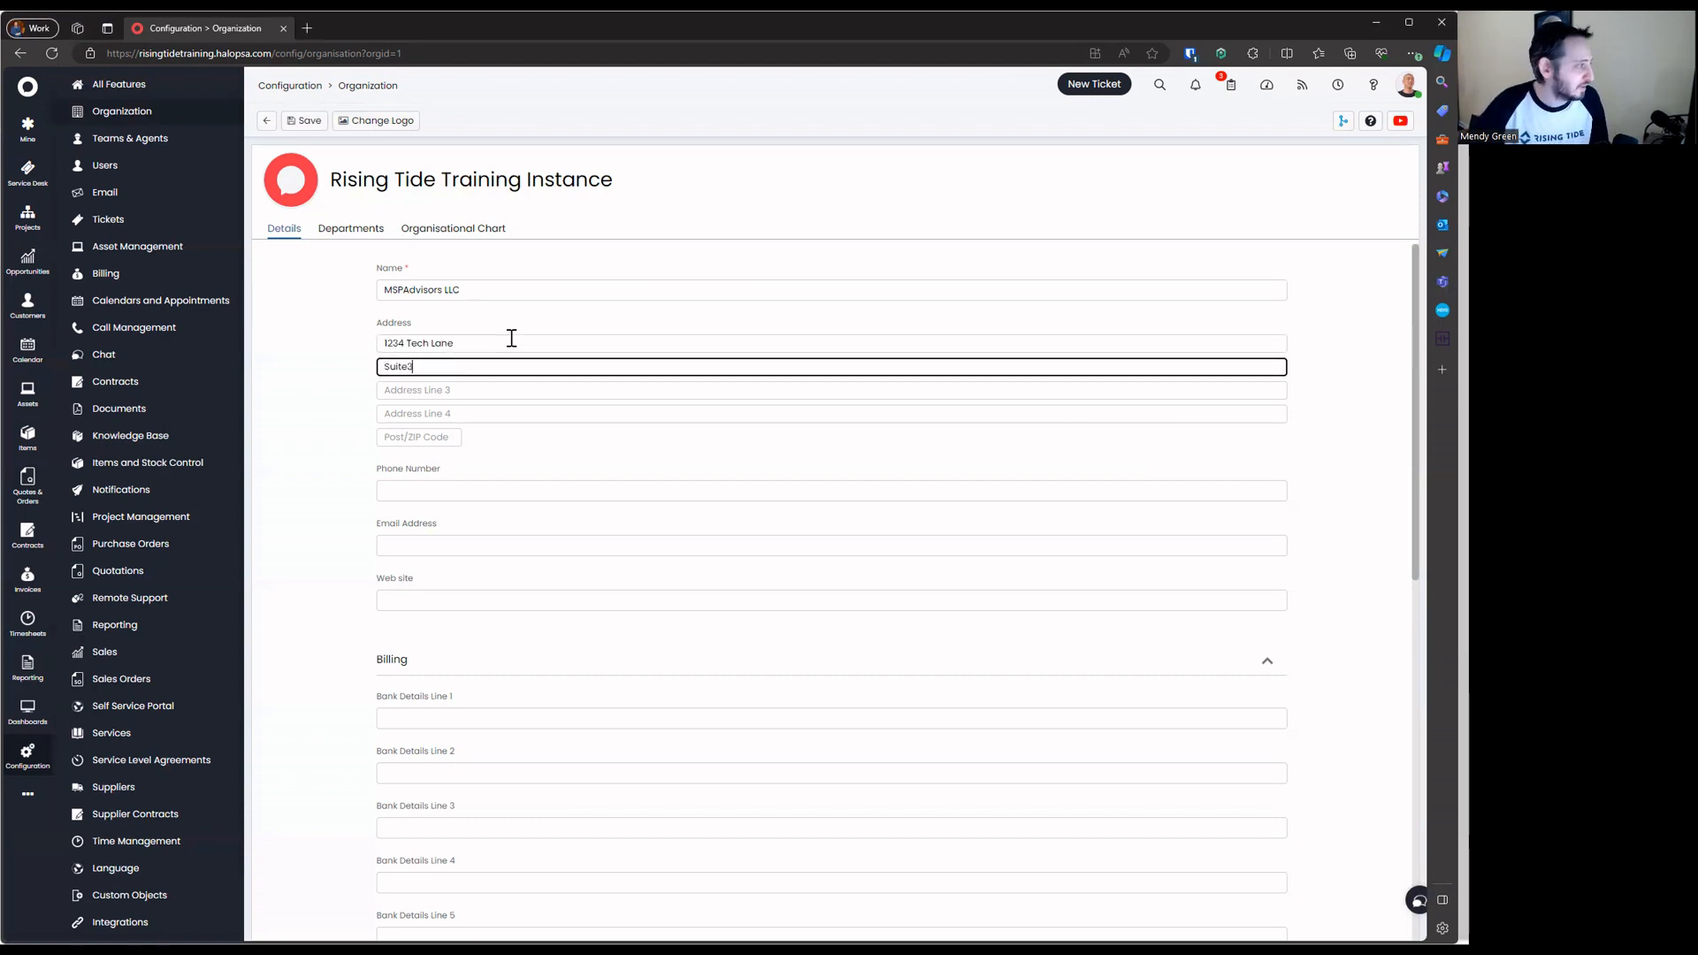
key(Tab)
text(Tech)
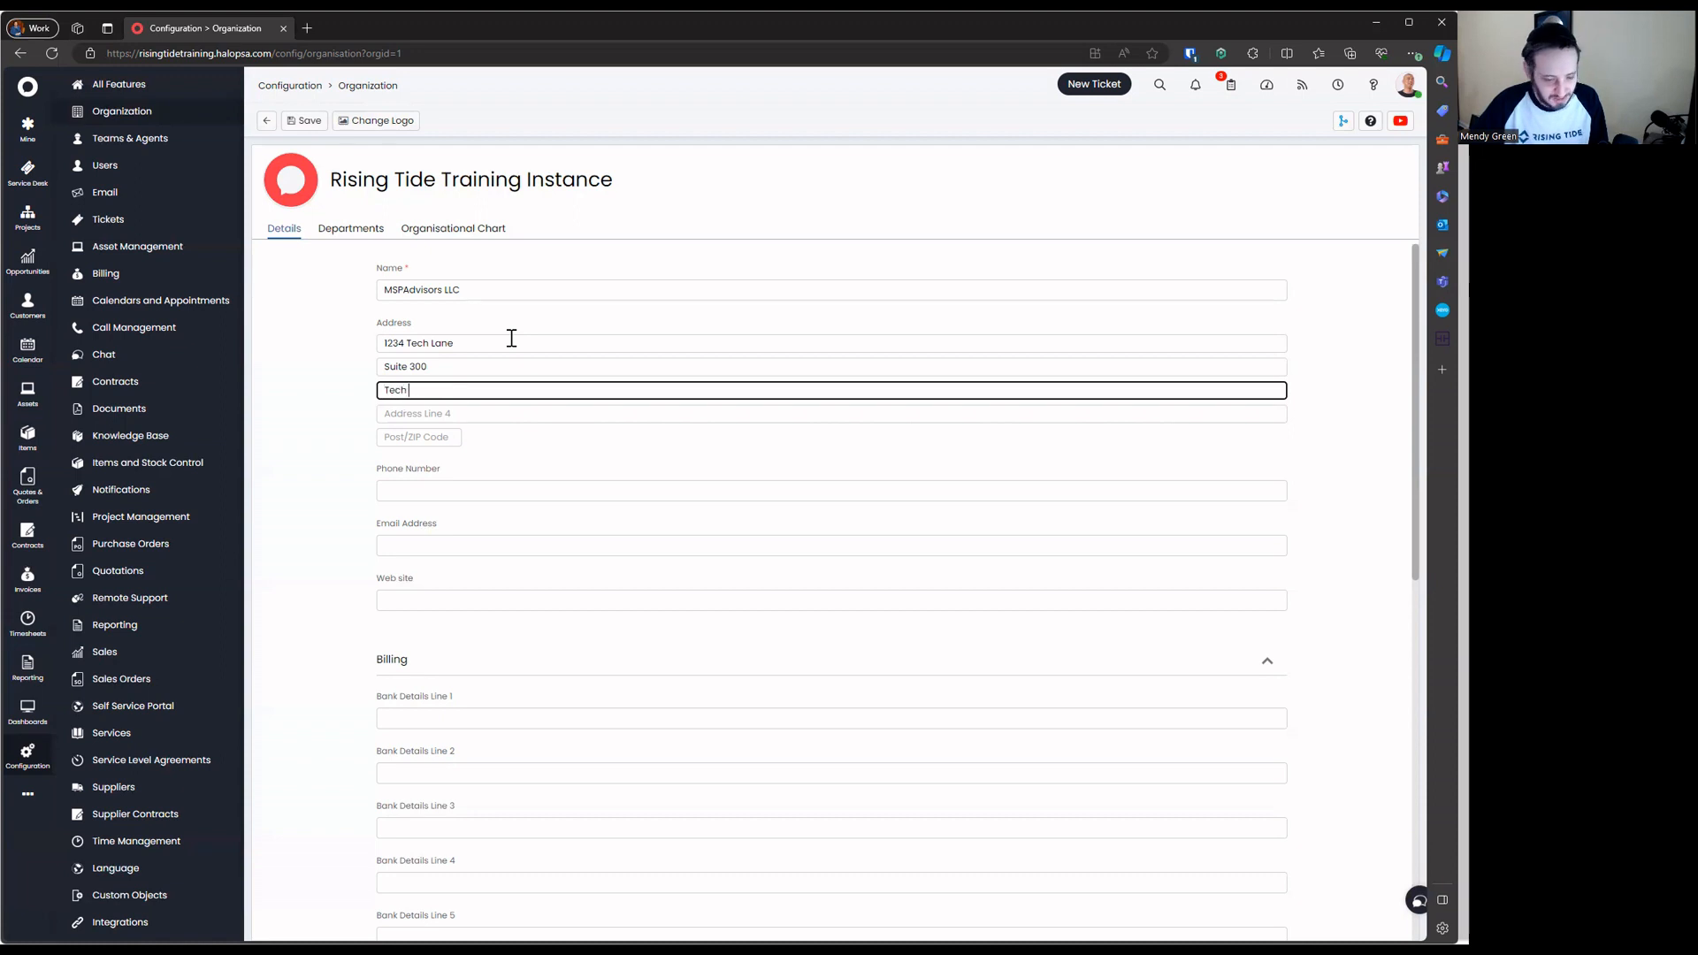
text(City ,TS)
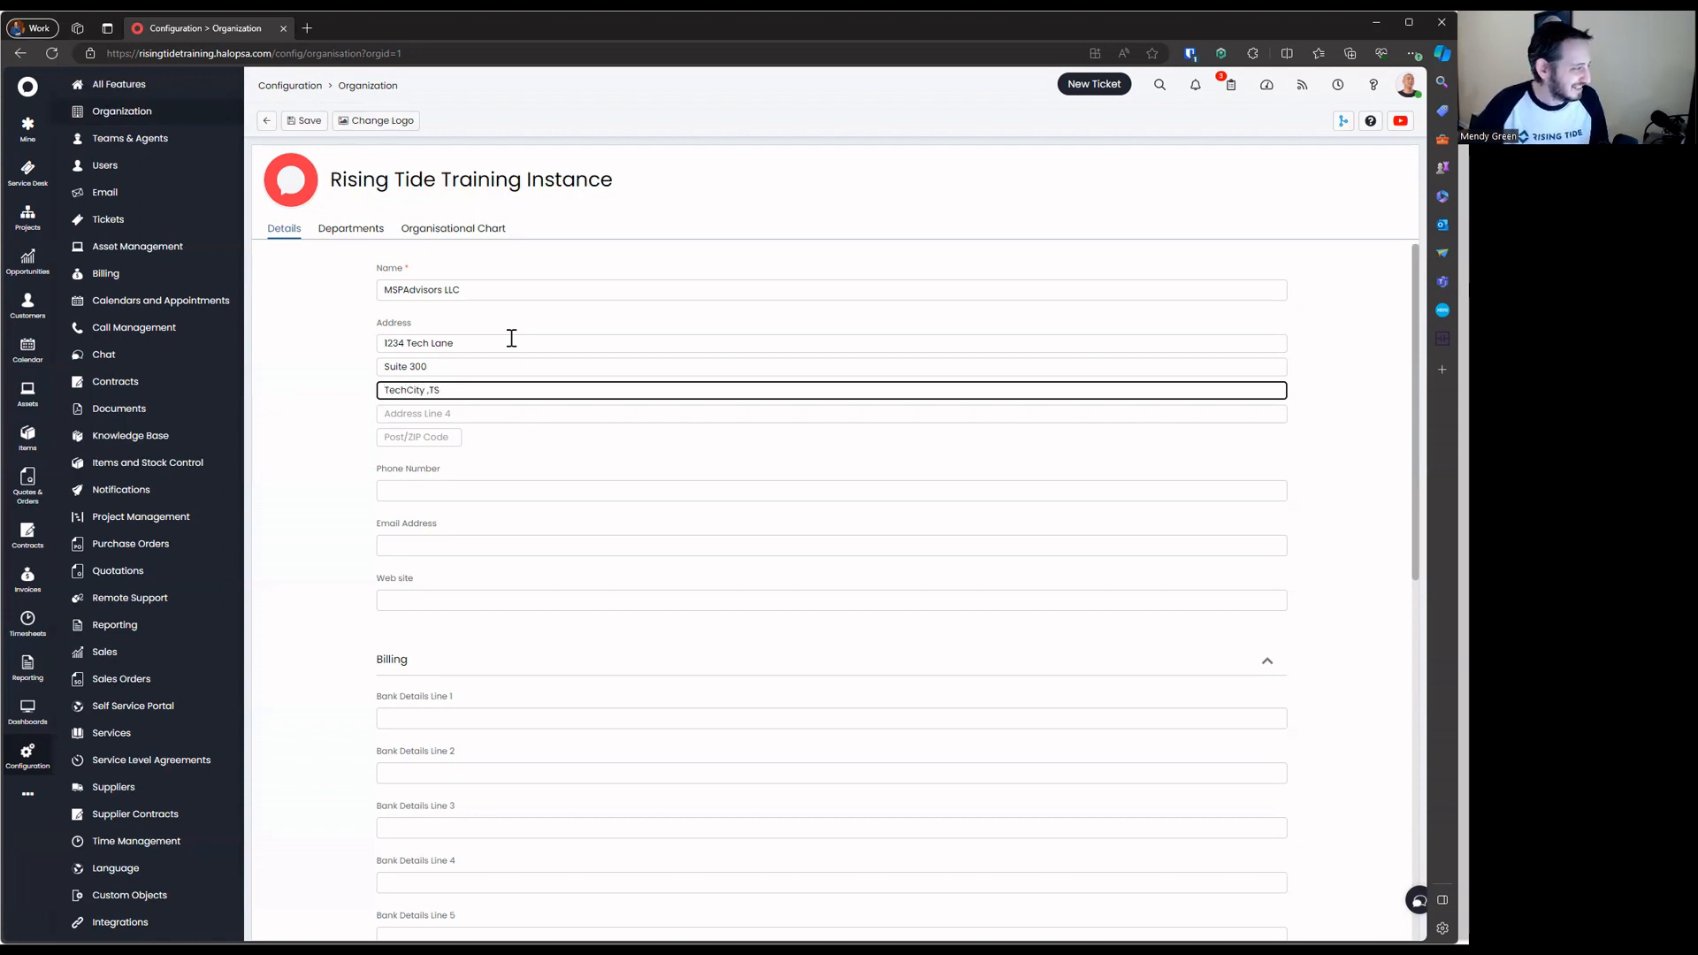
key(Tab)
text(USA)
key(Tab)
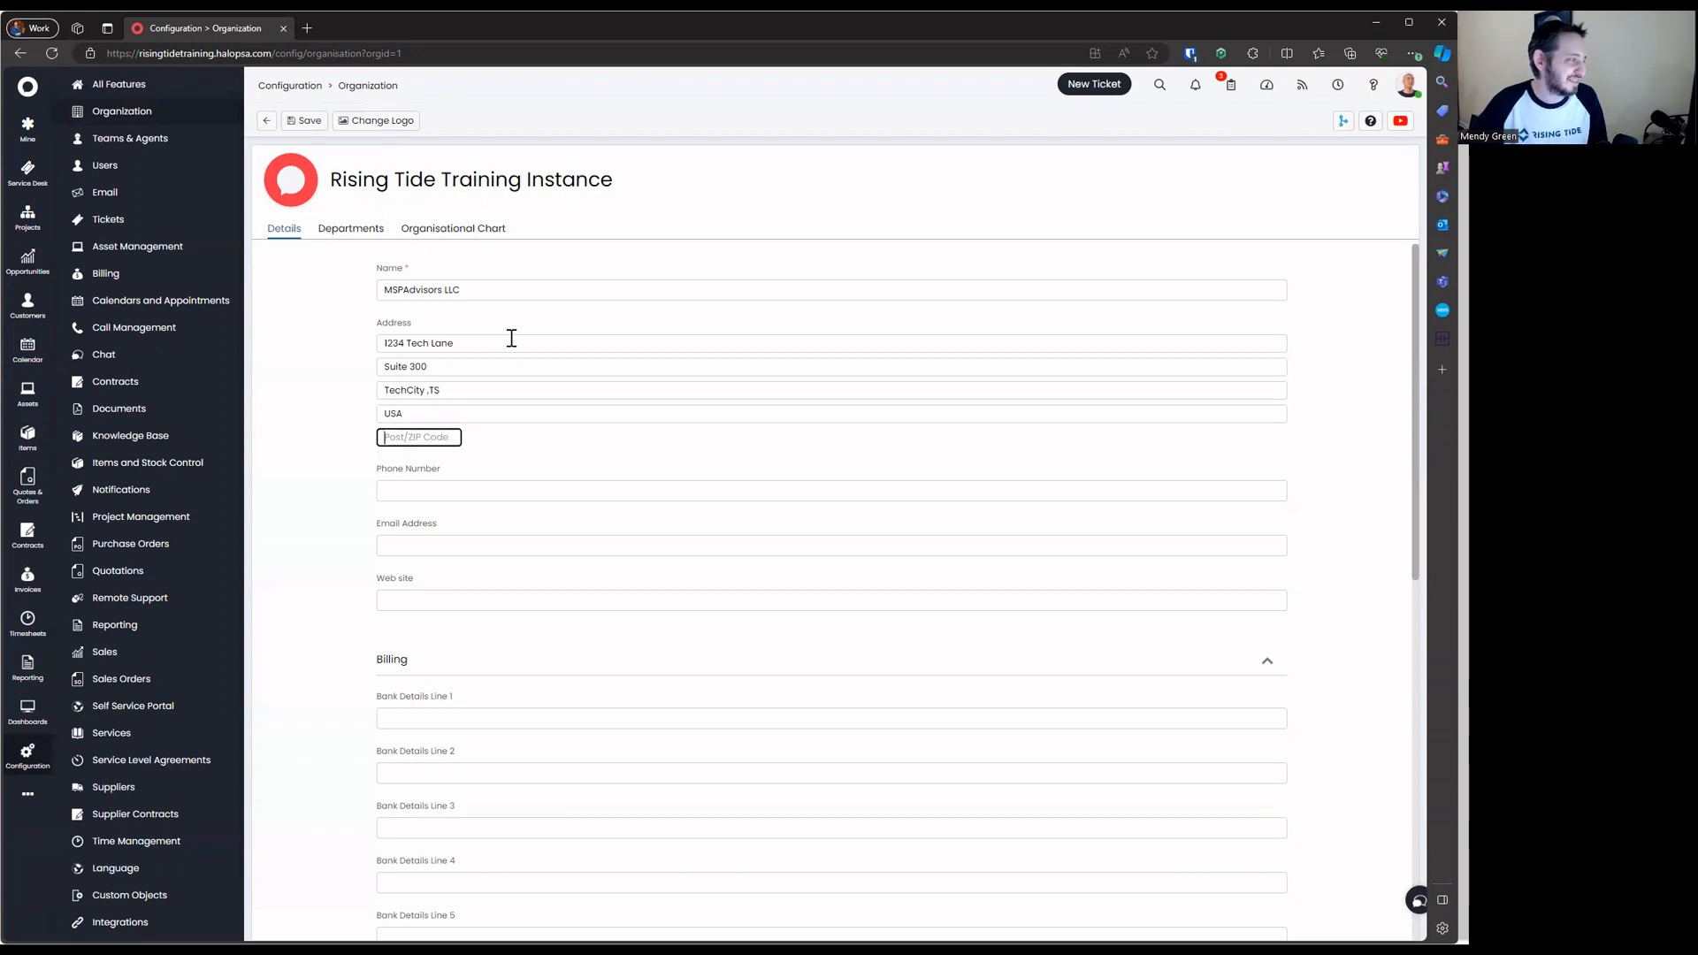
text(54321)
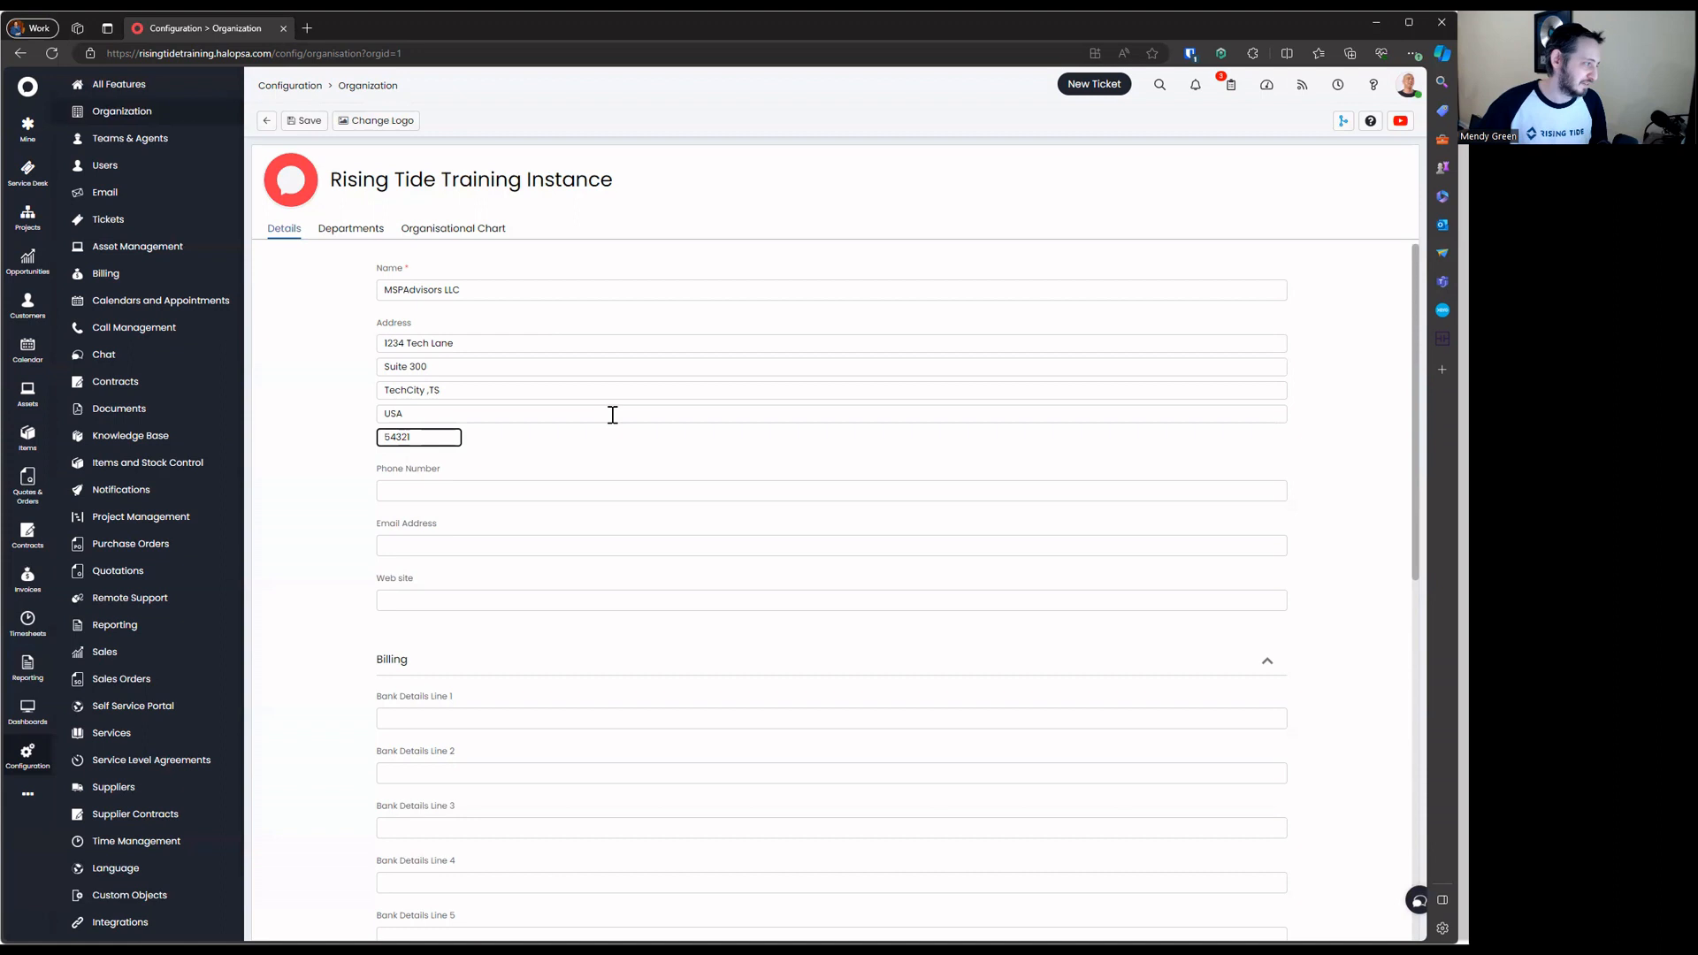
key(Tab)
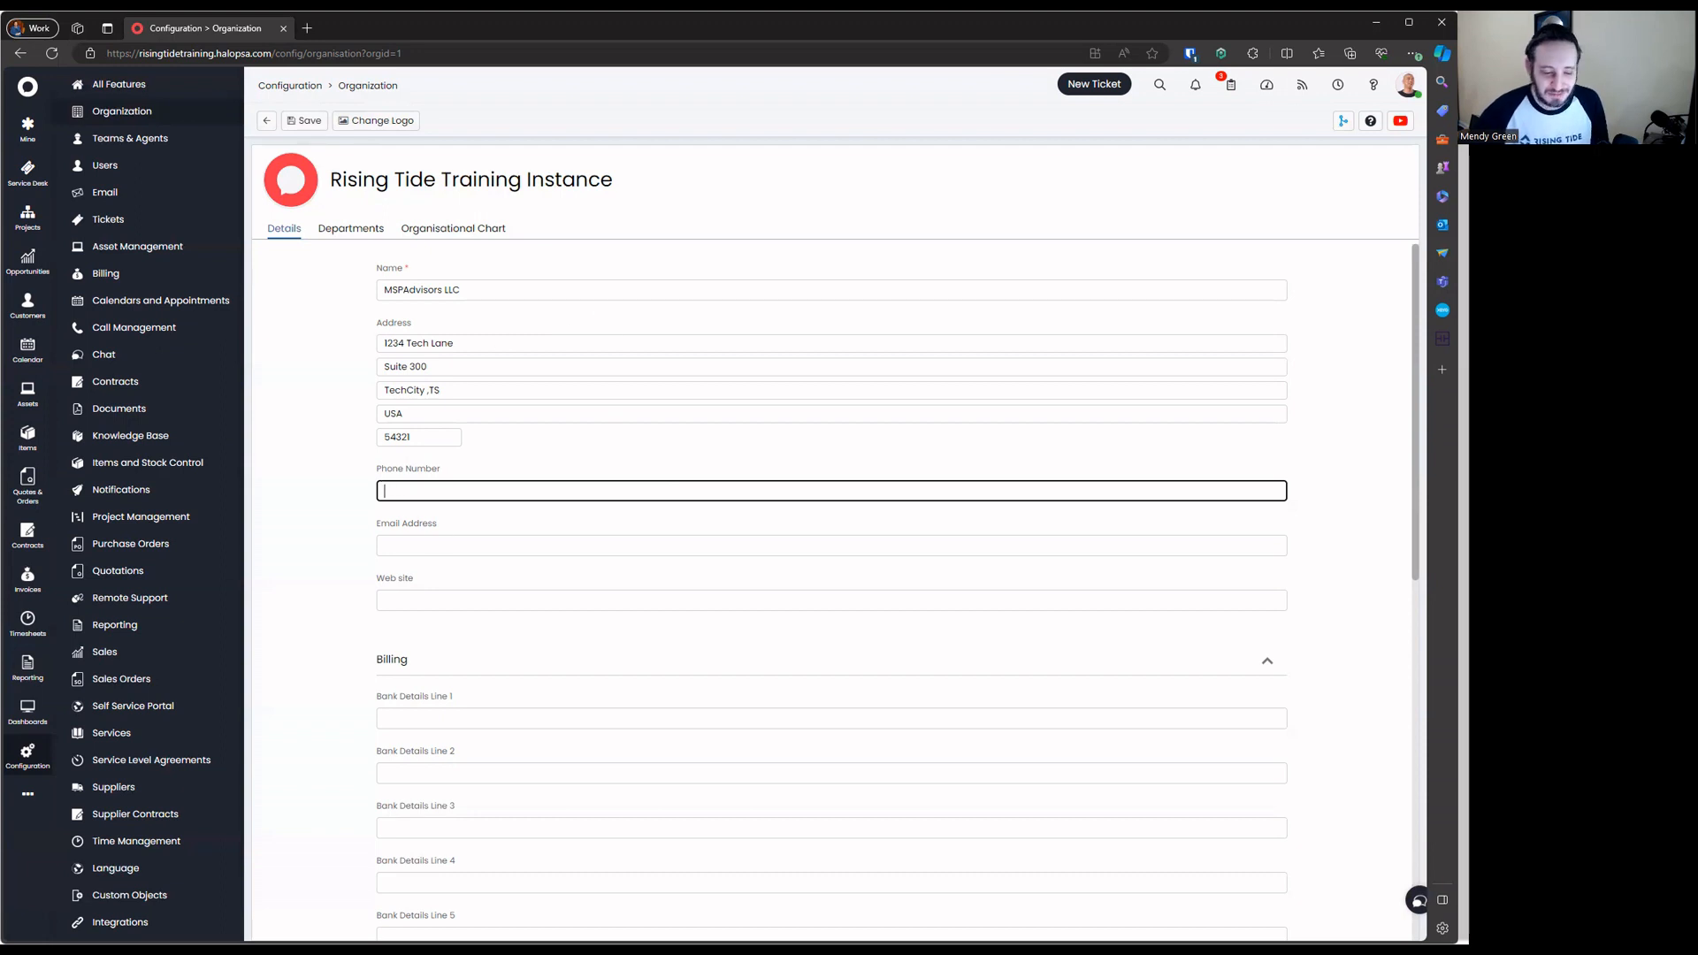
click(497, 497)
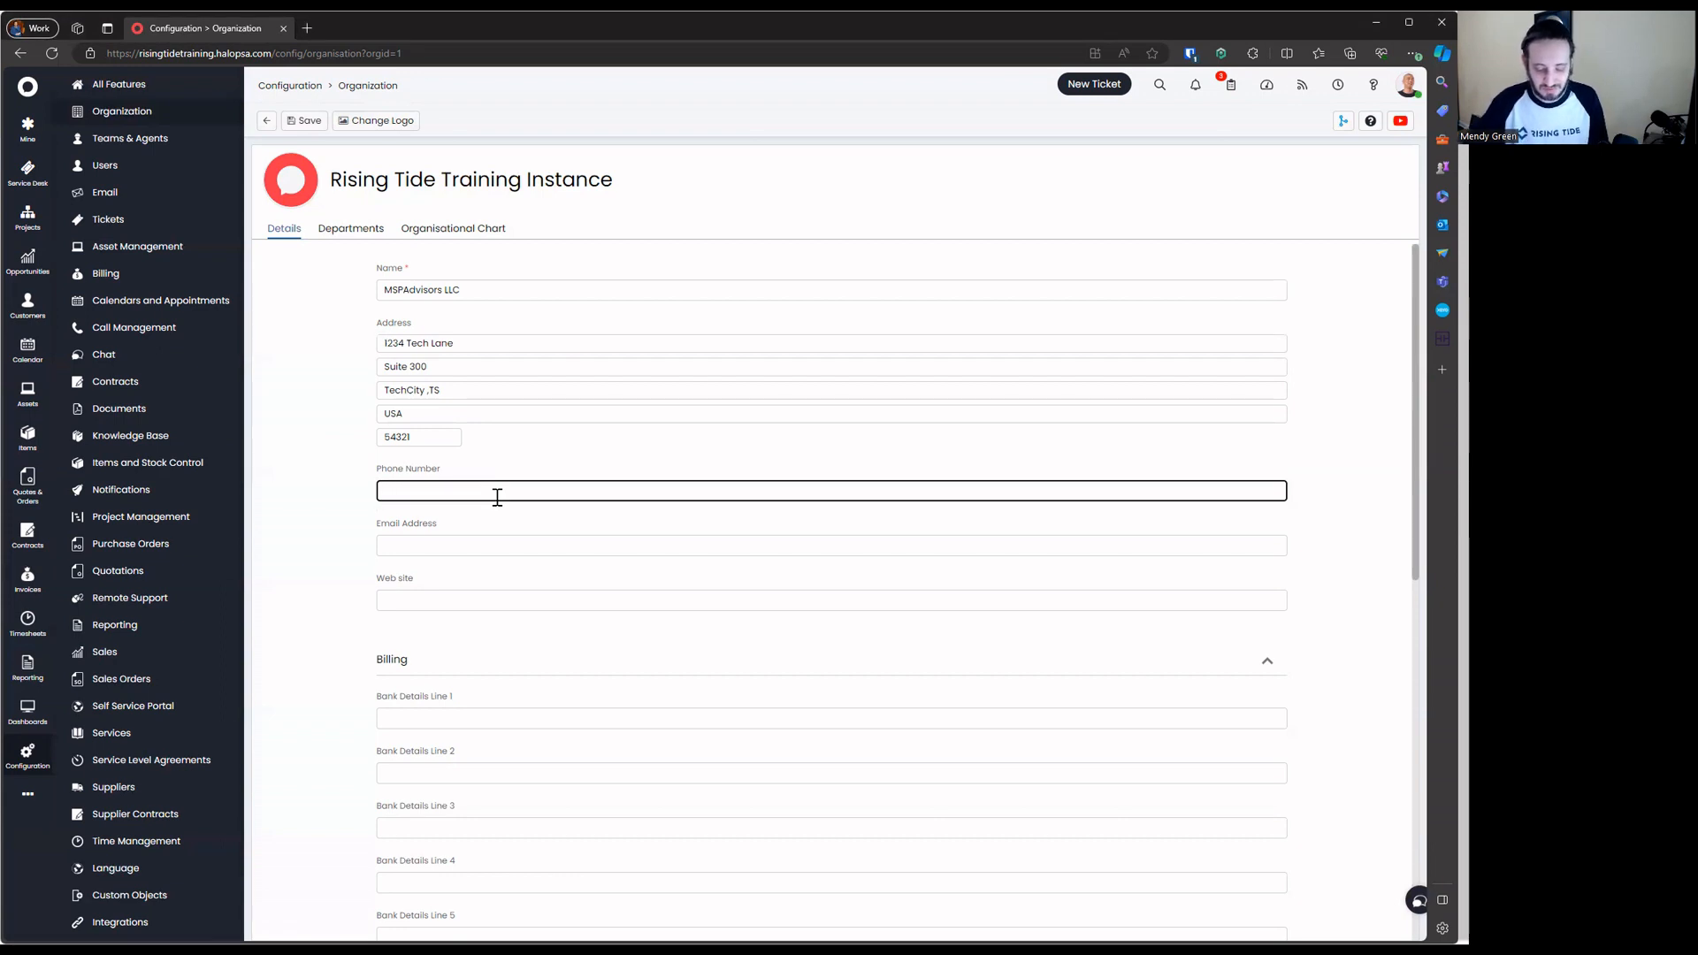
text(677555)
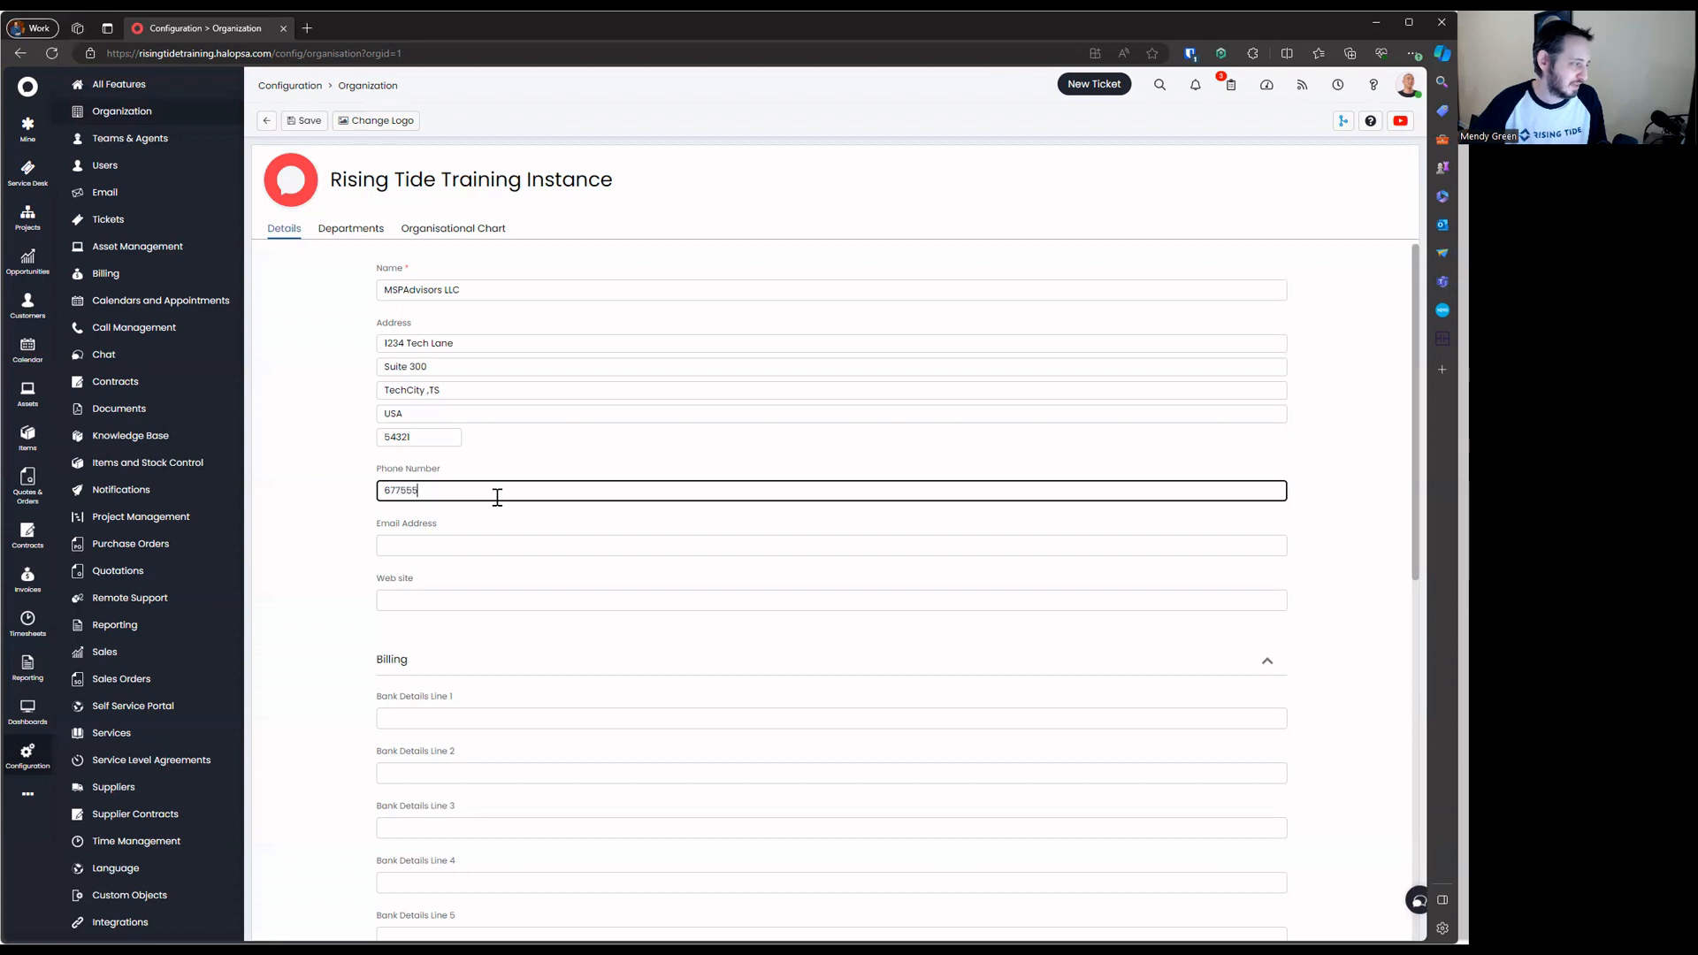
text(1234)
click(505, 543)
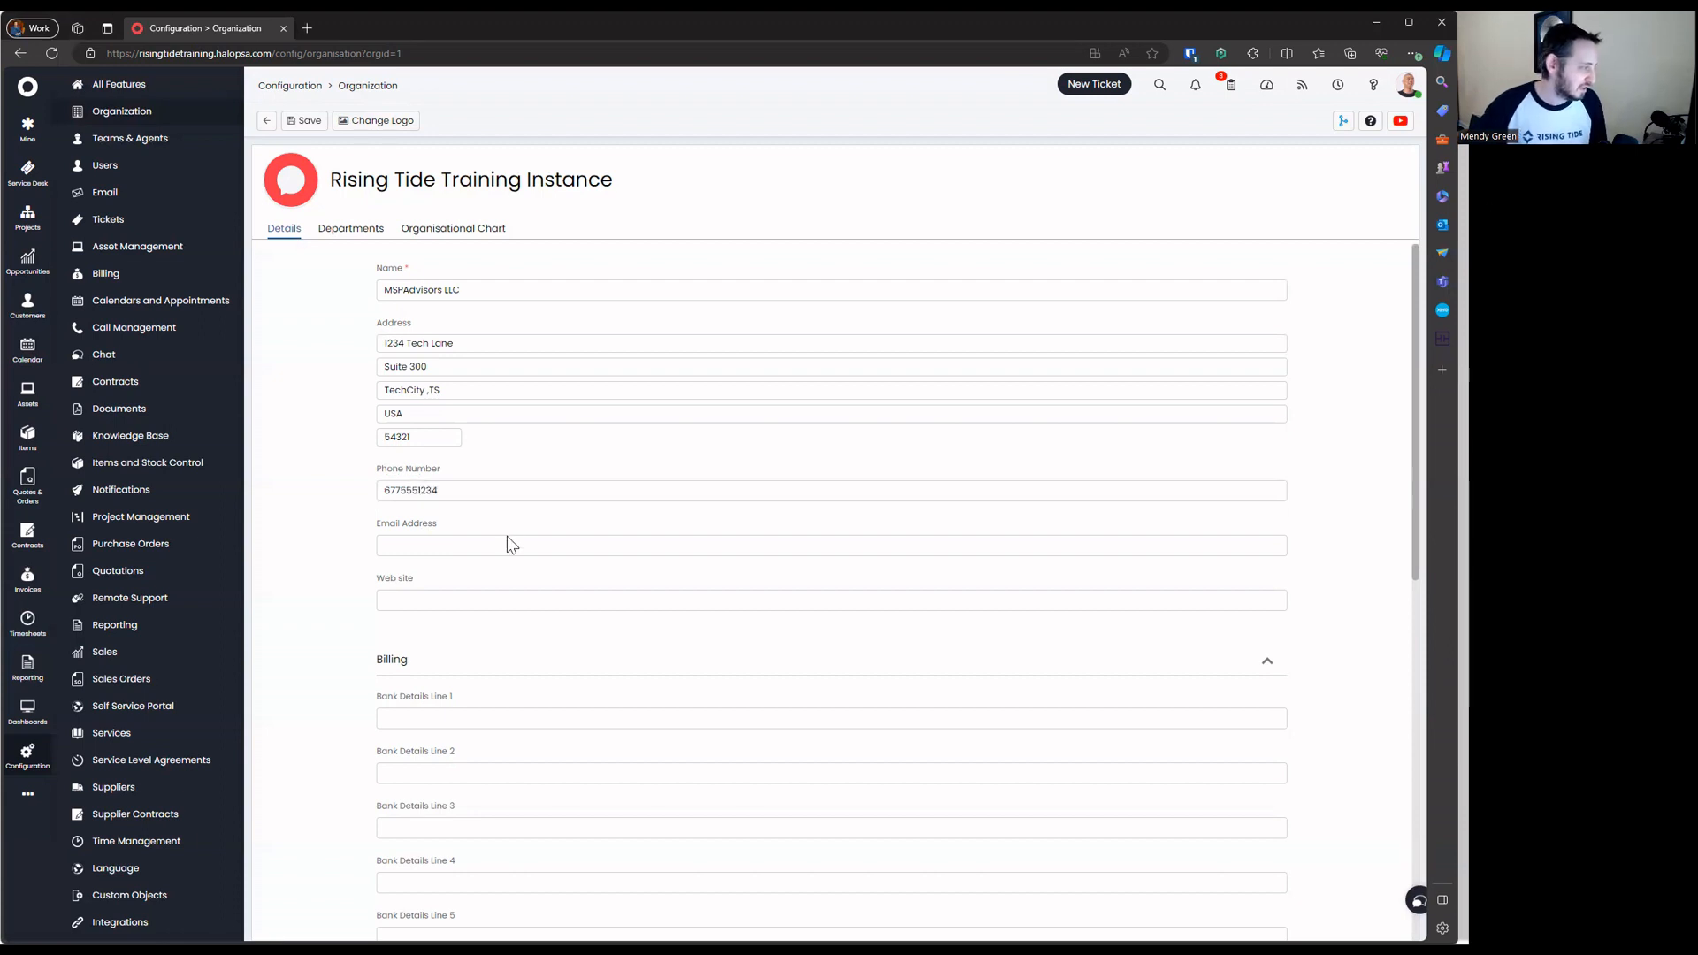
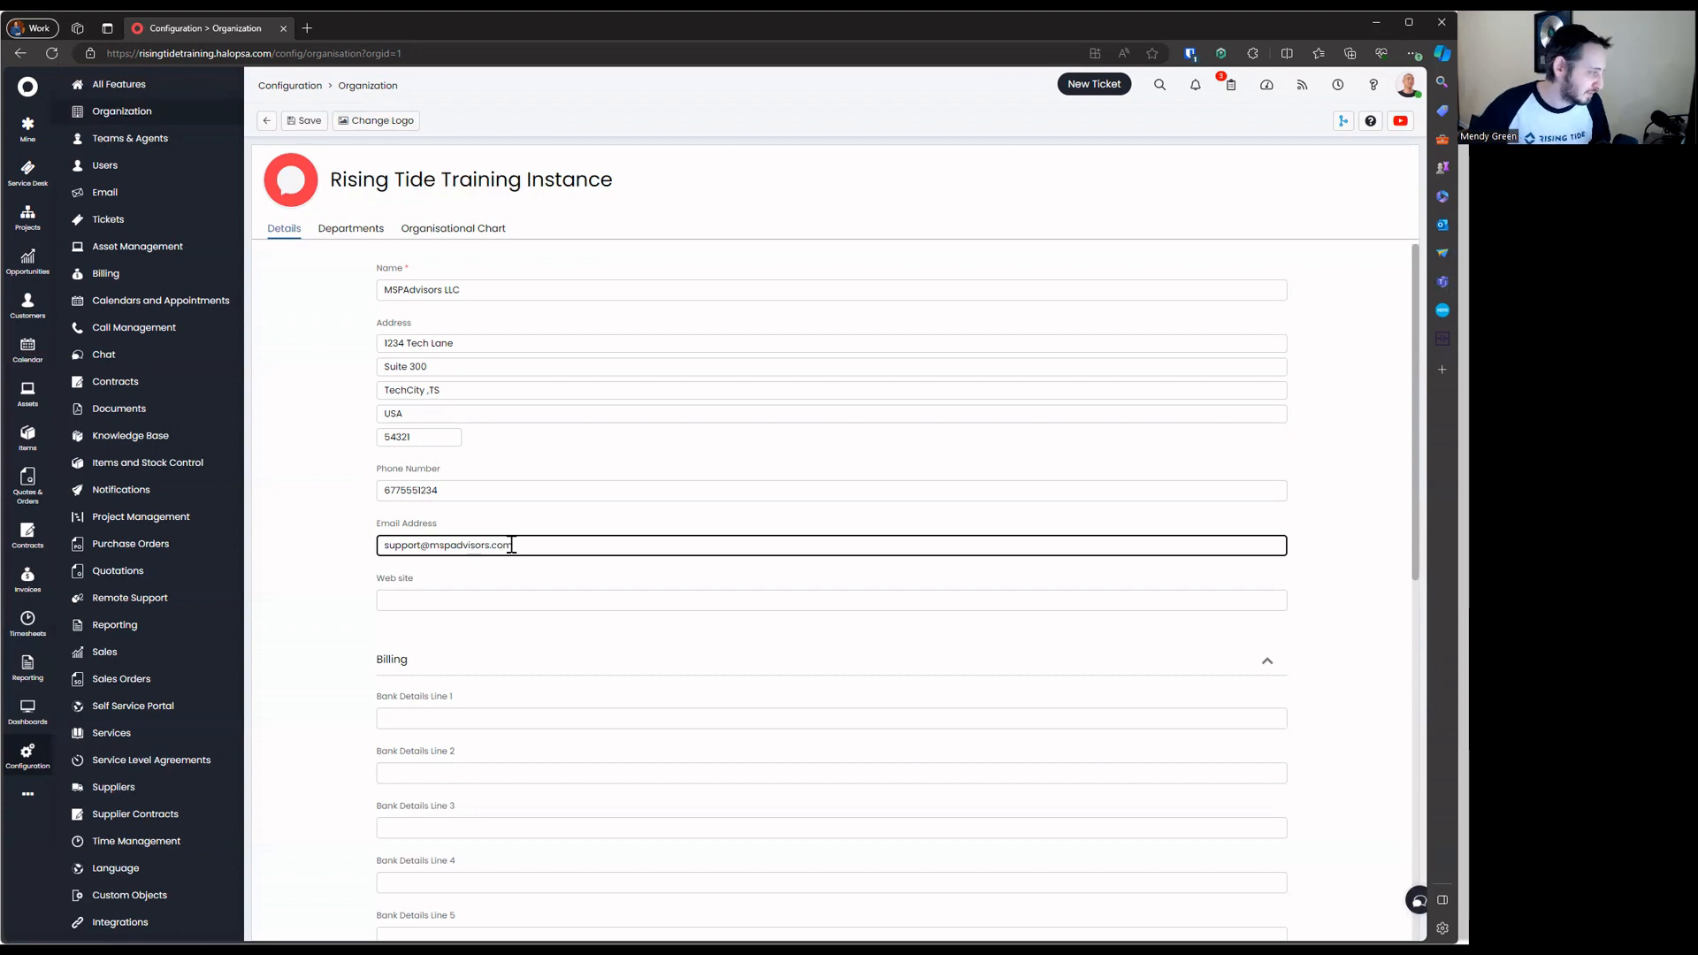
click(546, 591)
text(https)
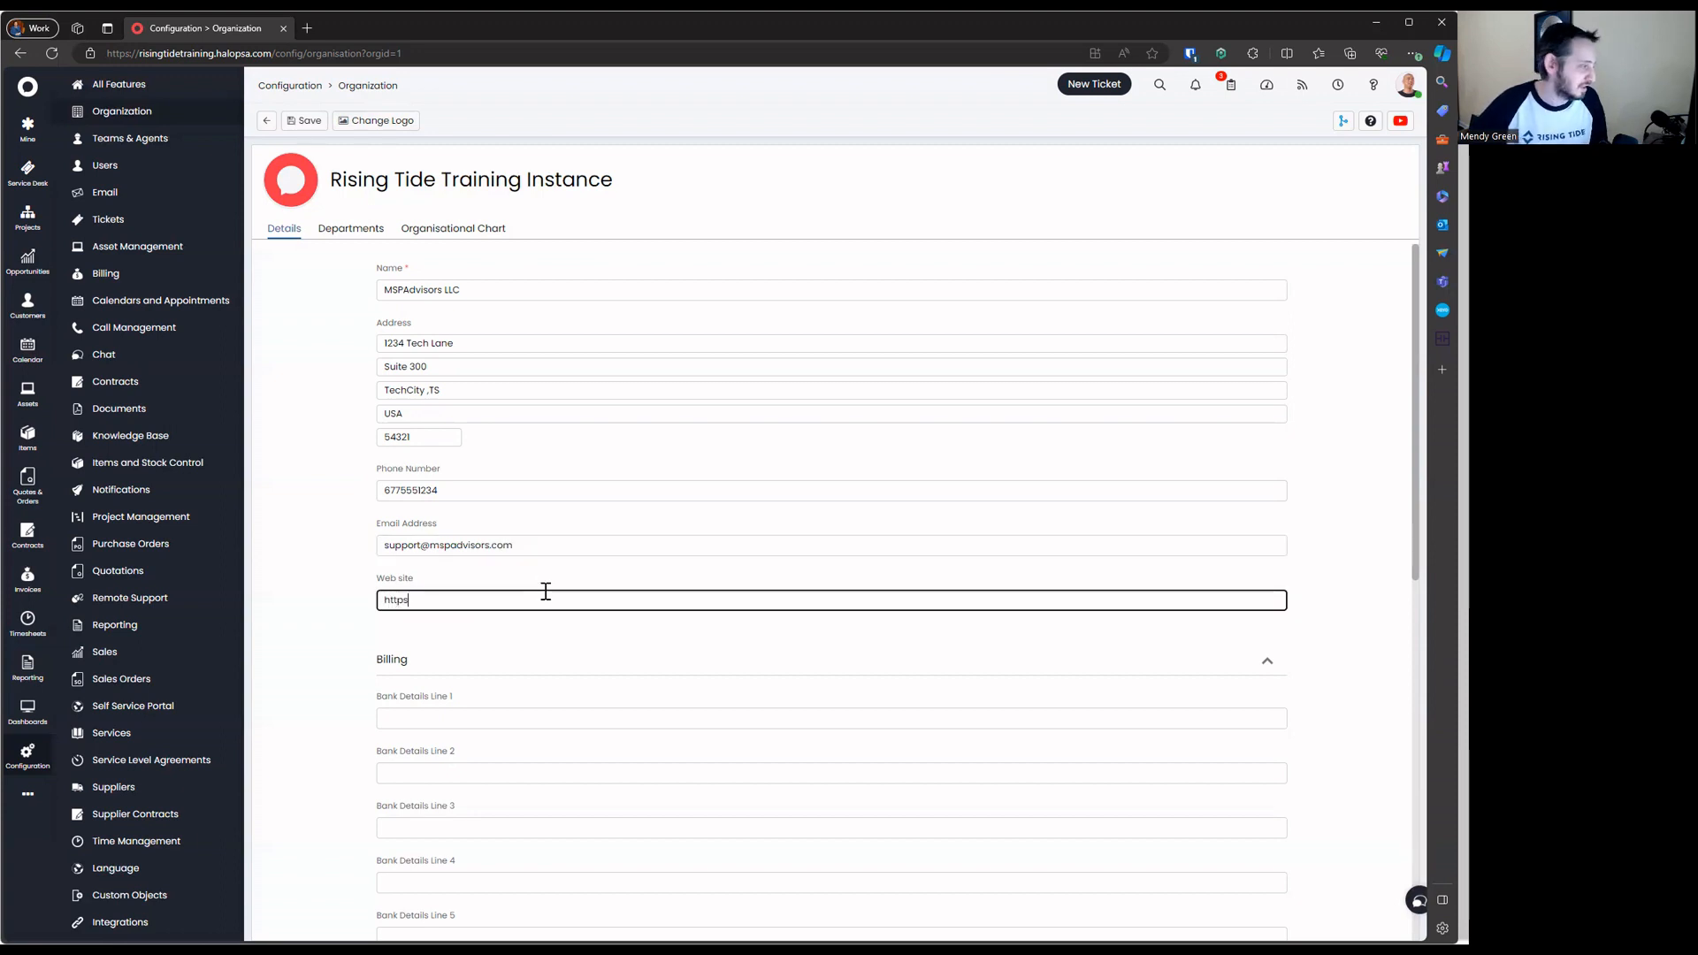
text(://www.mspa)
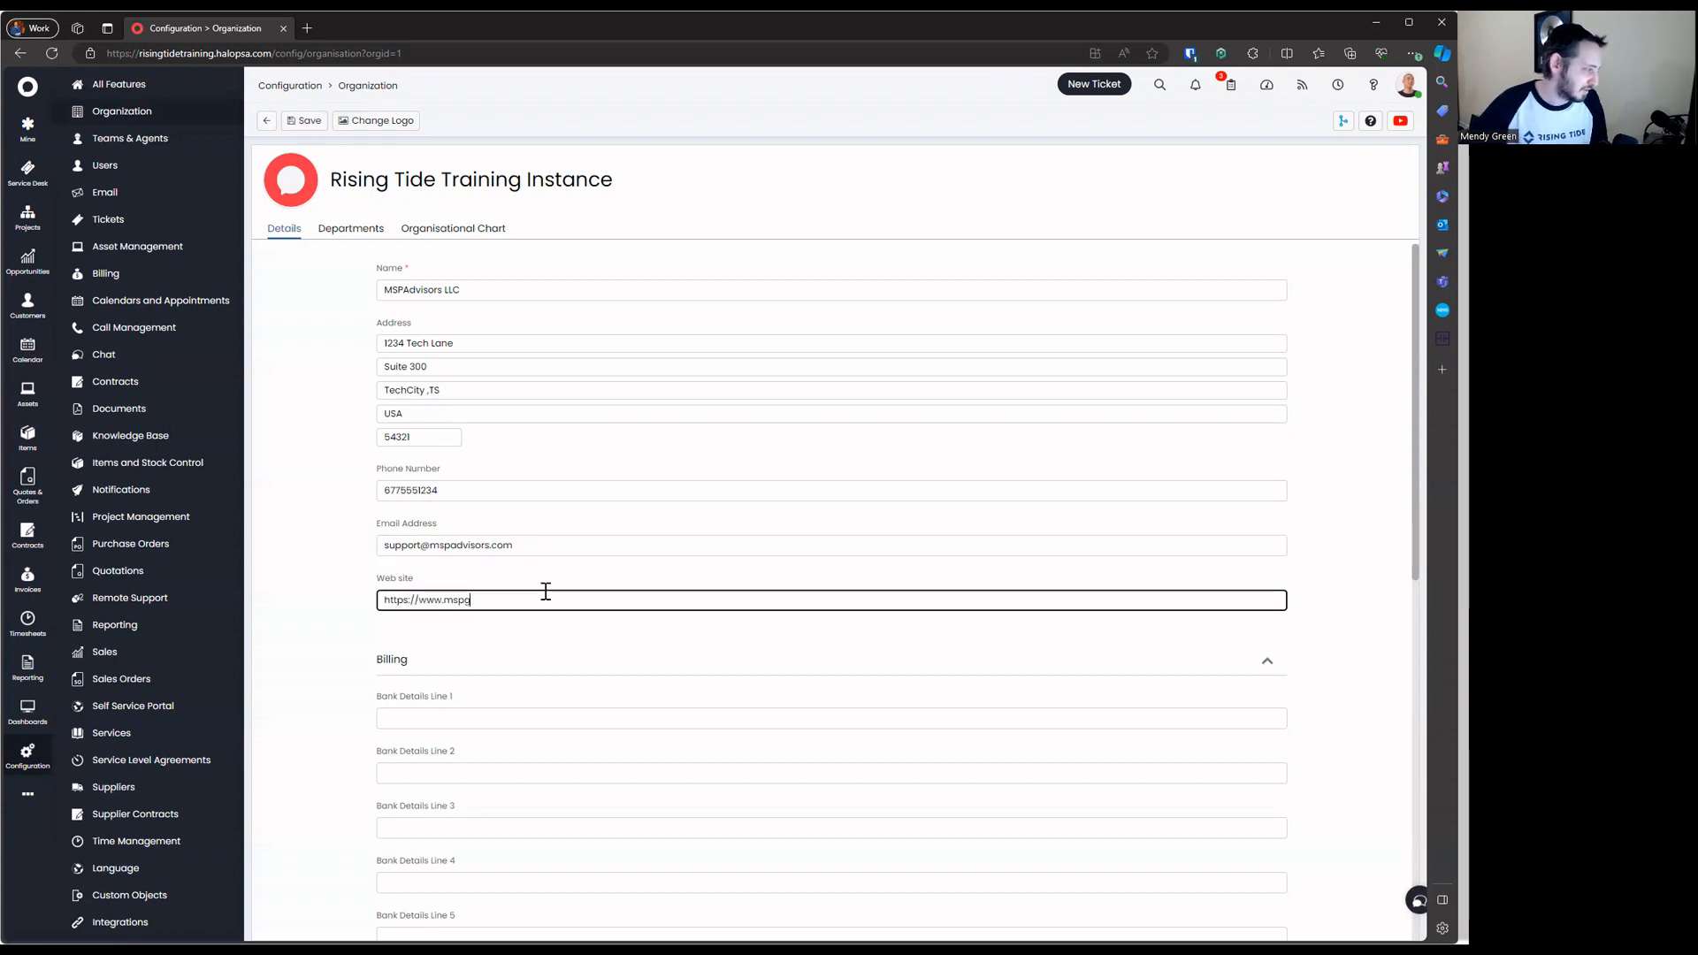
text(dvisors.com)
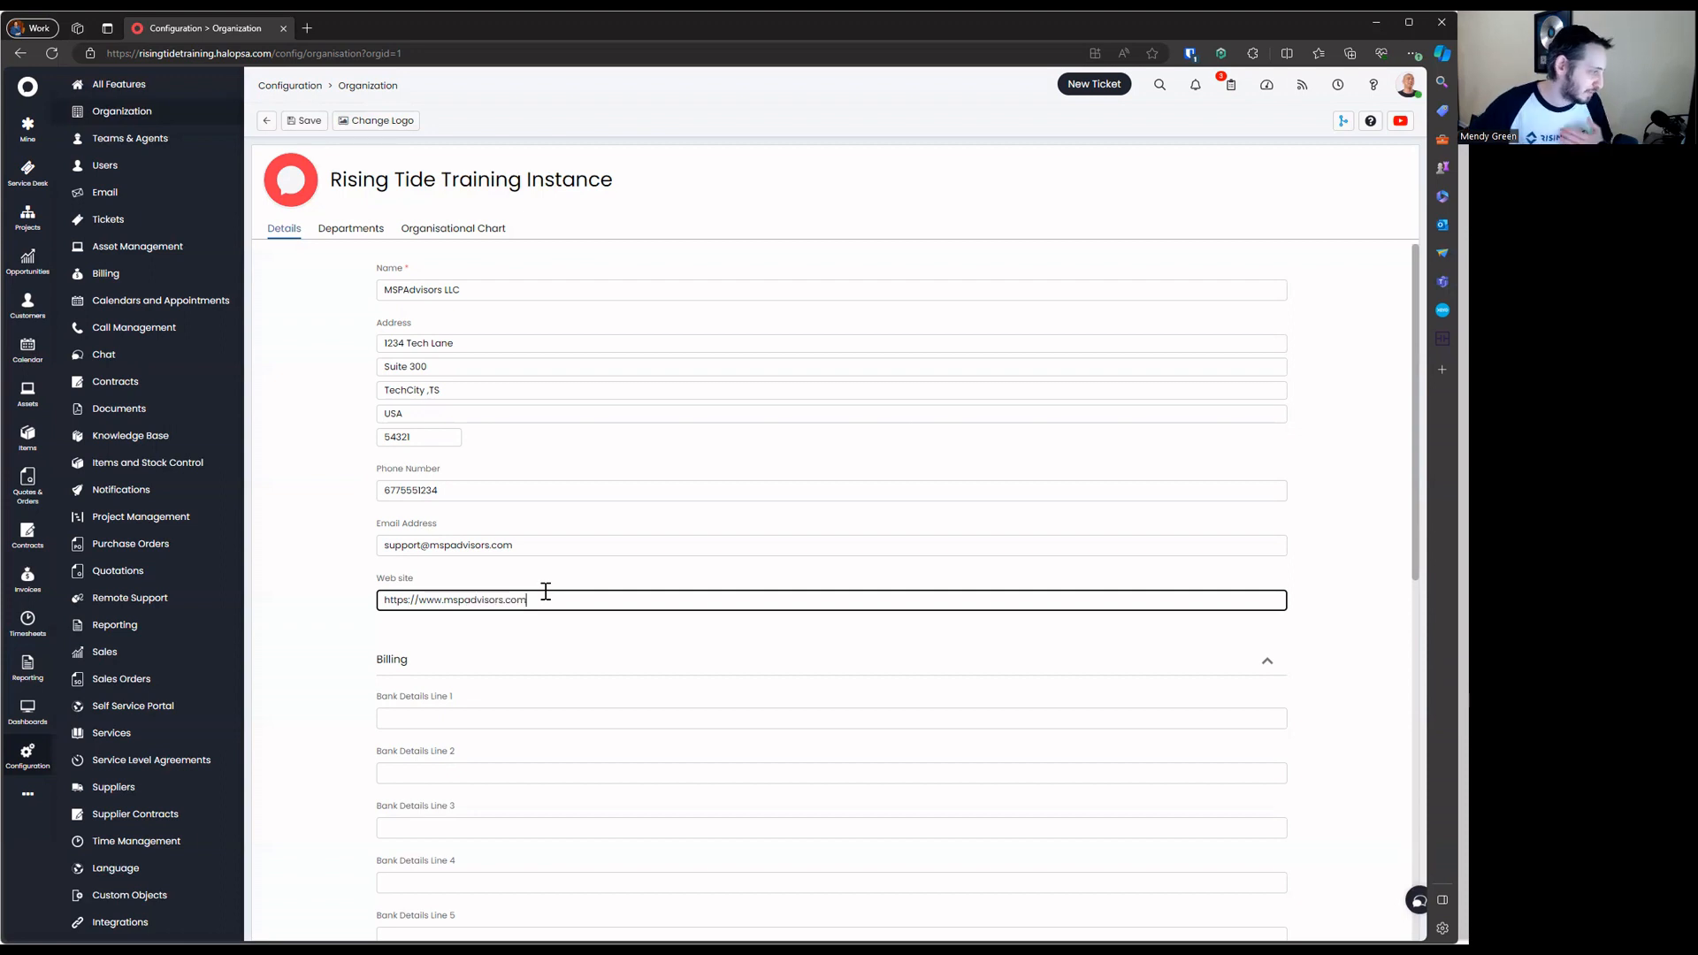
click(581, 622)
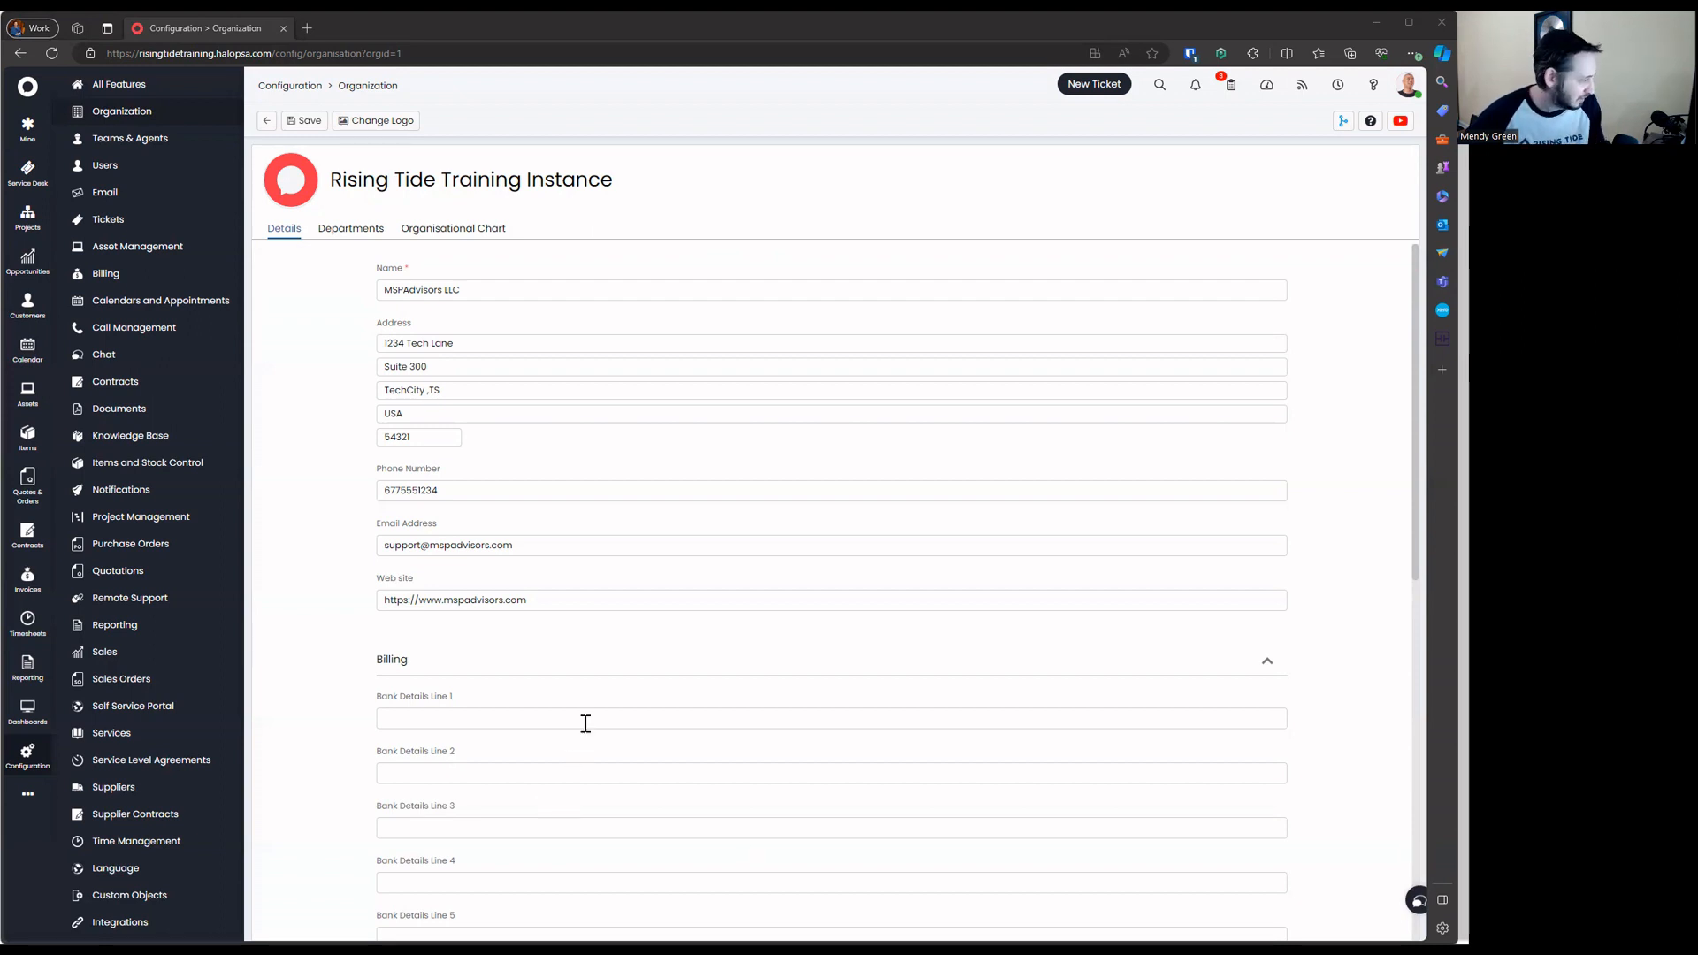
Set bank details line 1 to 'Bank: First Virtual Bank'
click(377, 719)
text(First Virtual Bank)
key(Tab)
click(377, 719)
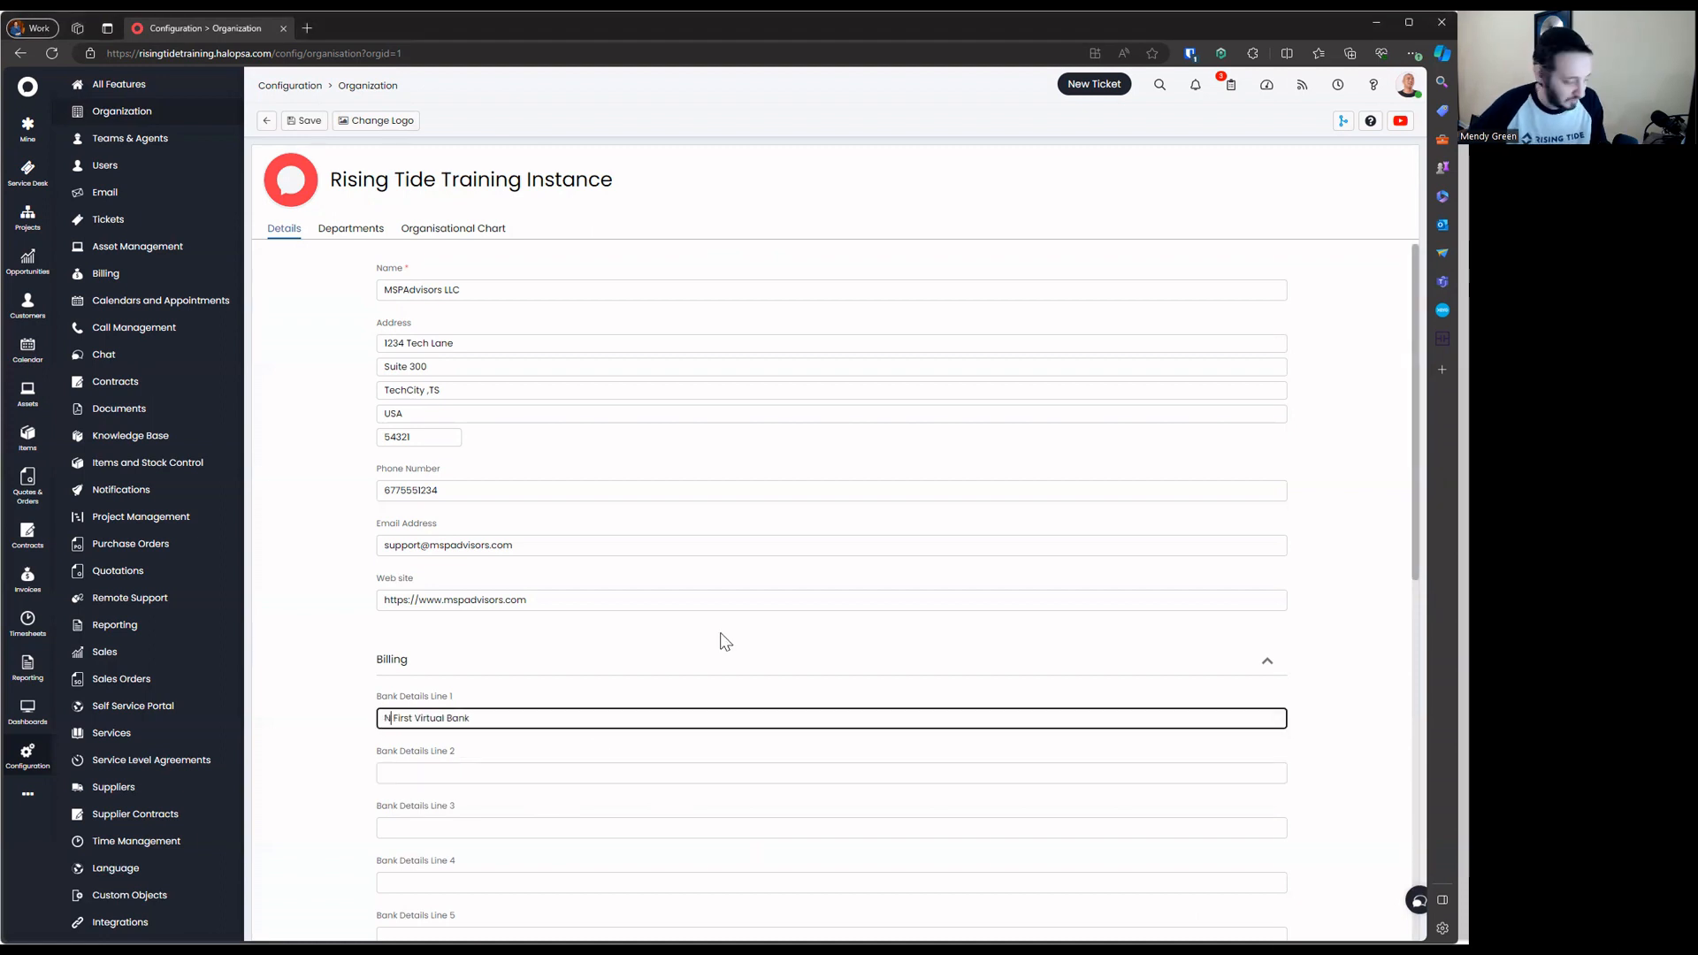
text(Bank:)
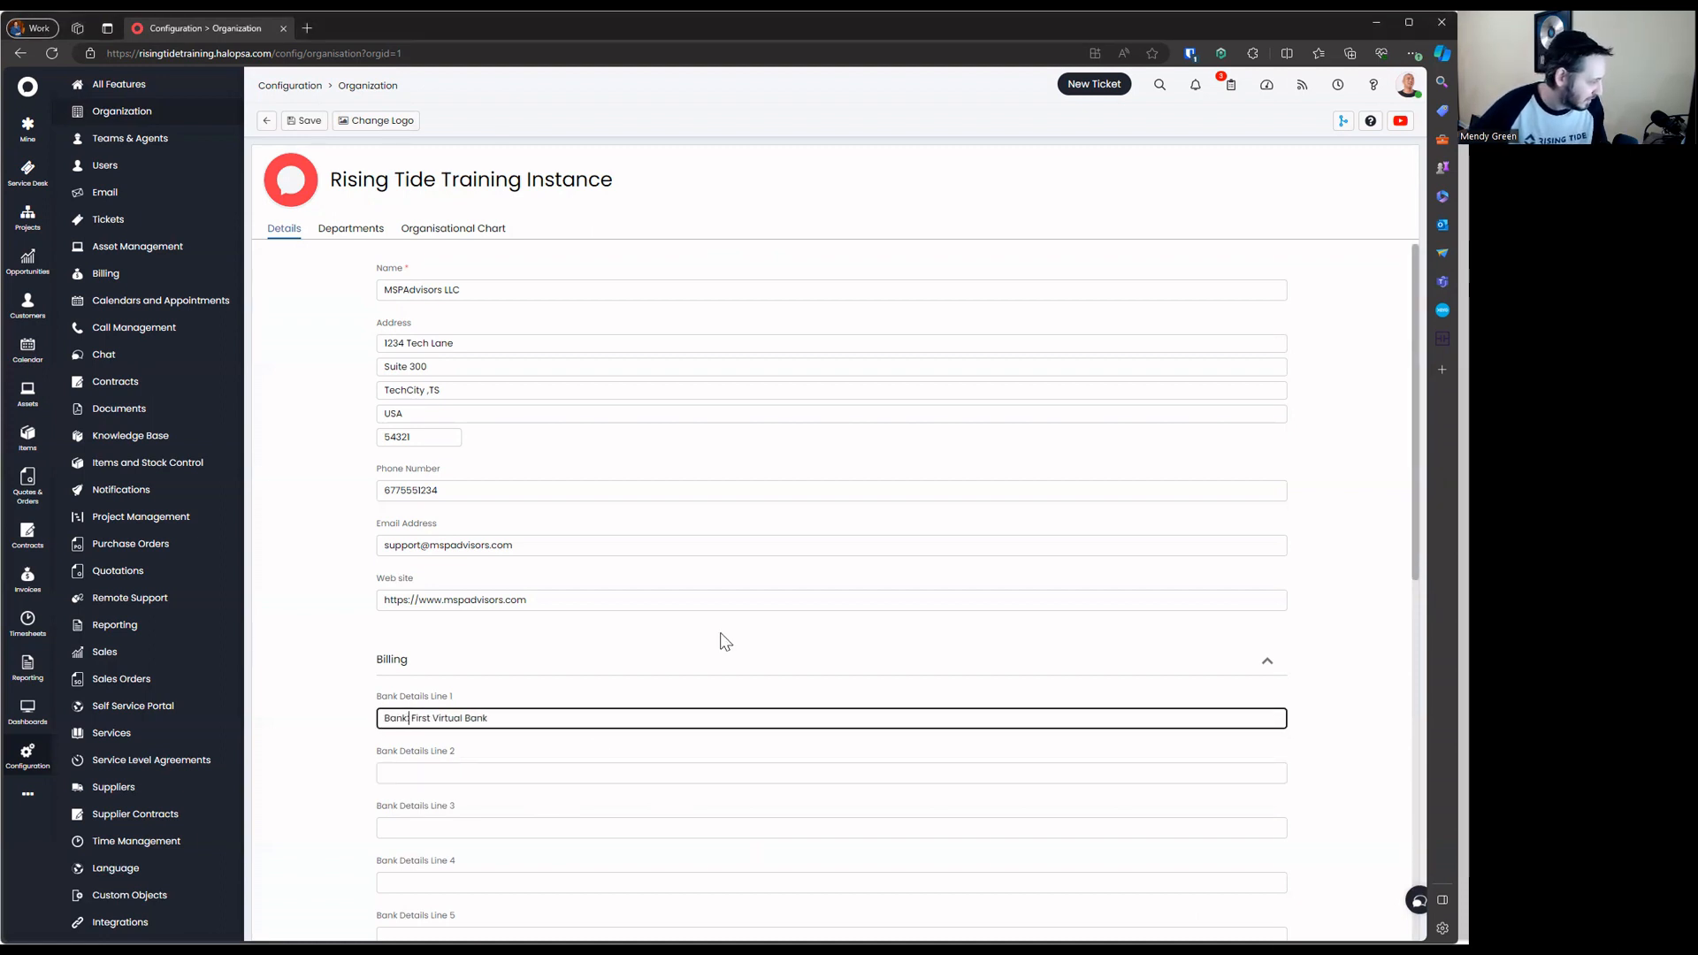
click(660, 749)
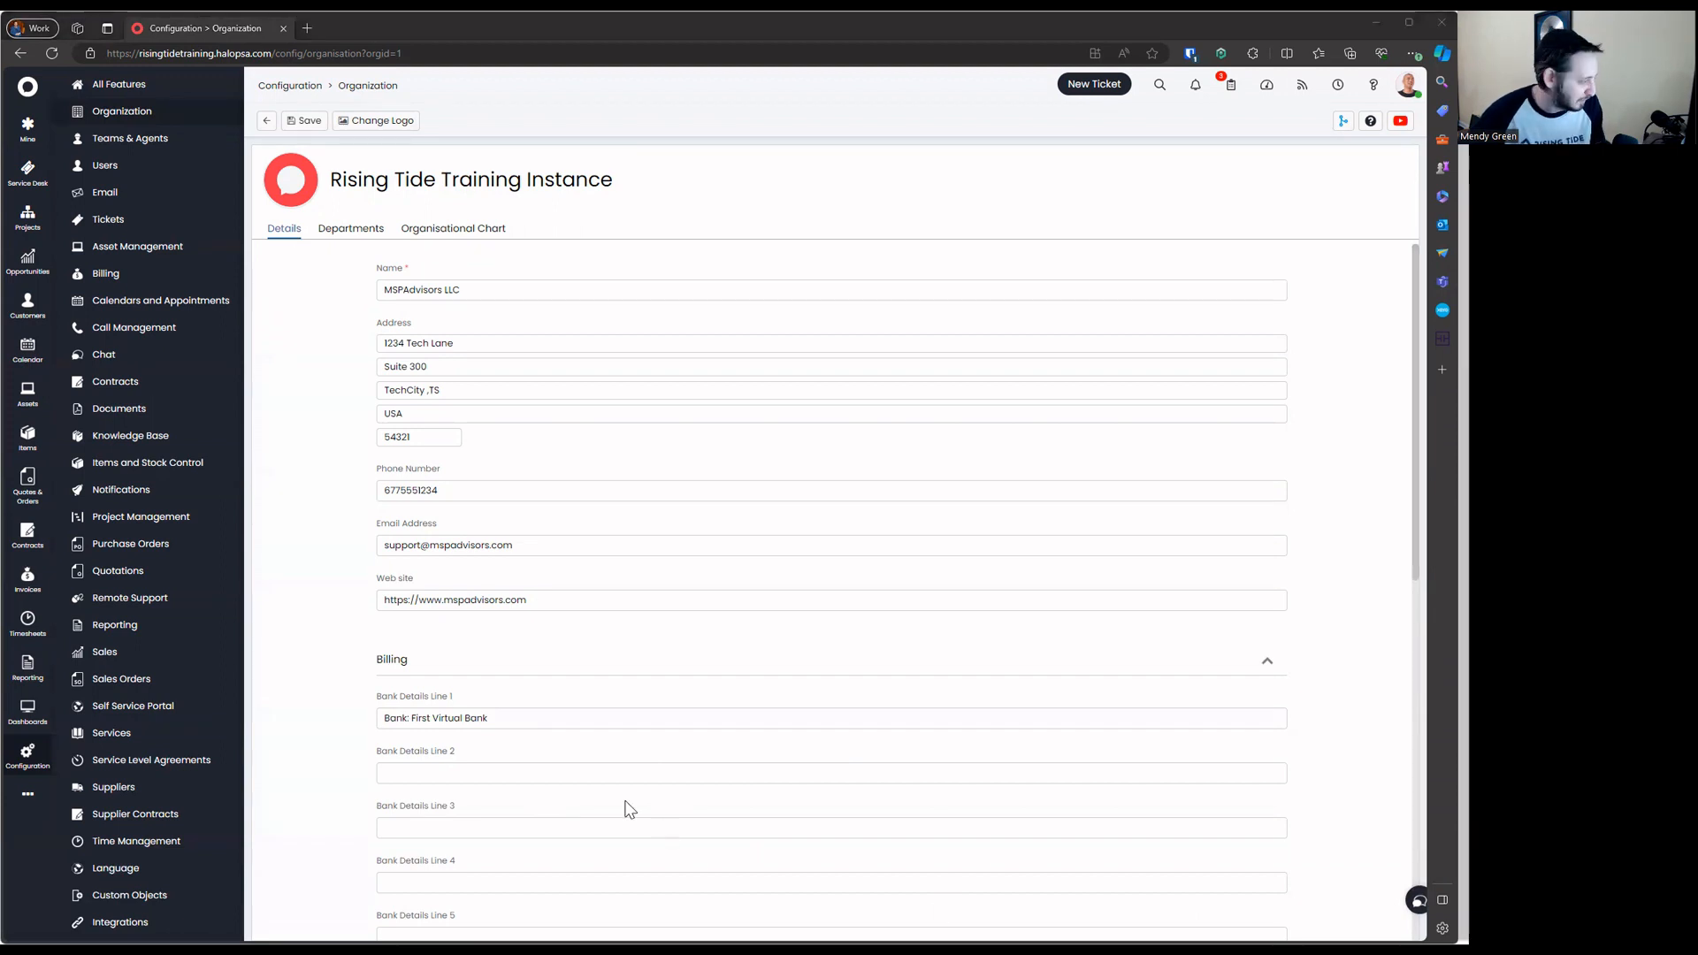
Add 'Account Name: MSPAdvisors LLC', the account number and the routing number on bank lines 2–4
click(578, 772)
text(Account Nam)
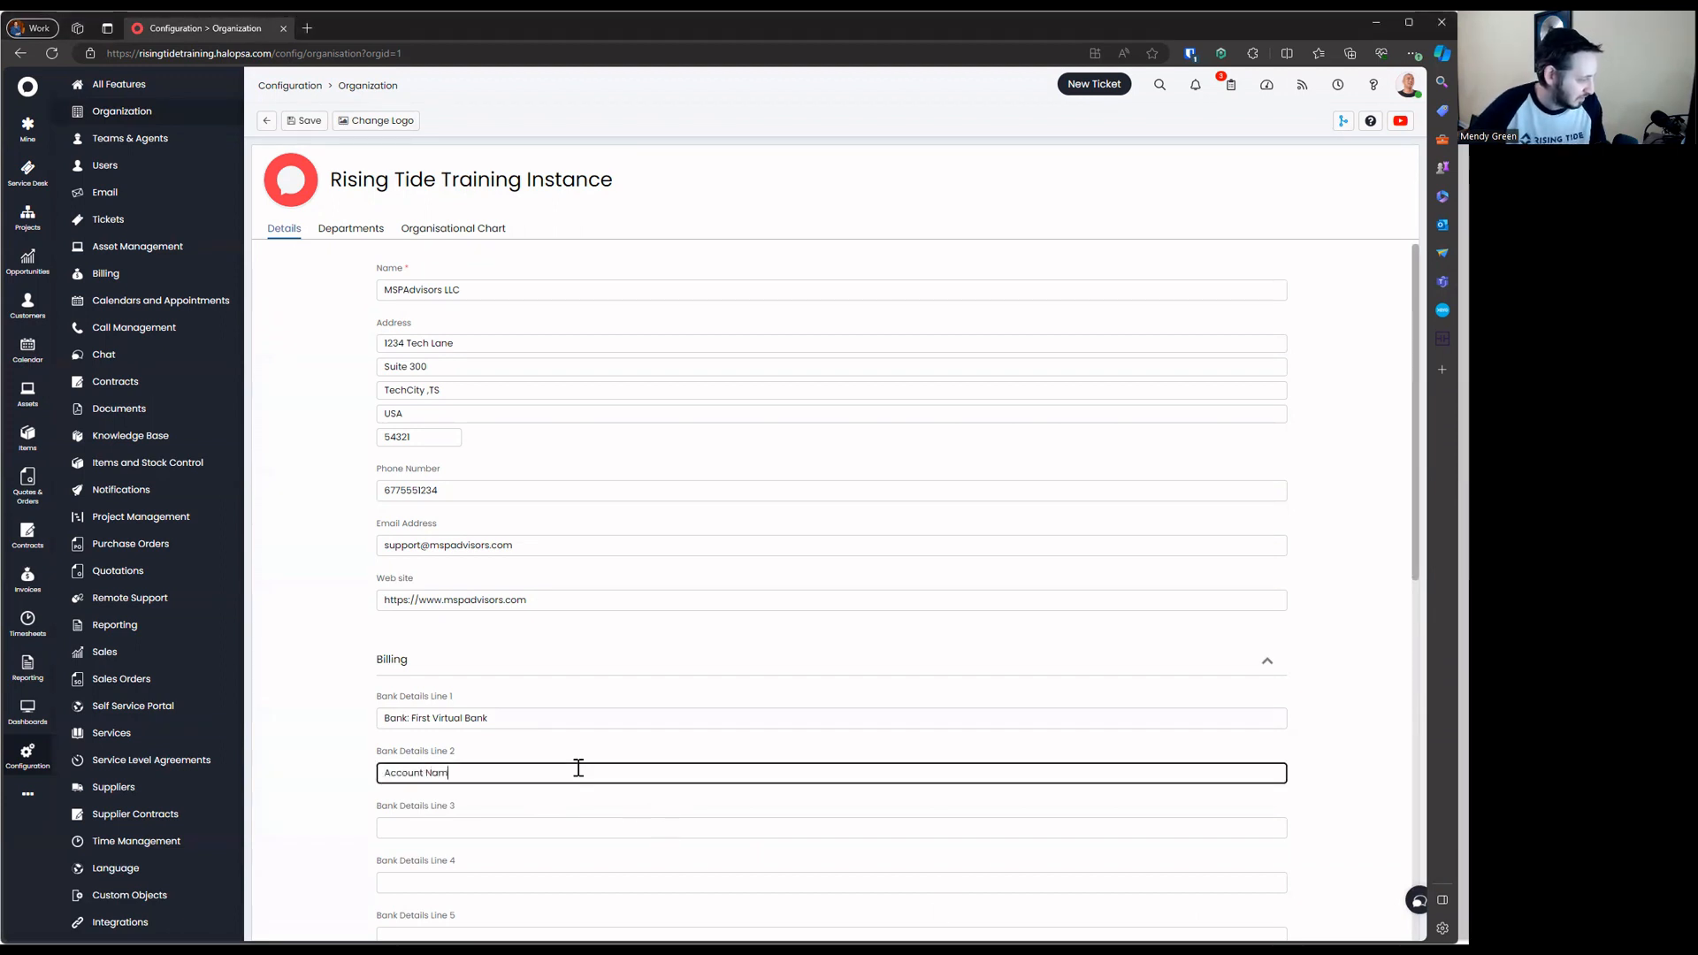
text(e: MSP Advisors)
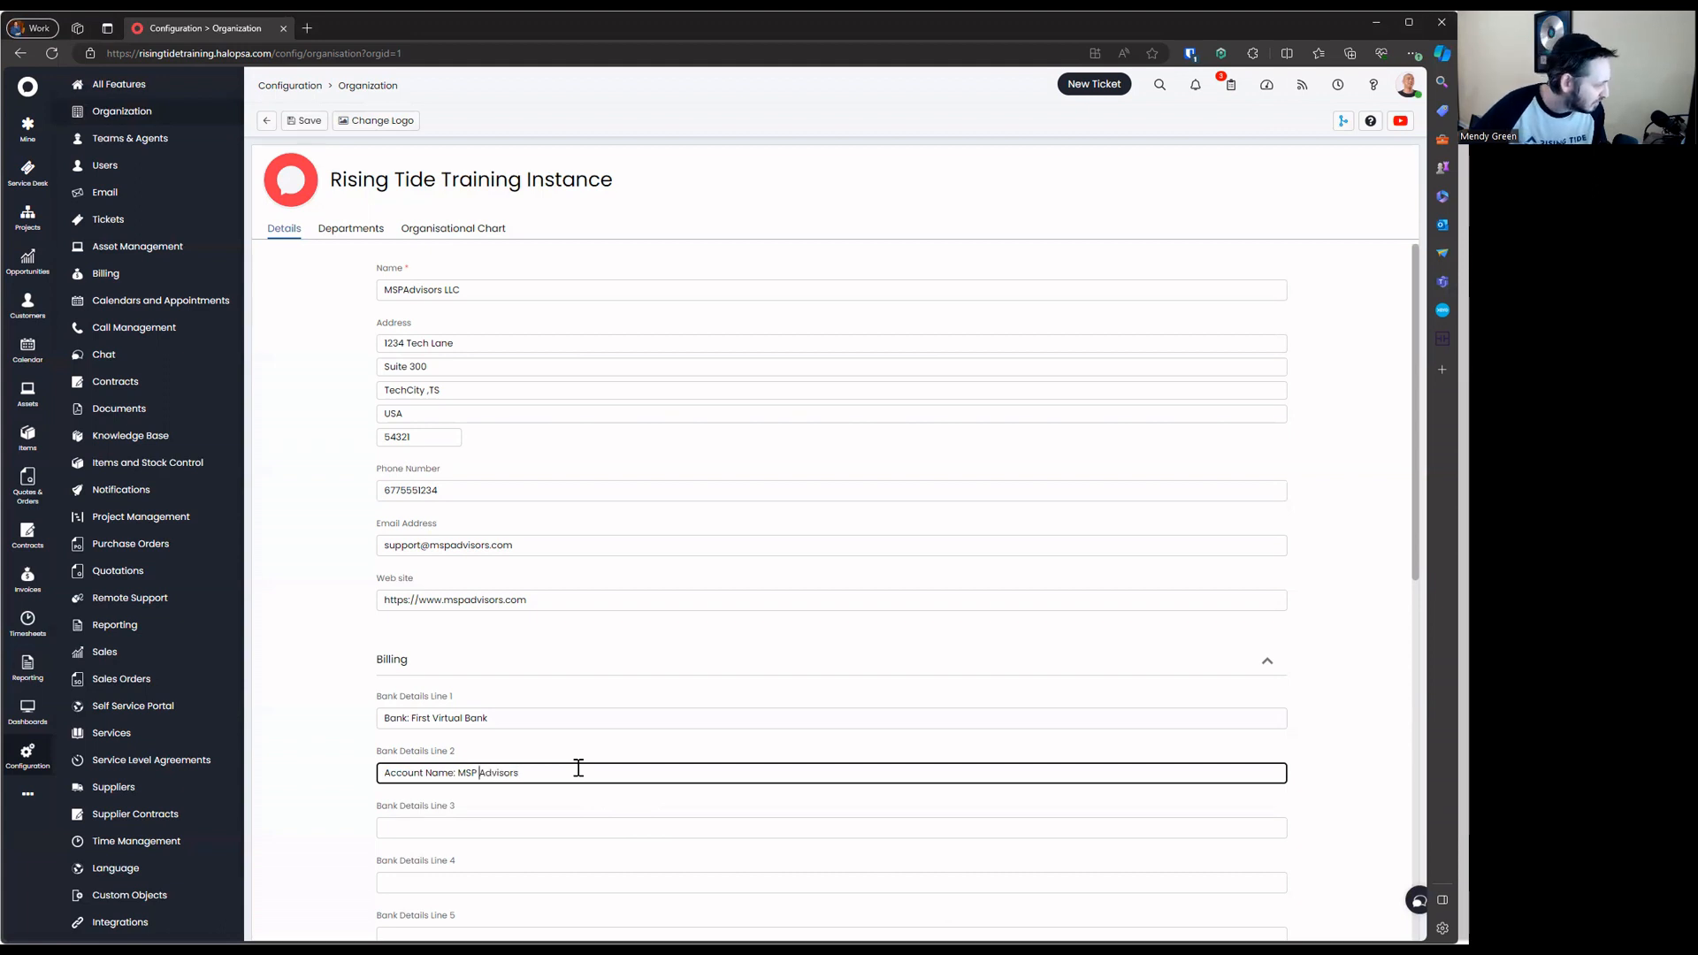
key(BackSpace)
key(Right)
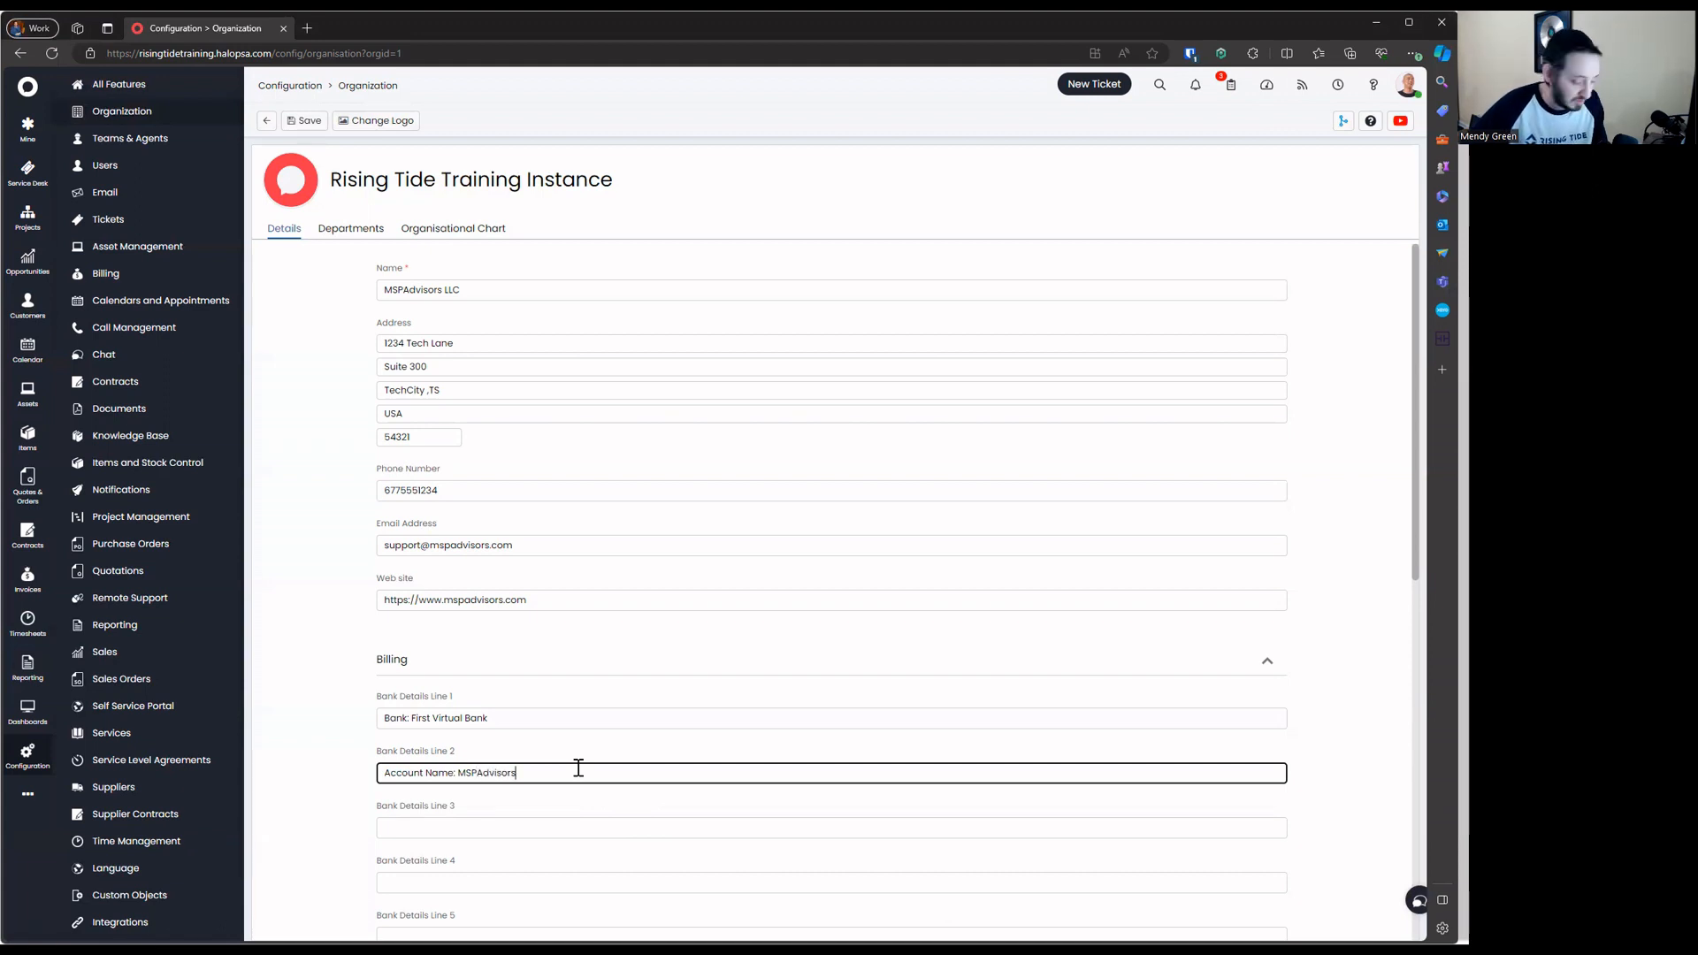
text(LLC)
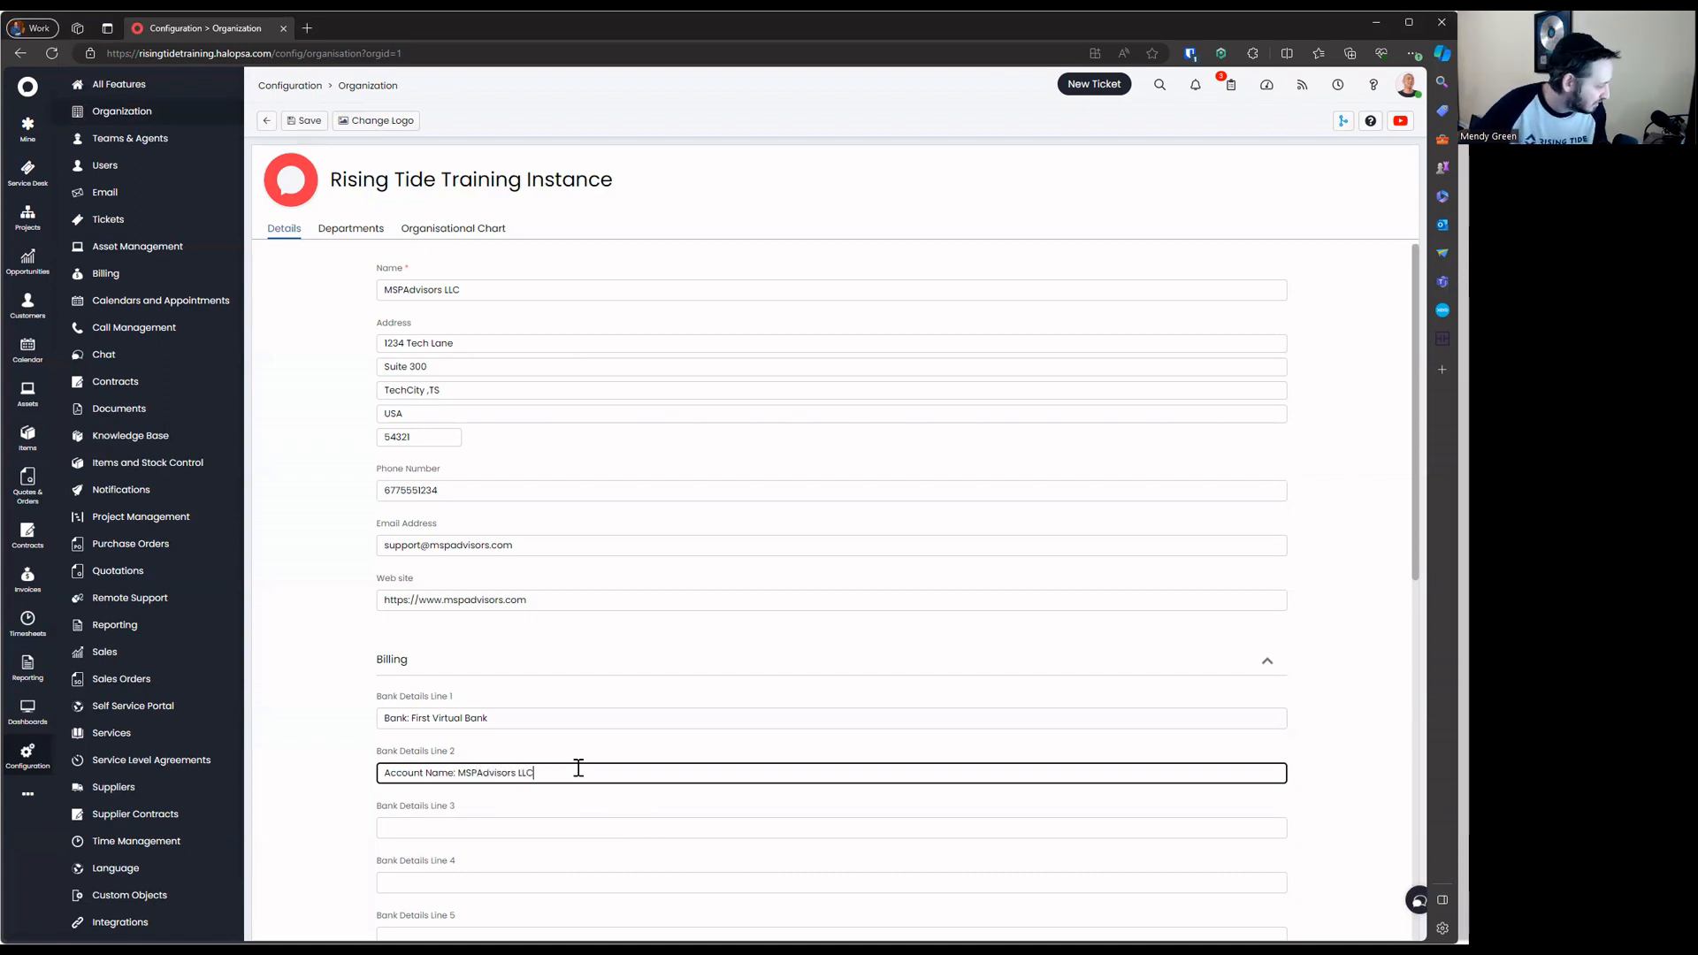
click(580, 818)
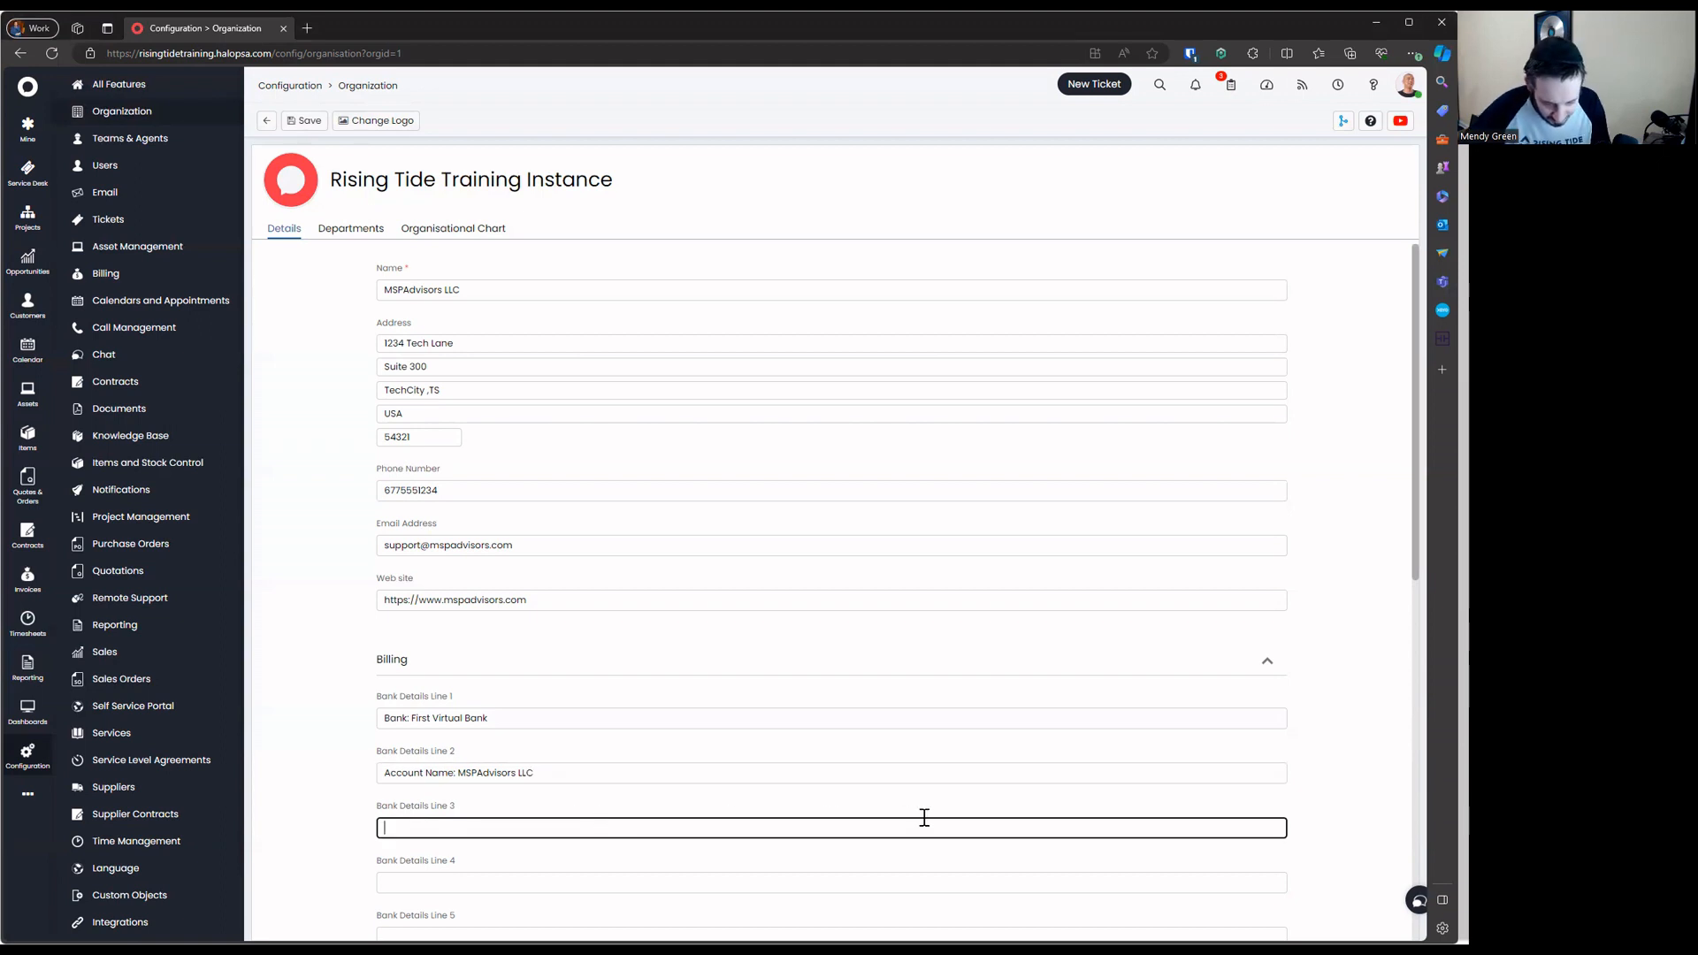
text(Account Number: )
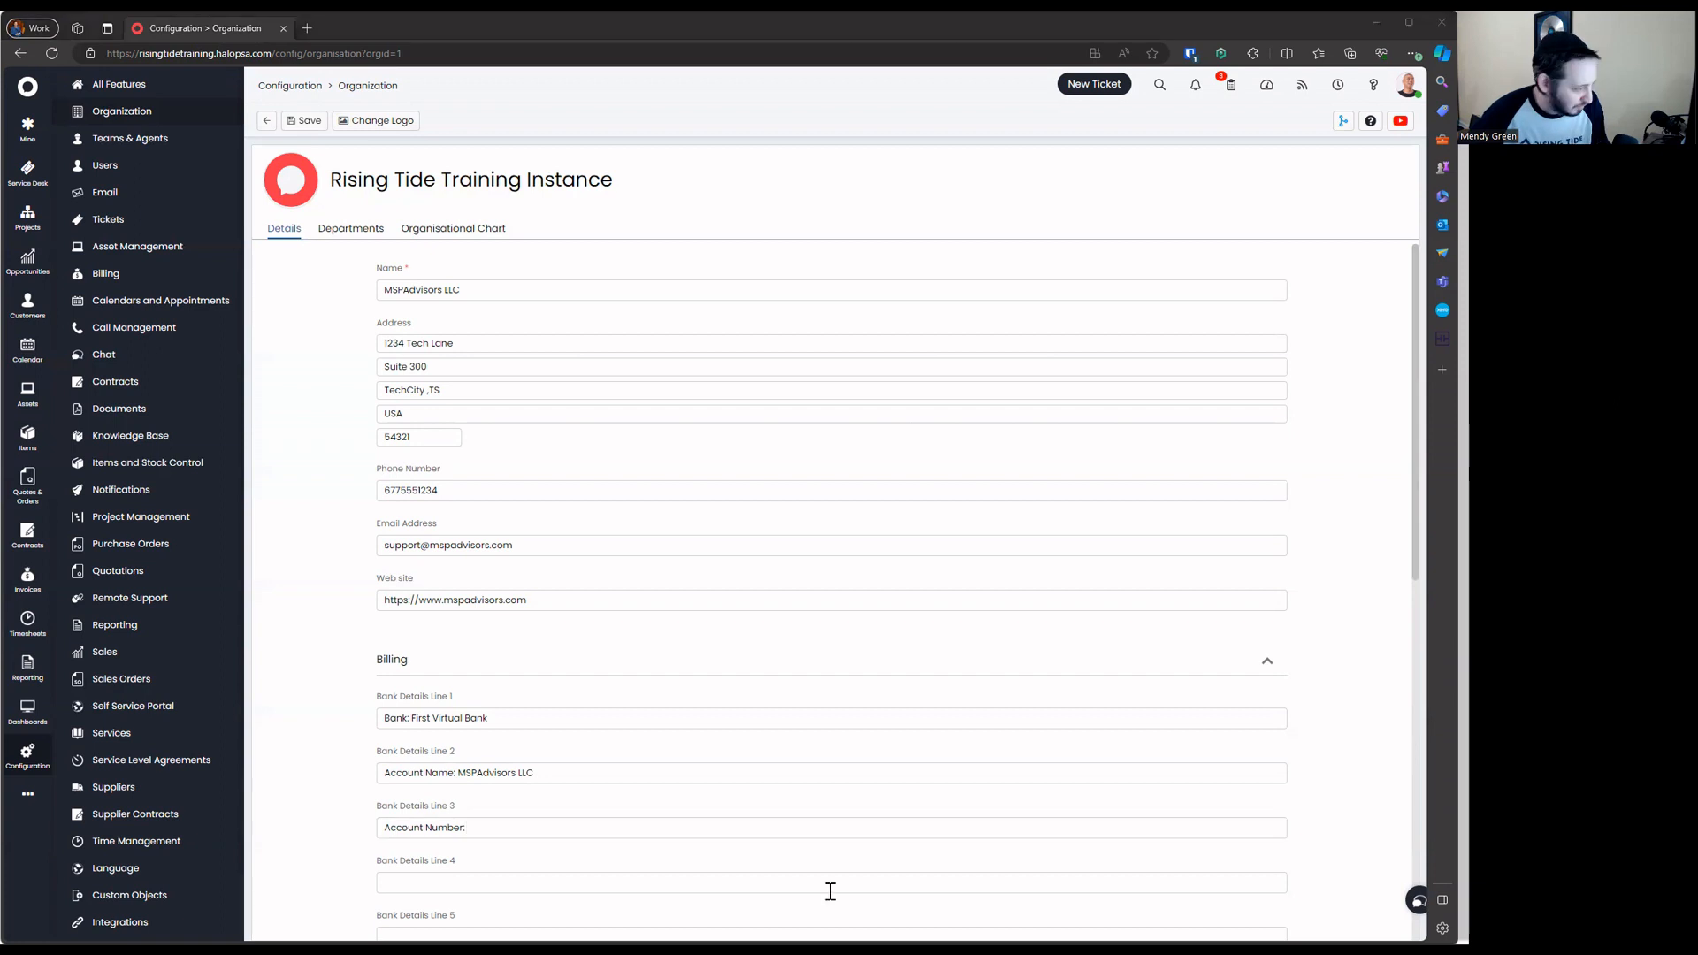
text(12345678)
click(625, 877)
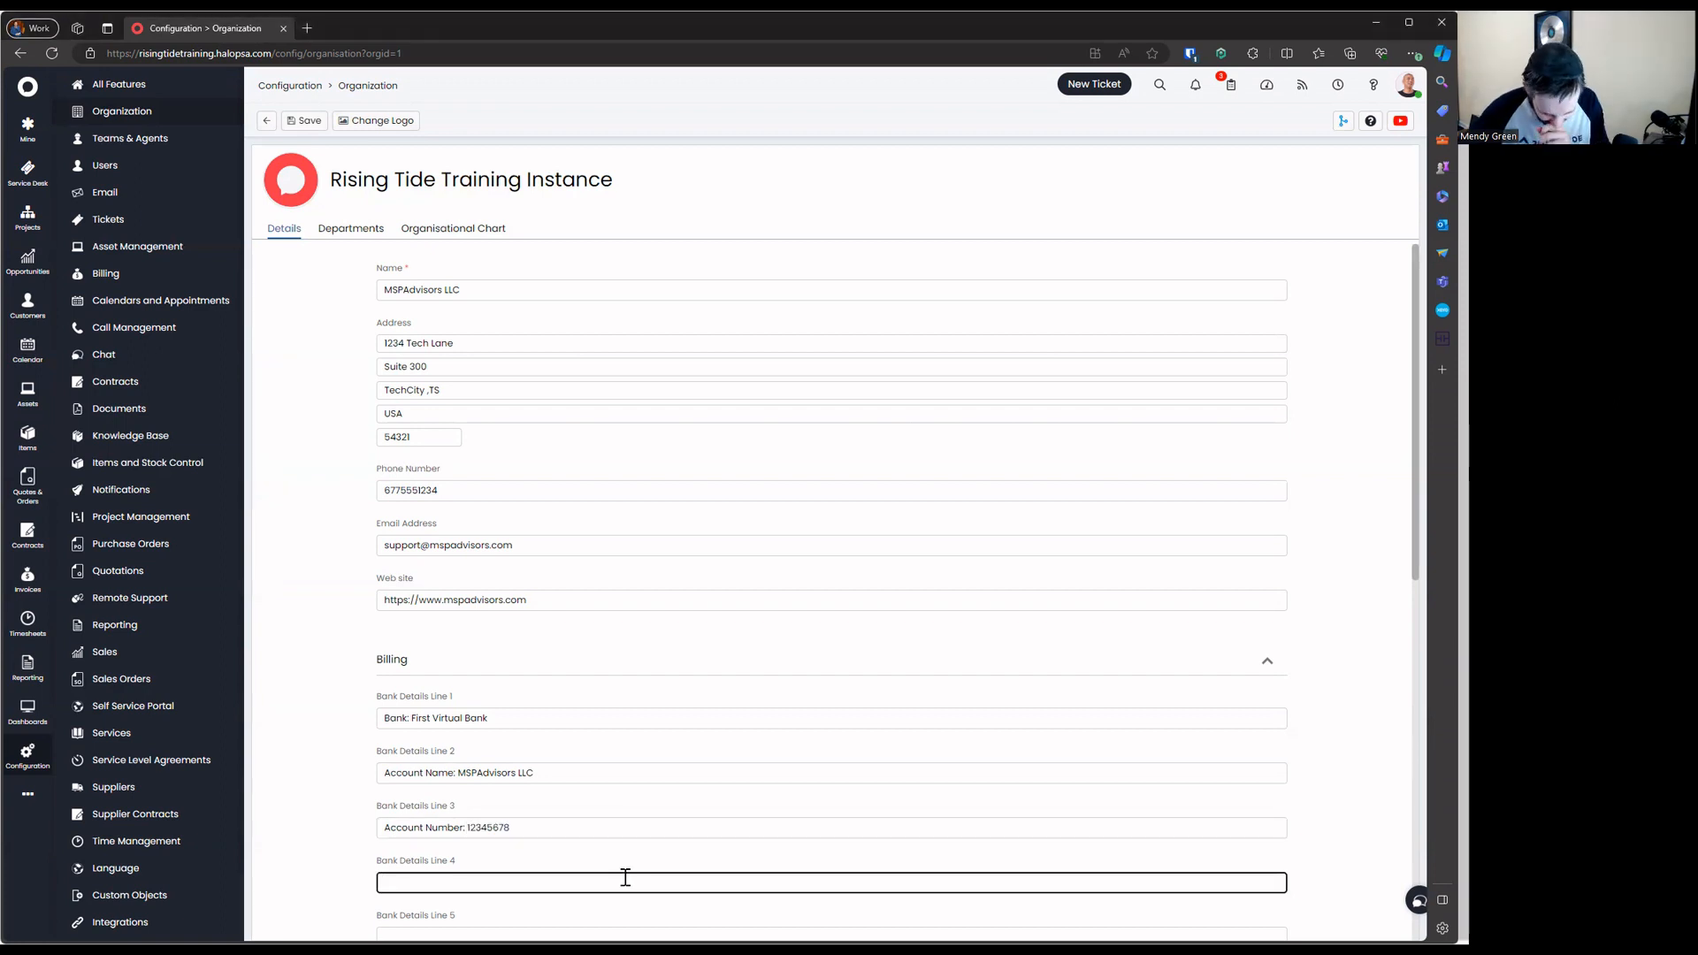
text(Routing )
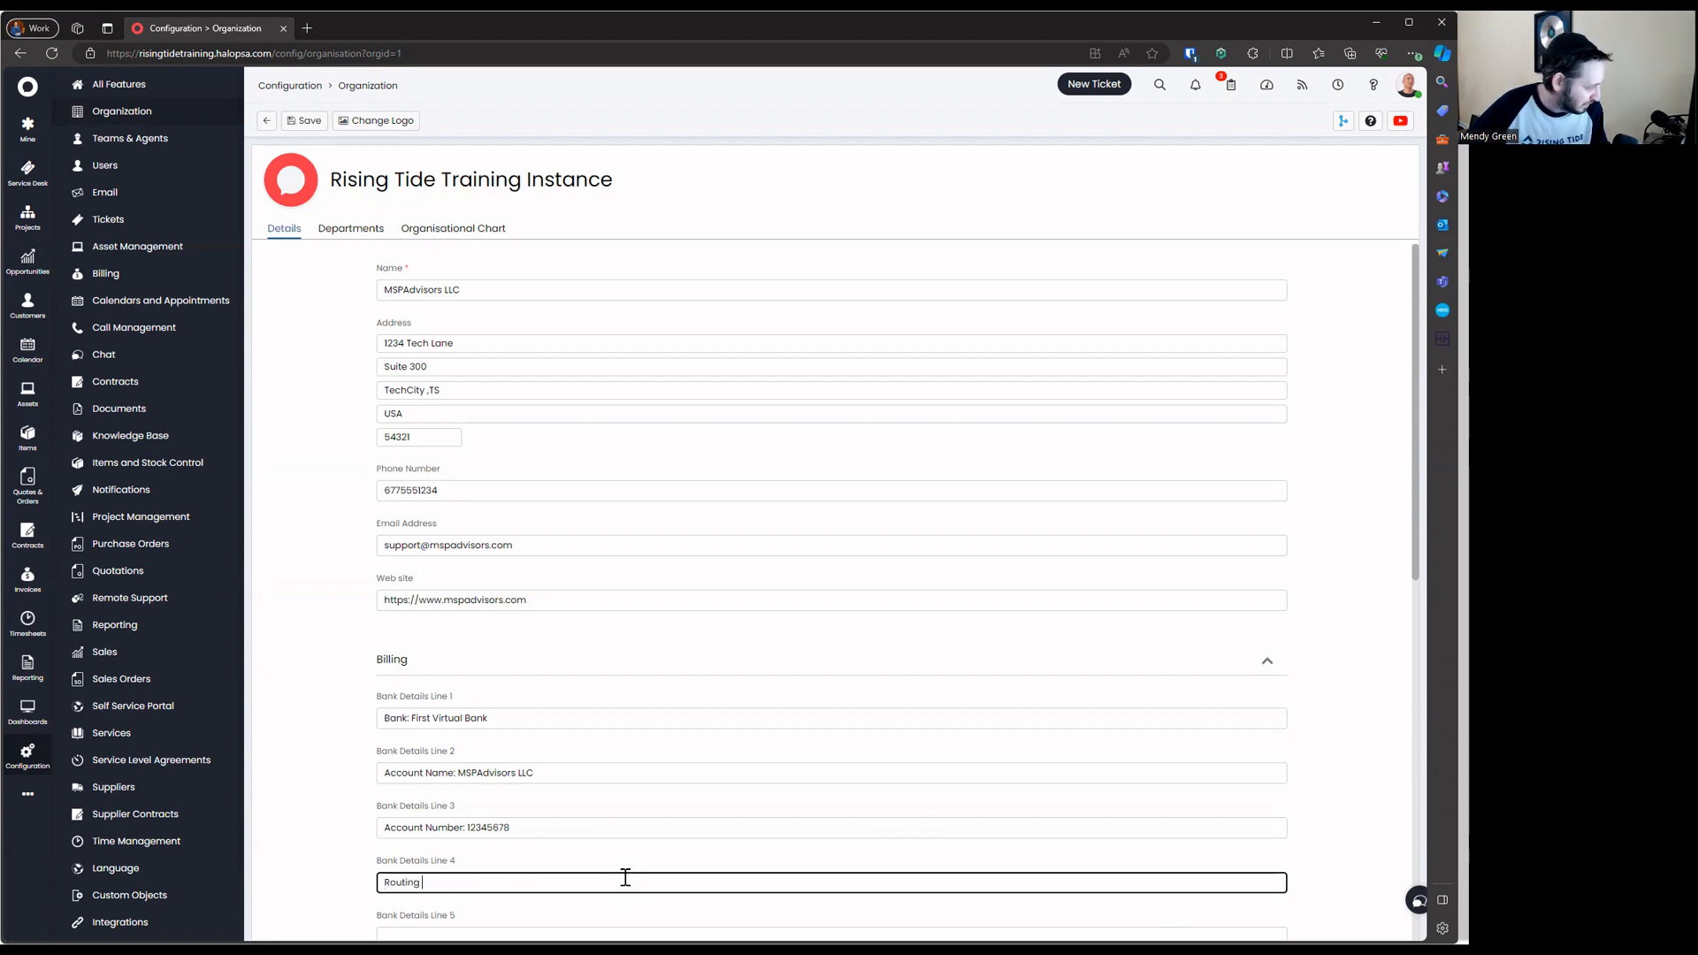
text(Number)
key(BackSpace)
key(BackSpace)
key(BackSpace)
key(BackSpace)
key(BackSpace)
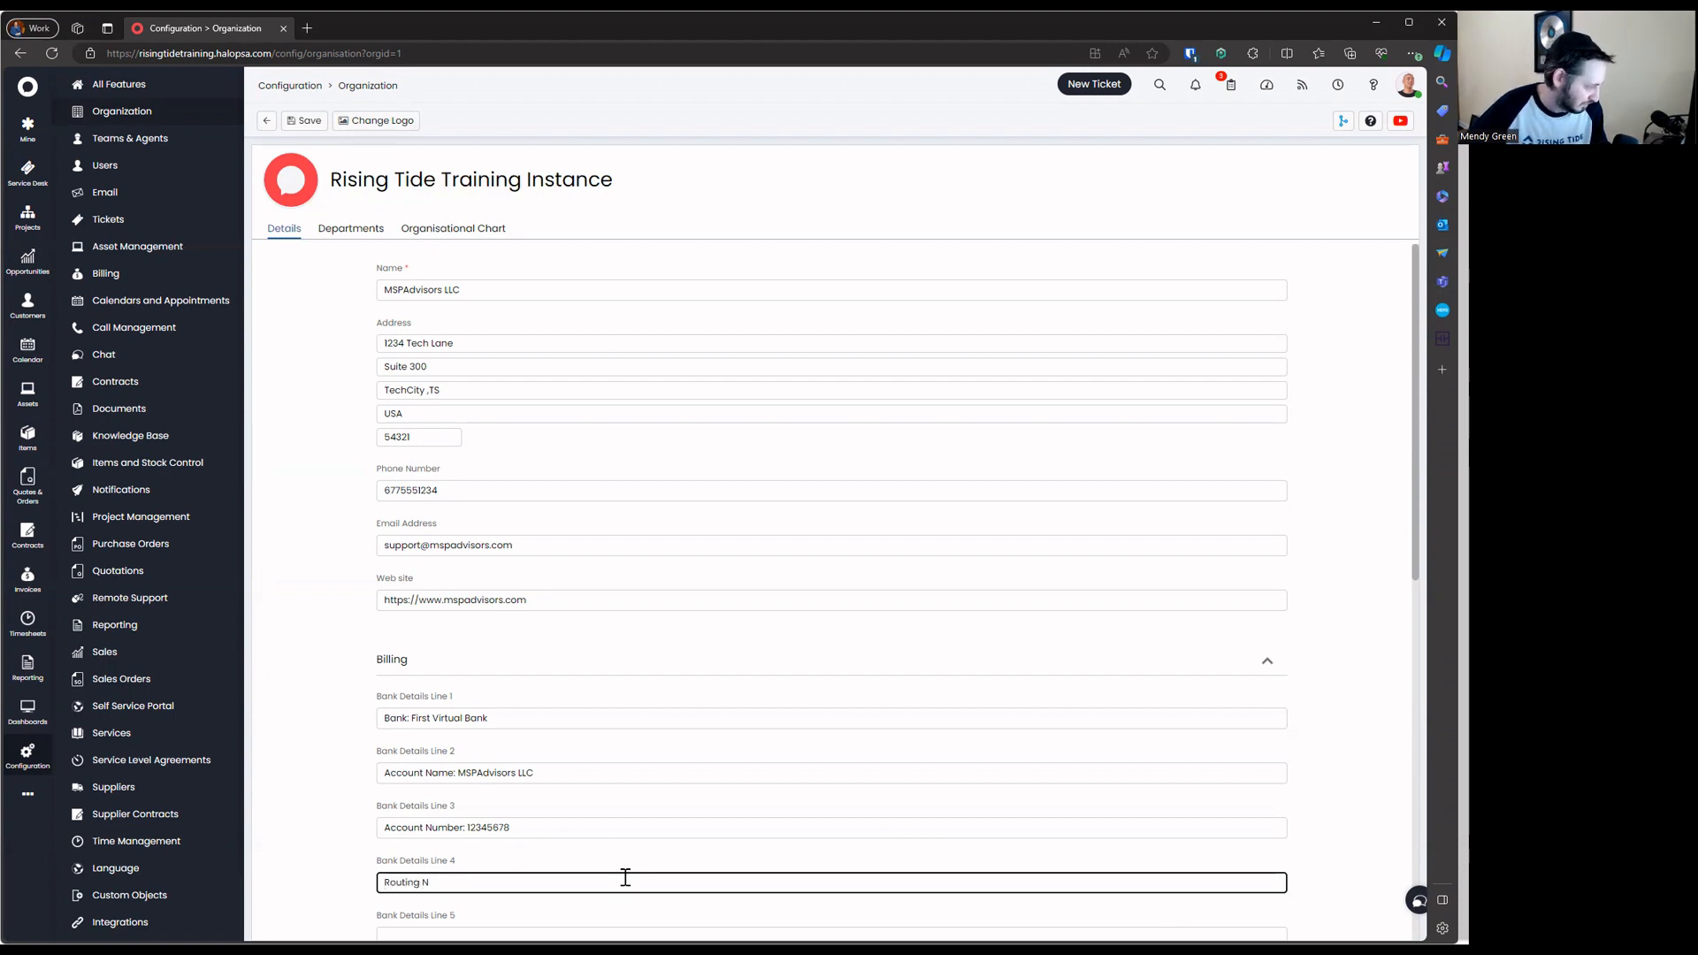
text(umber: 0011234)
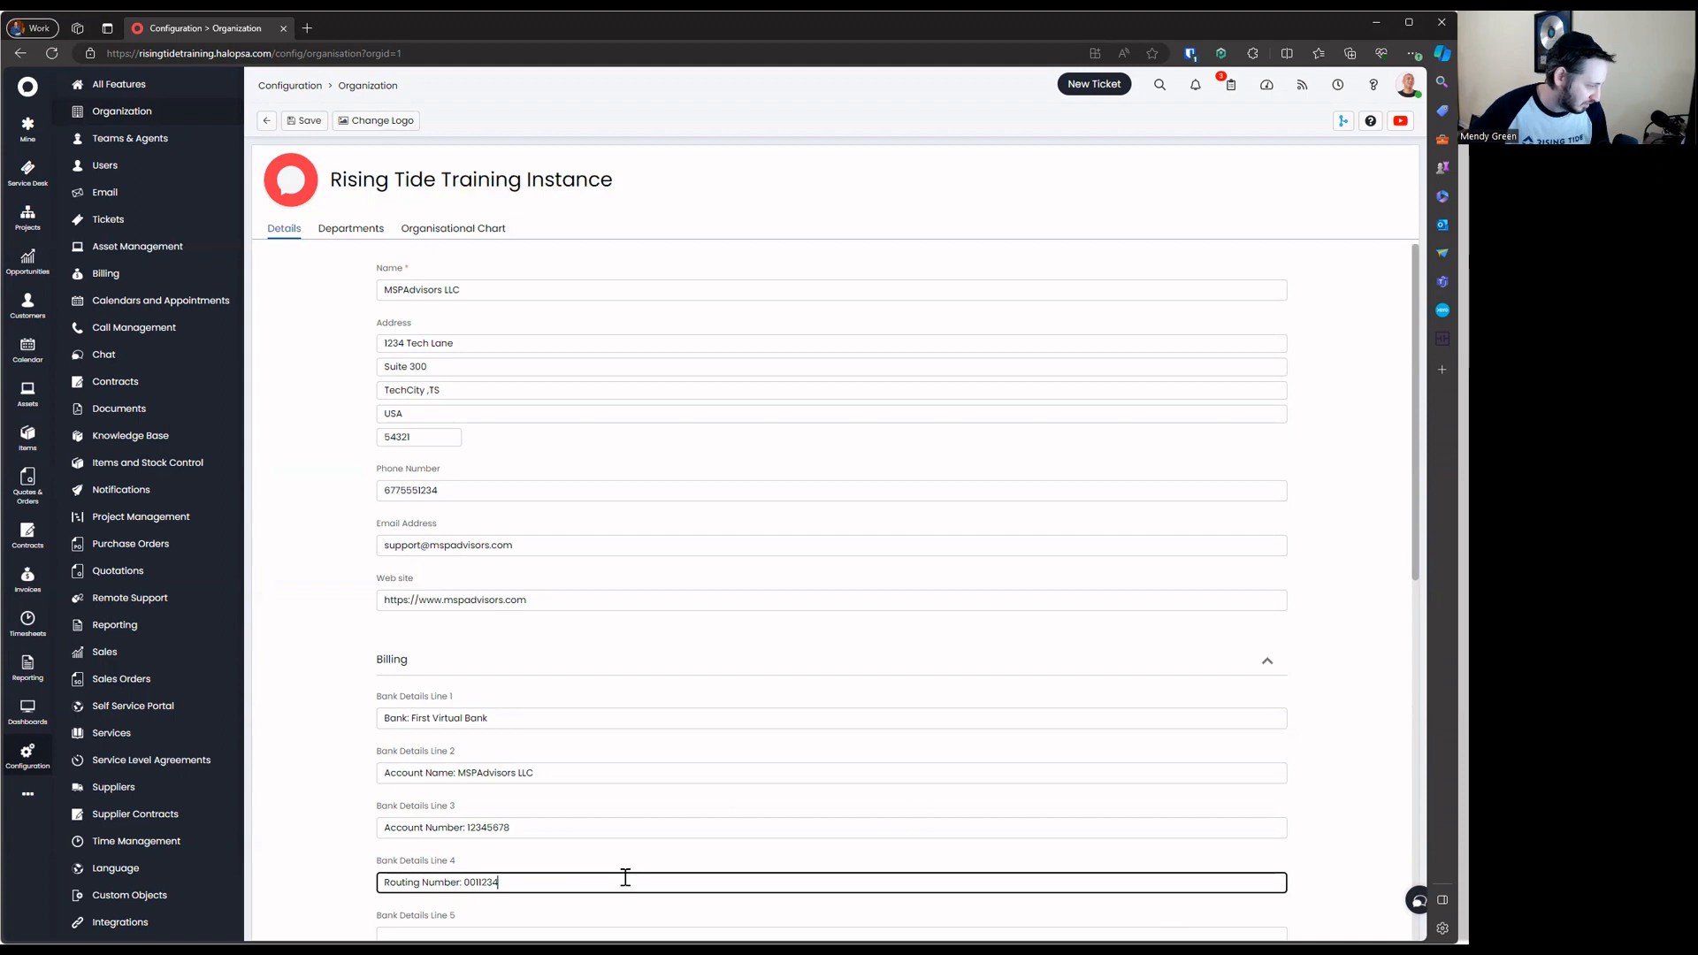
Enter the organisation's tax number and select the portal URL text below it
scroll(677, 870, down, 2)
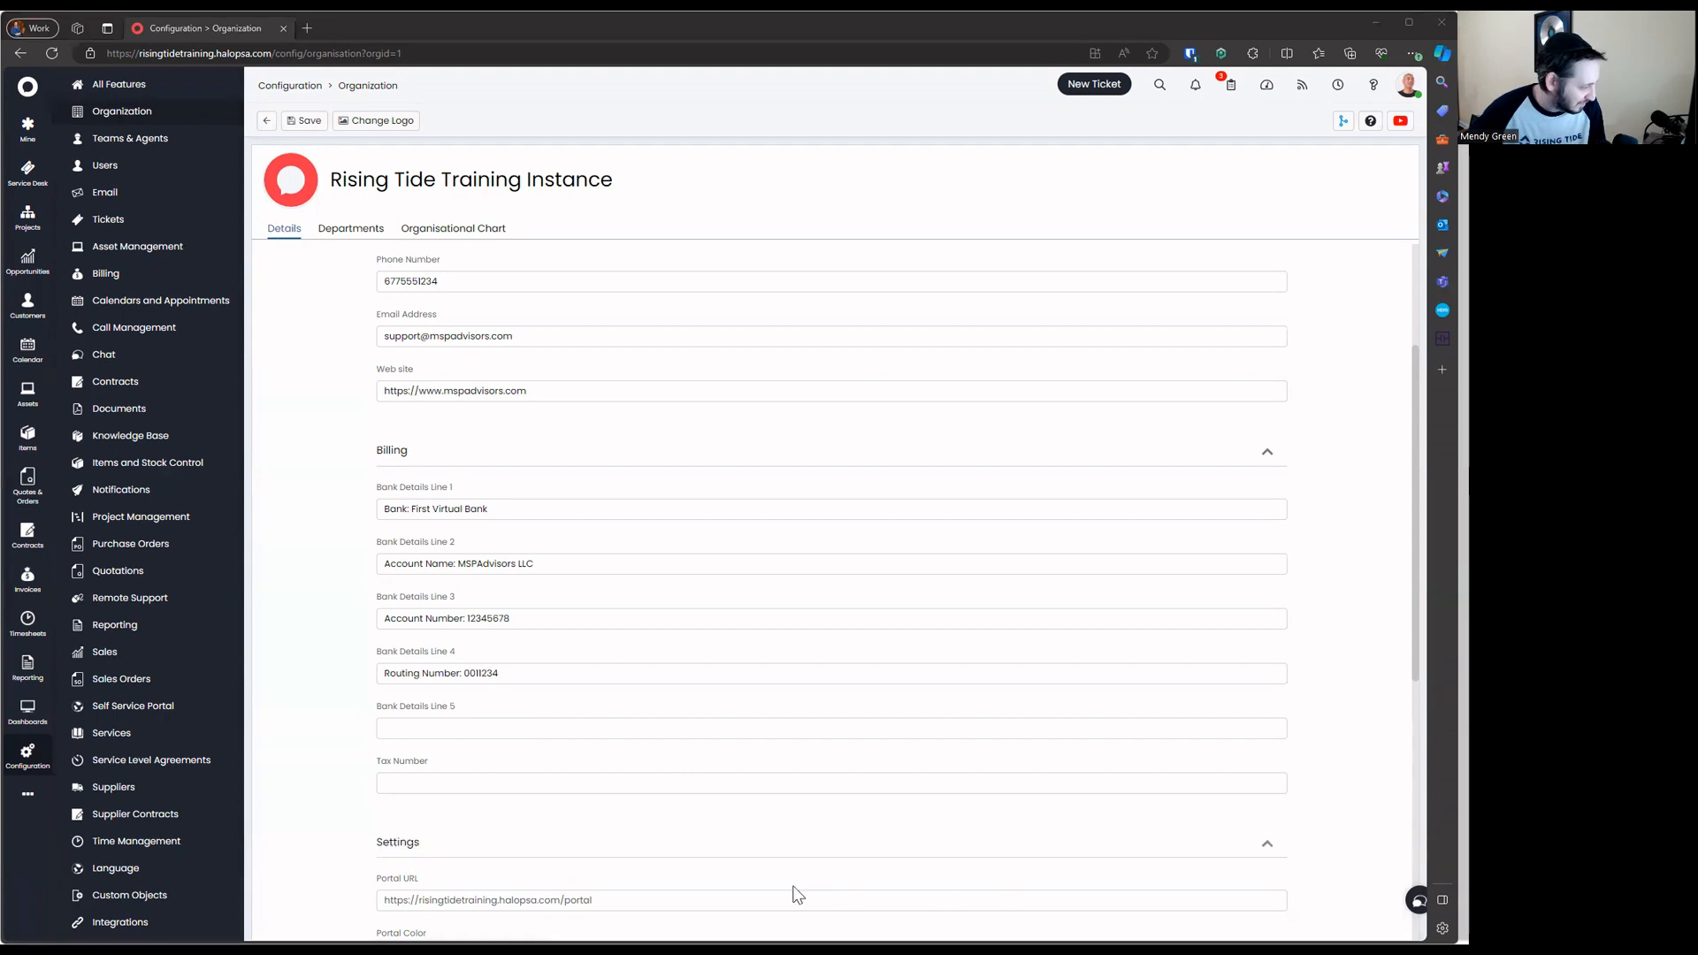
click(801, 780)
text(12-123456)
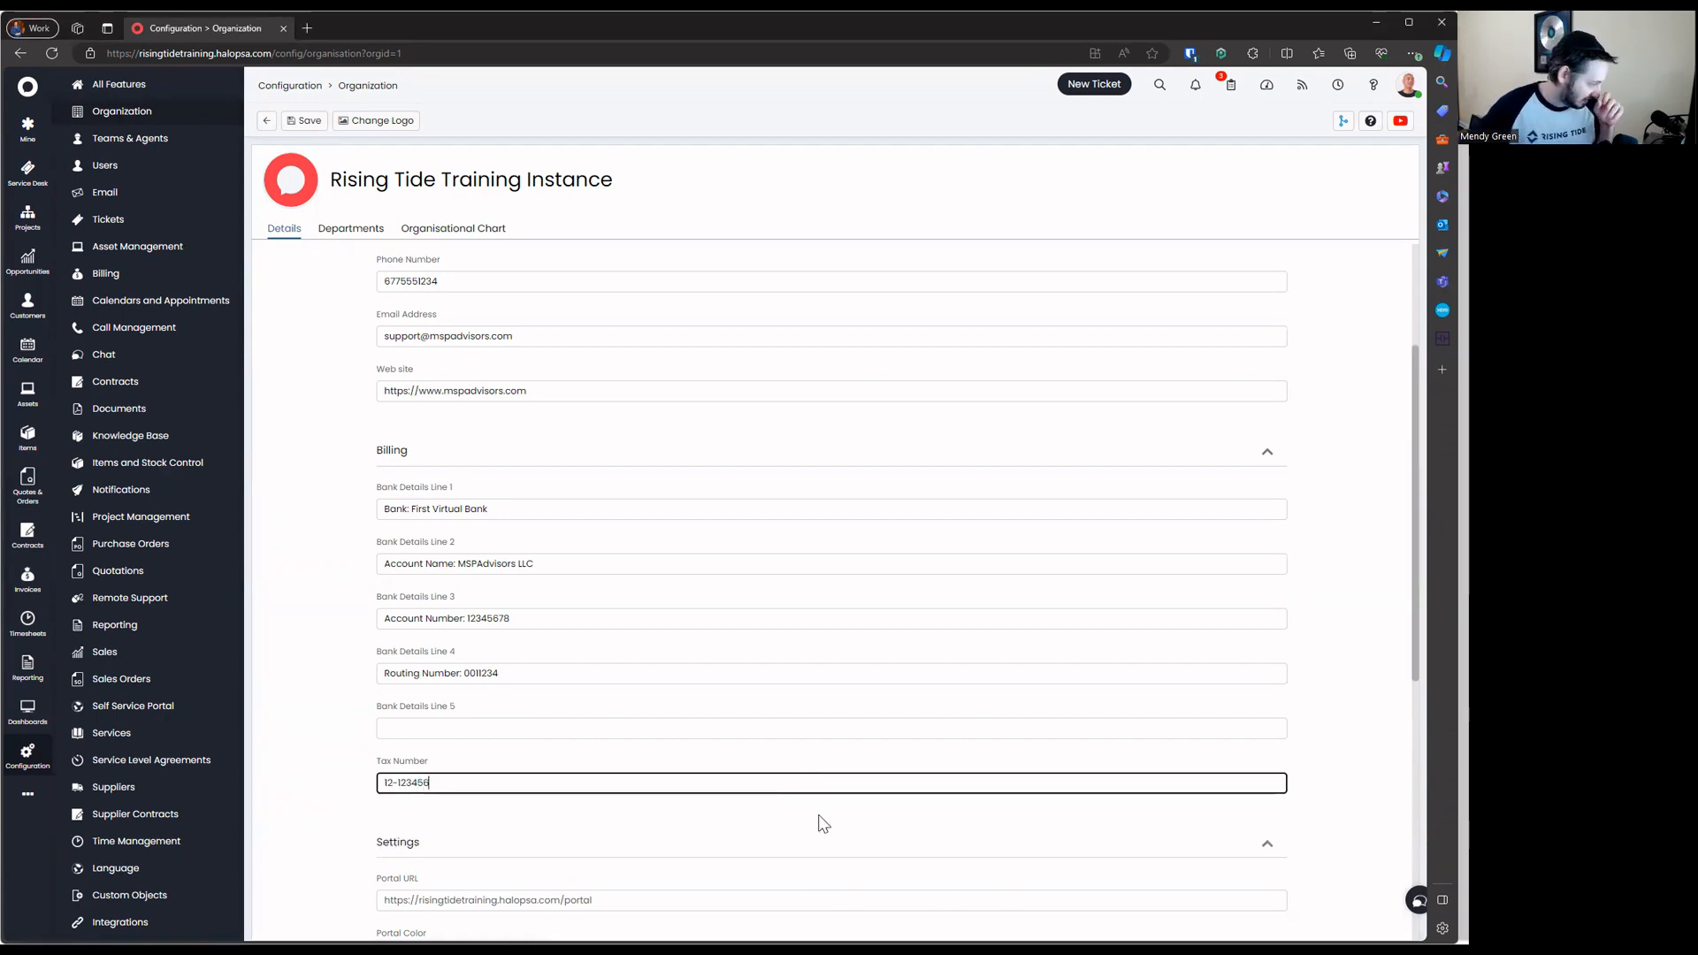
click(815, 814)
scroll(825, 666, down, 3)
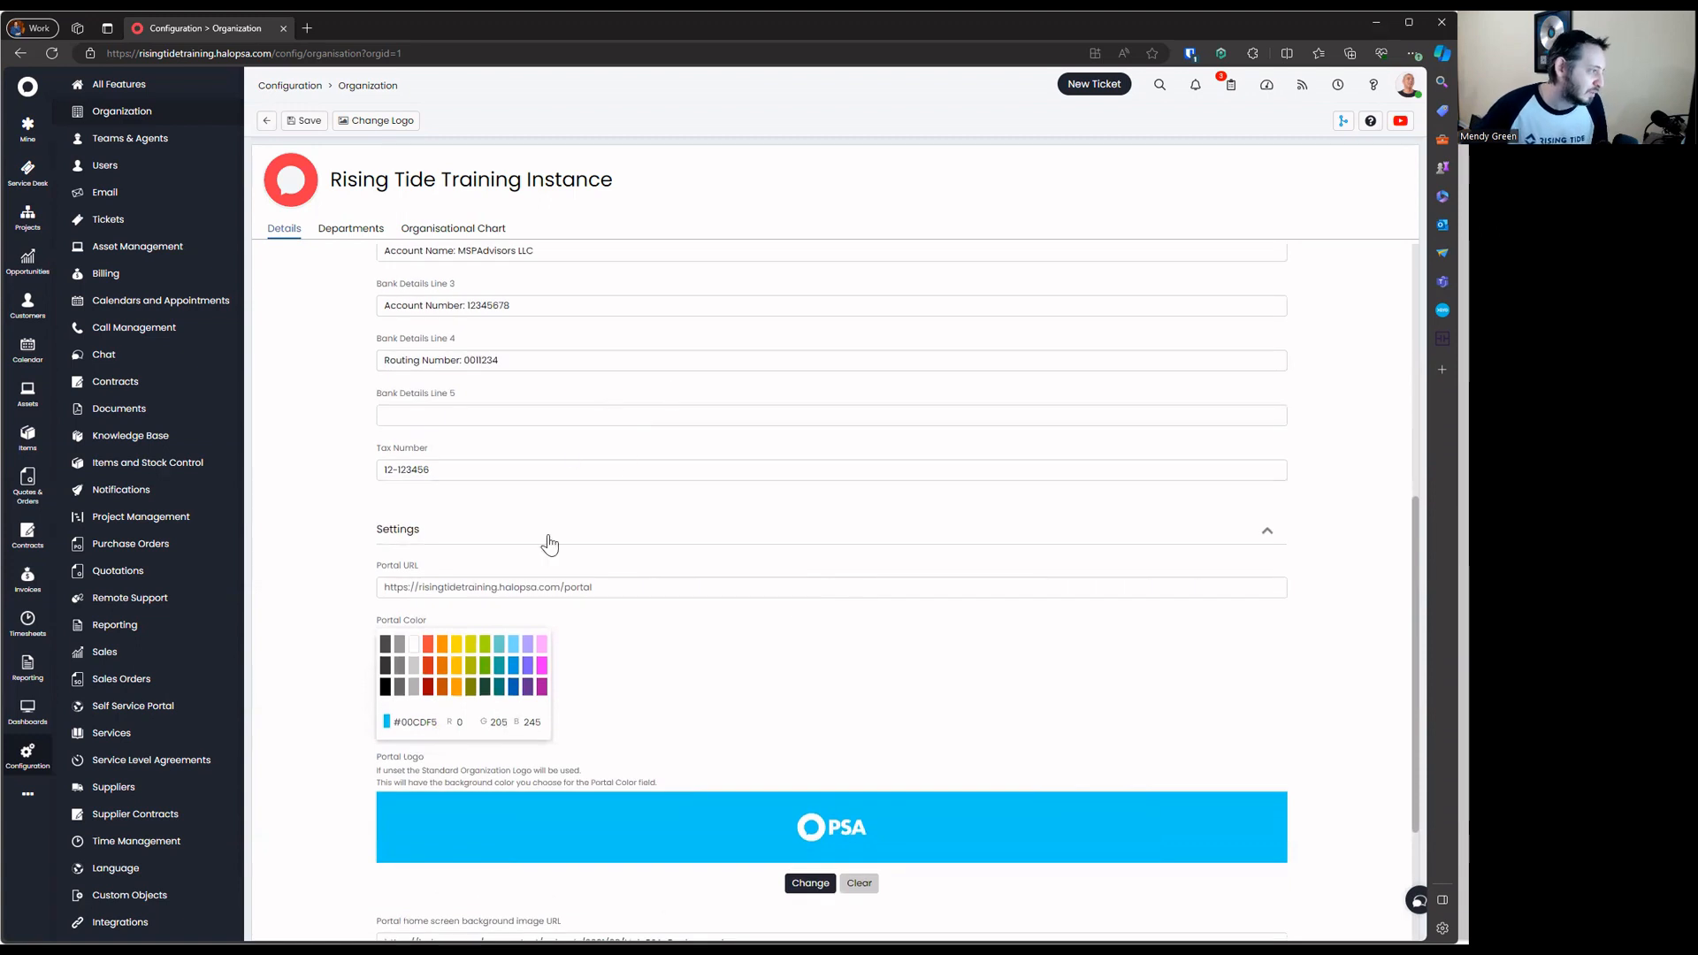
mouse_move(404, 588)
mouse_down()
mouse_move(612, 584)
mouse_move(395, 588)
mouse_up()
click(456, 589)
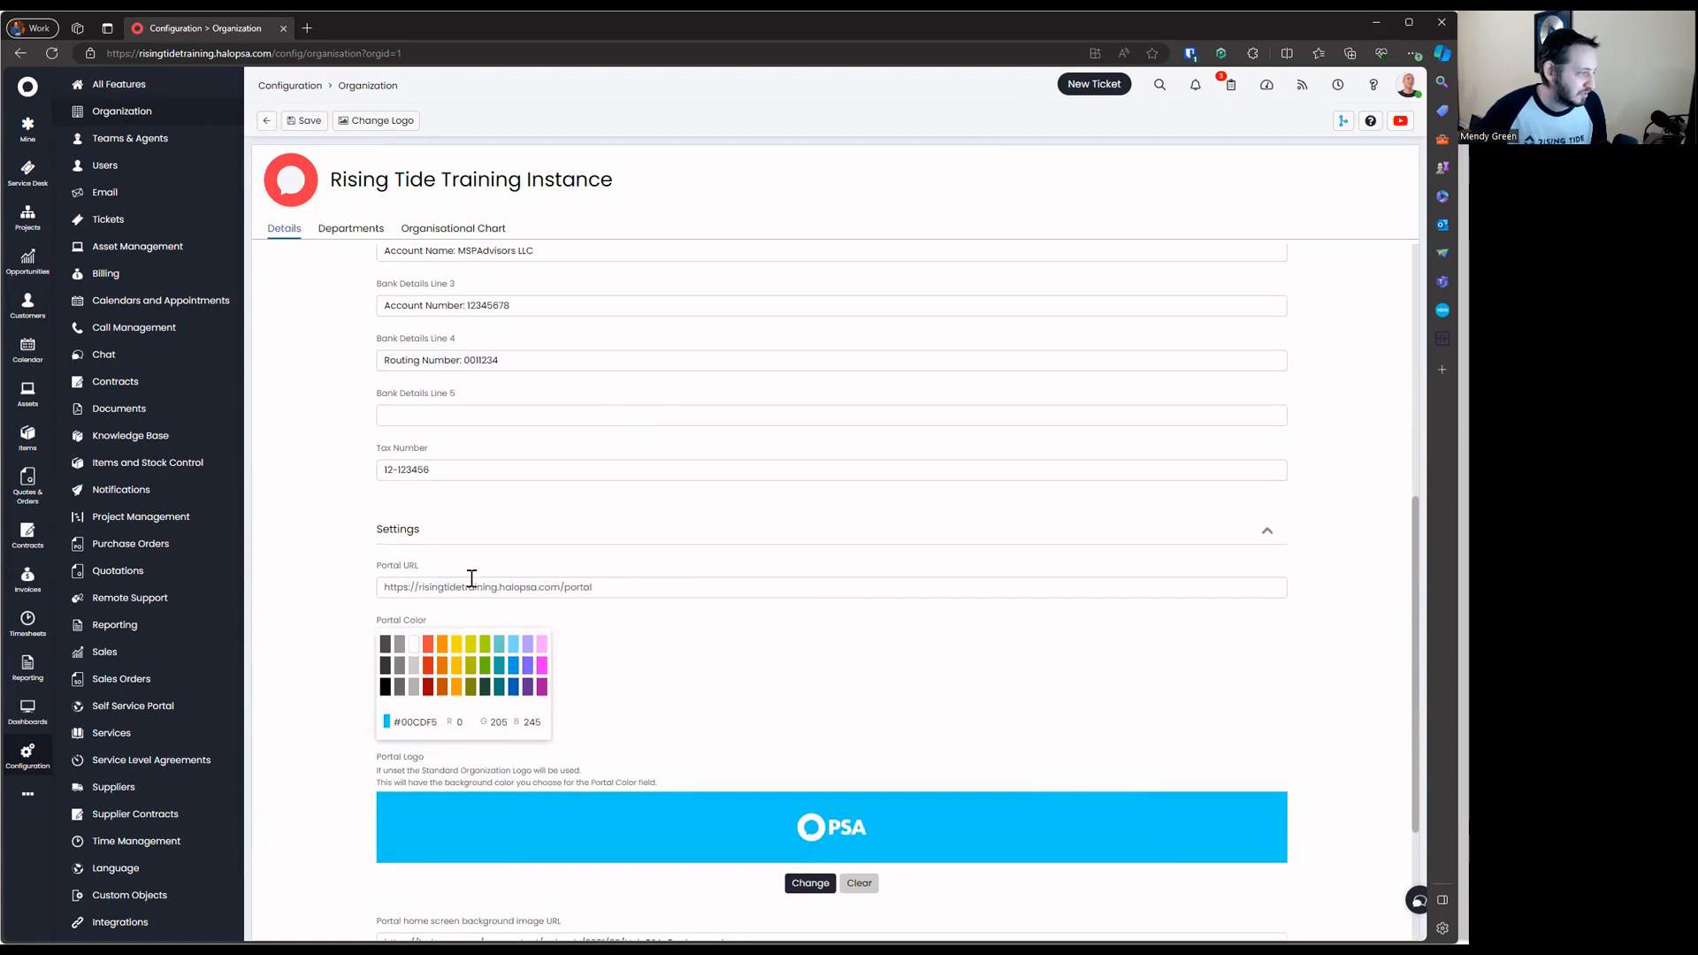
drag(611, 587, 428, 588)
triple_click(536, 587)
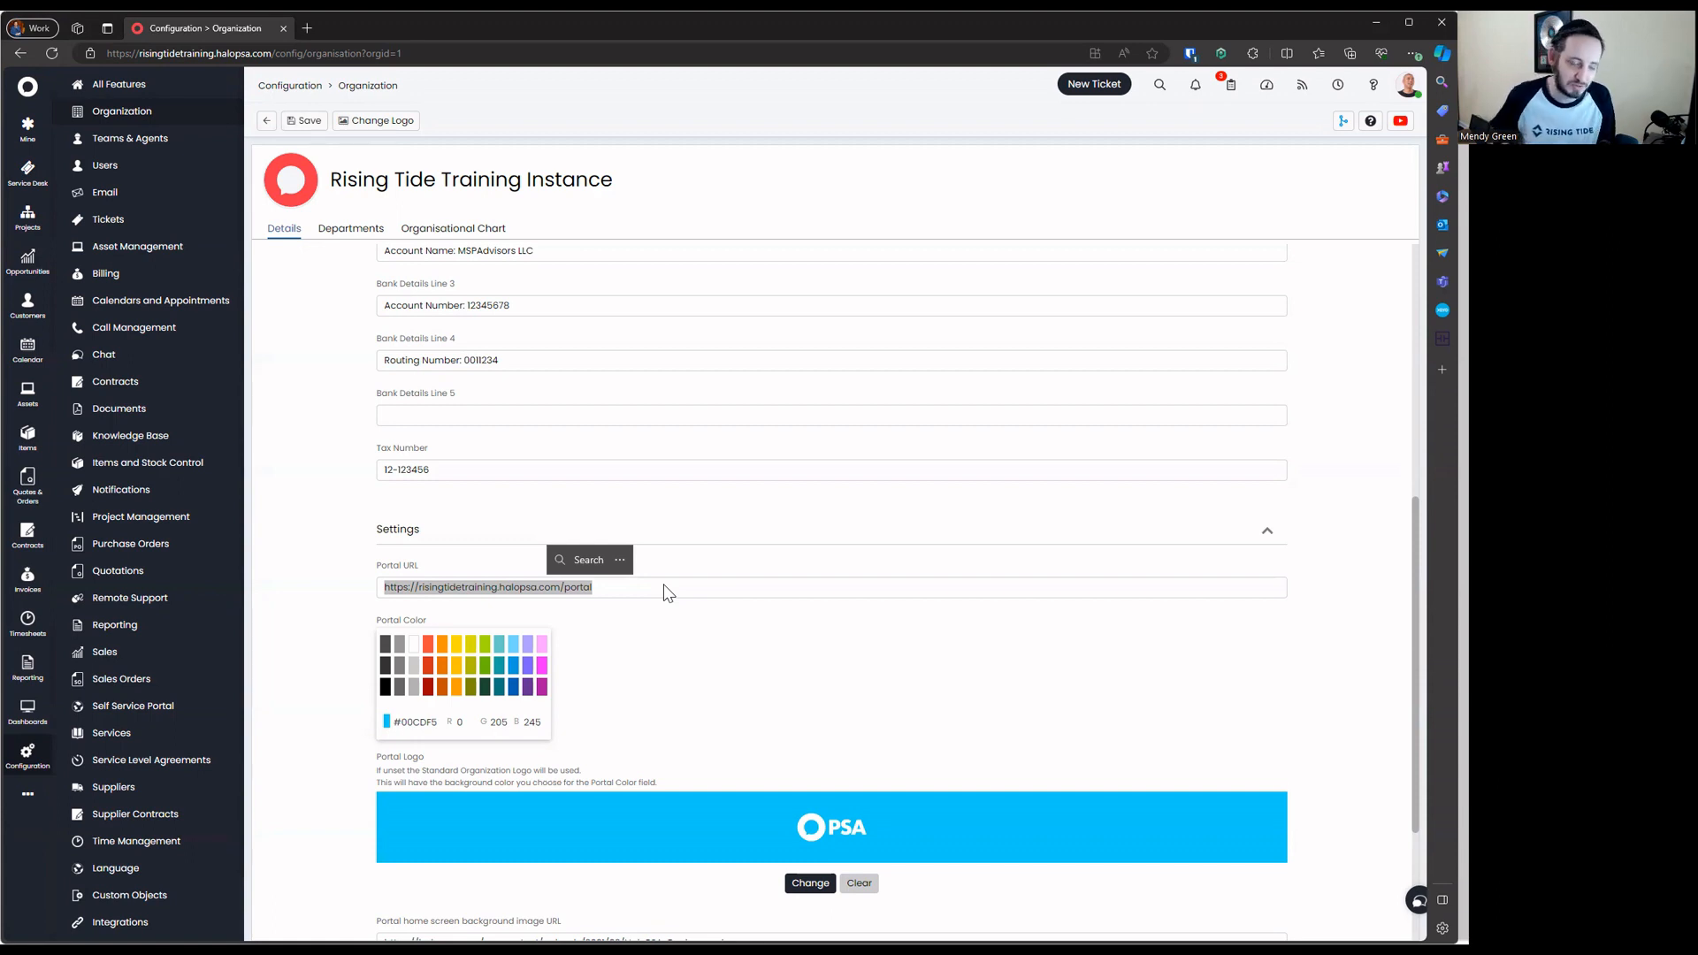
Set the portal colour to purple #663294 and clear the existing portal logo
click(657, 623)
scroll(689, 602, down, 3)
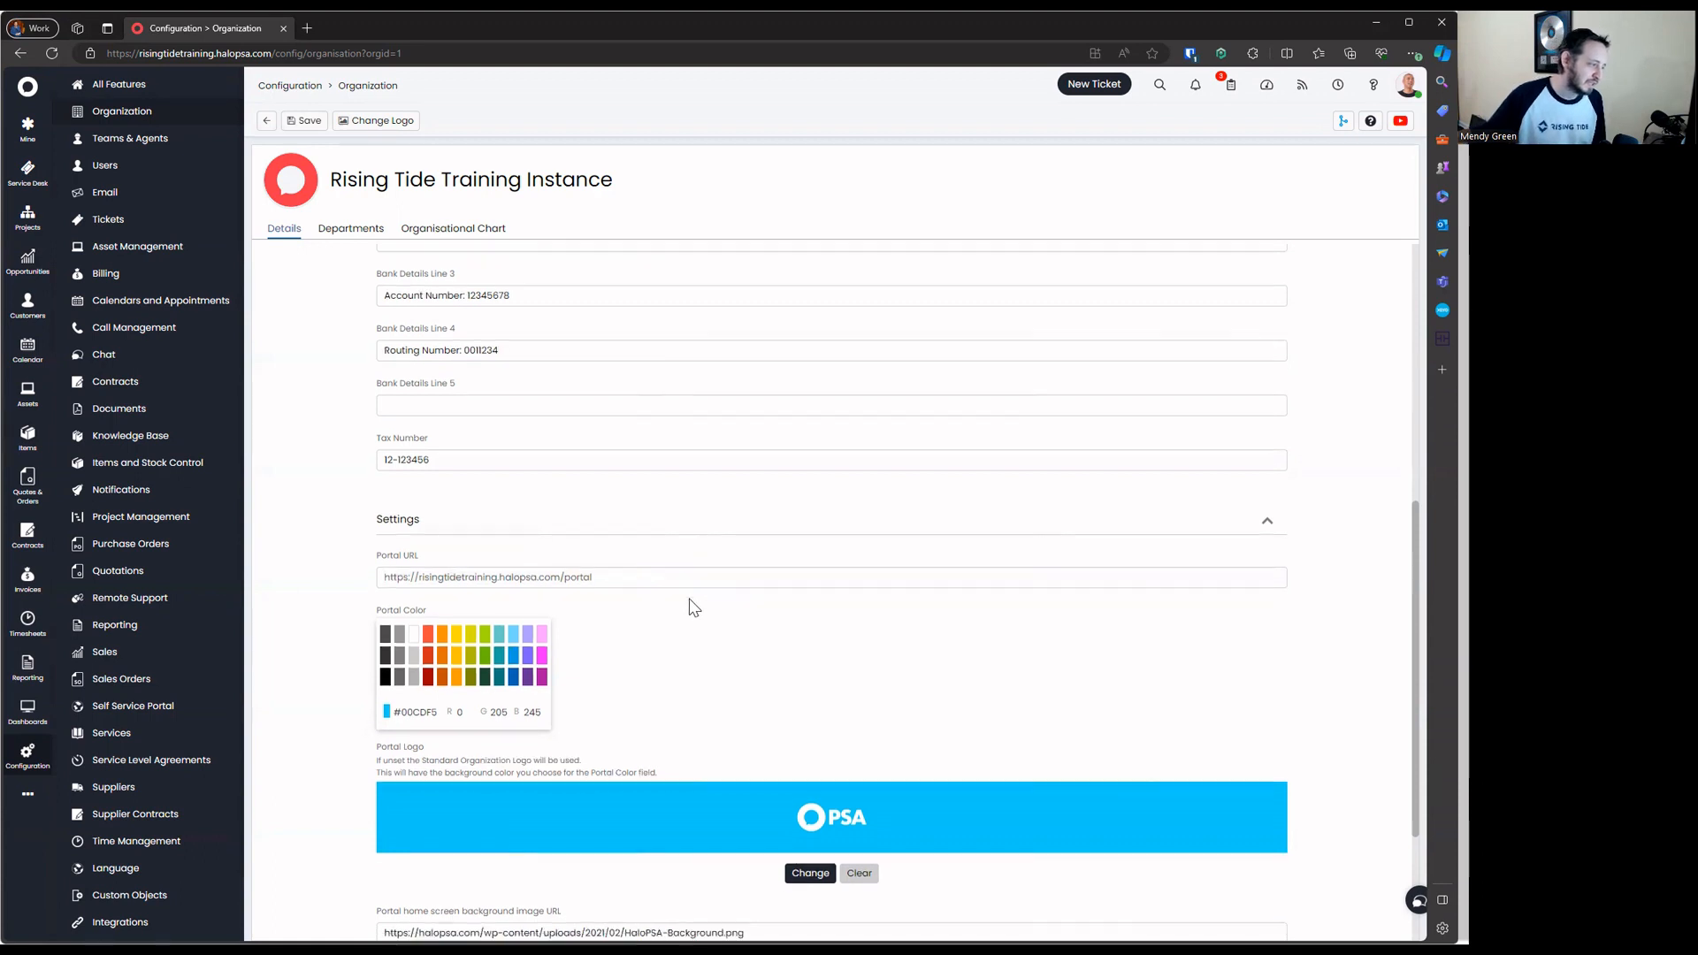
click(528, 478)
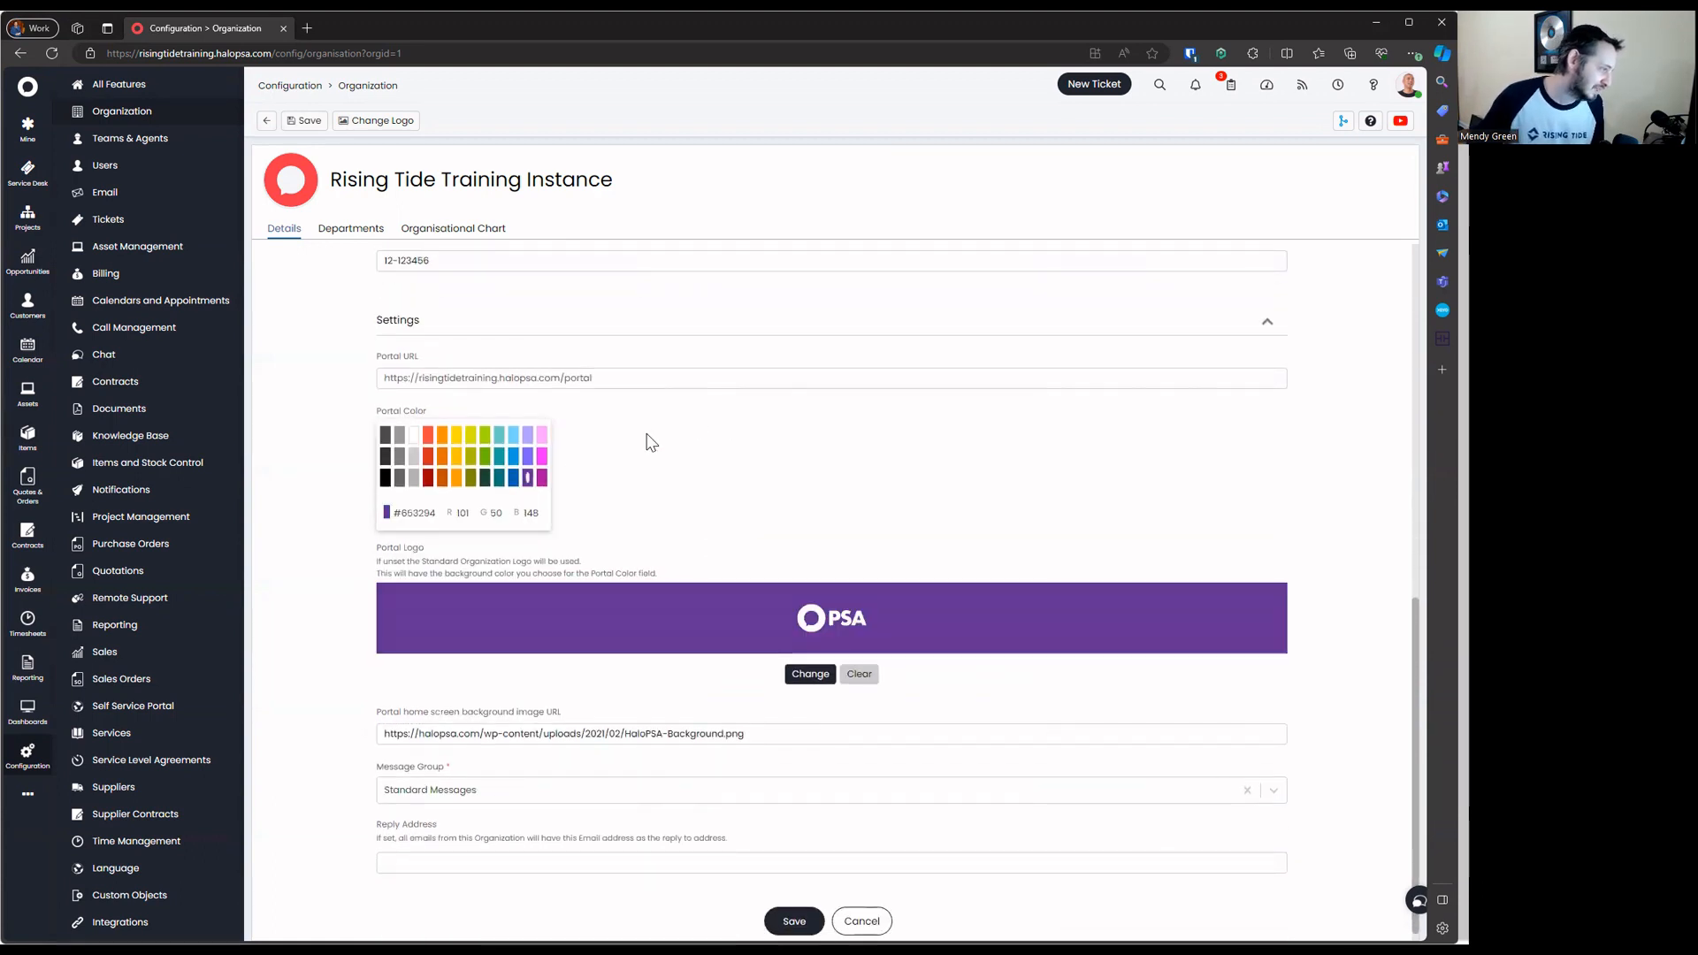
scroll(716, 481, down, 1)
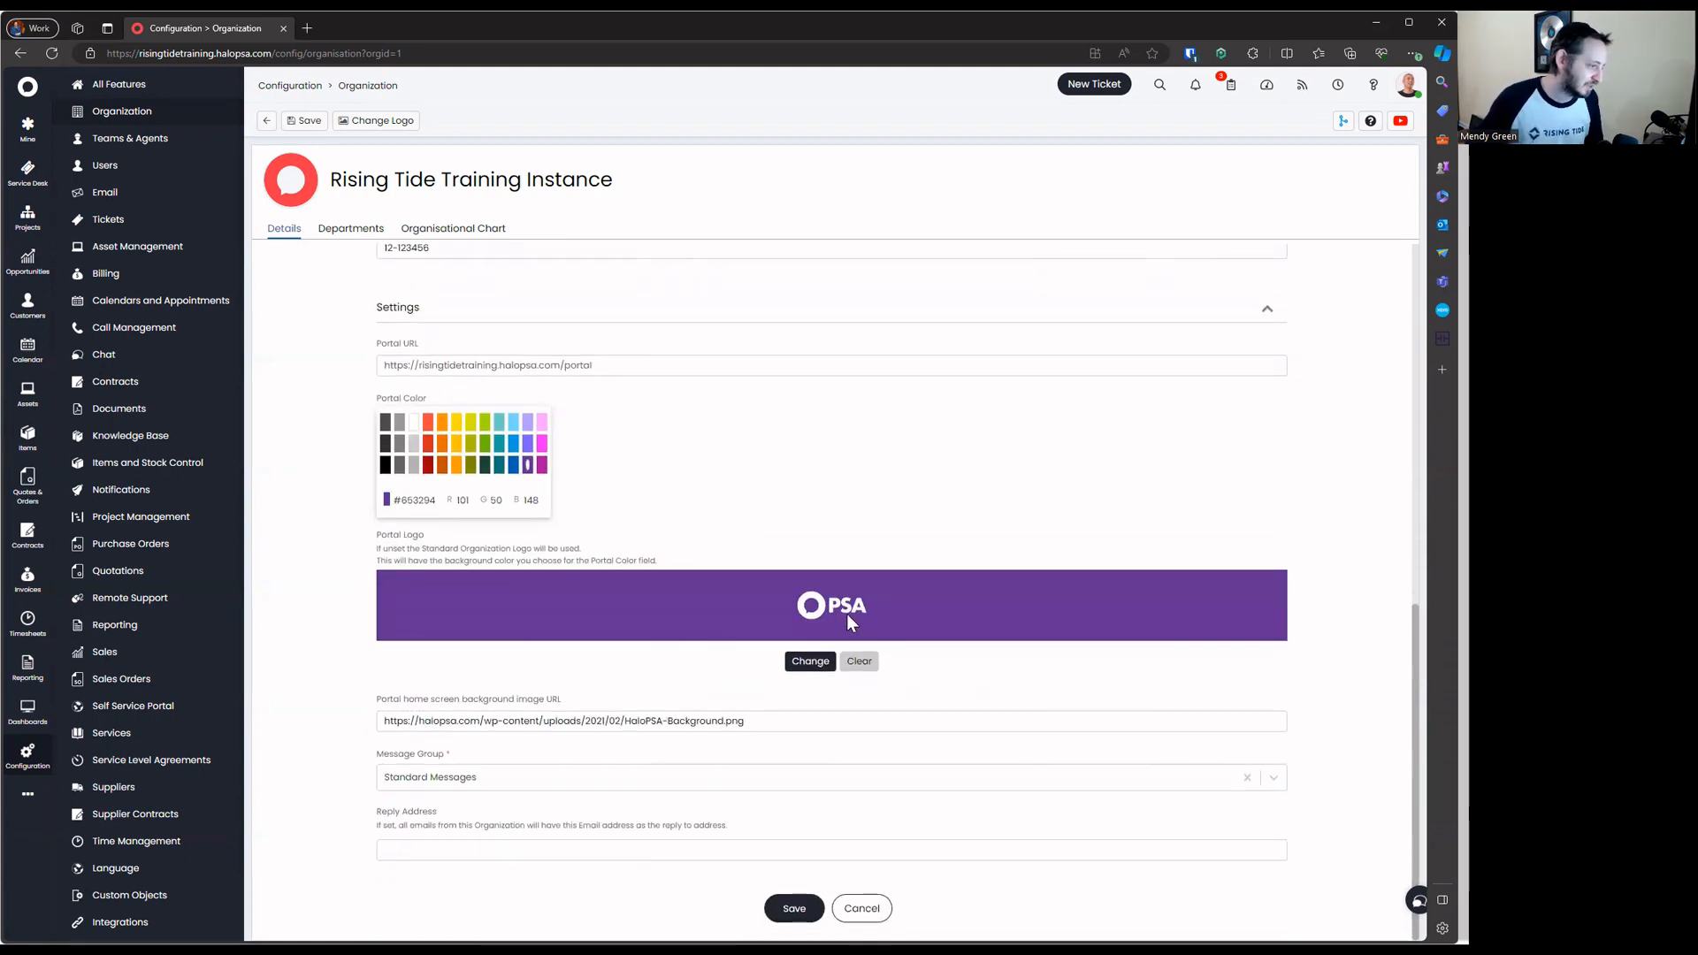
click(873, 674)
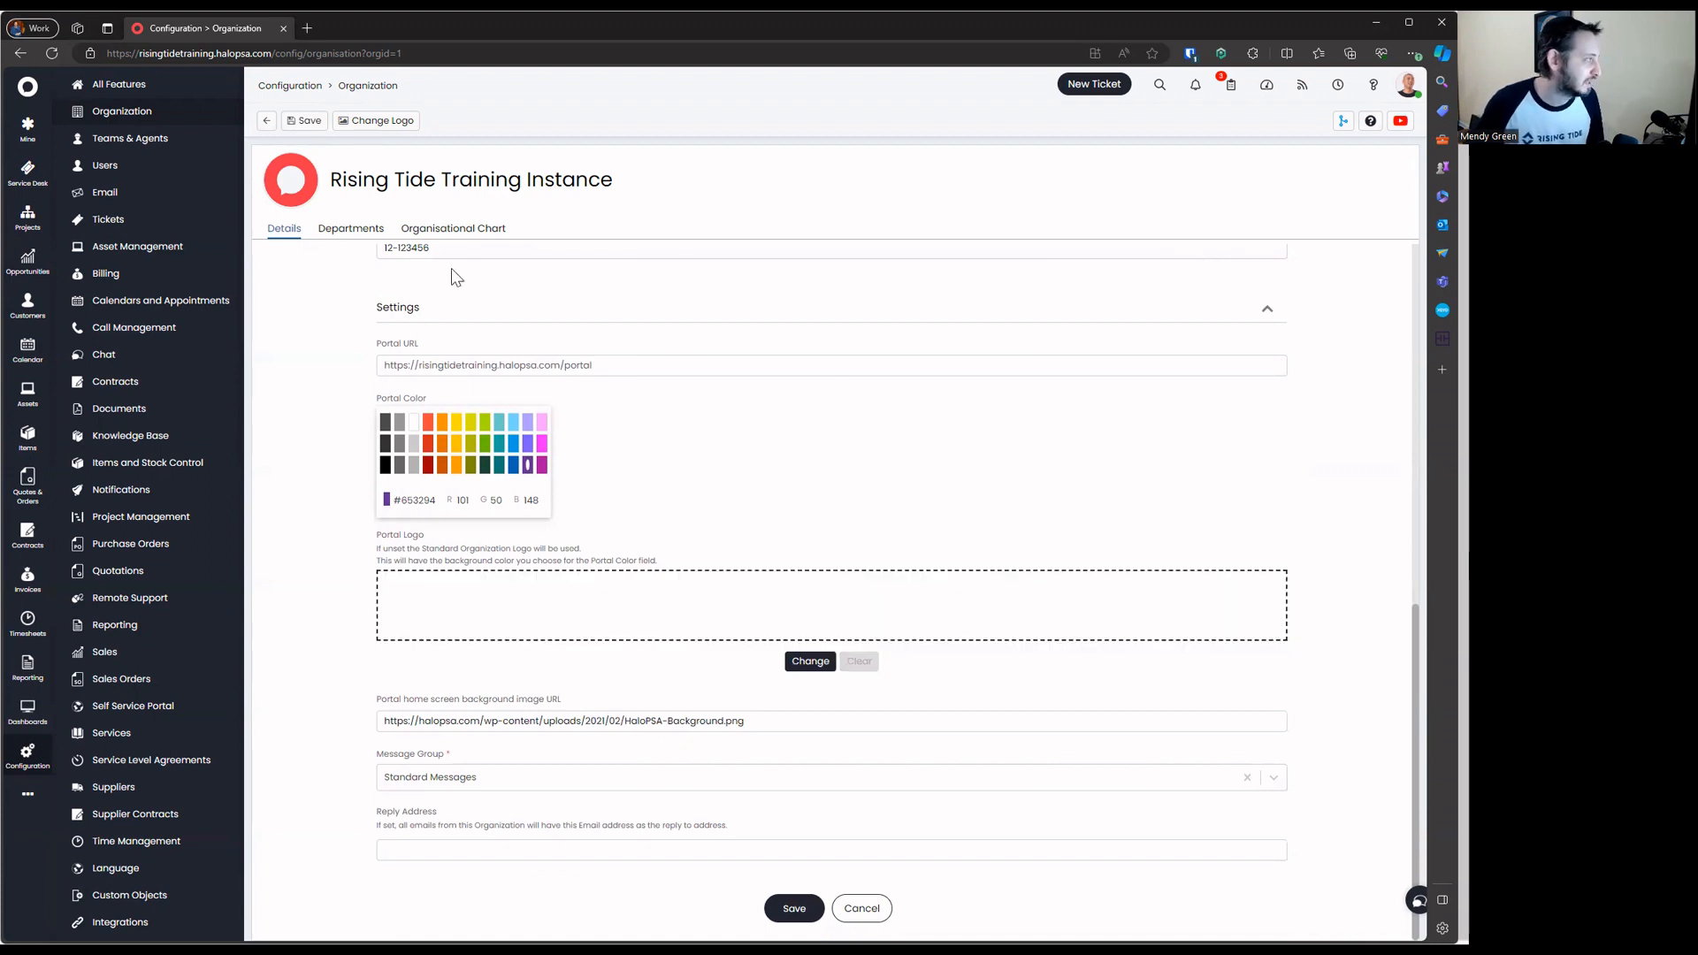
Upload the new globe image as the organisation logo and save it
click(305, 174)
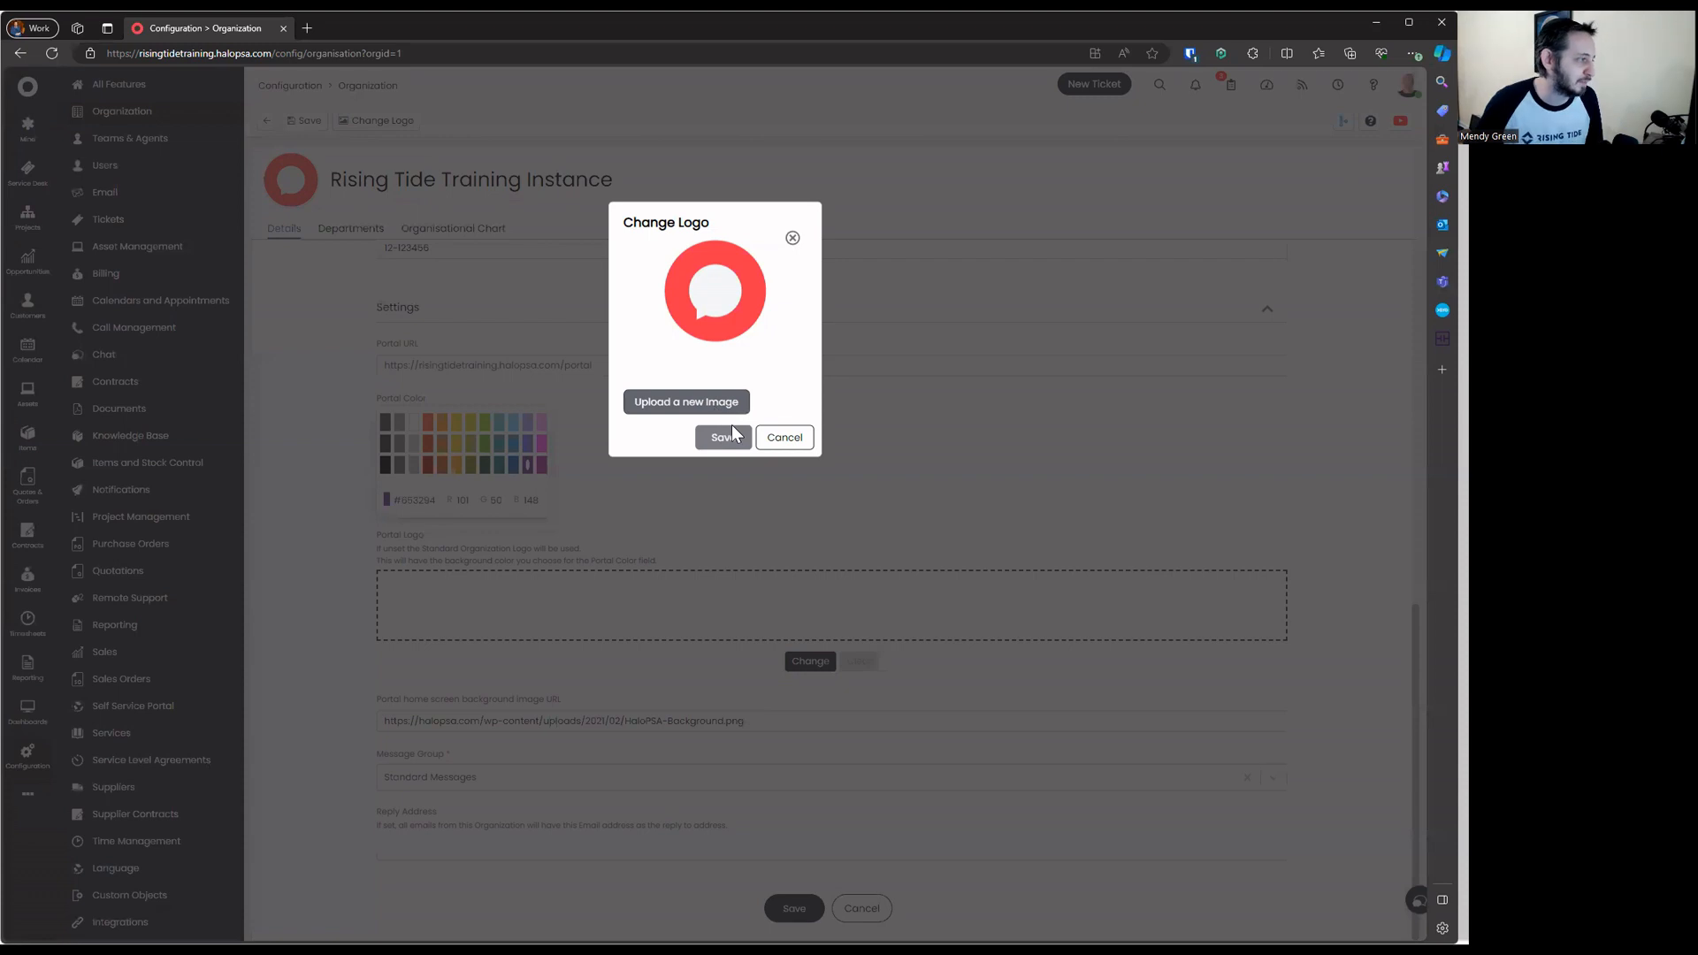
click(766, 315)
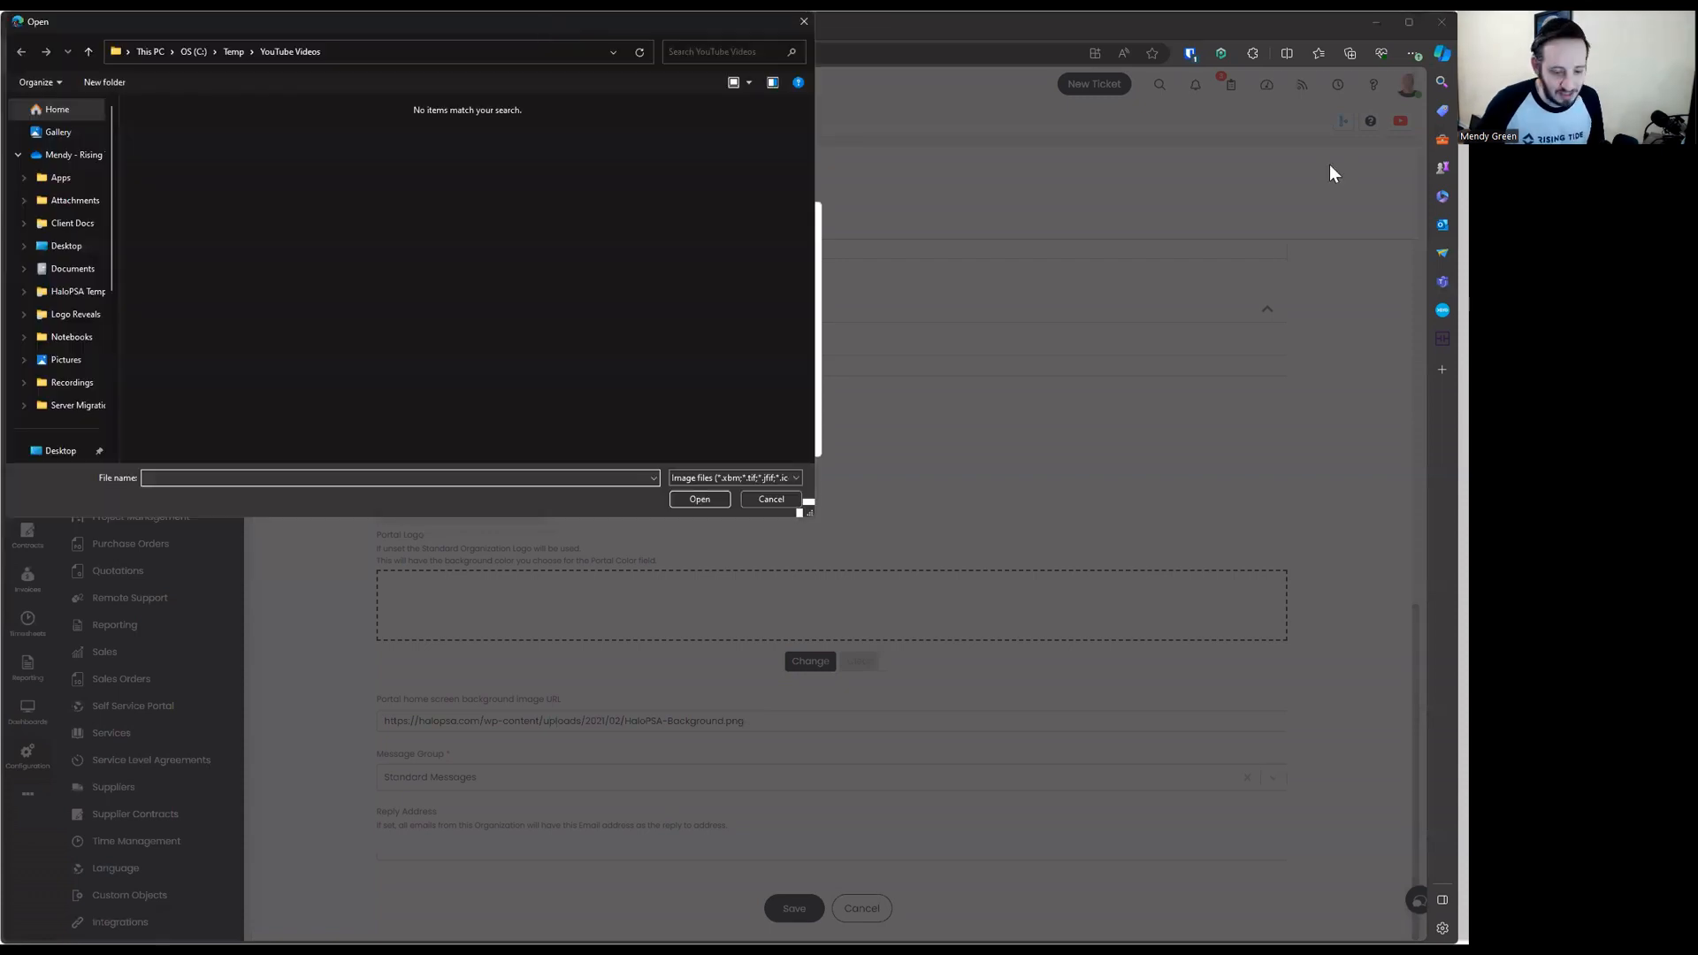
key(Escape)
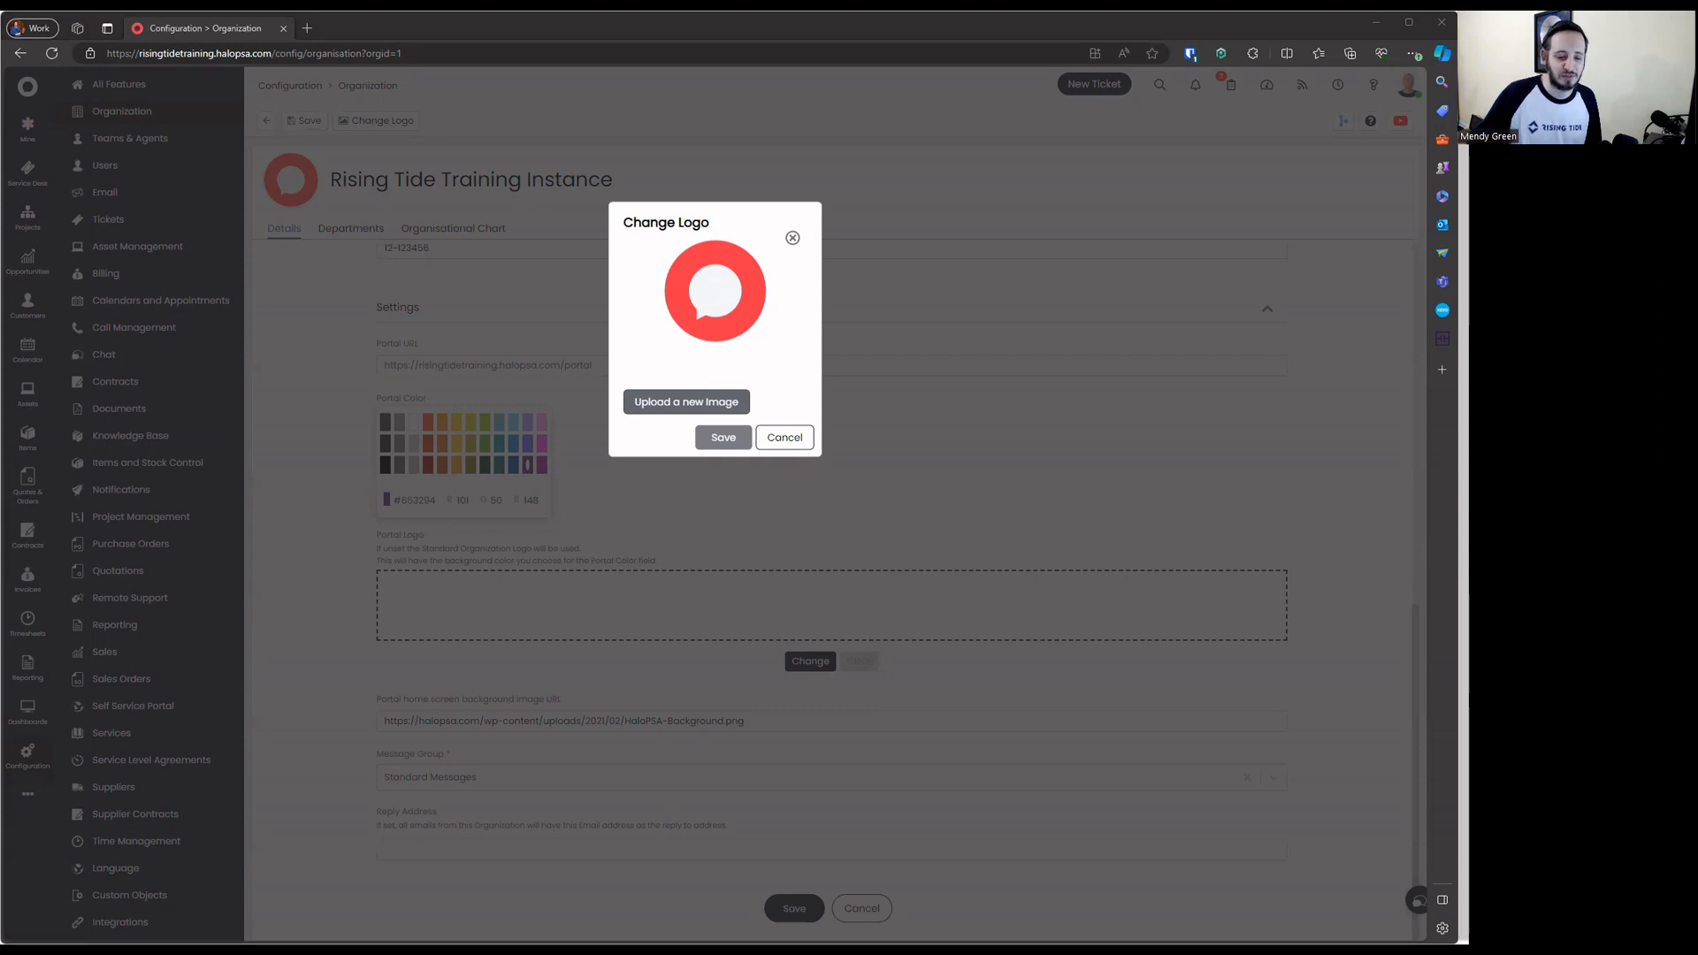
click(722, 442)
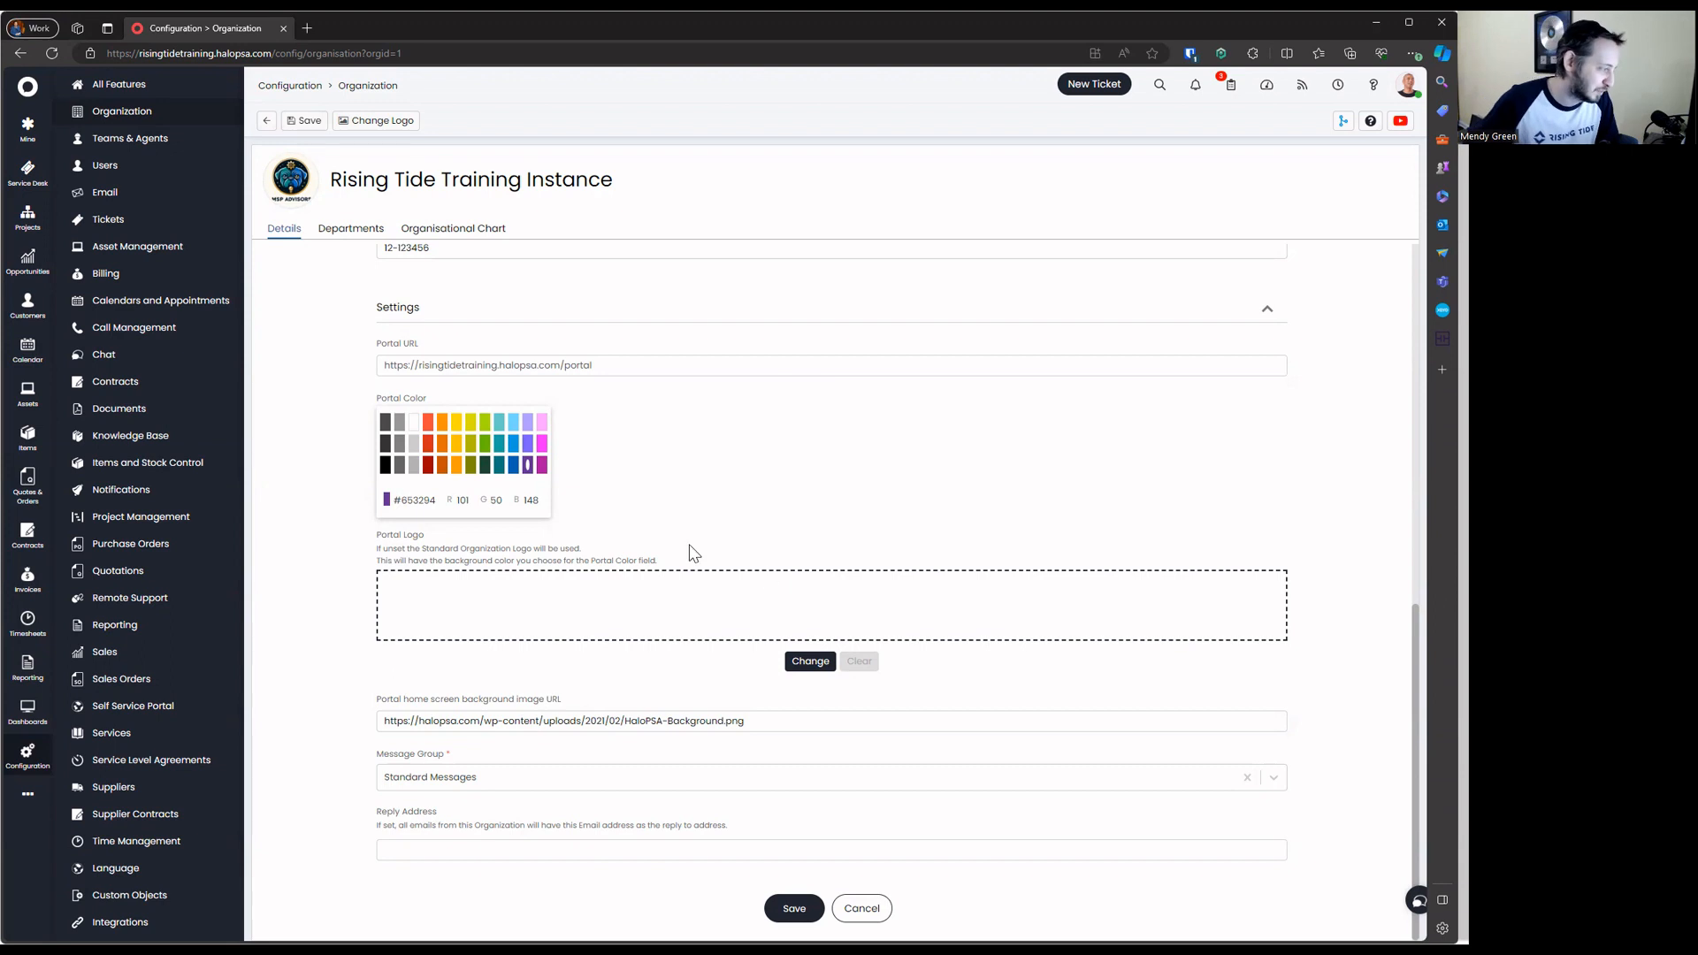
Open the portal background image URL in a new browser tab and view the image
click(522, 717)
key(ctrl+a)
right_click(524, 717)
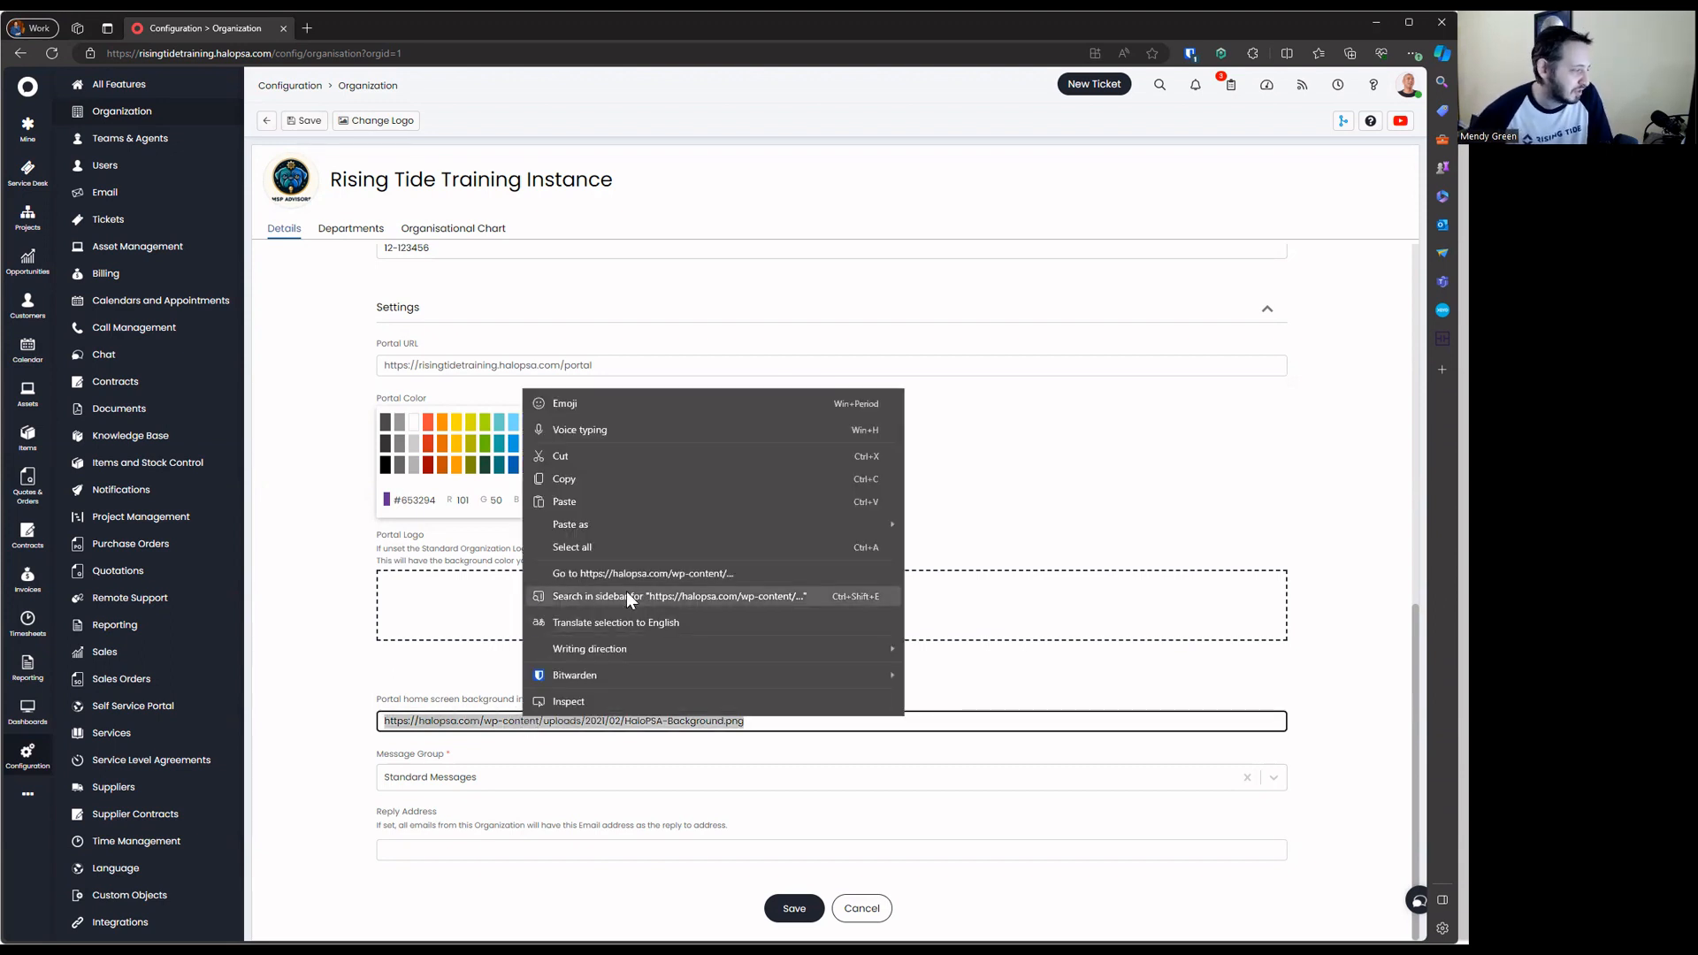
click(645, 573)
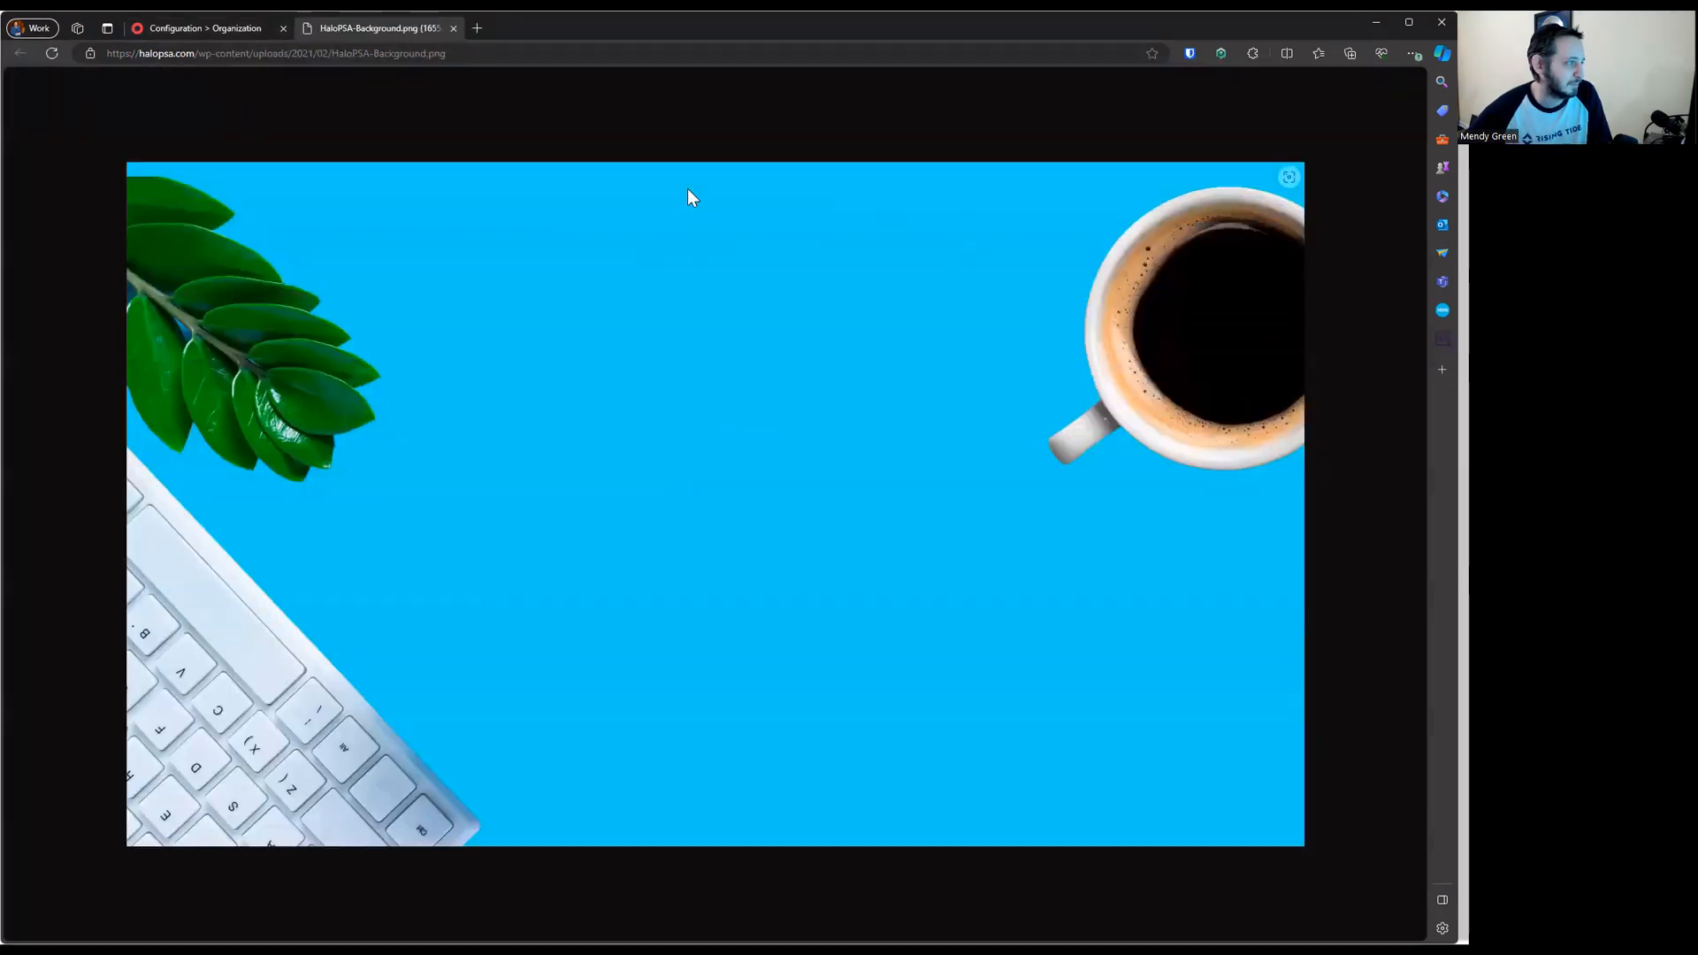
click(226, 29)
Back on the organisation page, scroll to the top and review its name, address and contact details
click(772, 733)
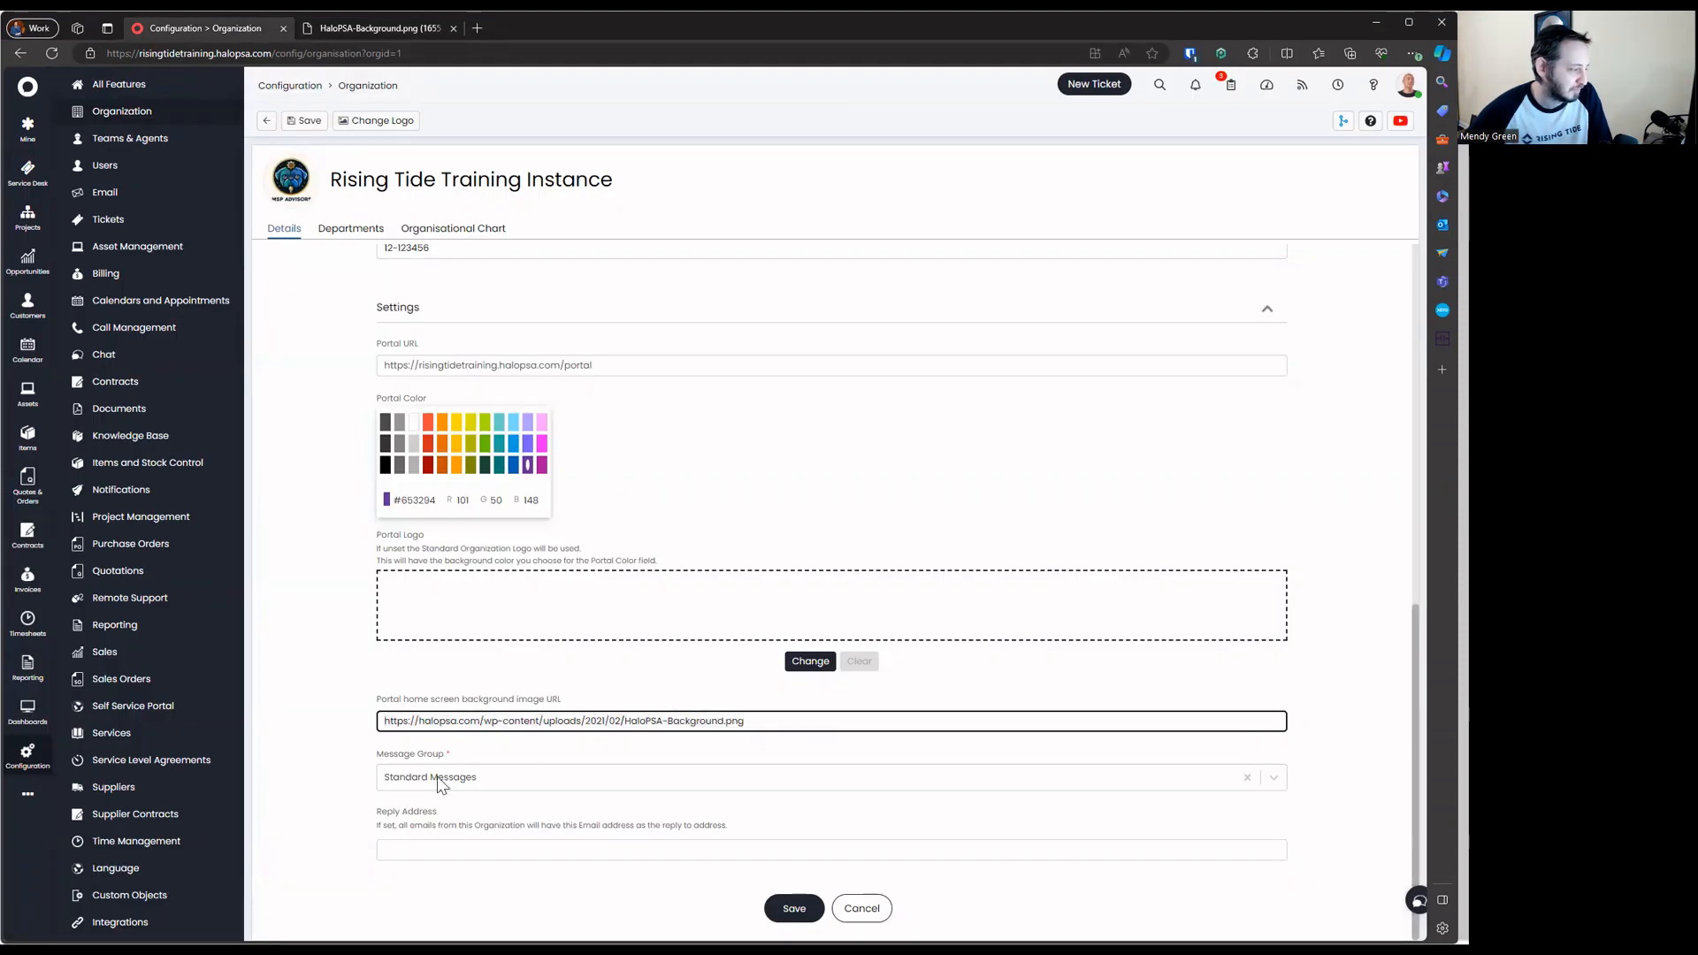
click(489, 778)
click(383, 780)
click(350, 832)
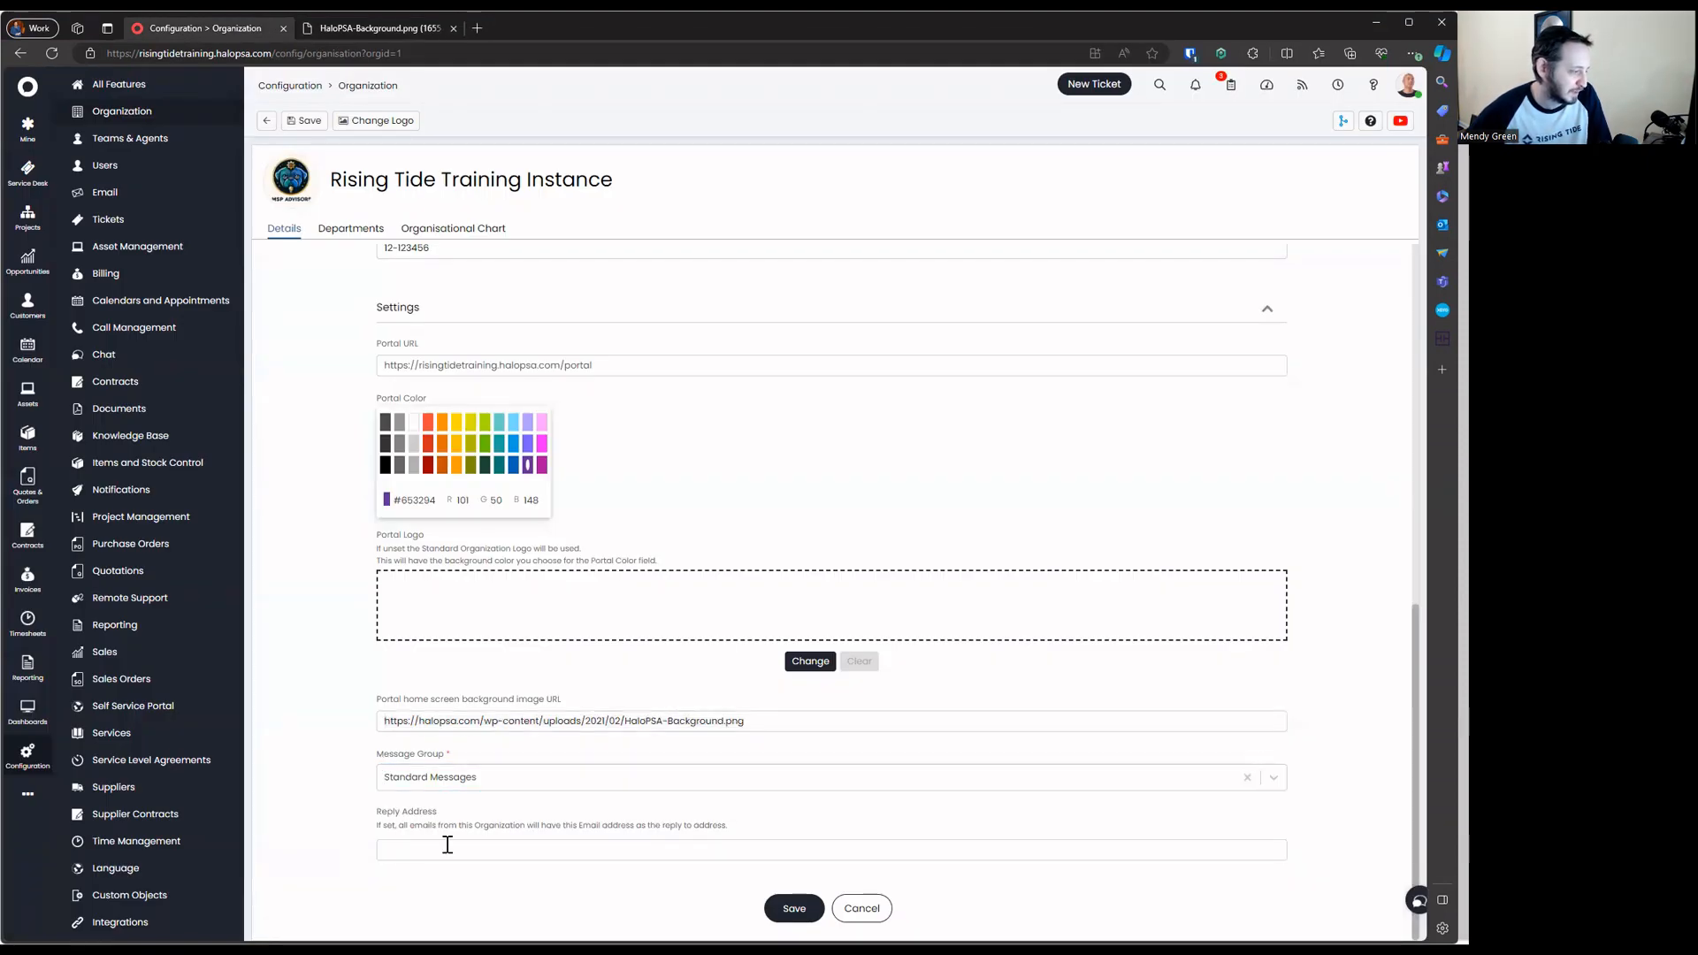
drag(367, 827, 728, 835)
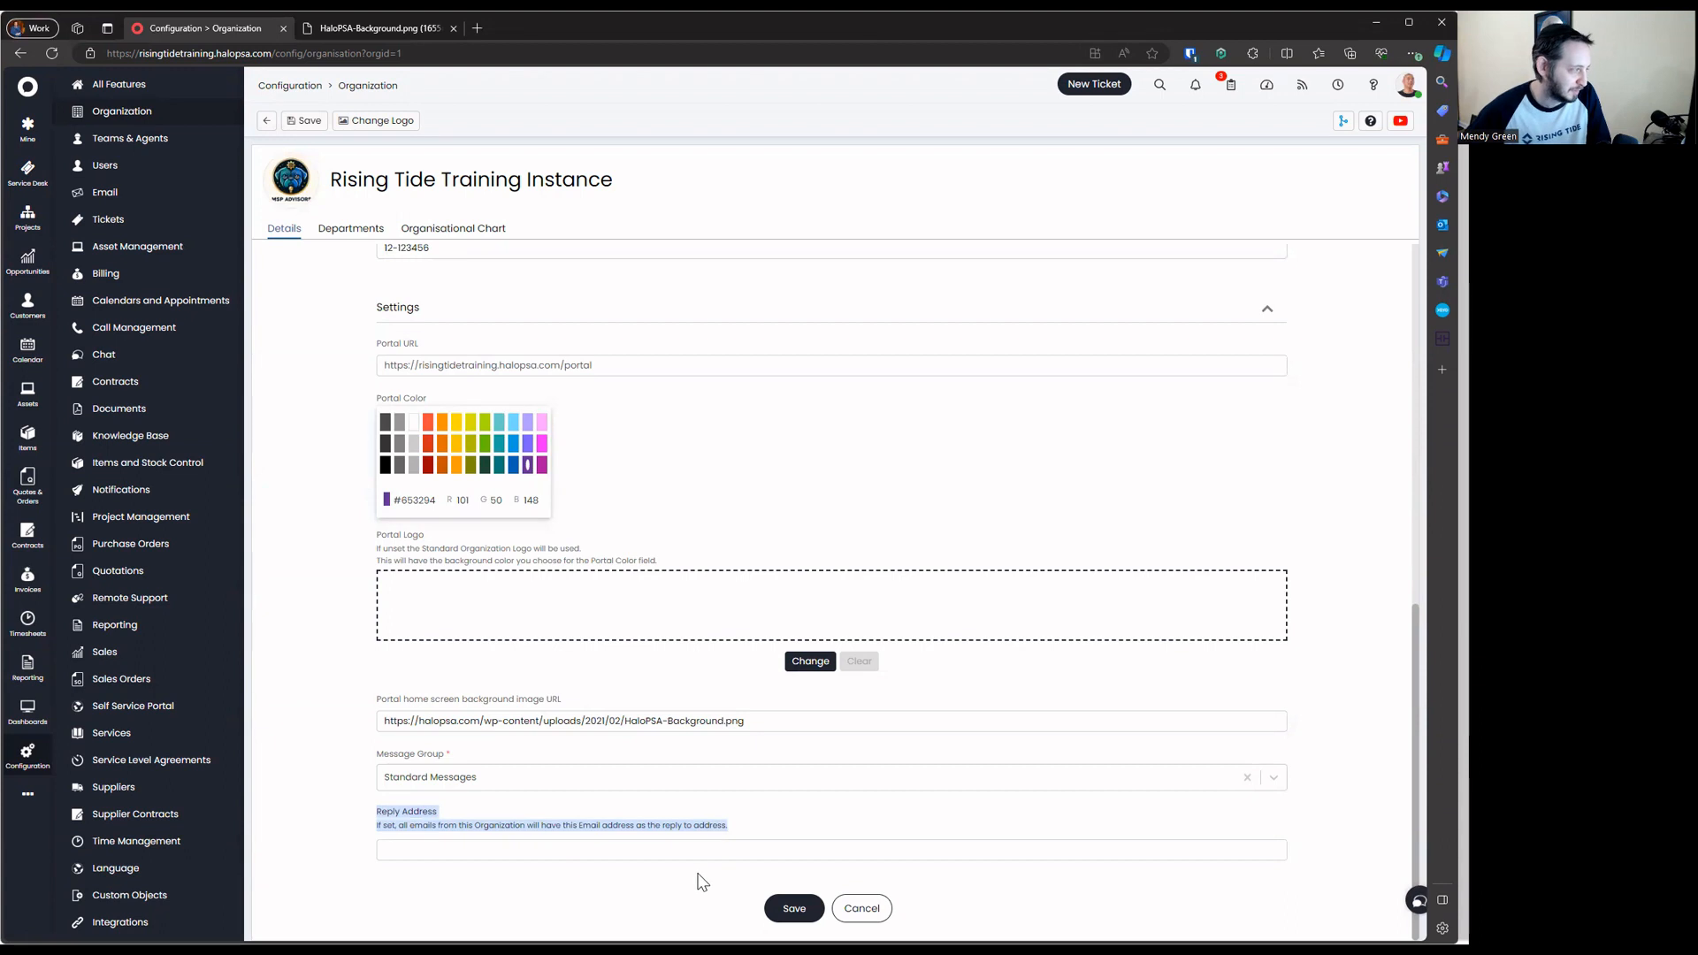
click(291, 400)
scroll(417, 546, up, 2)
scroll(417, 546, up, 7)
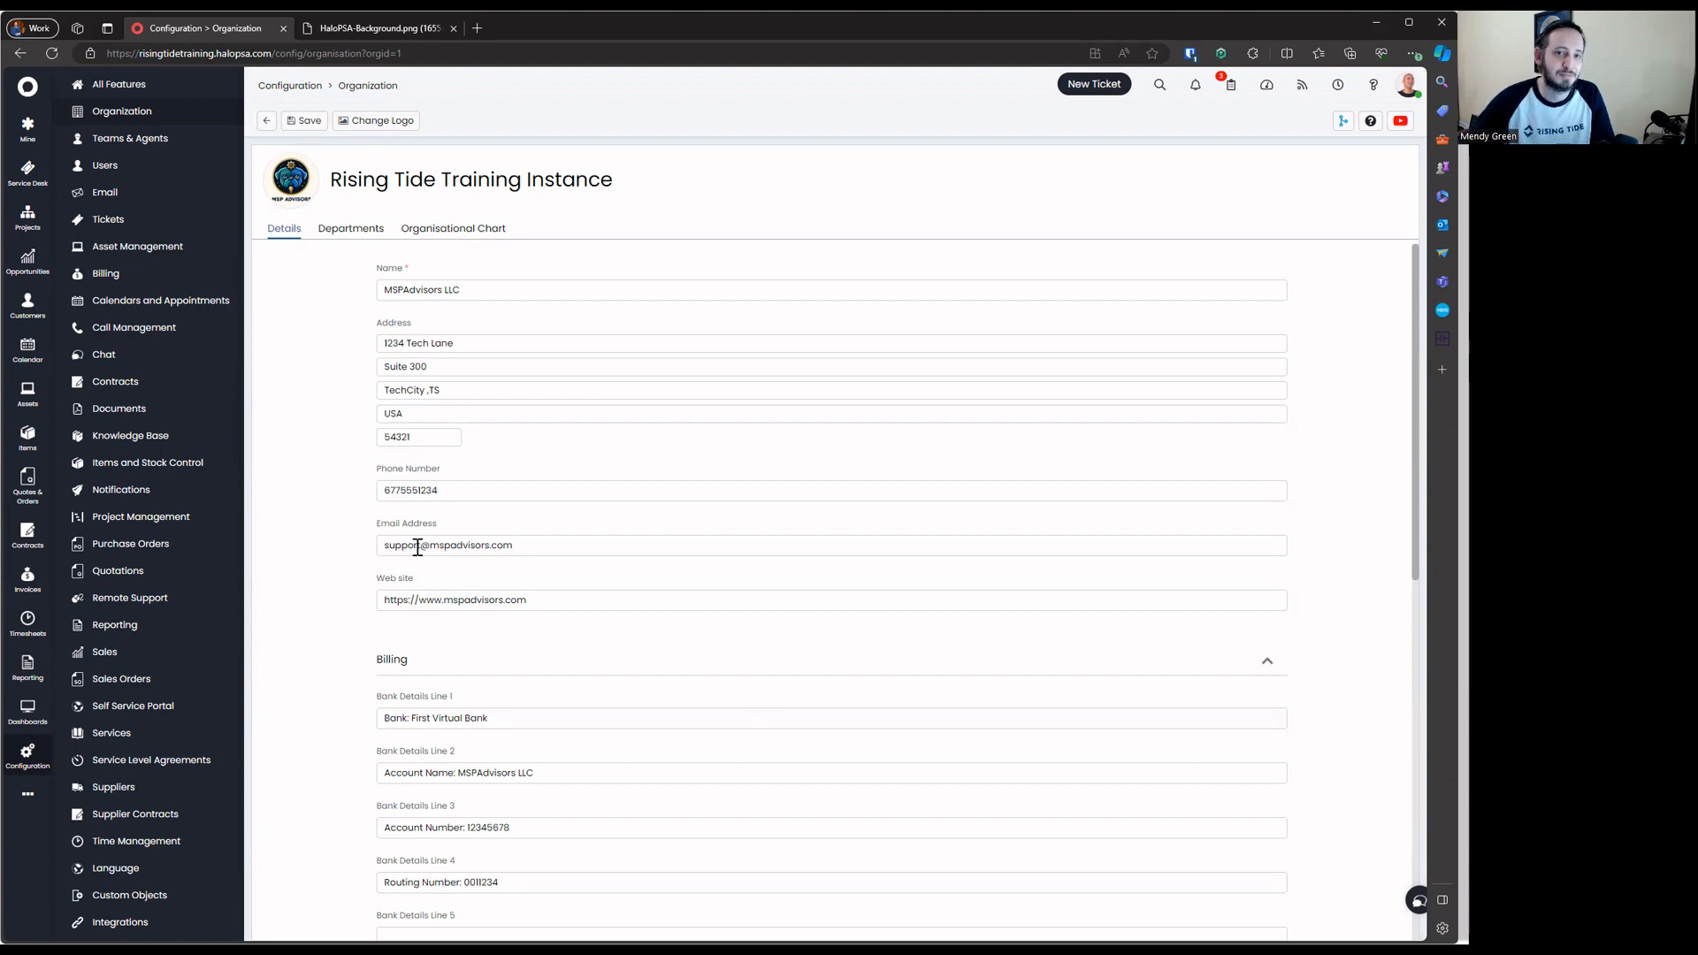
drag(364, 303, 569, 675)
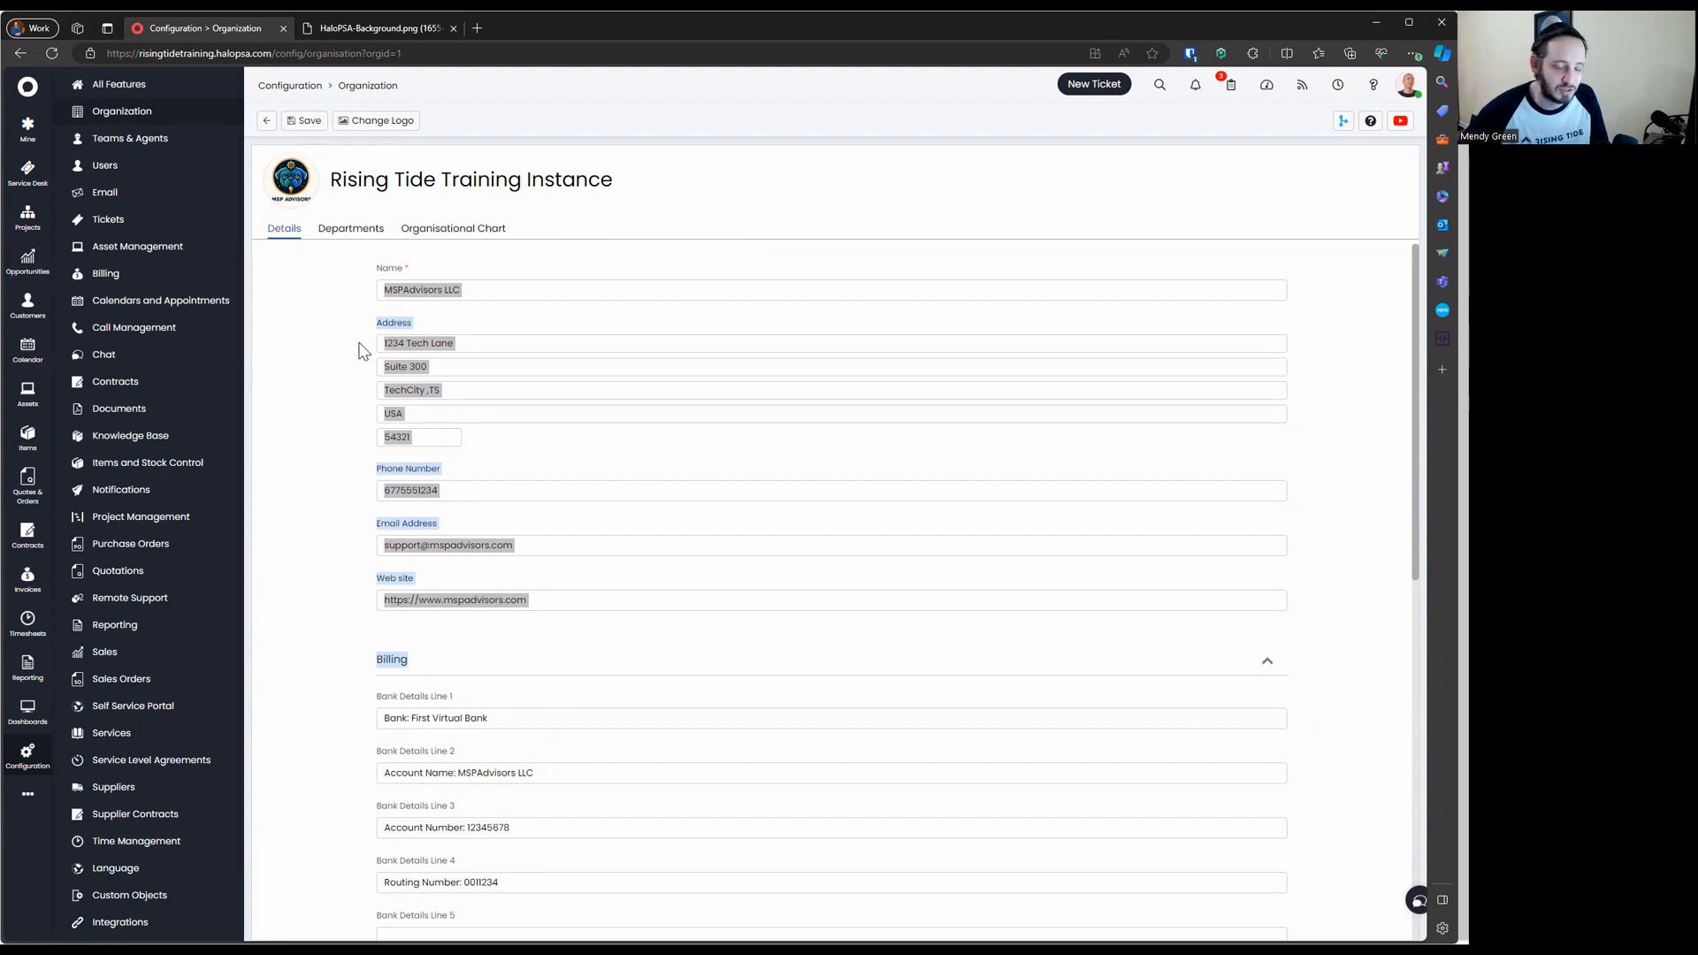
Change the address bar path to /variables to load the Variables page in a new tab
click(382, 53)
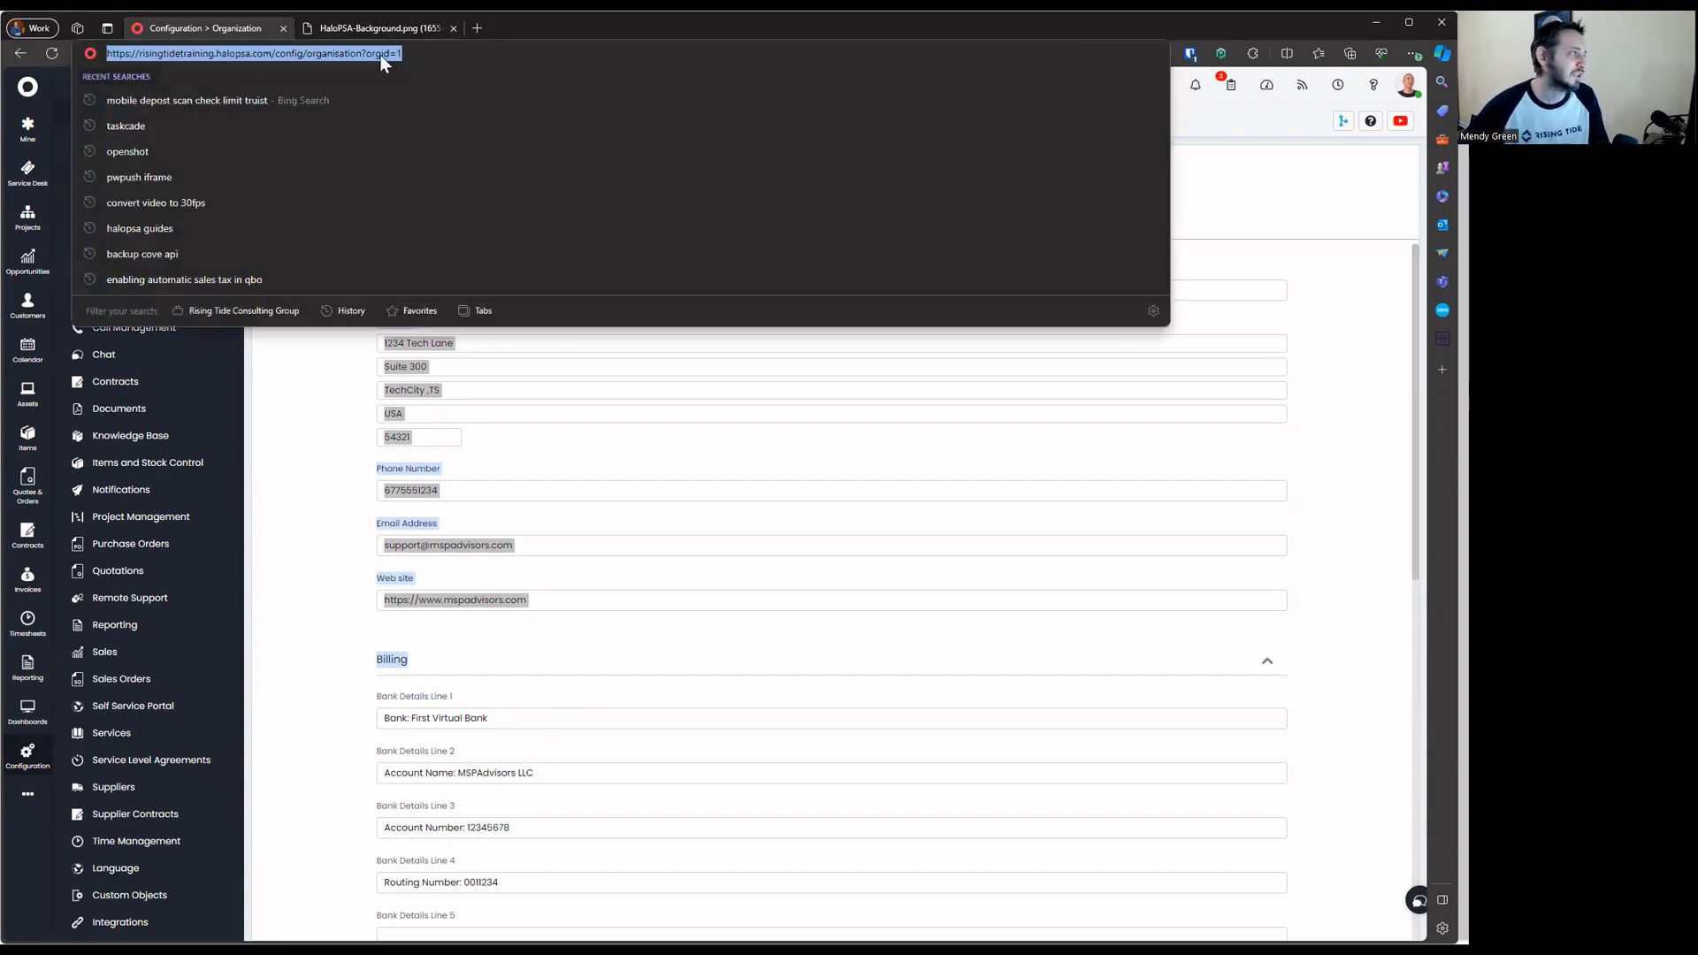
click(344, 56)
drag(275, 55, 548, 55)
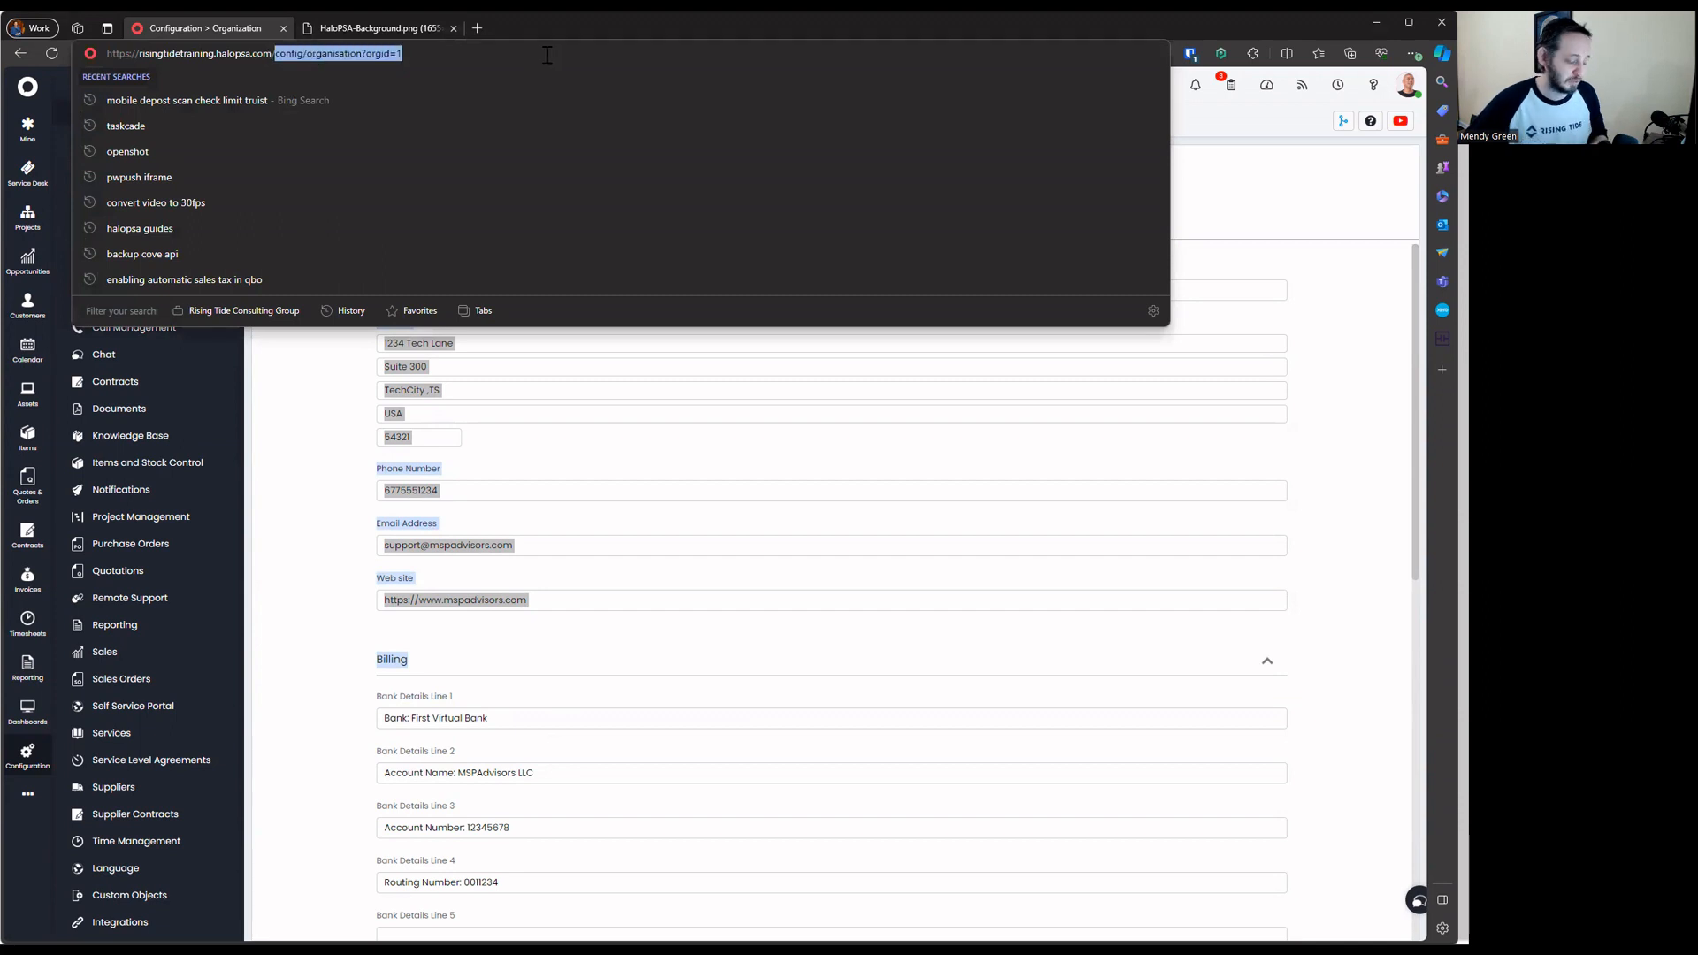
text(var)
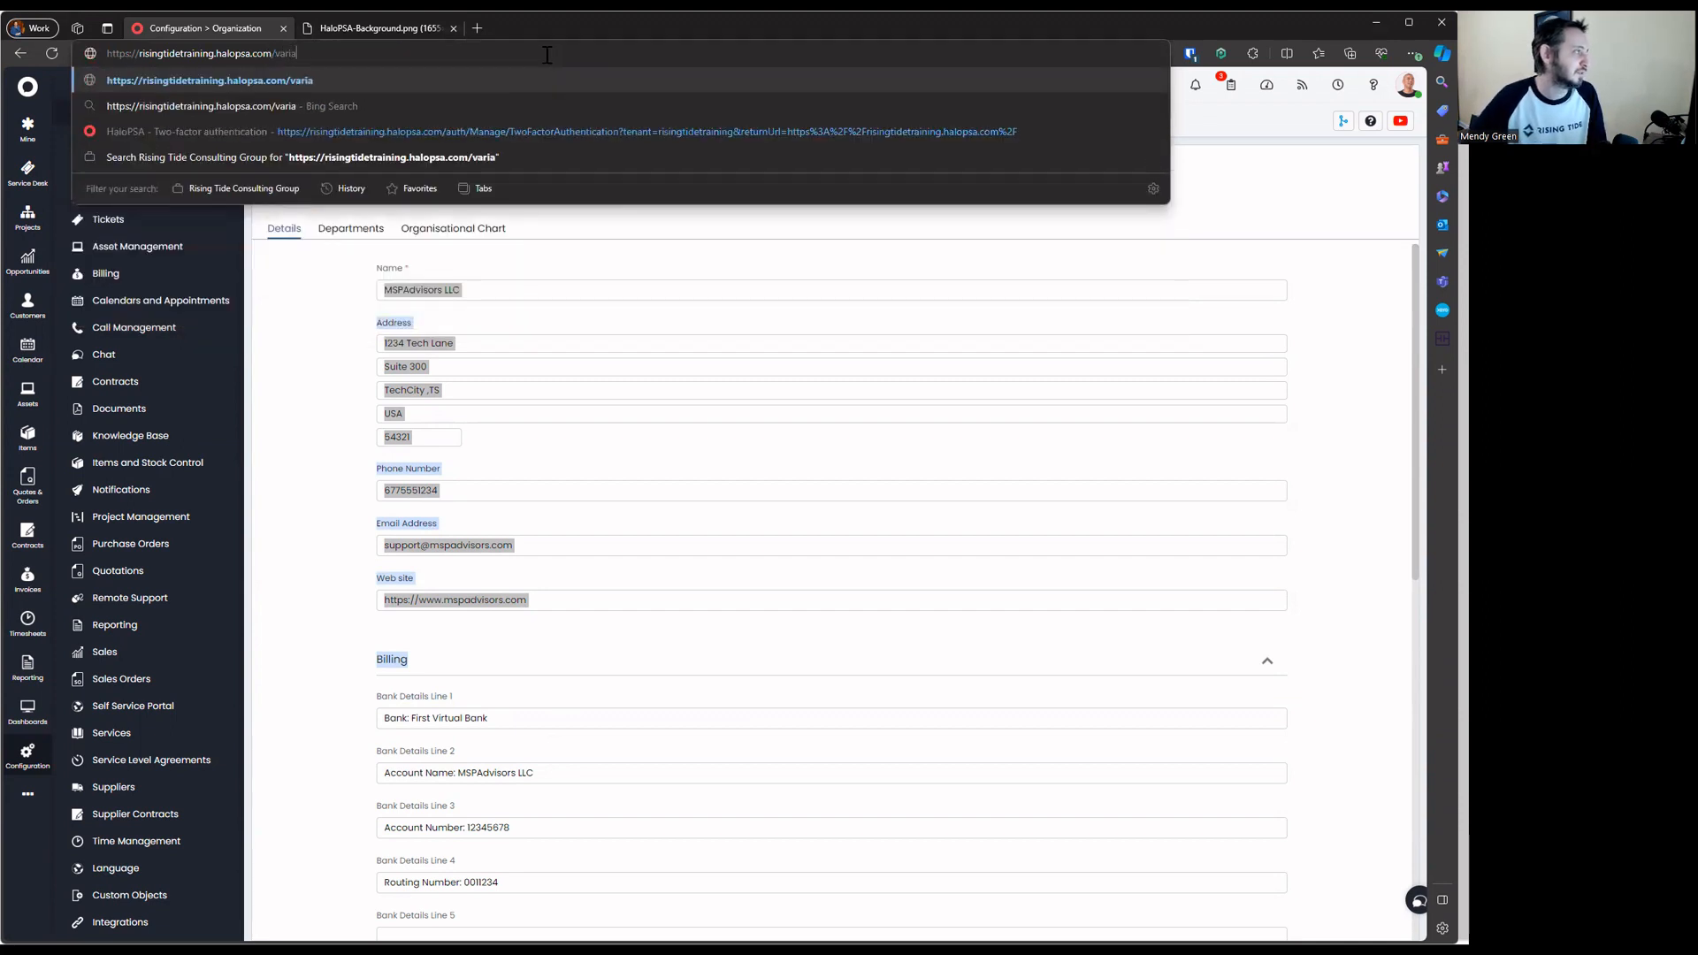
text(iable)
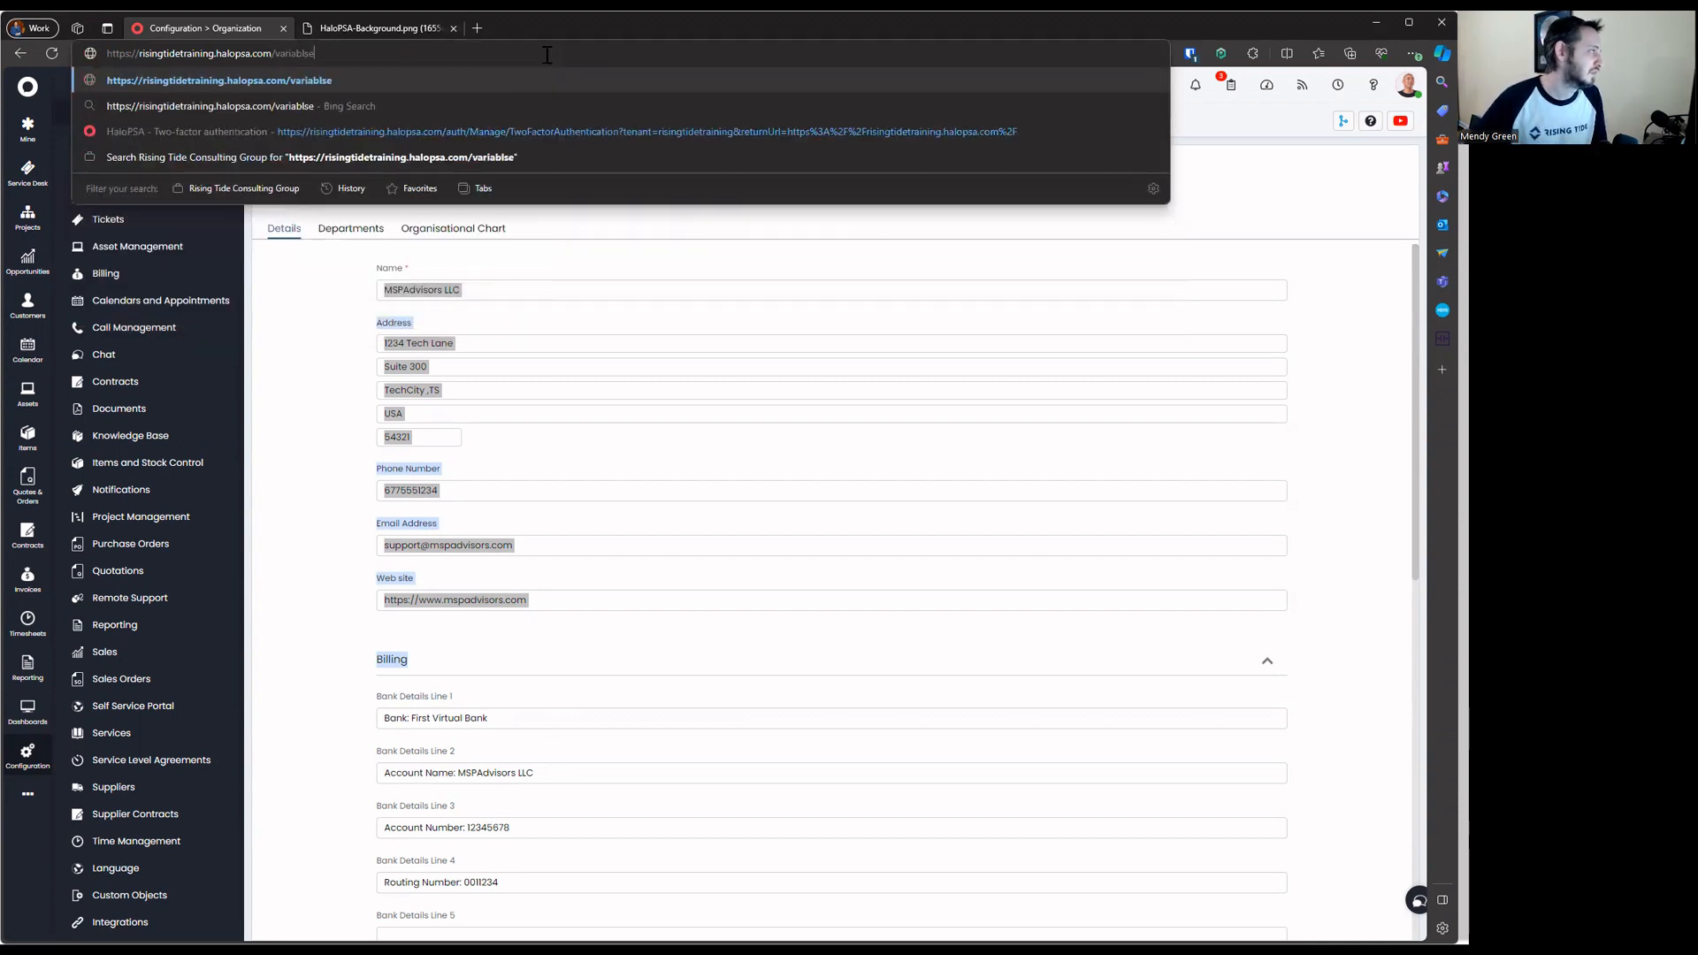
text(s)
key(alt+Return)
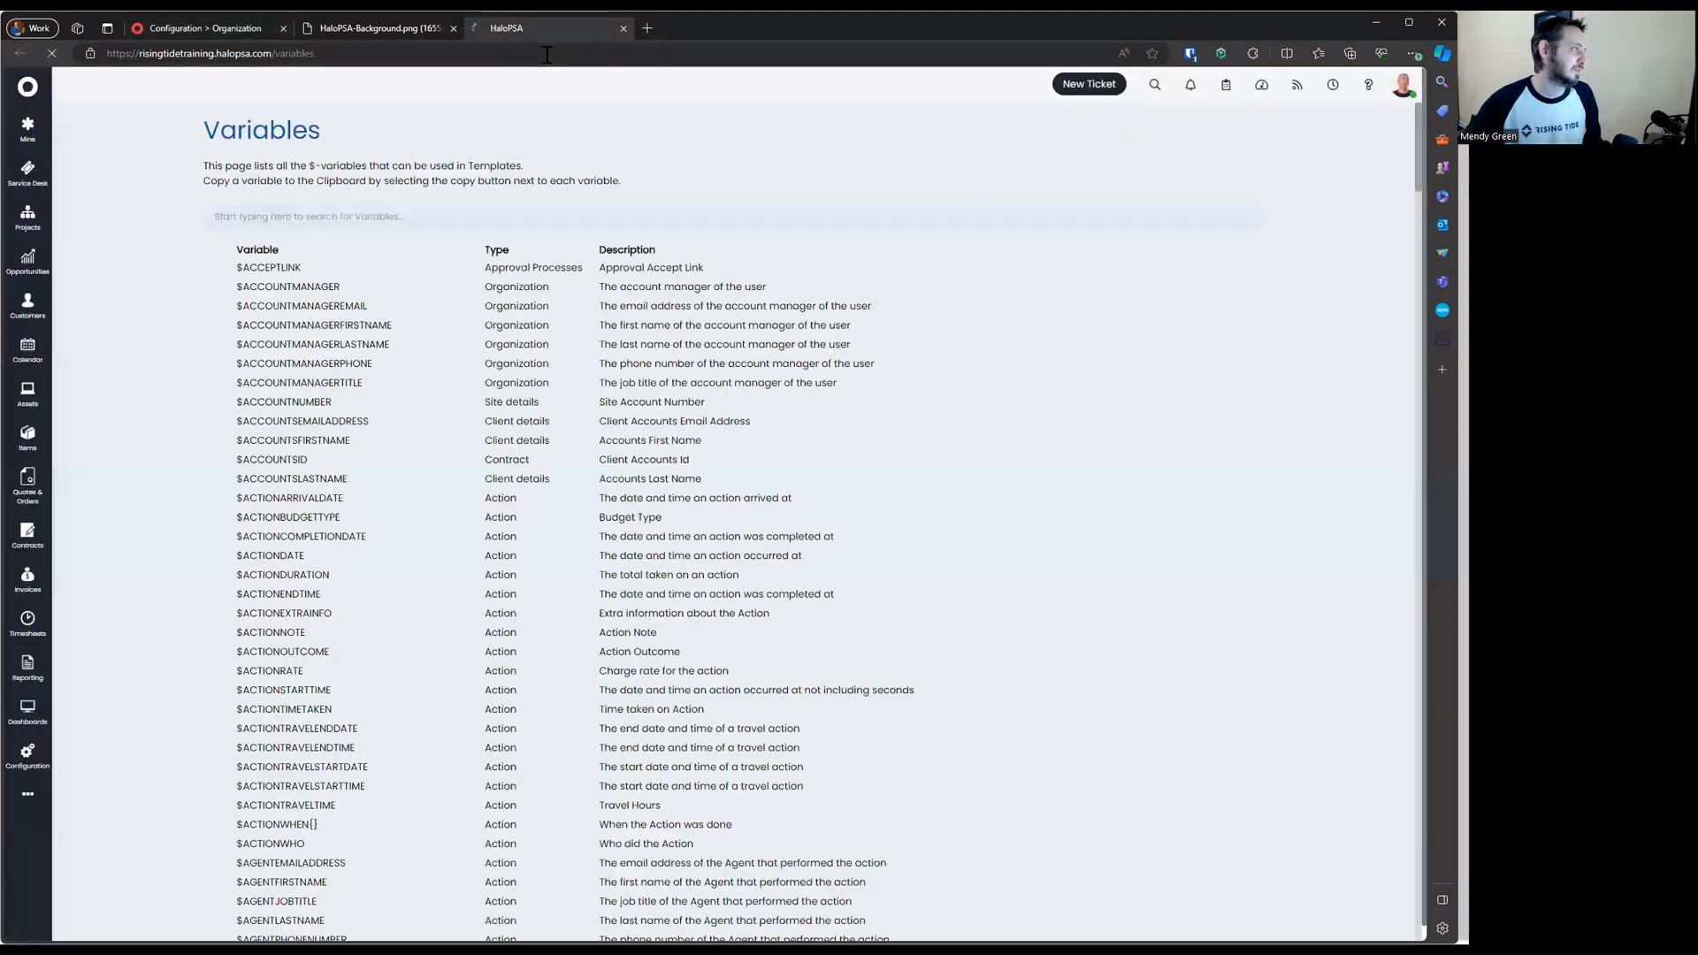
drag(130, 53, 296, 53)
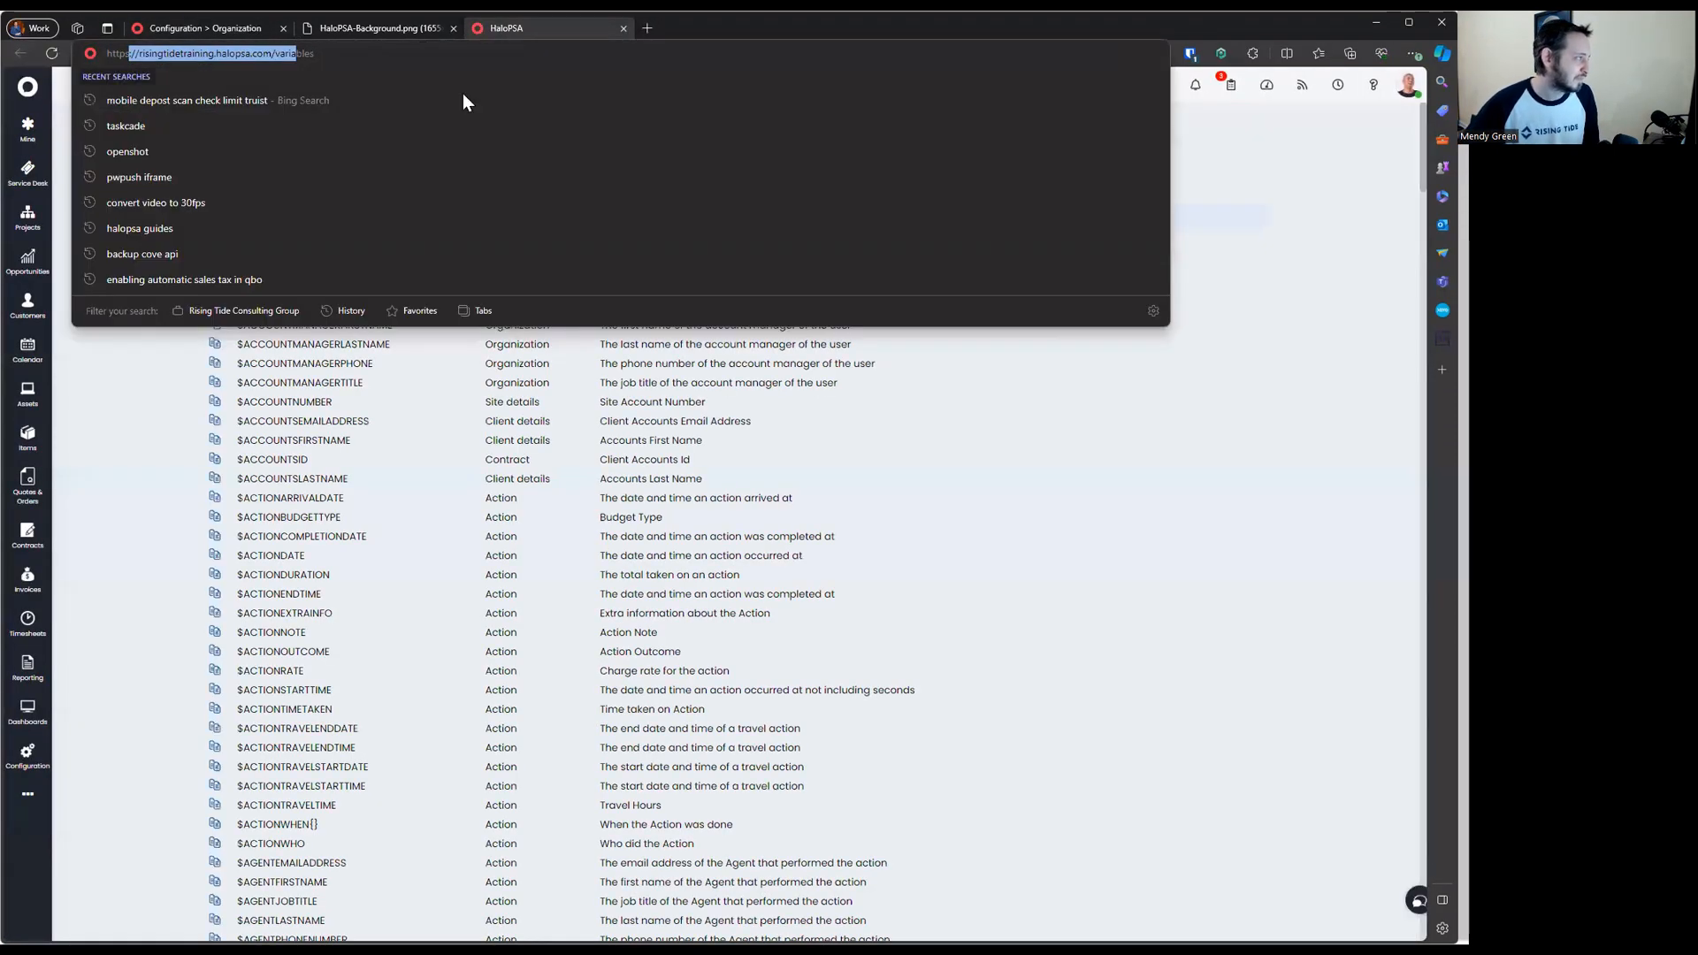
click(899, 388)
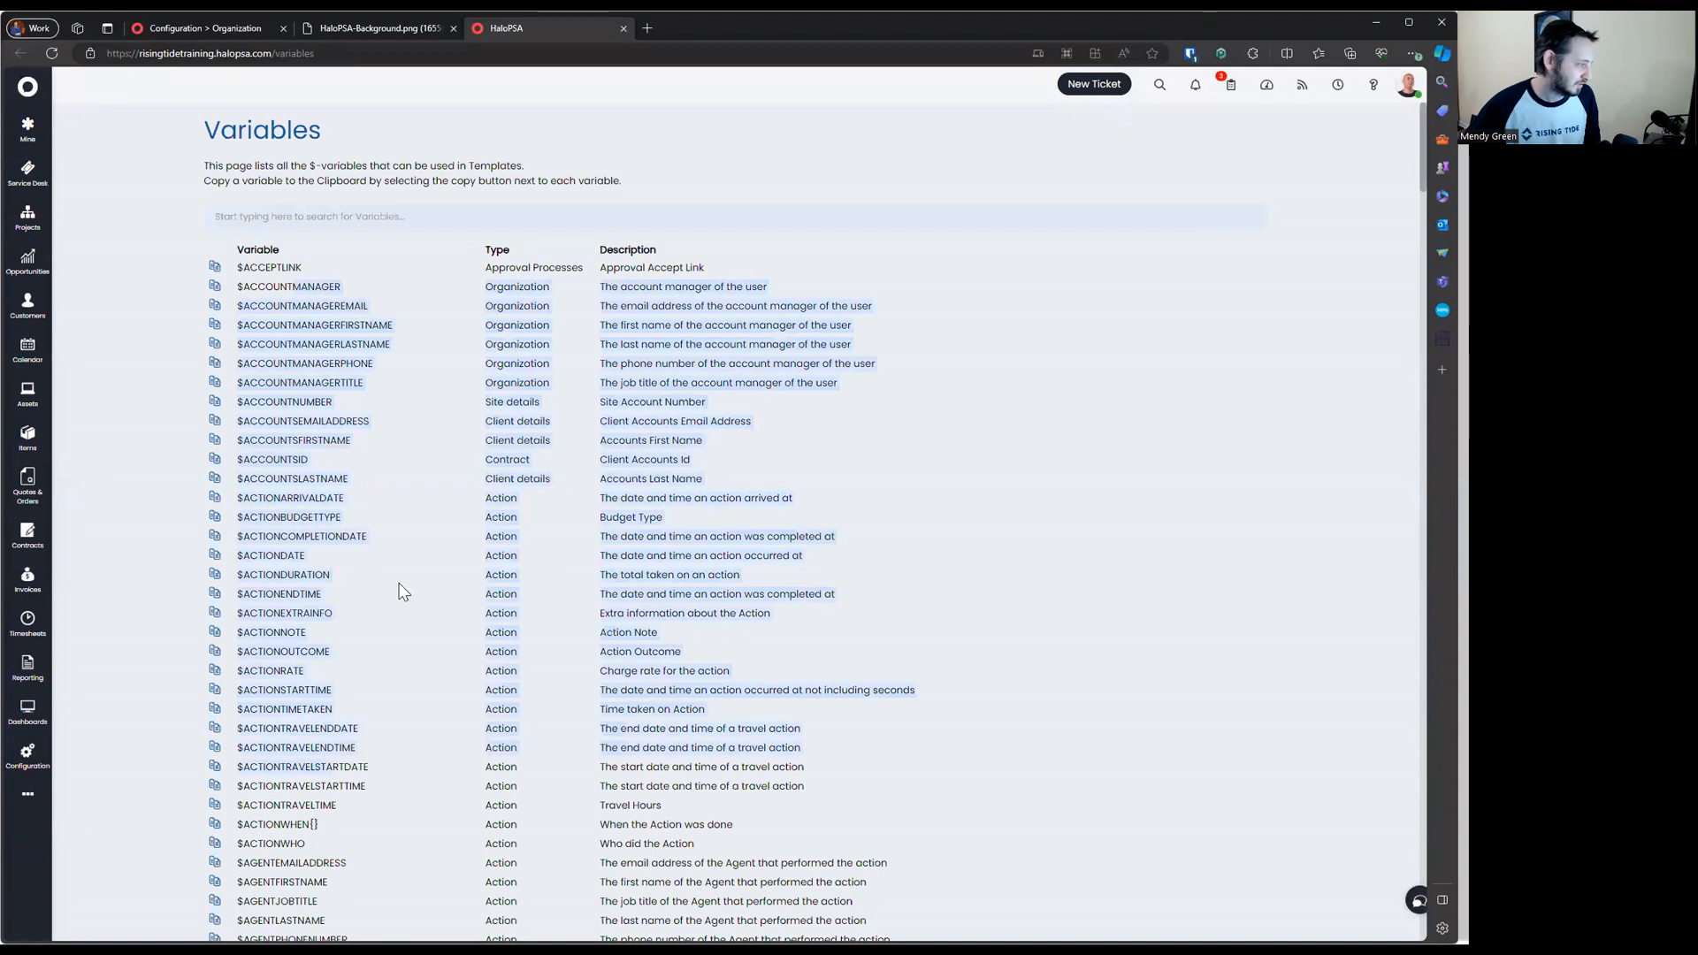
Filter the Variables list by 'bank' to show the five $ORBANKDETAILS variables
click(466, 228)
text(b)
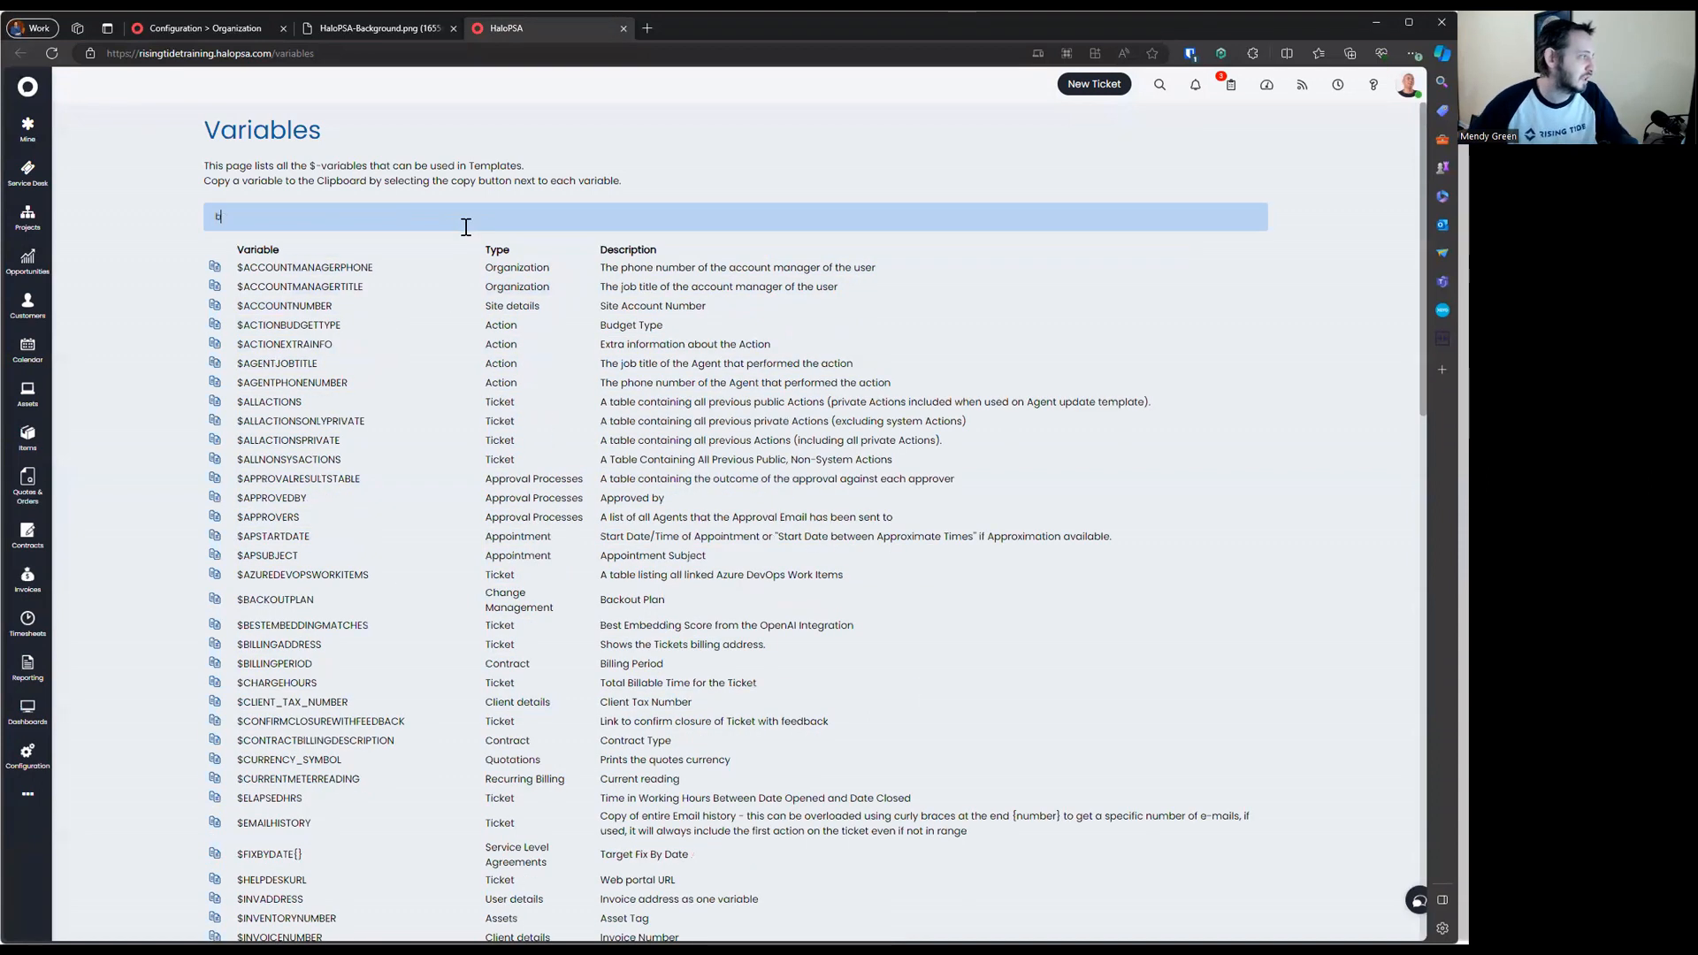
text(ank)
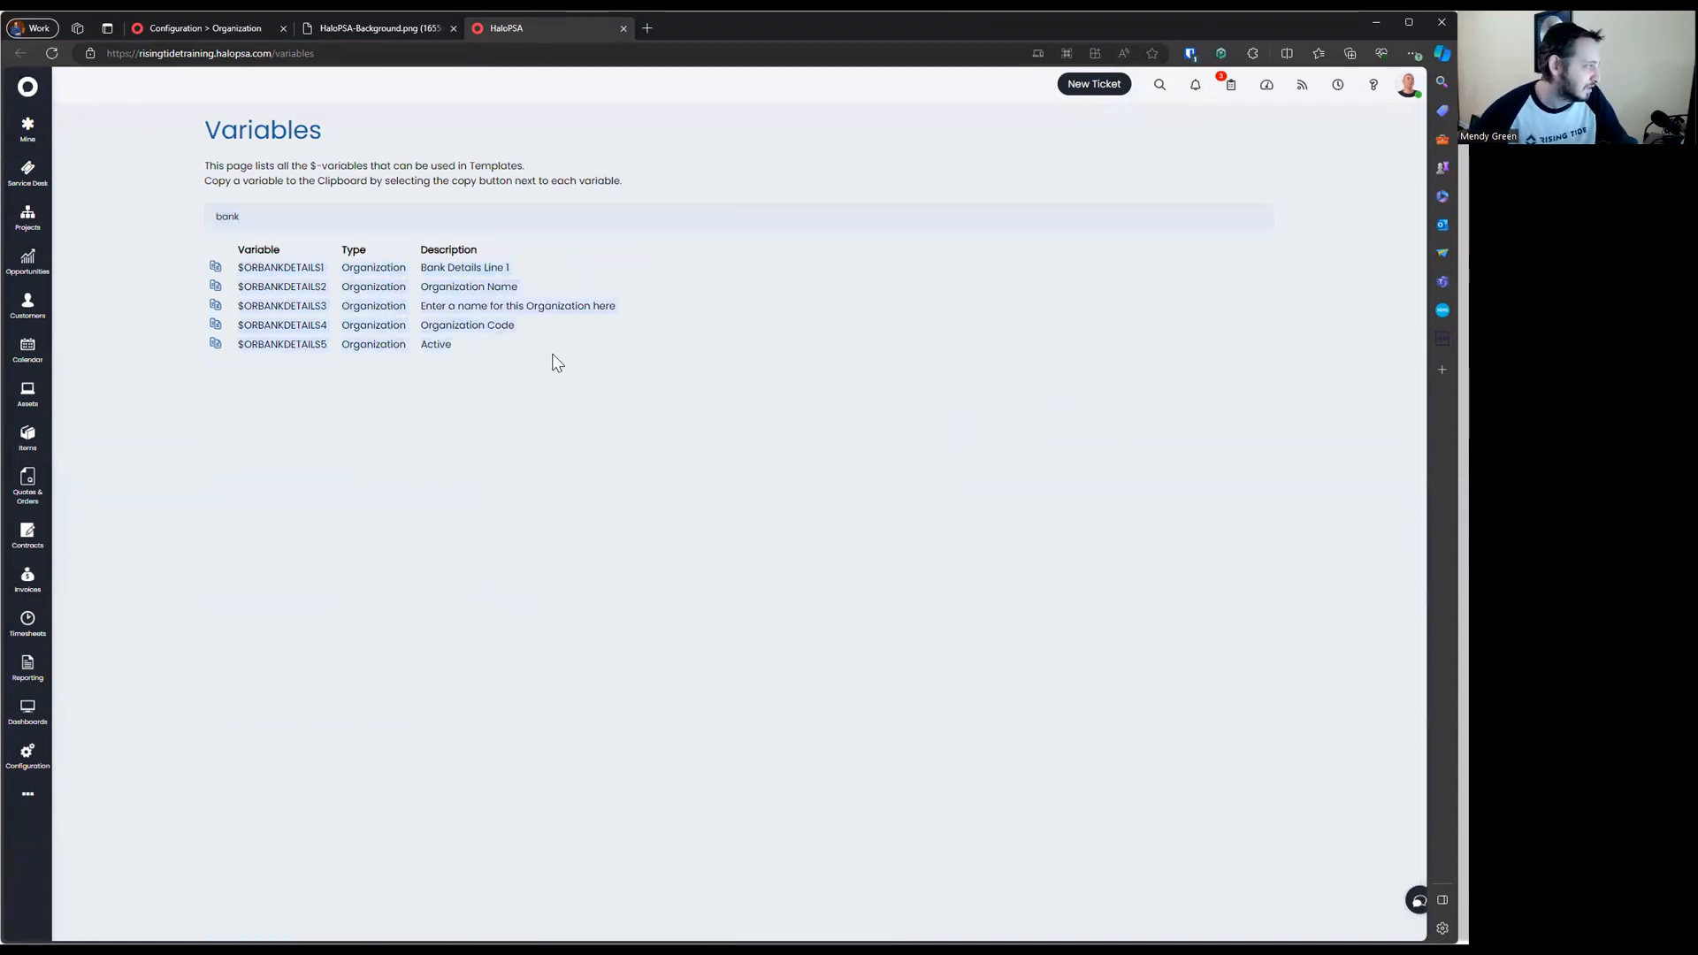
drag(239, 263, 562, 350)
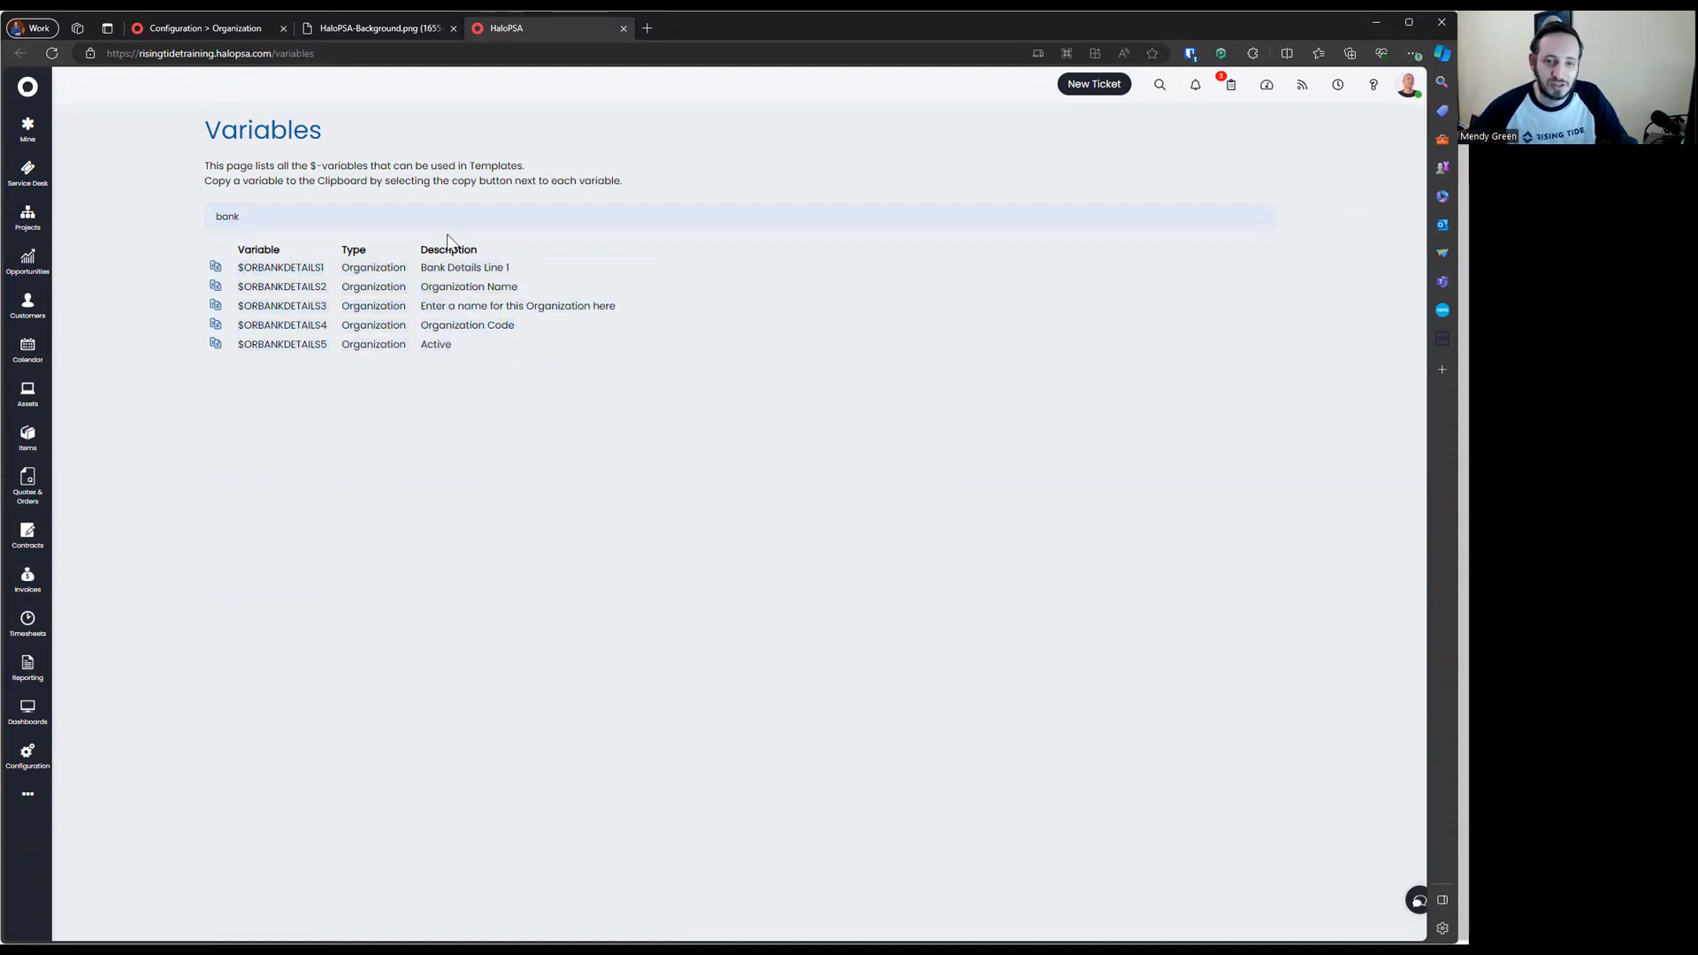
drag(241, 258, 449, 329)
click(482, 350)
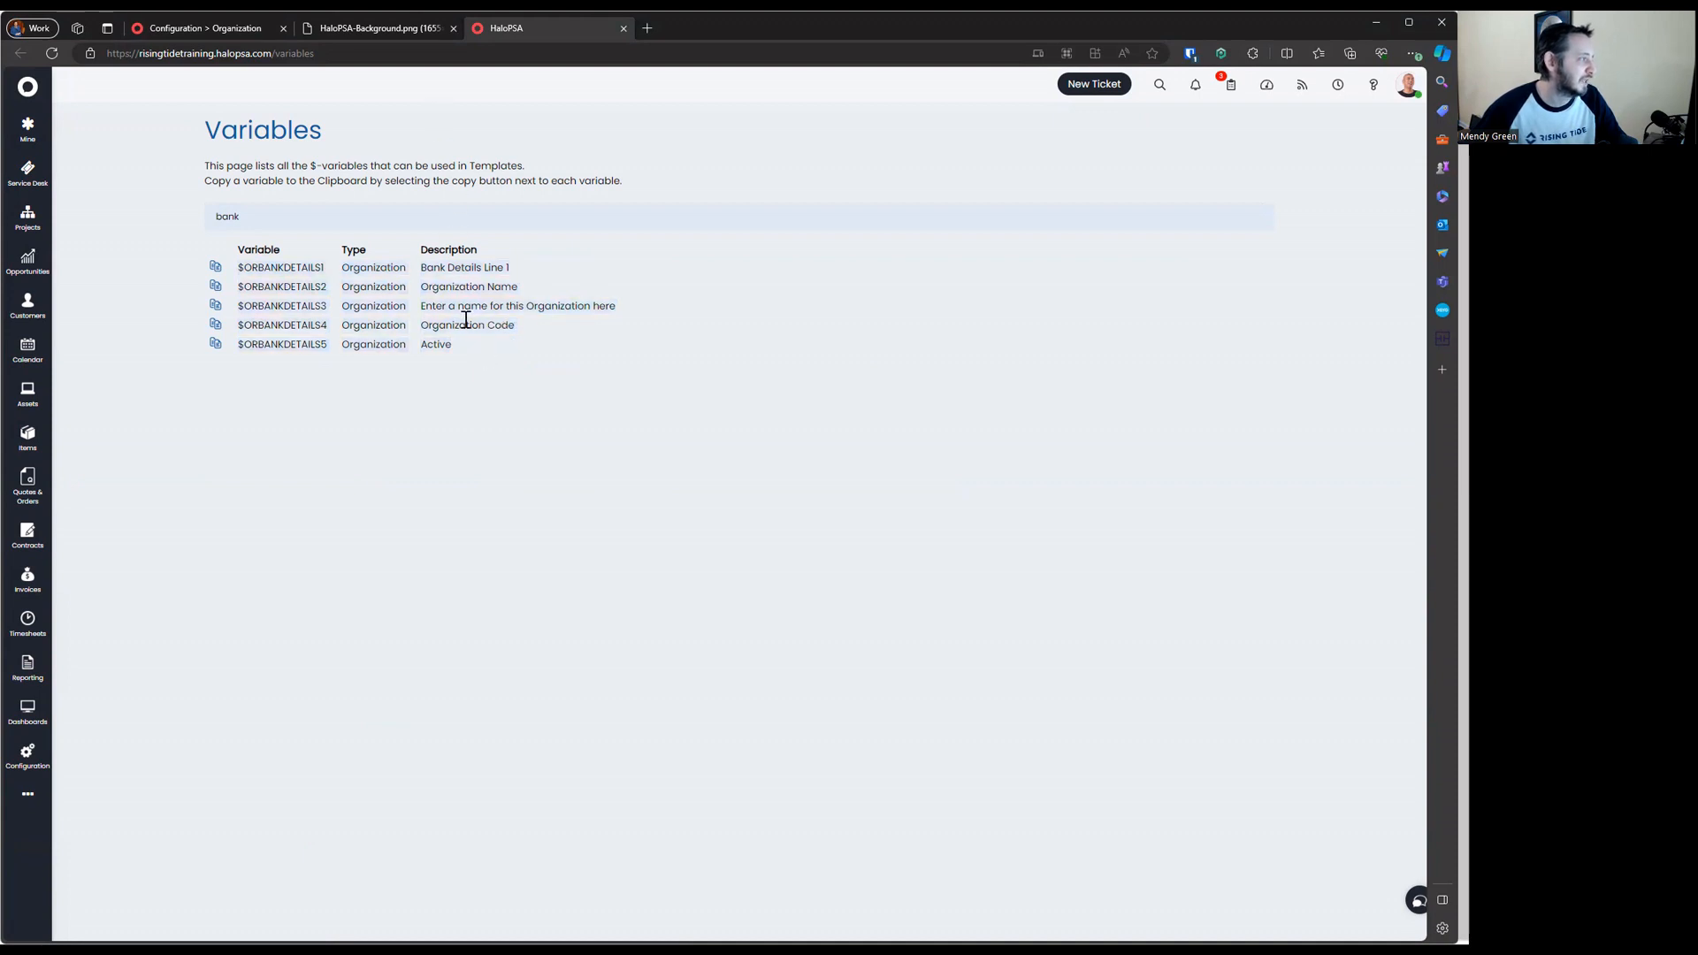
Compare against the organisation page by highlighting its routing number bank details line
click(401, 17)
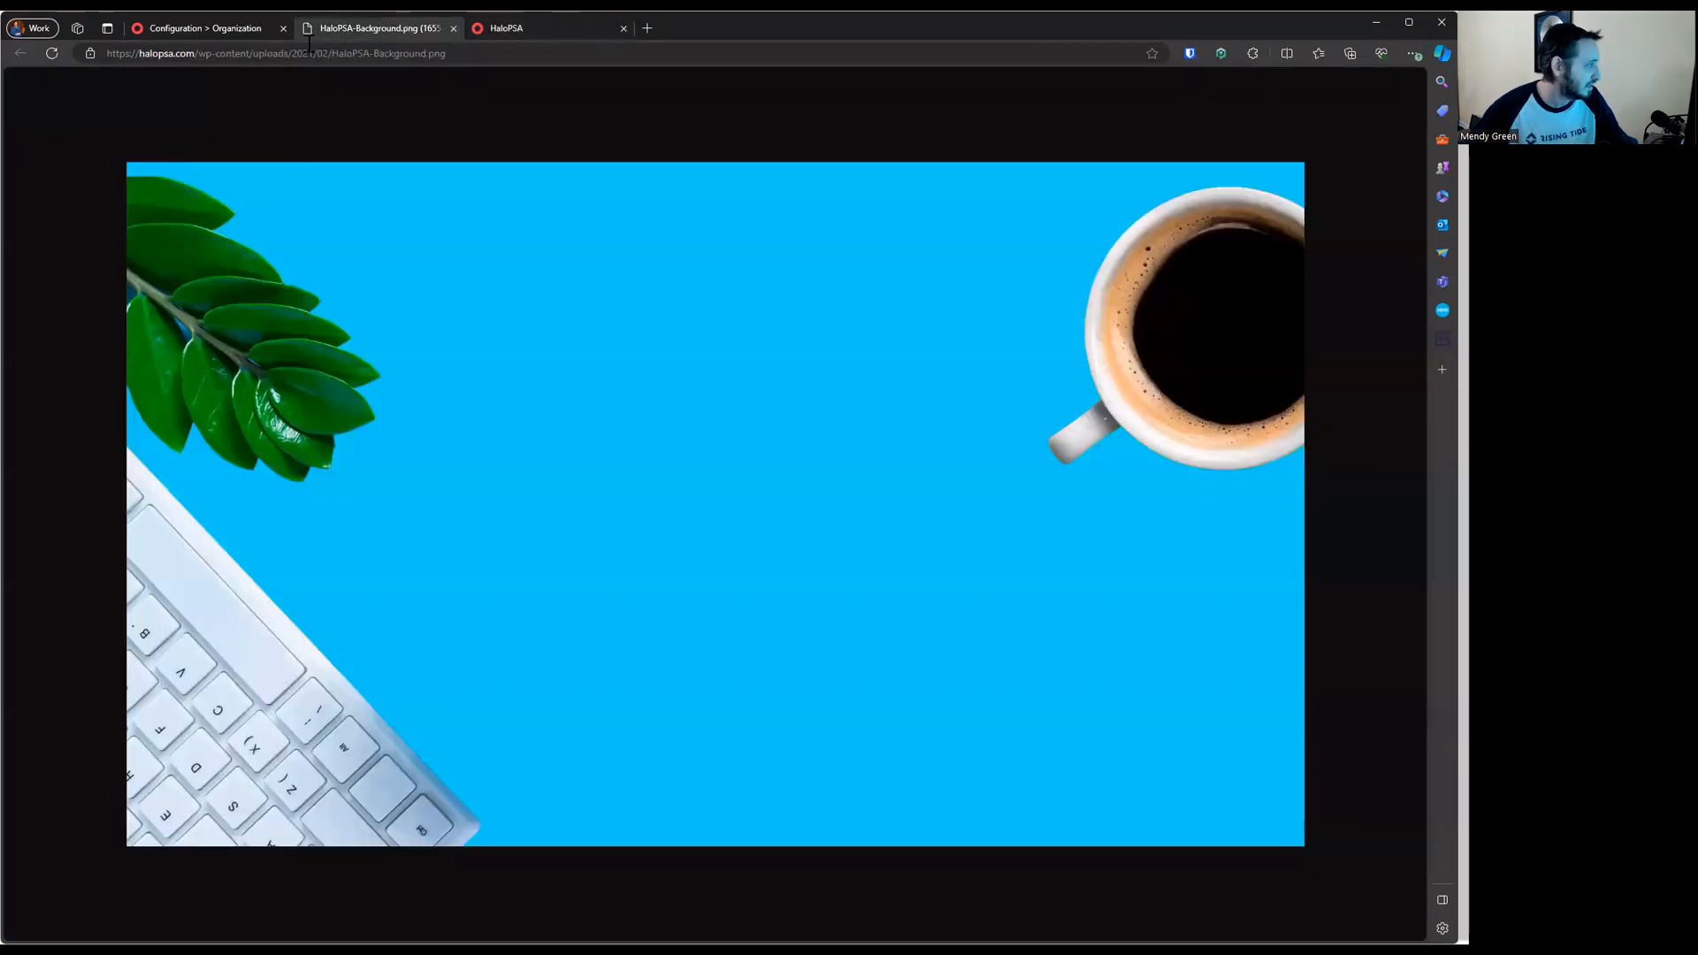
click(260, 28)
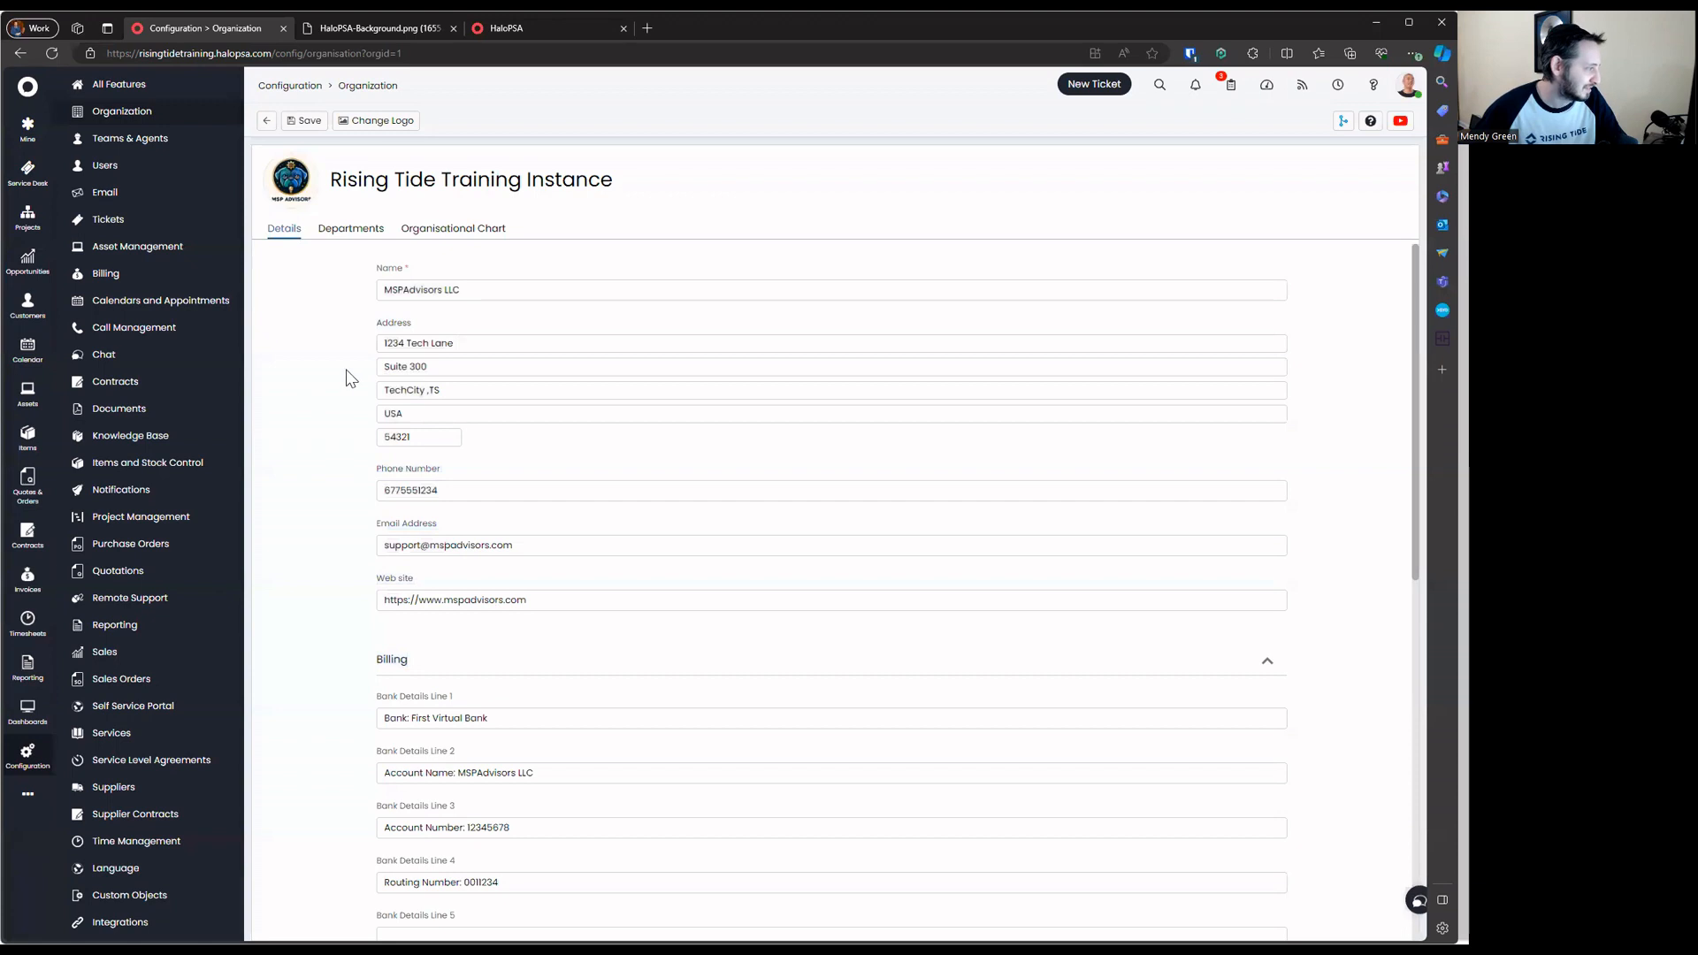
scroll(347, 372, down, 2)
drag(395, 508, 430, 551)
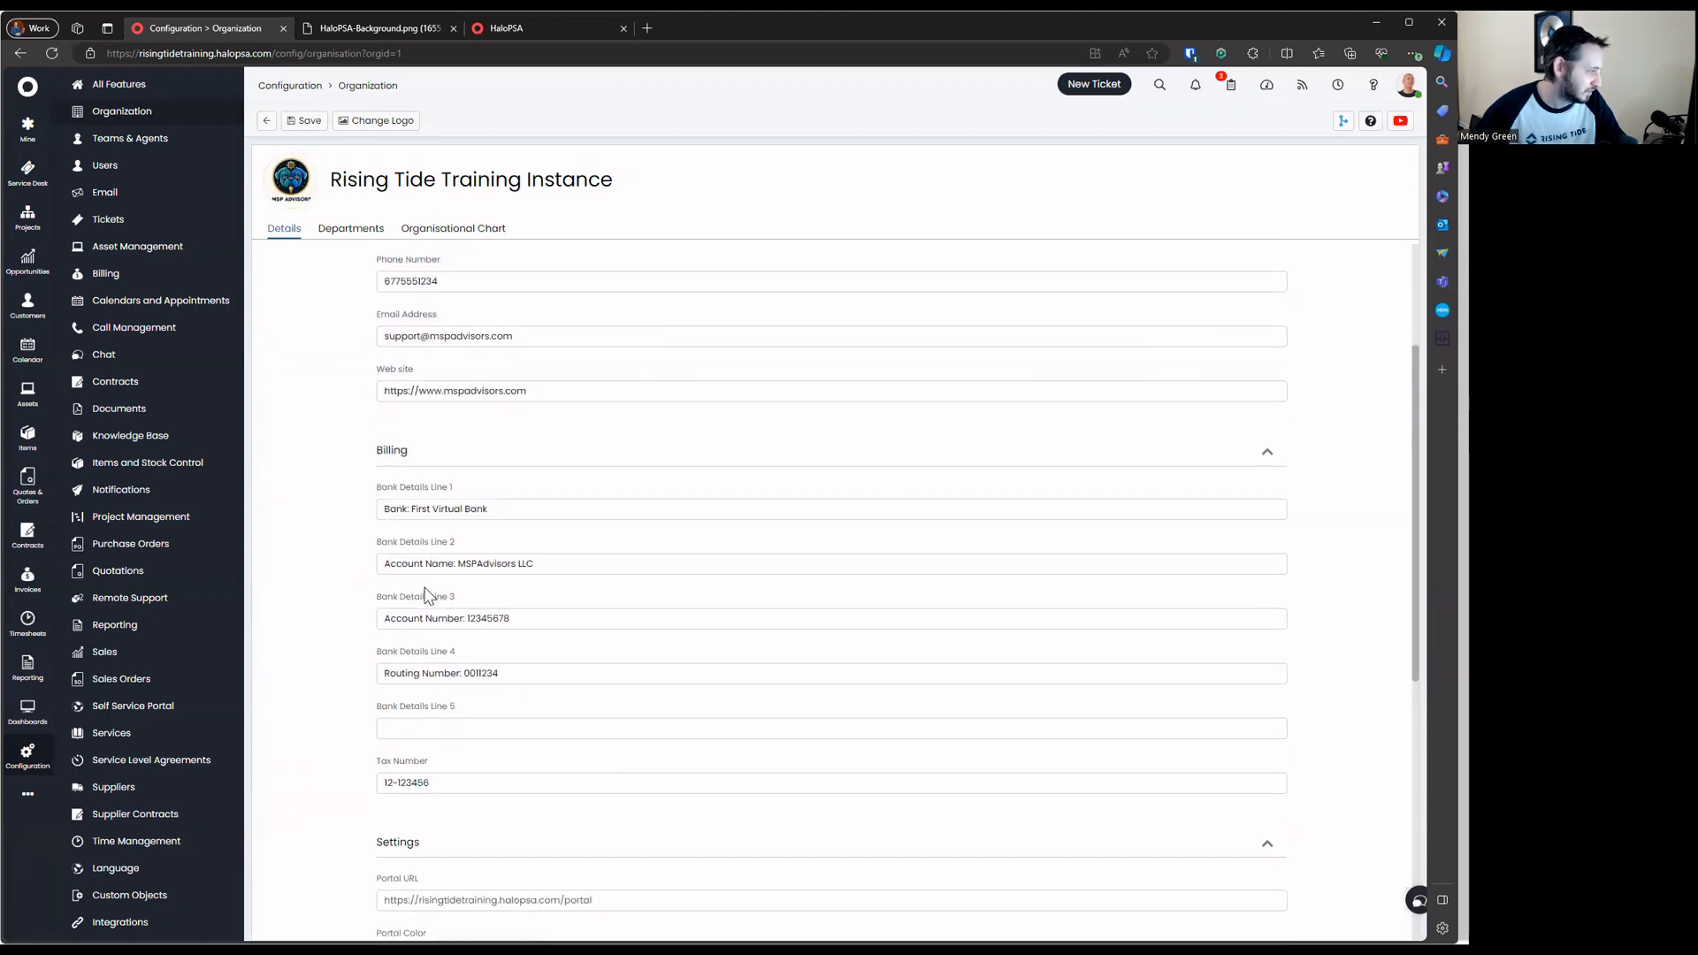
drag(458, 655, 485, 705)
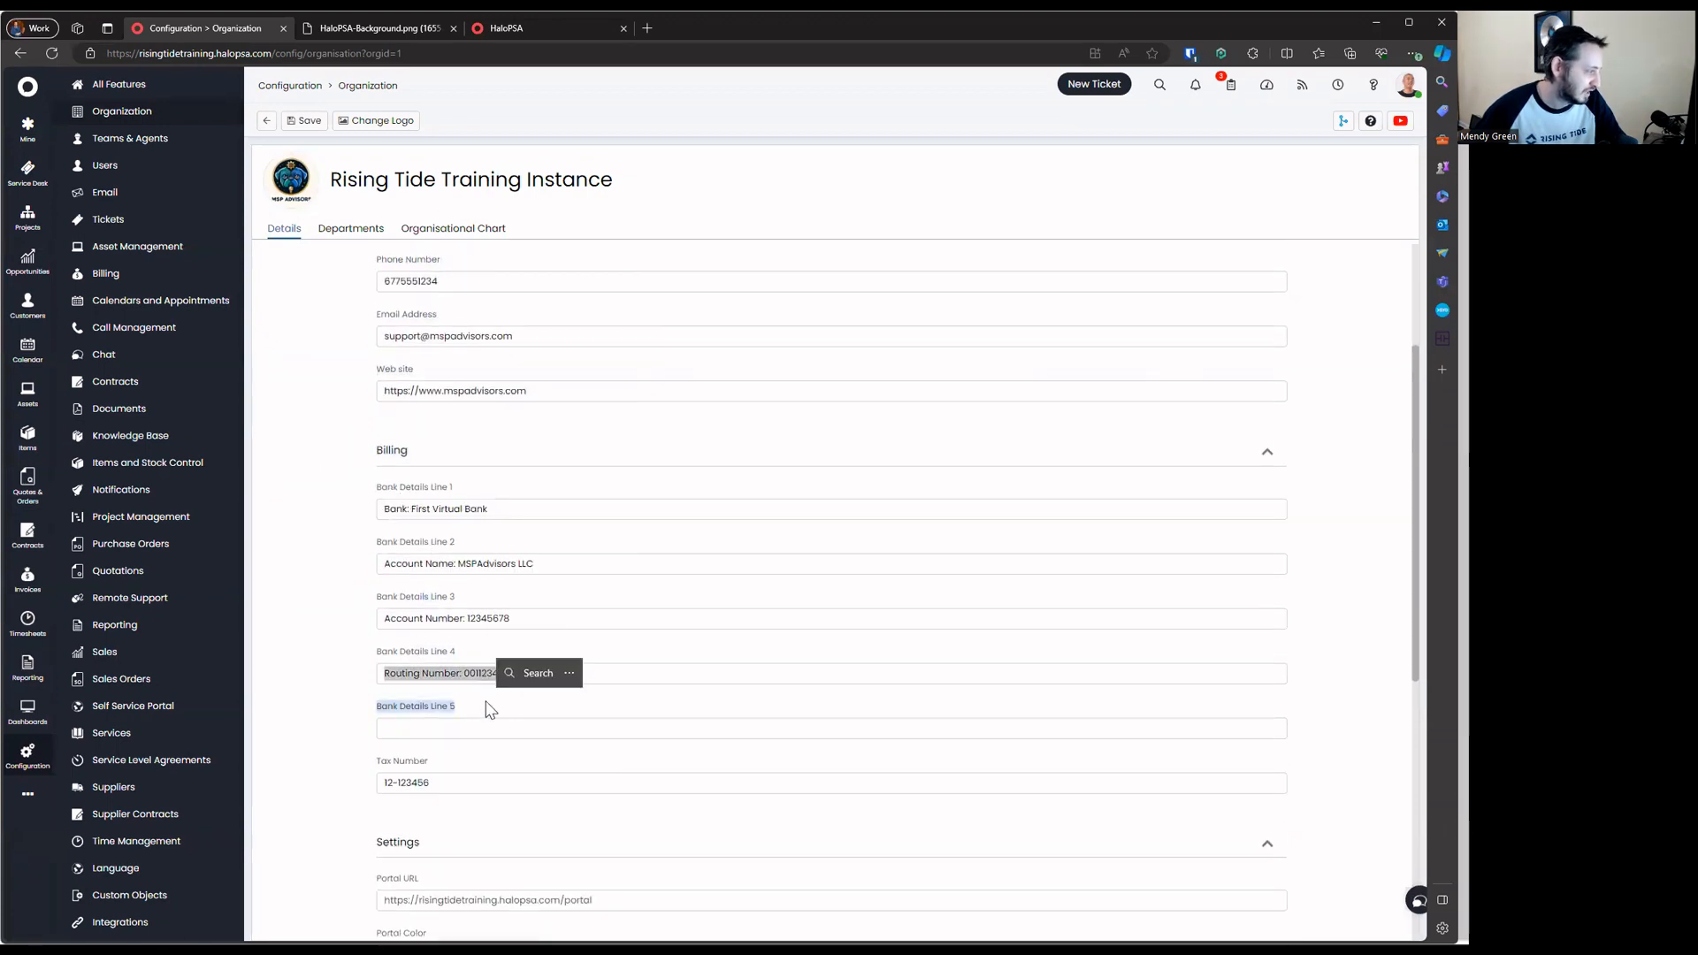
click(337, 642)
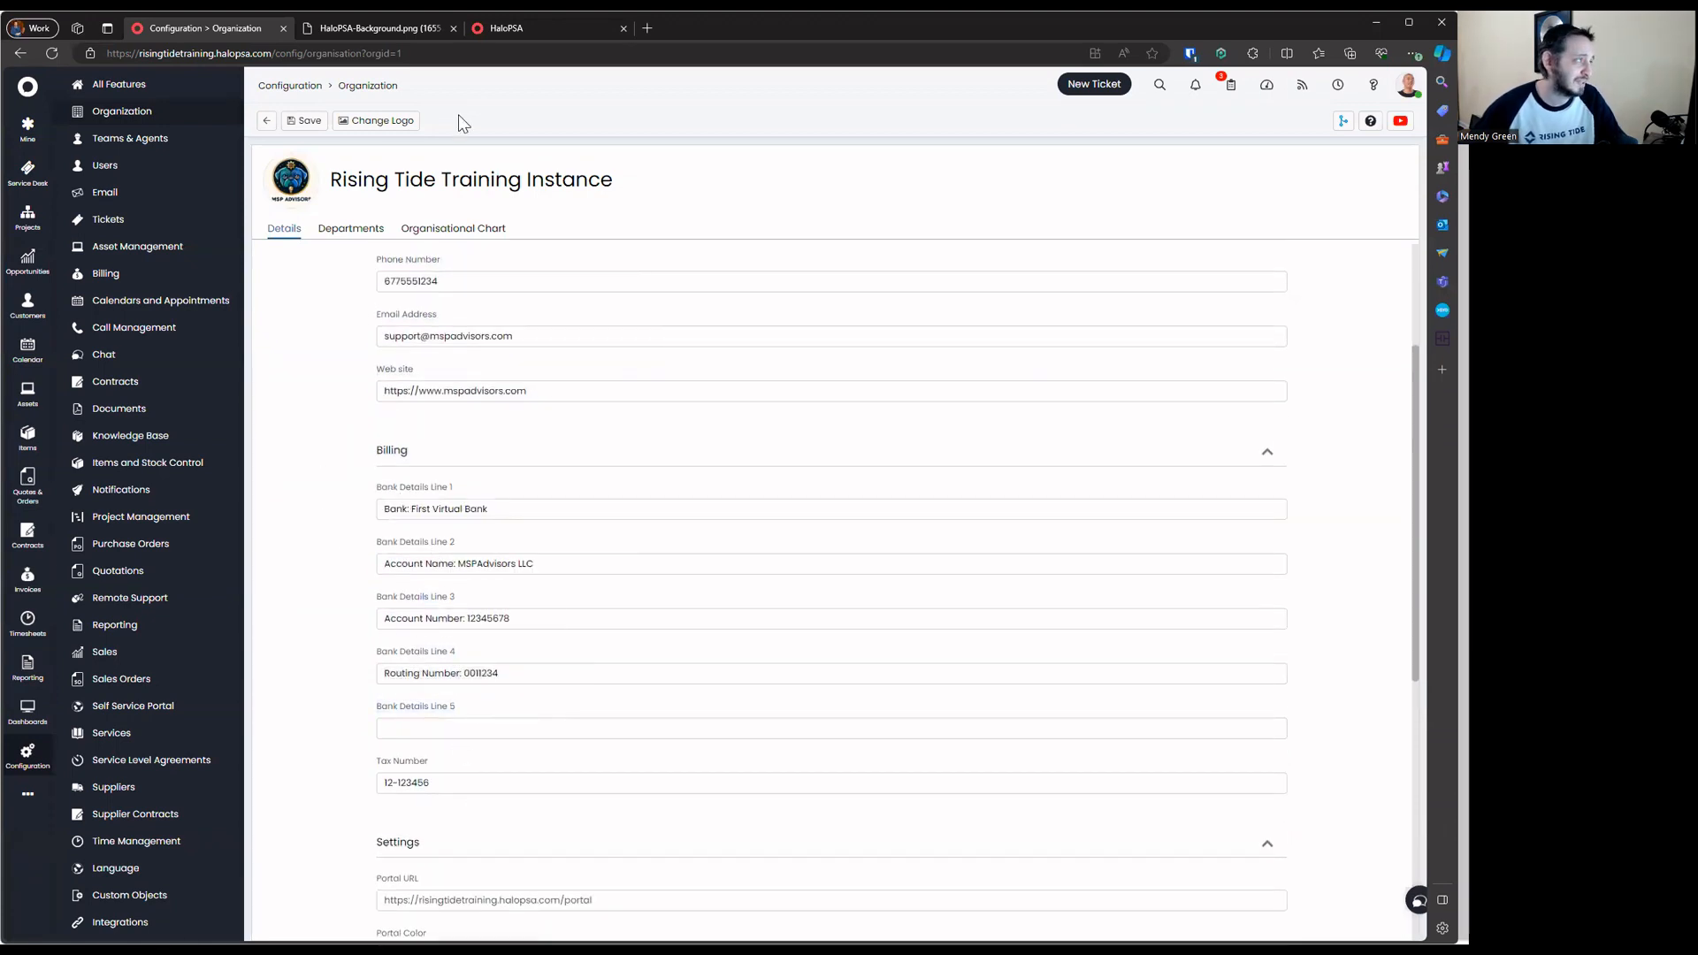
Return to the filtered Variables page and review the variable descriptions line by line
click(495, 23)
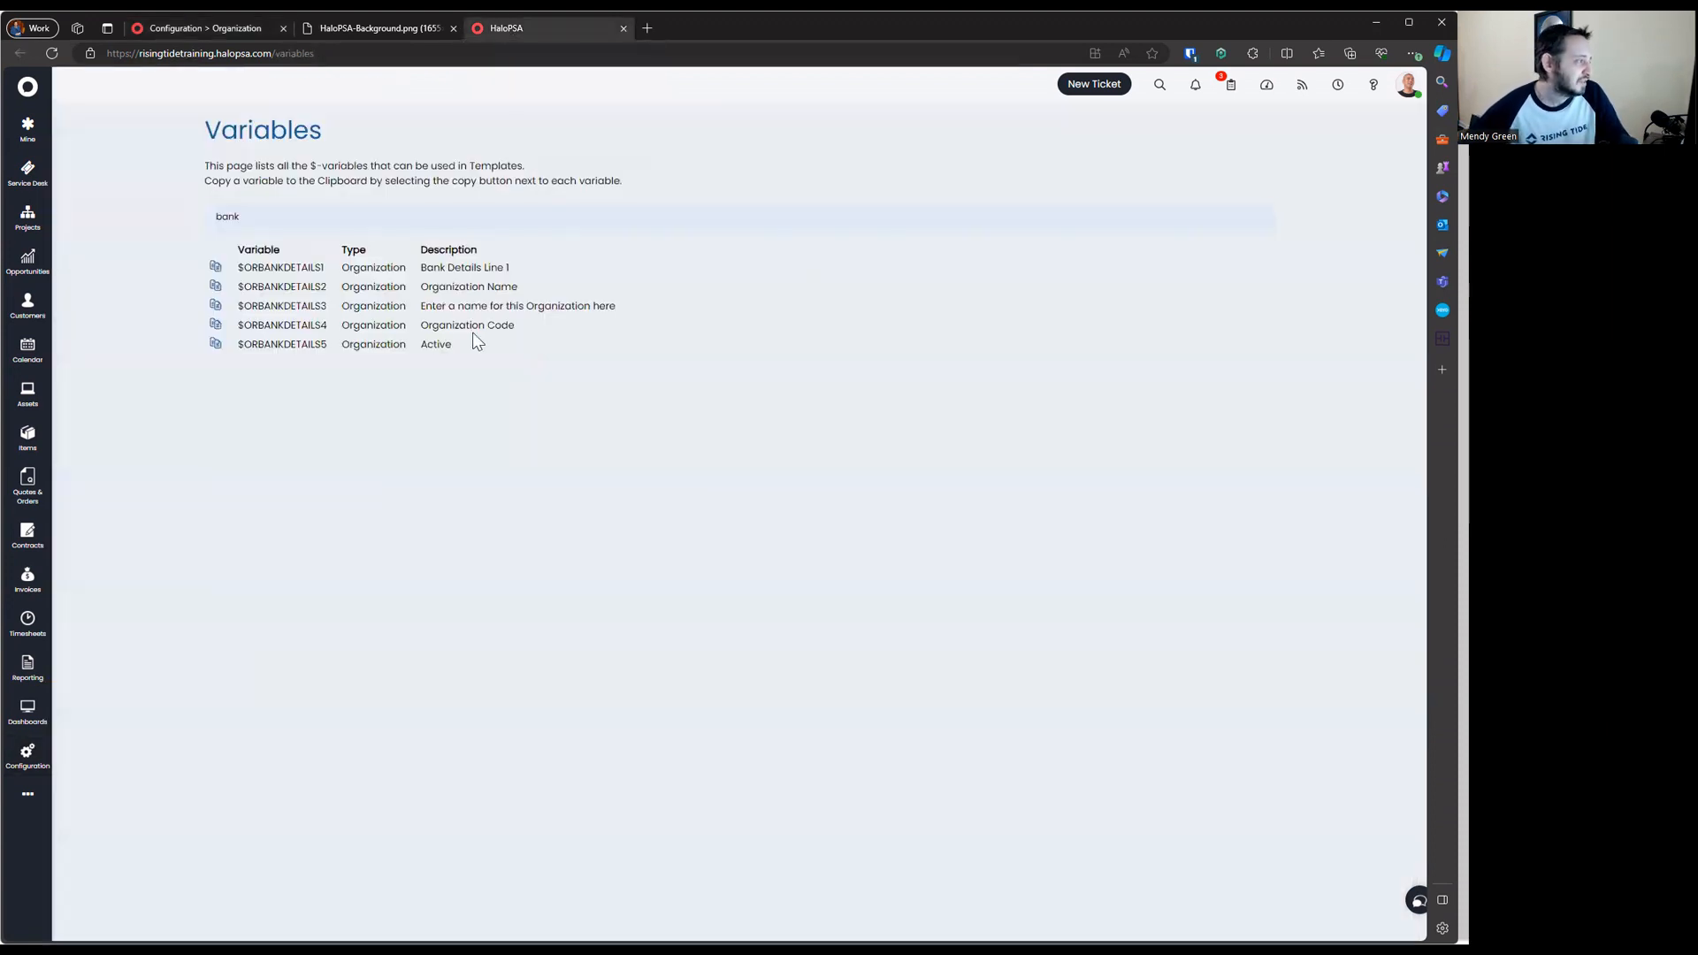
drag(421, 264, 521, 354)
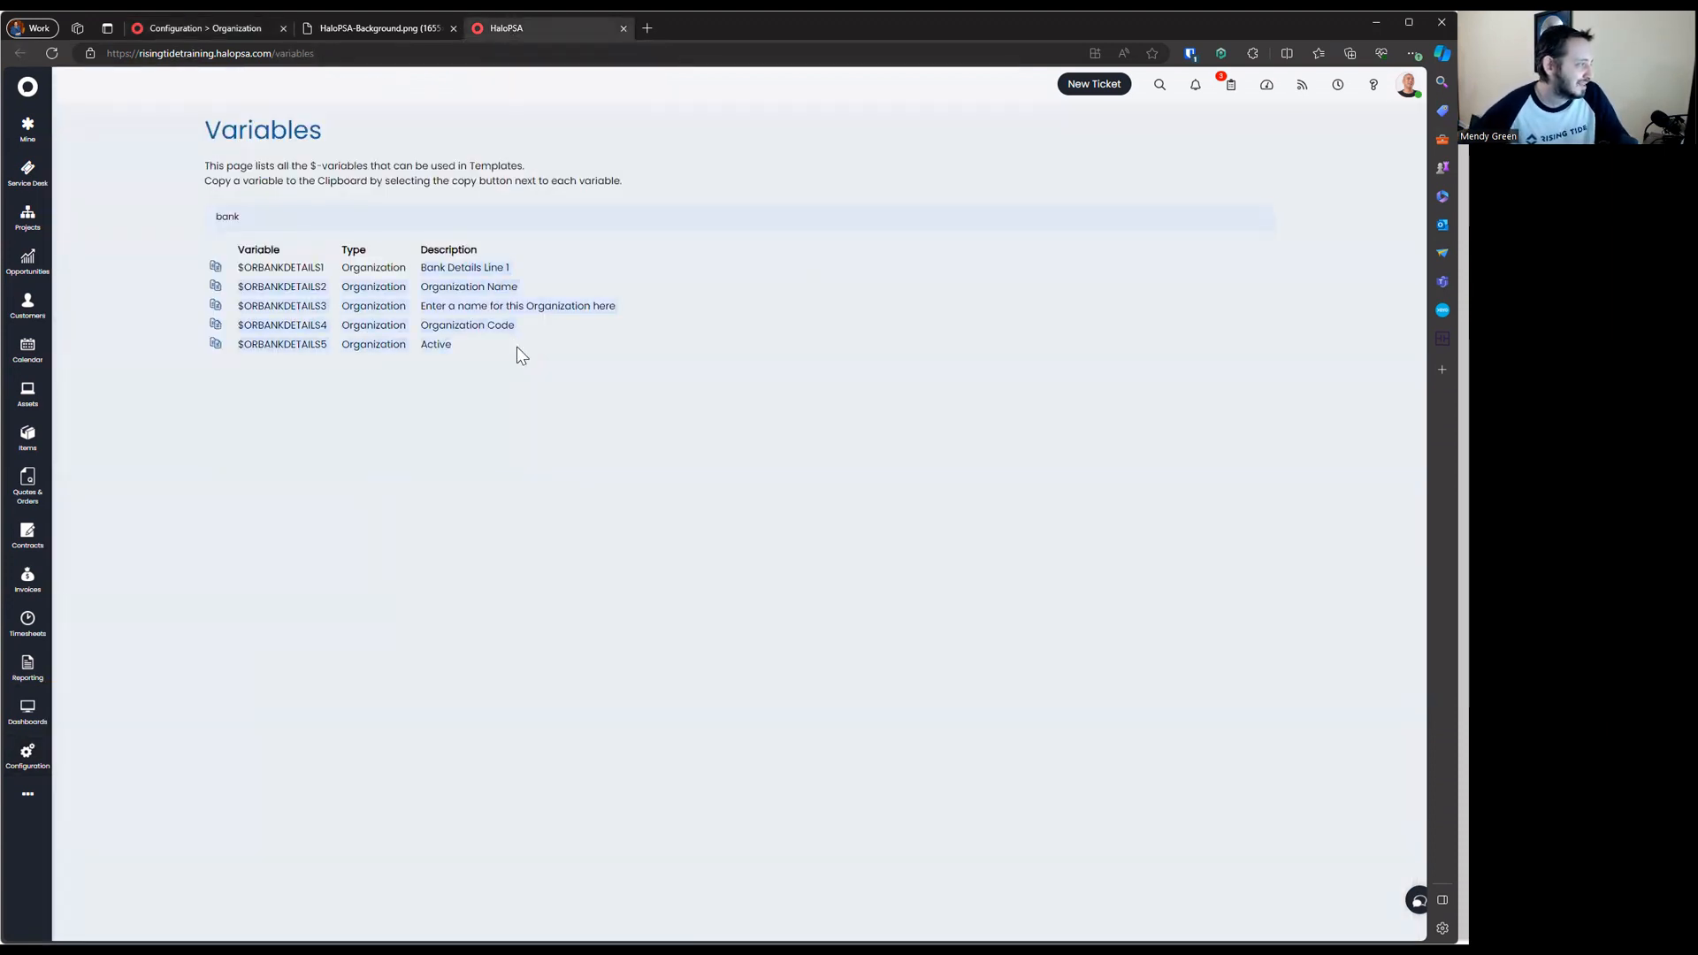
click(472, 376)
drag(417, 290, 504, 286)
triple_click(432, 311)
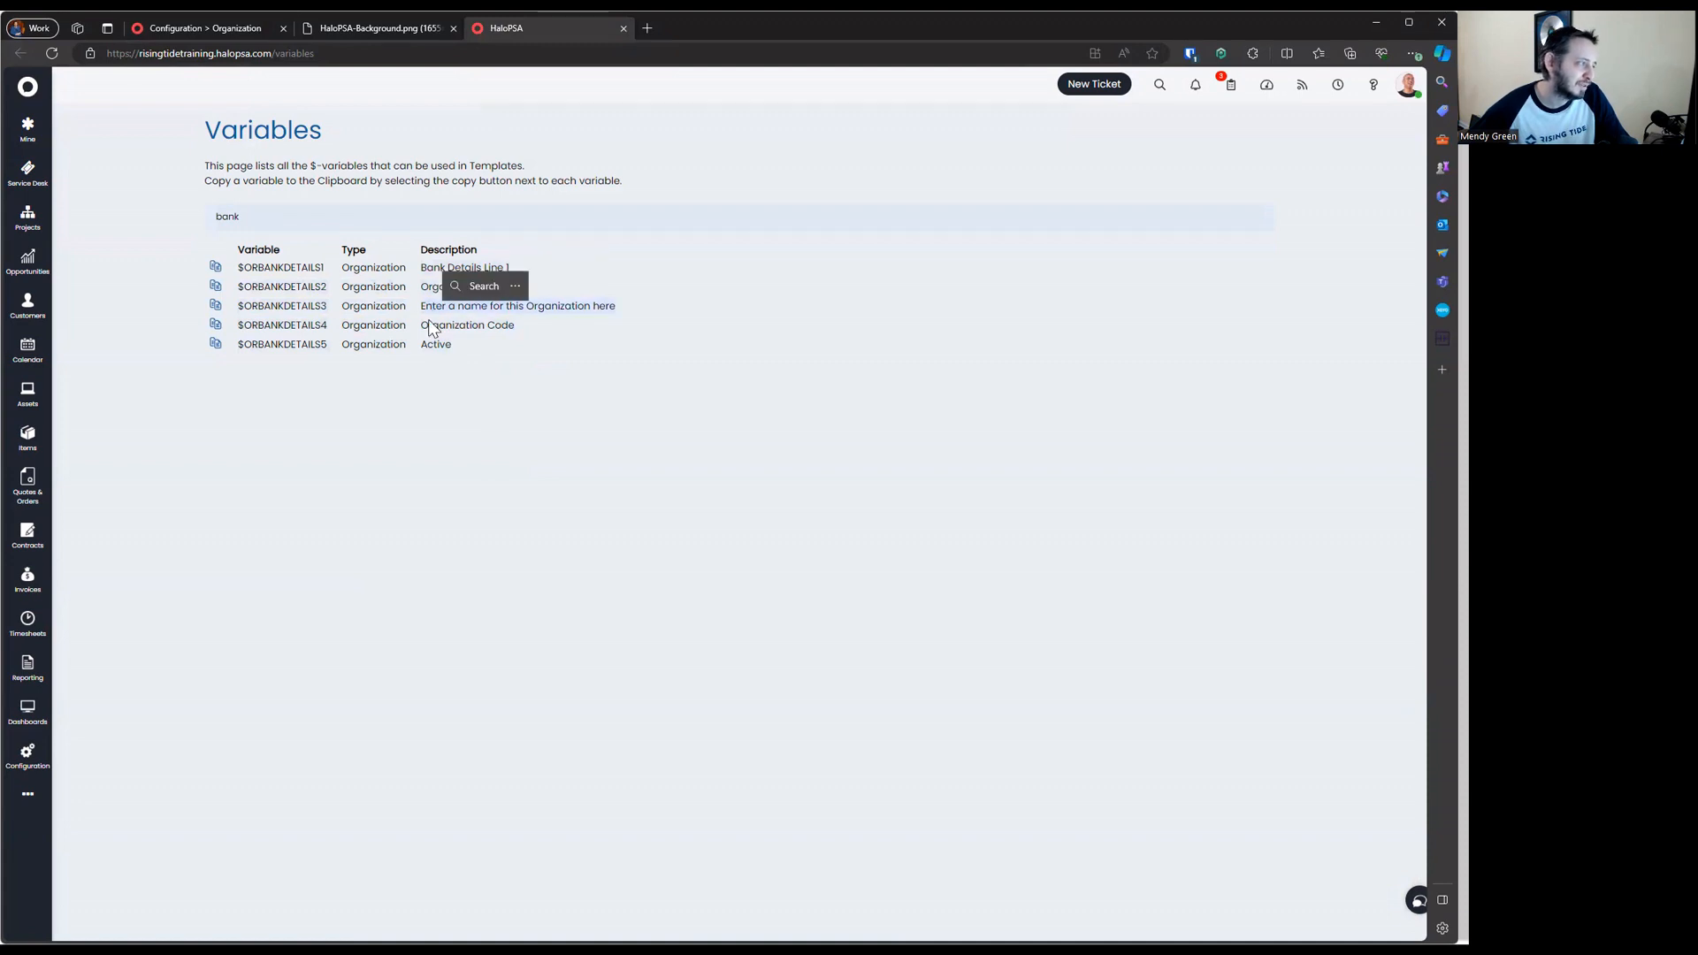
triple_click(429, 327)
triple_click(429, 346)
click(517, 422)
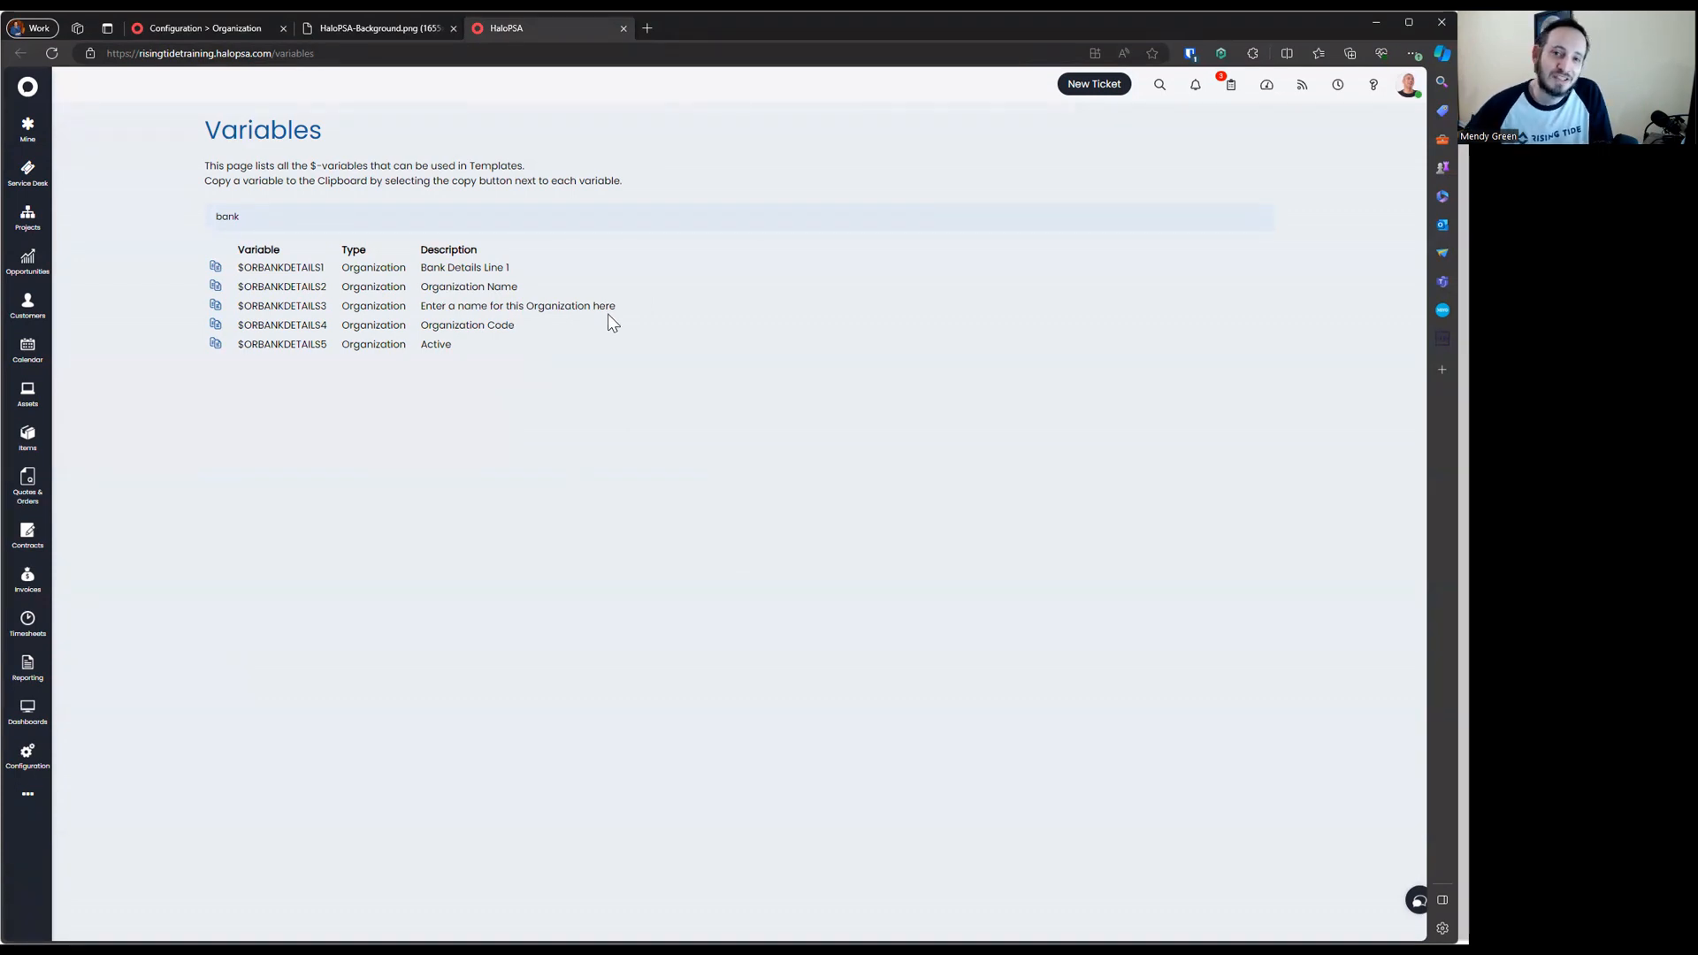
Return to the organisation settings tab and save the organisation details
click(411, 26)
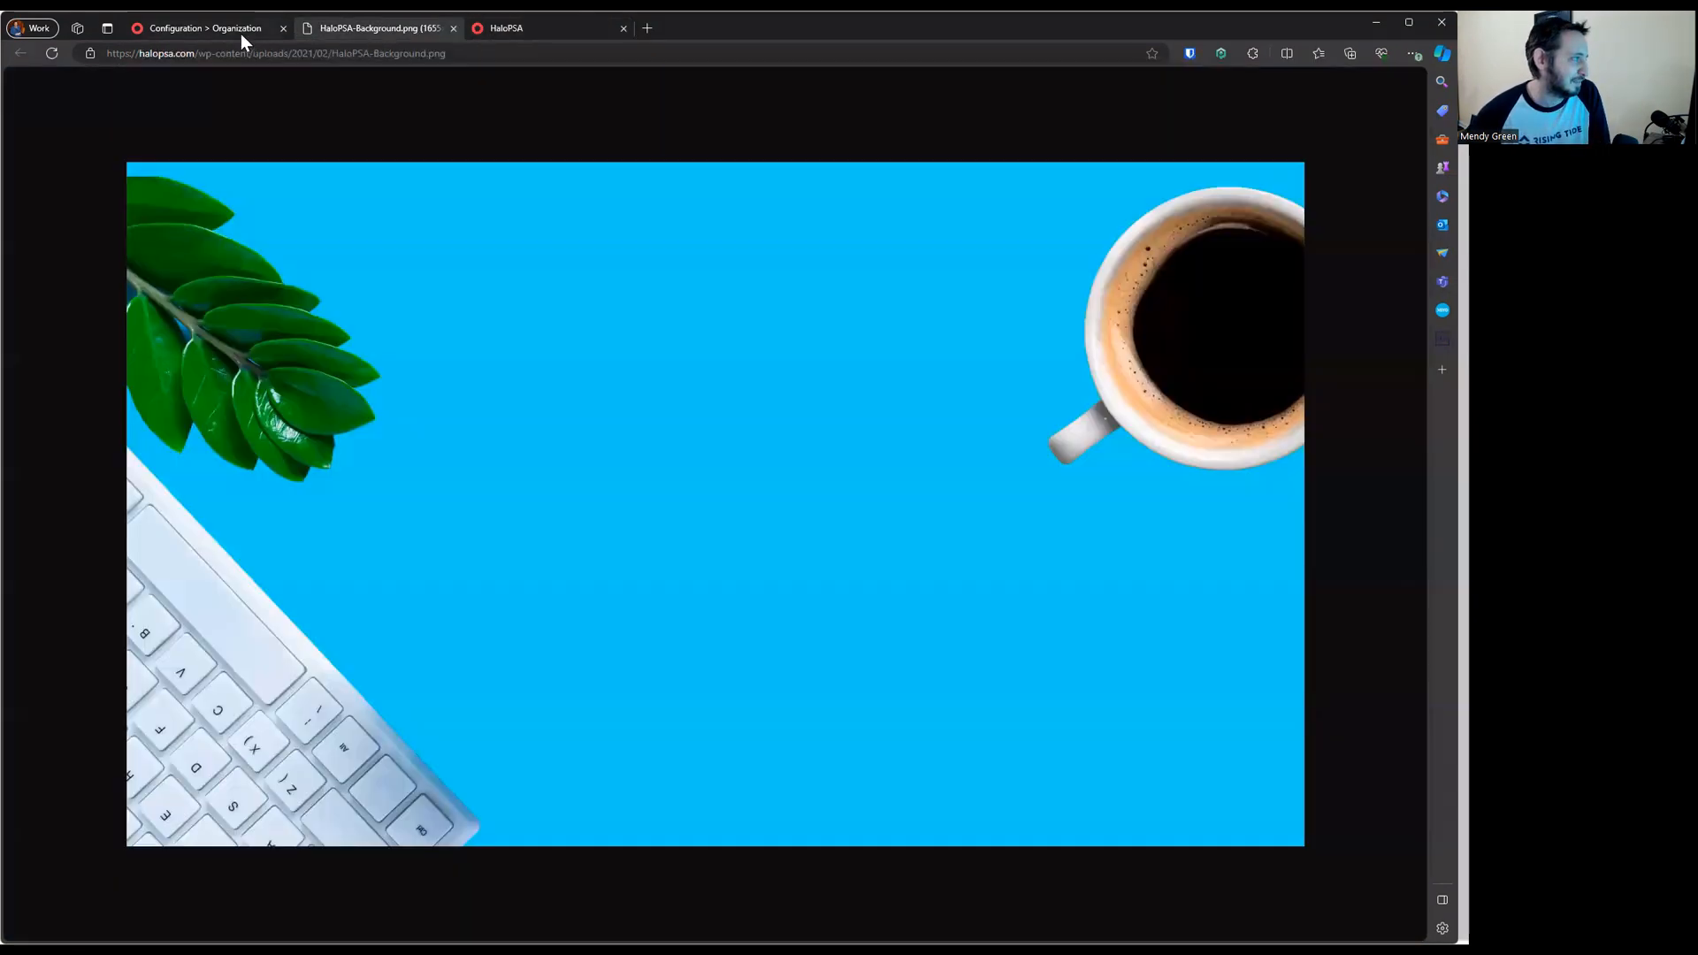
click(241, 32)
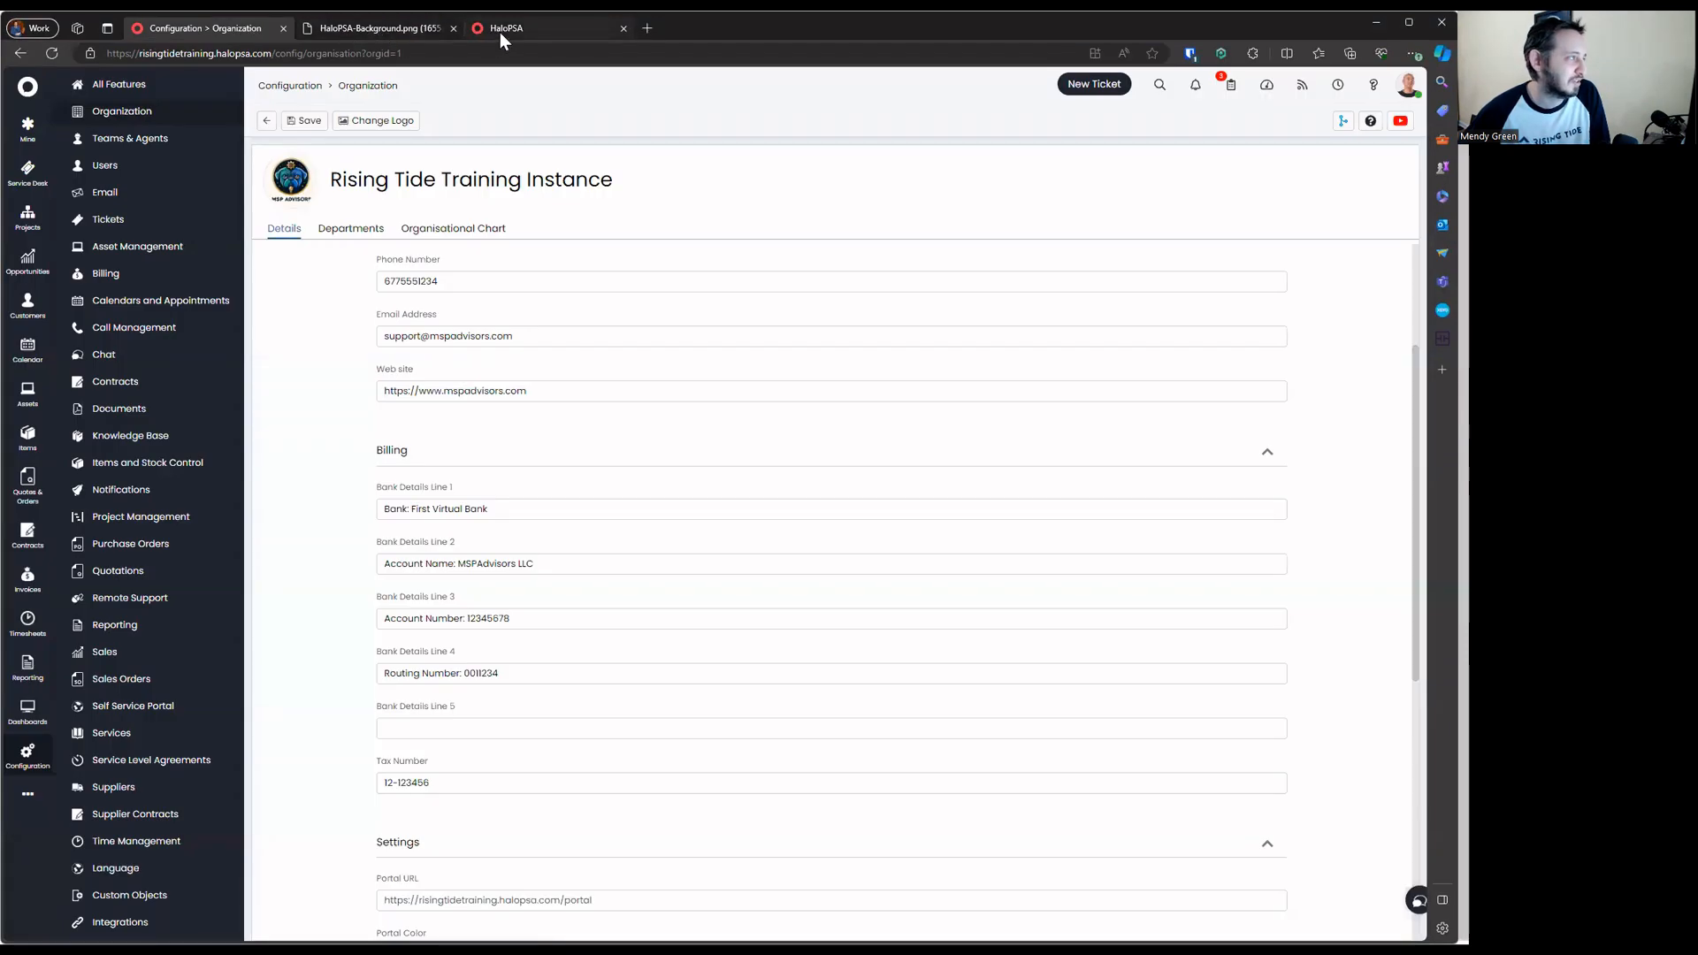
click(503, 32)
click(394, 31)
click(250, 31)
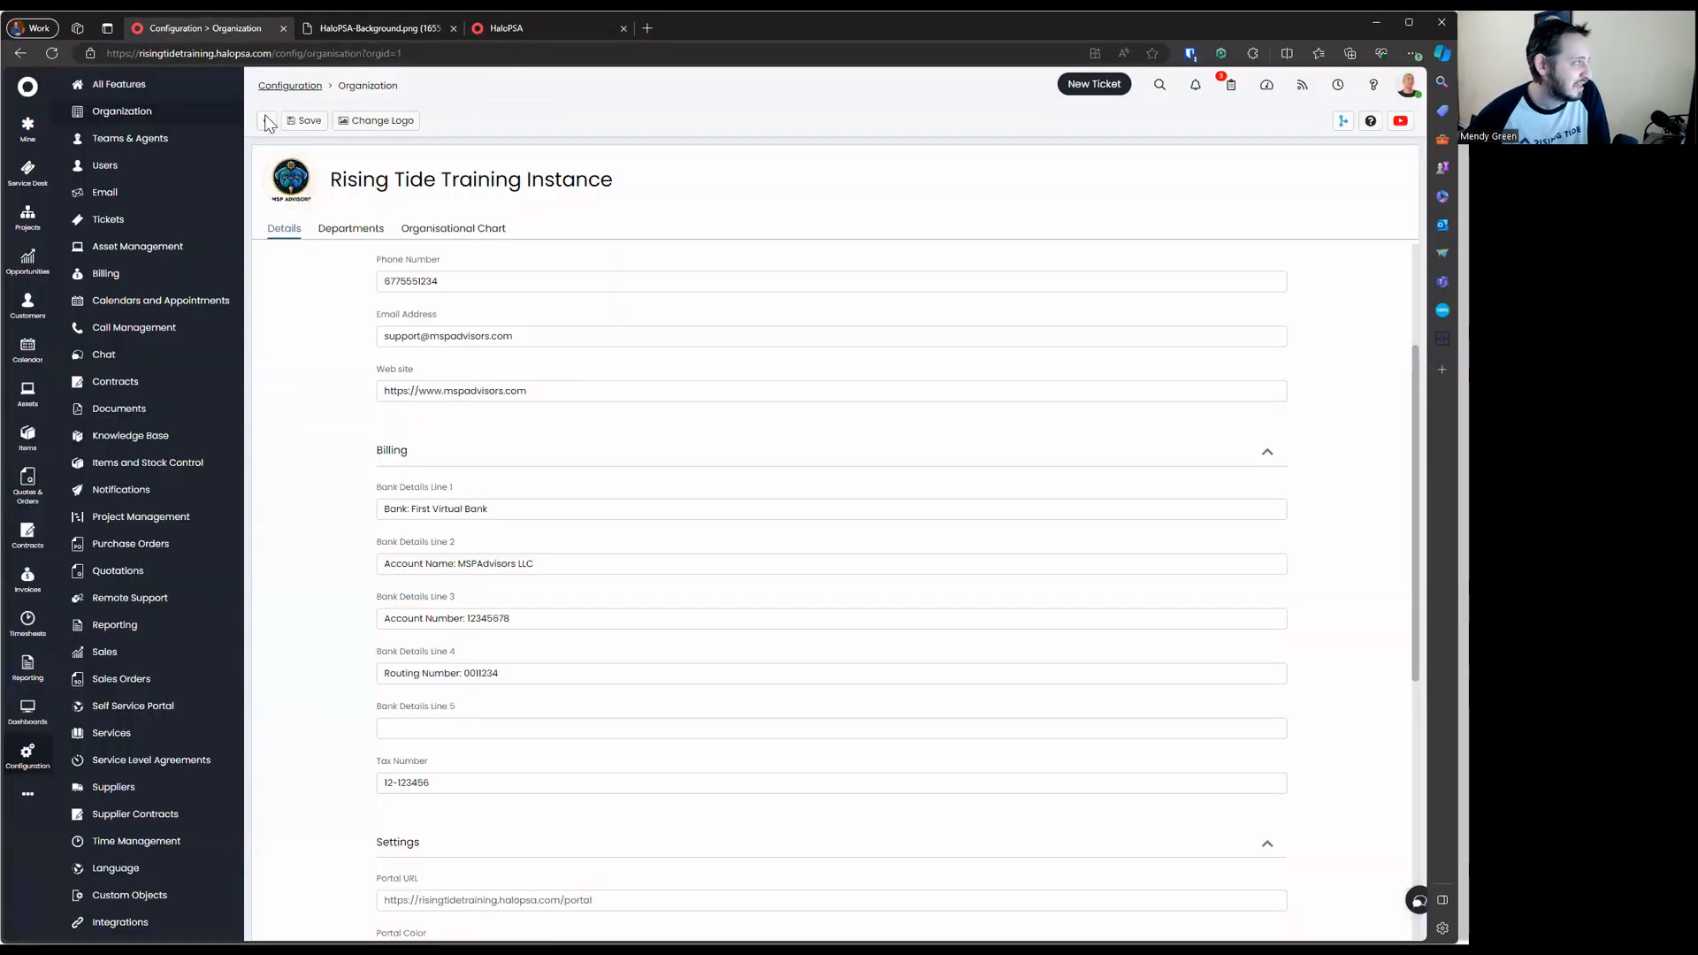
scroll(399, 345, down, 5)
scroll(400, 344, up, 10)
click(303, 120)
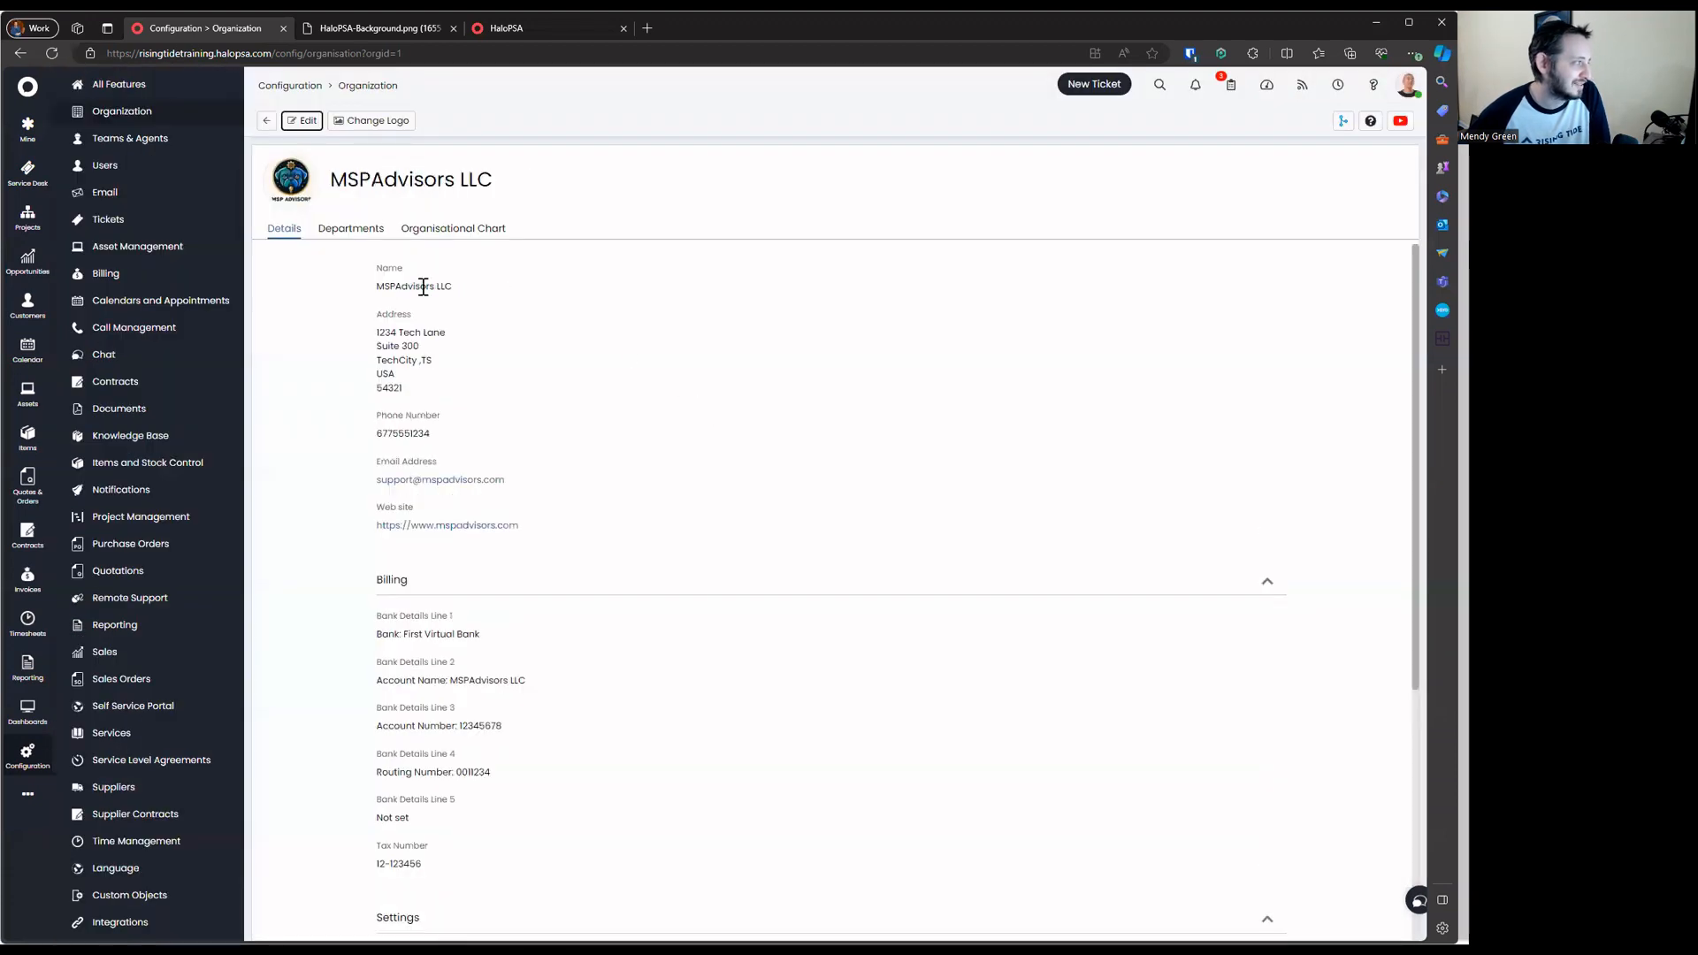
Open Switch to End-User Portal from the avatar menu in a new tab and view it
click(1409, 89)
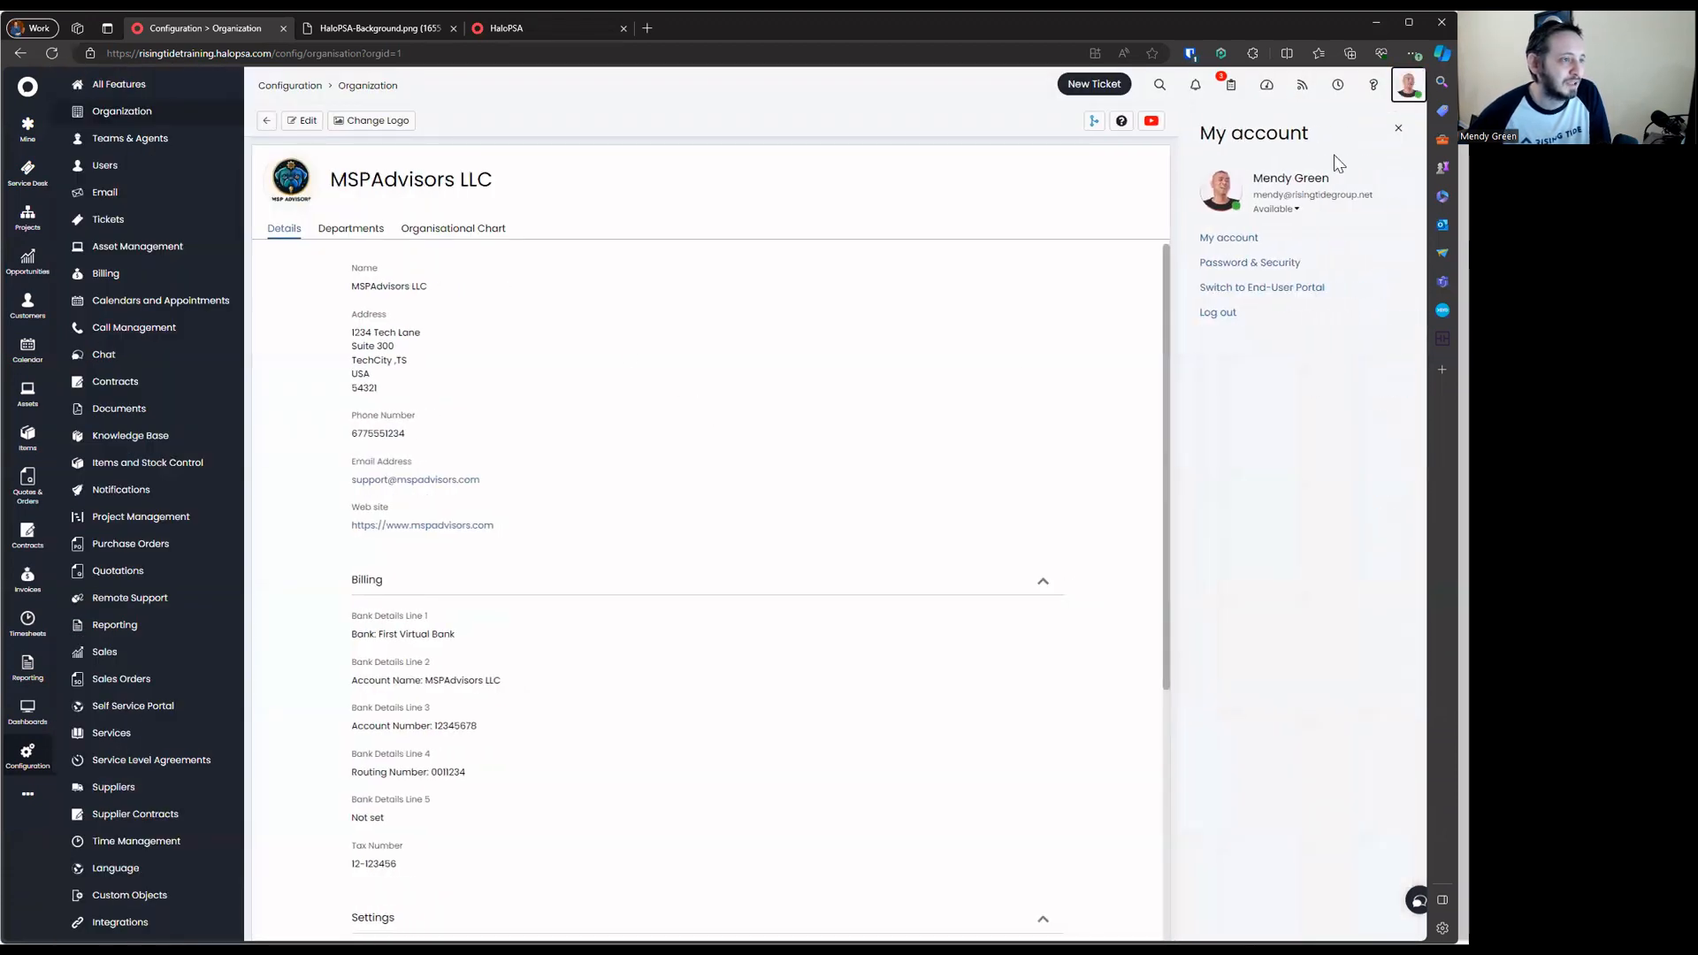
right_click(1262, 291)
click(1265, 308)
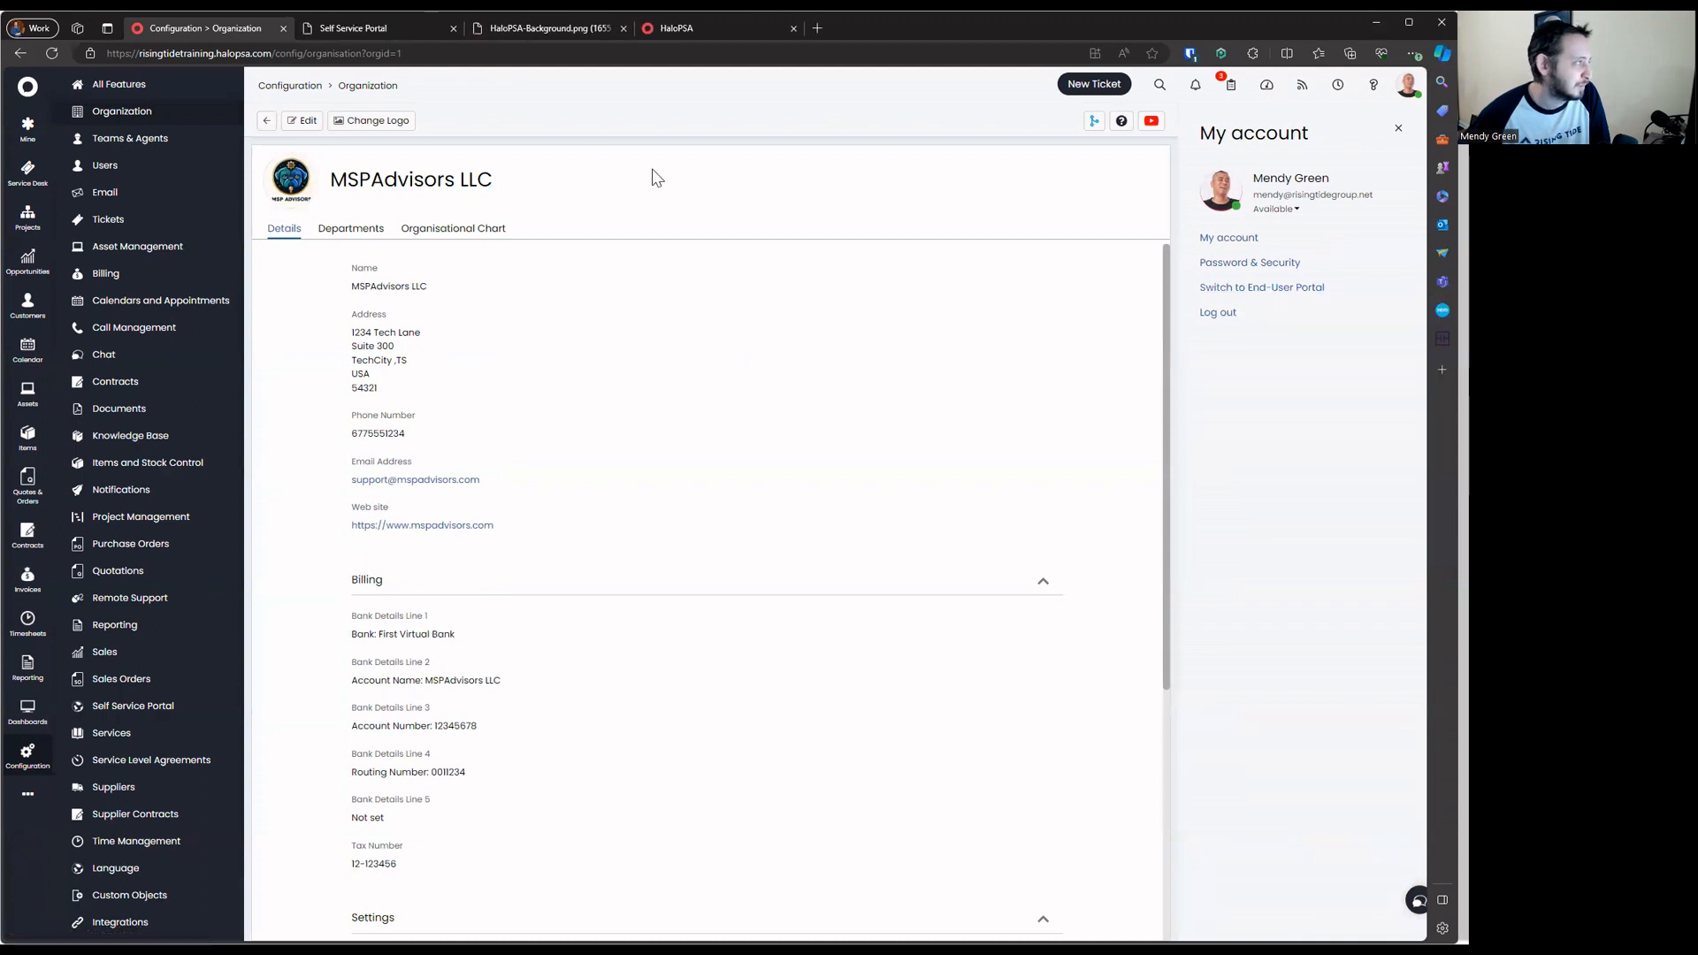
click(388, 32)
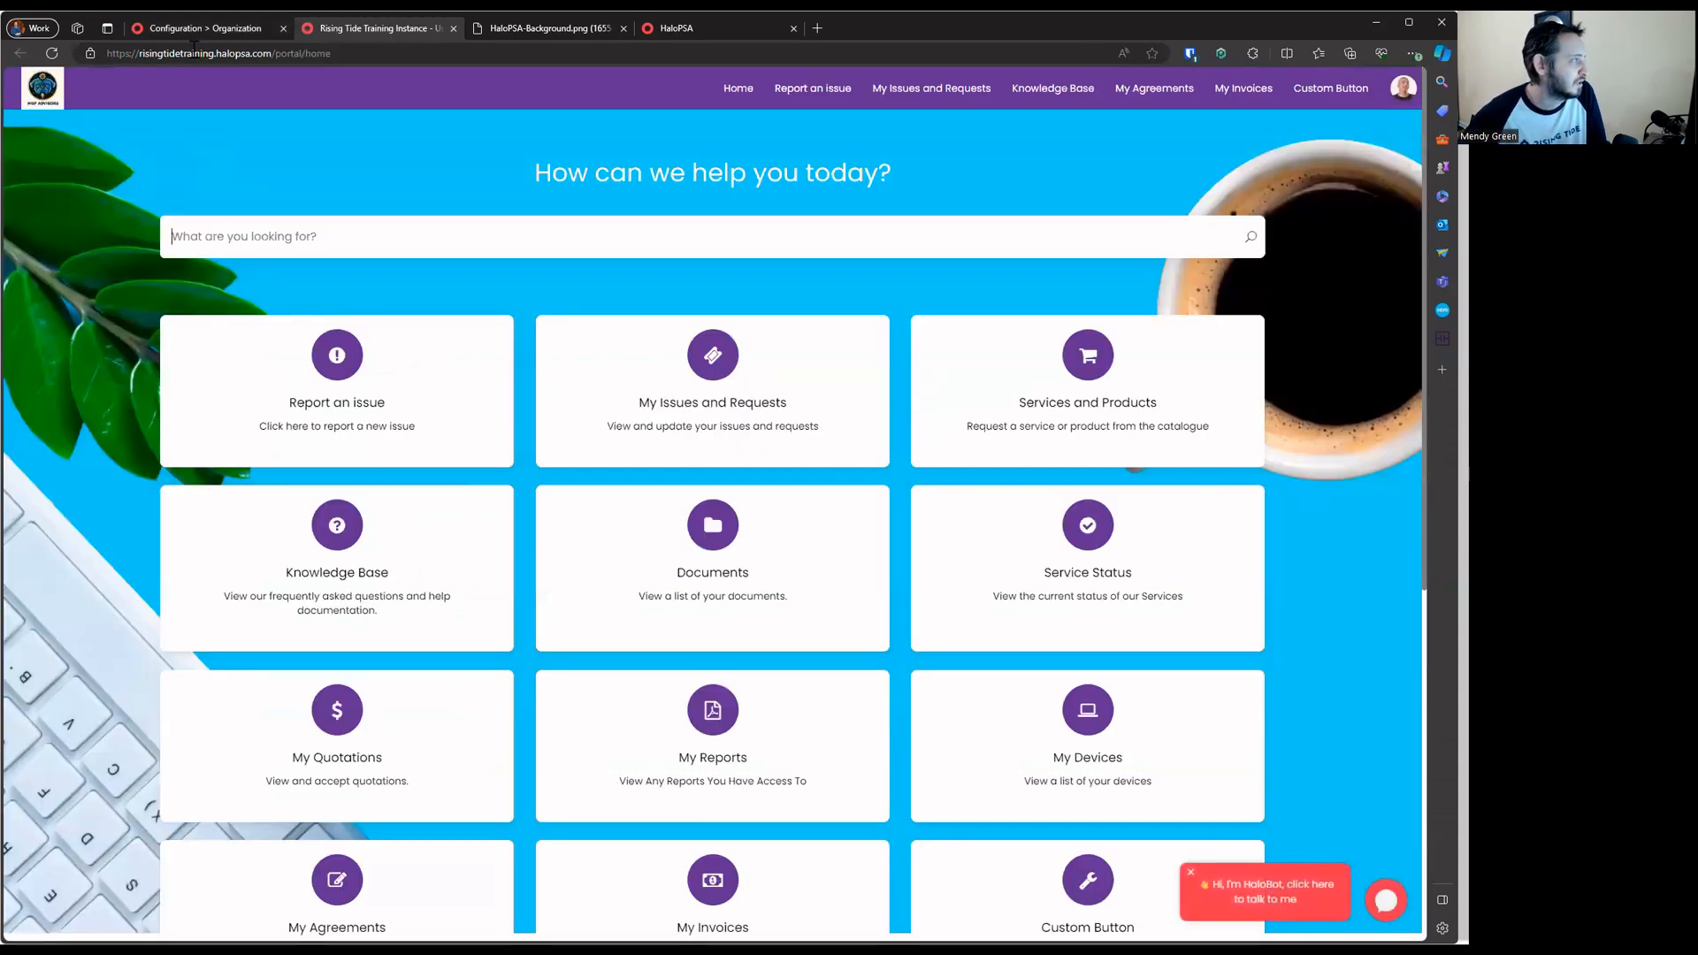
Check the portal's base URL on the organisation page, then switch back to the portal tab
click(205, 24)
scroll(412, 450, down, 5)
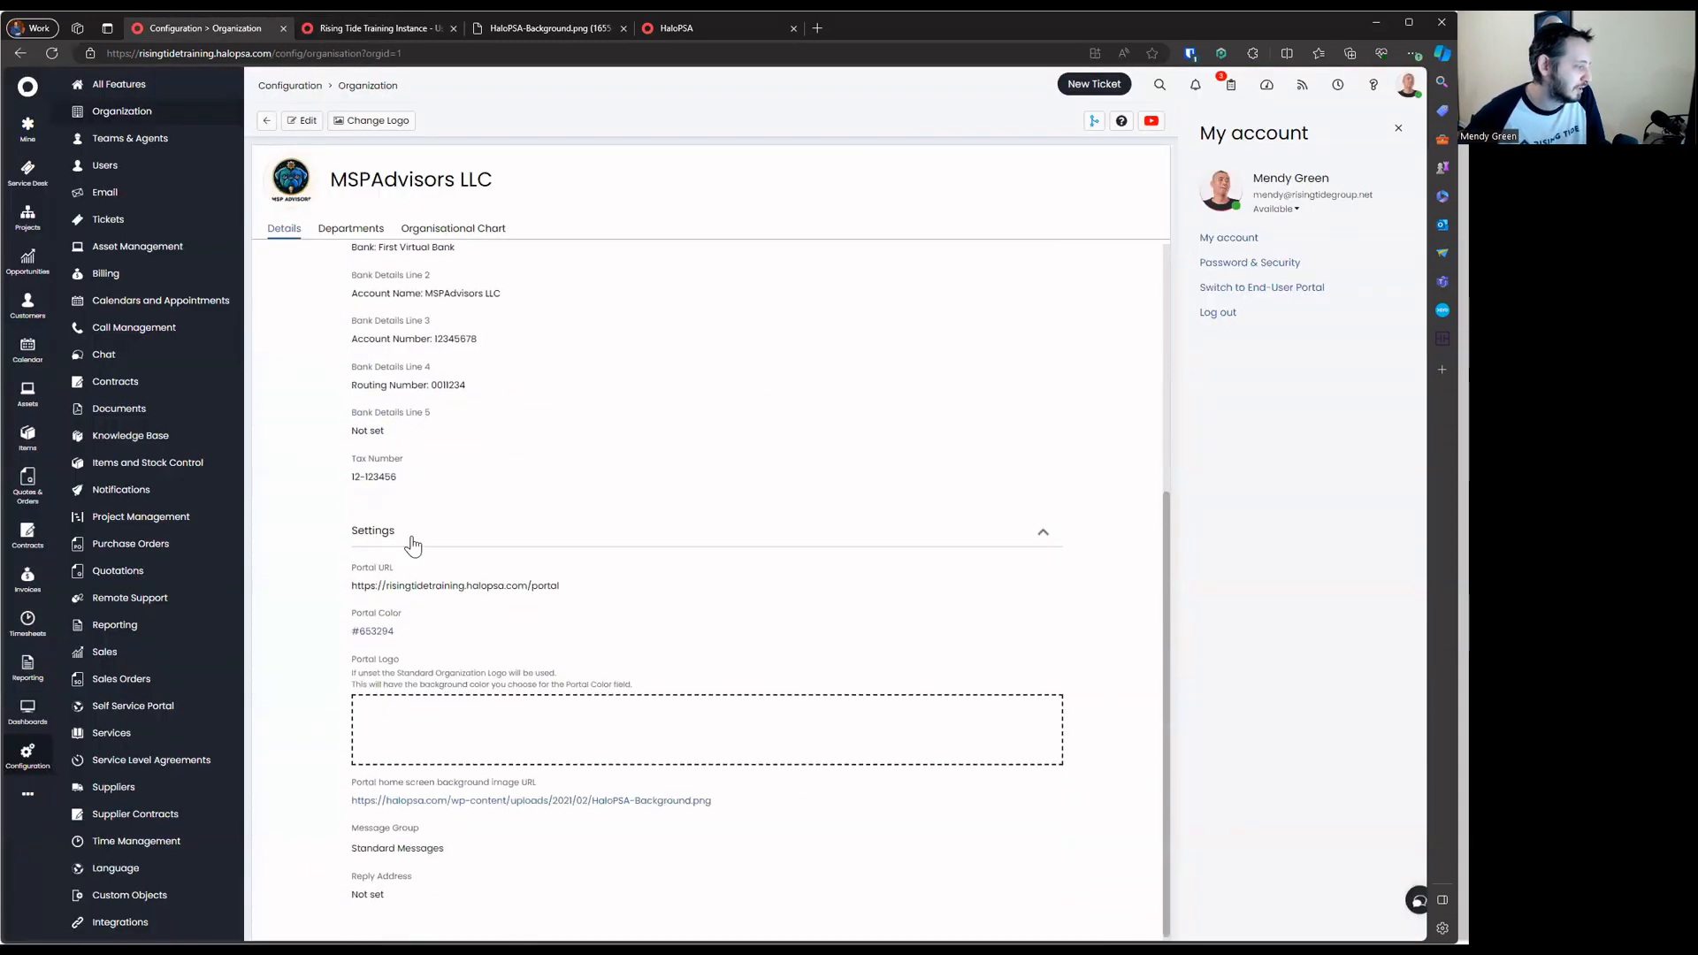
double_click(535, 582)
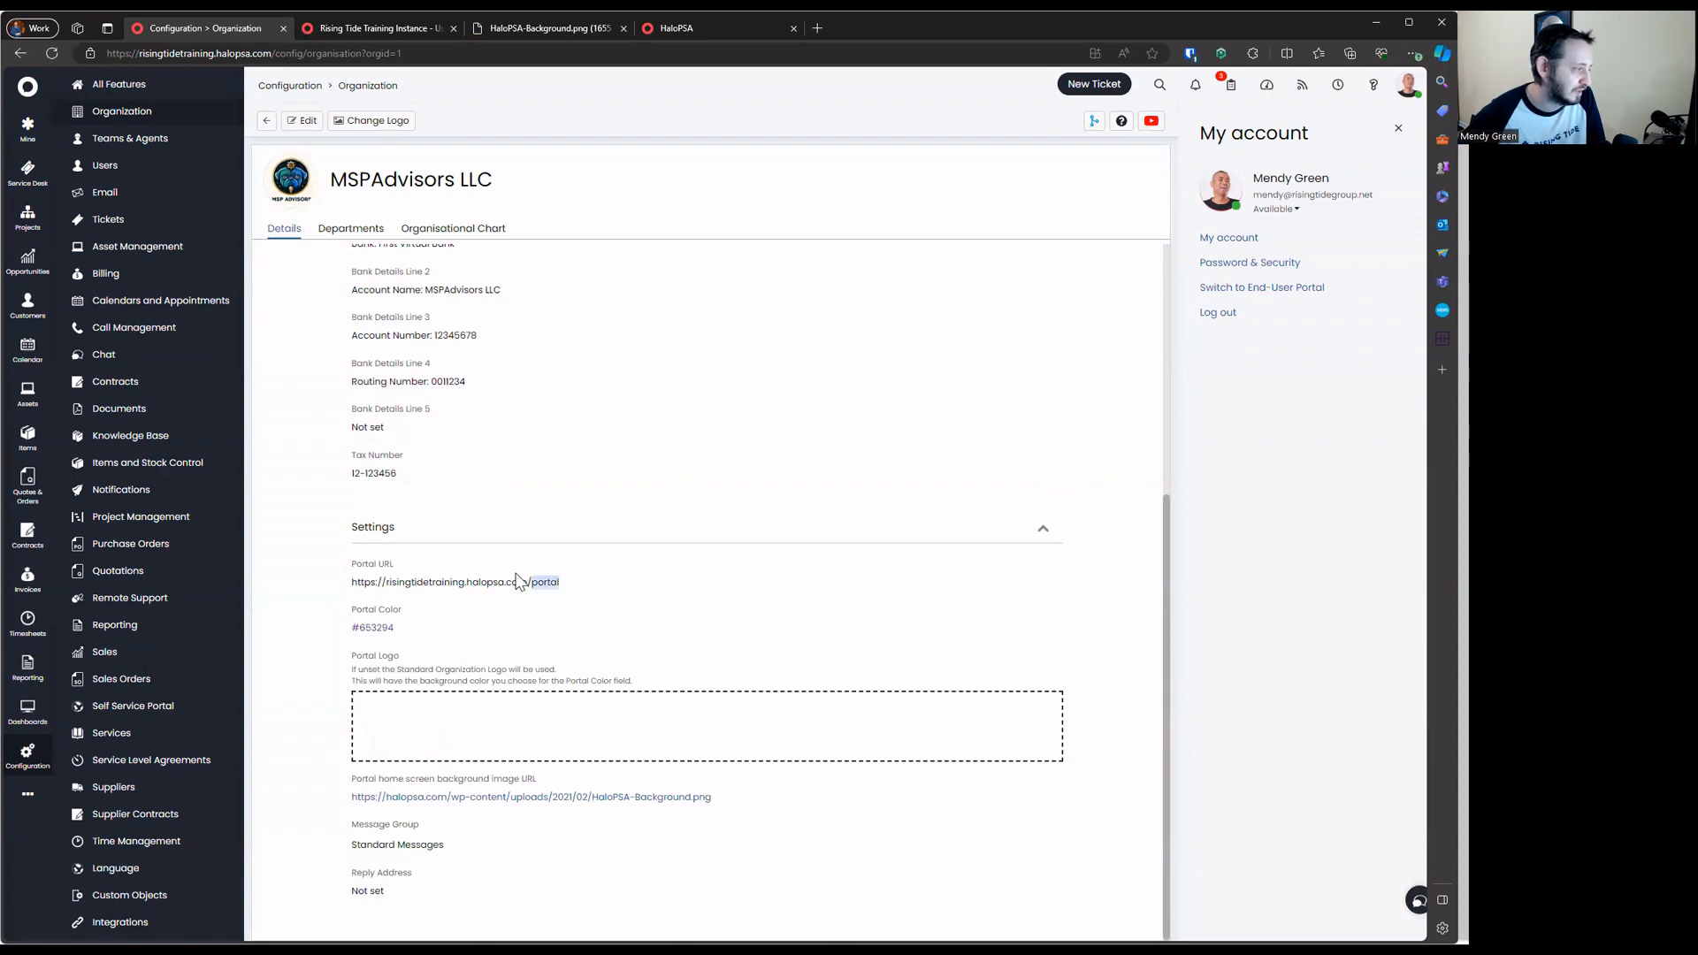
drag(352, 584, 533, 582)
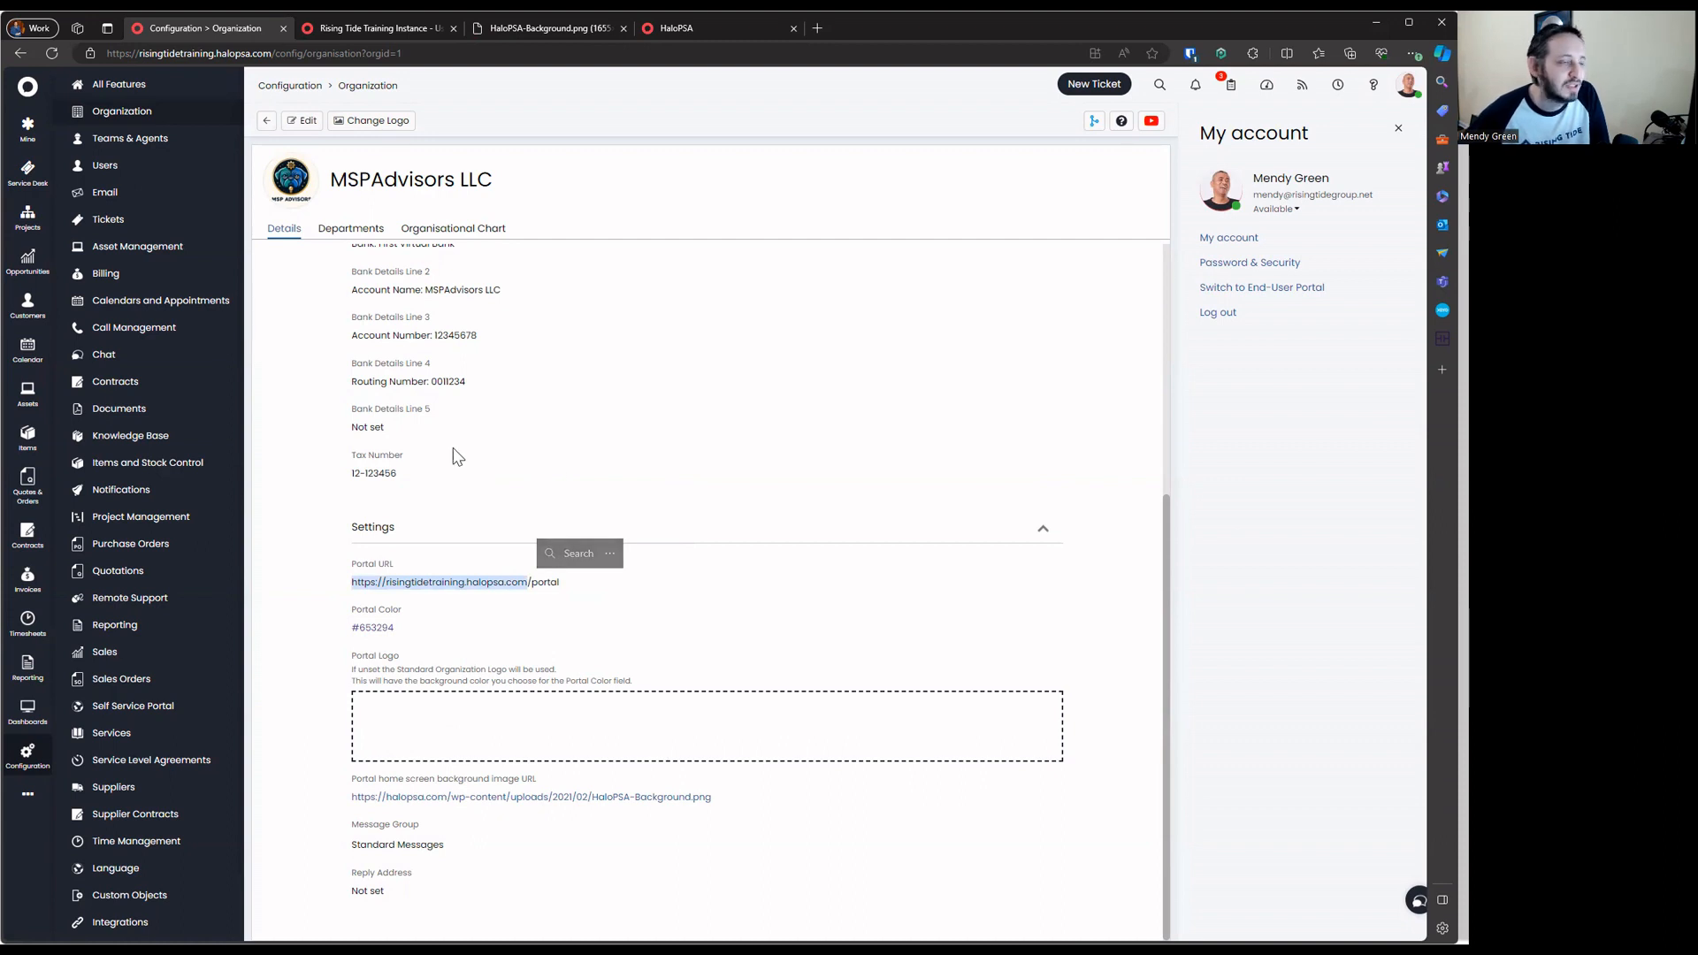
click(369, 29)
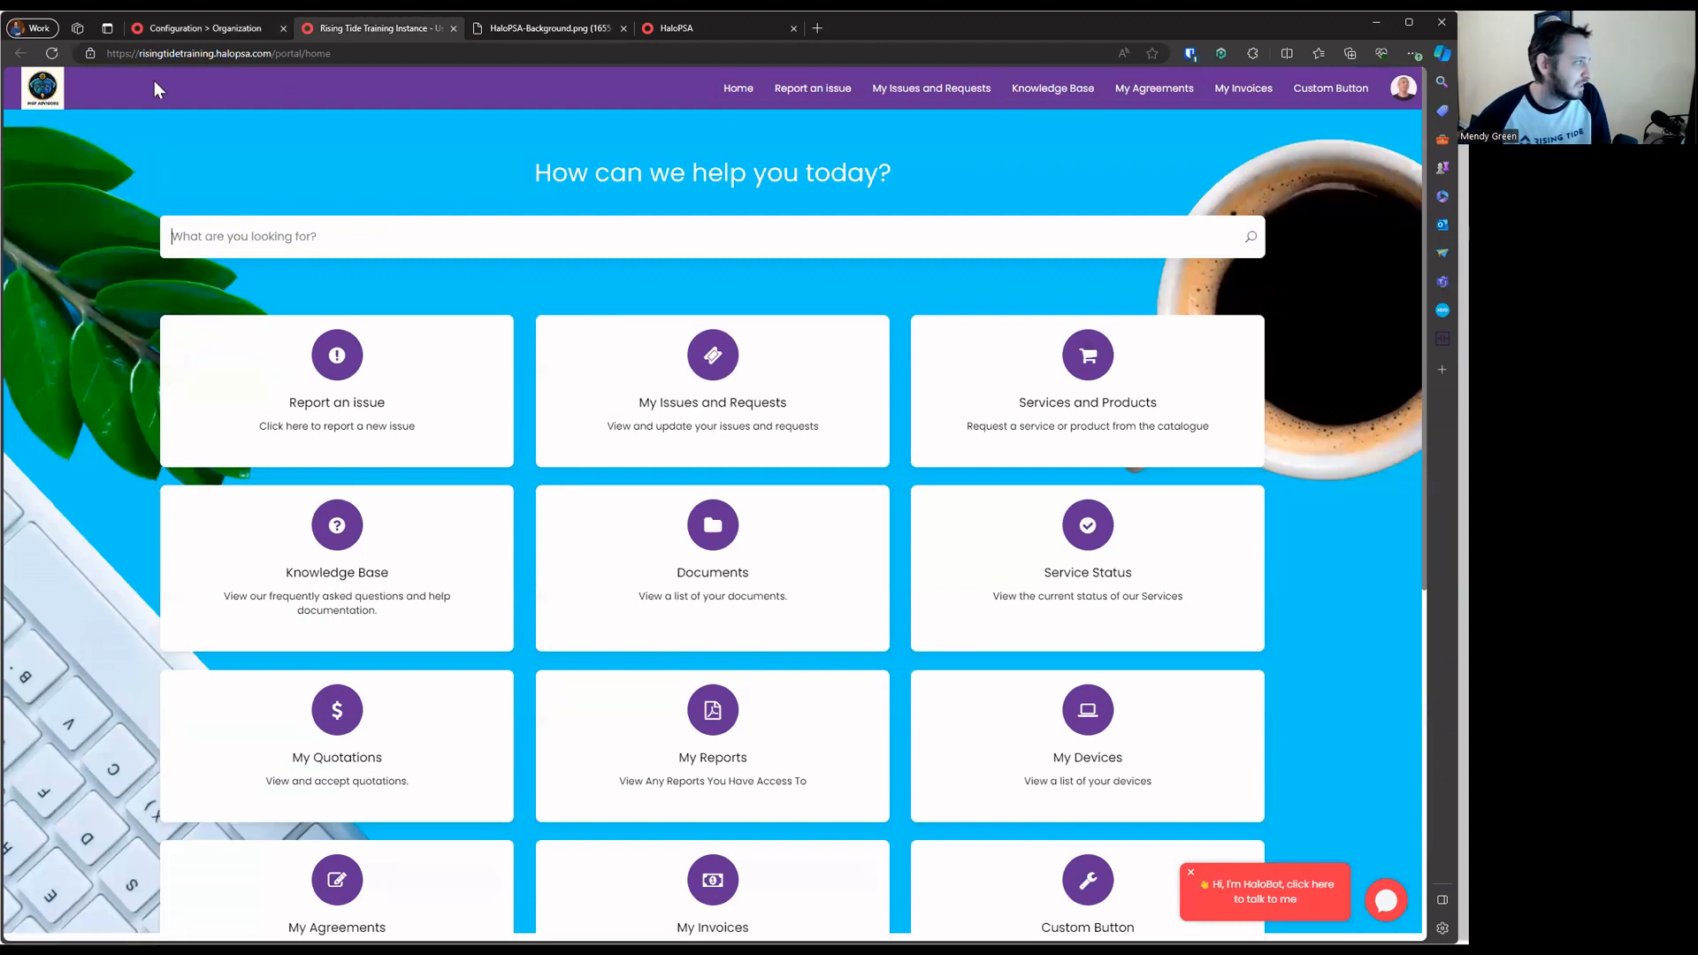
Review the portal welcome heading and footer contact details, then close the end-user portal tab
mouse_move(527, 176)
mouse_down()
mouse_move(808, 177)
mouse_move(531, 179)
mouse_up()
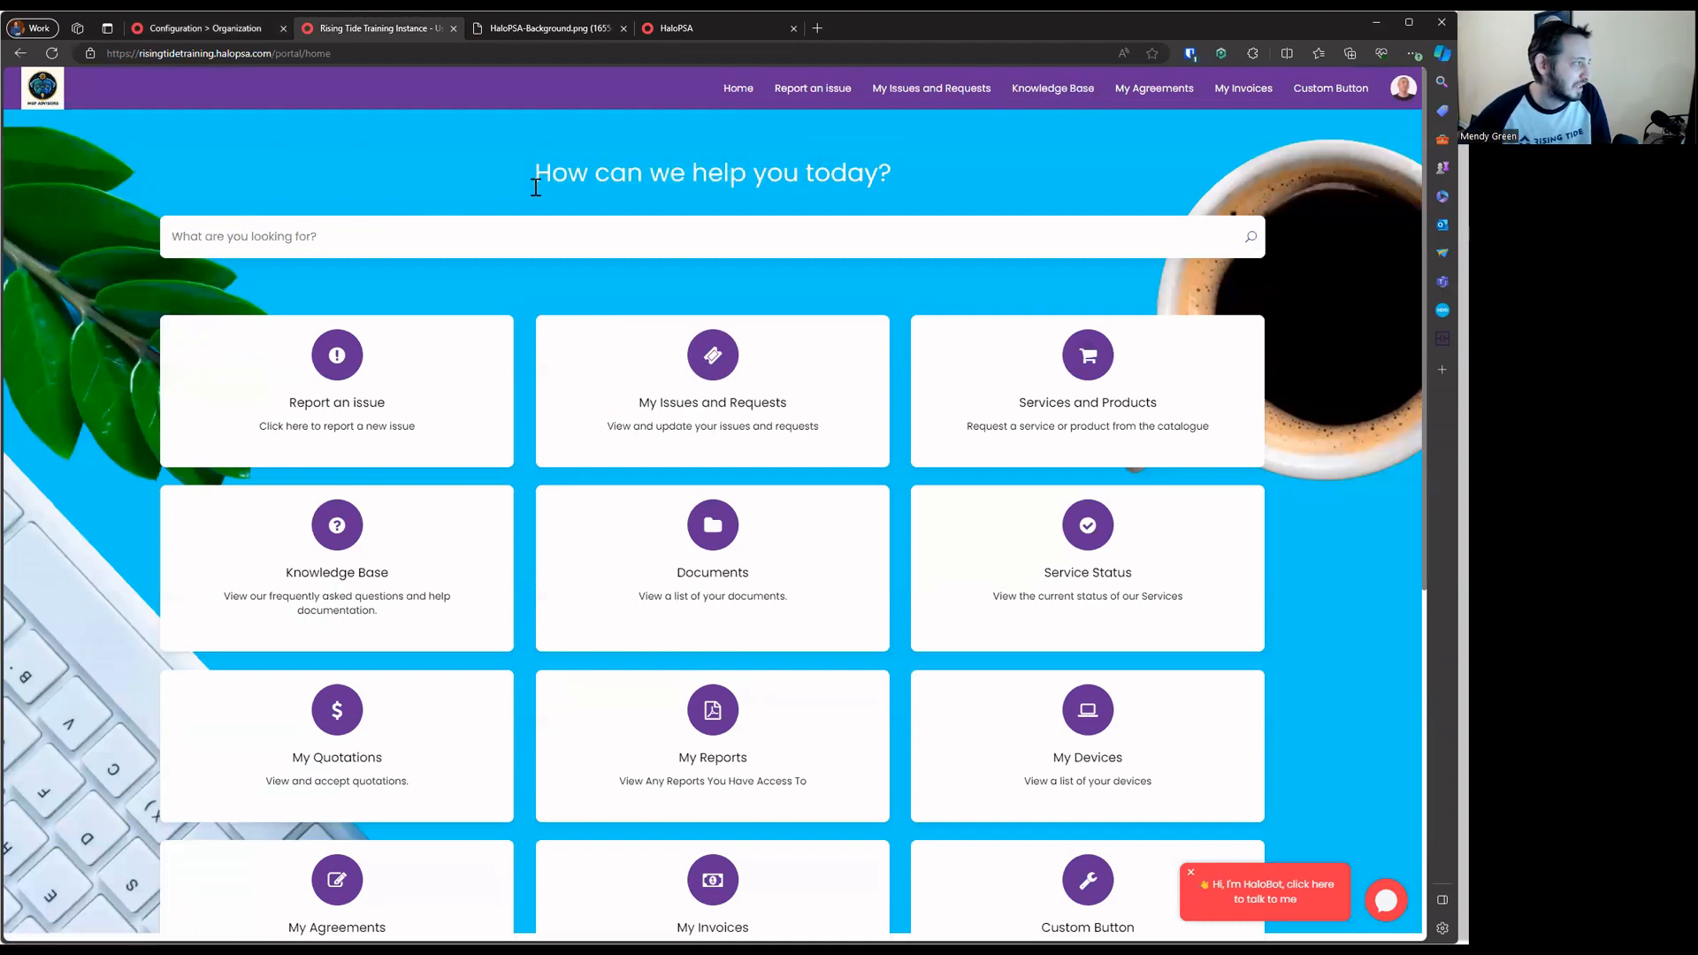
scroll(745, 264, down, 5)
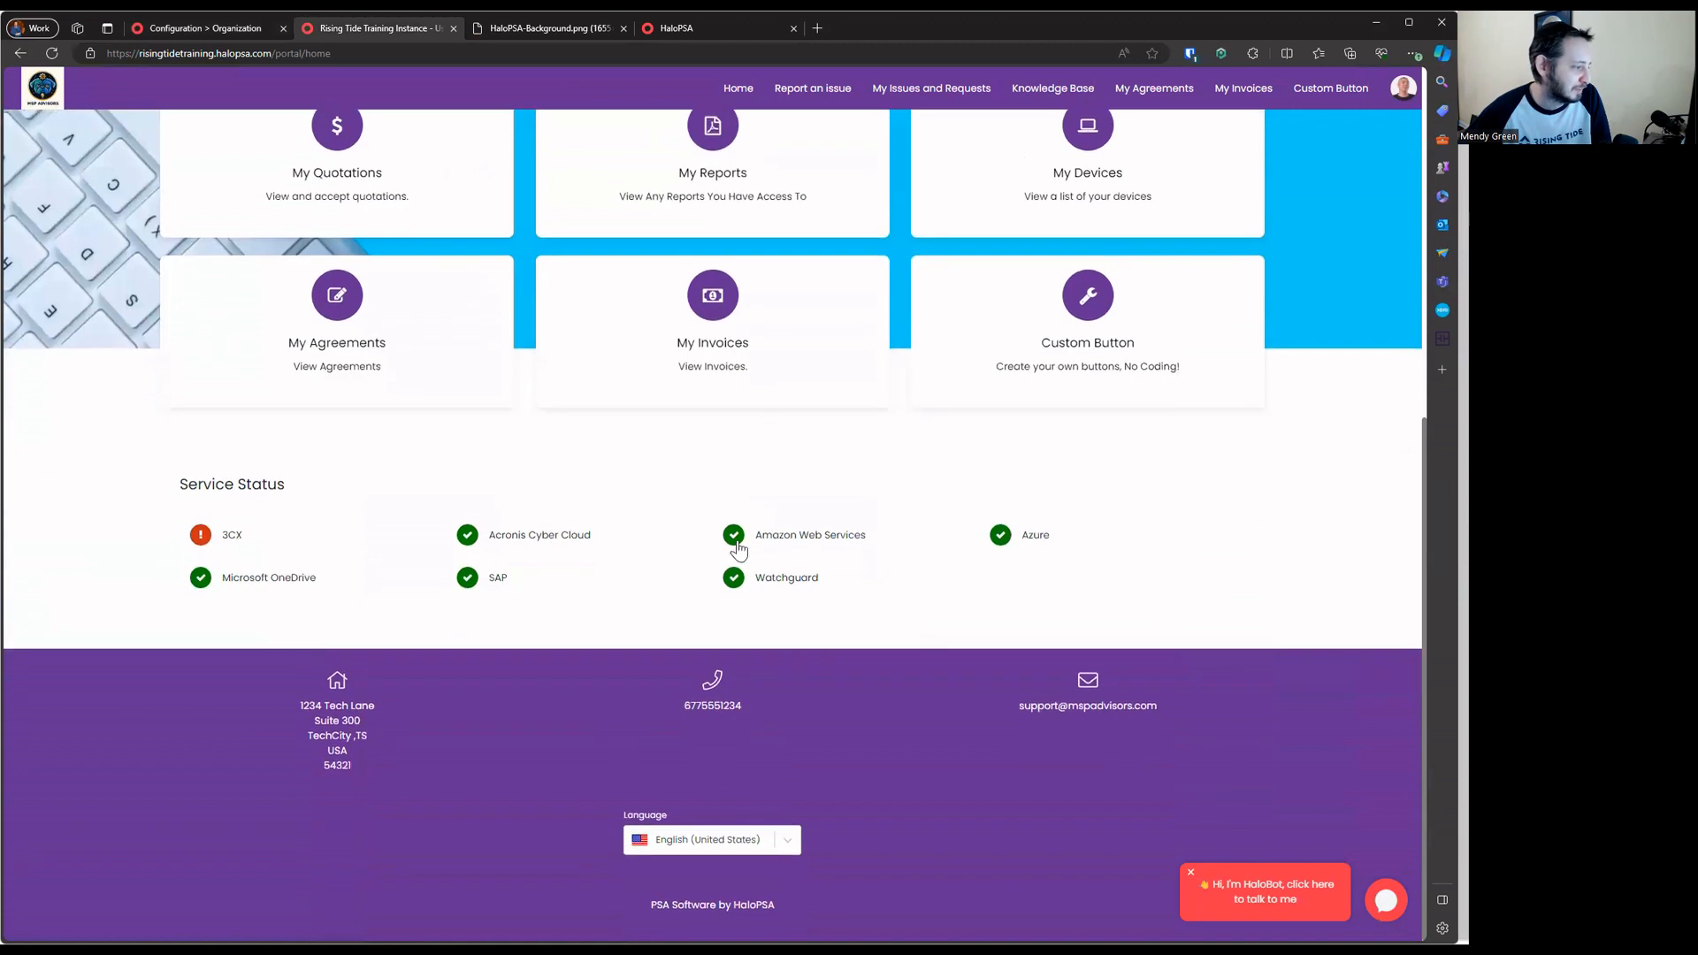
drag(470, 697, 1218, 741)
click(951, 766)
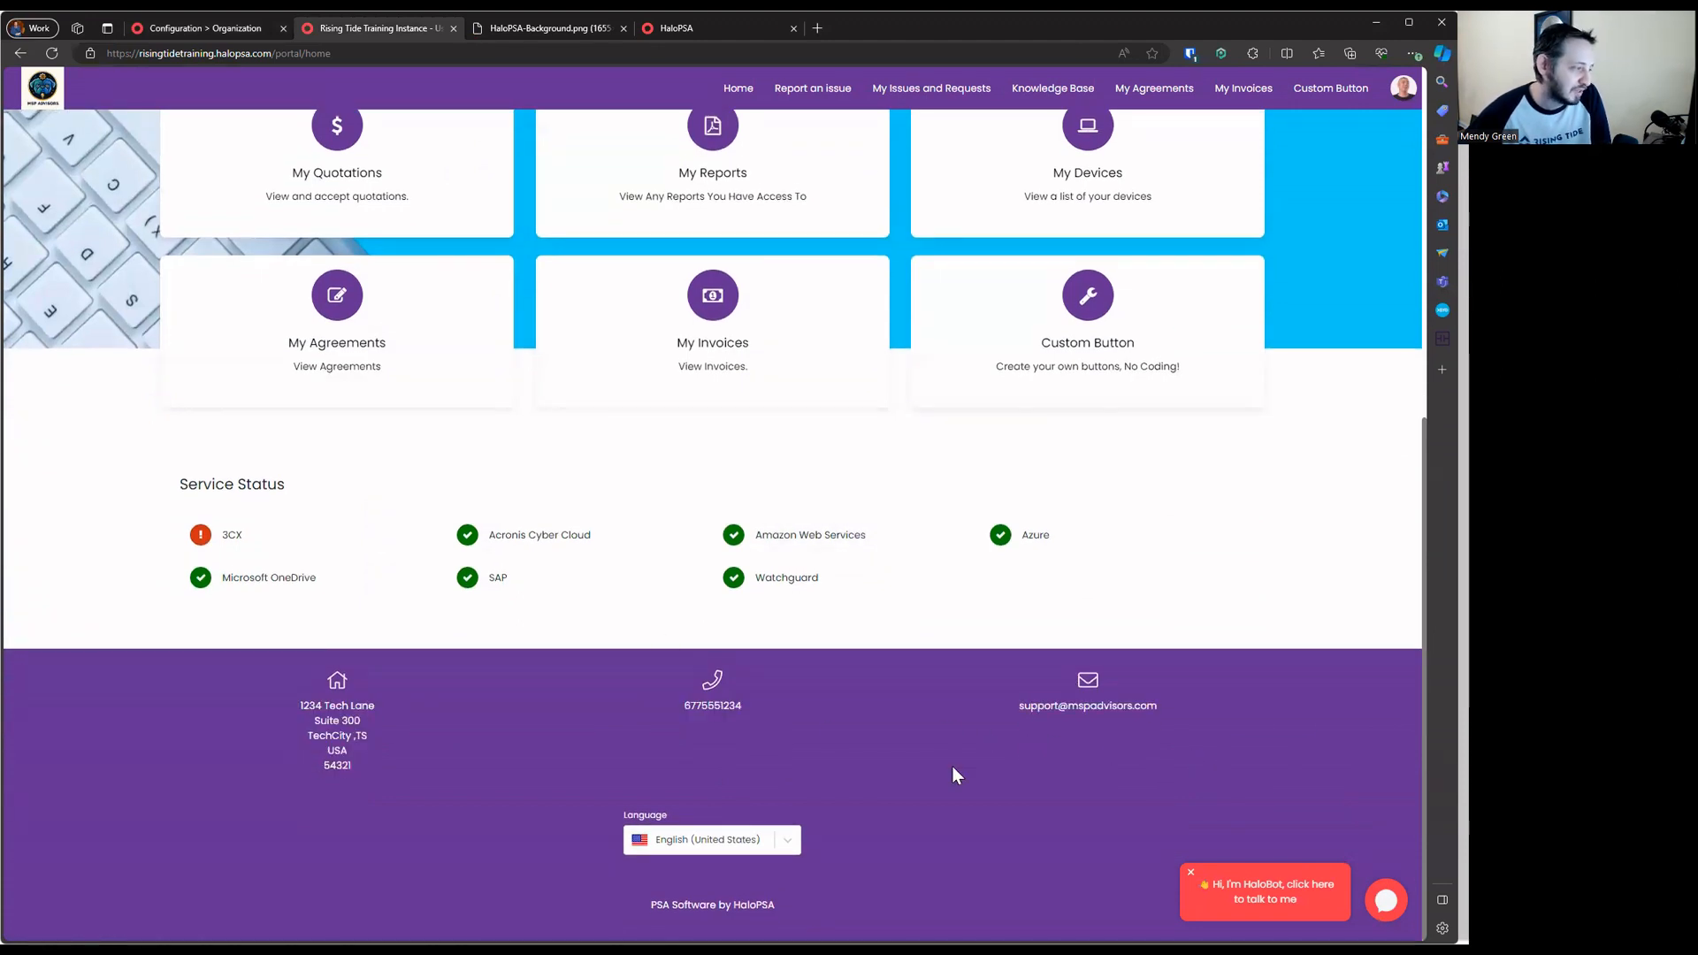
drag(272, 665, 1175, 758)
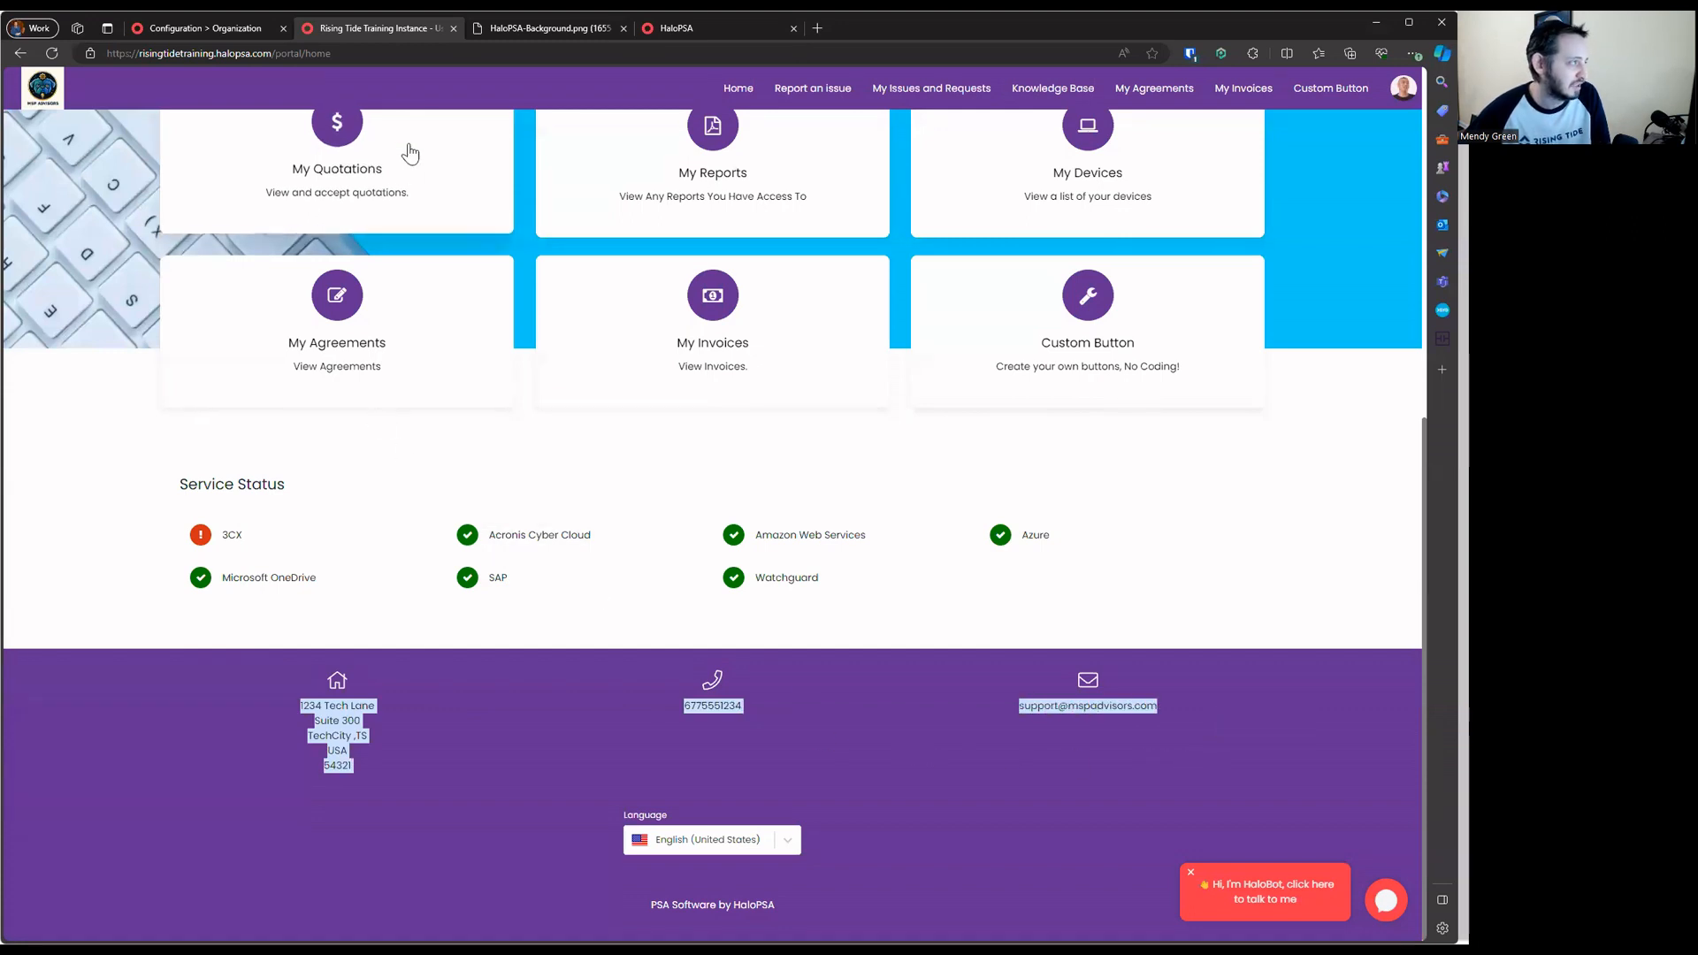
middle_click(390, 23)
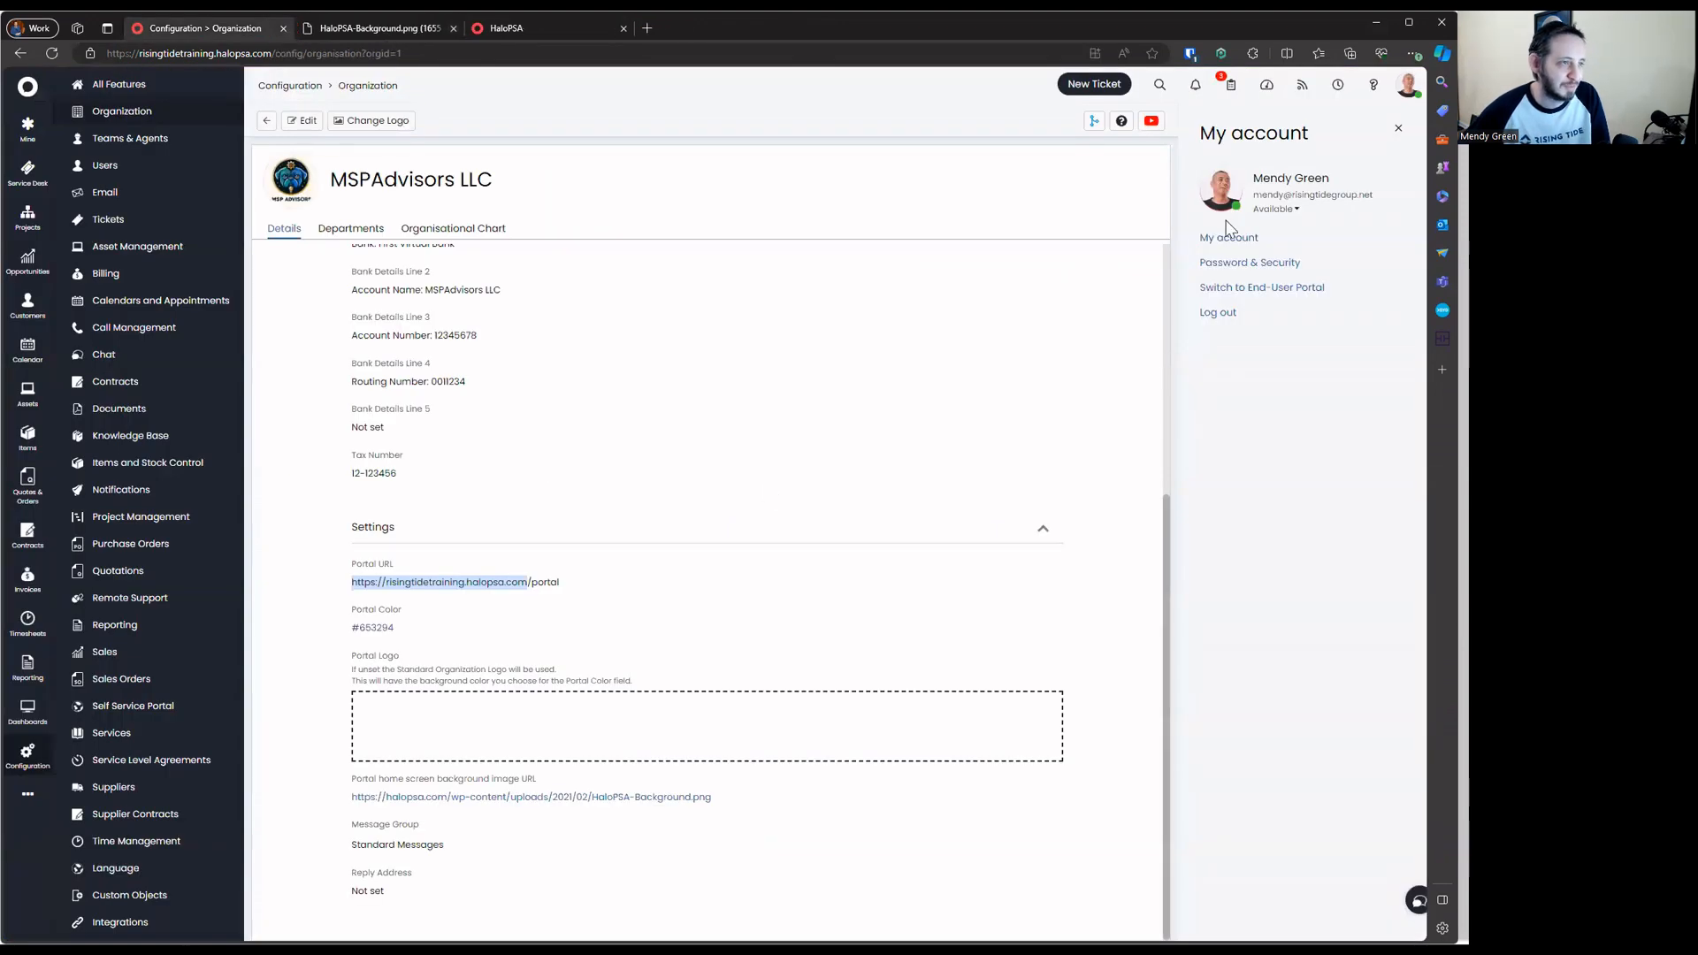
Dismiss the My account panel and list the Projects, Sales and Support departments
click(1399, 129)
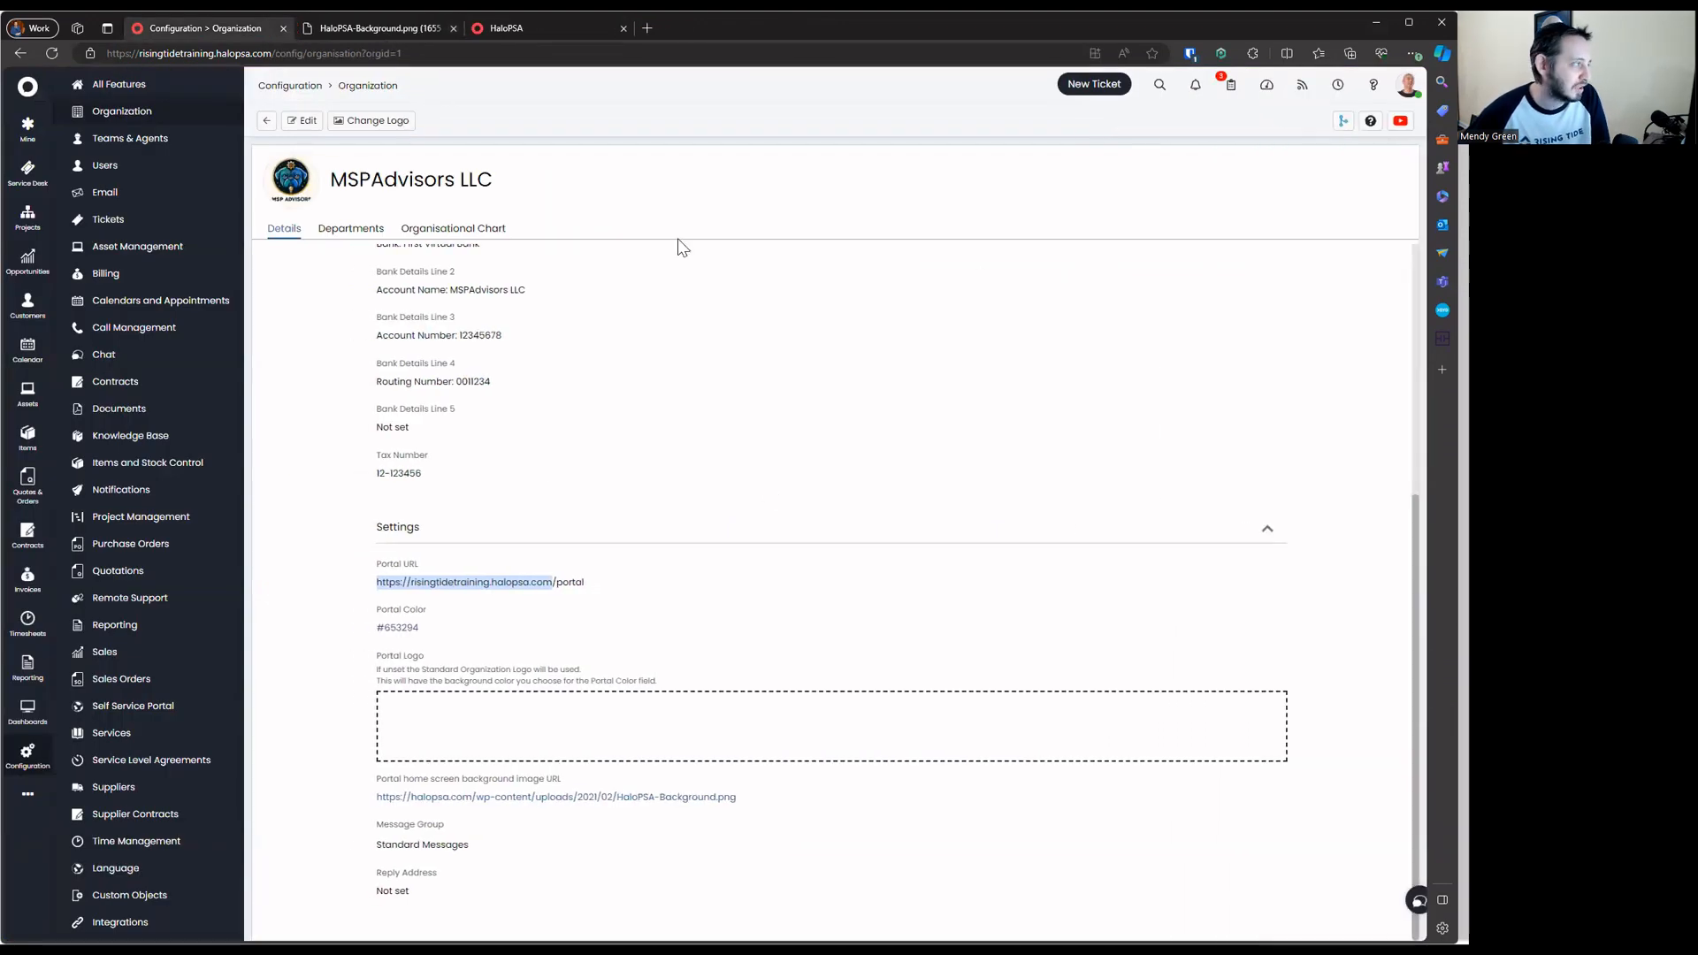
click(376, 232)
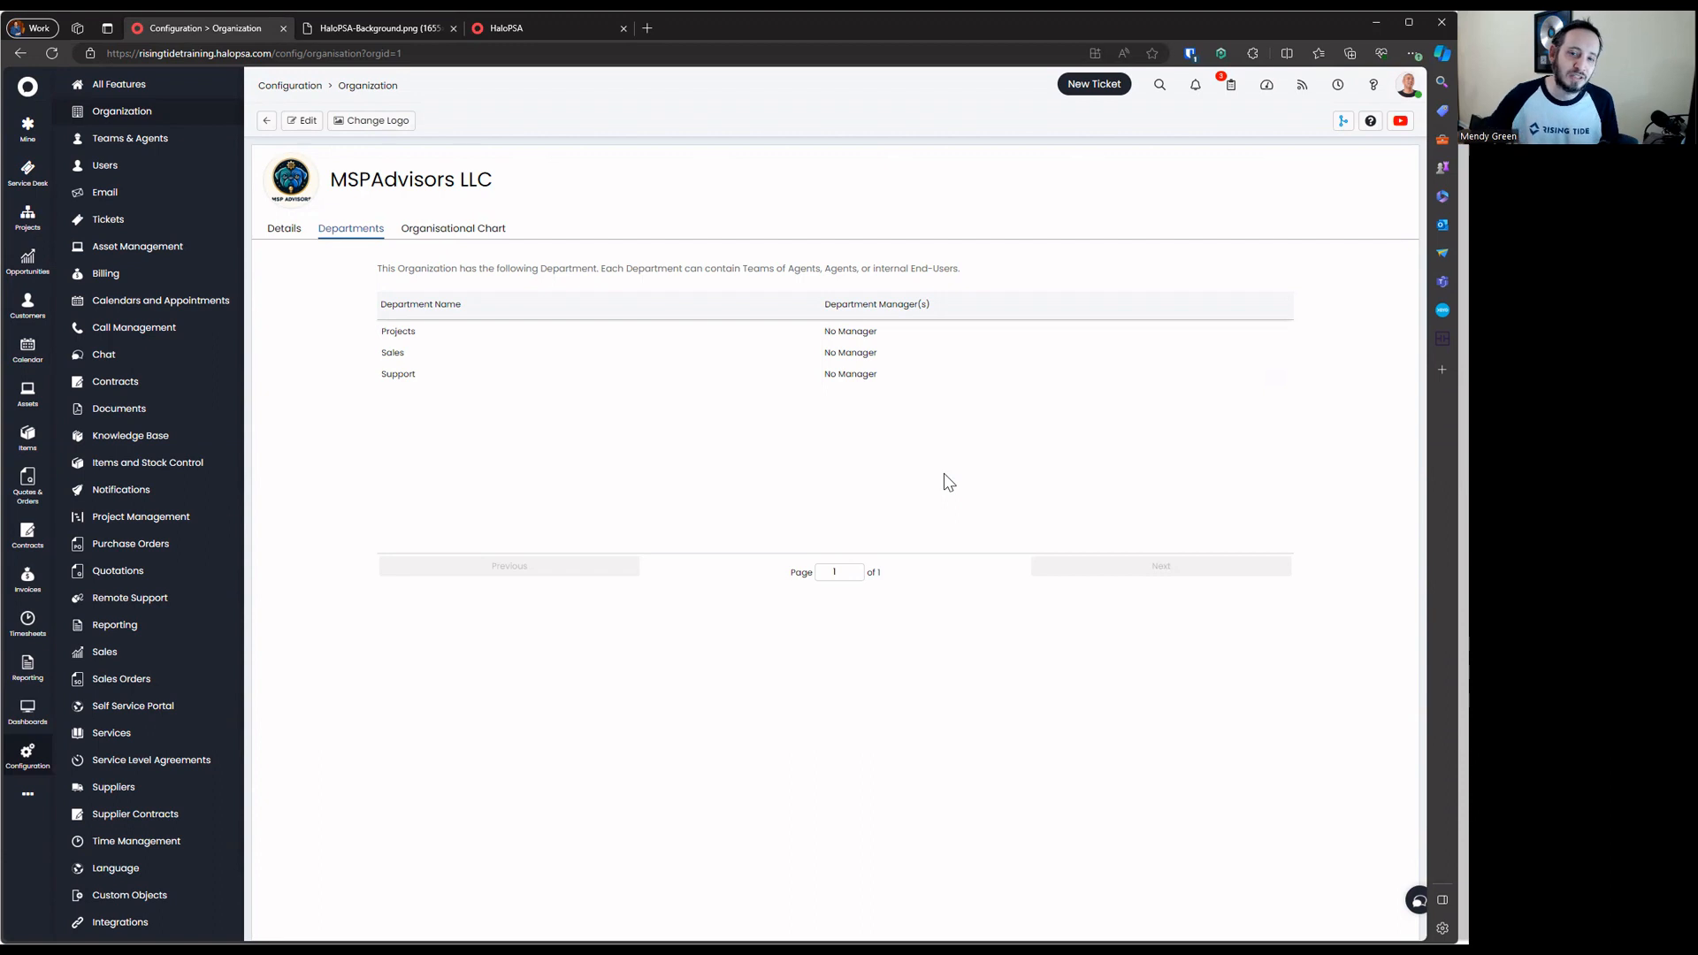
Open the Customers list in a new tab and open the MSPAdvisors LLC client record
drag(531, 194, 356, 202)
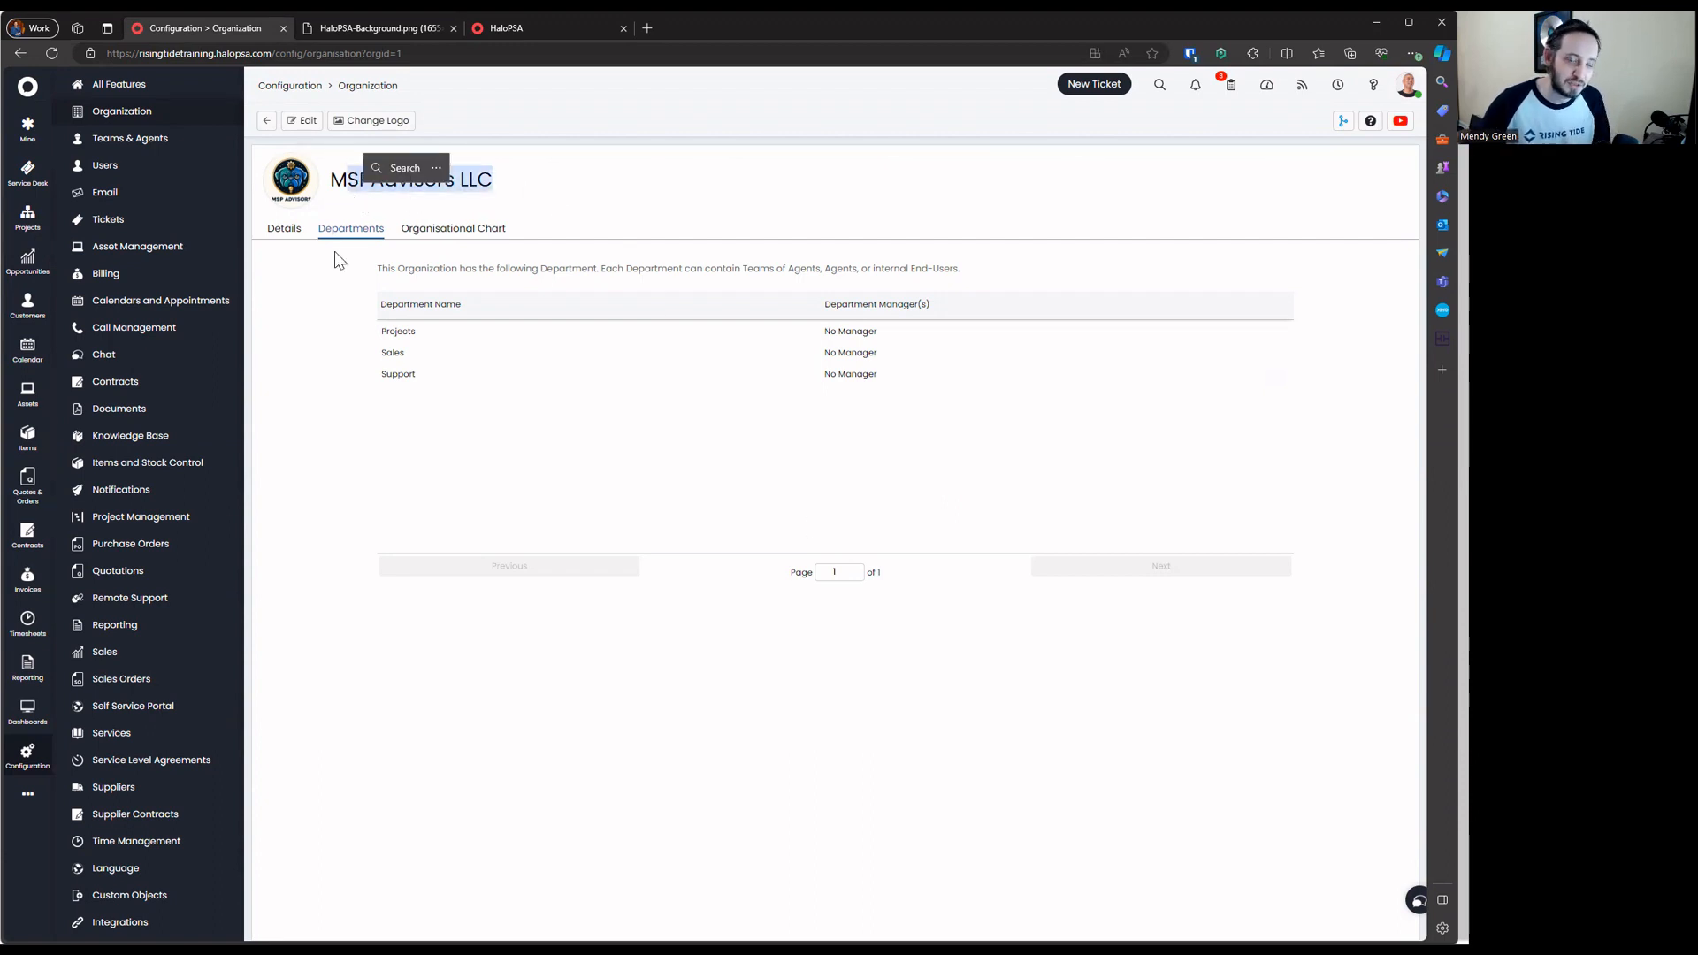
mouse_move(44, 305)
click(69, 332)
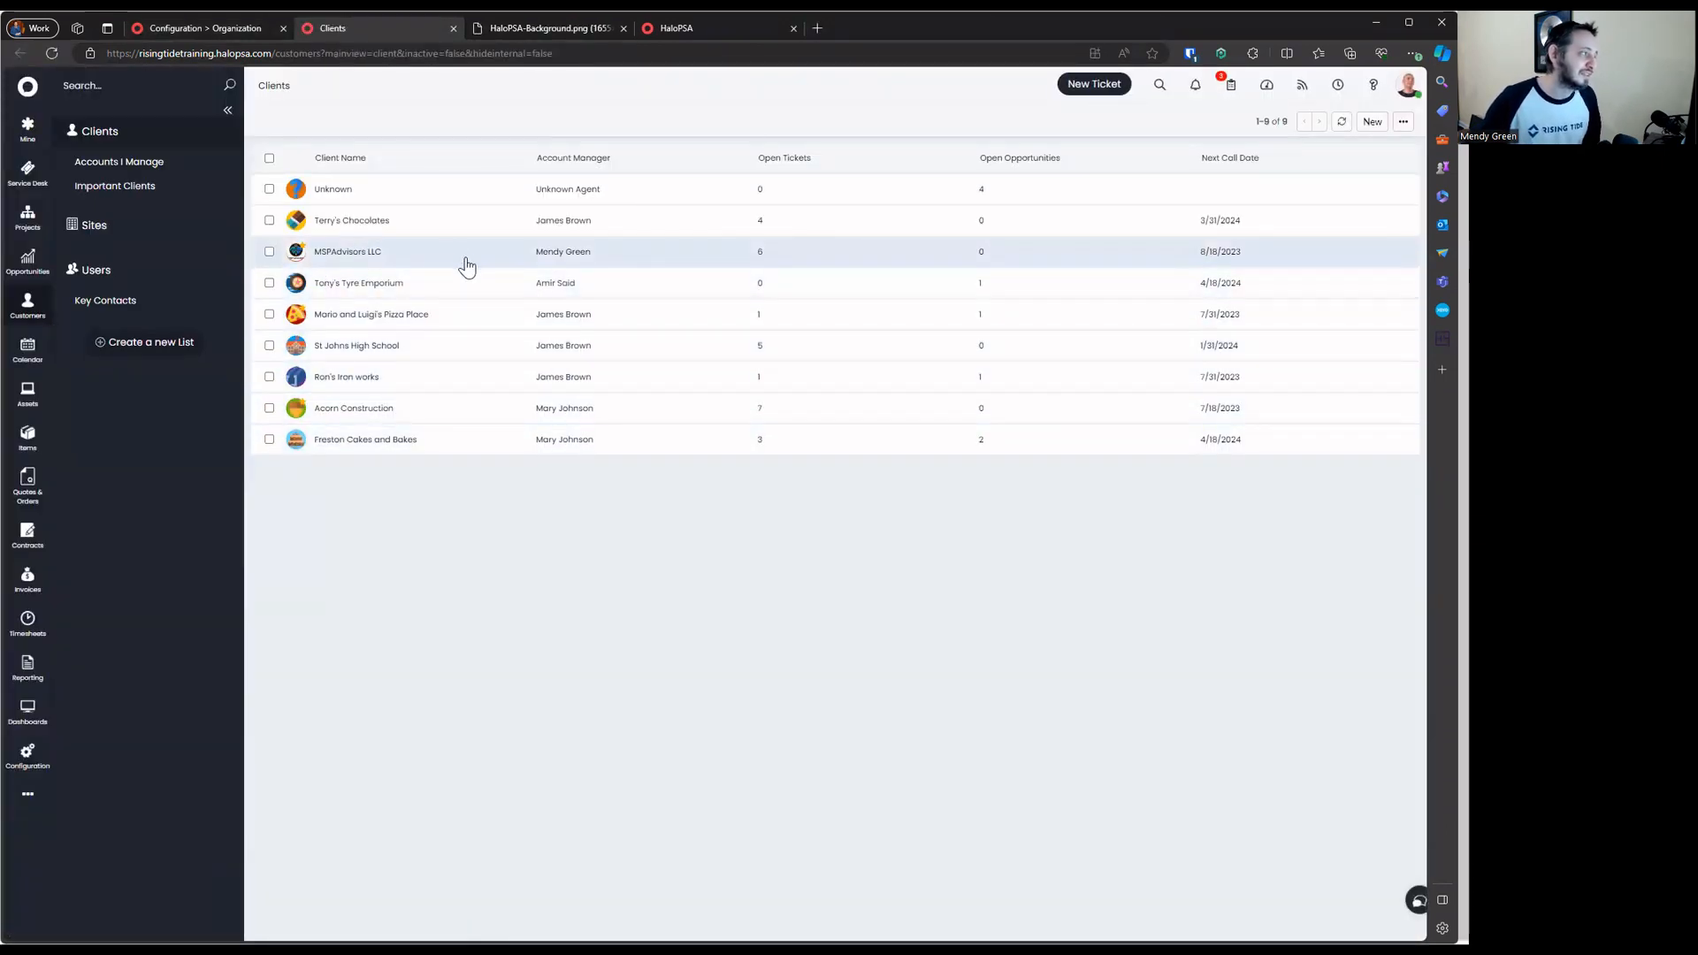
click(246, 29)
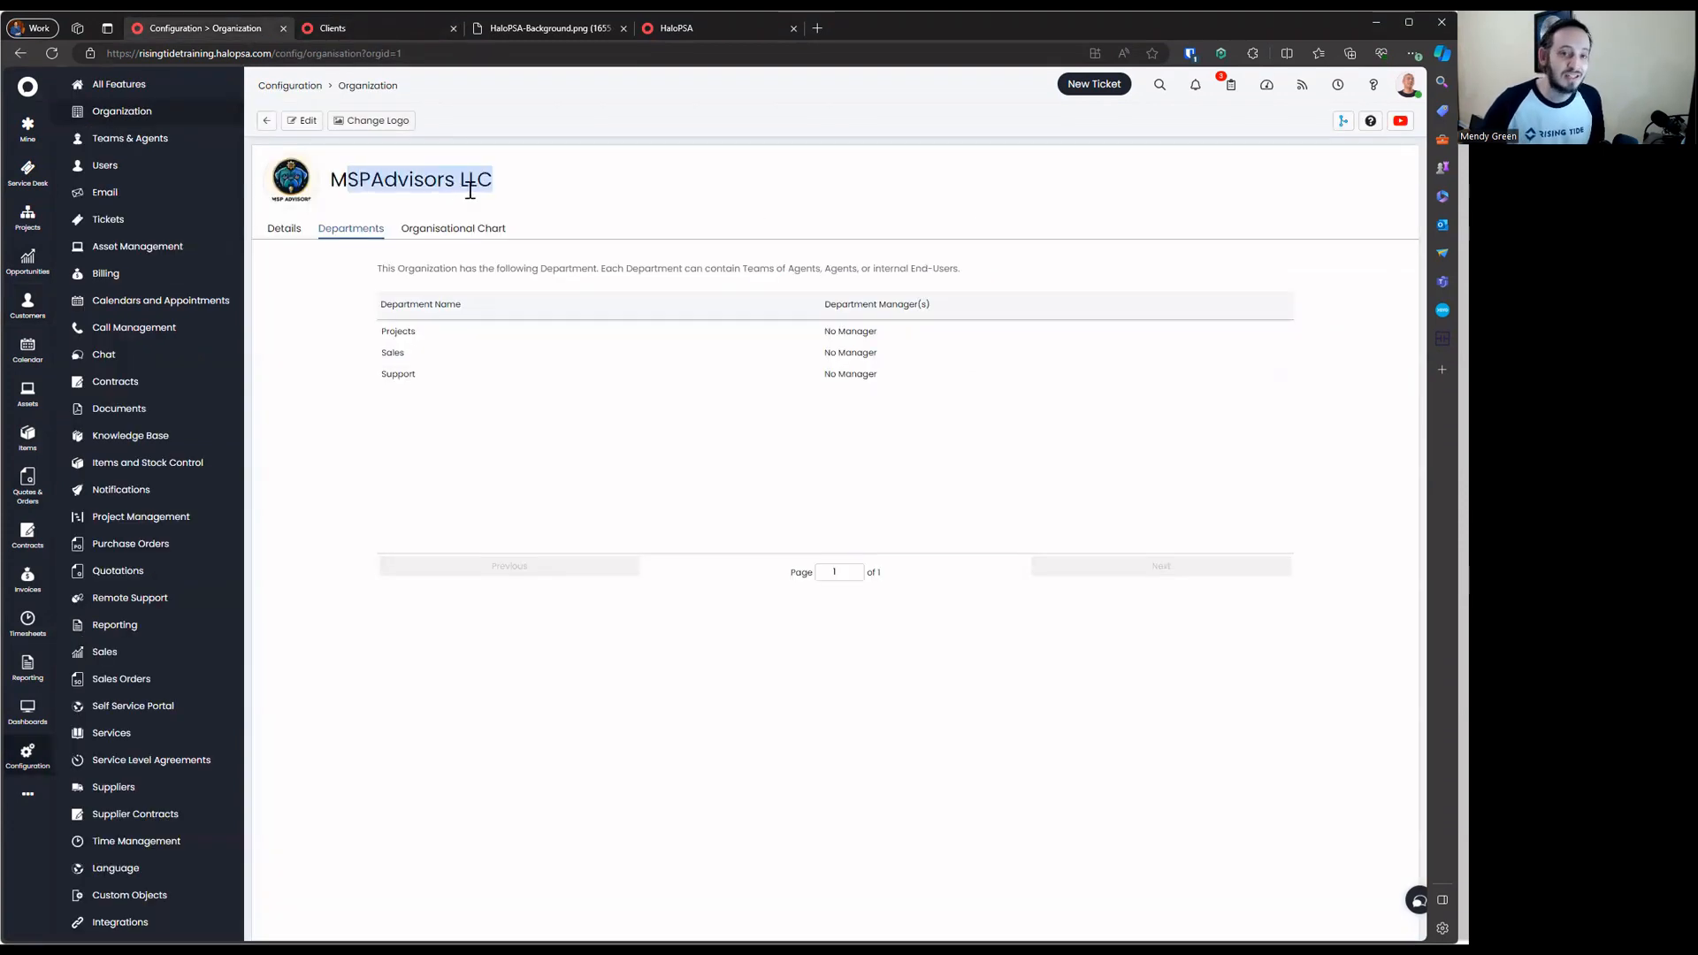
click(370, 35)
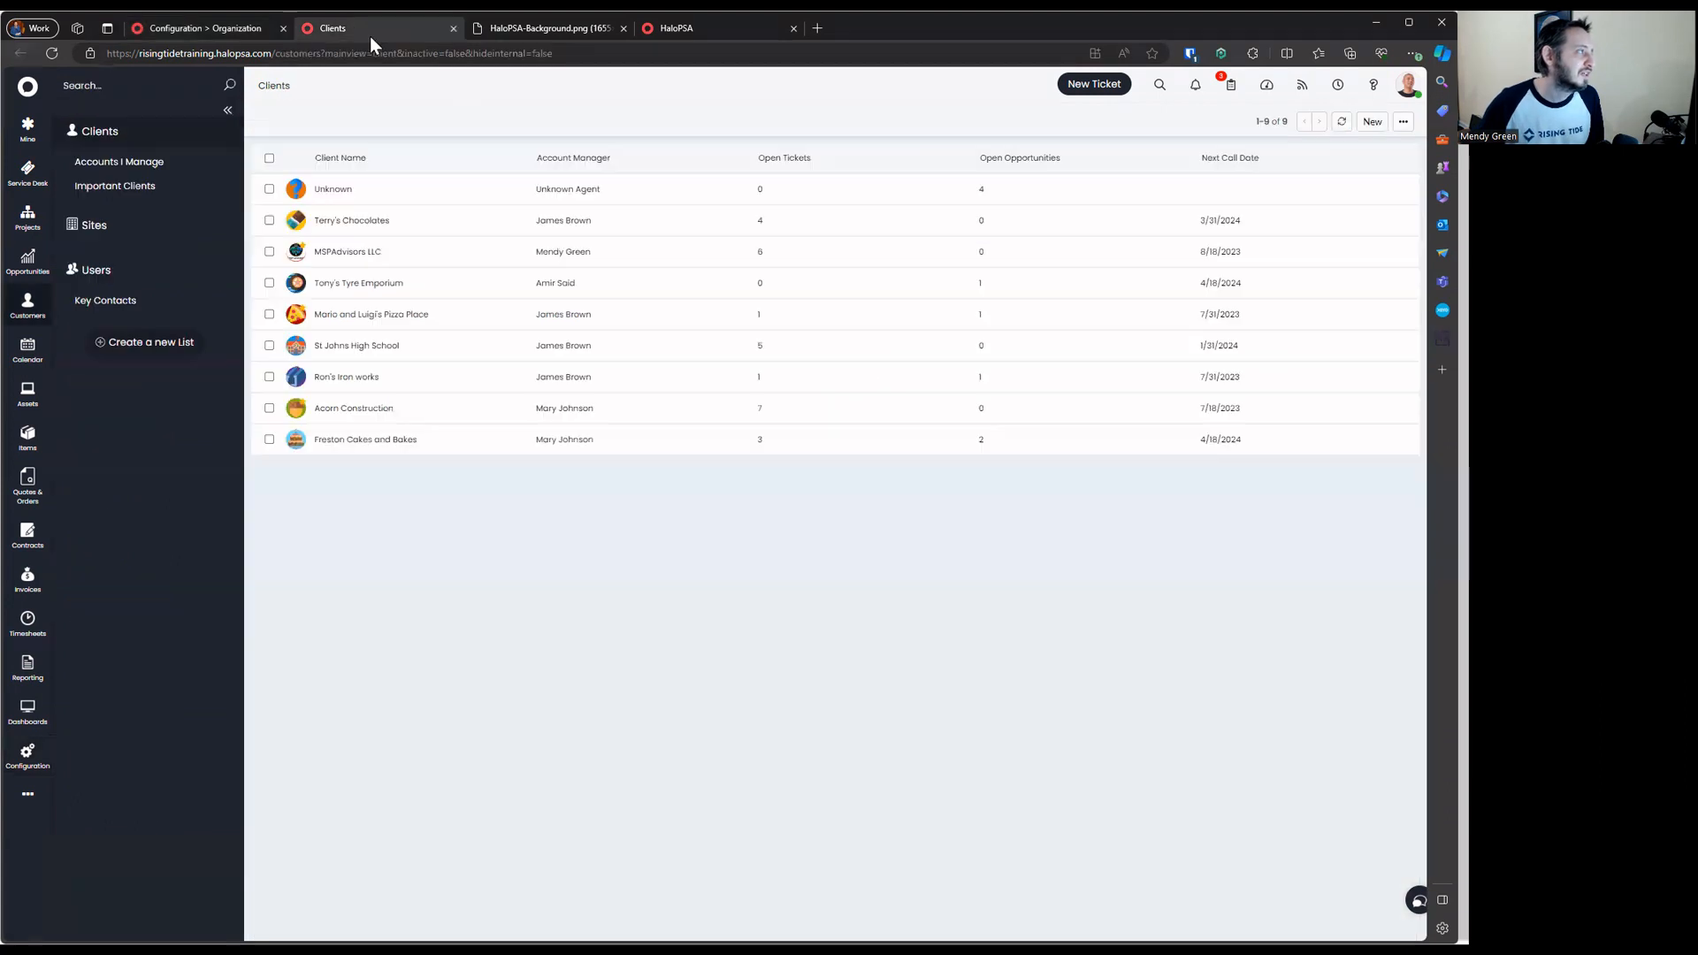
click(246, 29)
click(359, 35)
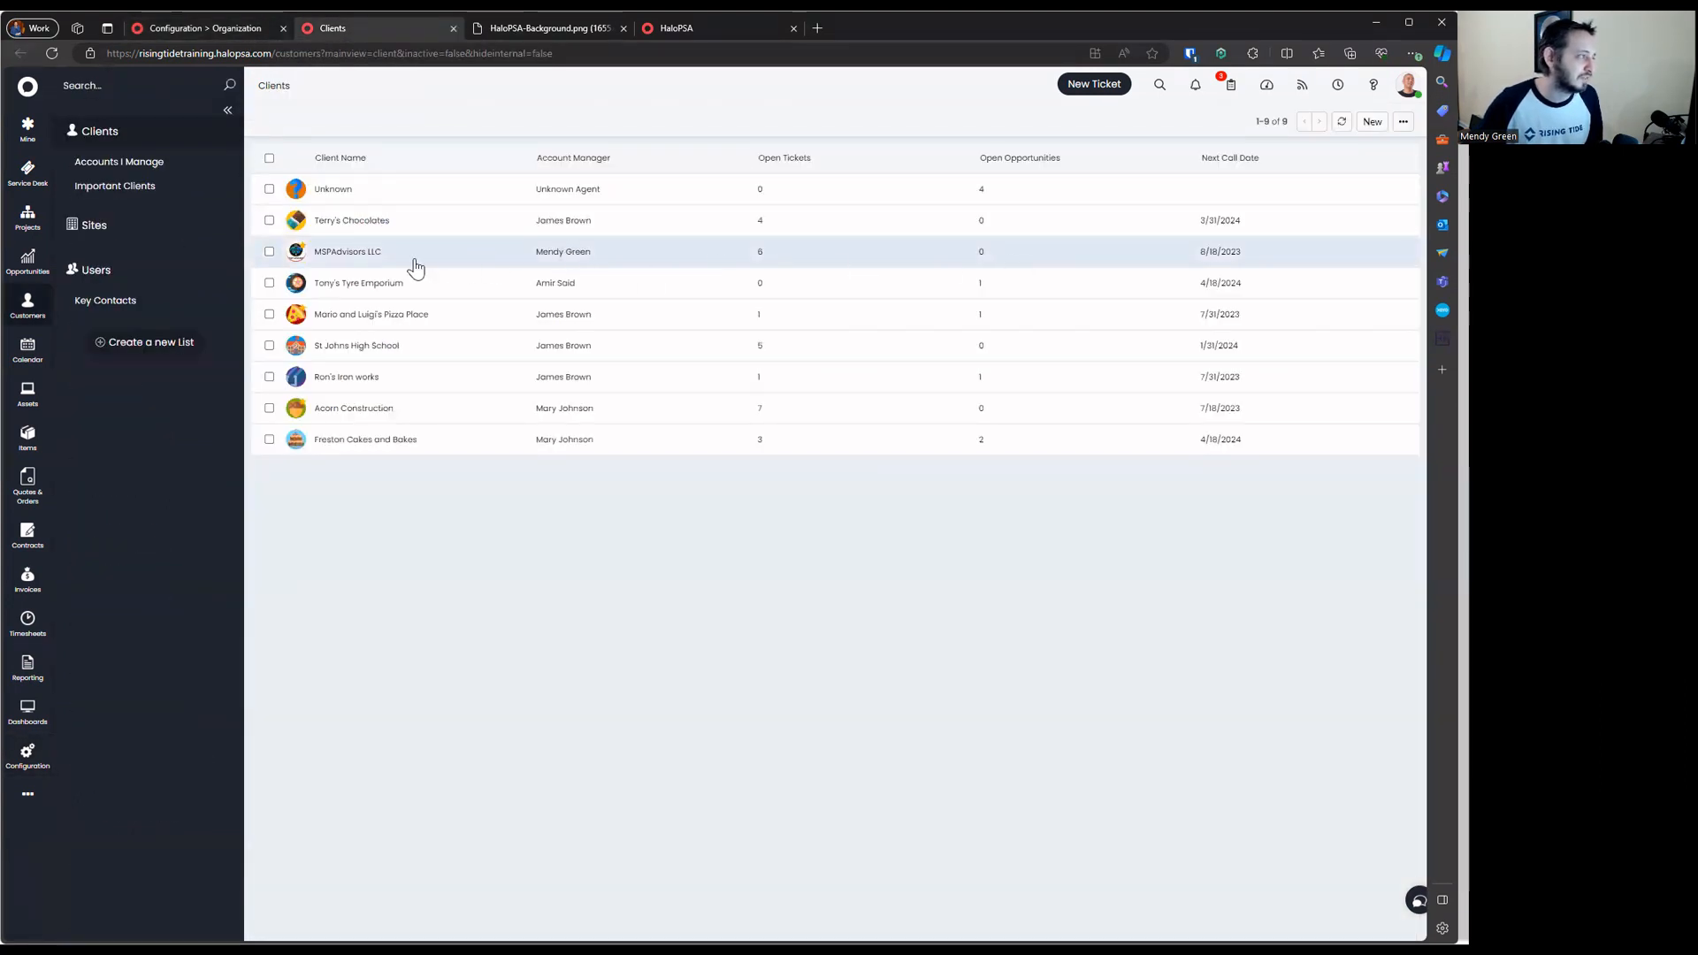
click(379, 263)
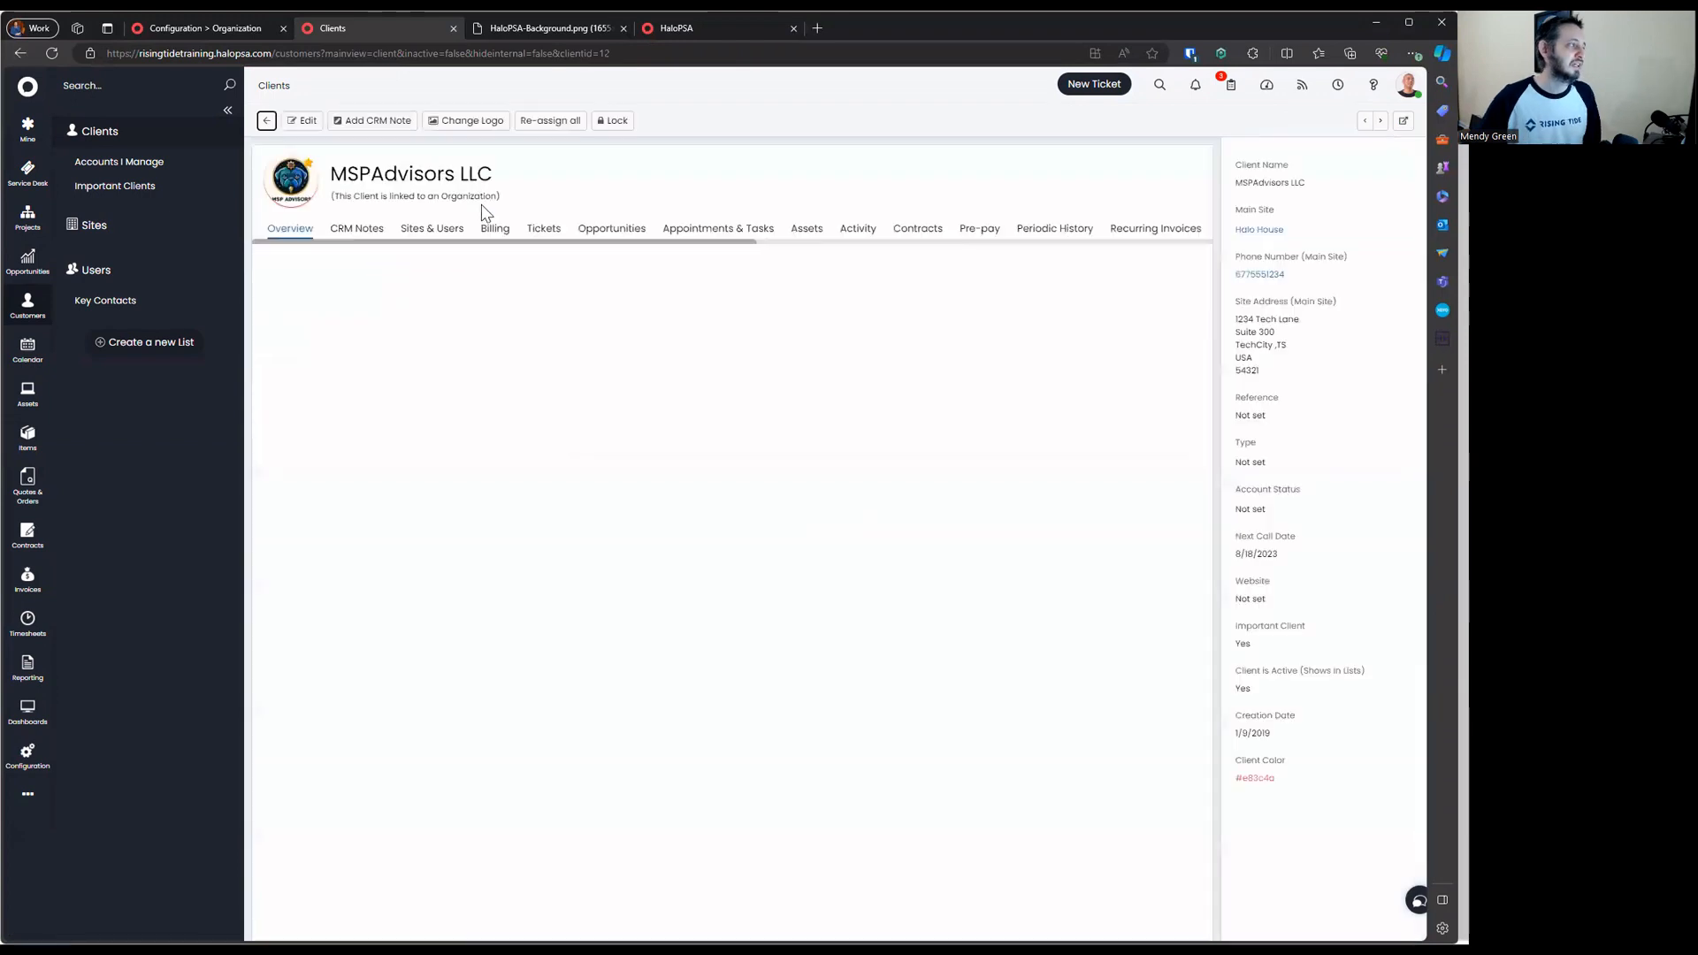
List the MSPAdvisors LLC client's users and open the user who is also an agent
drag(330, 196, 531, 195)
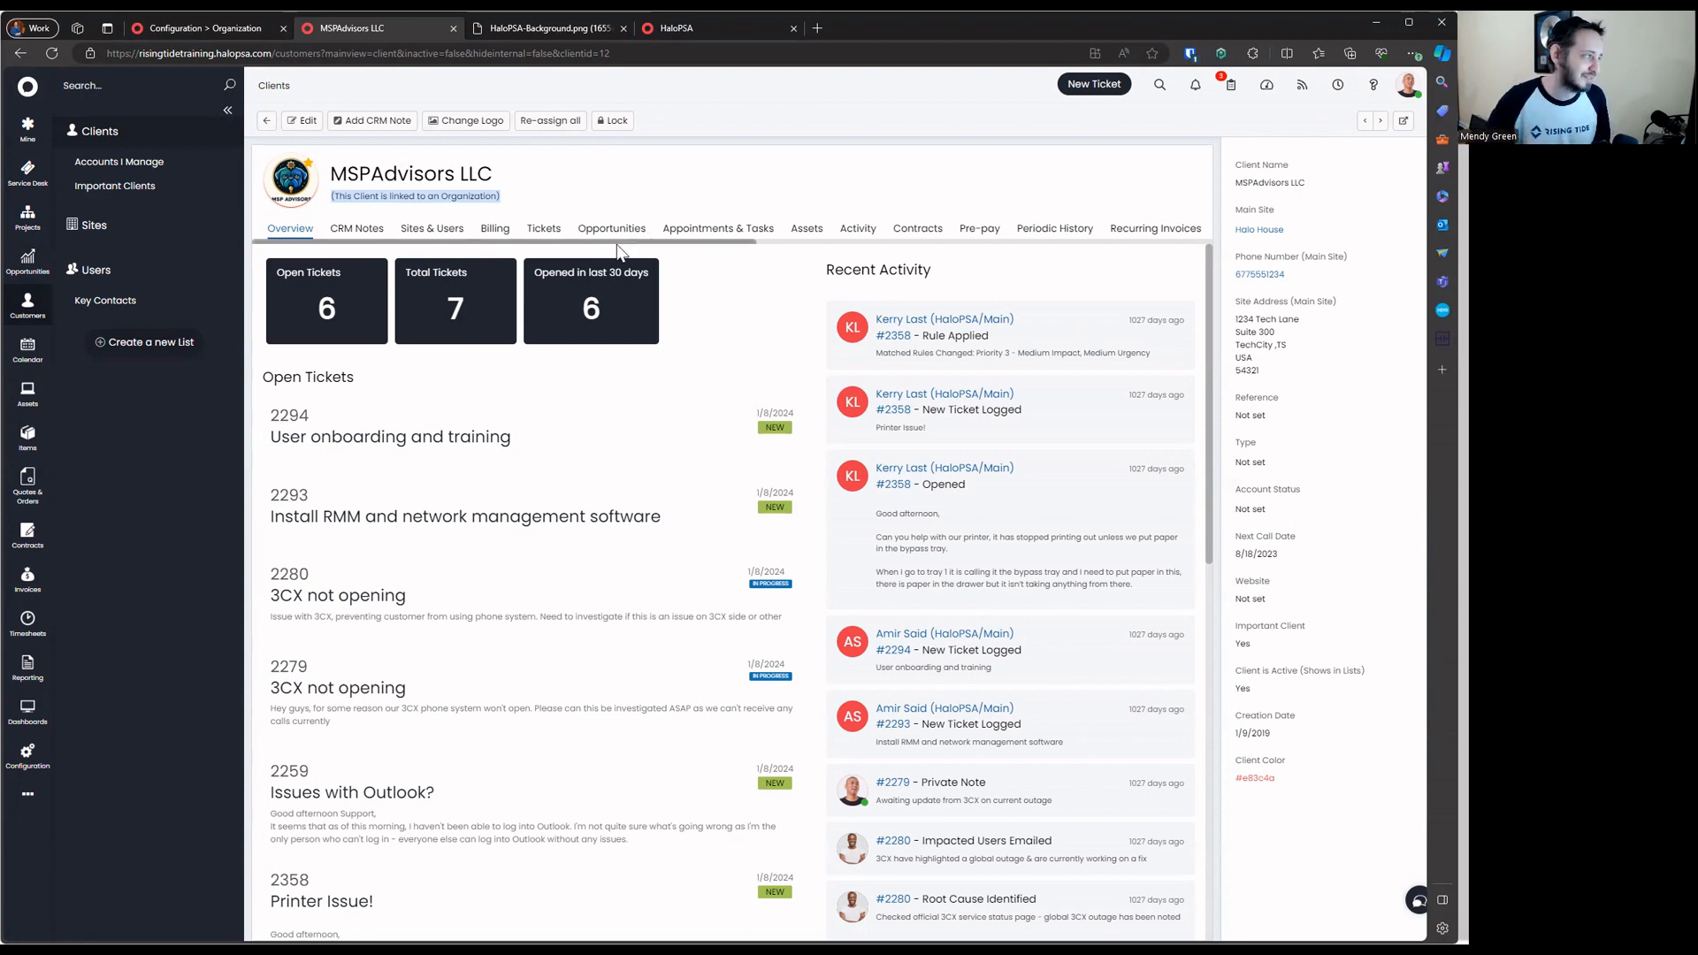
click(431, 228)
click(293, 268)
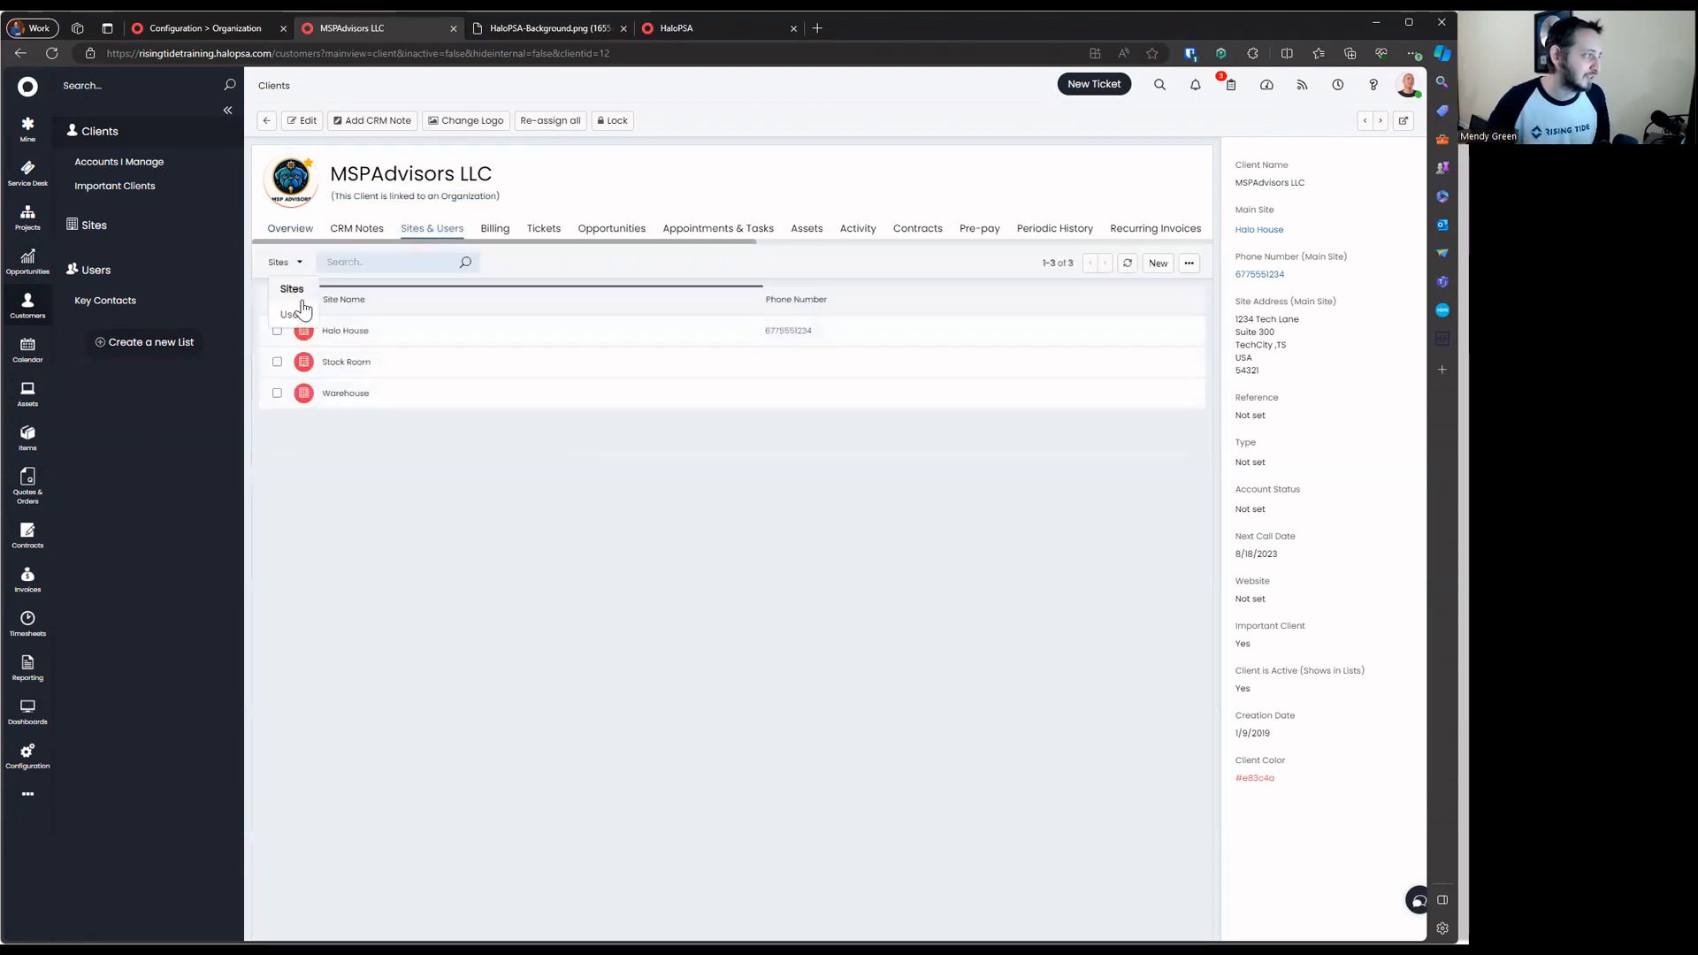
click(304, 302)
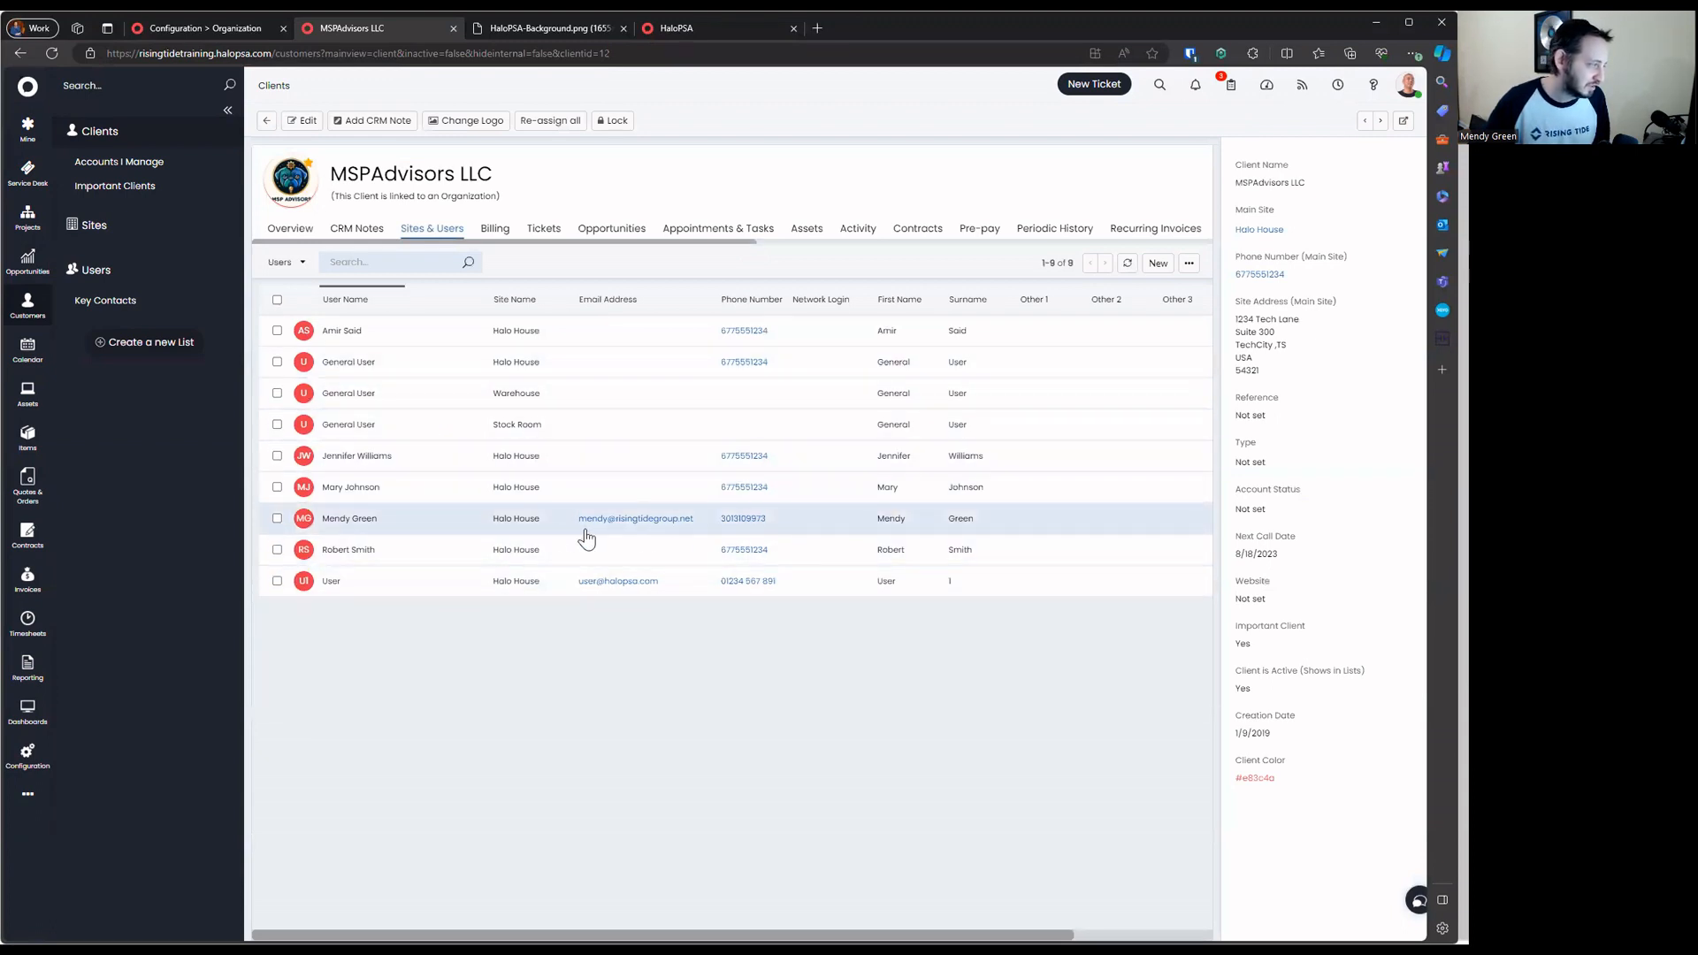
click(398, 519)
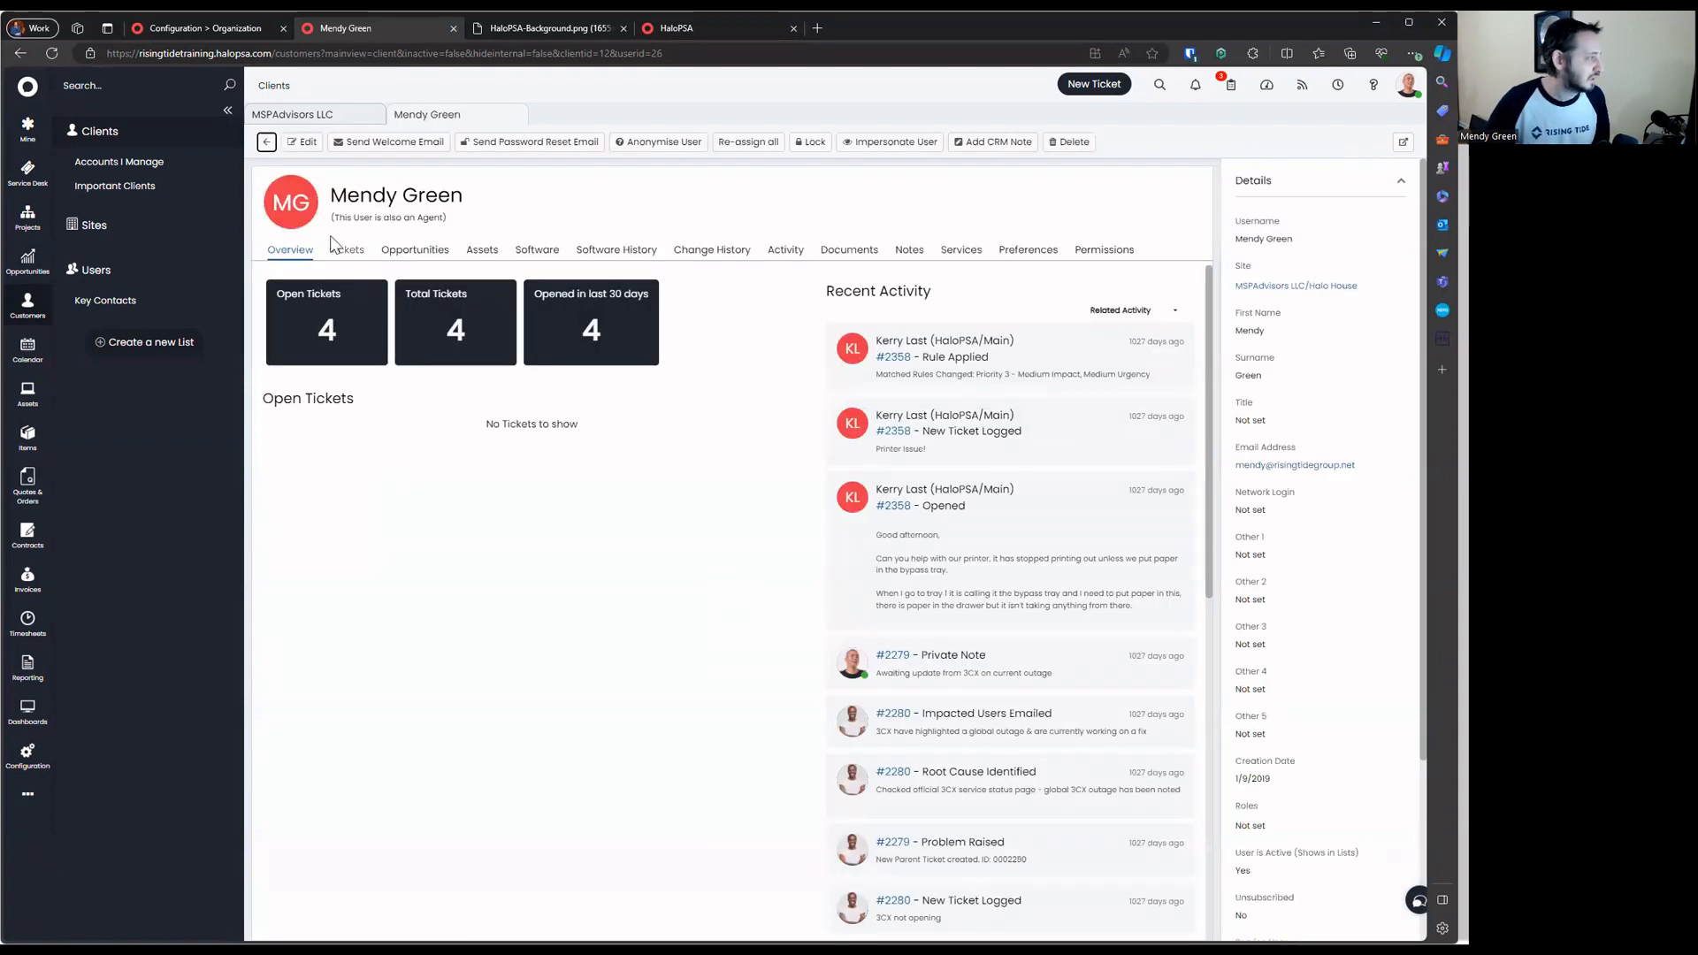
Note the user's agent flag, then show the full list of all 25 users
drag(333, 218, 586, 220)
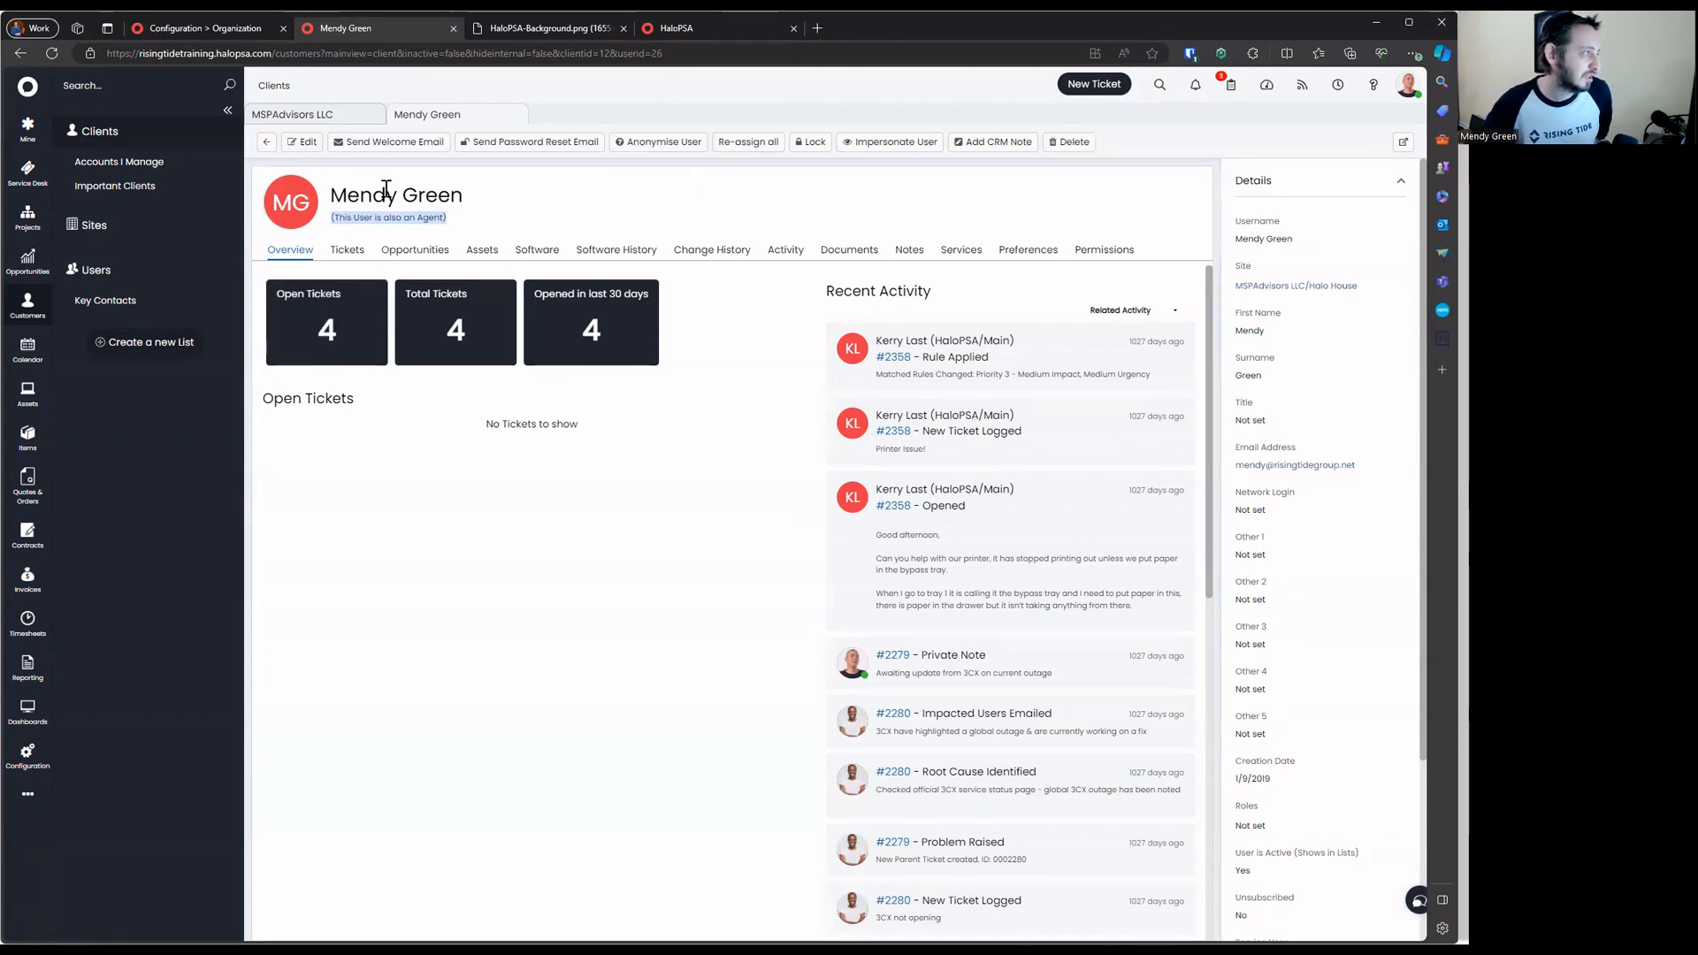
click(327, 122)
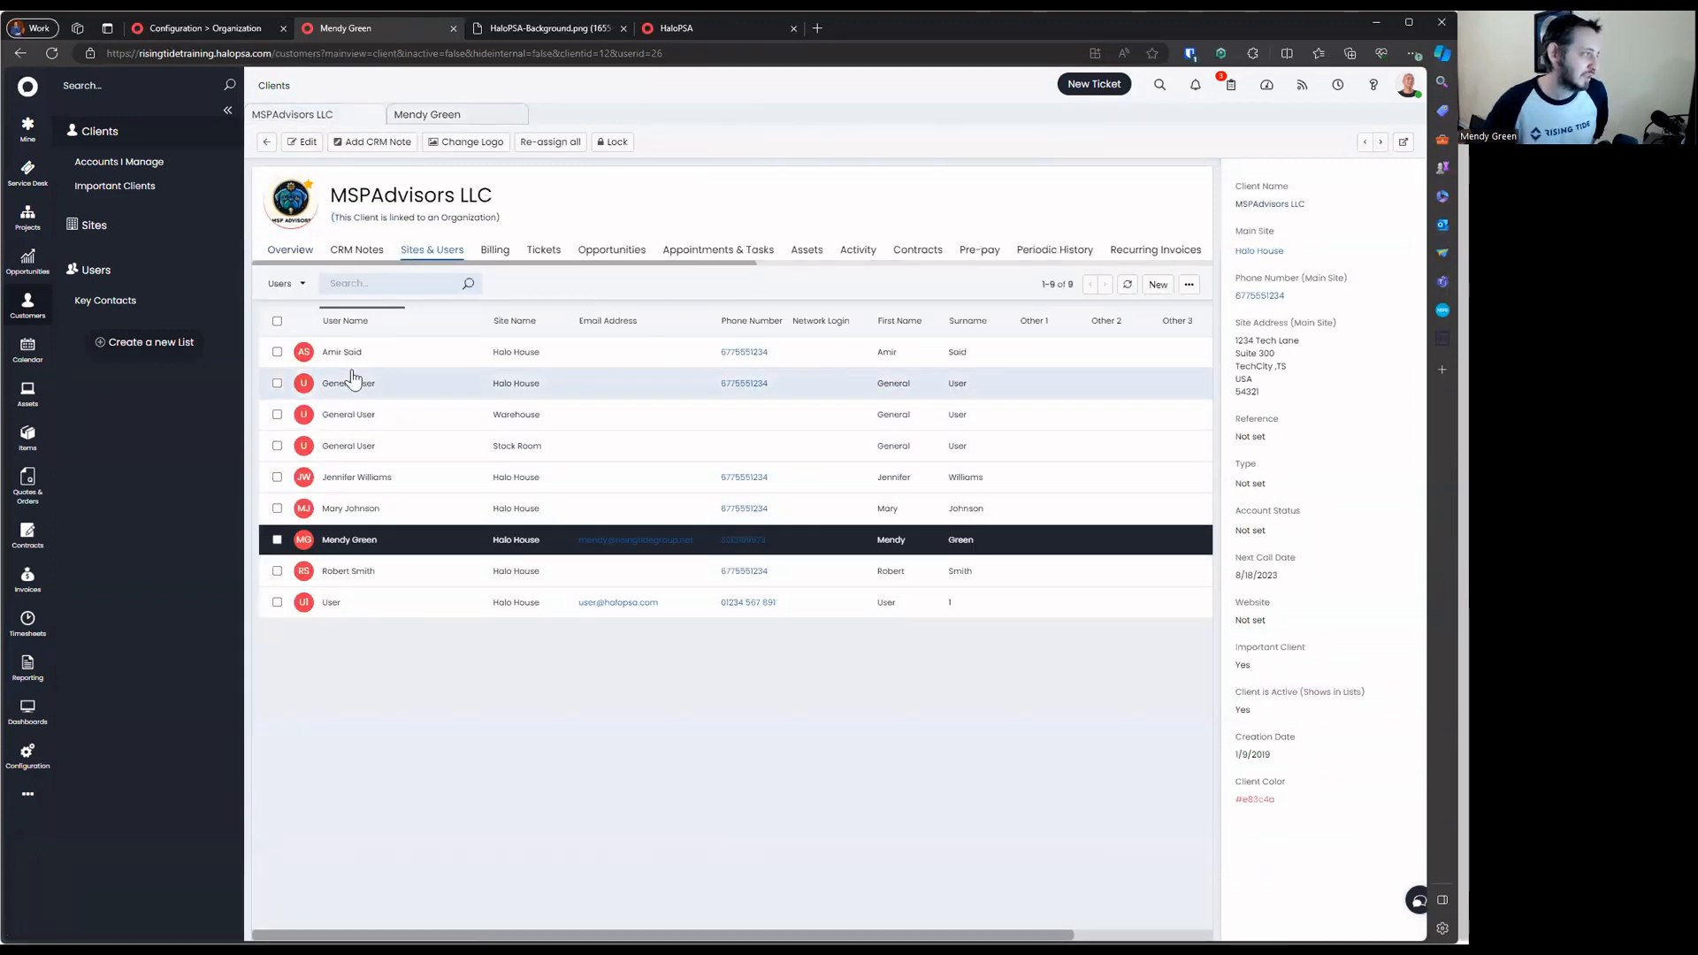
click(266, 141)
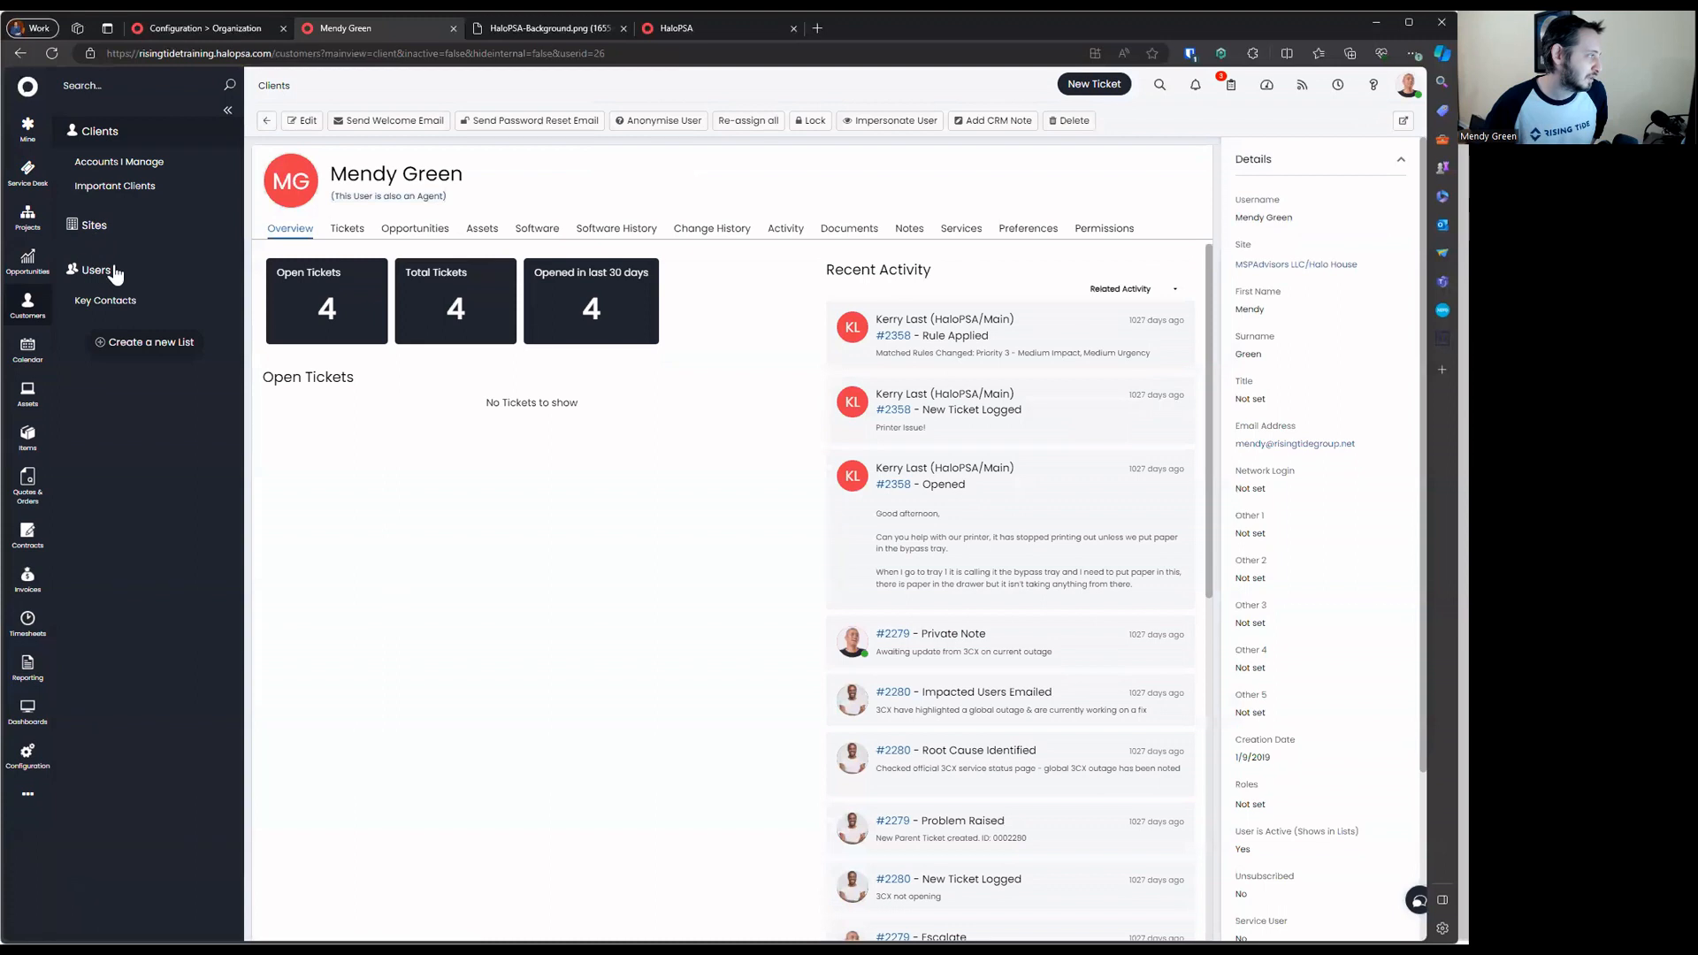
click(112, 271)
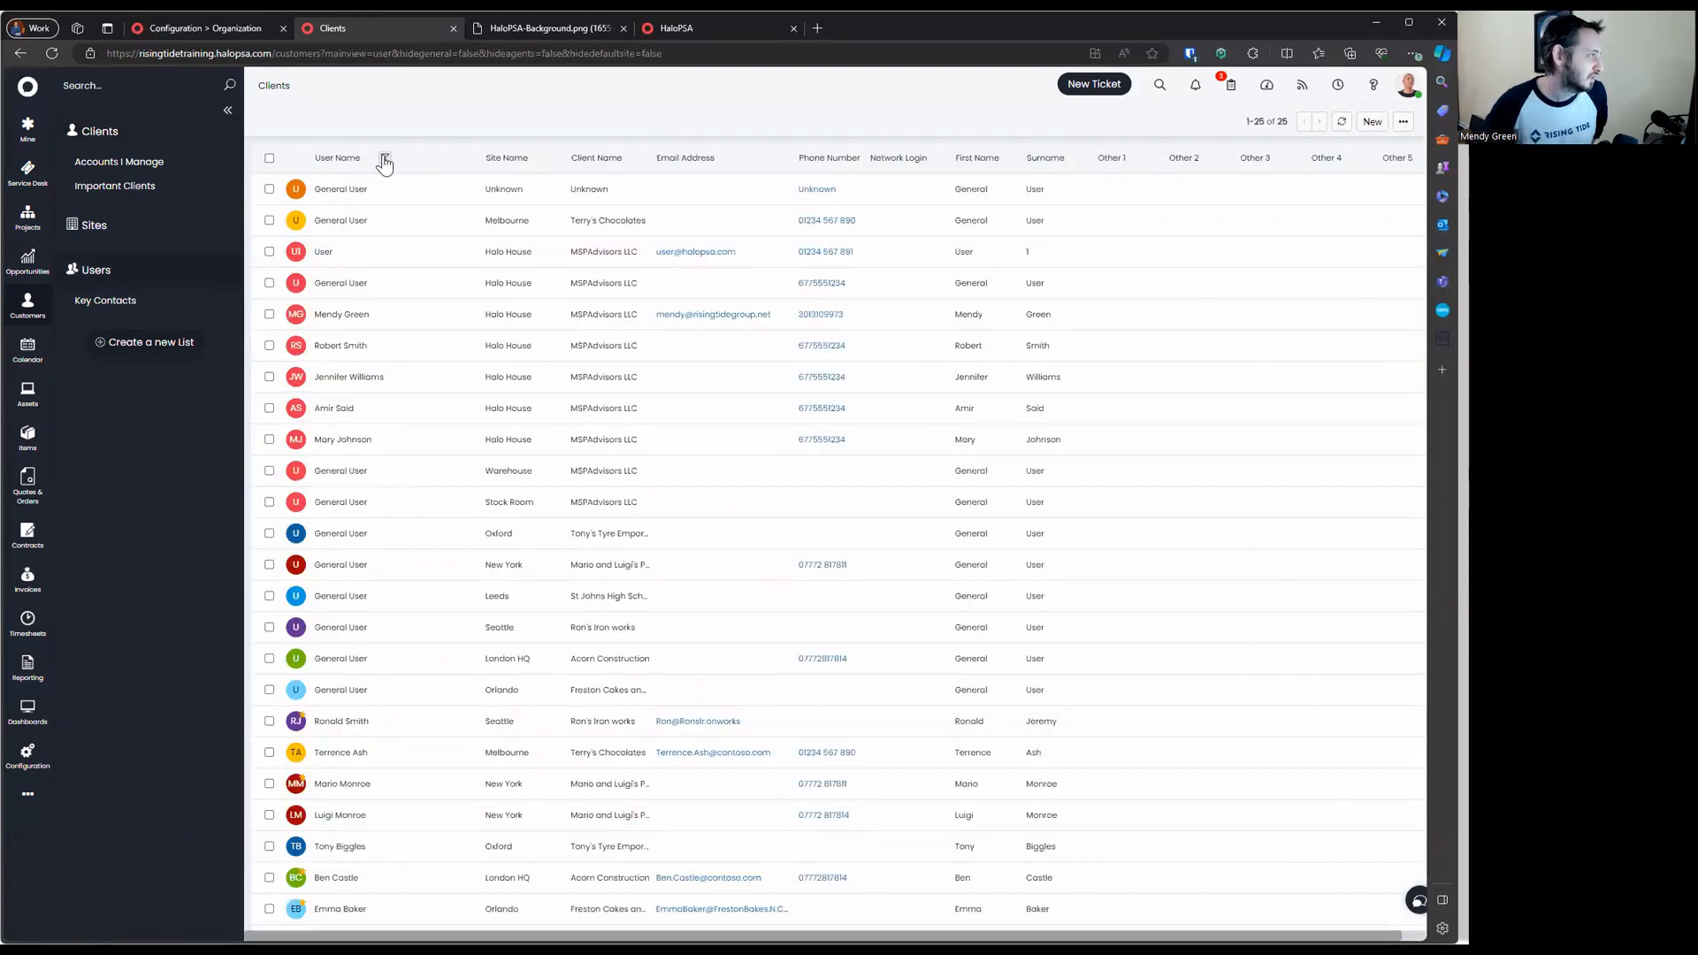
Filter the User Name column by 'General User' to show 11 entries, then open Configuration
click(380, 159)
text(General User)
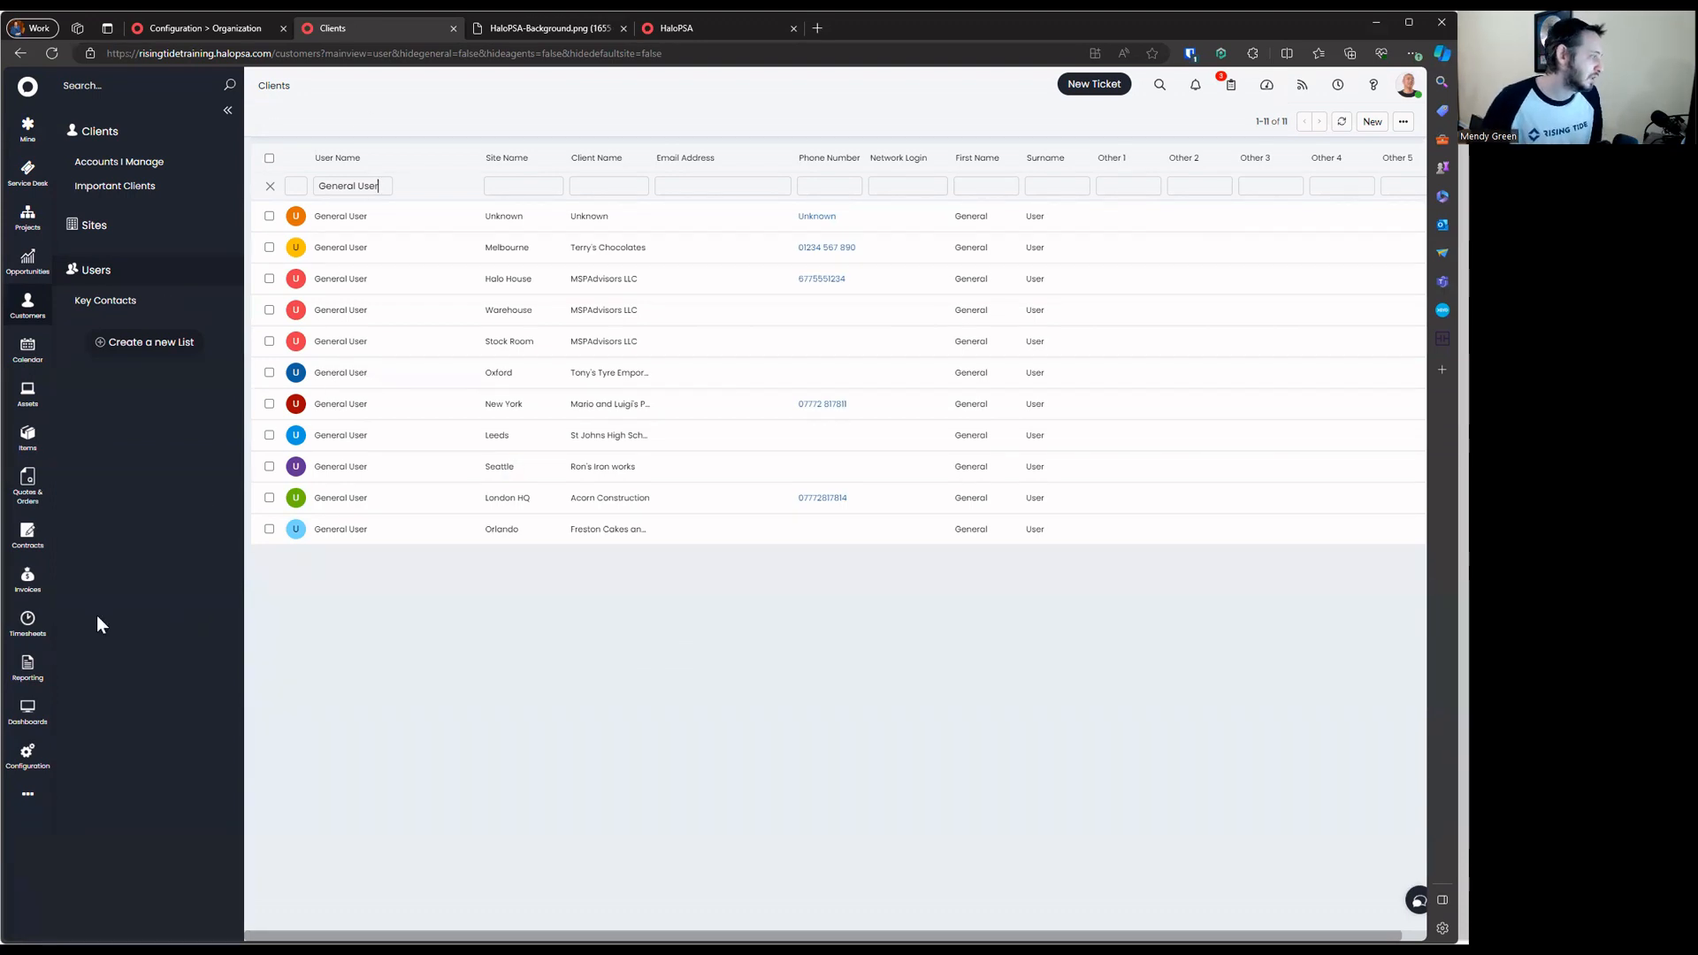
click(40, 750)
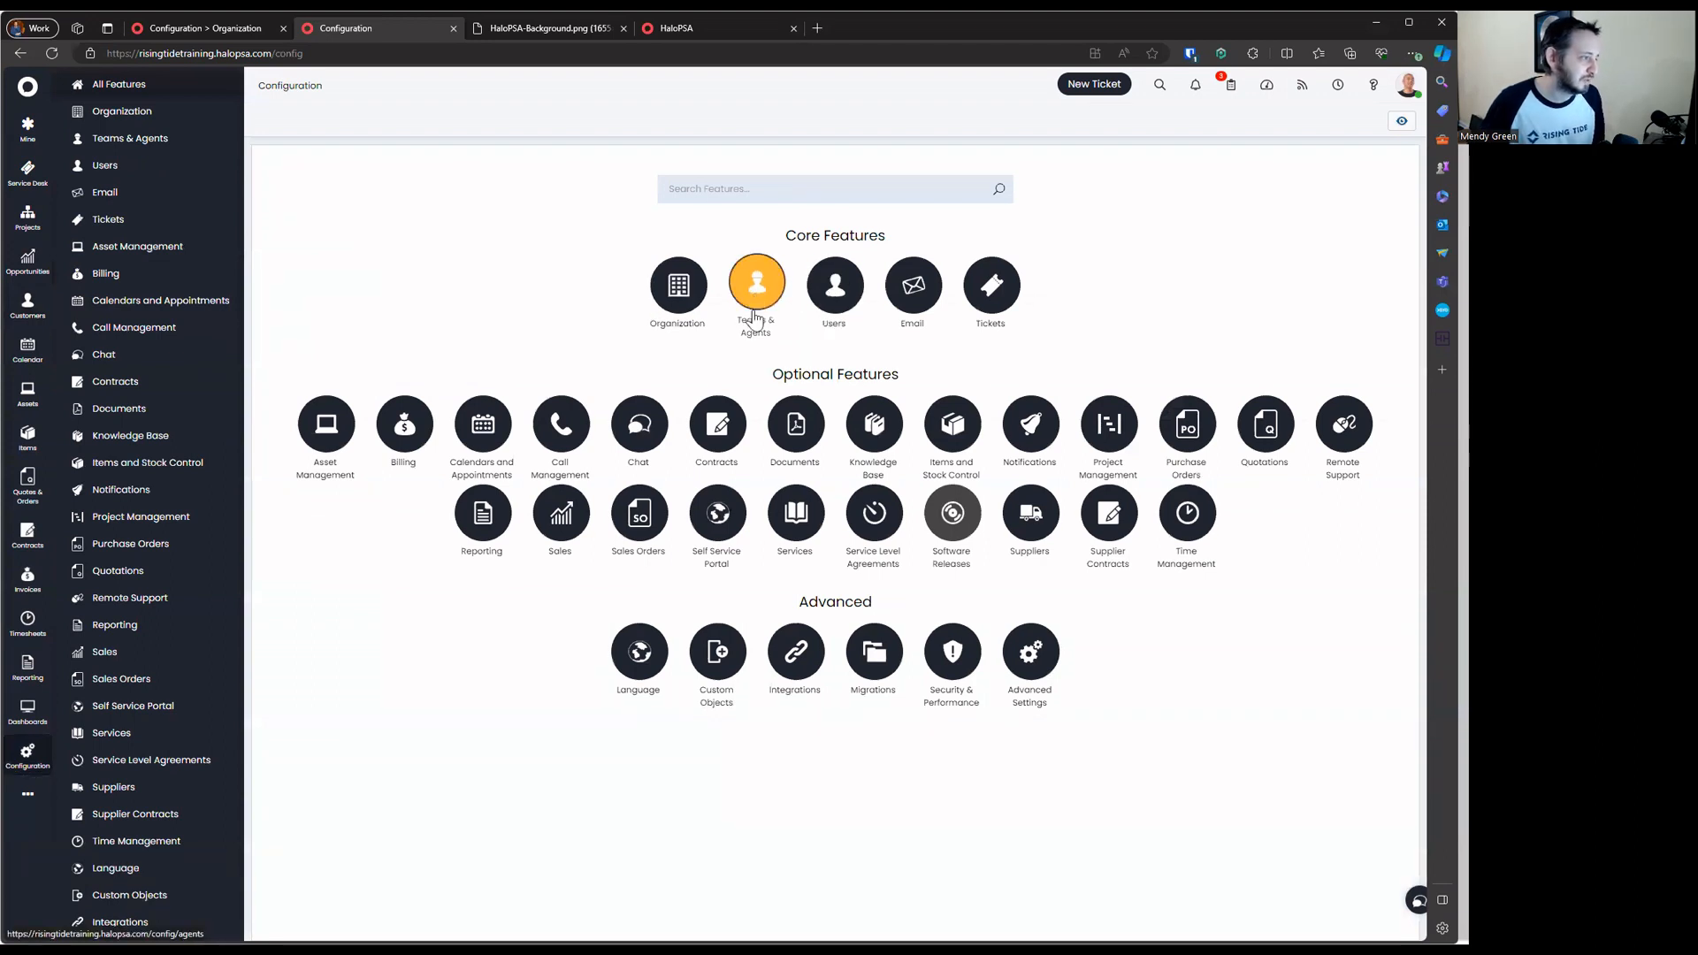
Open the Teams & Agents agent list and view the first two agents' details
click(757, 290)
click(398, 196)
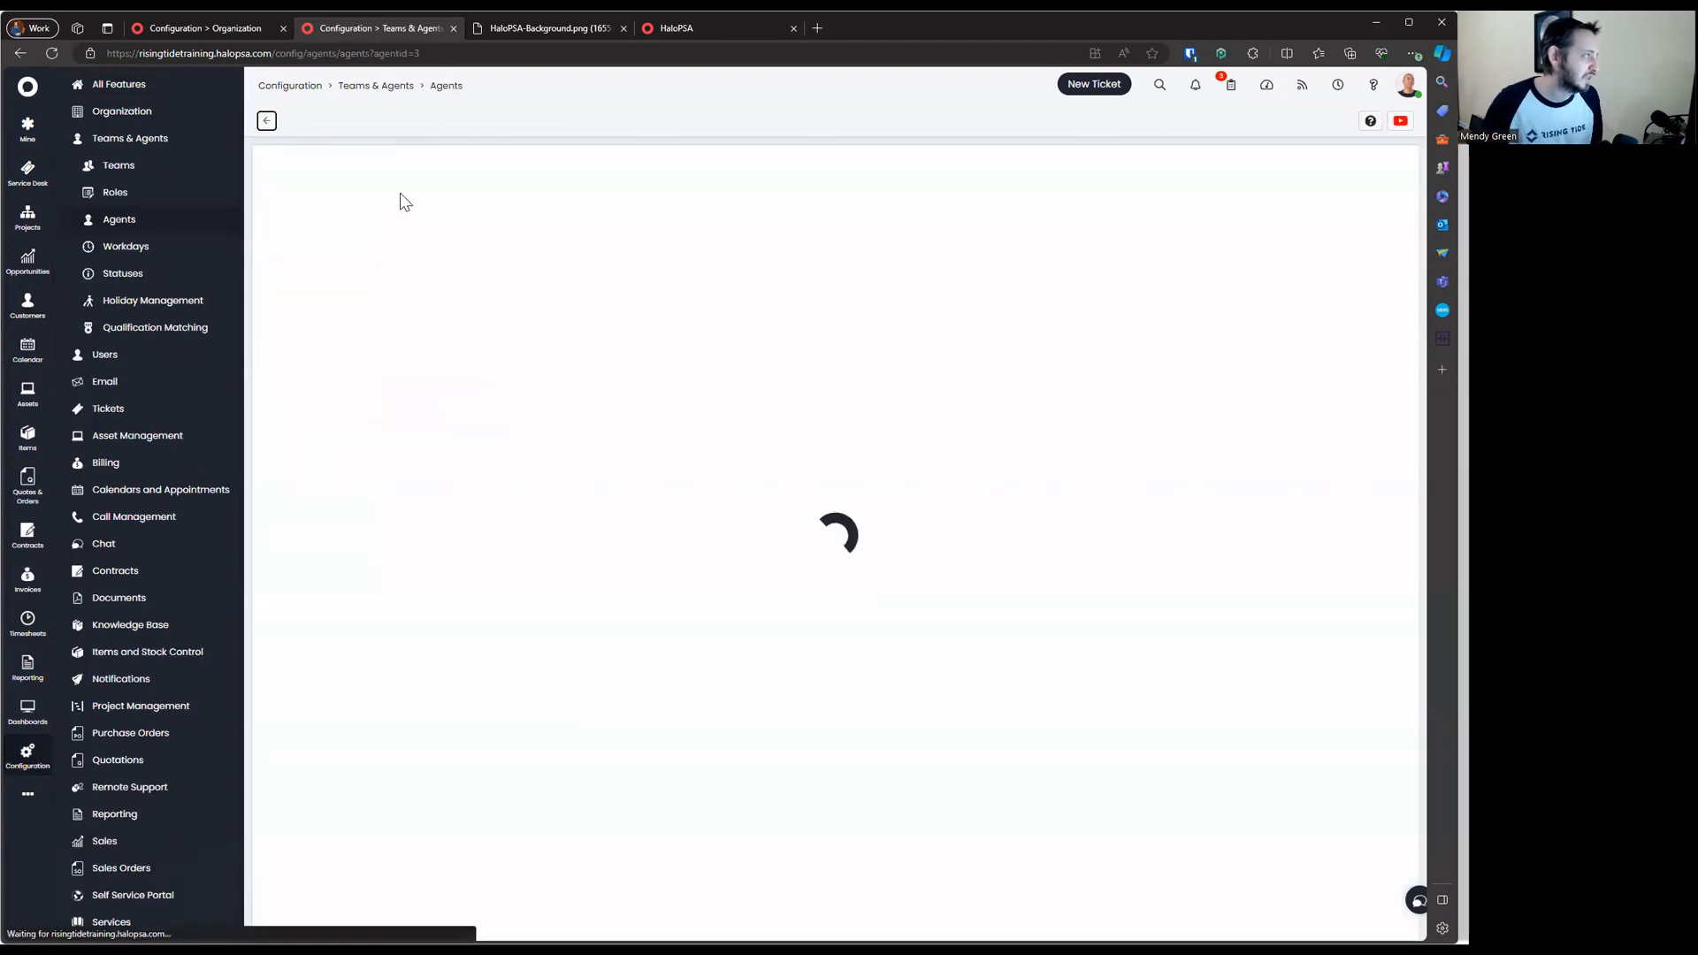
click(266, 120)
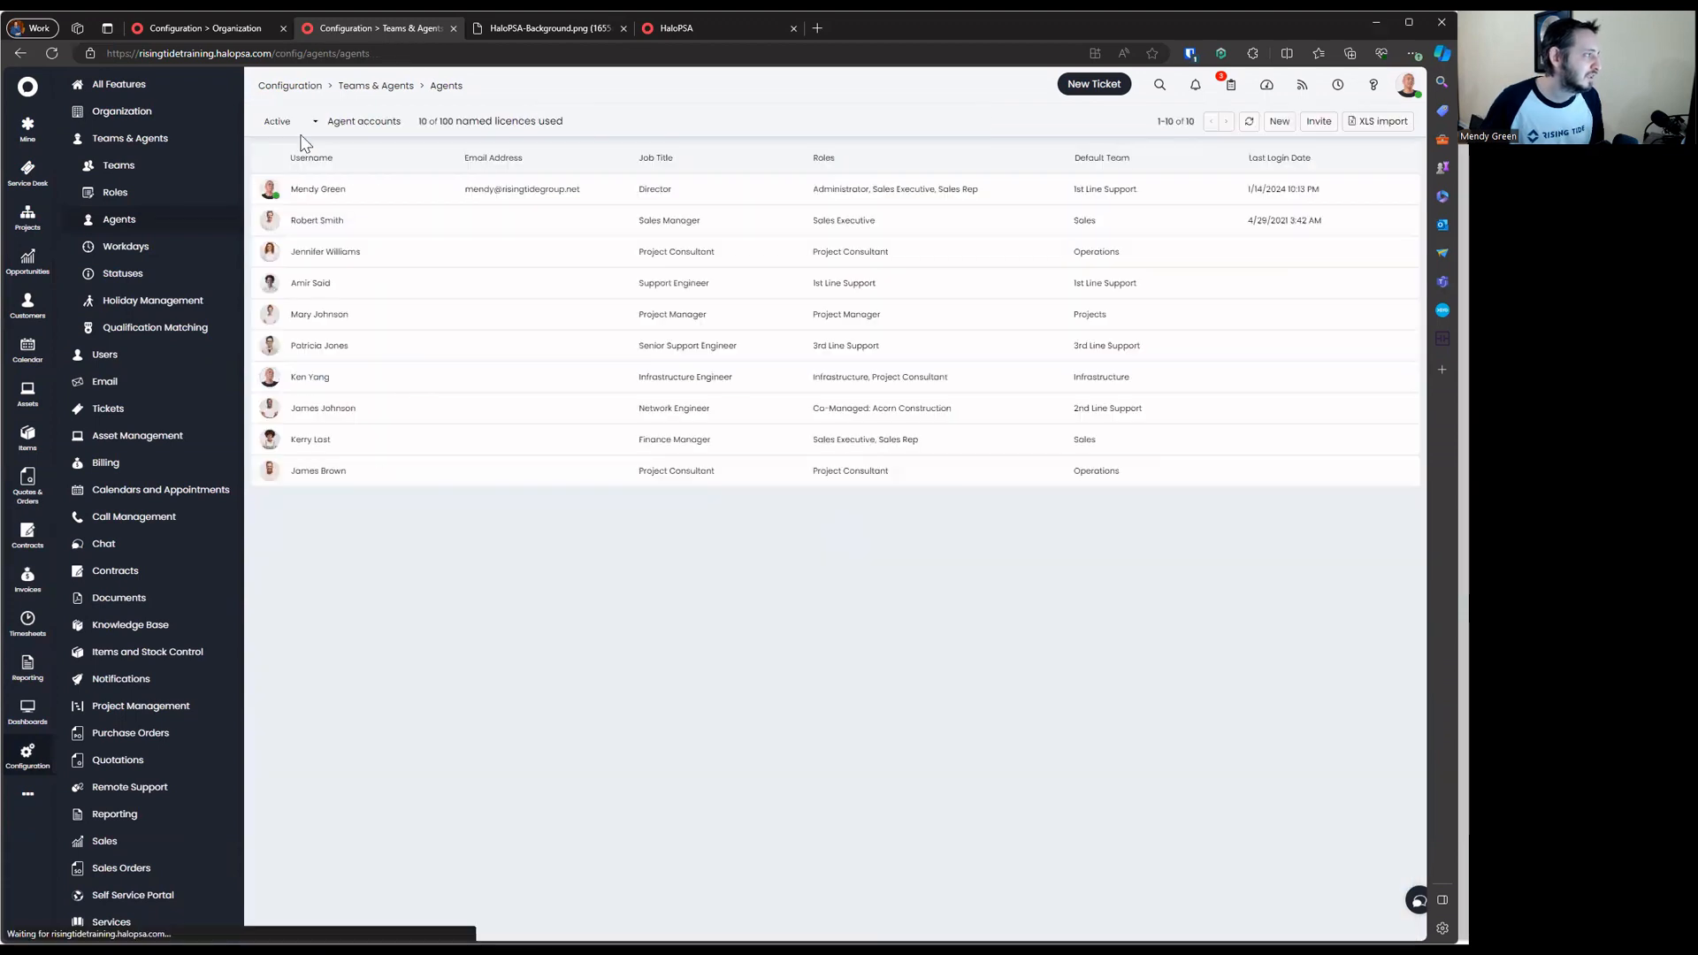
click(341, 223)
click(266, 120)
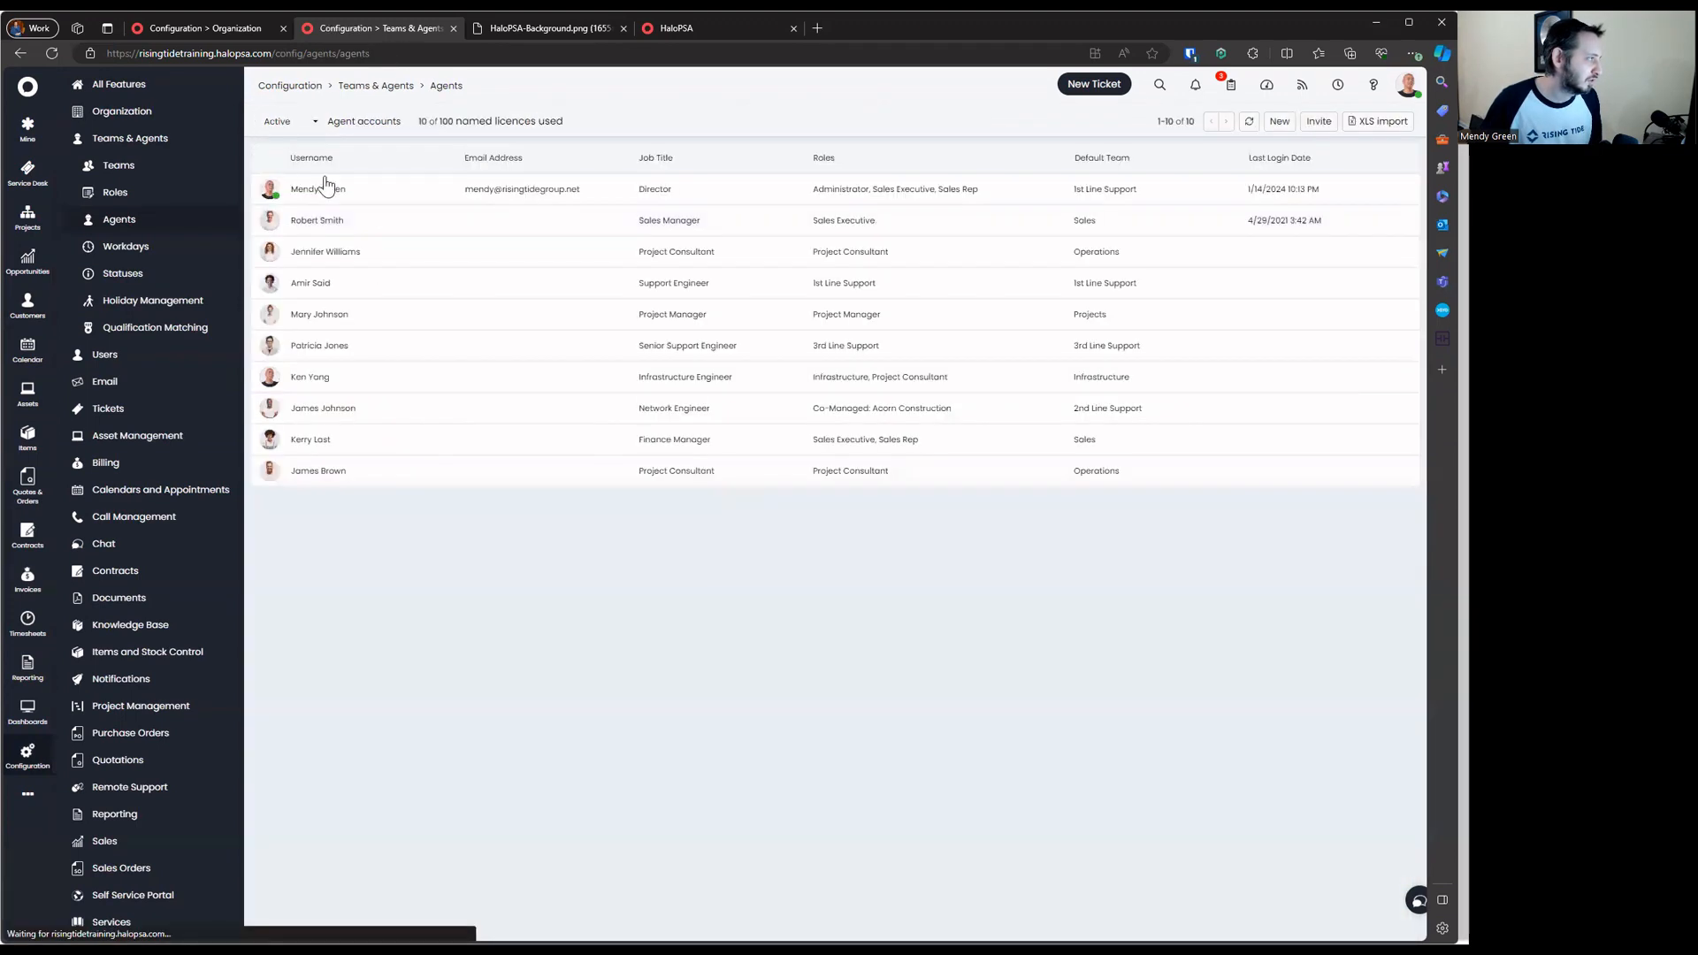
Change the agent page address to agentid 0
click(455, 184)
click(567, 53)
key(End)
key(BackSpace)
text(0)
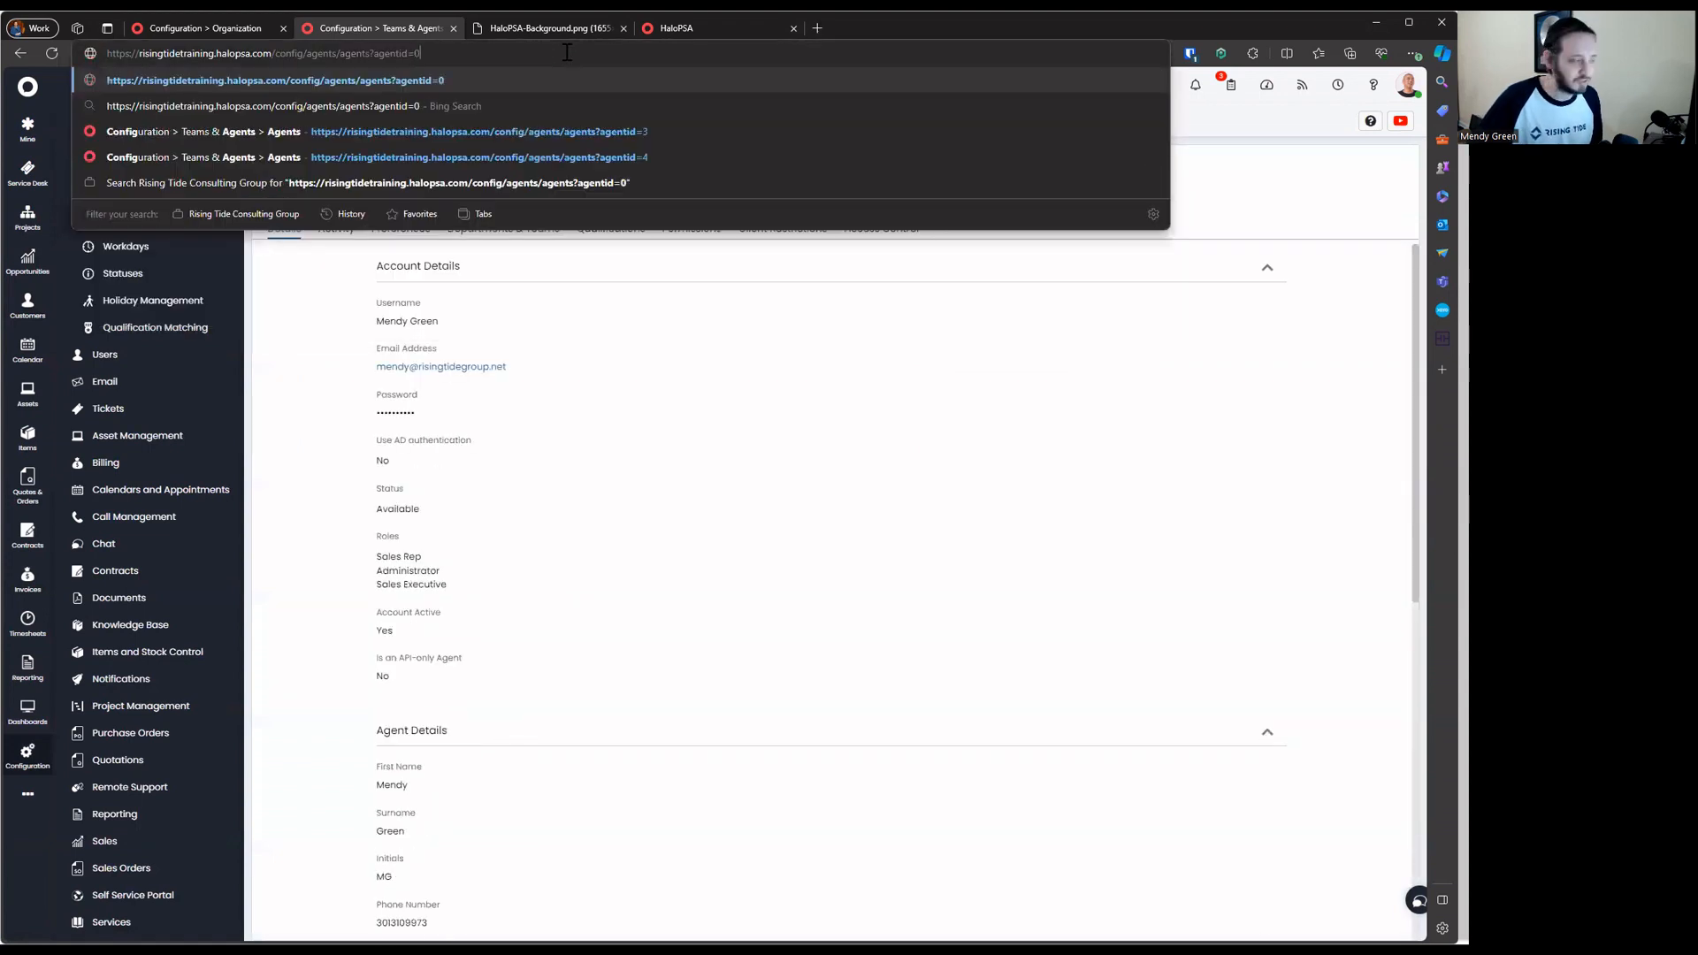
key(Return)
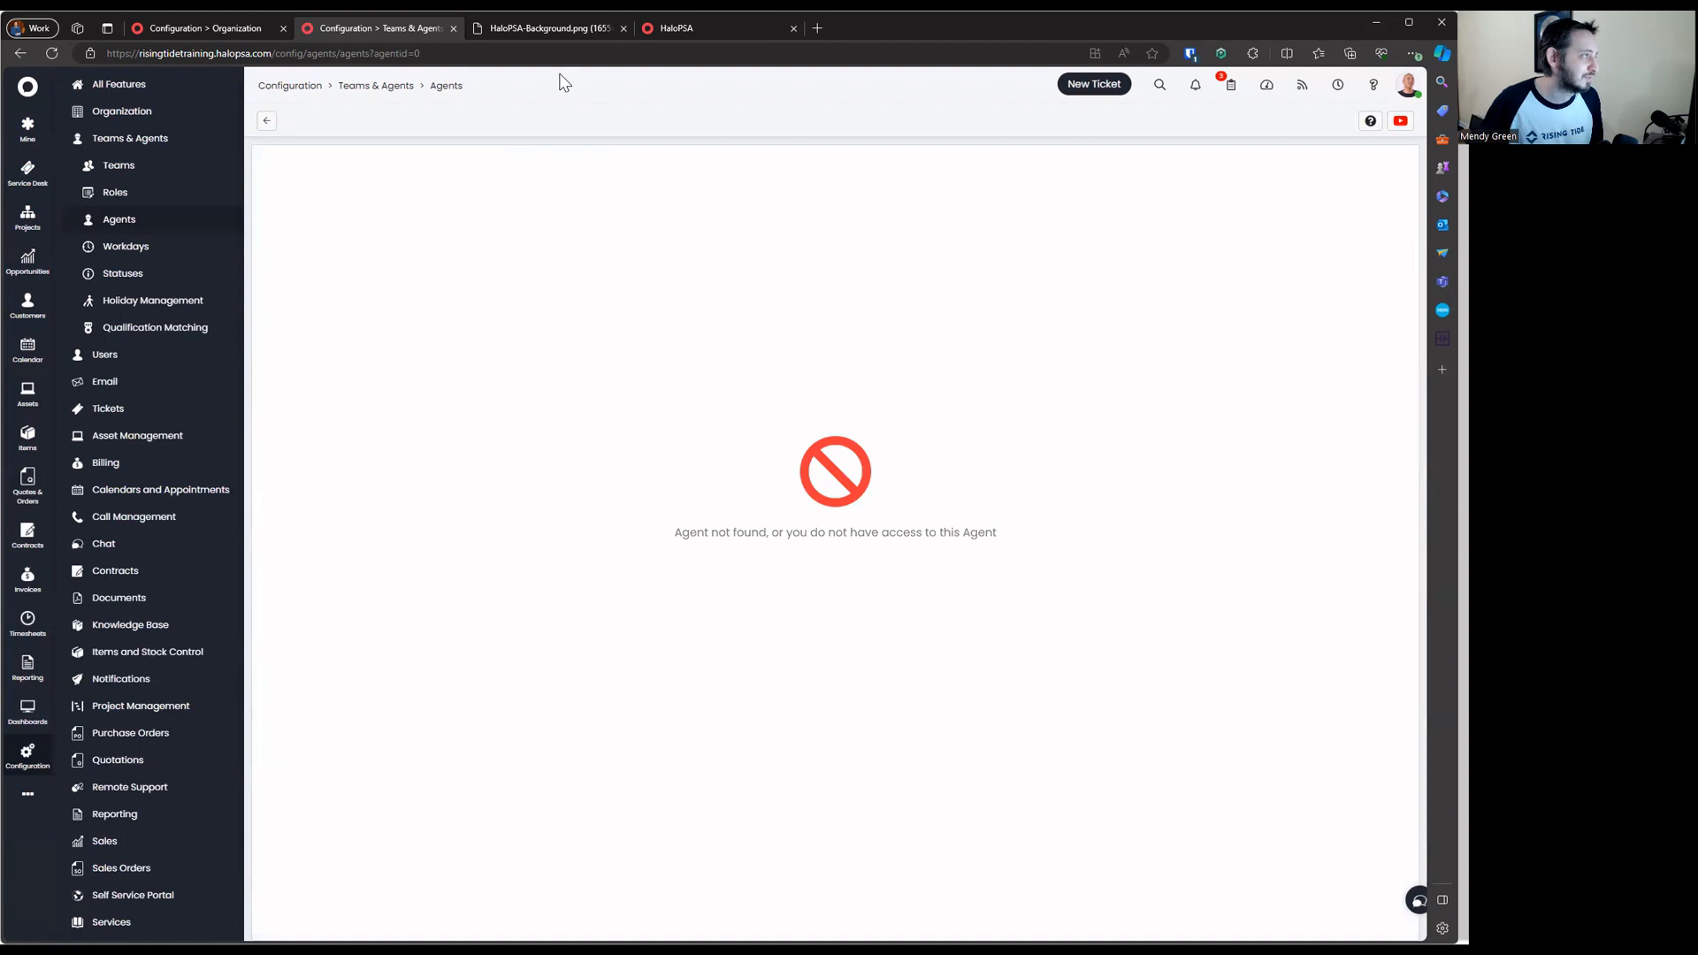
Load agentid 1, the Unassigned agent, dismissing the licence warning twice, then return to the list
click(633, 53)
key(End)
key(BackSpace)
text(1)
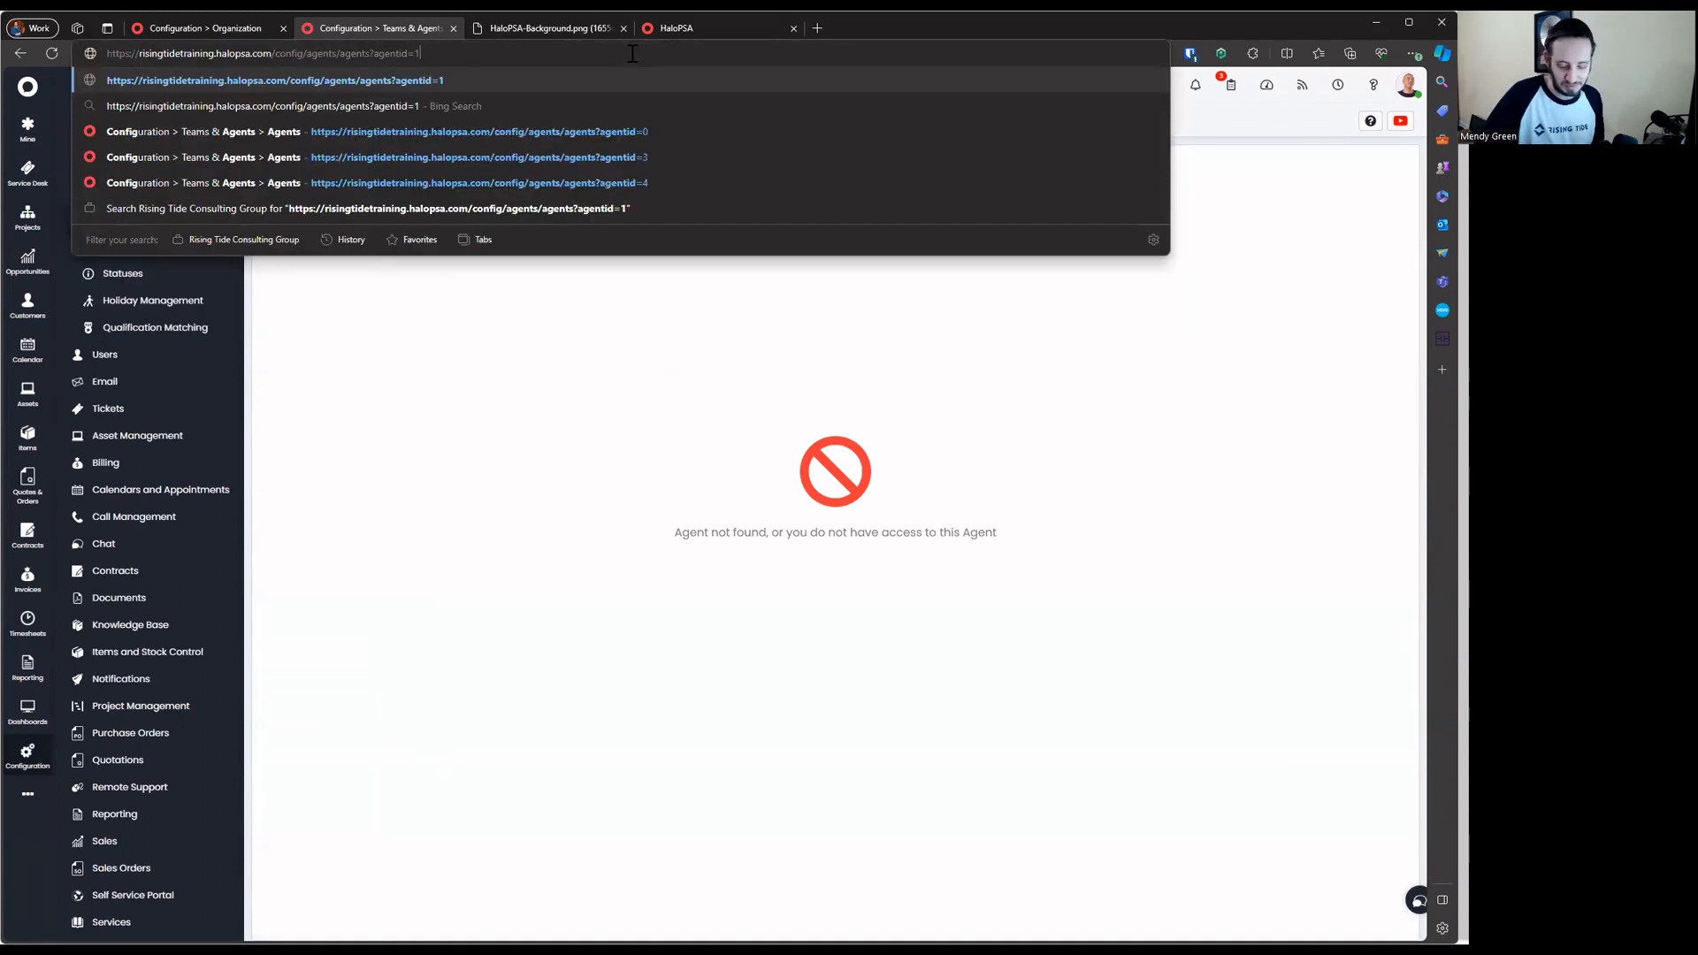
key(Return)
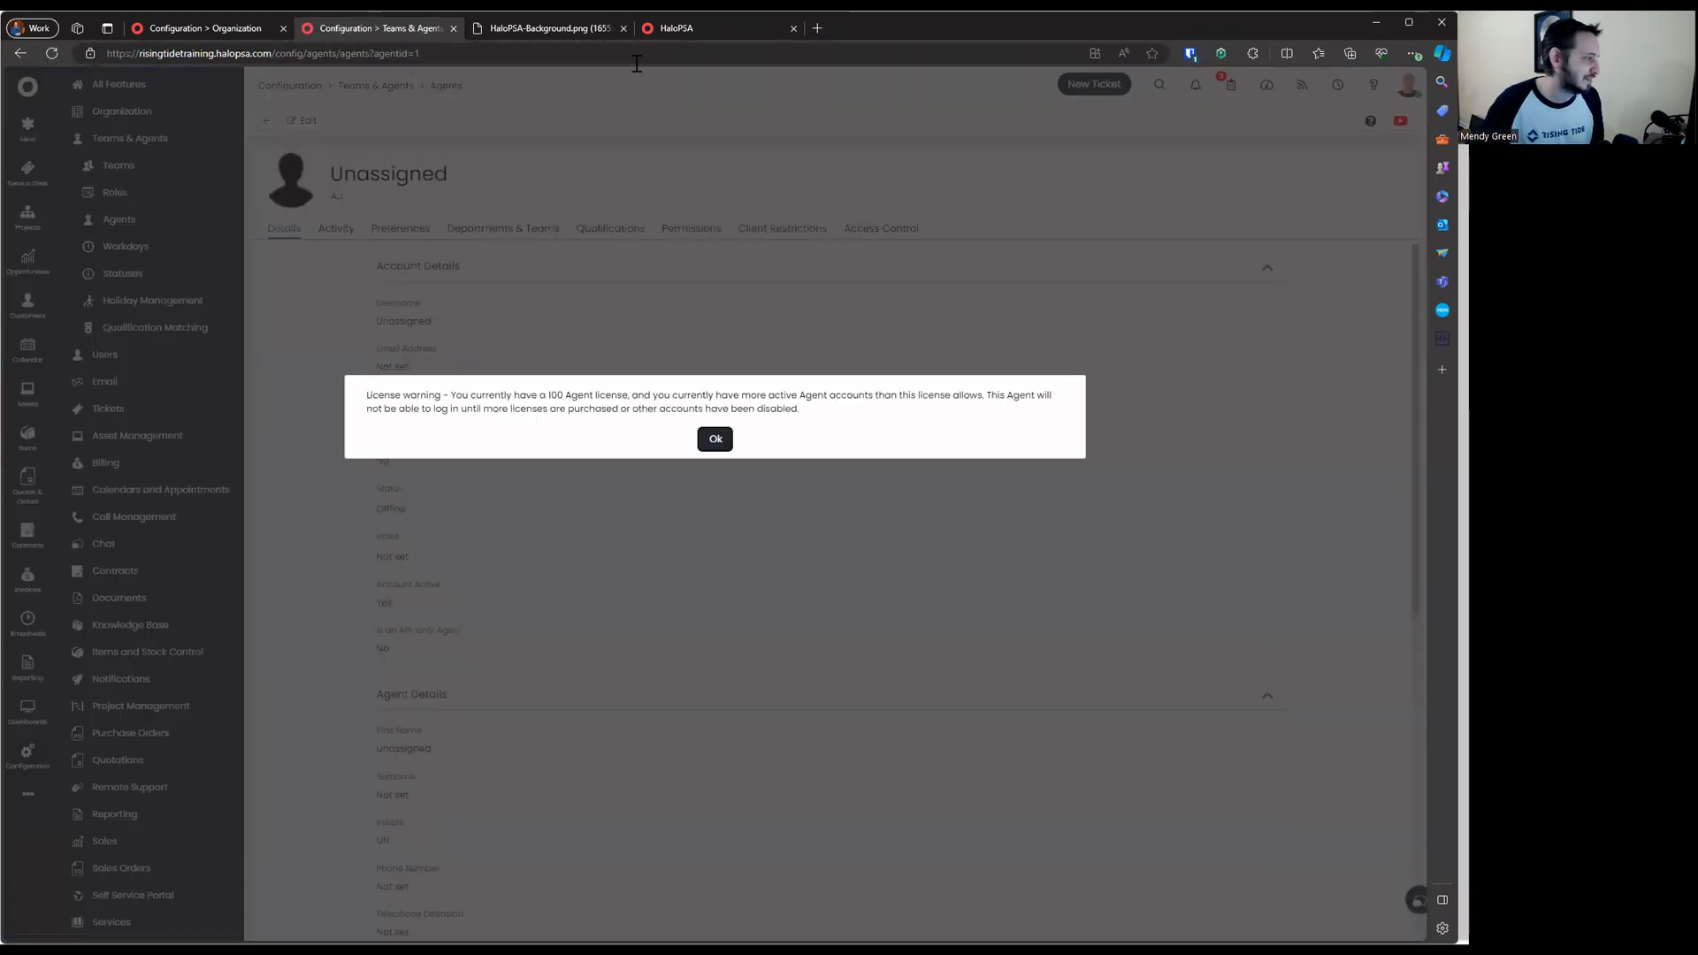
click(710, 438)
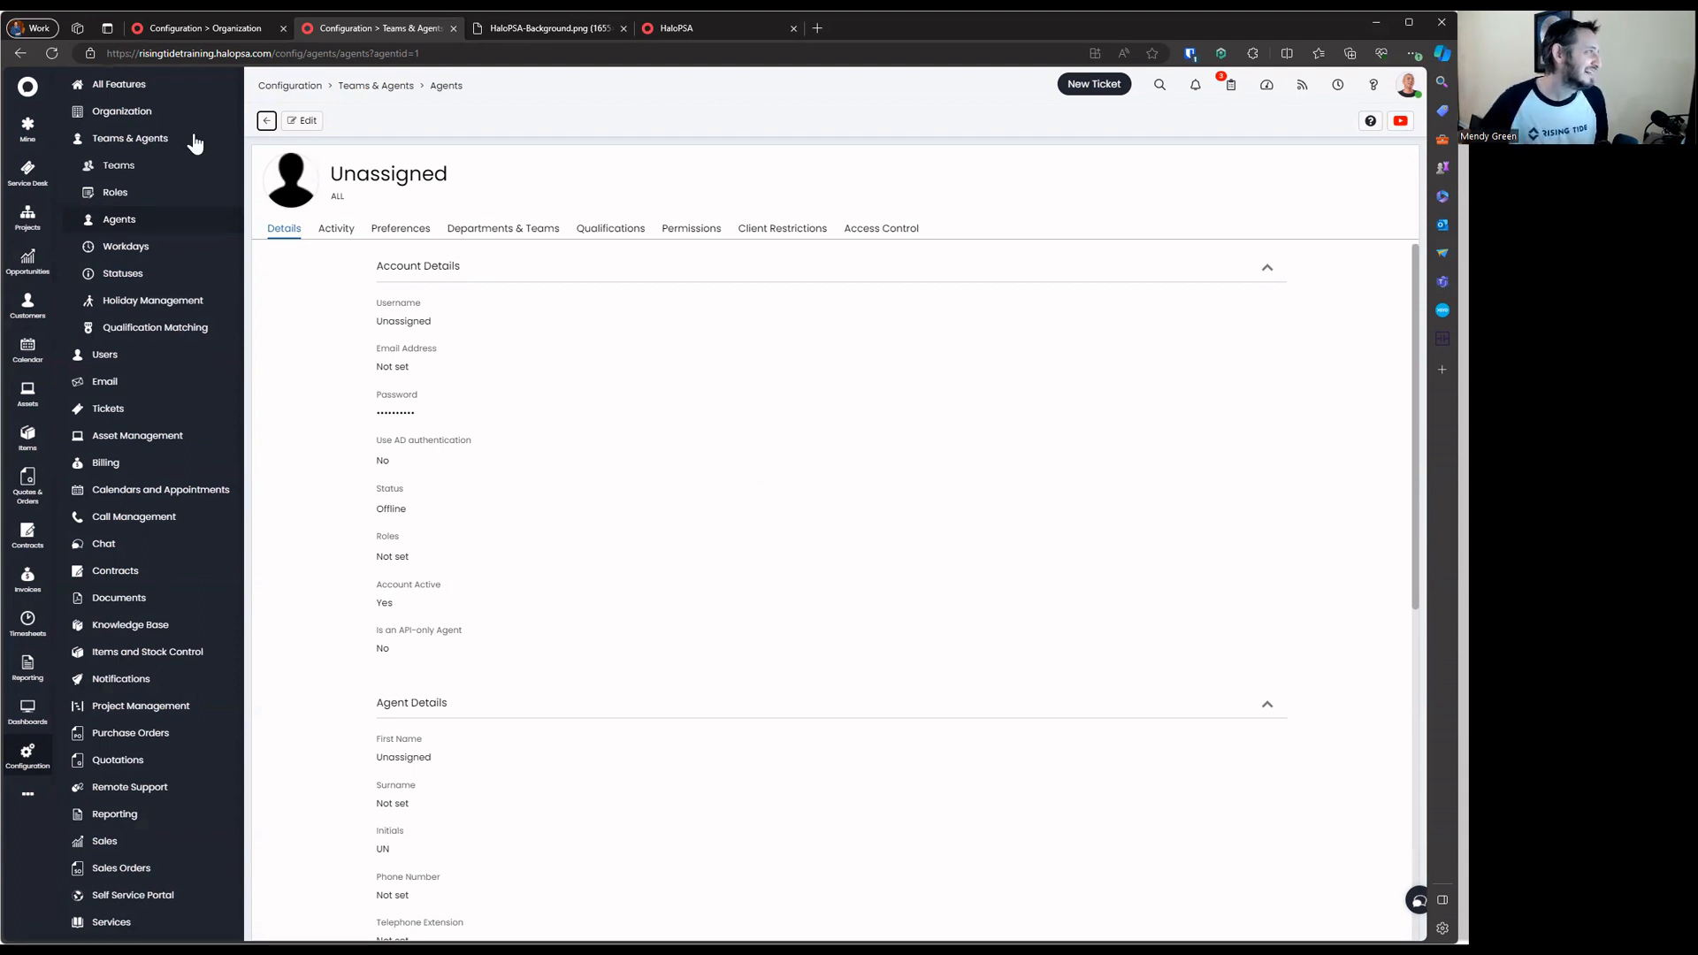
click(49, 53)
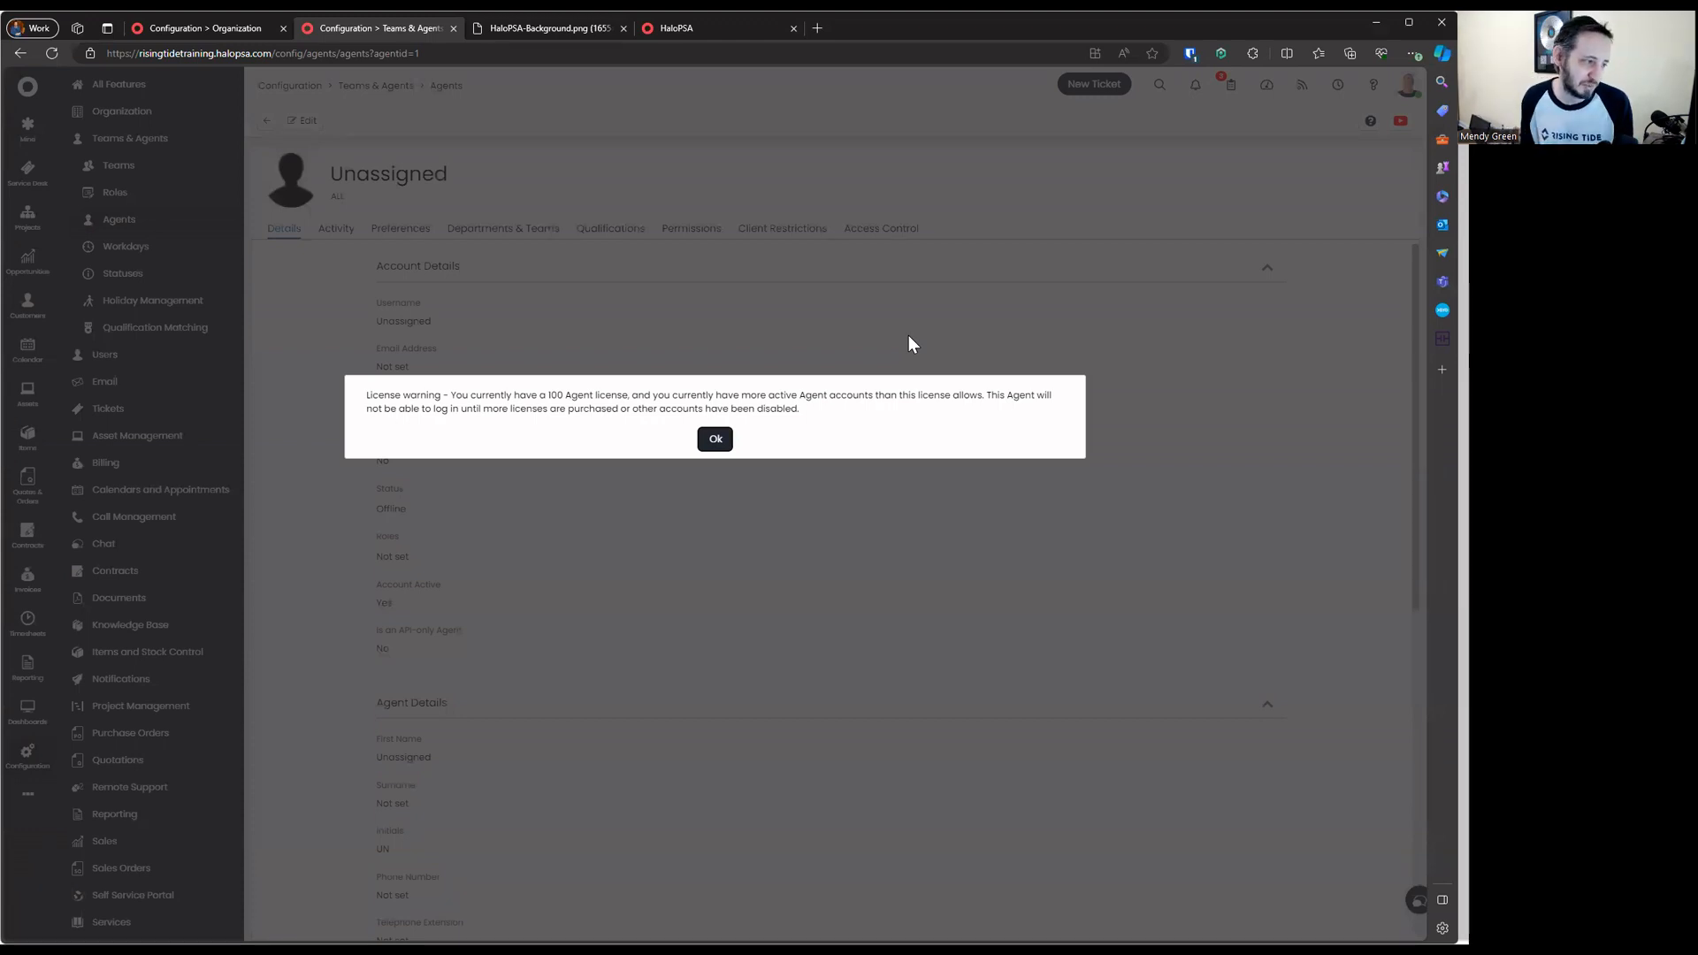
key(Return)
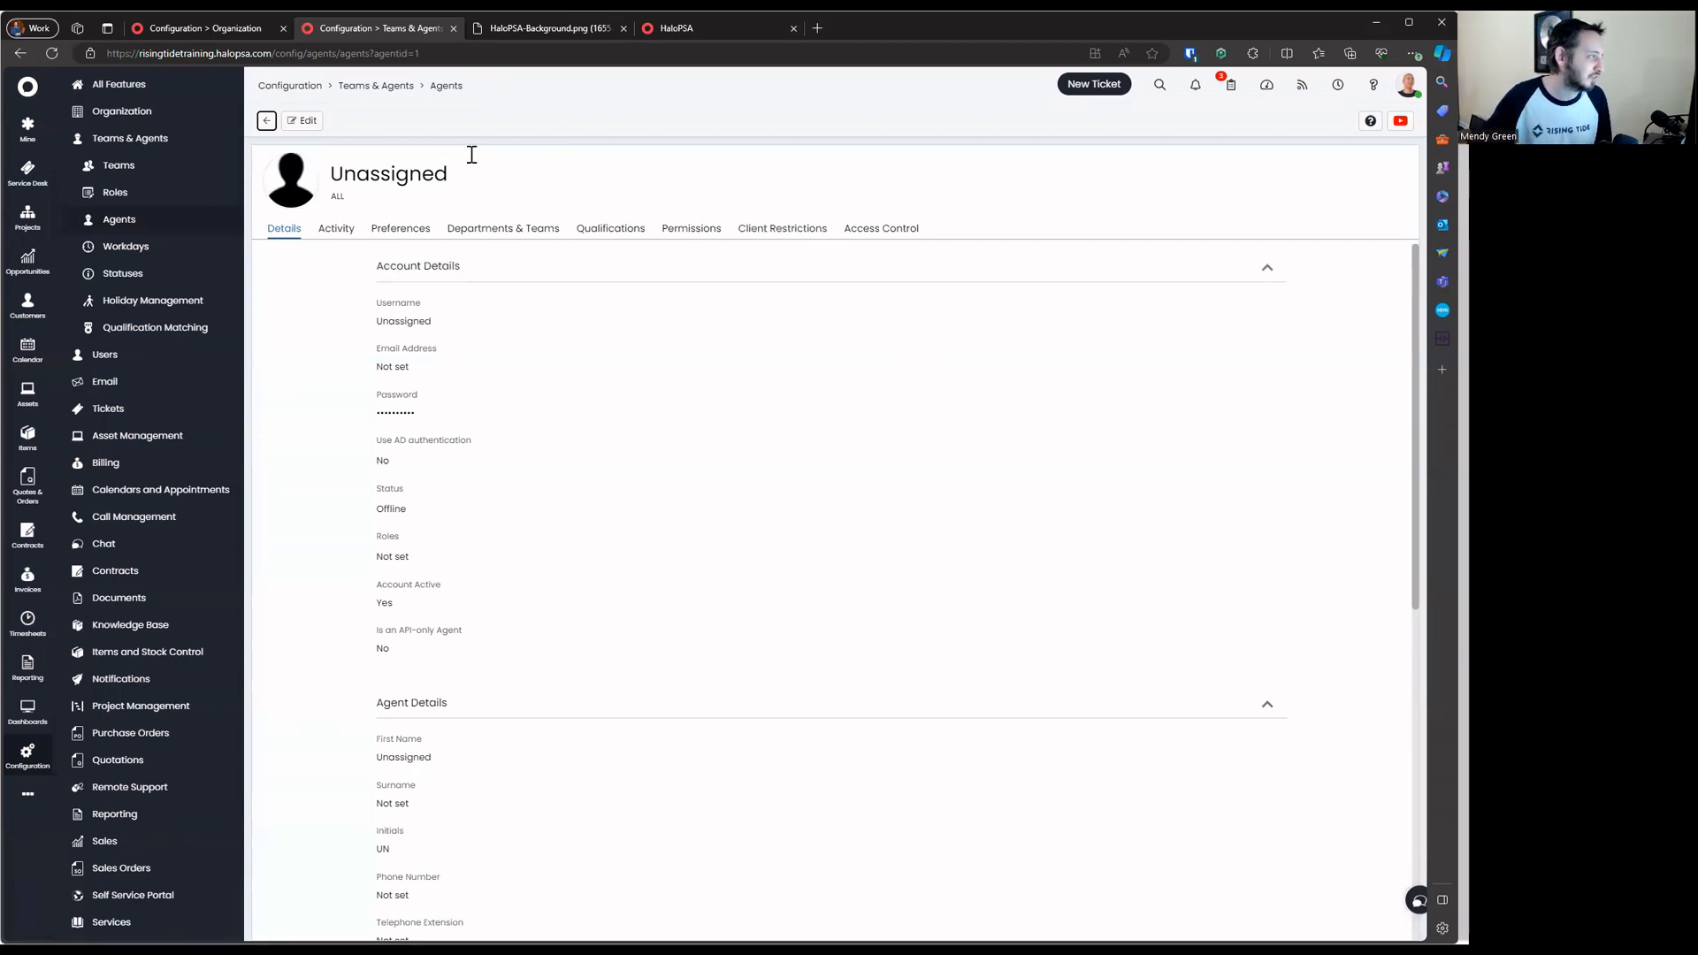
click(268, 121)
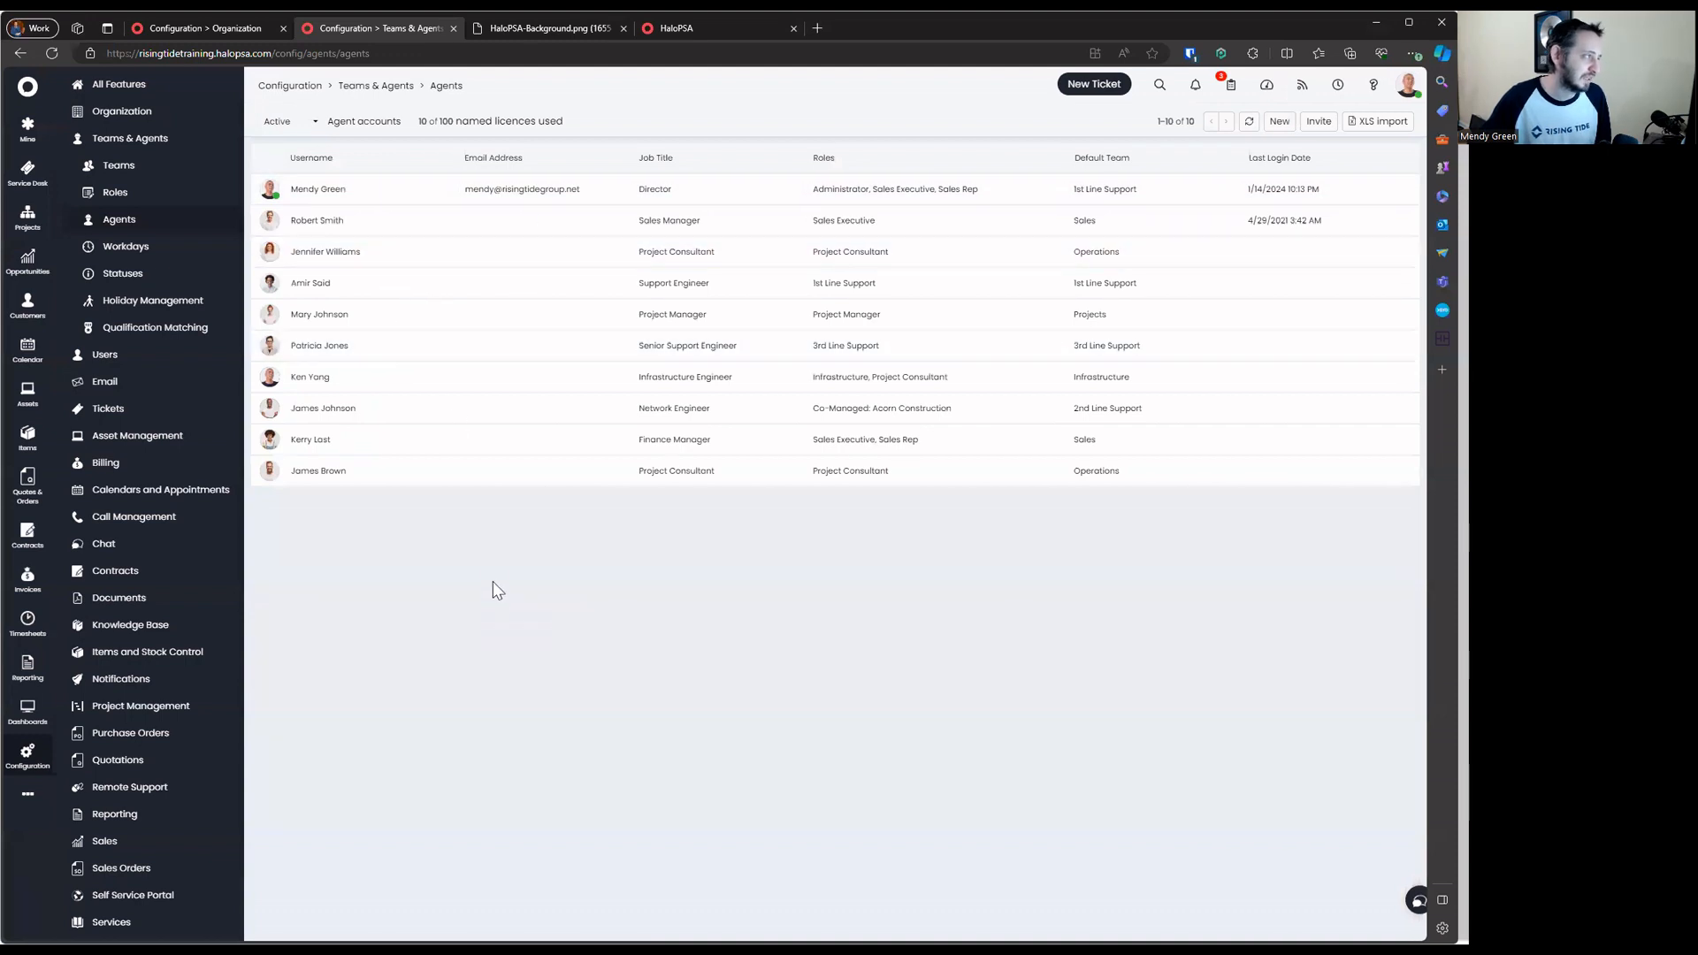
Load the page for agentid 2, then go back to the Agents list
click(392, 188)
click(558, 53)
key(BackSpace)
text(2)
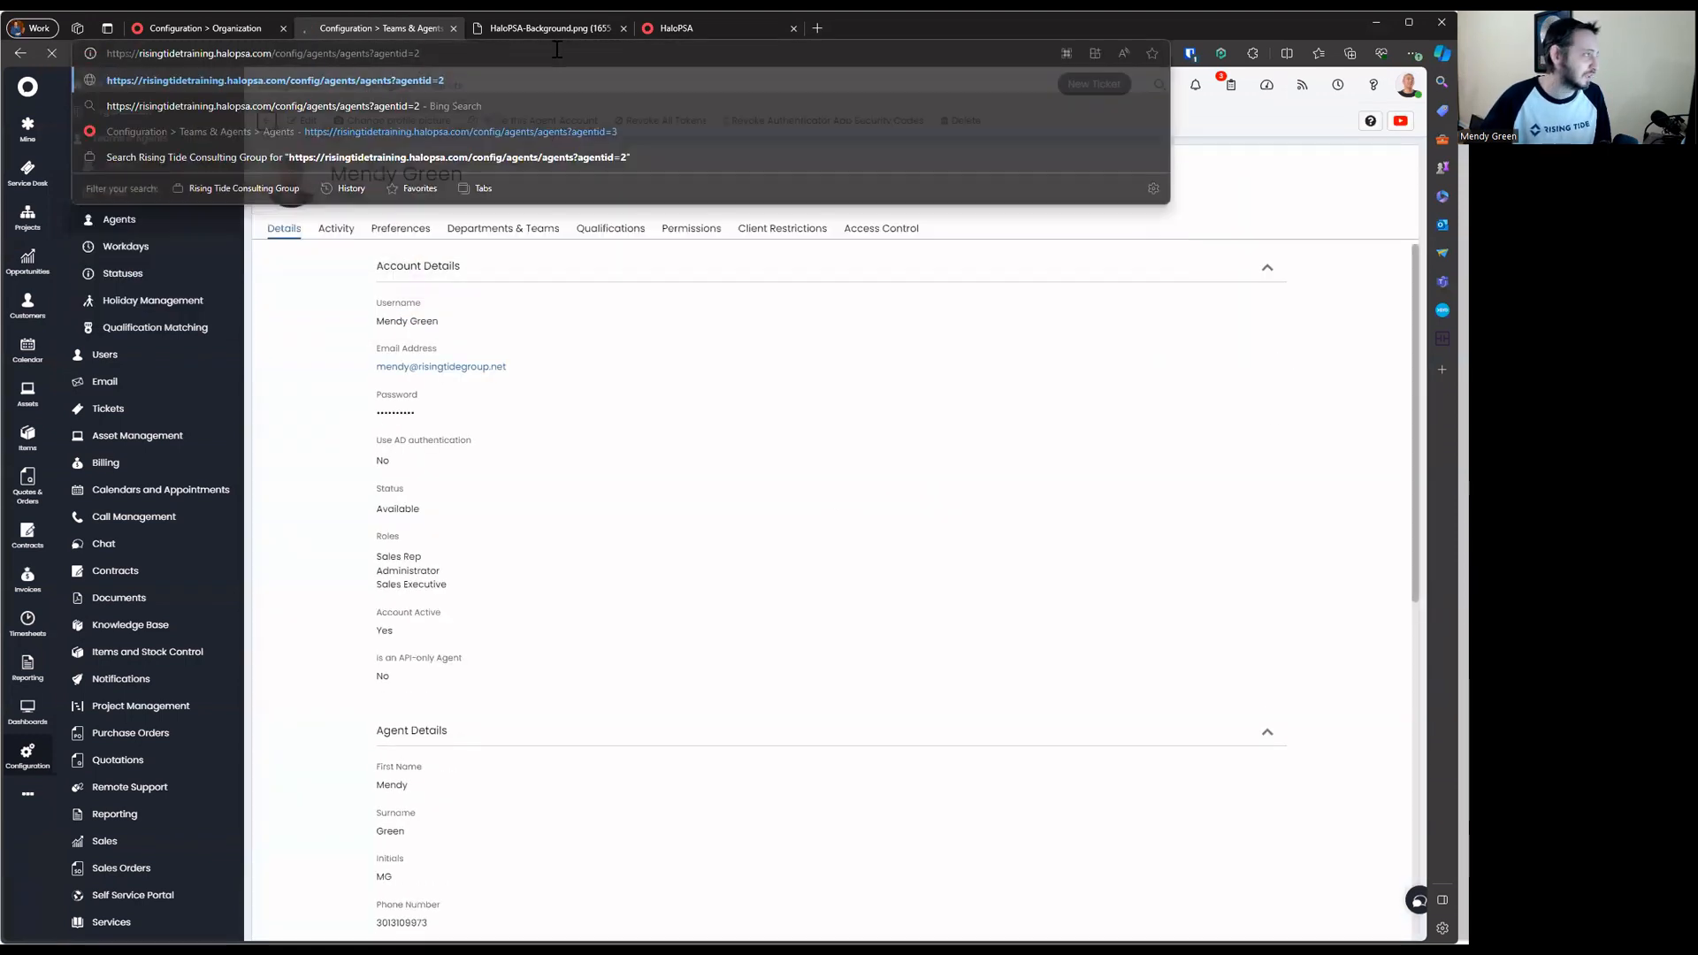
key(Return)
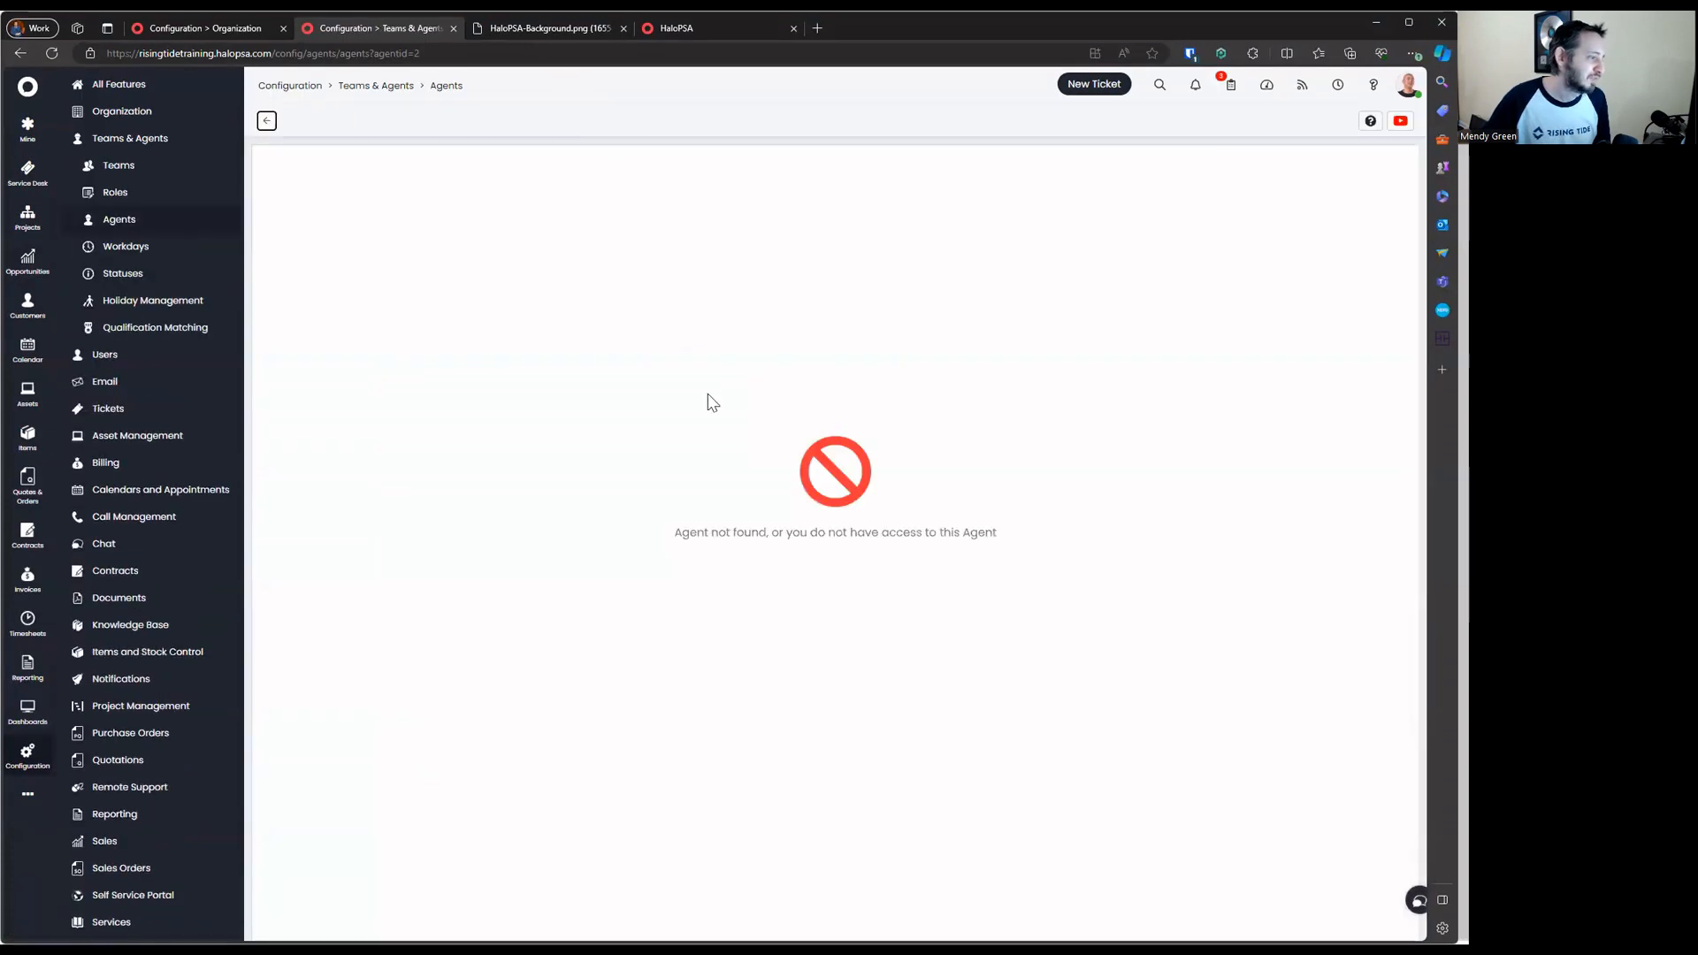
click(266, 120)
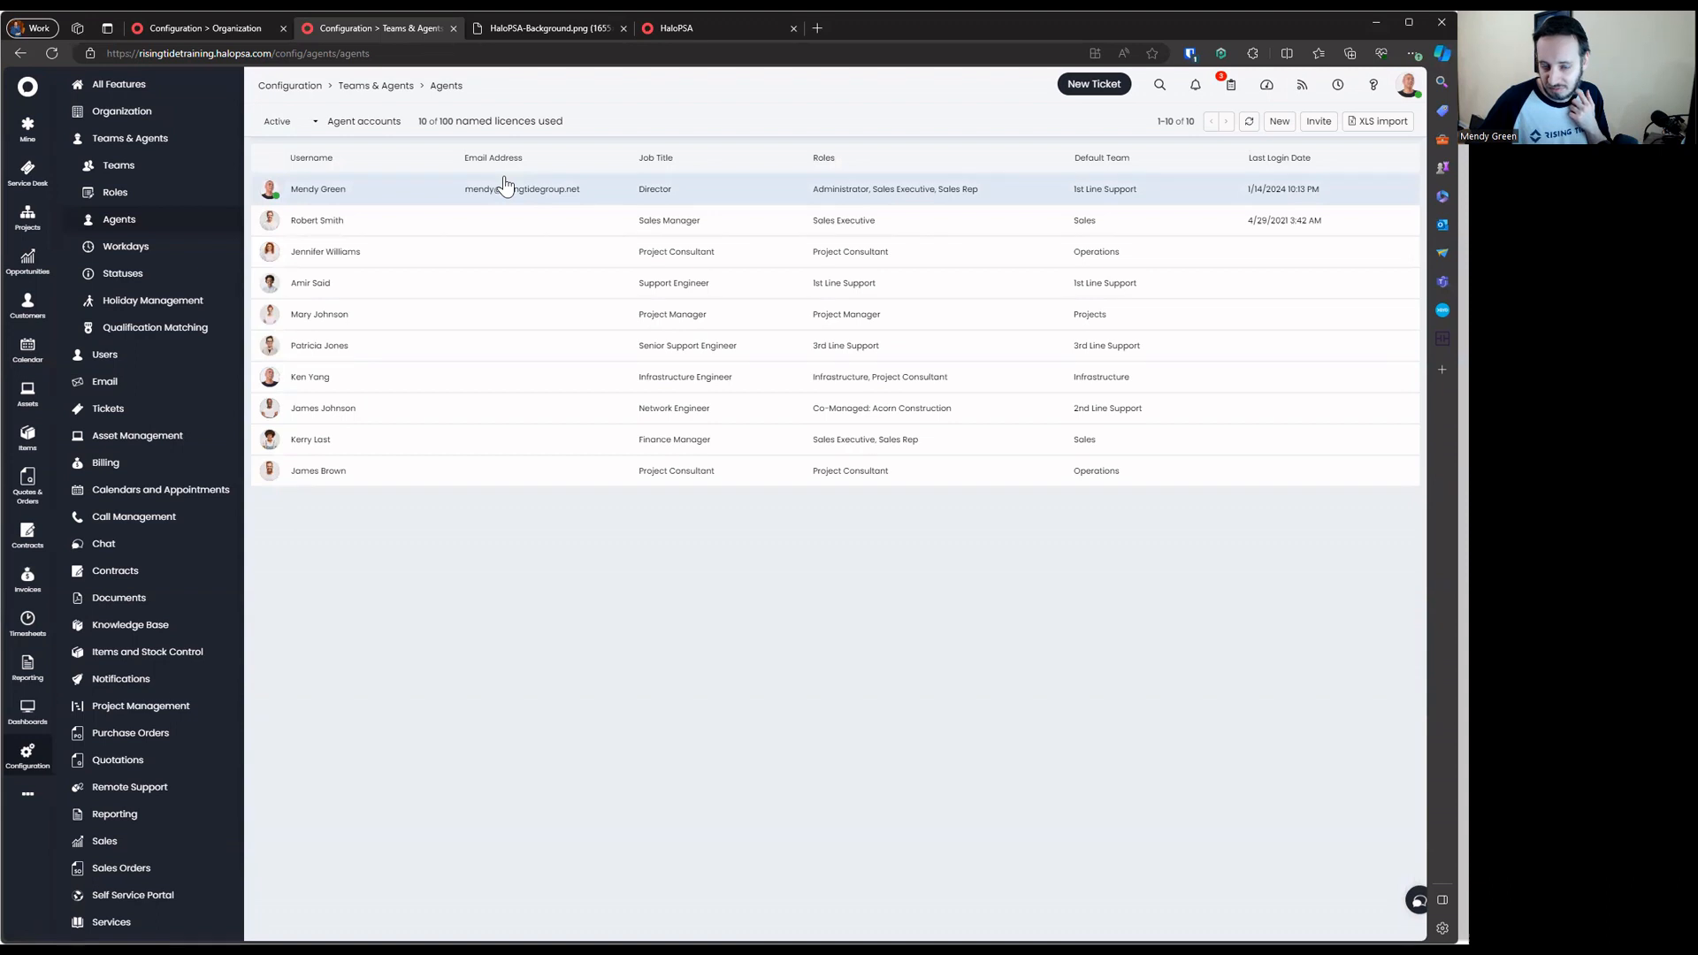
Open the Director agent's record showing Sales Rep, Administrator and Sales Executive roles
click(505, 184)
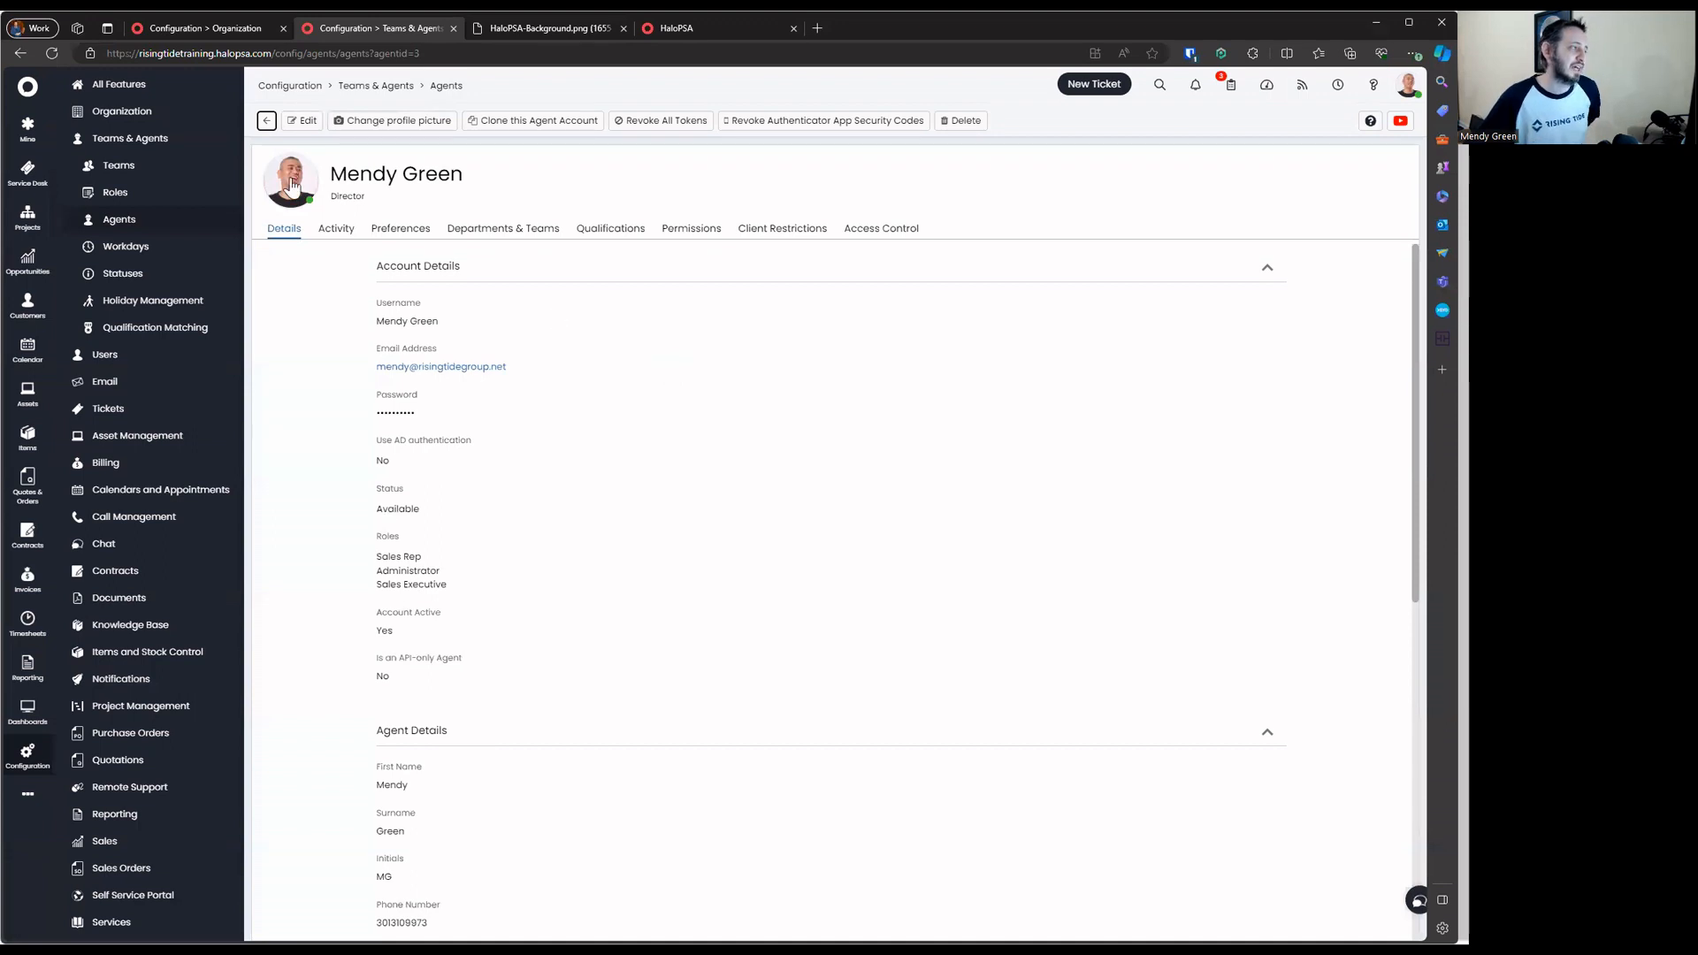
Go to Teams & Agents, open Users General Settings and highlight the Top Level grouping option
click(267, 121)
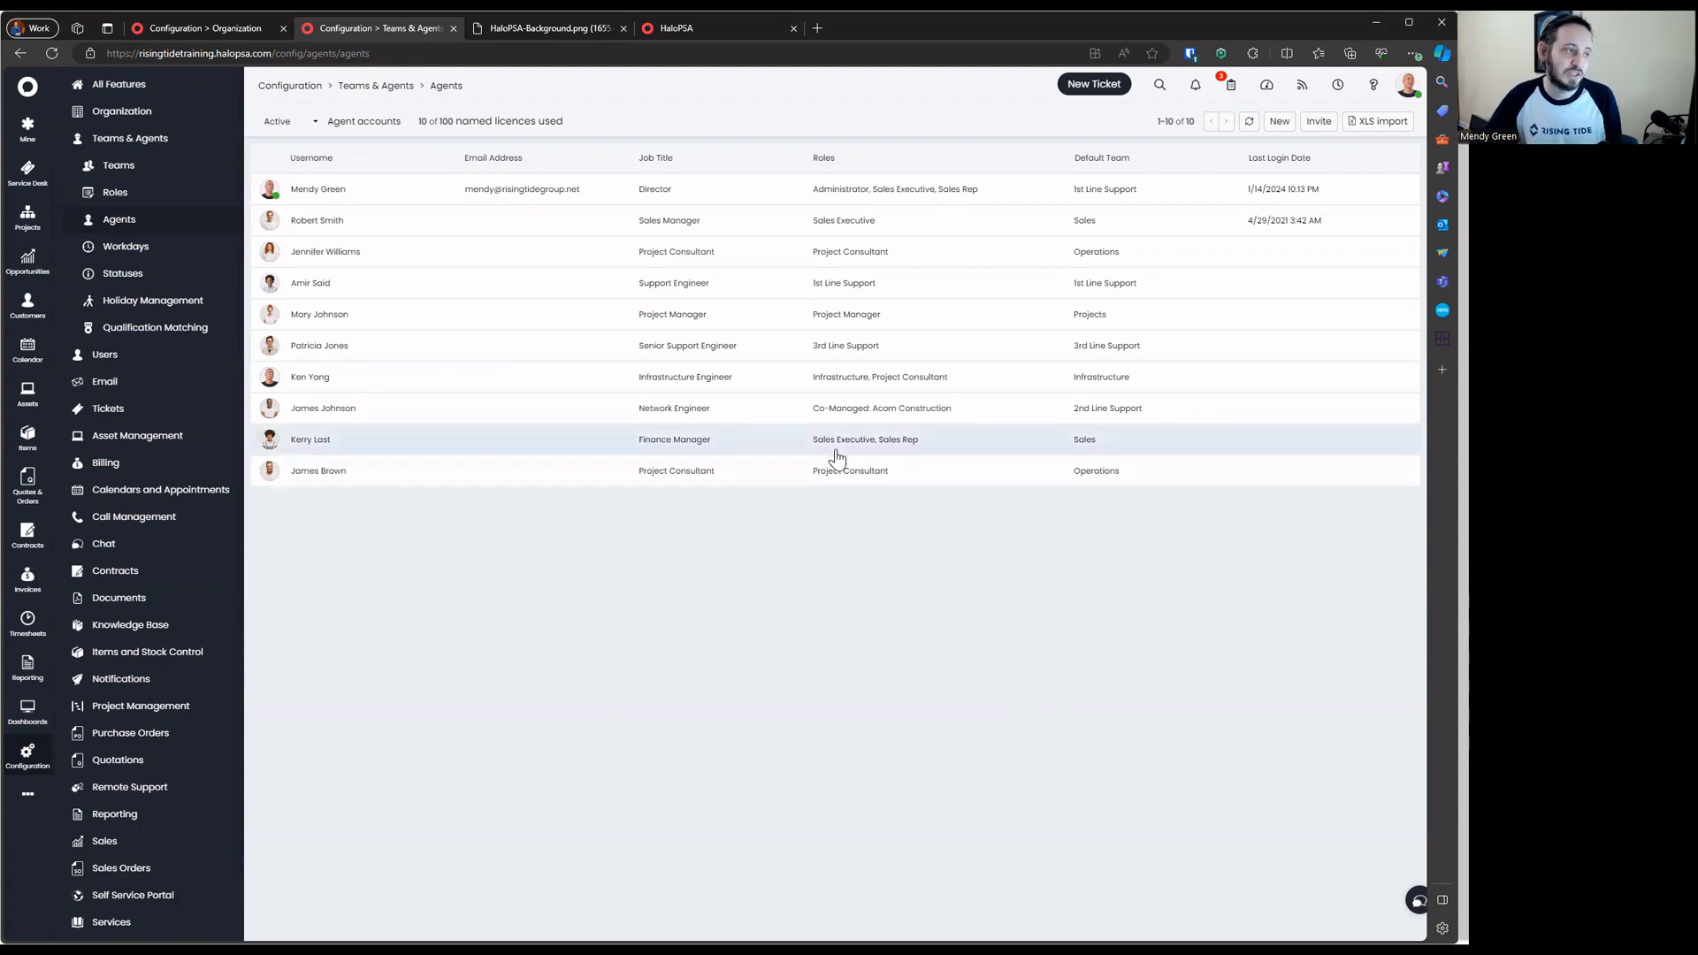
click(190, 139)
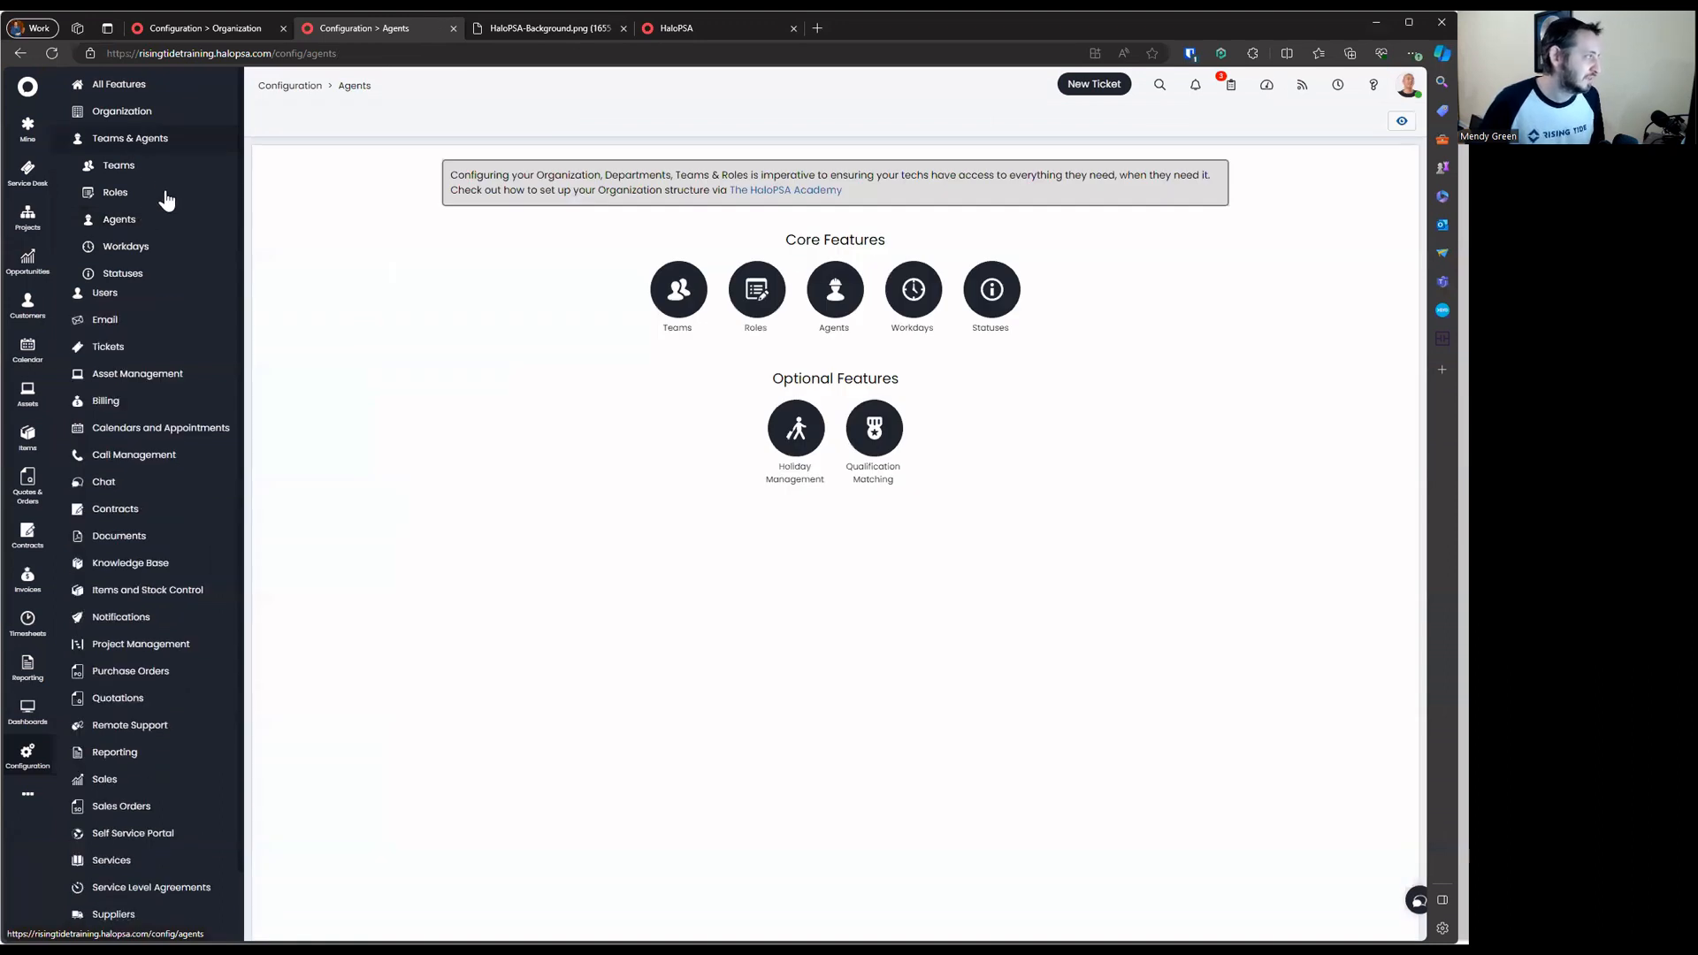
click(167, 199)
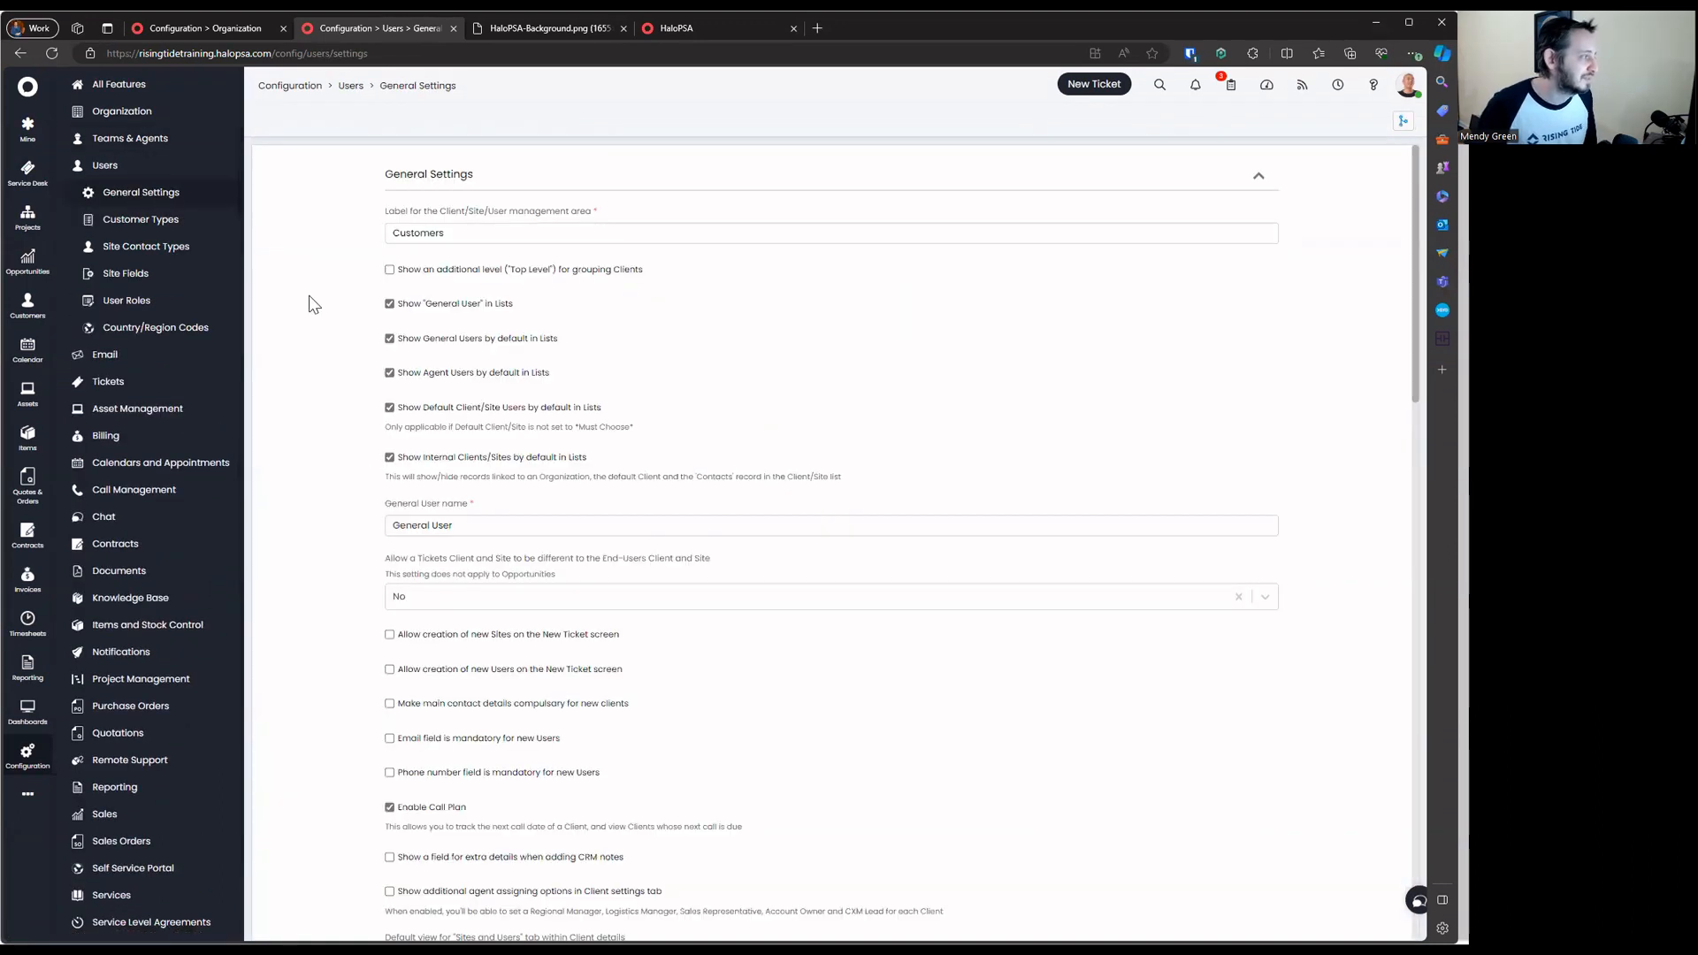
drag(350, 285, 825, 288)
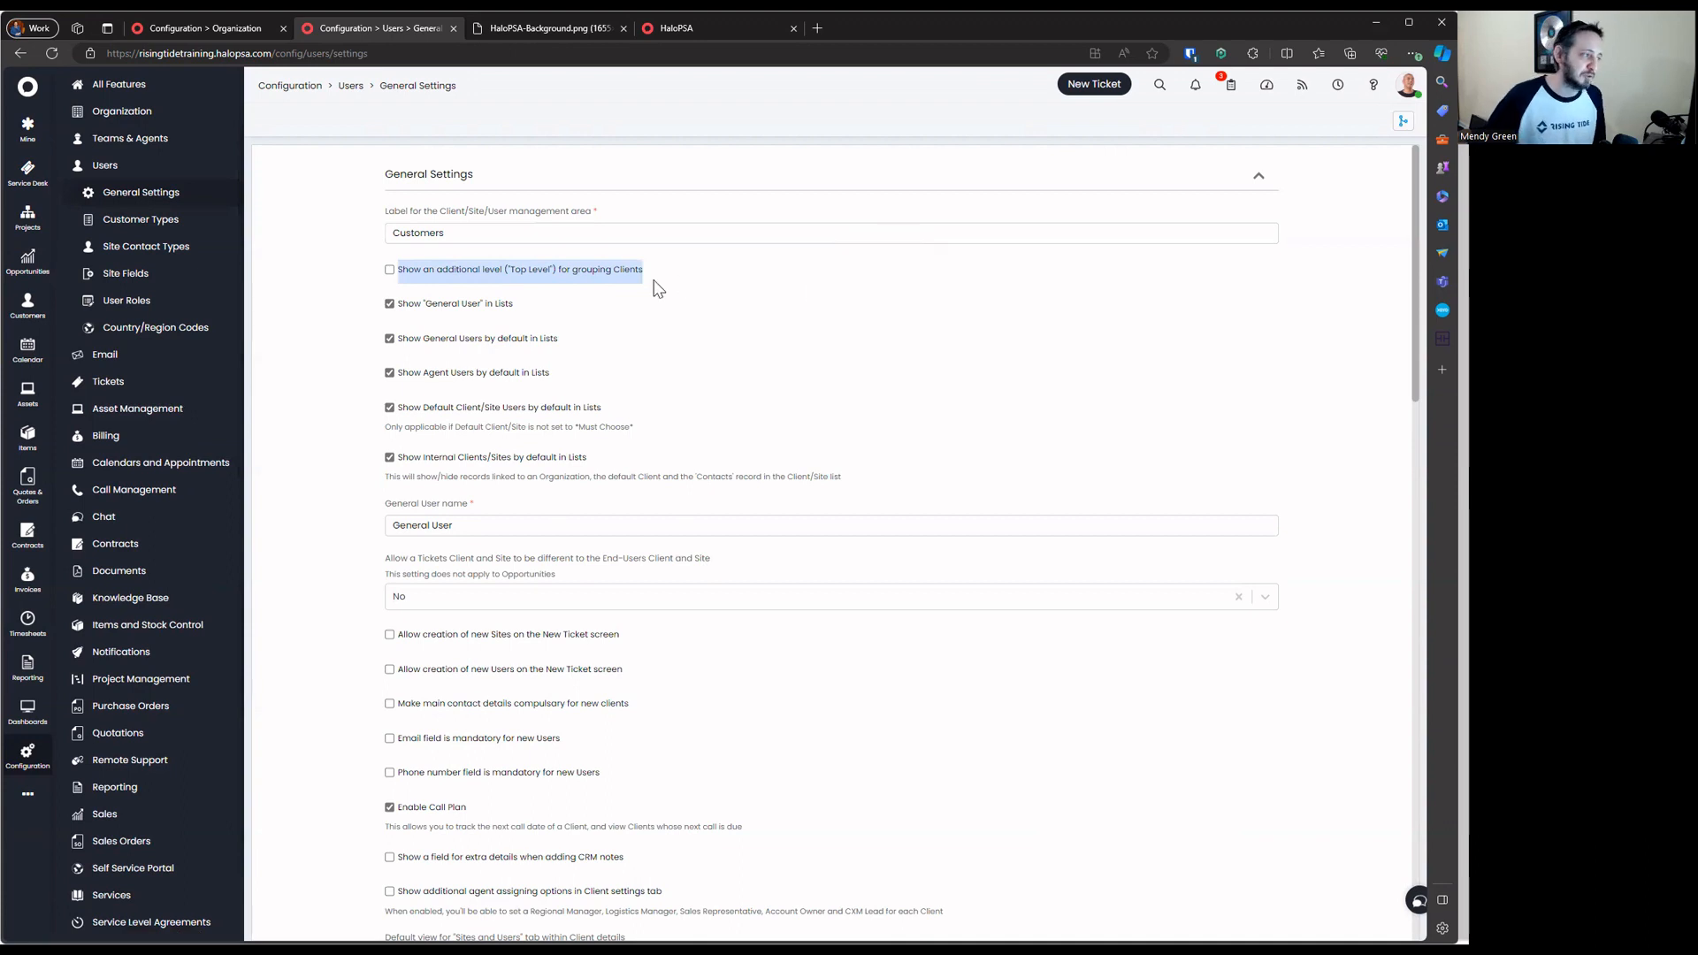
click(262, 240)
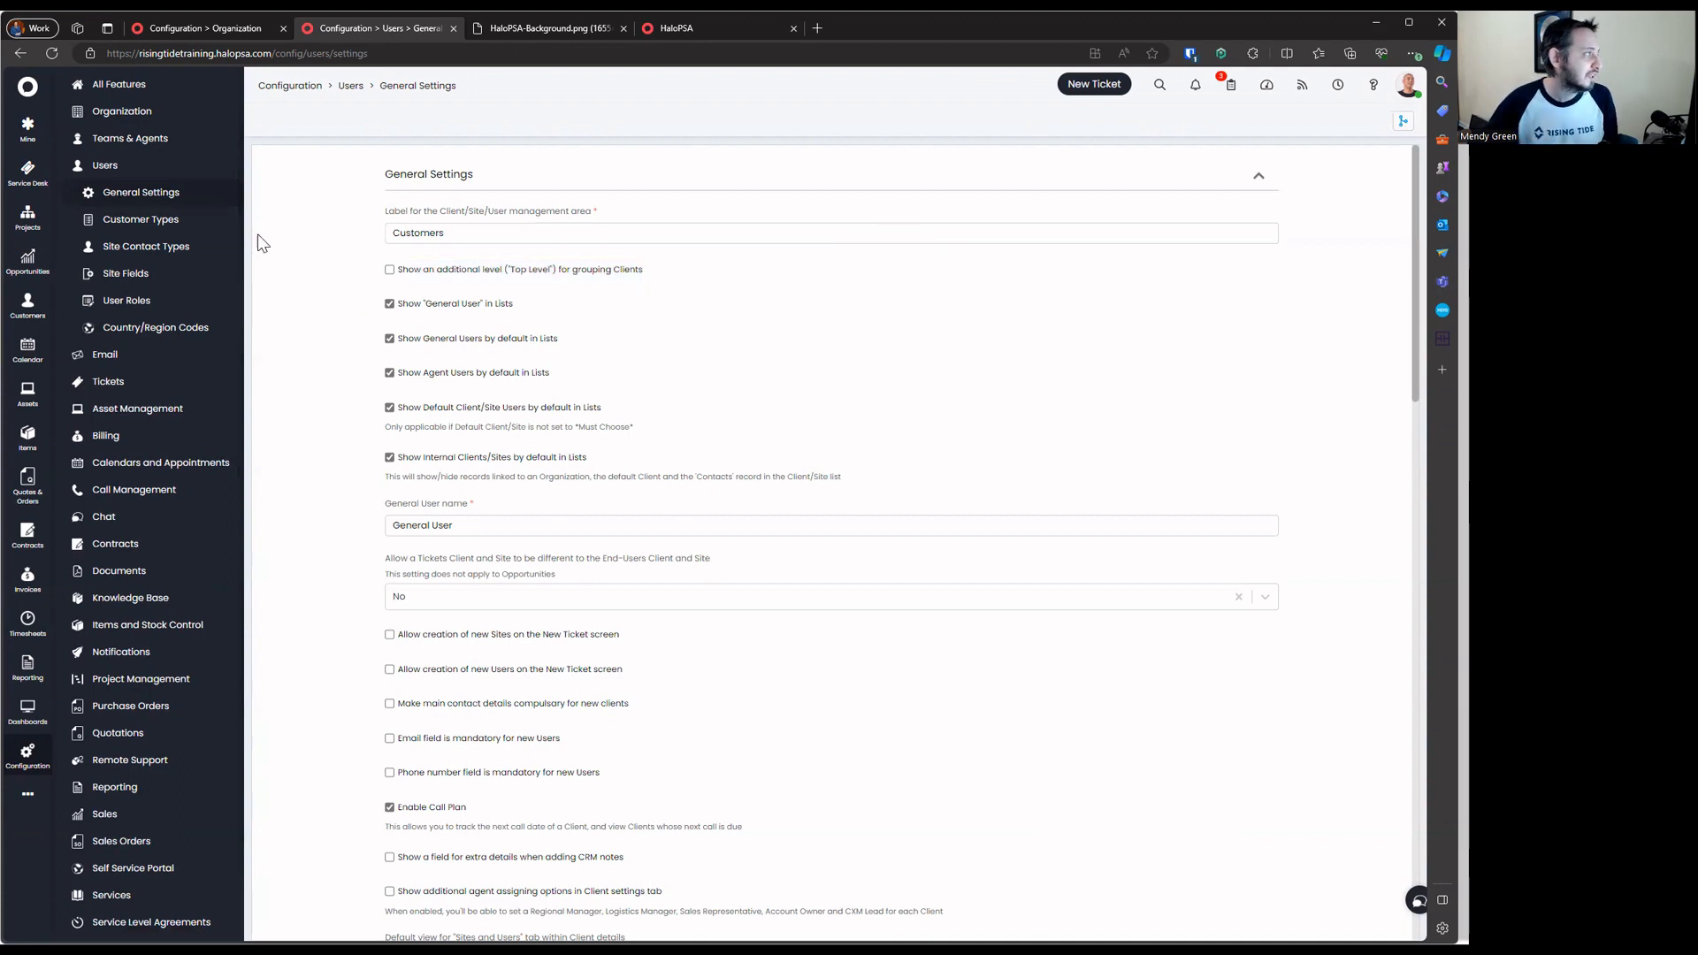
Browse the Customers clients, sites and users lists, then return to Users General Settings
click(228, 24)
click(381, 27)
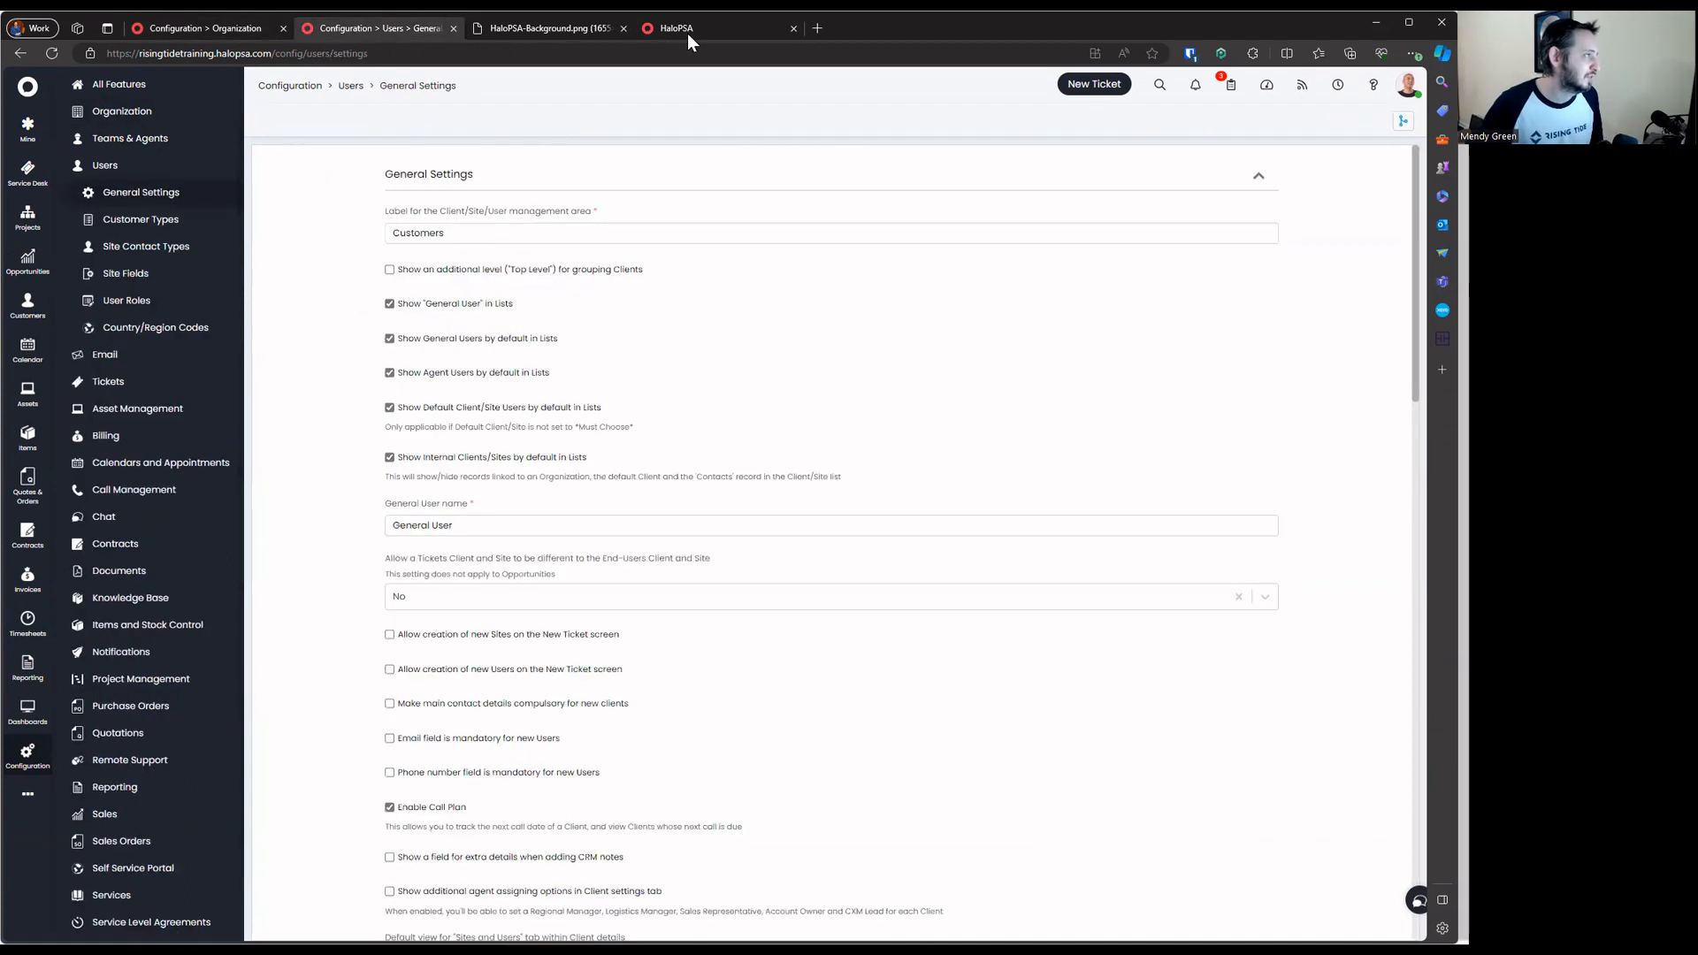
click(687, 34)
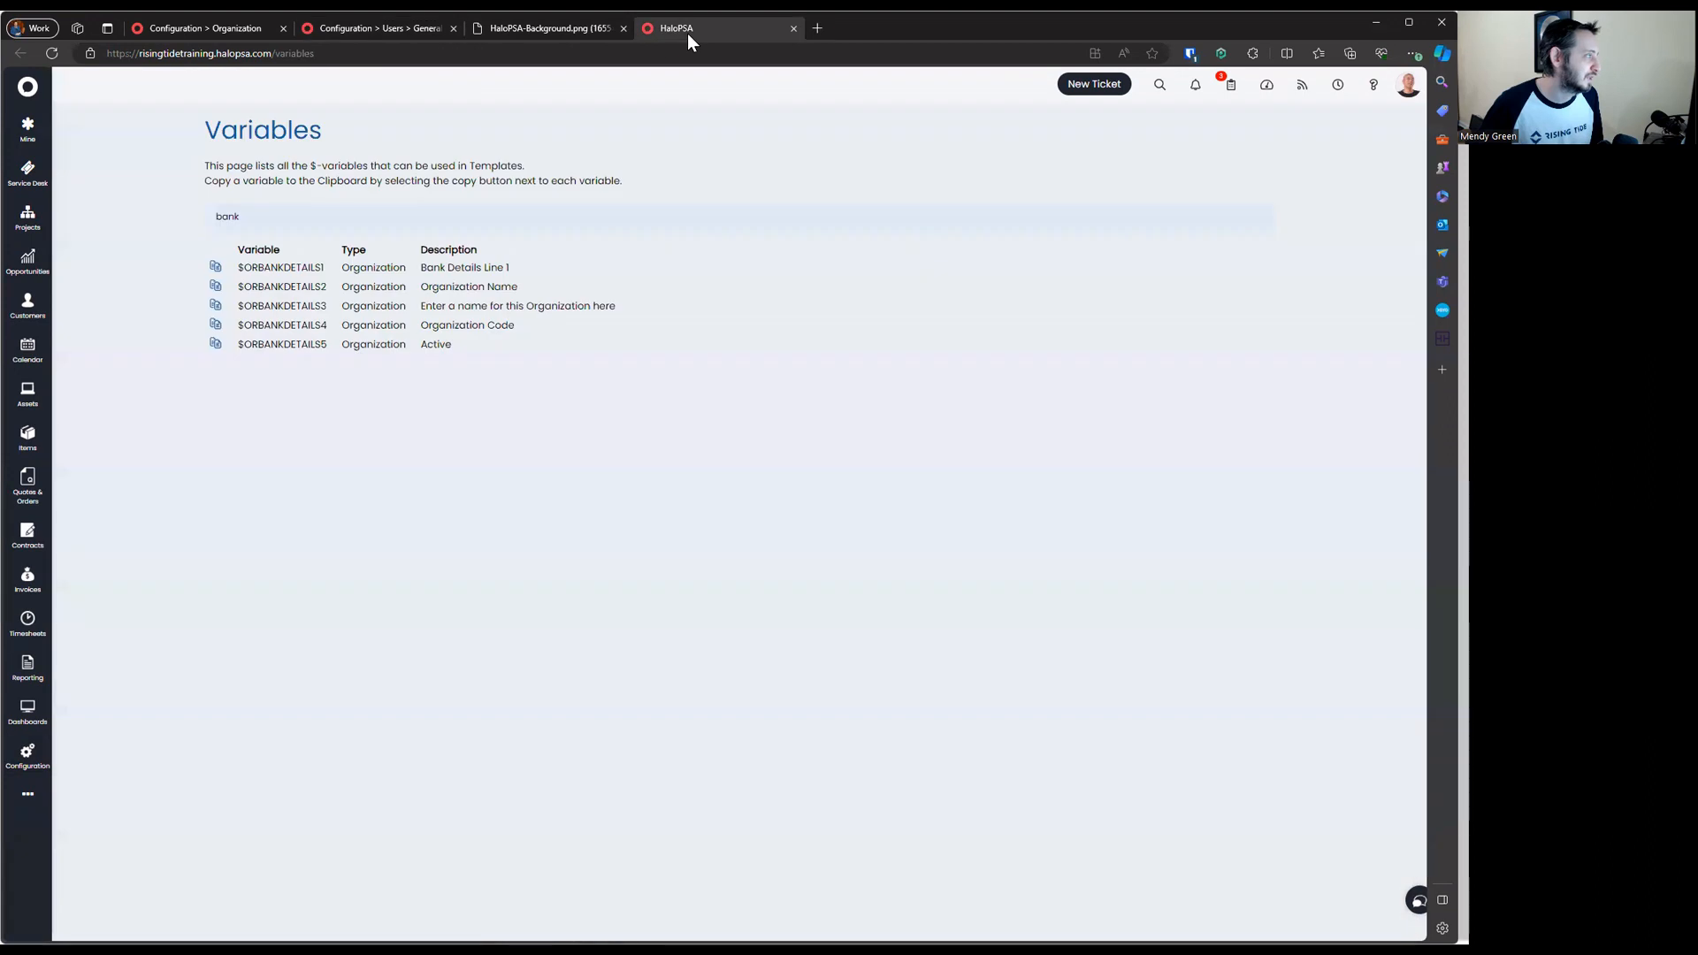
click(39, 310)
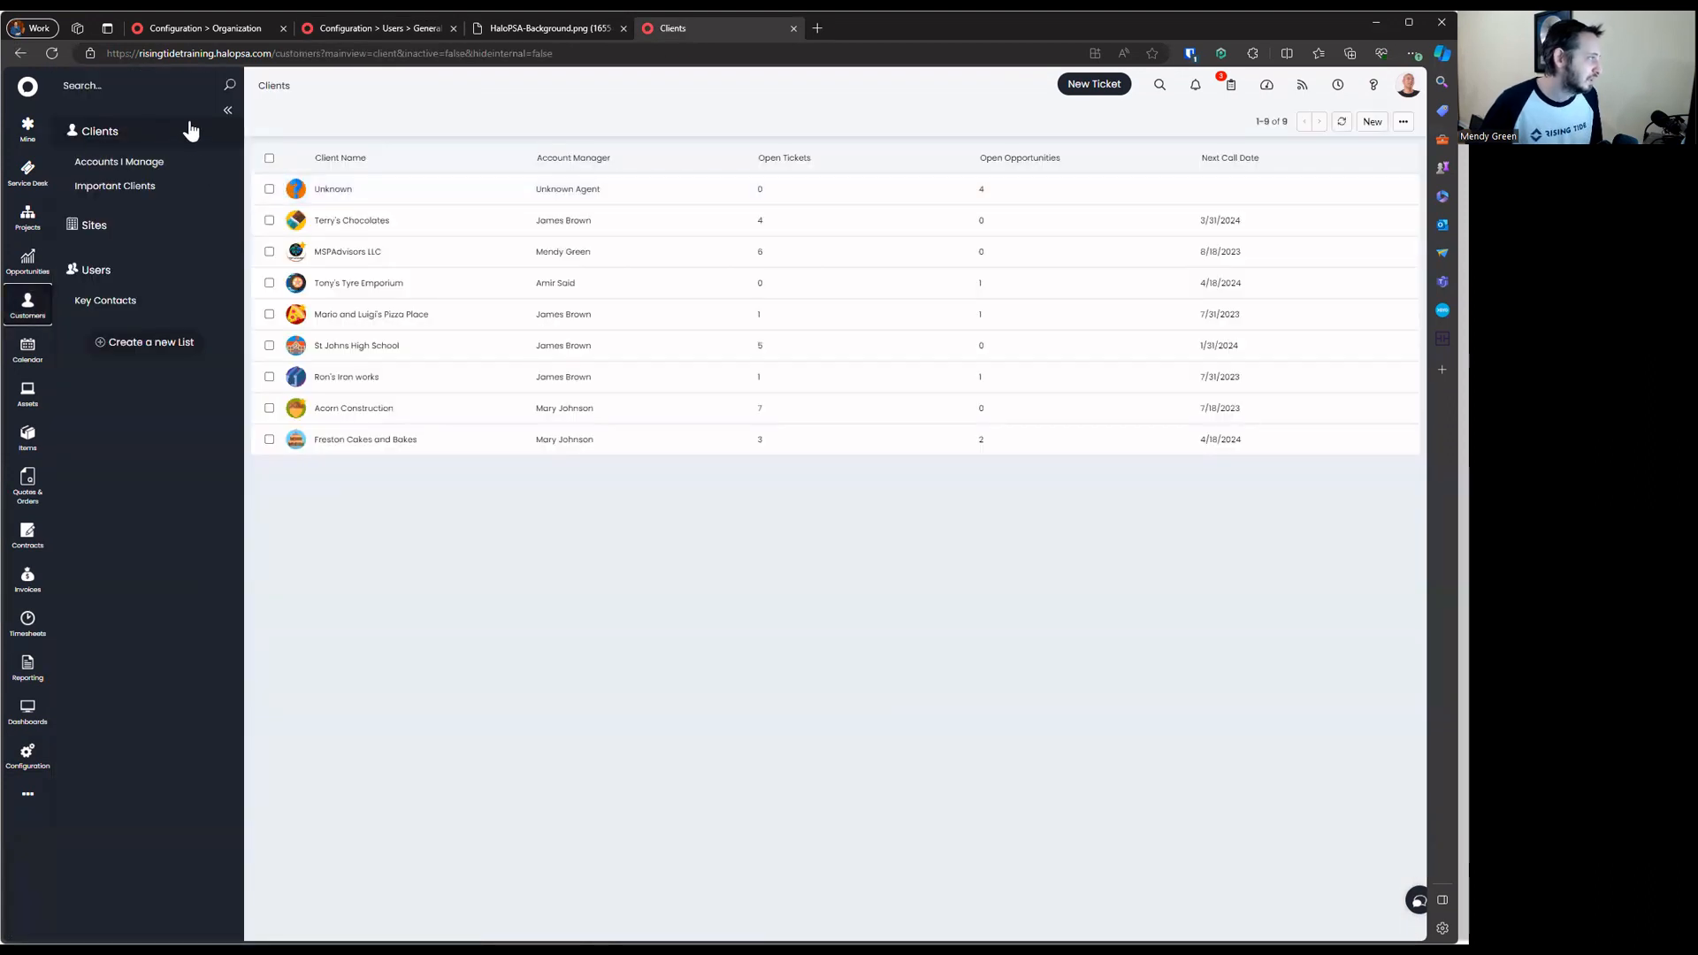
click(138, 232)
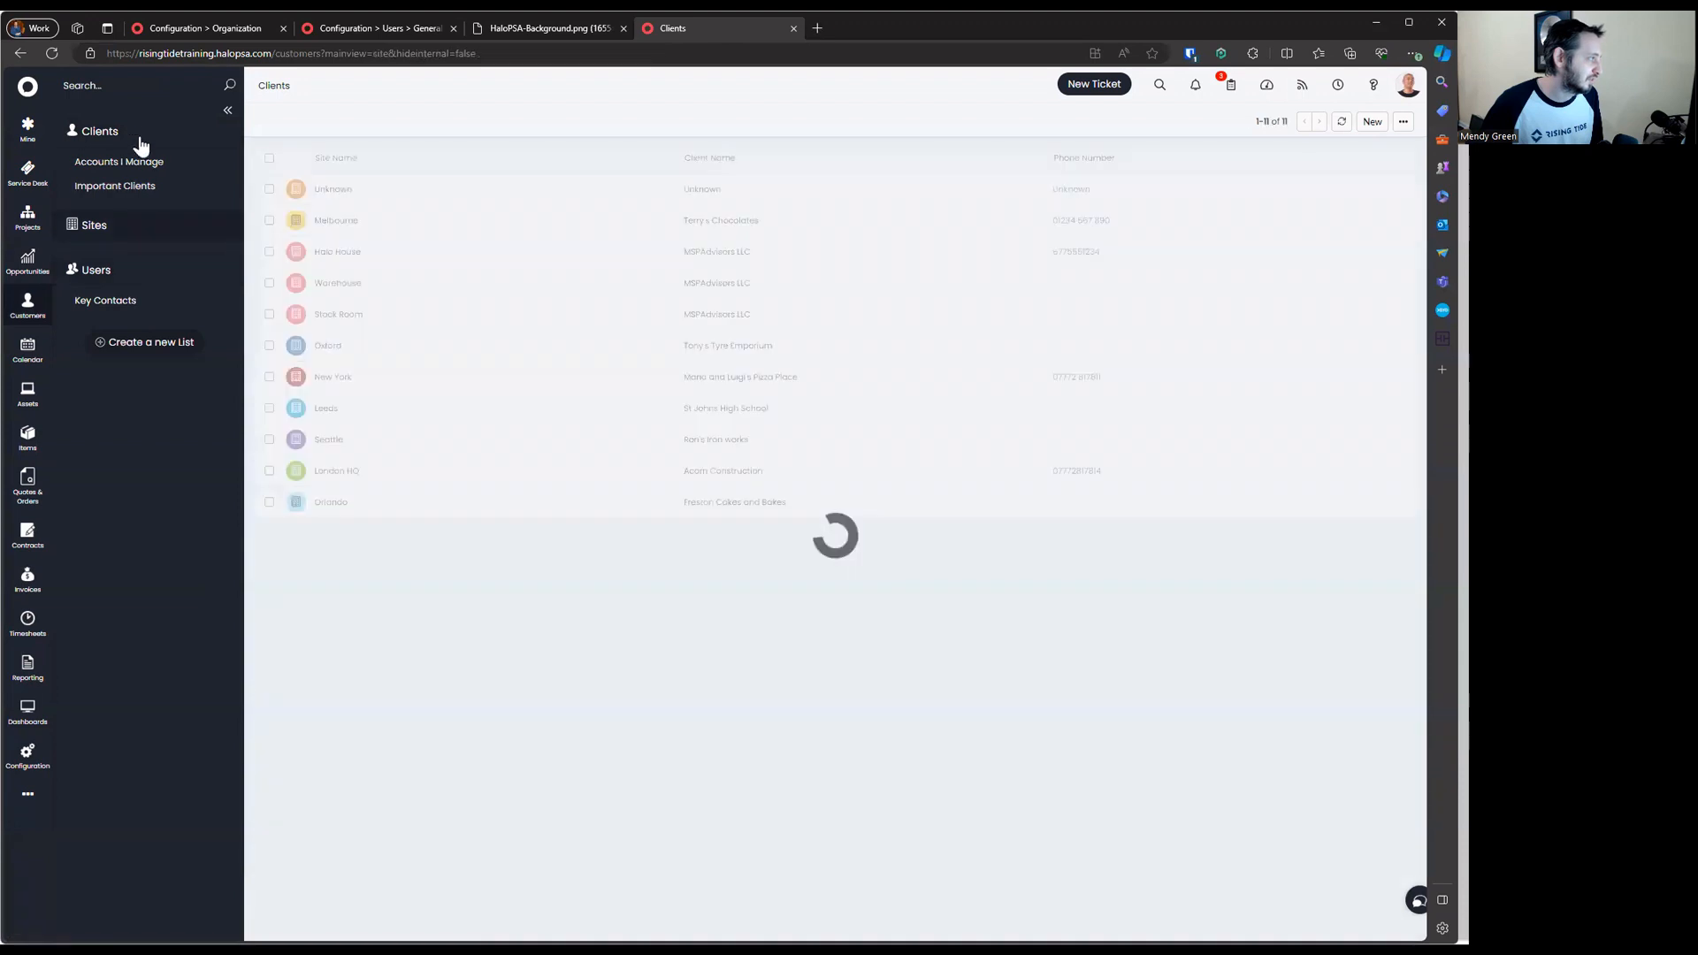
click(131, 271)
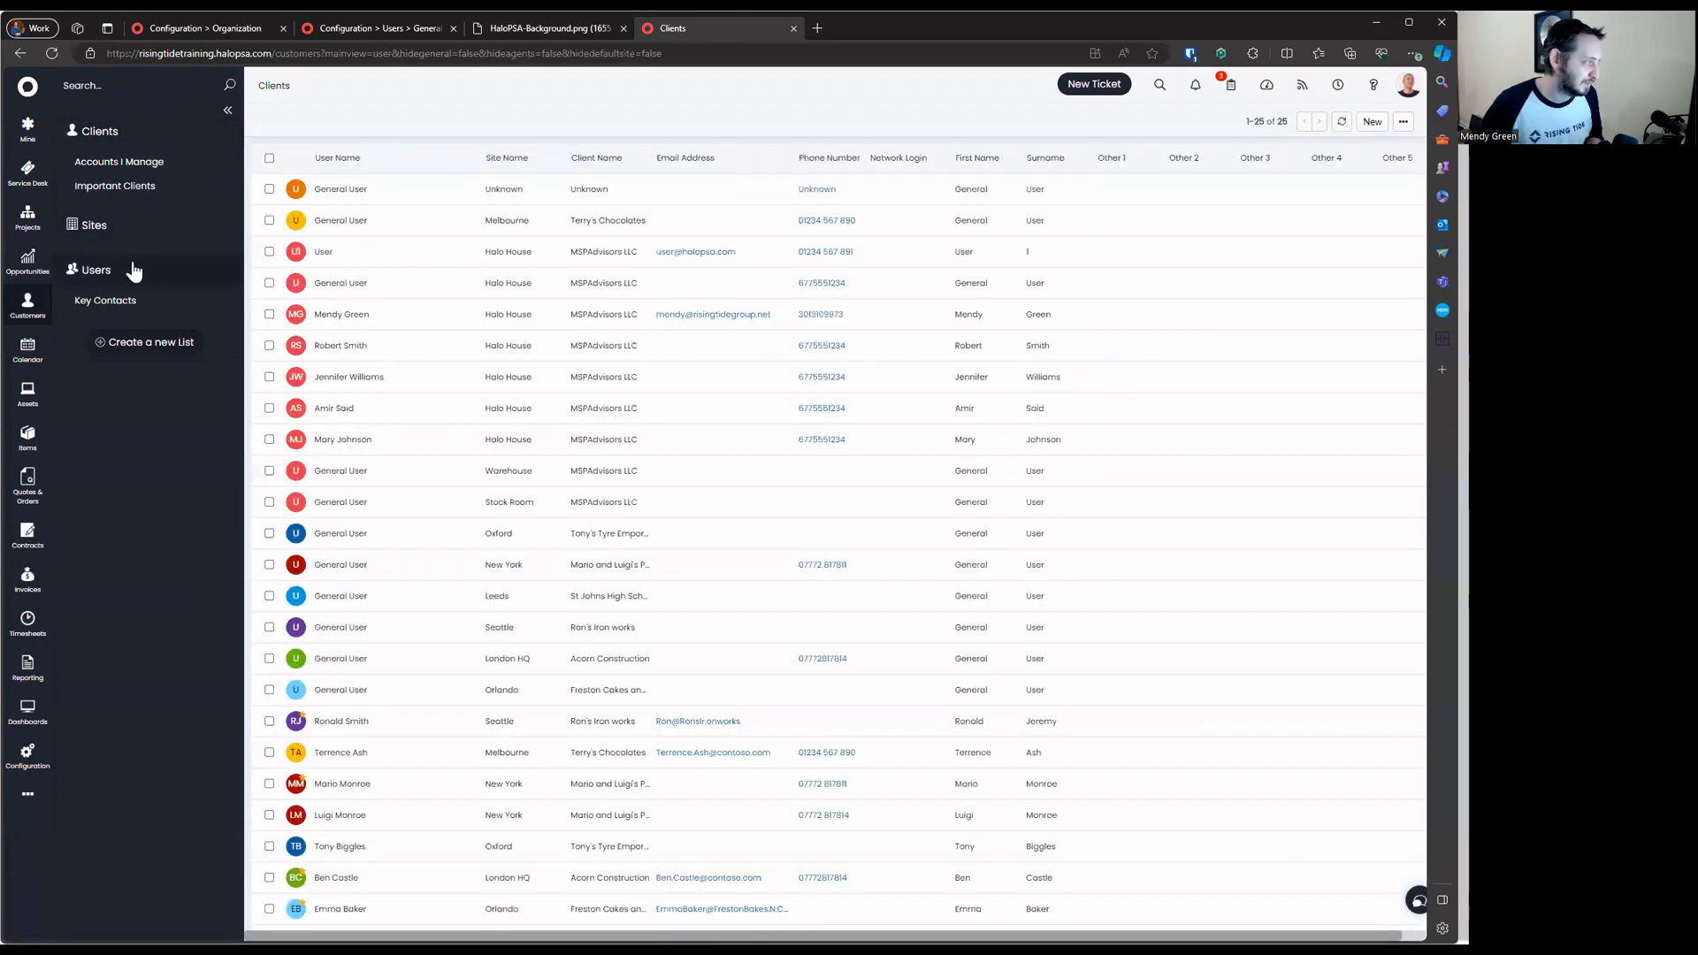
click(173, 245)
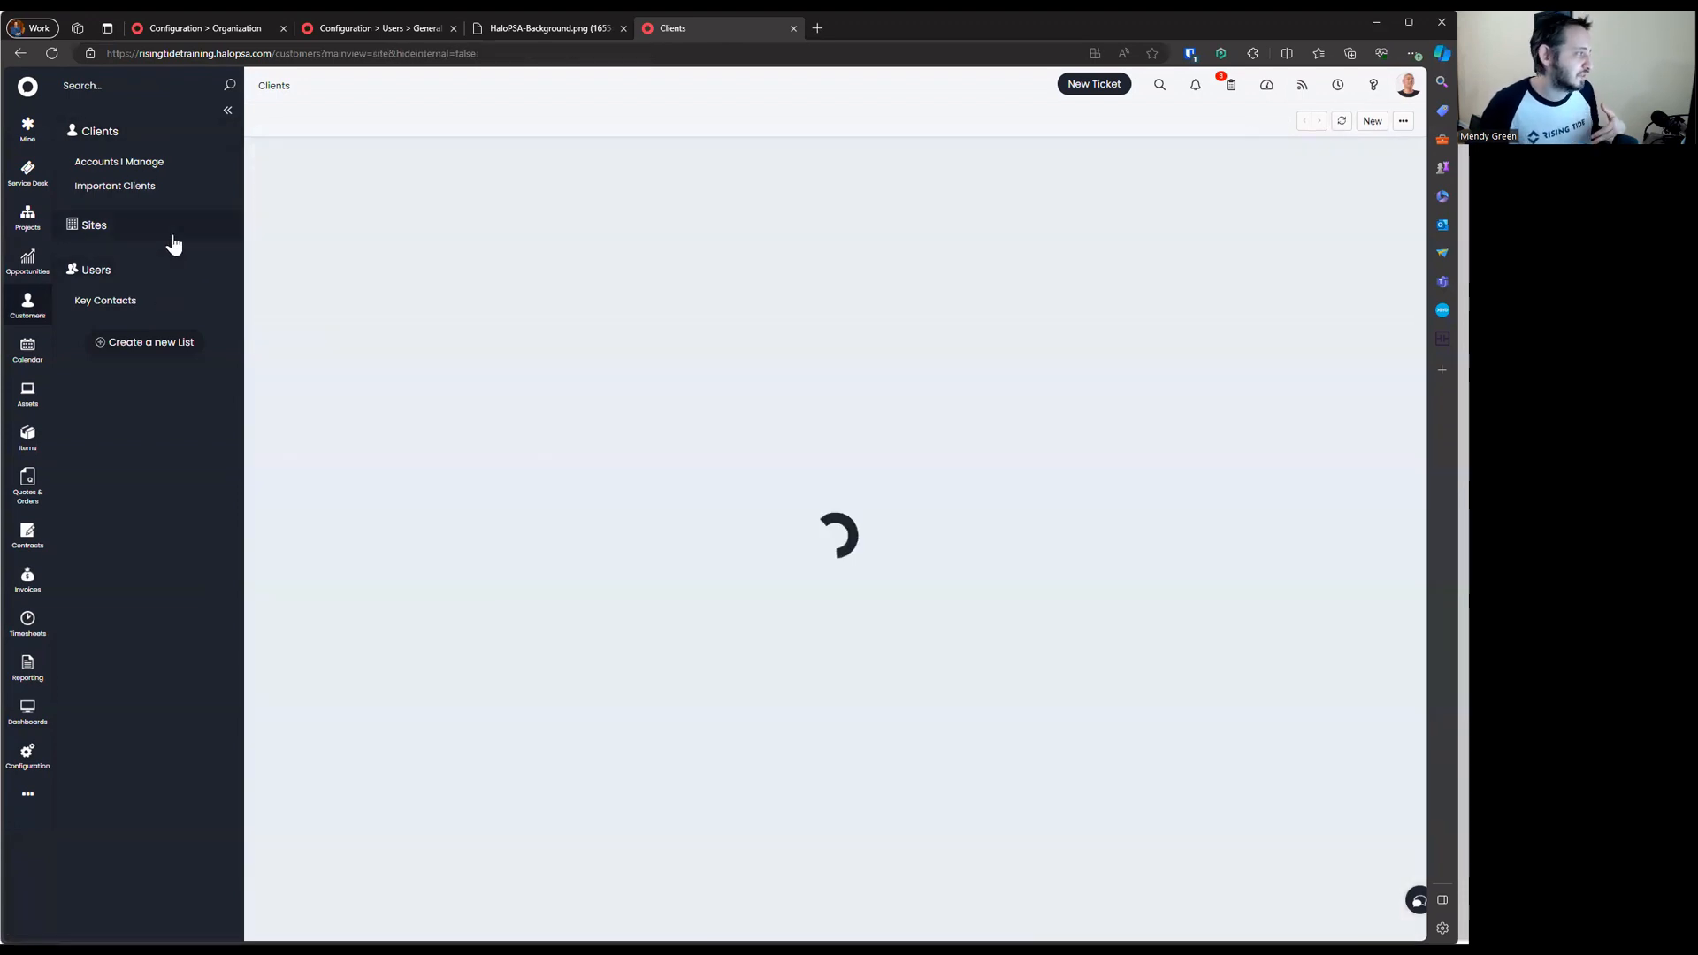
click(190, 143)
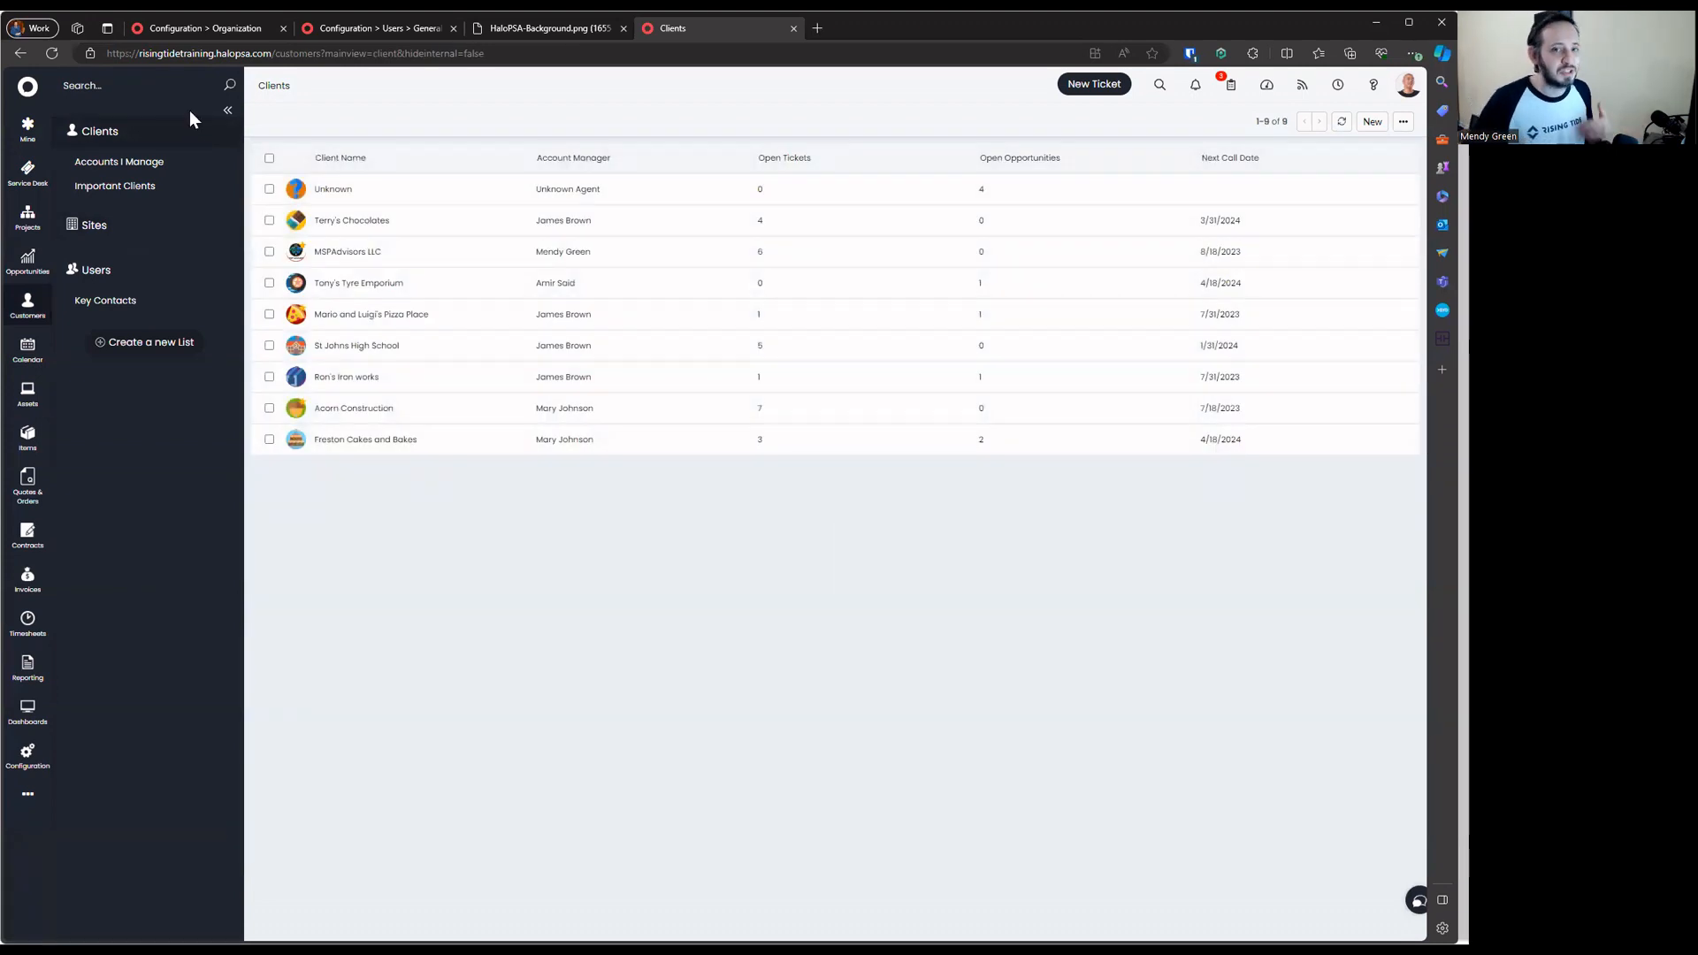
click(406, 30)
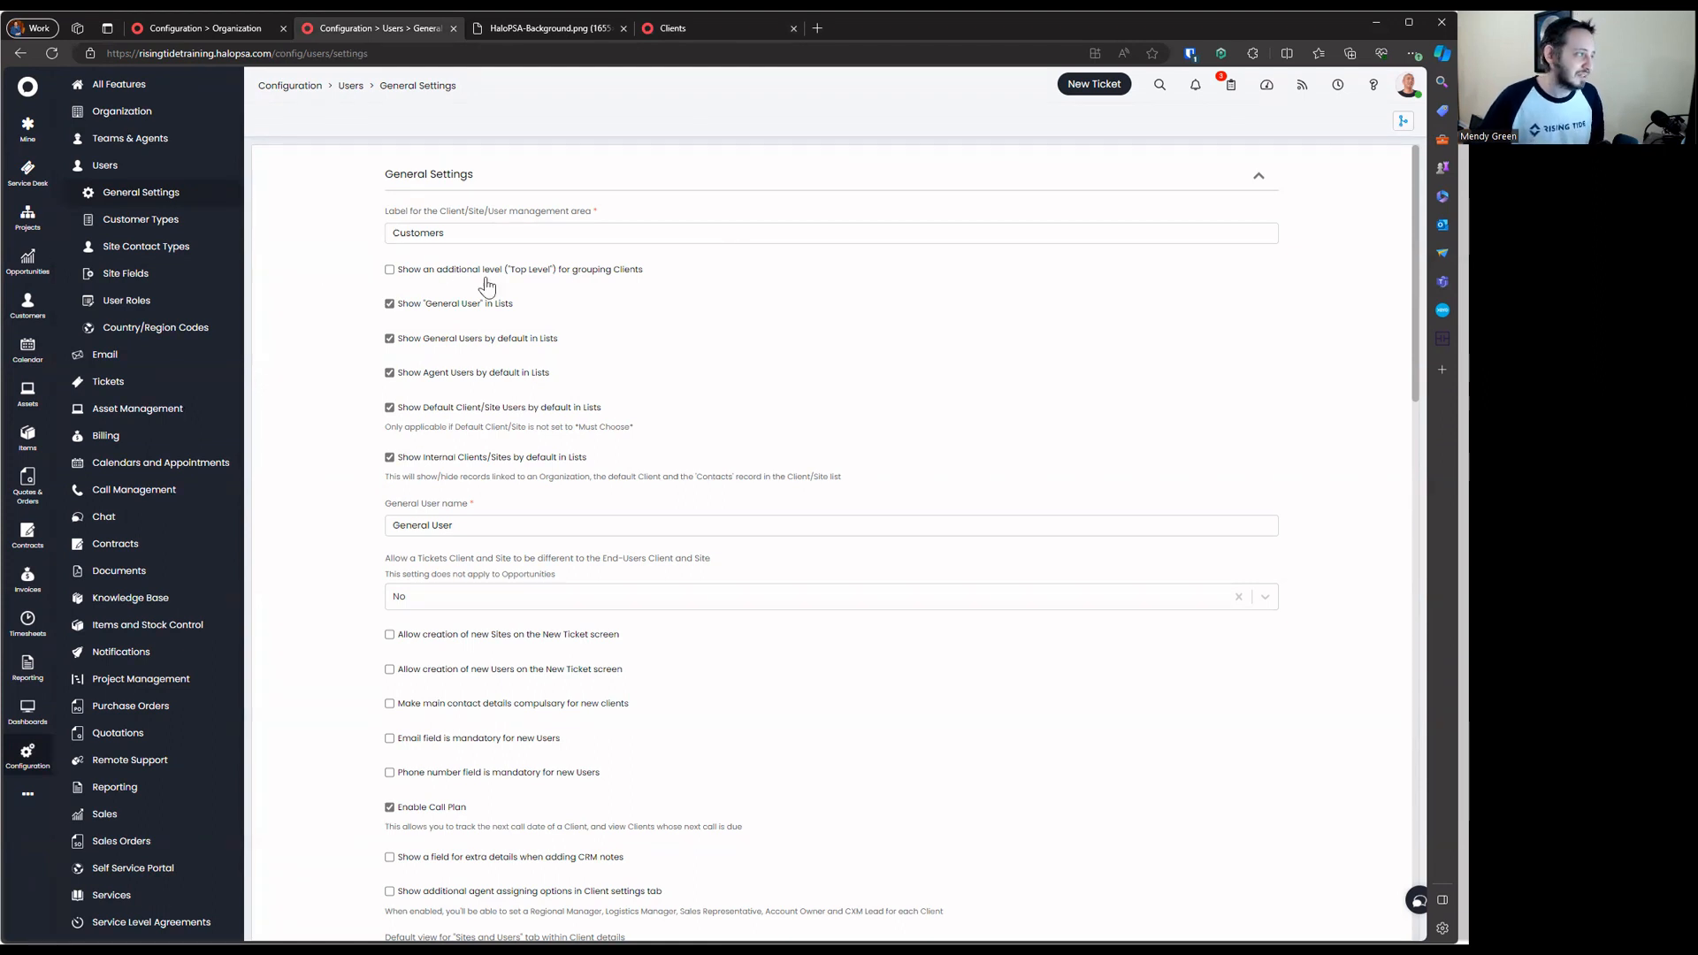
Enable the additional 'Top Level' client grouping and reload the Clients list to show it
drag(694, 281, 355, 278)
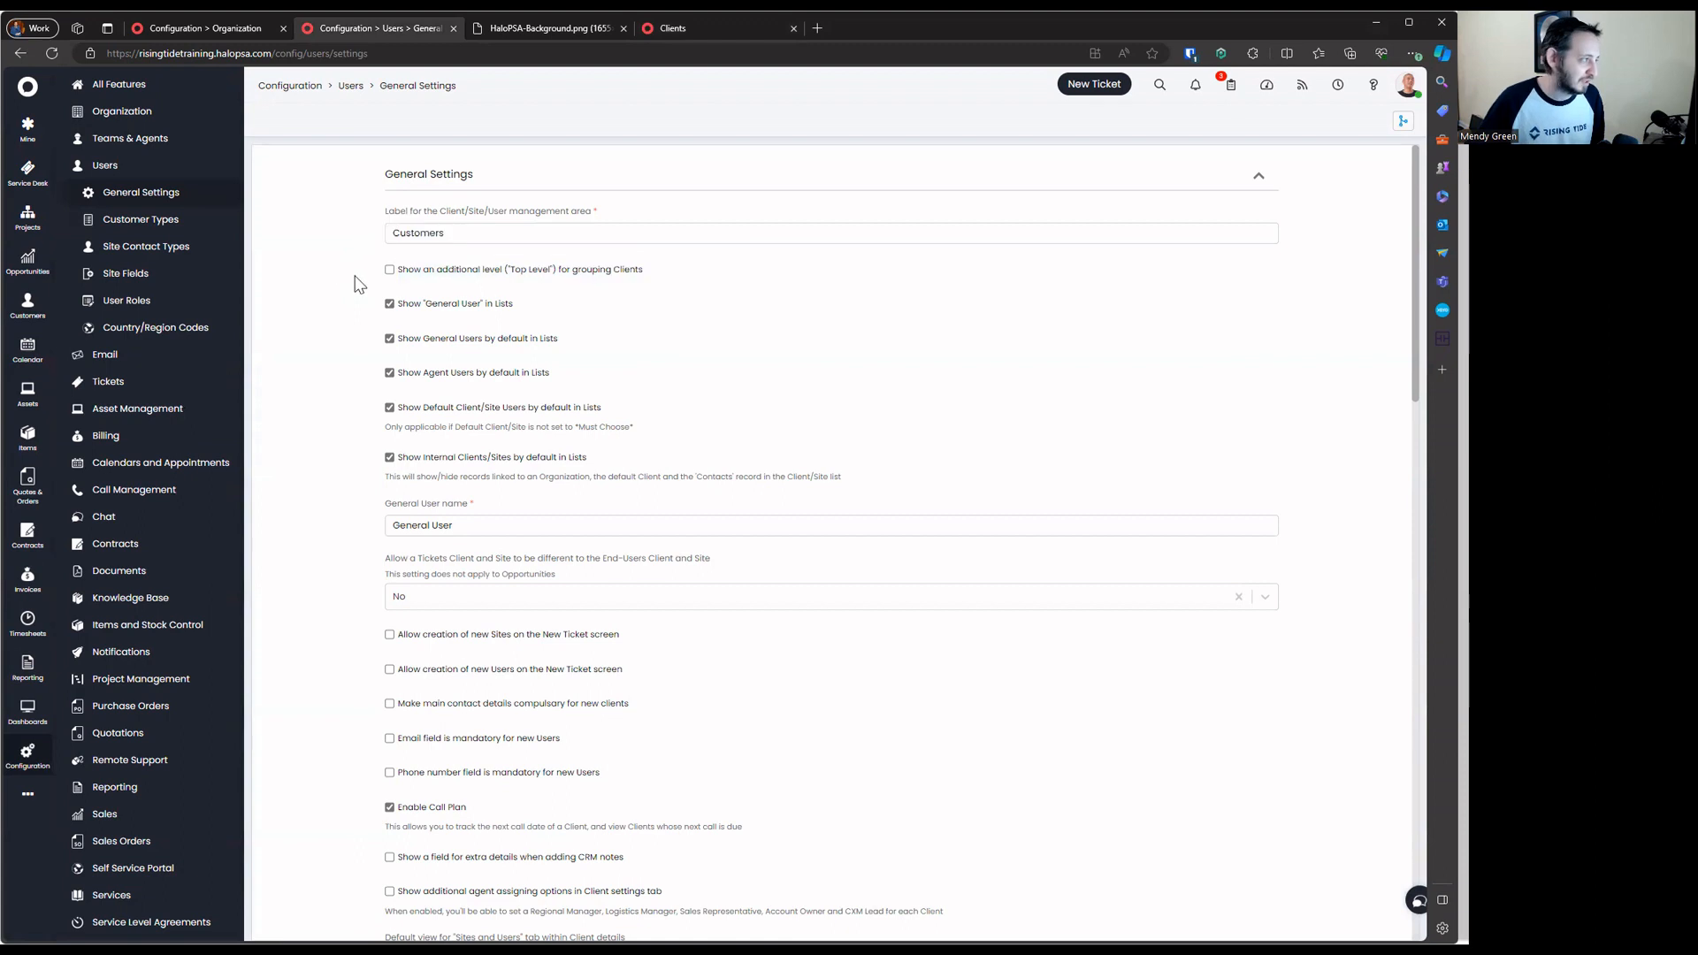
click(466, 271)
click(702, 34)
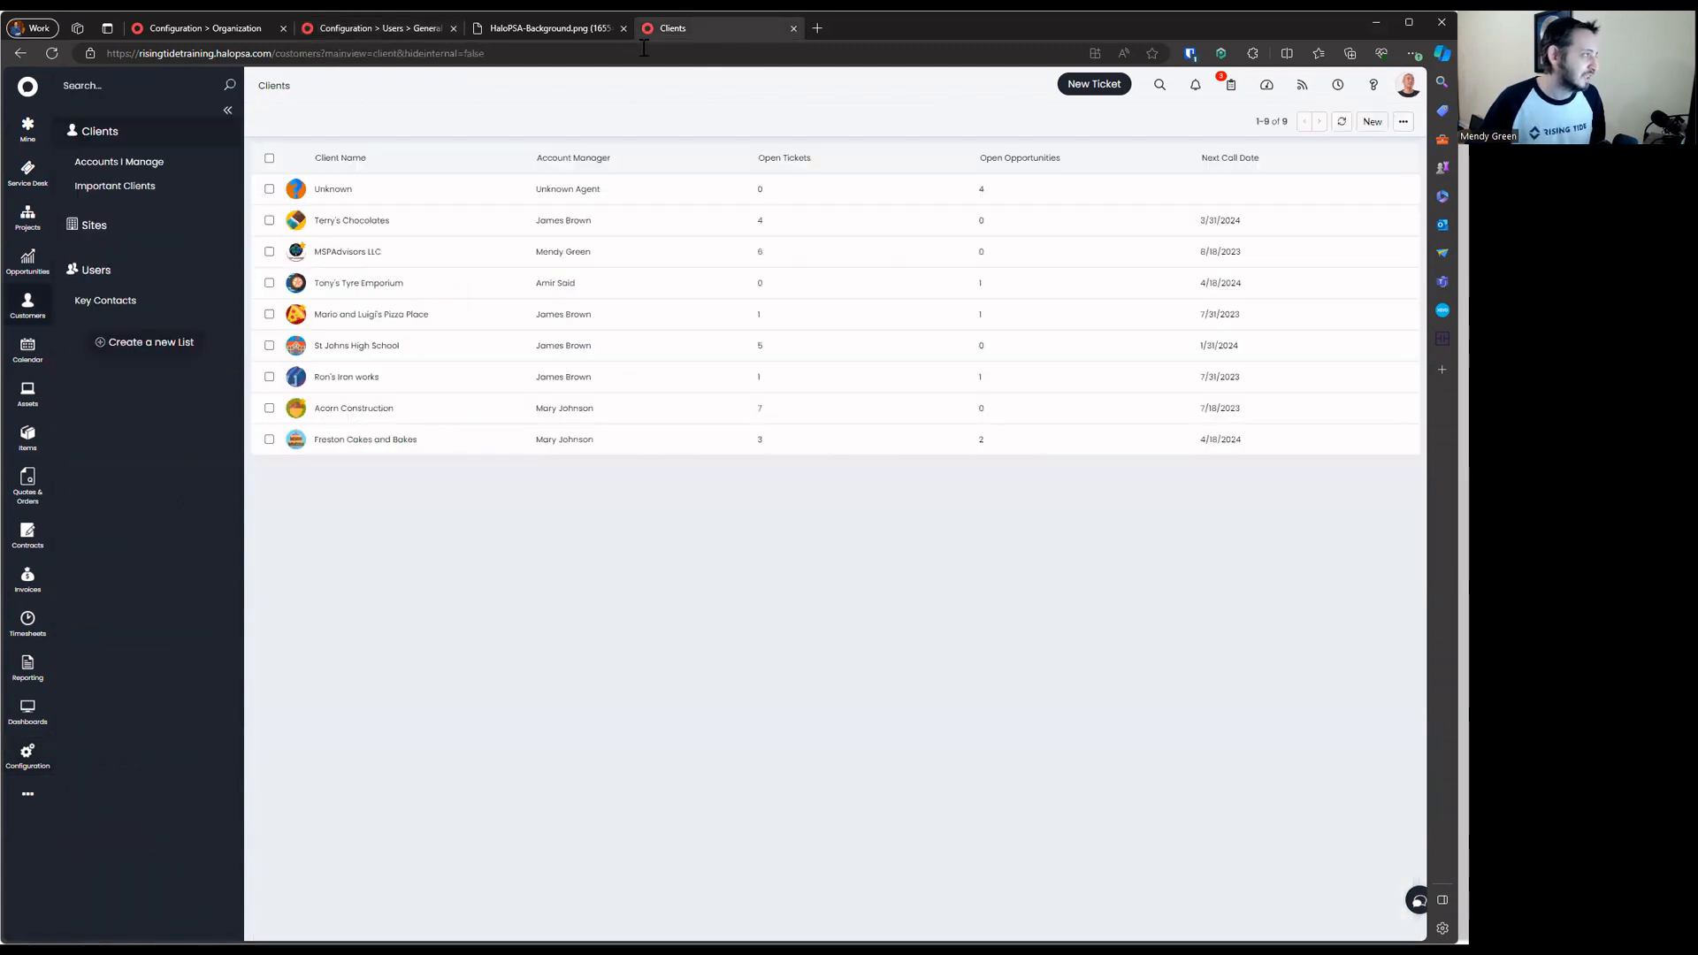
click(395, 26)
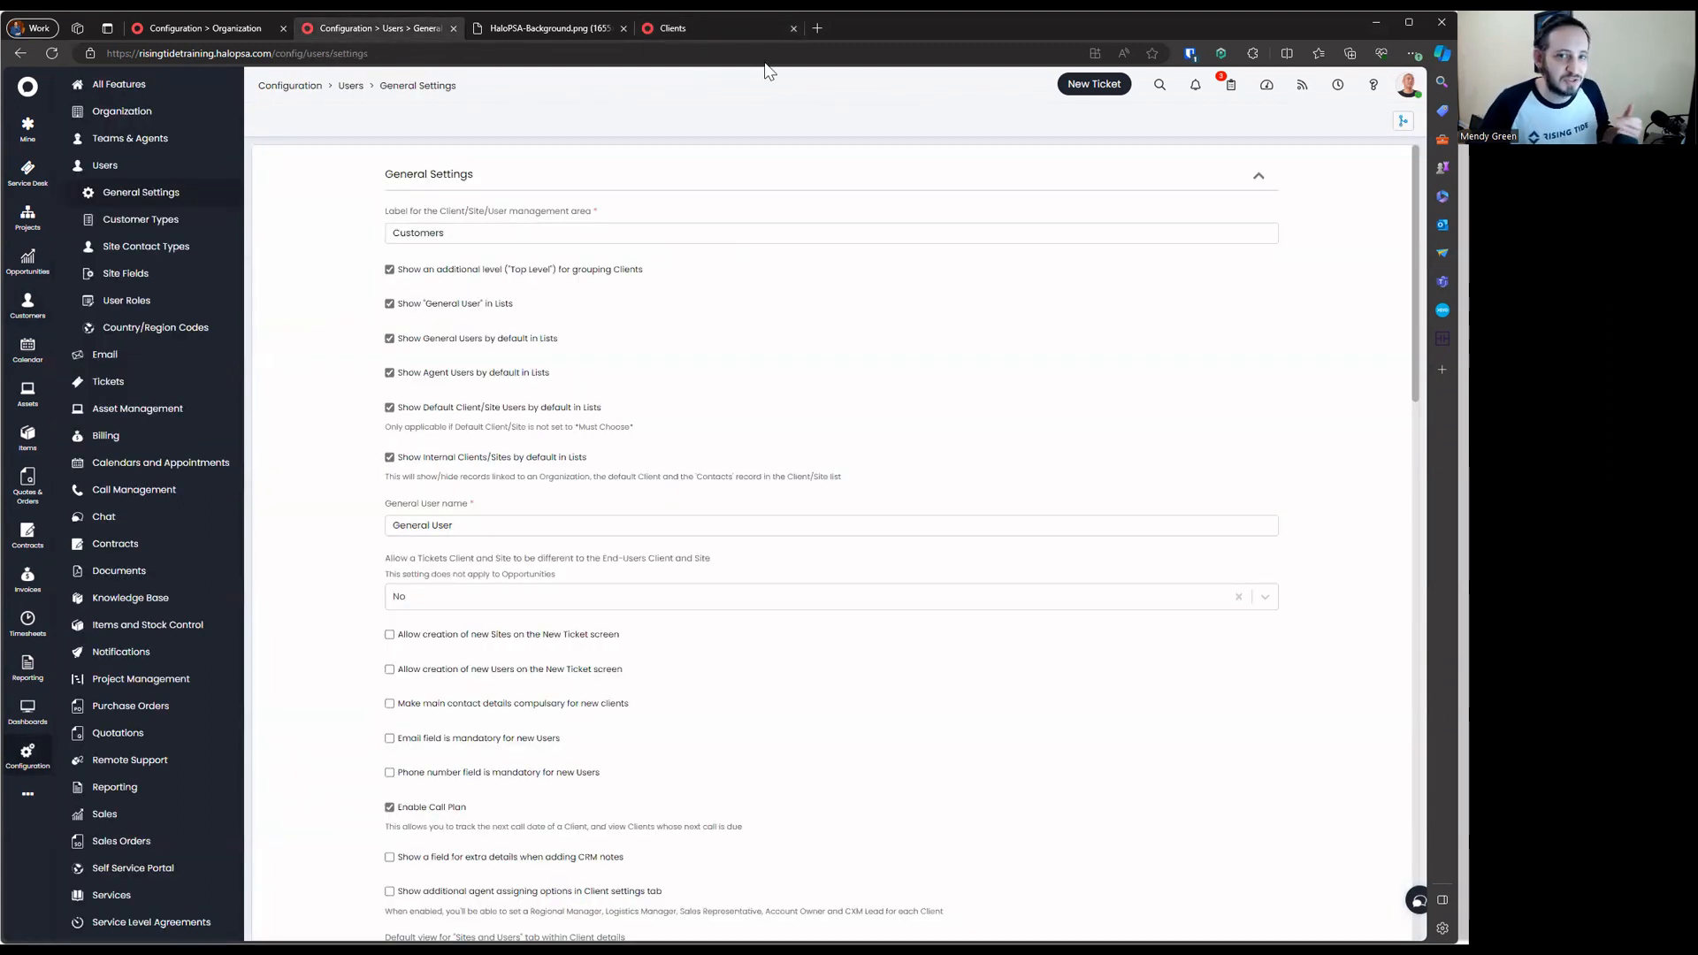
click(751, 33)
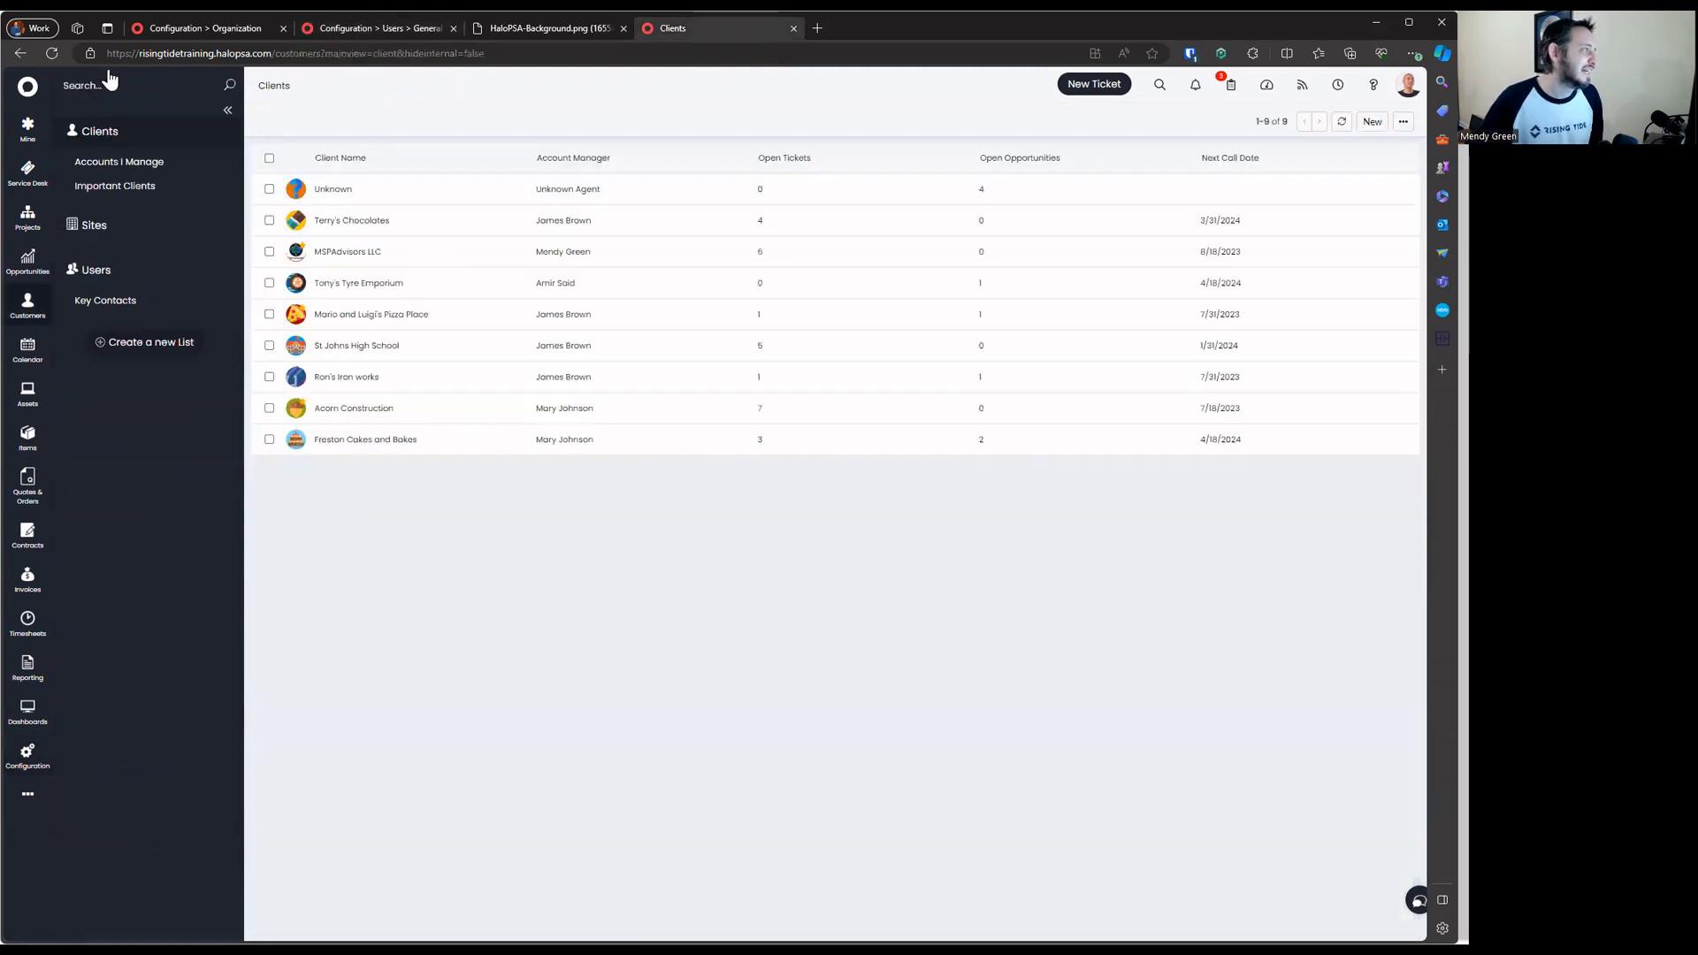
click(52, 54)
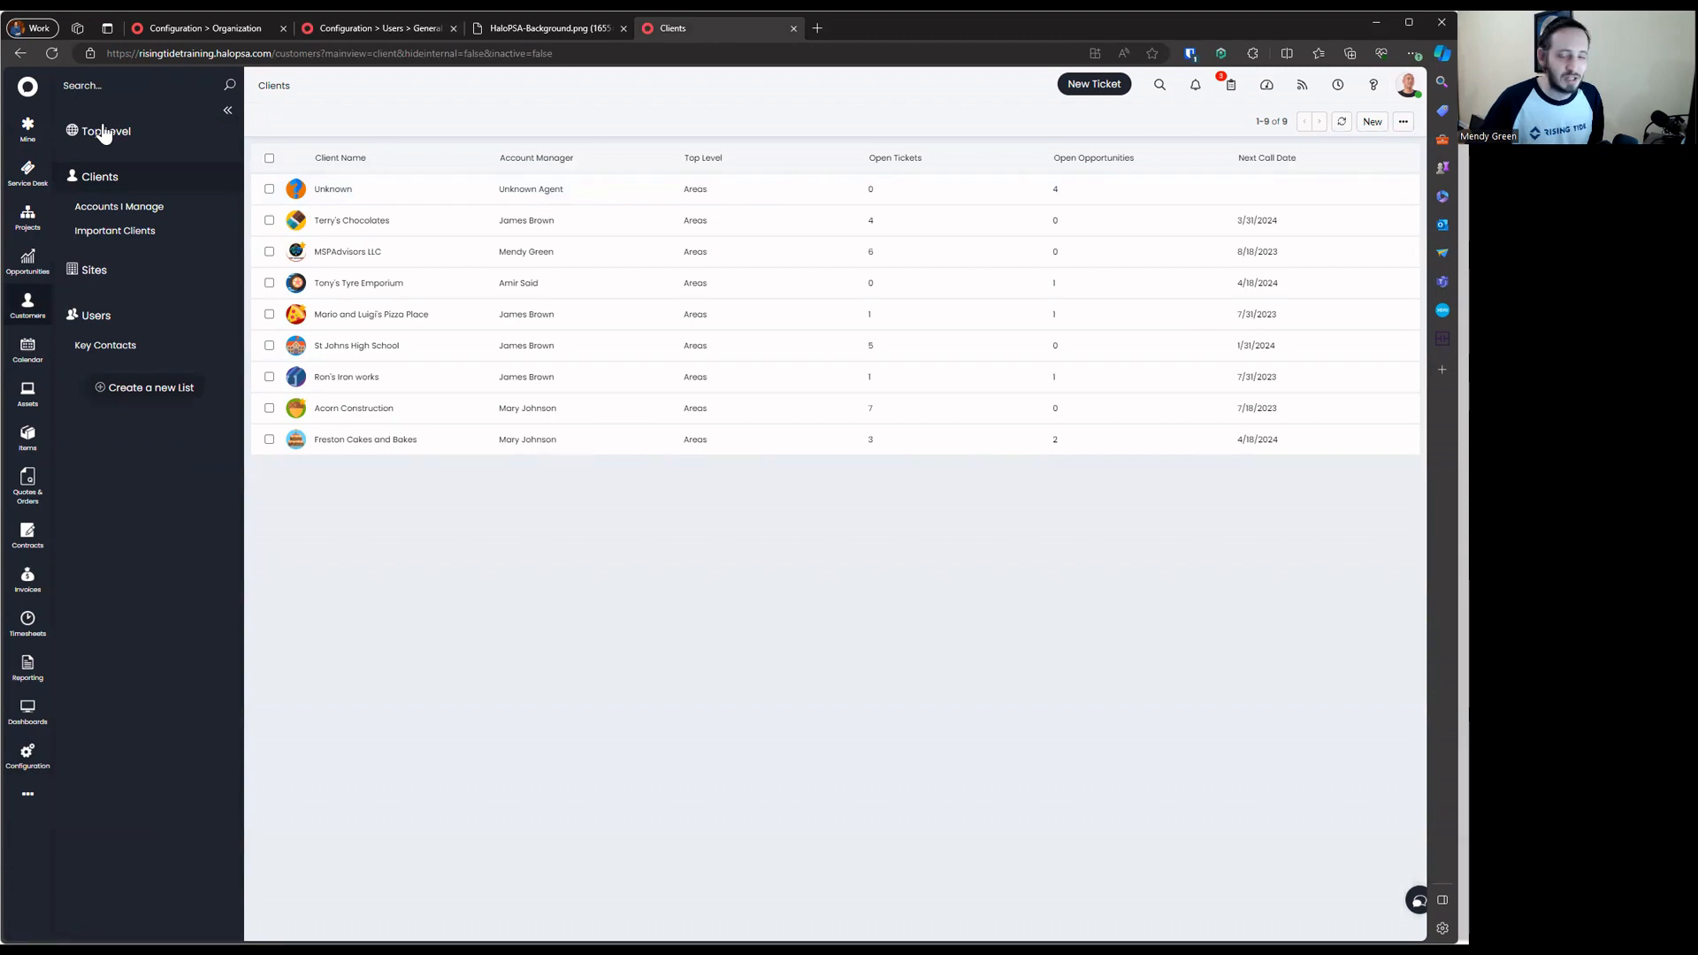
Flip through the Users, Sites and Clients lists in the Customers sidebar
click(115, 317)
click(124, 272)
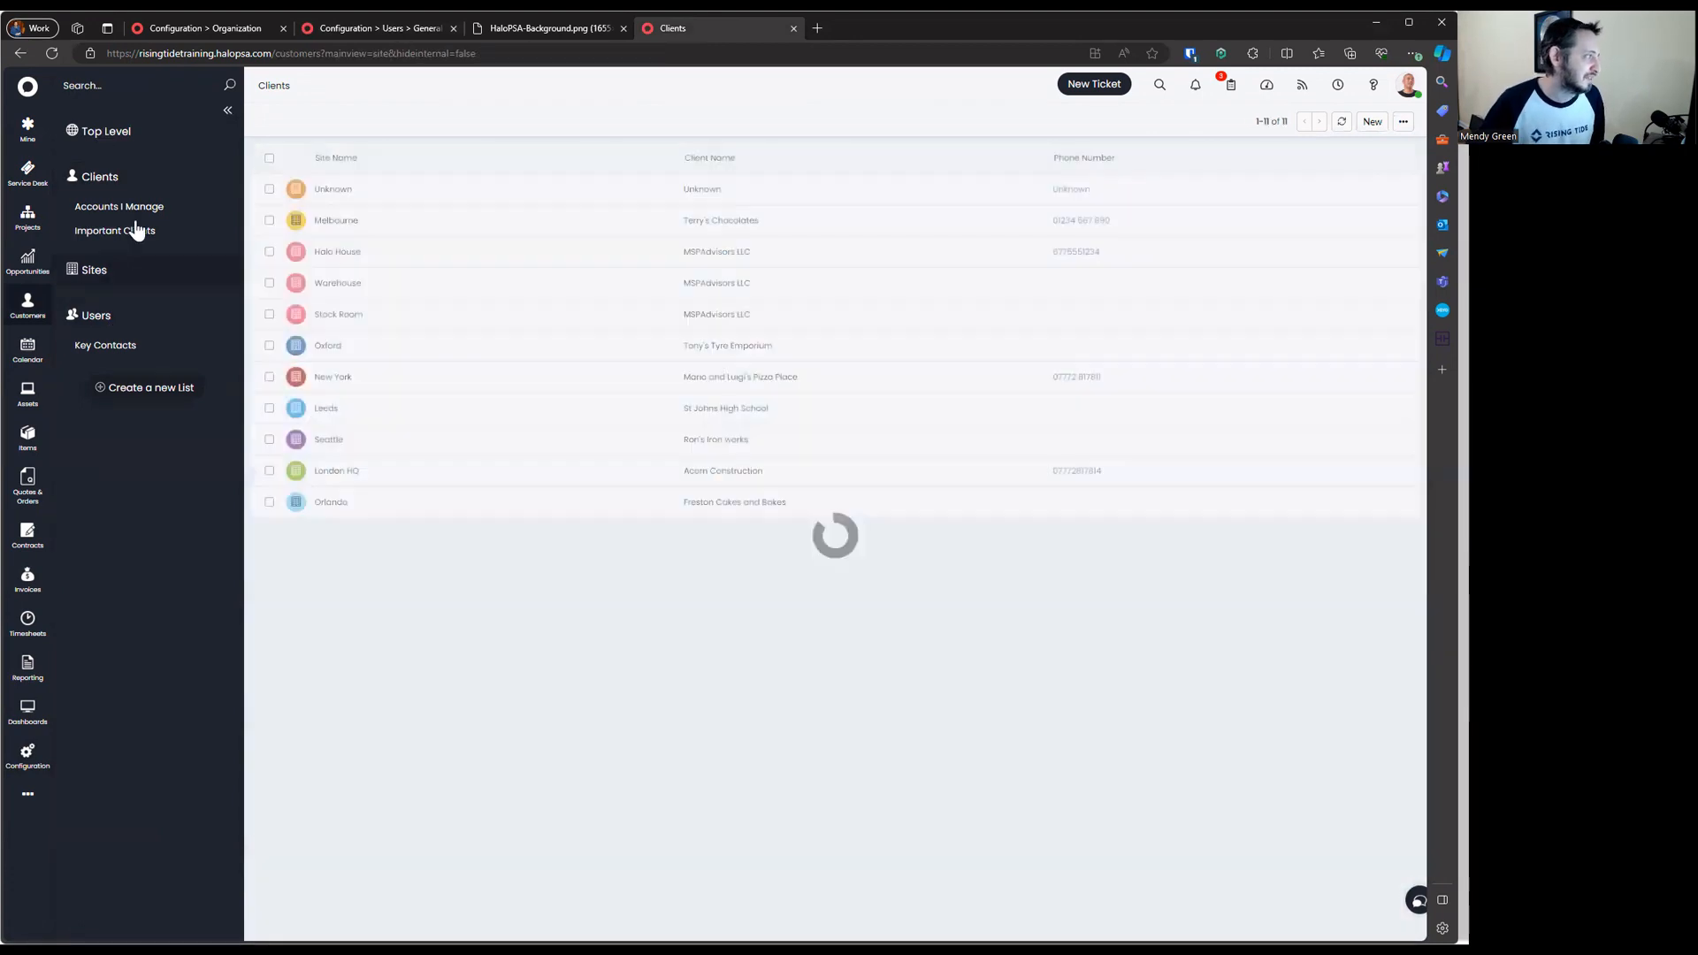
click(135, 188)
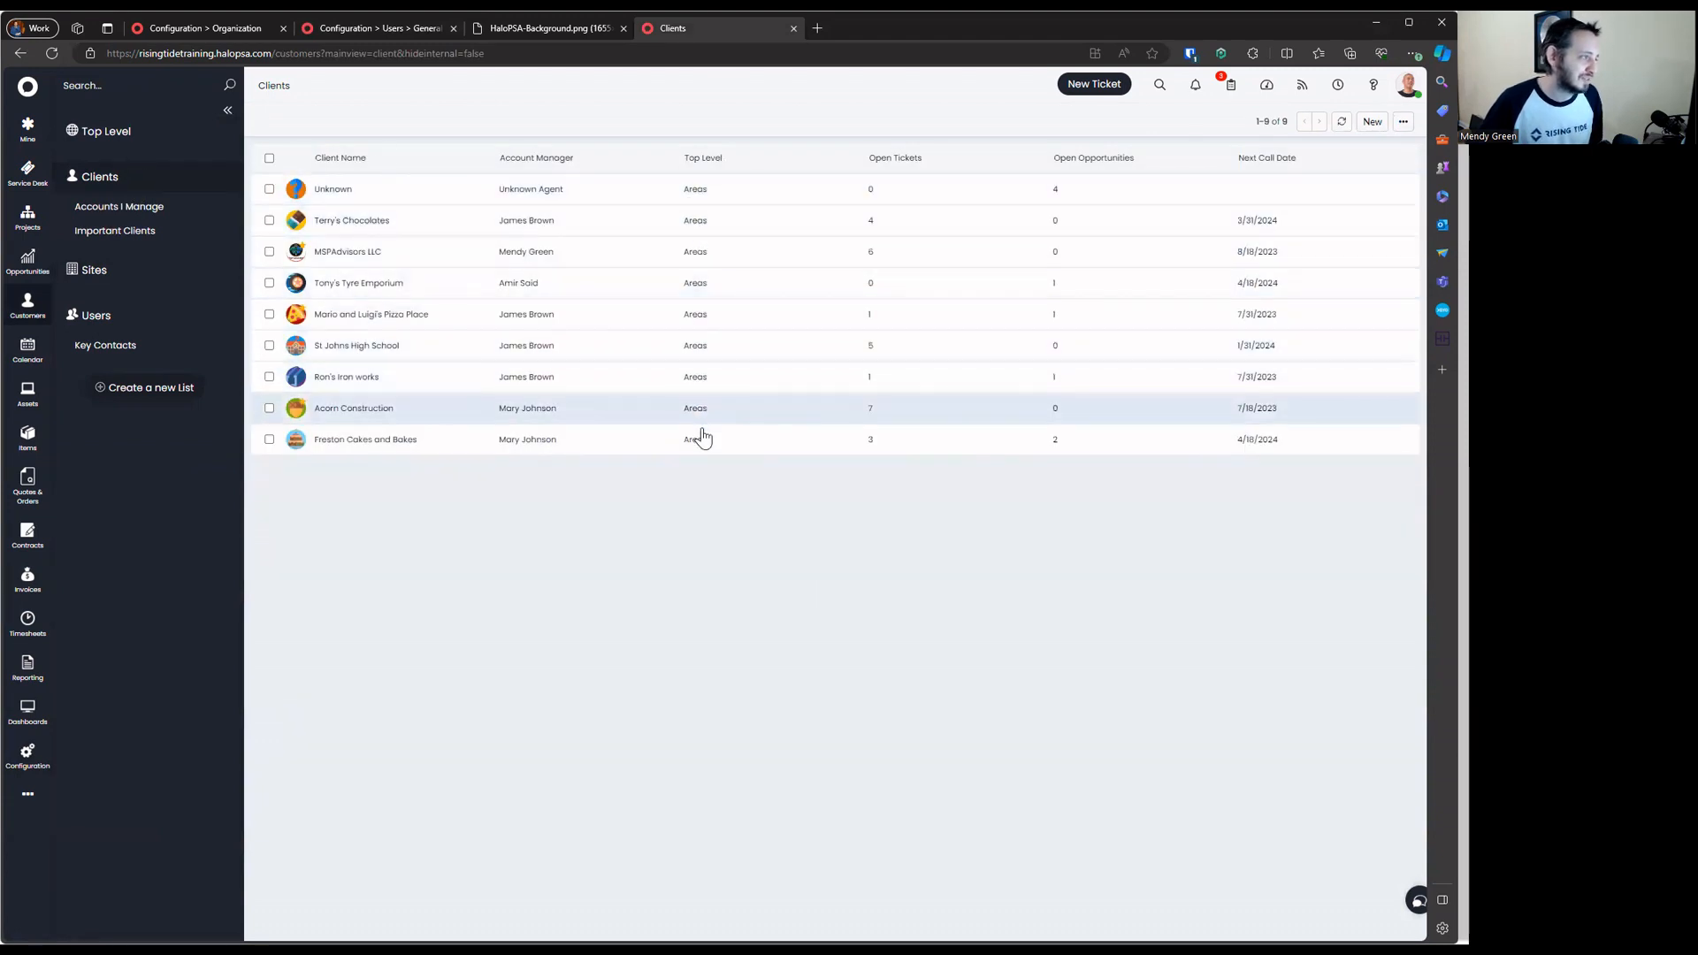
Review the Areas top level's Clients, Documents, Tickets and CRM Notes tabs, then list all users
click(133, 133)
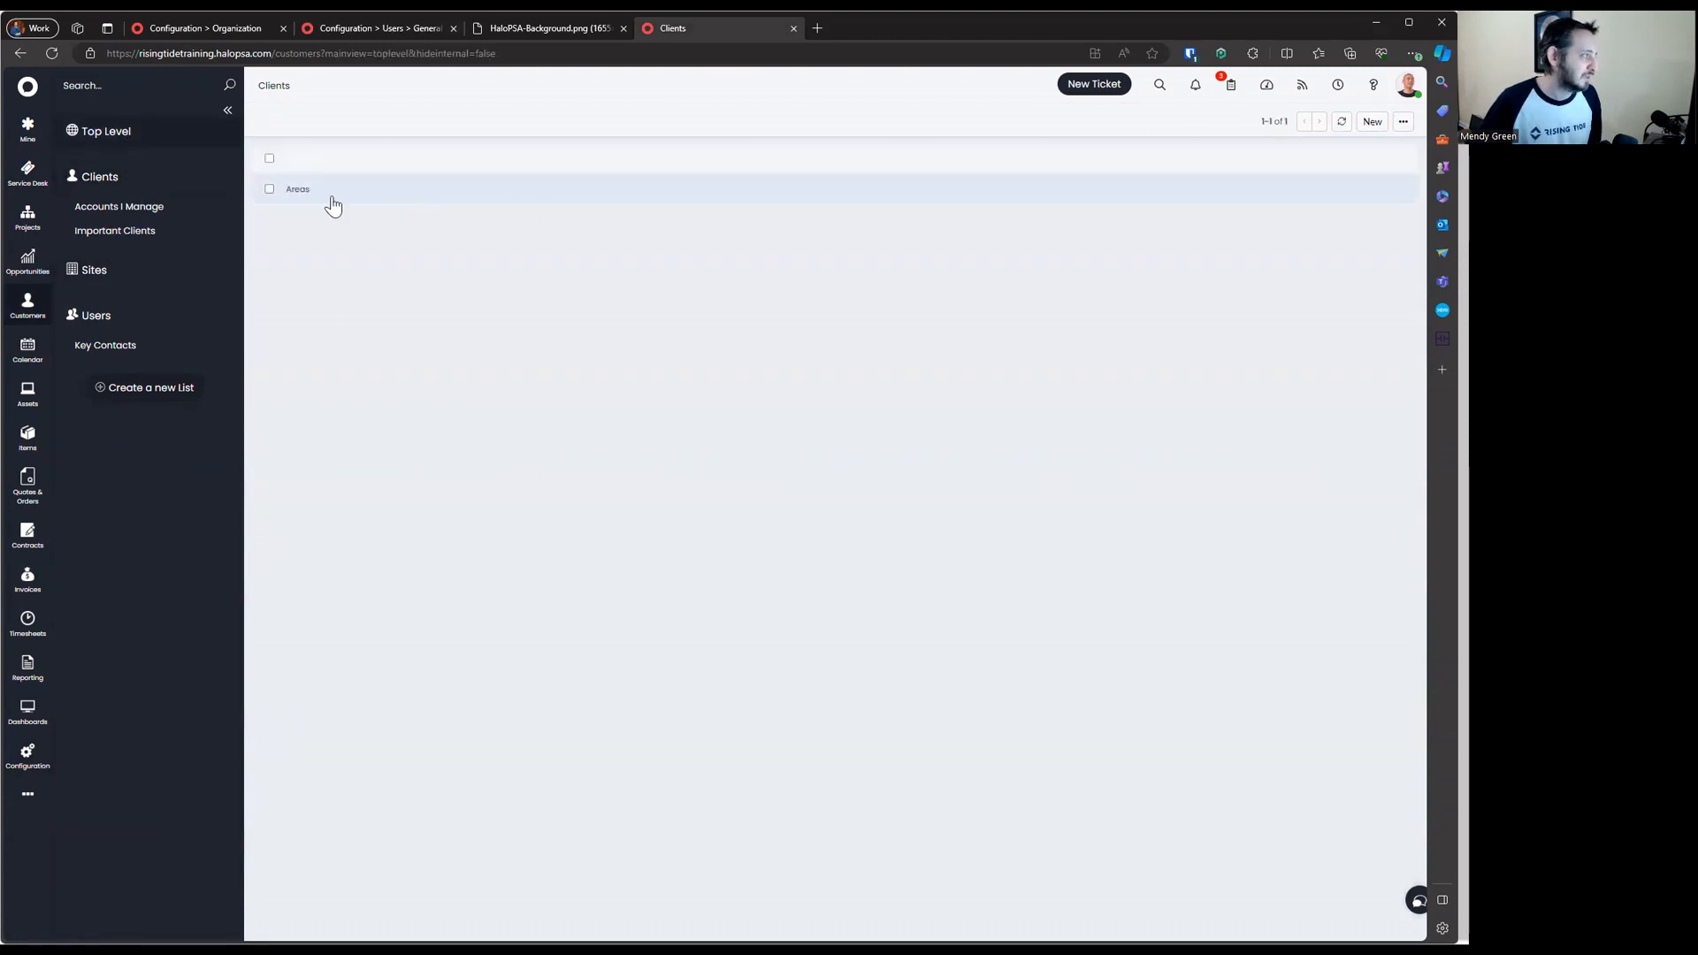
click(301, 189)
click(336, 230)
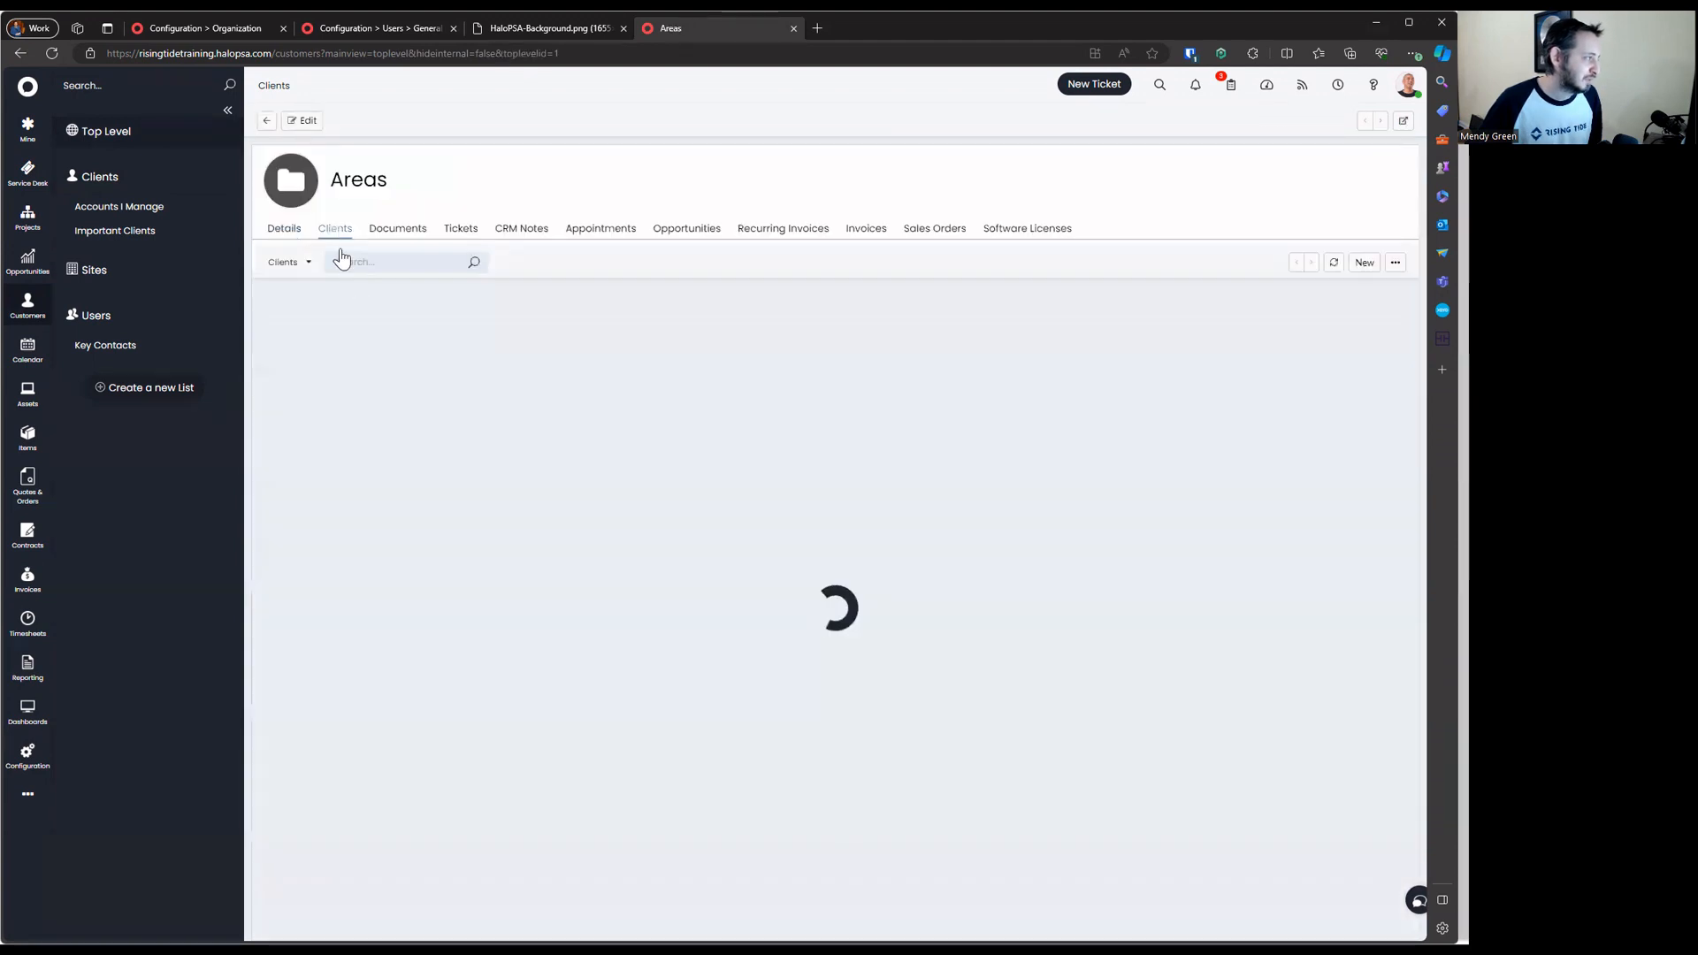
click(399, 228)
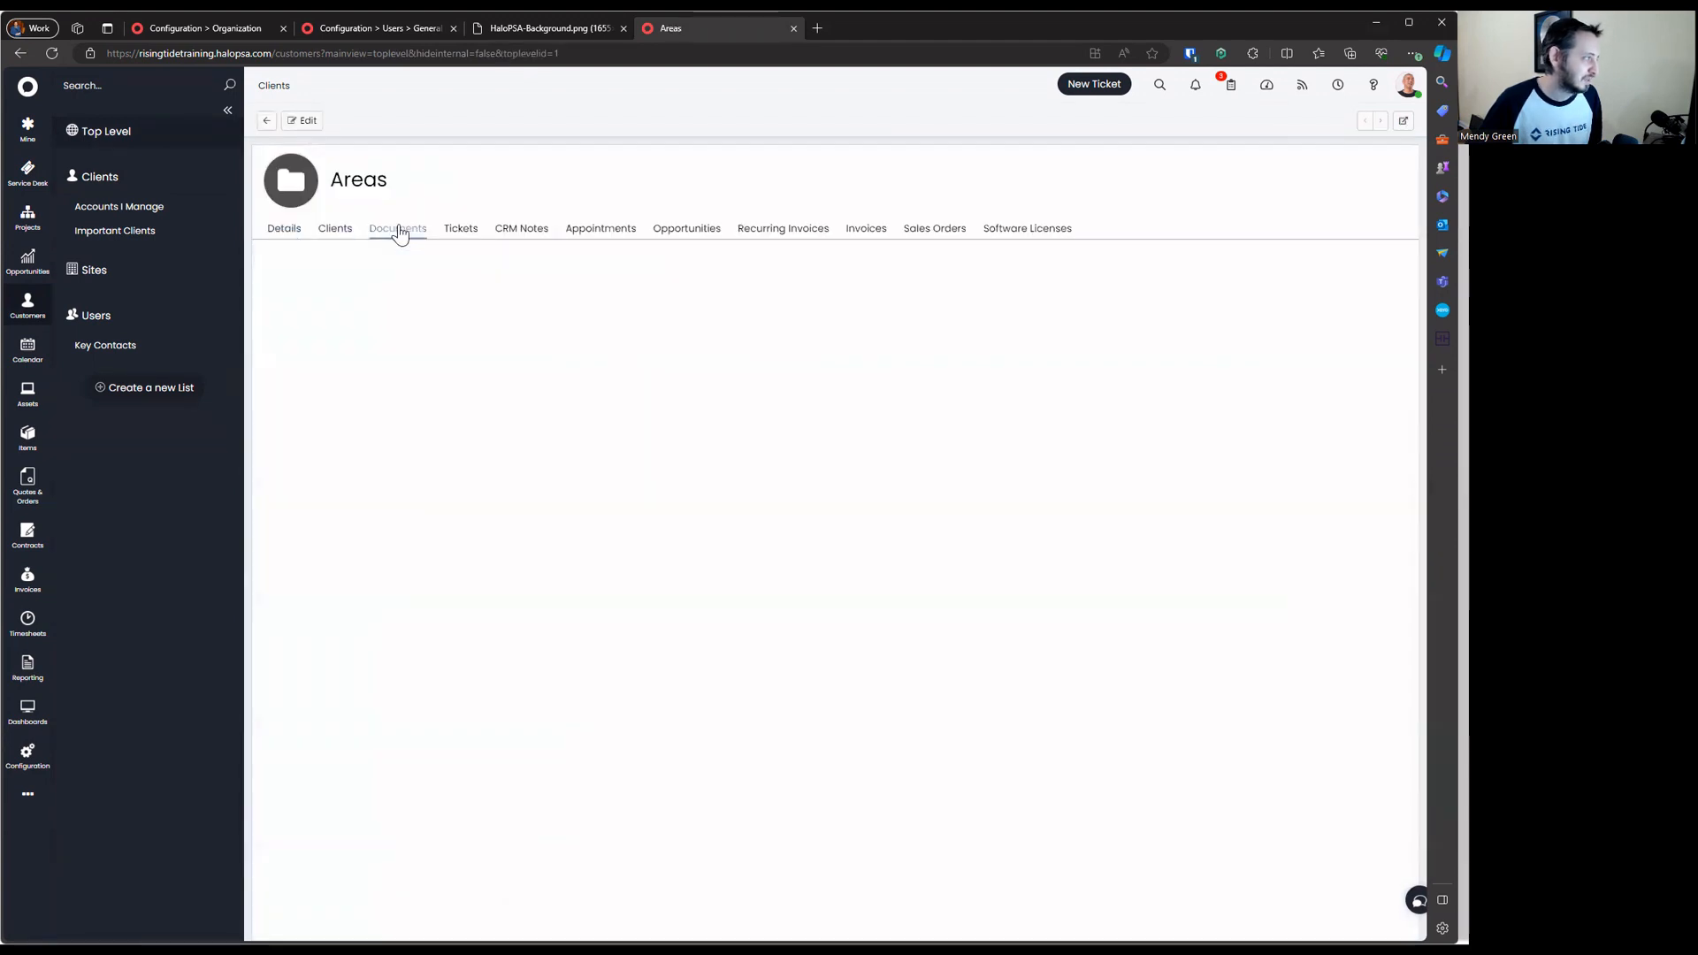
click(460, 229)
click(524, 228)
click(285, 229)
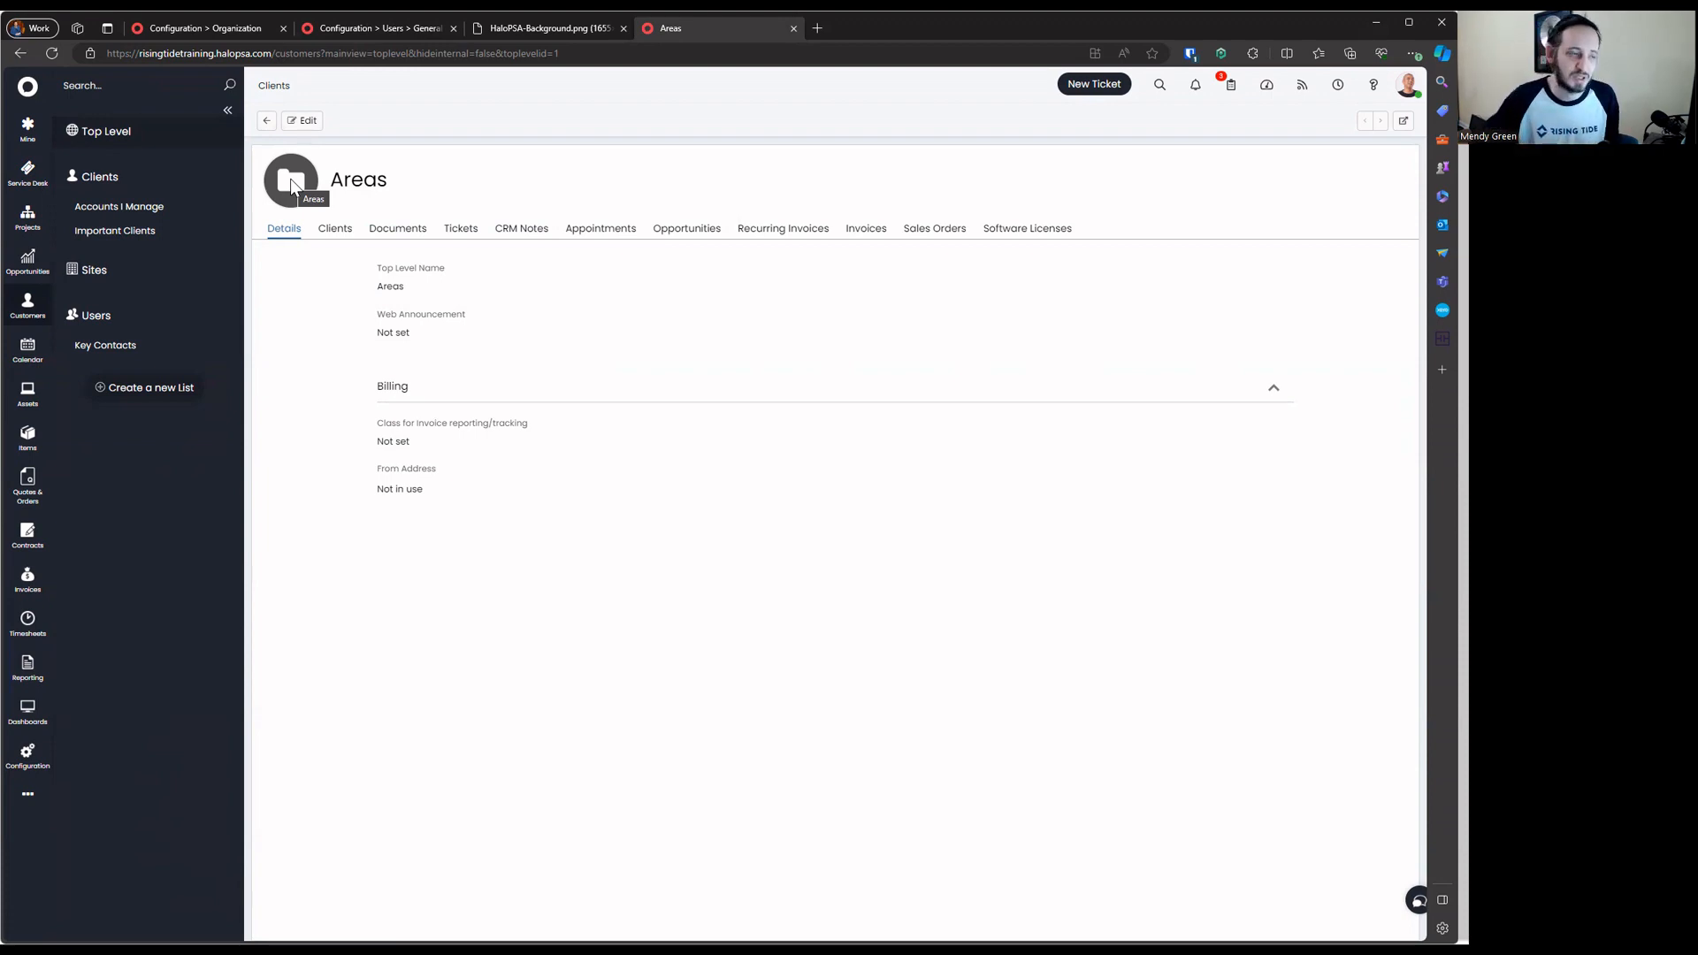
click(124, 318)
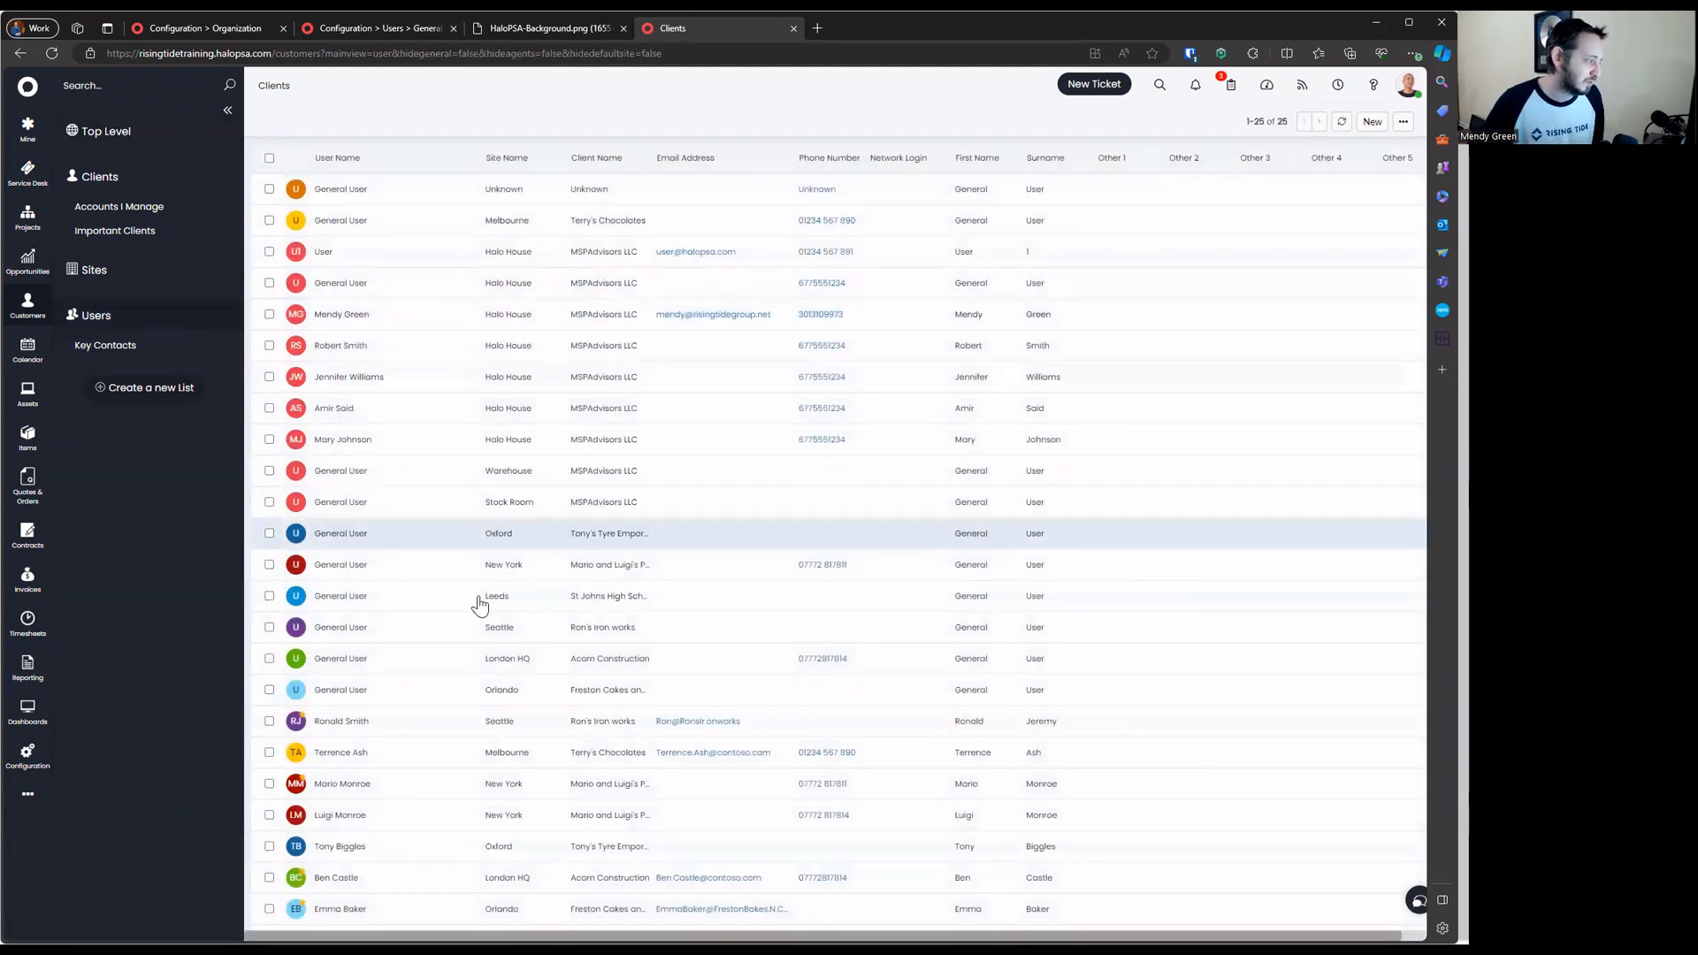
Inspect a client user's Web Access Level choices under Permissions, then return to the Top Level list
click(469, 718)
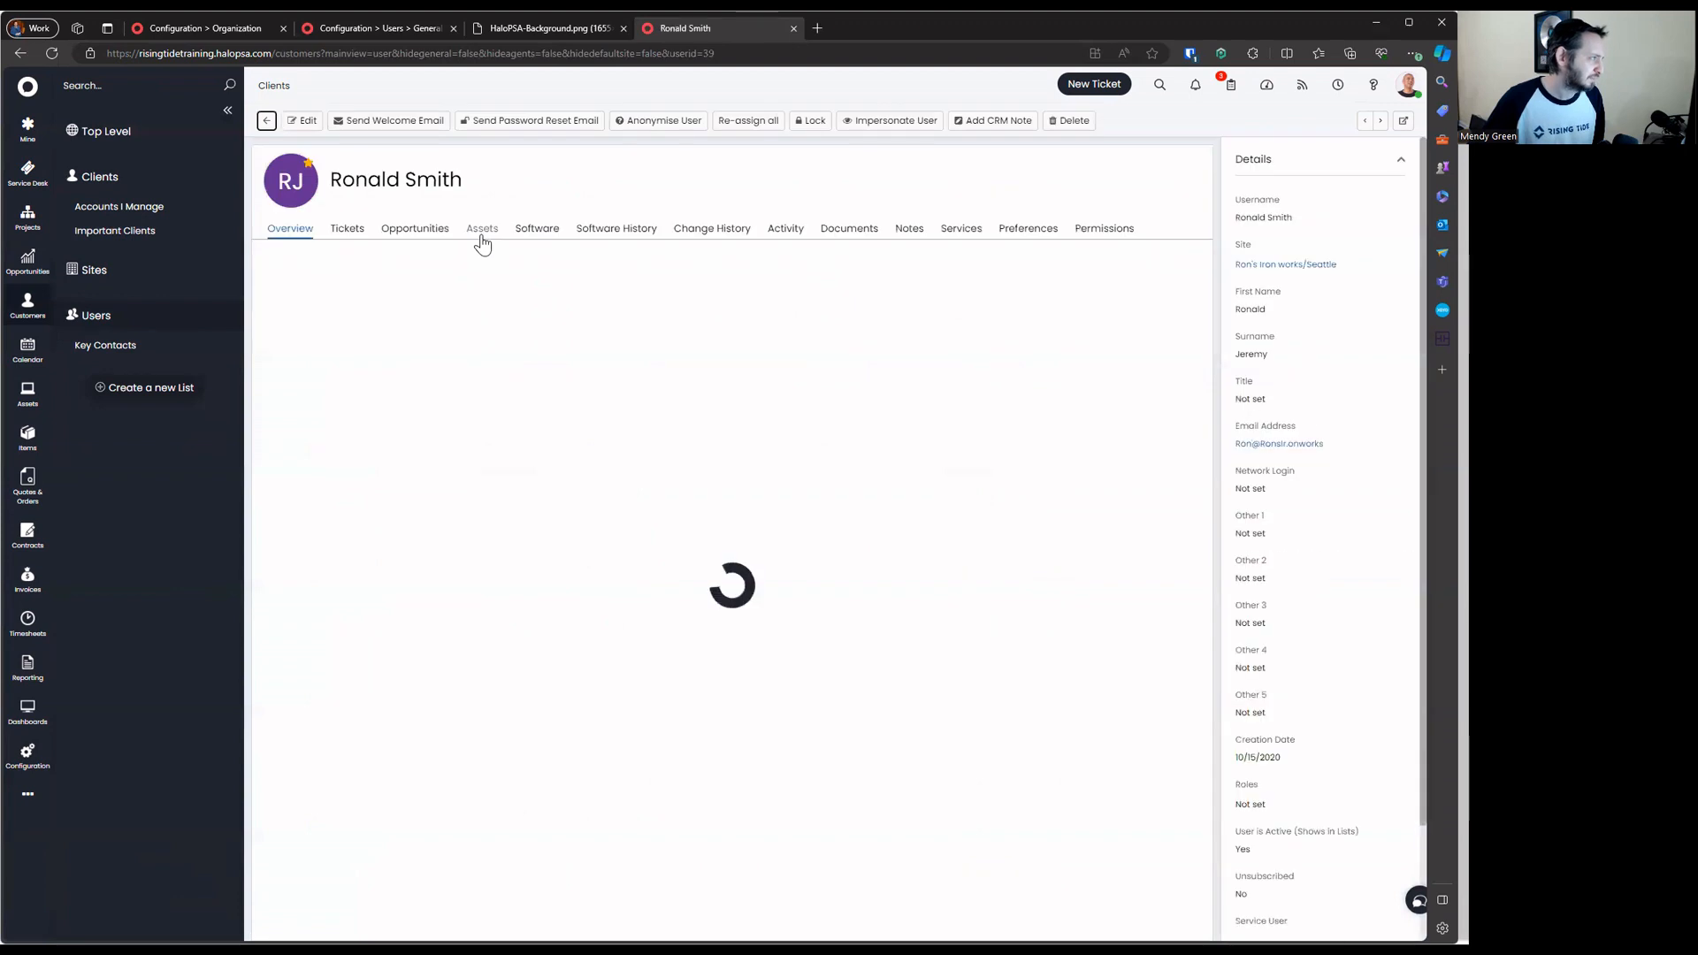
click(1100, 229)
click(444, 327)
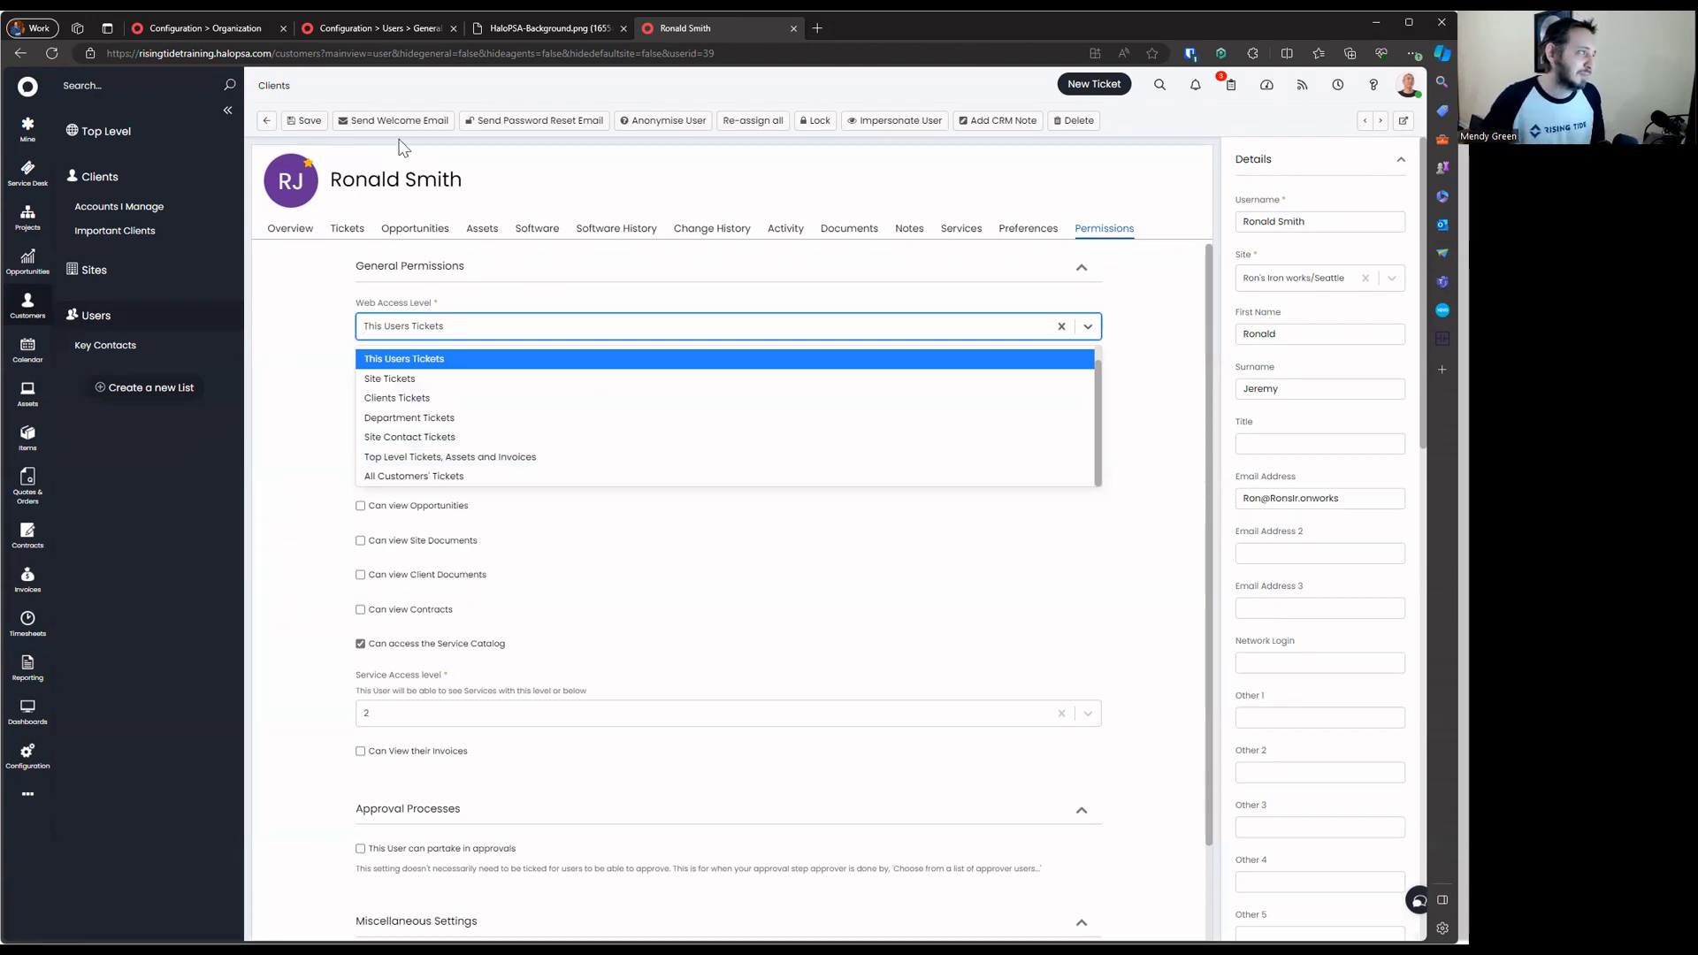
click(387, 29)
click(177, 28)
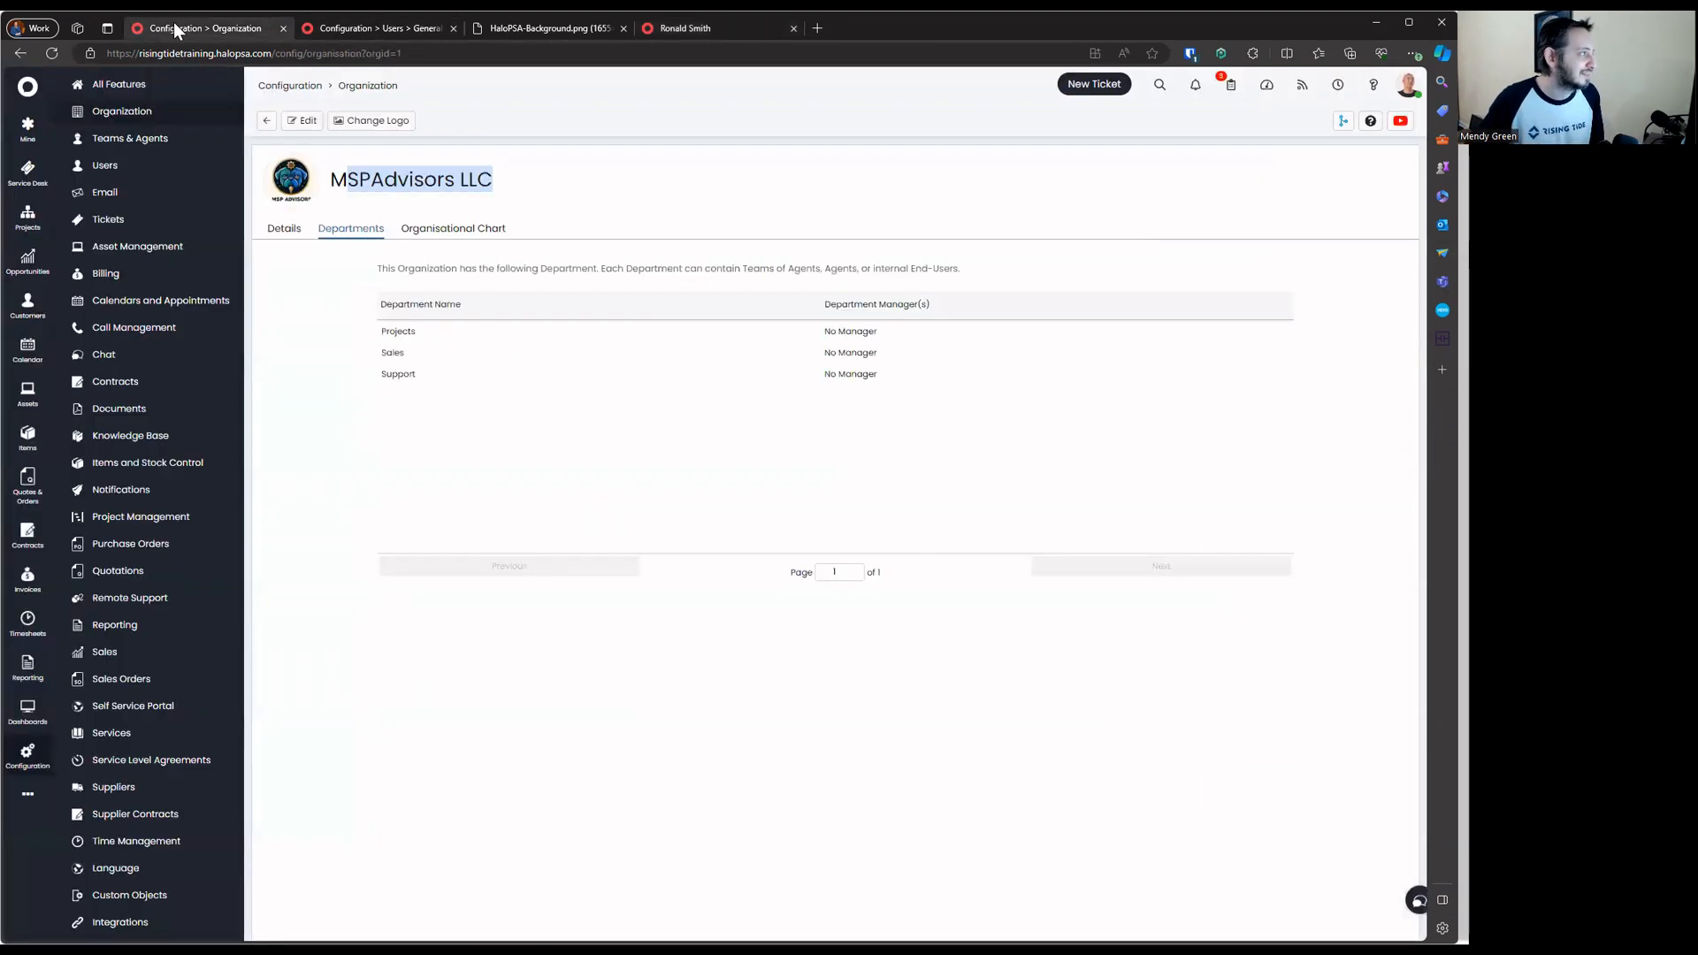
click(651, 30)
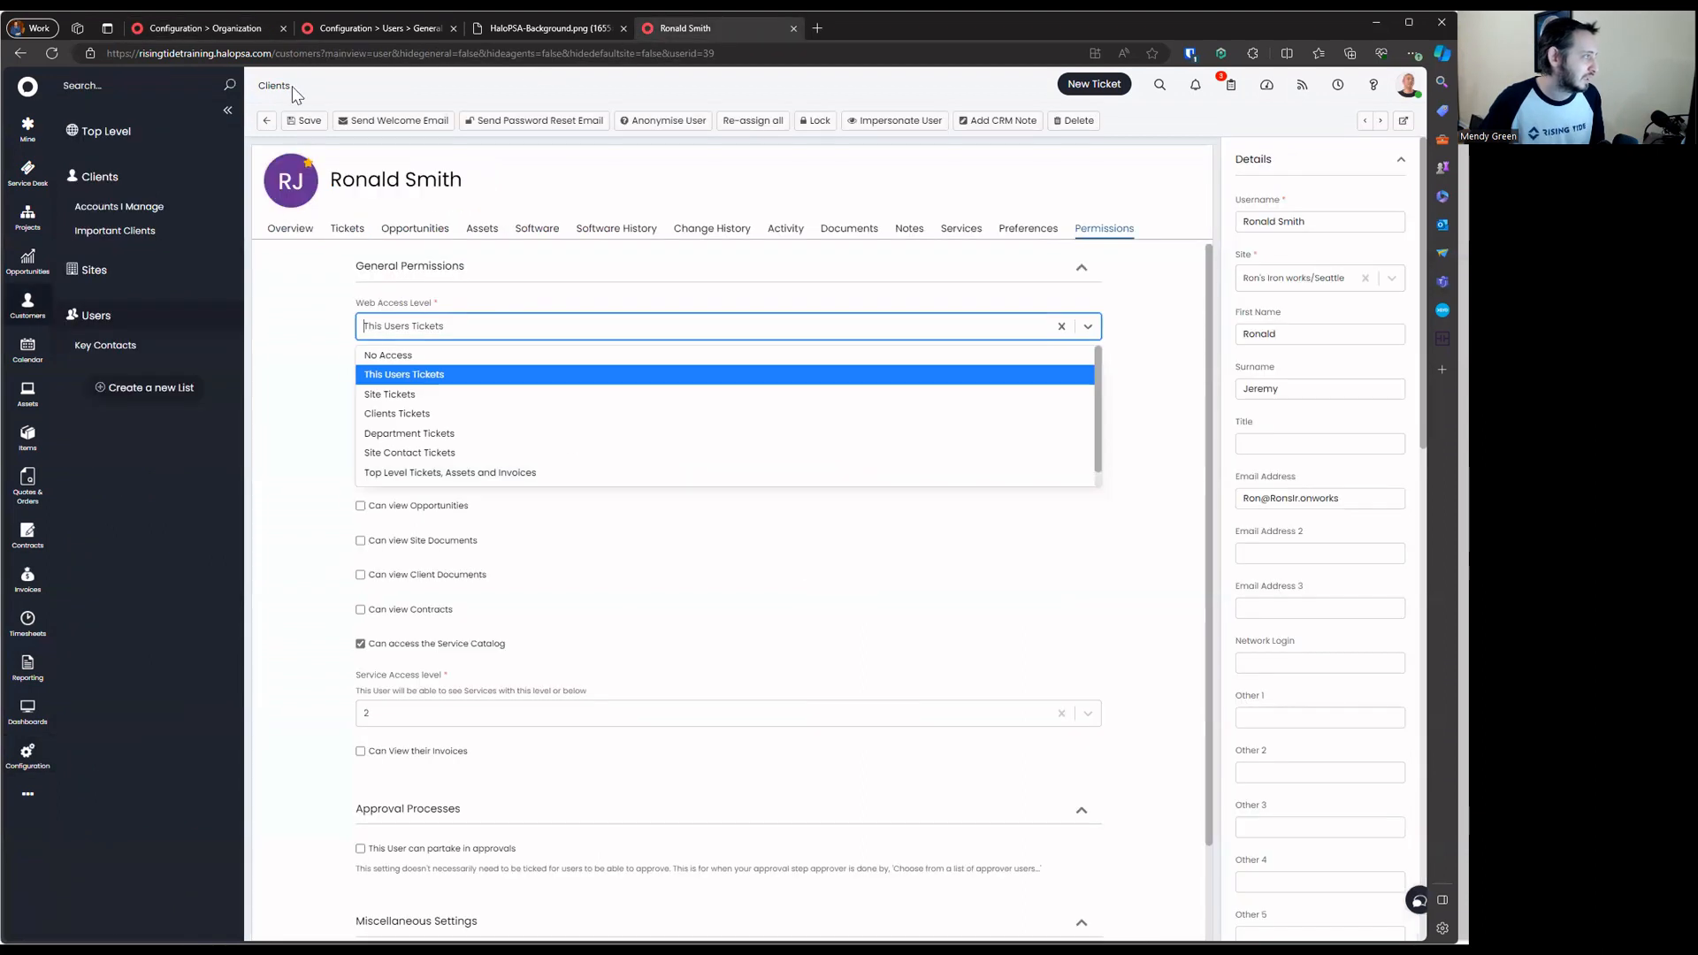
click(98, 134)
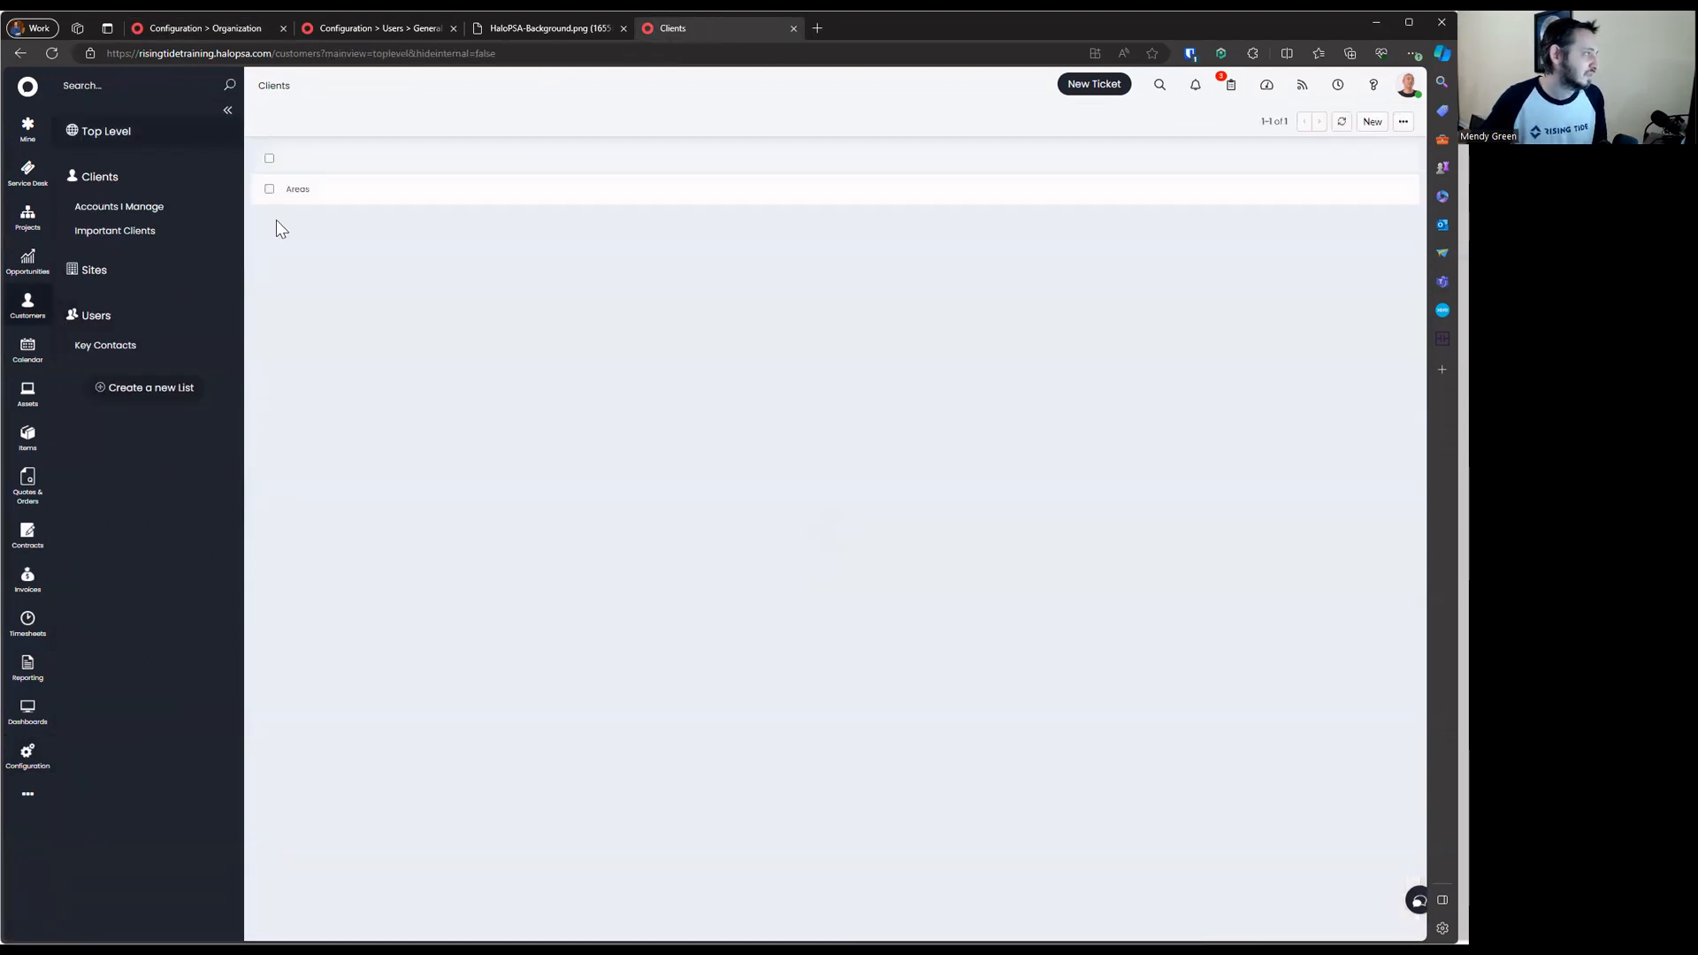
Put the Areas top level into edit mode, exposing its name, announcement, notes and billing fields
click(281, 201)
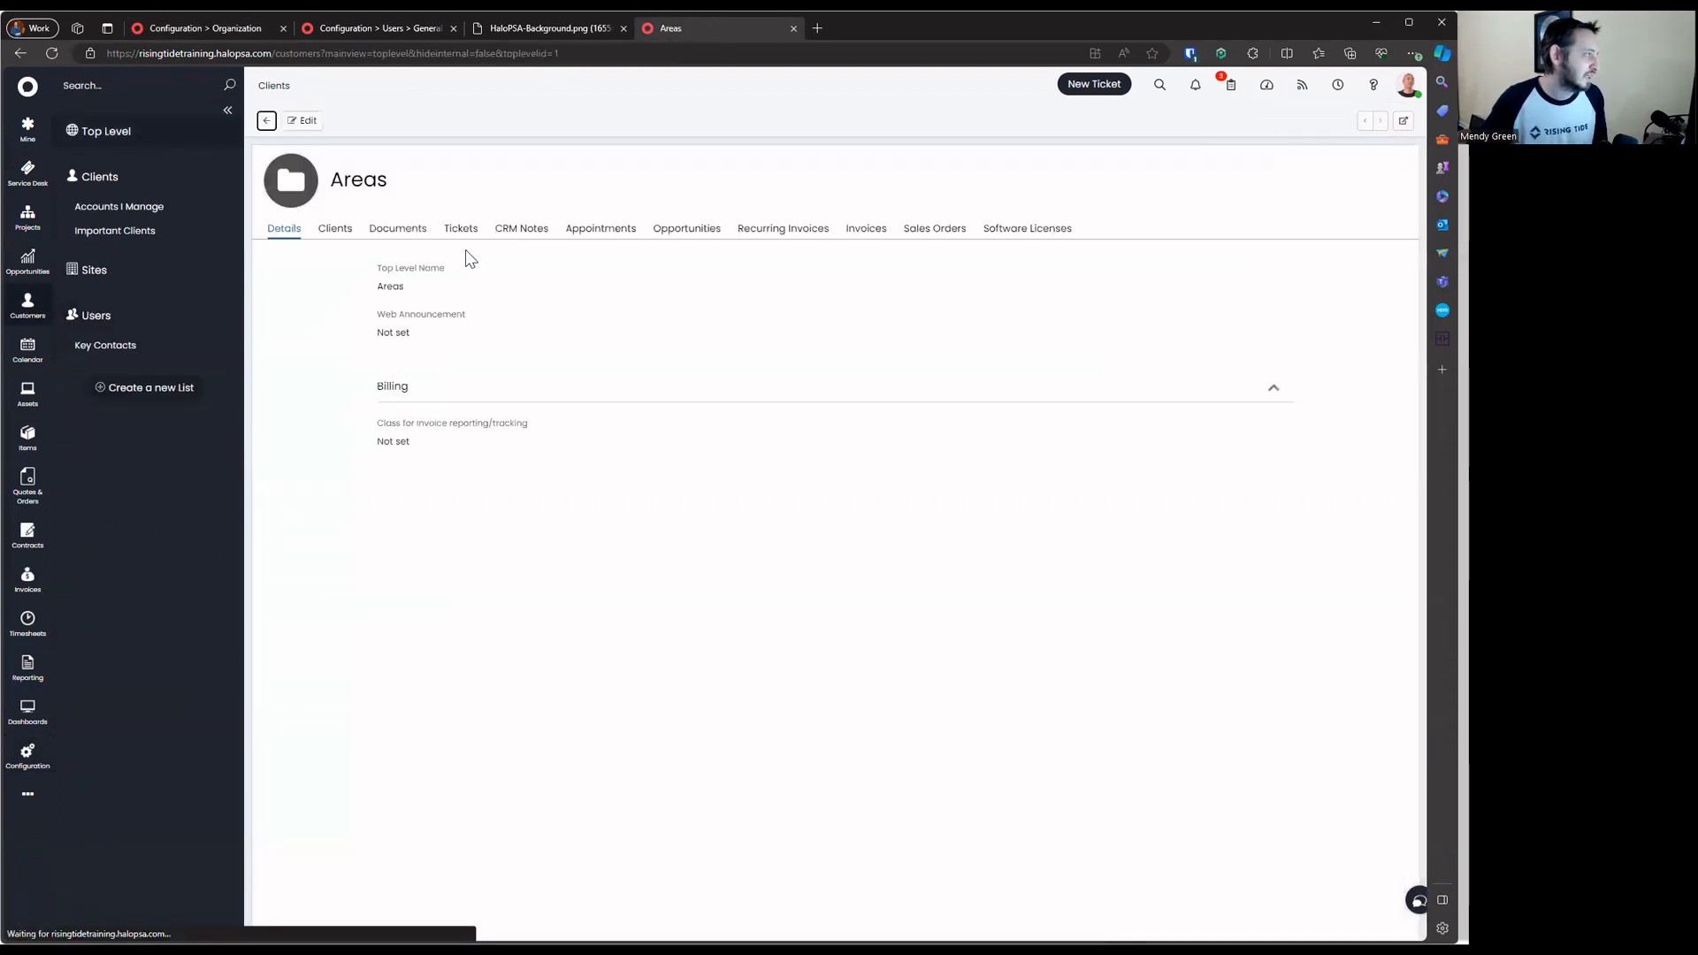
click(320, 124)
drag(371, 311, 614, 836)
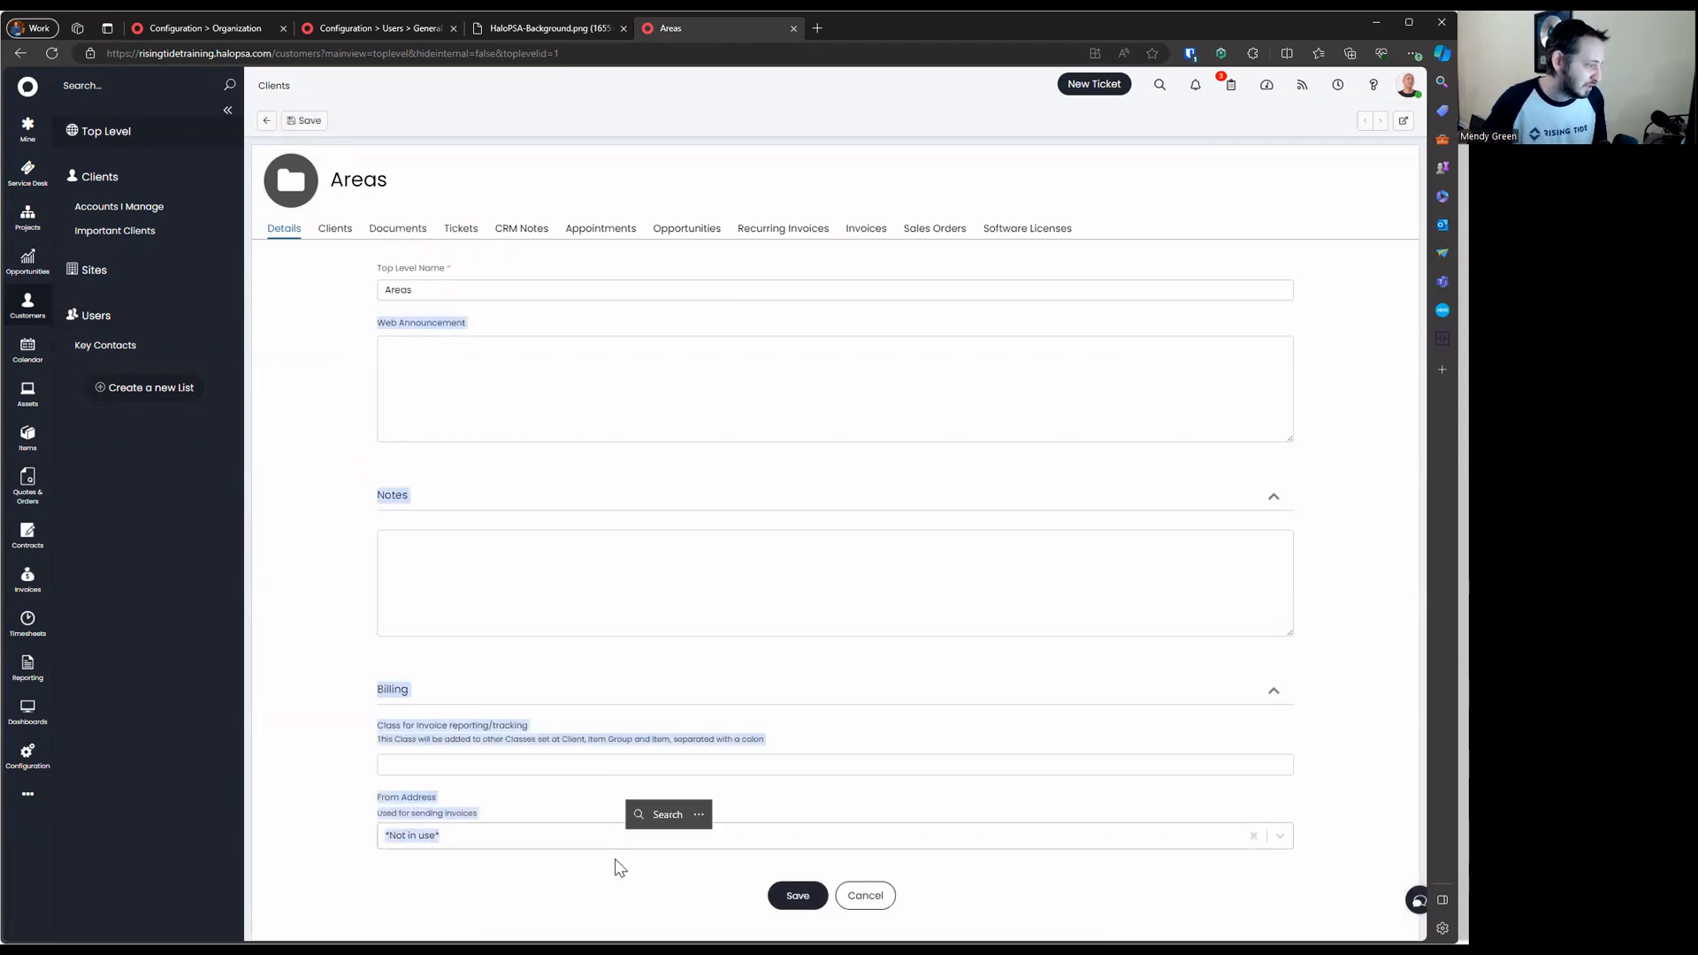
click(619, 865)
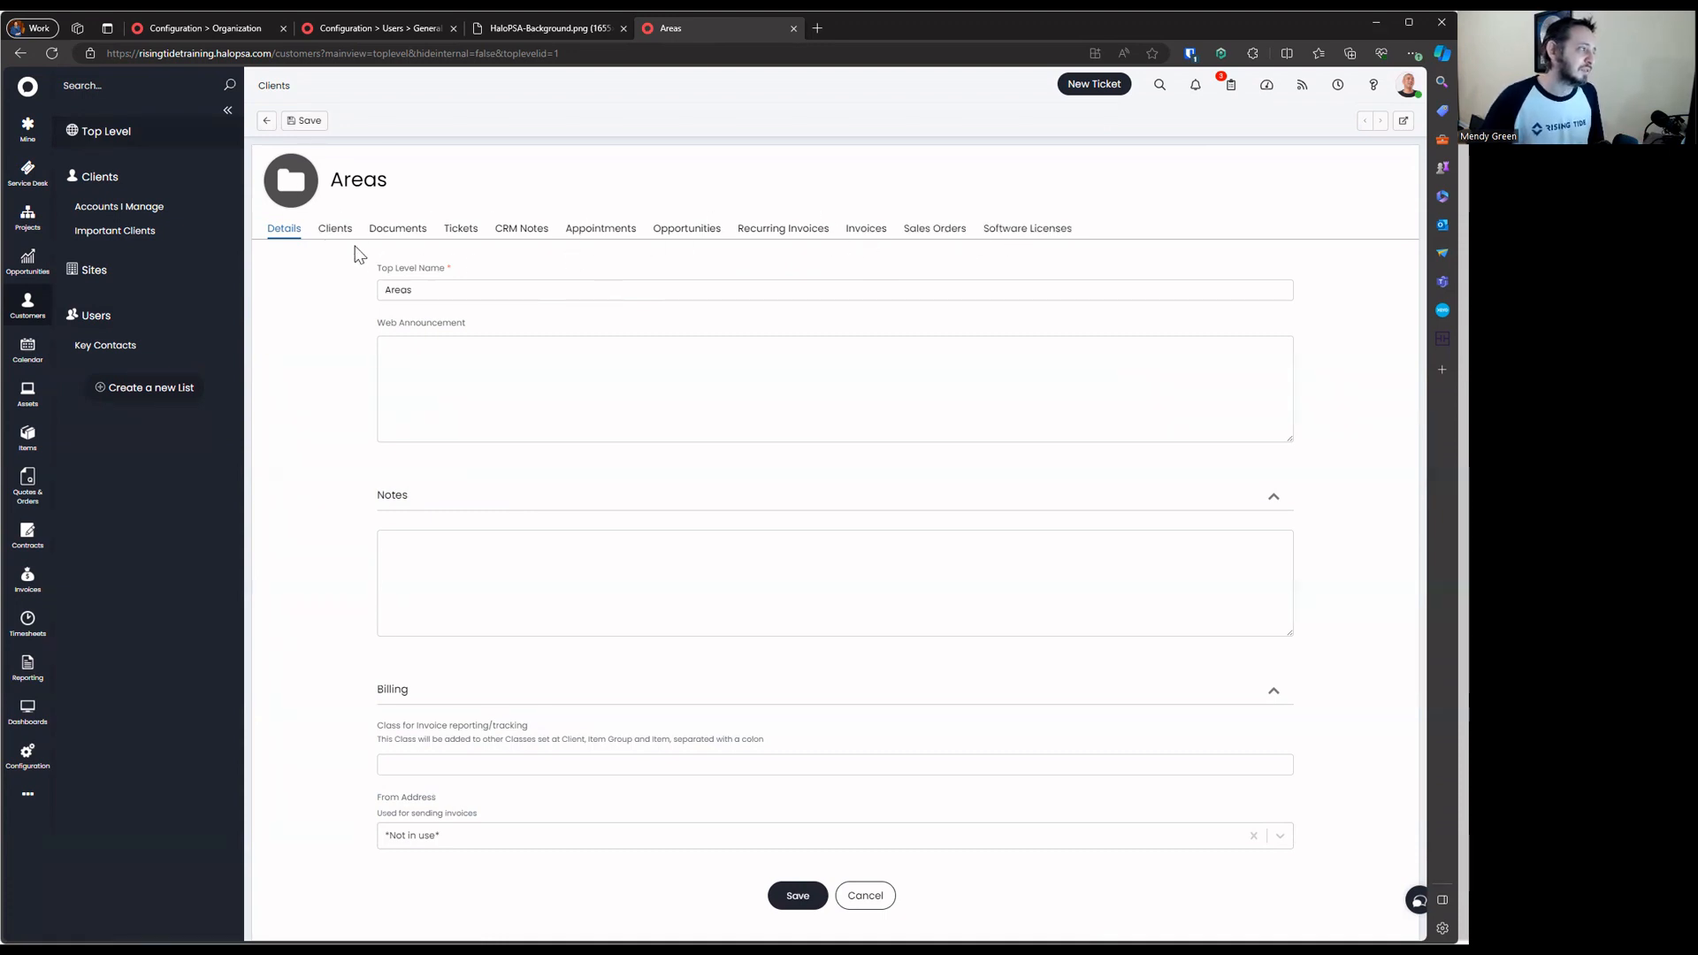
Browse Areas' licences, sales orders, invoices, recurring invoices, opportunities, appointments, CRM notes and tickets tabs
click(1046, 233)
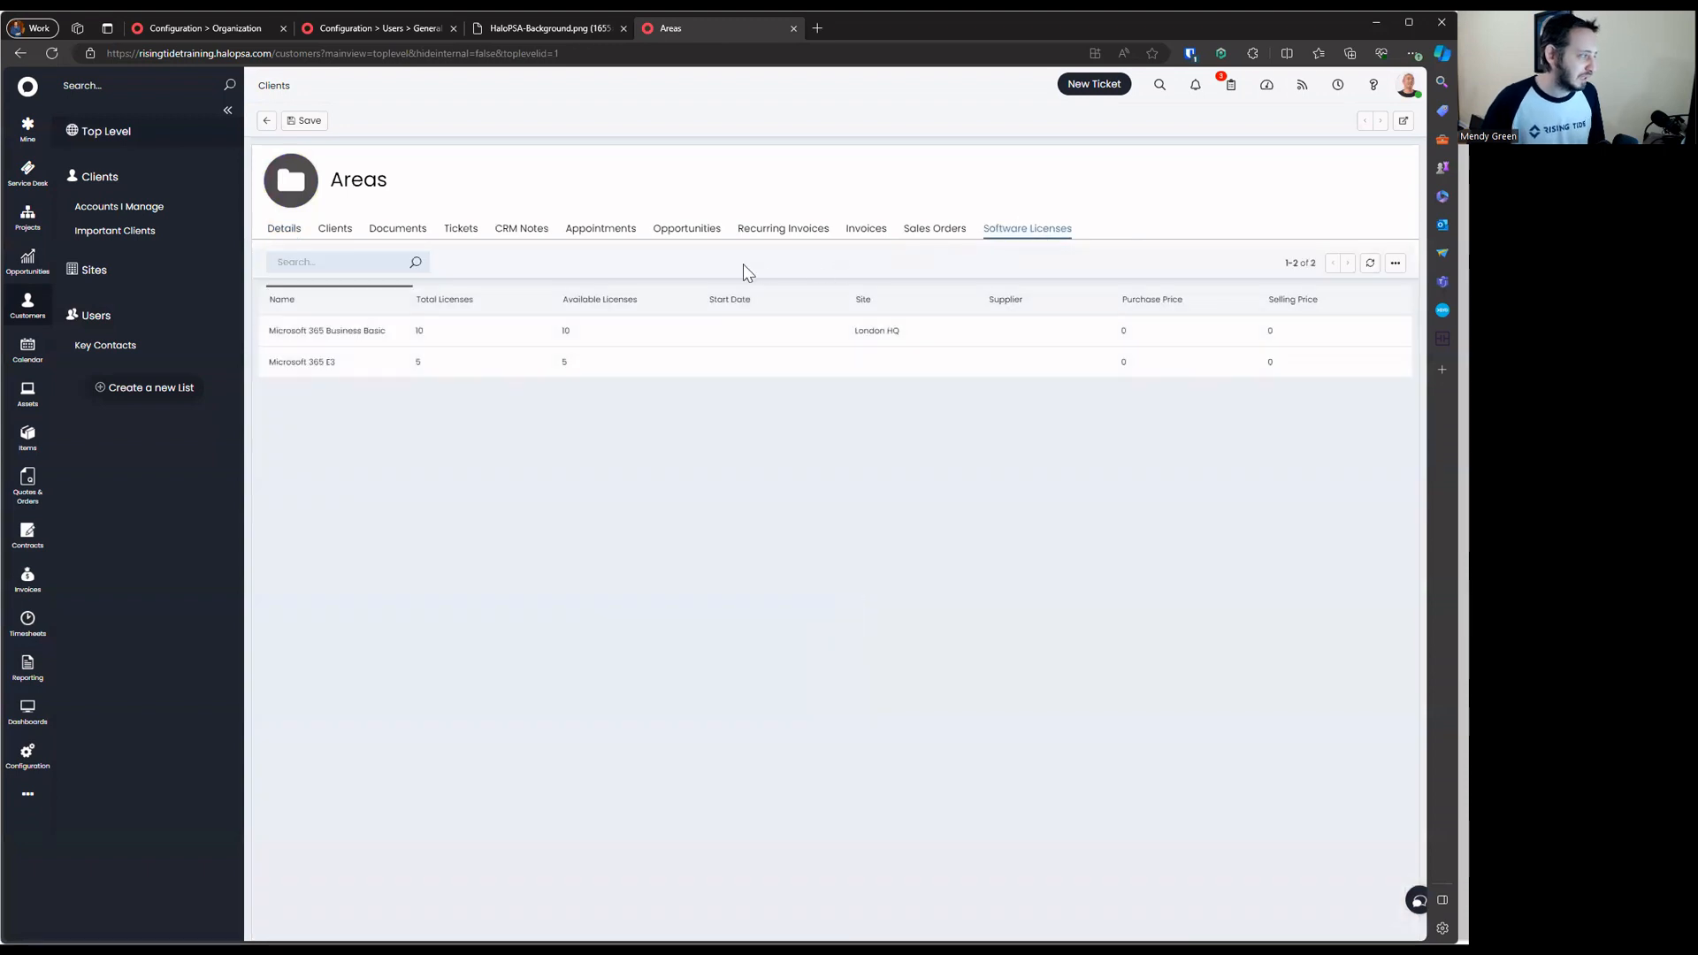
click(925, 234)
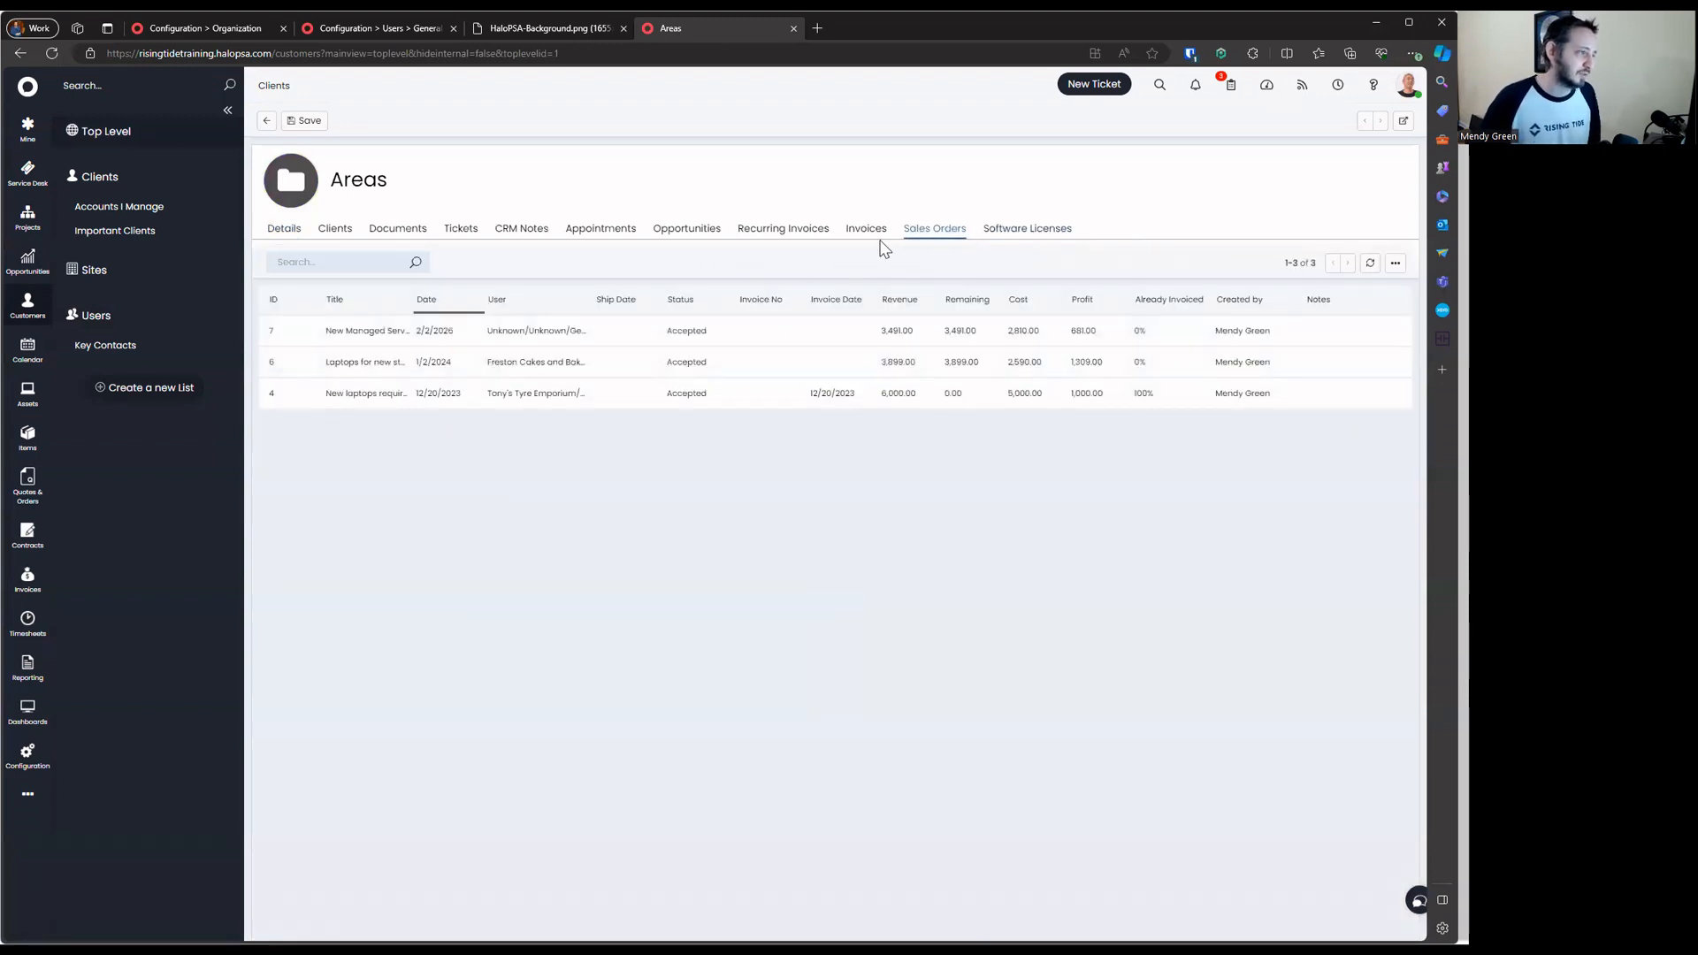
click(879, 237)
click(786, 235)
click(691, 235)
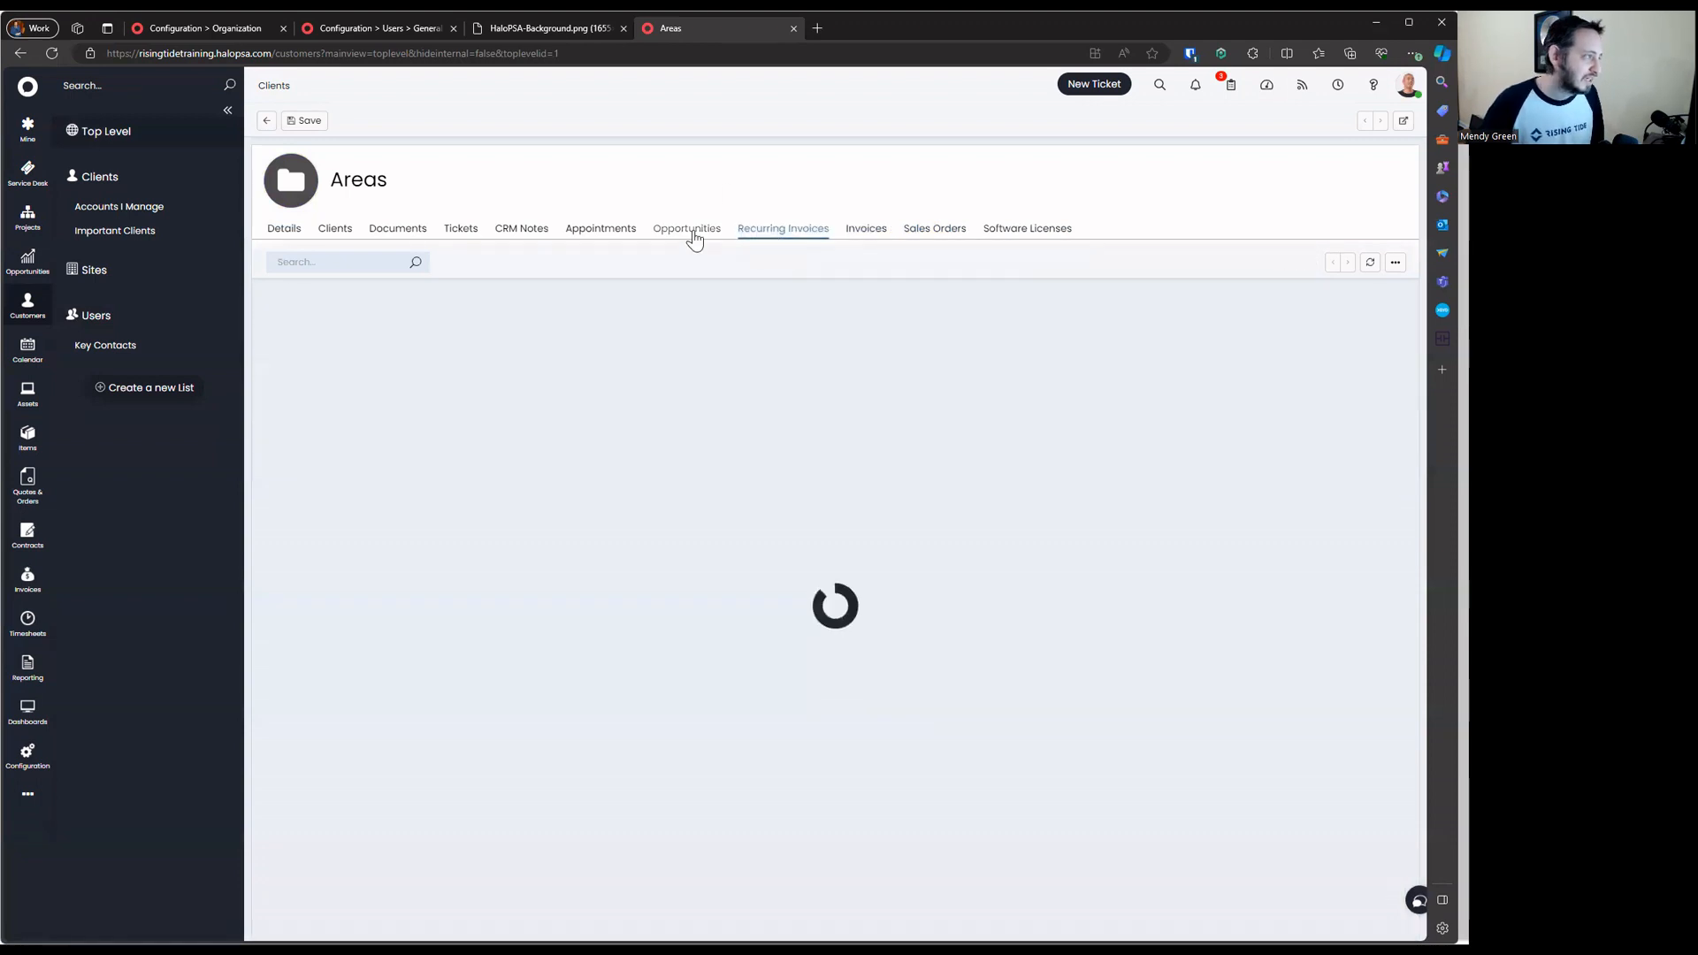
click(625, 231)
click(532, 233)
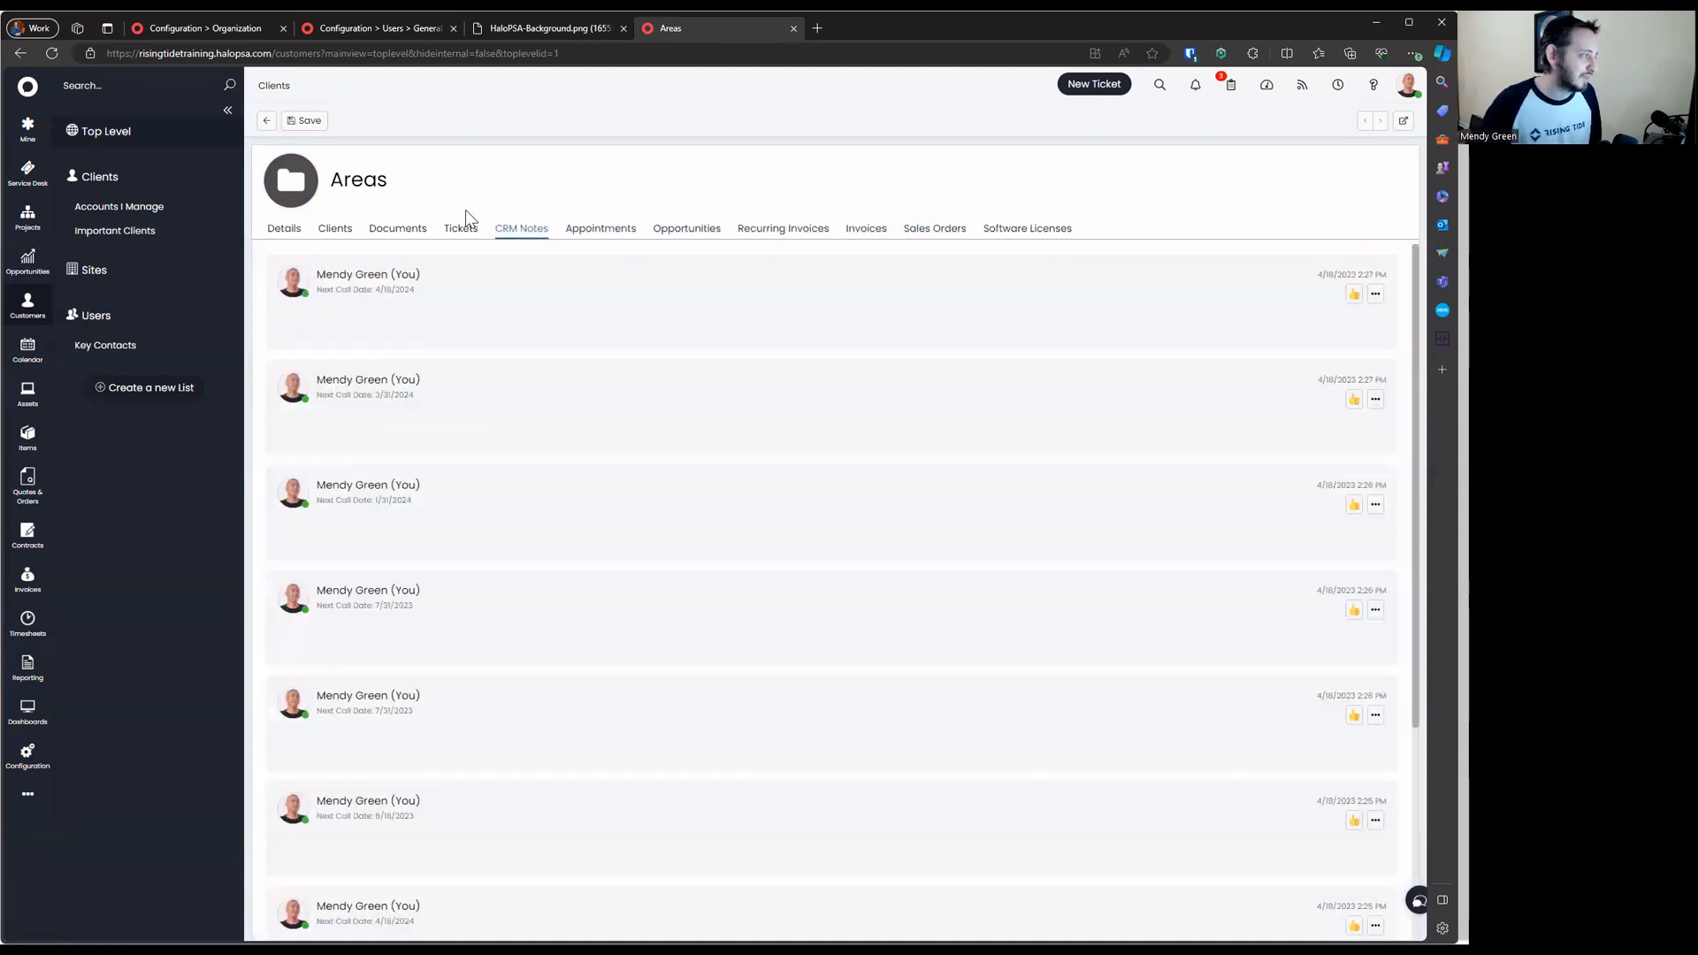
click(458, 230)
click(522, 229)
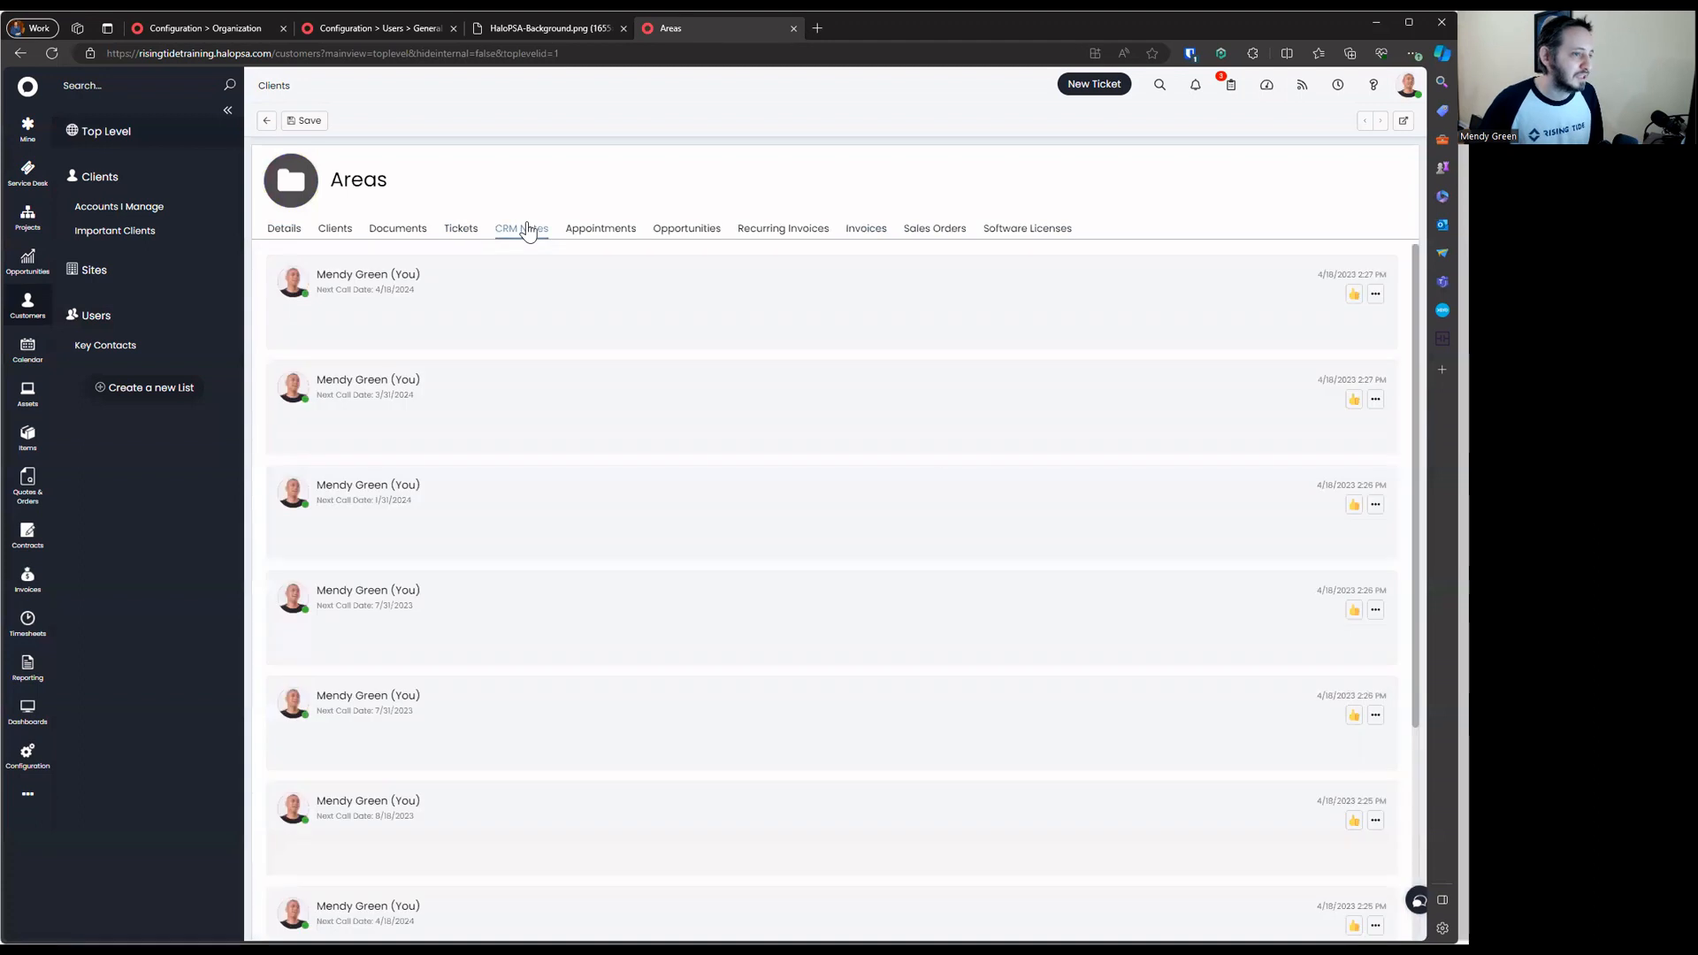
scroll(531, 345, down, 2)
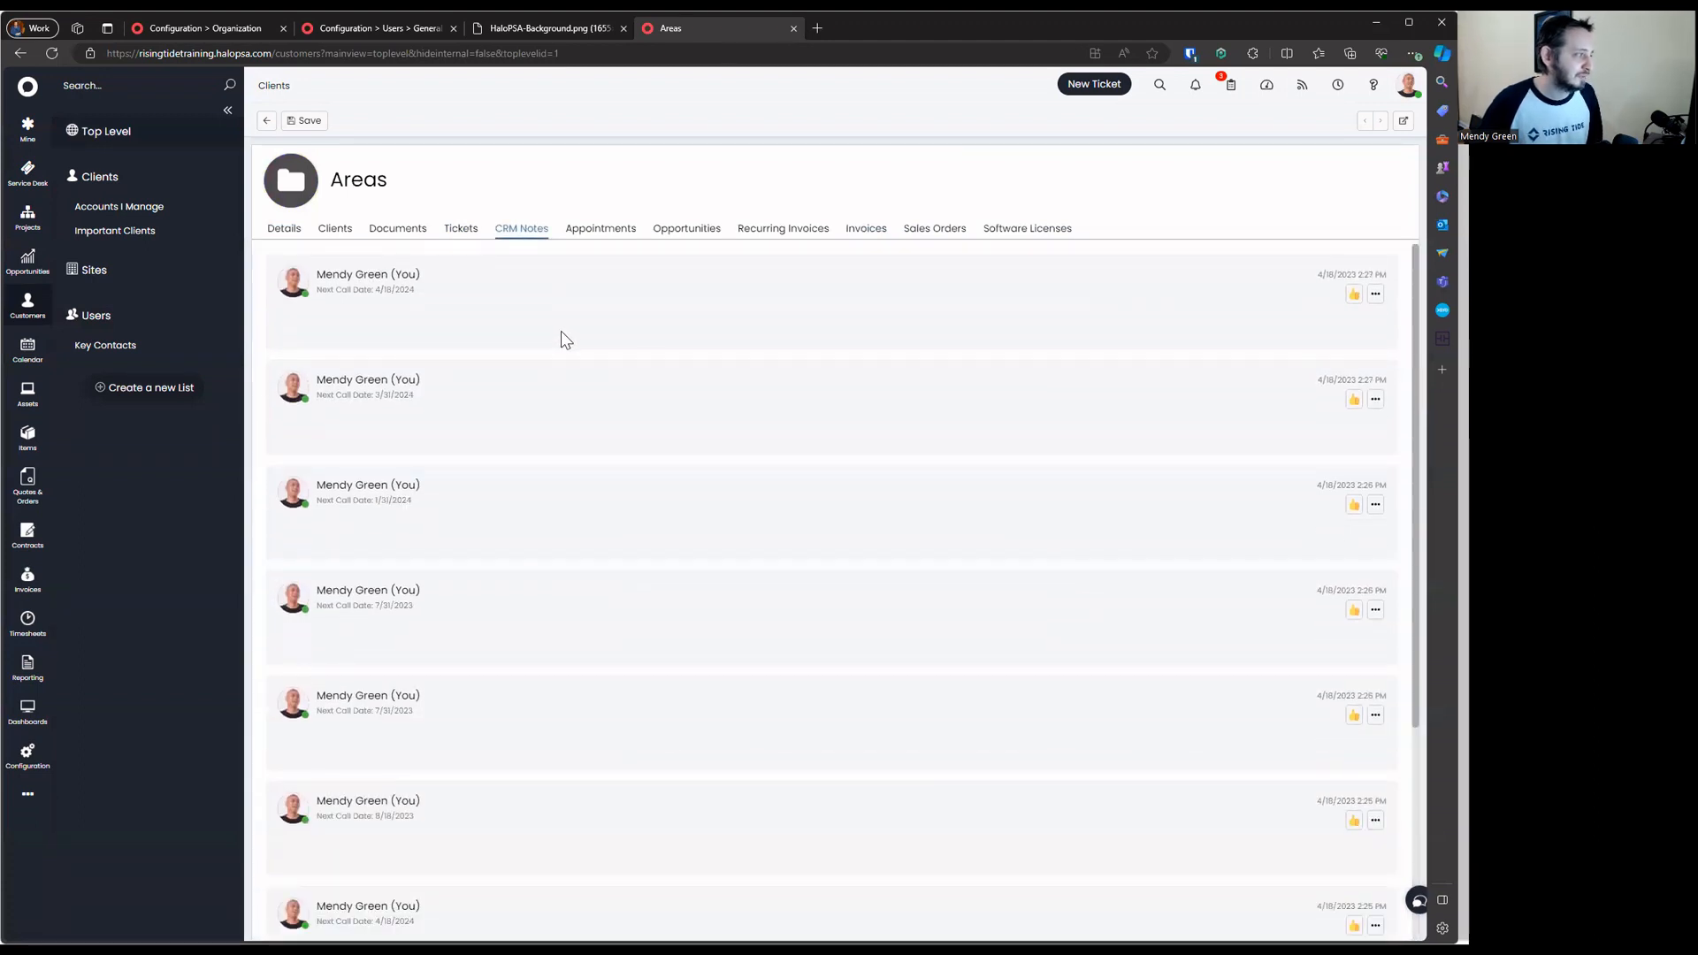
scroll(563, 340, up, 2)
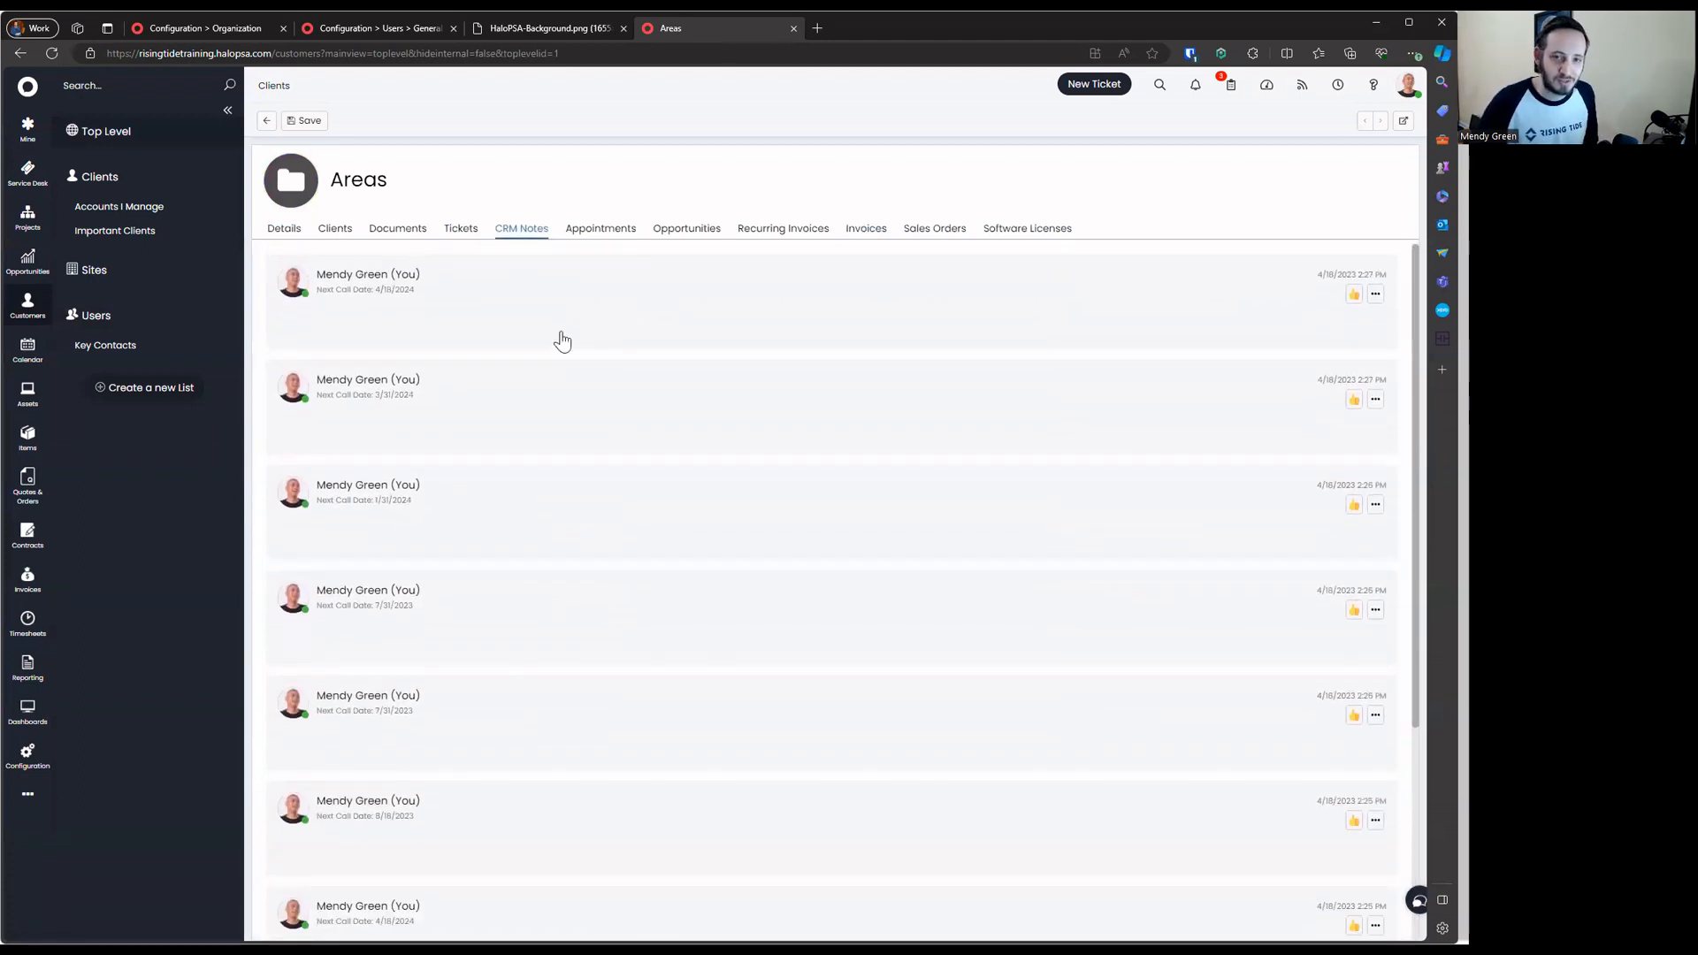
Check Areas' Tickets, Documents and Clients tabs, then go back to the Top Level list
click(460, 229)
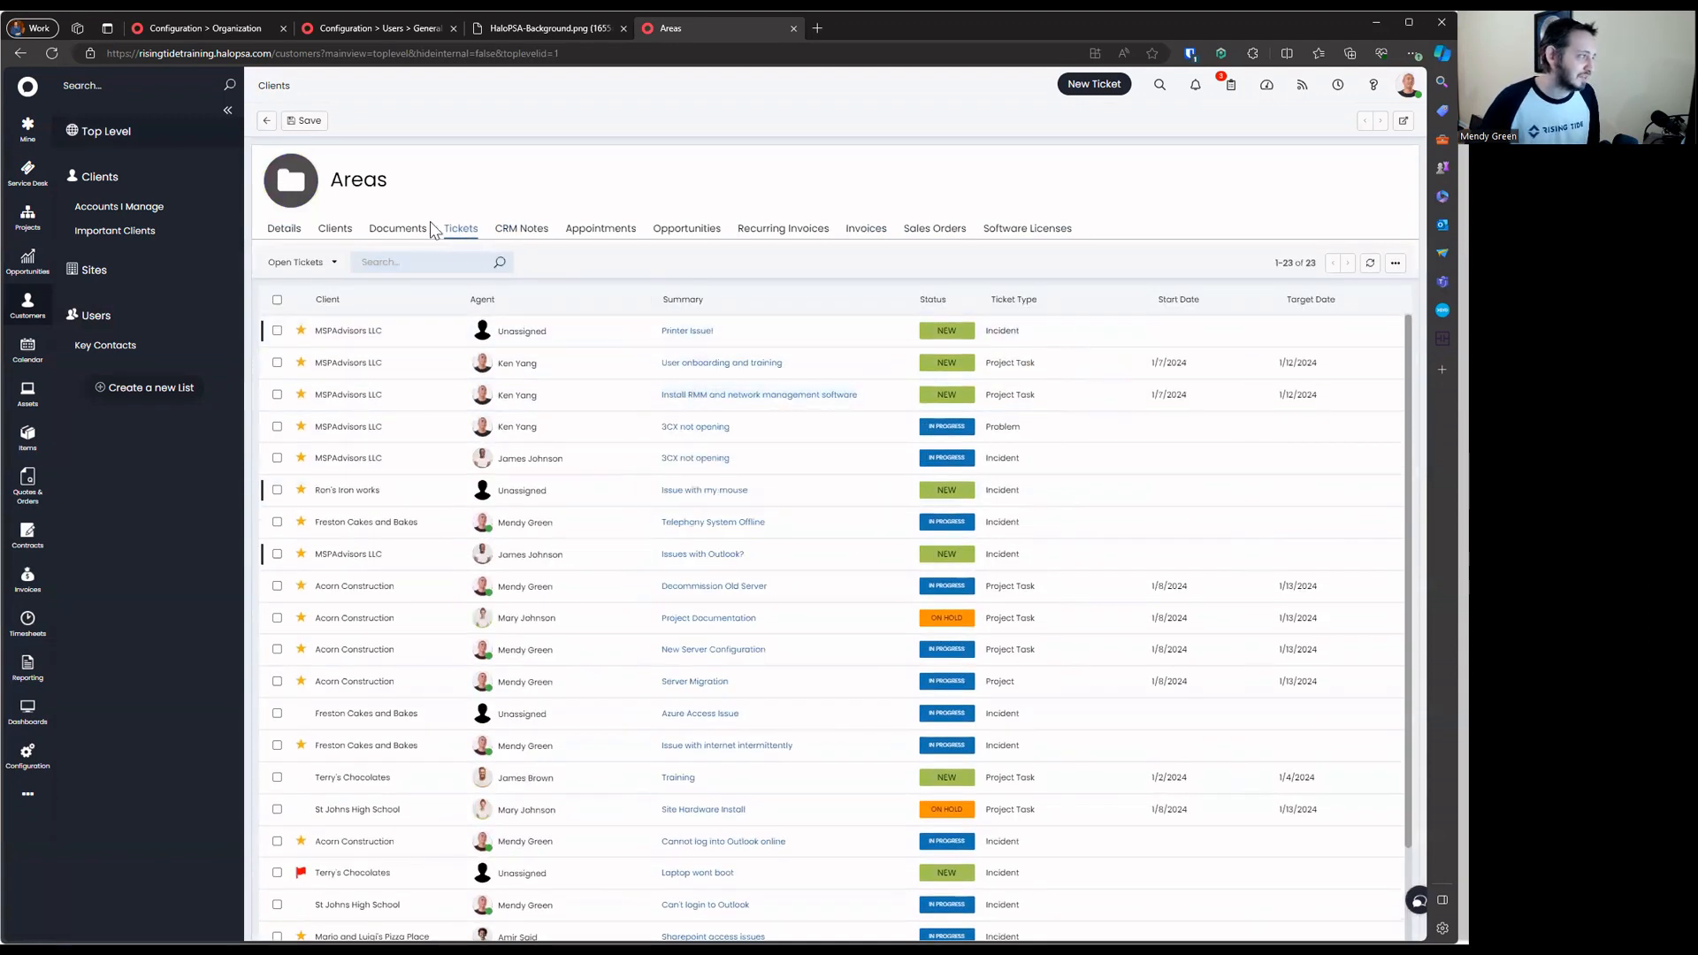
click(414, 232)
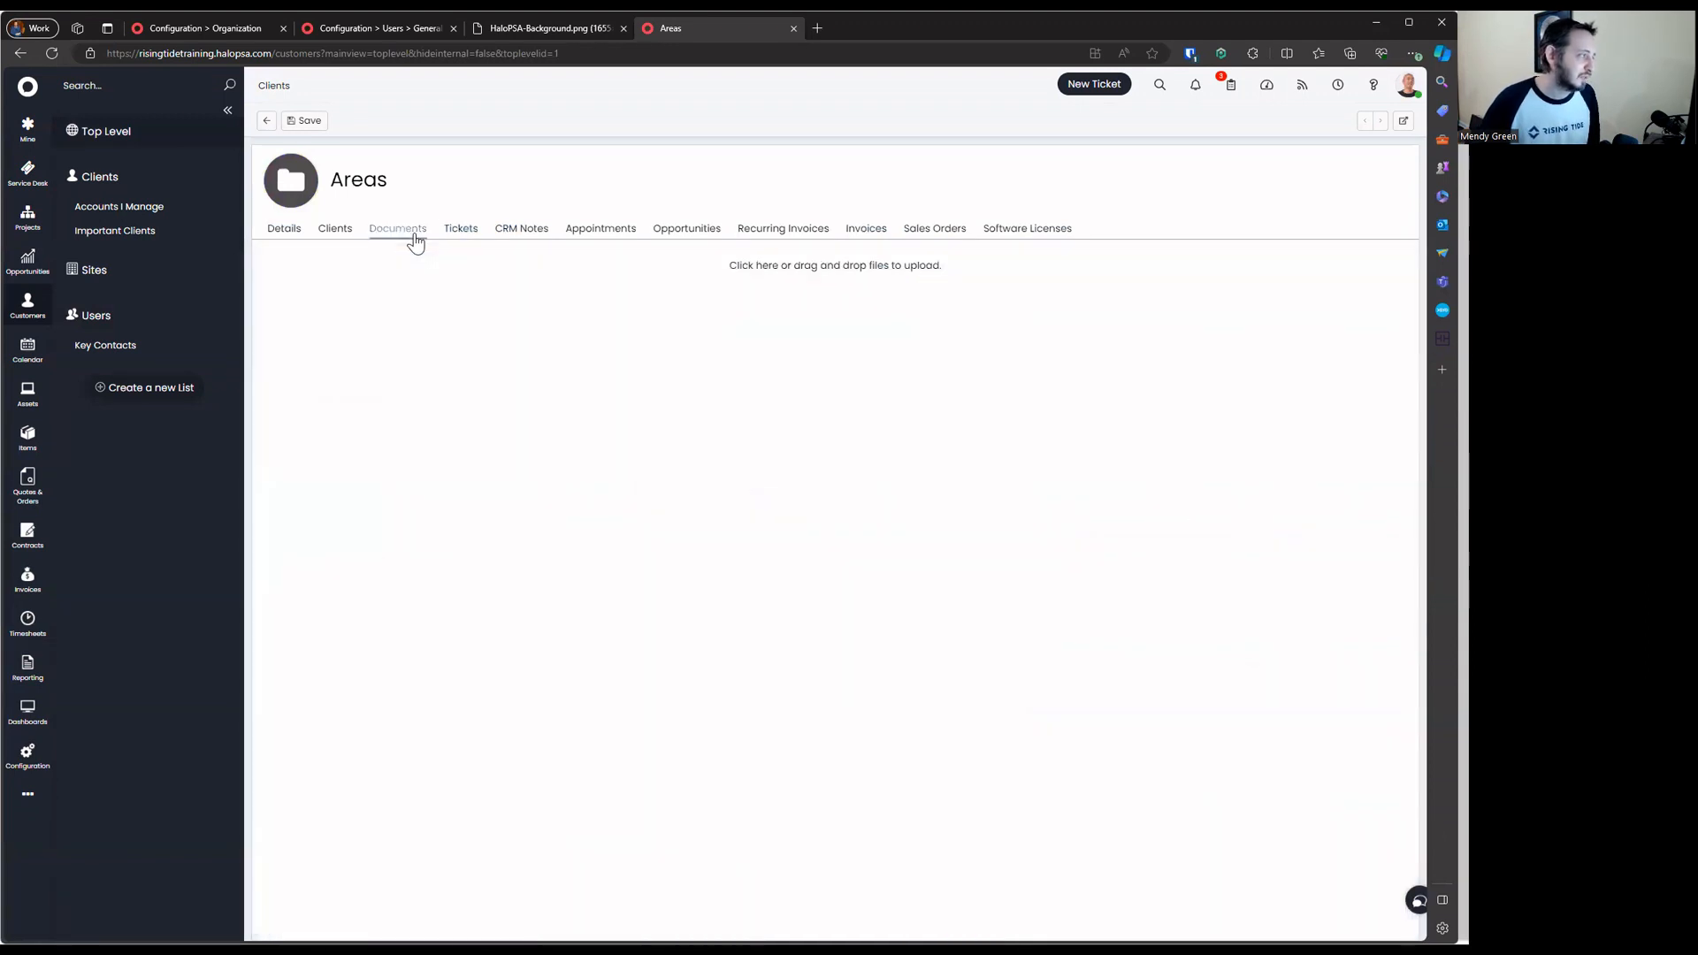
click(341, 235)
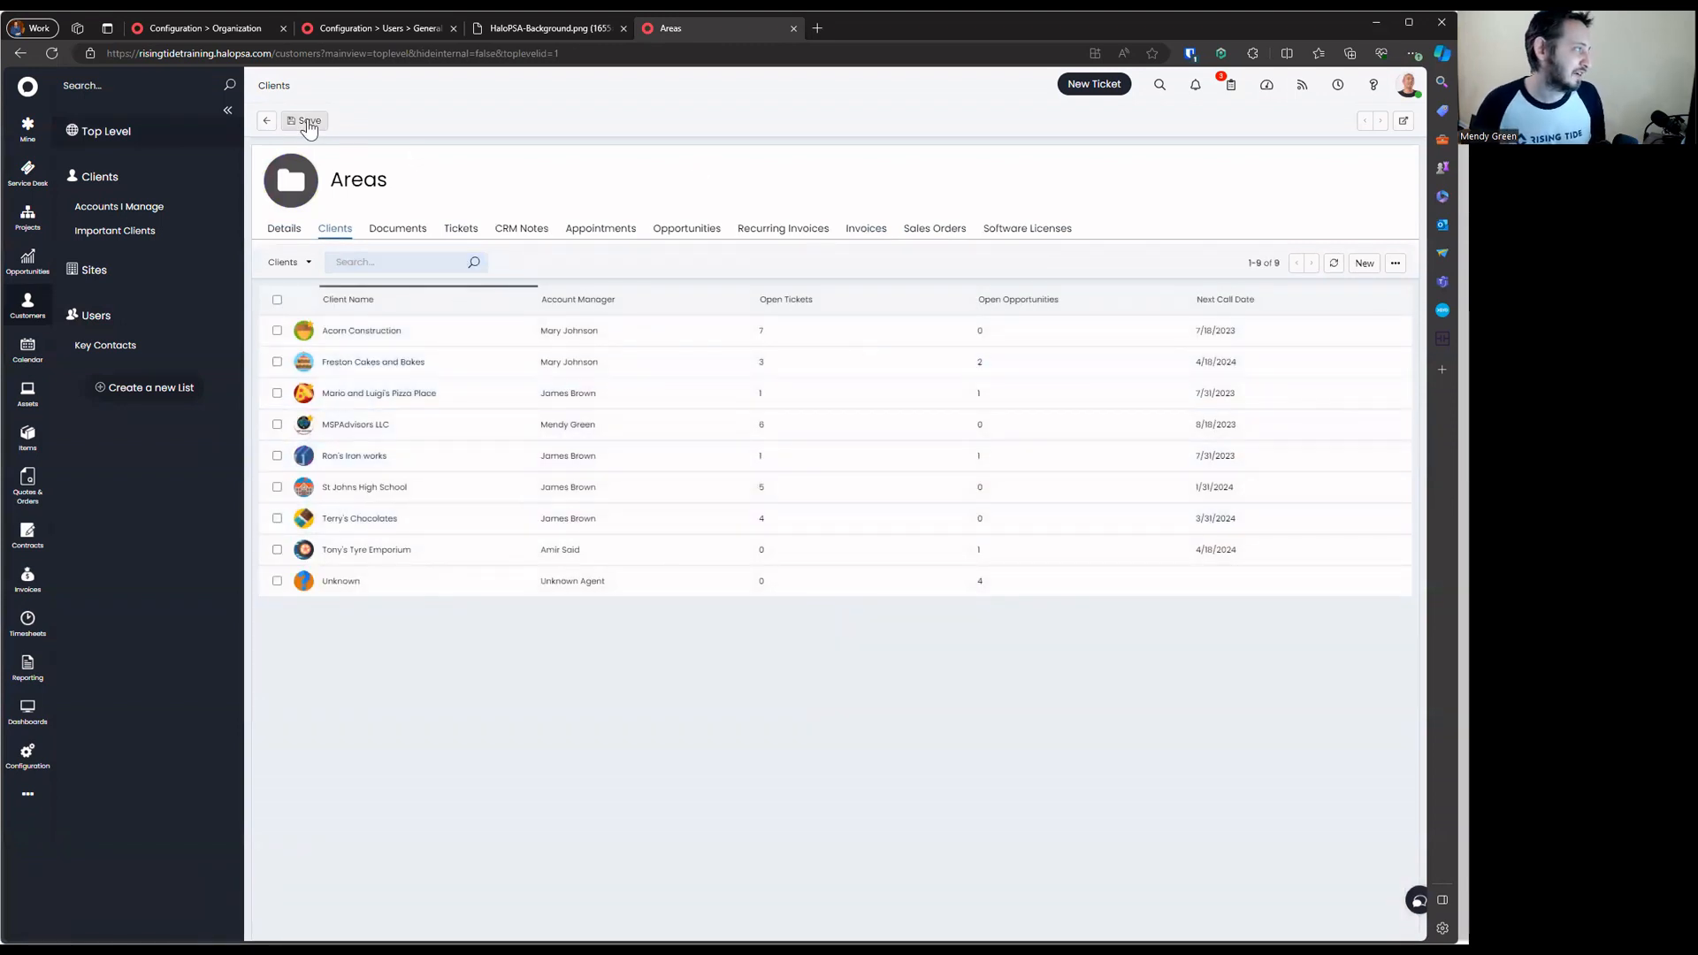
click(267, 120)
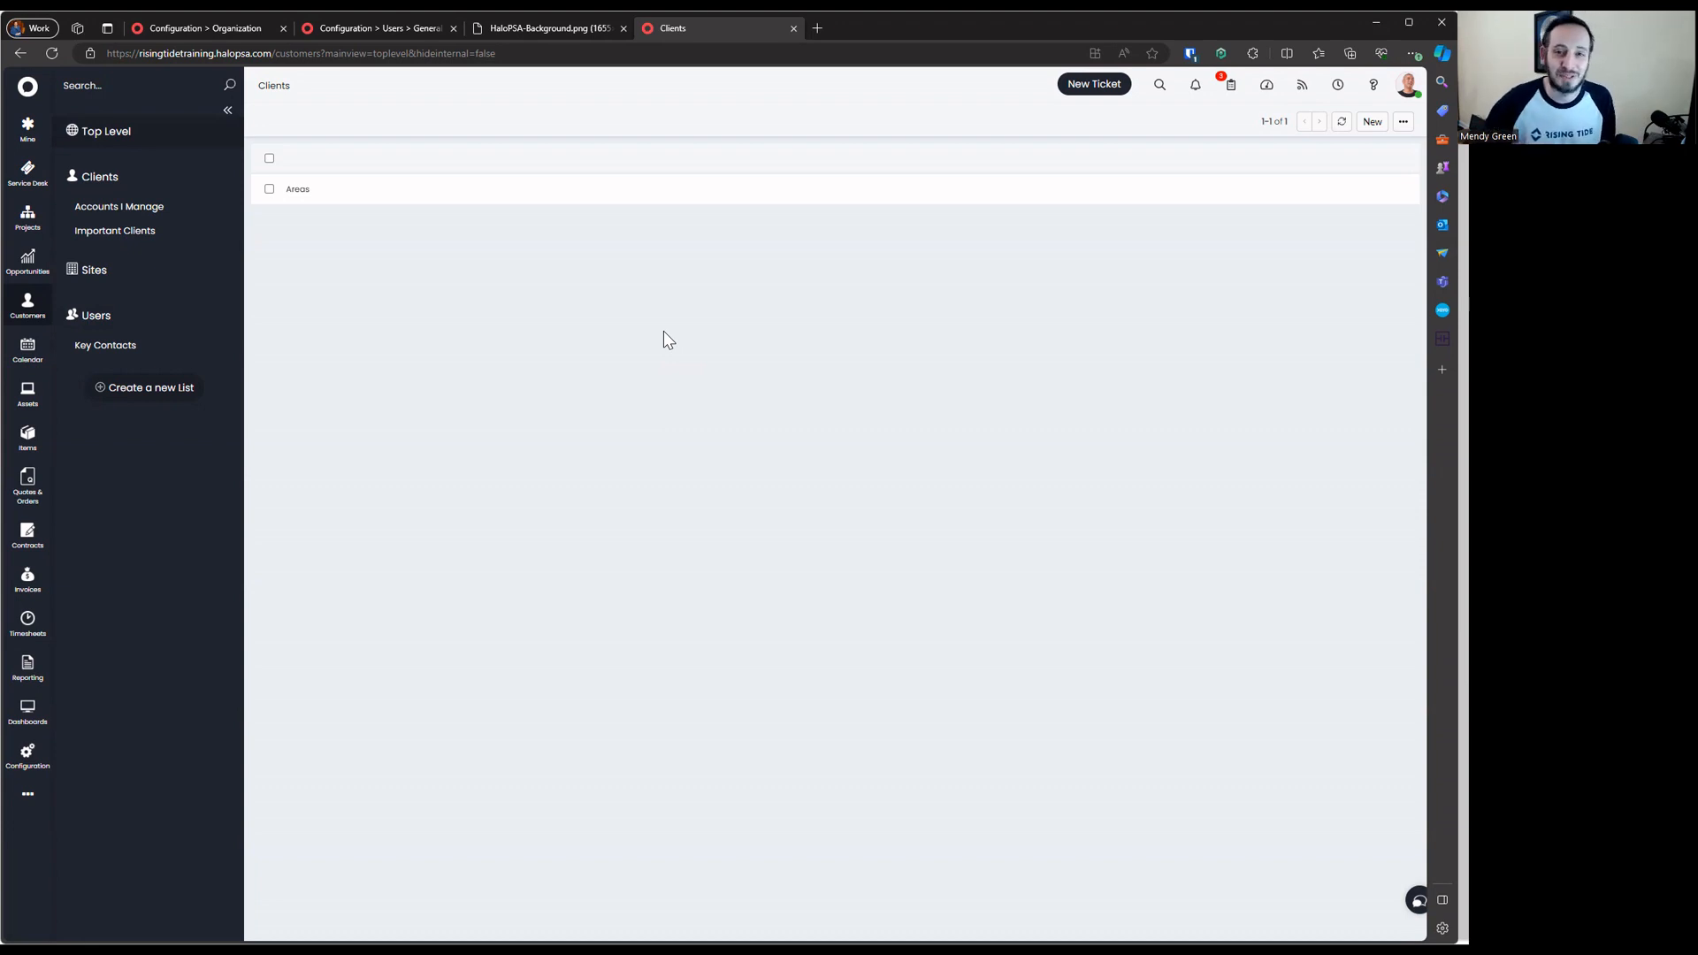
Rename the Areas top level to Rising Tide and save
click(535, 190)
click(295, 122)
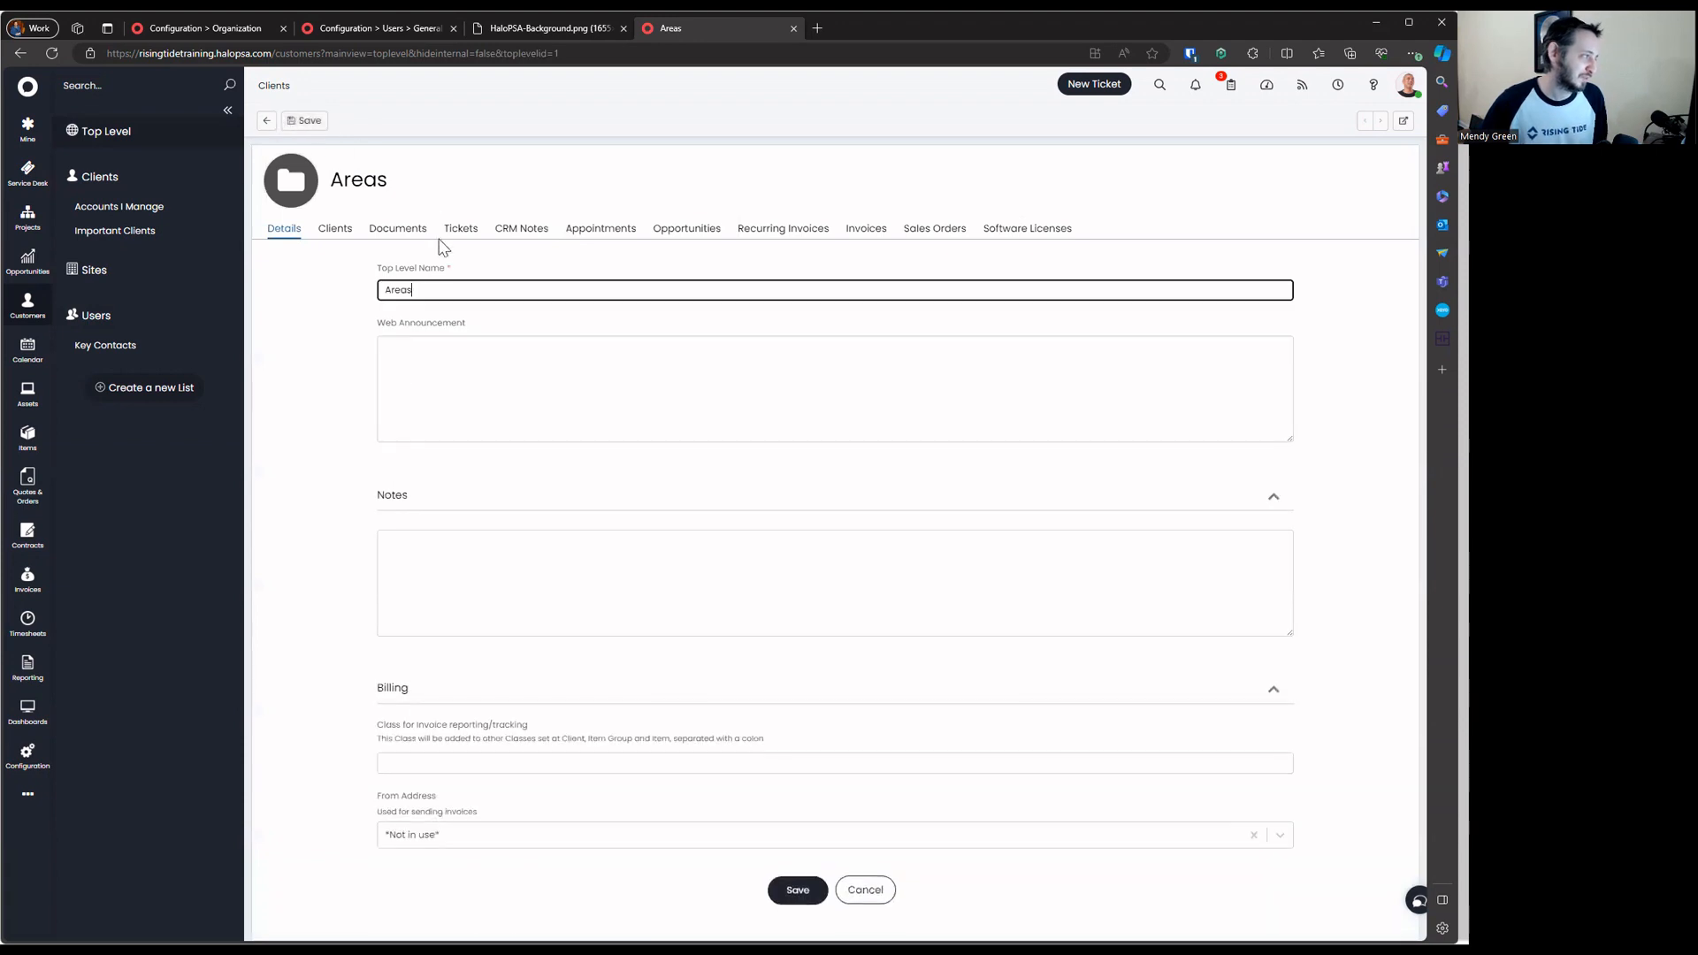
double_click(440, 297)
text(Rising Tide)
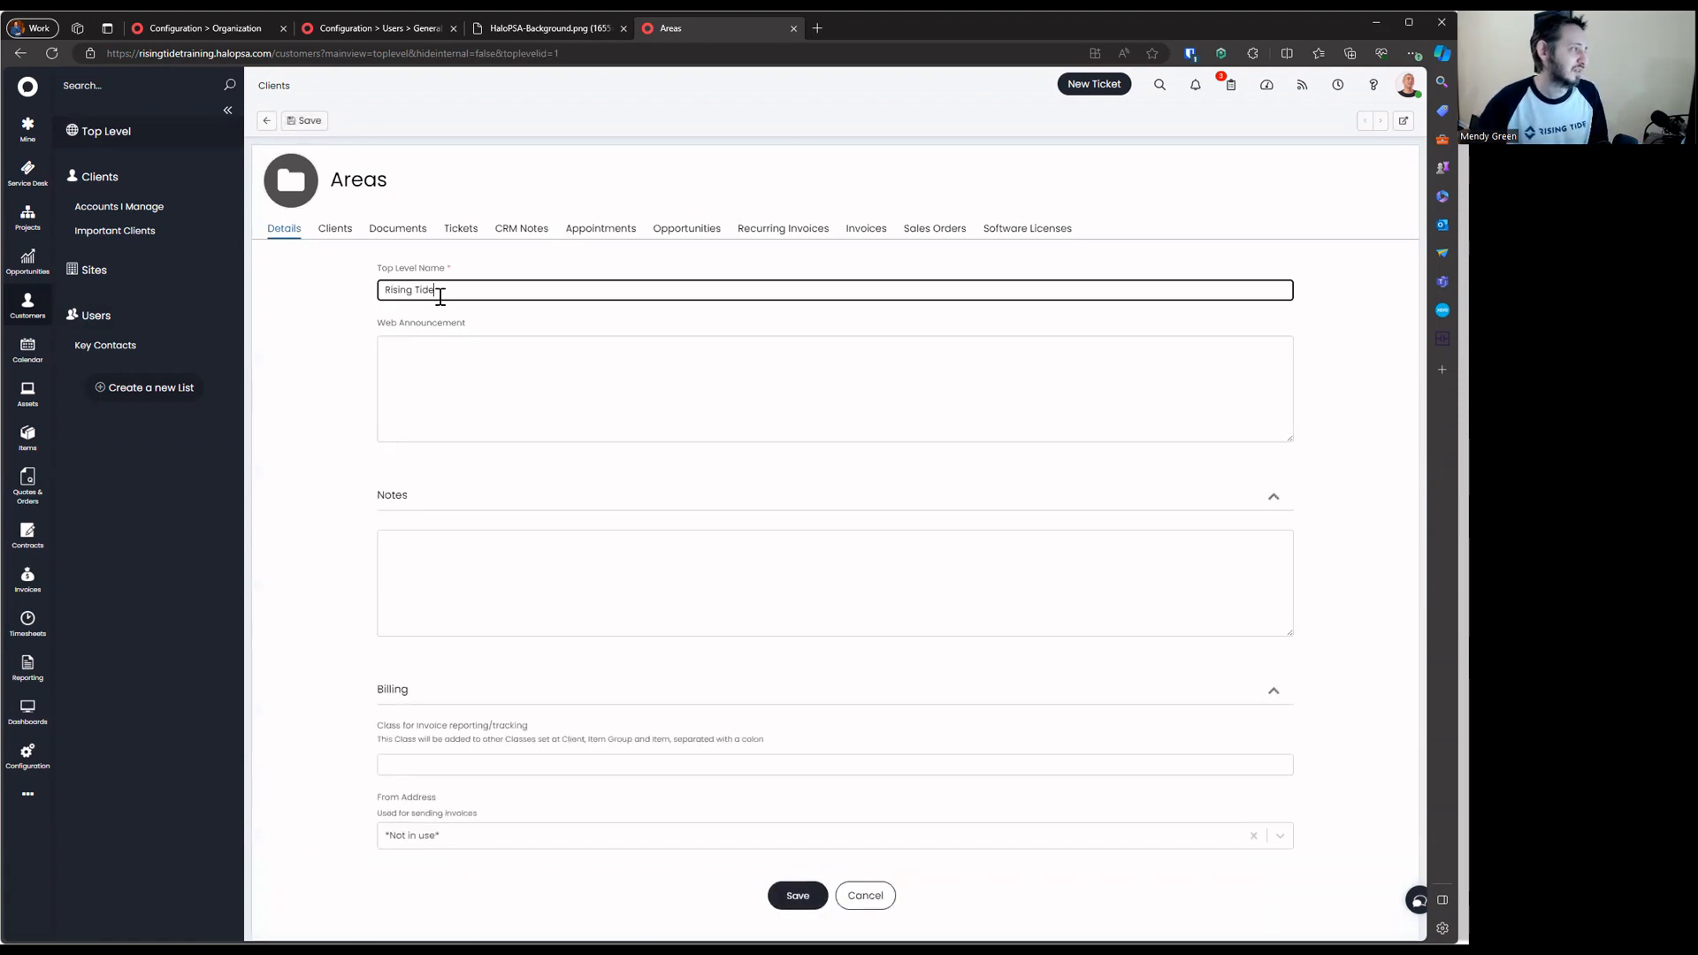
key(Return)
click(267, 121)
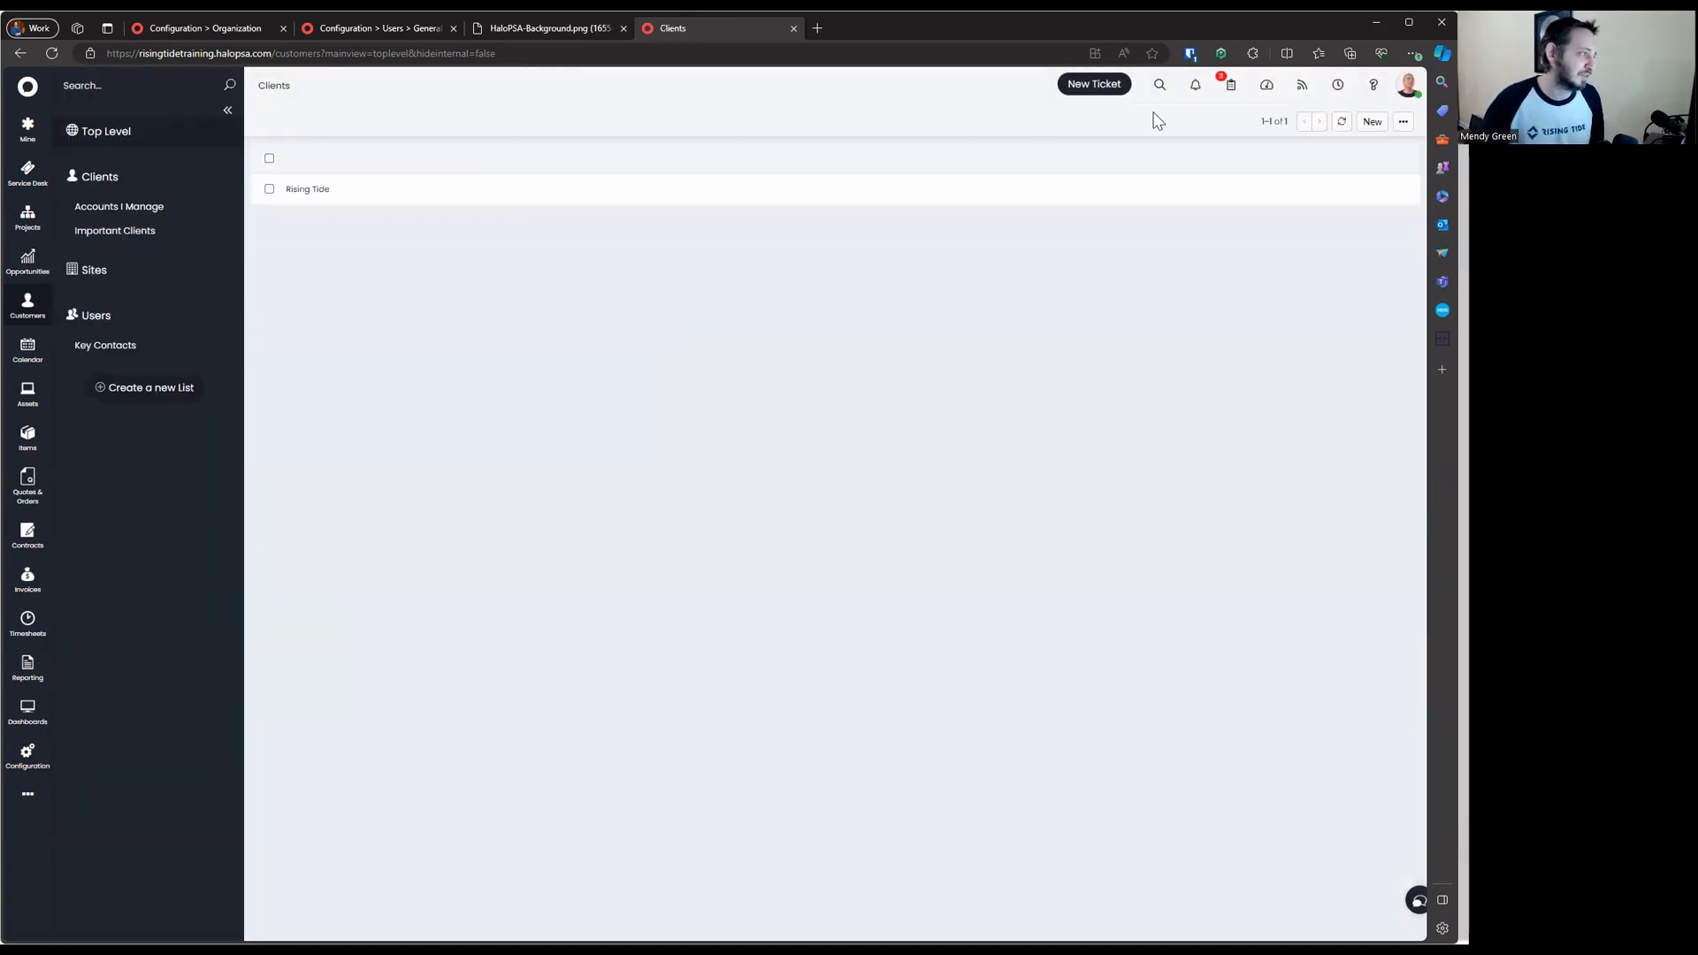
Create a second top level named Pivotal Crew
click(1373, 121)
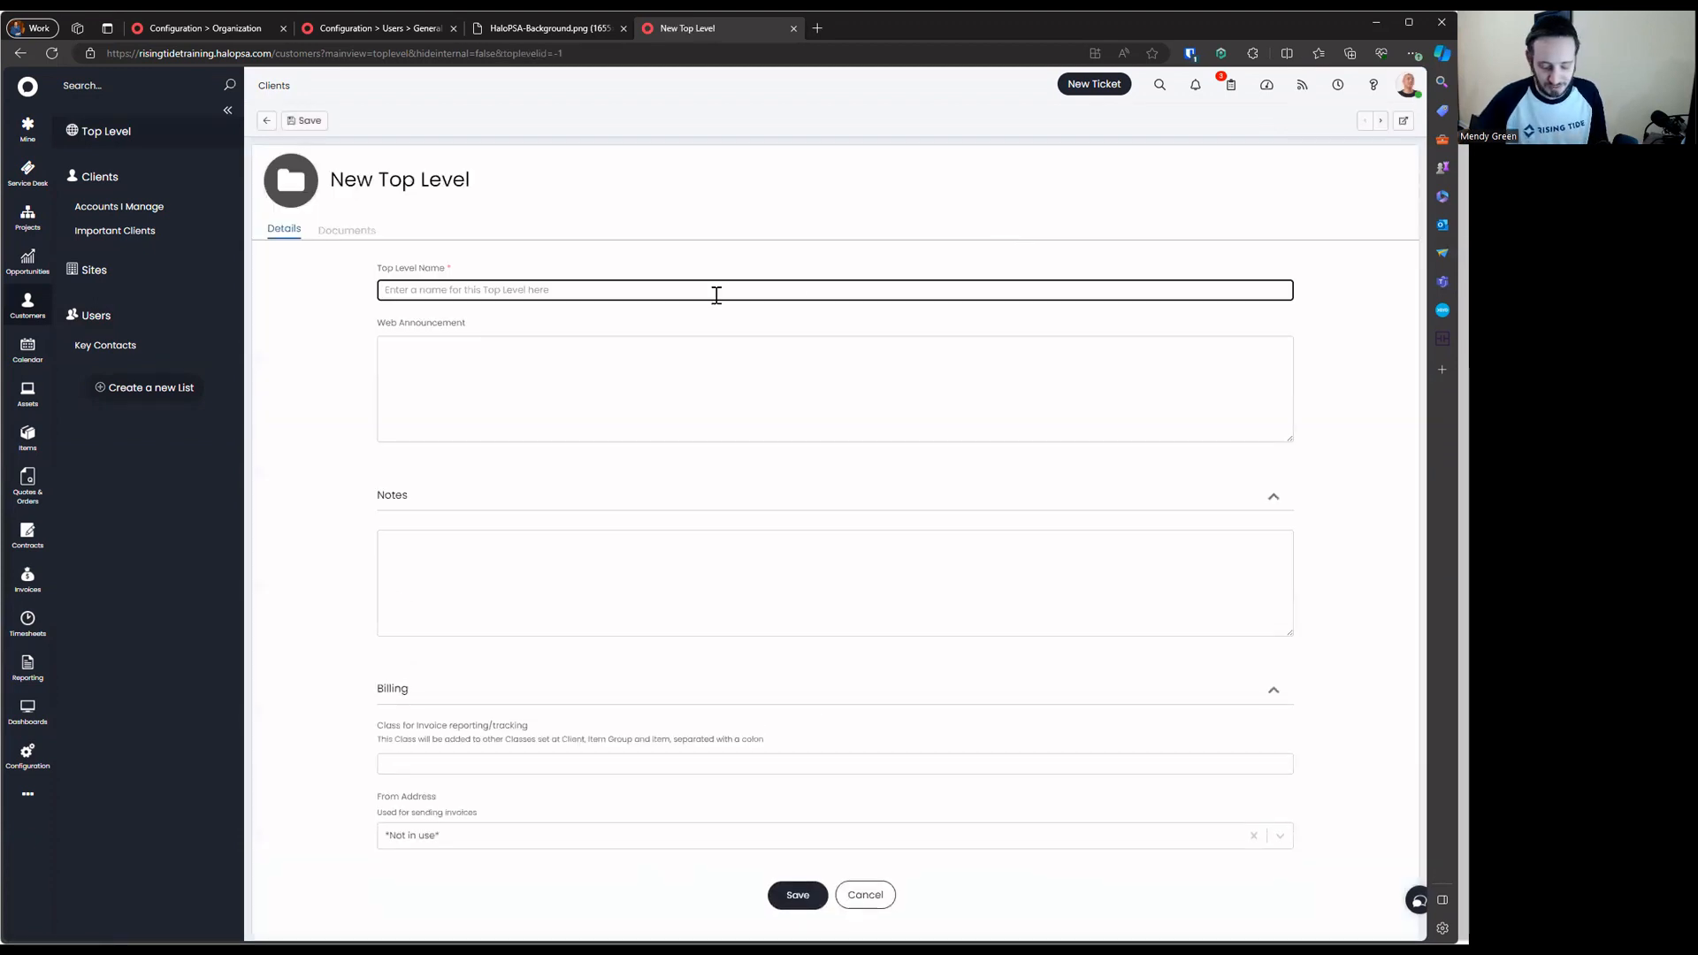
text(Pivotal Crew)
key(Return)
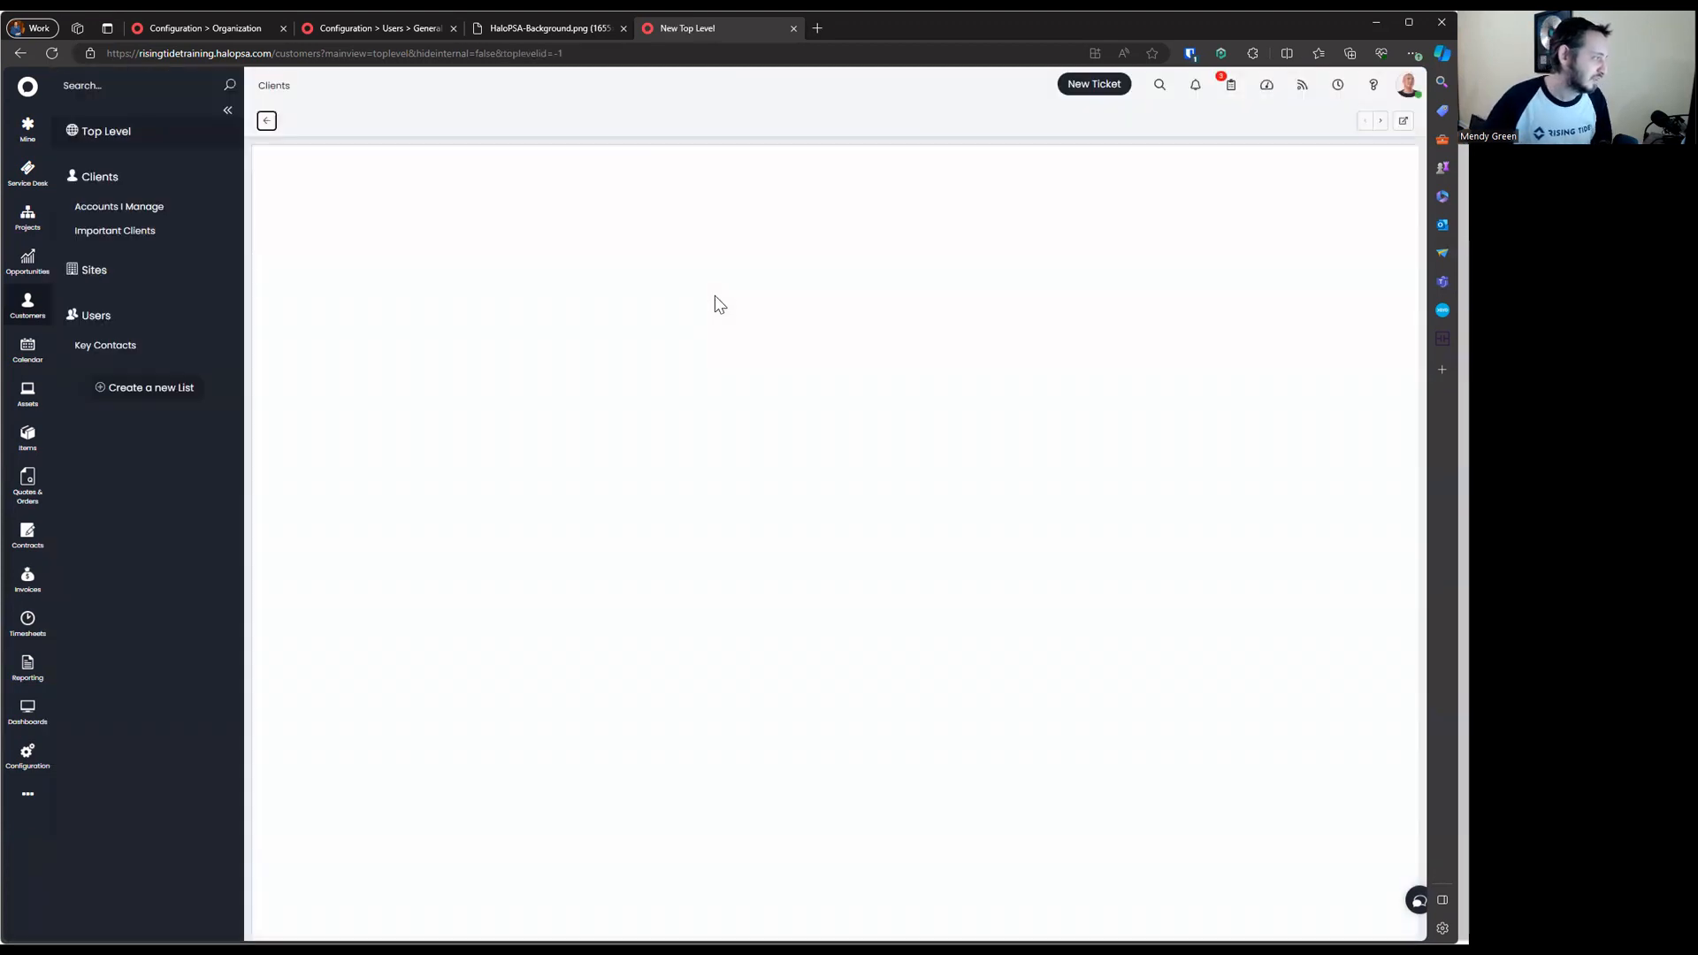
click(267, 121)
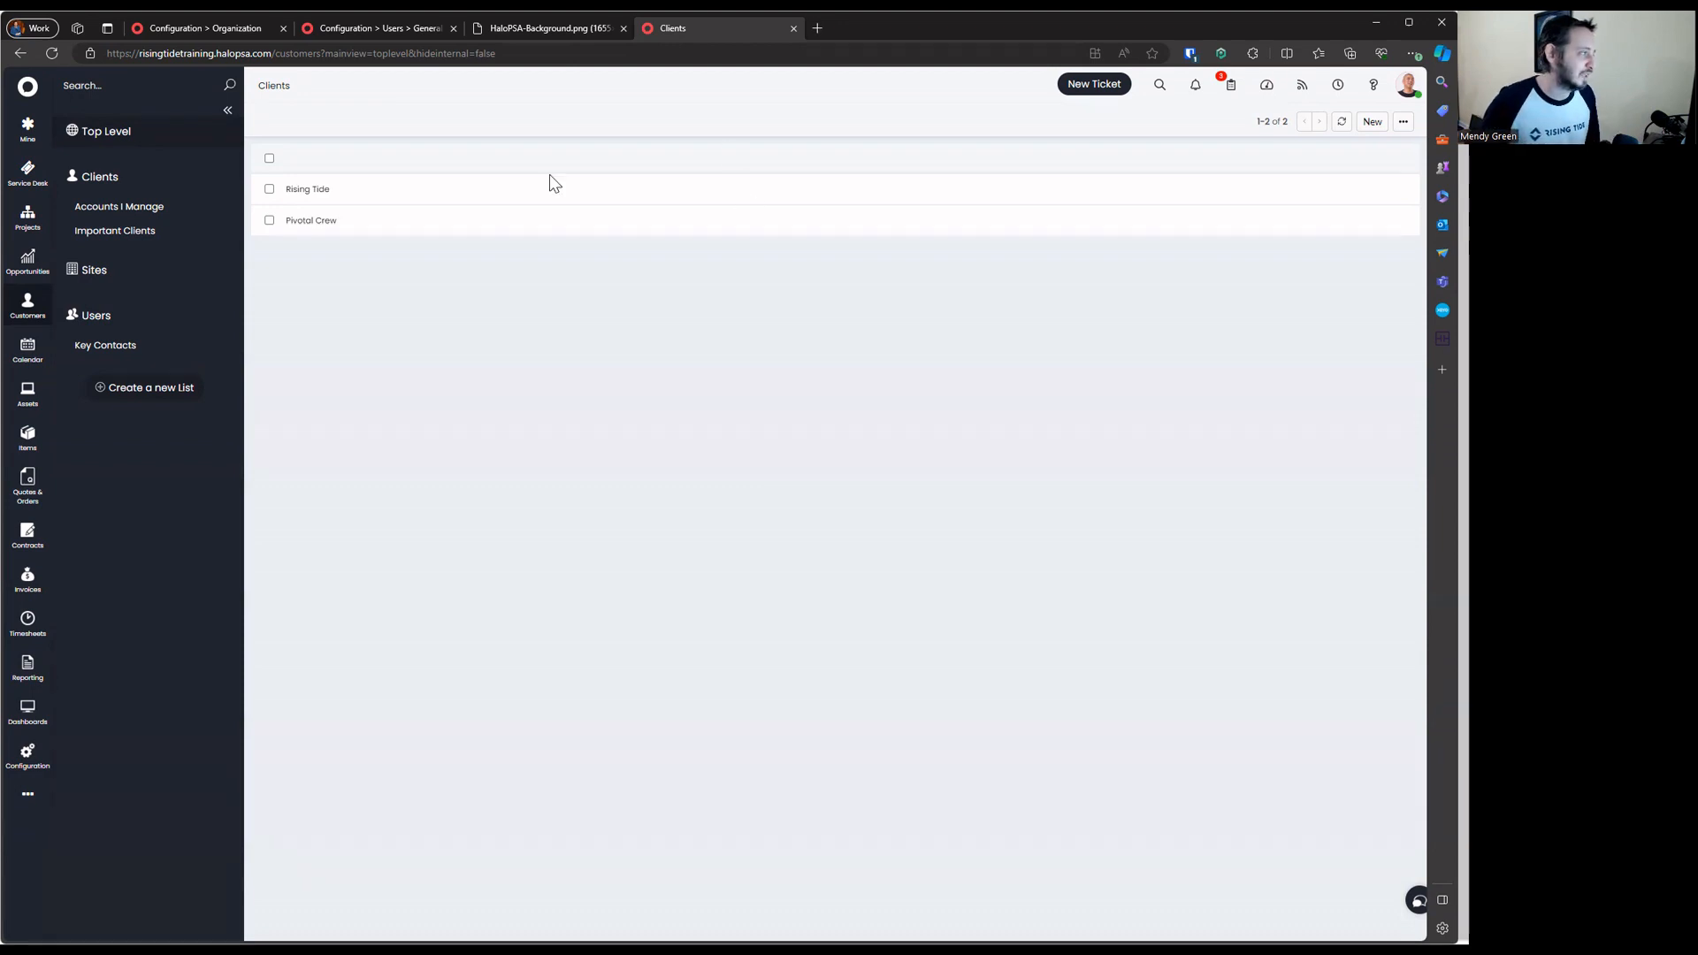
click(517, 197)
Add a new client named 'Mneendyonline' on Pivotal Crew's Clients tab
click(266, 120)
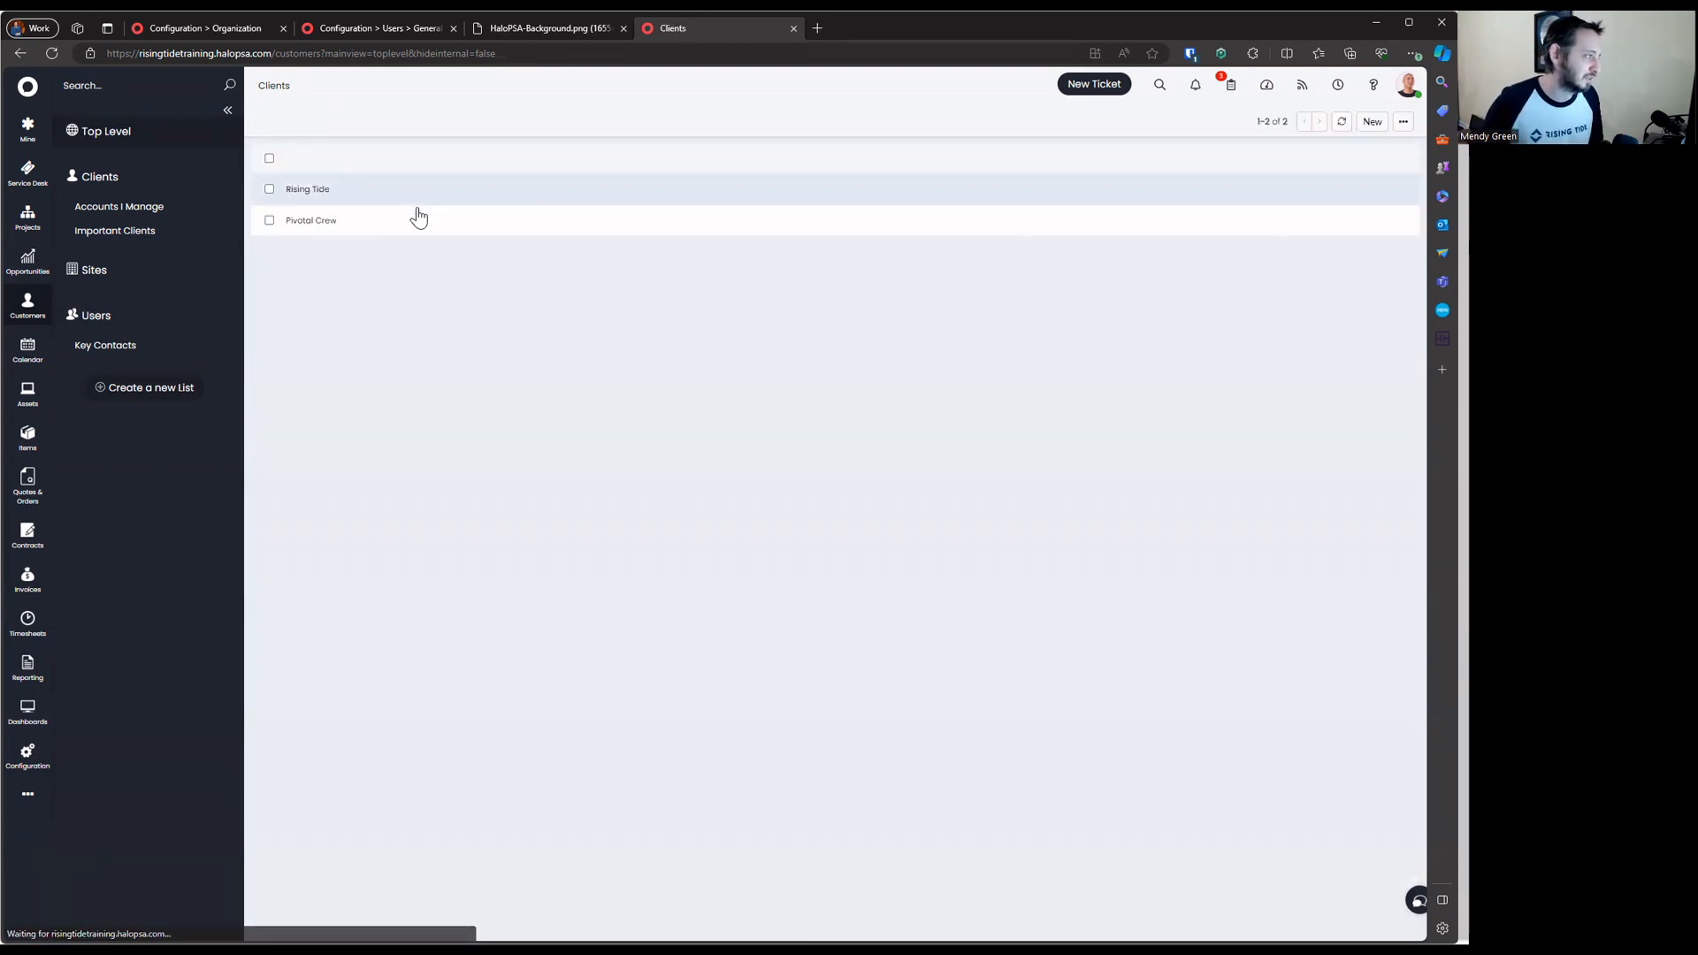
click(417, 216)
click(347, 231)
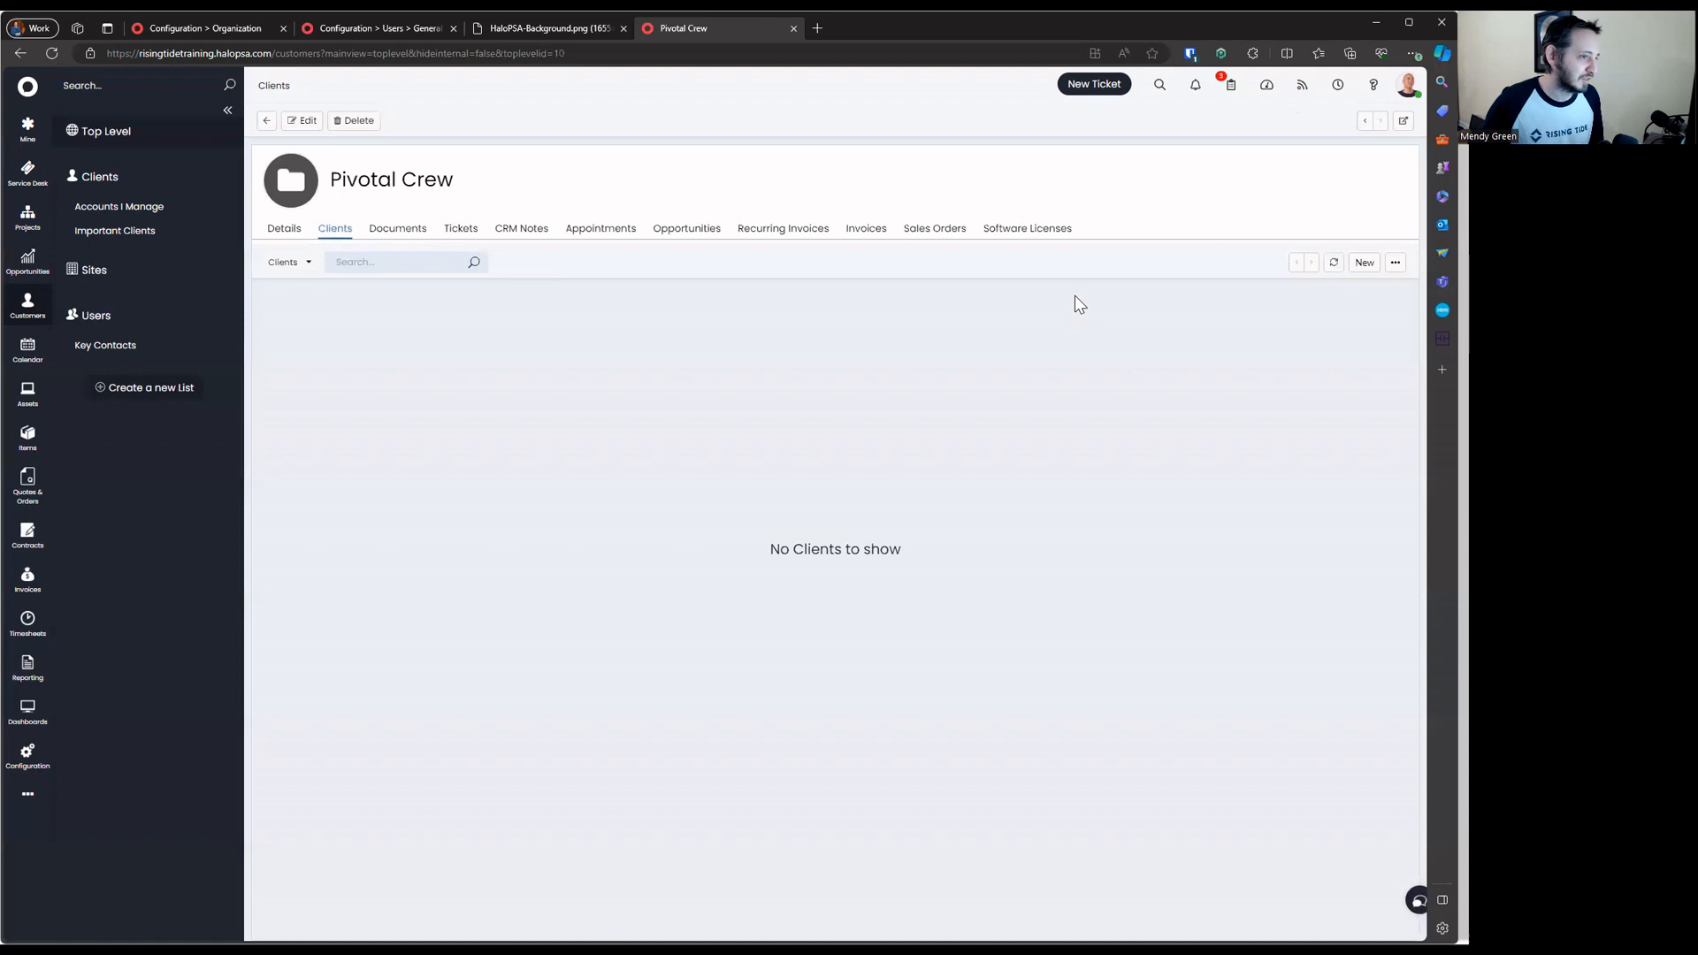
click(1365, 262)
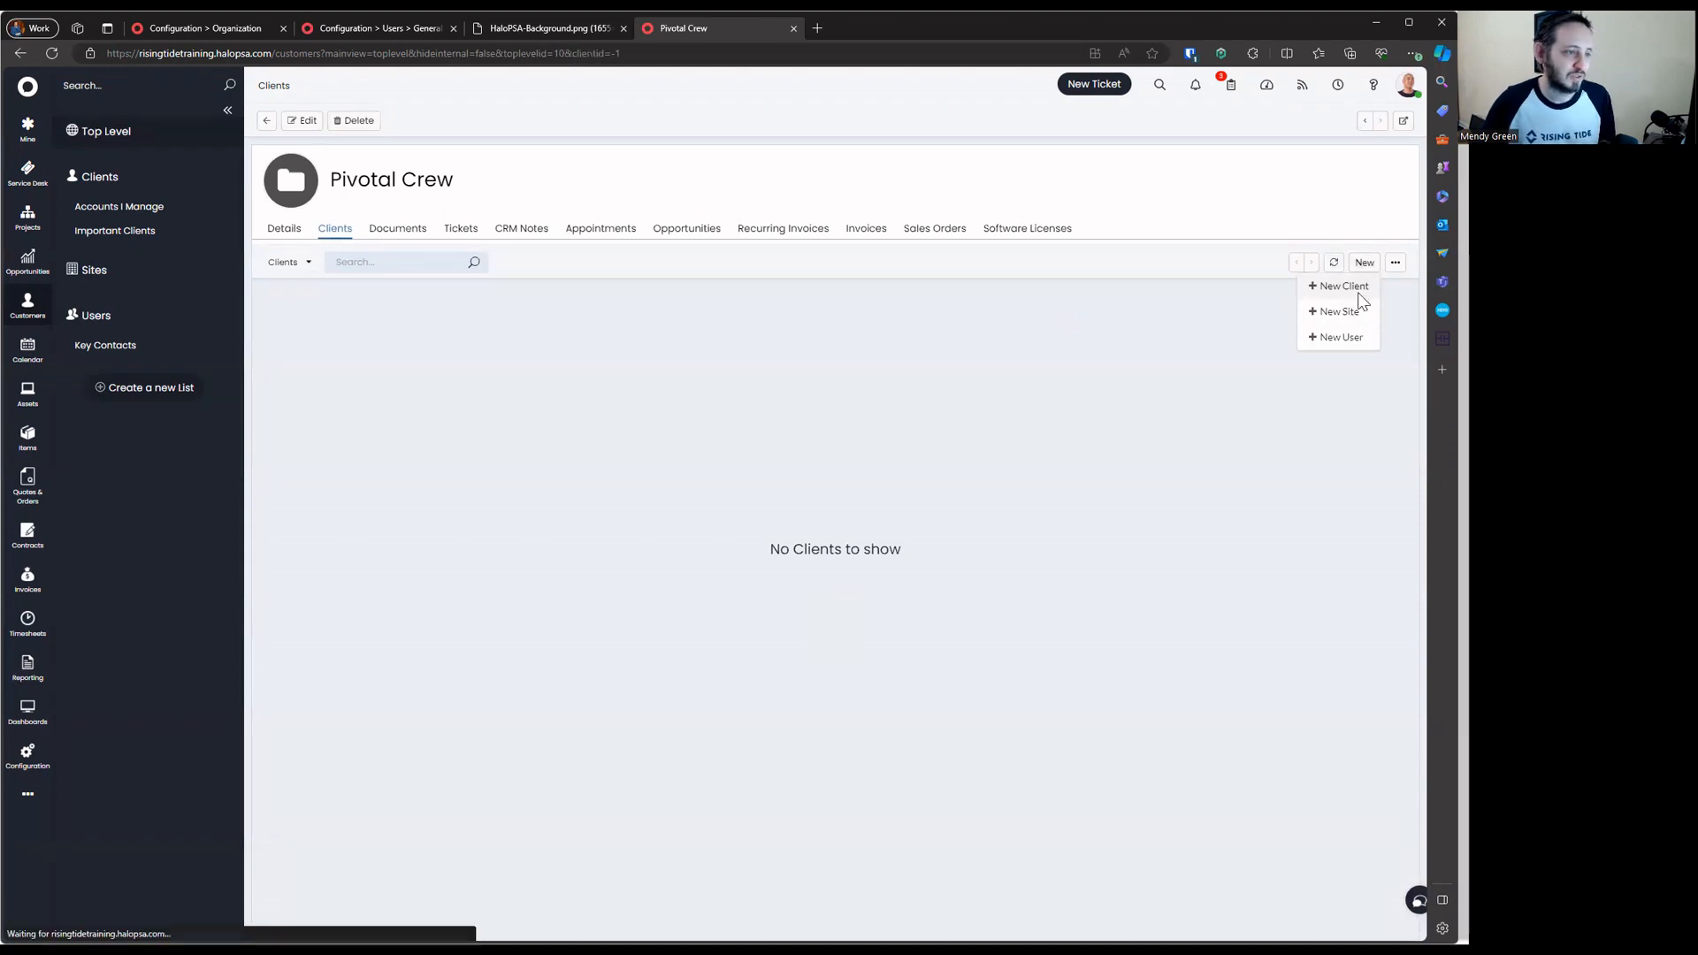
click(1345, 286)
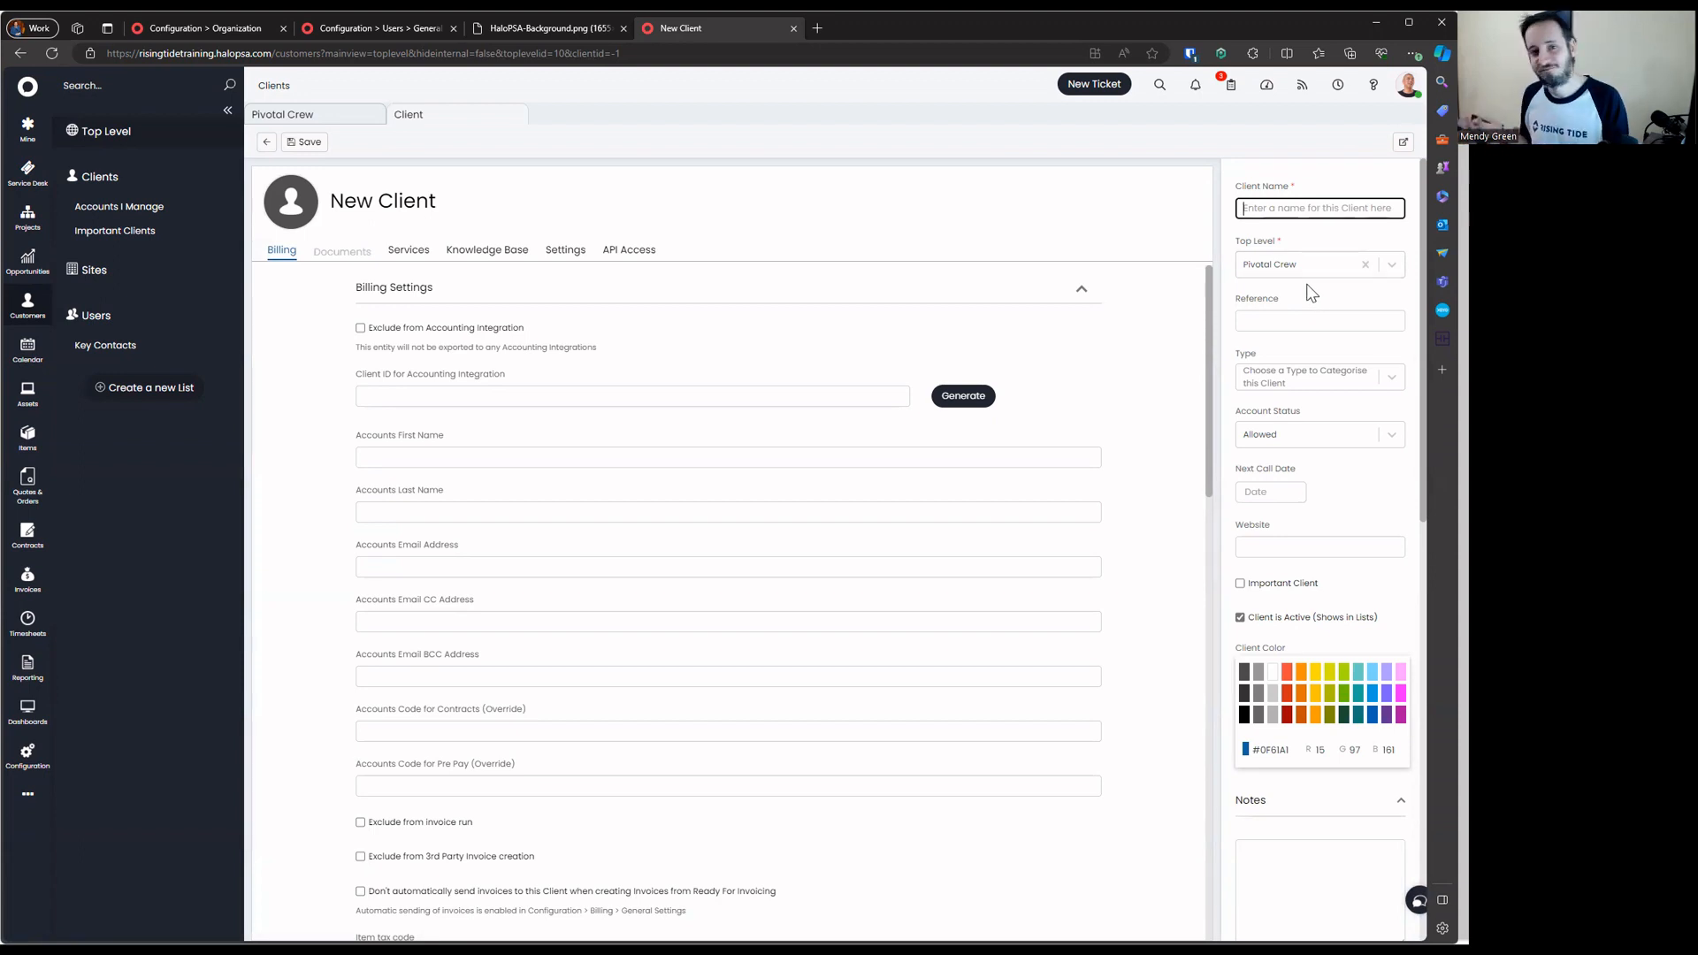
text(Mne)
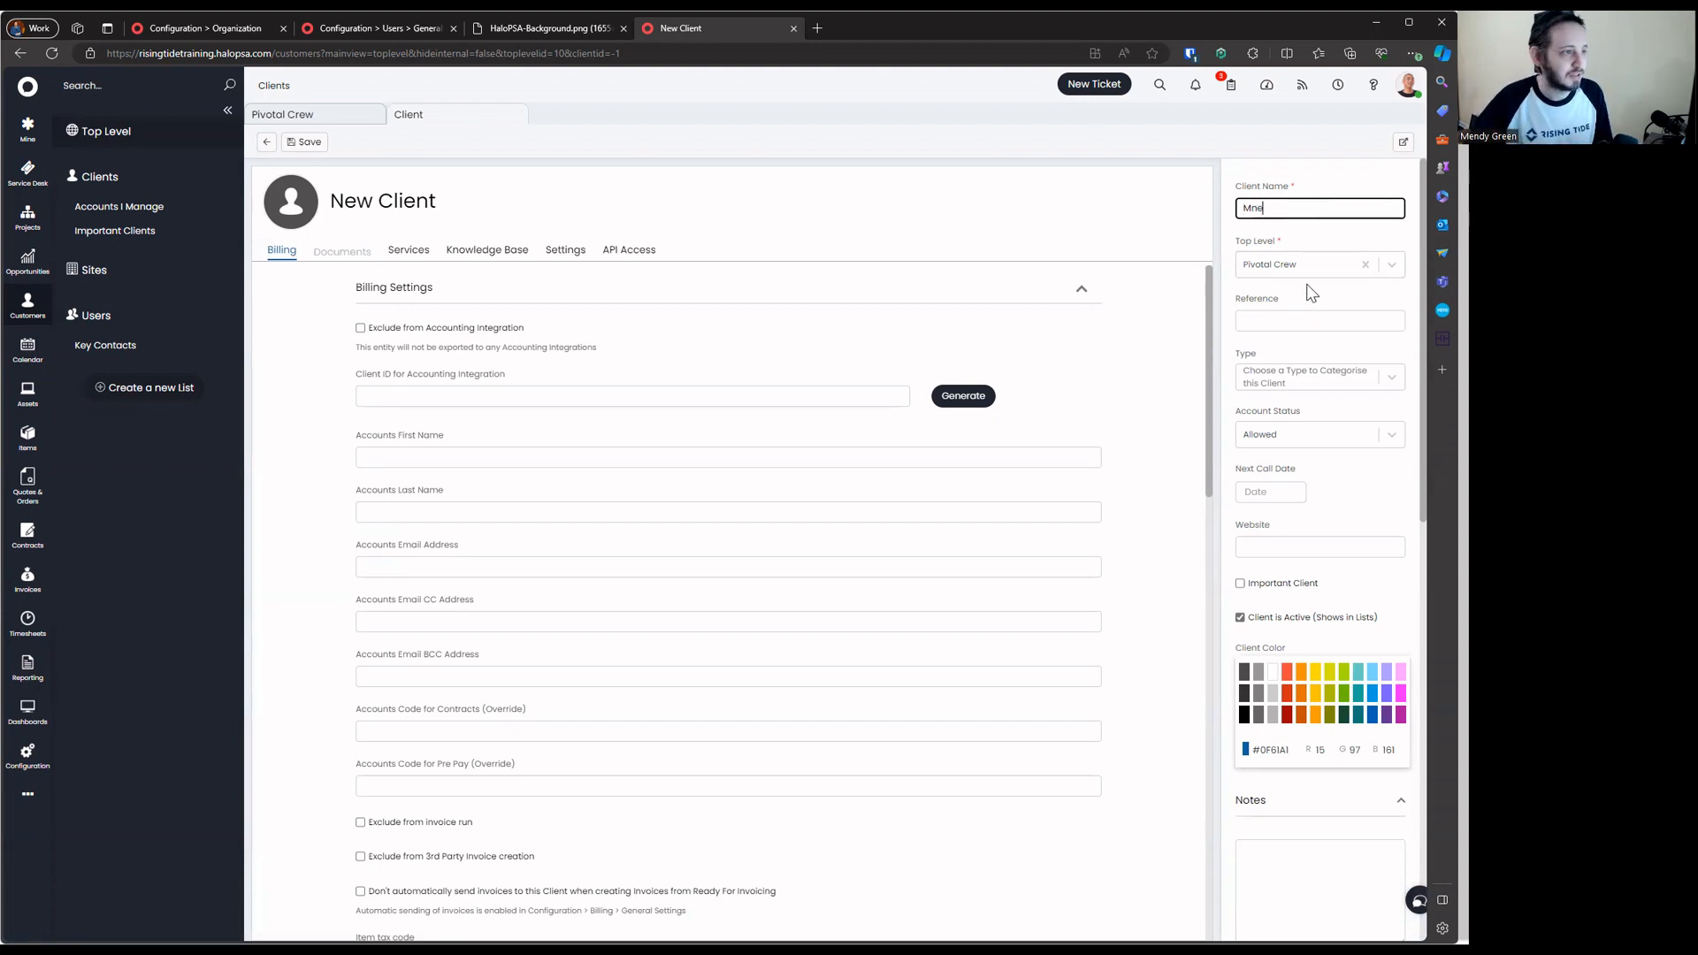
text(endyonline)
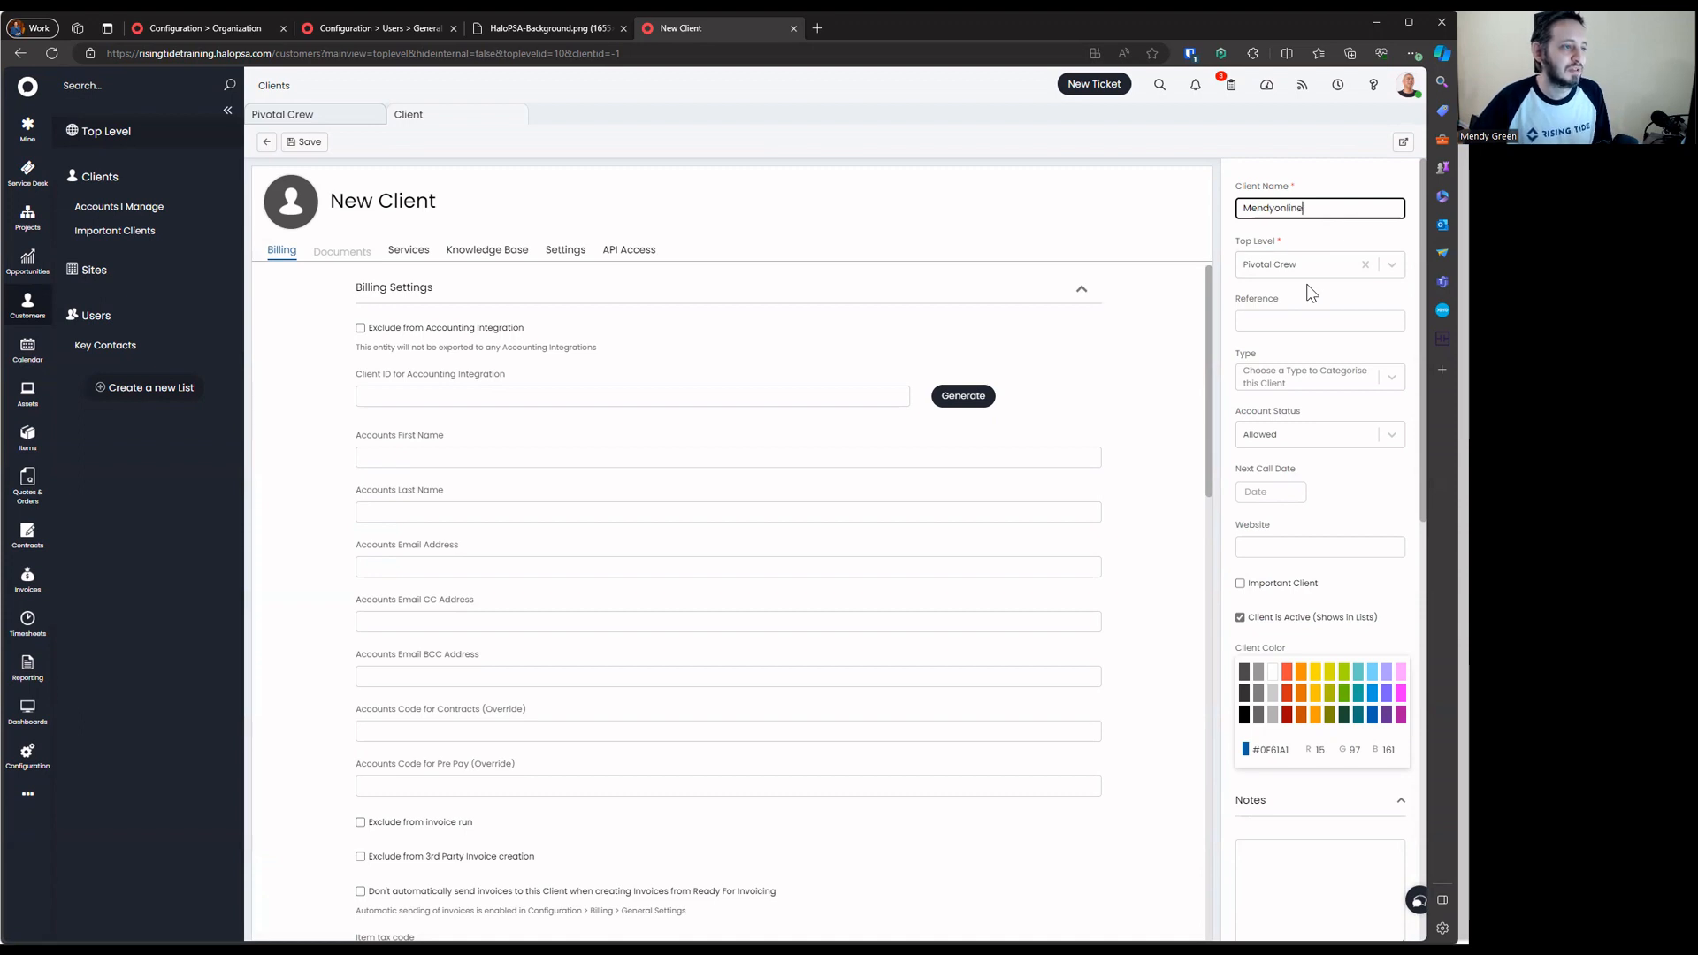
key(Return)
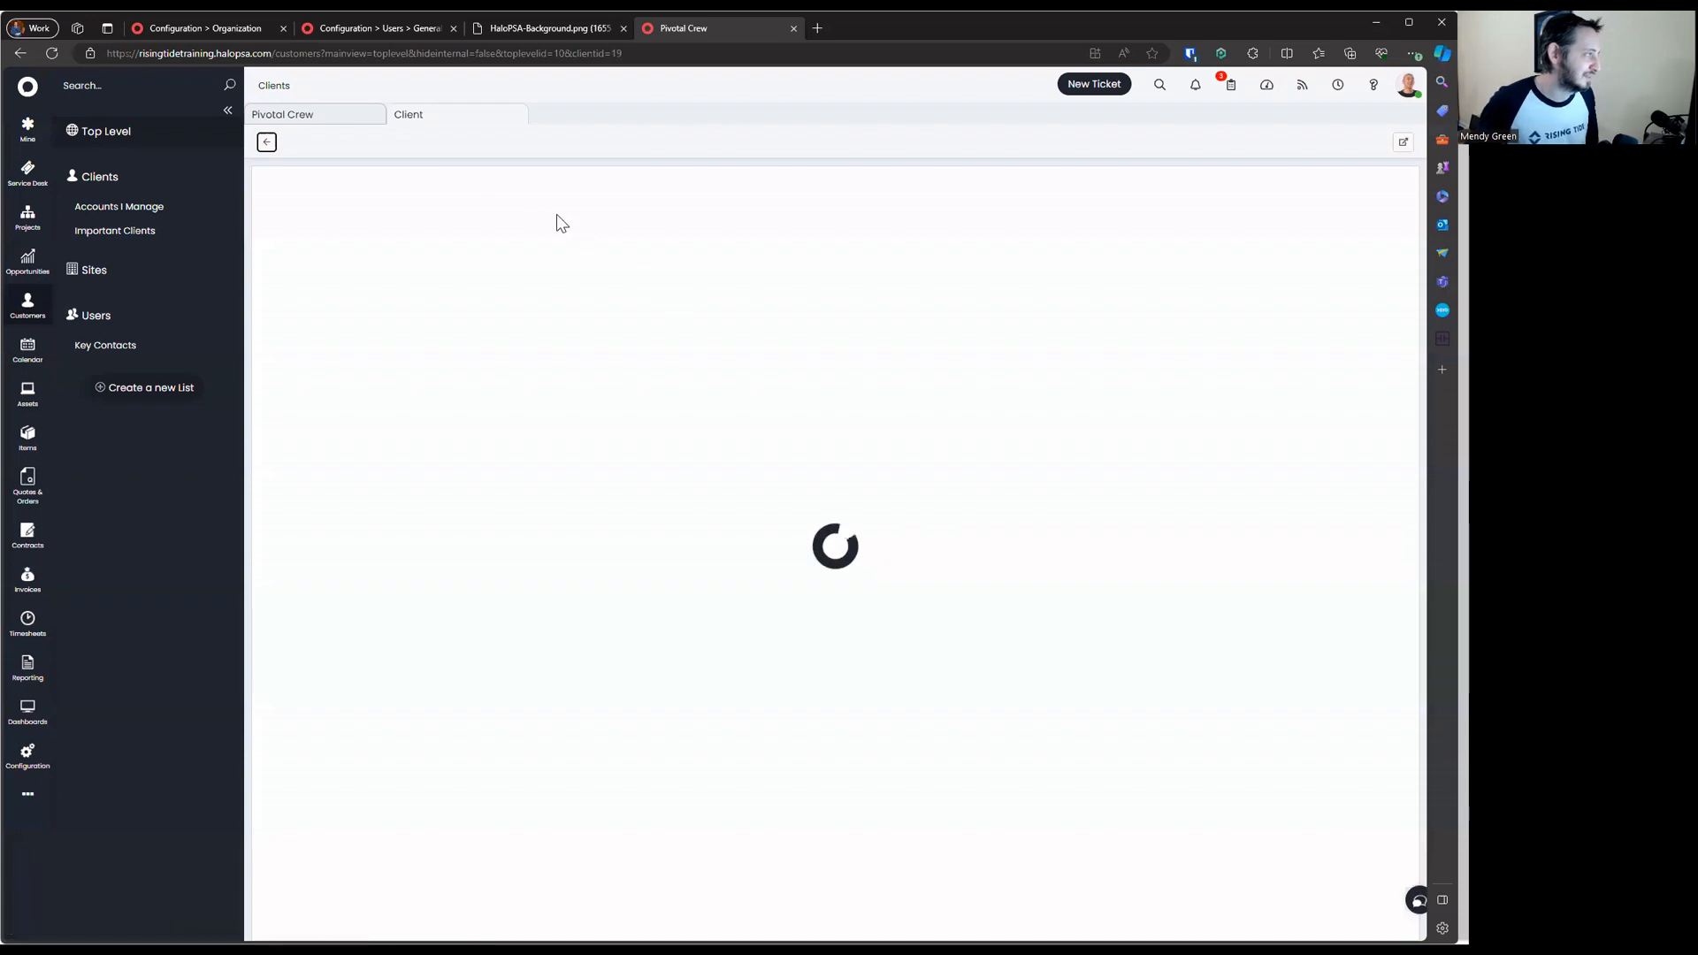
click(267, 144)
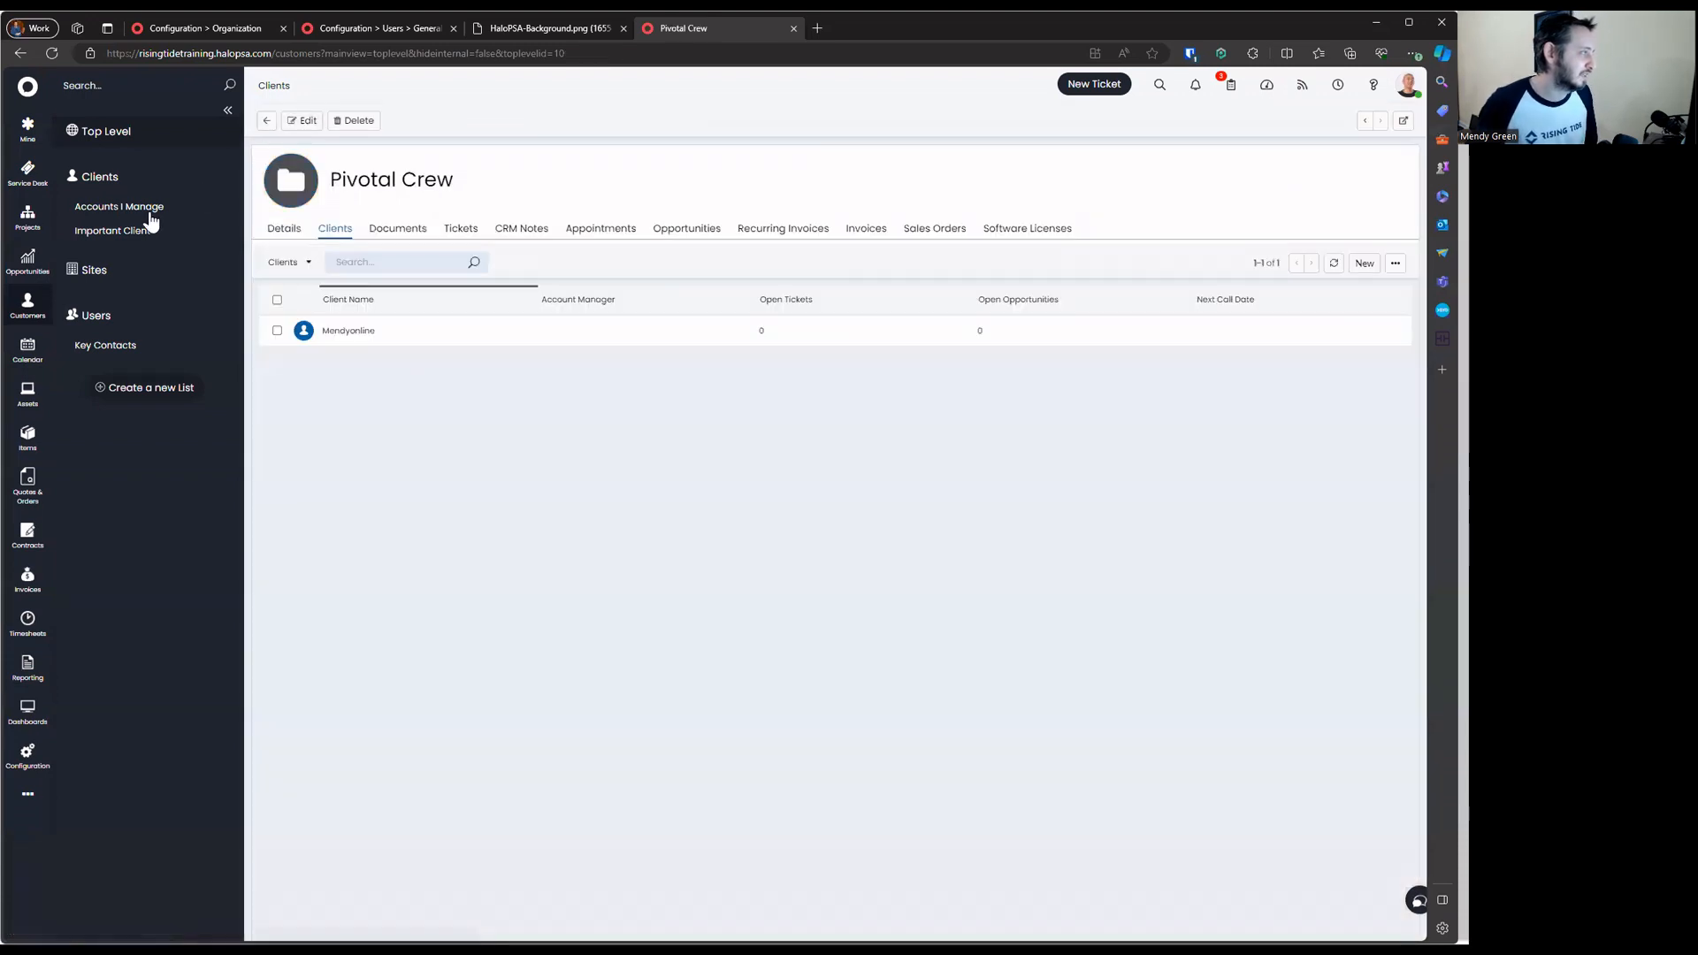
Check Pivotal Crew's contents, then list the clients under Rising Tide
click(132, 181)
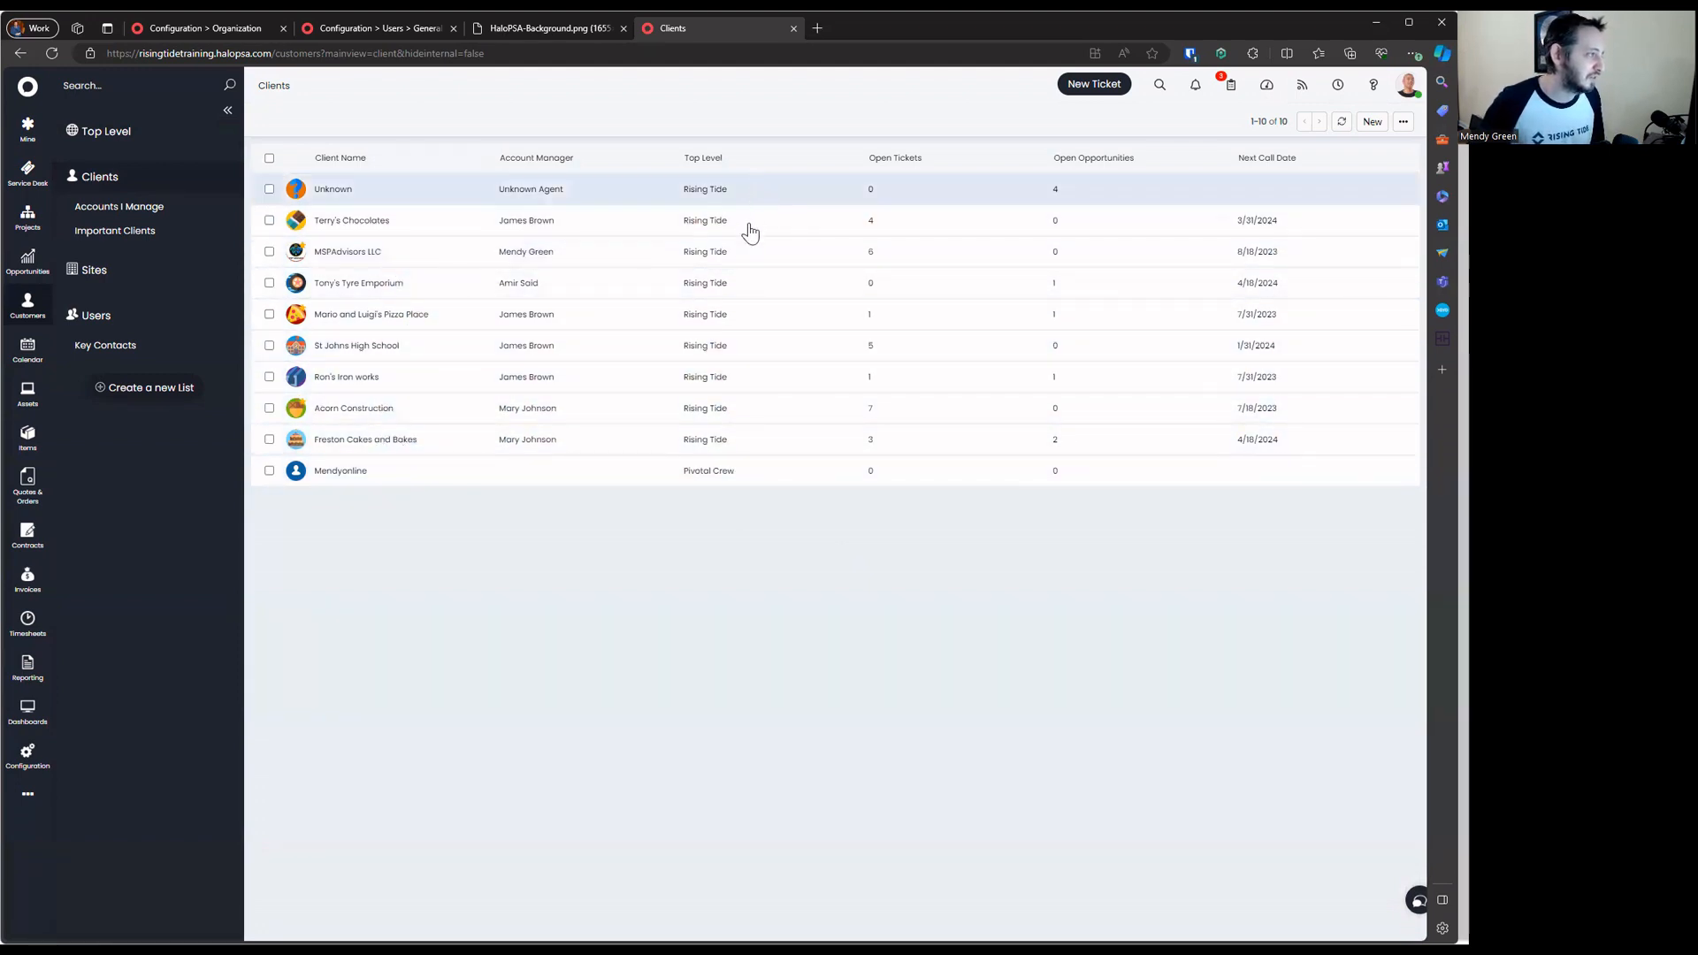
click(110, 135)
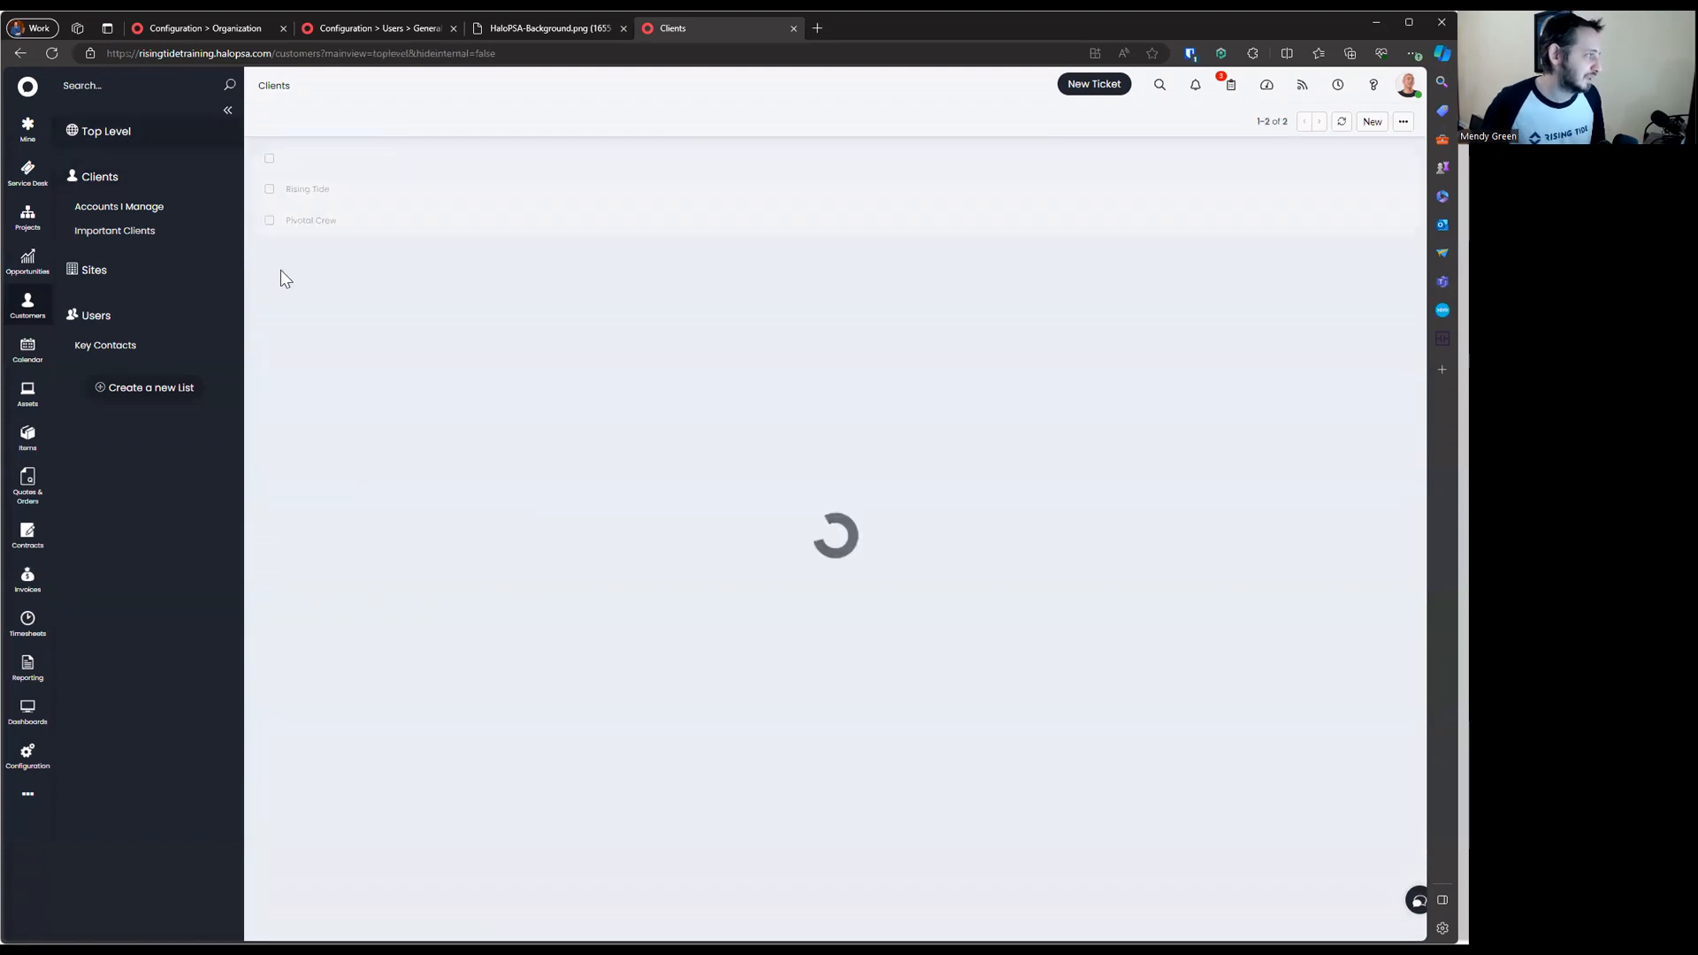
click(407, 232)
click(334, 230)
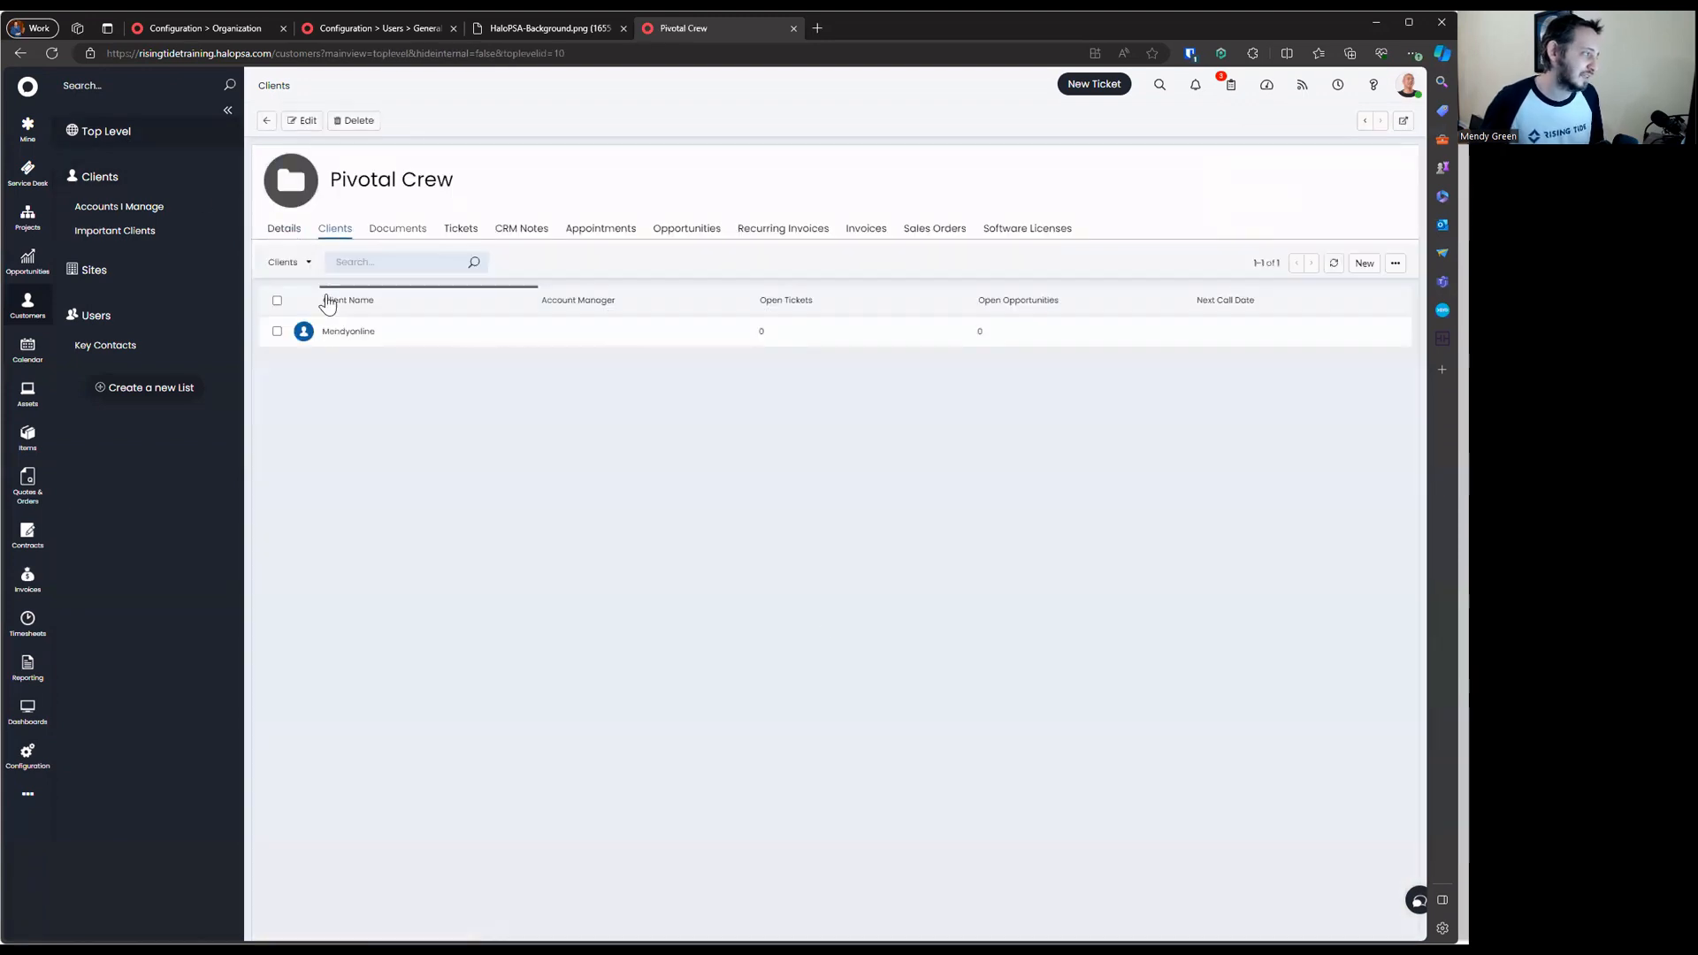
click(267, 121)
click(314, 190)
click(336, 229)
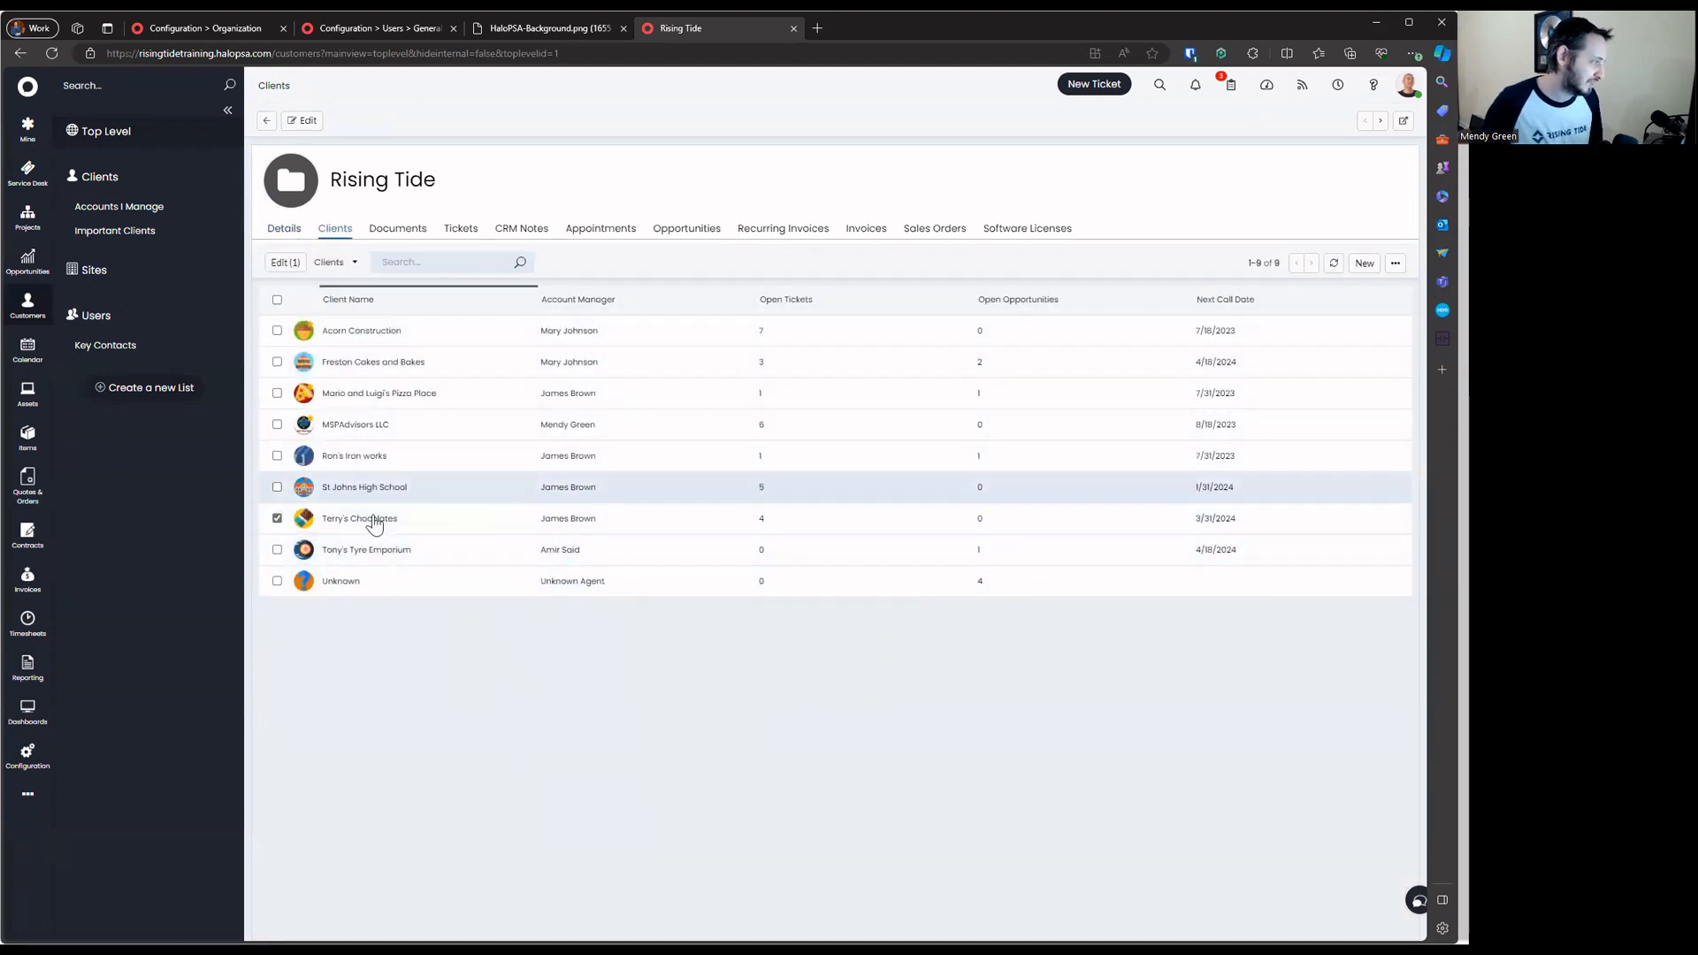
Move Terry's Chocolates to the Pivotal Crew top level
click(369, 520)
click(300, 143)
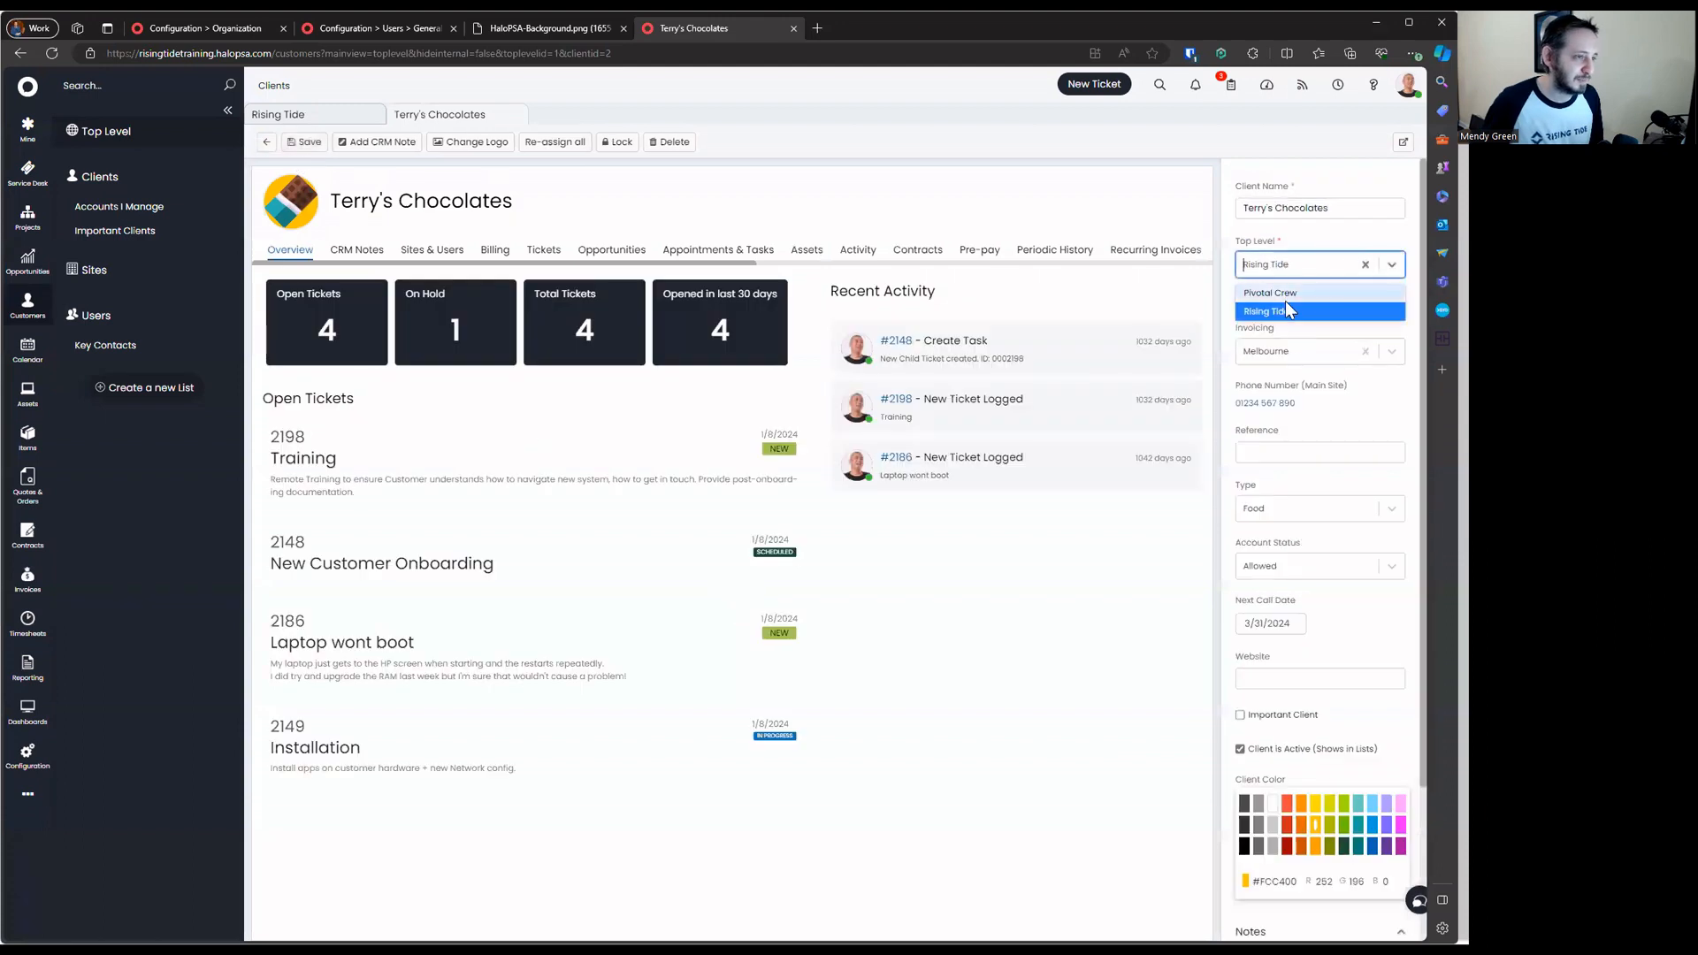
click(300, 142)
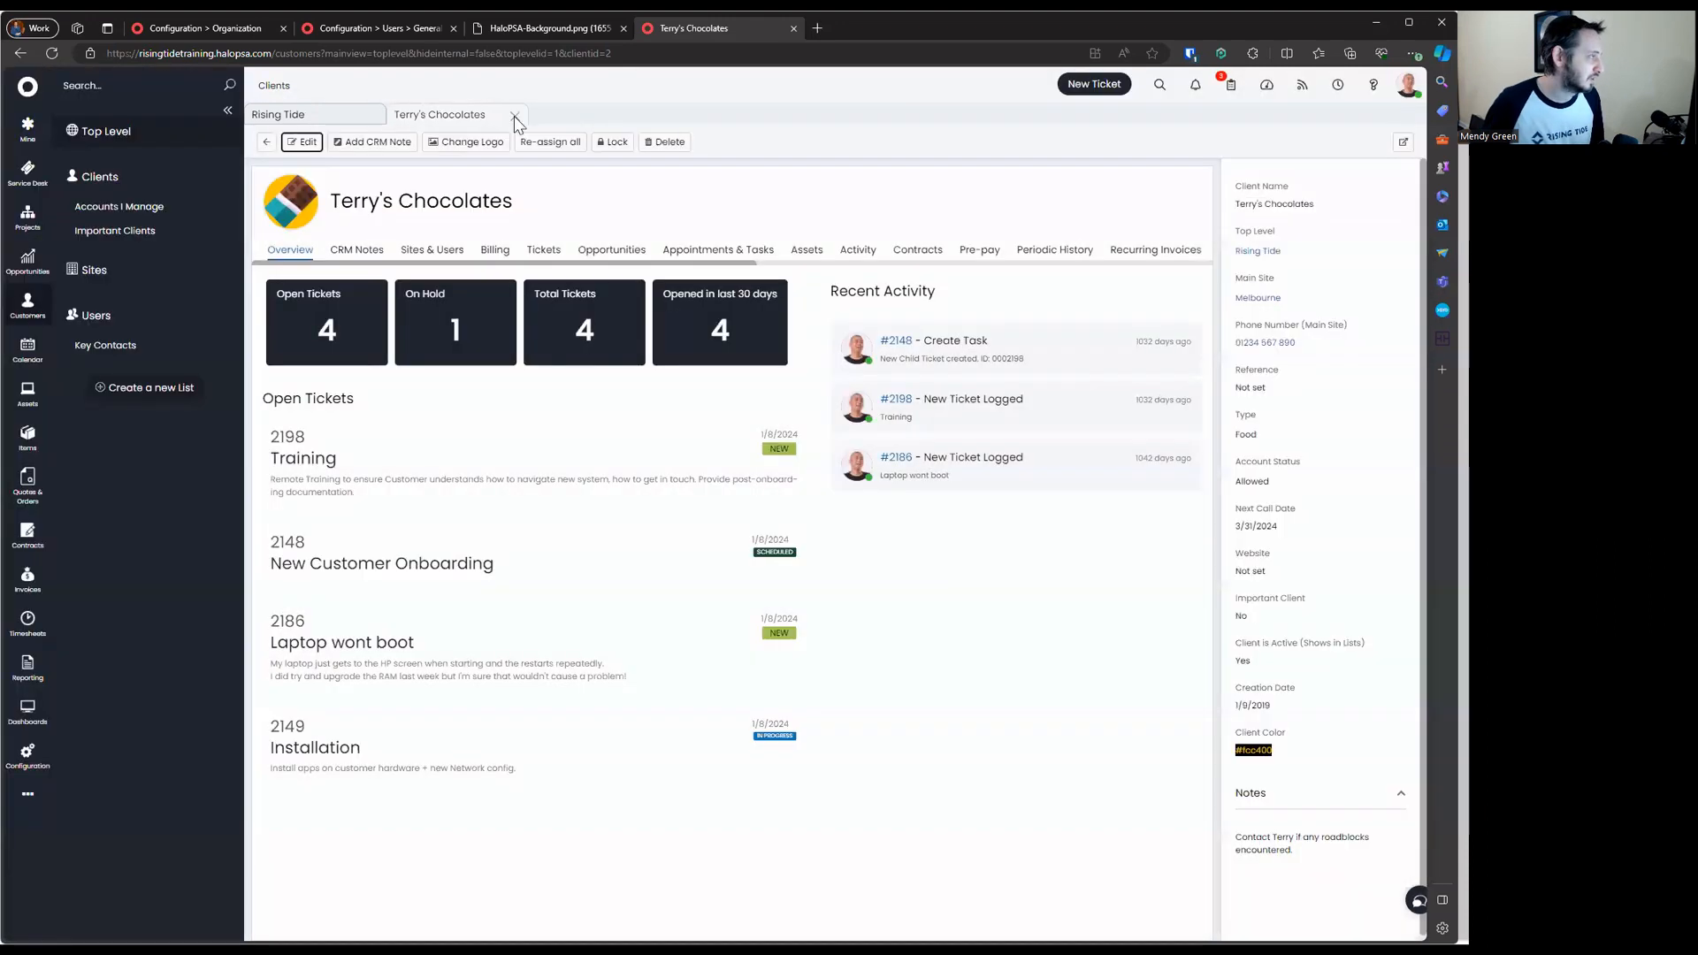
click(513, 115)
Move Freston Cakes and Bakes to Pivotal Crew as well
click(409, 364)
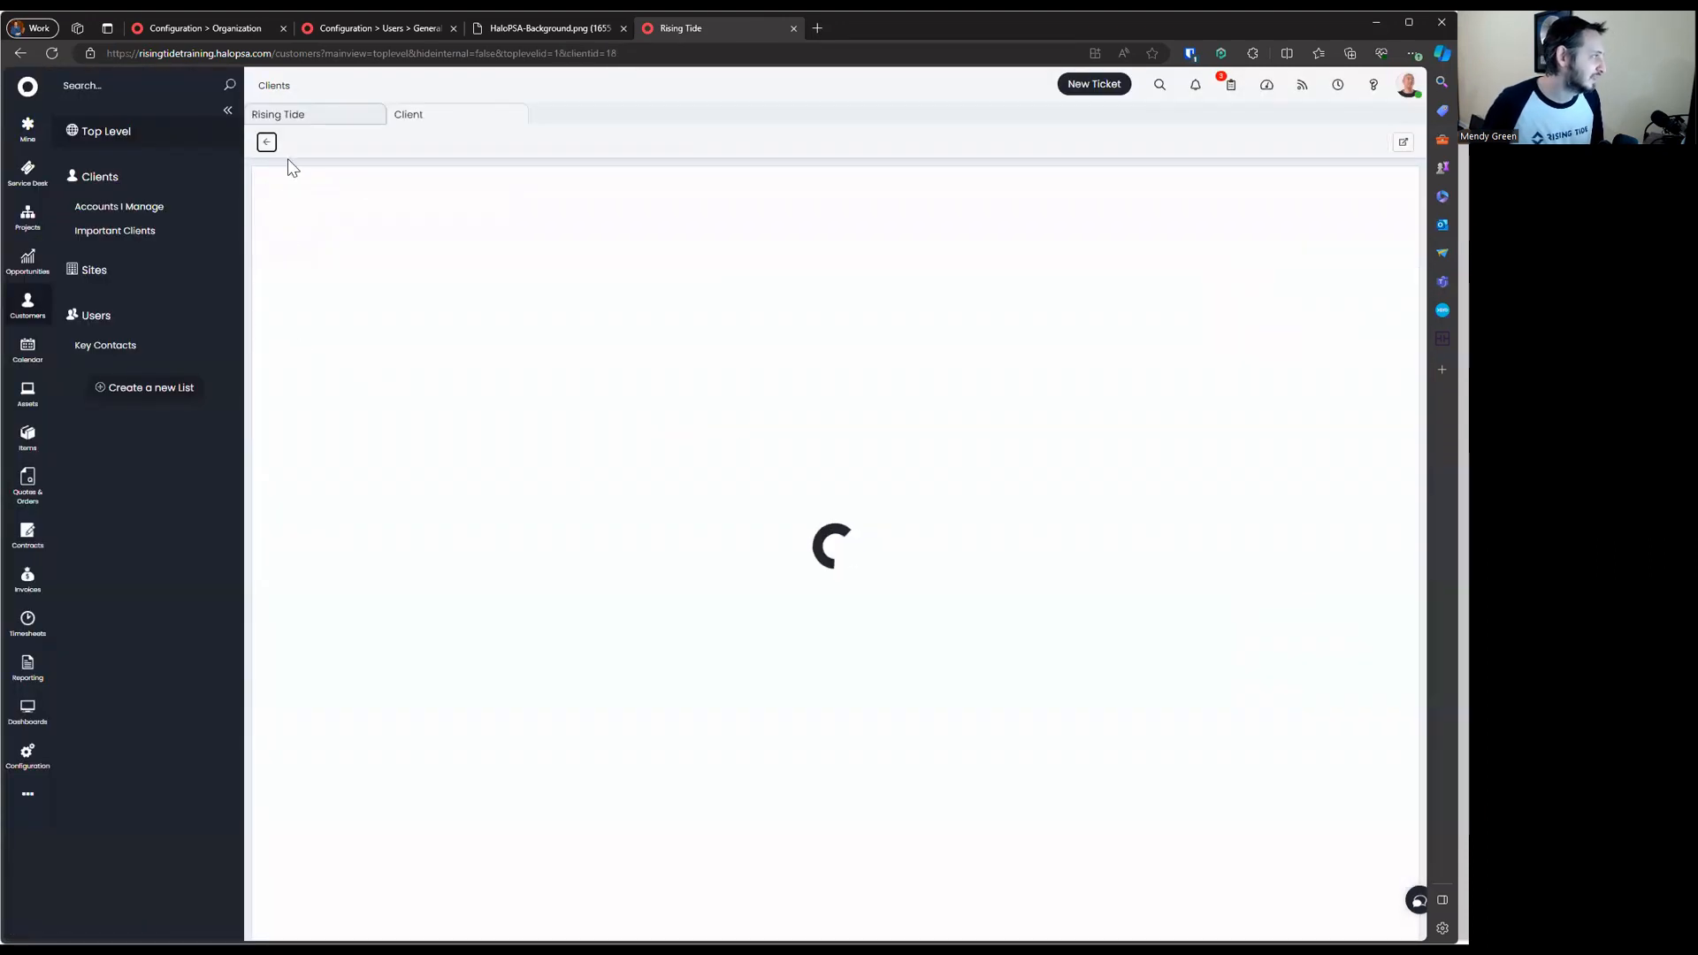
click(302, 142)
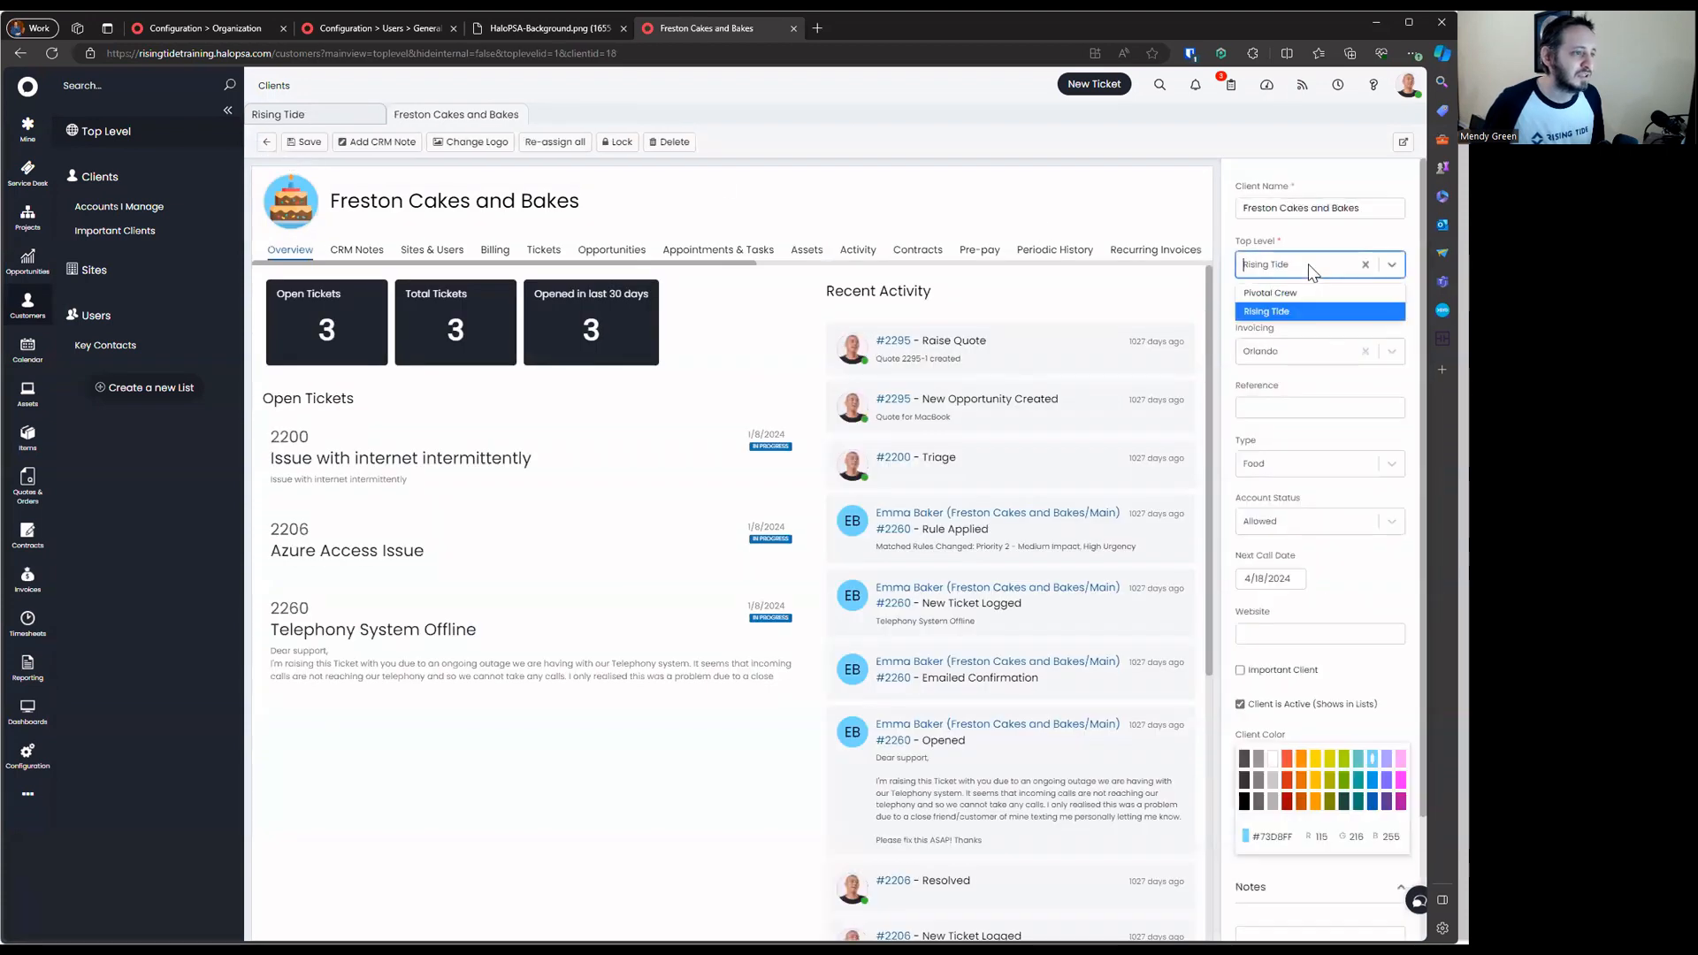
click(324, 142)
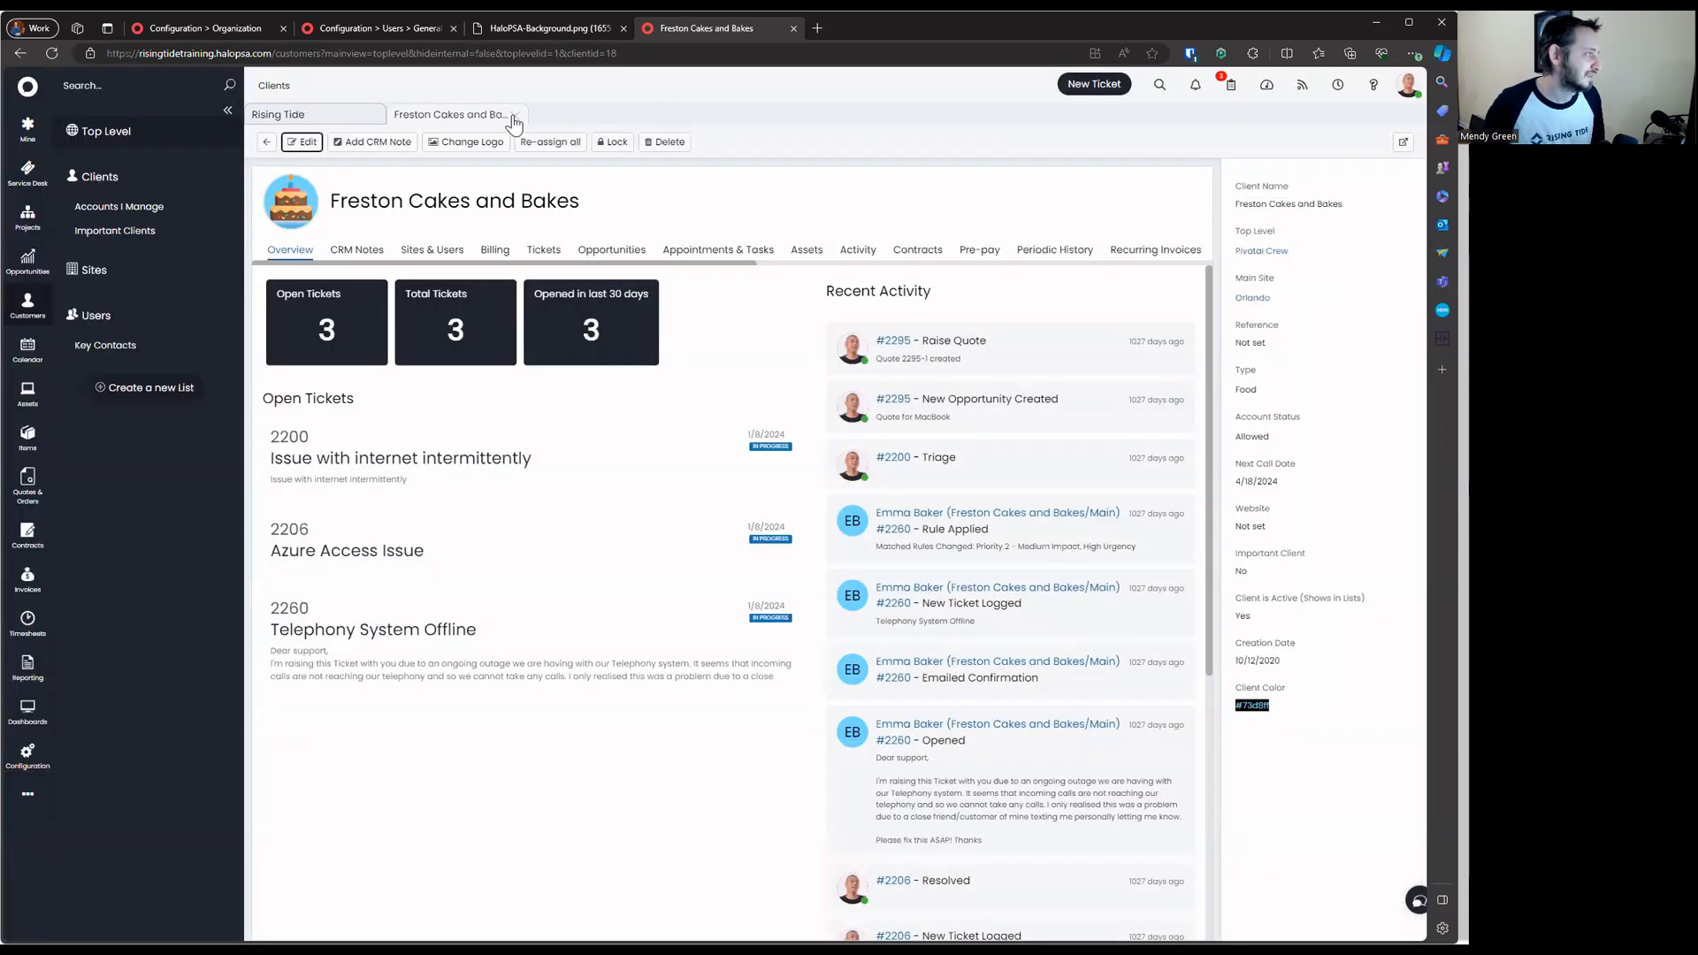
click(267, 142)
click(115, 184)
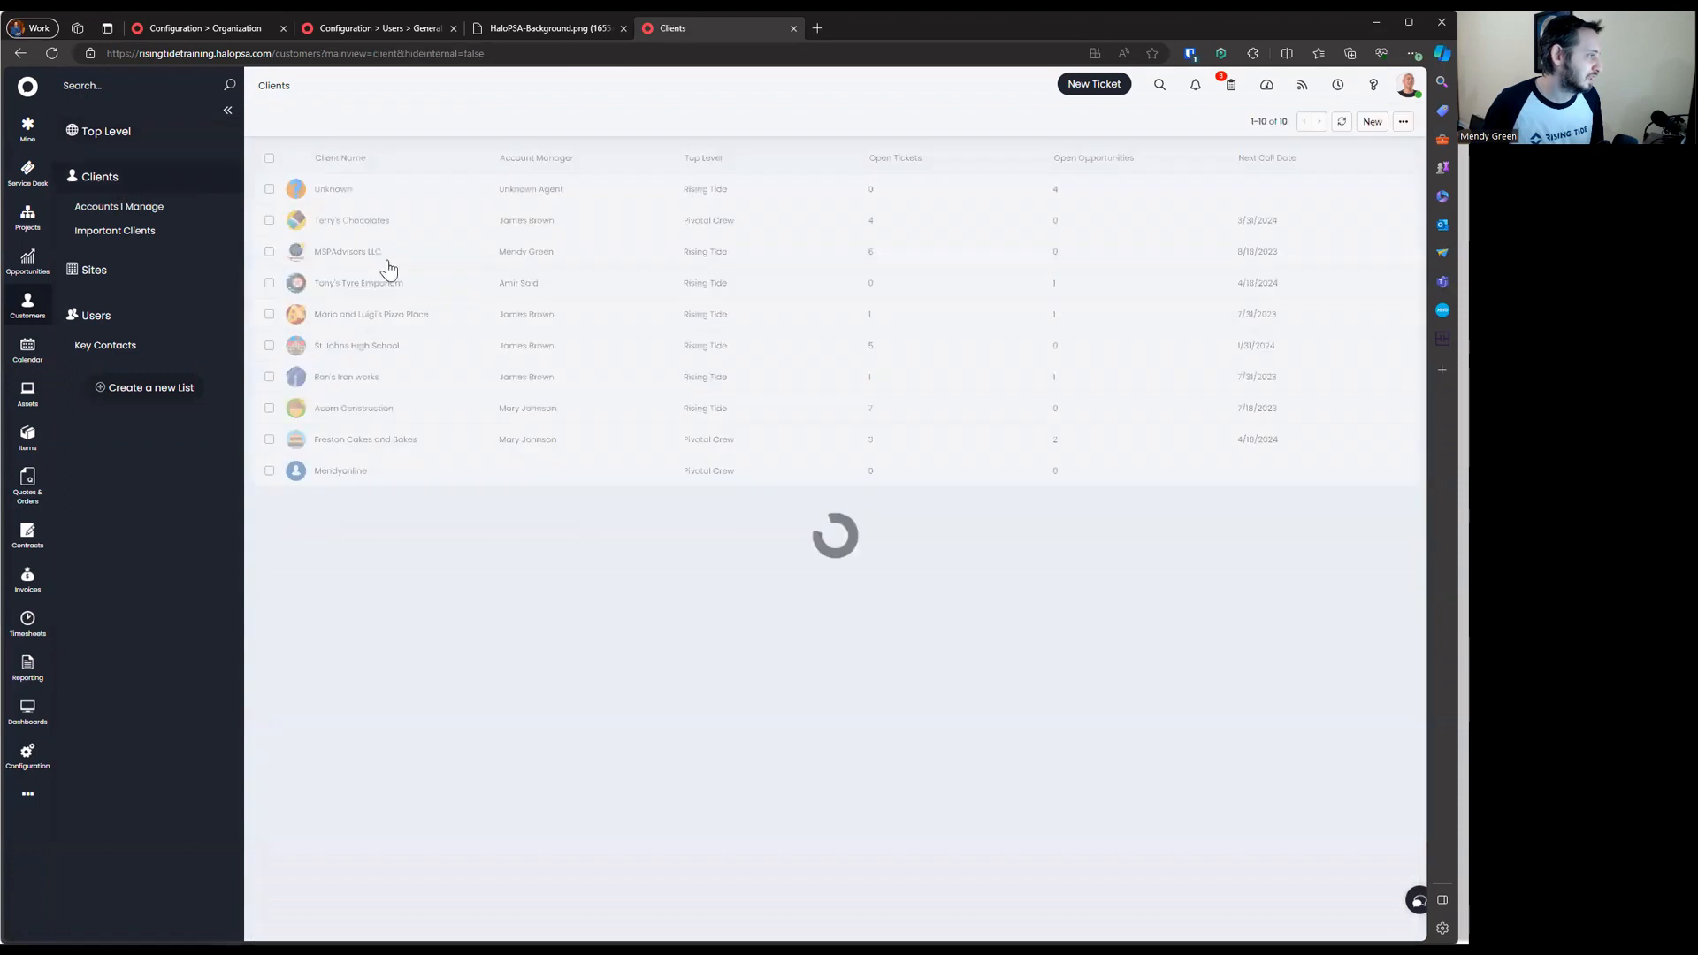
Sort the Clients list by the Top Level column
click(730, 161)
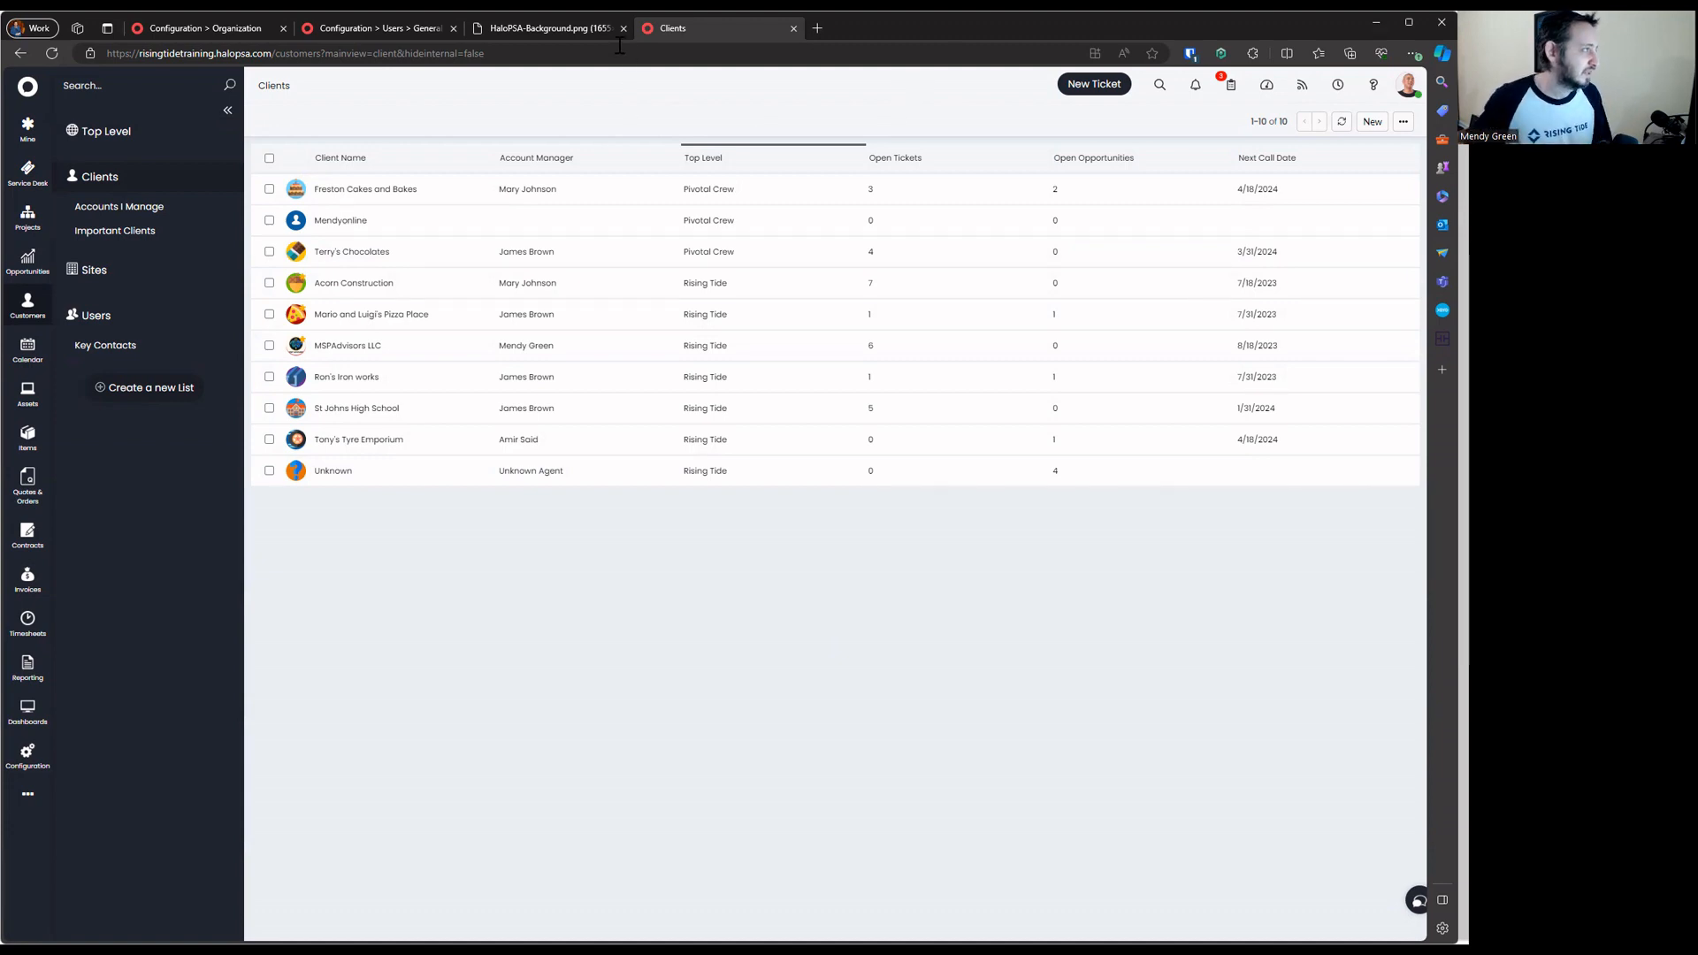
Reload the Clients list and open Freston Cakes and Bakes to confirm the Top Level grouping is gone
click(549, 30)
click(380, 31)
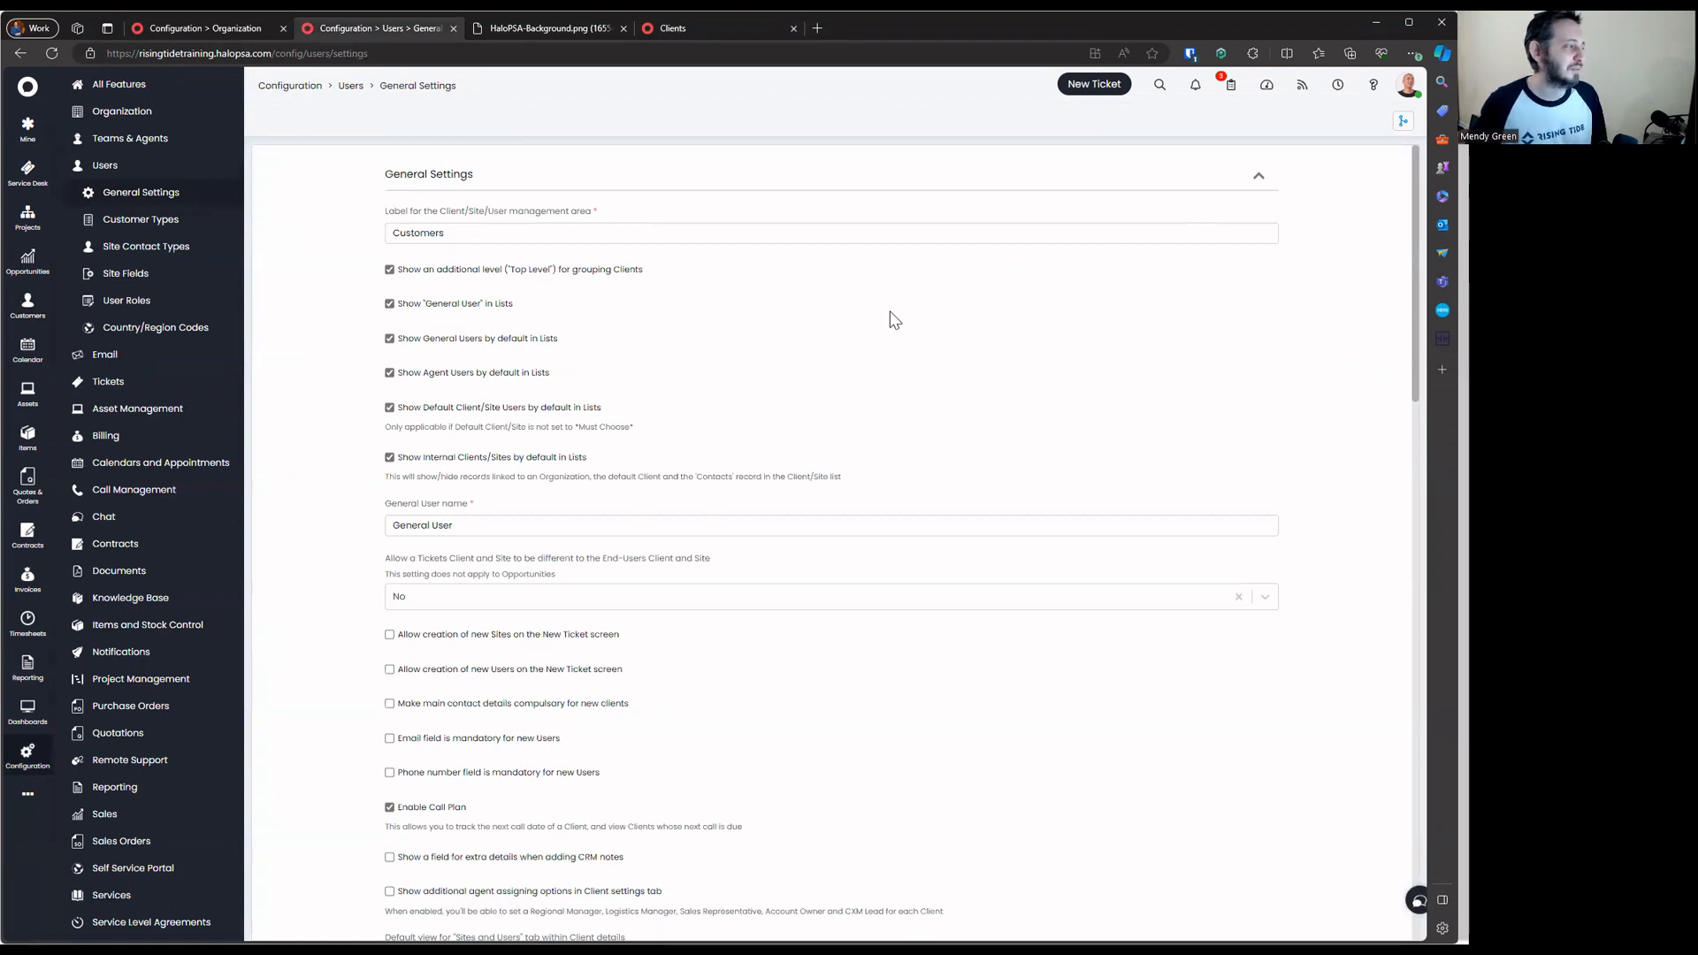
click(712, 30)
click(51, 53)
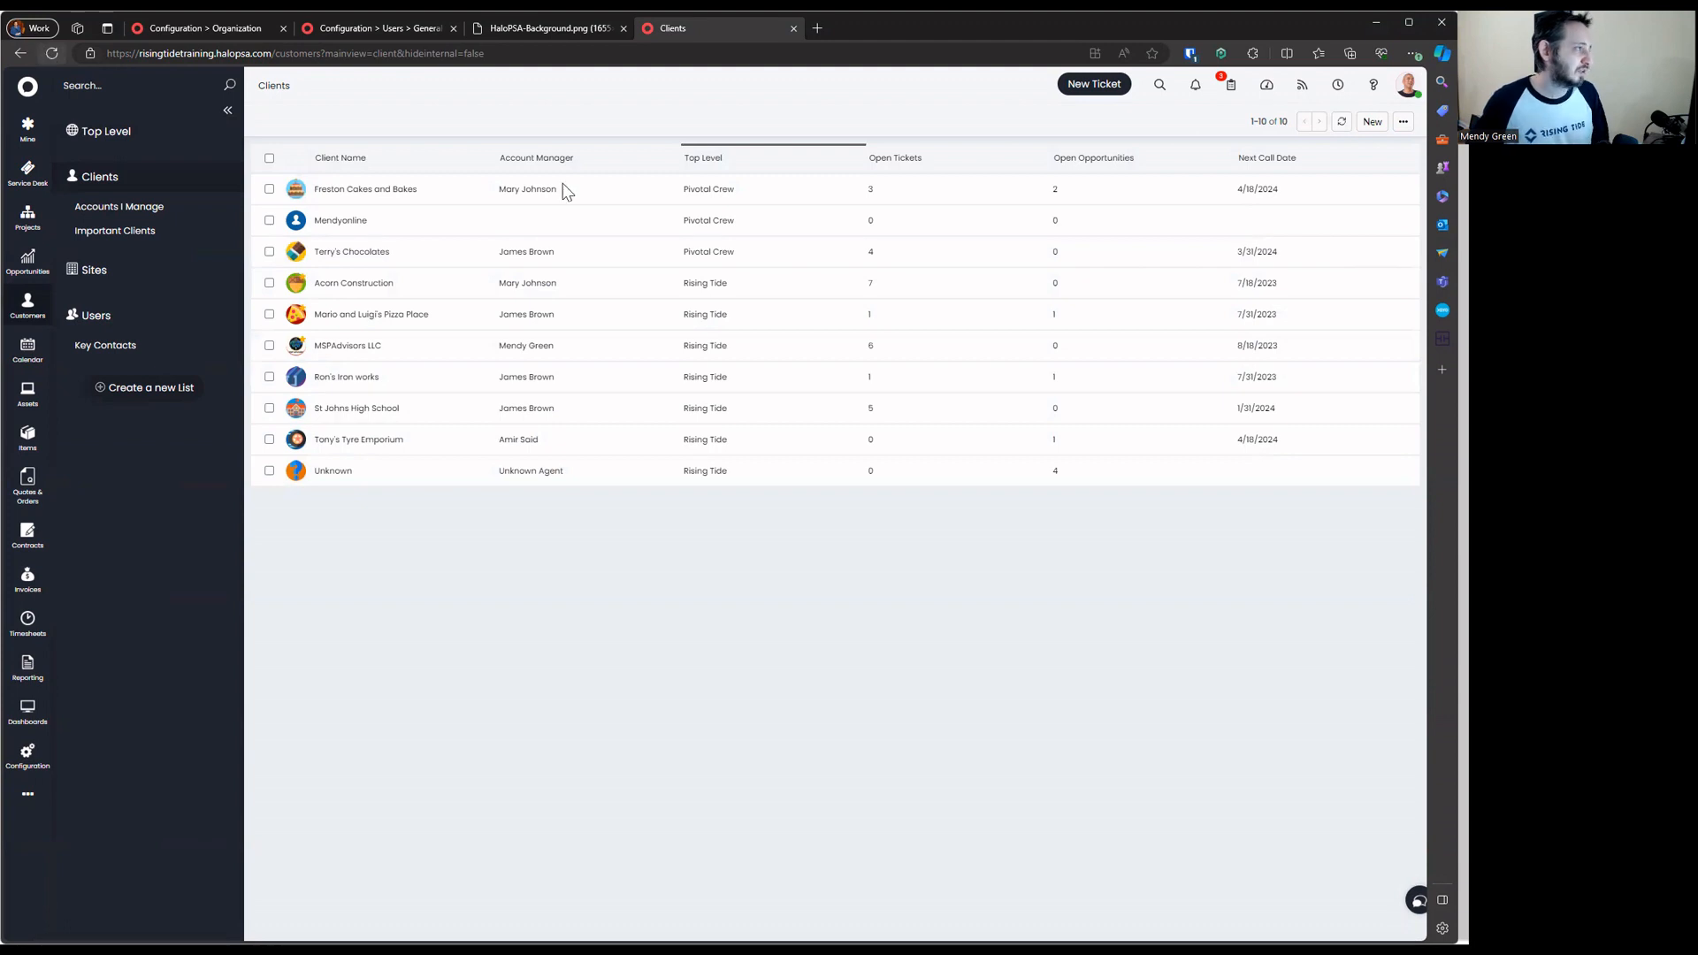
click(52, 54)
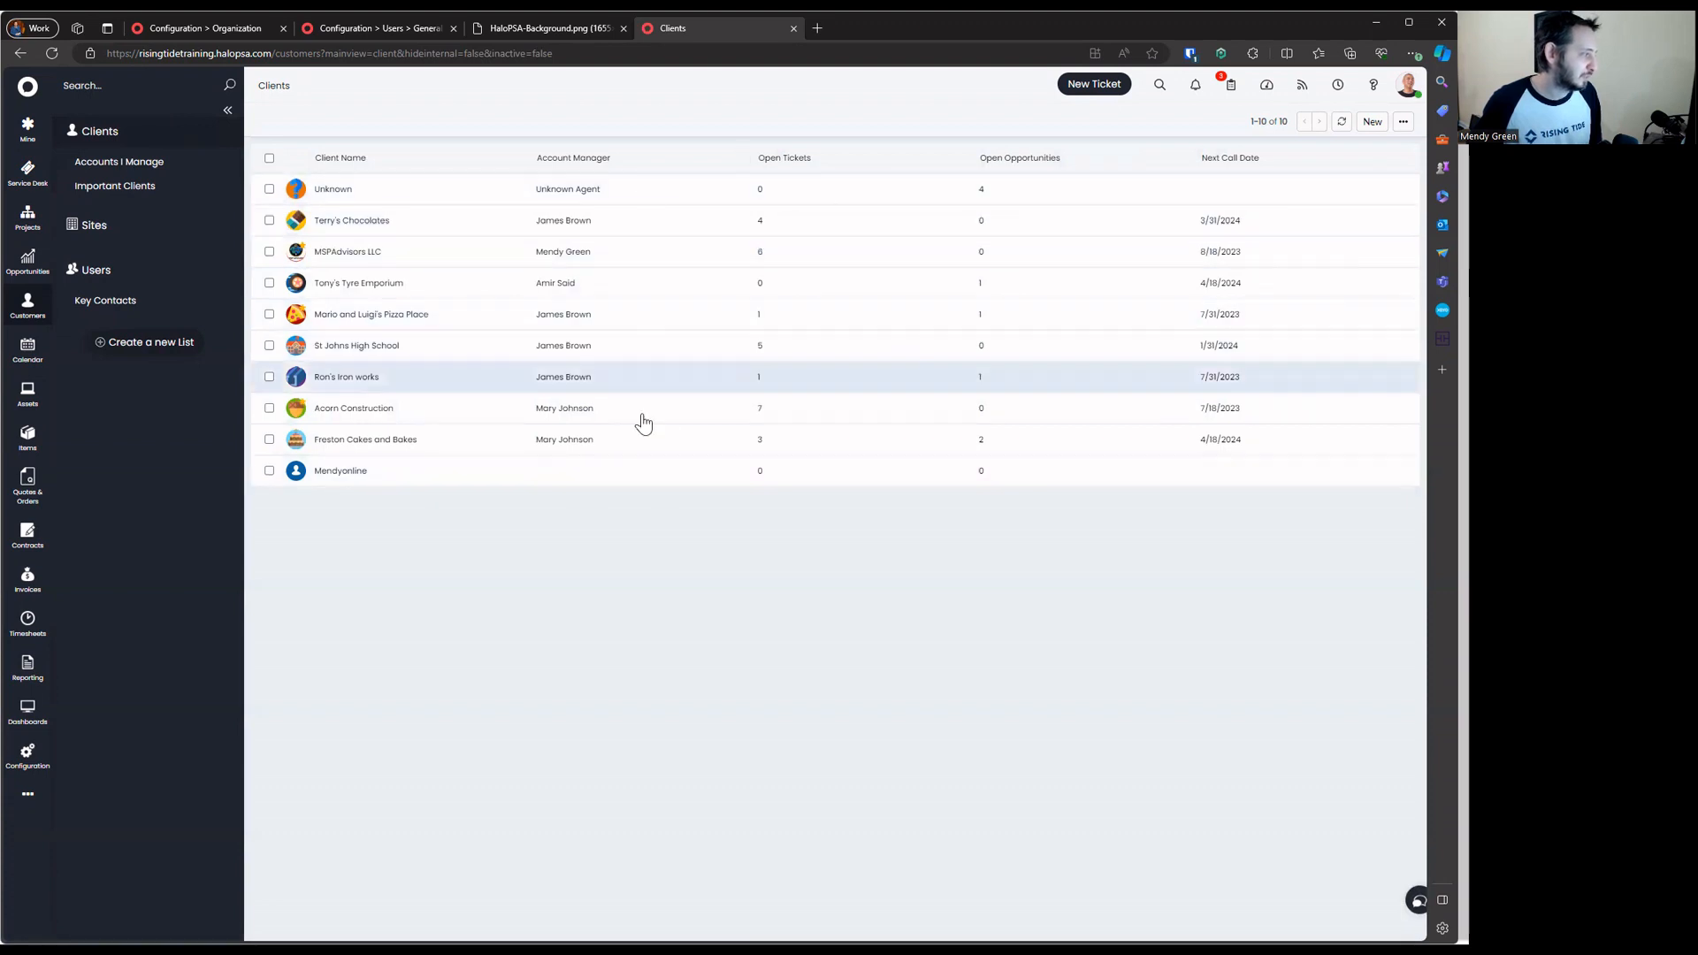
click(422, 442)
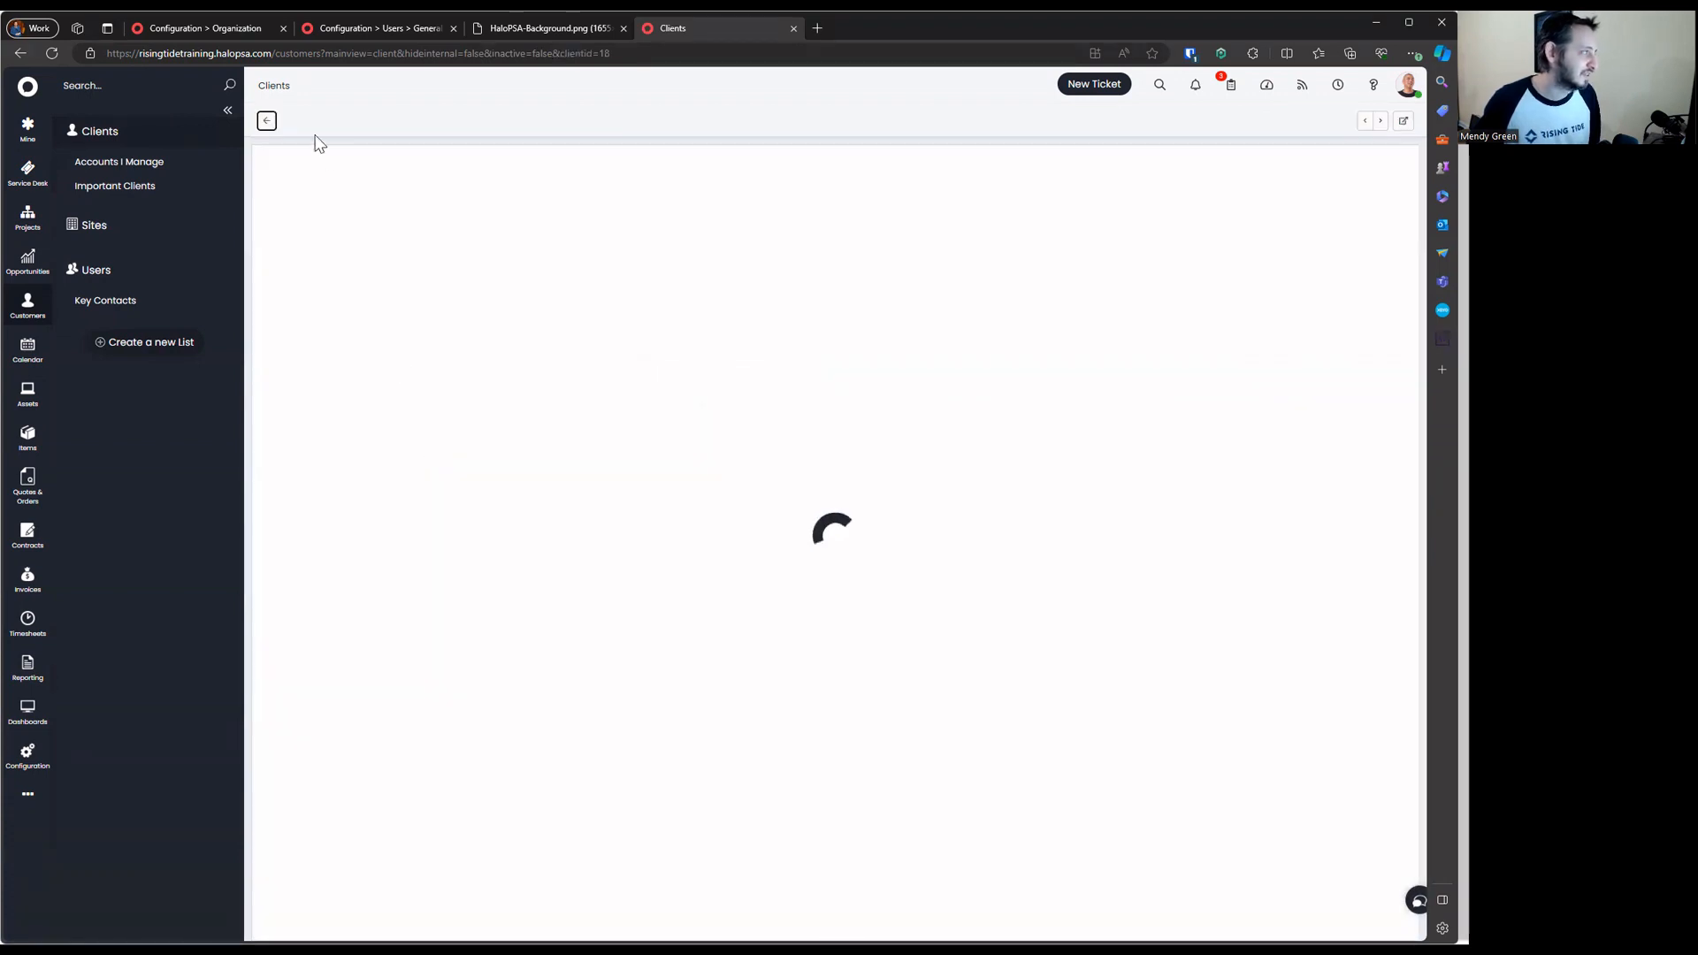
click(266, 121)
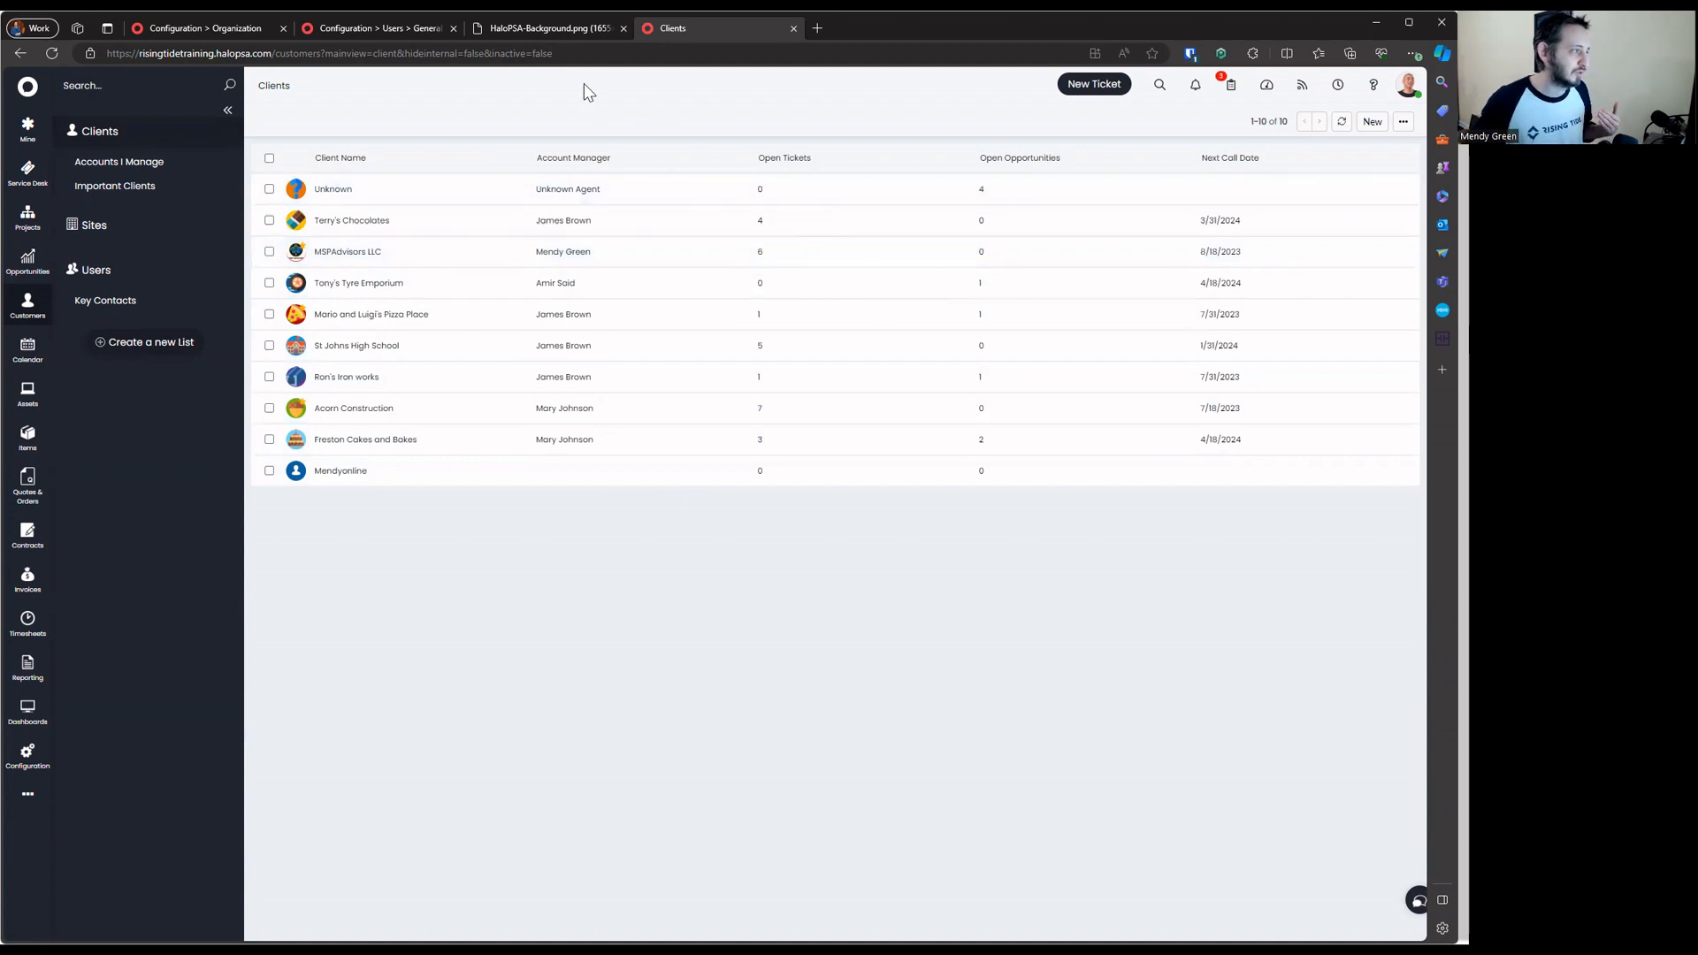
Tick 'Show an additional level (Top Level)' in the Users General Settings
middle_click(576, 34)
click(376, 27)
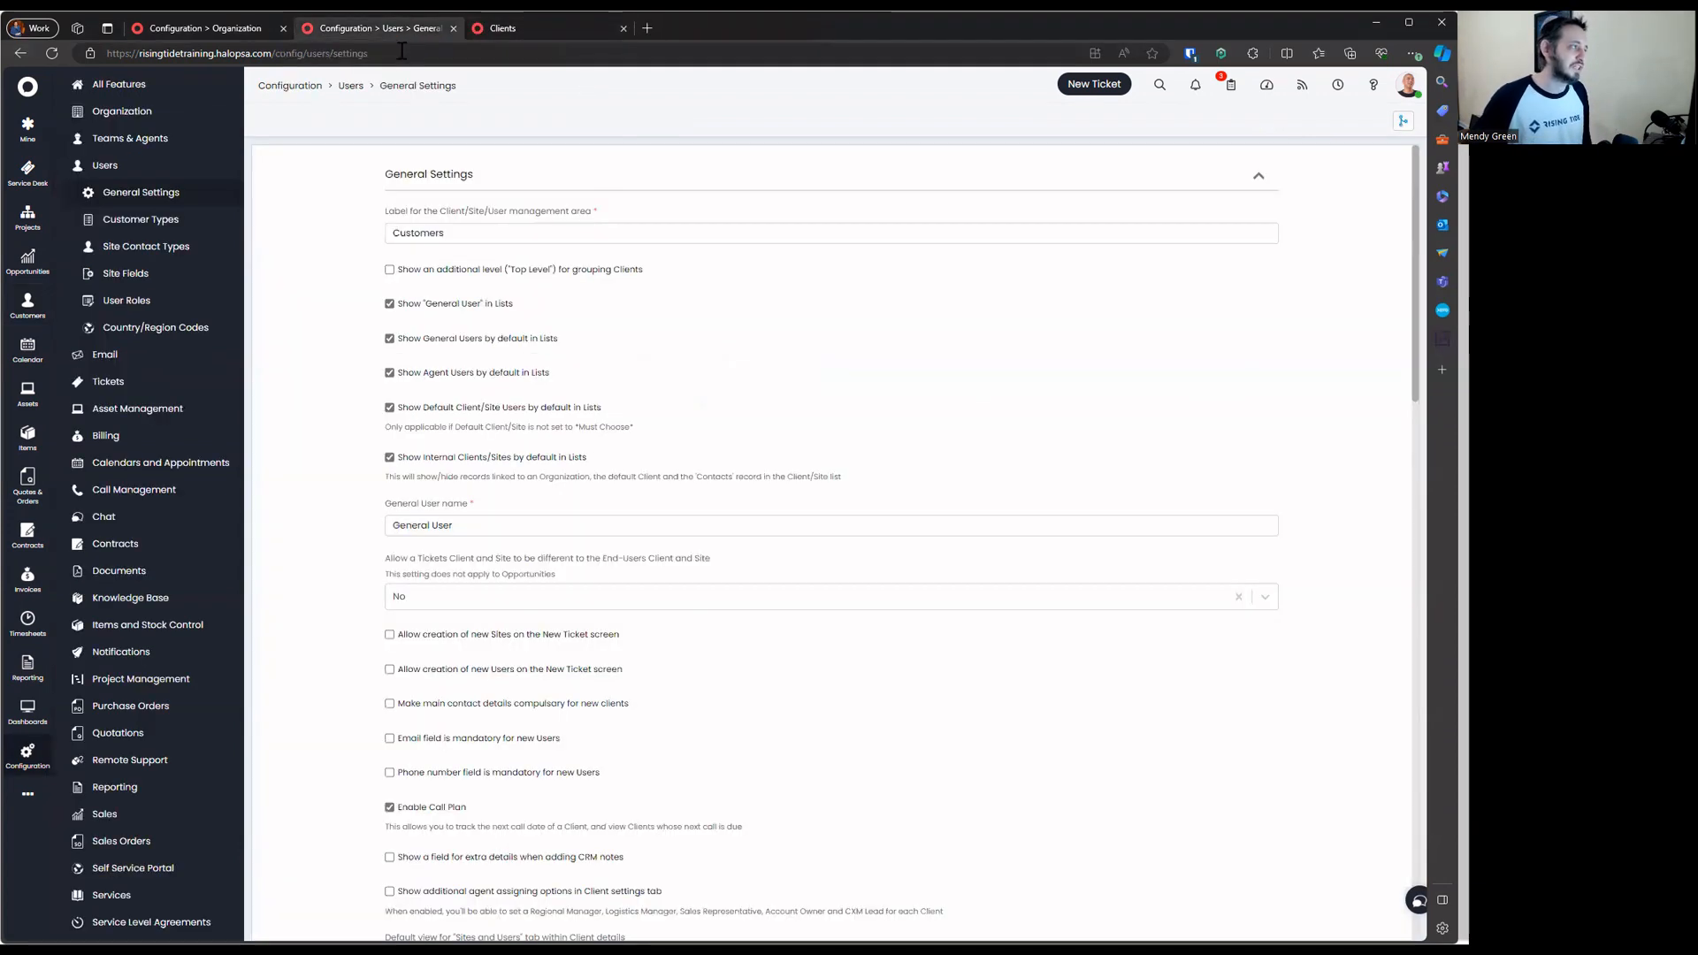
click(445, 270)
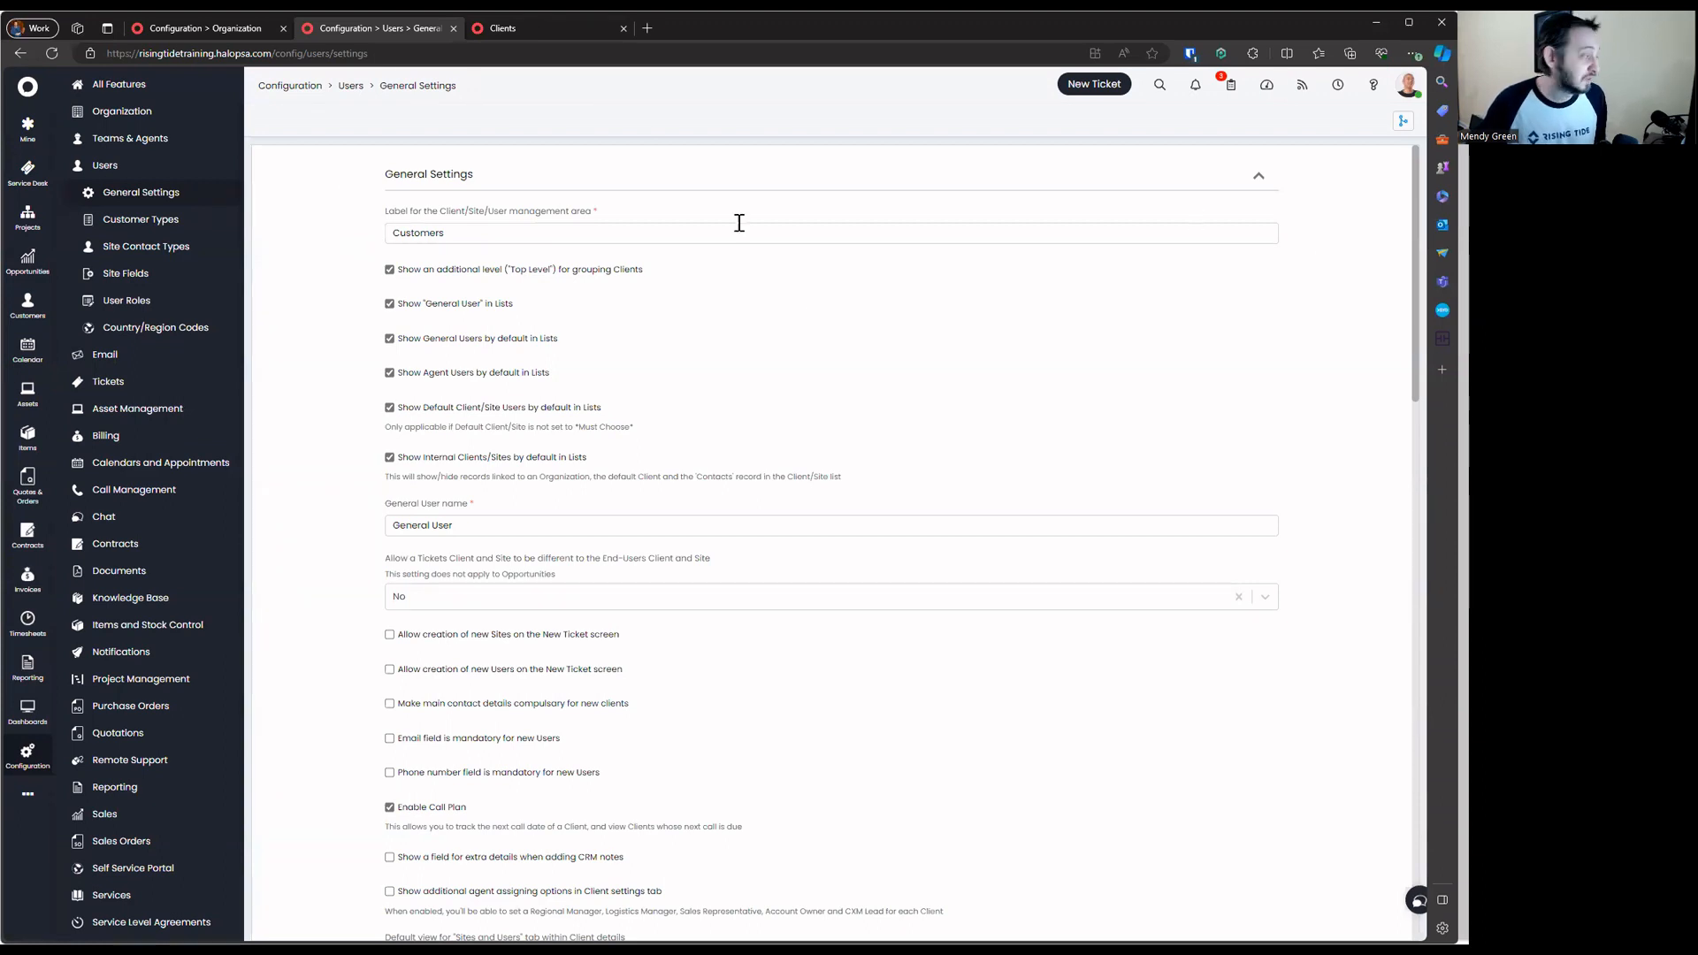
Open the organisation's departments list in Configuration and enter edit mode
click(179, 139)
click(159, 115)
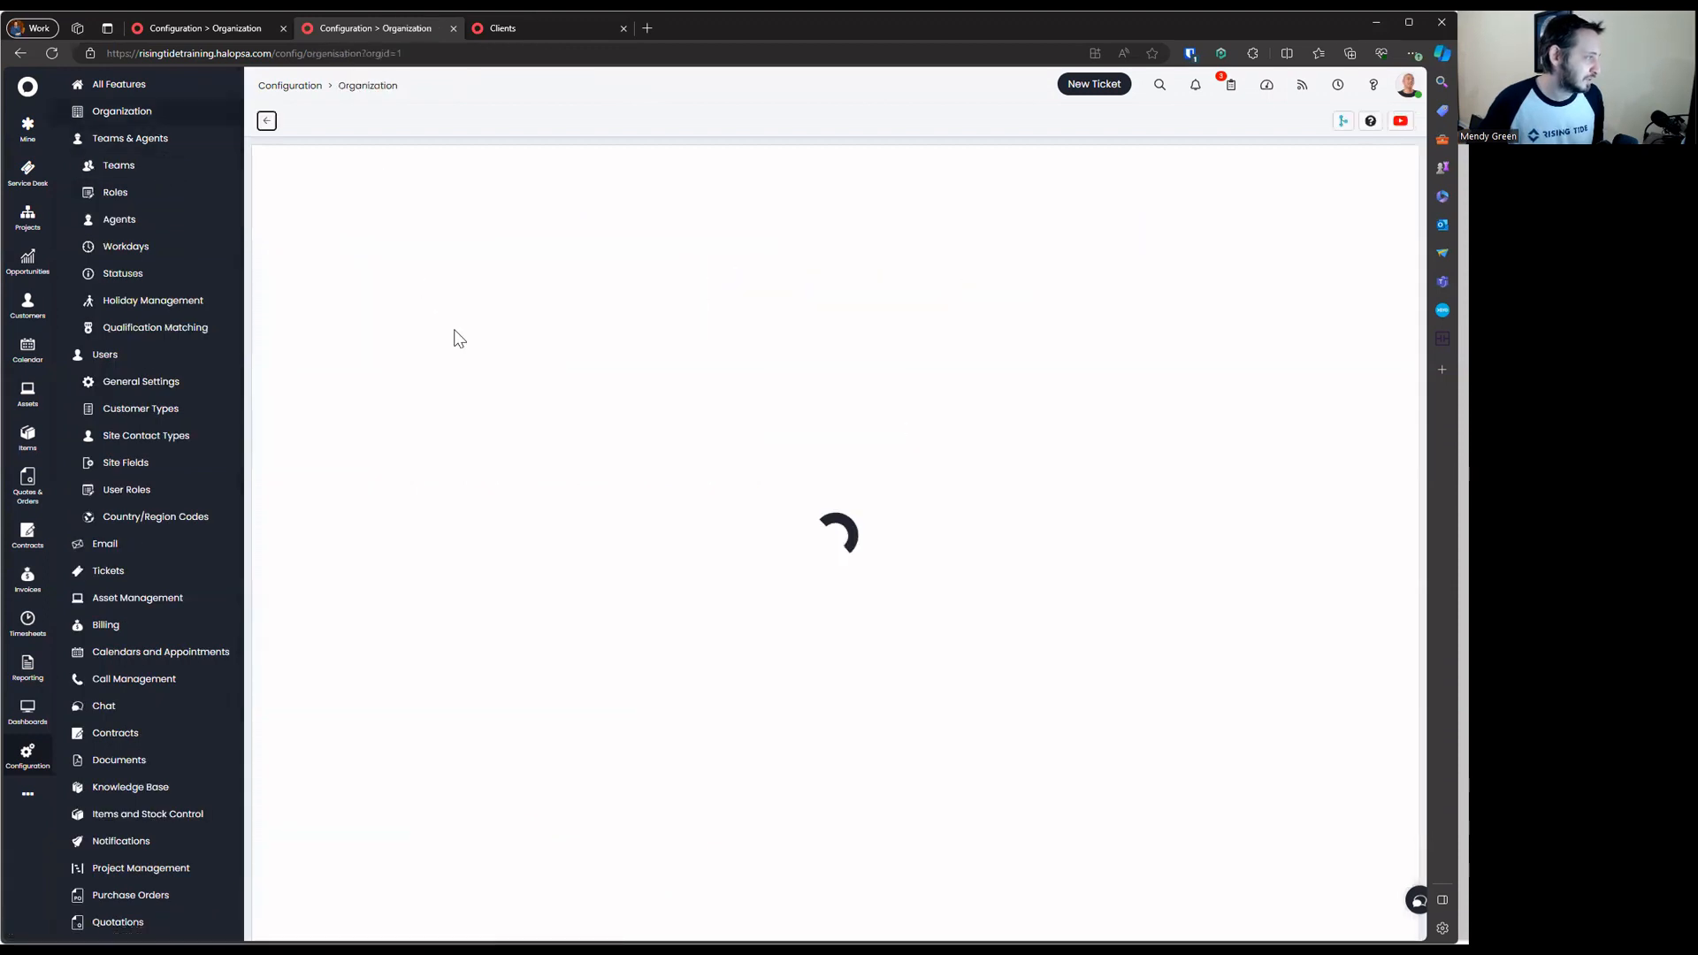
click(351, 228)
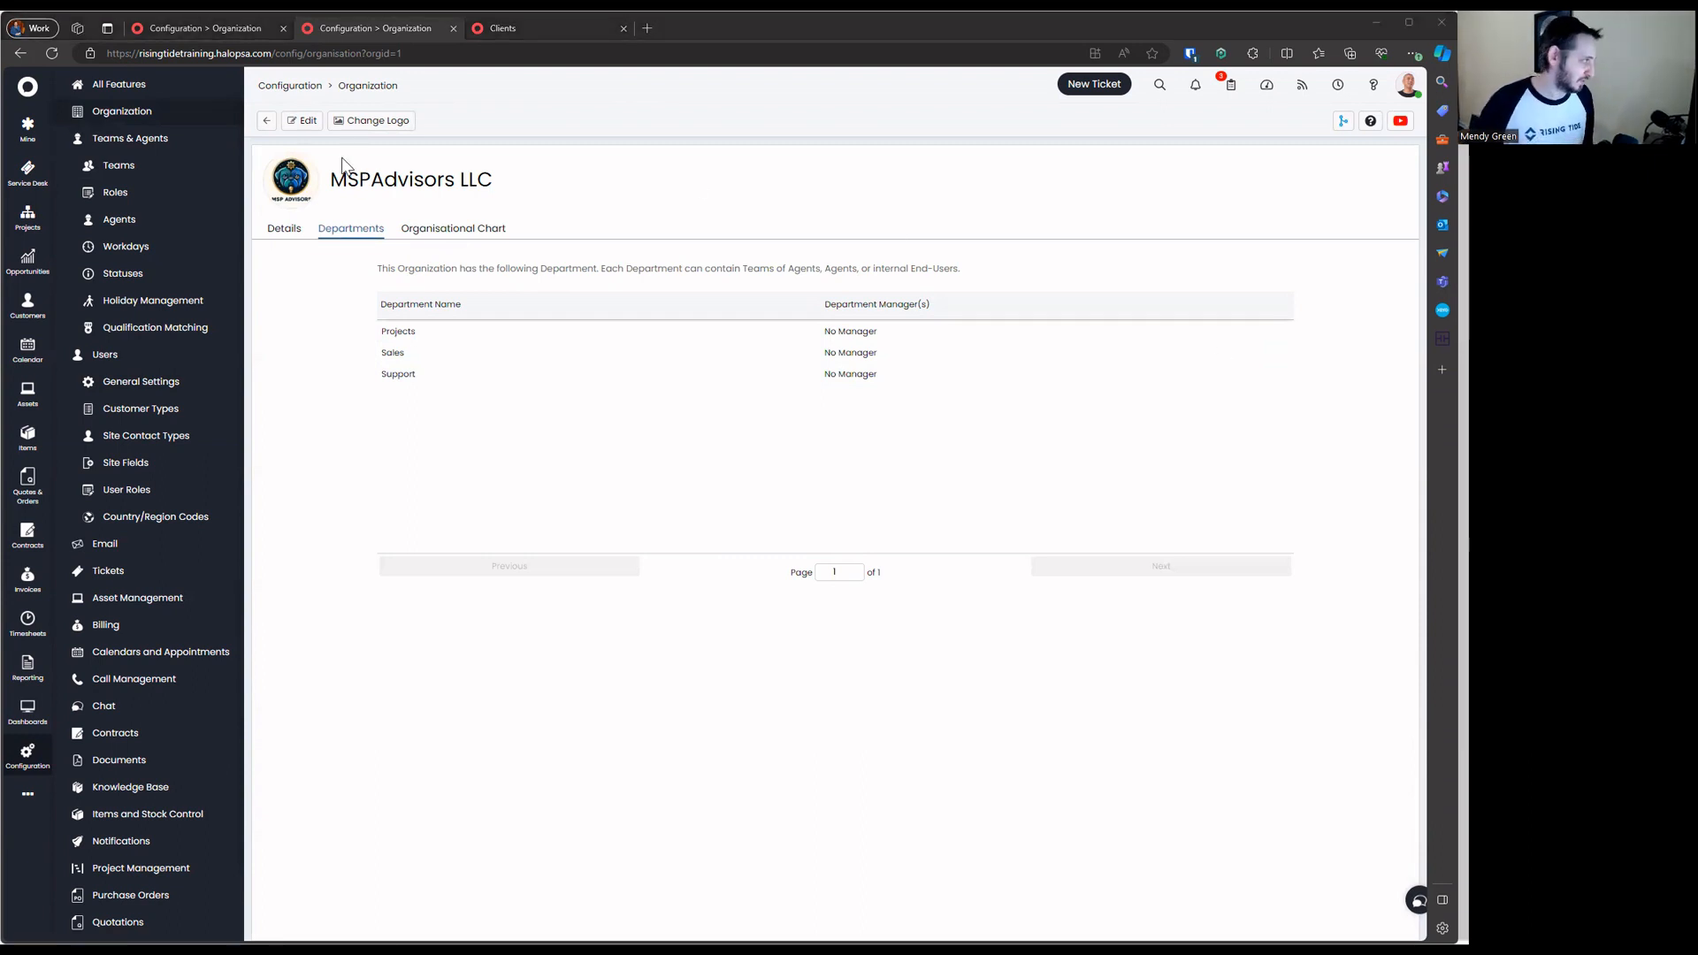
click(309, 125)
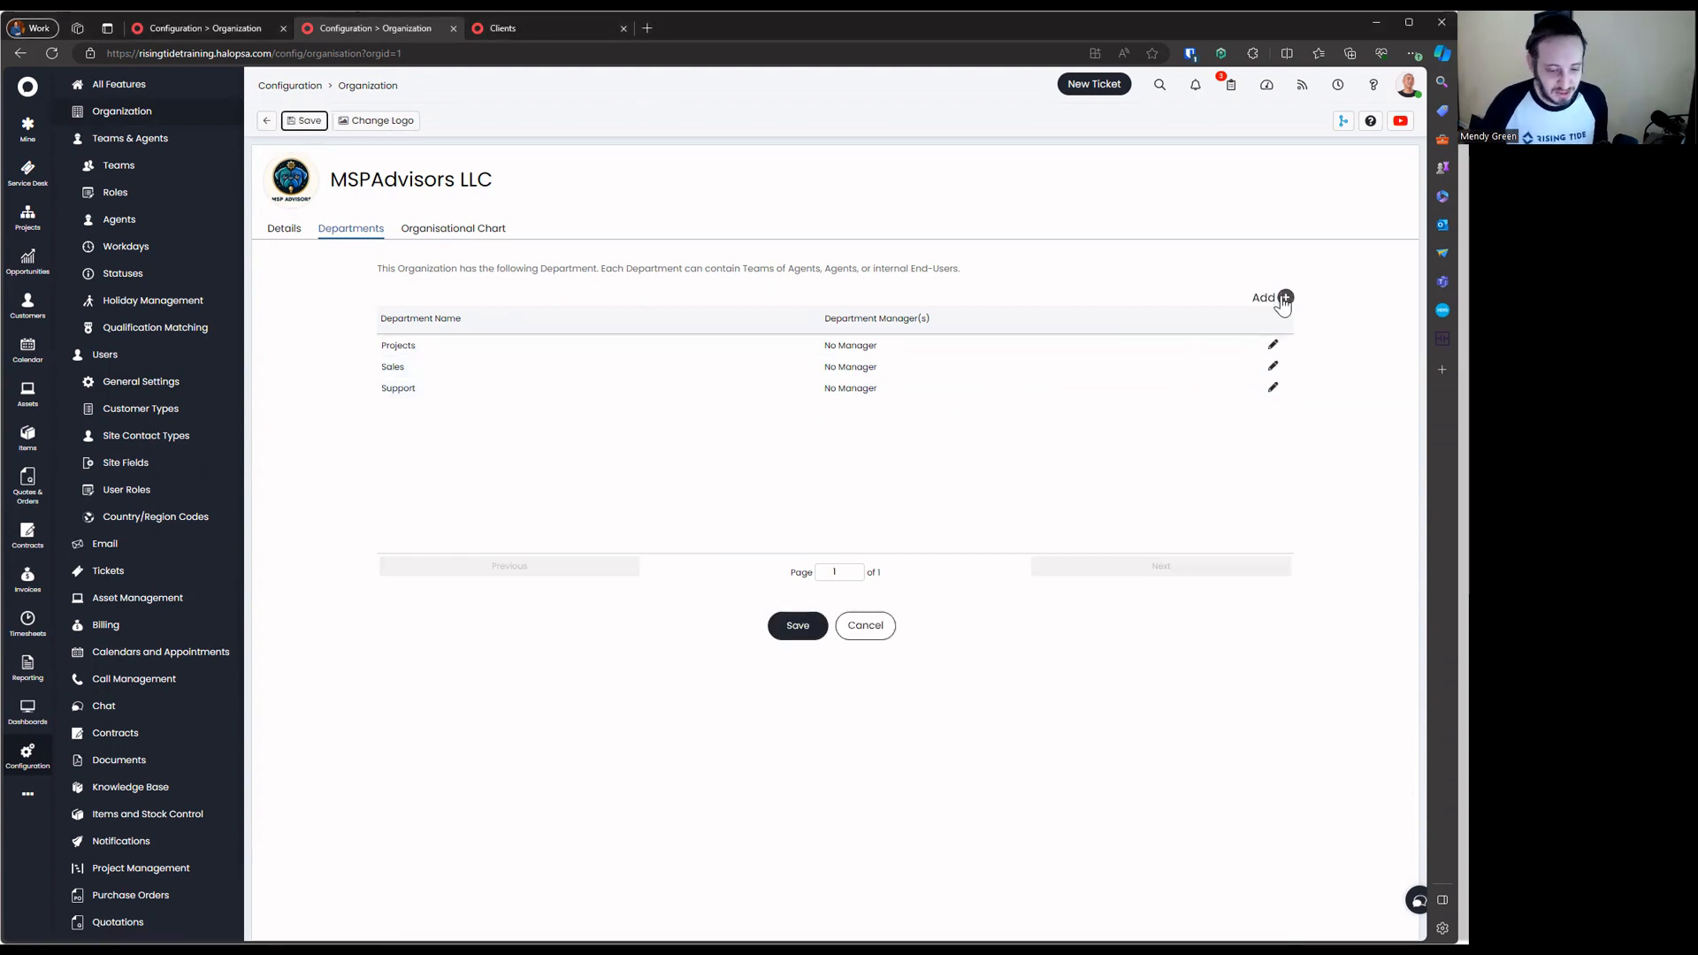
Rename the Sales department to Sales and Marketing
click(1250, 368)
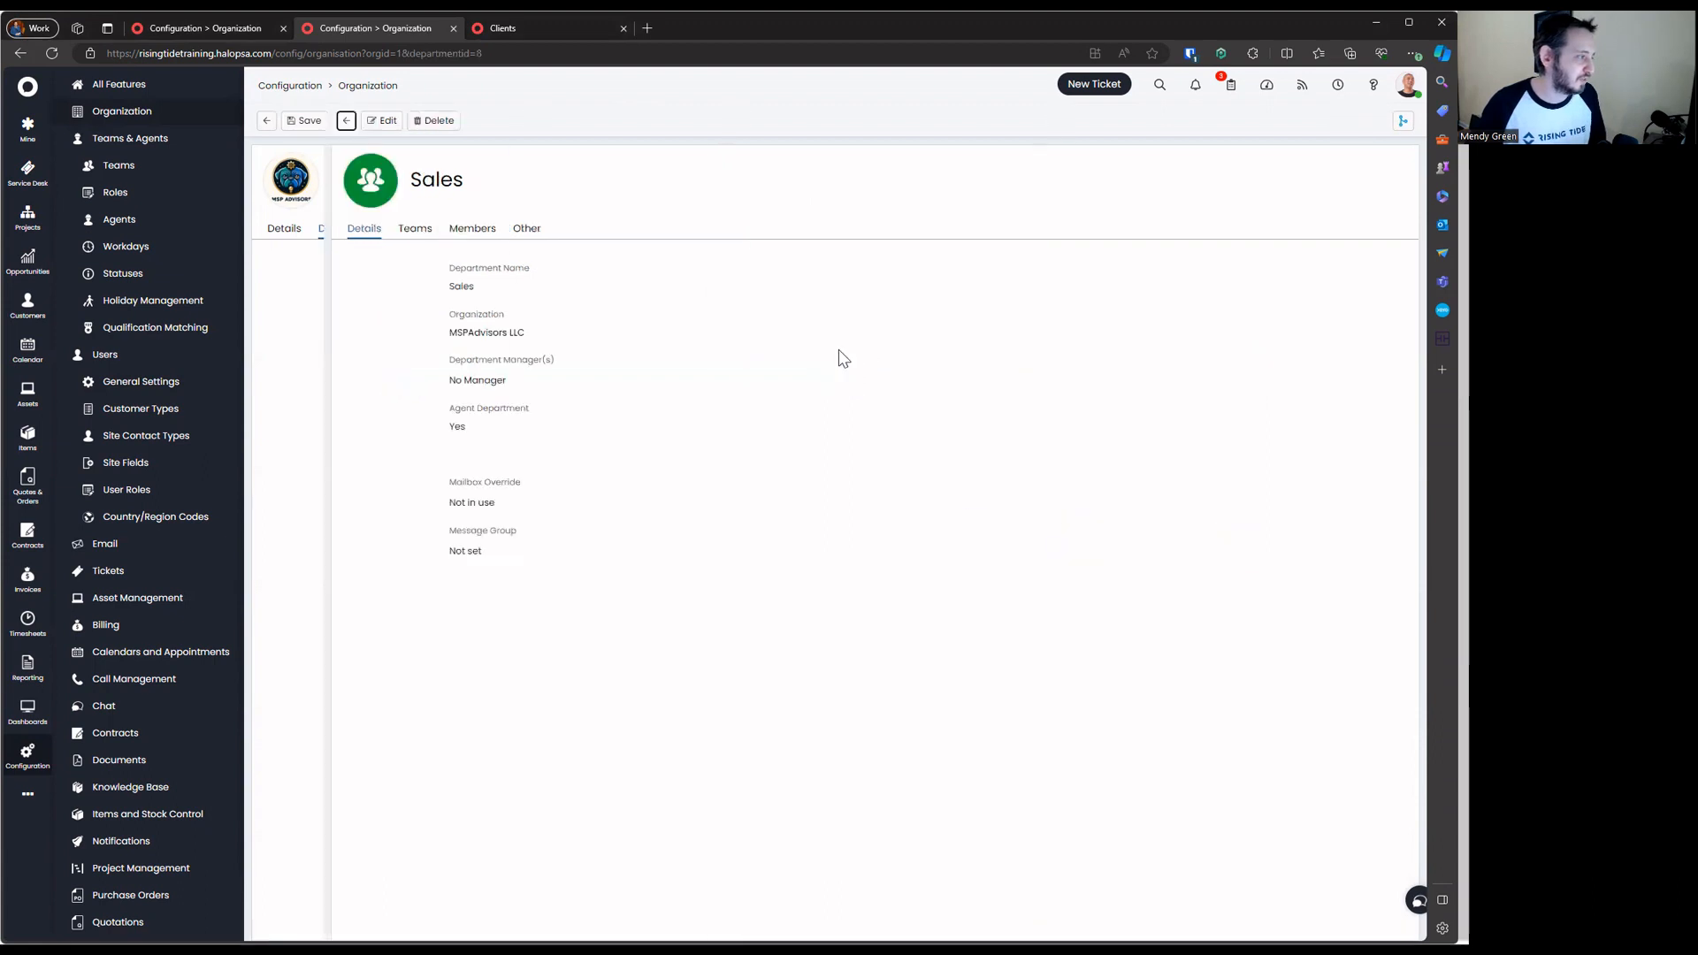
click(302, 121)
click(485, 283)
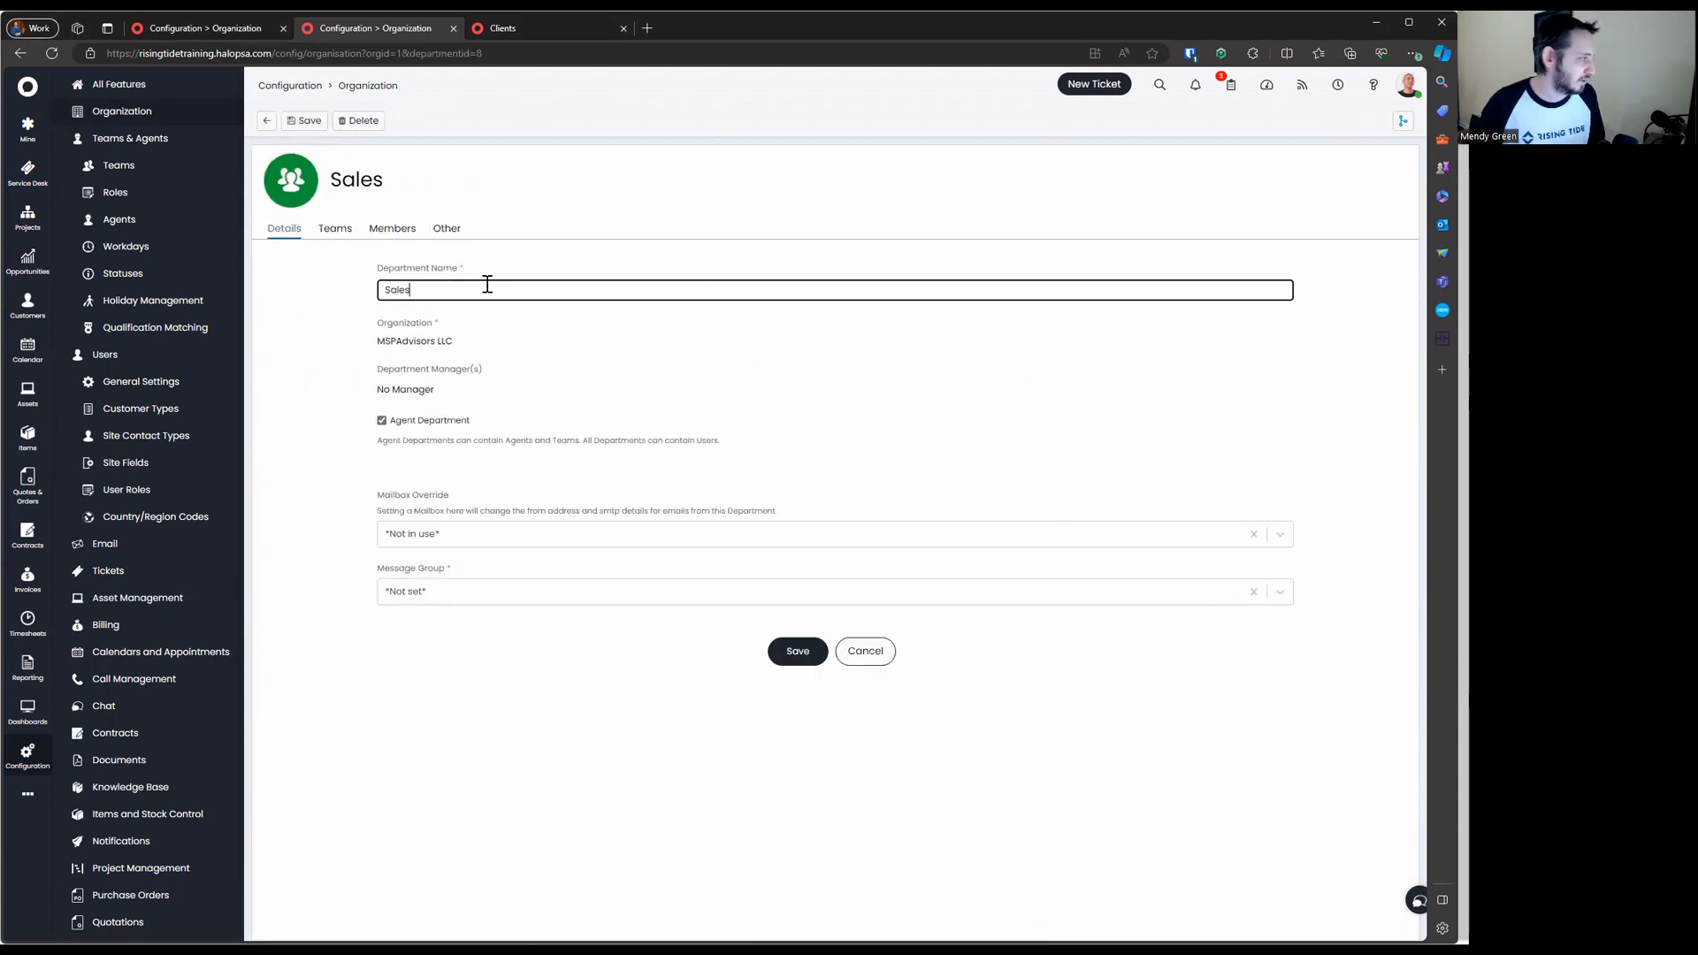
text(and Marketing)
key(Return)
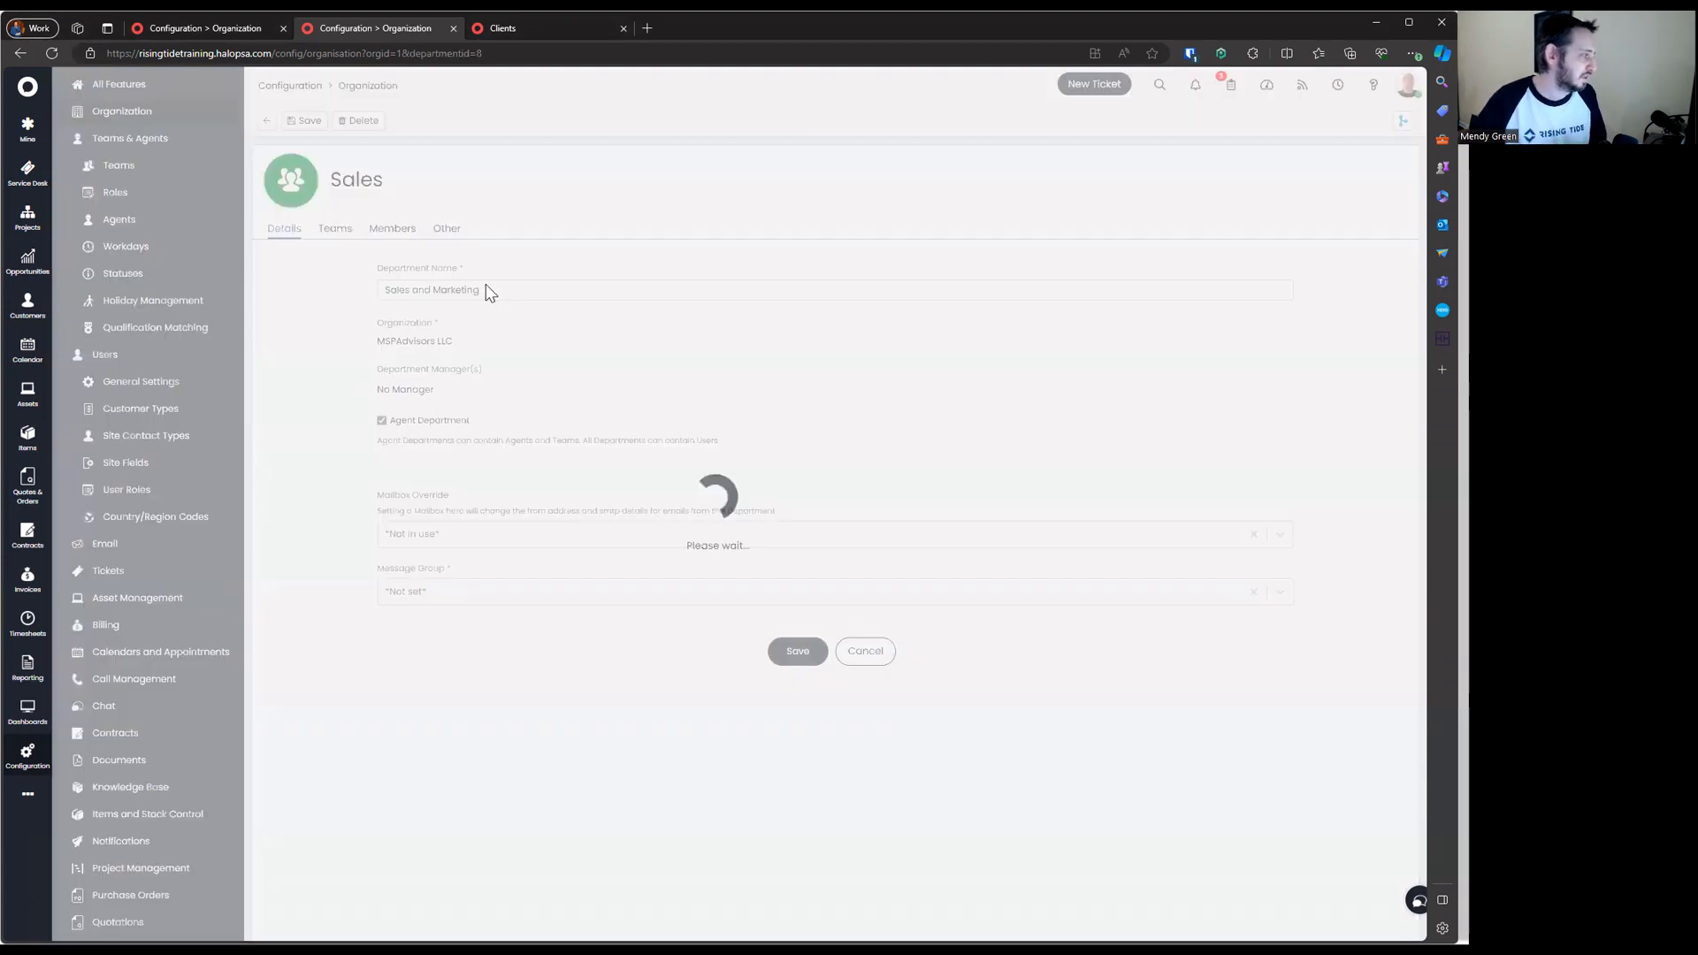
click(266, 120)
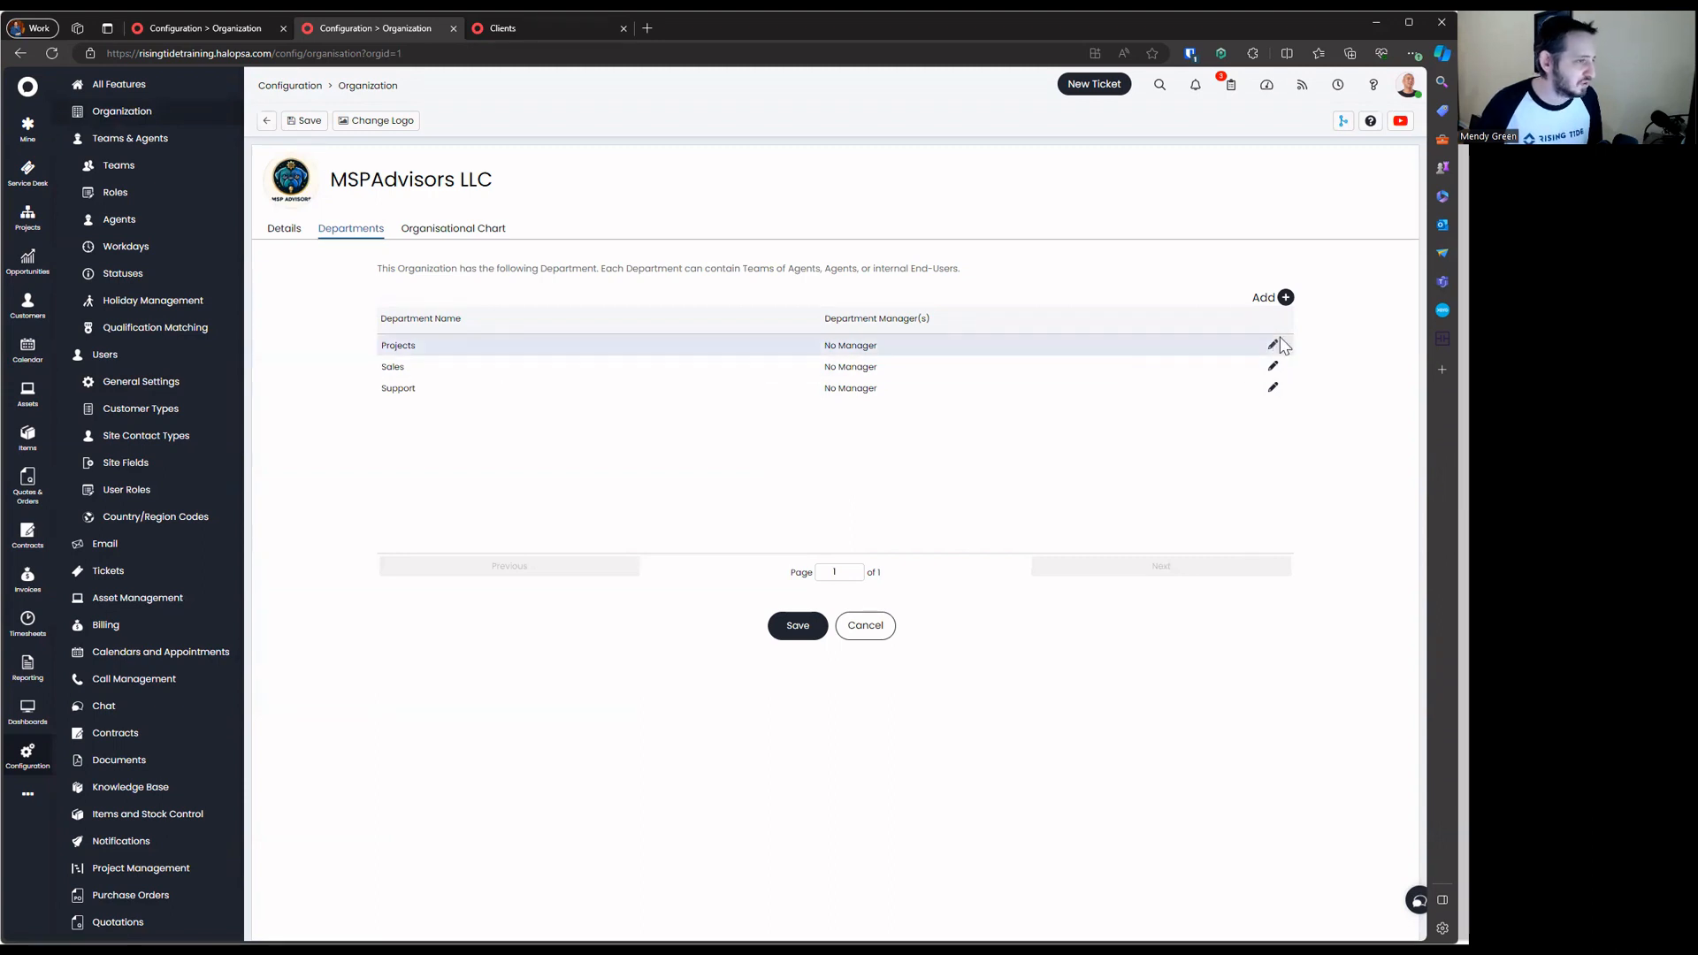
Add a new department named Operations
click(1267, 298)
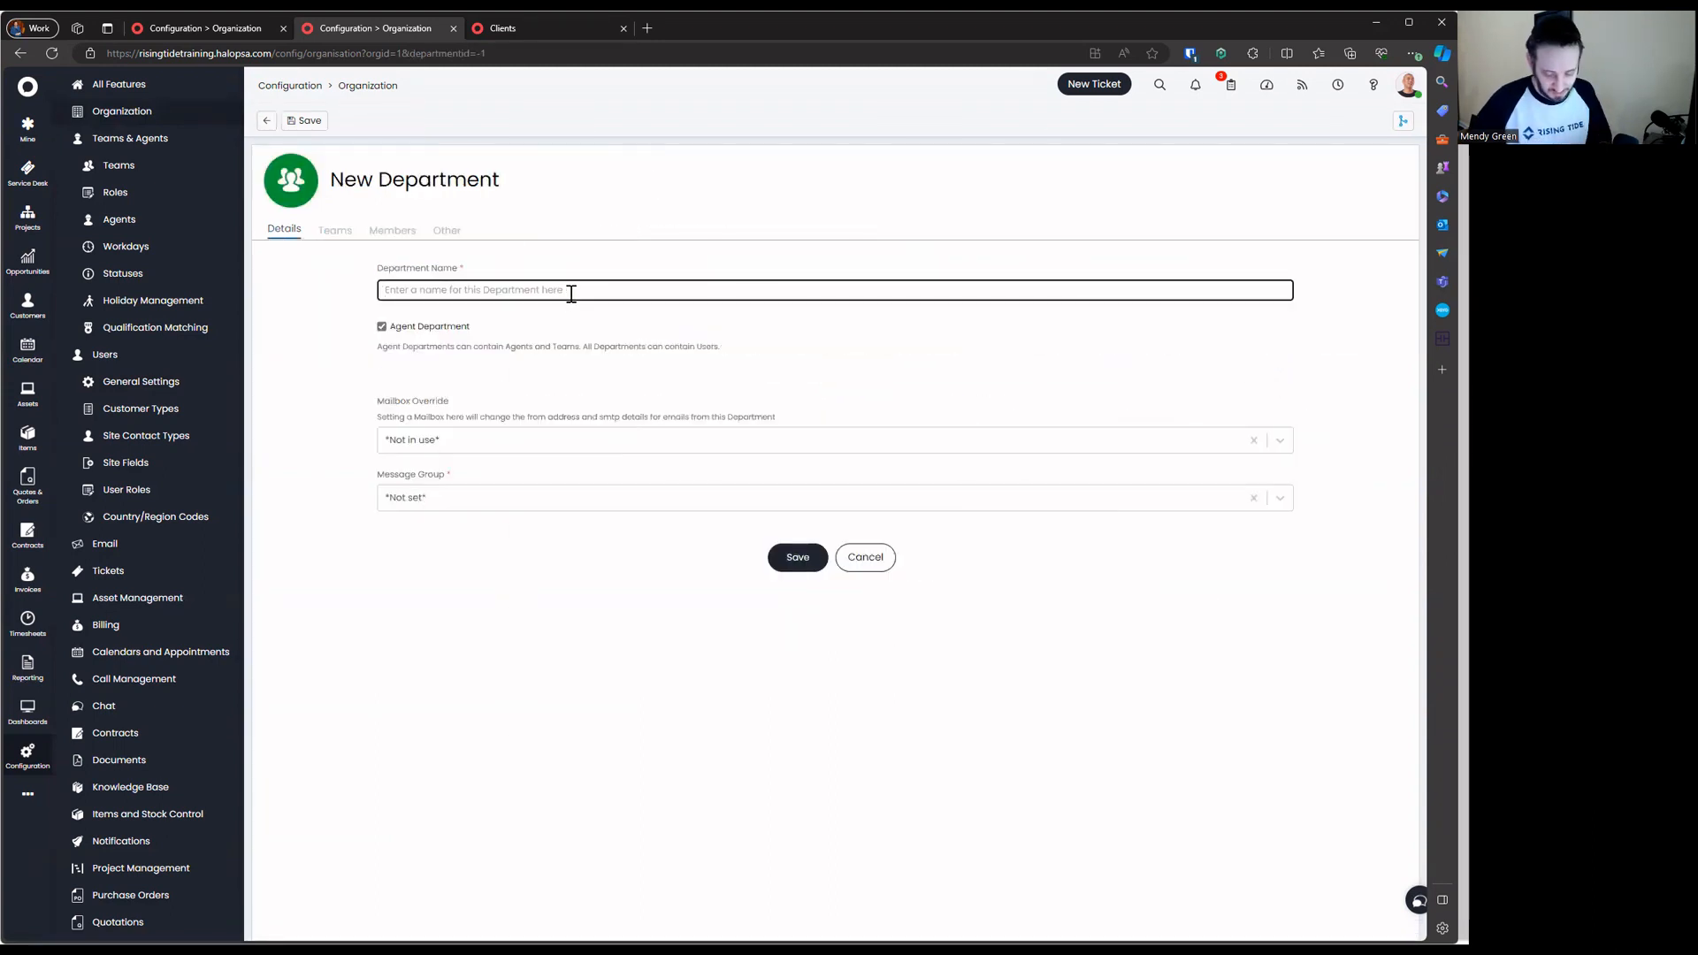
text(Operations)
key(Return)
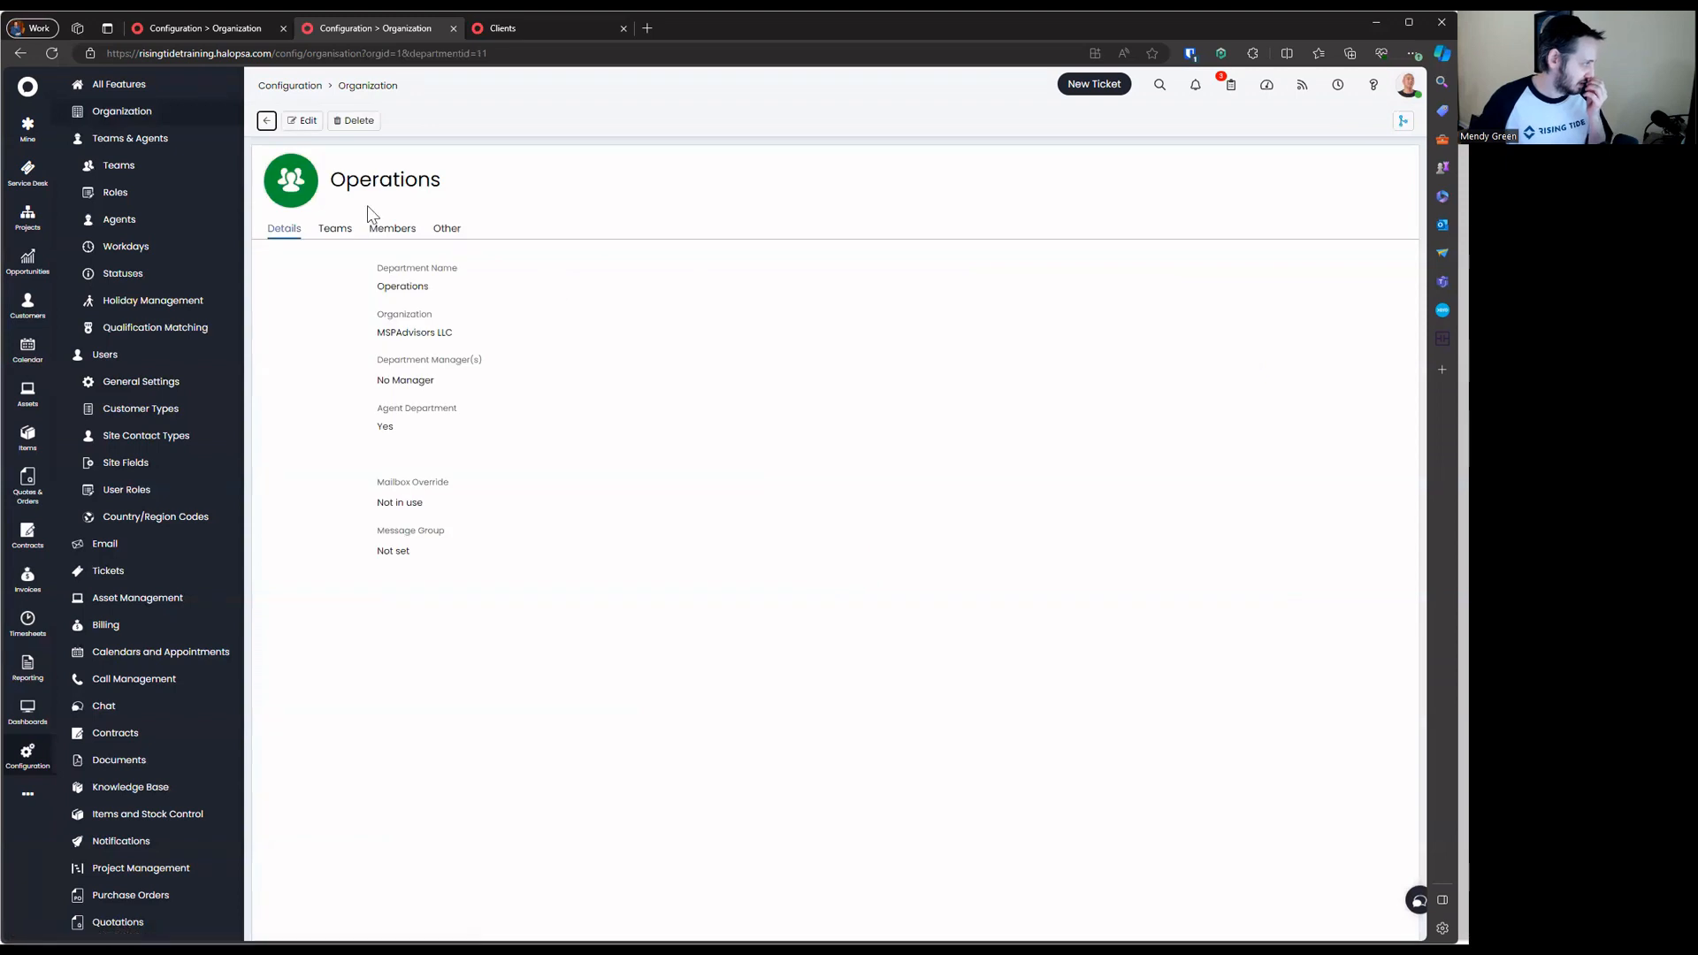
click(264, 120)
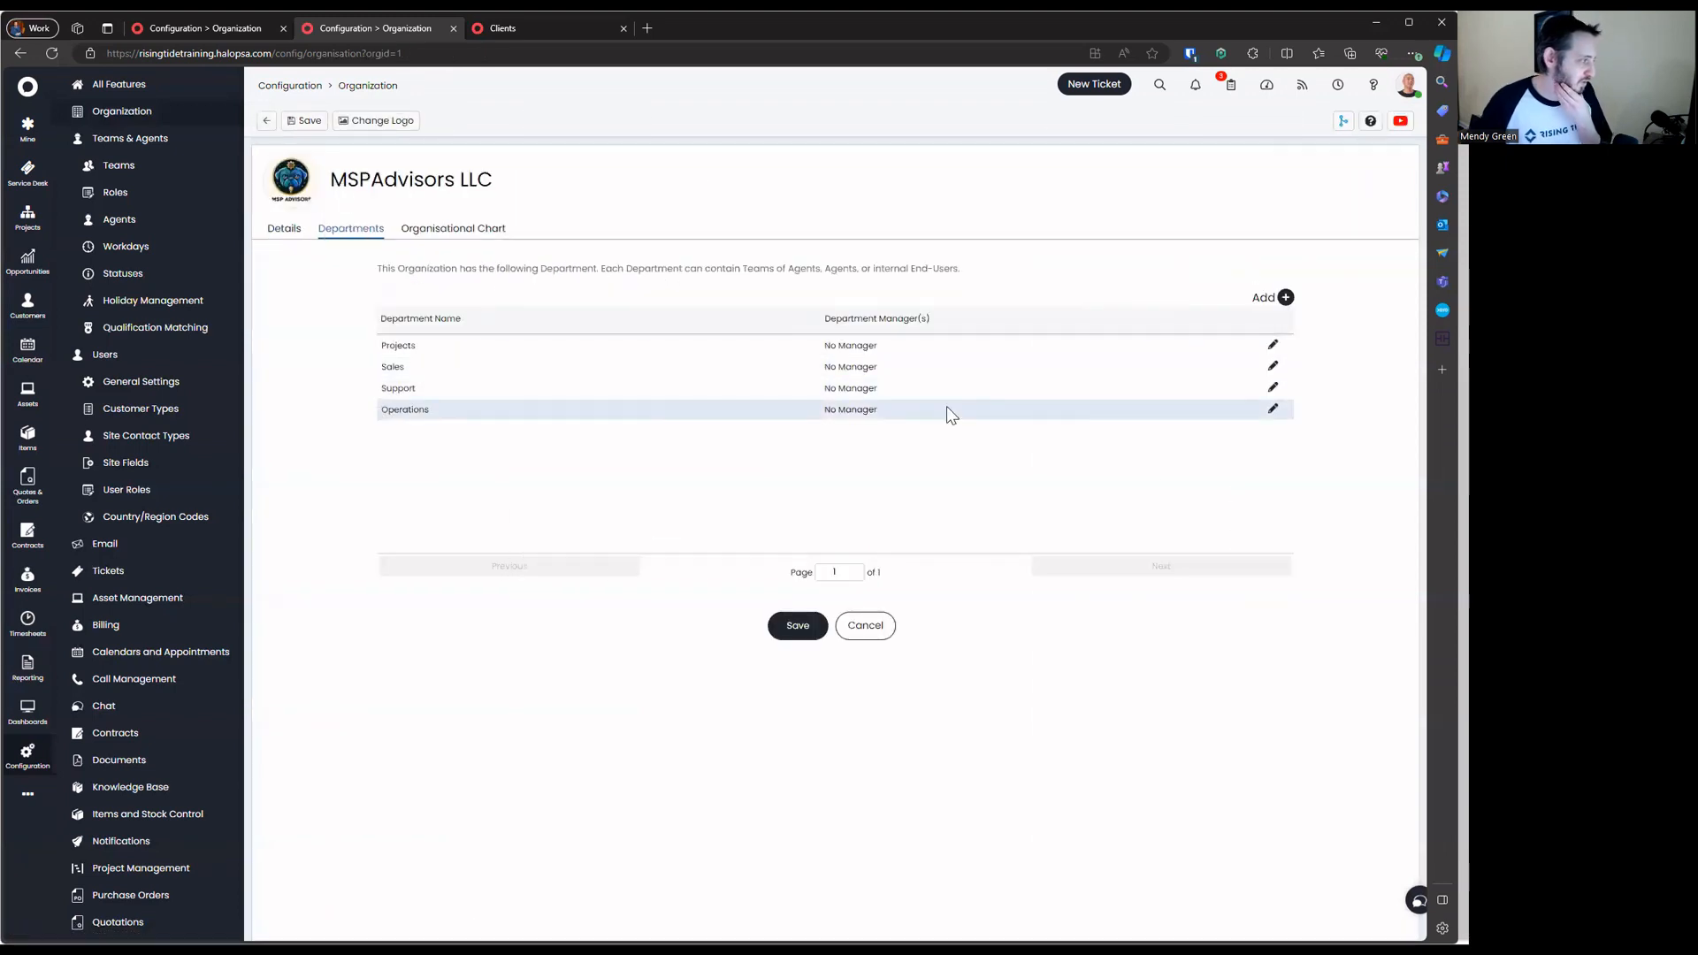
Rename the Support department to Service Desk
click(1273, 389)
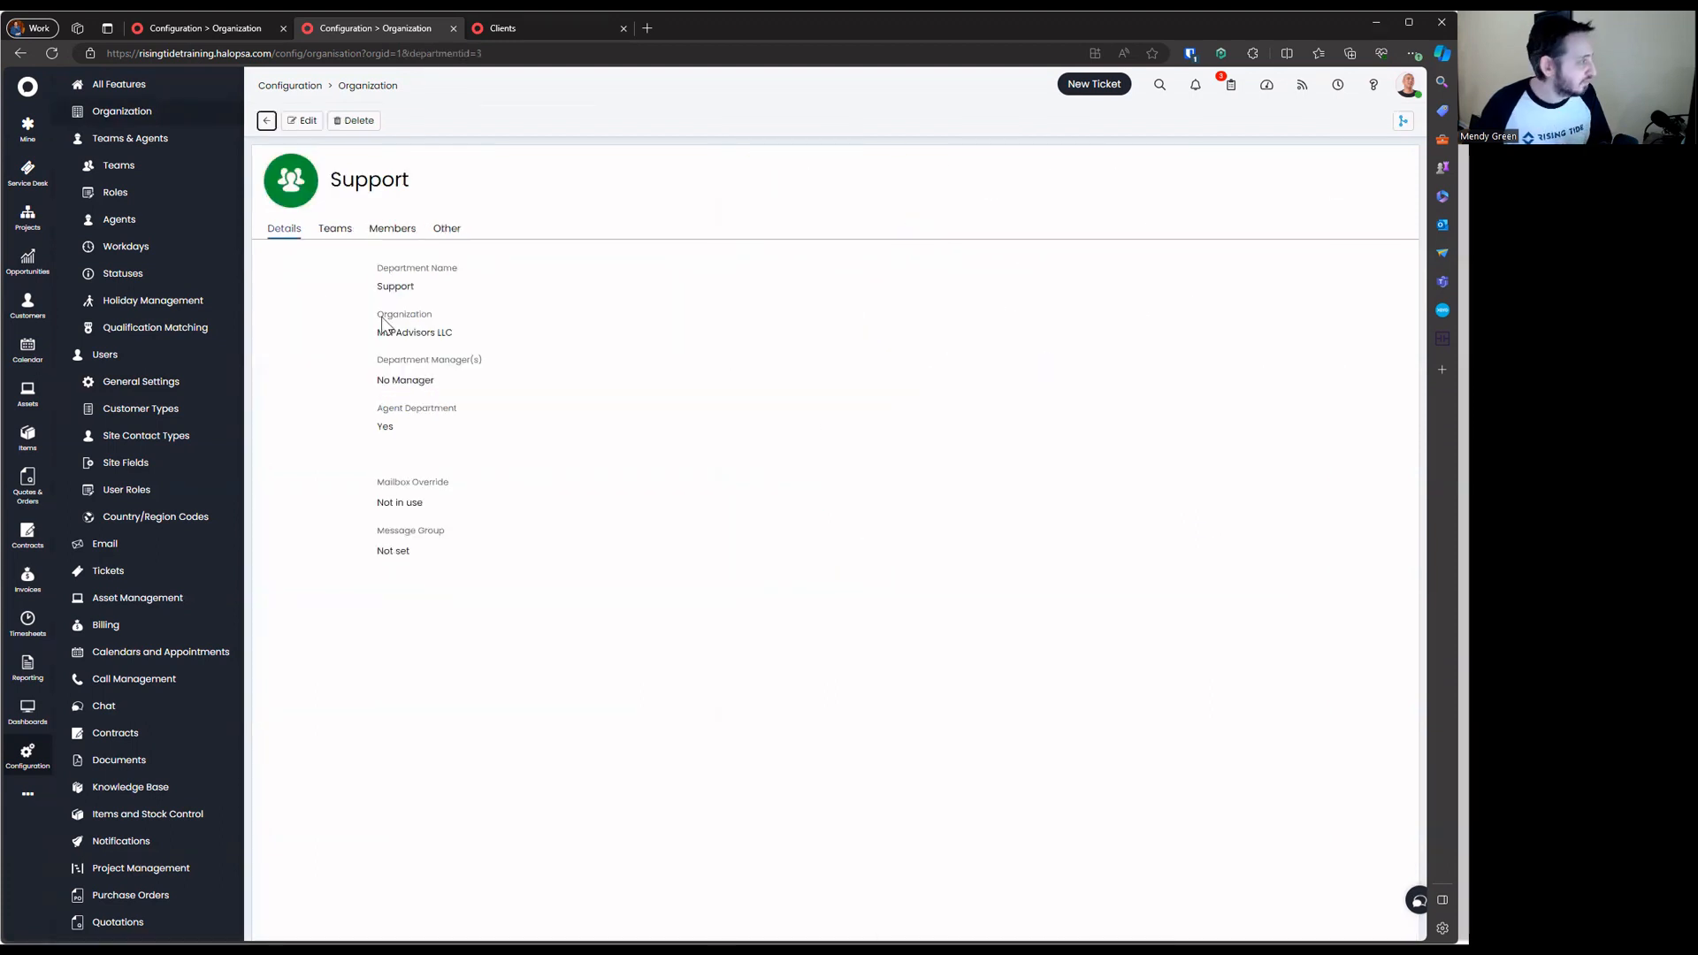
click(301, 122)
double_click(445, 288)
text(Serv)
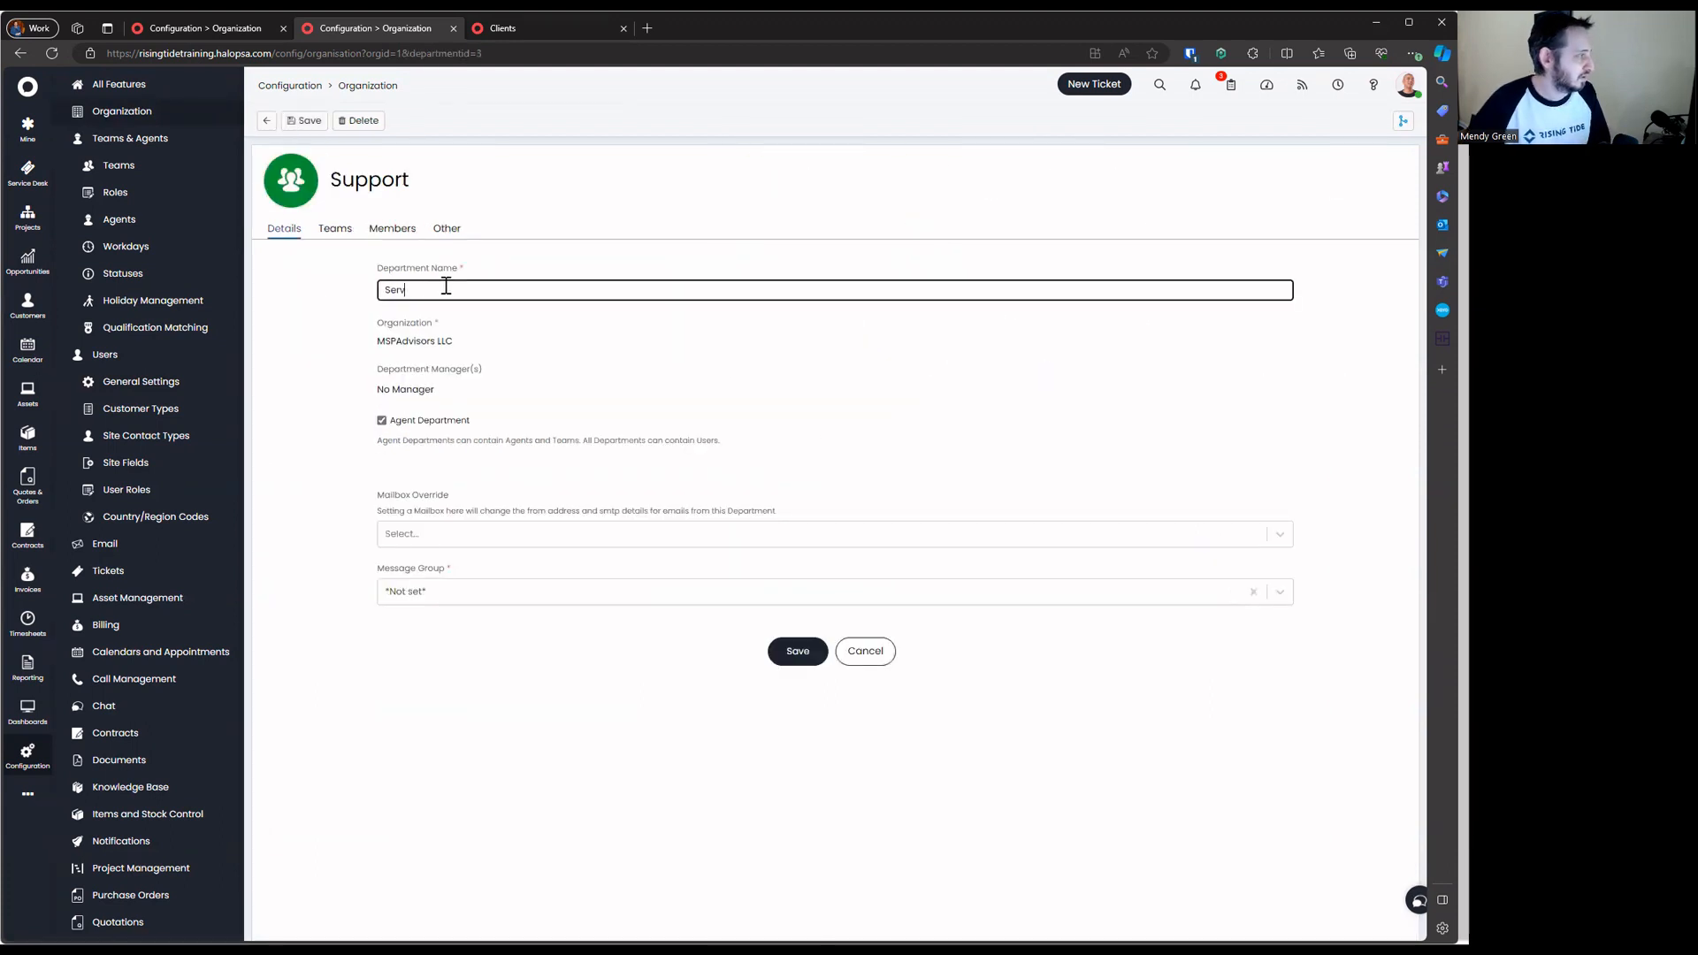
text(ice Desk)
key(Return)
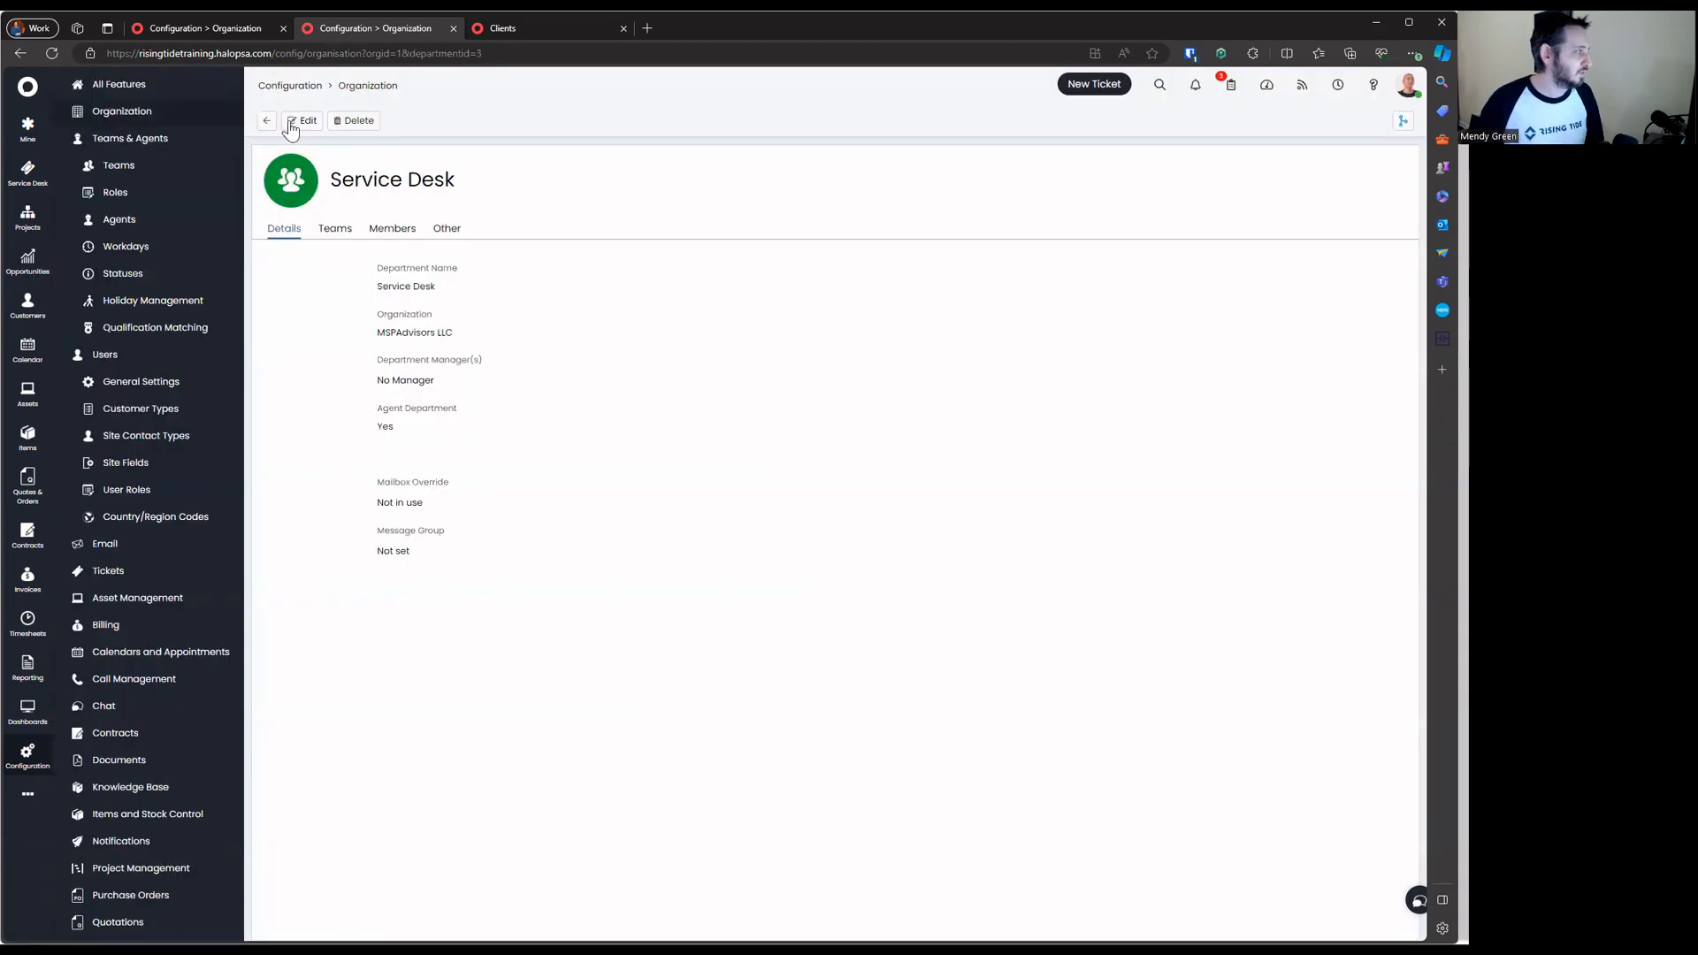
click(274, 128)
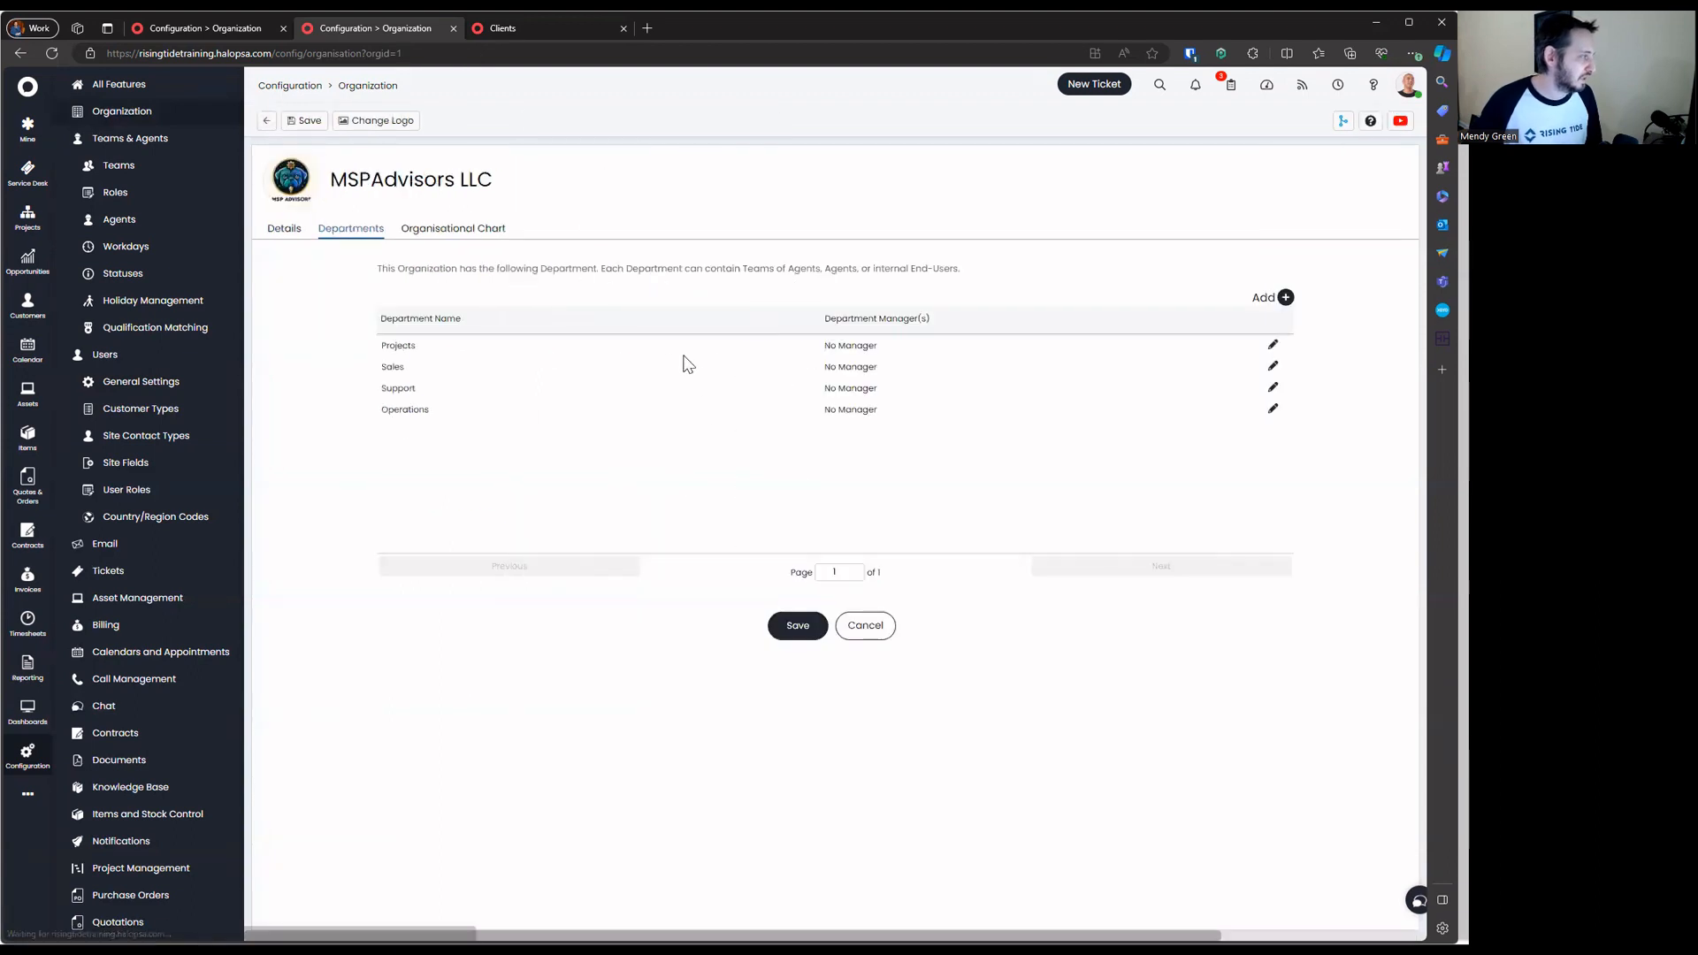
Save and confirm the MSPAdvisors LLC departments: Operations, Projects, Sales and Marketing, Service Desk
click(307, 122)
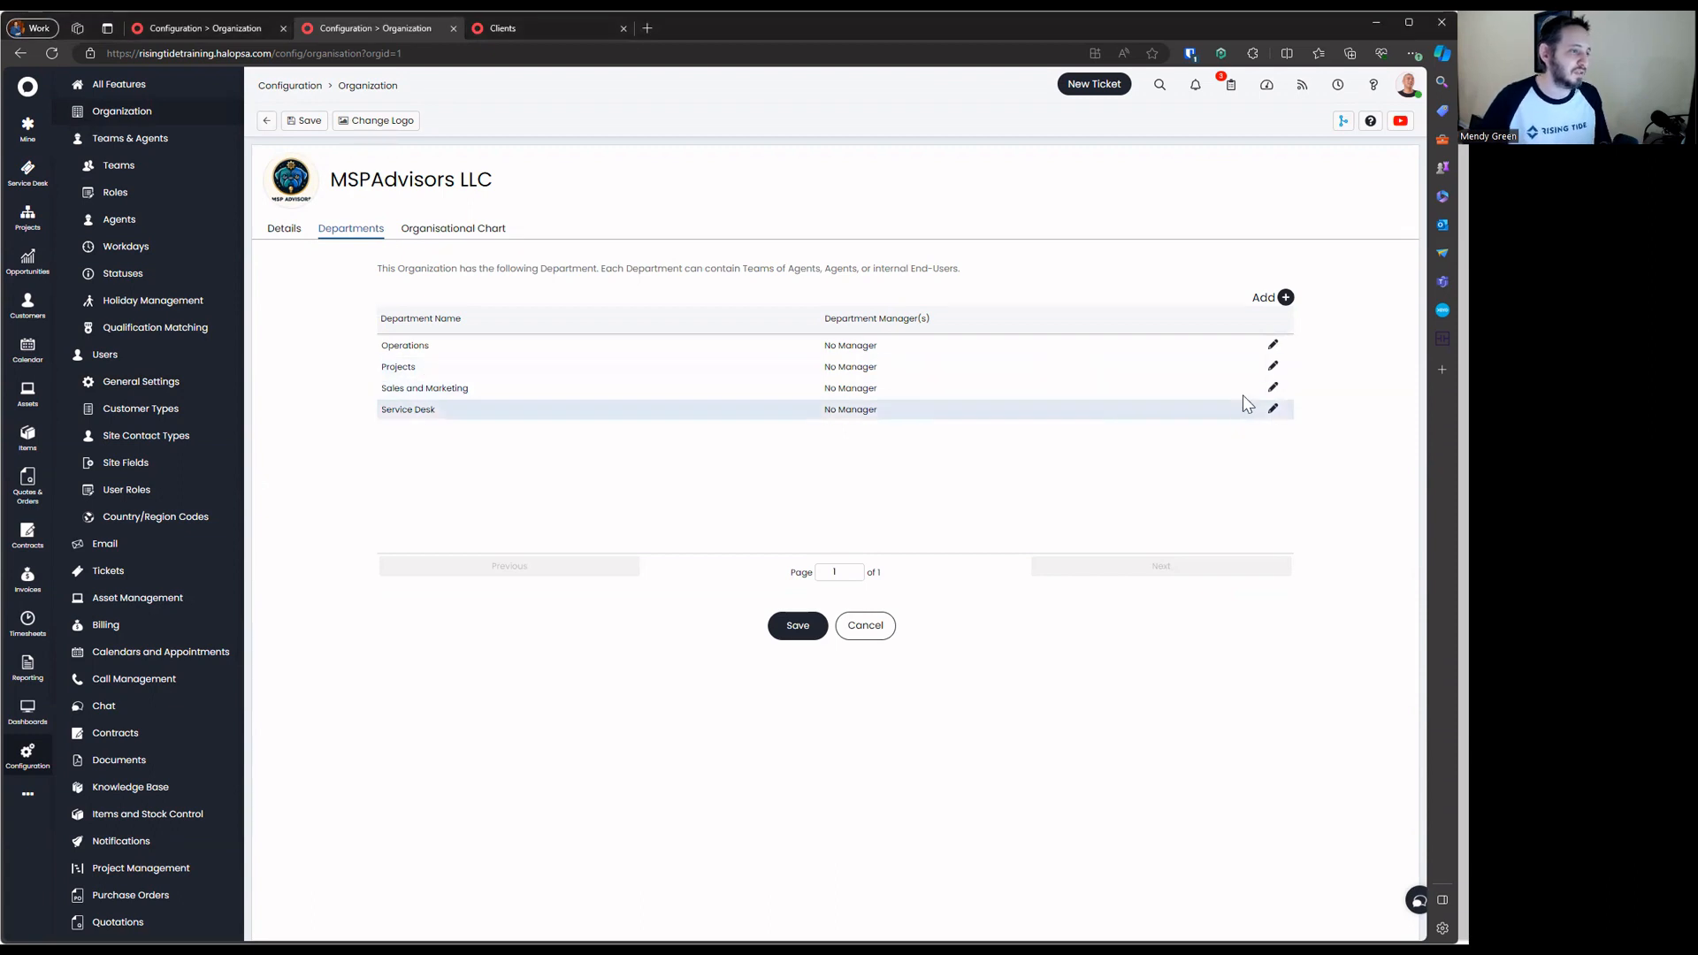
click(806, 625)
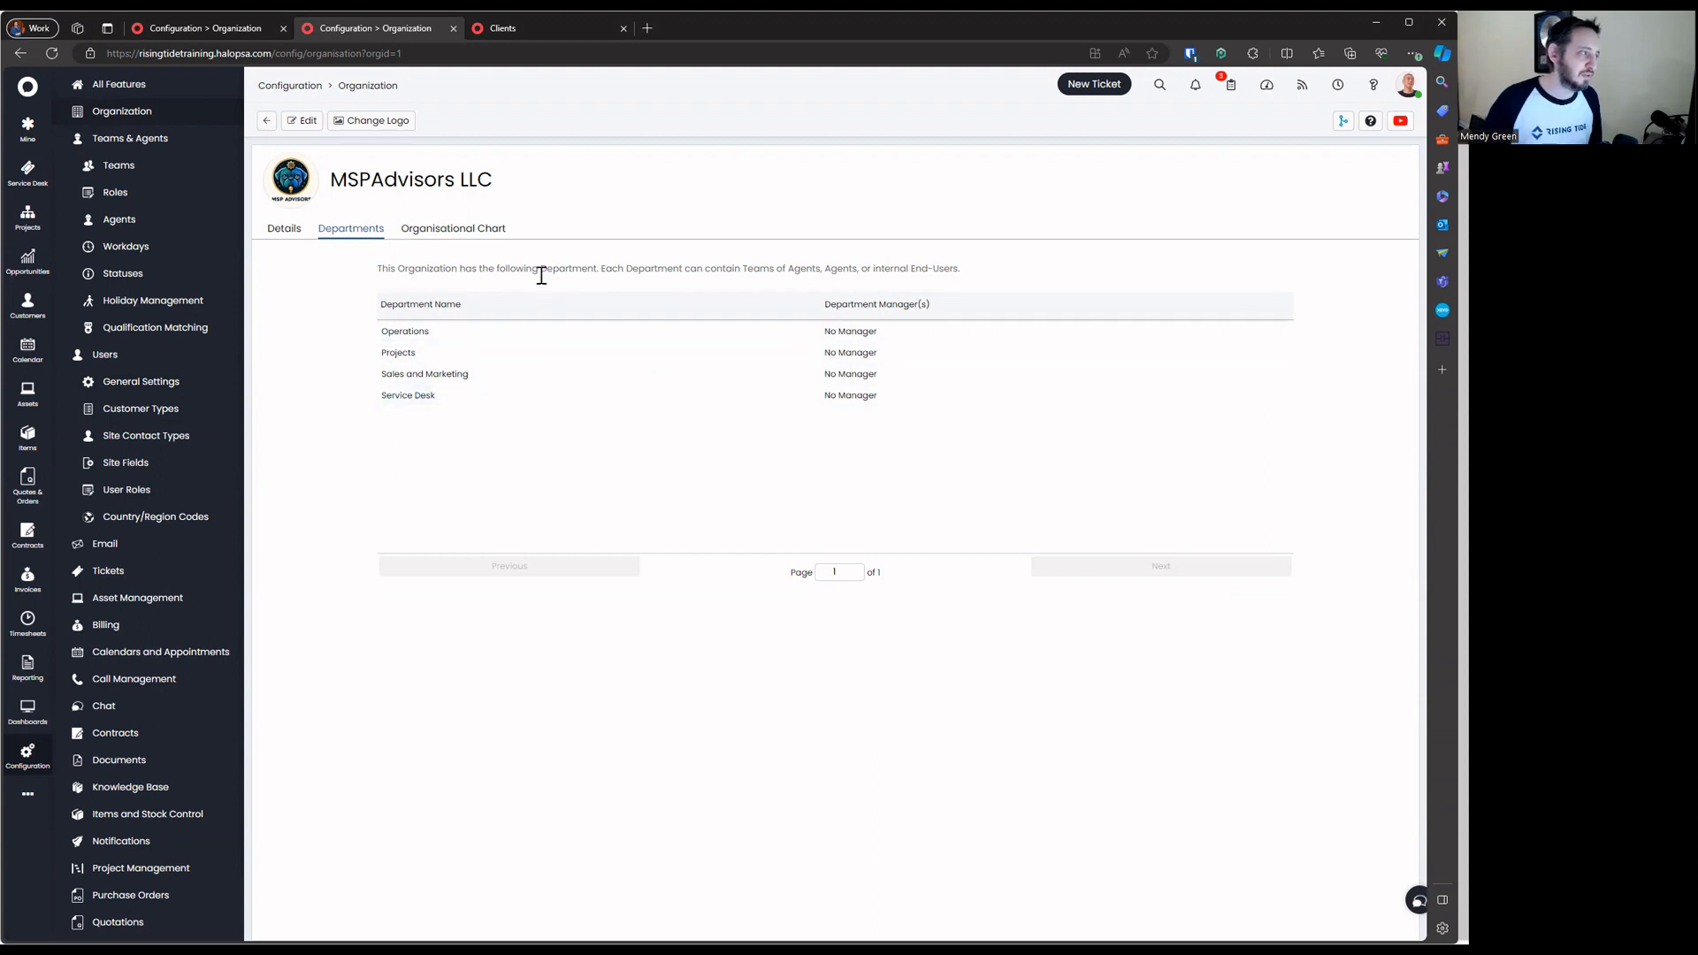
Display the MSPAdvisors LLC organisational chart and pan across its four departments, teams and agents
click(505, 243)
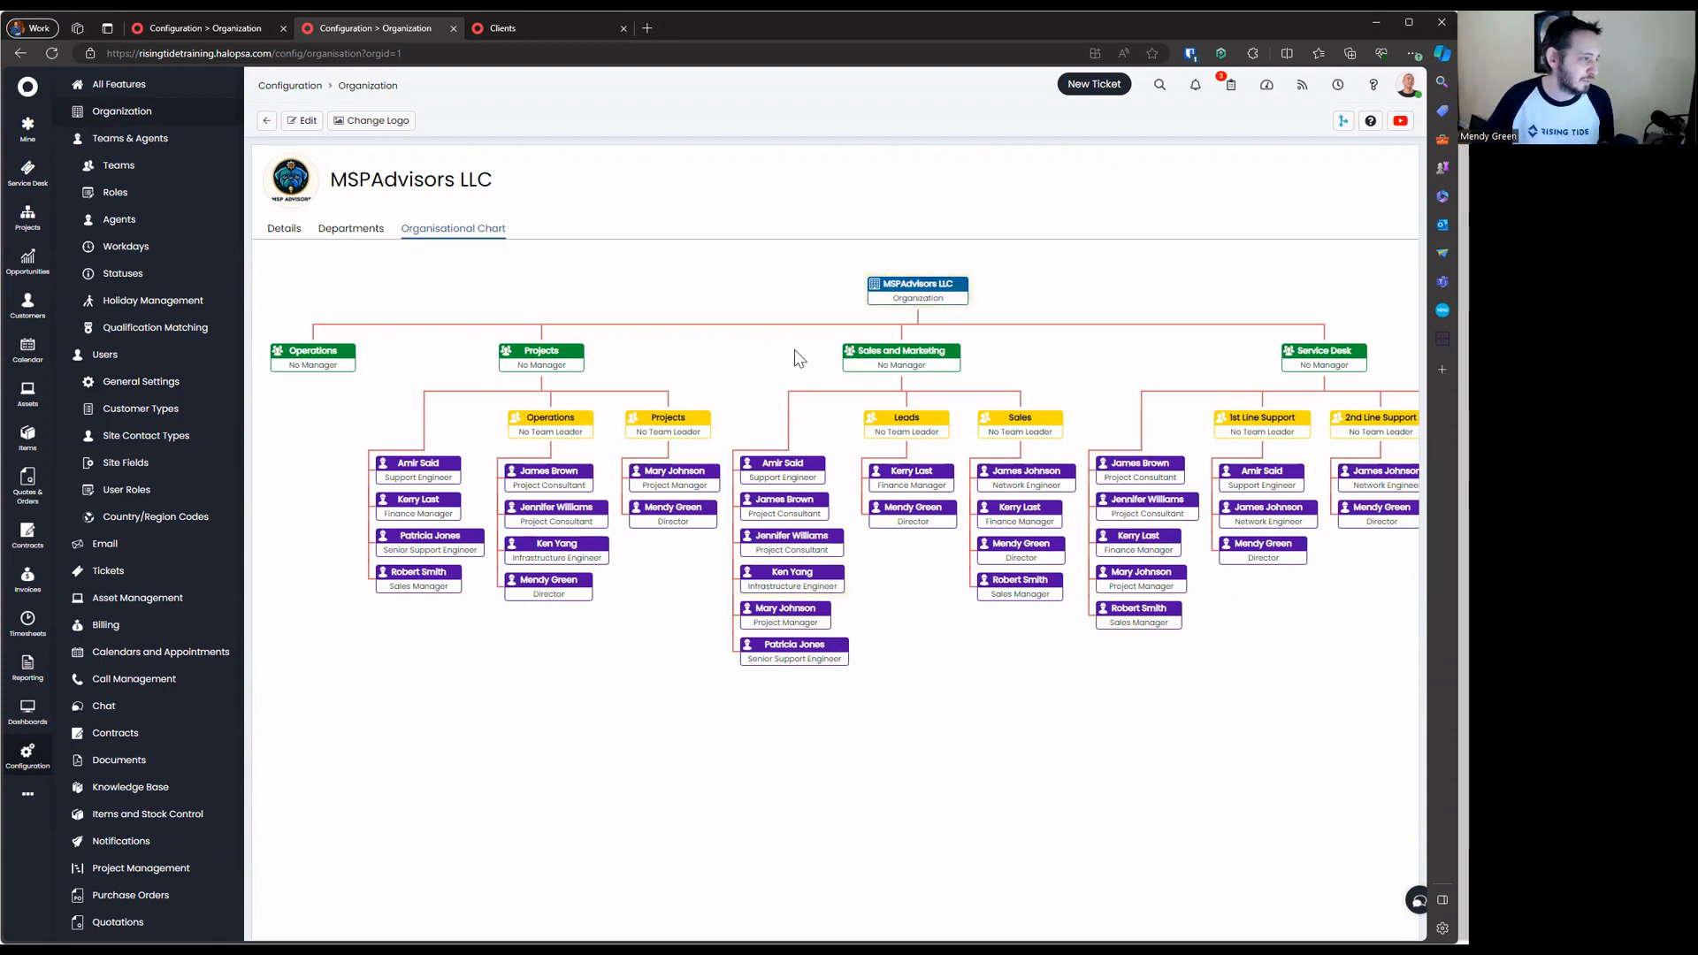
drag(1195, 345, 1104, 348)
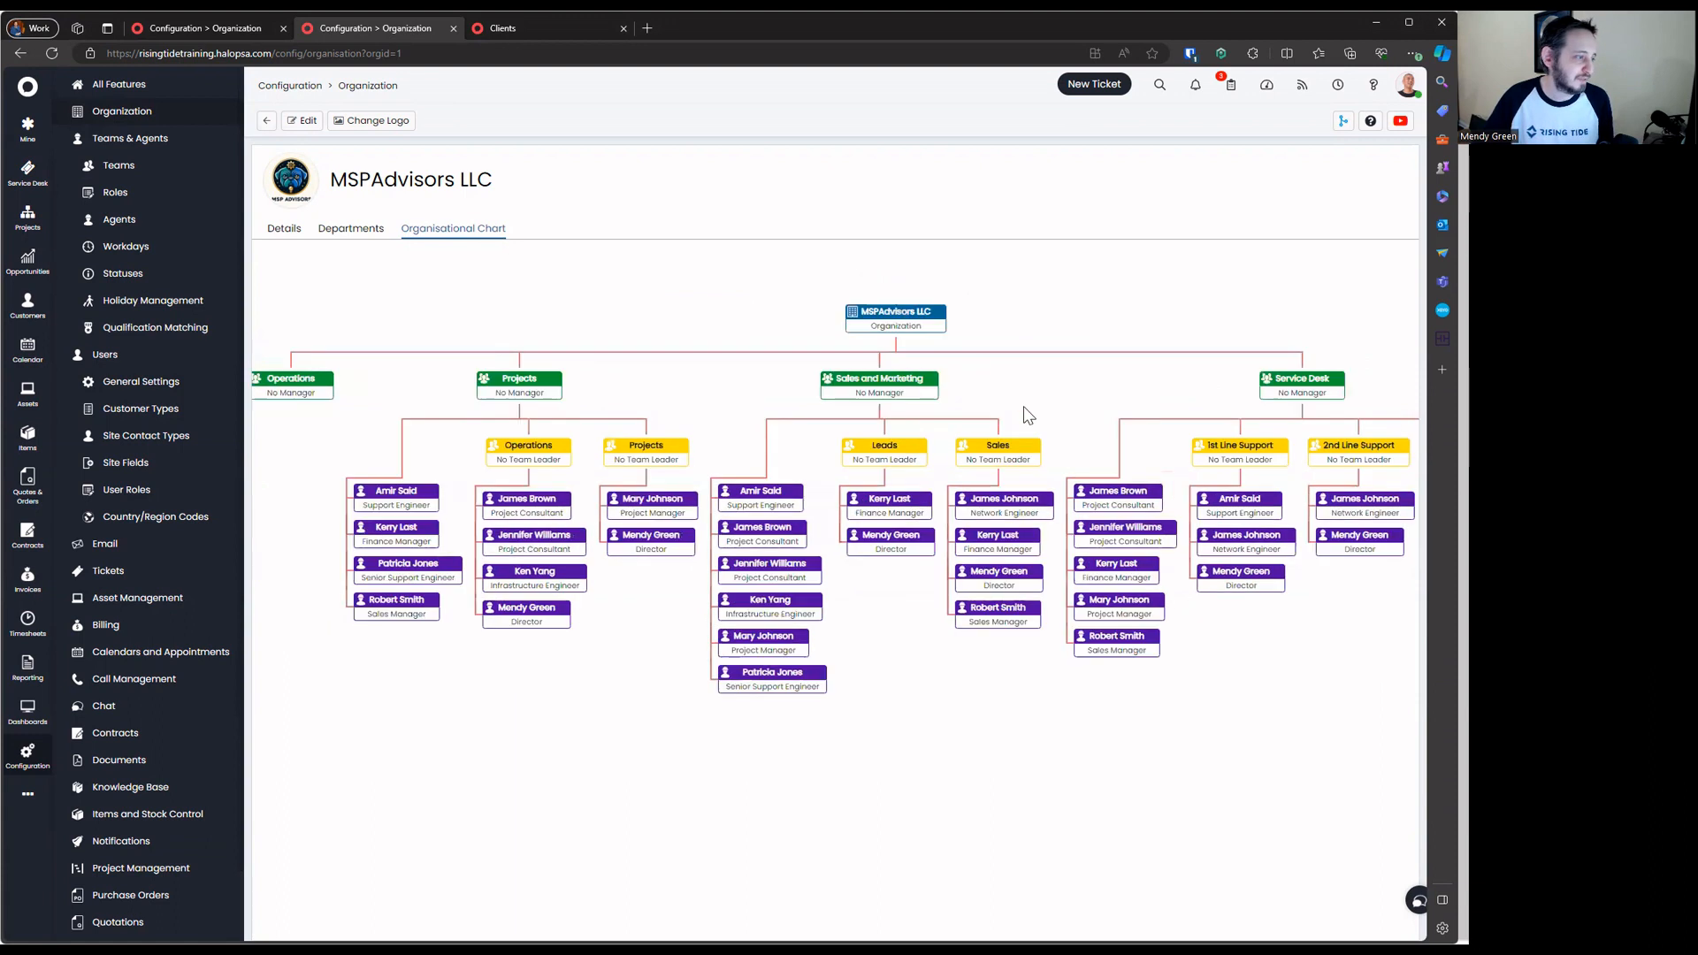
scroll(1150, 371, down, 1)
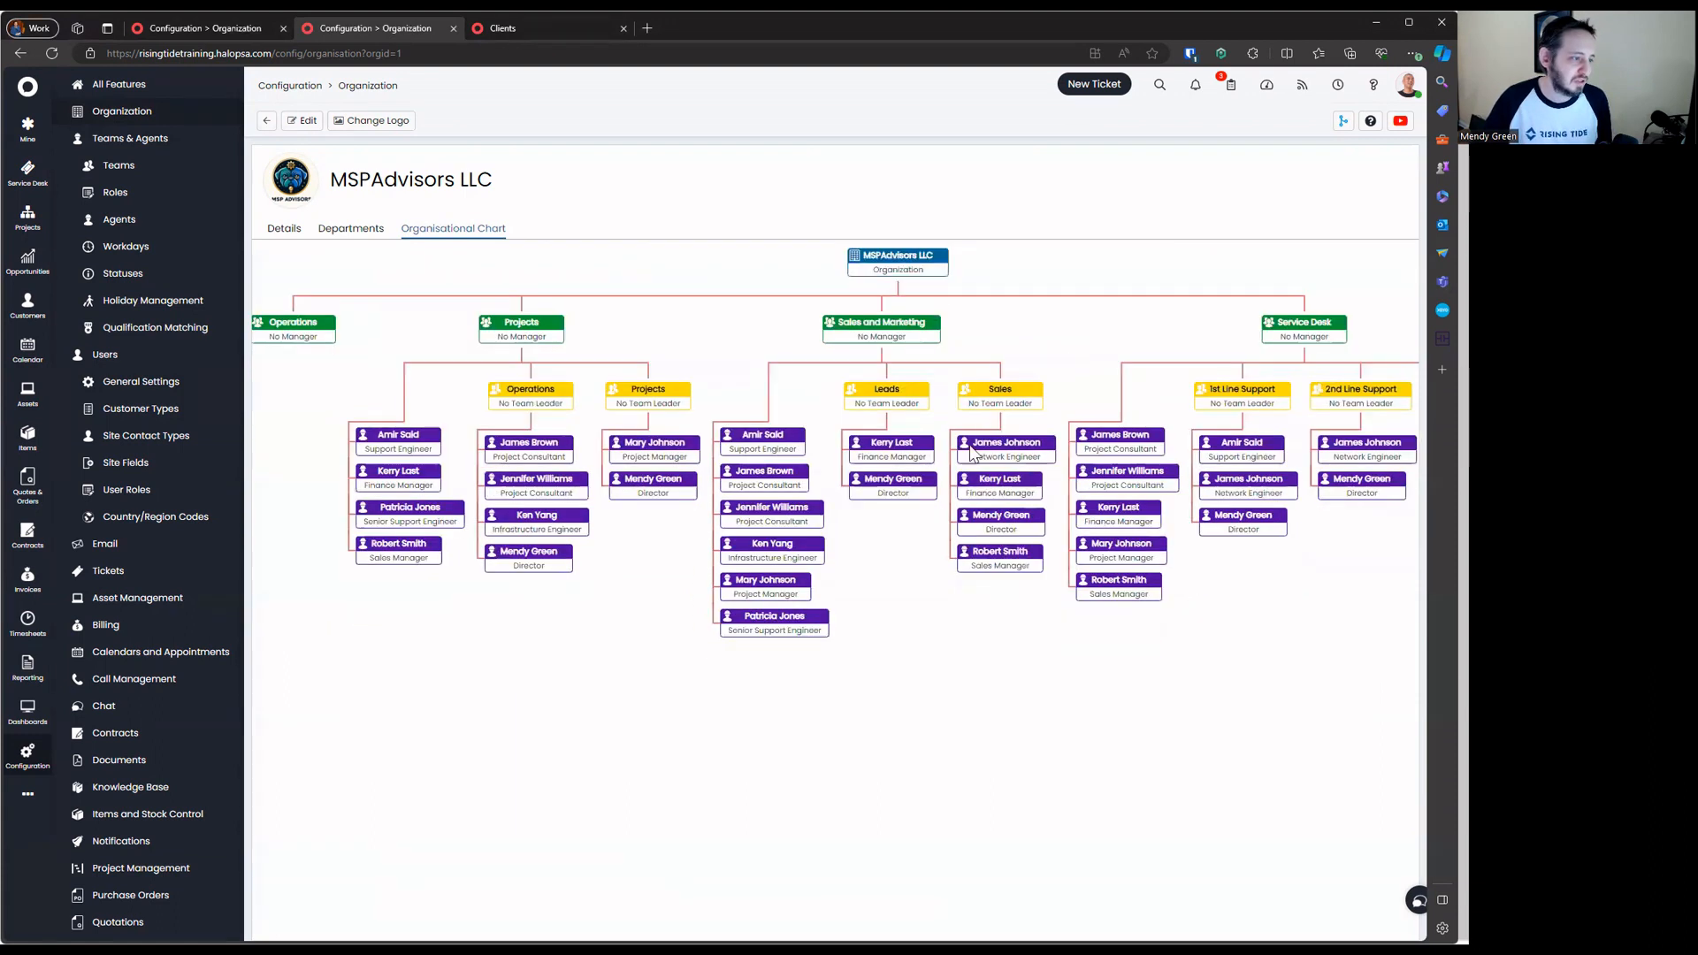
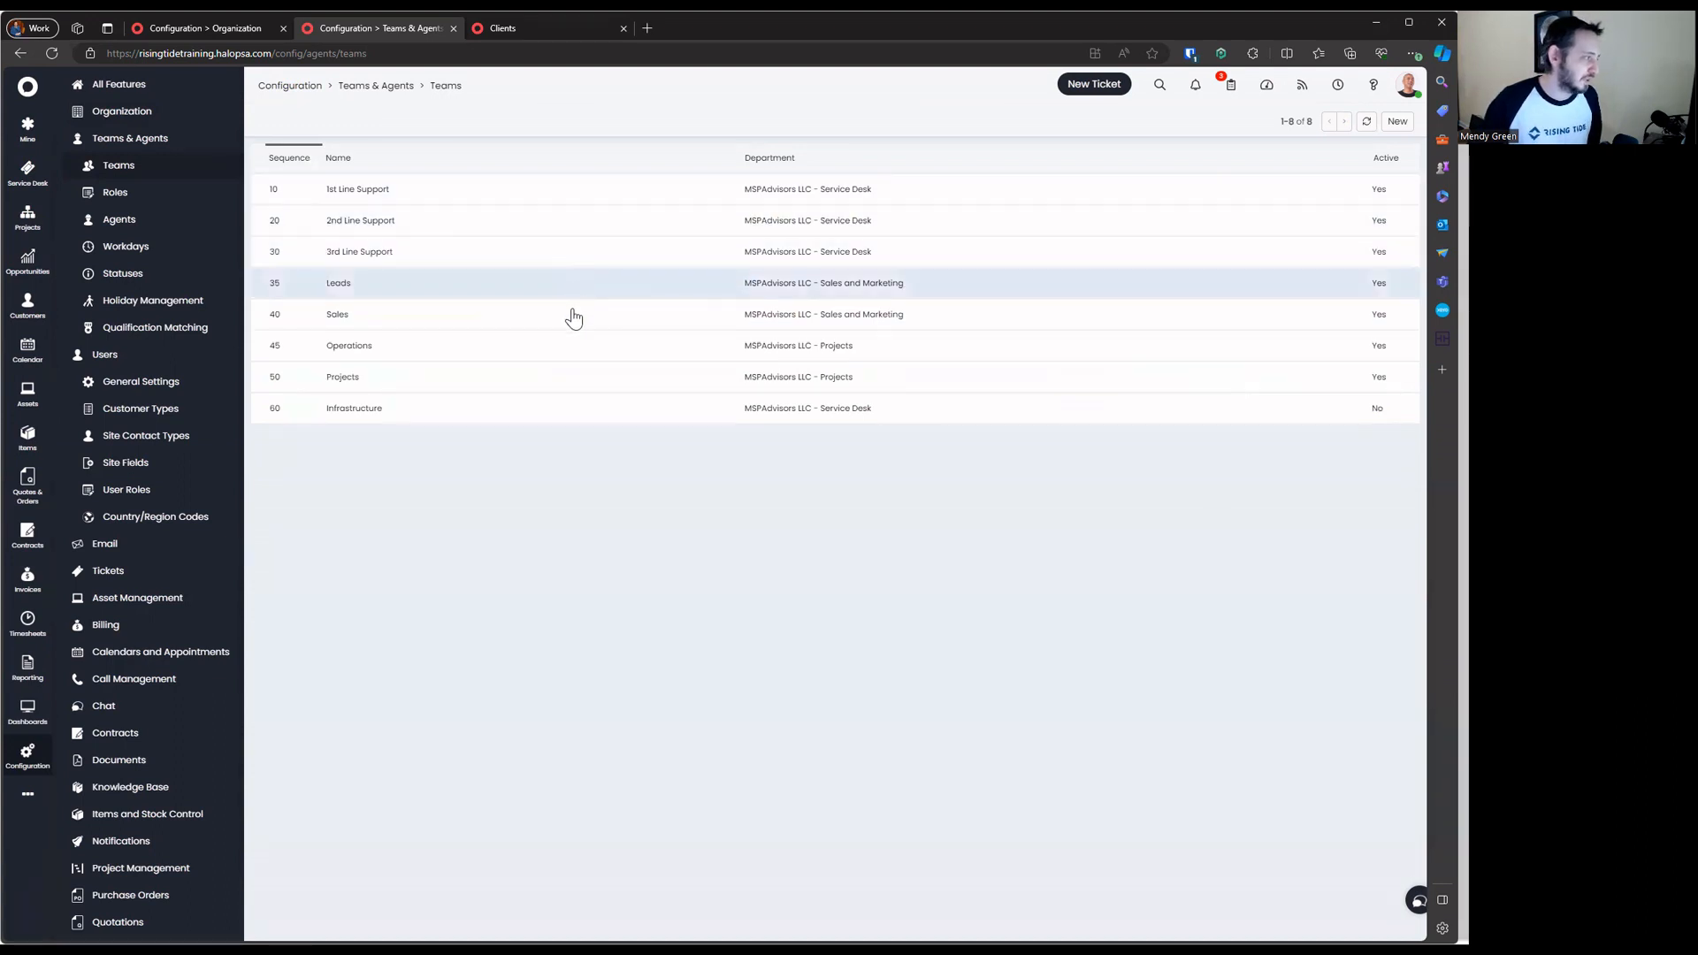
Create a Triage team in Service Desk, tickets only, with Default Working Hours
click(1396, 121)
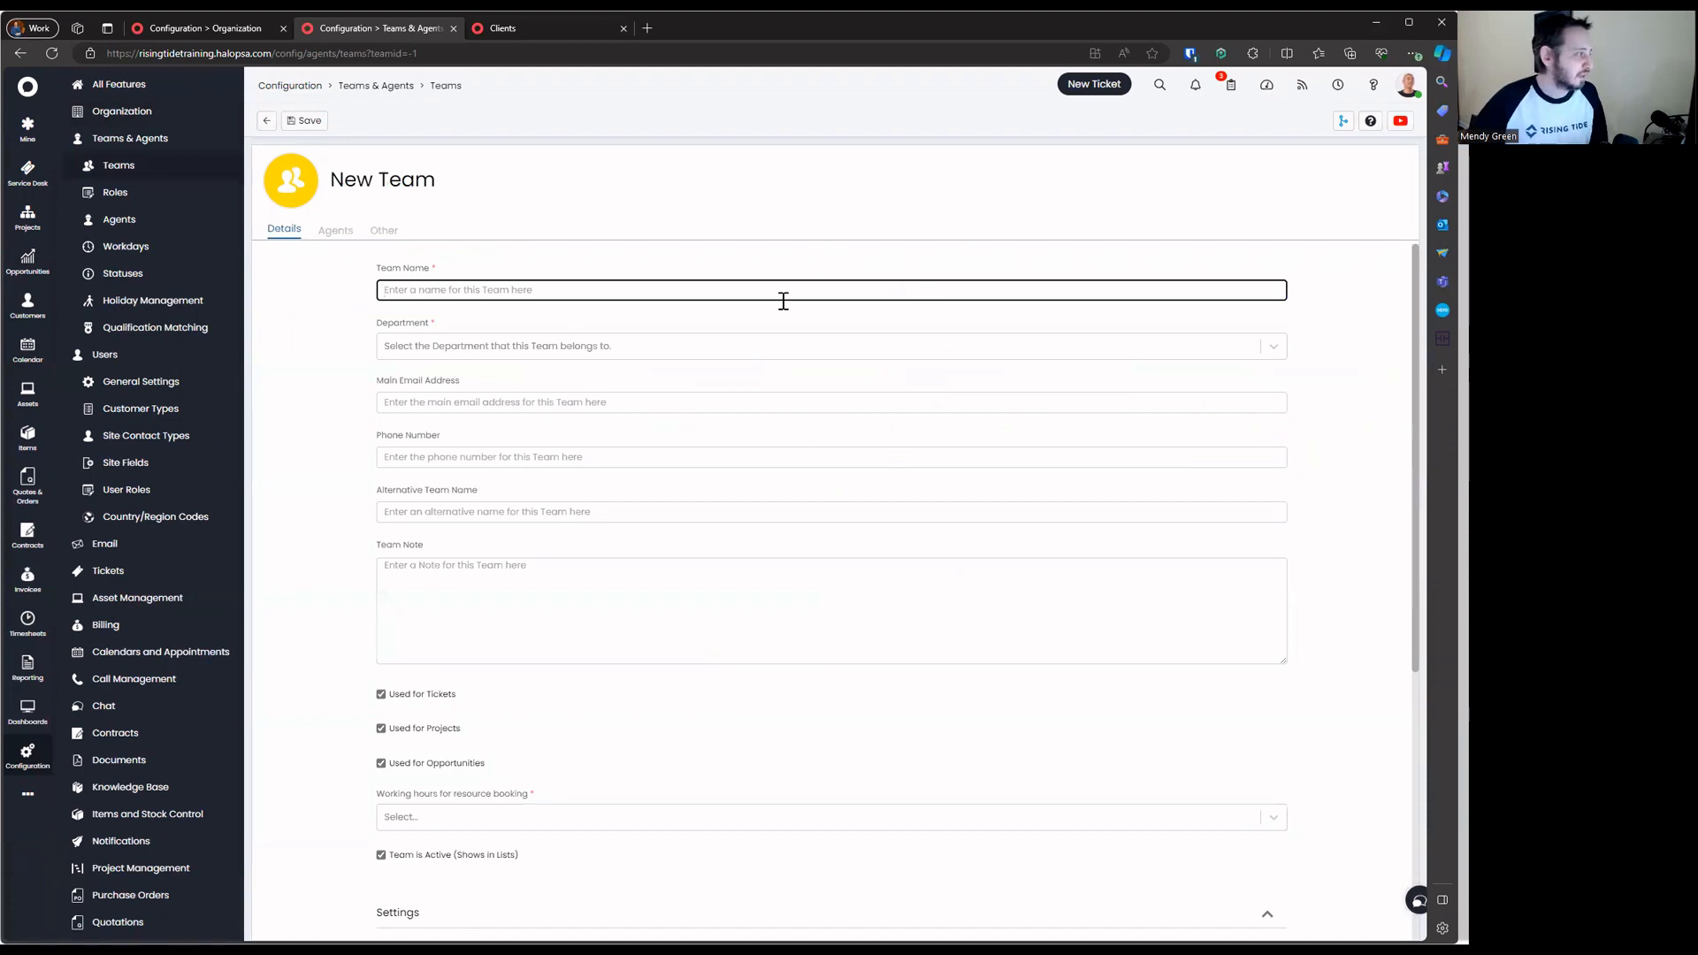
text(Triage)
click(793, 345)
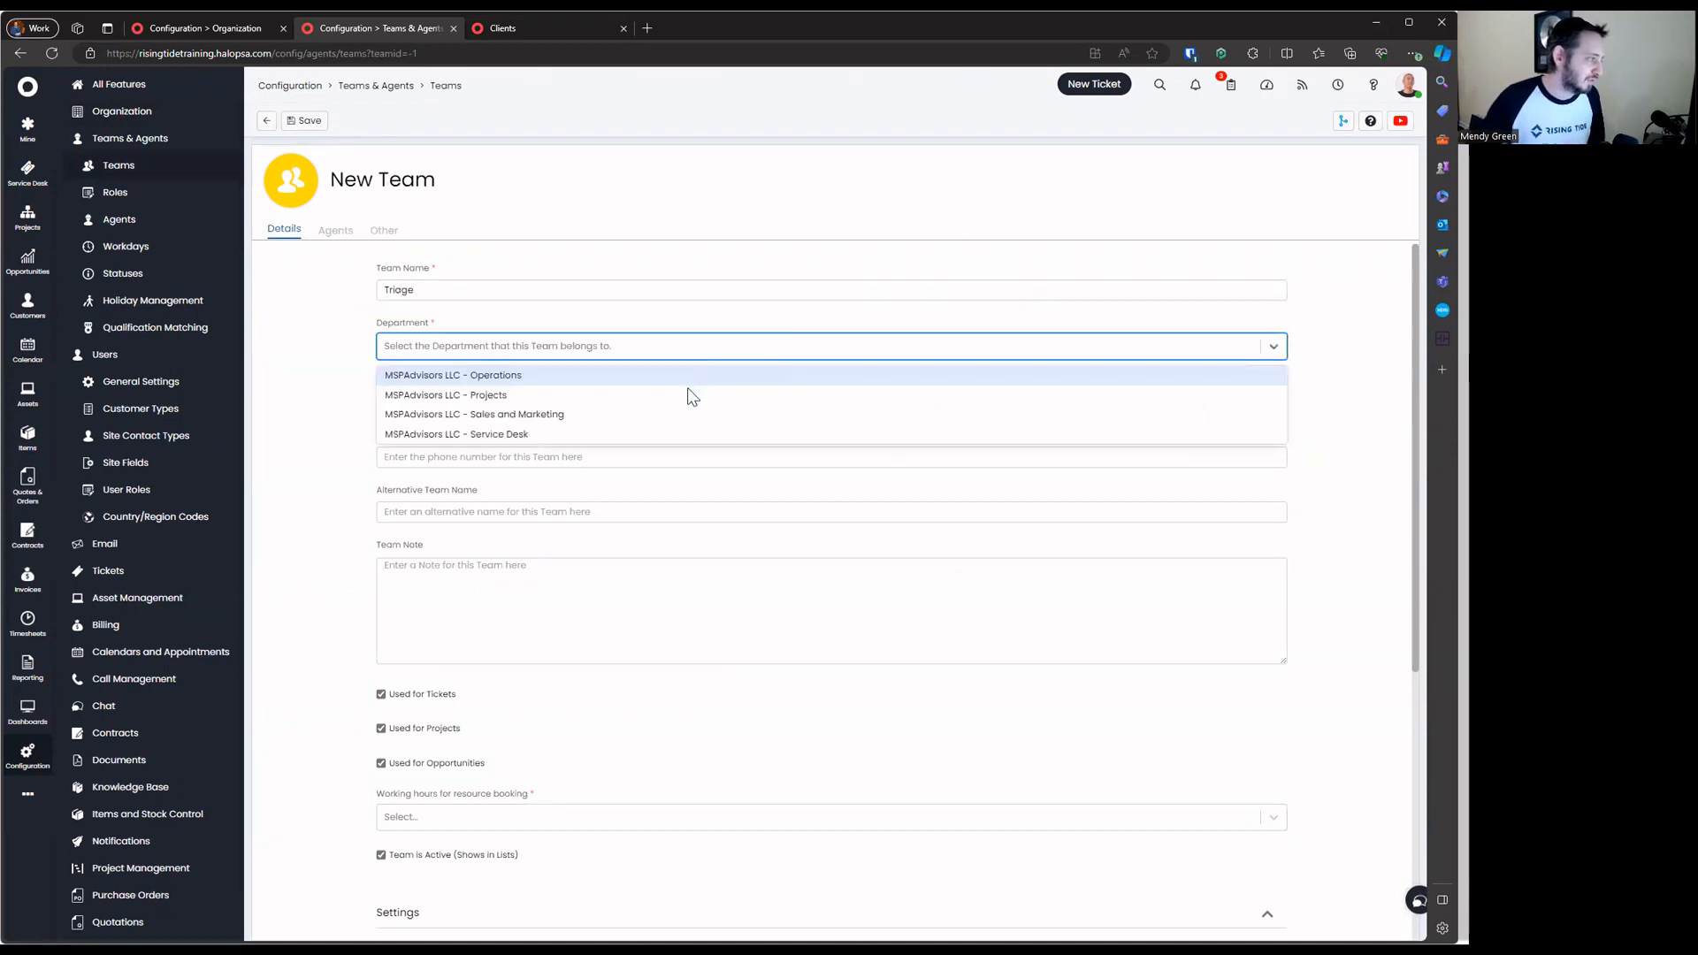
click(687, 435)
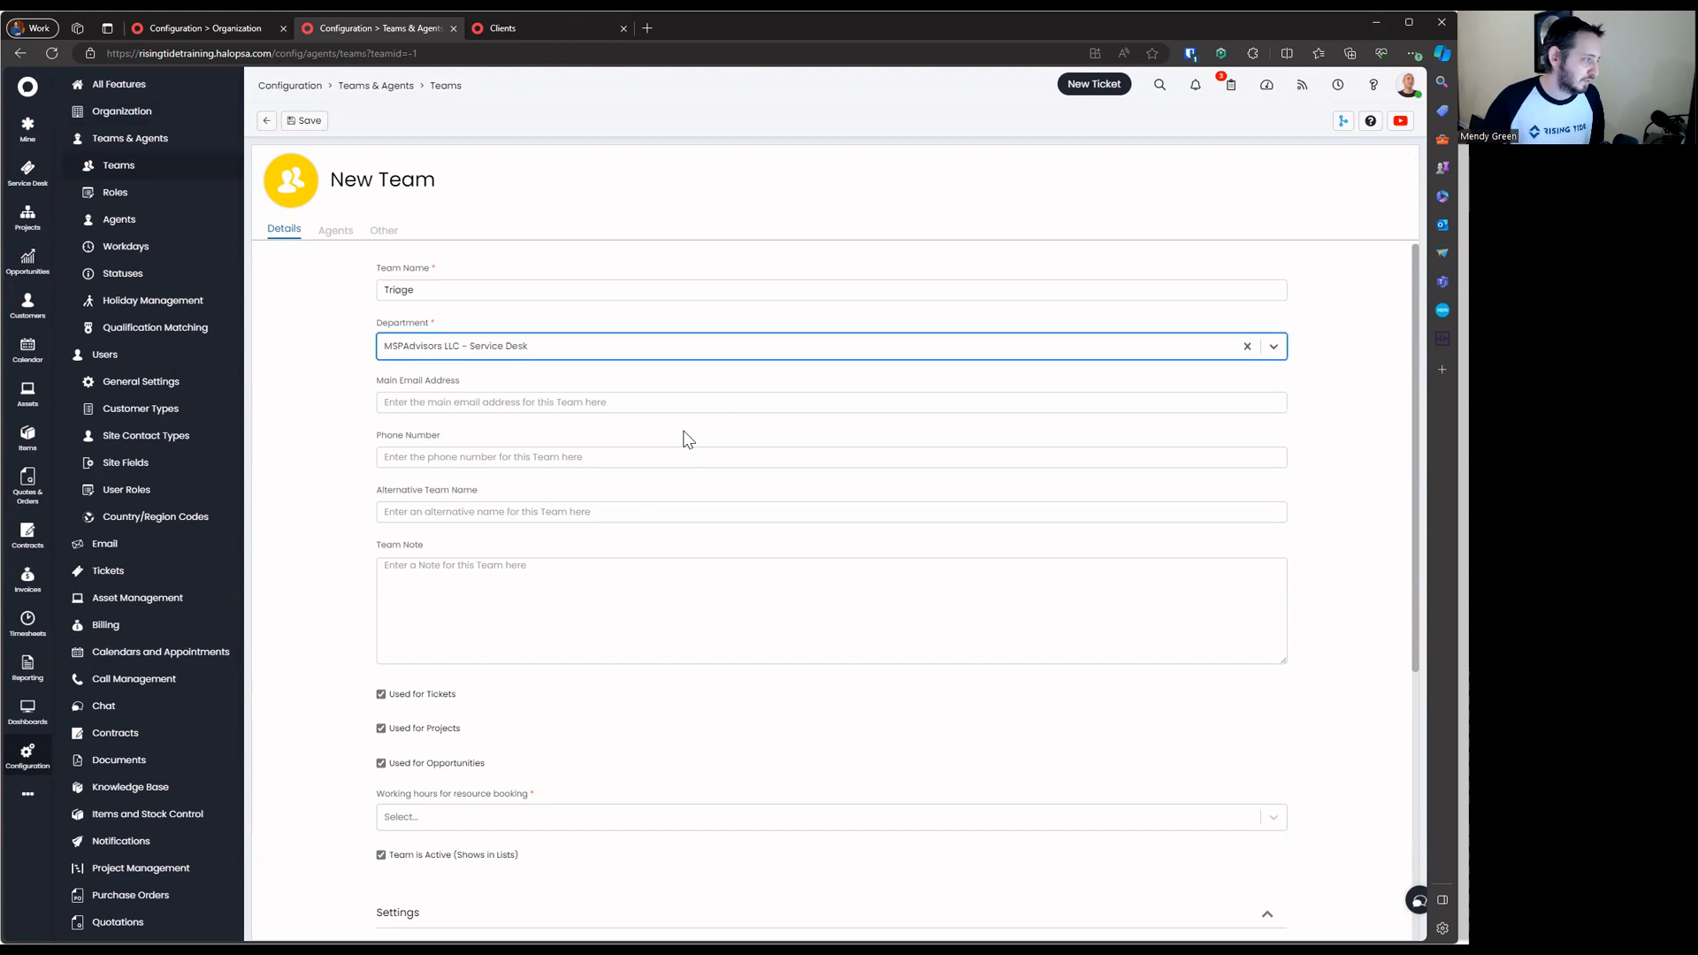
click(624, 408)
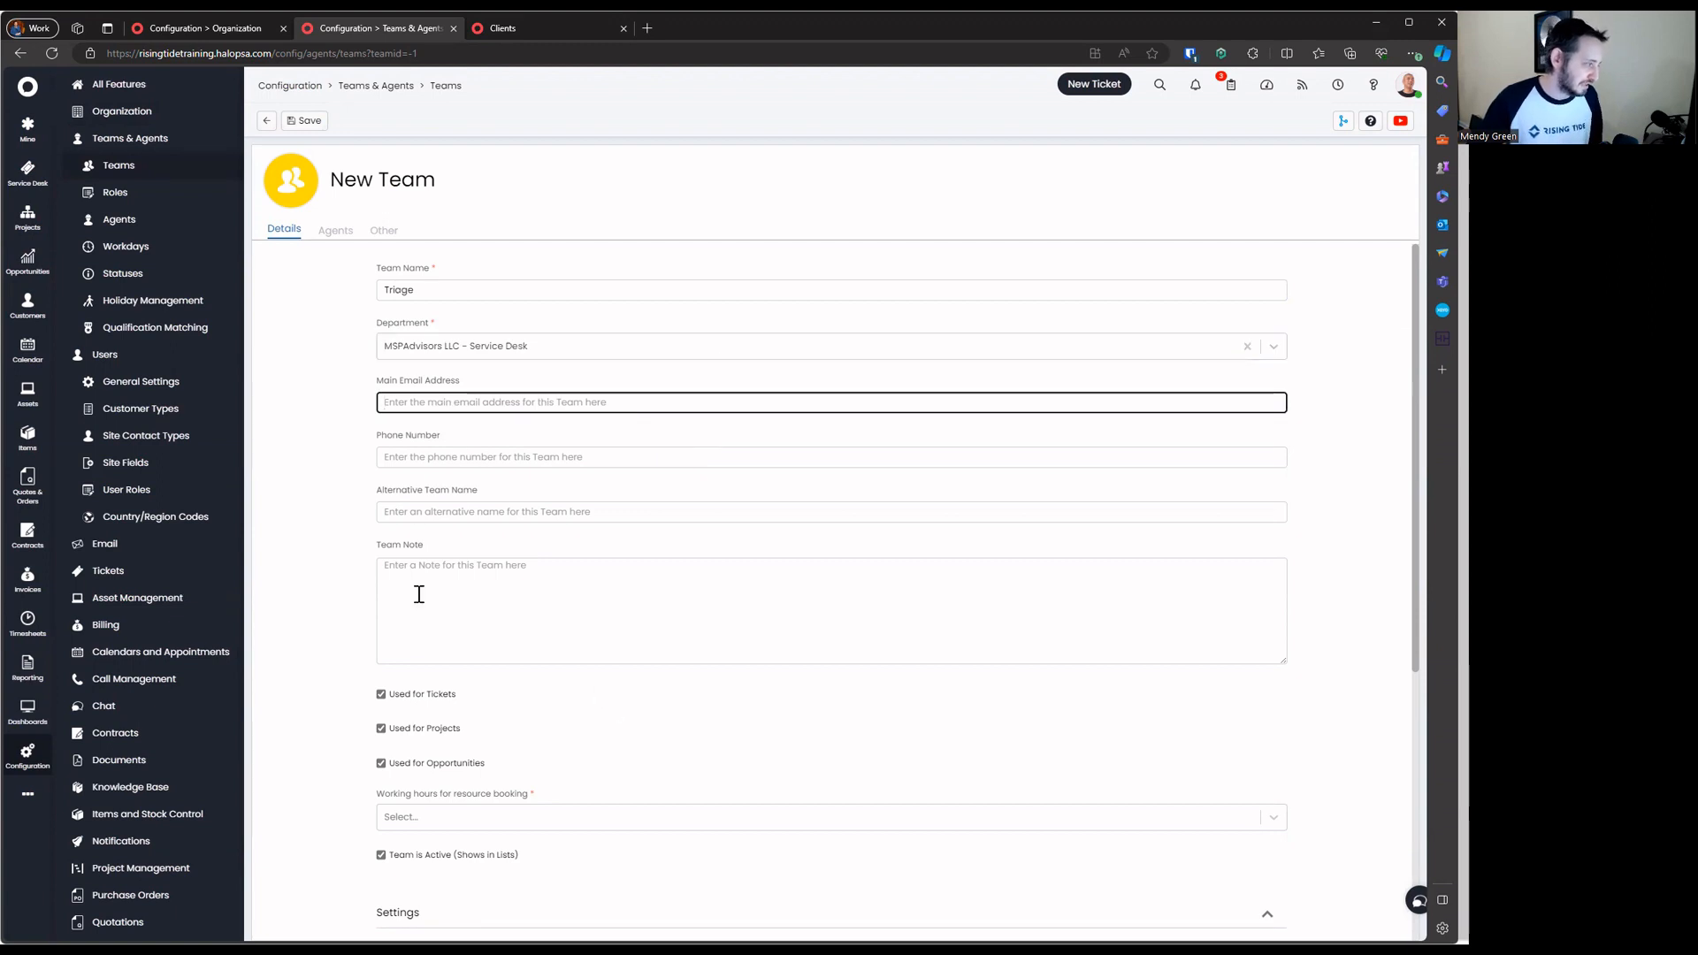
click(437, 726)
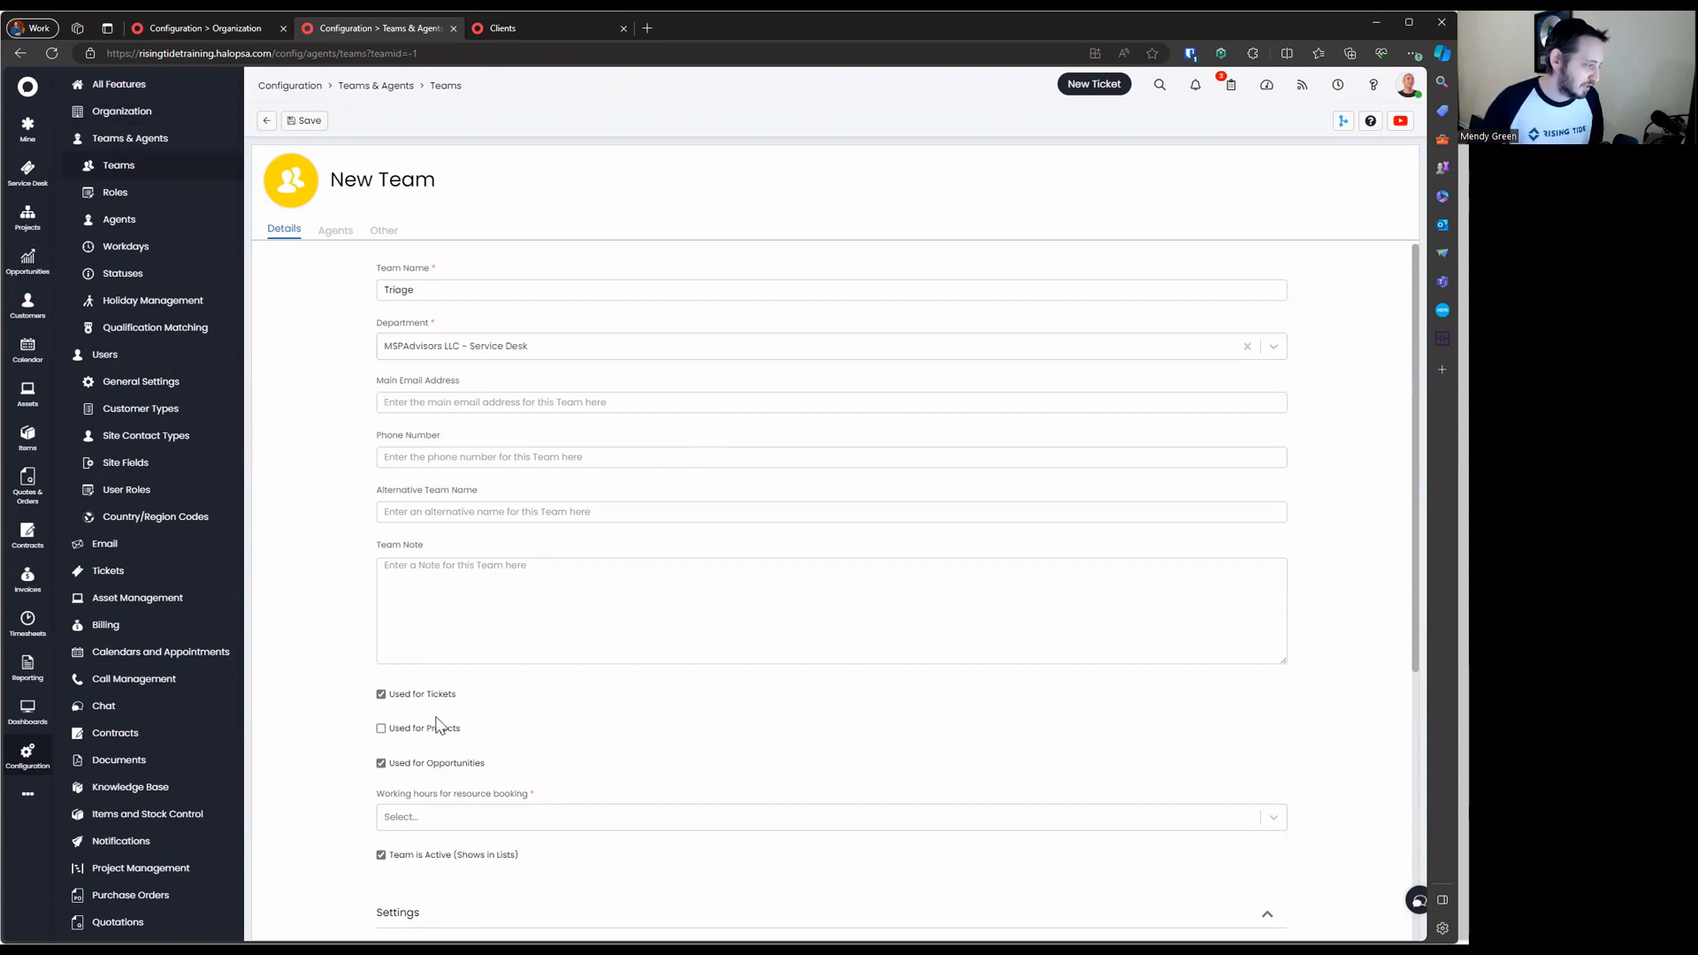
click(405, 760)
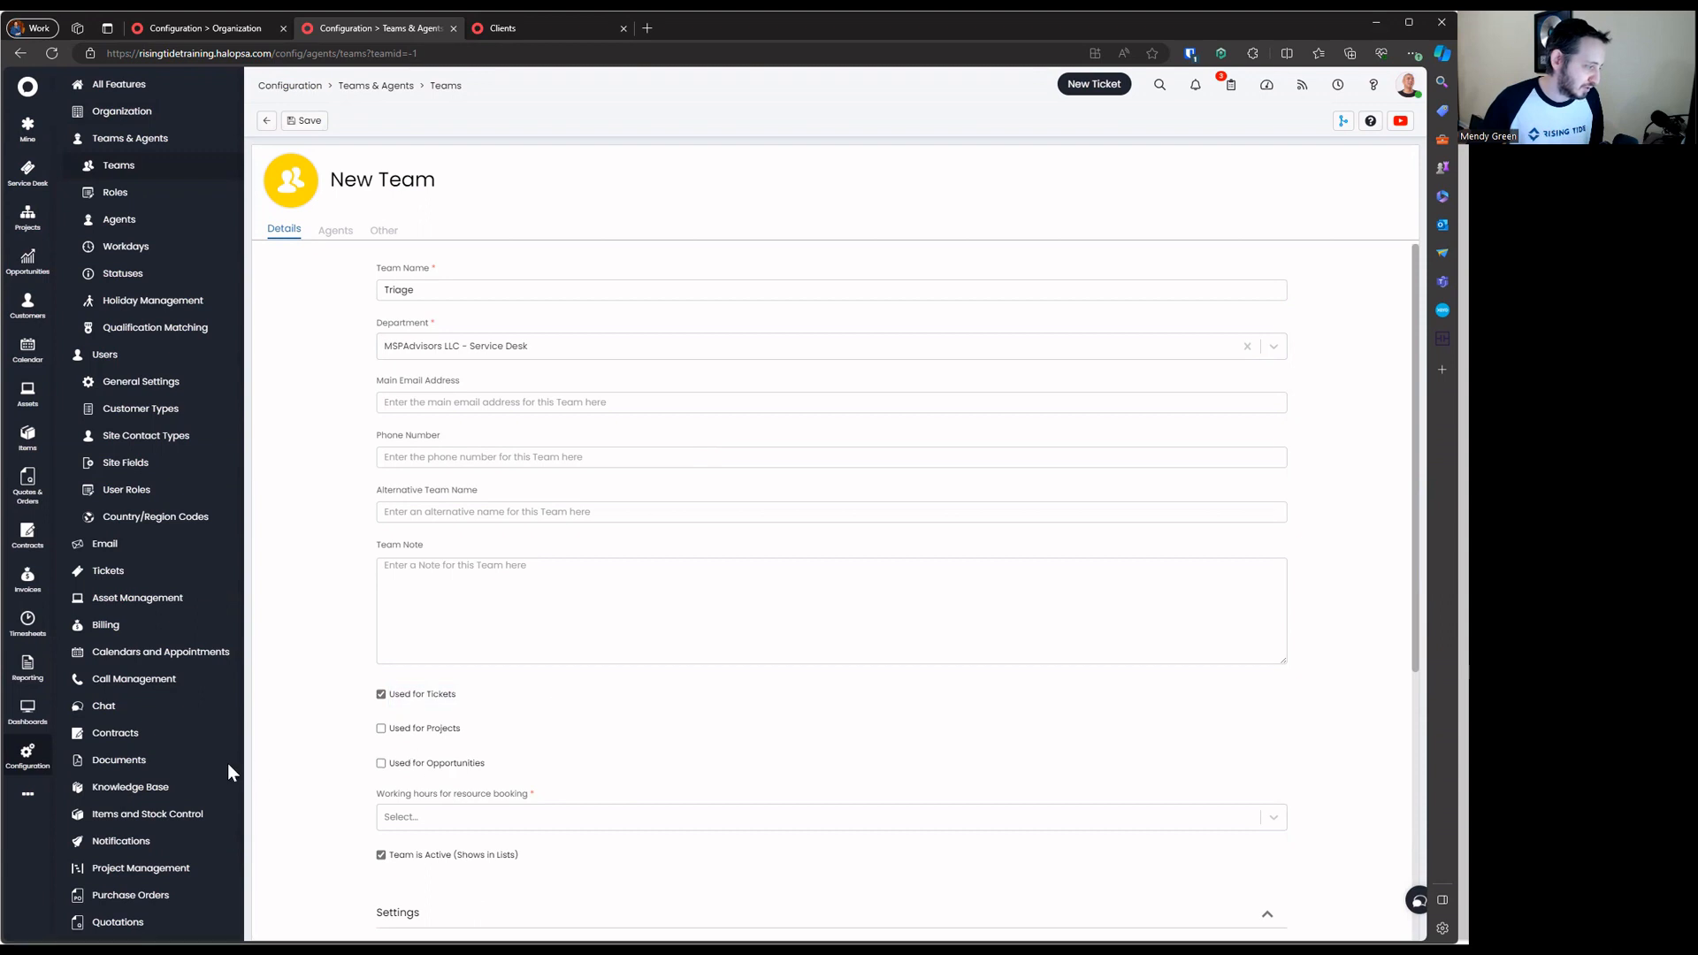
click(595, 816)
click(398, 729)
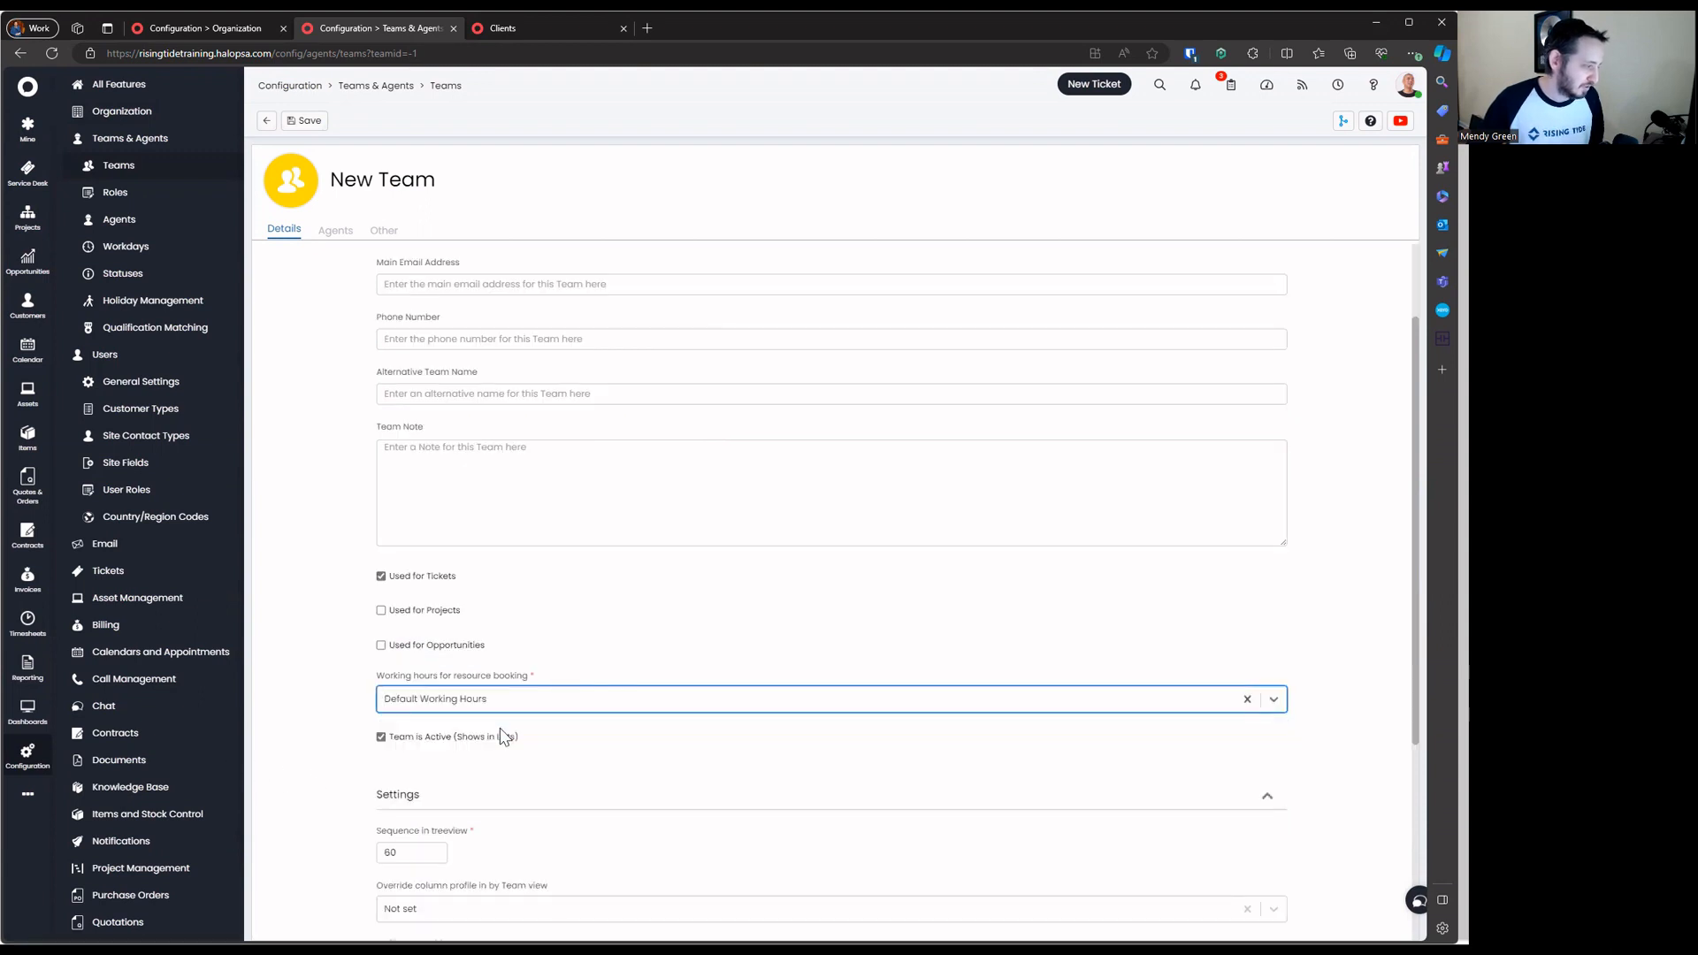
Leave the Triage team's sequence at 60 and save it
scroll(670, 785, down, 1)
scroll(670, 784, down, 2)
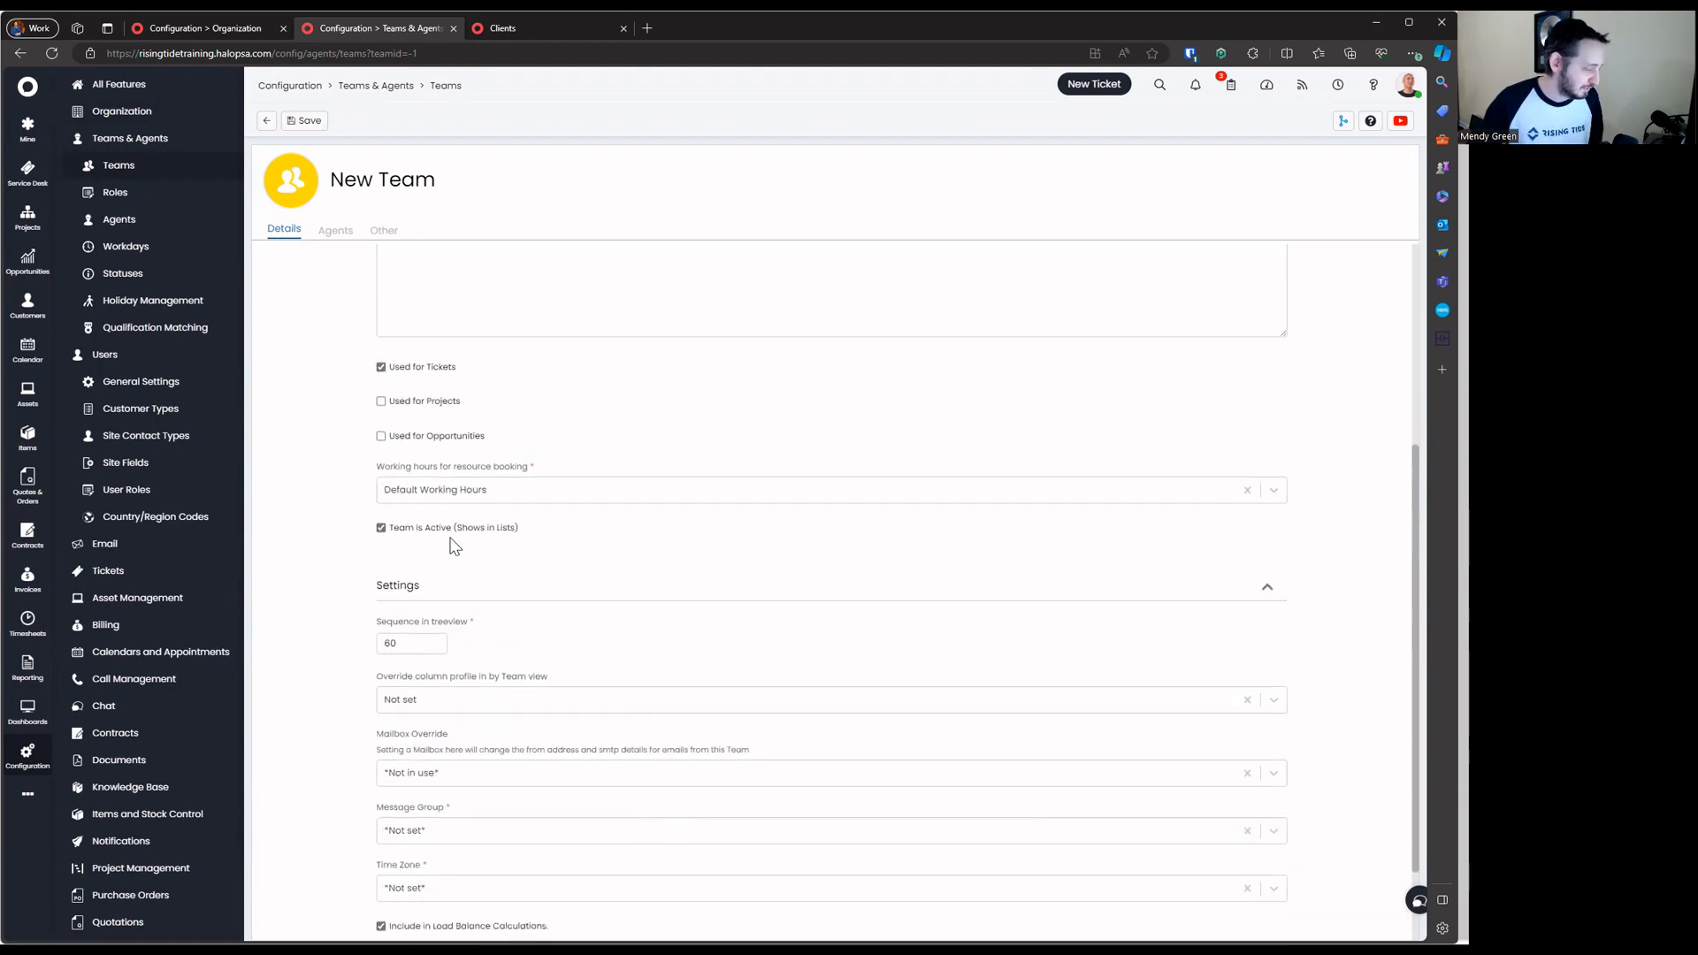
drag(407, 645, 275, 651)
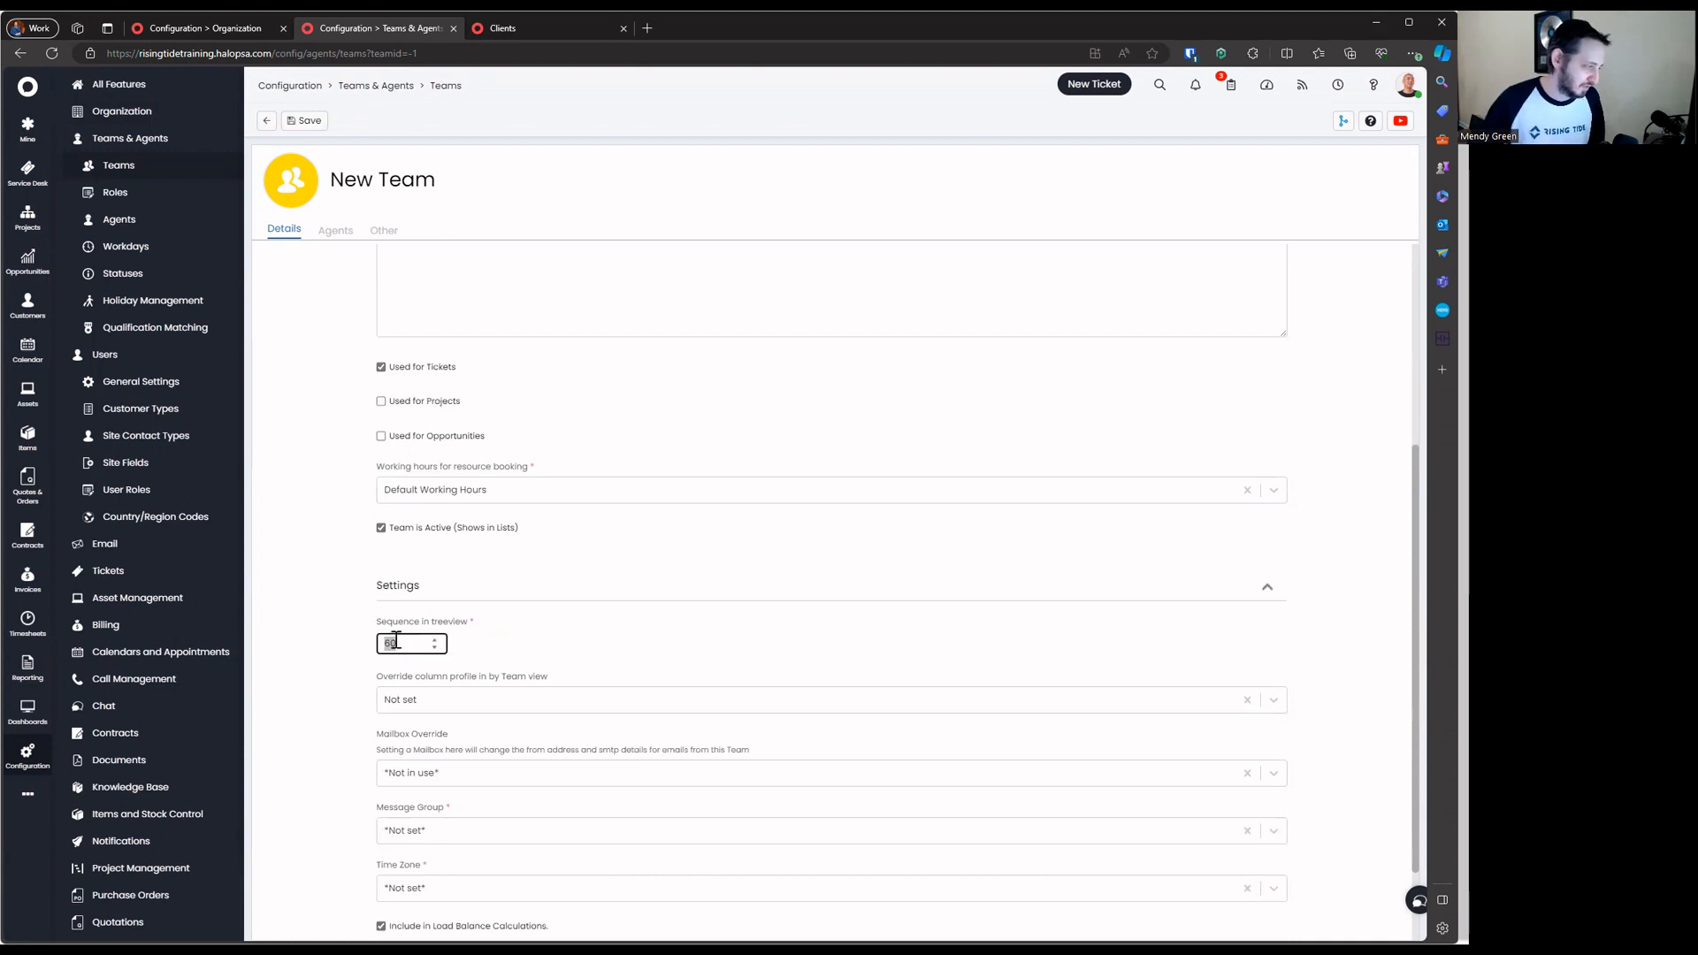
click(329, 674)
scroll(530, 699, down, 1)
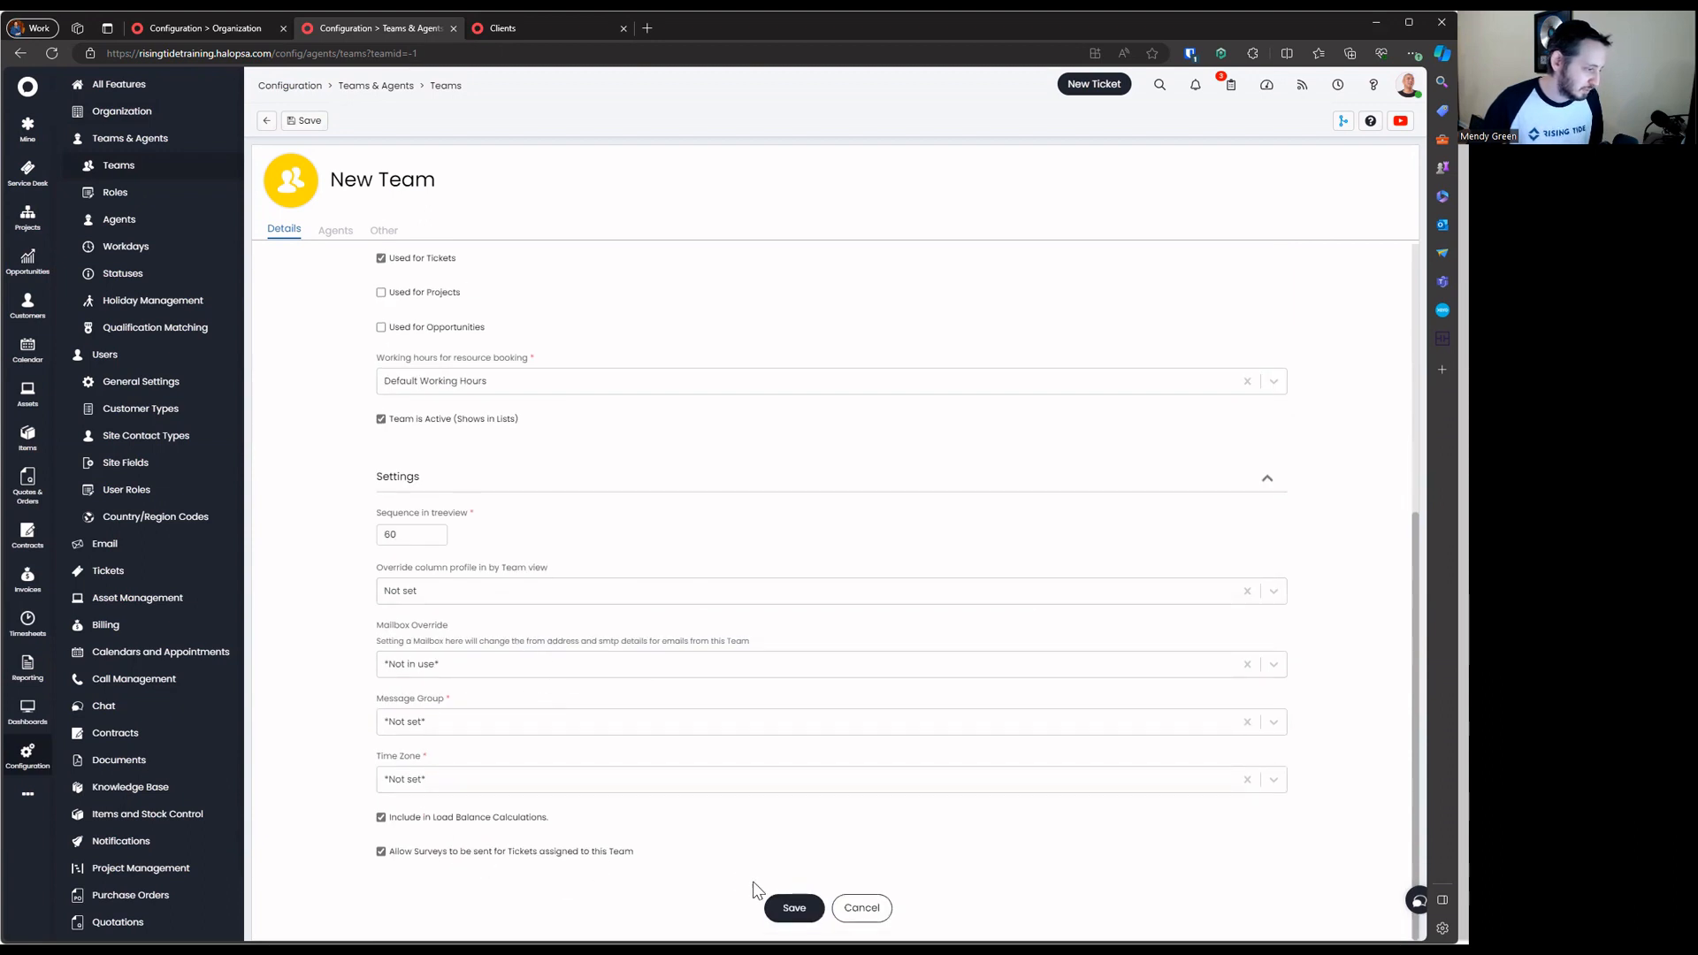
click(779, 912)
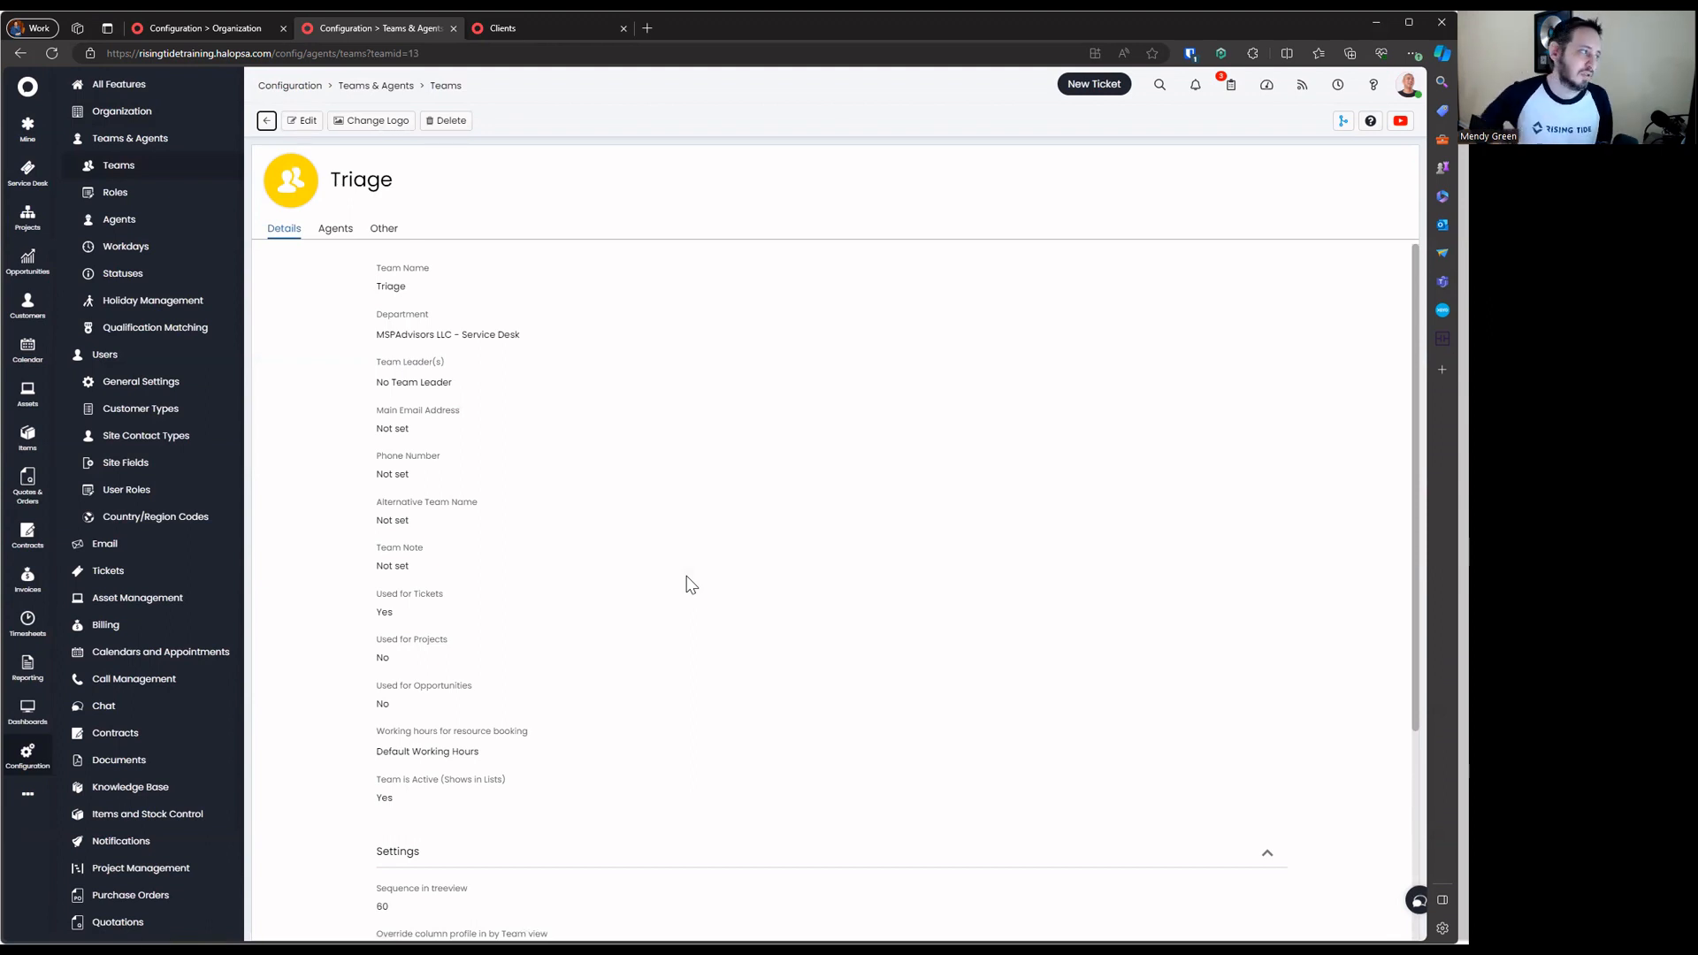
Change Triage's sequence to 5, save it, then open the 1st Line Support team
click(266, 121)
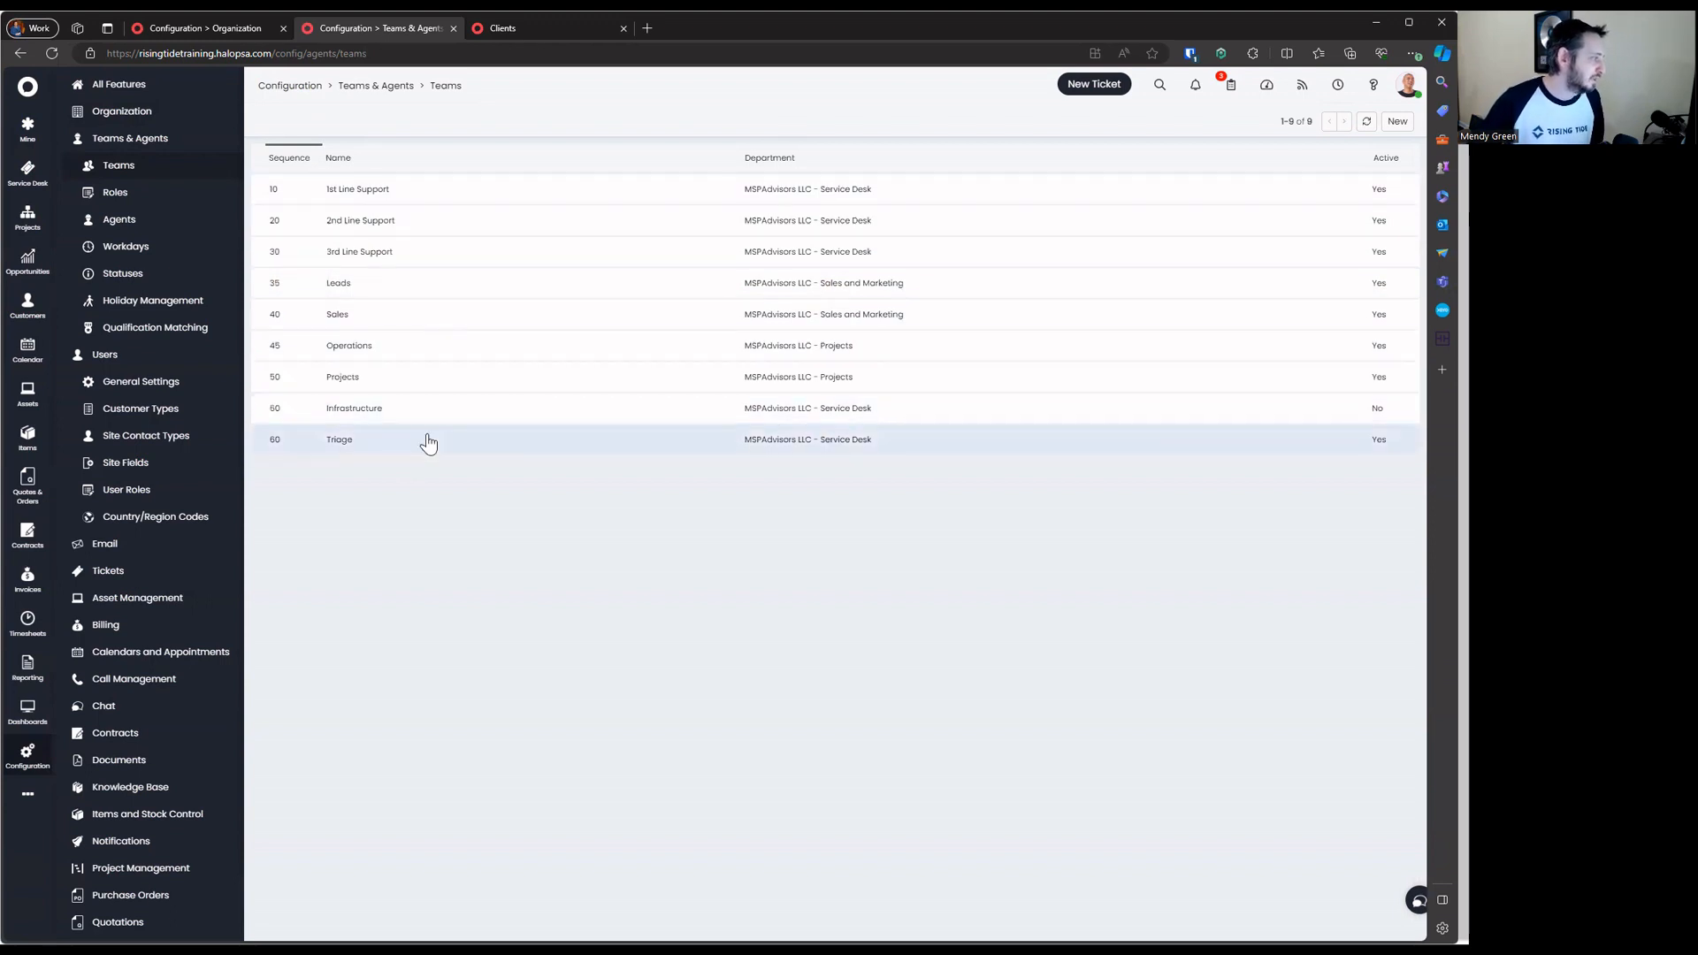
click(379, 440)
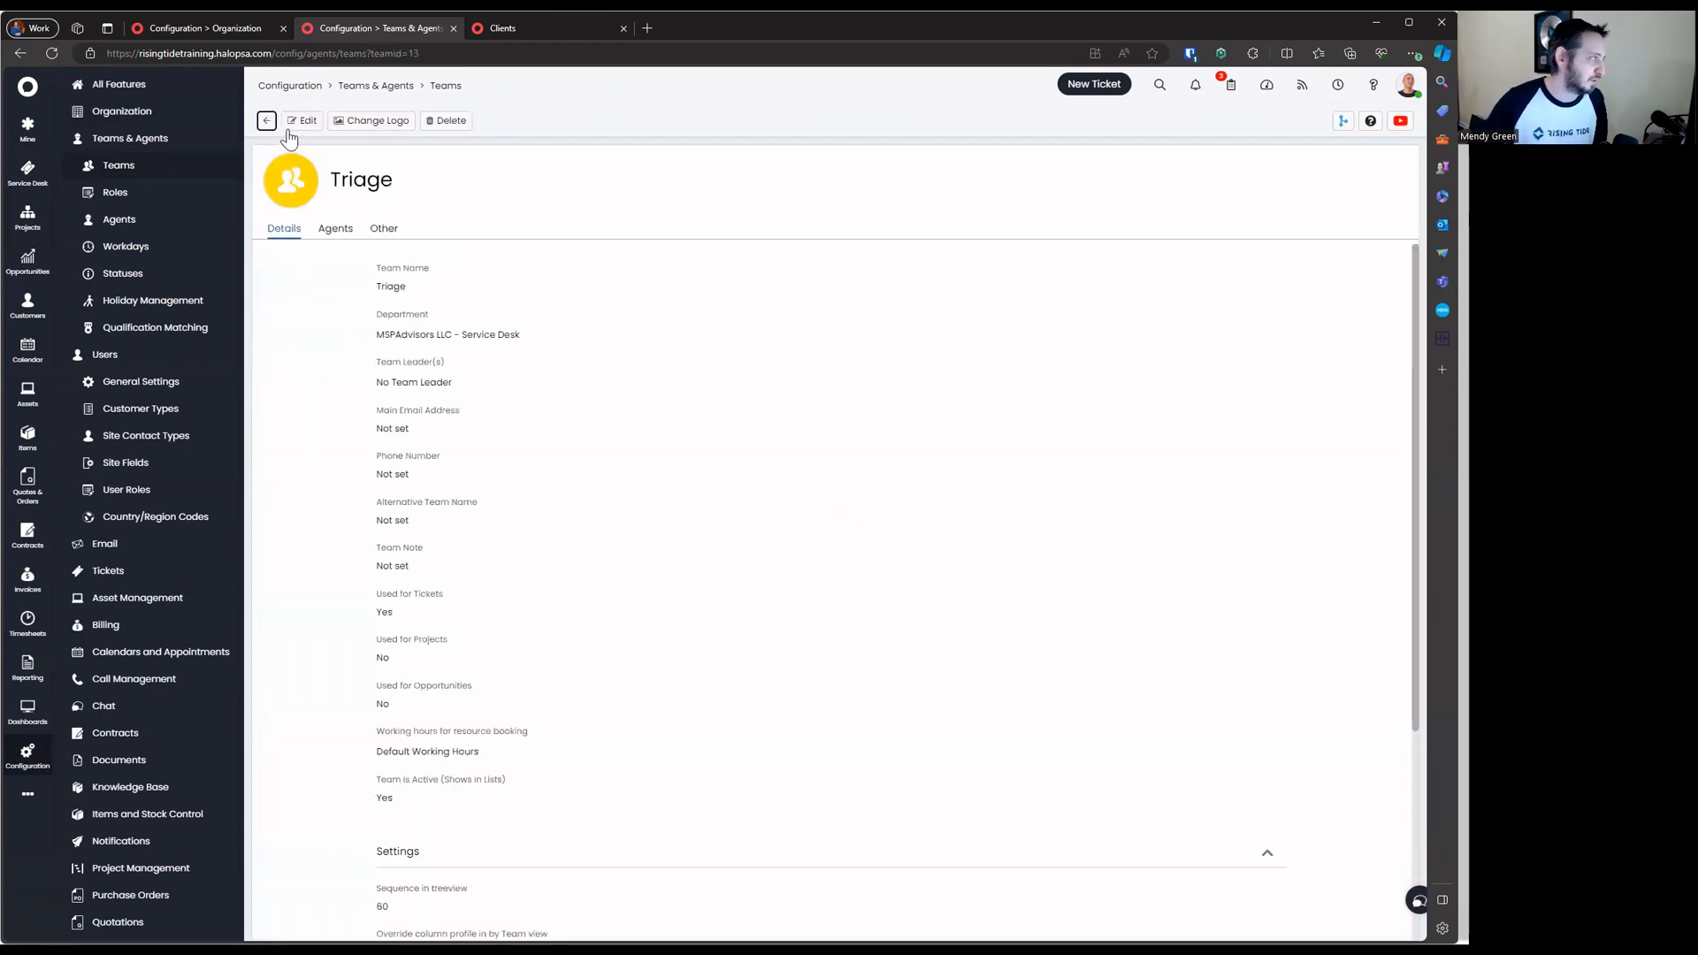
scroll(385, 619, down, 4)
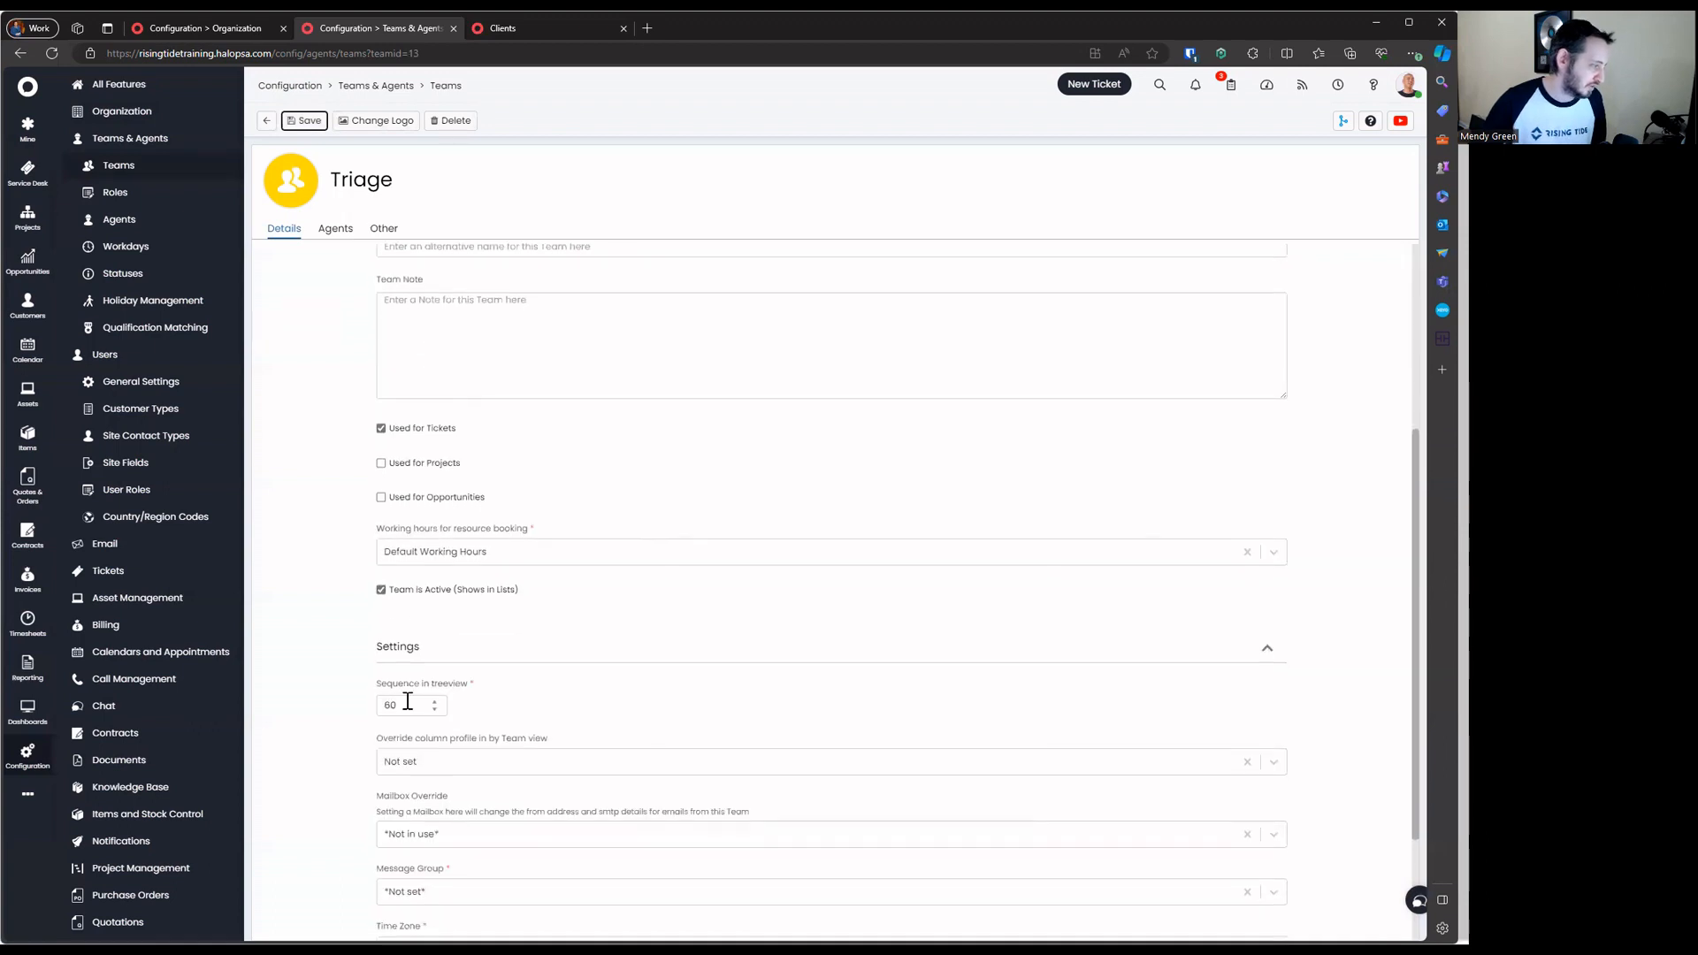
click(408, 704)
double_click(407, 704)
text(5)
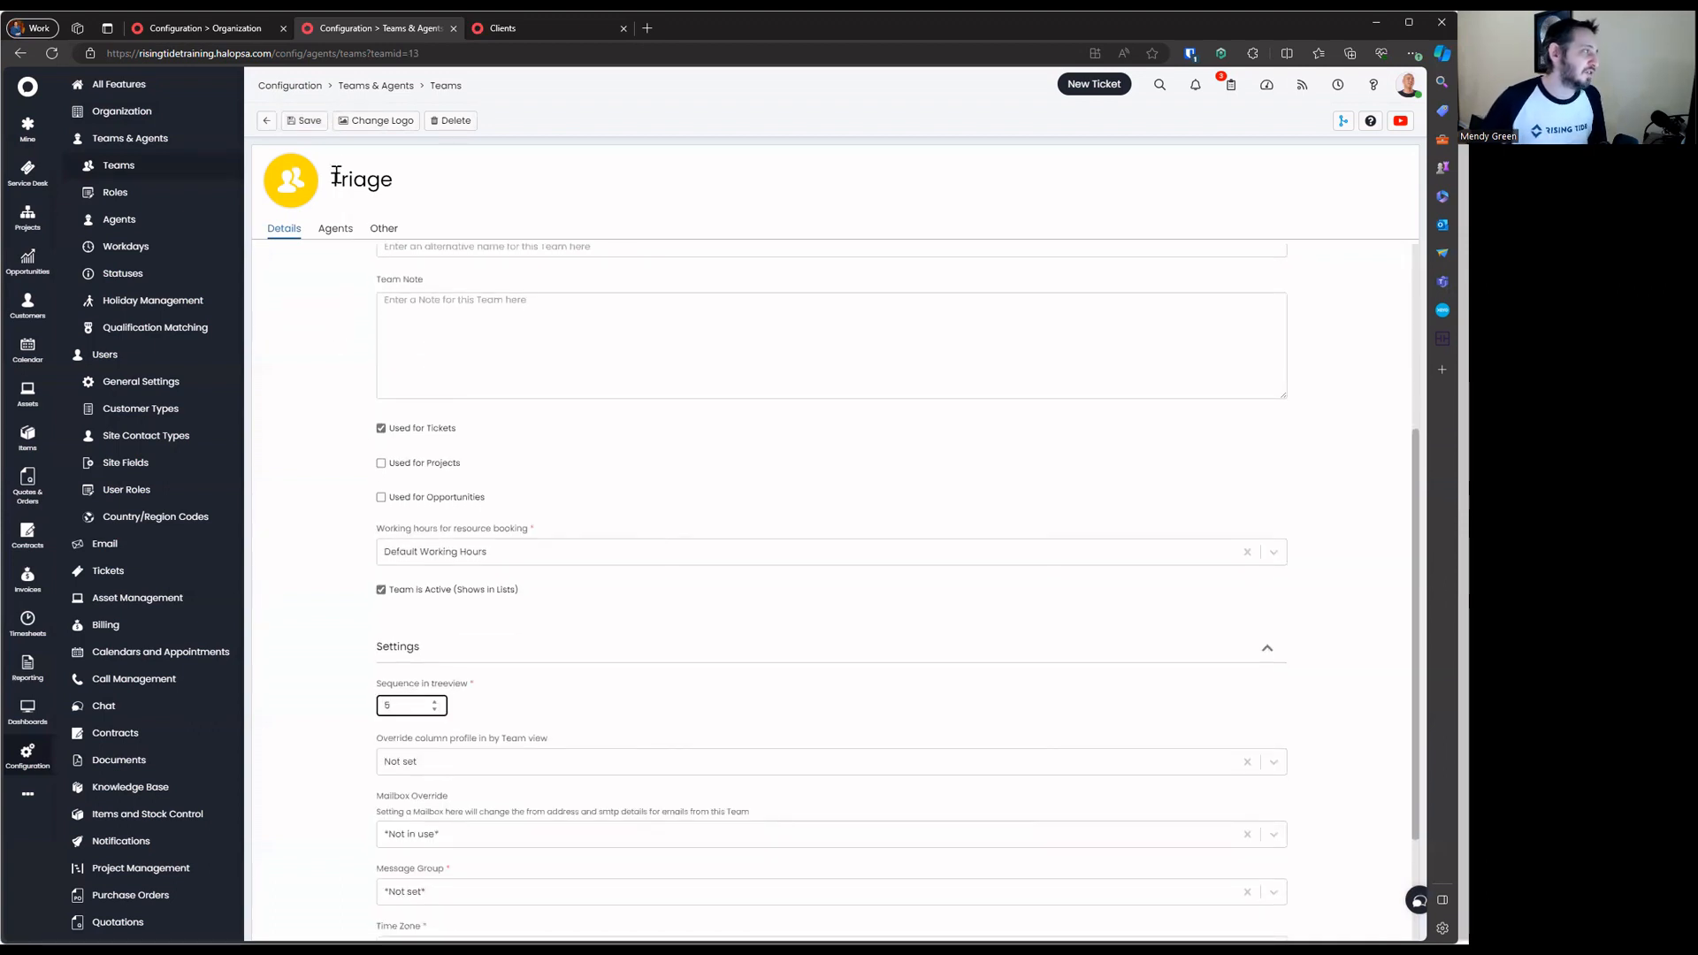
click(322, 124)
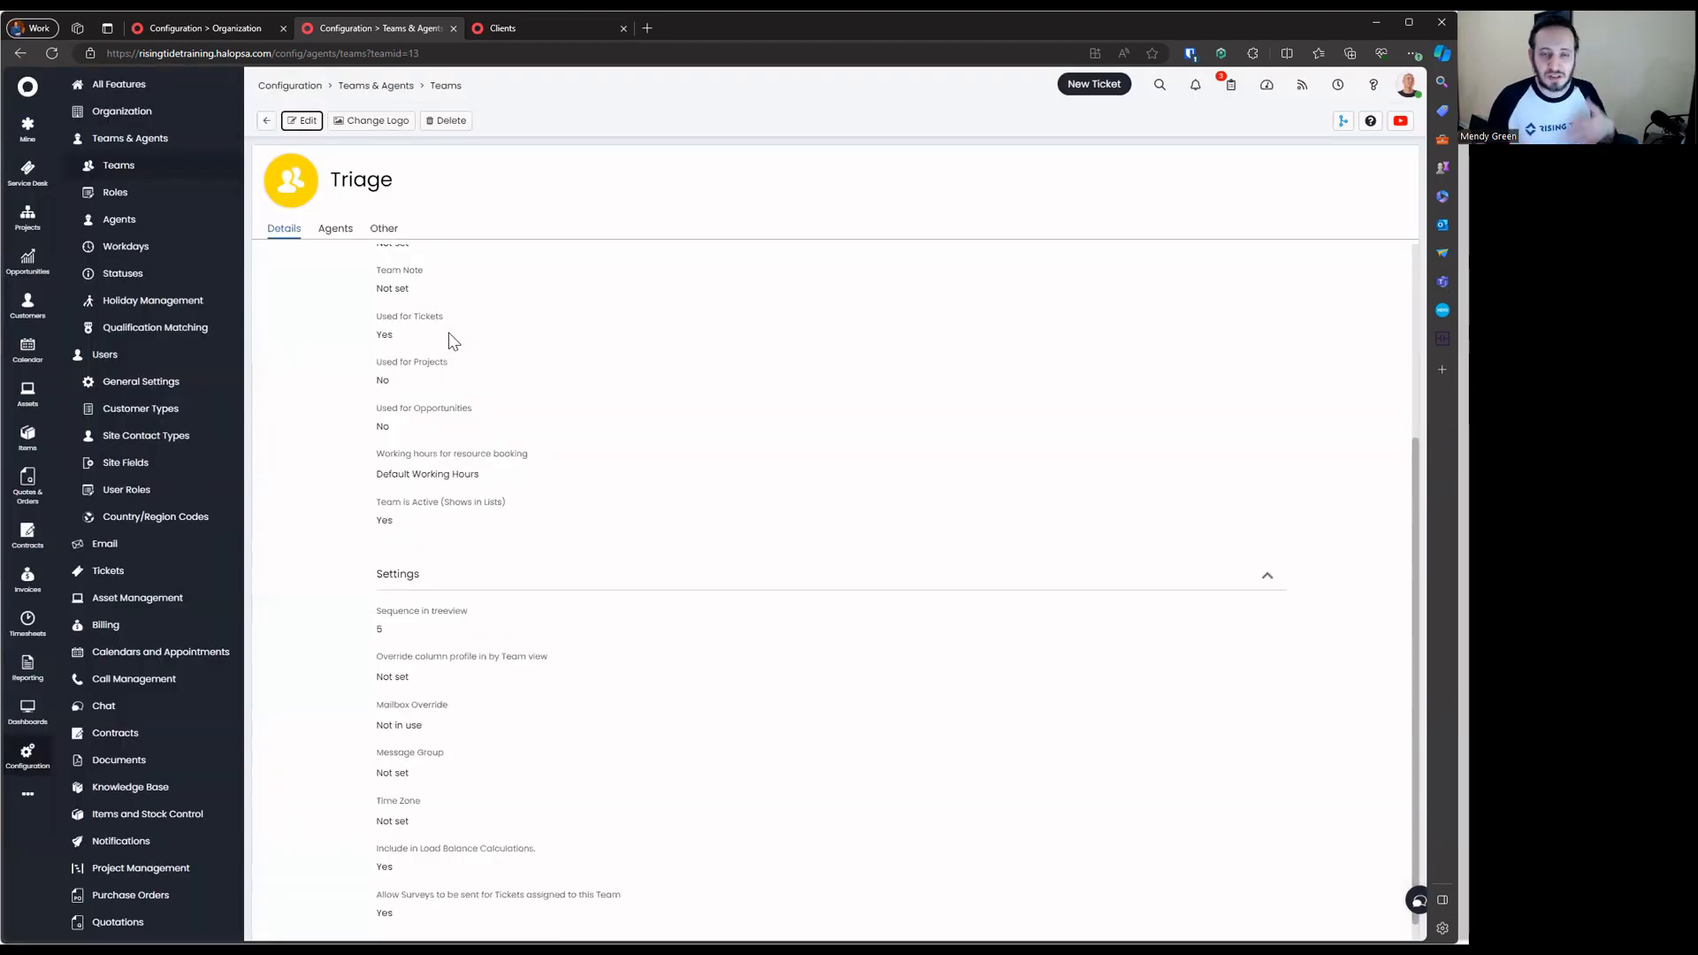
click(267, 121)
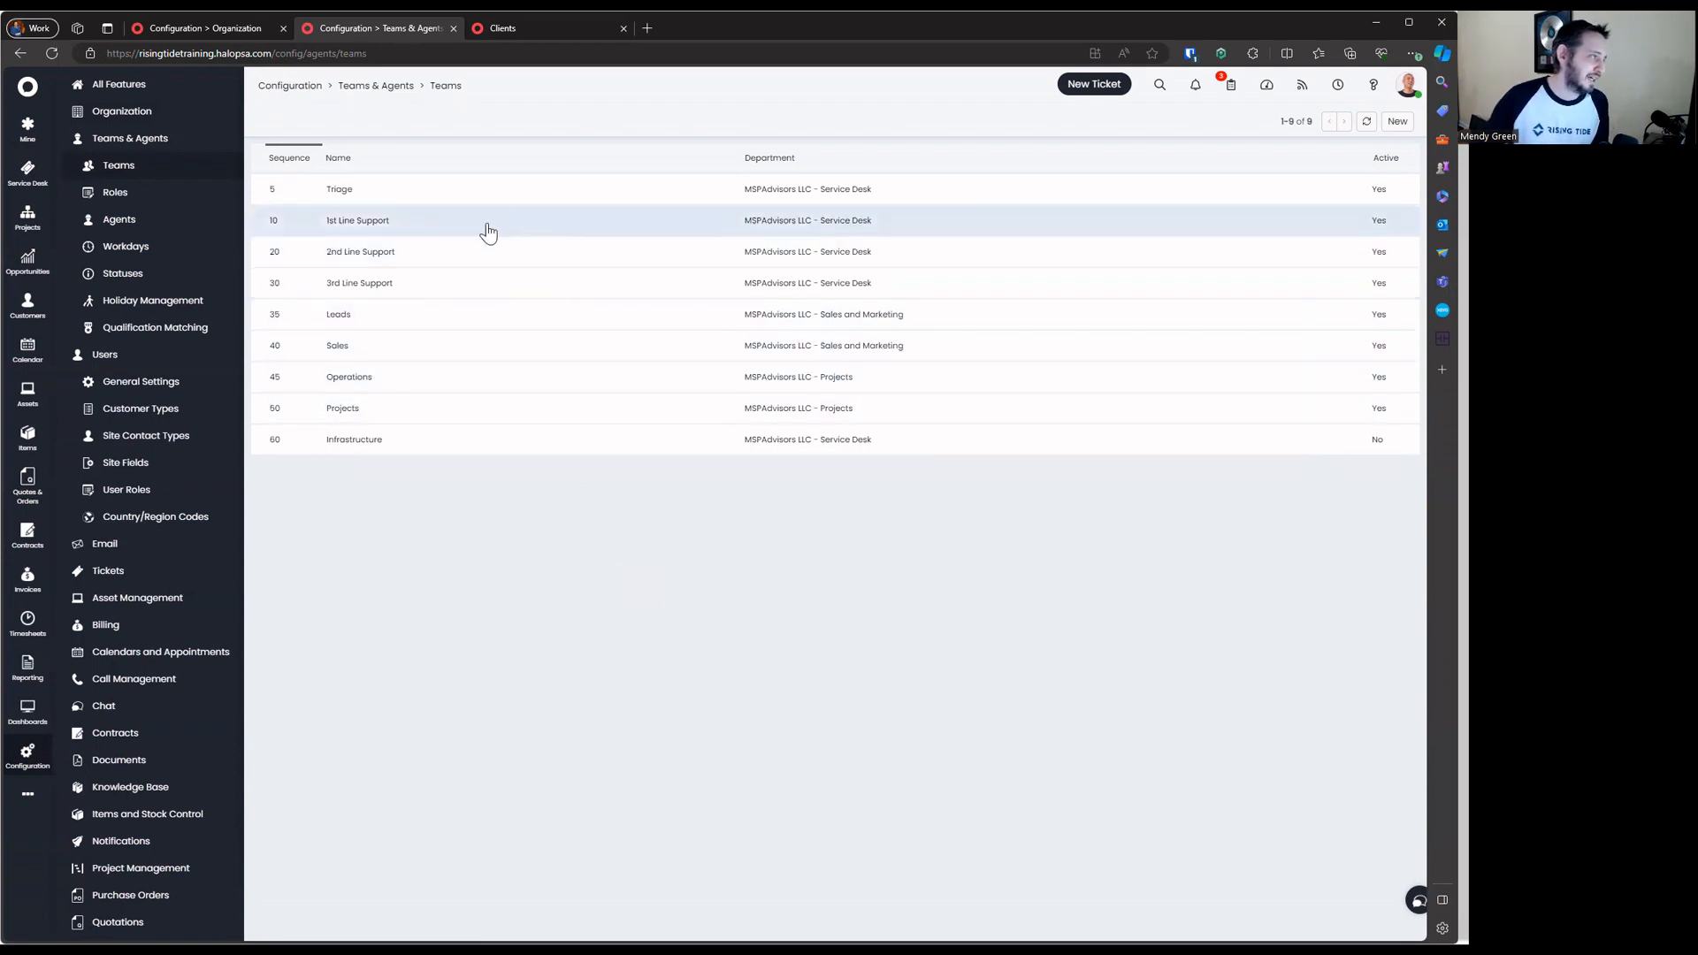
click(437, 234)
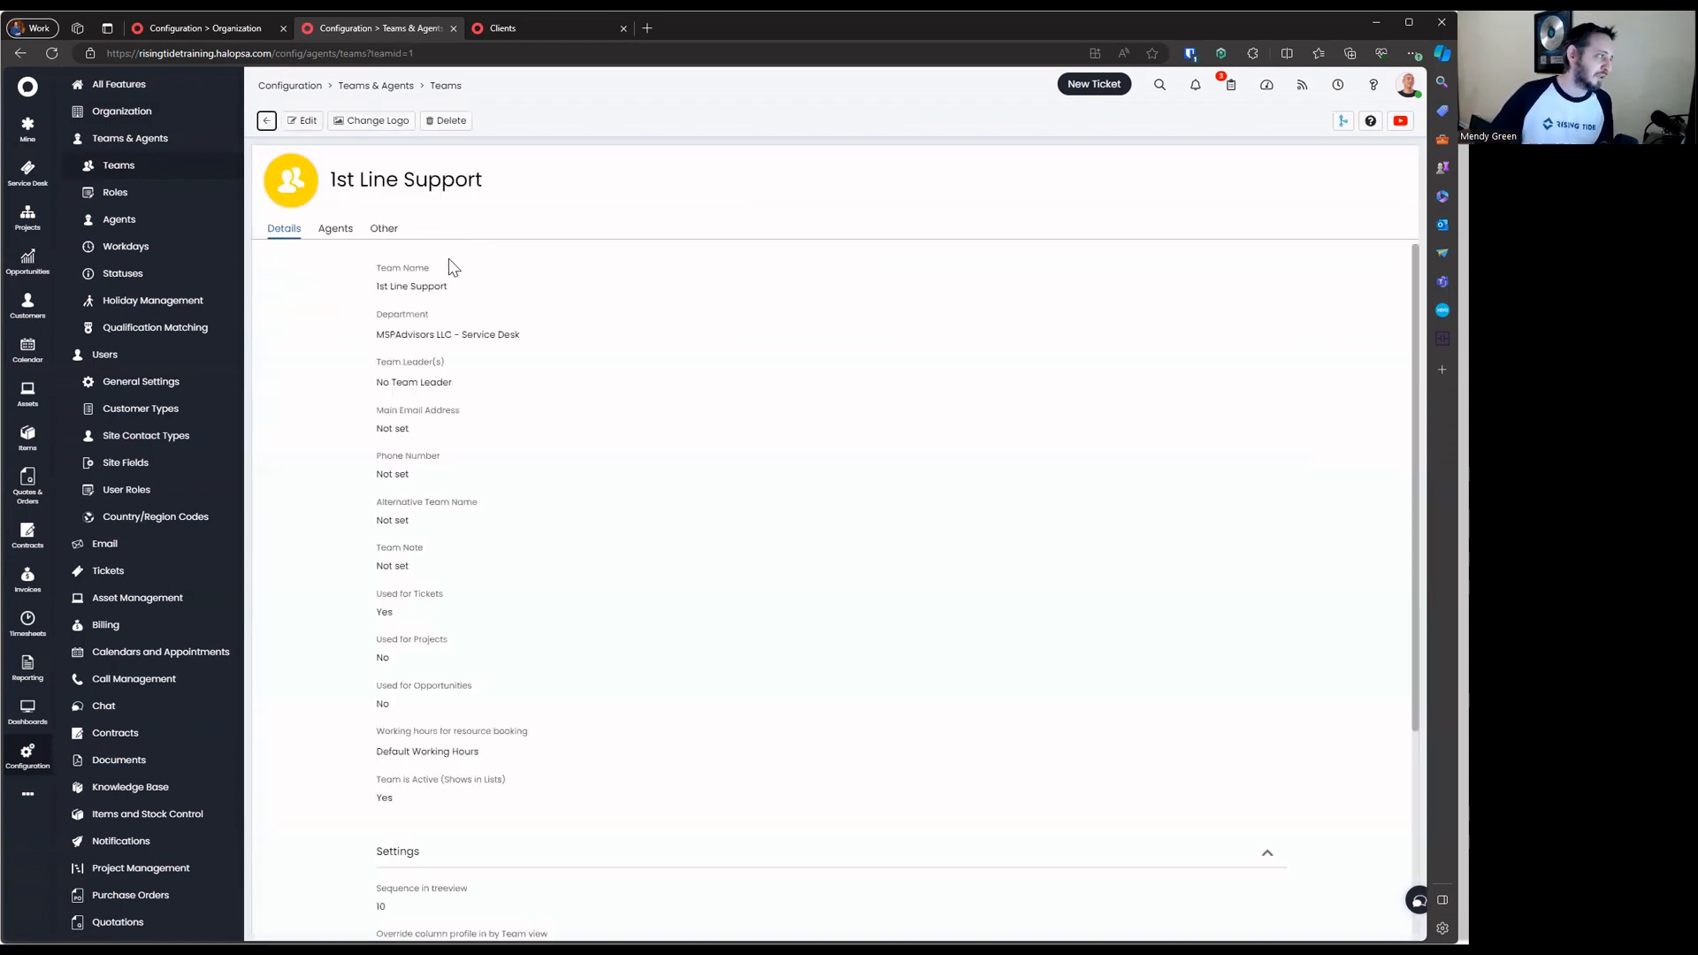
Review 1st Line Support's member agents, then edit one agent's team relationship
click(334, 232)
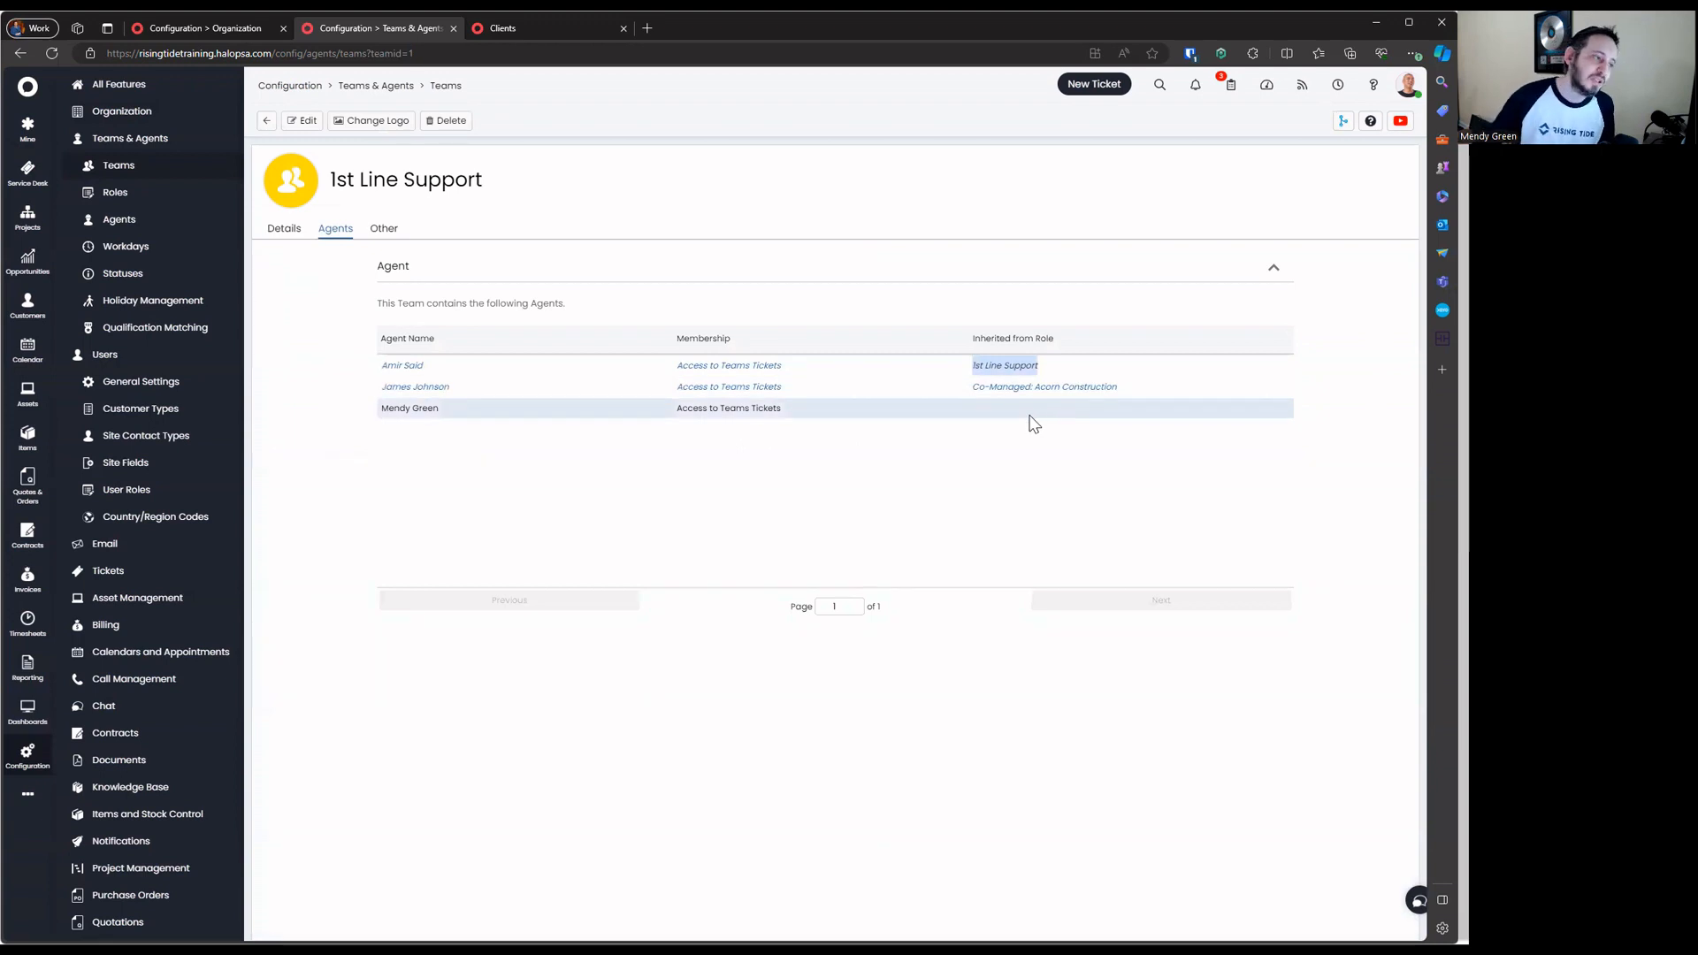
drag(1117, 386, 391, 345)
click(870, 371)
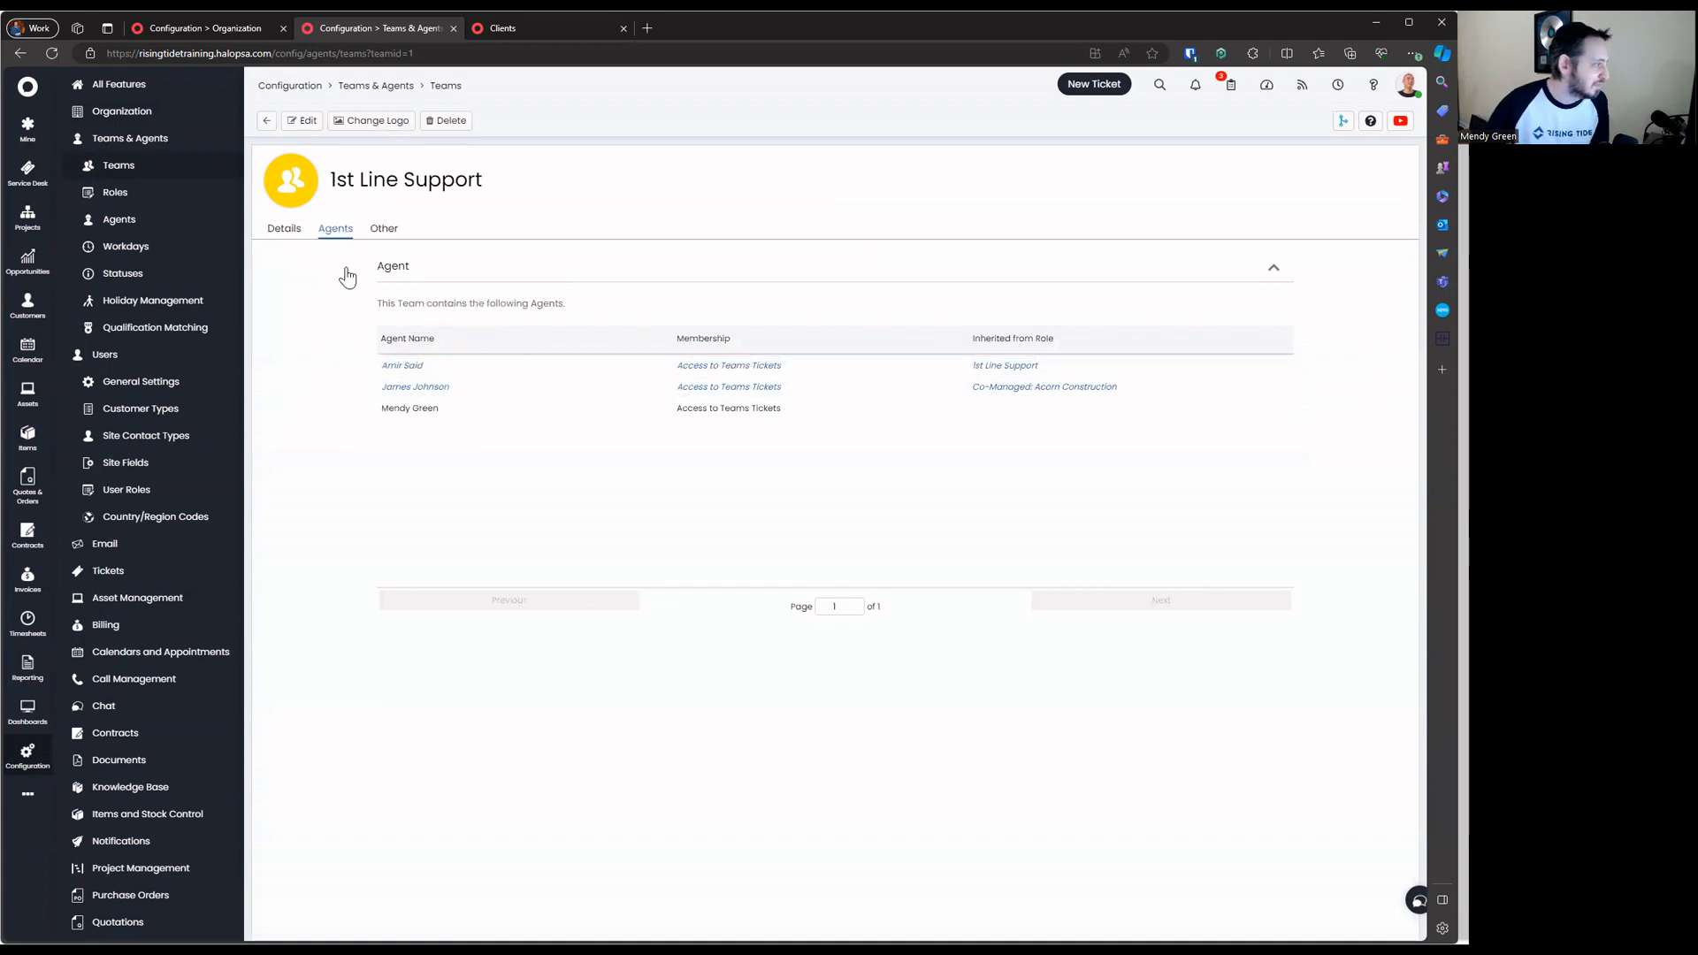
click(302, 120)
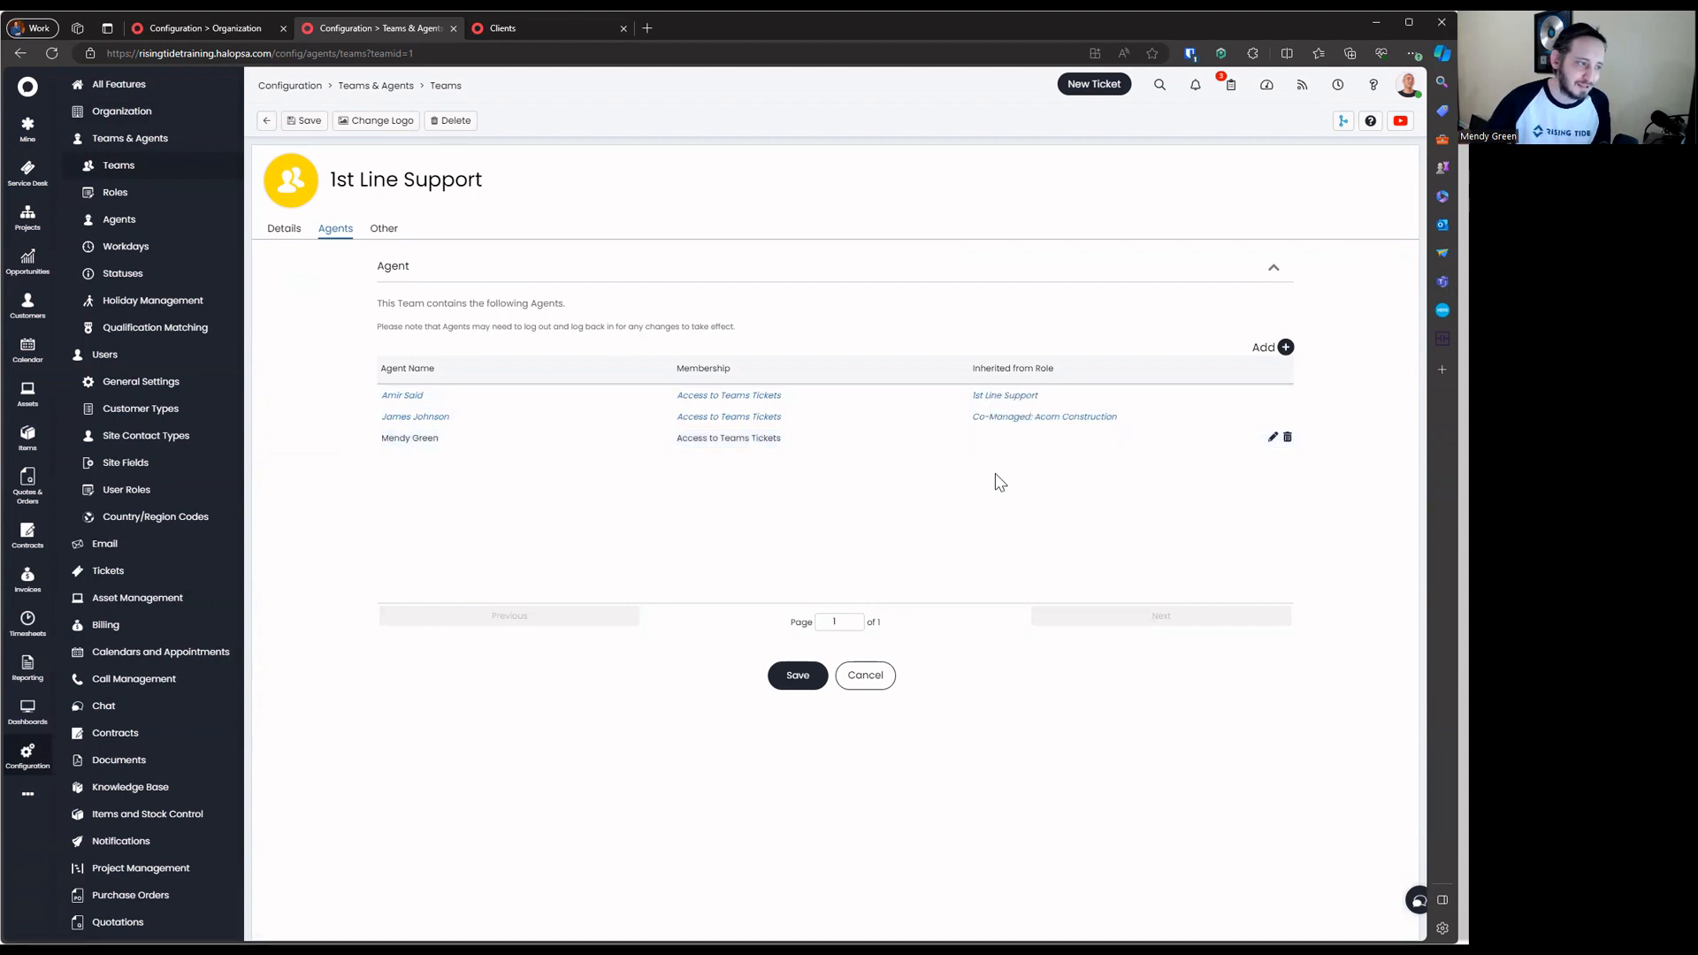
click(1273, 437)
Review the relationship options, toggling Team Leader on and off to show its settings
drag(543, 432, 842, 580)
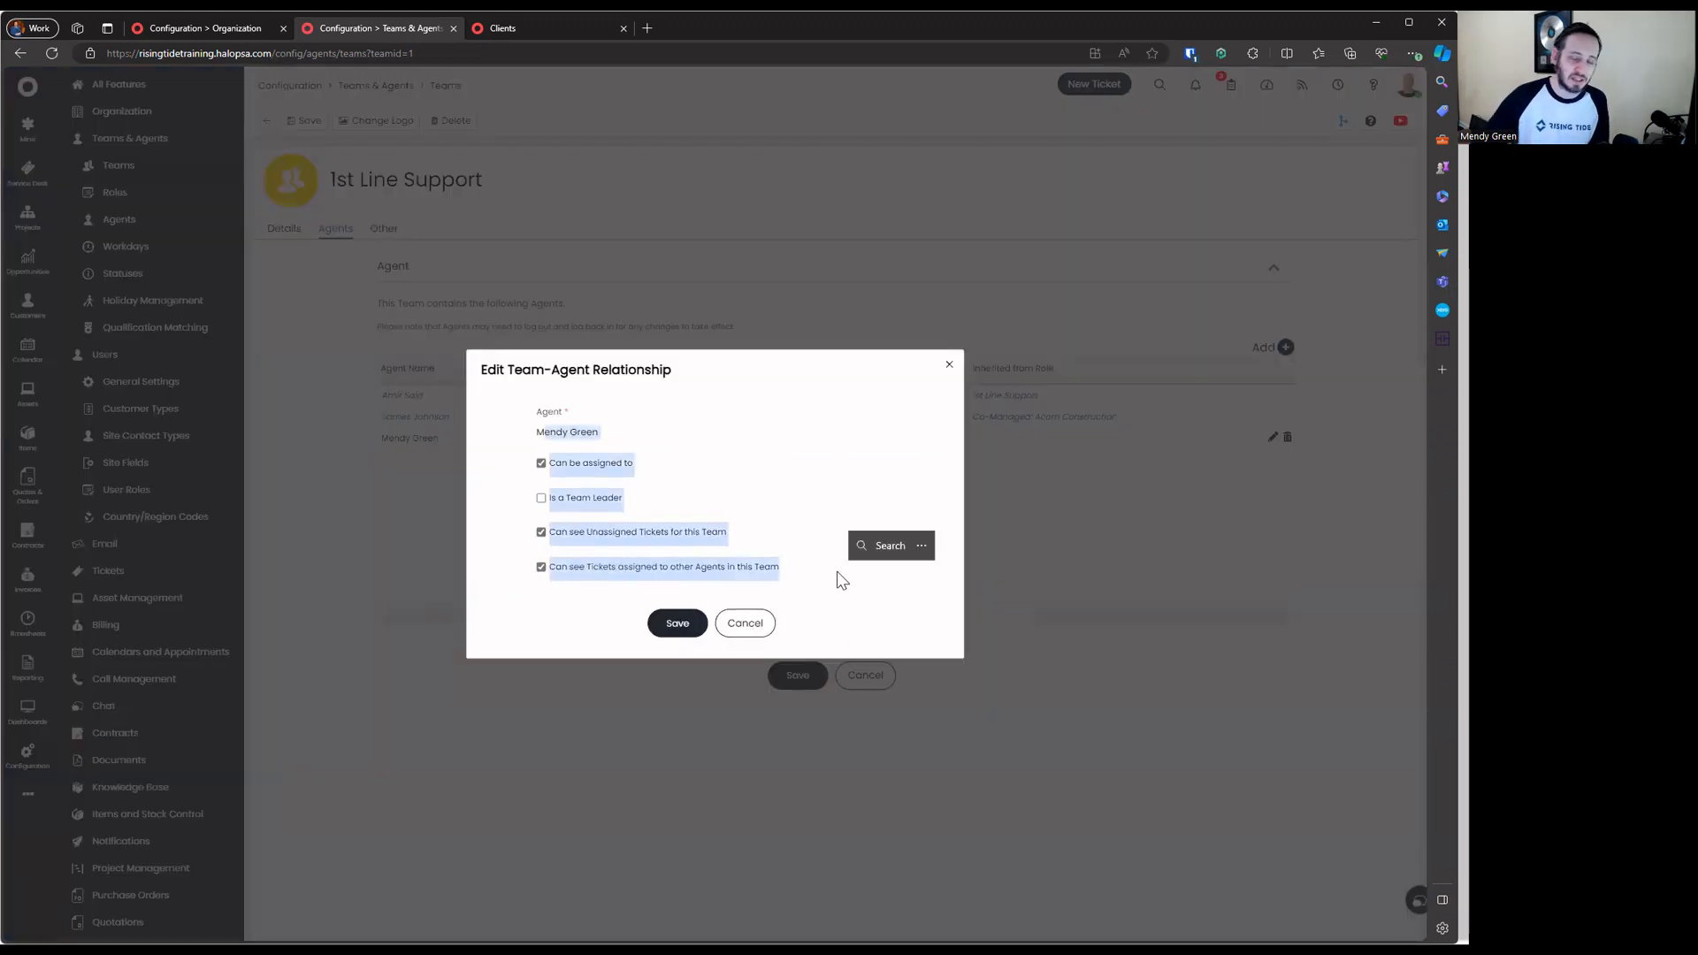
click(741, 442)
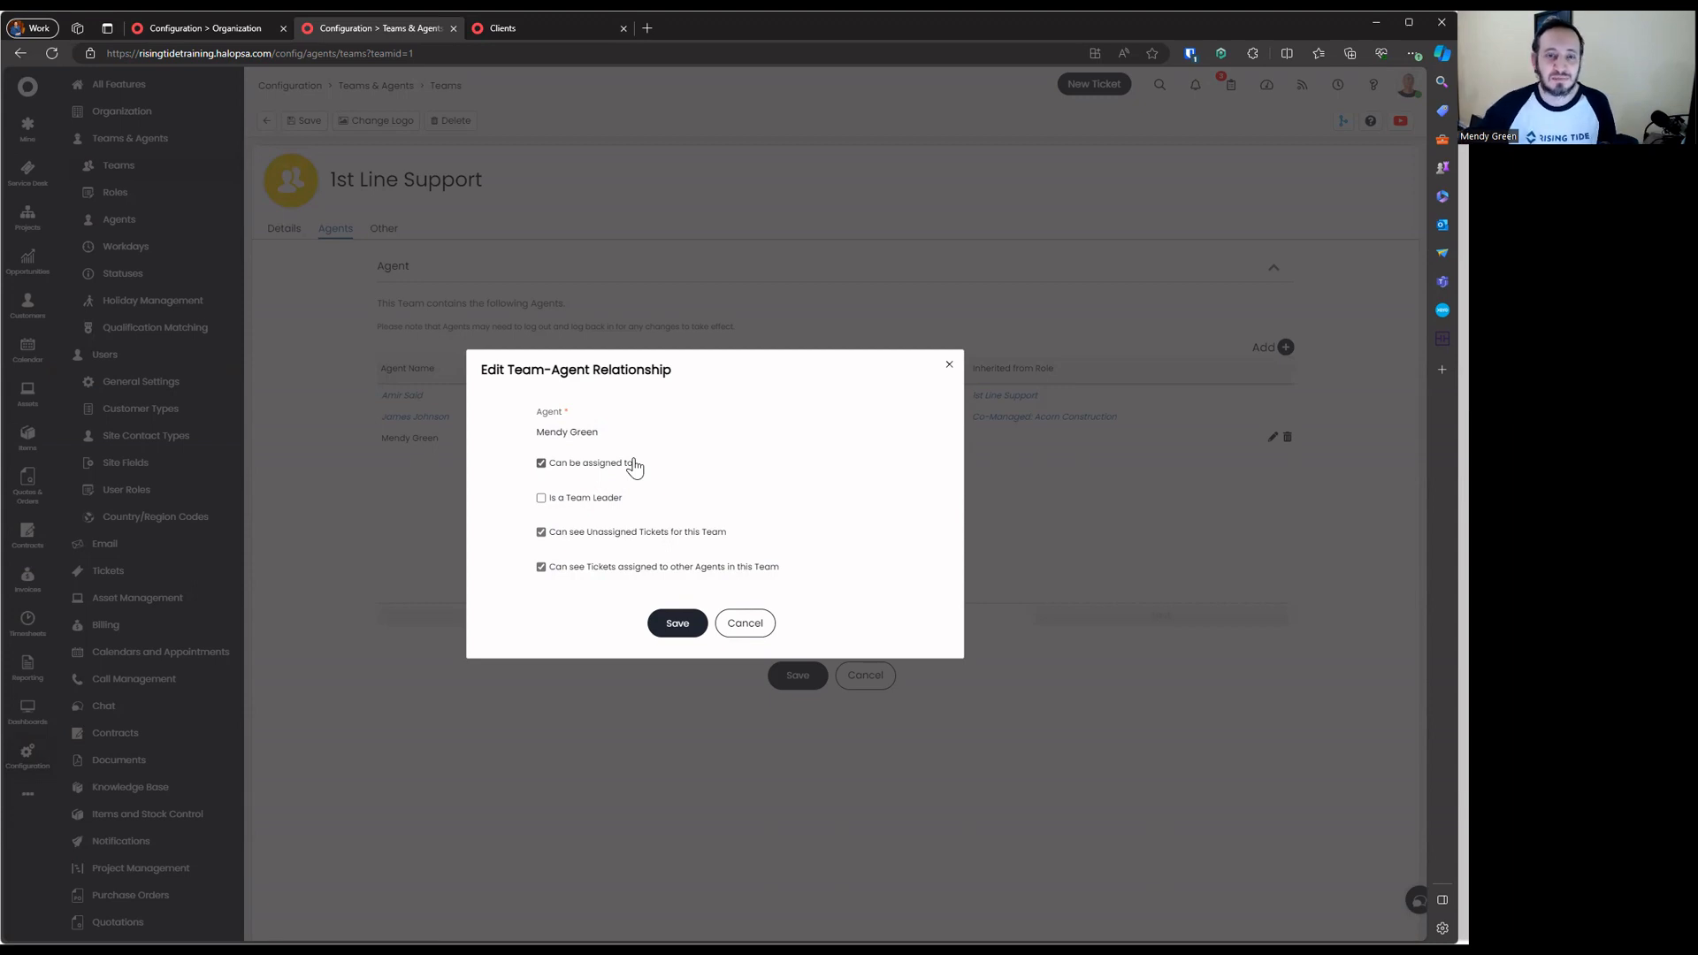
click(605, 468)
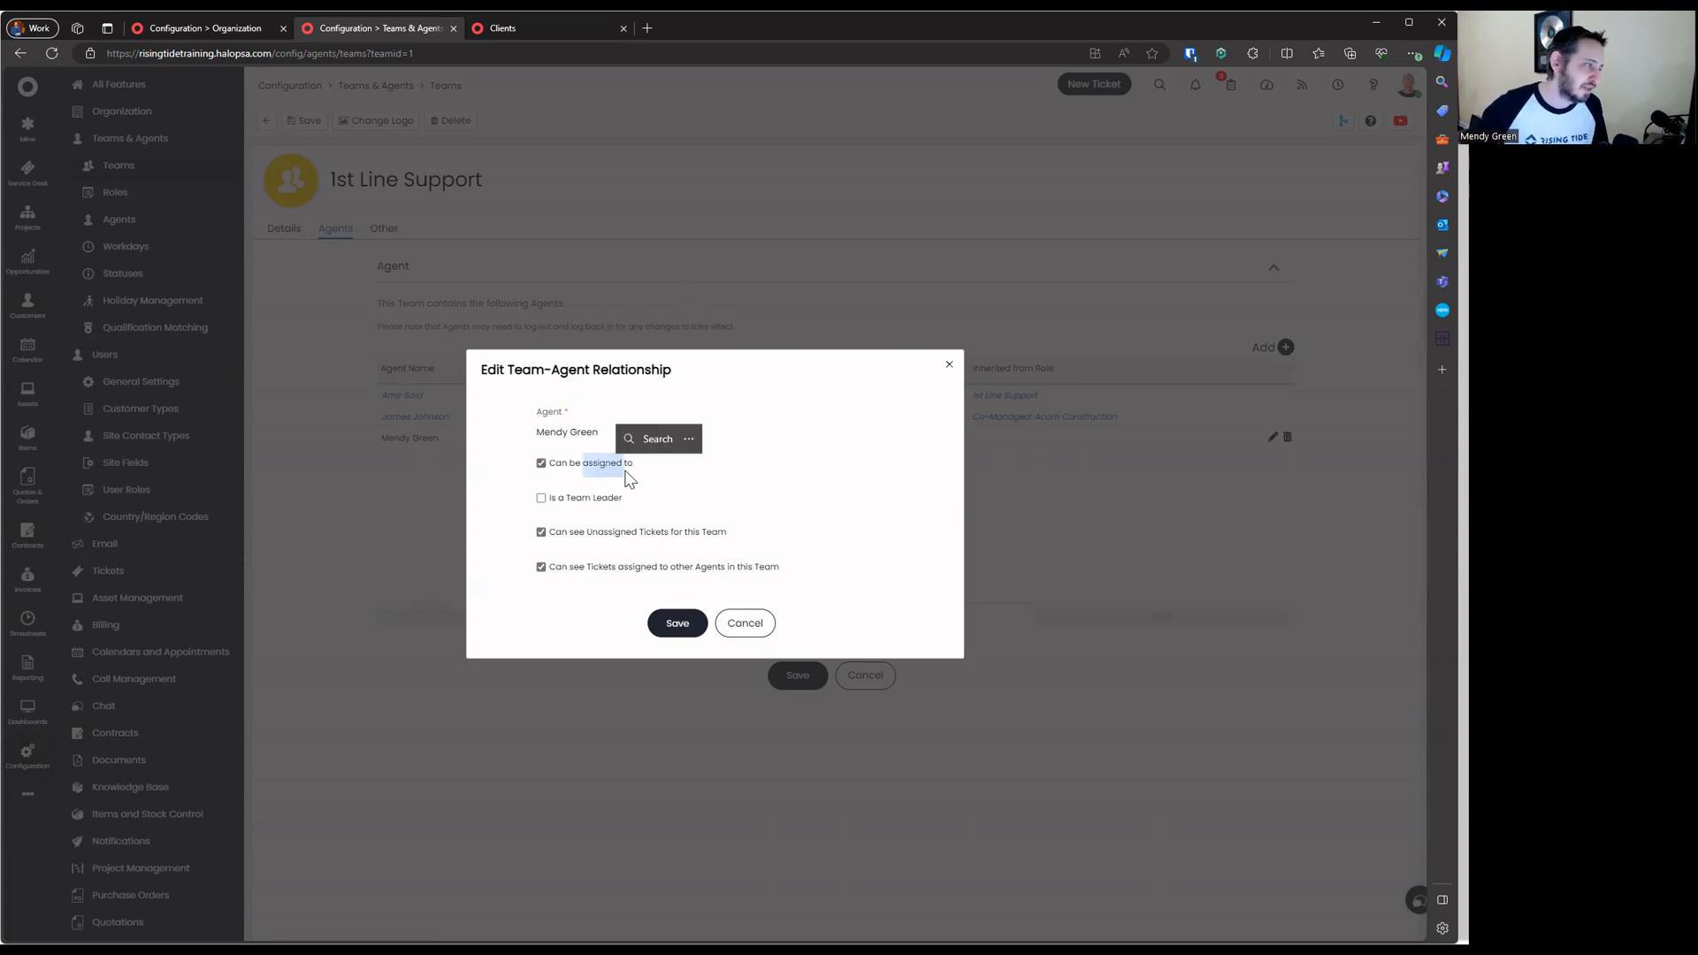
click(588, 497)
click(596, 514)
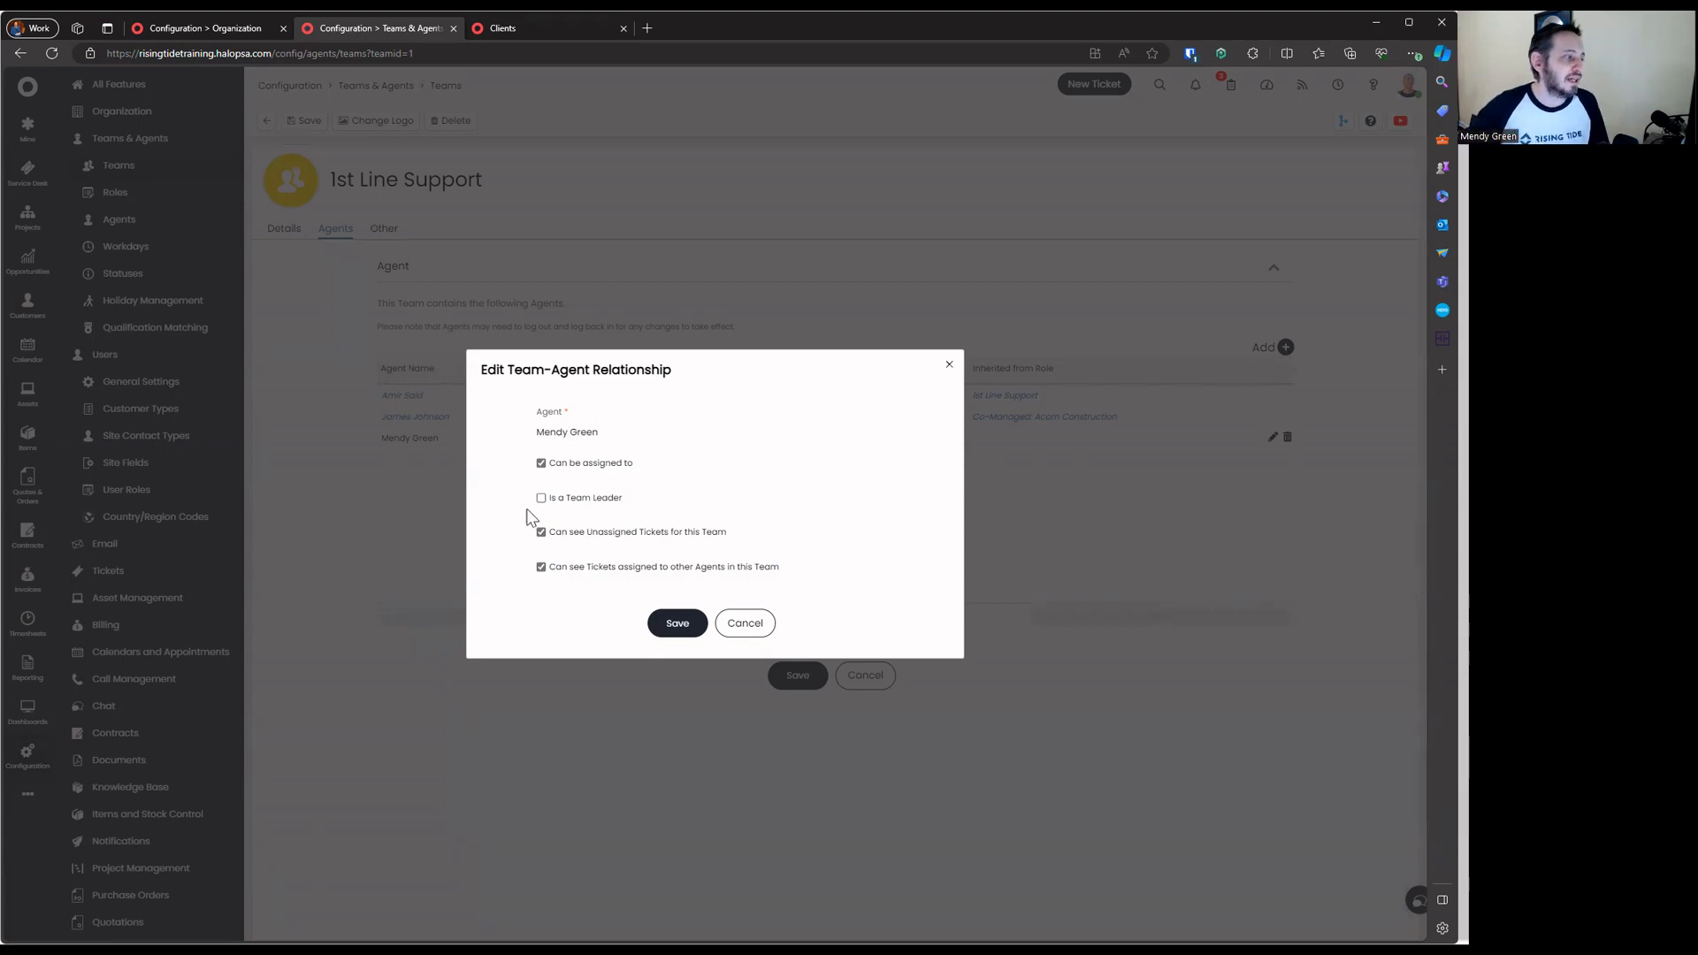
drag(534, 513, 675, 508)
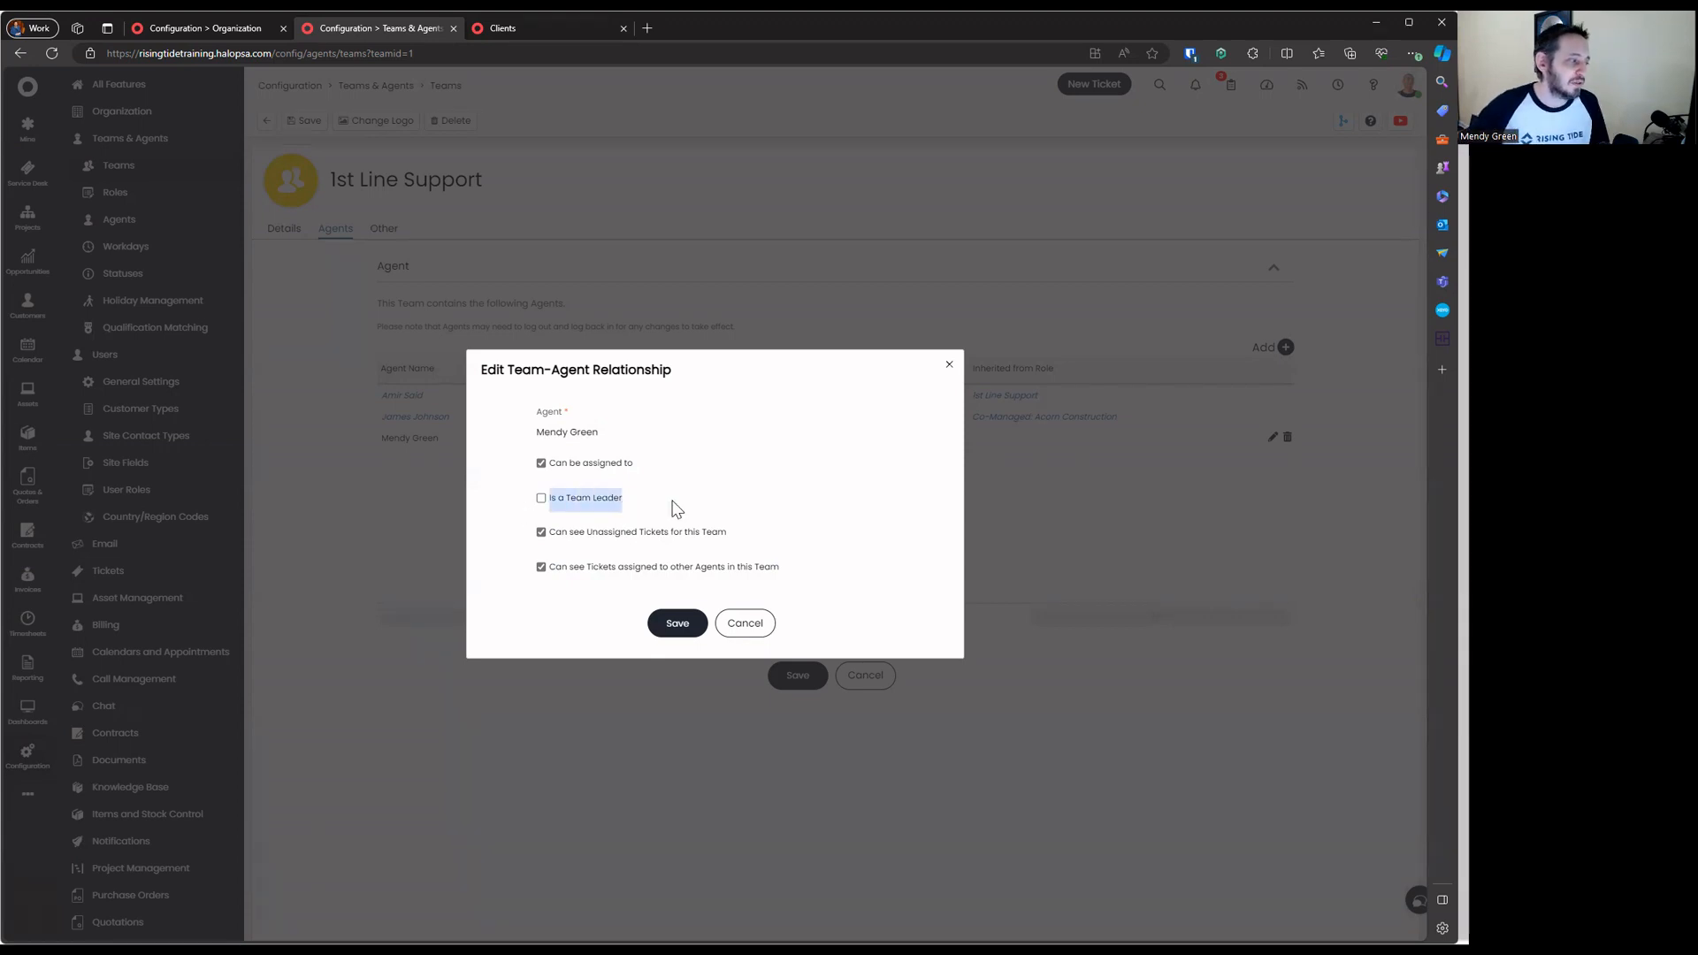
click(590, 498)
click(591, 513)
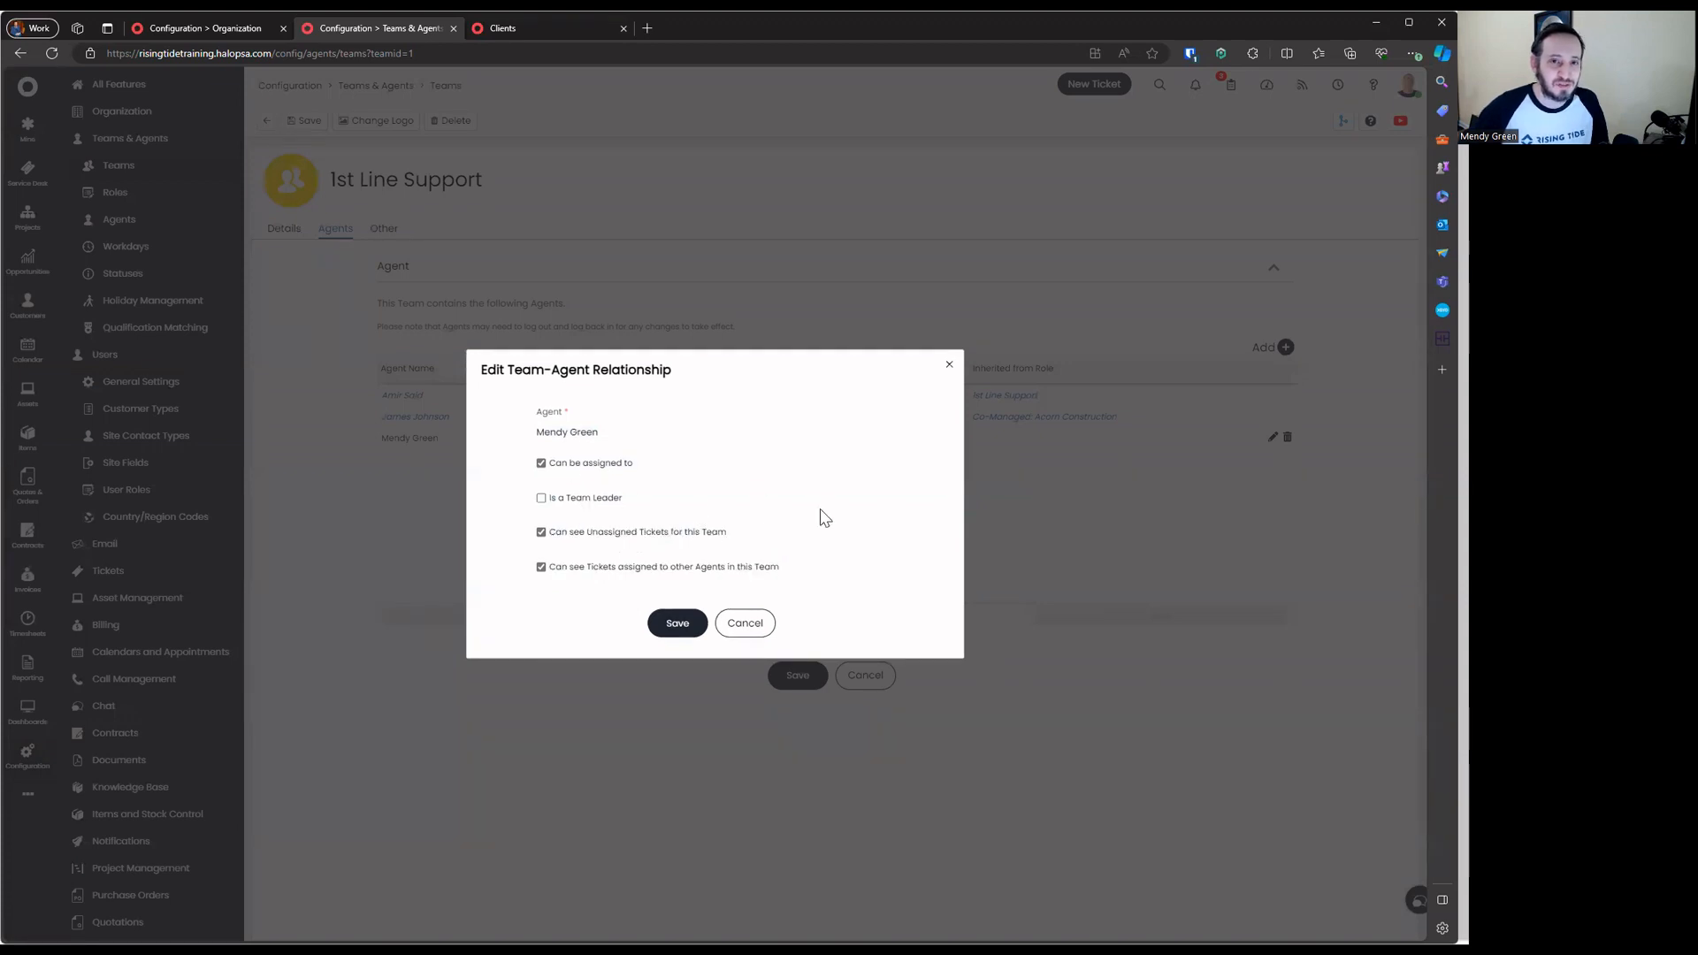
click(591, 498)
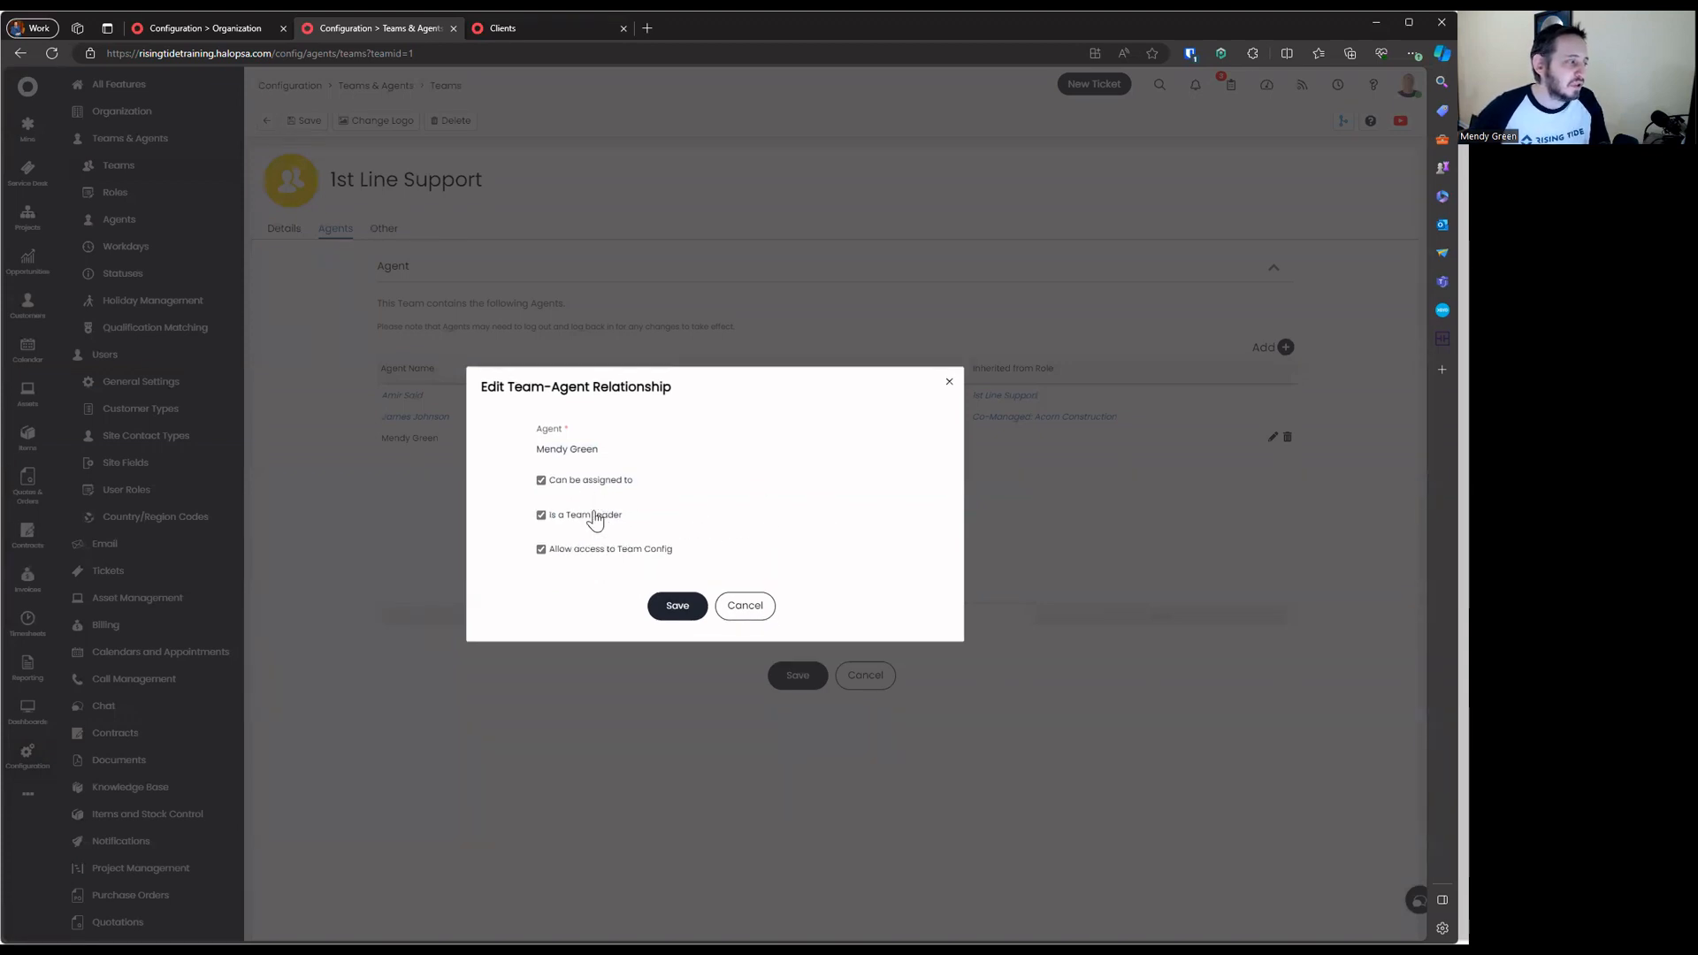
click(597, 515)
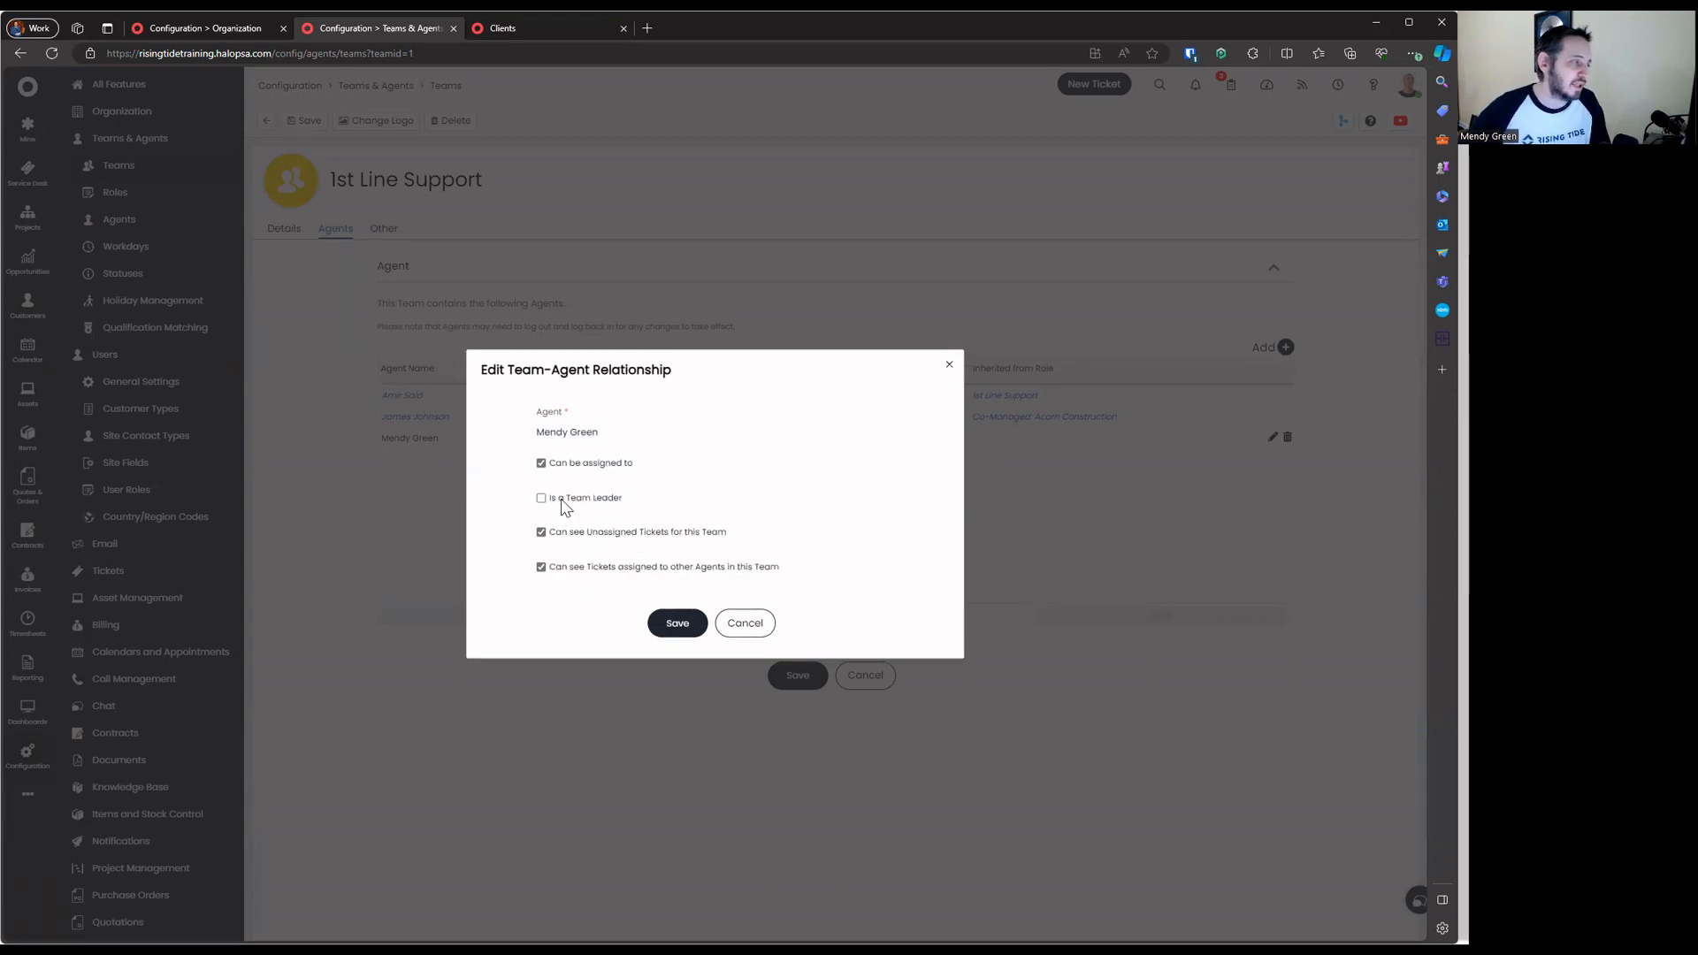
click(566, 504)
click(583, 516)
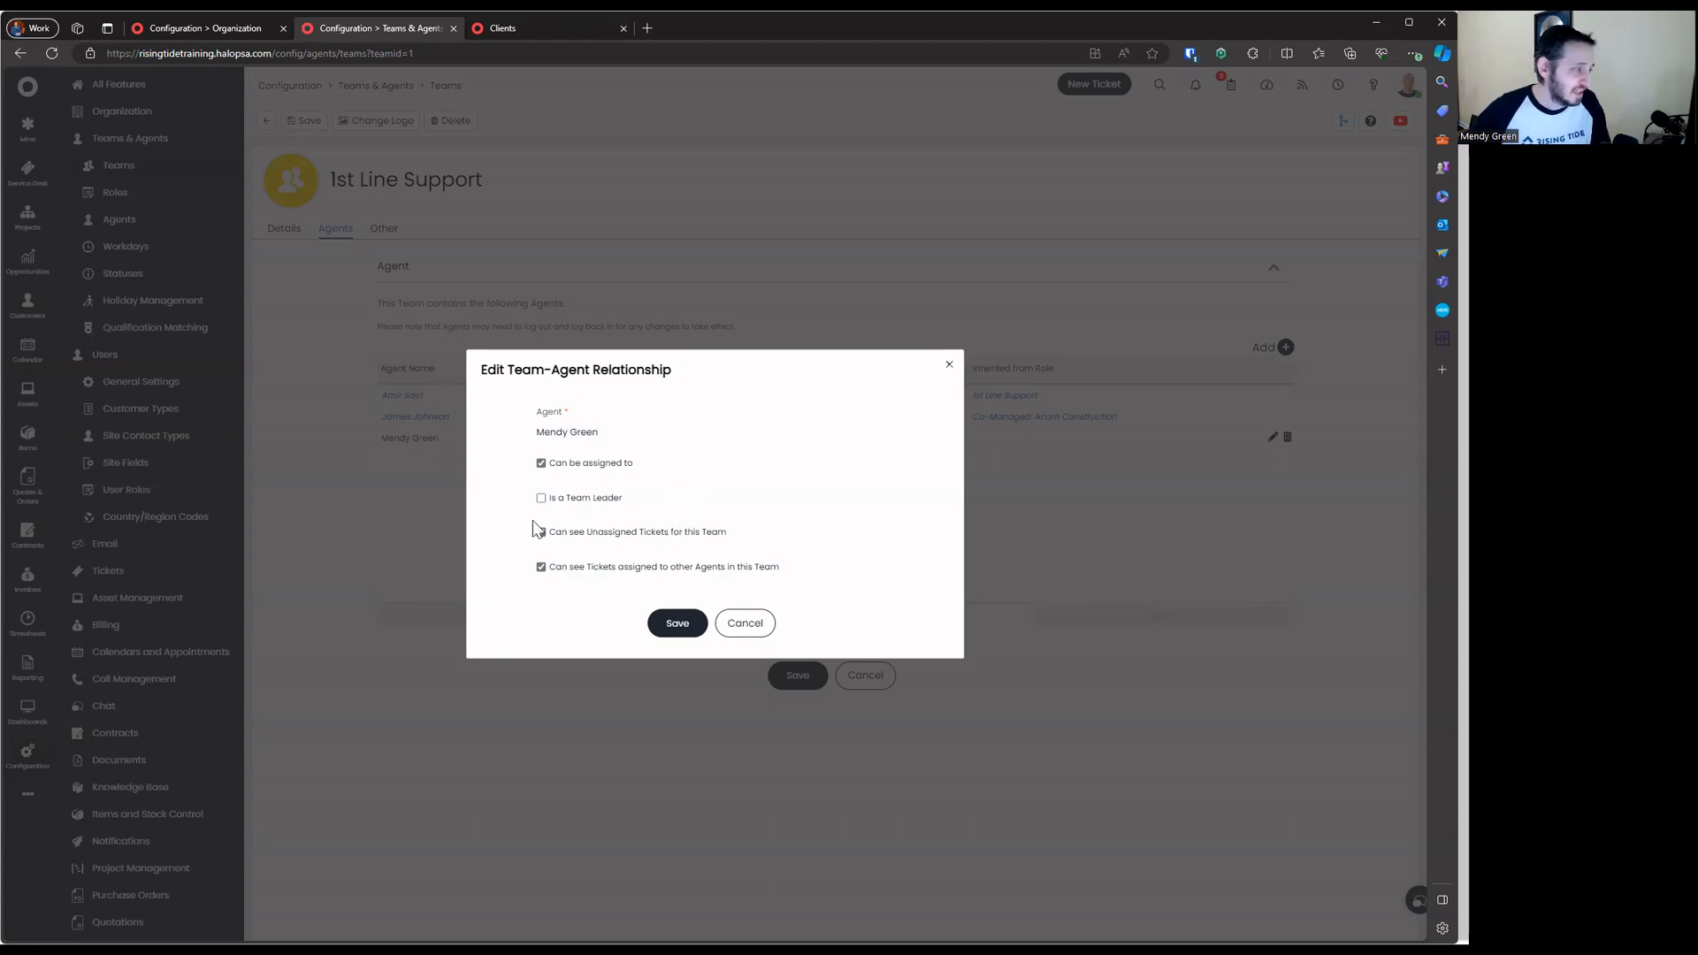
Go over the options for seeing unassigned and colleagues' team tickets
drag(548, 529, 830, 581)
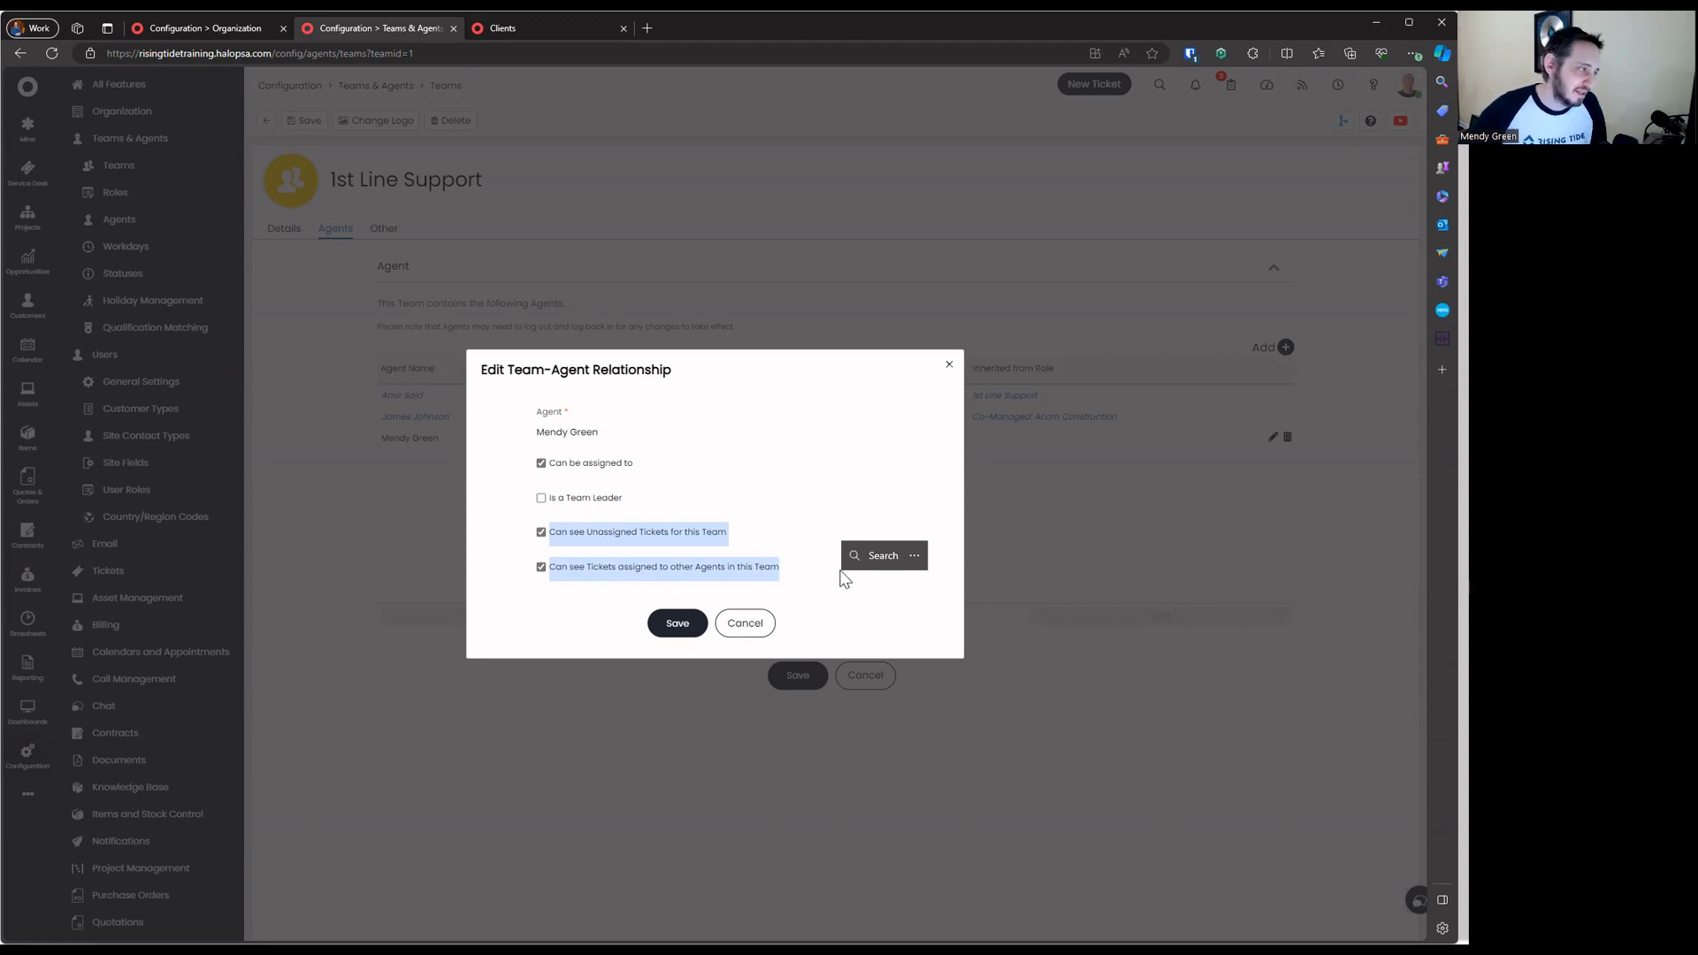
drag(782, 571, 549, 569)
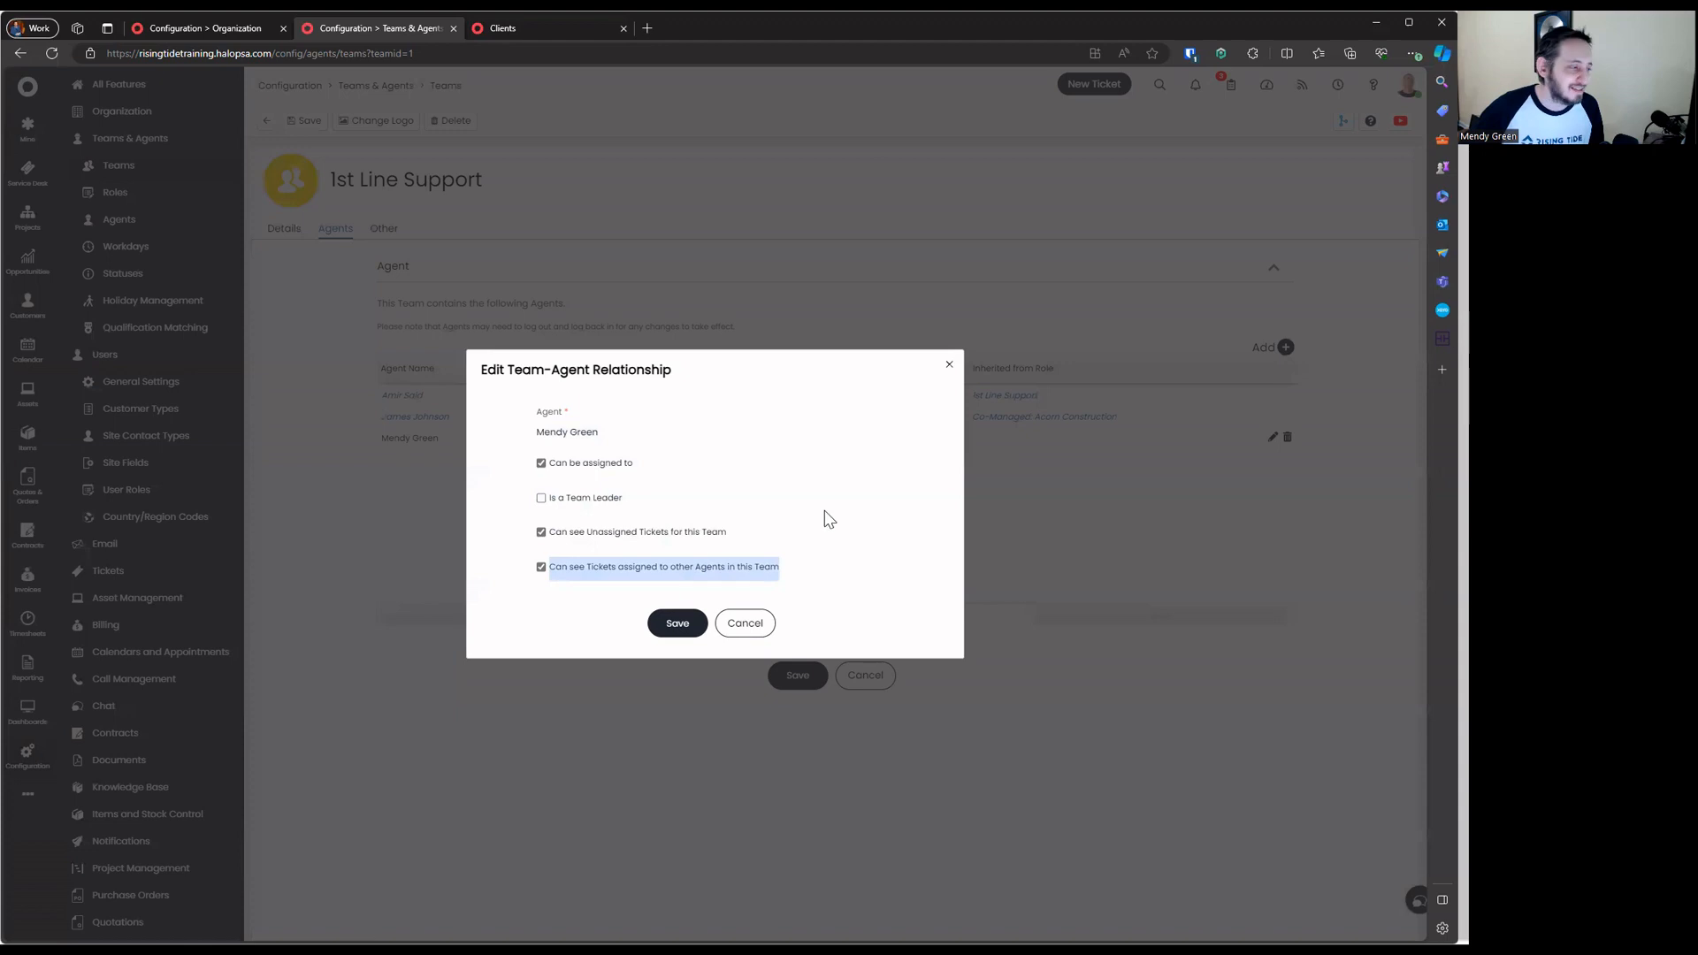
drag(741, 536, 543, 552)
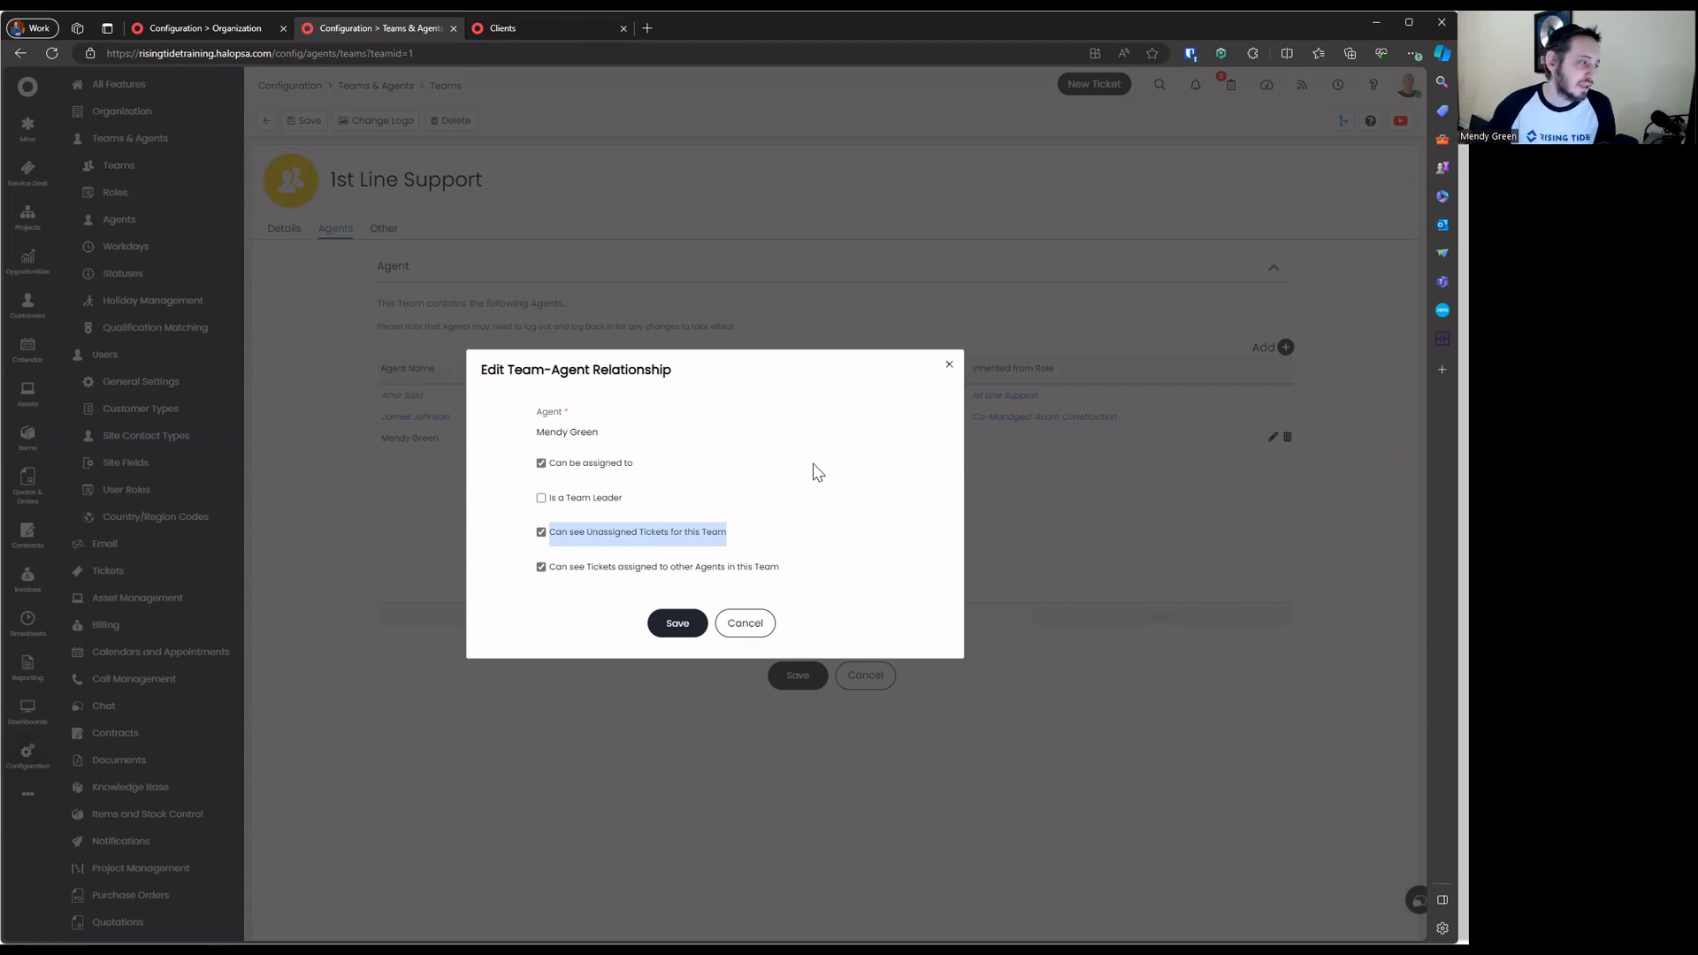
Demonstrate toggling the unassigned and colleagues' ticket visibility options, then cancel without saving
click(640, 534)
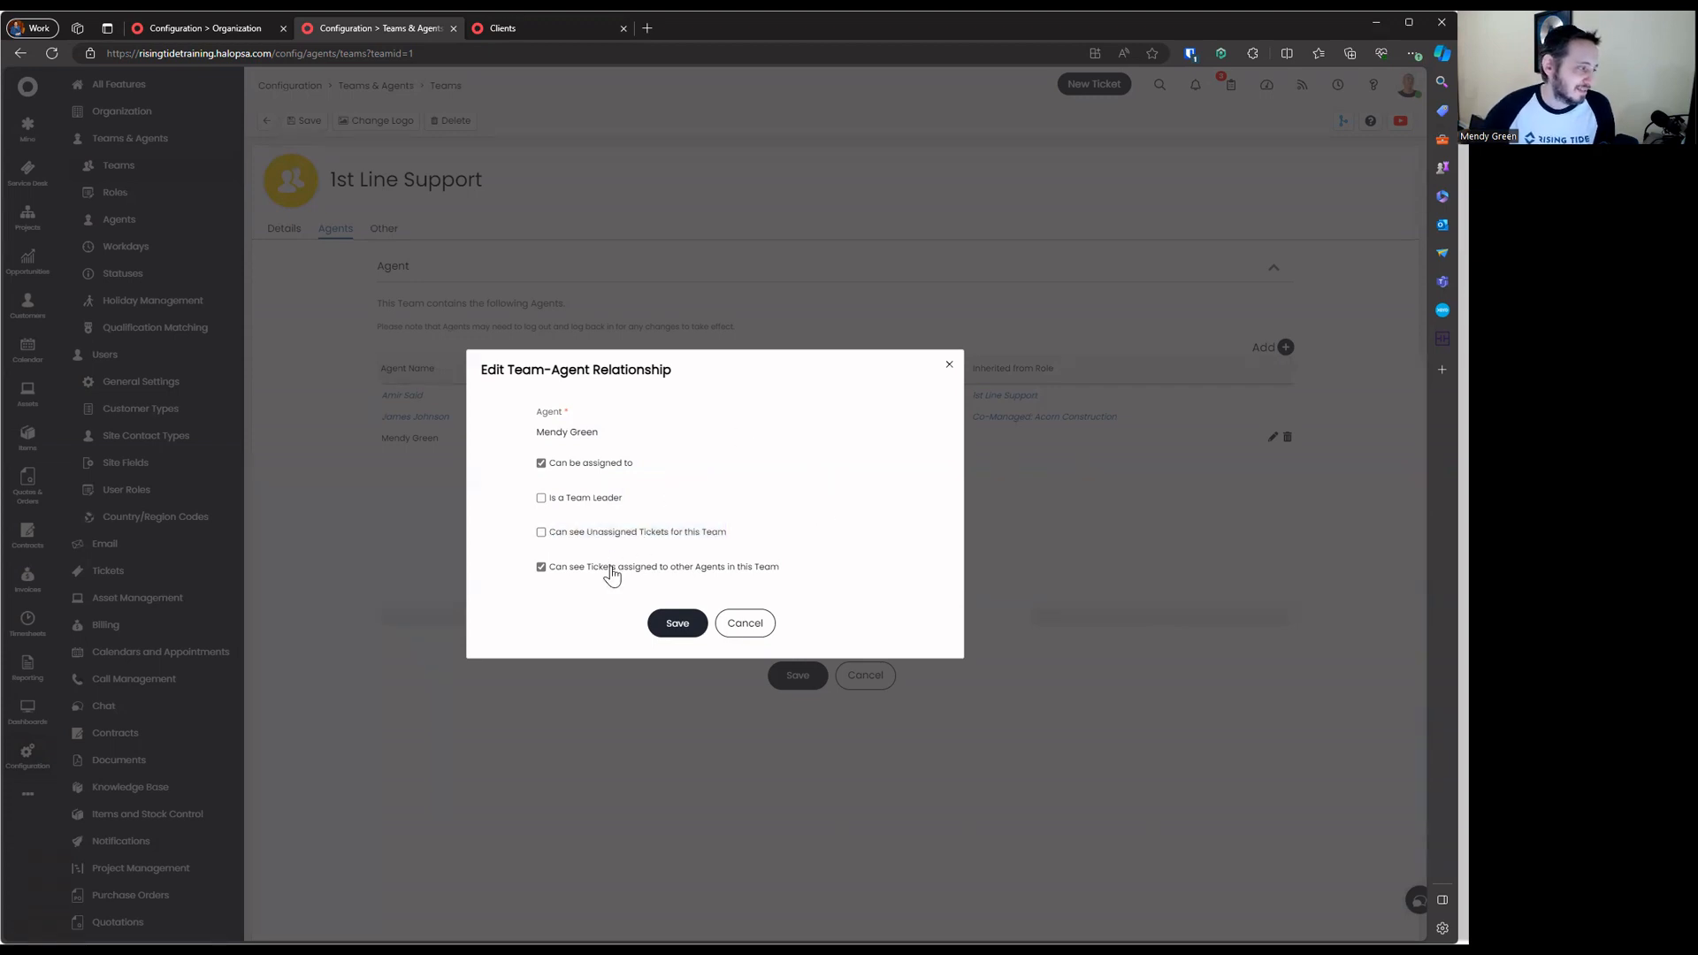
click(607, 569)
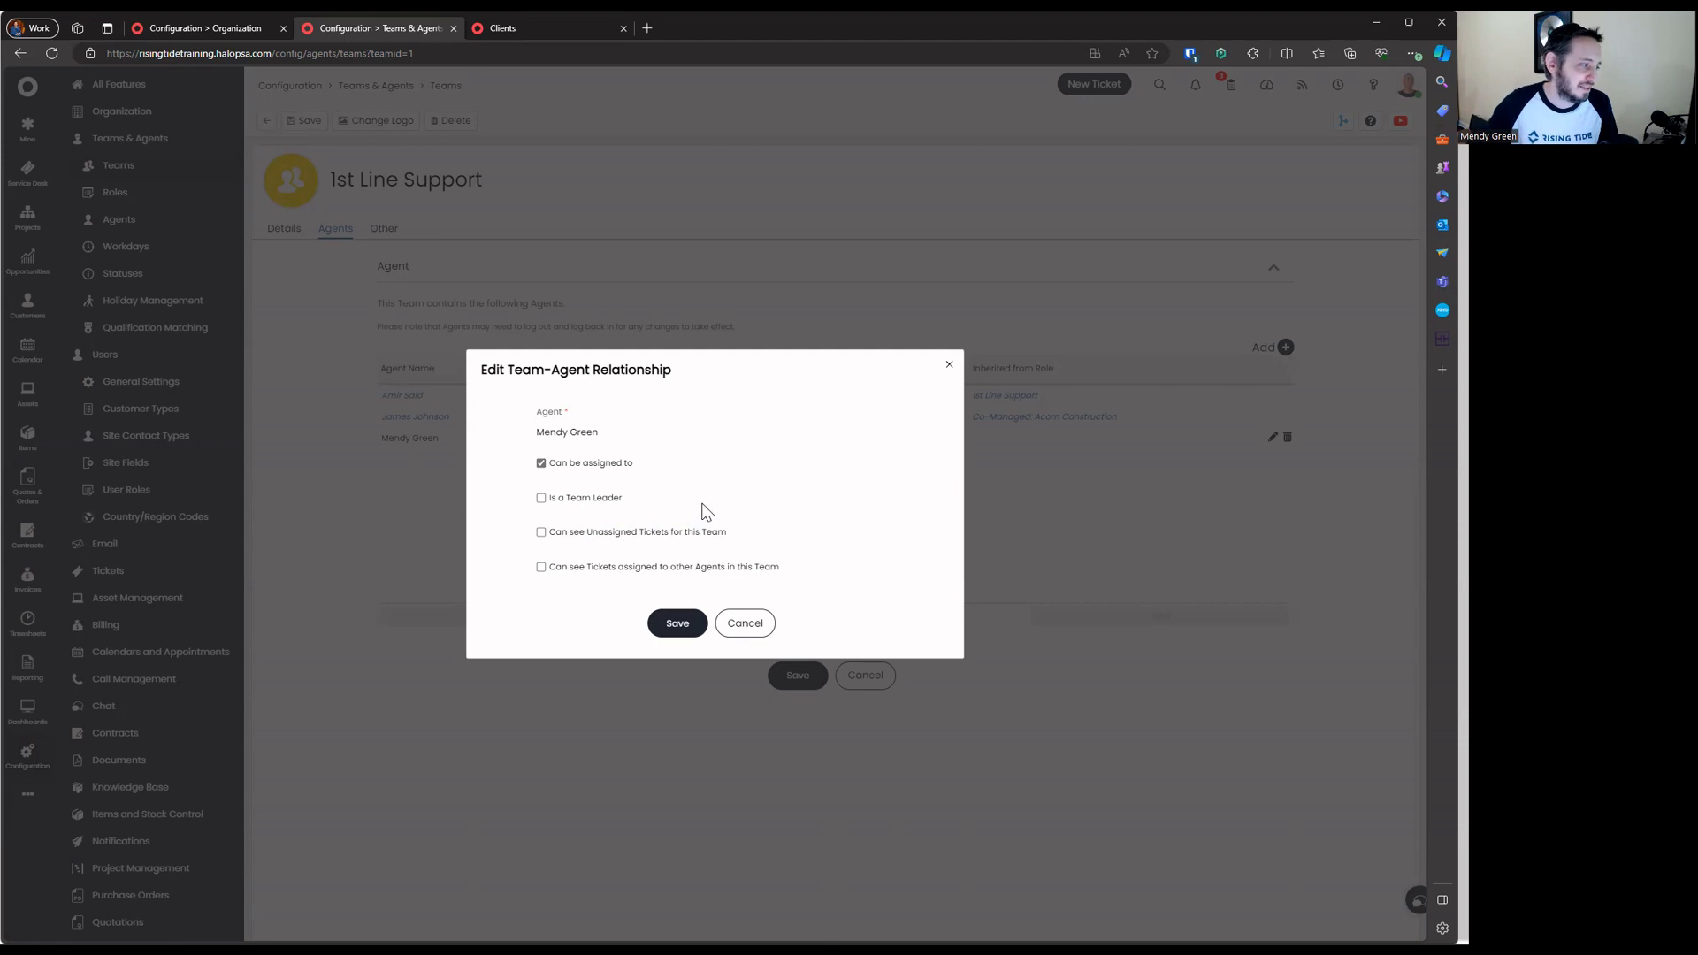
click(672, 533)
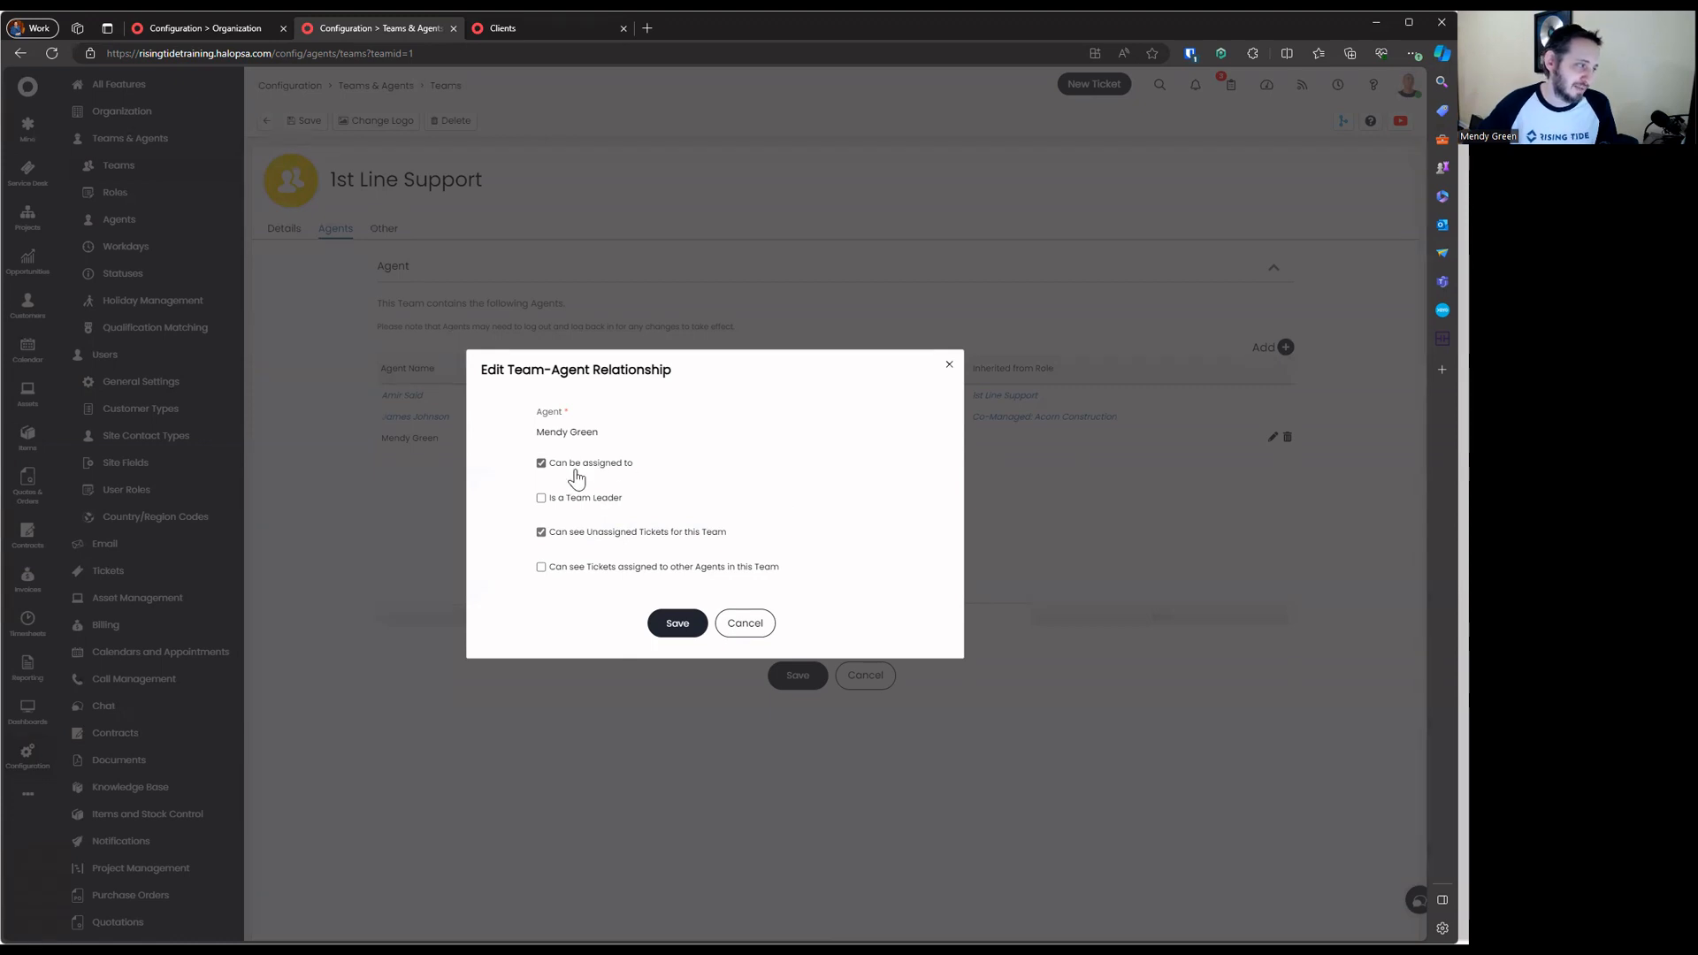
click(606, 531)
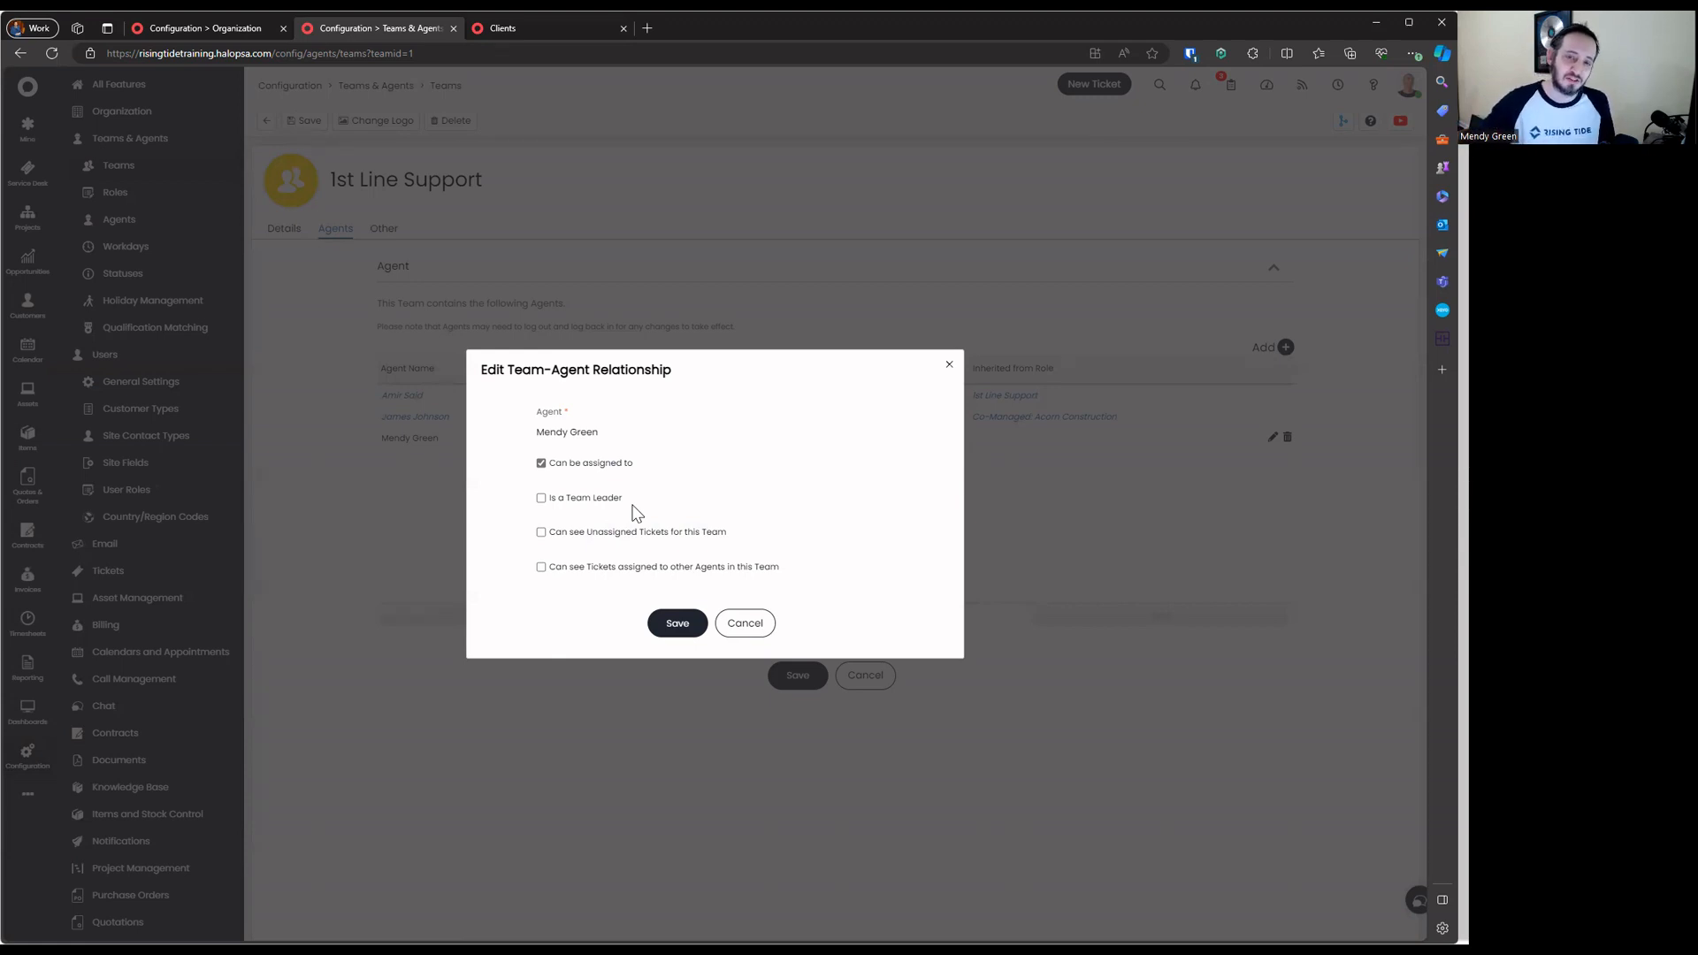
drag(489, 461, 865, 589)
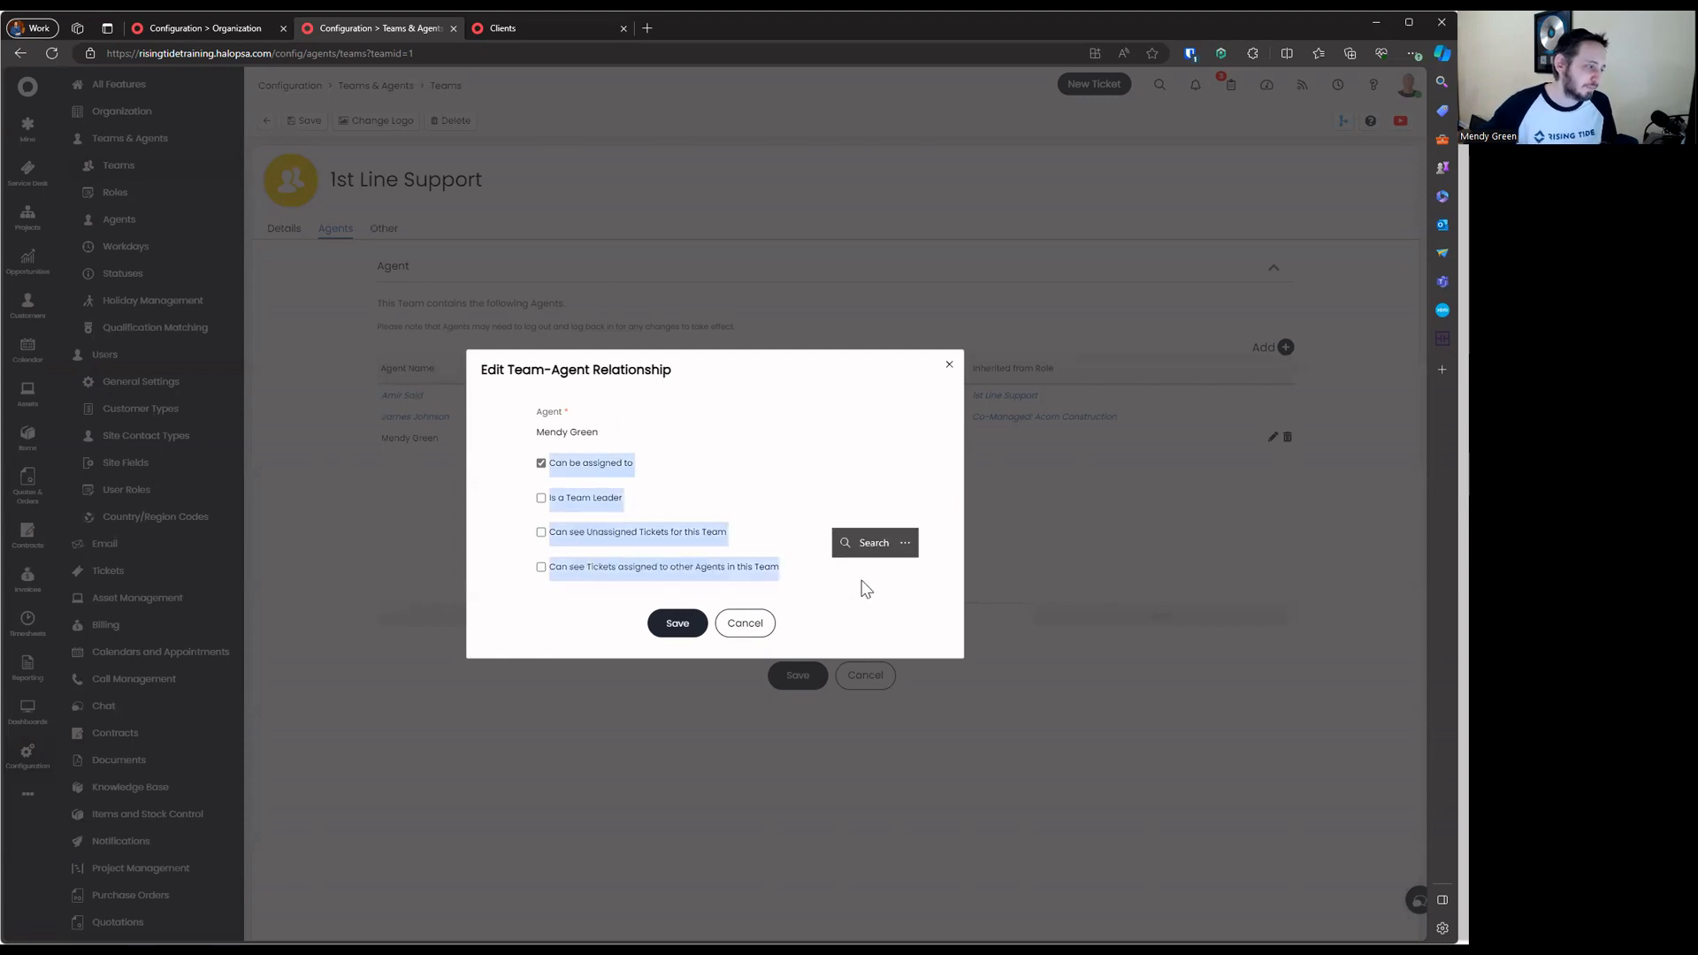
click(745, 623)
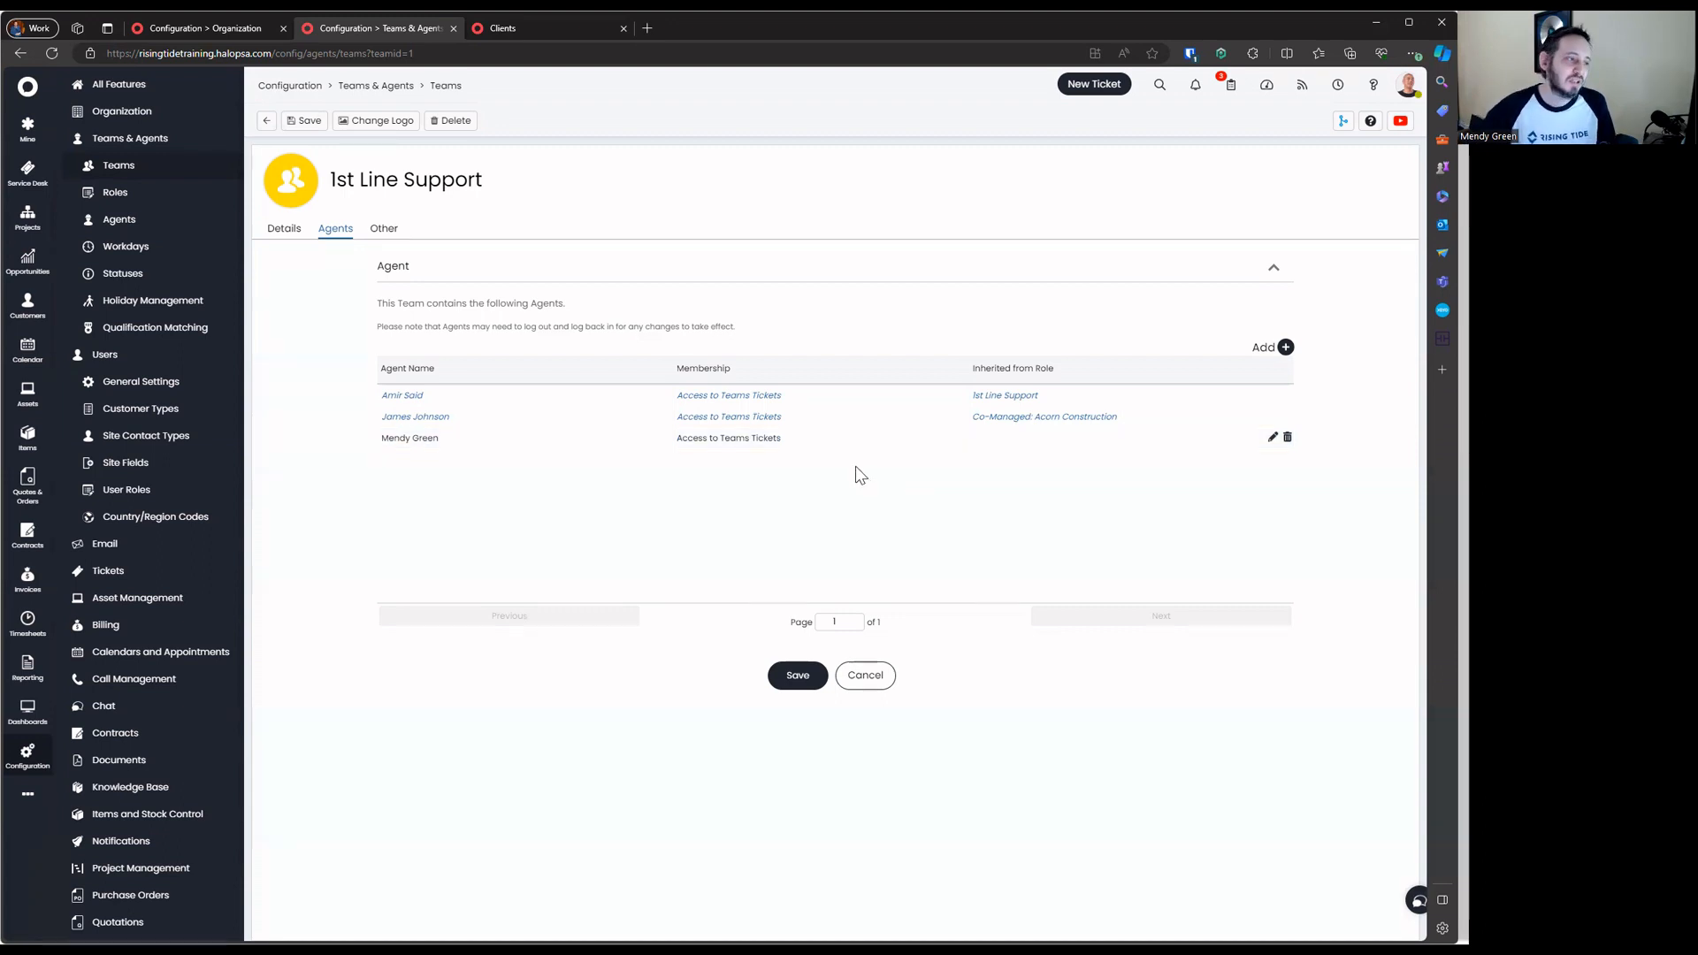
Untick 'Can be assigned to' and save the agent's membership as No assign
click(1271, 437)
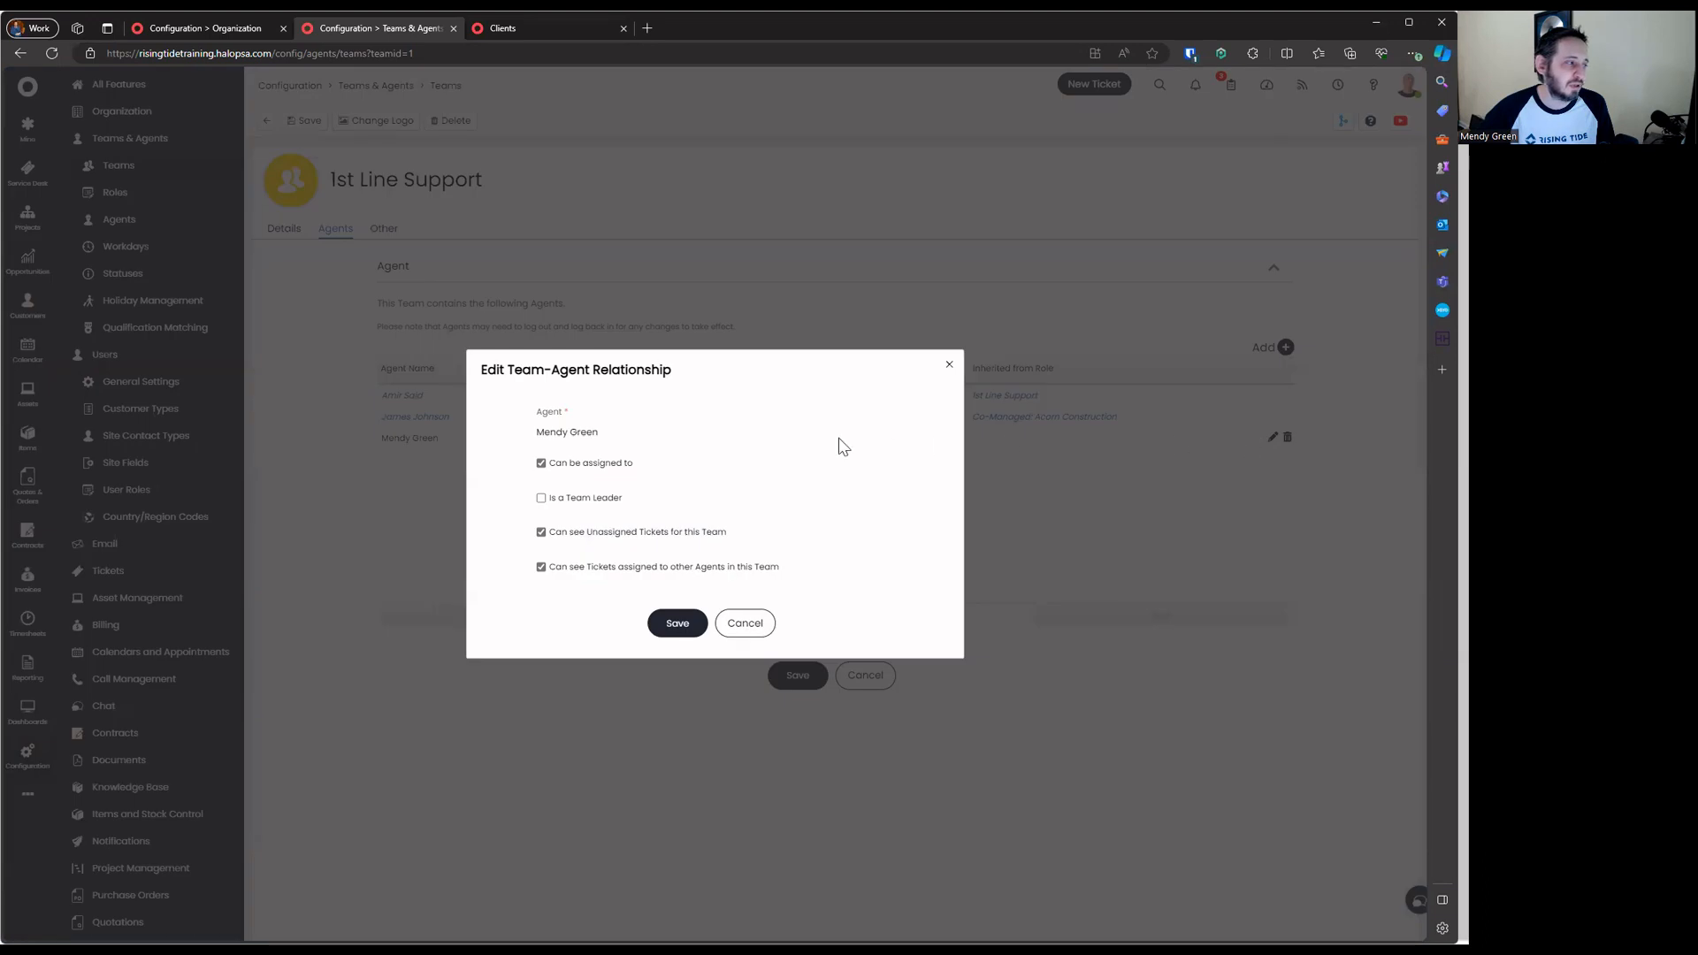
click(573, 463)
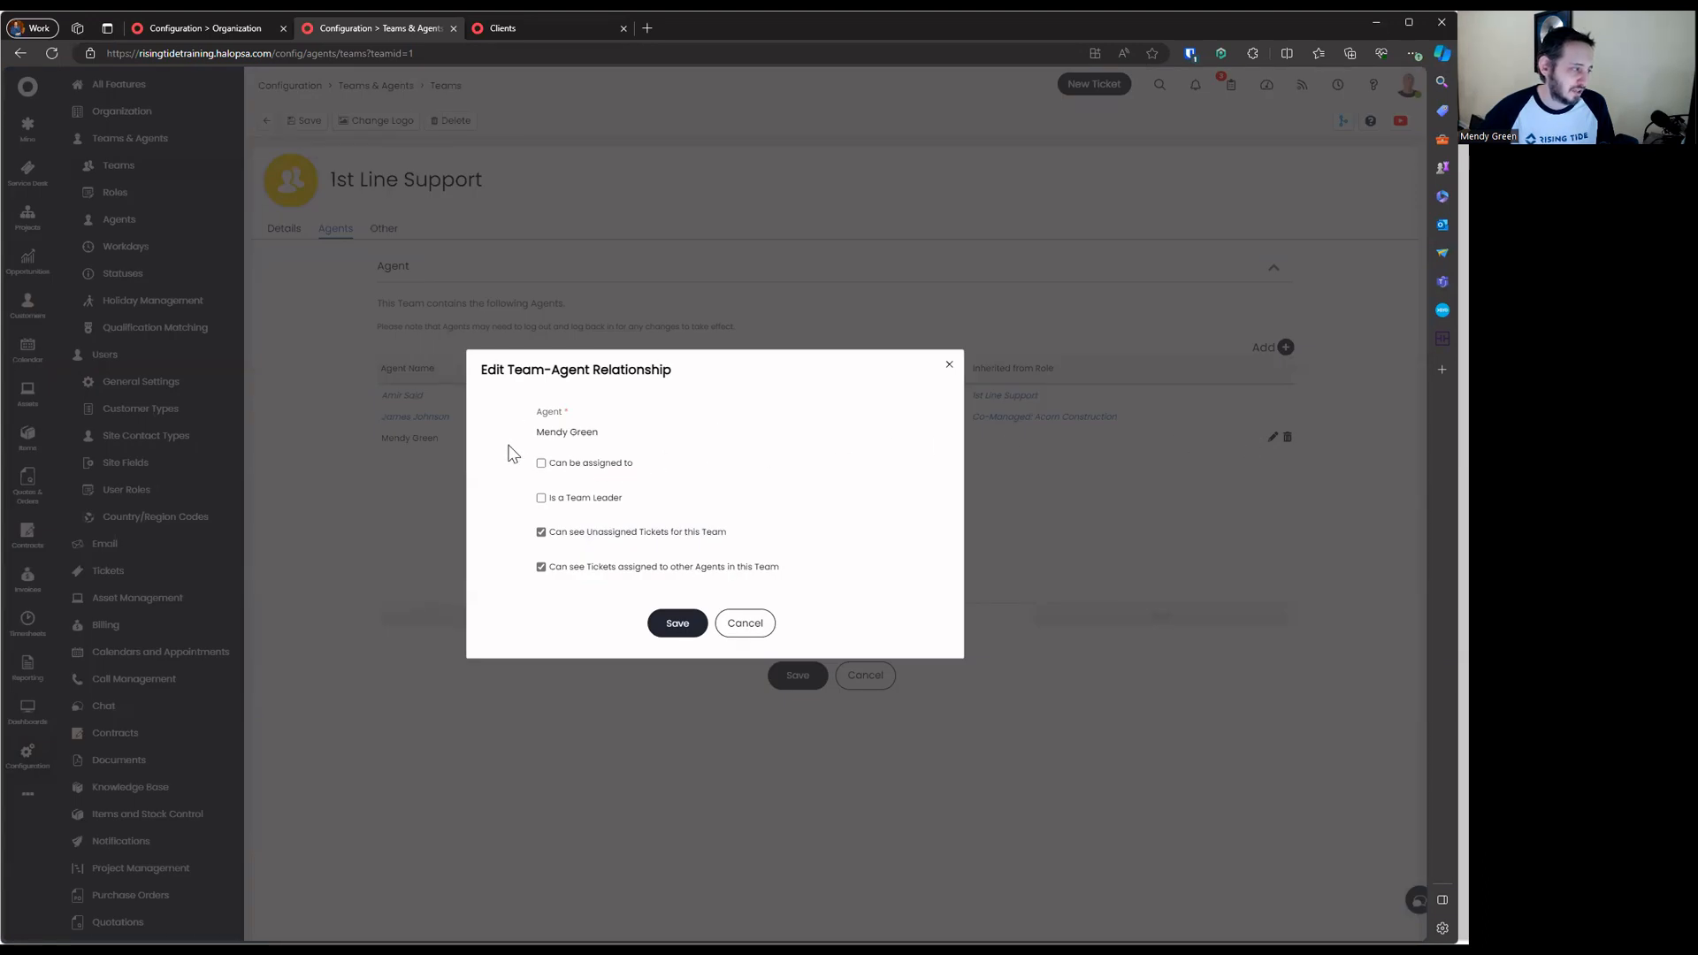
drag(507, 451, 743, 477)
click(678, 622)
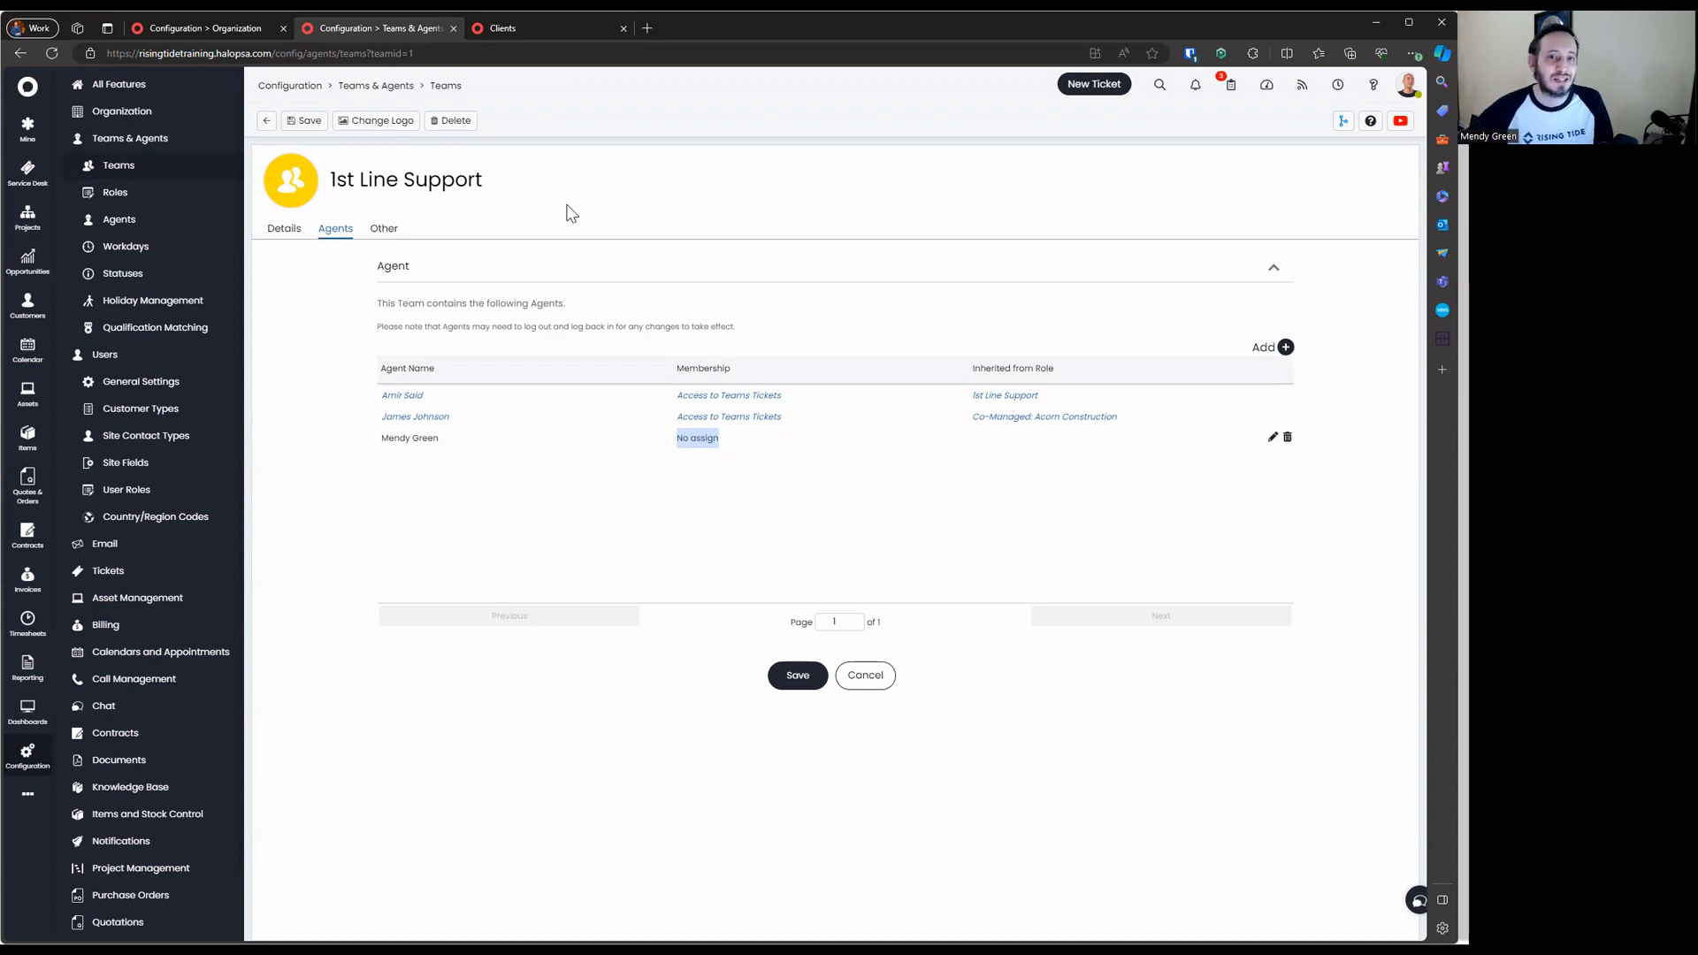
Re-tick 'Can be assigned to' for the agent and save the membership
click(1273, 438)
click(571, 463)
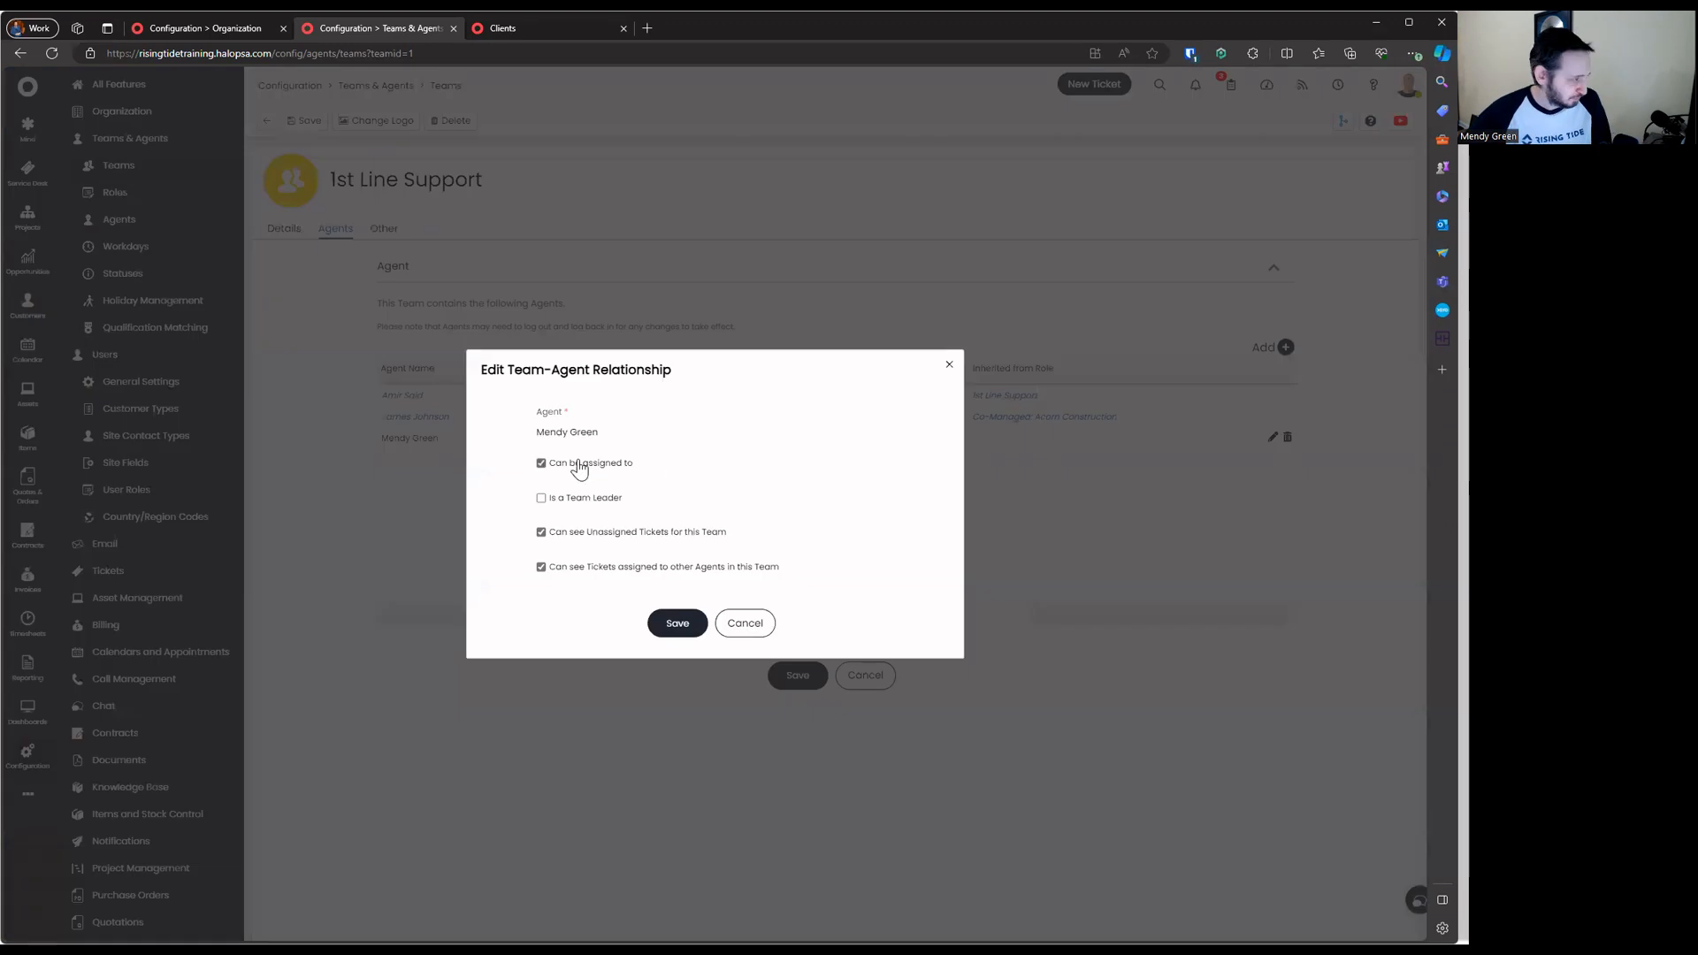
click(677, 623)
click(865, 675)
Check the agent's 1st Line Support ticket queue, then untick their 'Can be assigned to' again
click(522, 27)
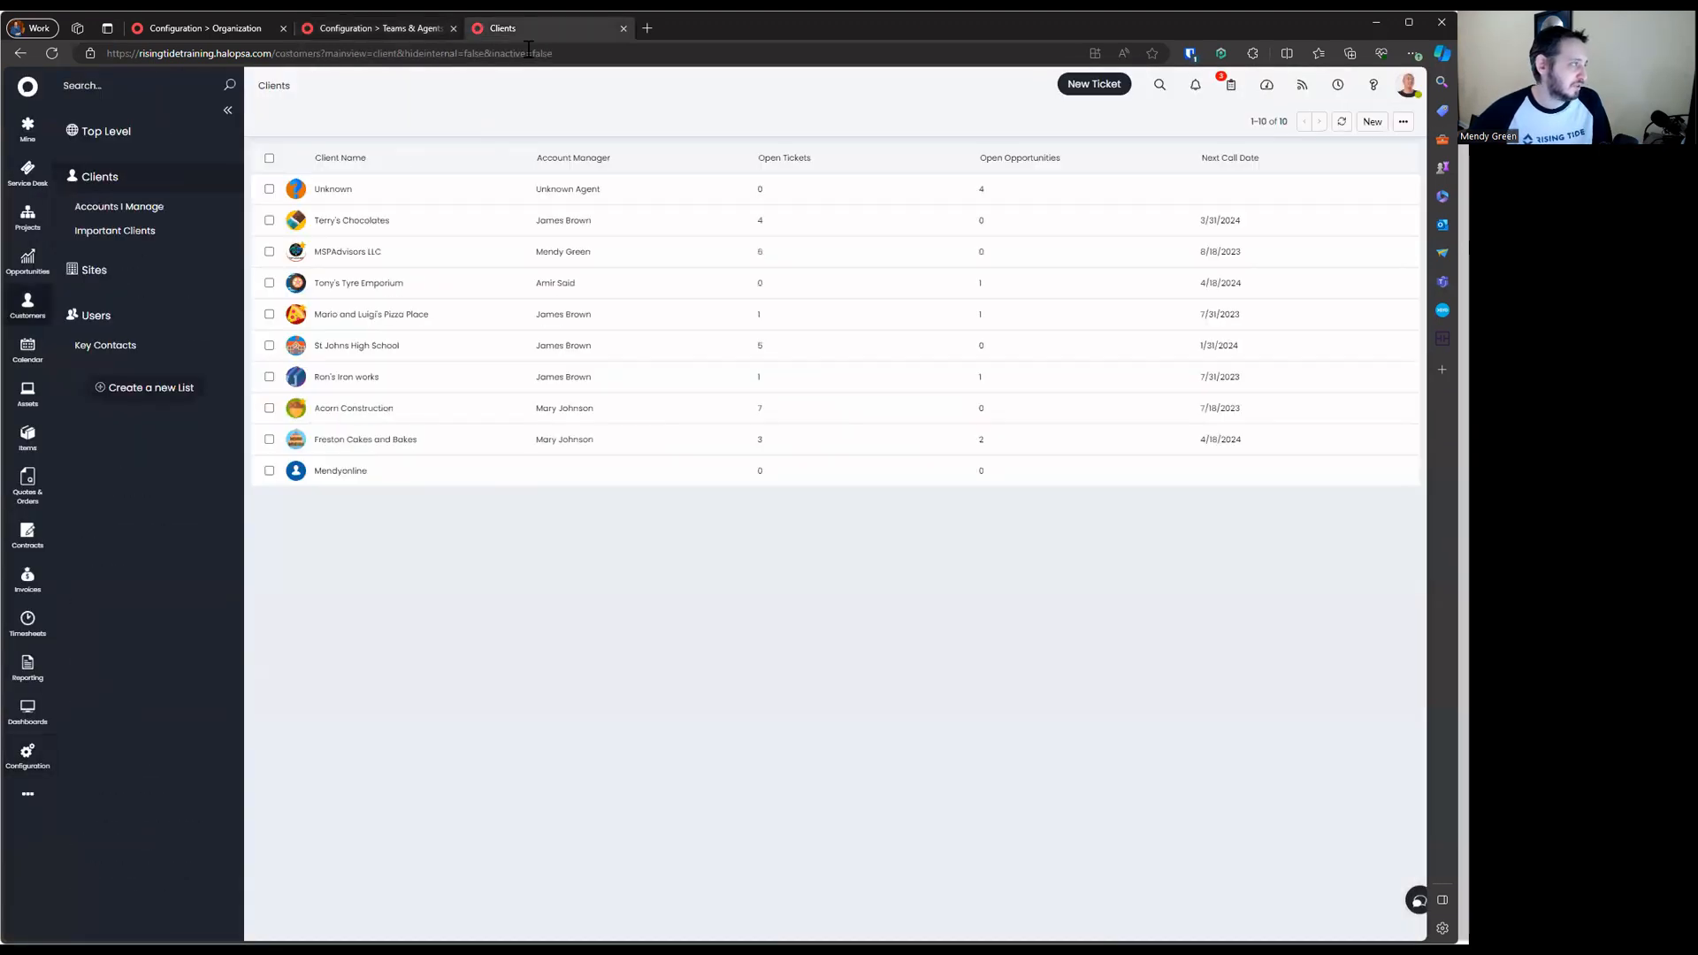
click(27, 174)
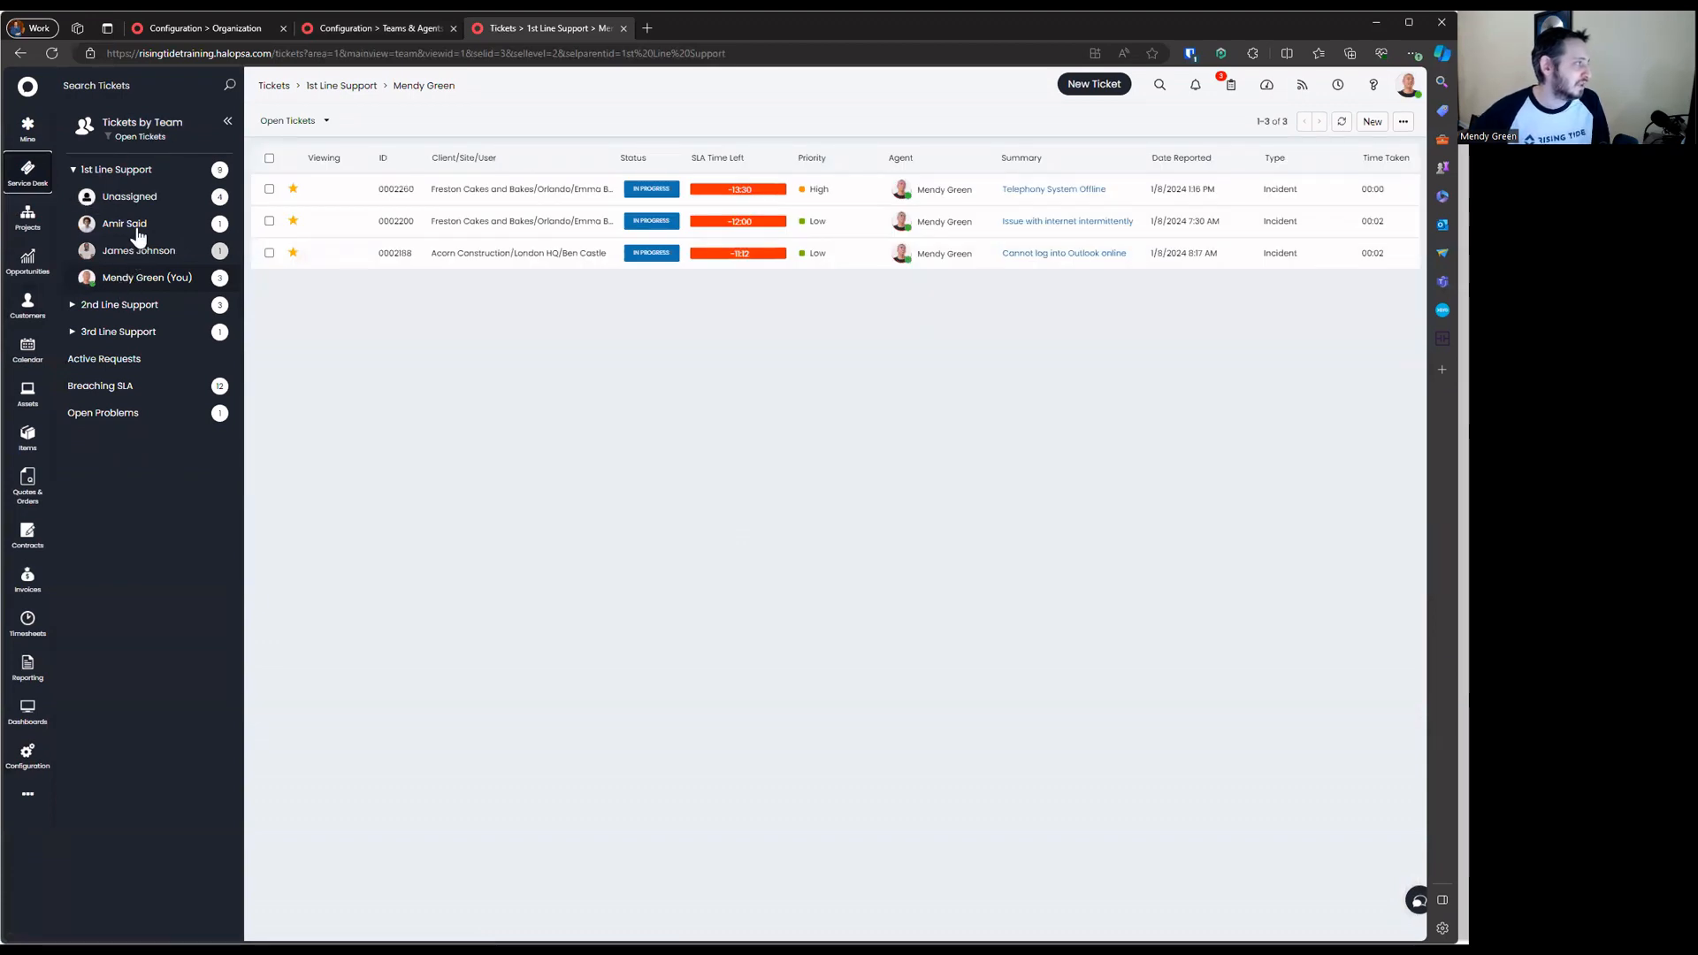
click(353, 28)
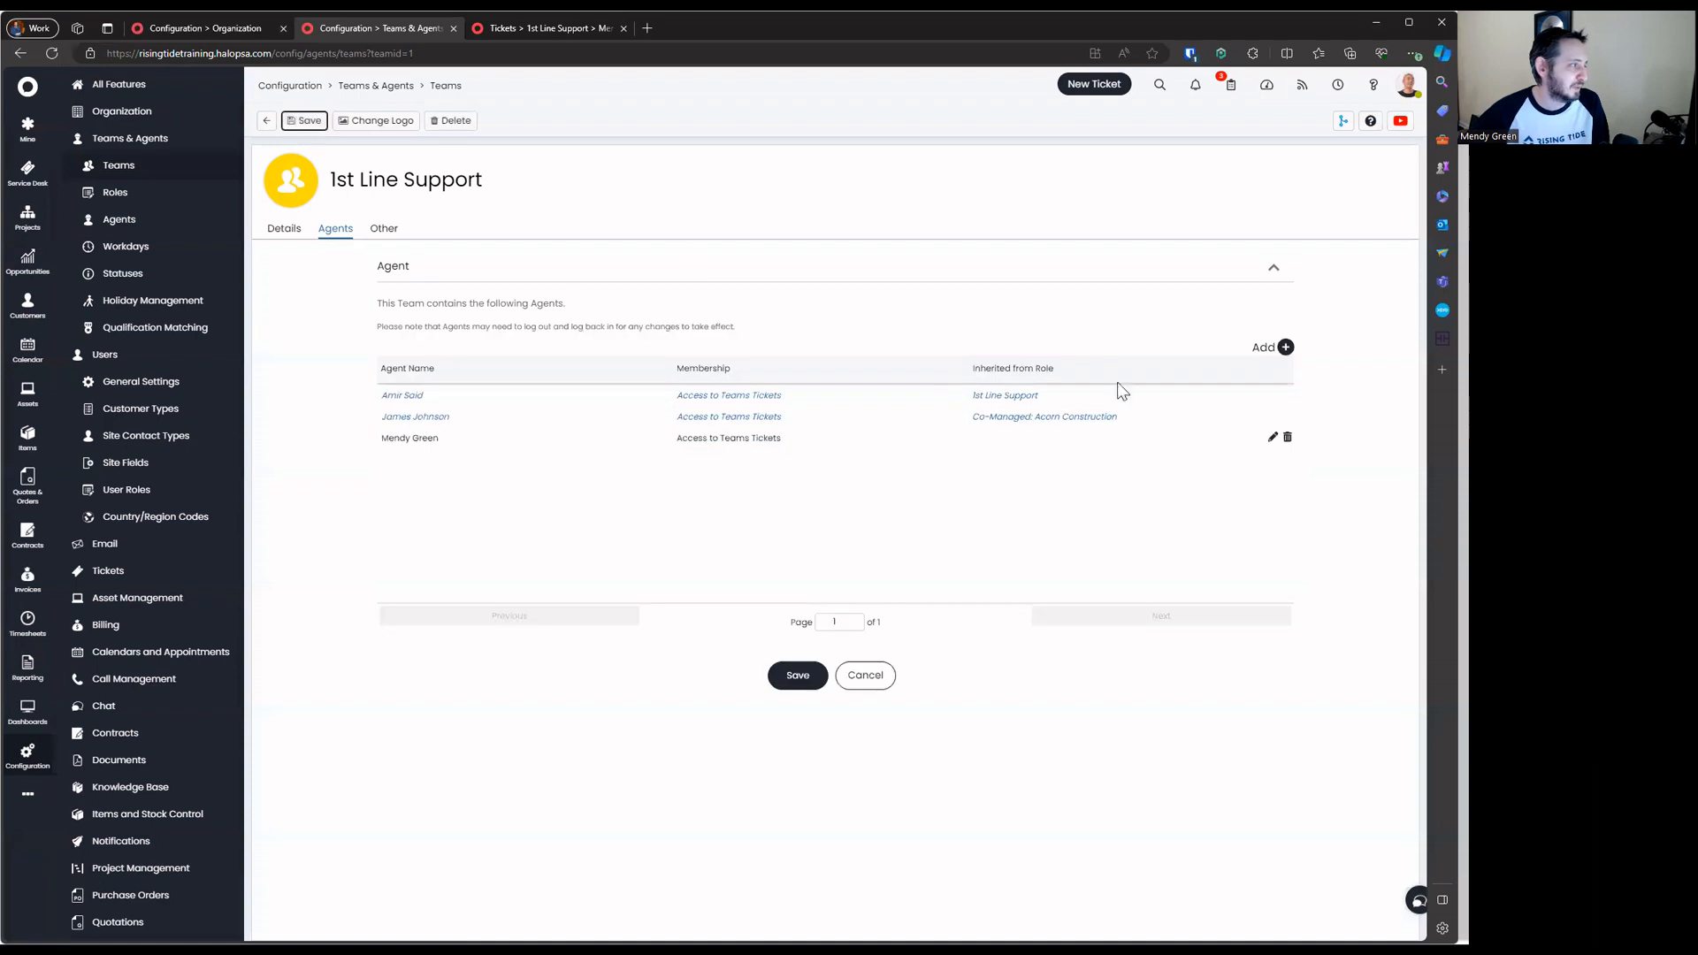
click(1271, 437)
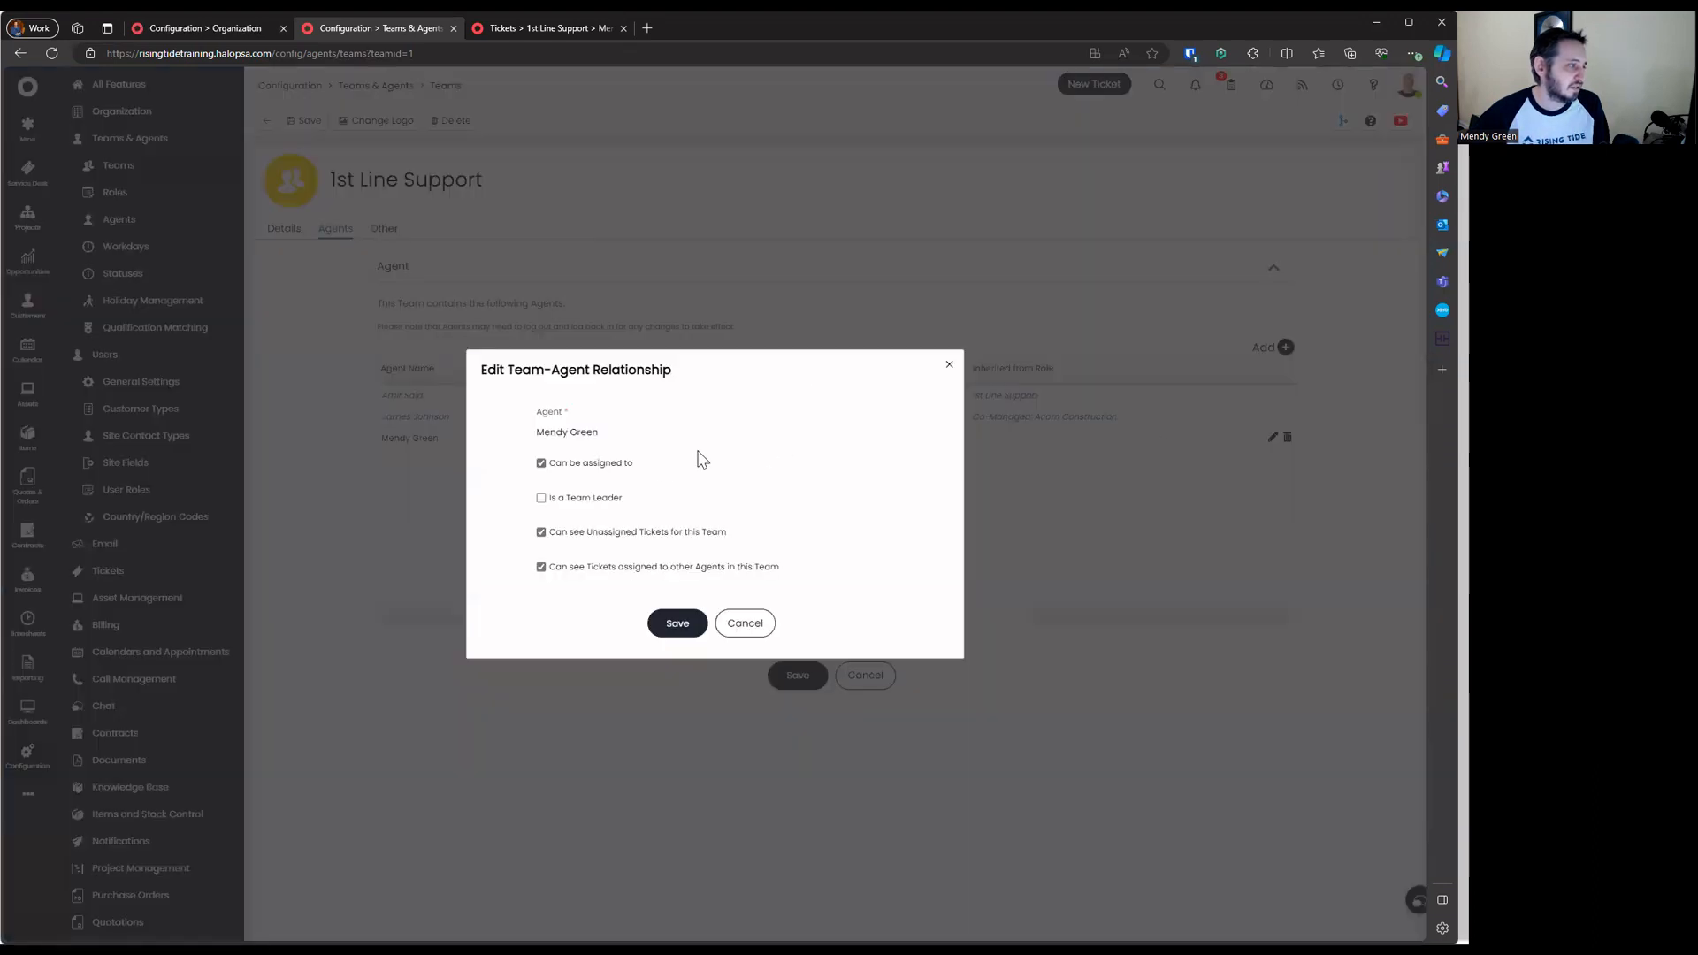
click(619, 463)
Save the No assign membership and team, then refresh the ticket queue to confirm
click(677, 622)
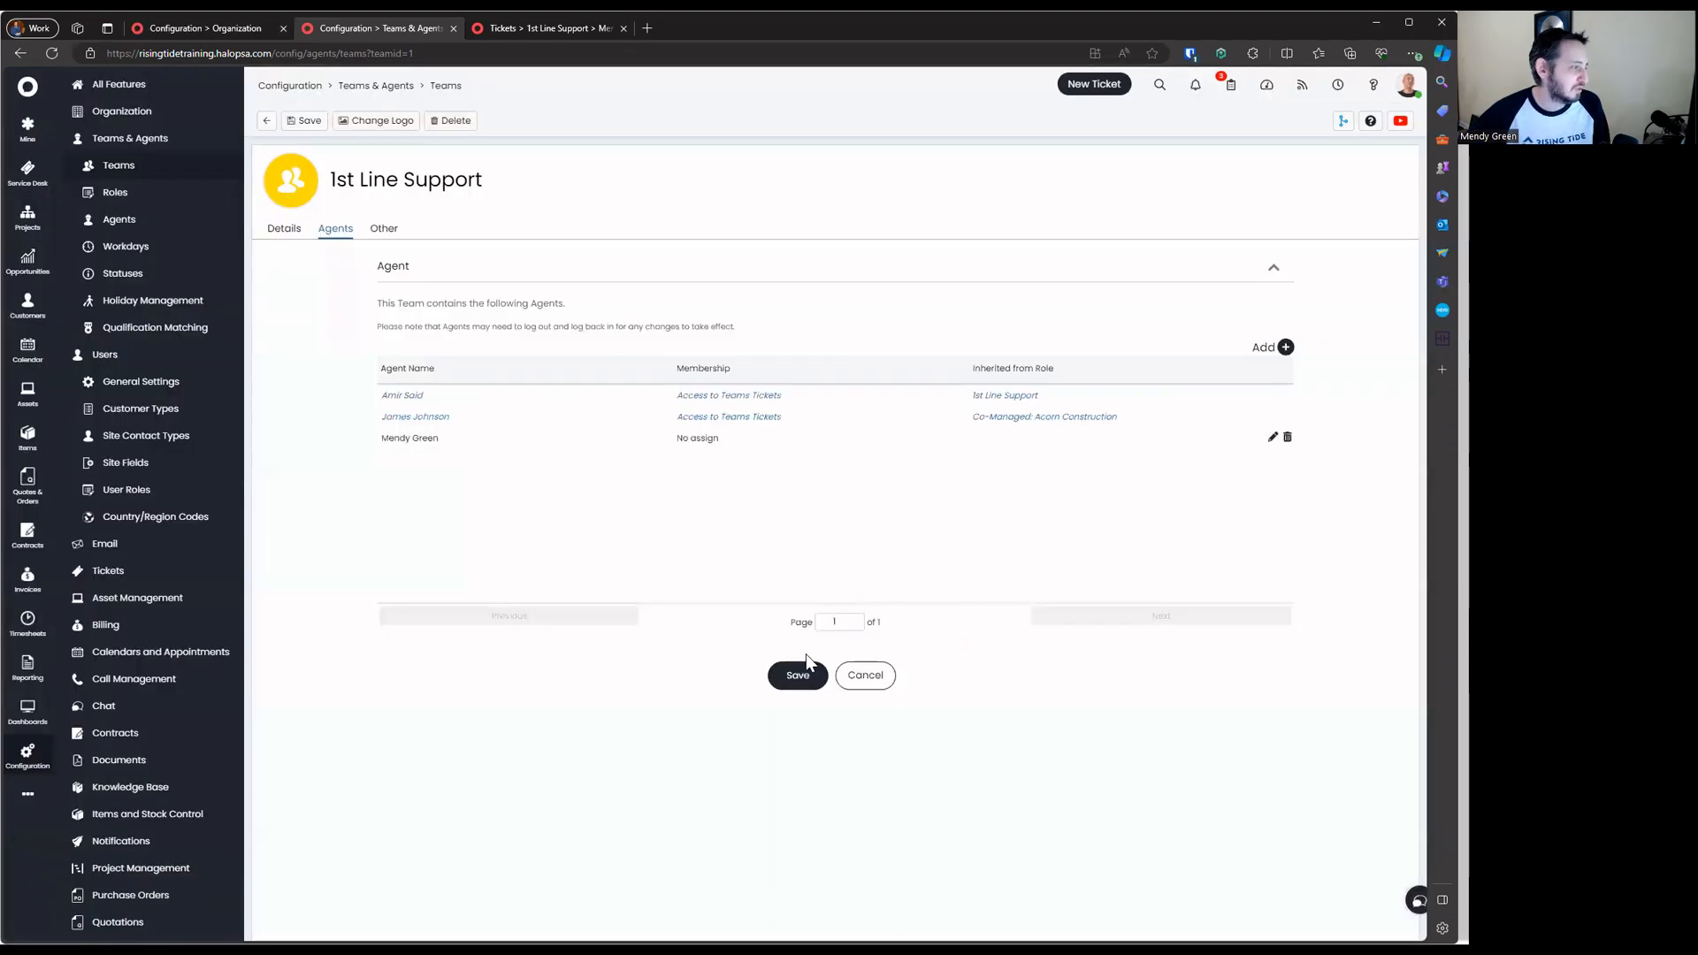
click(806, 665)
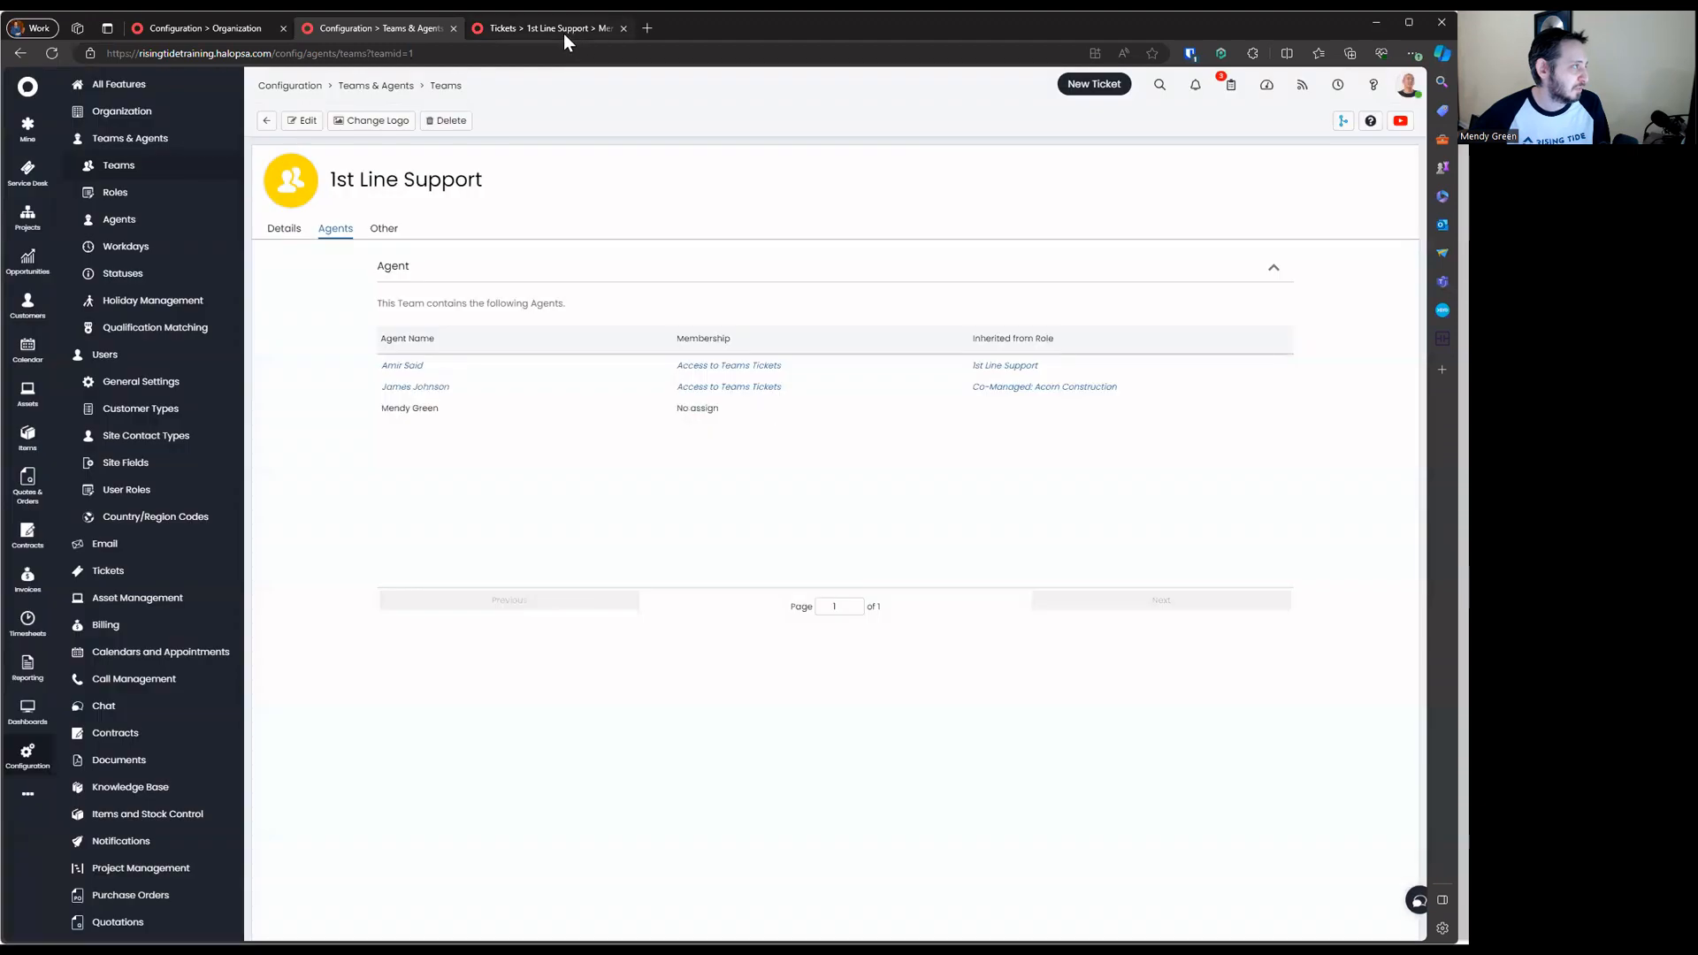
click(564, 34)
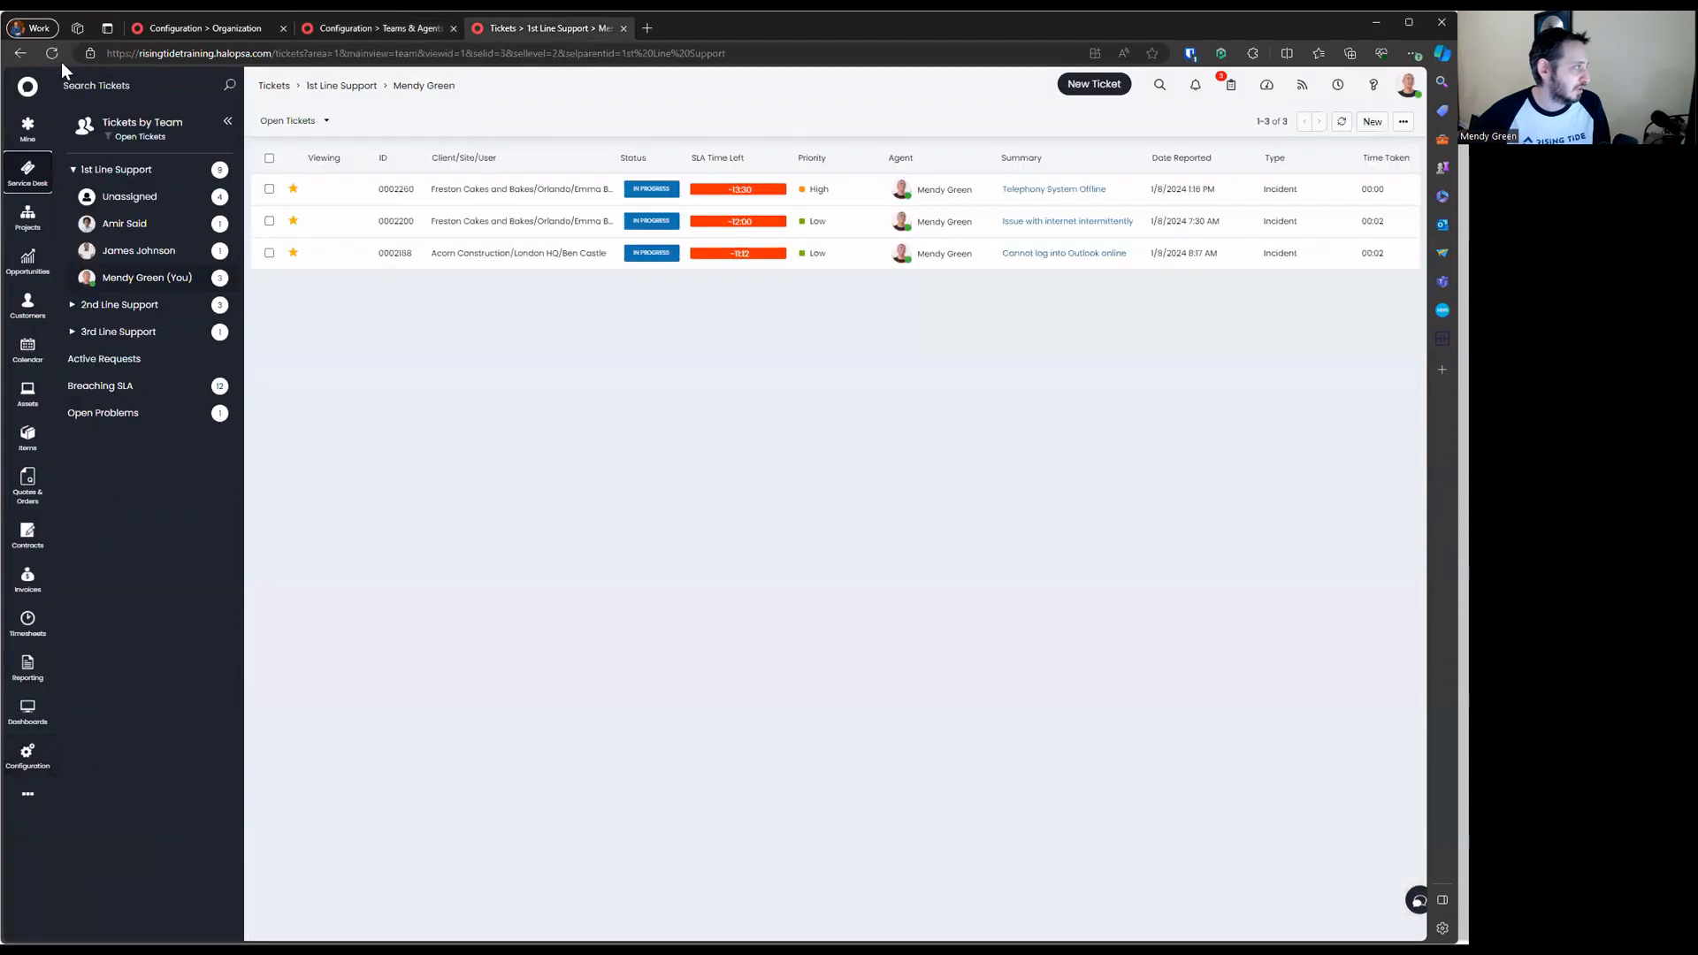
click(55, 55)
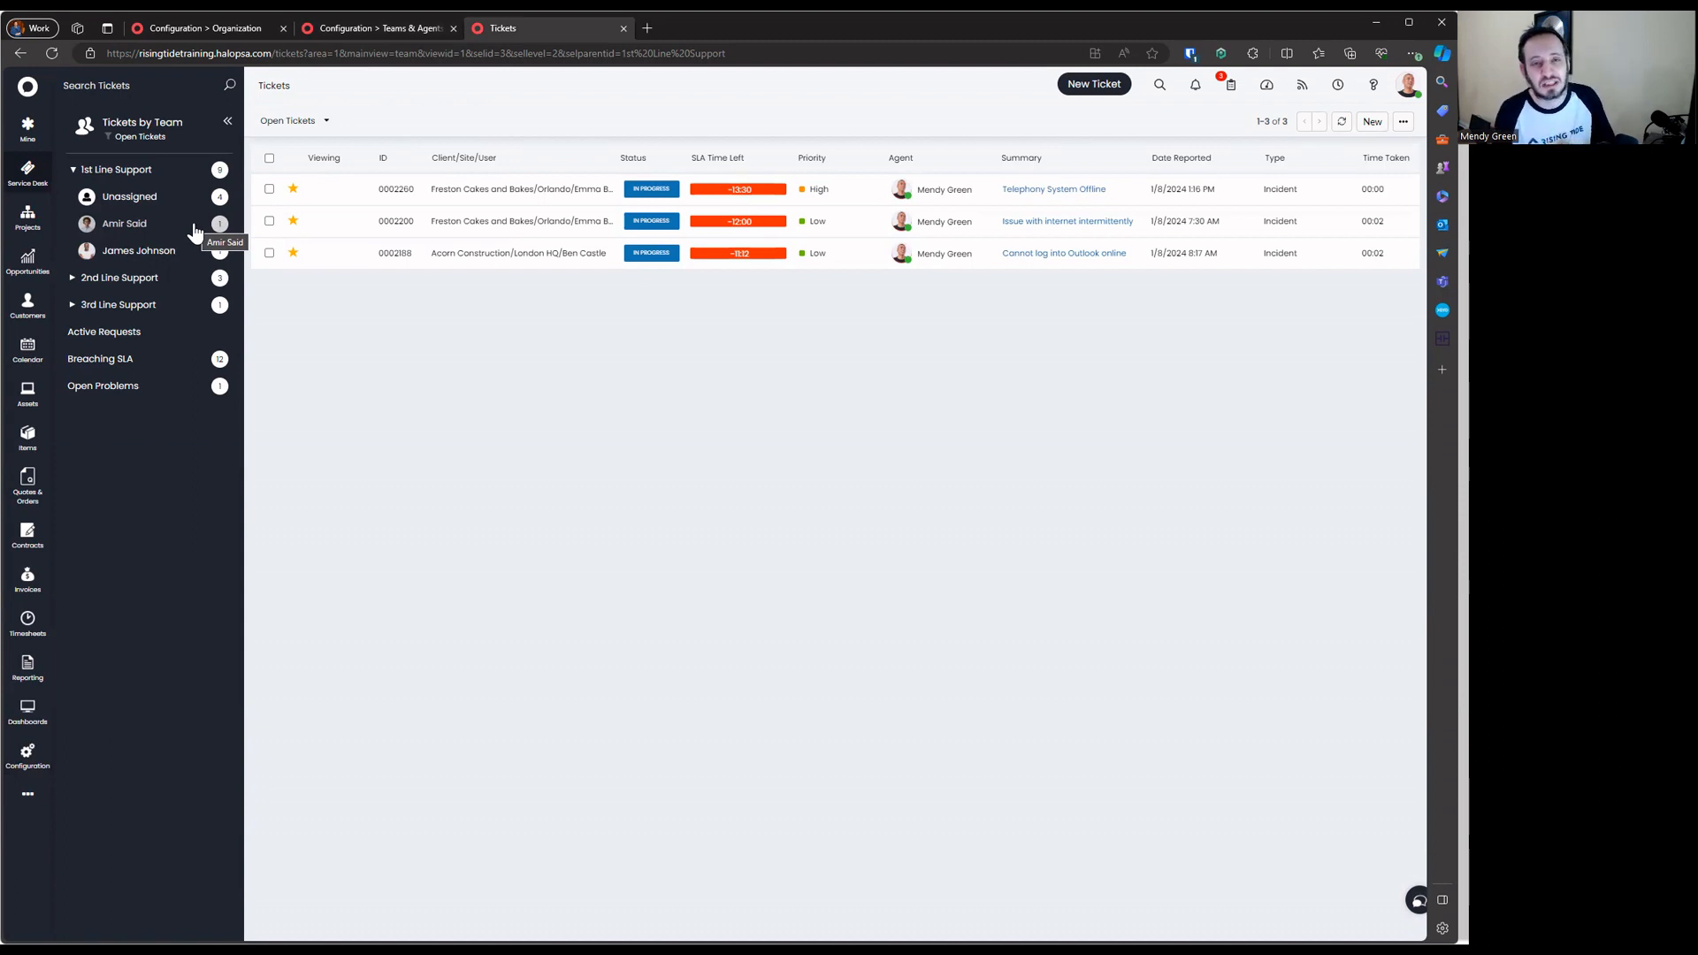
click(380, 28)
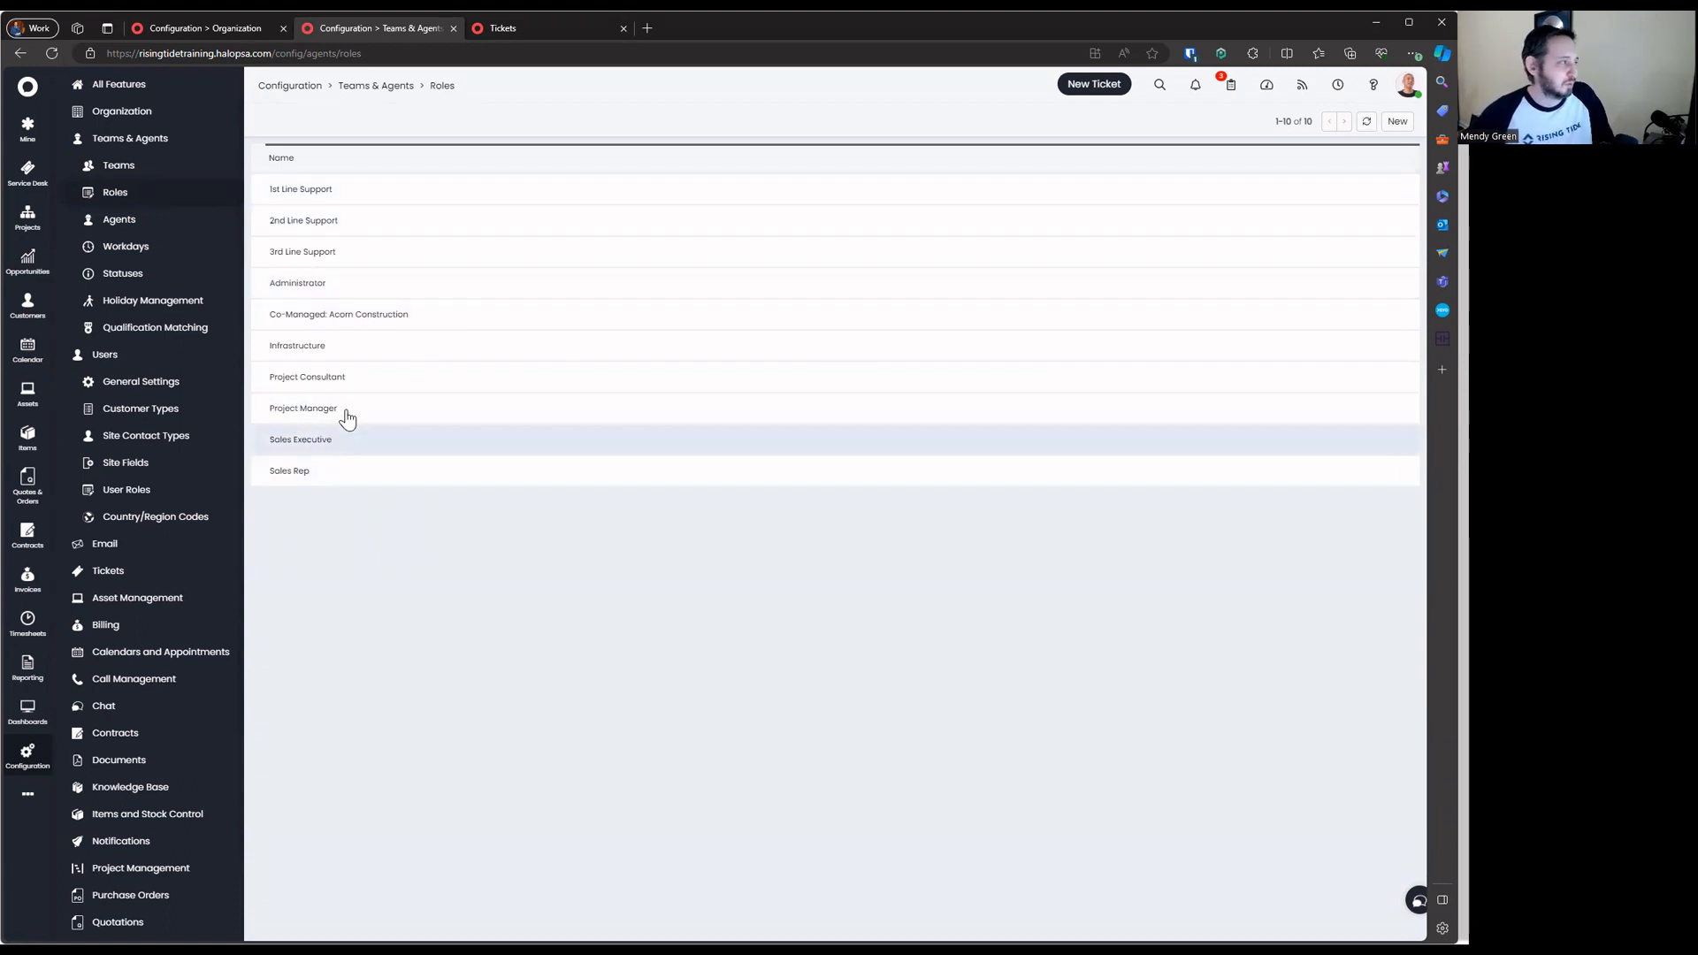
Open the 1st Line Support role and review its Mentions notification preferences
click(407, 197)
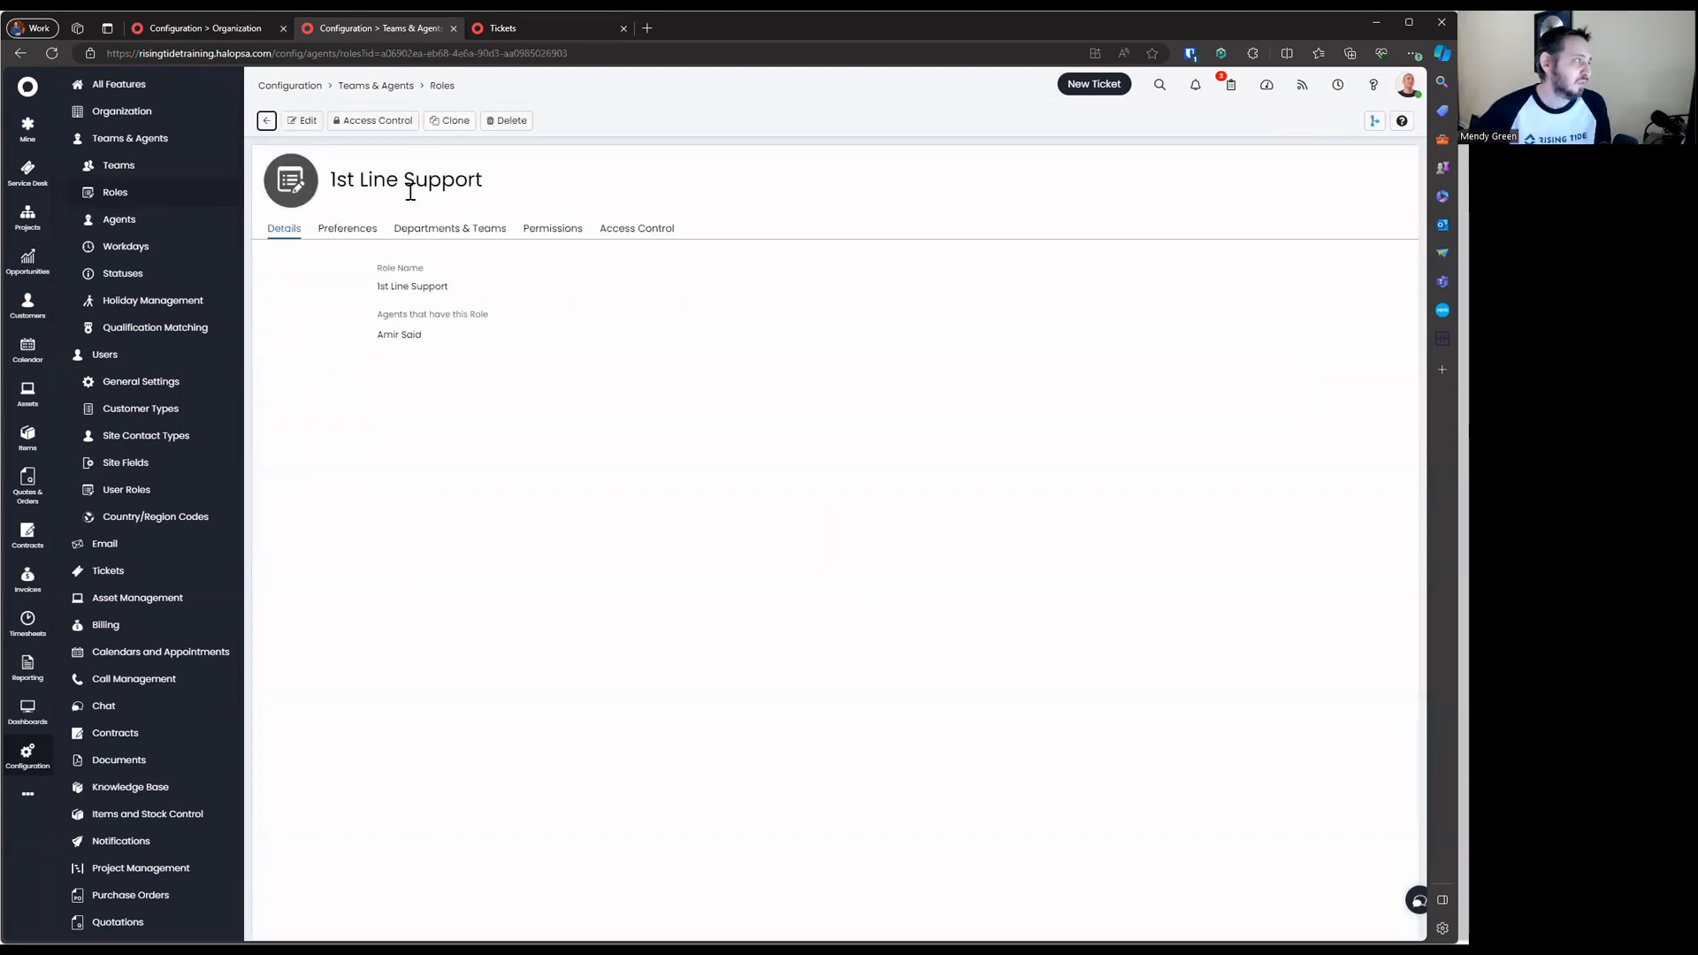
click(336, 231)
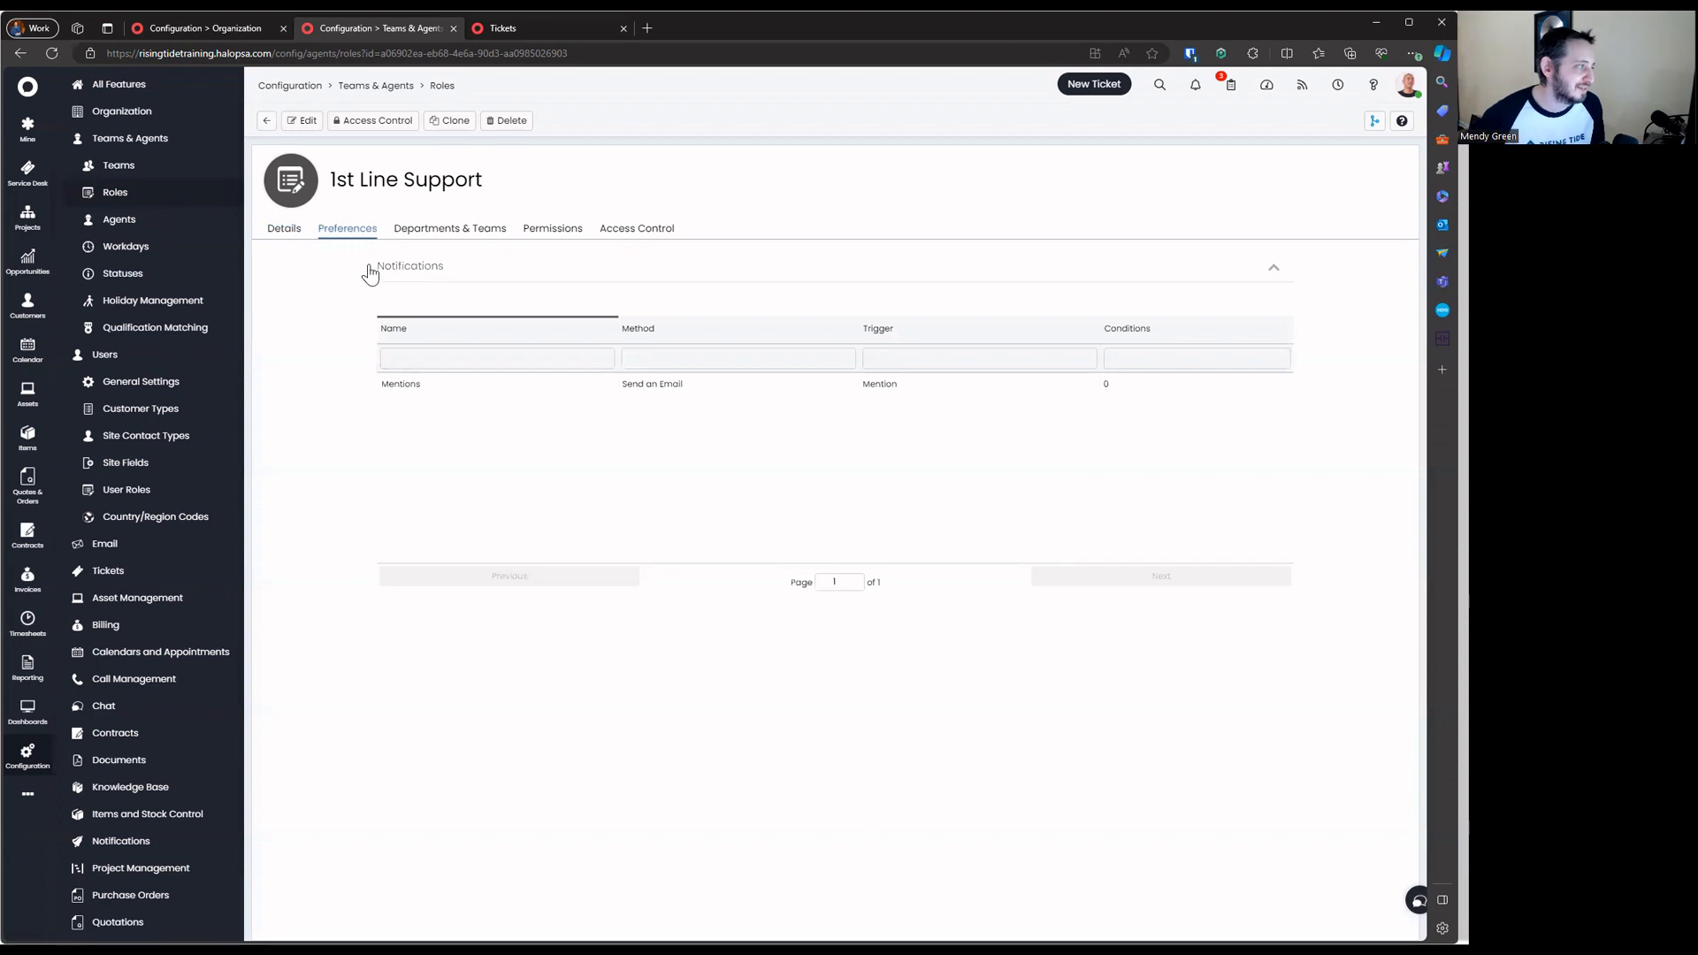
drag(369, 274, 870, 496)
click(778, 475)
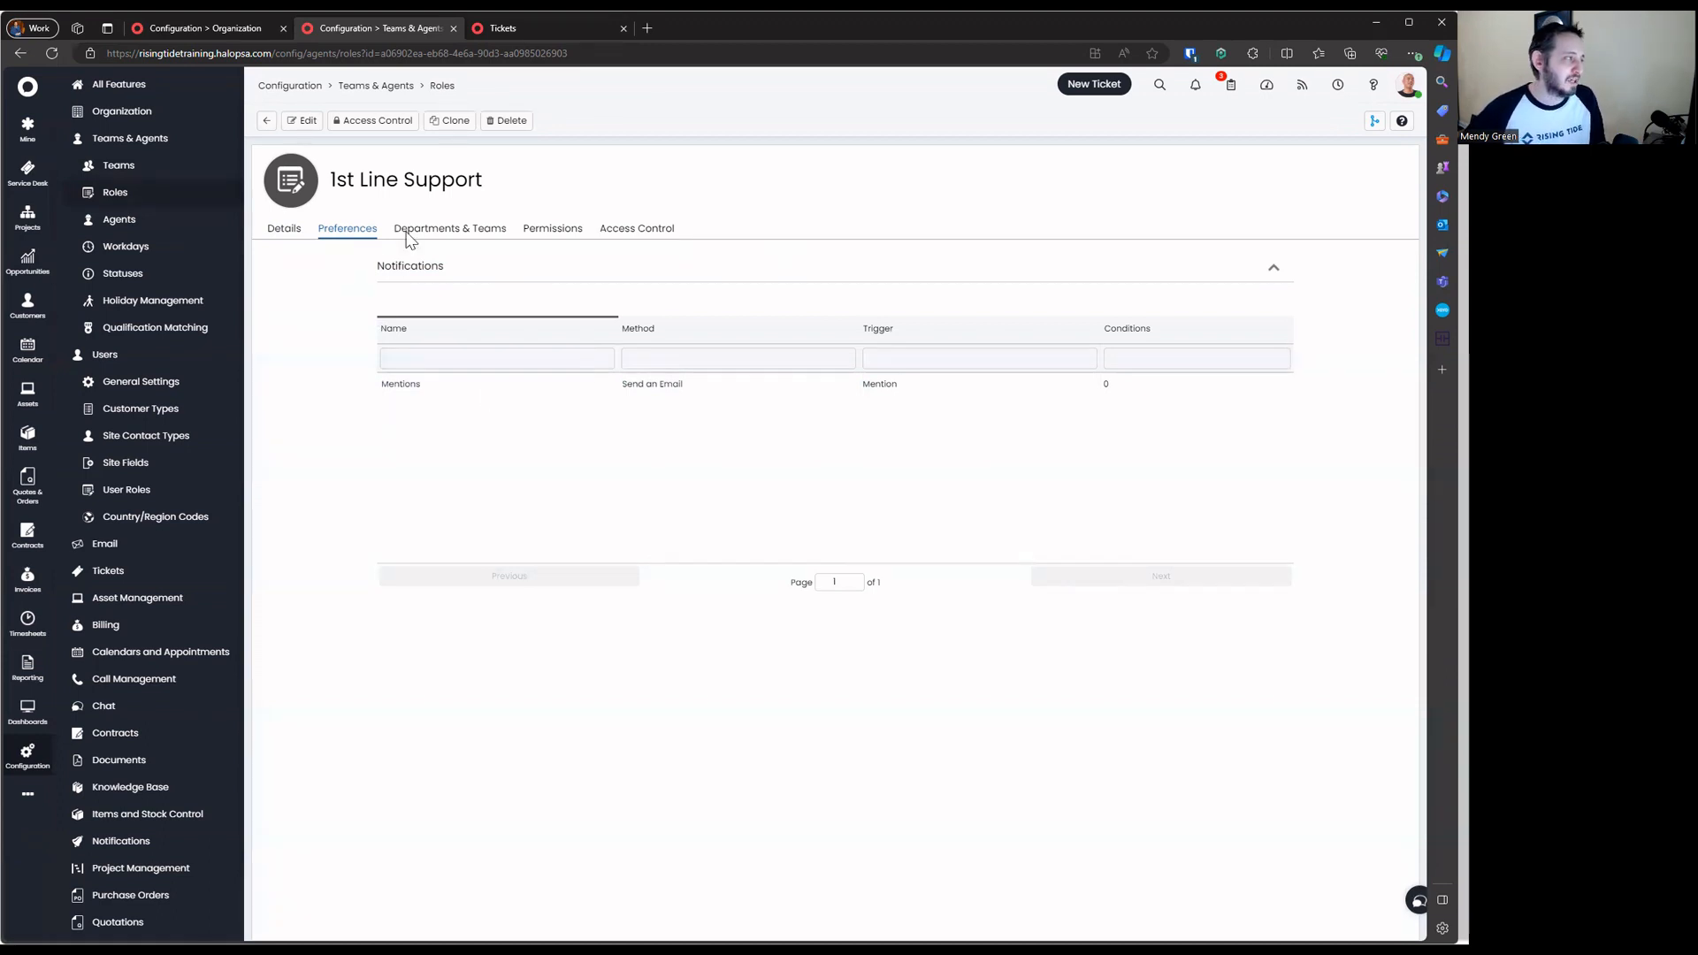
Collapse every section on the role's Departments & Teams tab, from Teams to Custom Button Restrictions
click(478, 235)
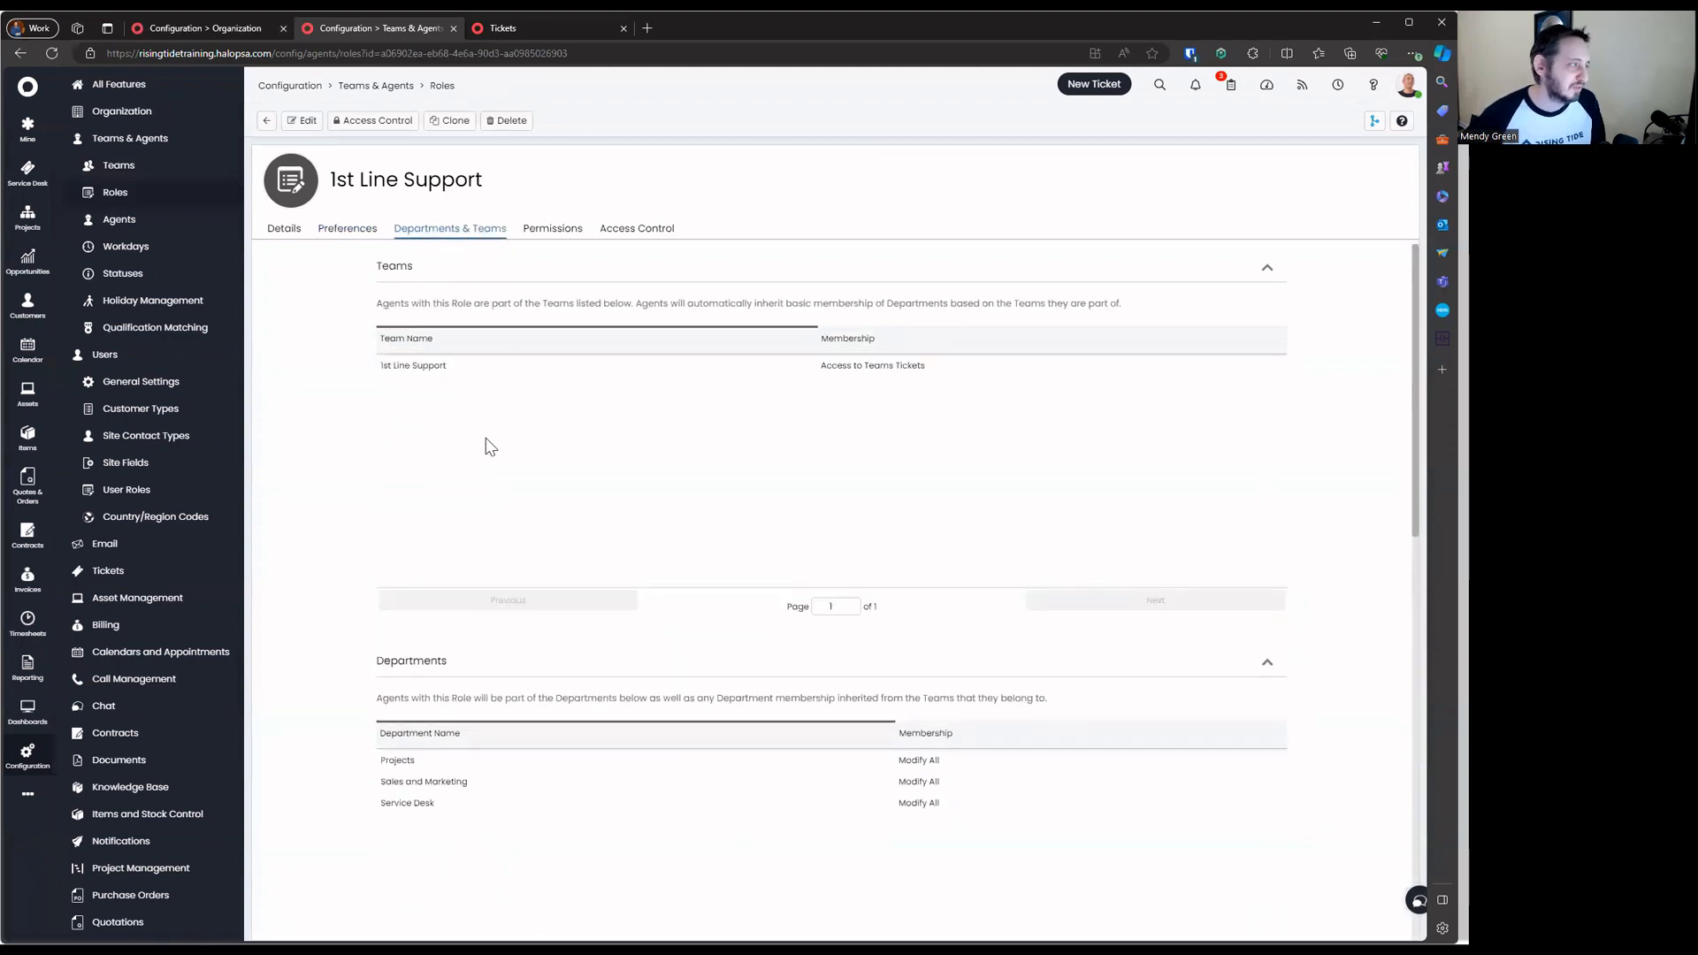
click(437, 274)
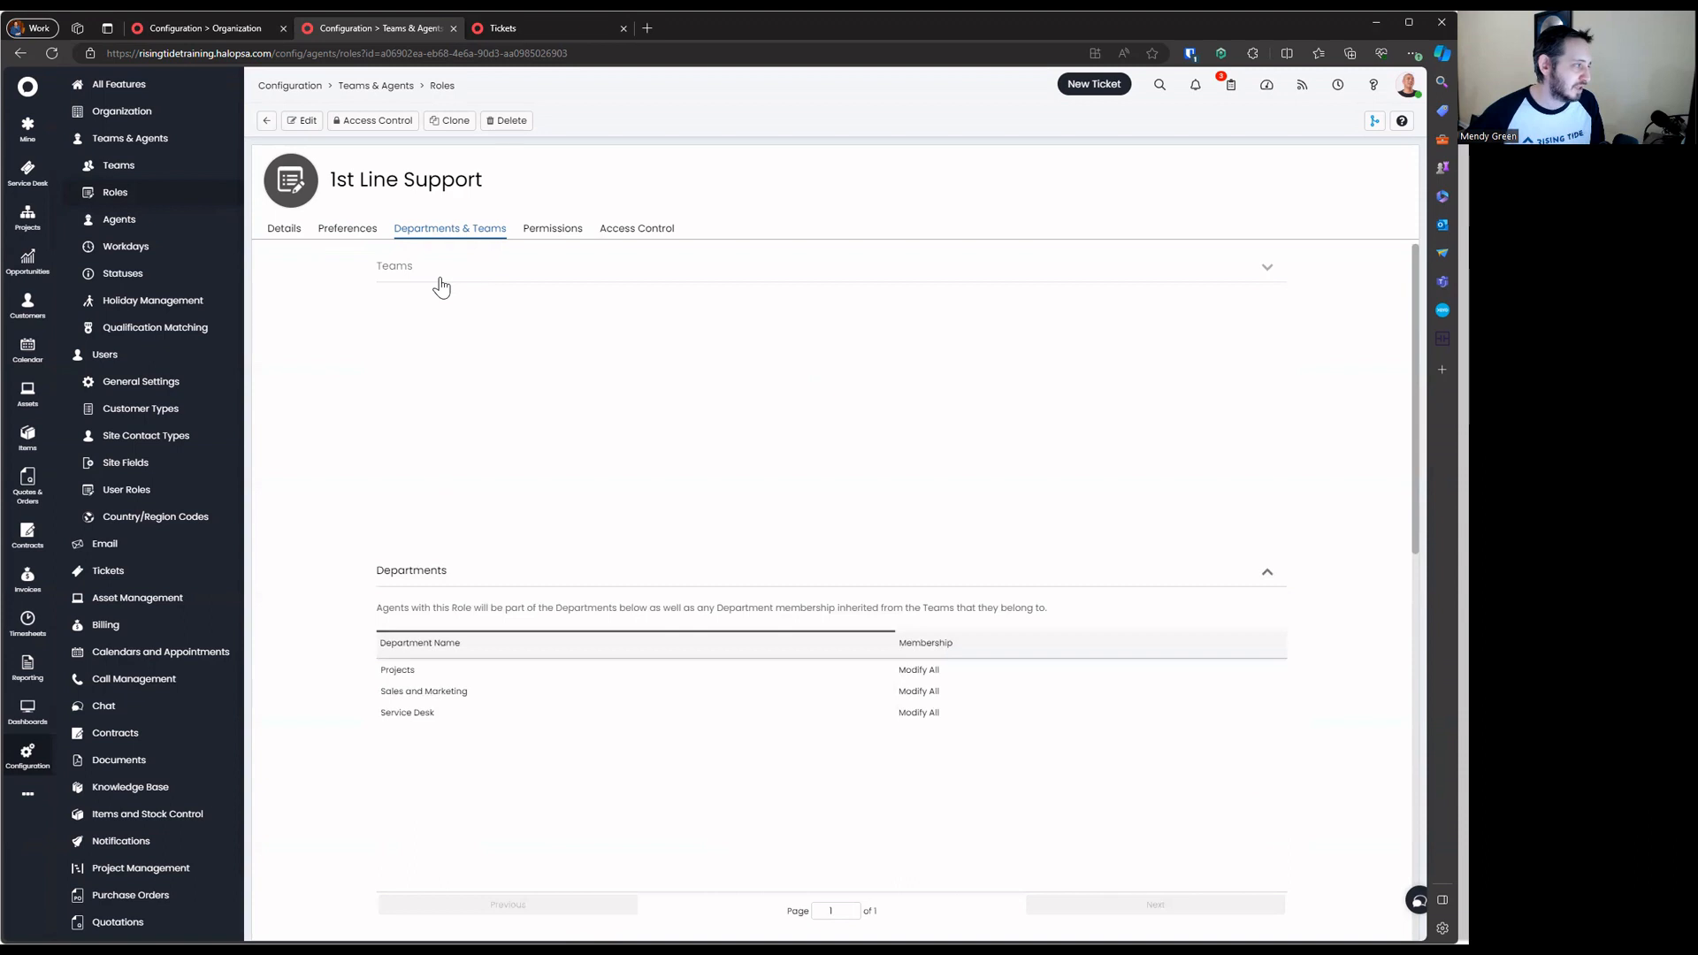
click(446, 329)
click(519, 393)
click(504, 458)
click(501, 529)
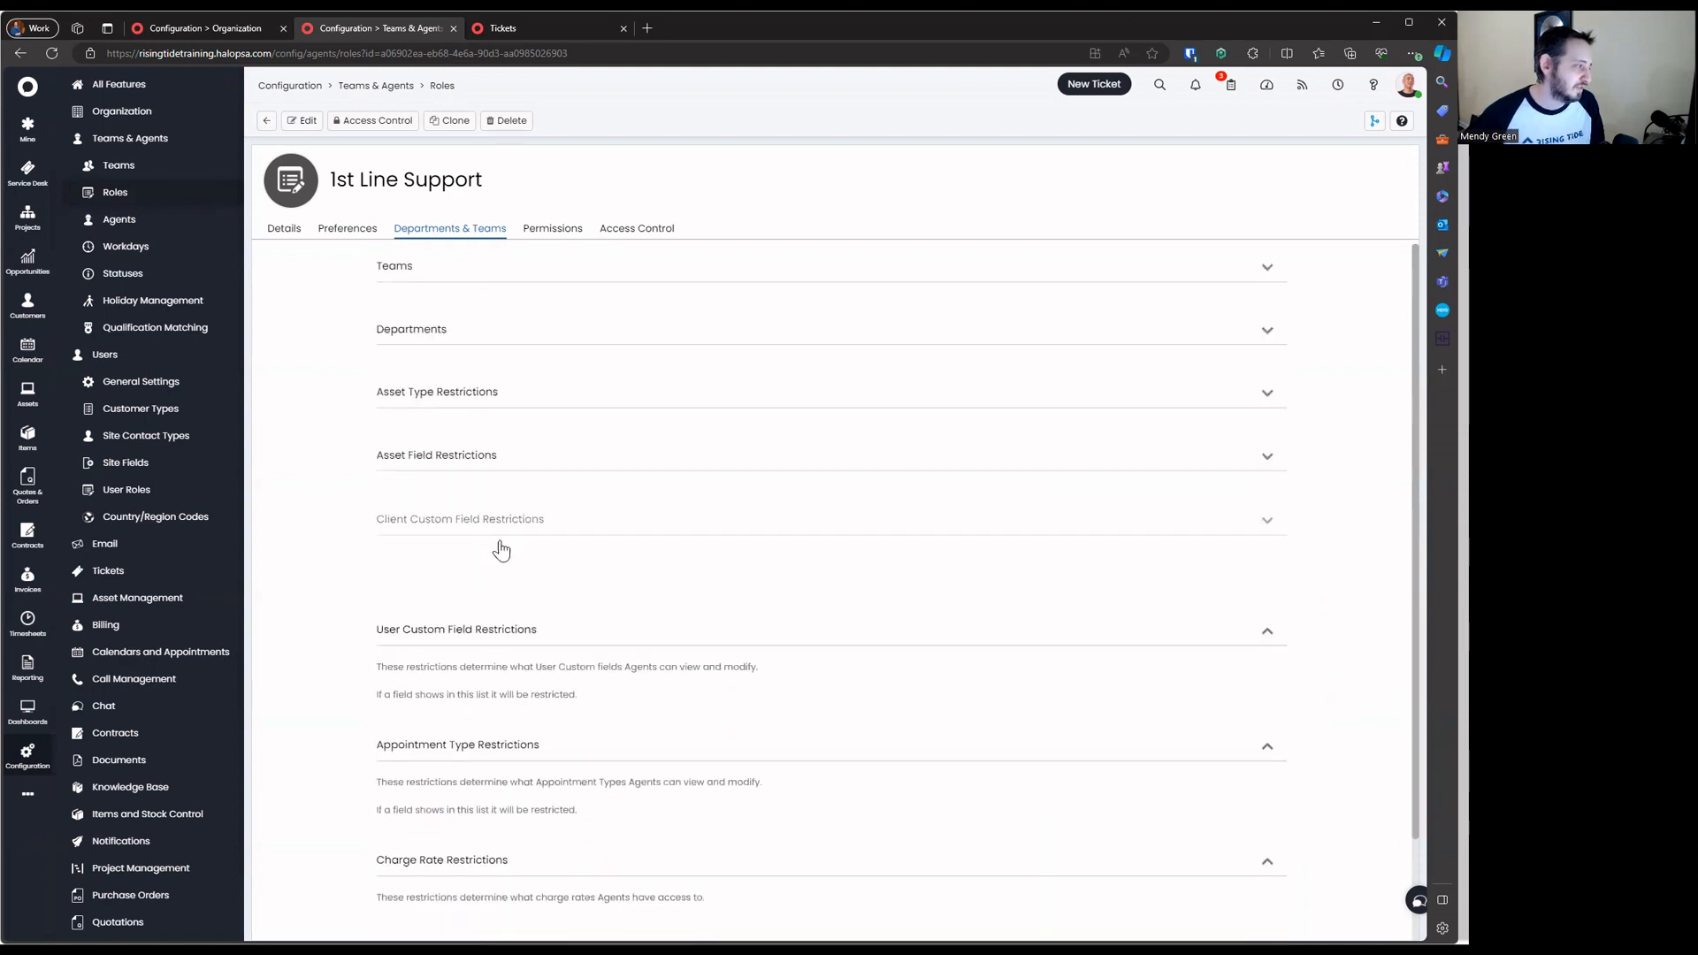
click(504, 629)
click(508, 640)
click(523, 729)
click(523, 773)
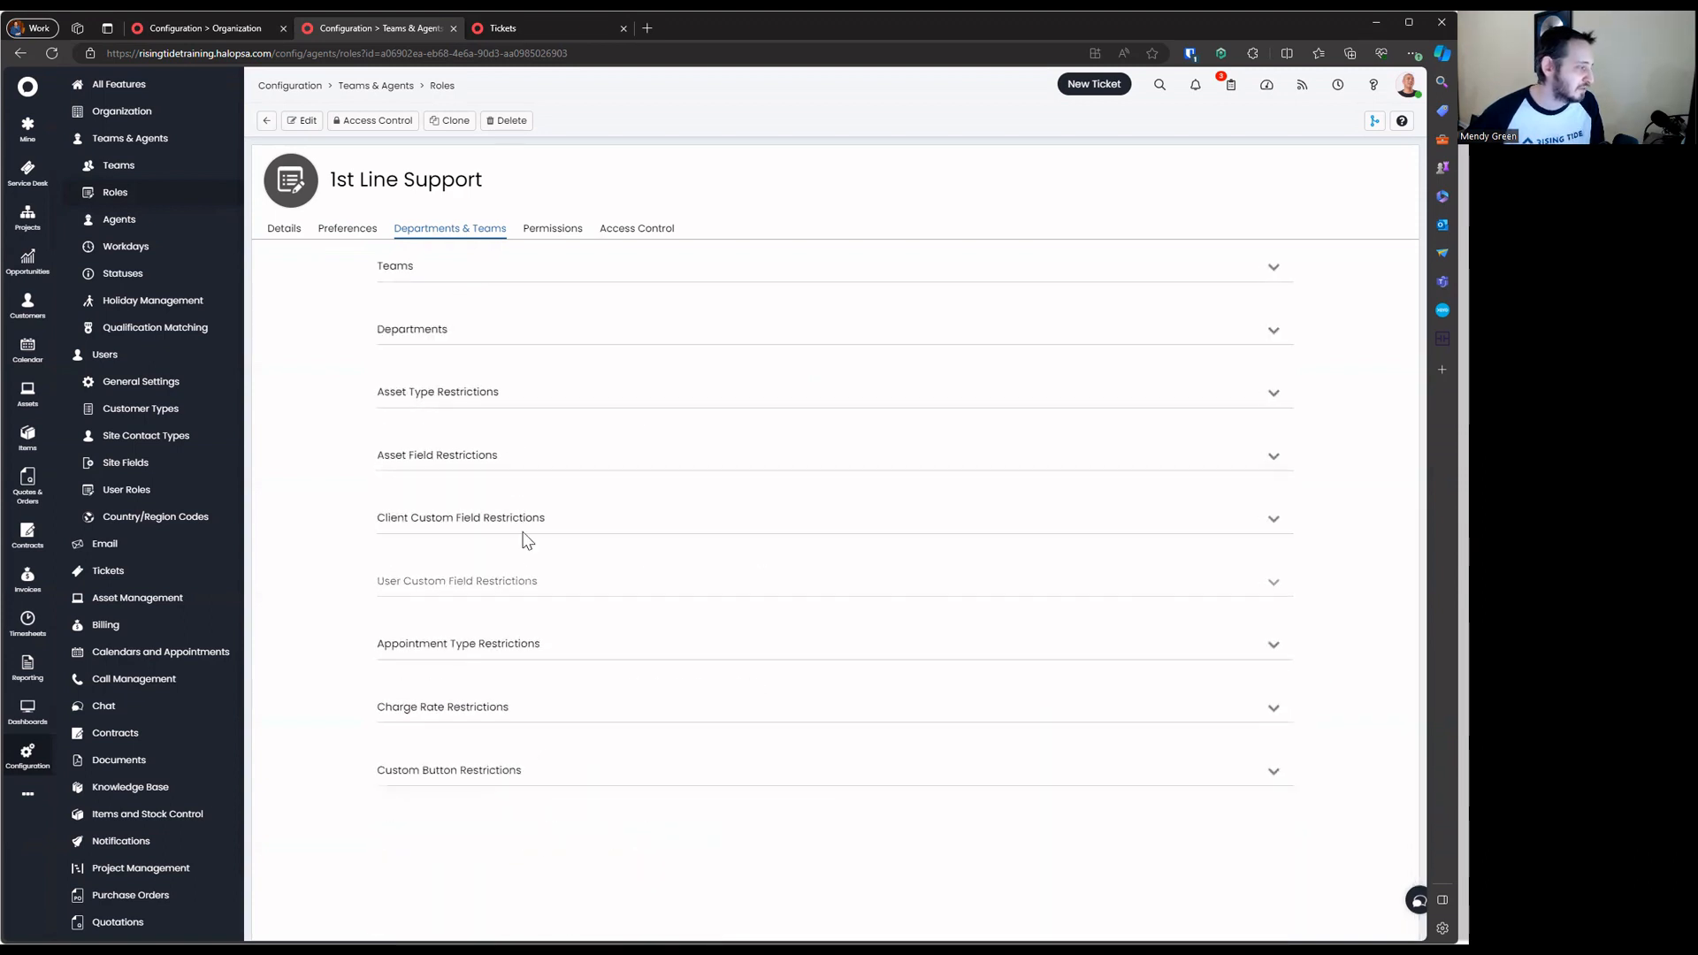
Expand Departments and Teams to review the role's memberships, then start editing
click(459, 334)
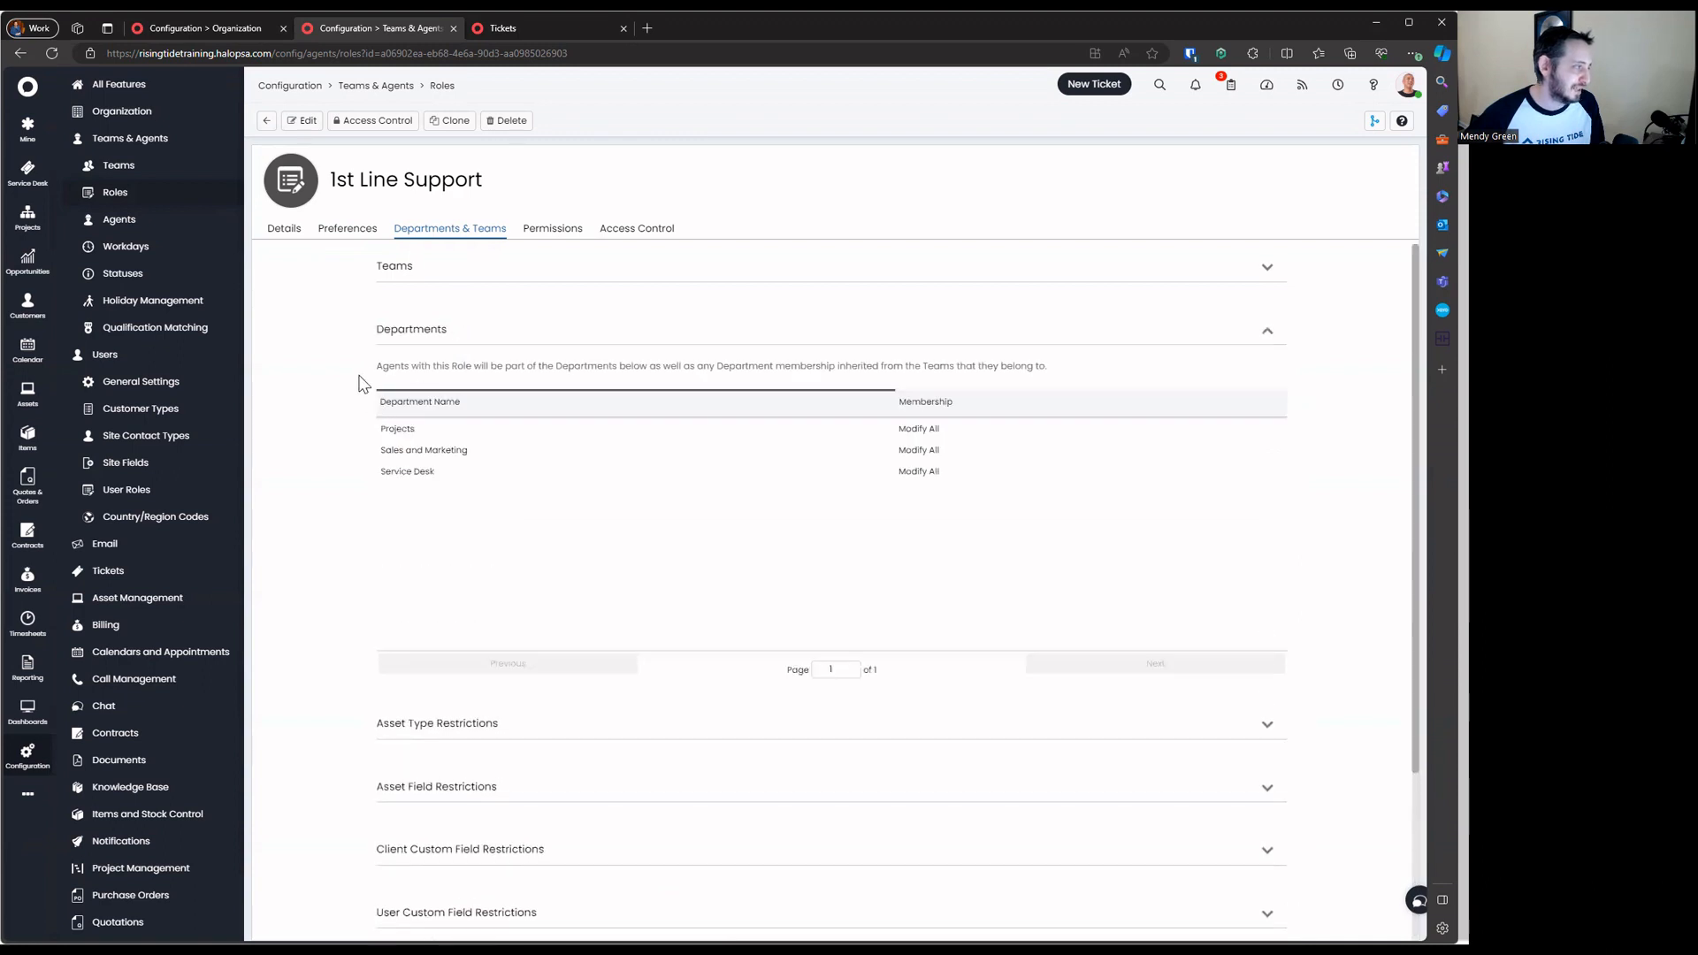
drag(359, 376, 1167, 501)
click(409, 269)
drag(344, 336, 1112, 462)
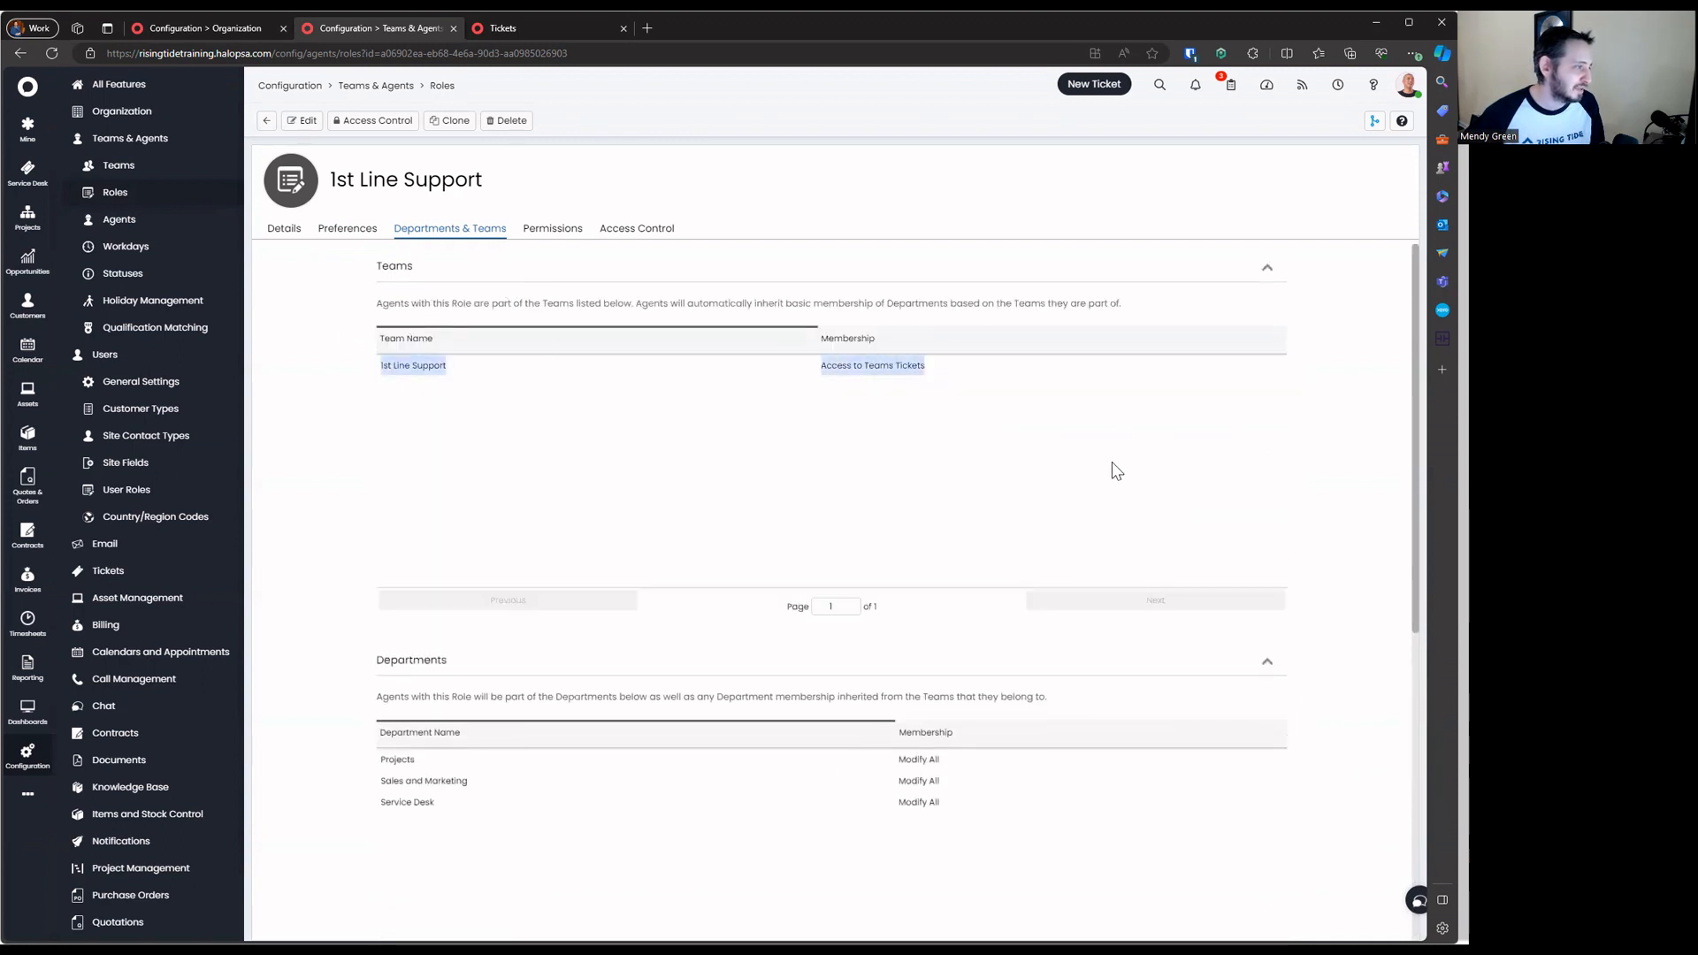
click(303, 120)
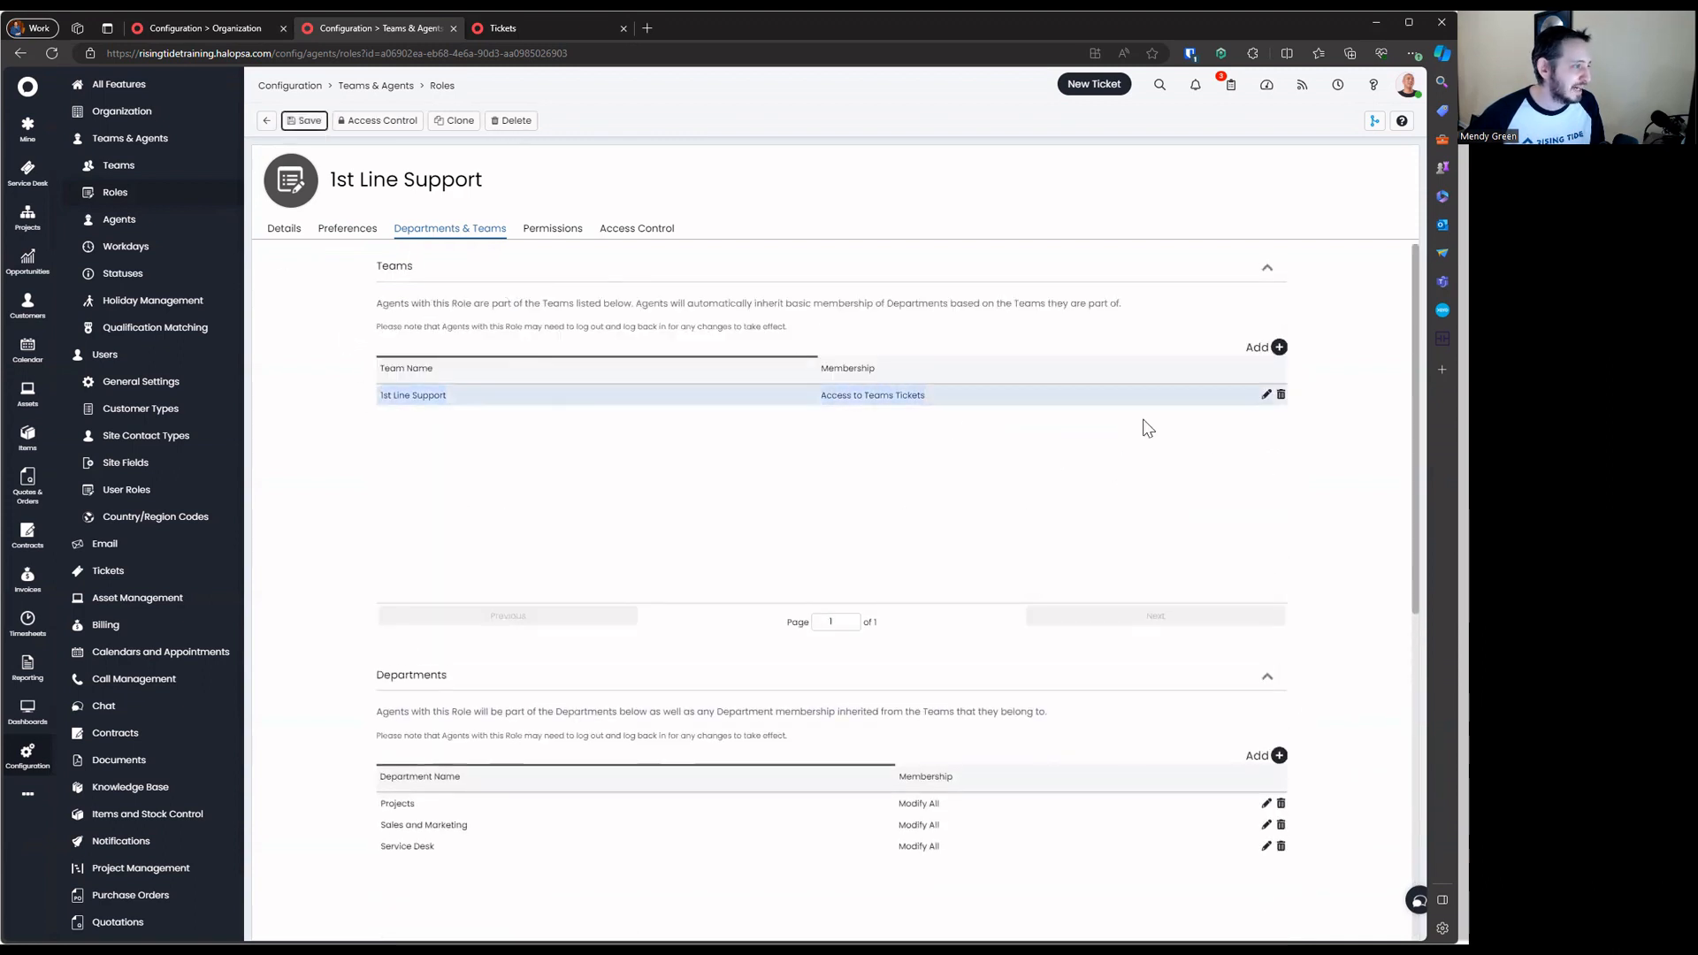
Review the role's 1st Line Support team relationship options, then close them and collapse Teams
click(1266, 394)
mouse_move(502, 435)
mouse_down()
mouse_move(796, 497)
mouse_move(926, 609)
mouse_up()
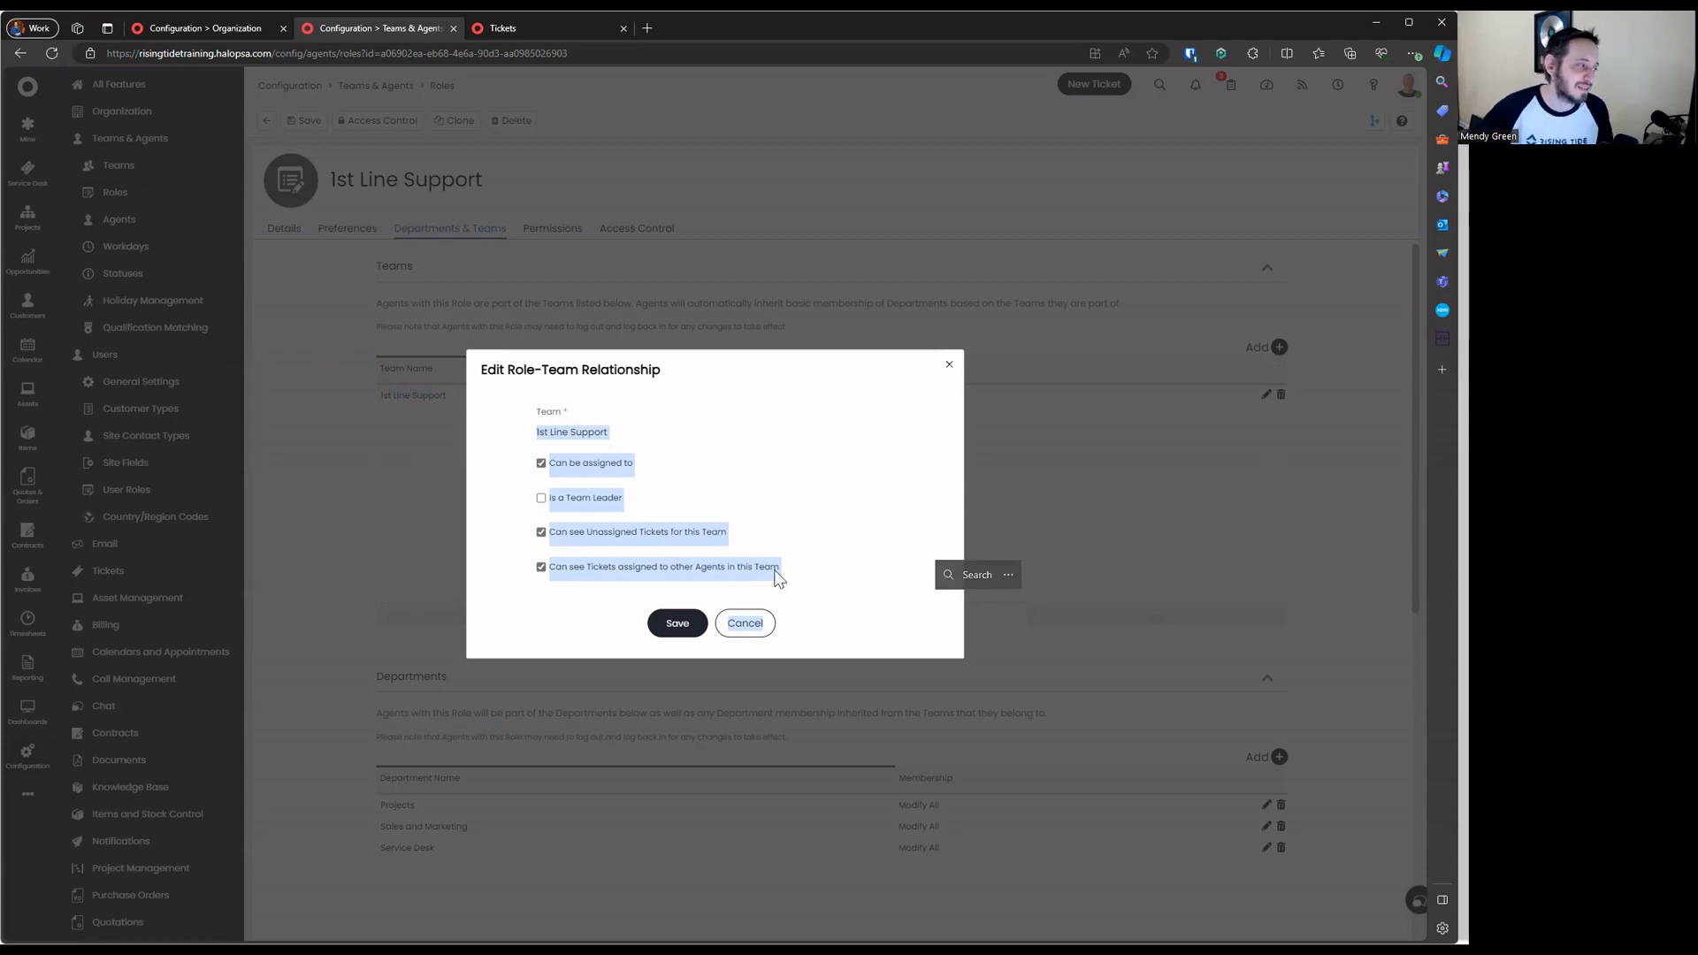
click(531, 431)
drag(531, 432, 837, 596)
click(745, 623)
click(1267, 267)
Review the role's Projects, Sales and Marketing and Service Desk departments, opening Projects' relationship
drag(377, 365, 1023, 551)
click(1023, 550)
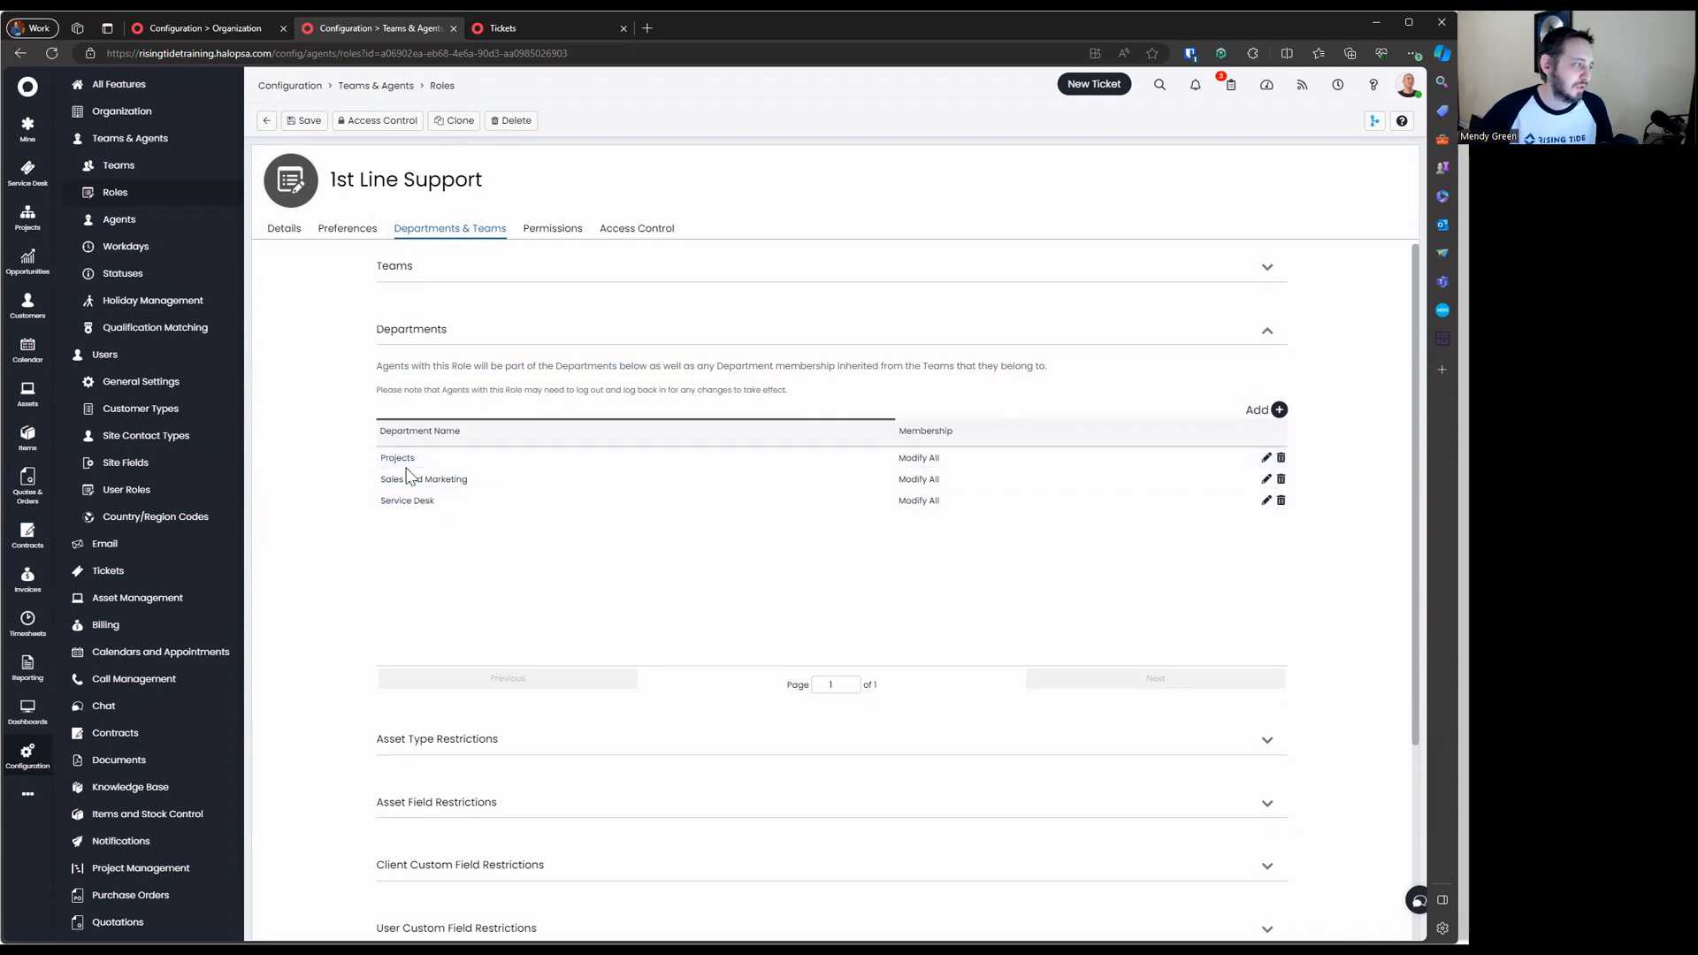
drag(374, 449, 1292, 519)
click(1300, 520)
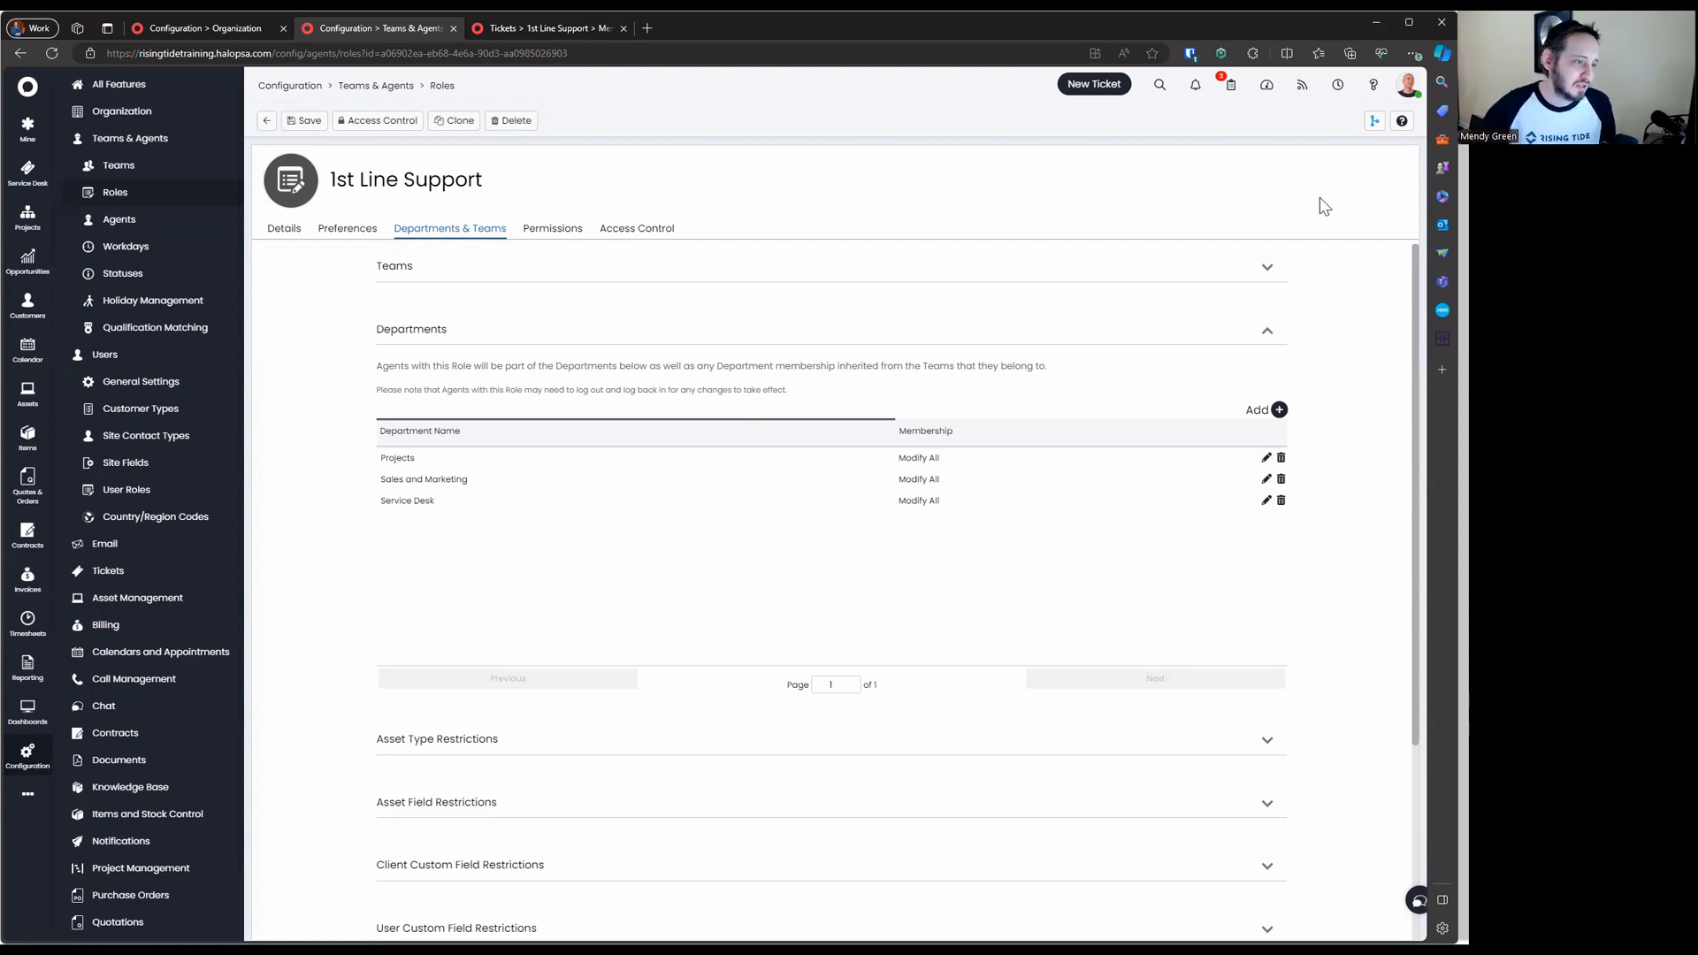
click(1267, 457)
click(683, 508)
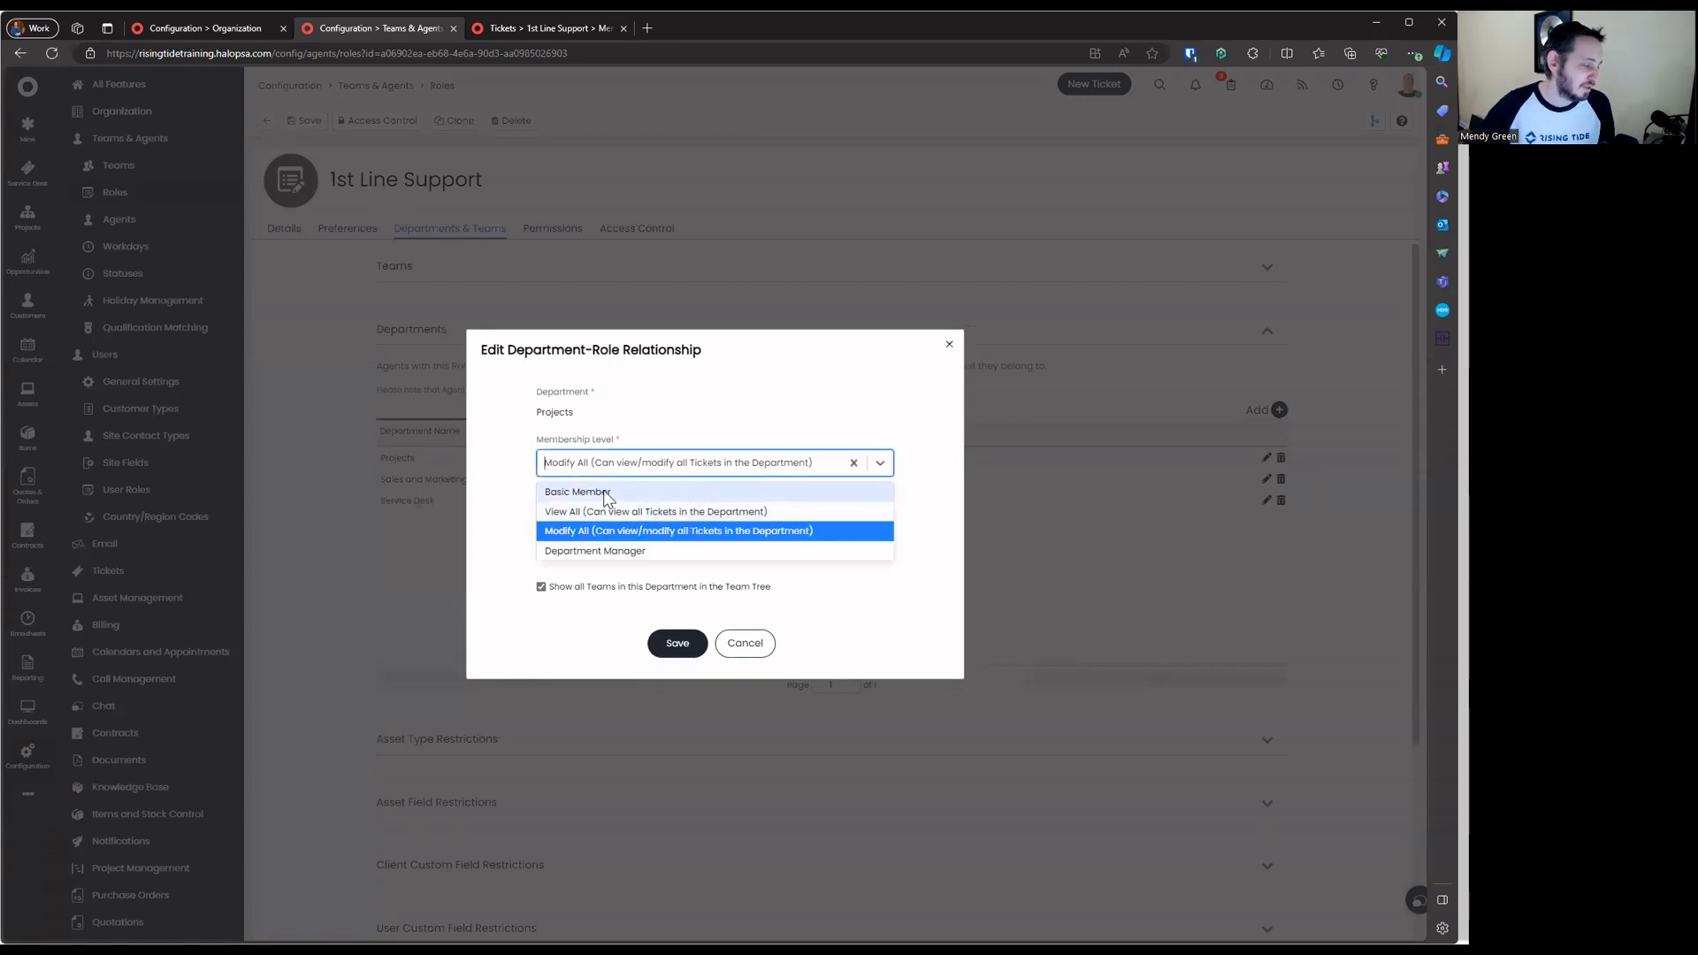
click(607, 495)
click(639, 513)
click(648, 535)
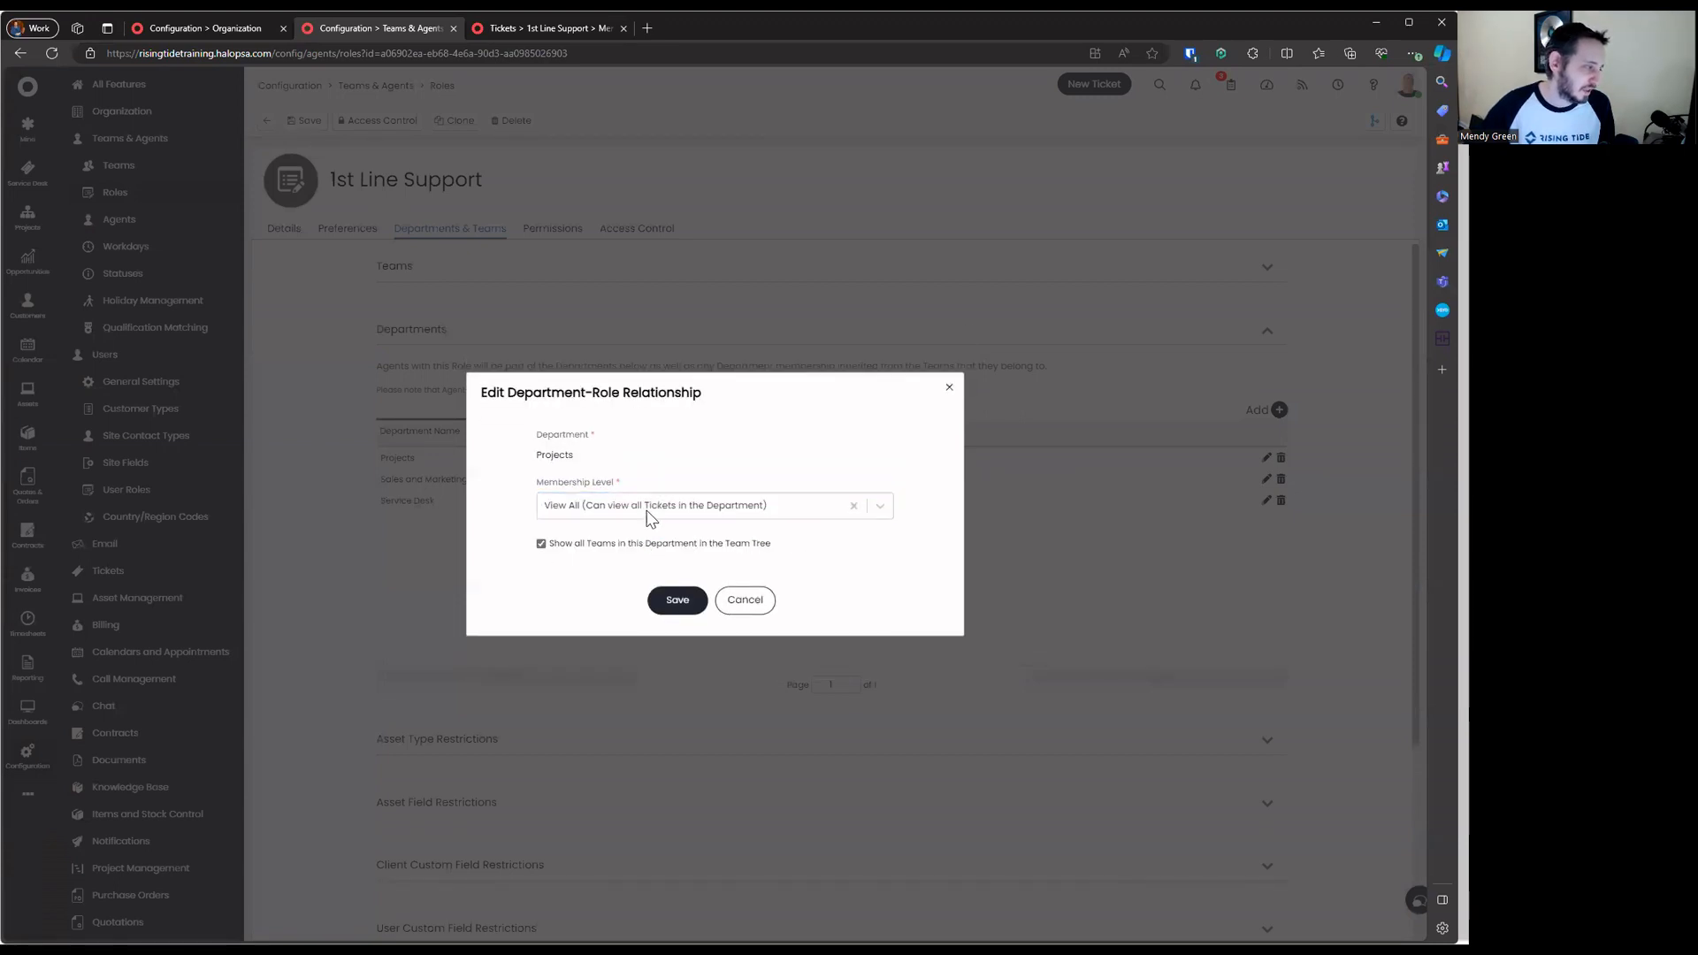
click(650, 513)
click(654, 495)
click(663, 511)
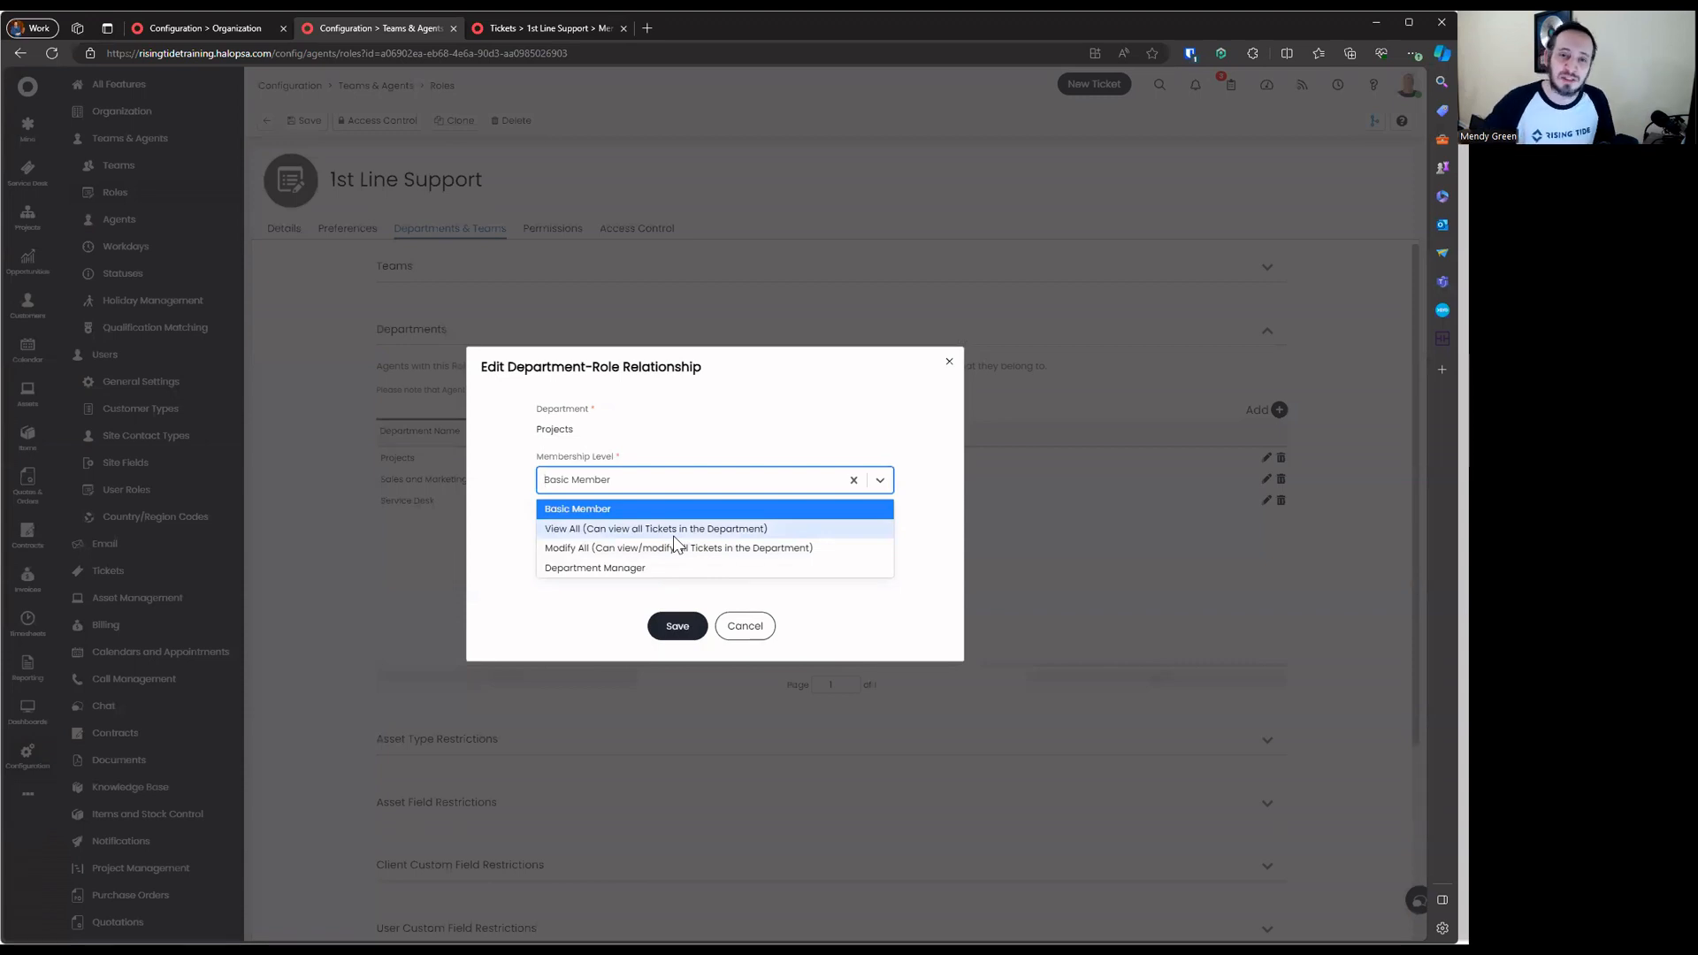
click(764, 615)
click(769, 593)
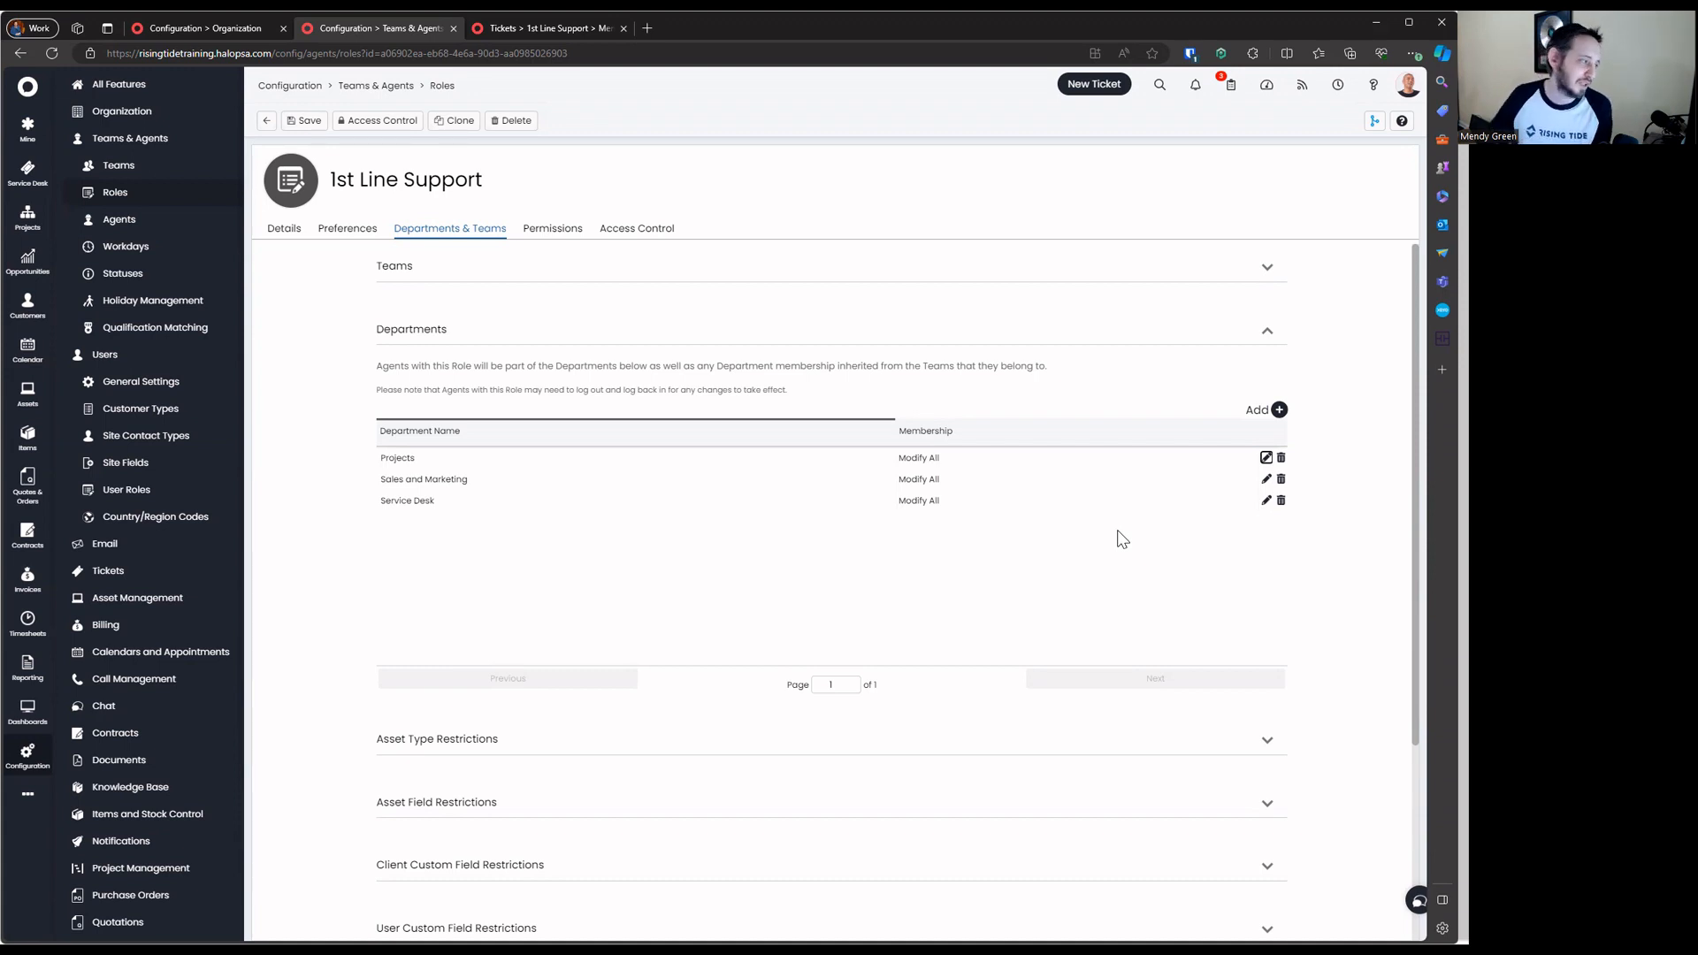
Delete the Projects and remaining department rows from 1st Line Support, save the role, and view its permissions
click(1280, 457)
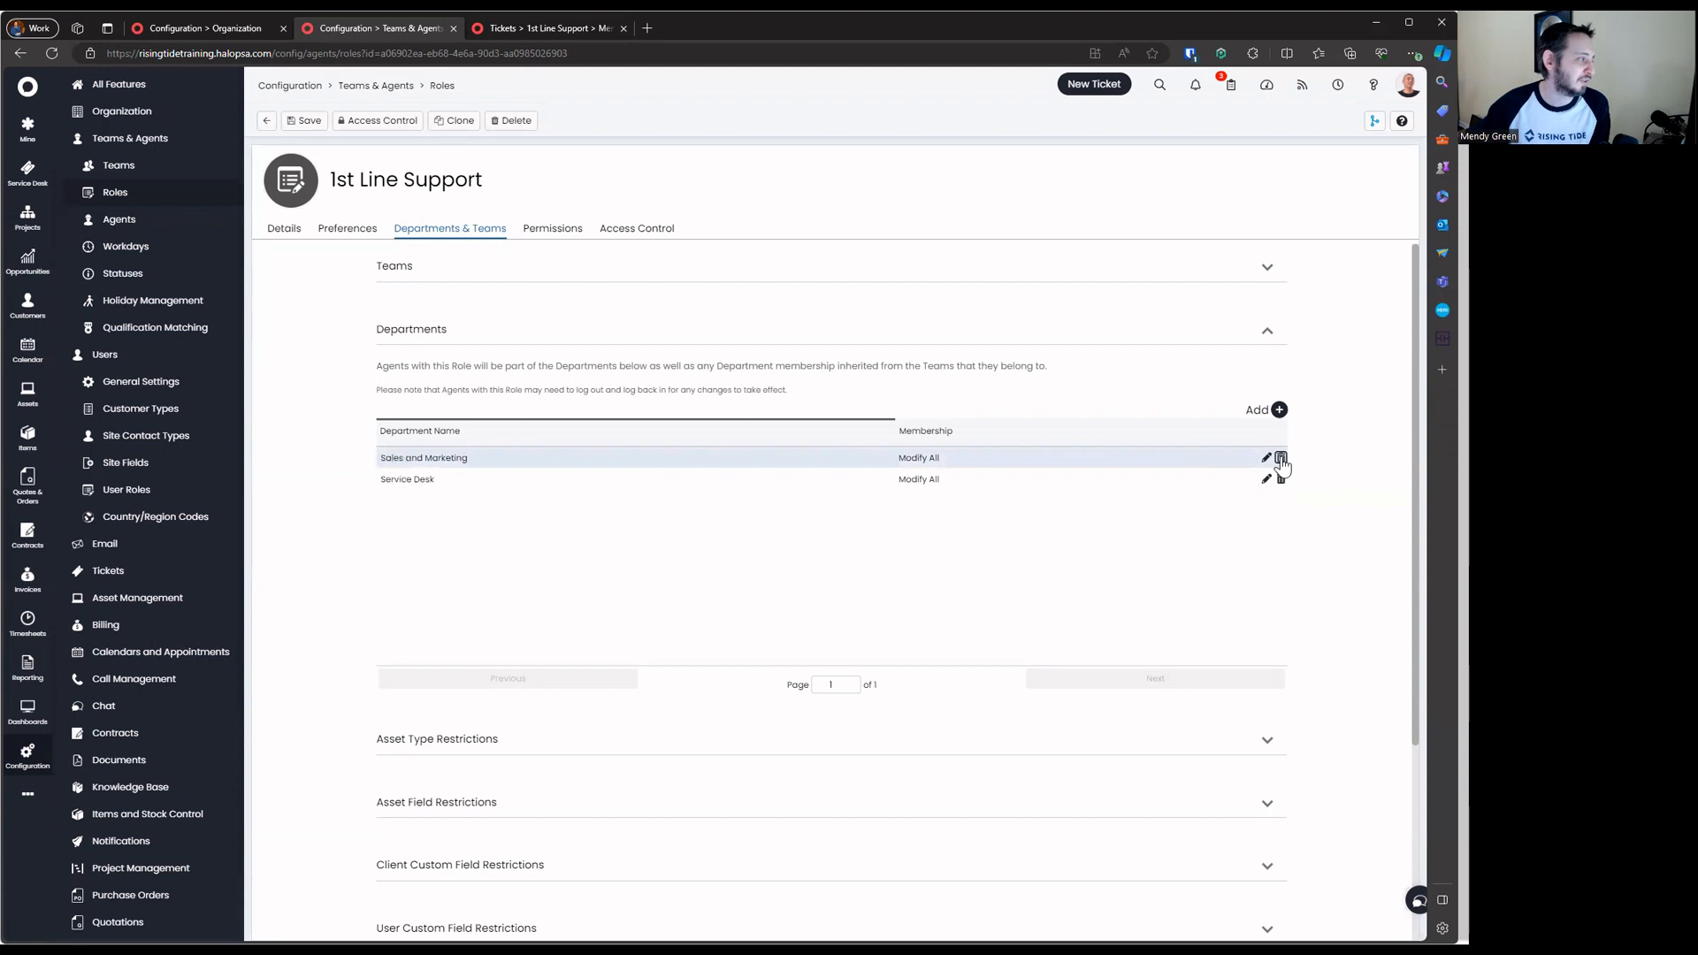
click(1280, 457)
click(1280, 457)
click(687, 334)
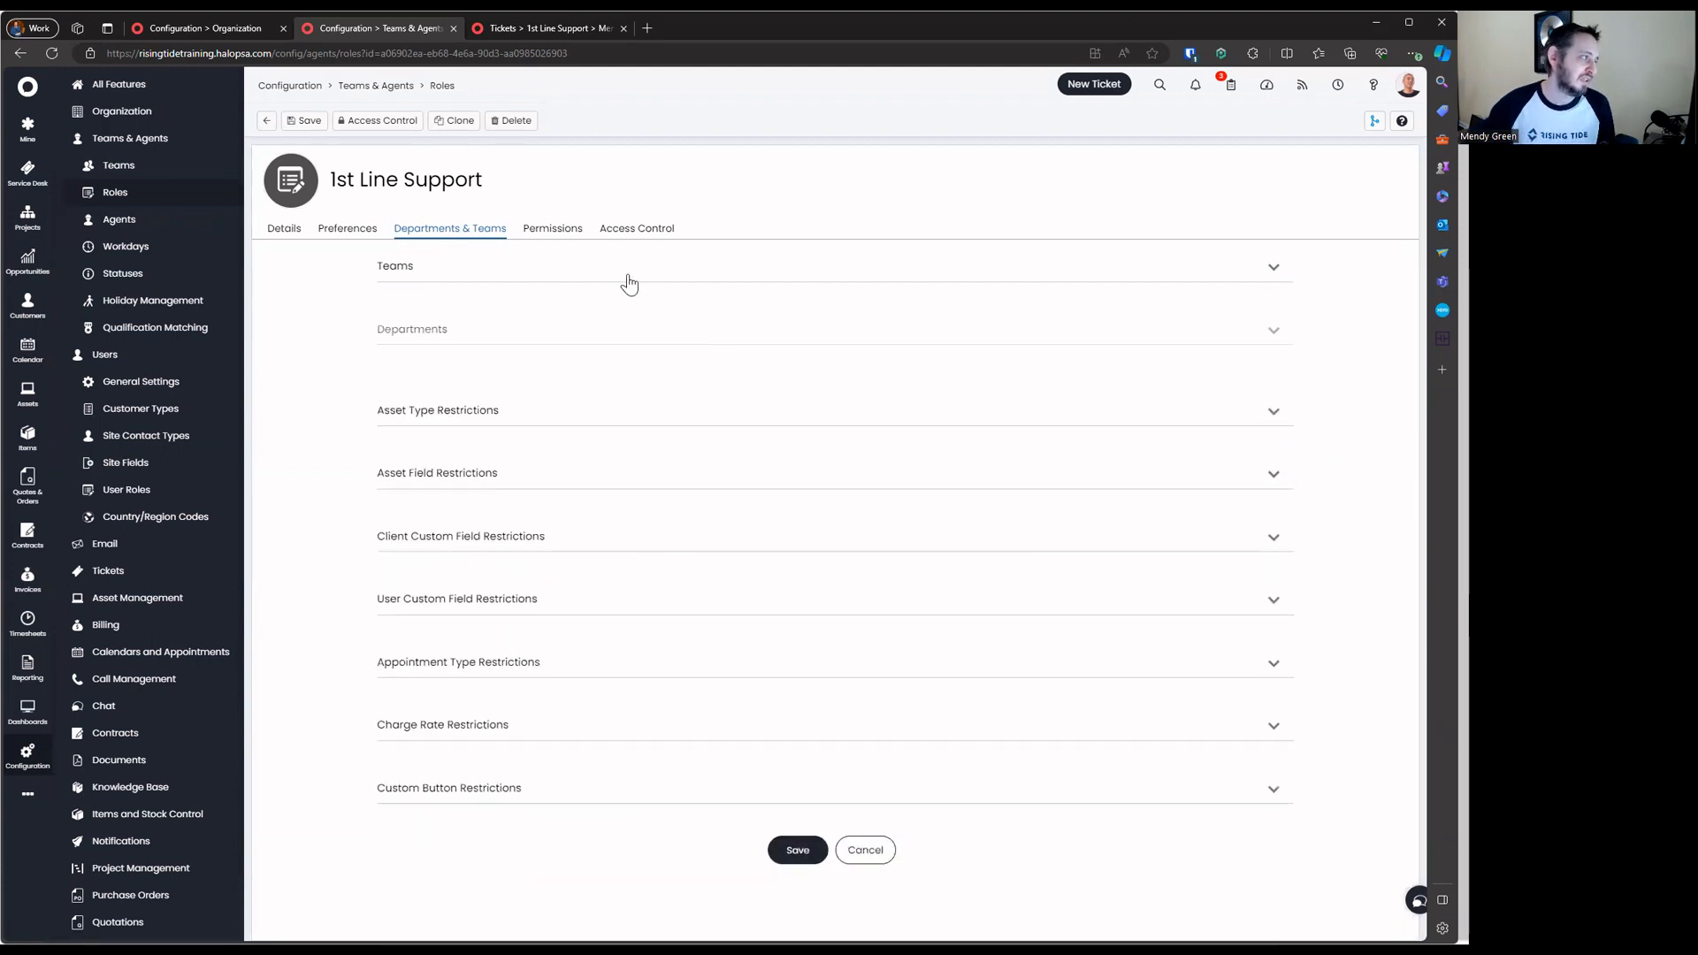
click(629, 269)
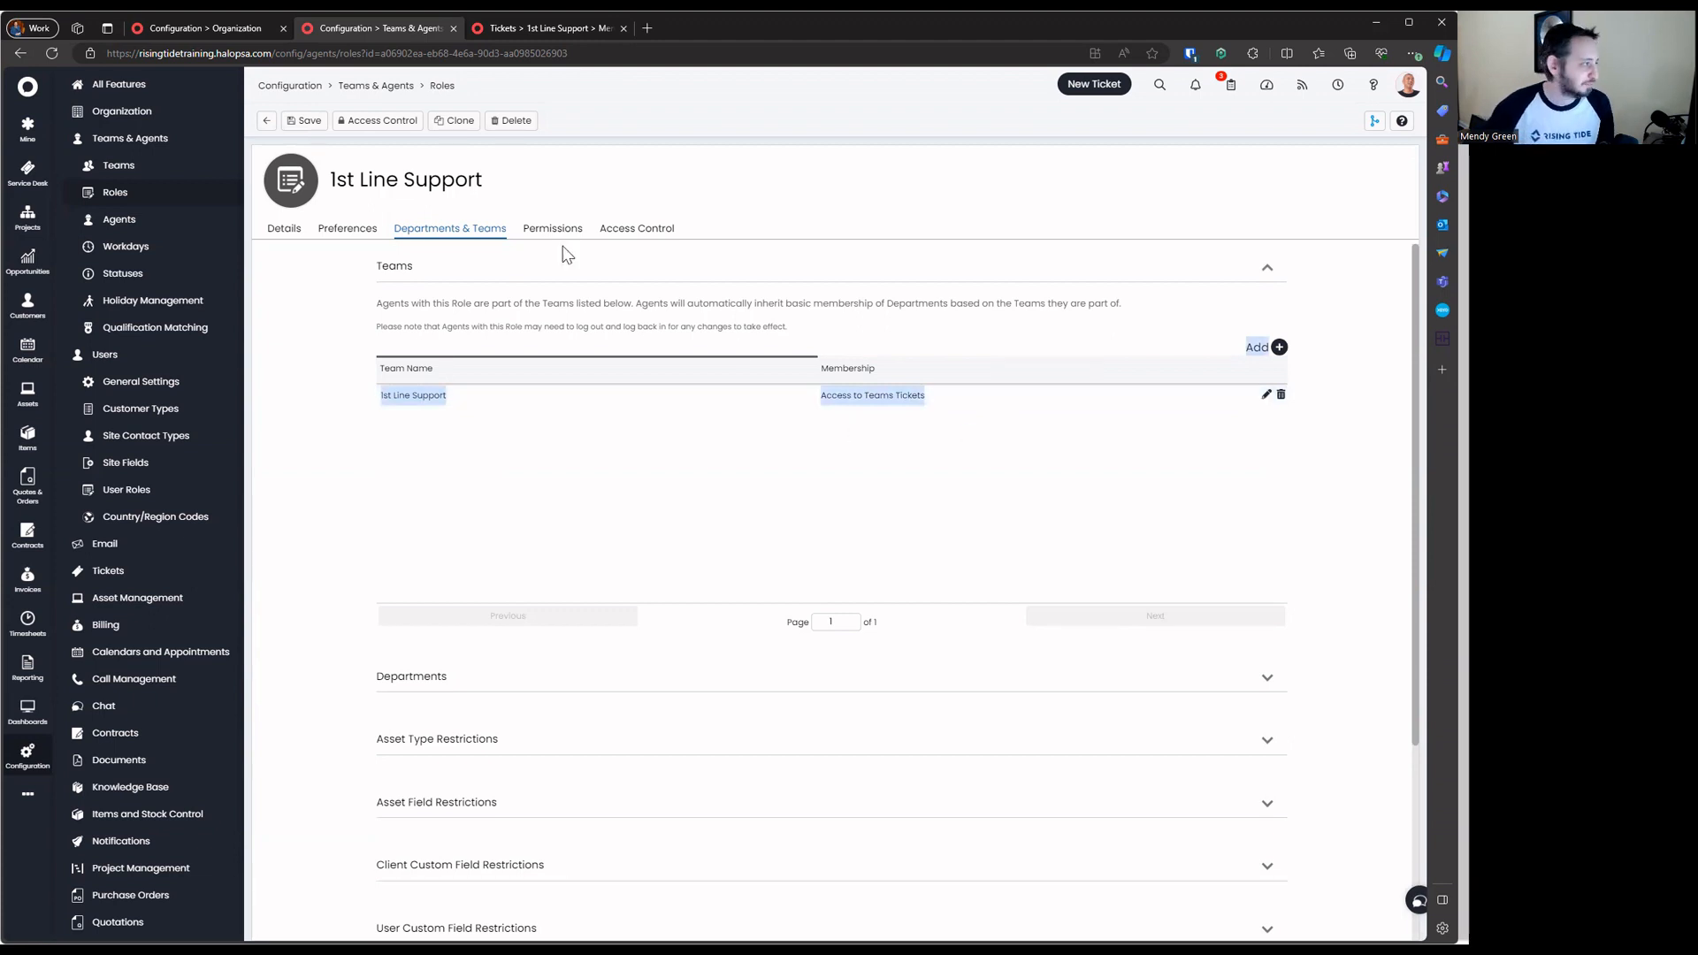
click(304, 120)
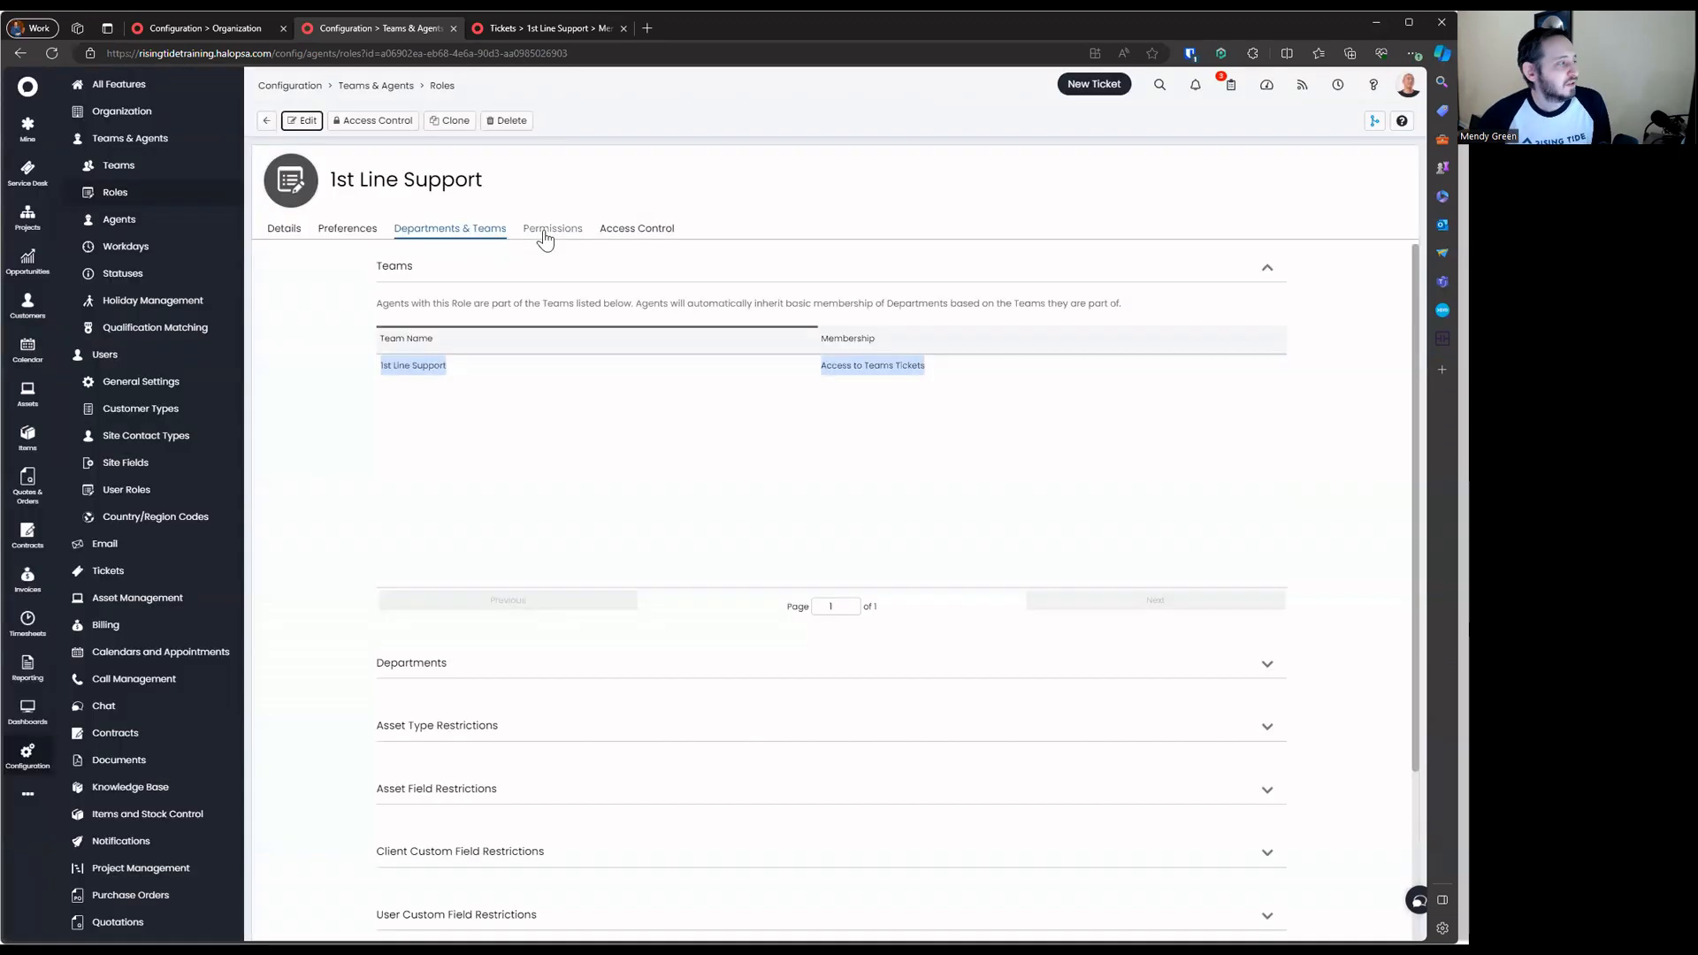
click(546, 228)
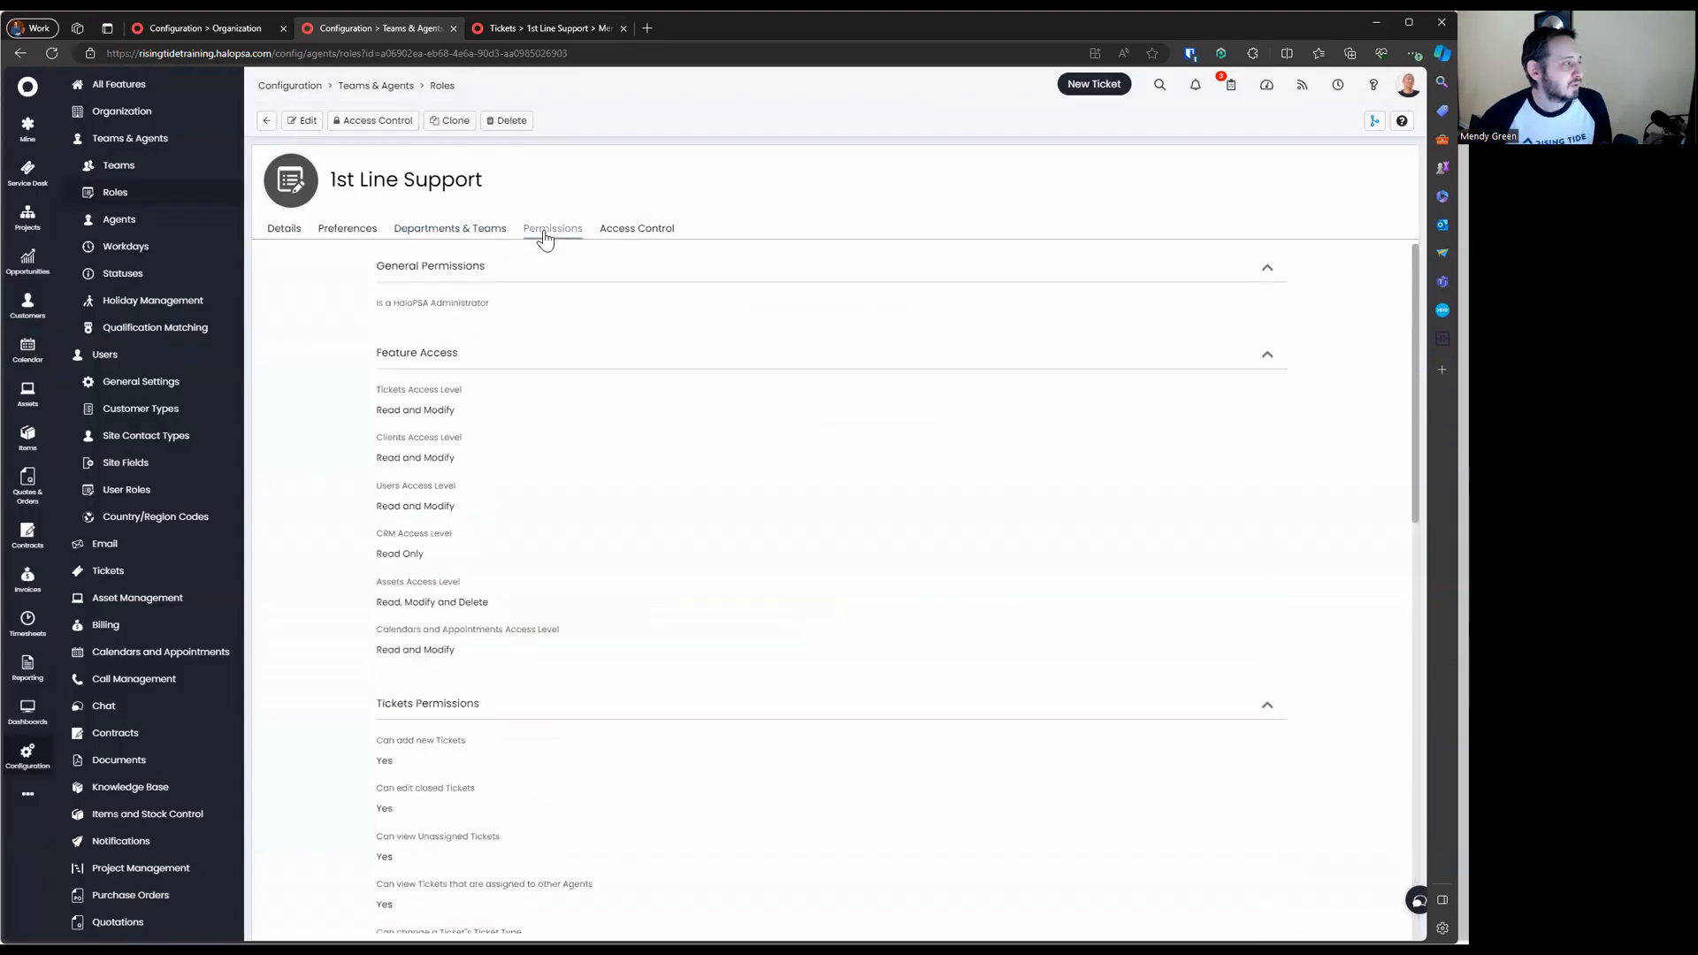
Put the 1st Line Support permissions into edit mode and scroll through the settings
click(320, 127)
scroll(1400, 333, down, 6)
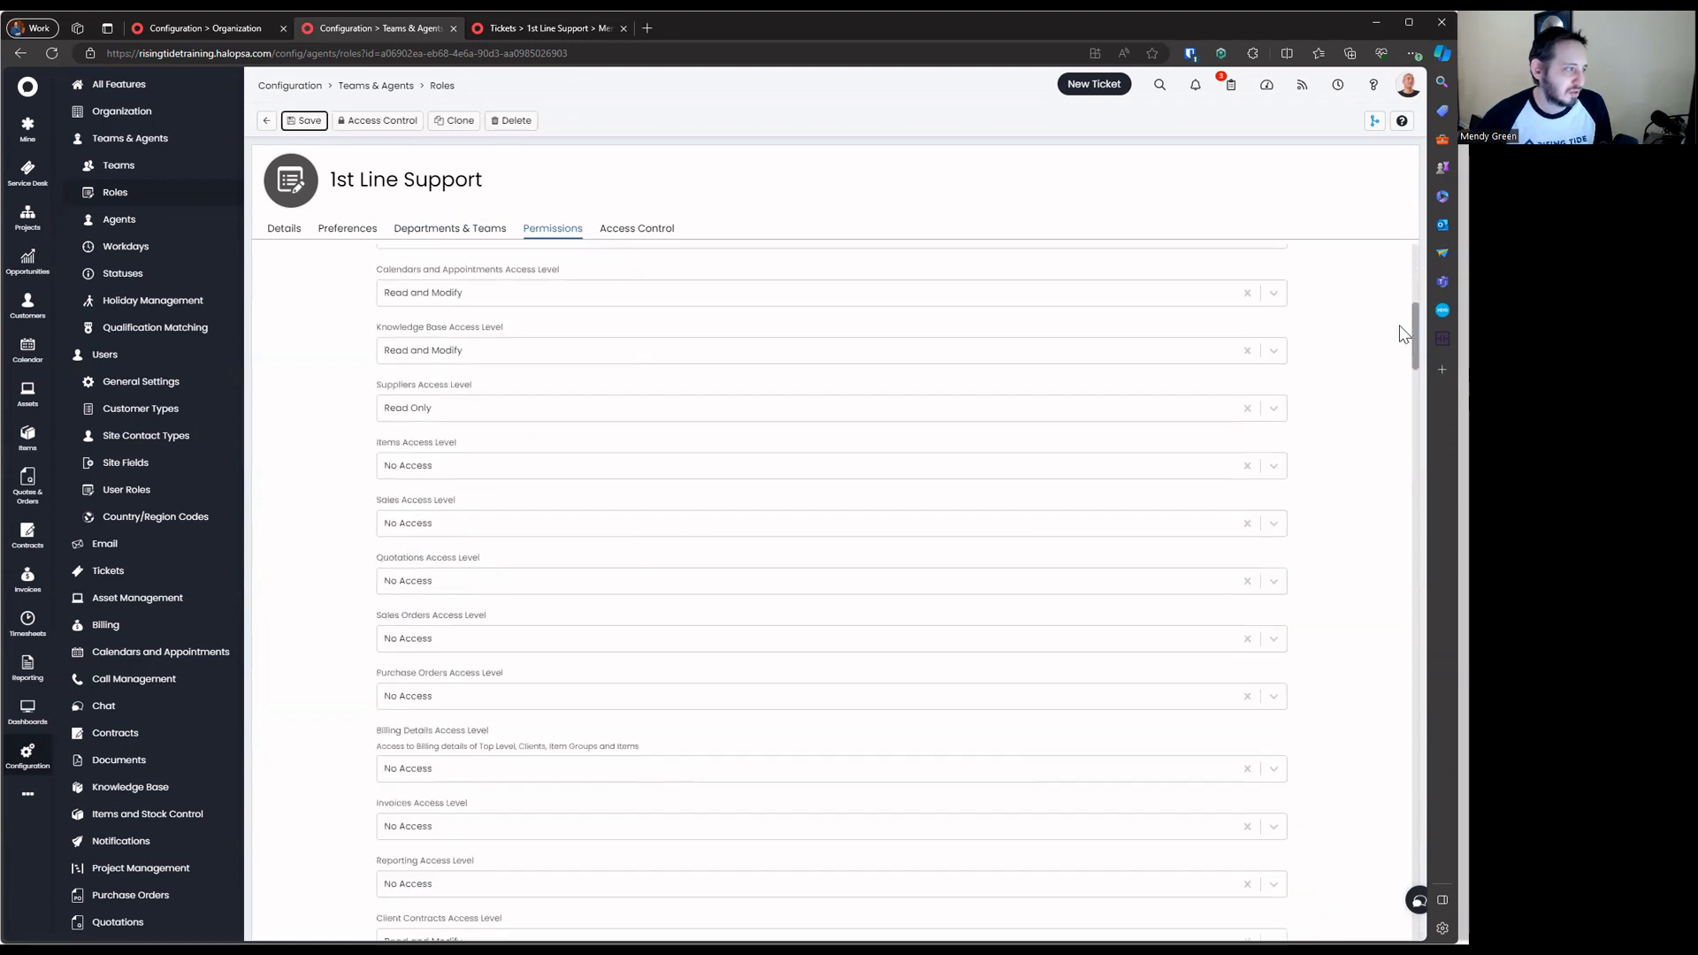
scroll(1400, 334, down, 15)
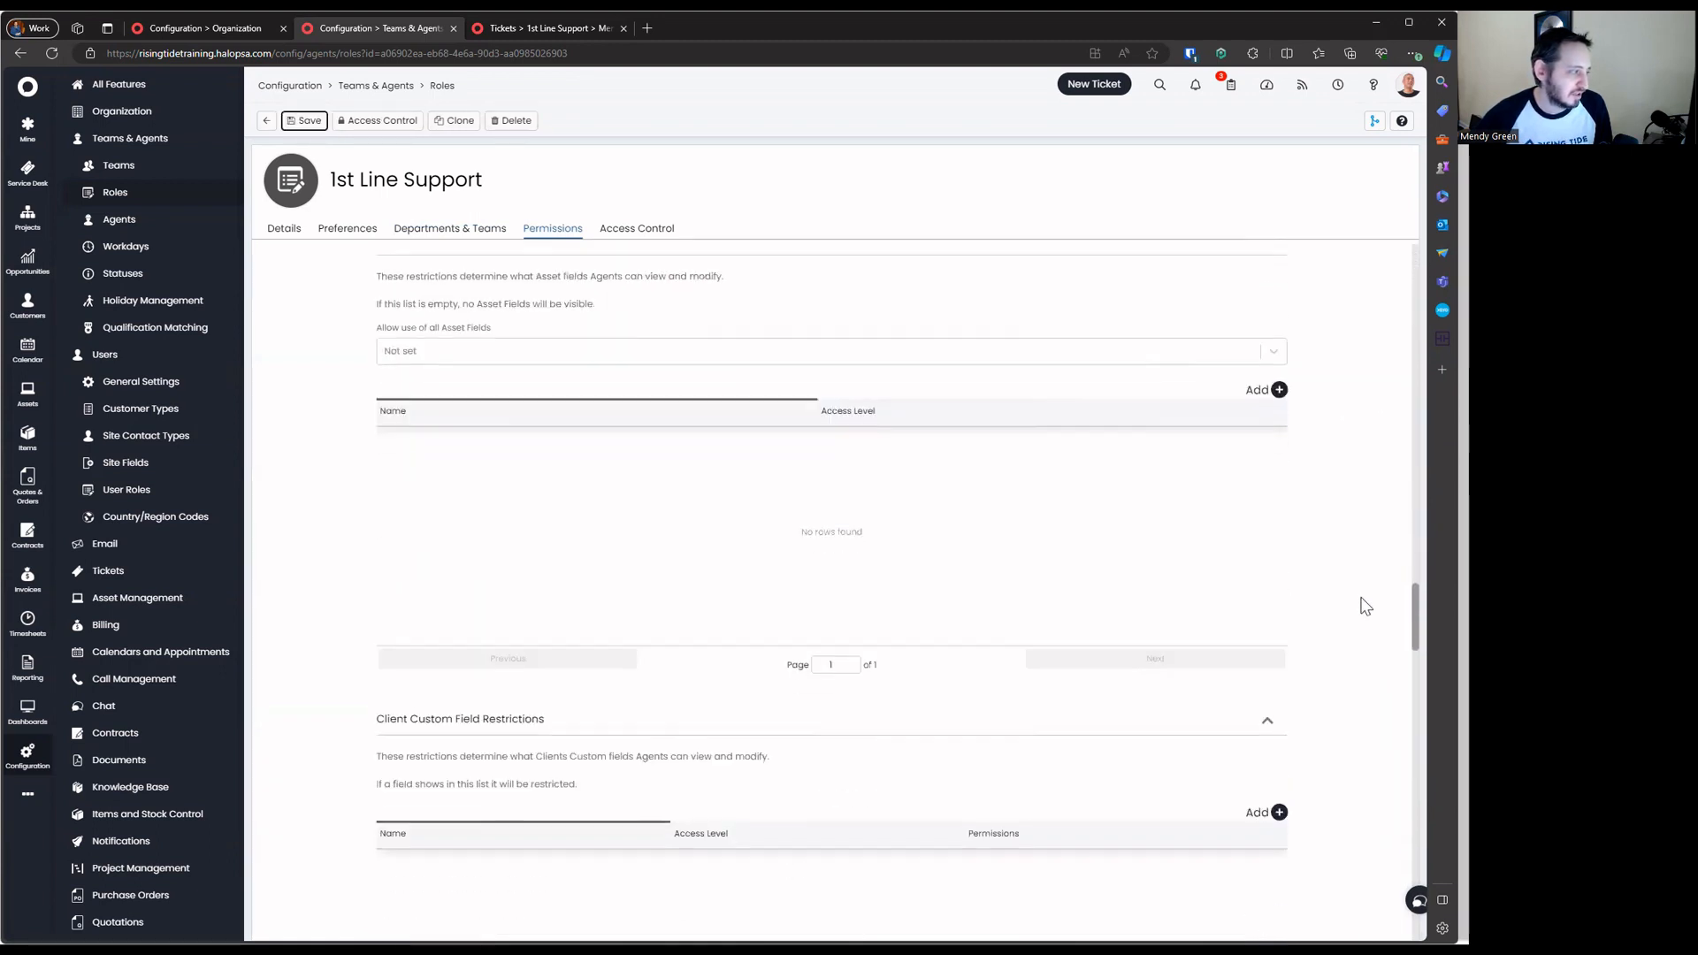
scroll(1366, 607, down, 15)
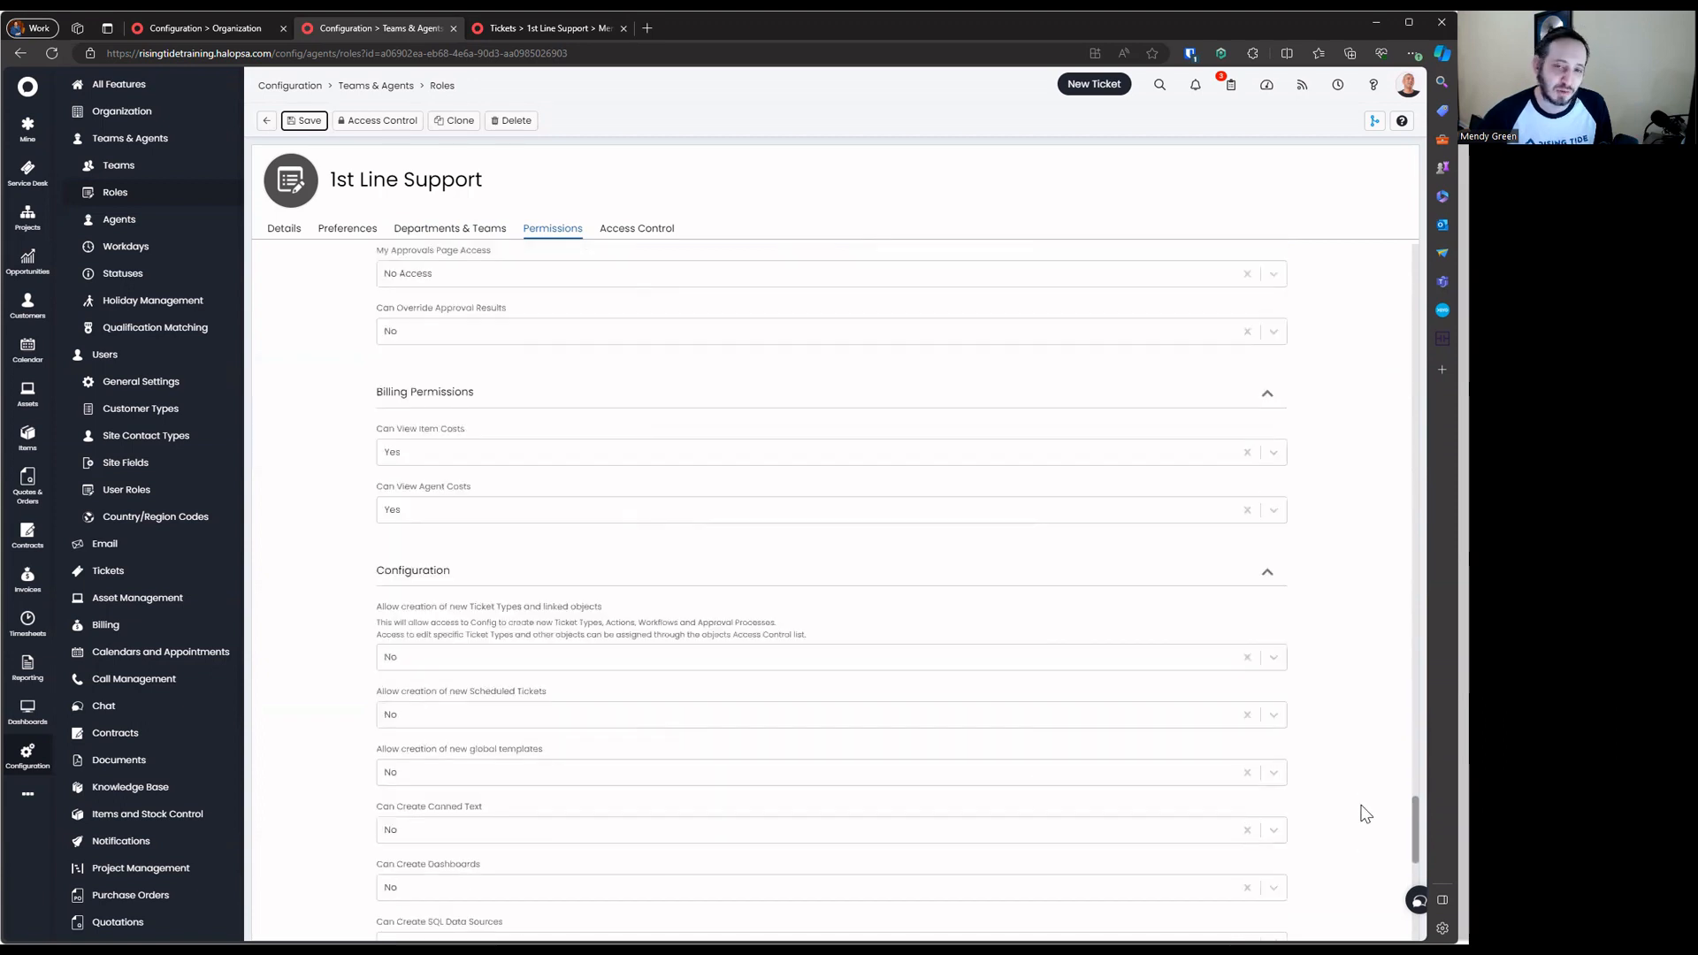
scroll(1364, 813, down, 10)
scroll(1327, 353, up, 15)
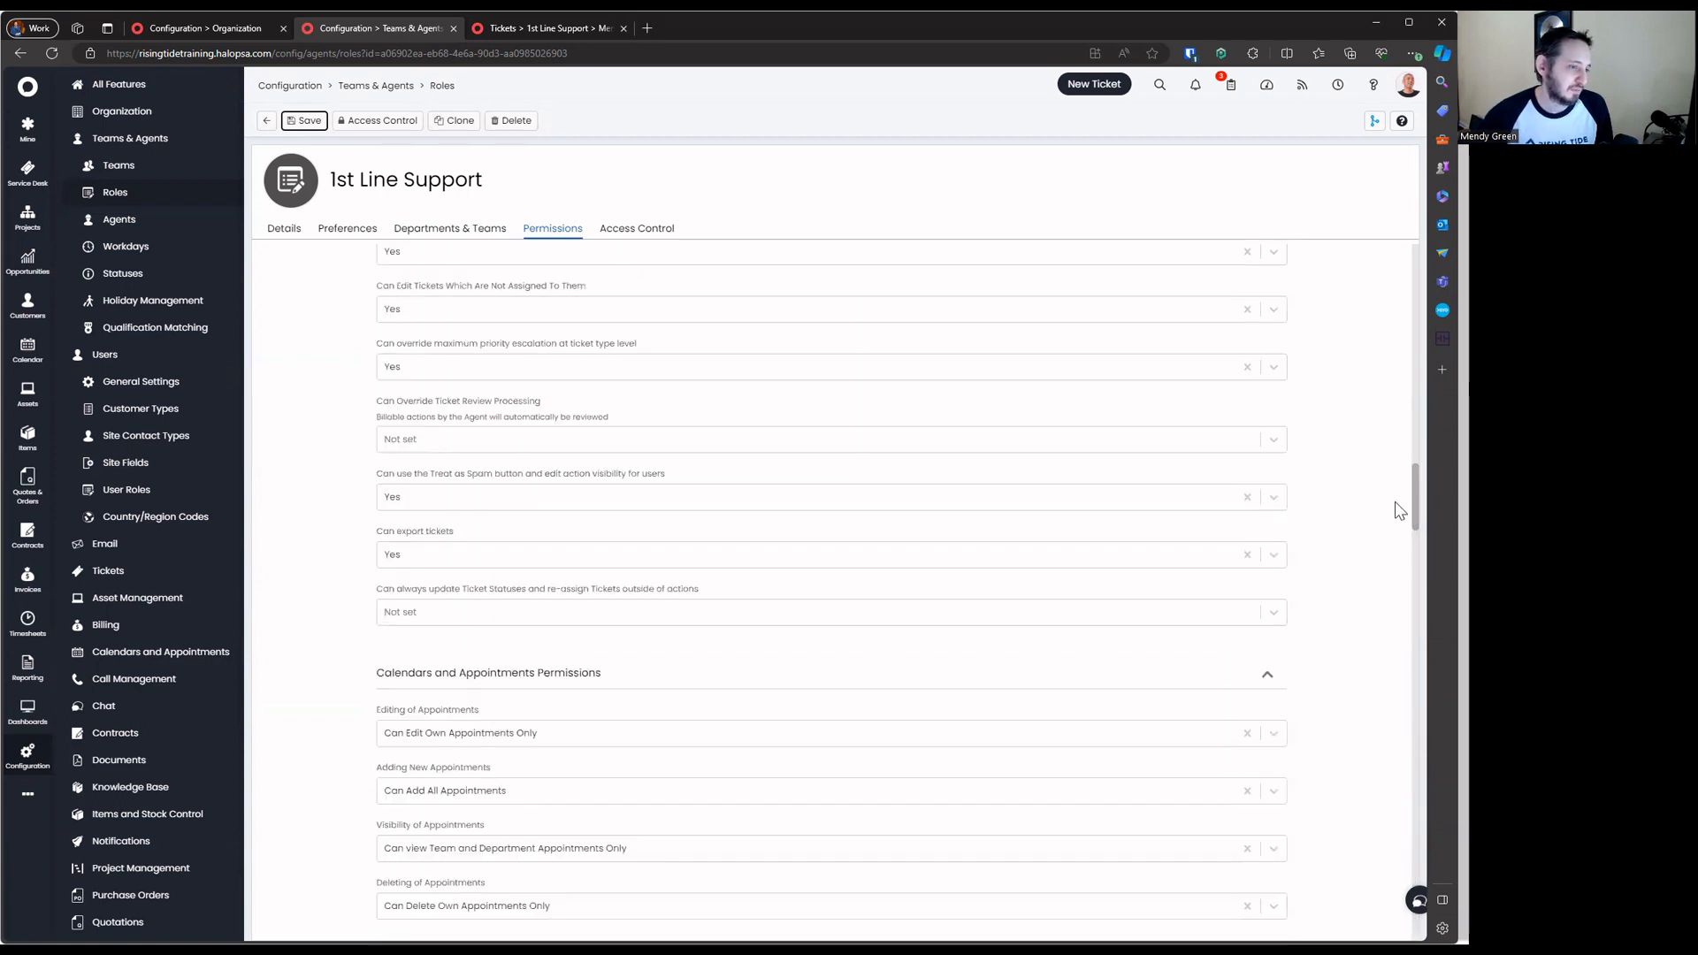
drag(1413, 498, 1415, 252)
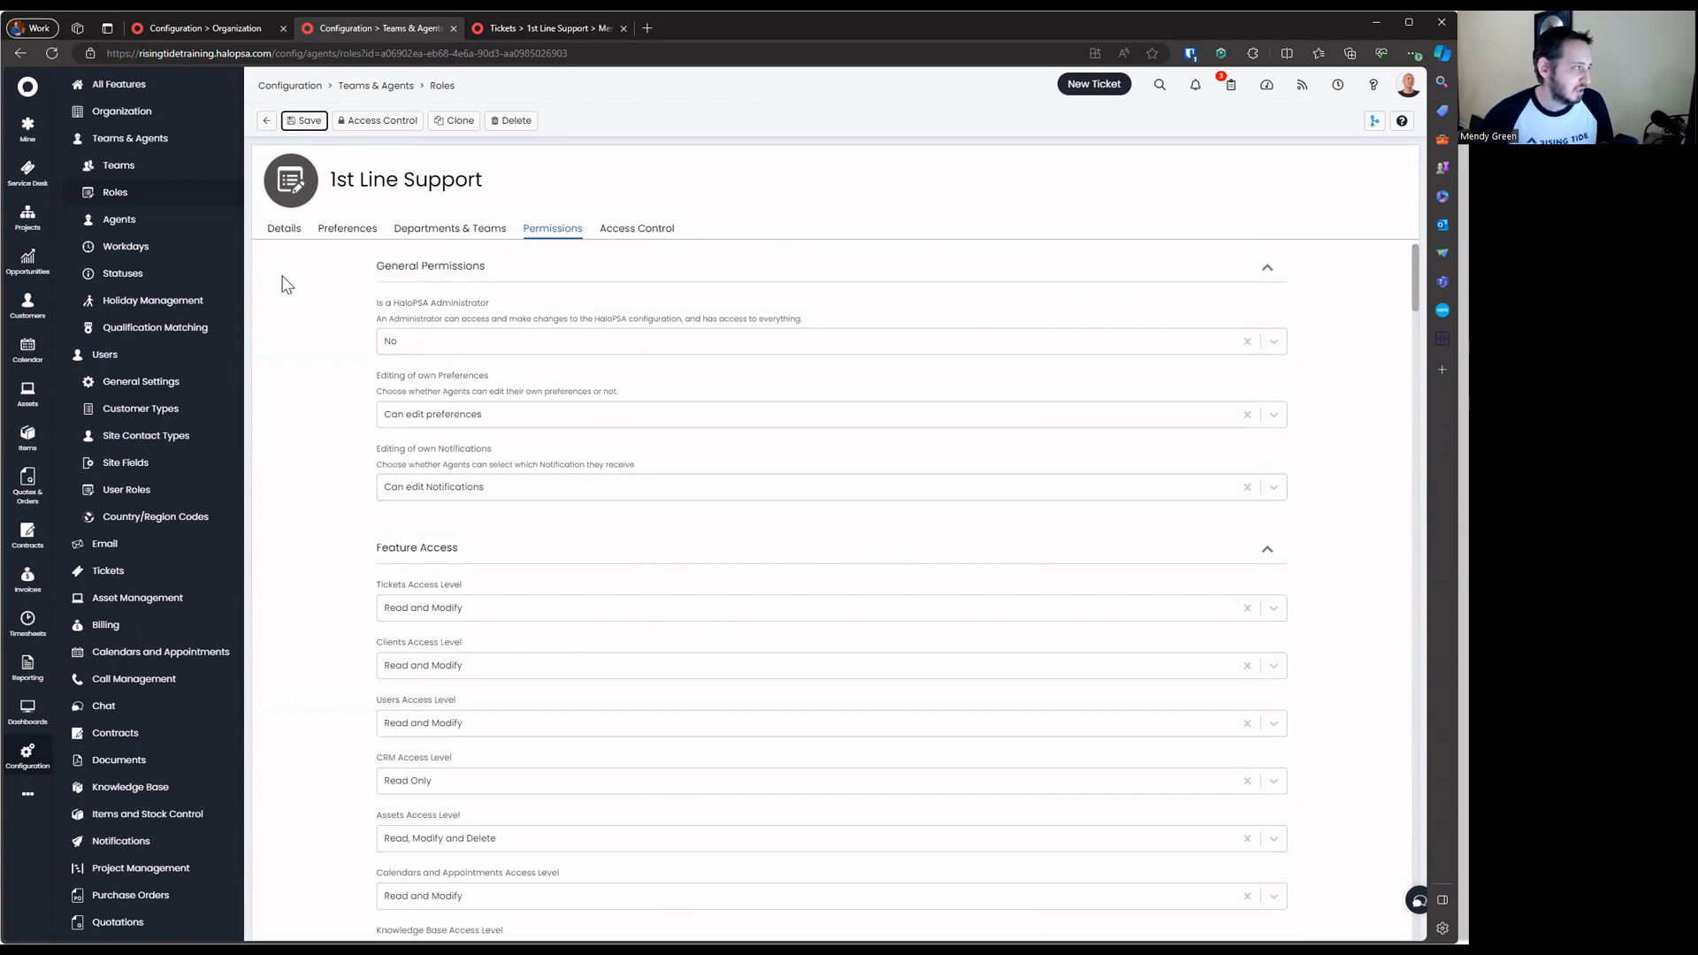
Point out the HaloPSA Administrator, preferences and notifications settings, then collapse General Permissions
drag(338, 286, 1054, 492)
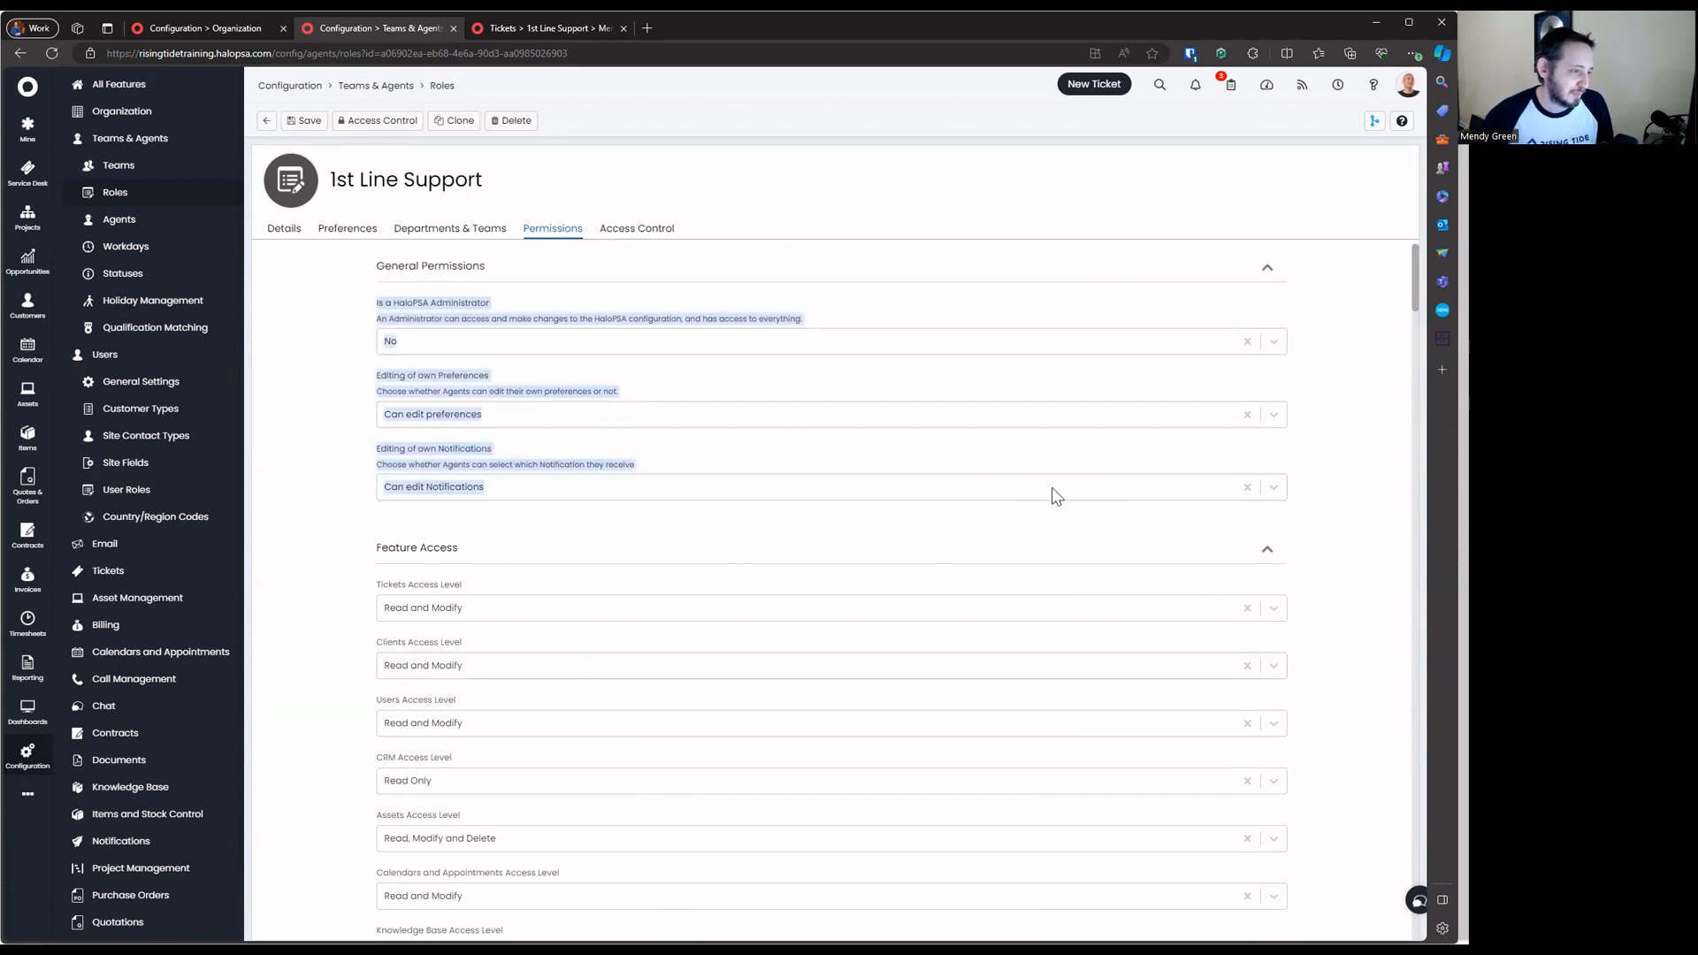
click(1335, 450)
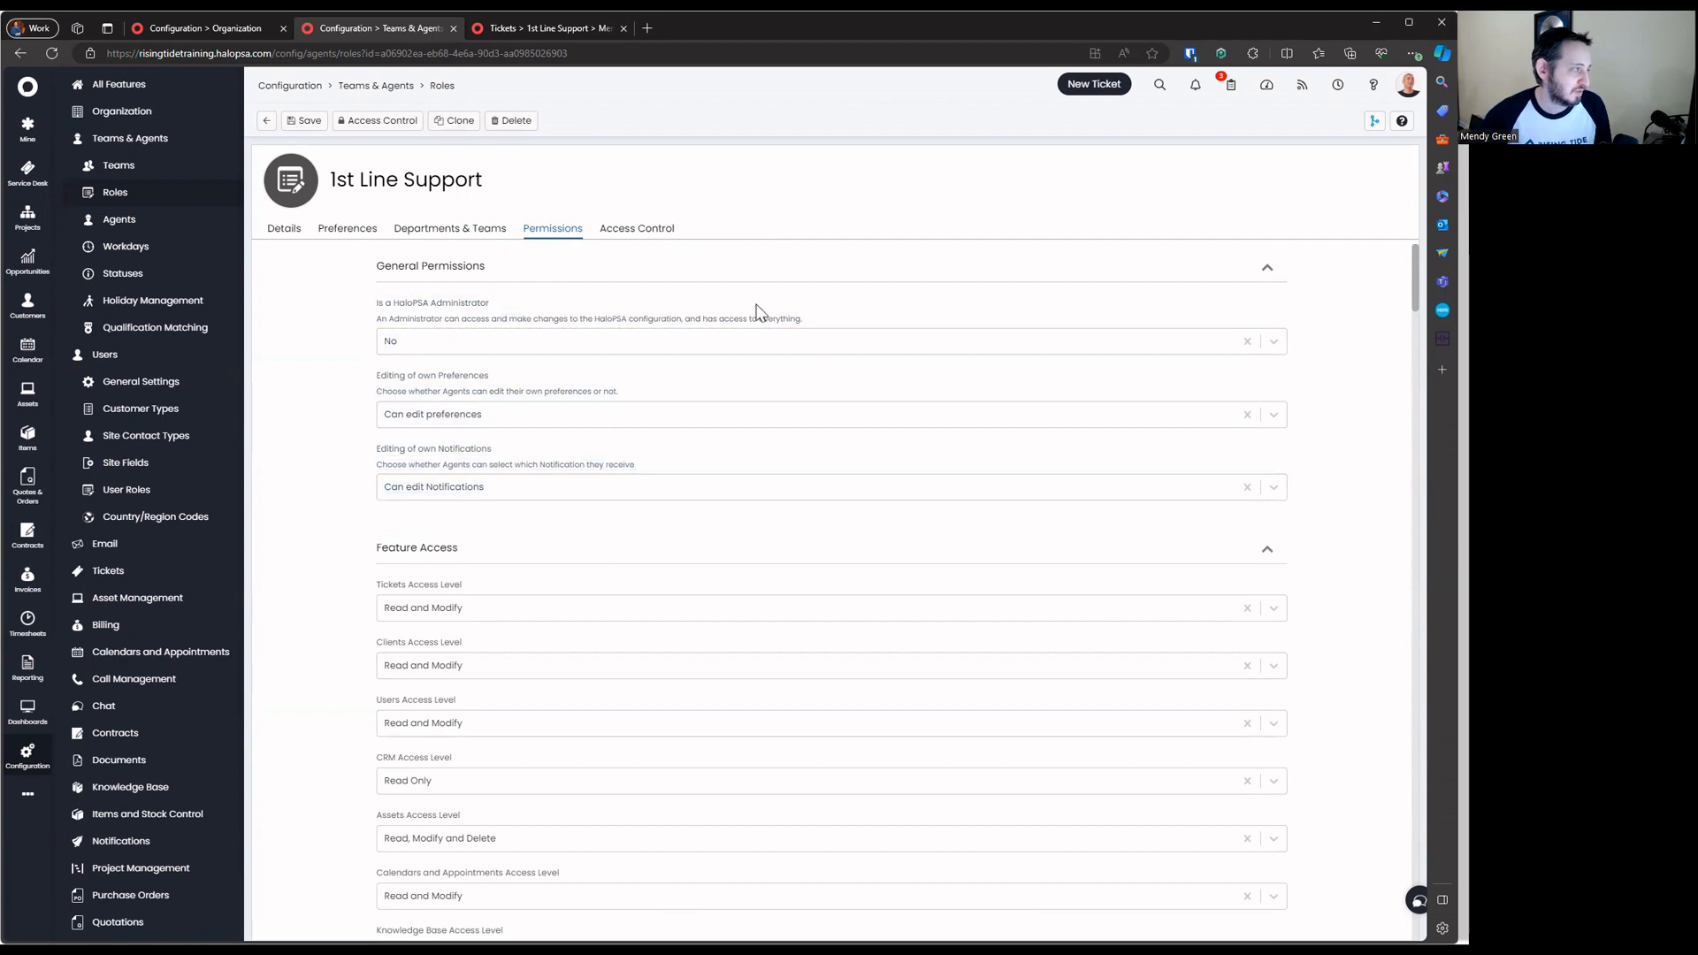
drag(329, 291, 1284, 451)
drag(386, 304, 1061, 489)
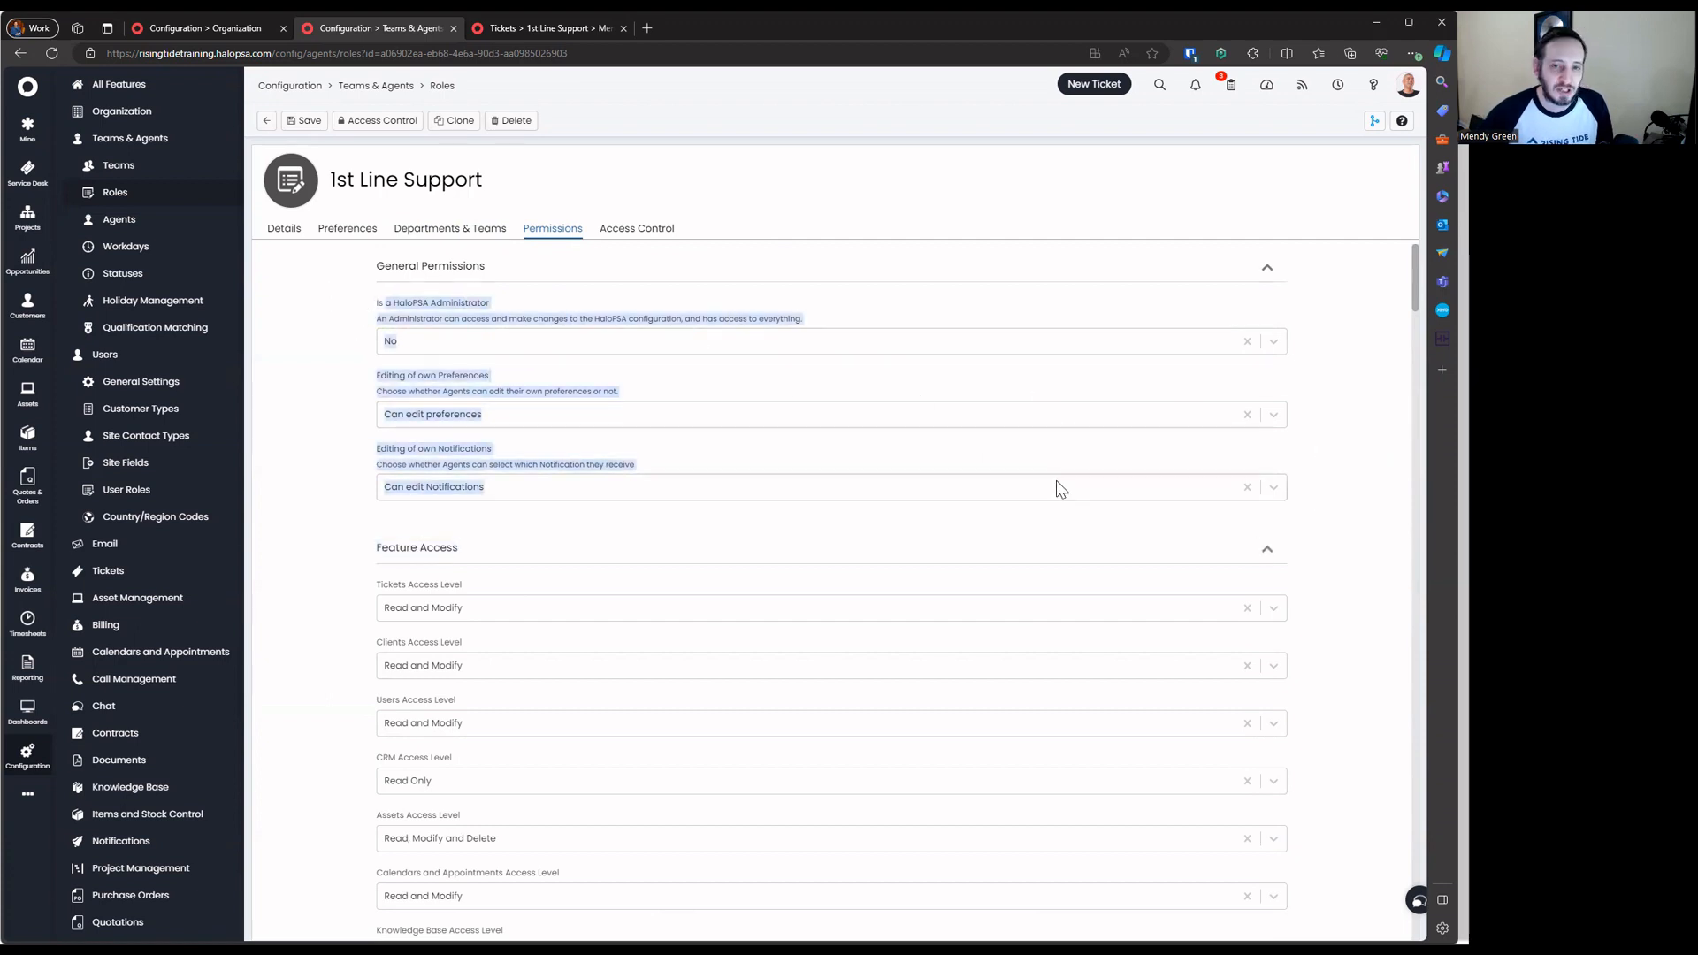
click(368, 297)
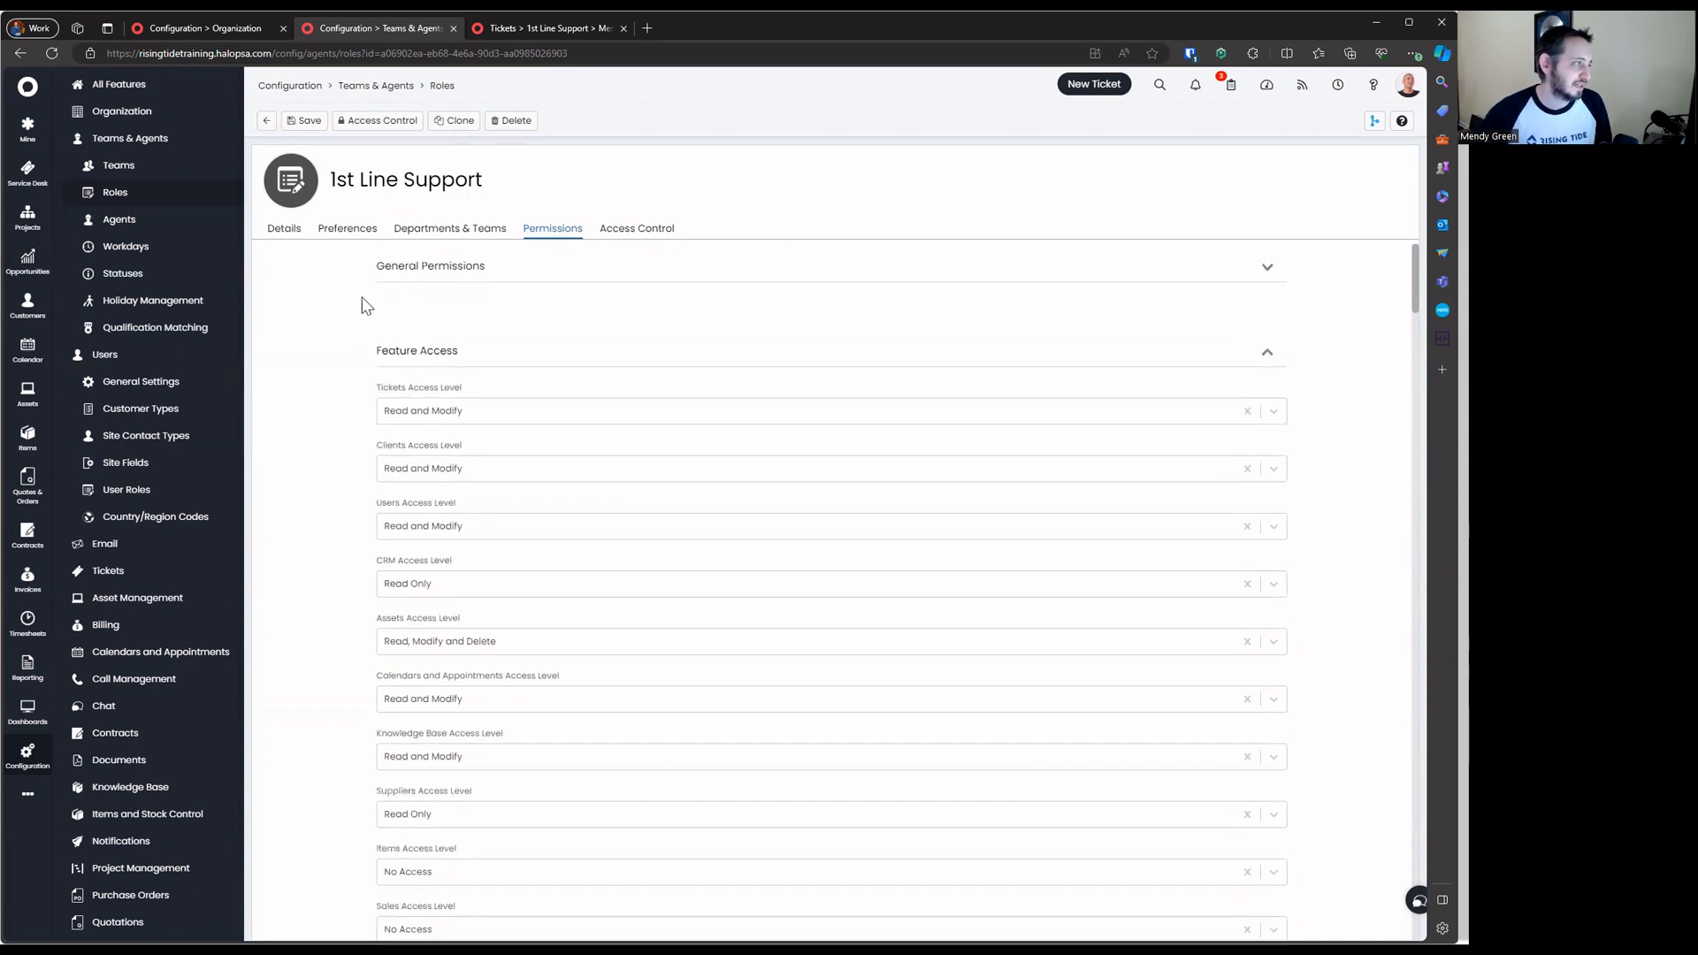
drag(368, 297, 953, 354)
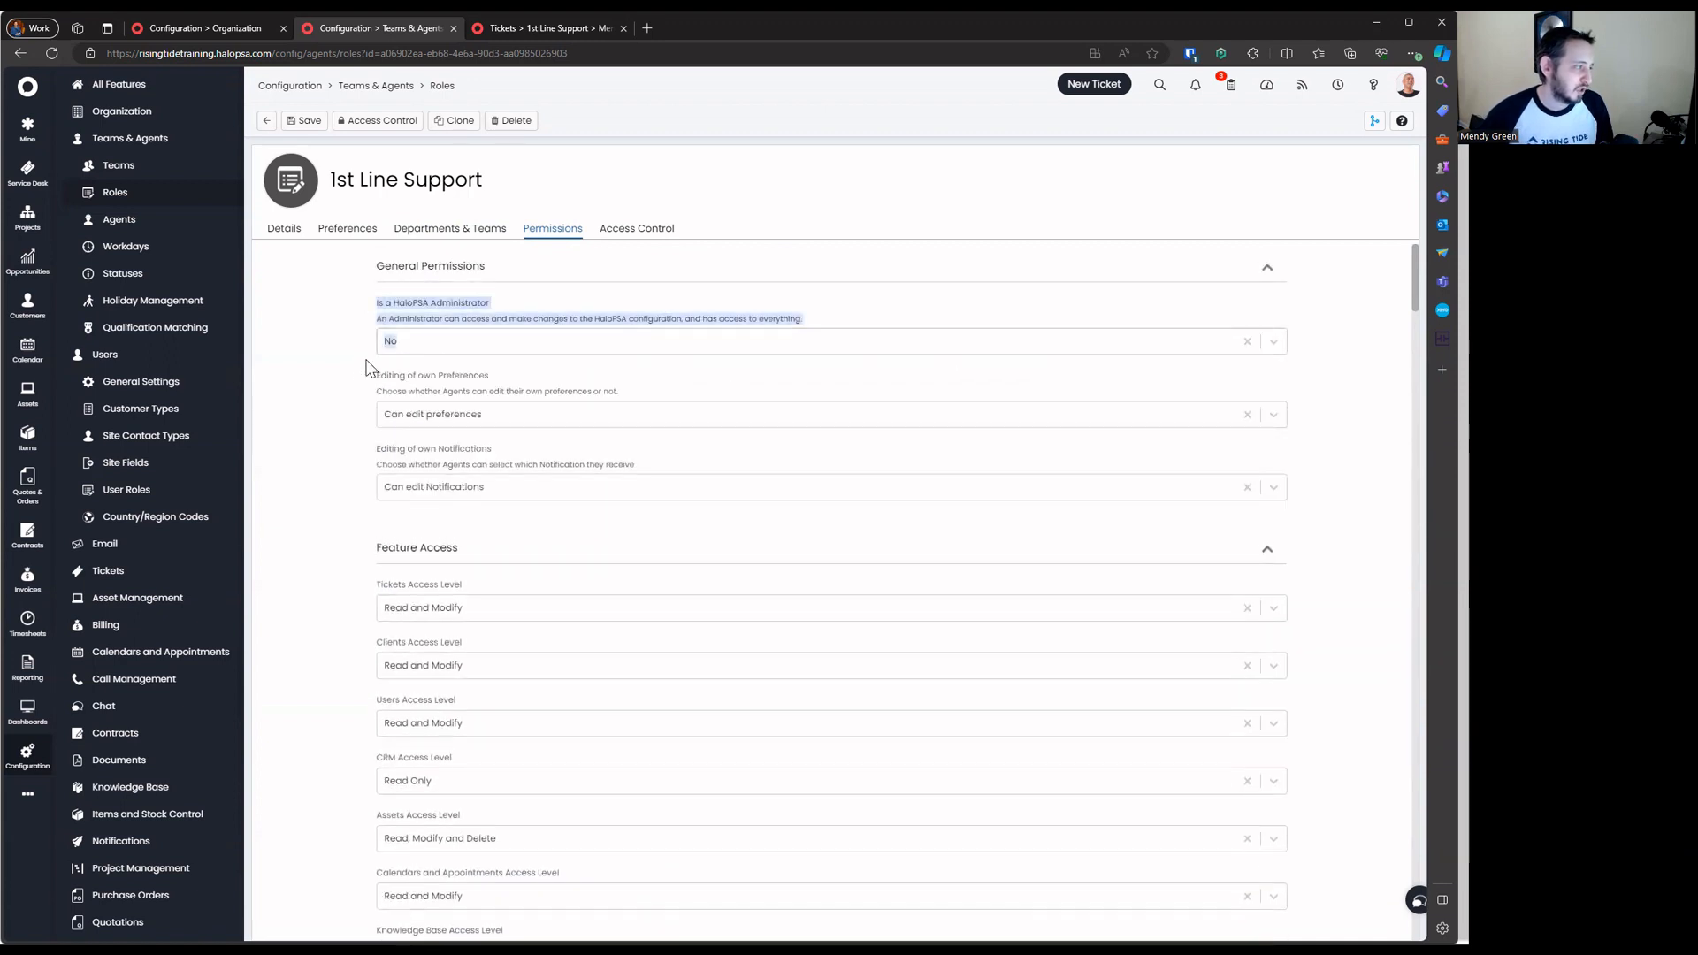
drag(368, 368, 741, 405)
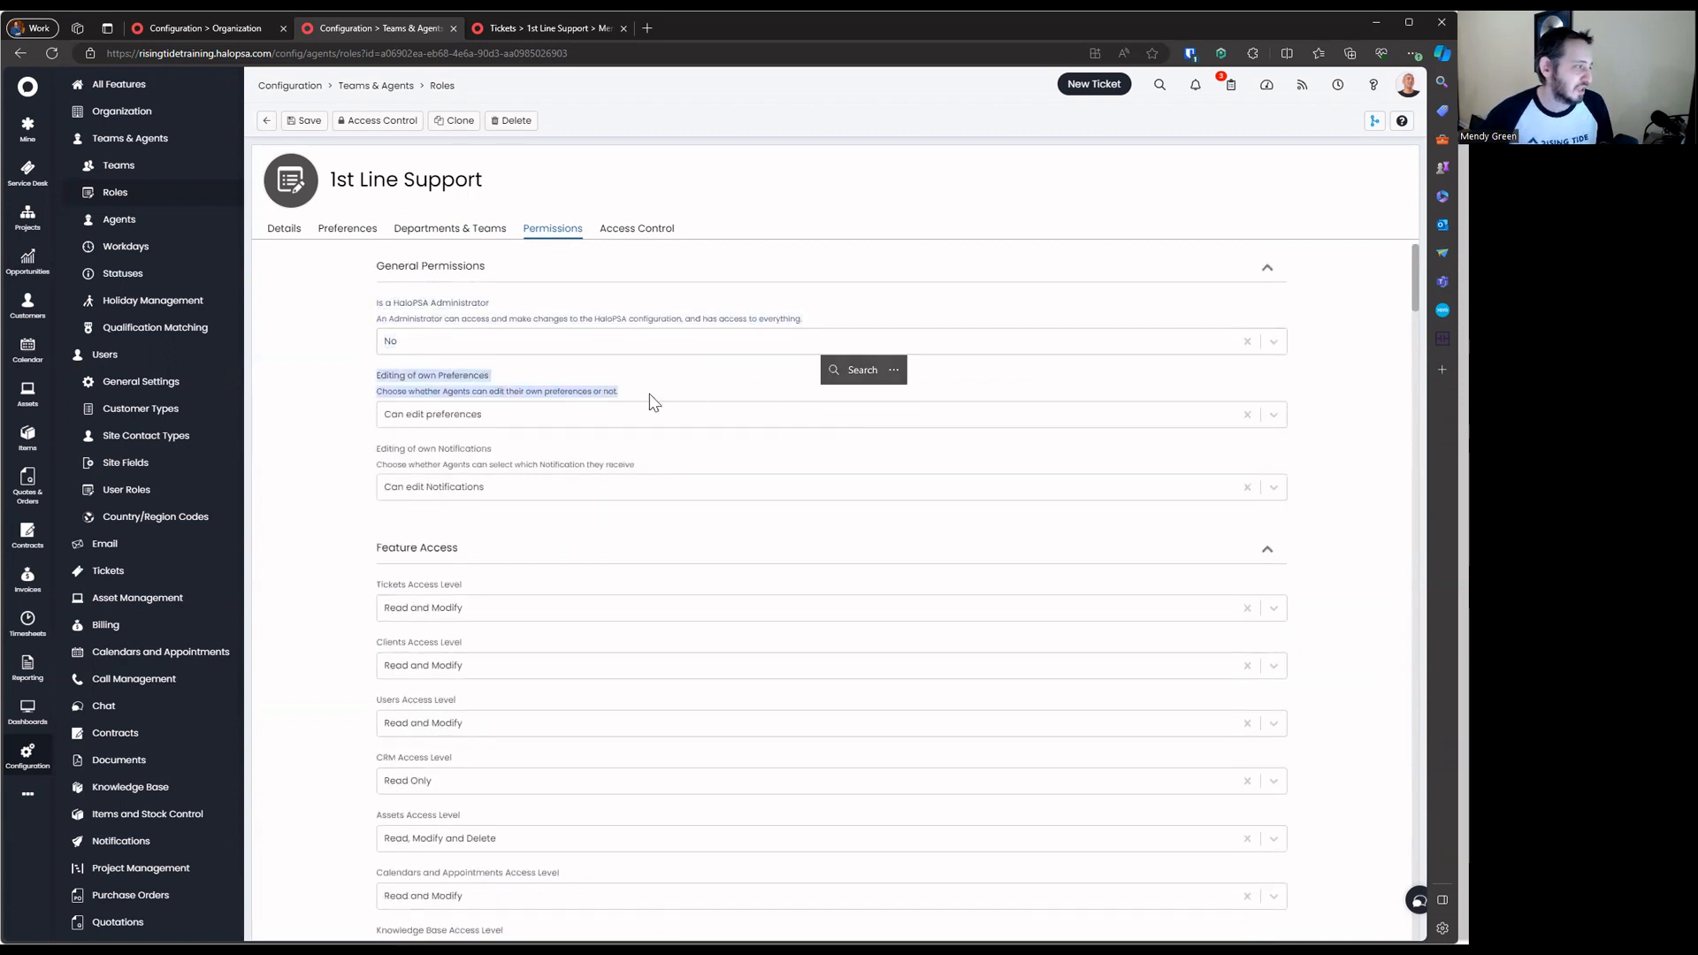
drag(375, 444, 784, 493)
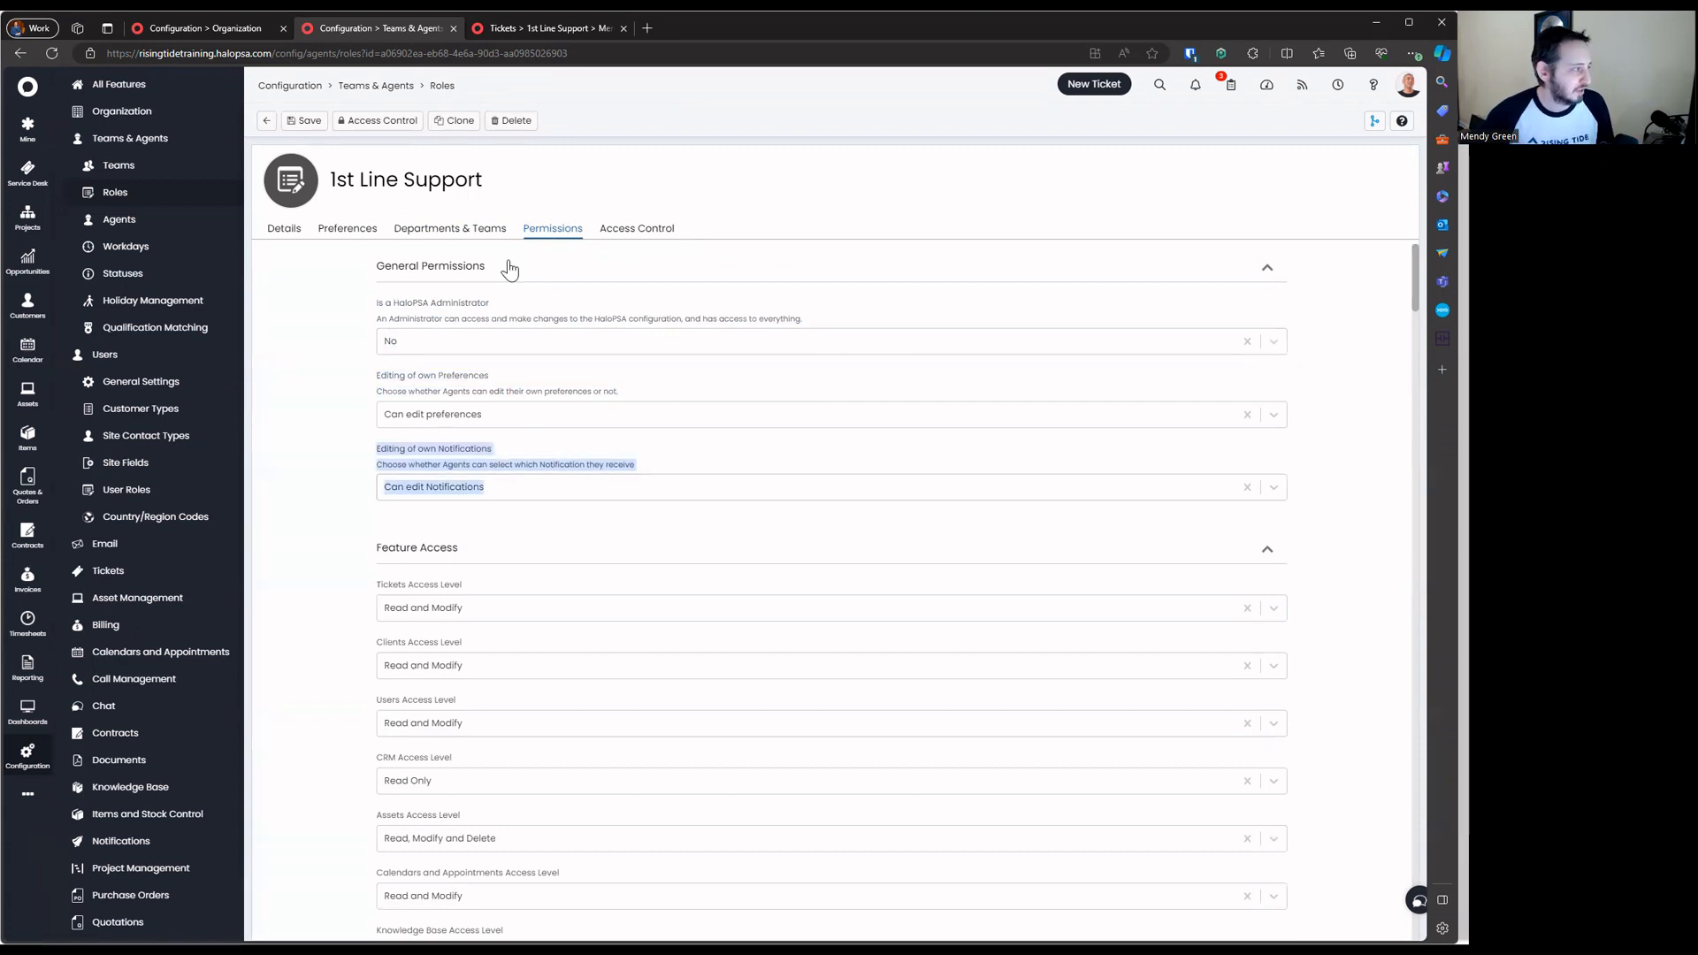
click(425, 266)
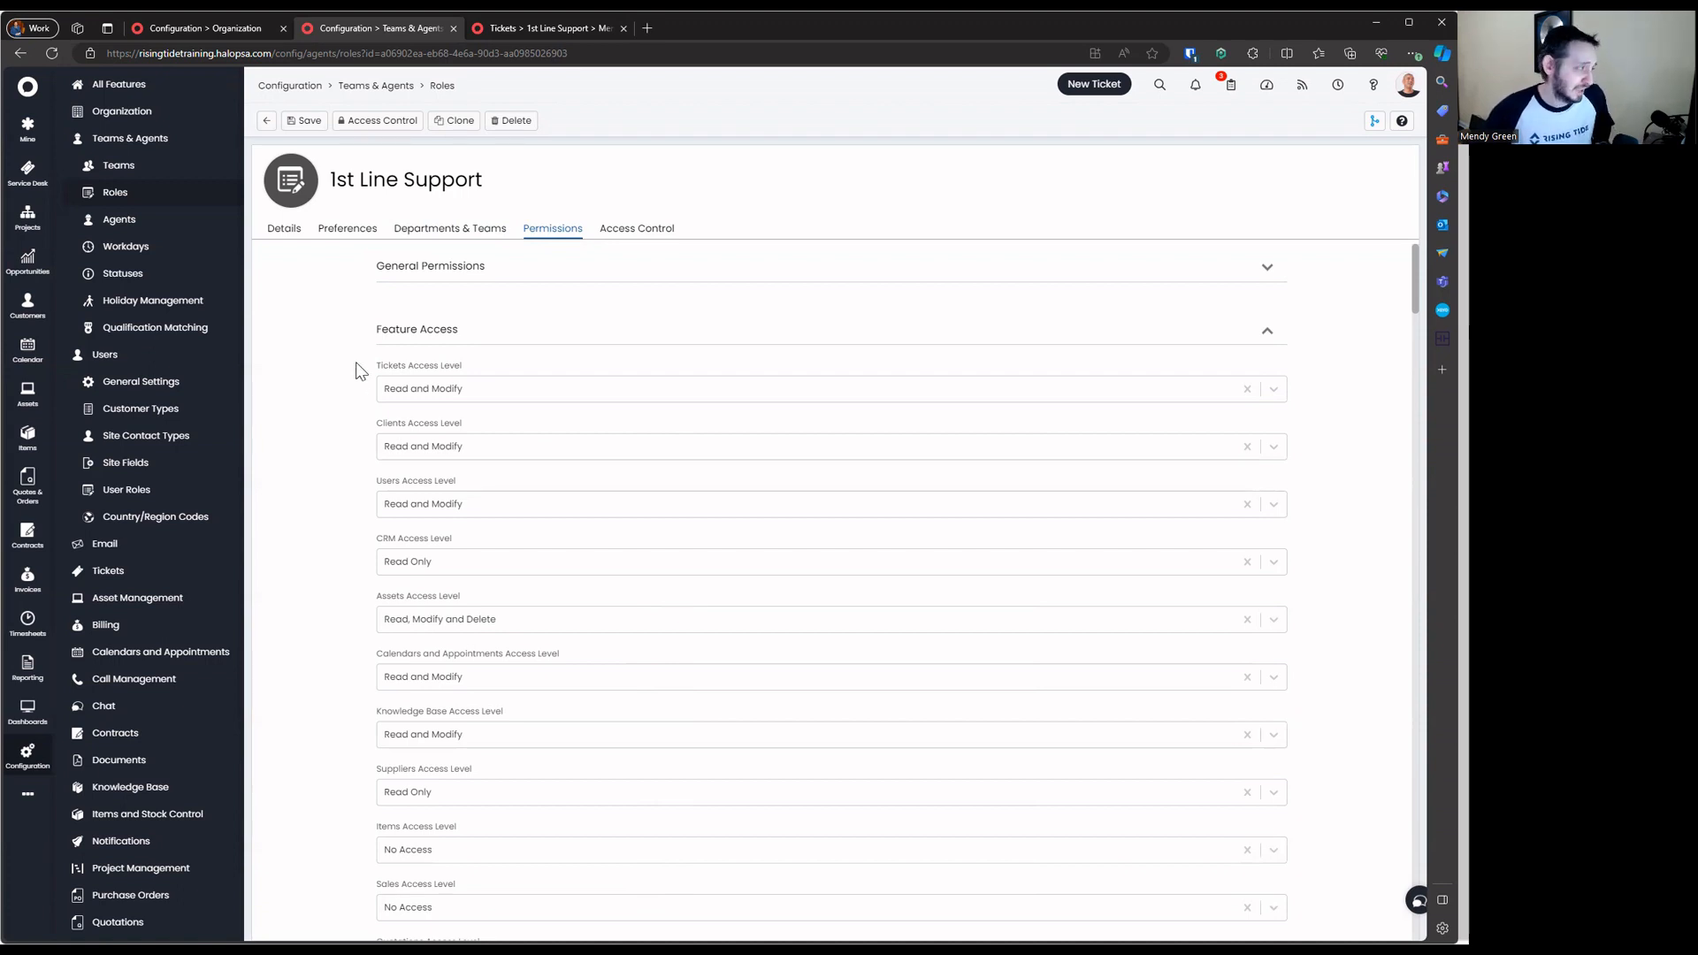
Review the Tickets, Clients, Users and CRM access levels, keeping Tickets at Read and Modify and CRM Read Only
drag(358, 370, 791, 406)
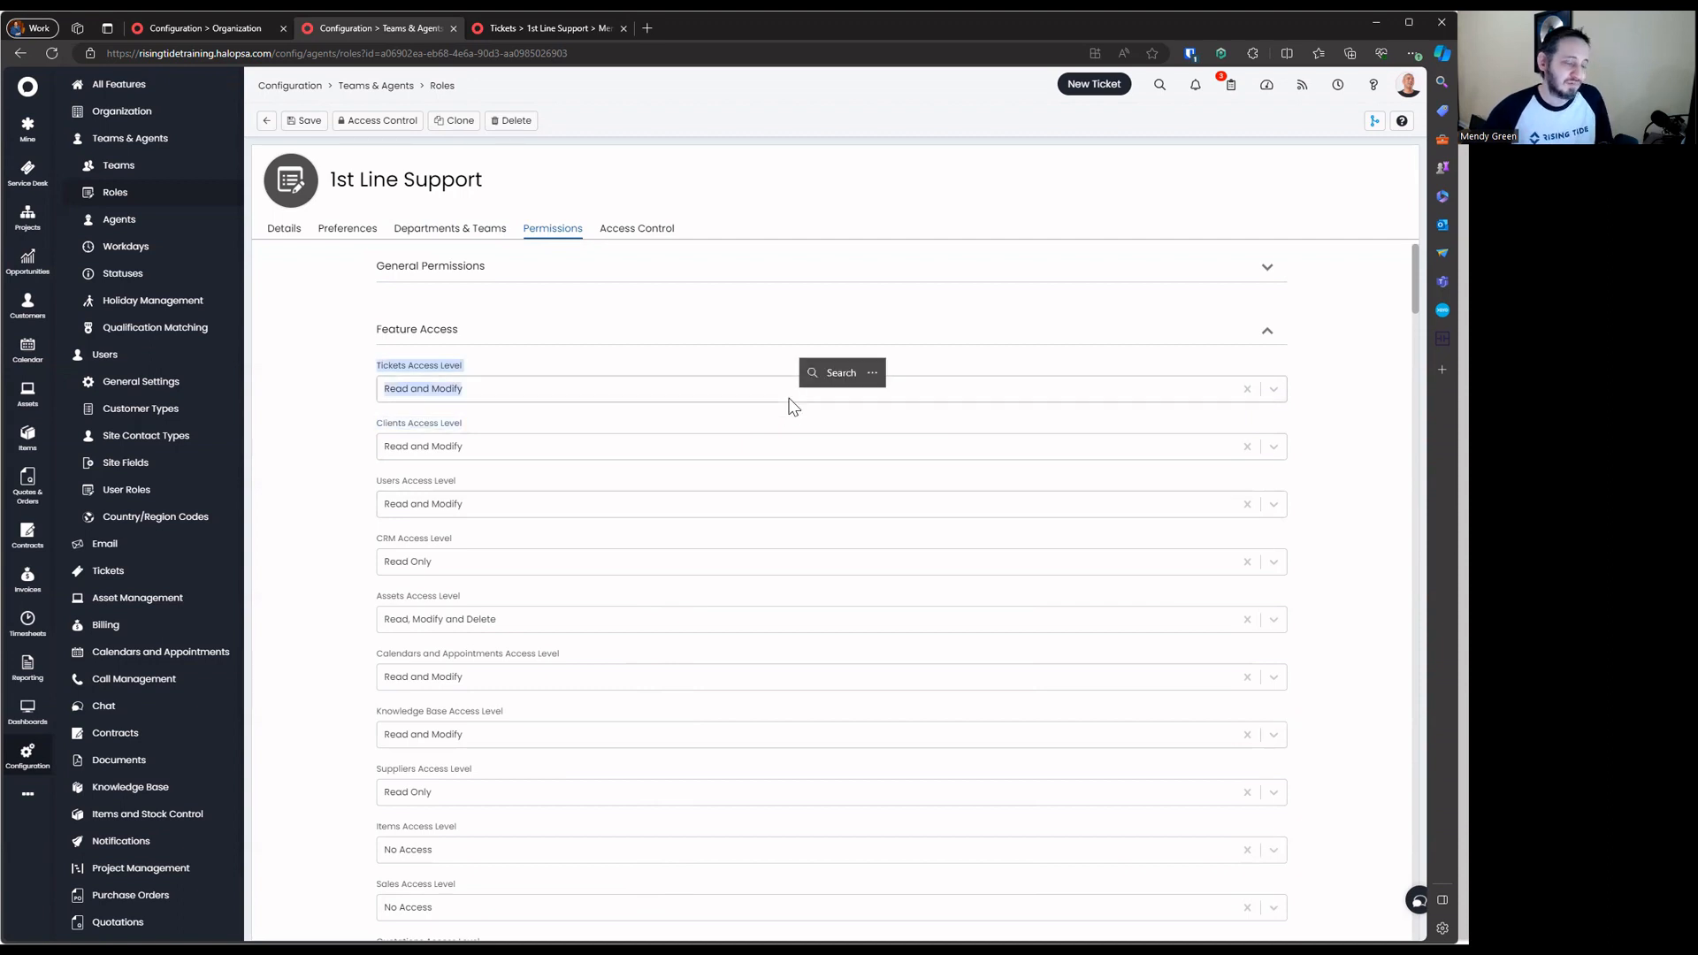
click(626, 395)
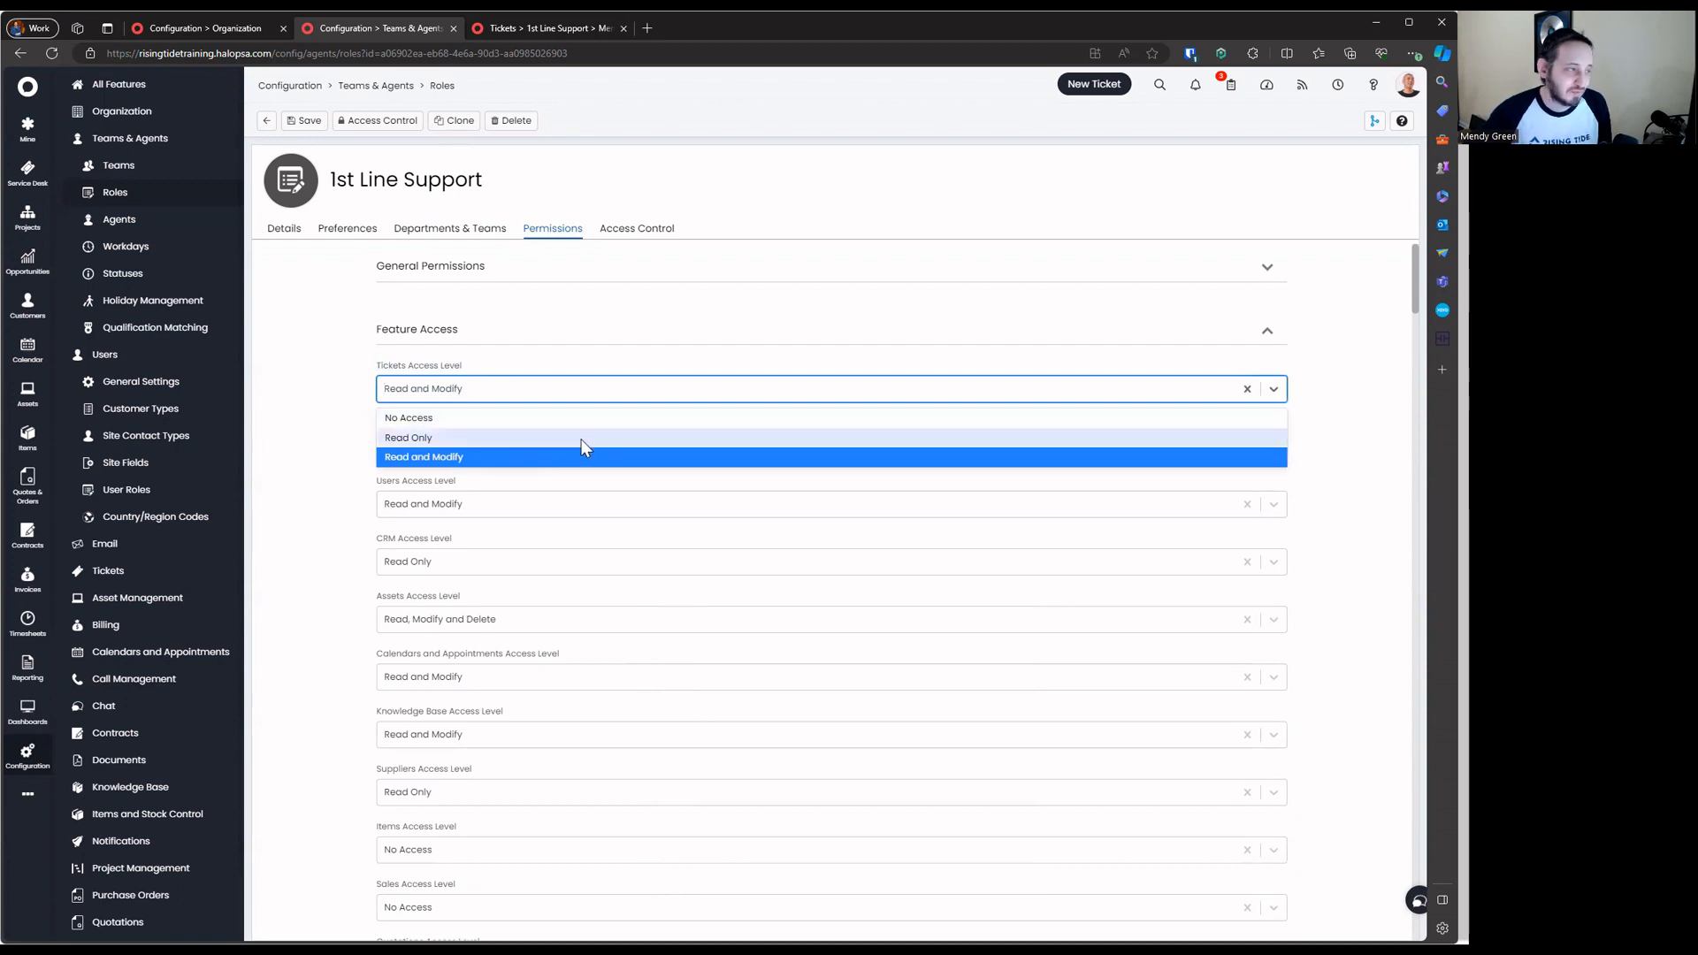
click(329, 398)
drag(370, 432, 624, 459)
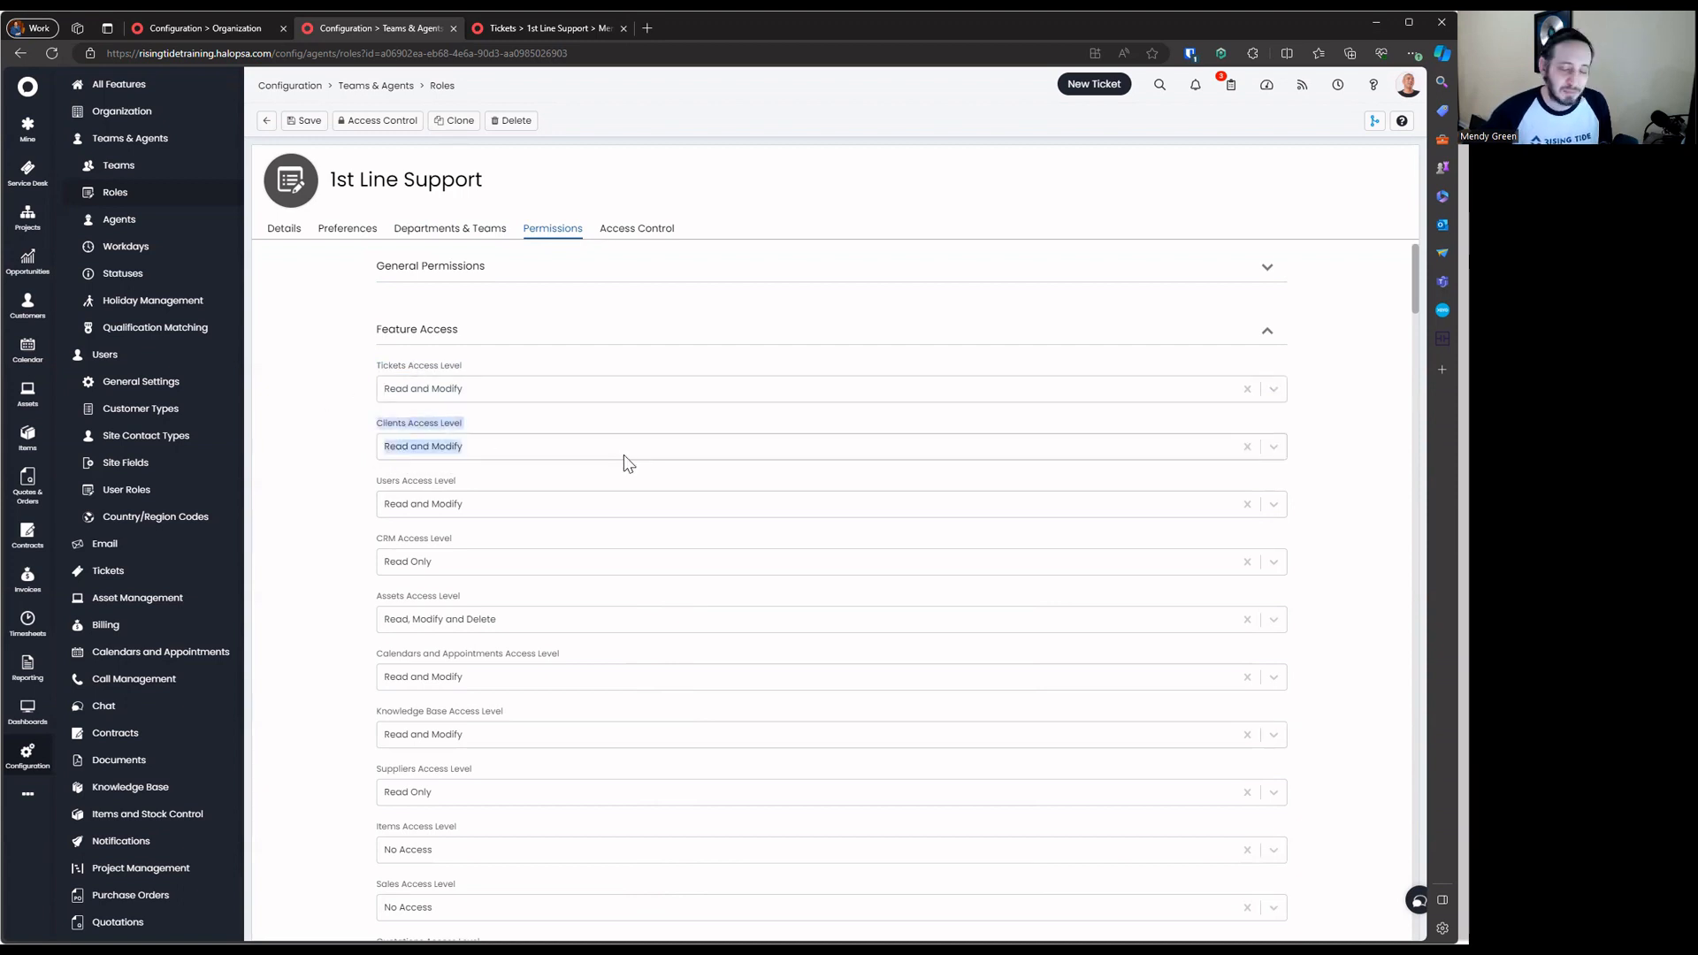
click(633, 449)
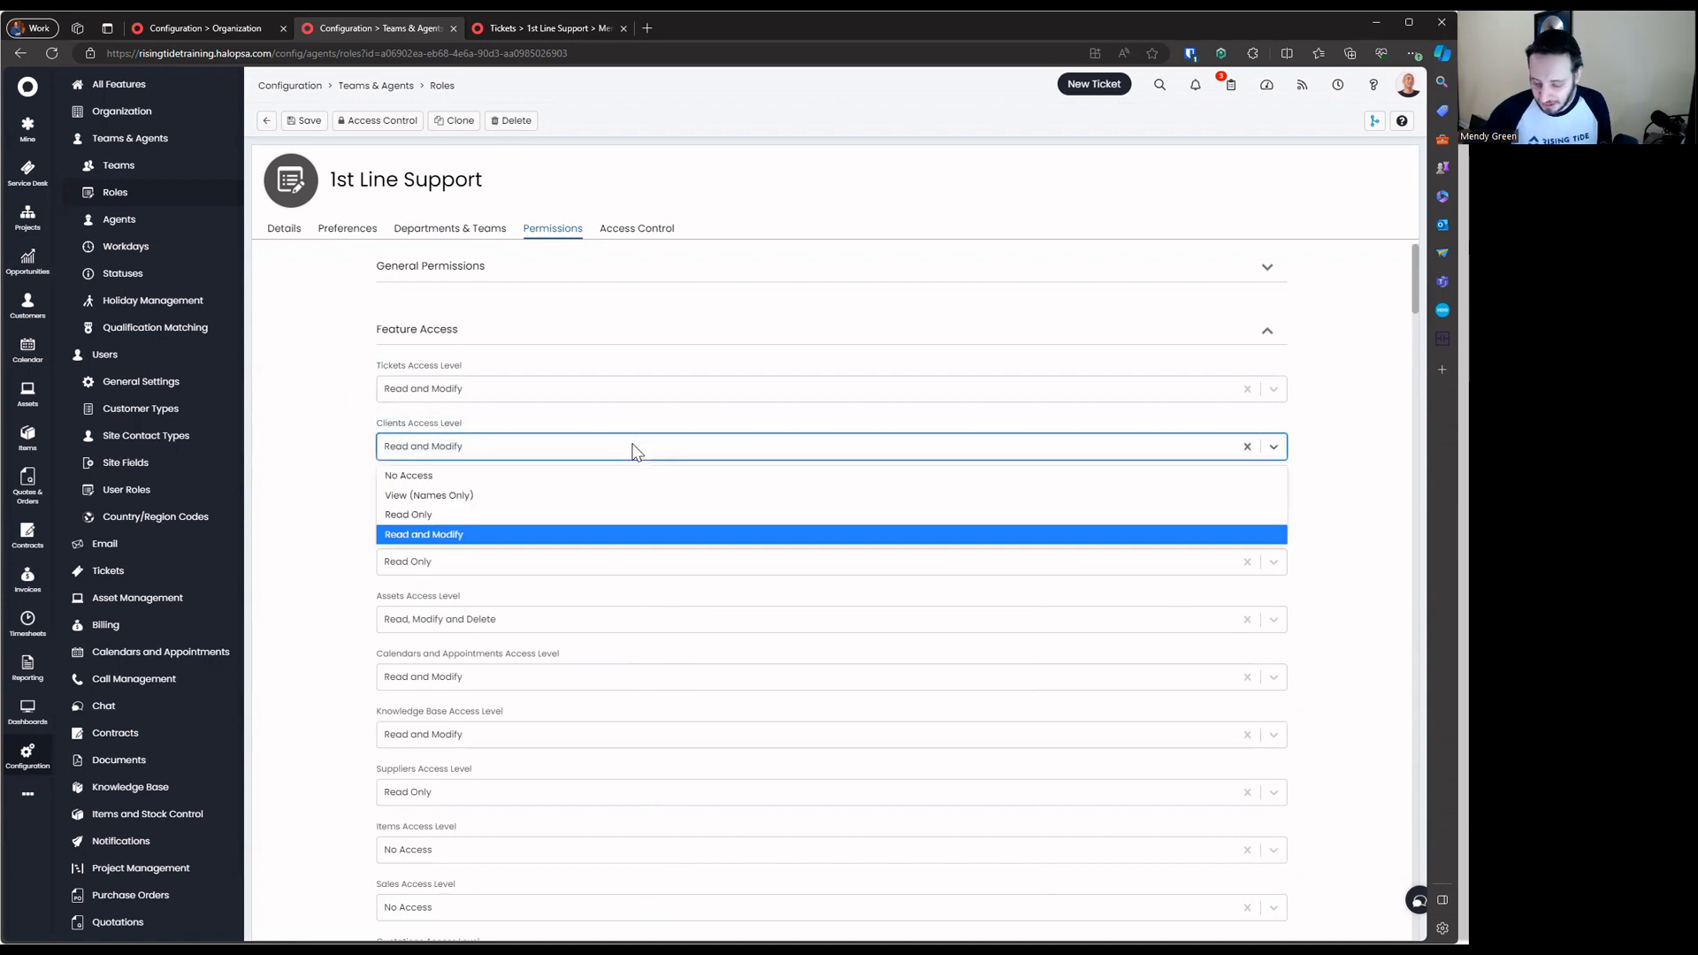
click(567, 432)
click(564, 492)
click(539, 506)
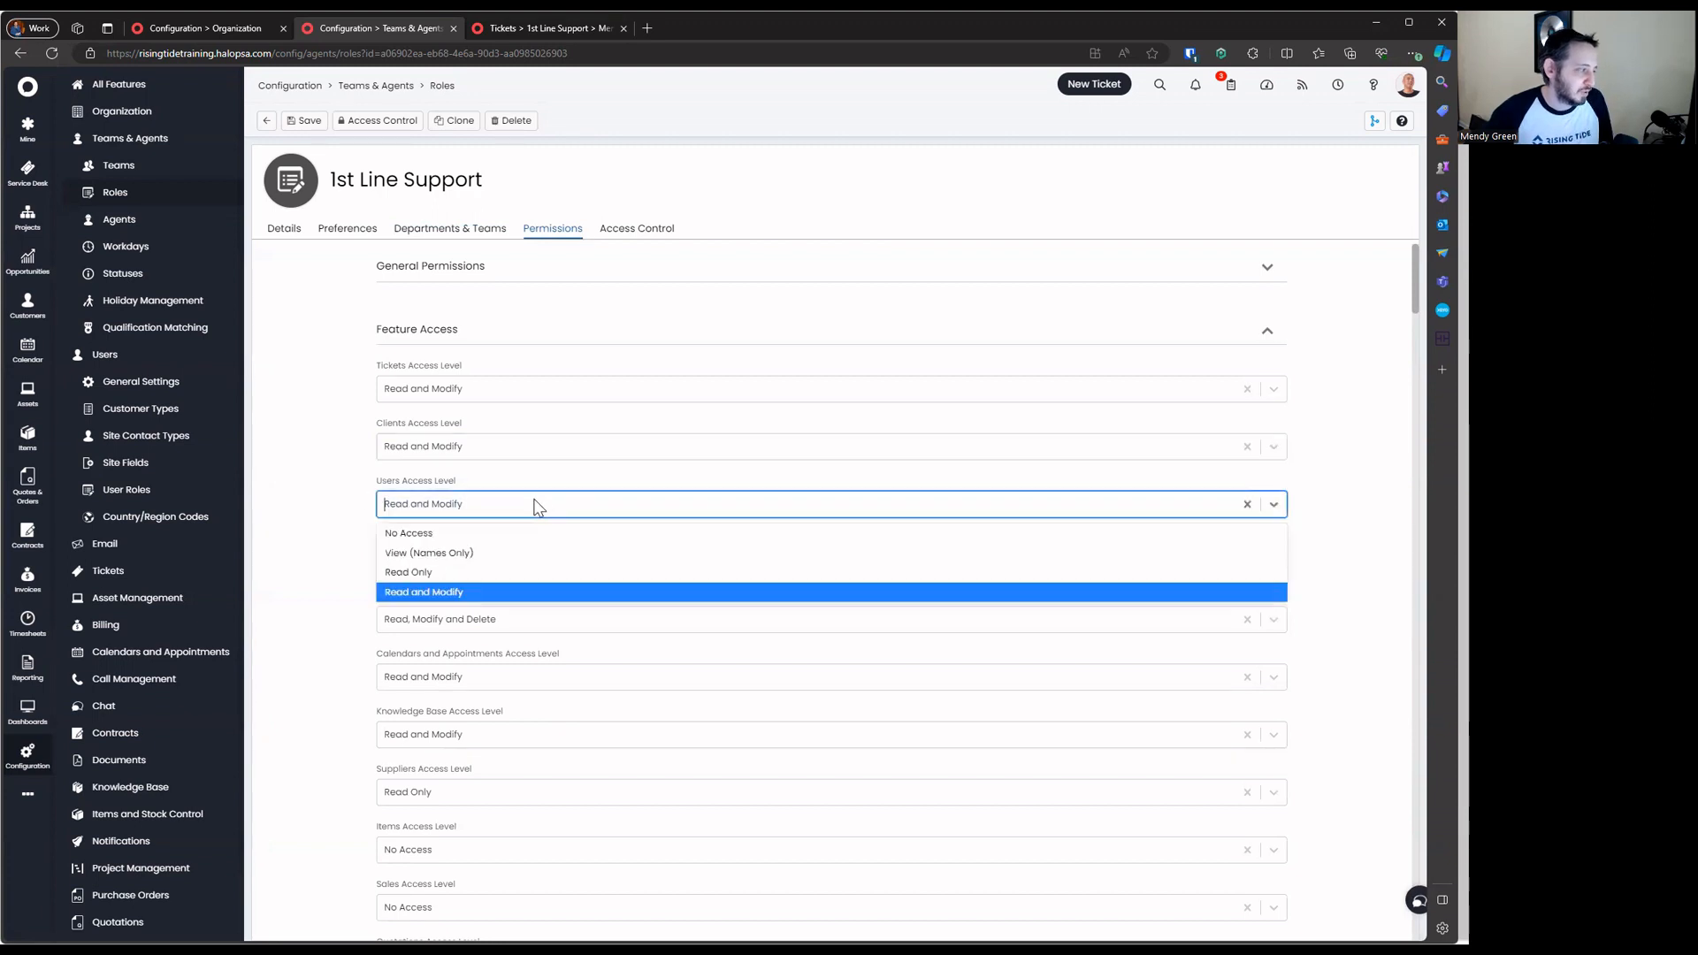
click(527, 508)
click(495, 560)
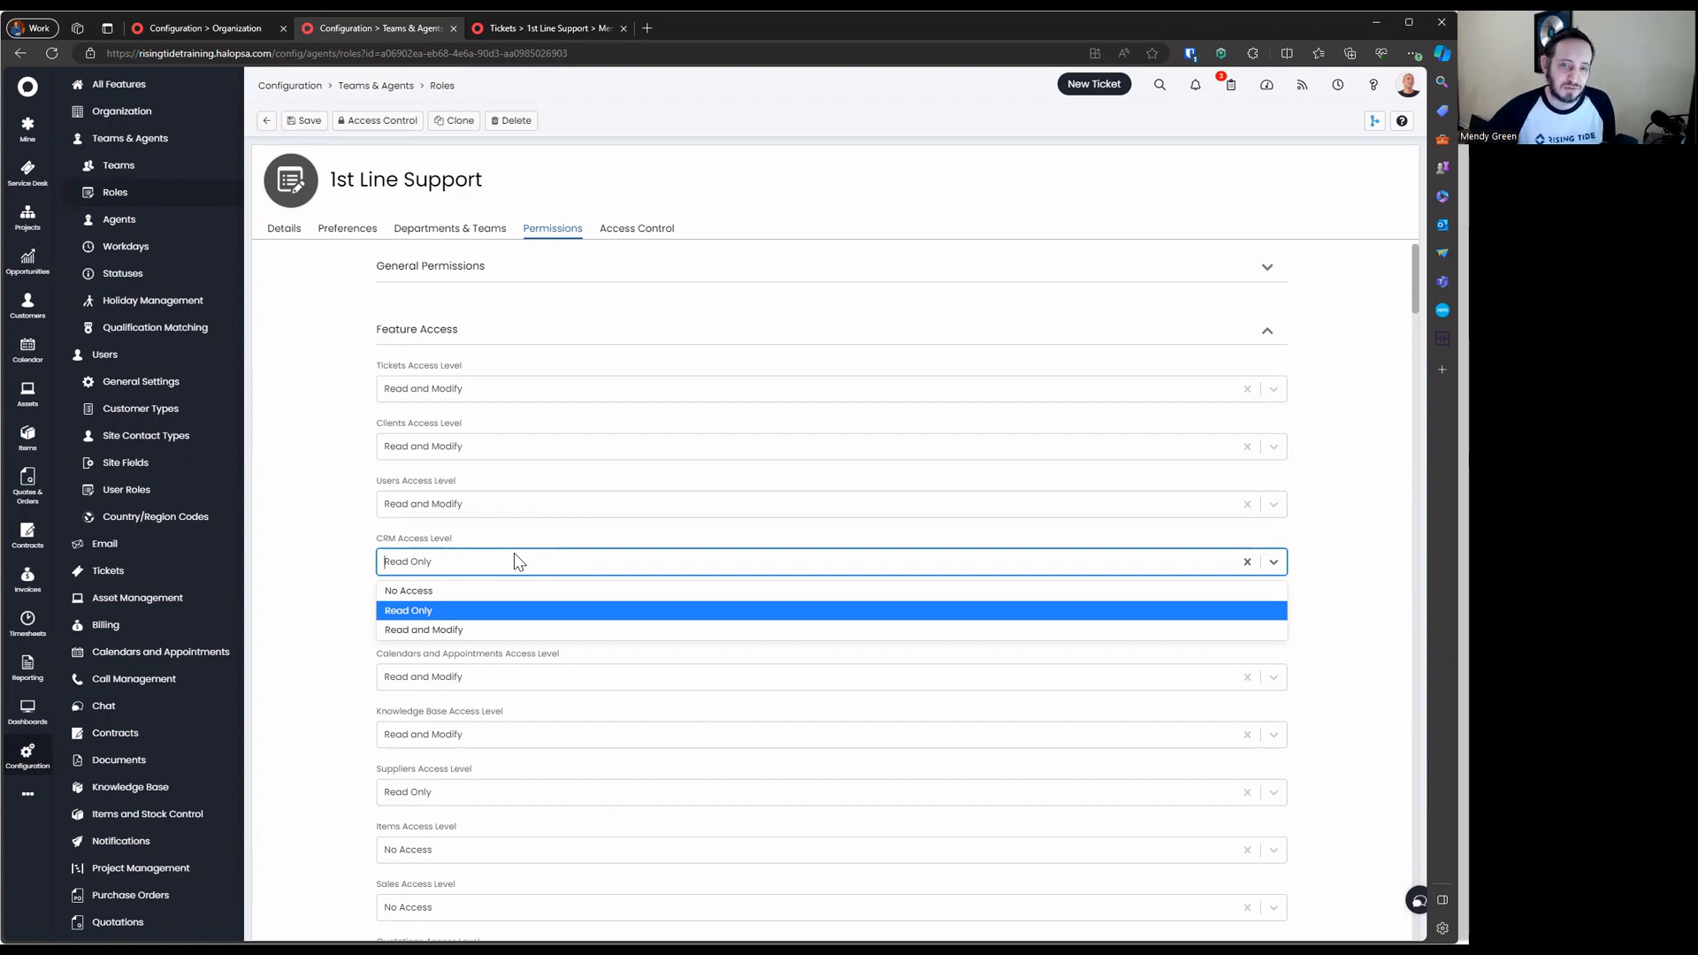
key(Escape)
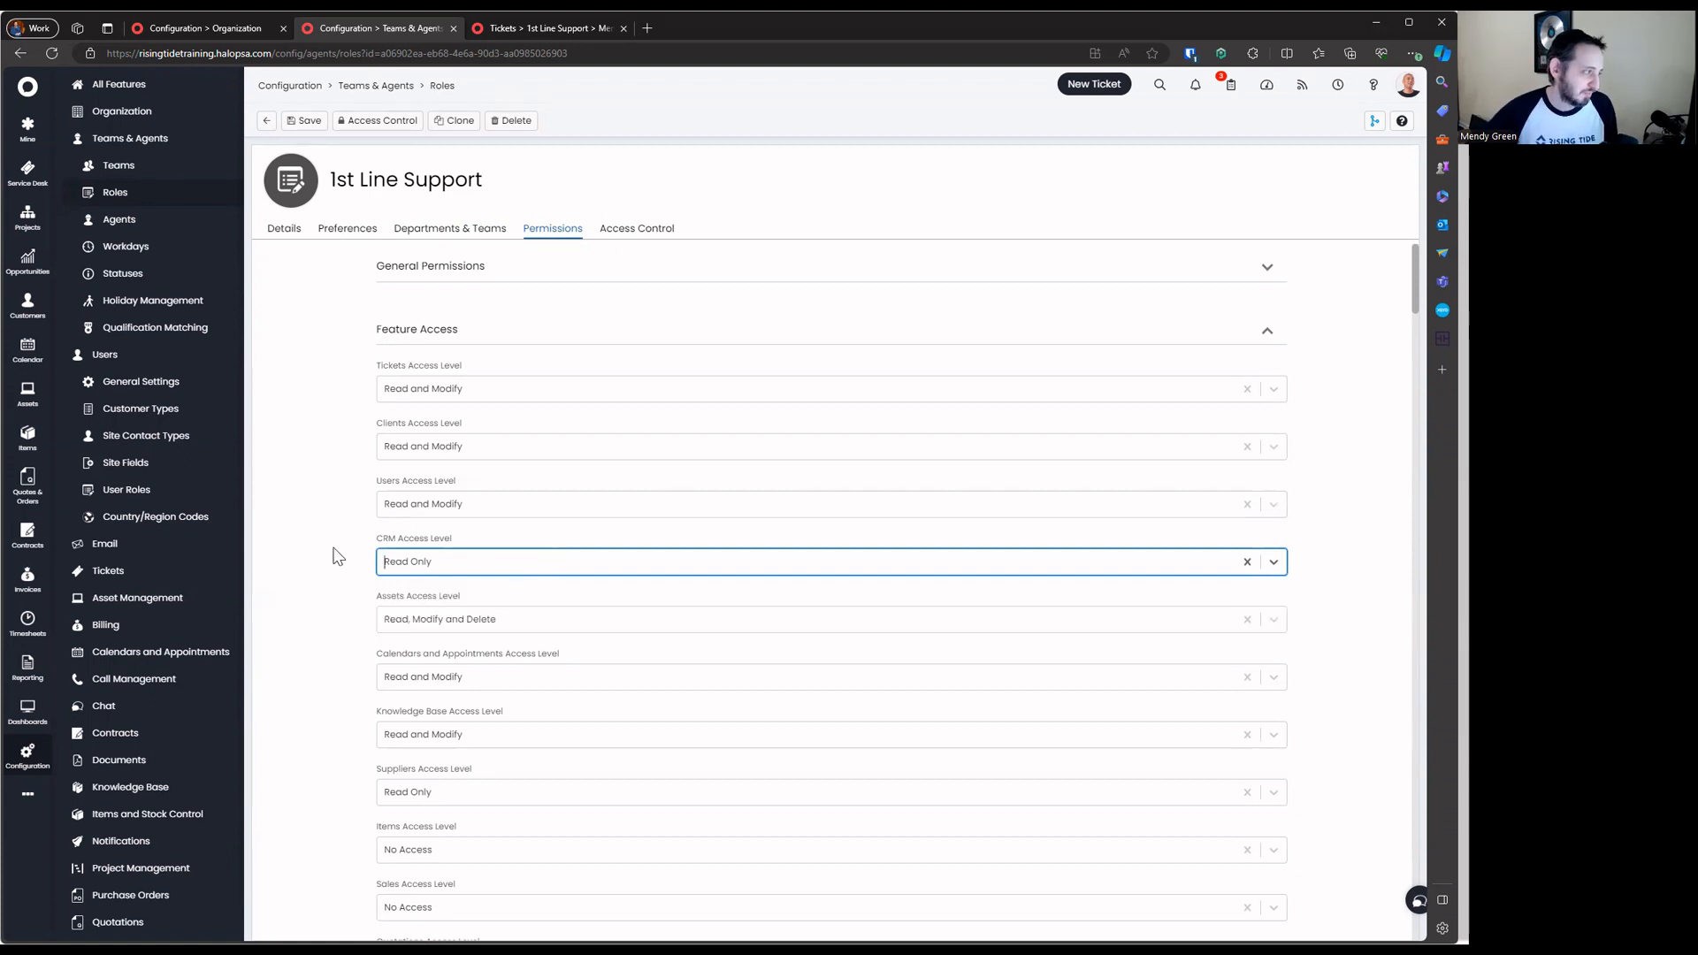
click(566, 561)
click(375, 637)
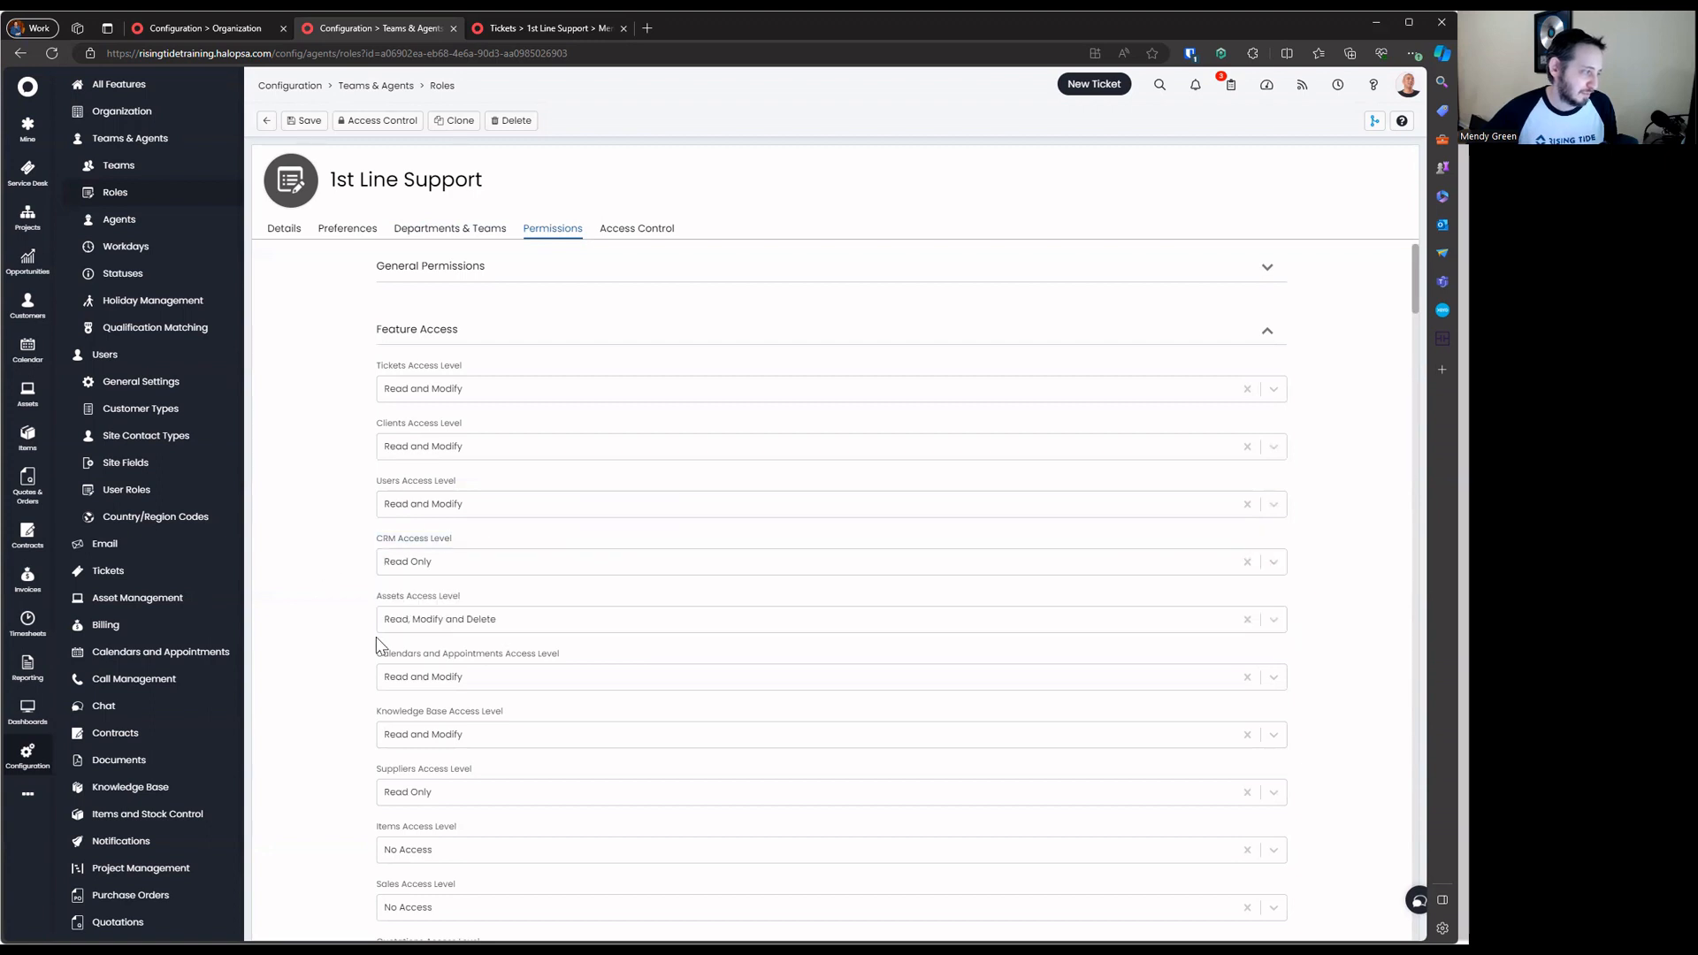
Look over the Assets and Calendars through Suppliers access levels further down the list
drag(374, 637, 586, 624)
drag(352, 674, 750, 793)
scroll(716, 715, down, 7)
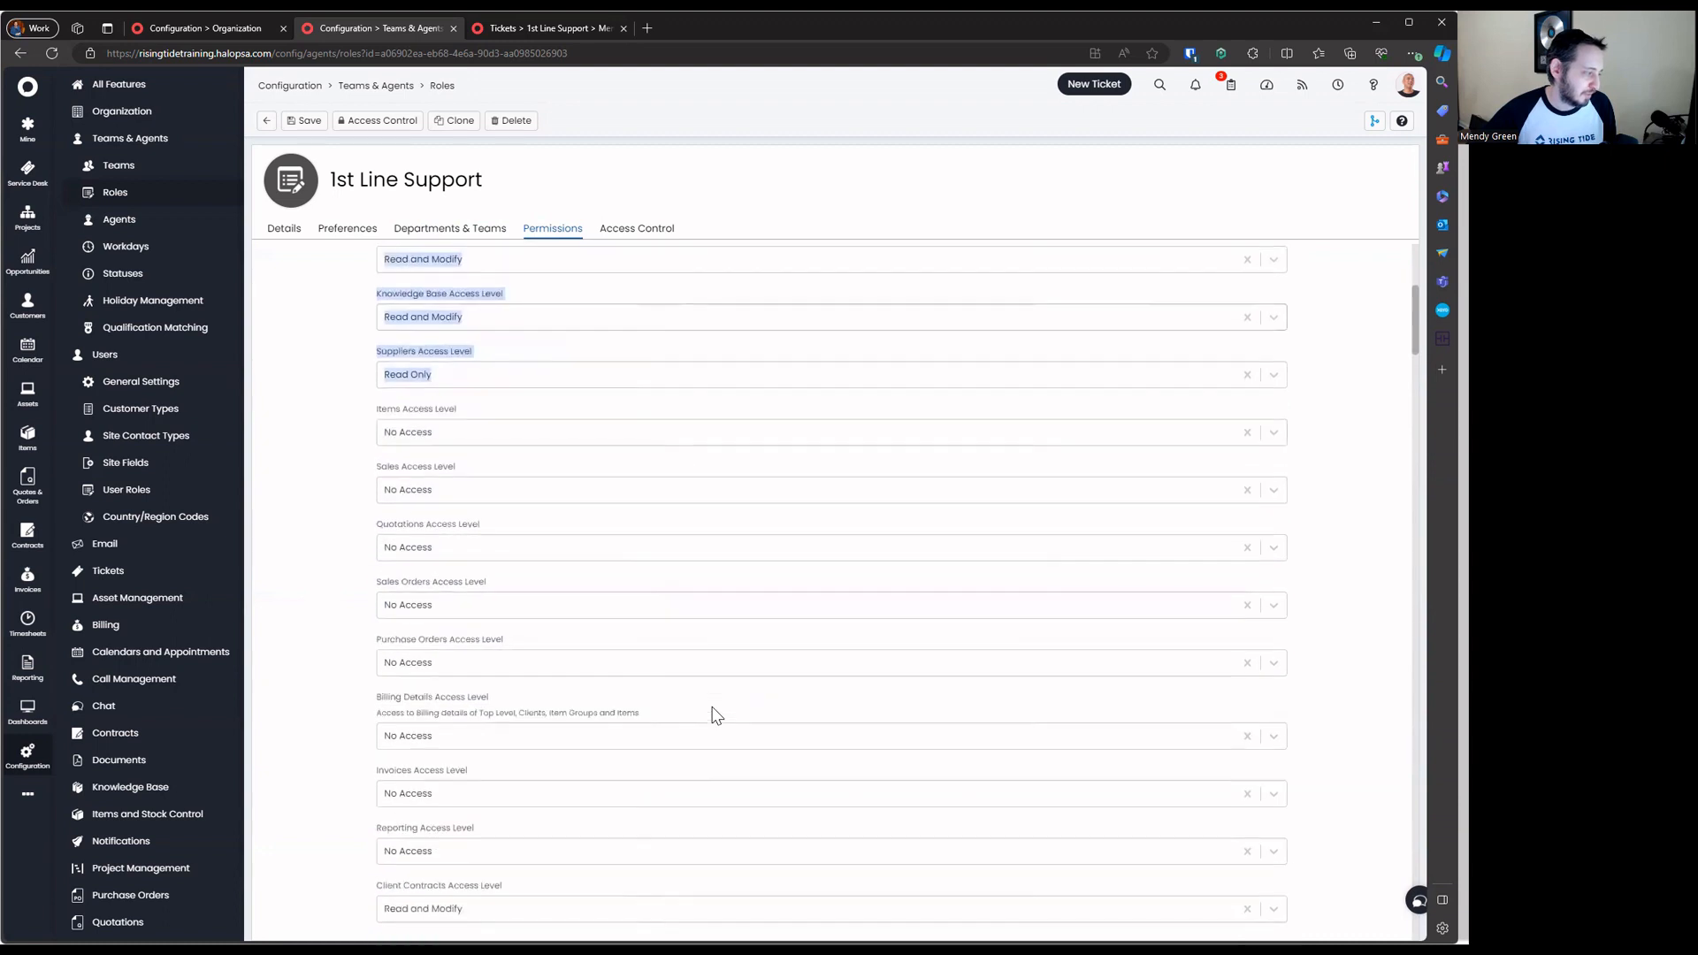
scroll(717, 714, down, 3)
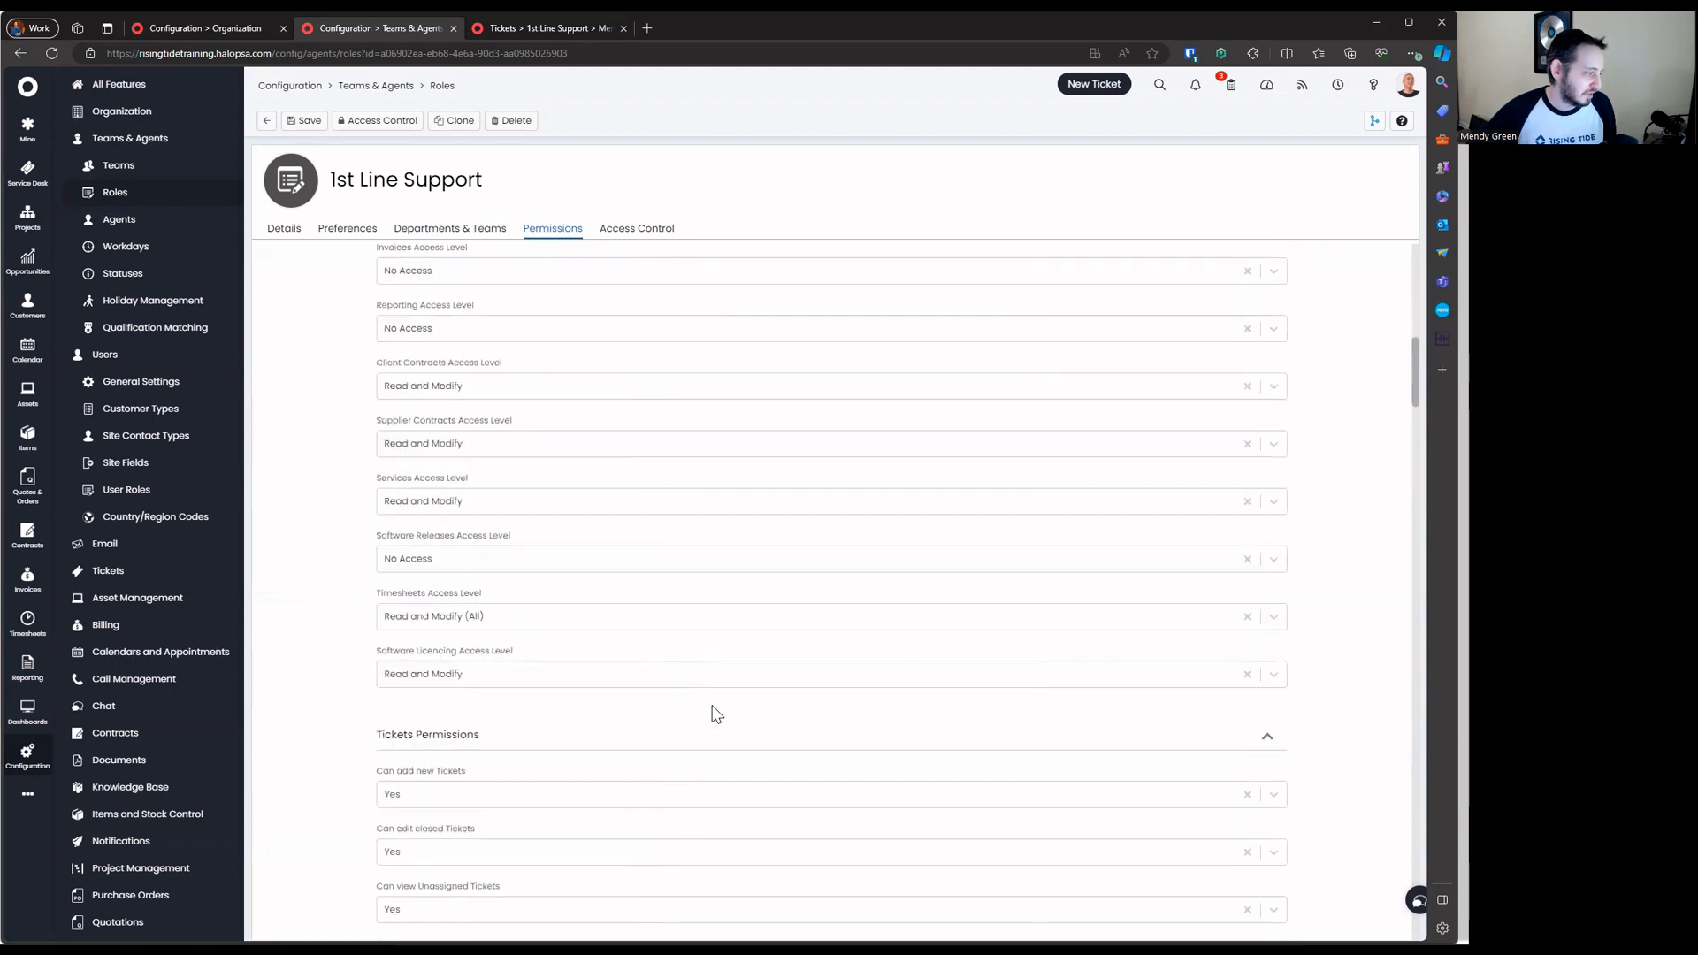
drag(359, 305, 575, 768)
scroll(579, 765, up, 10)
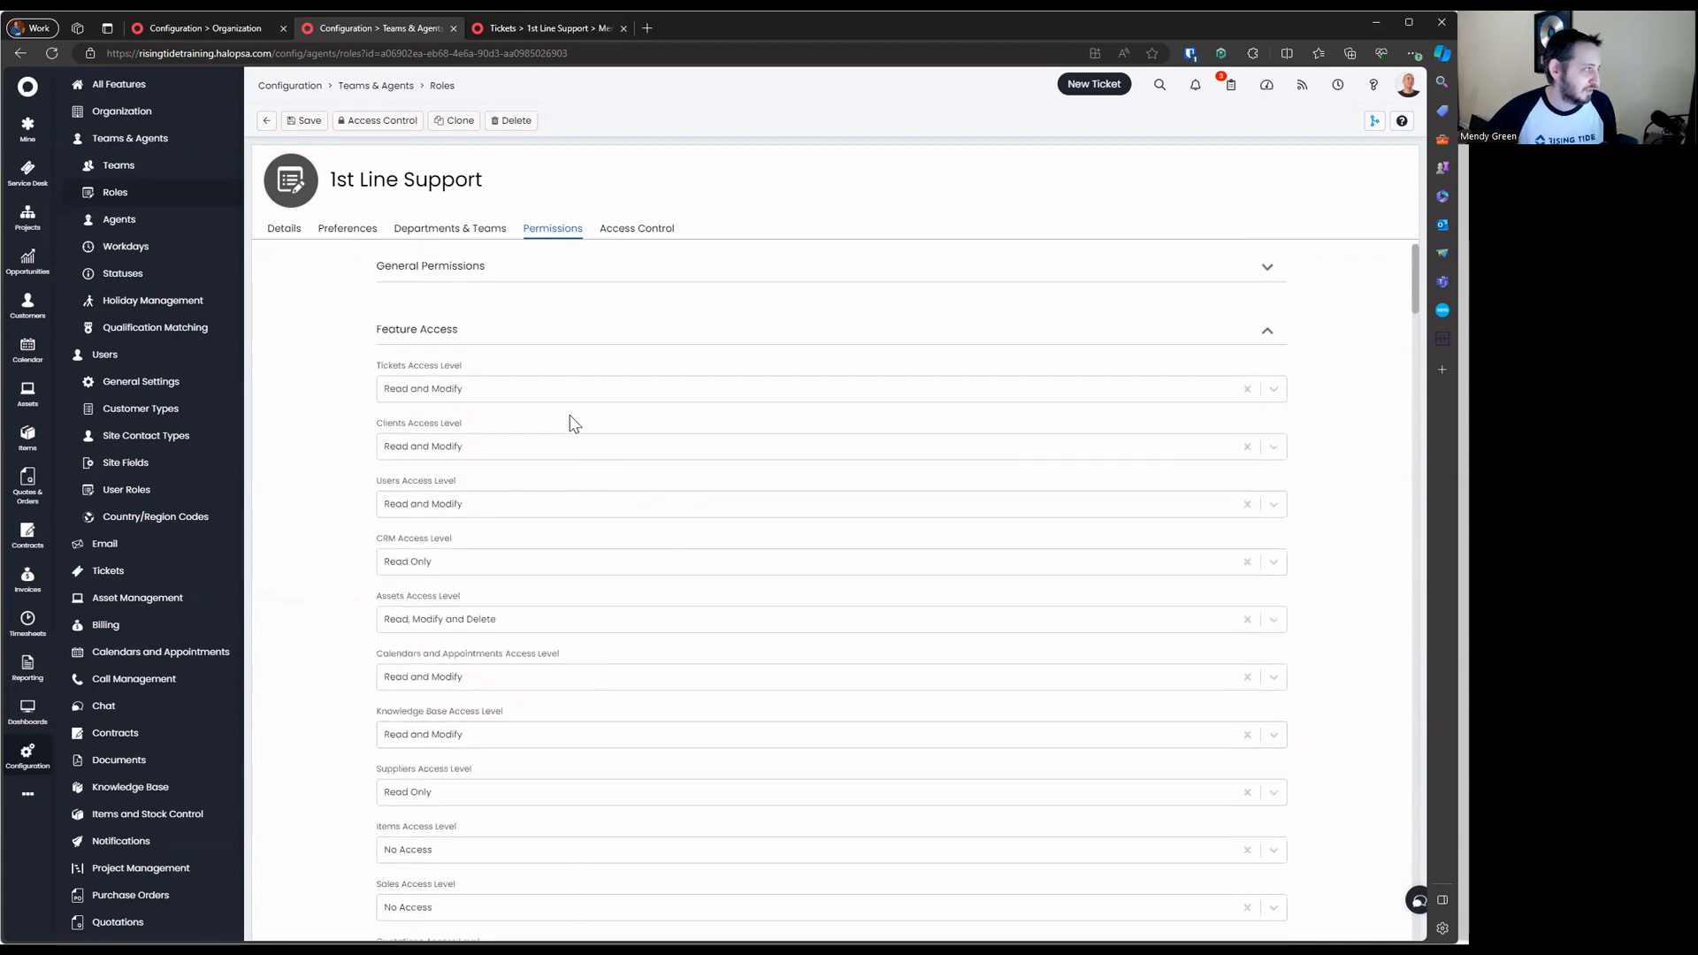
Confirm Tickets access stays at Read and Modify, then collapse Feature Access
click(590, 334)
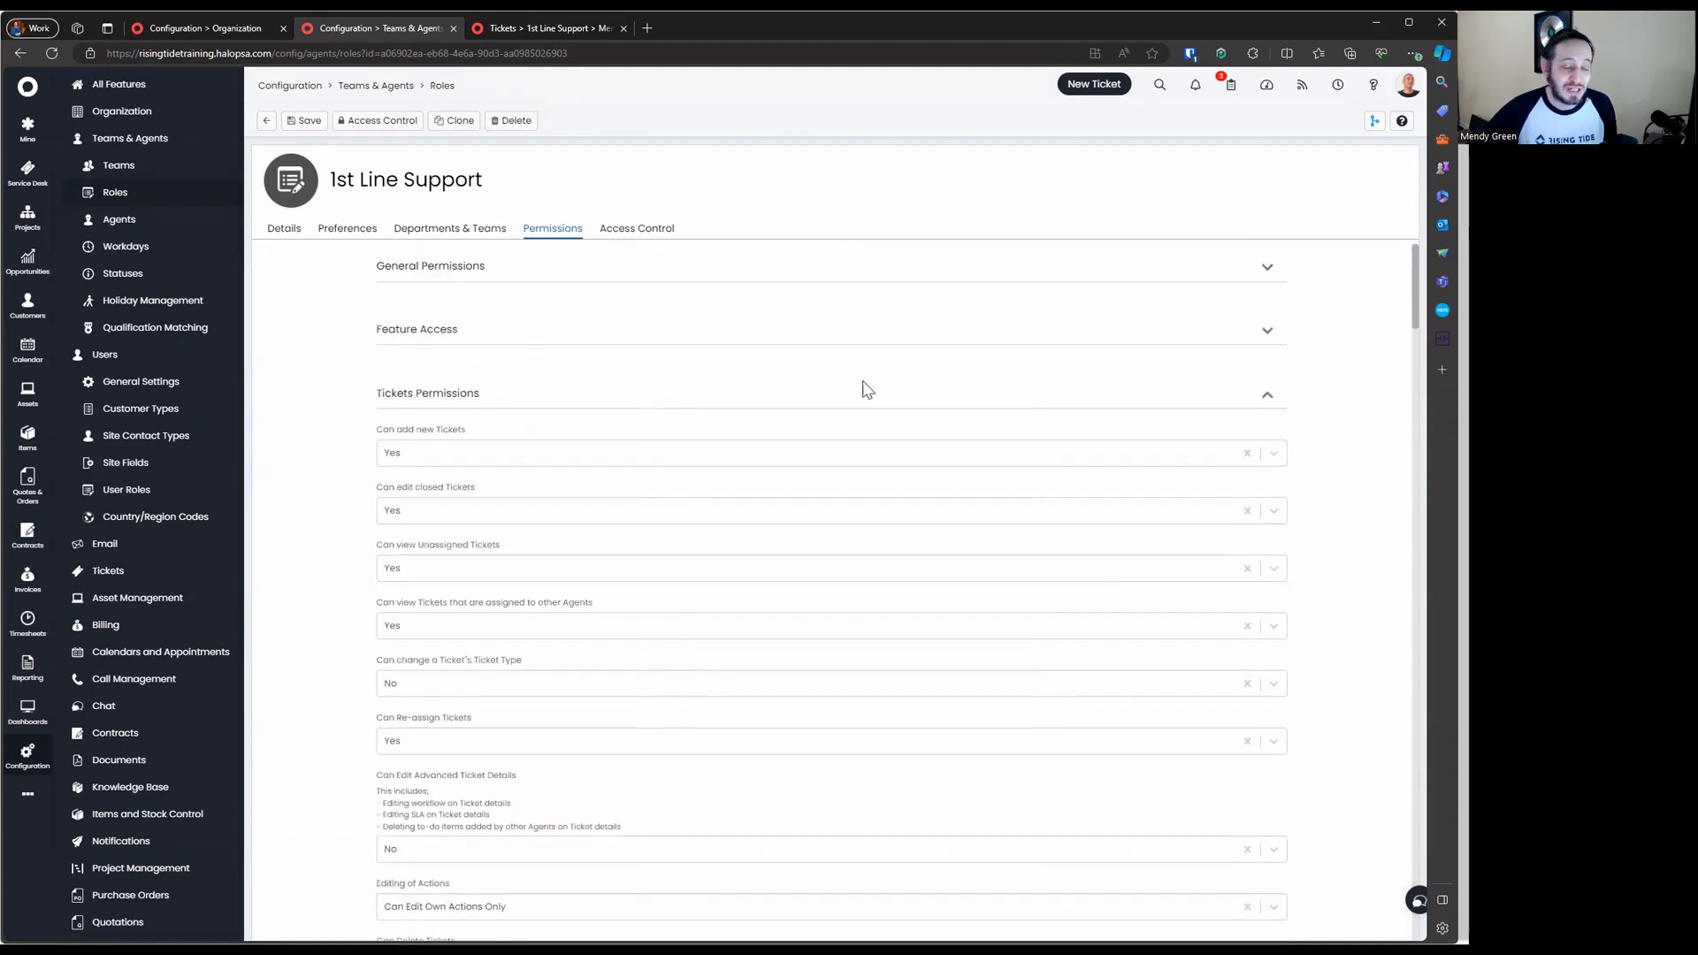
click(577, 338)
click(423, 389)
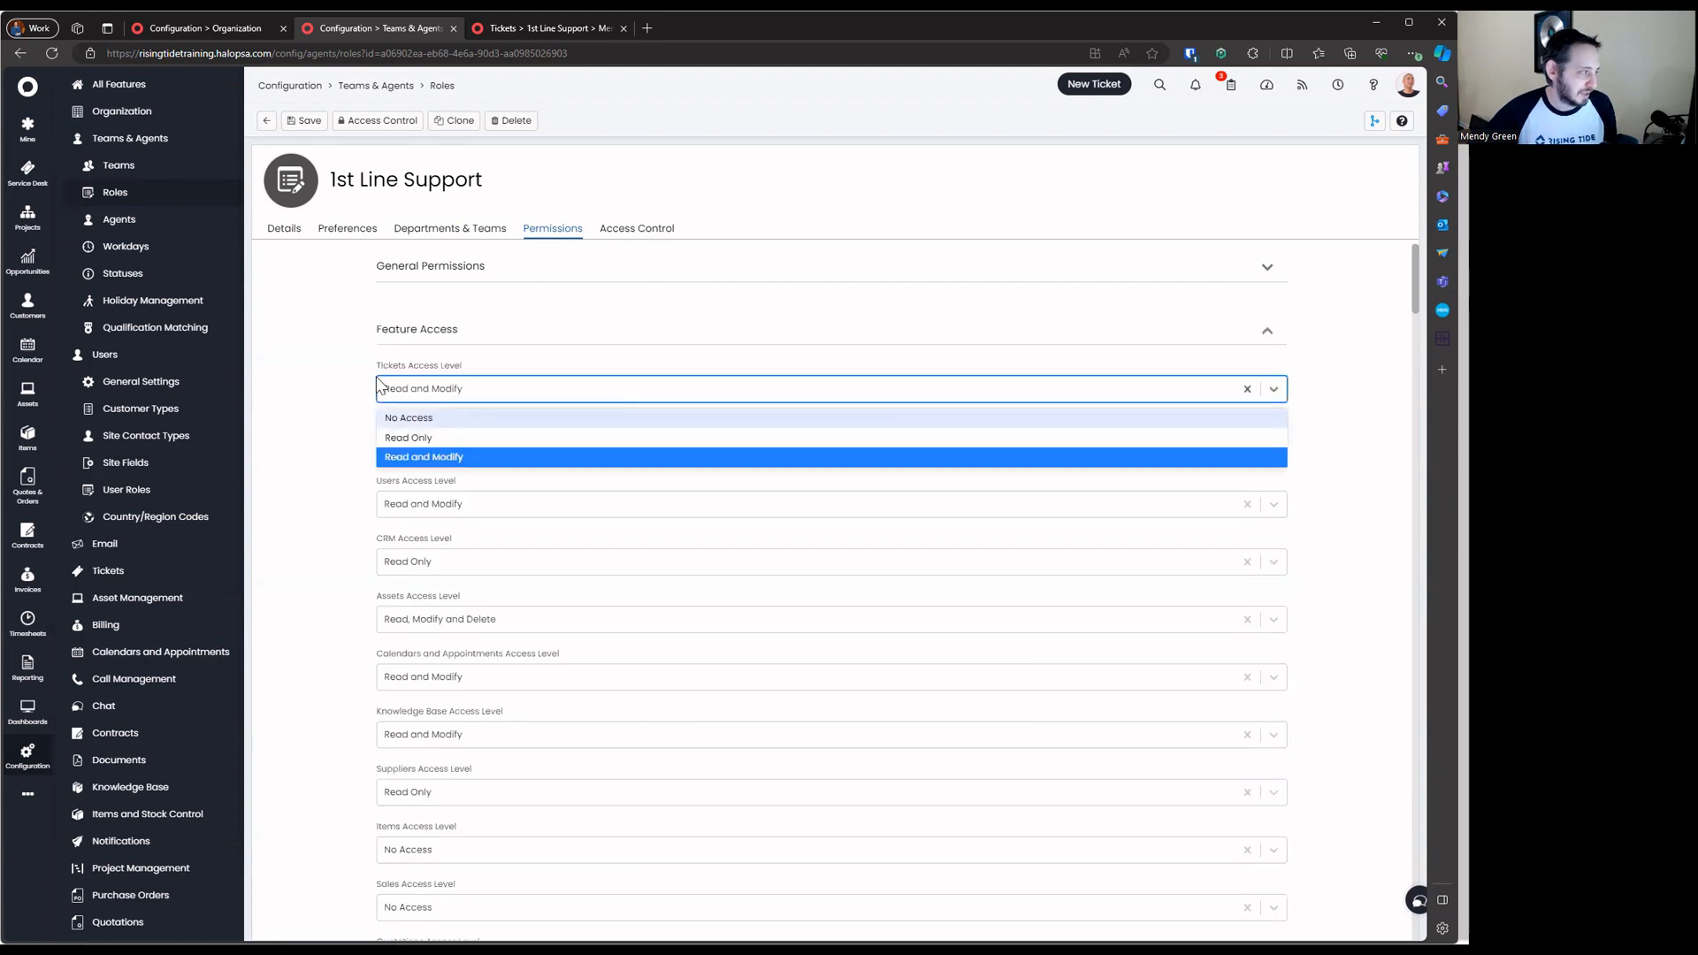
click(417, 331)
click(497, 332)
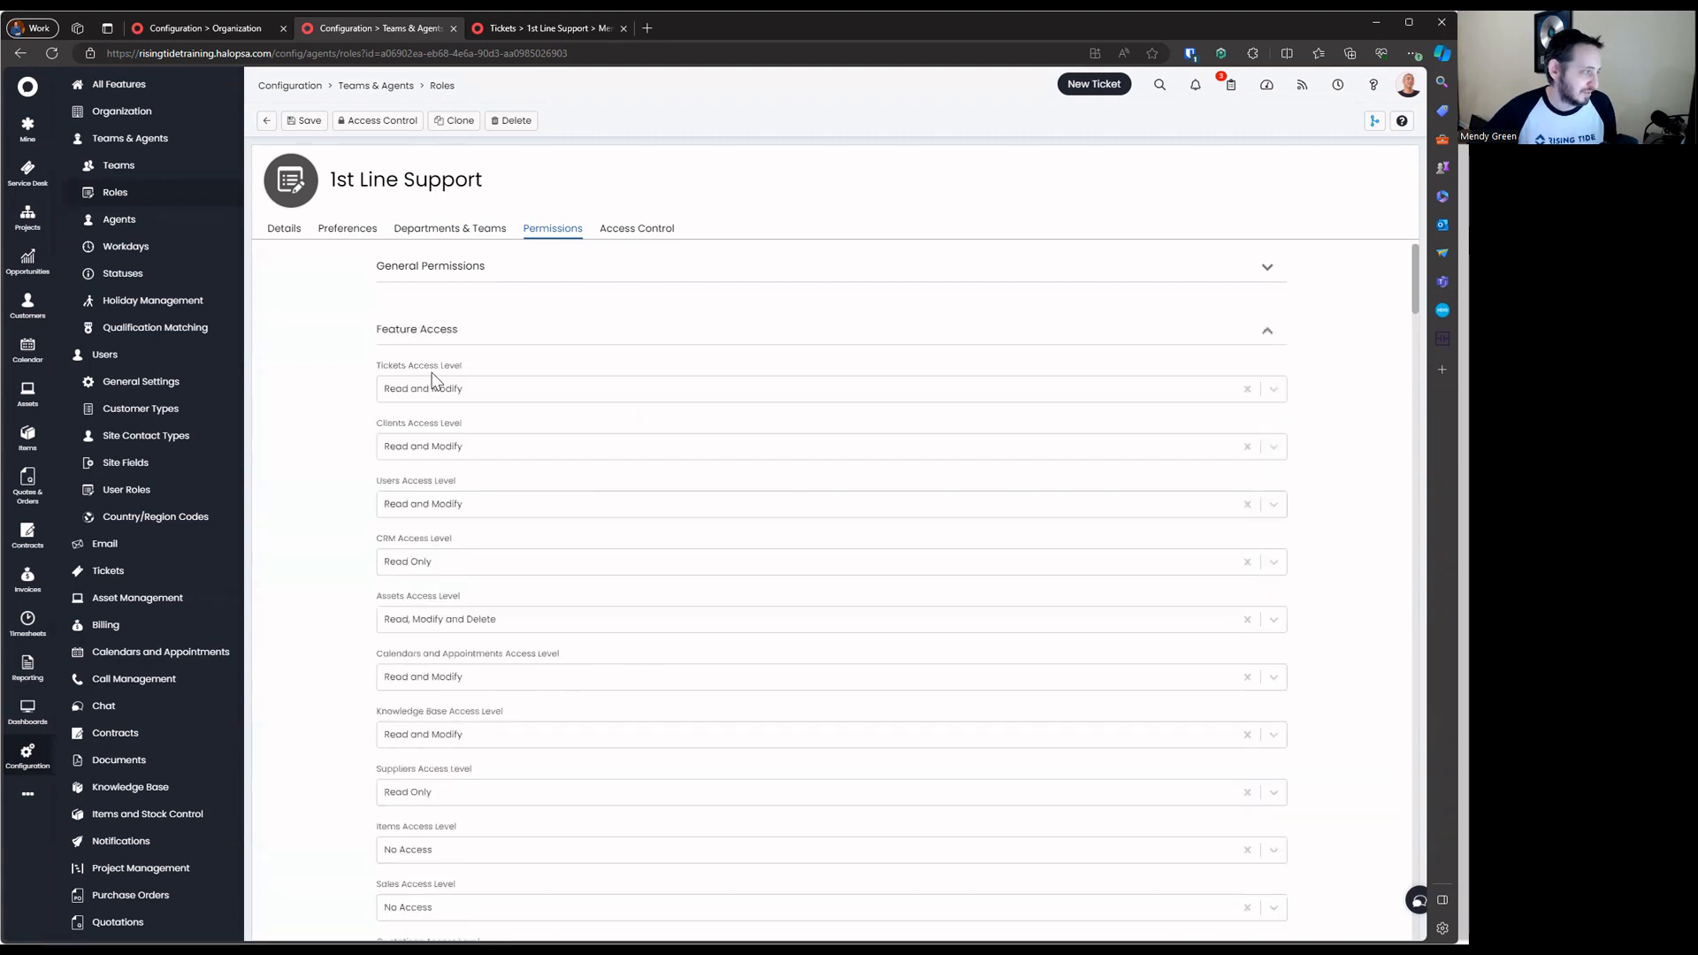
click(387, 389)
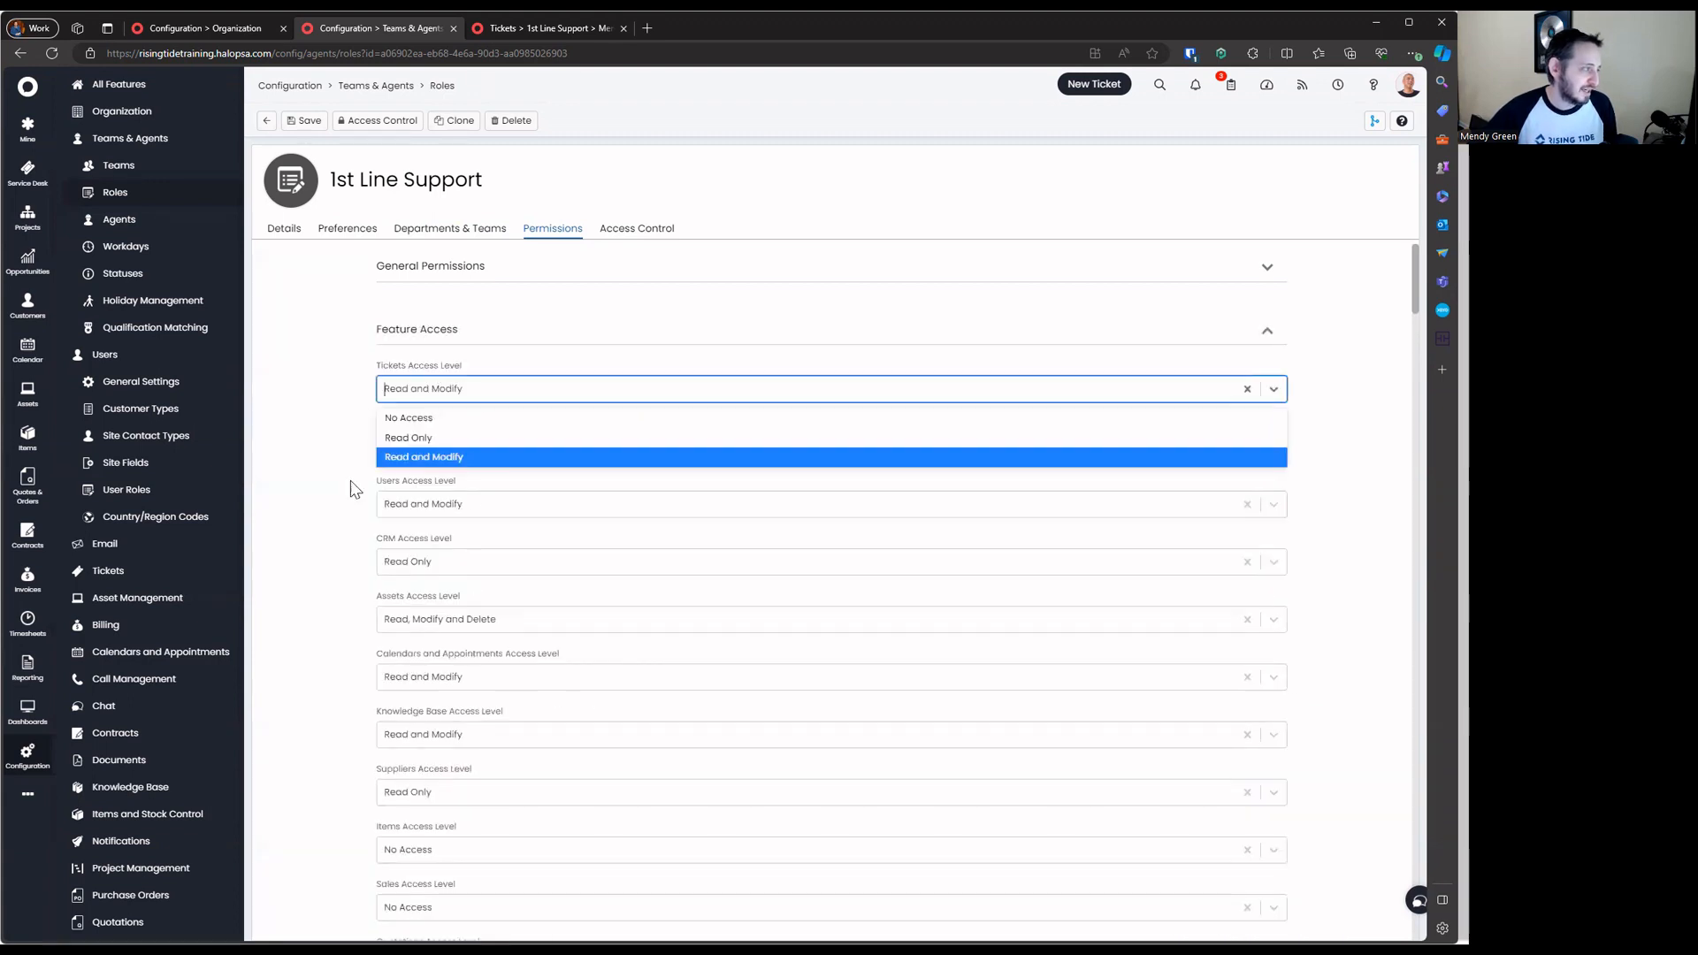
click(463, 457)
click(417, 334)
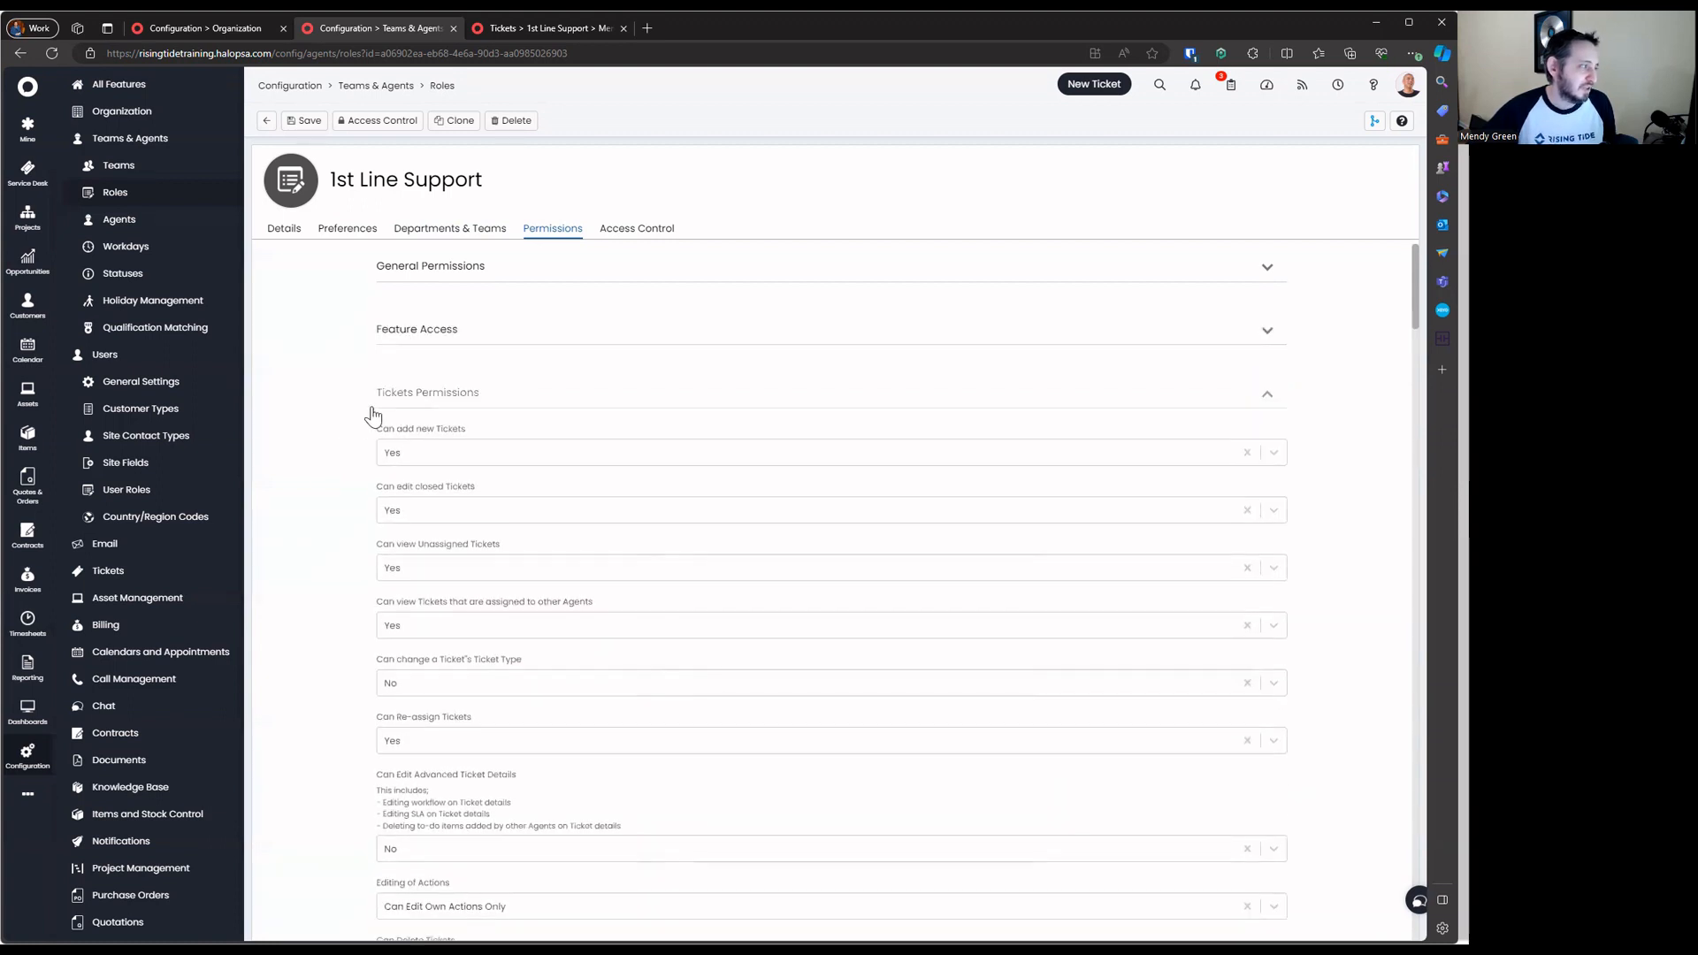
Keep adding tickets, editing closed, viewing unassigned and viewing other agents' tickets all at Yes
drag(348, 428, 681, 548)
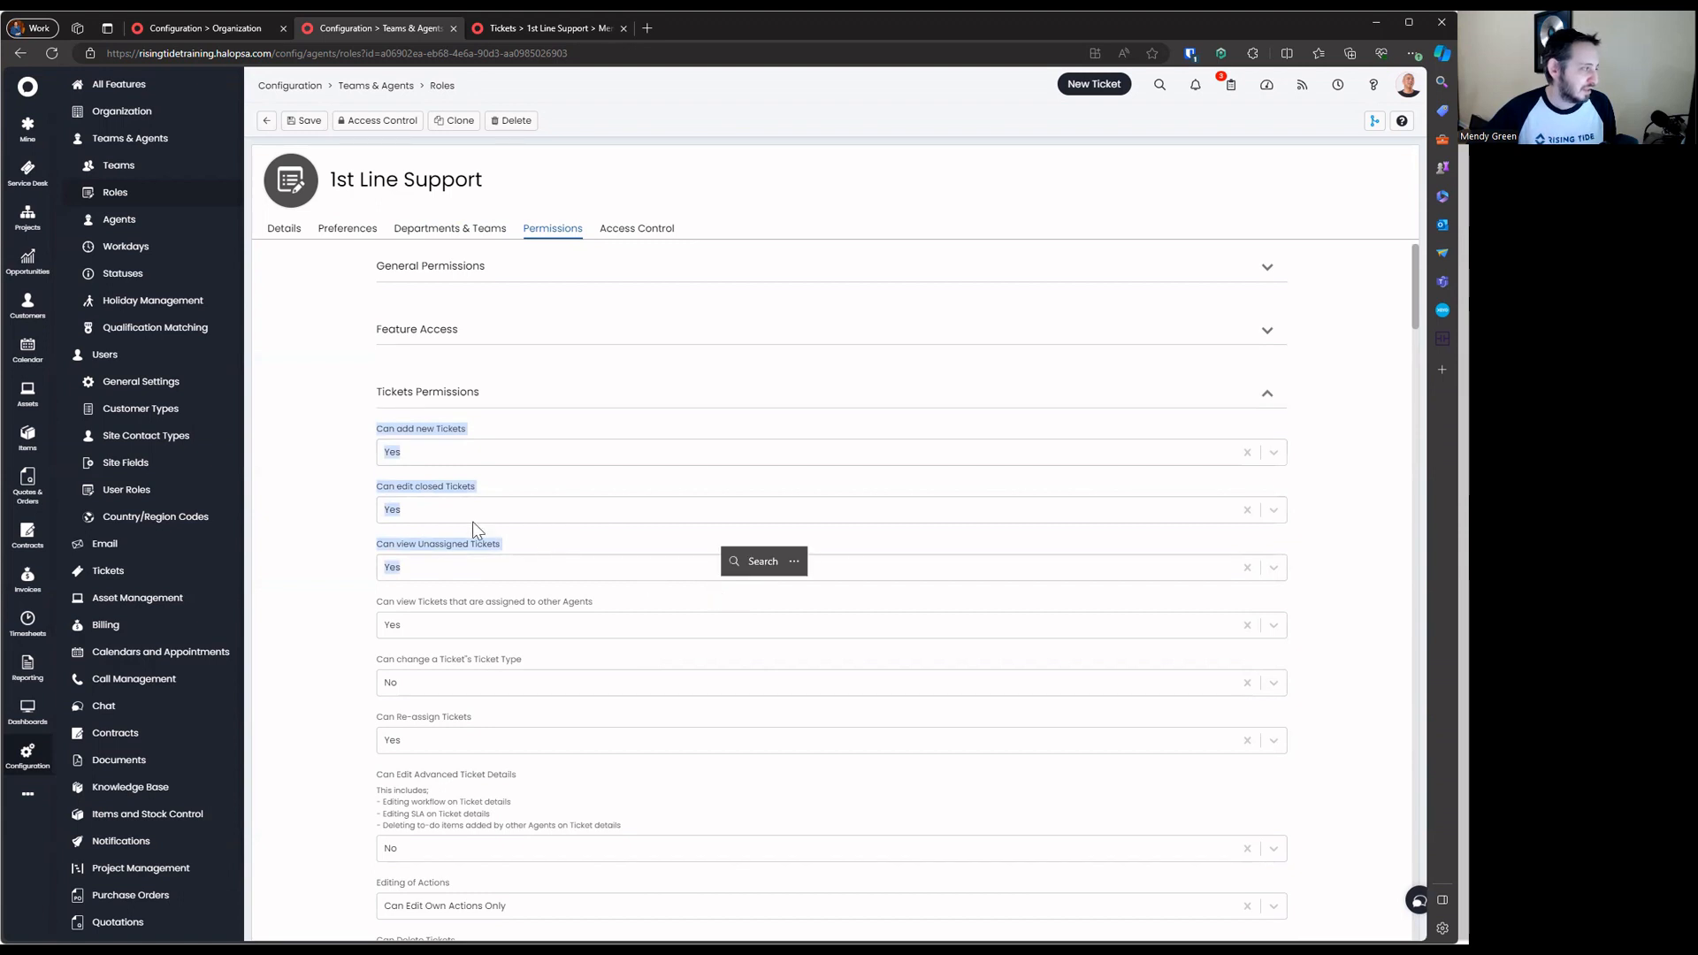
click(522, 453)
click(422, 498)
click(570, 509)
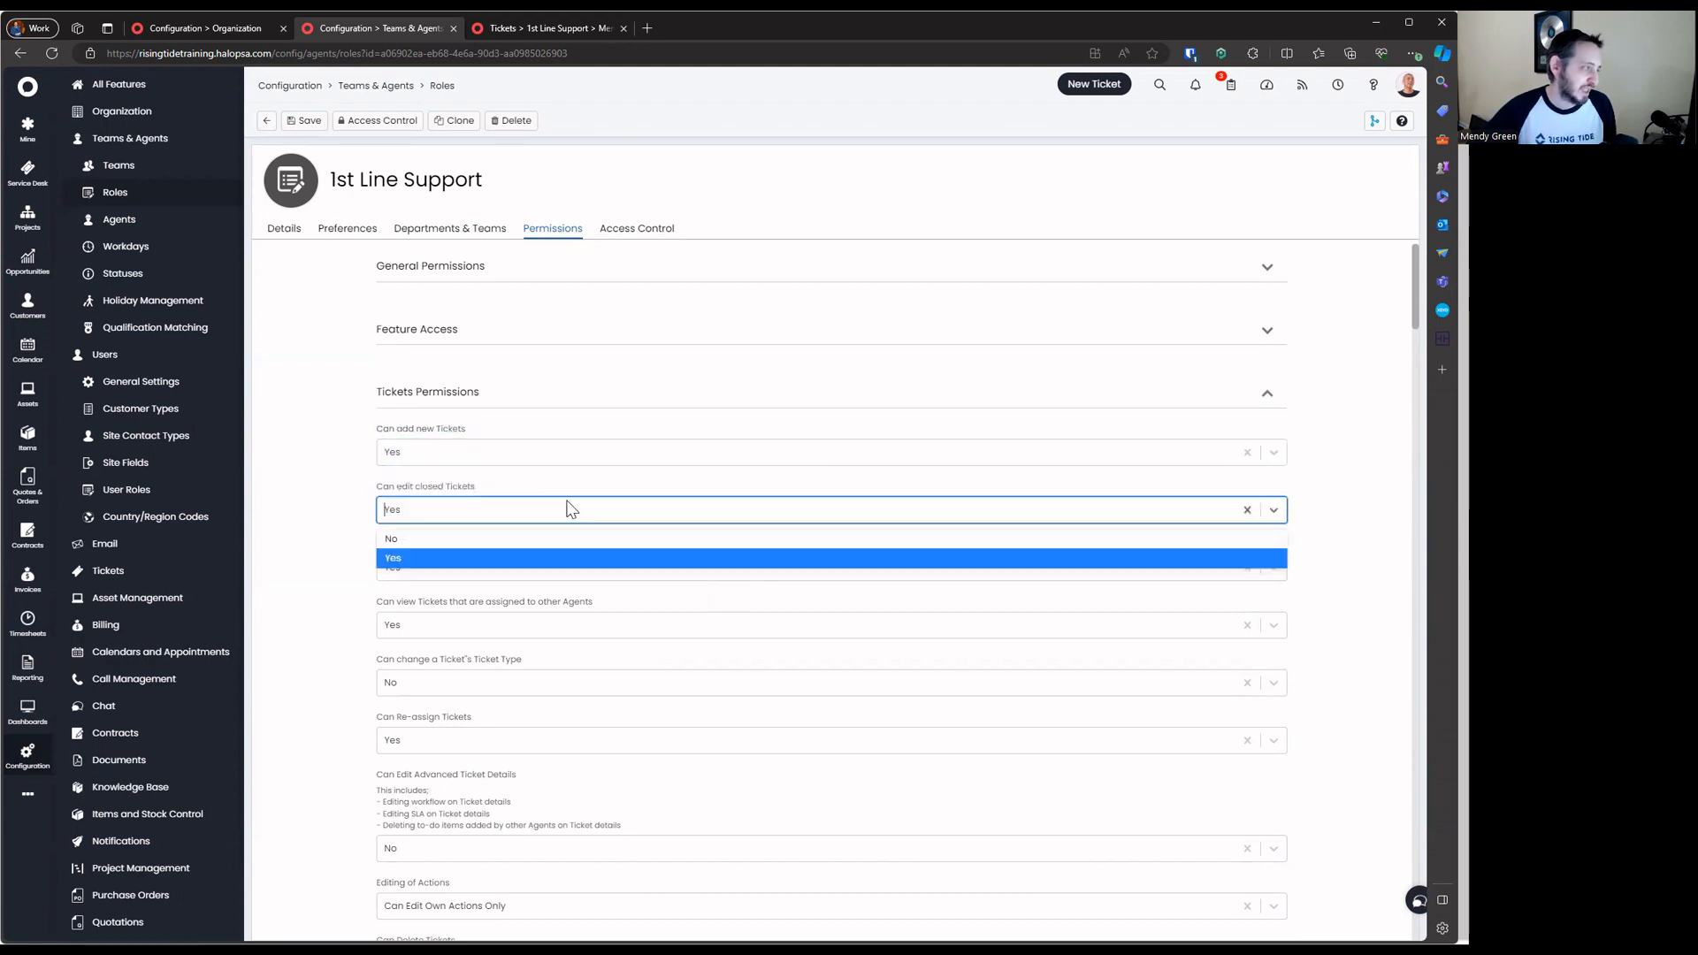
click(332, 528)
click(544, 571)
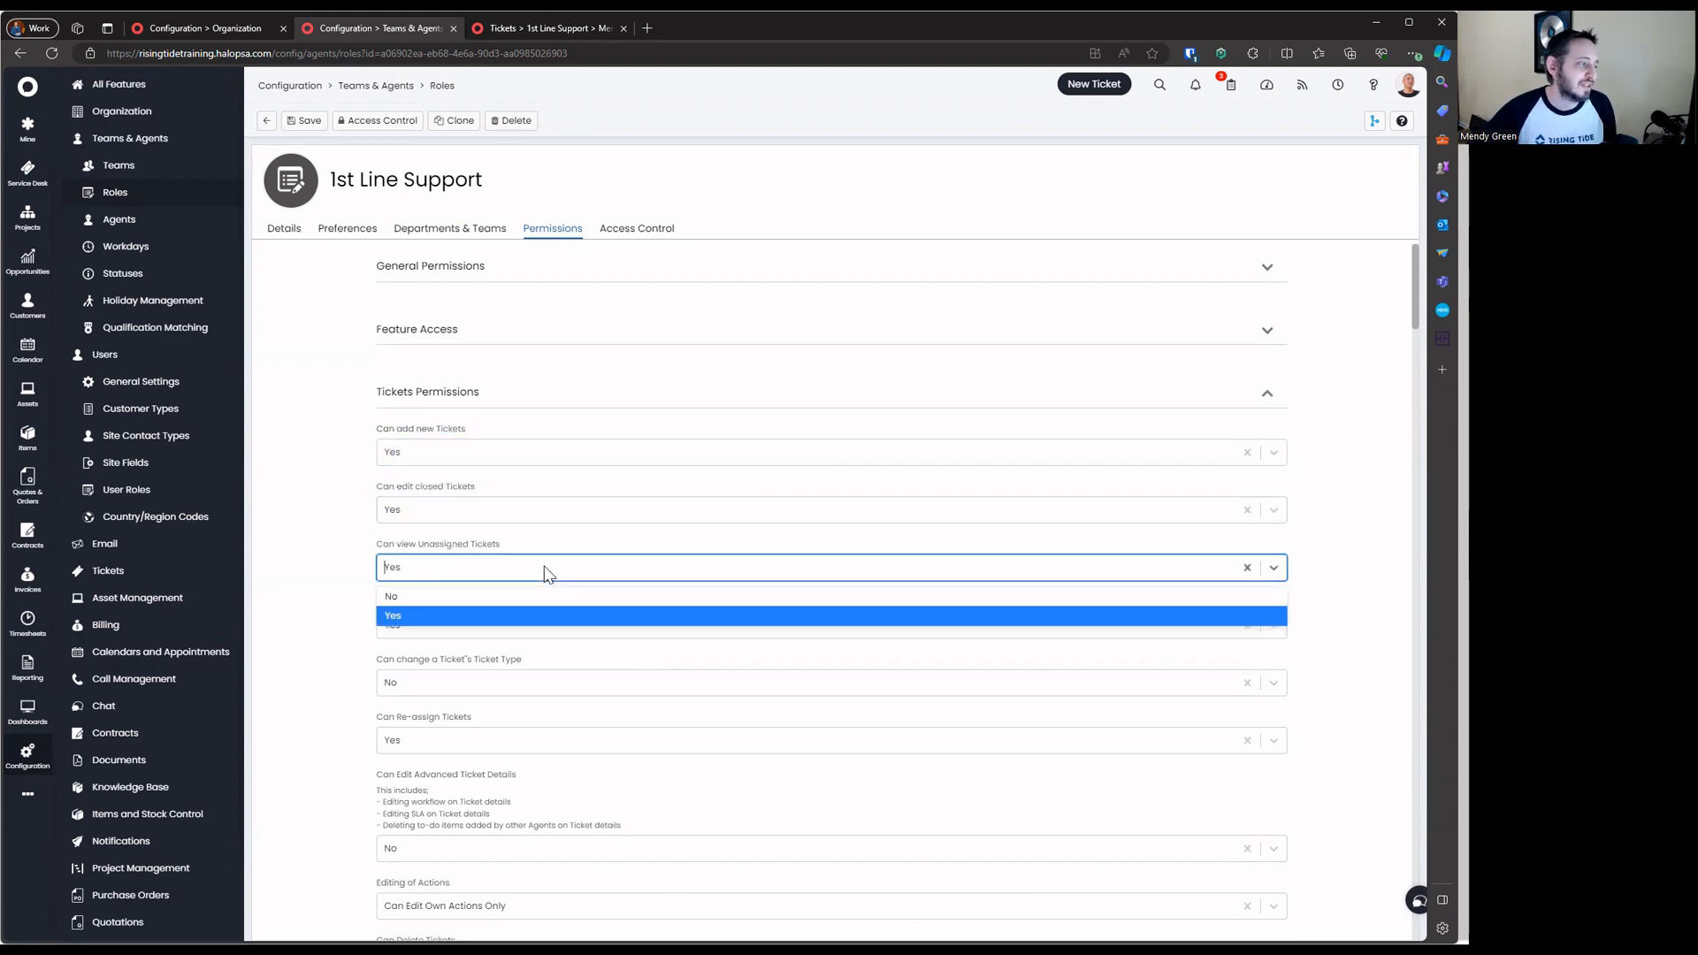
click(558, 549)
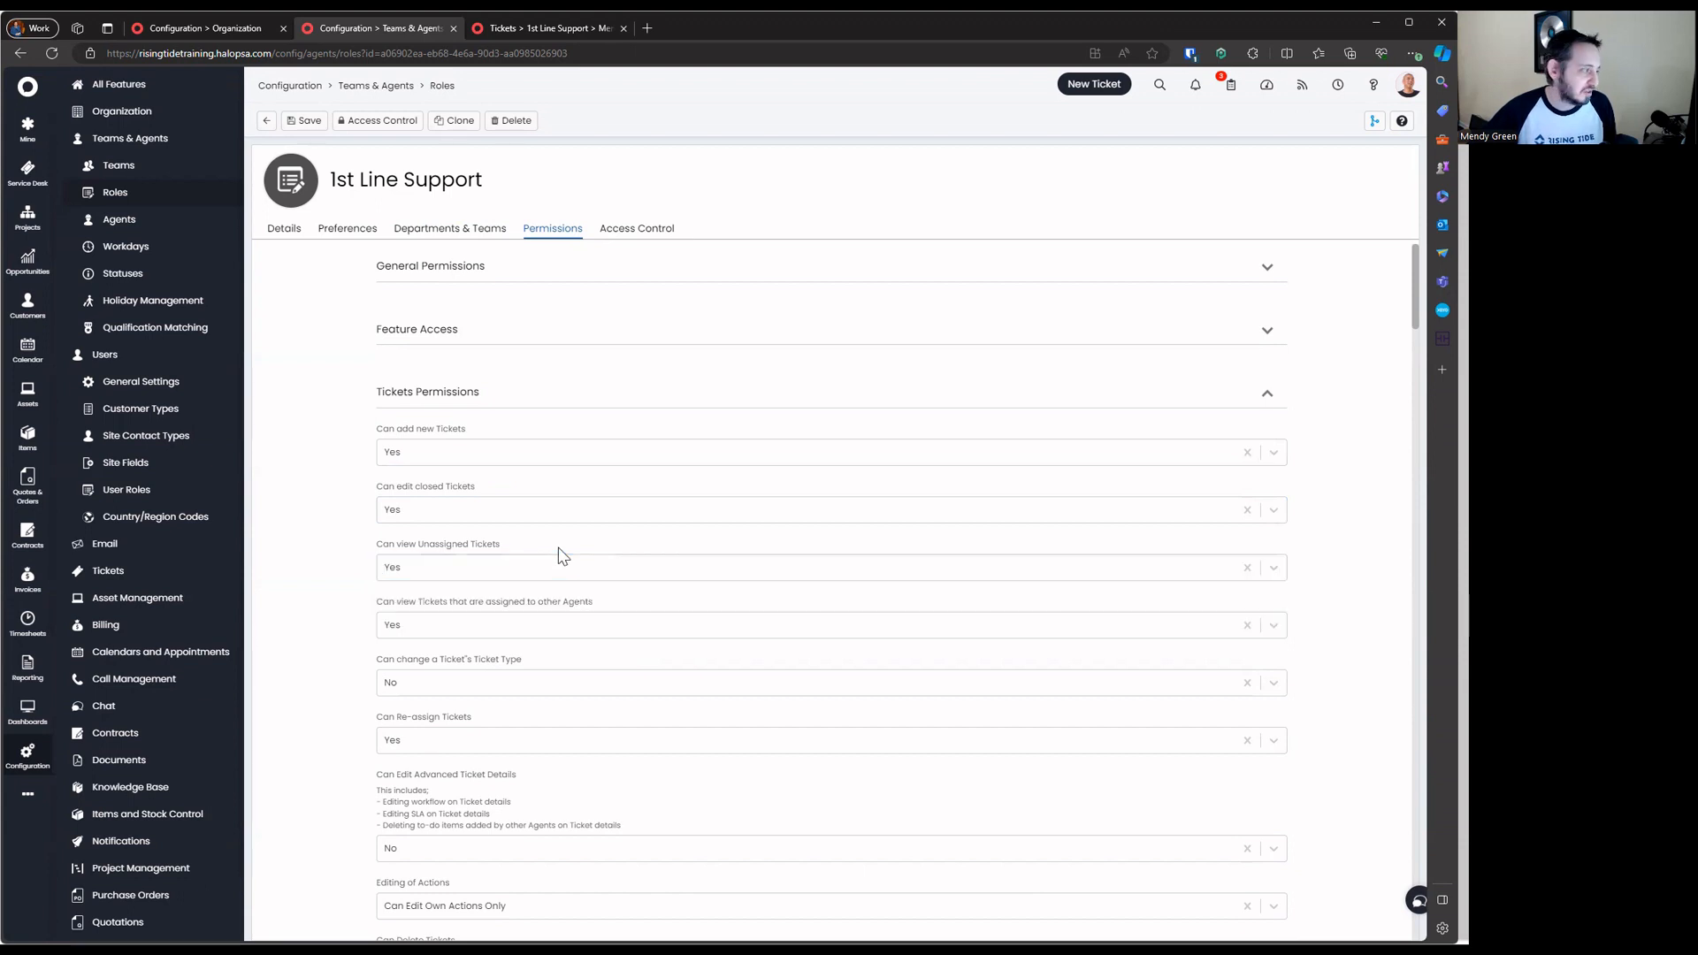
click(521, 624)
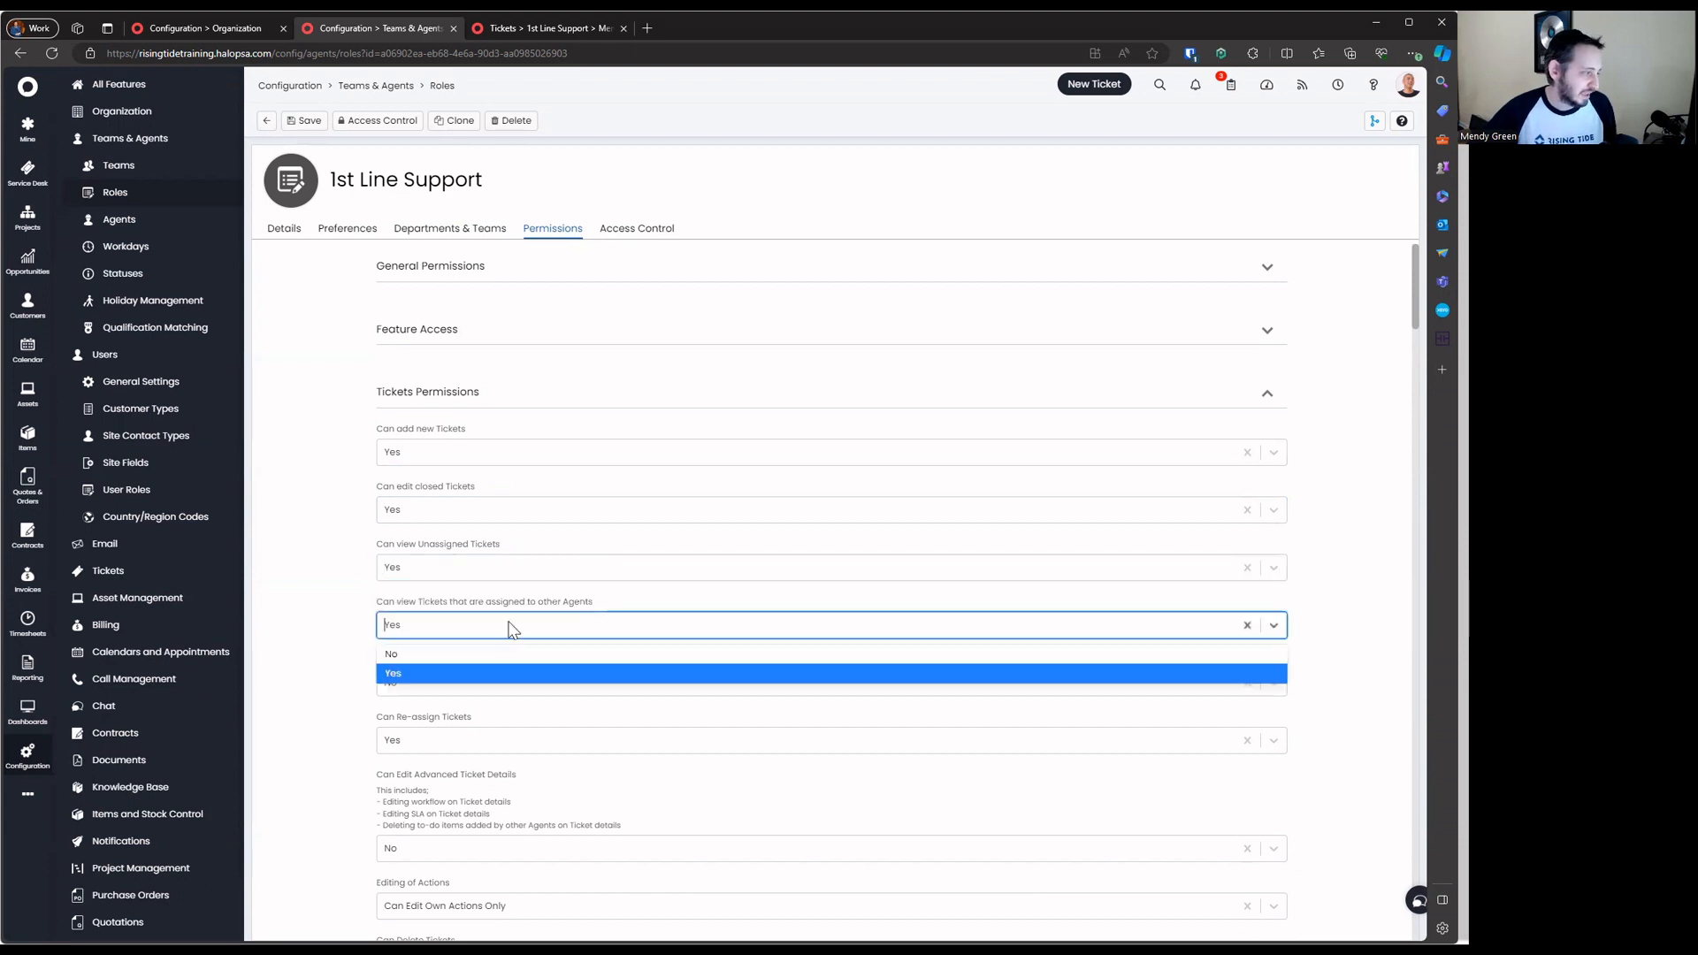
click(621, 606)
Keep ticket type changes disallowed, re-assigning at Yes, and advanced detail editing and deleting at No
scroll(623, 608, down, 1)
click(617, 586)
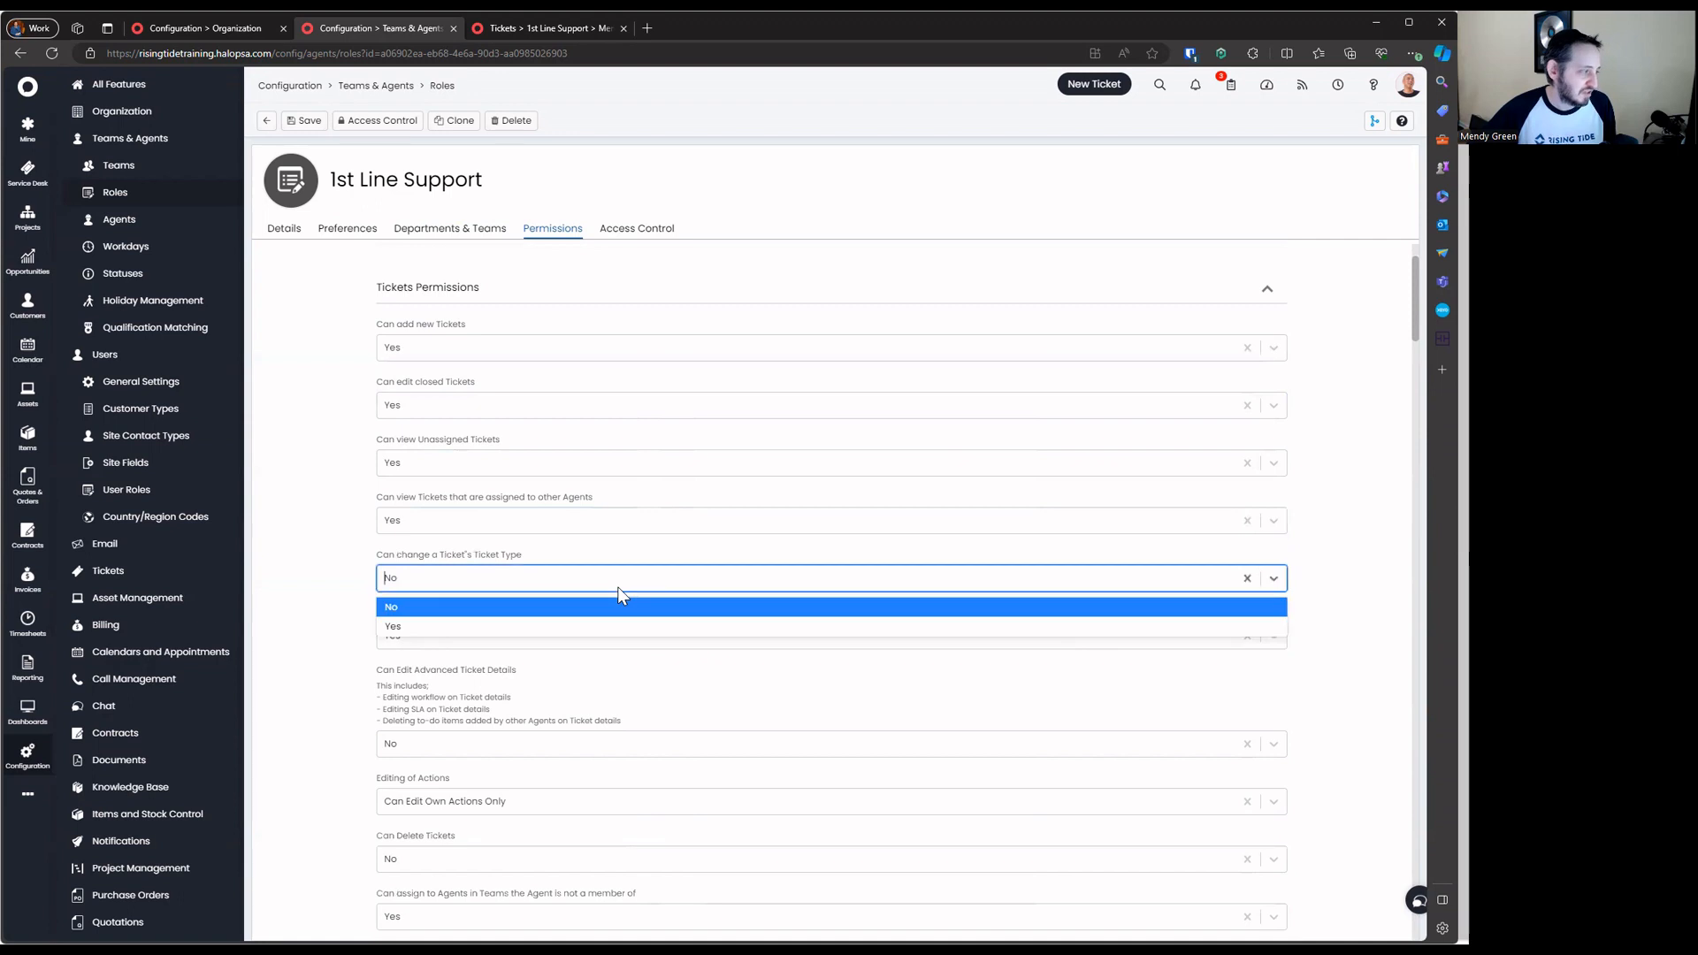
click(617, 586)
click(617, 635)
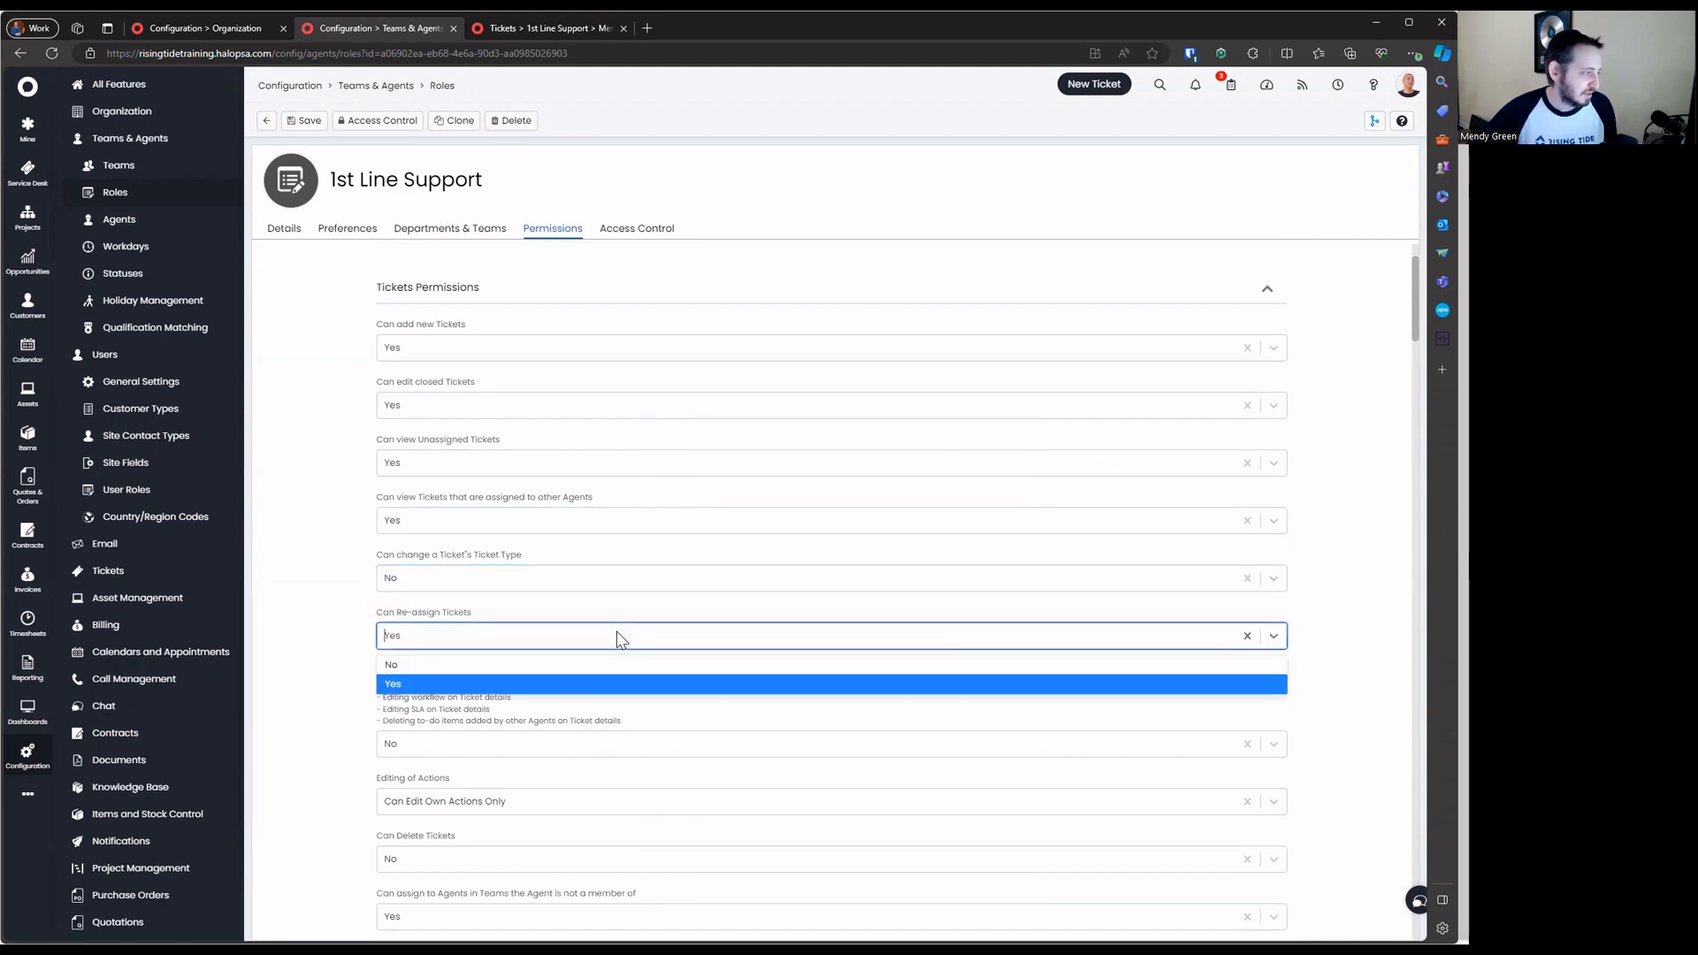
click(617, 612)
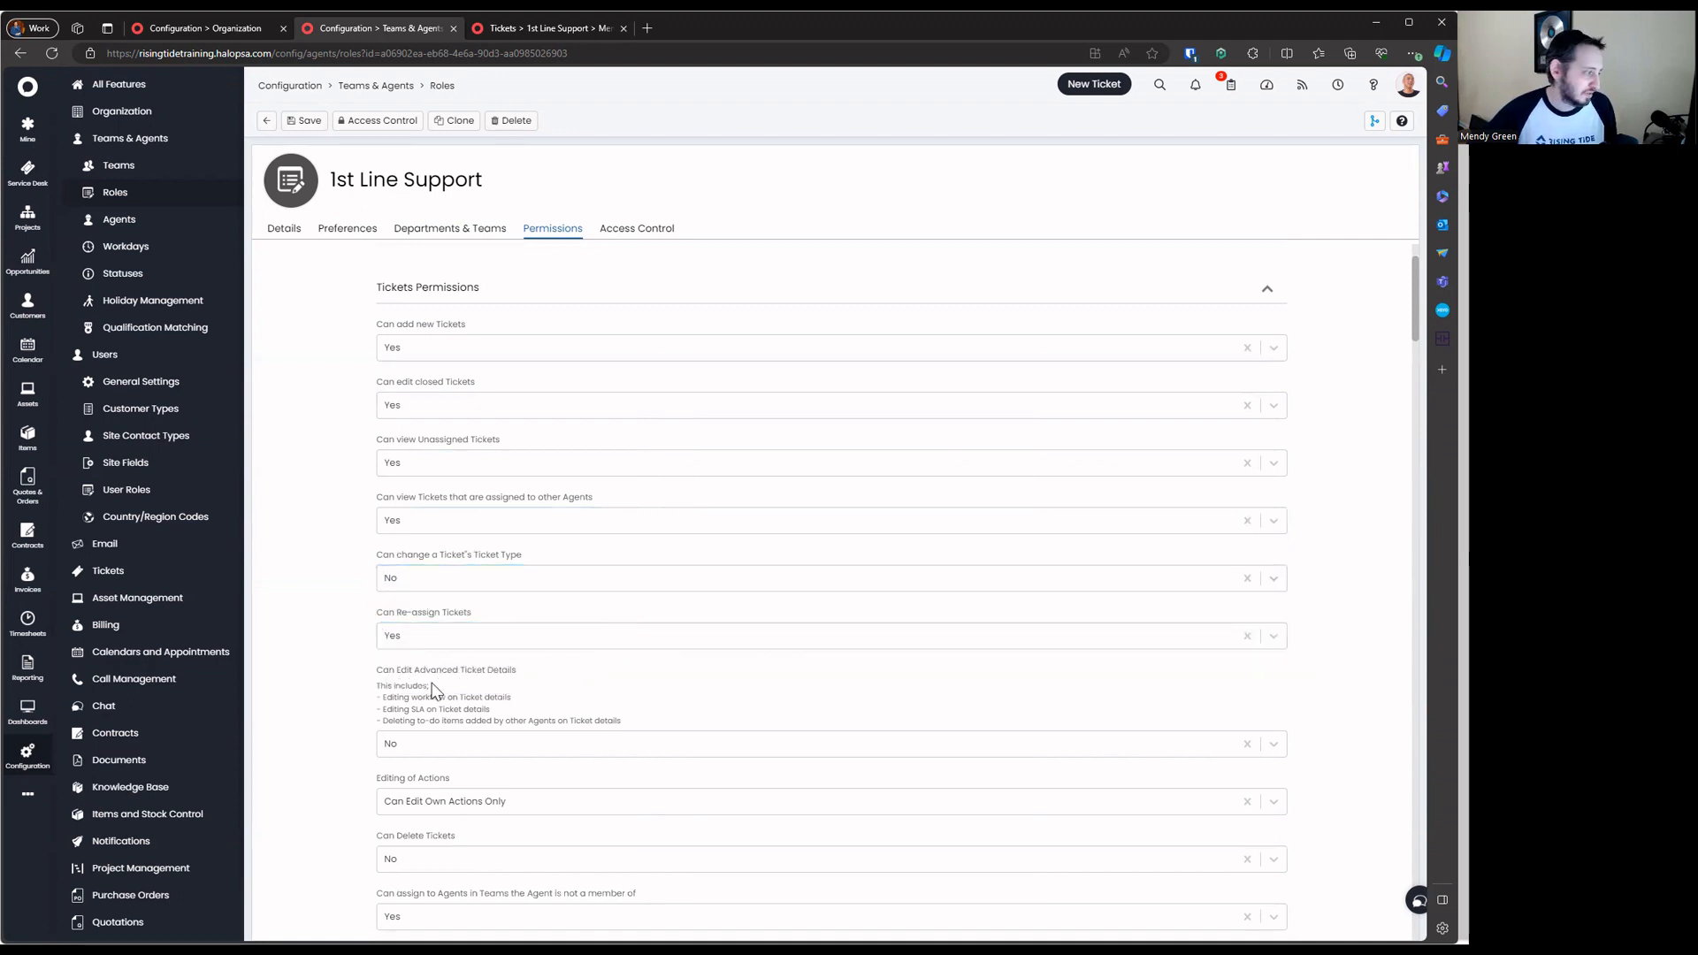
scroll(433, 690, down, 1)
click(503, 638)
click(516, 608)
scroll(531, 637, down, 2)
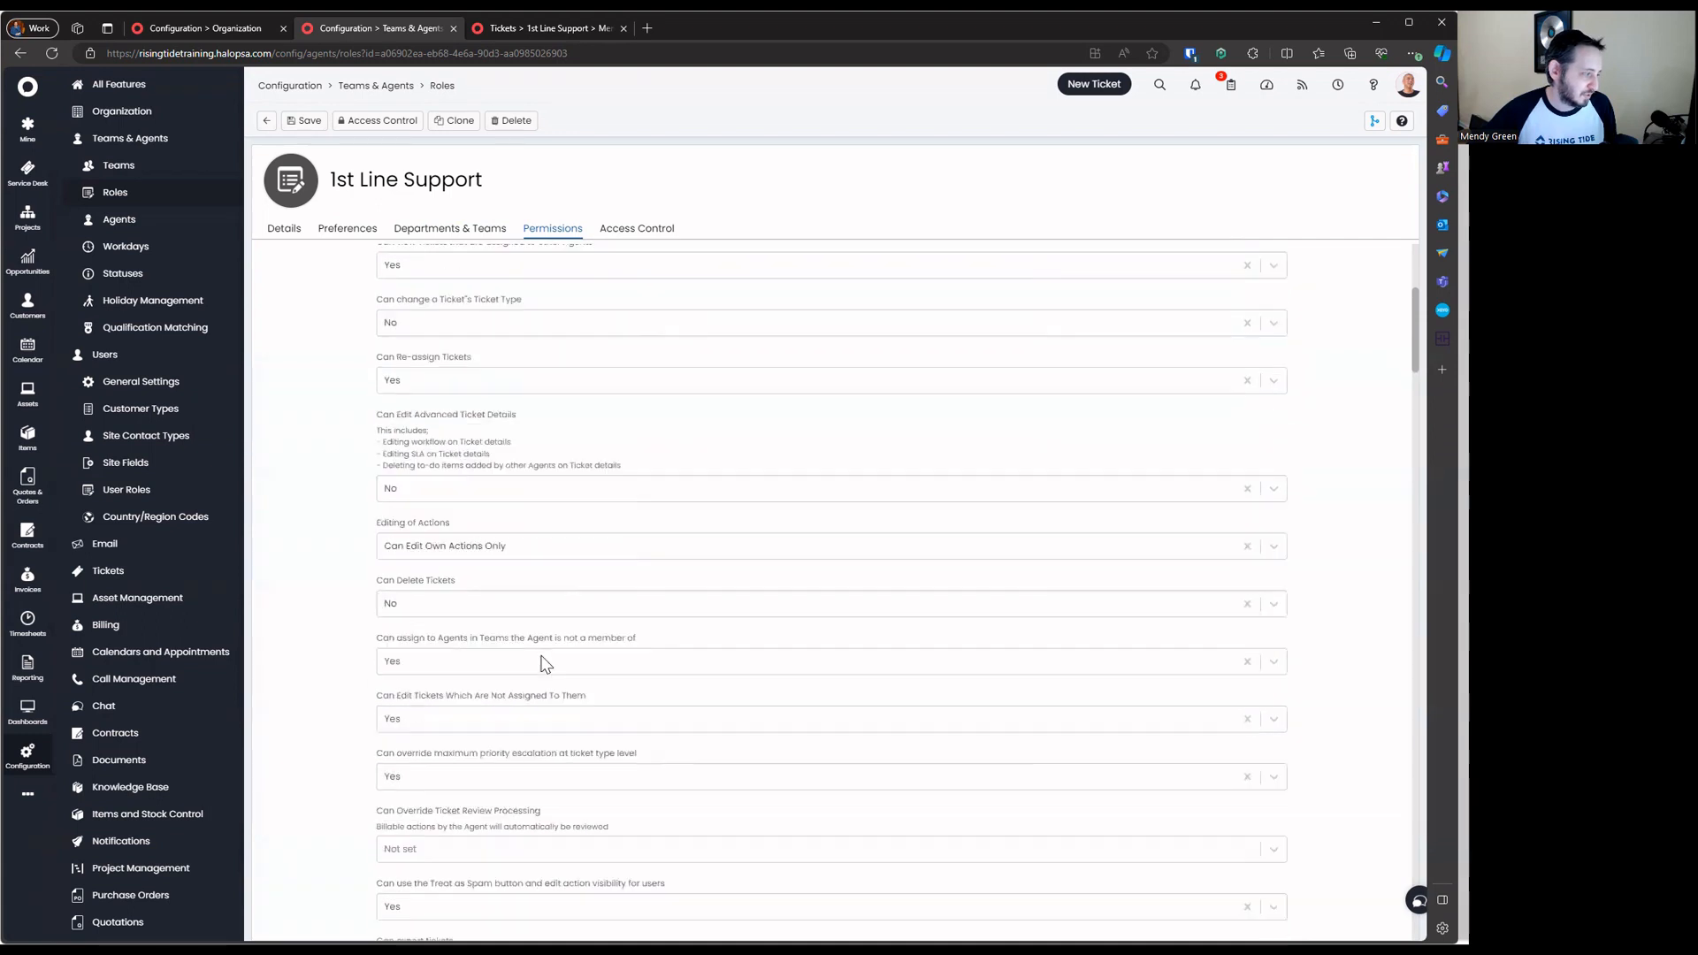
scroll(546, 665, down, 1)
click(553, 550)
click(553, 545)
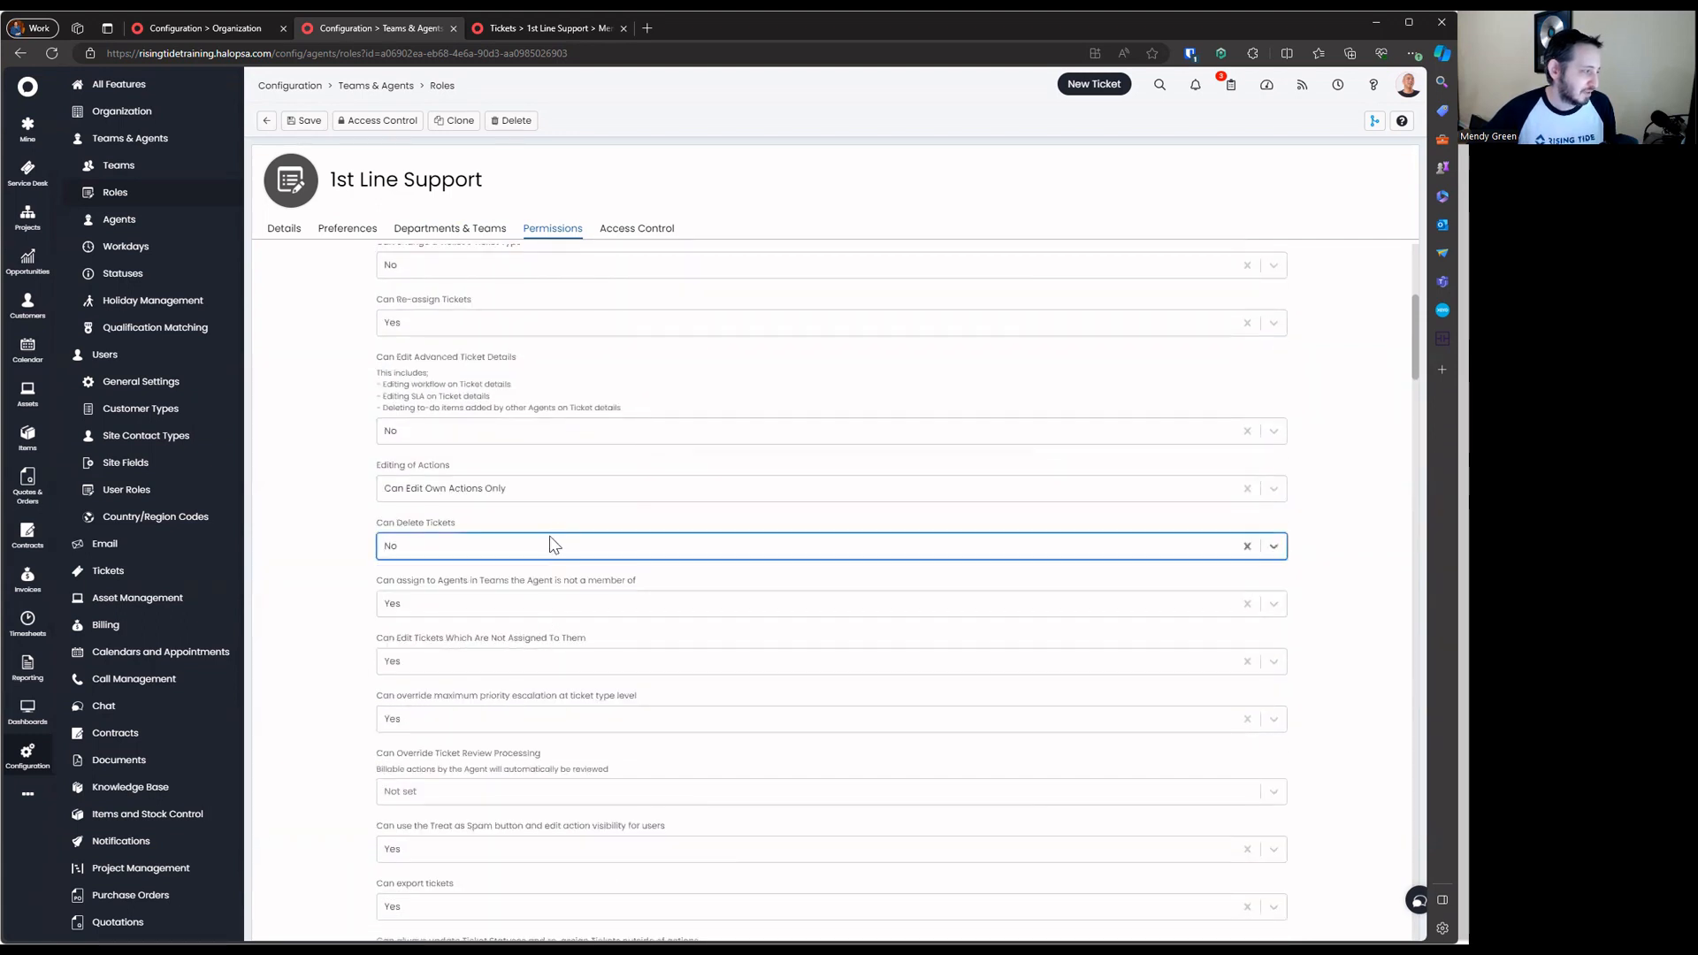
Highlight the ticket permission settings, then collapse the Tickets Permissions section
scroll(538, 590, up, 5)
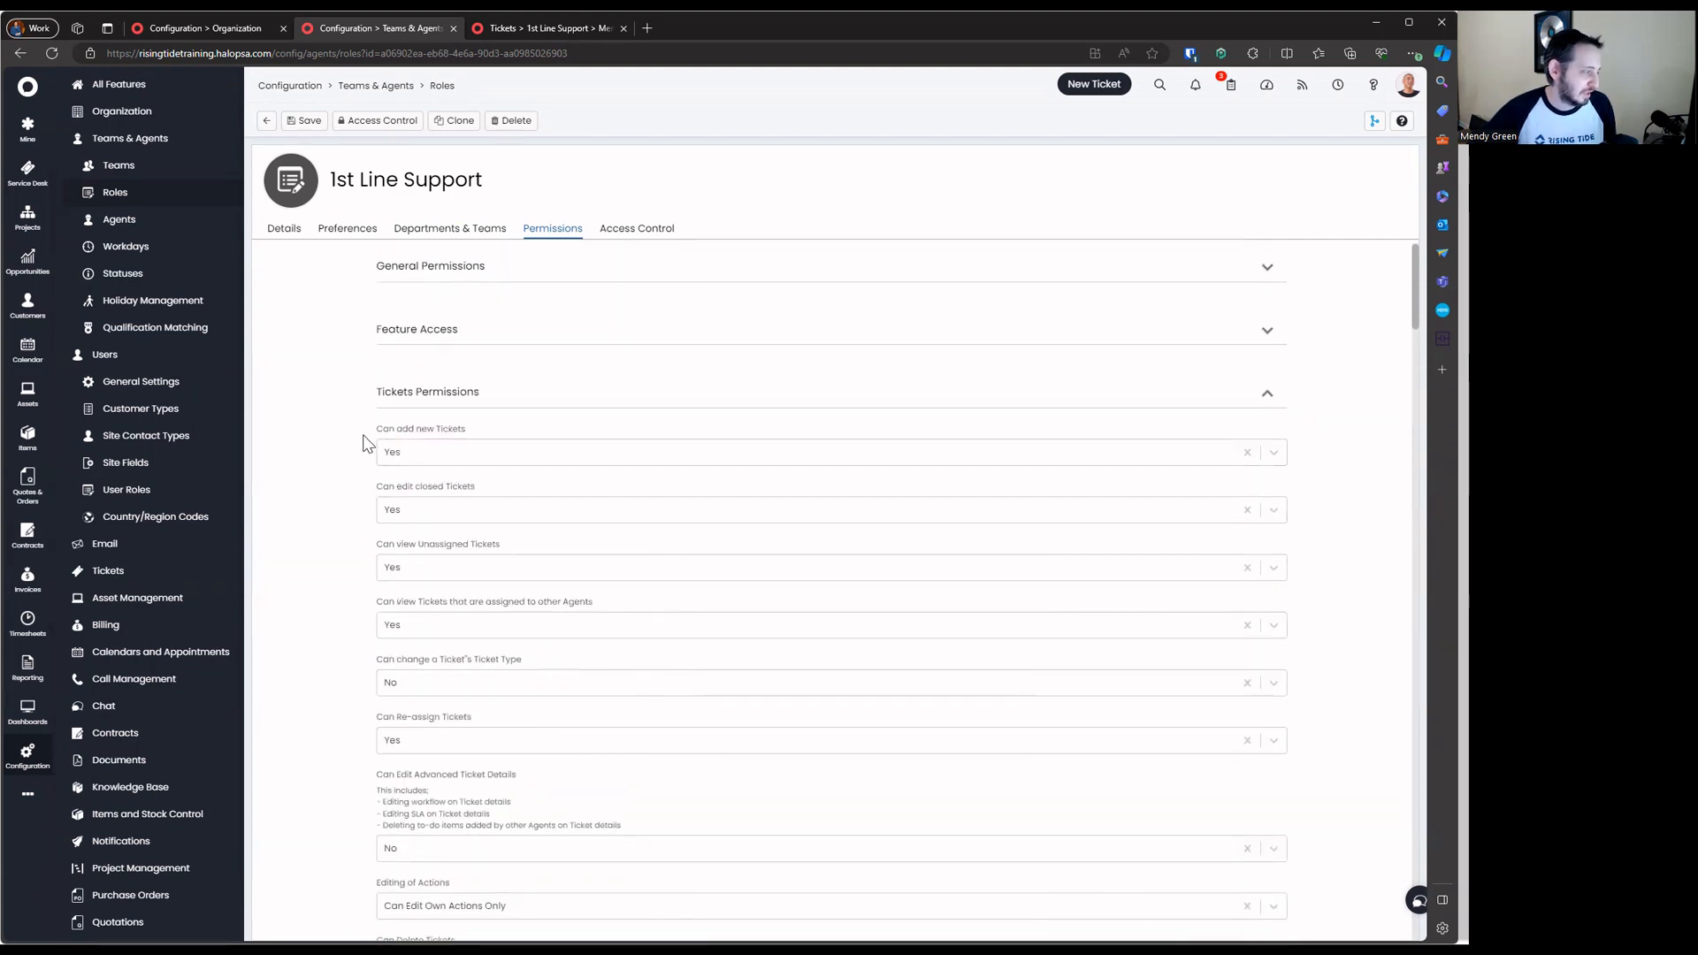
drag(362, 442, 670, 898)
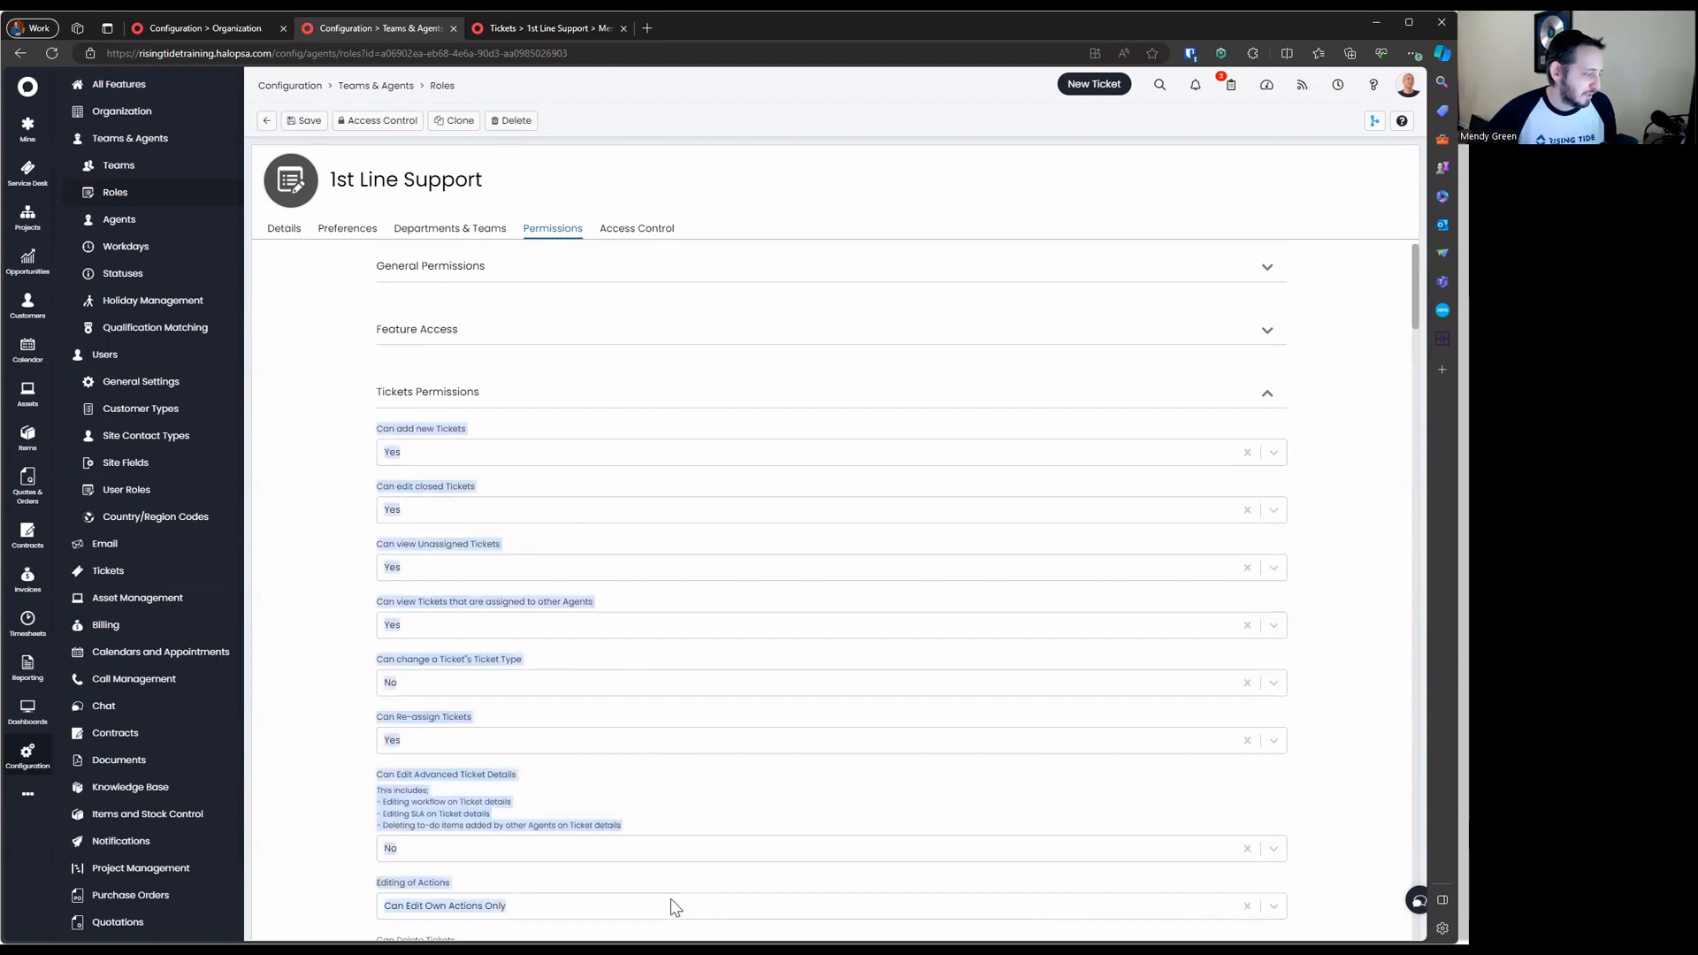
click(300, 471)
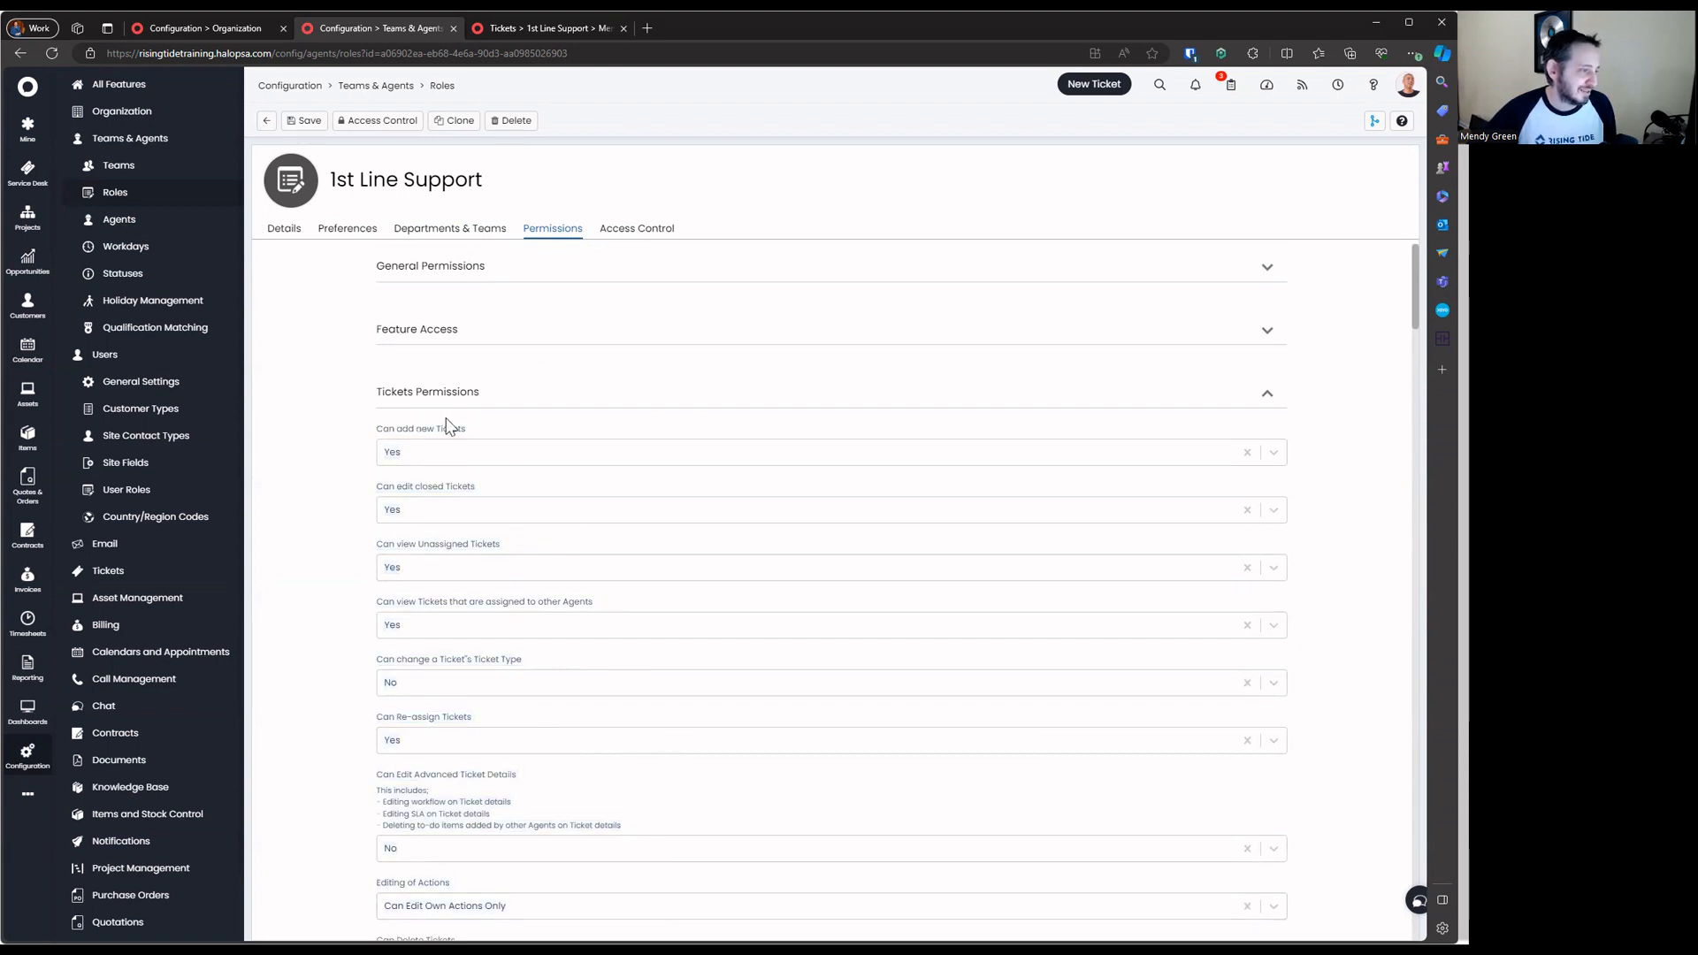
click(387, 403)
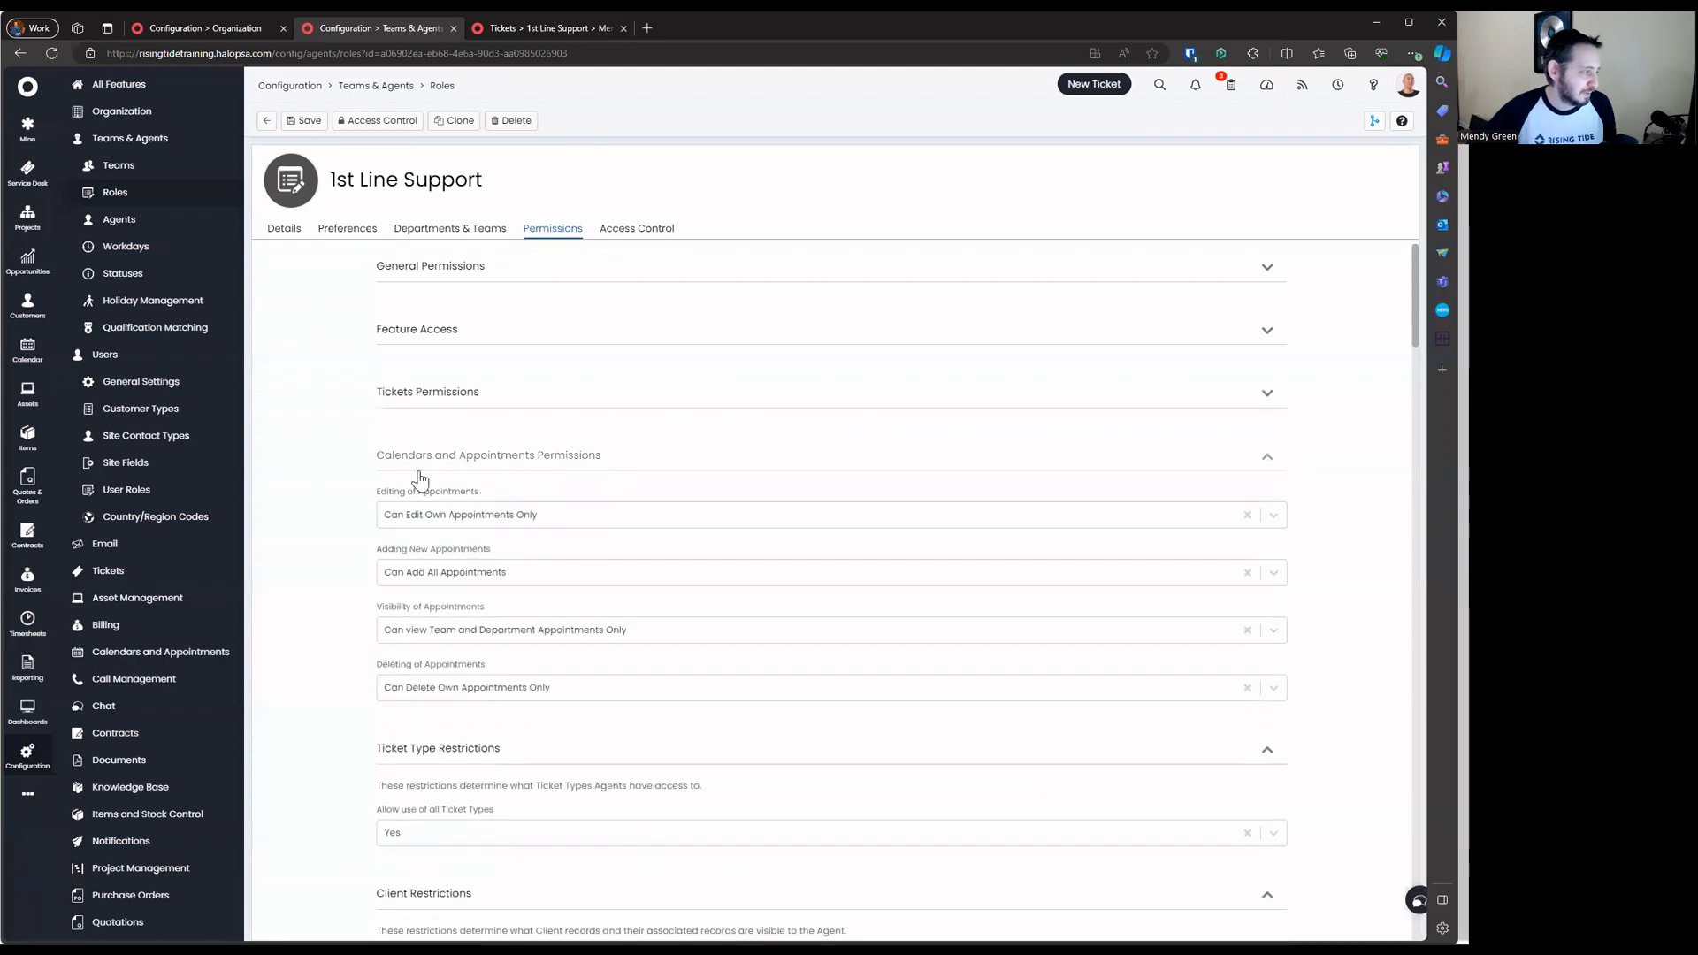
Check the Calendars and Appointments access level and permissions, then collapse those sections
click(489, 345)
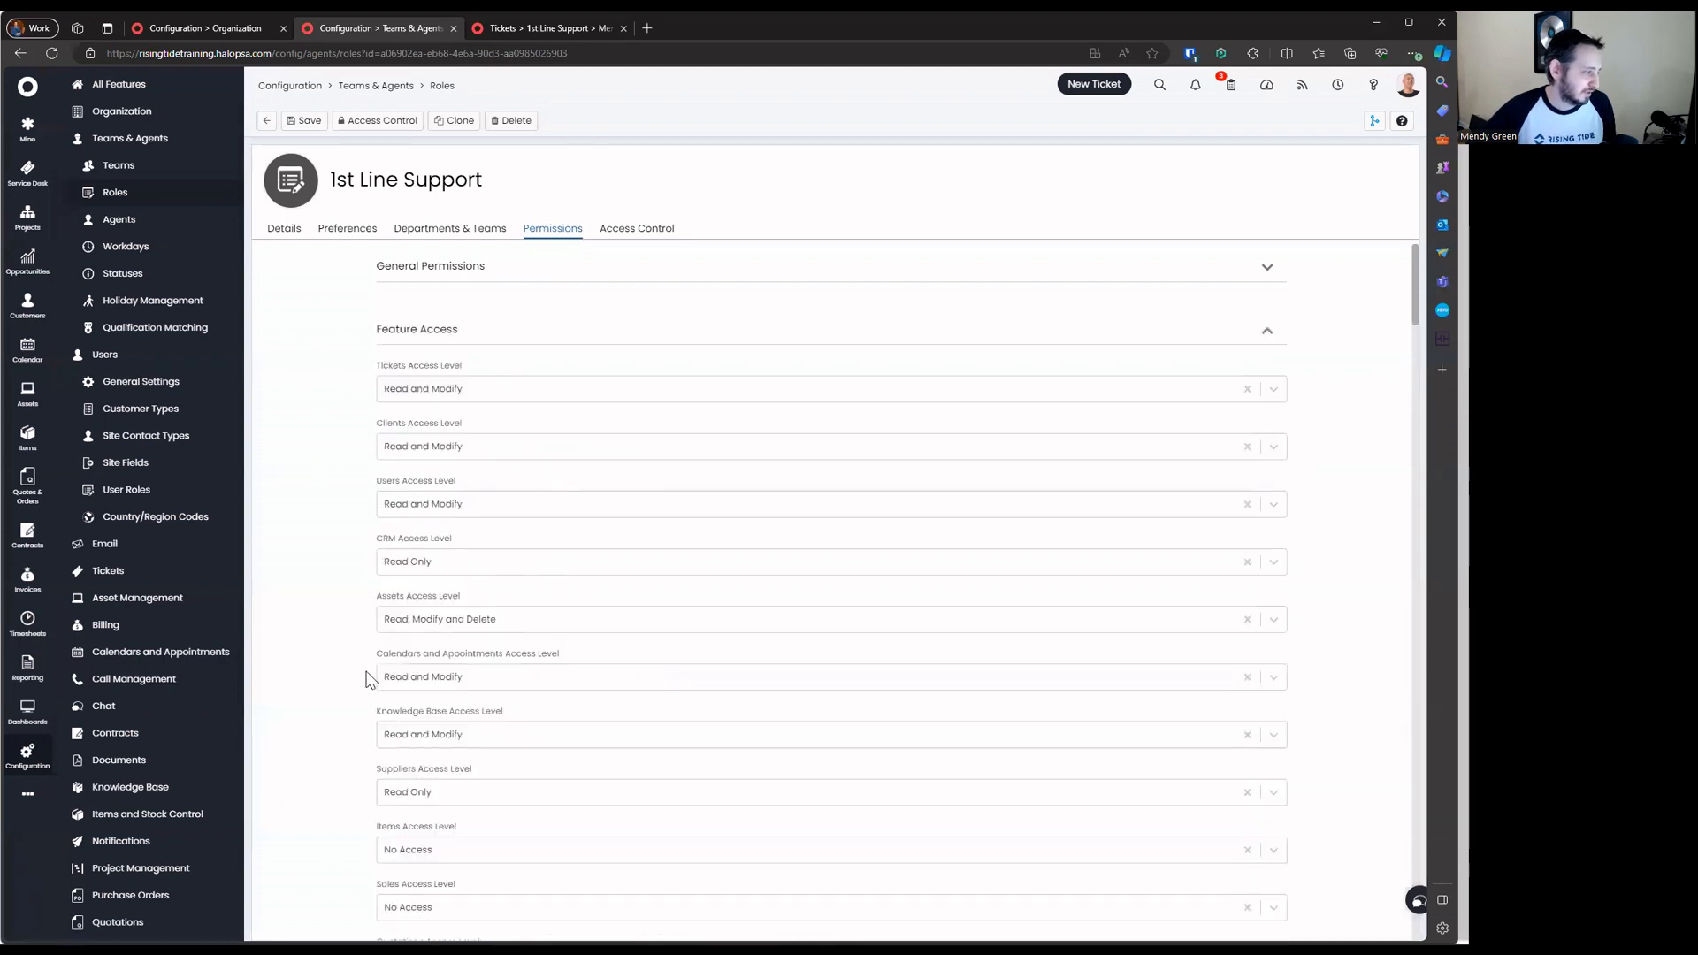
drag(370, 656, 599, 693)
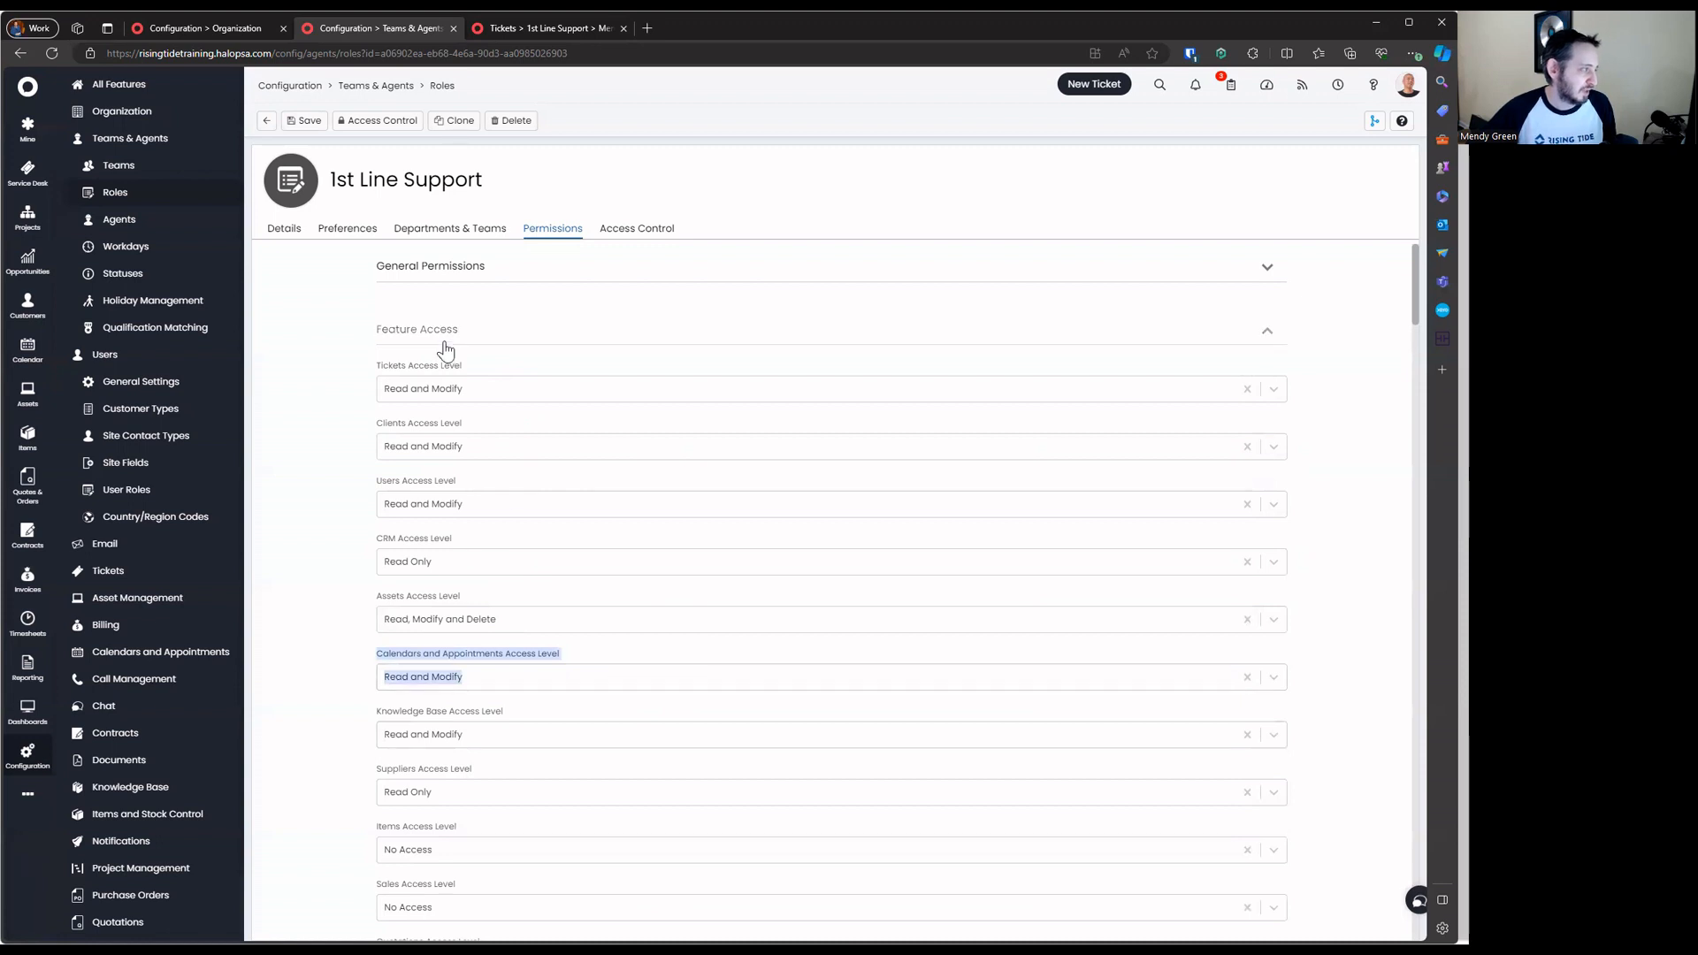
click(445, 347)
drag(383, 486, 708, 688)
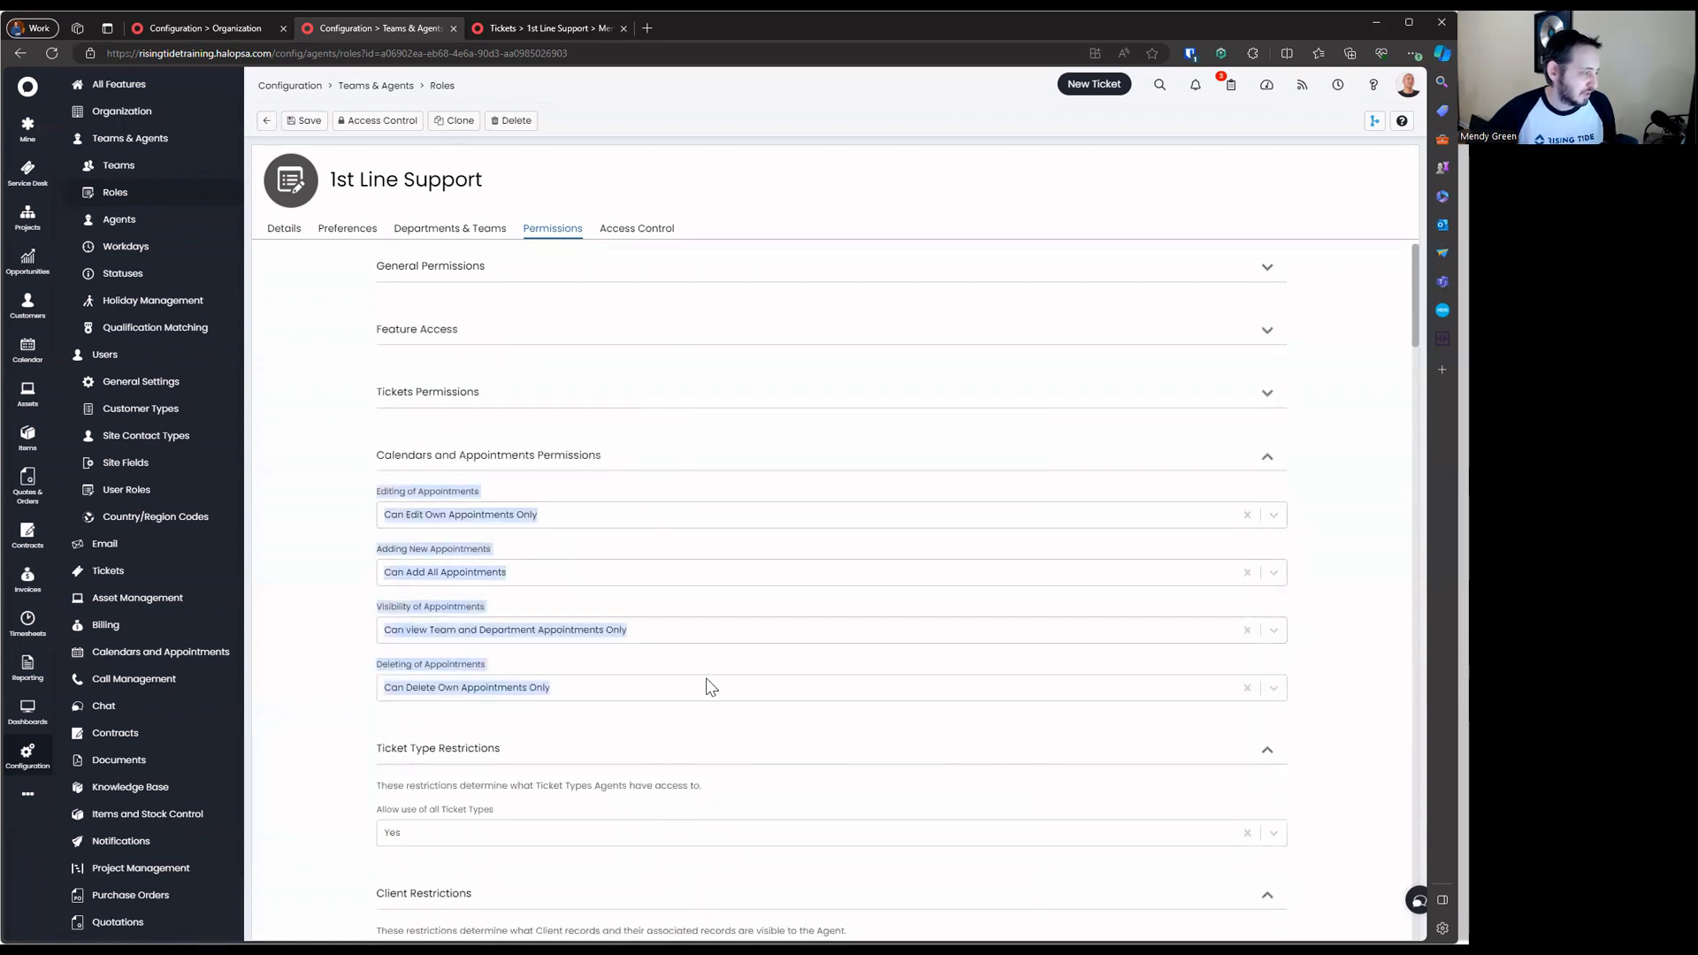
click(518, 456)
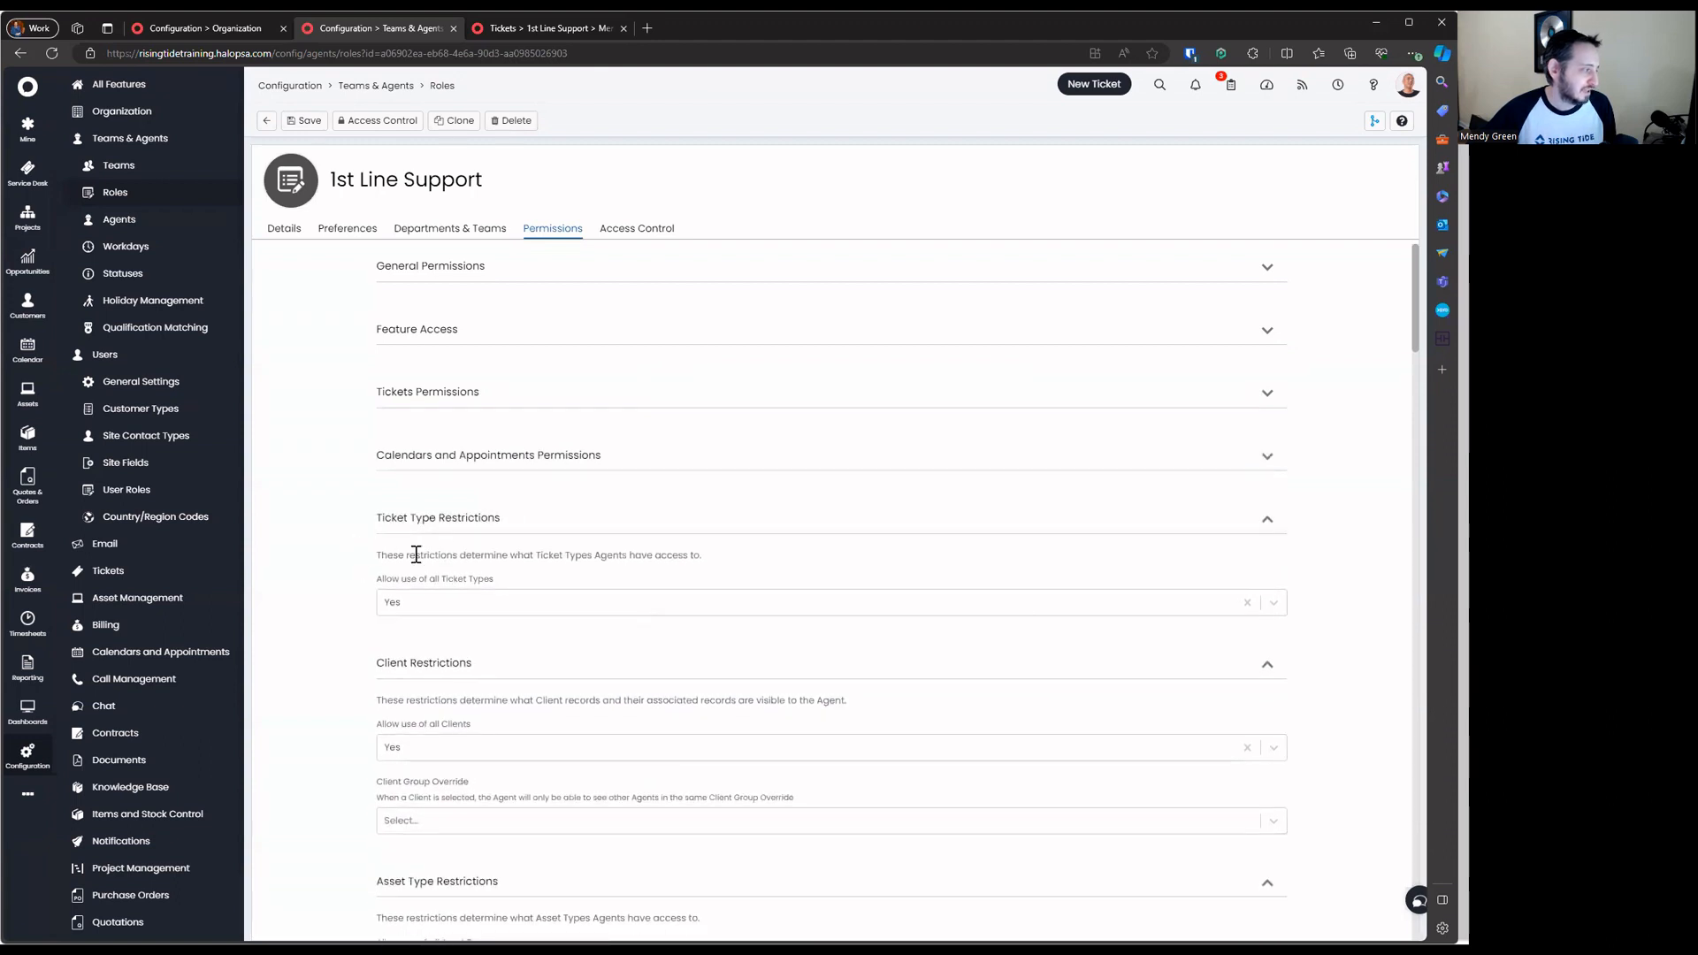
Try restricting Ticket Types, cancel adding one, restore Allow use of all Ticket Types to Yes, and collapse
drag(416, 555, 793, 586)
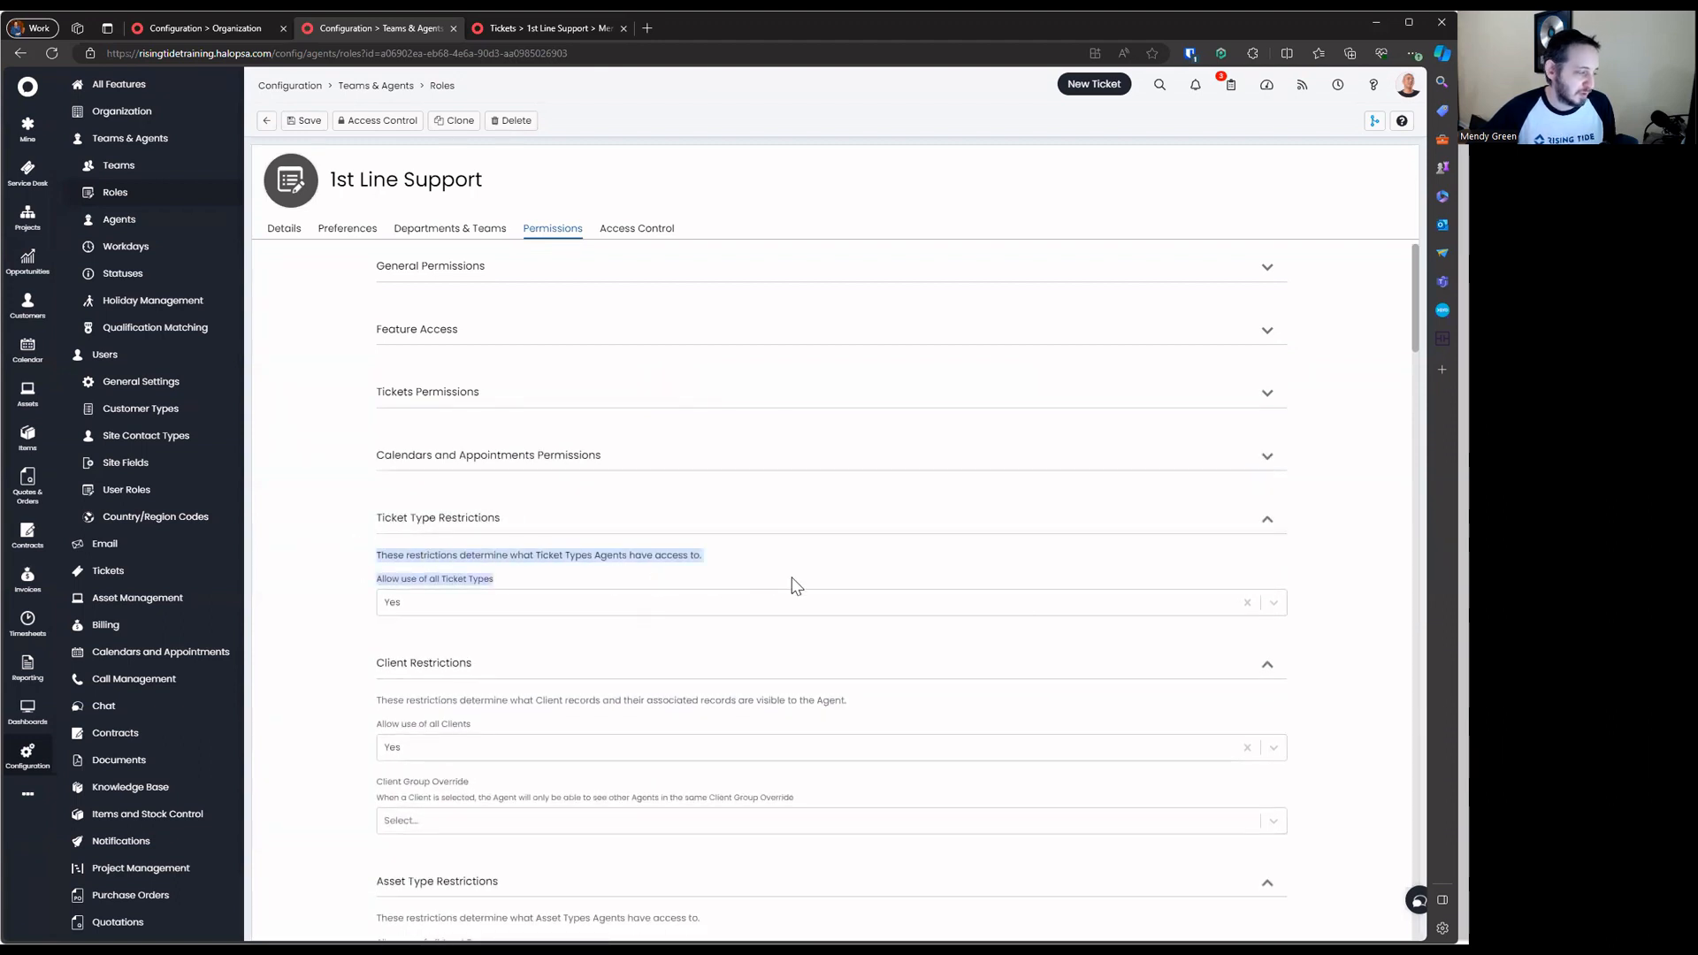
click(437, 602)
click(460, 630)
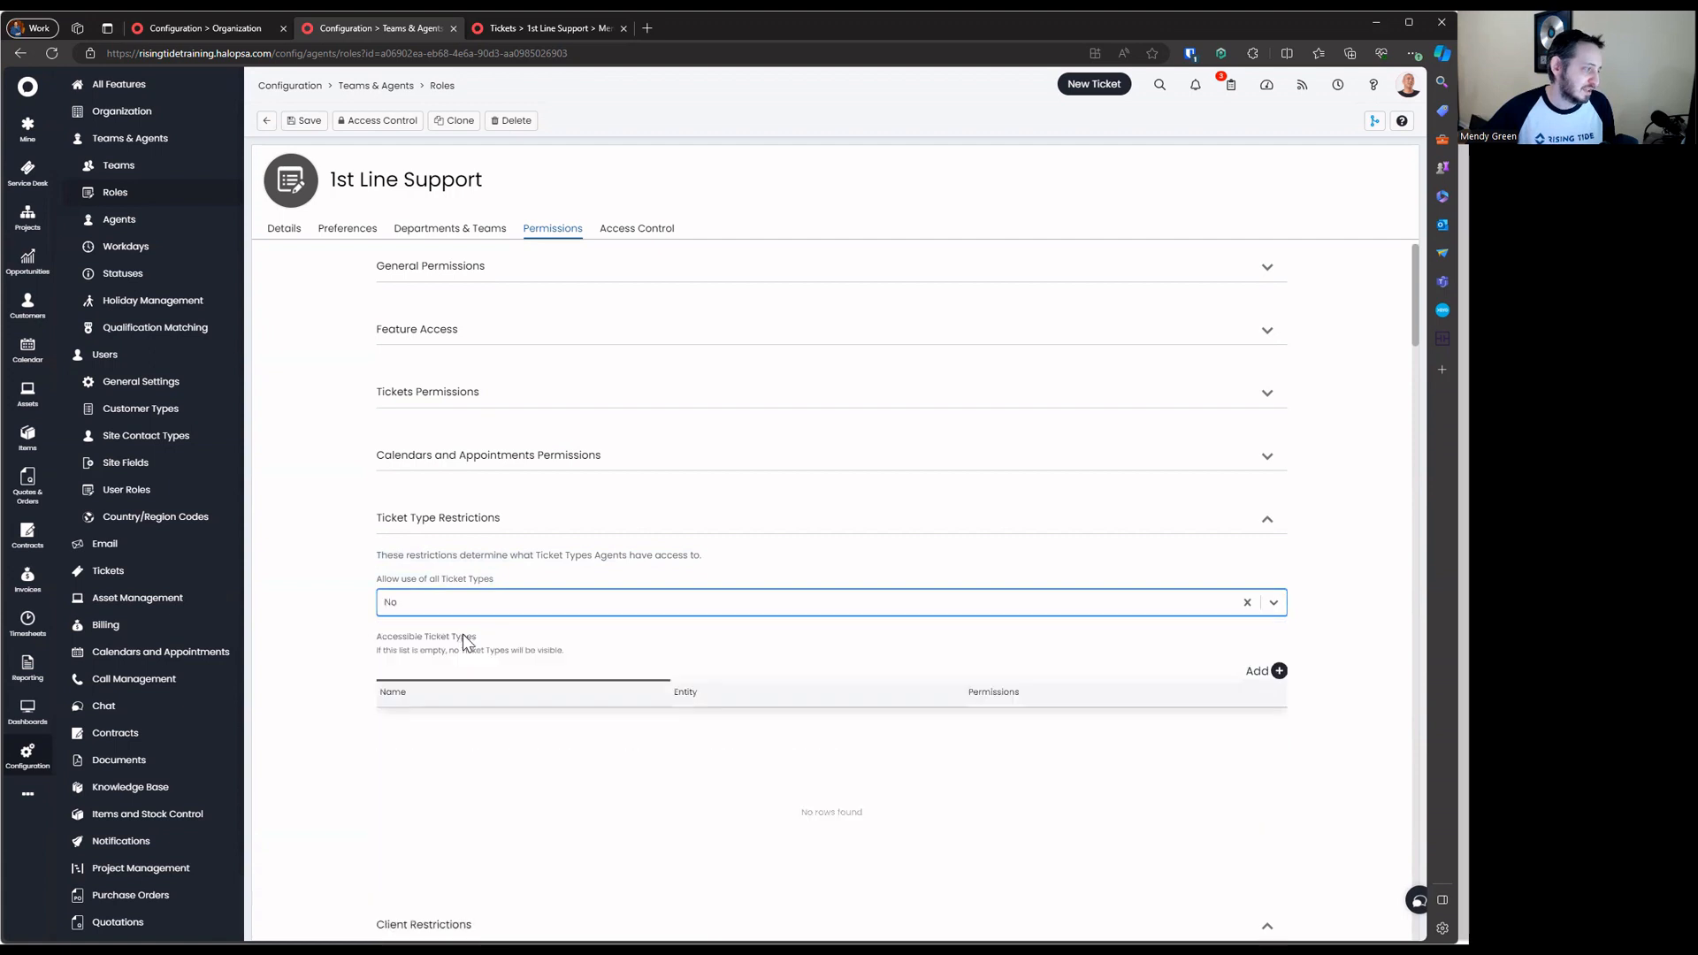
click(1279, 670)
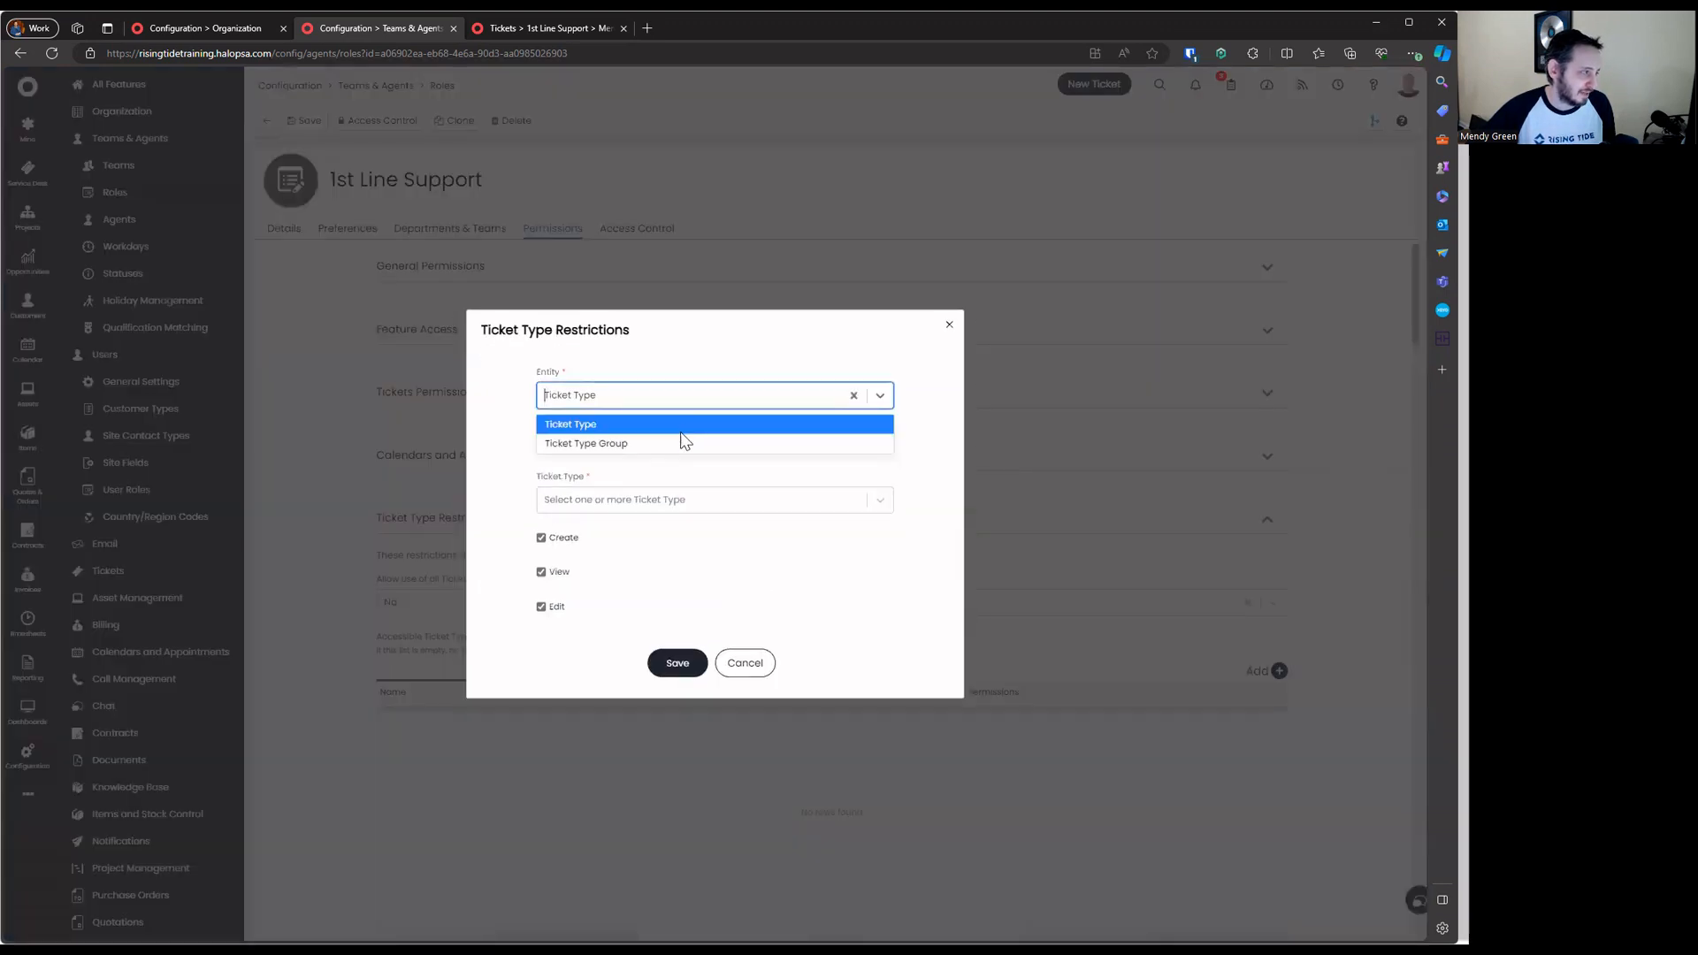
click(682, 497)
scroll(698, 556, down, 3)
click(581, 535)
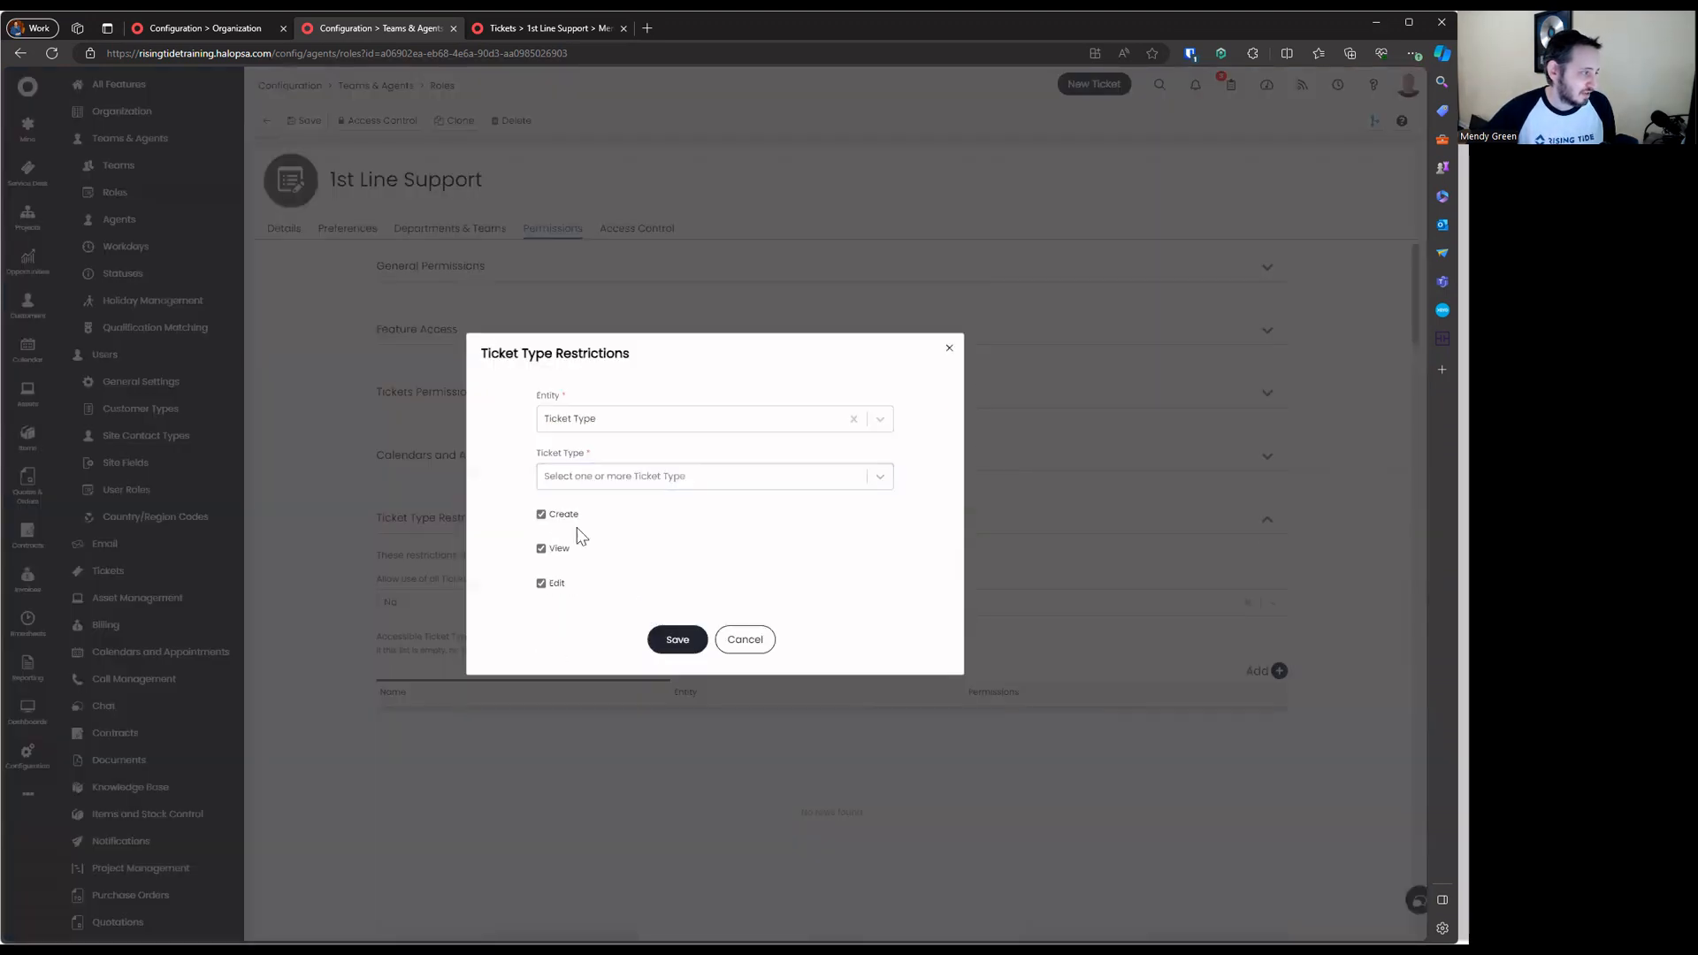
click(747, 638)
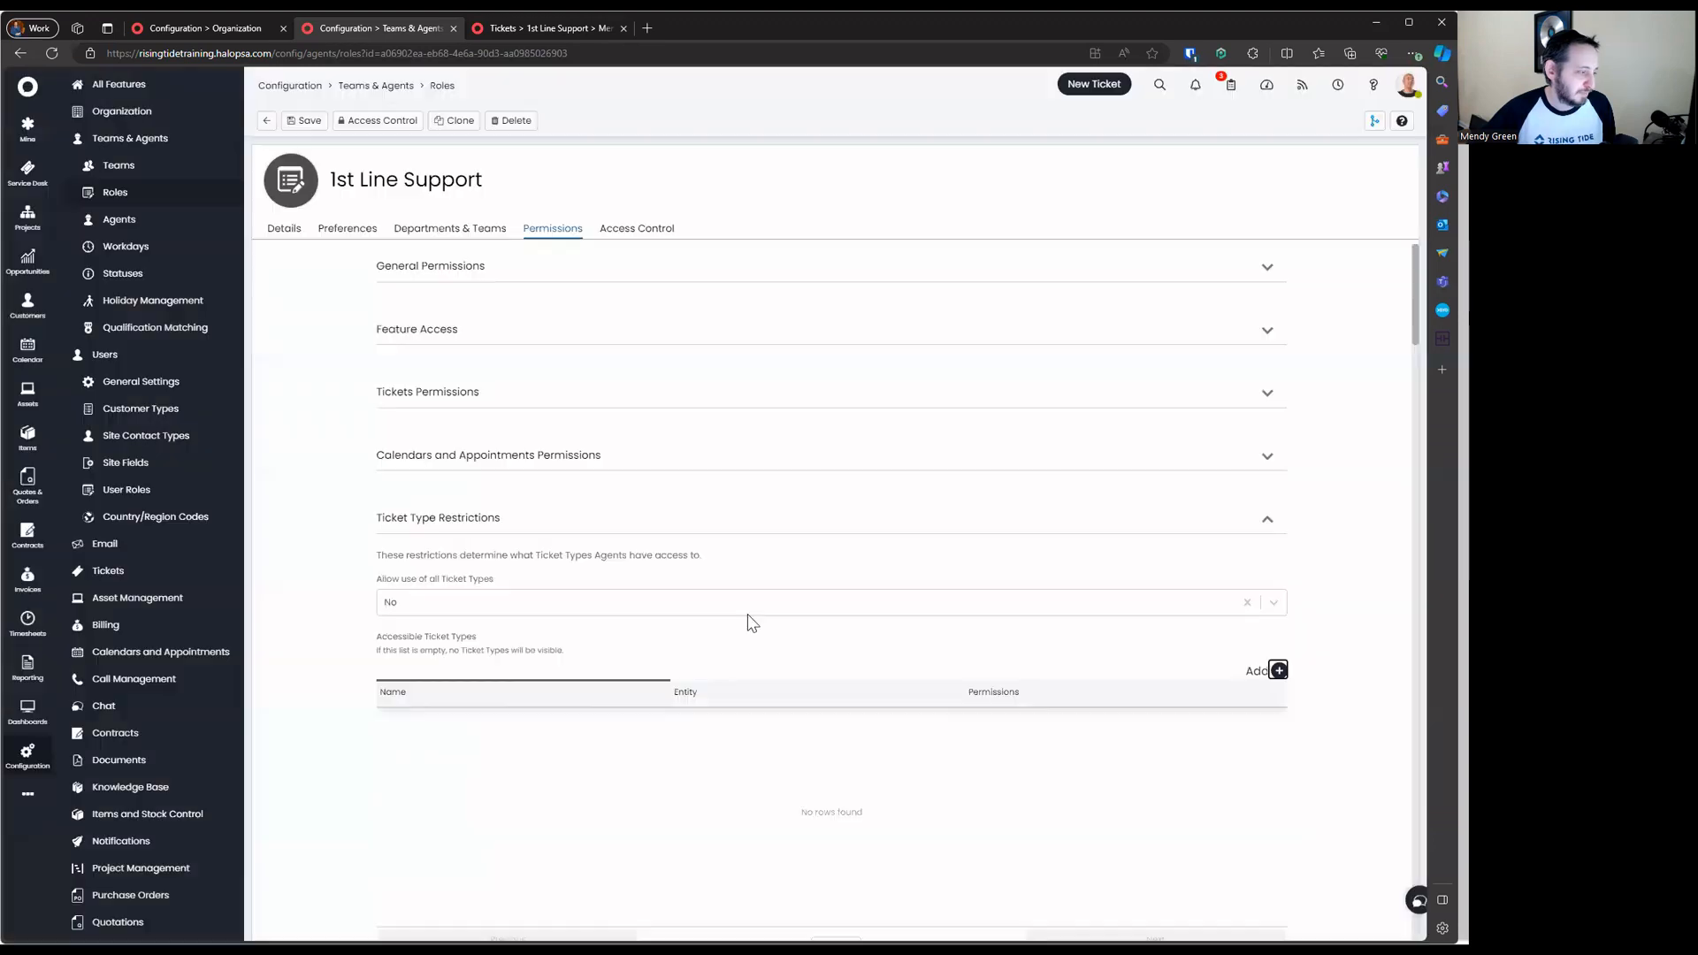
click(447, 606)
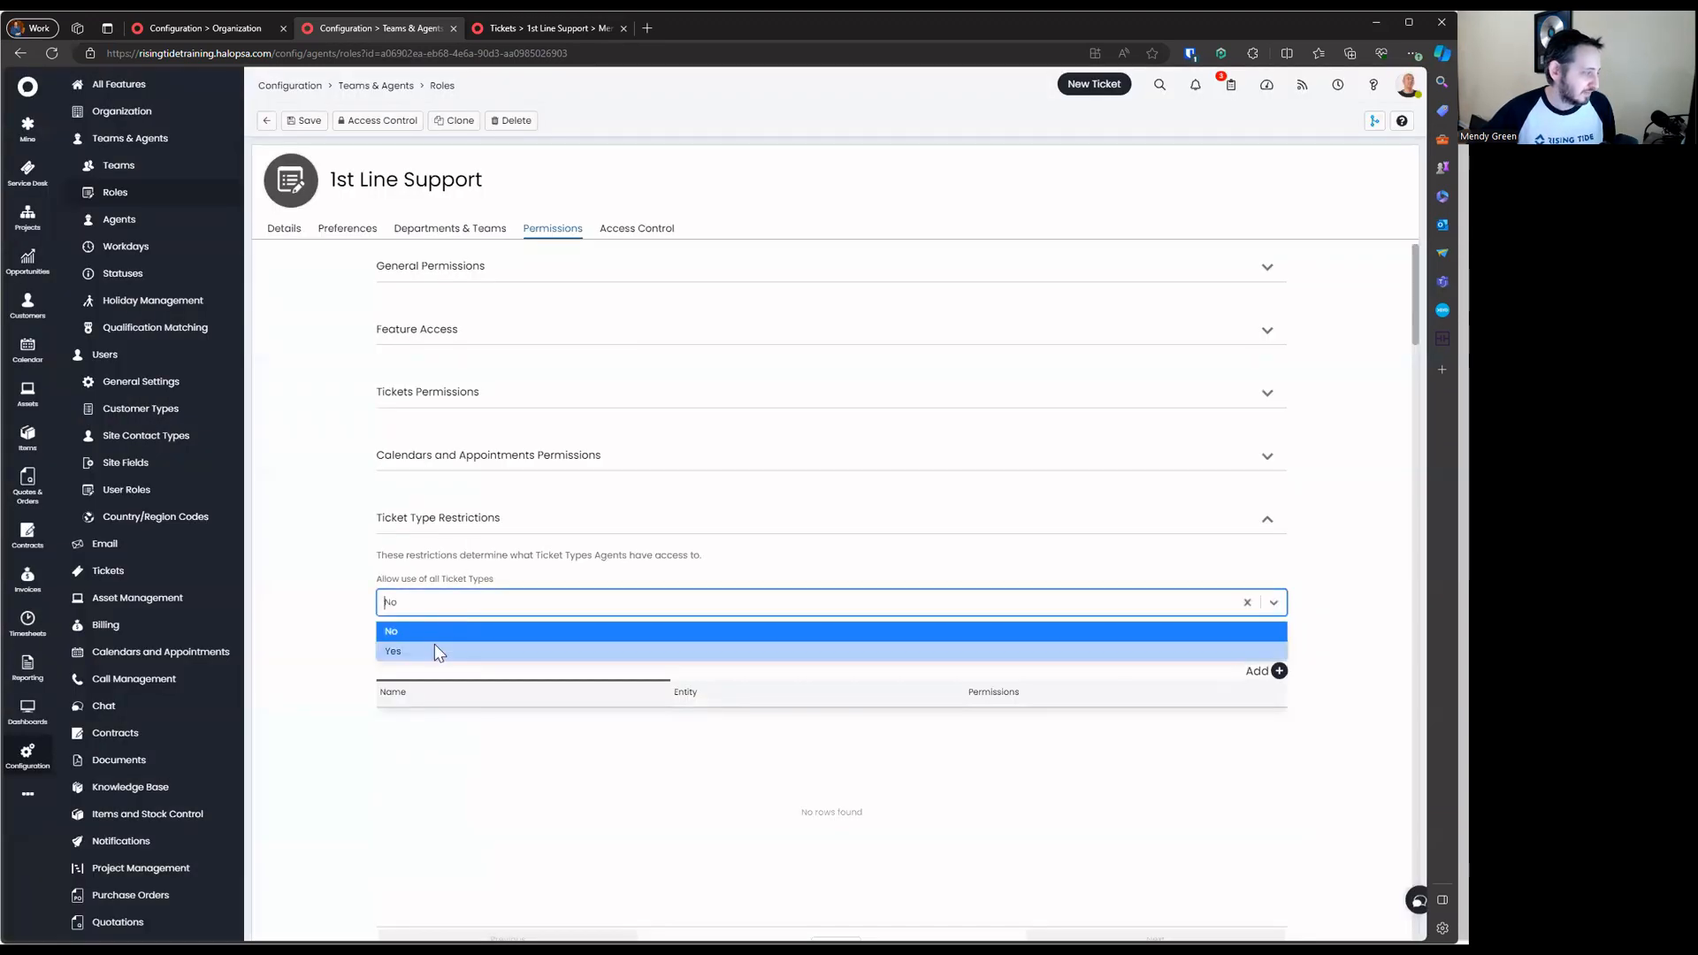
click(433, 650)
click(460, 519)
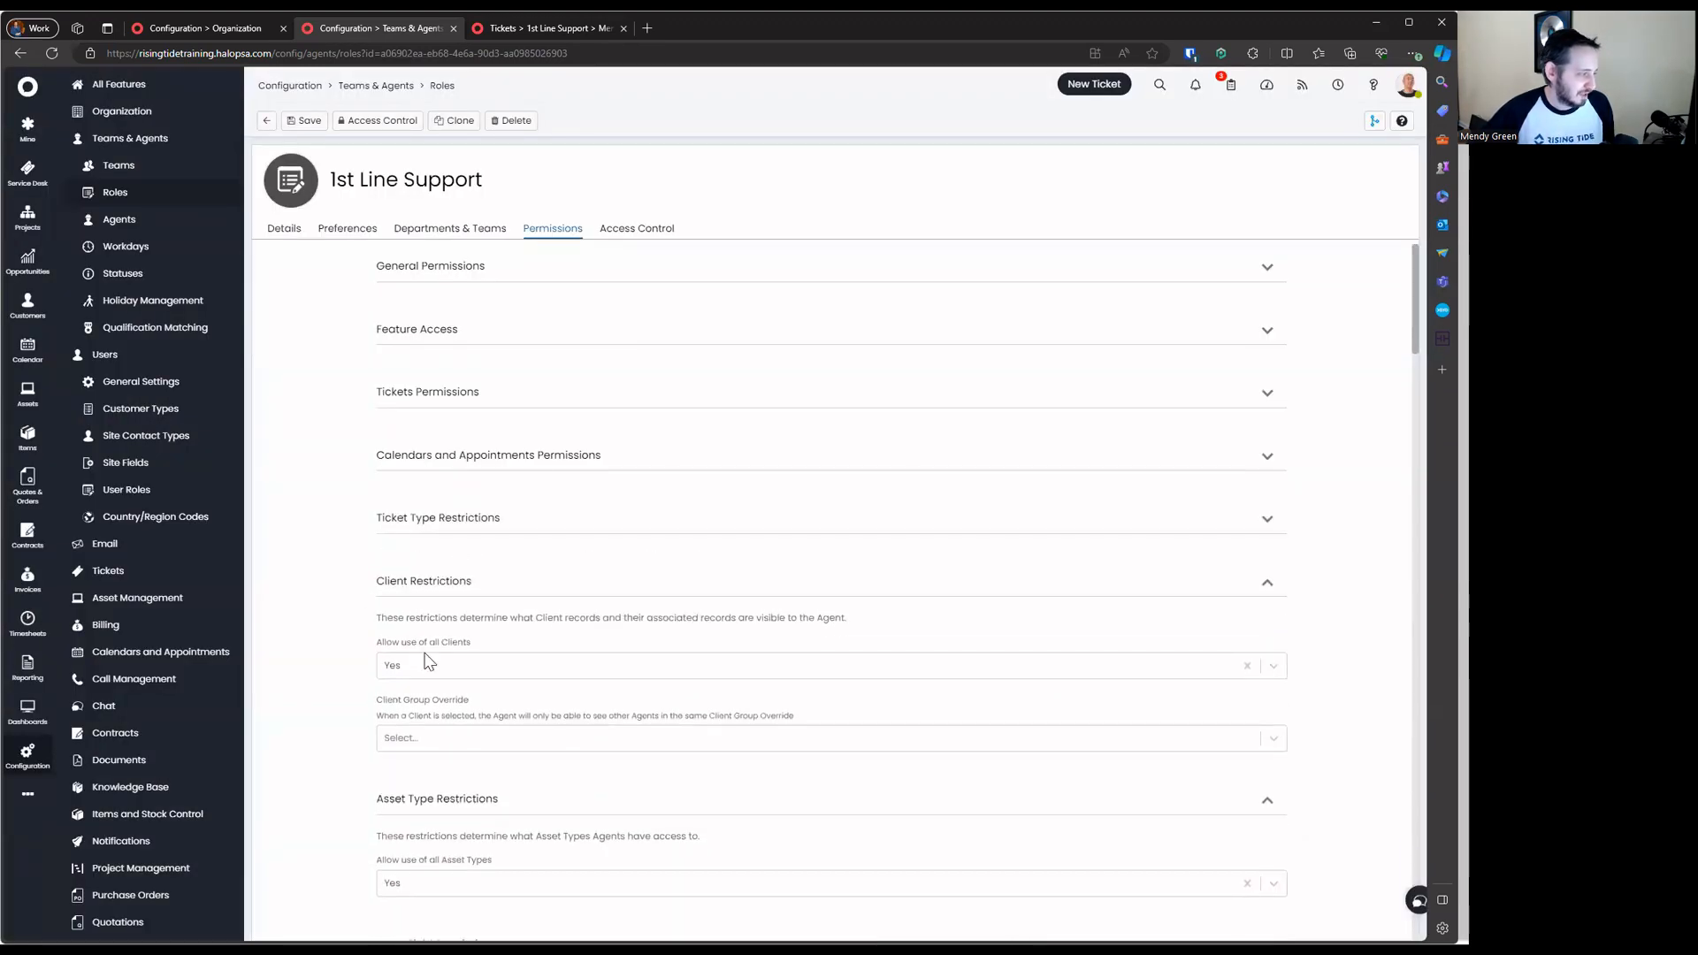
Turn off all-clients access and add four accessible clients, including St Johns High School
drag(371, 618, 842, 771)
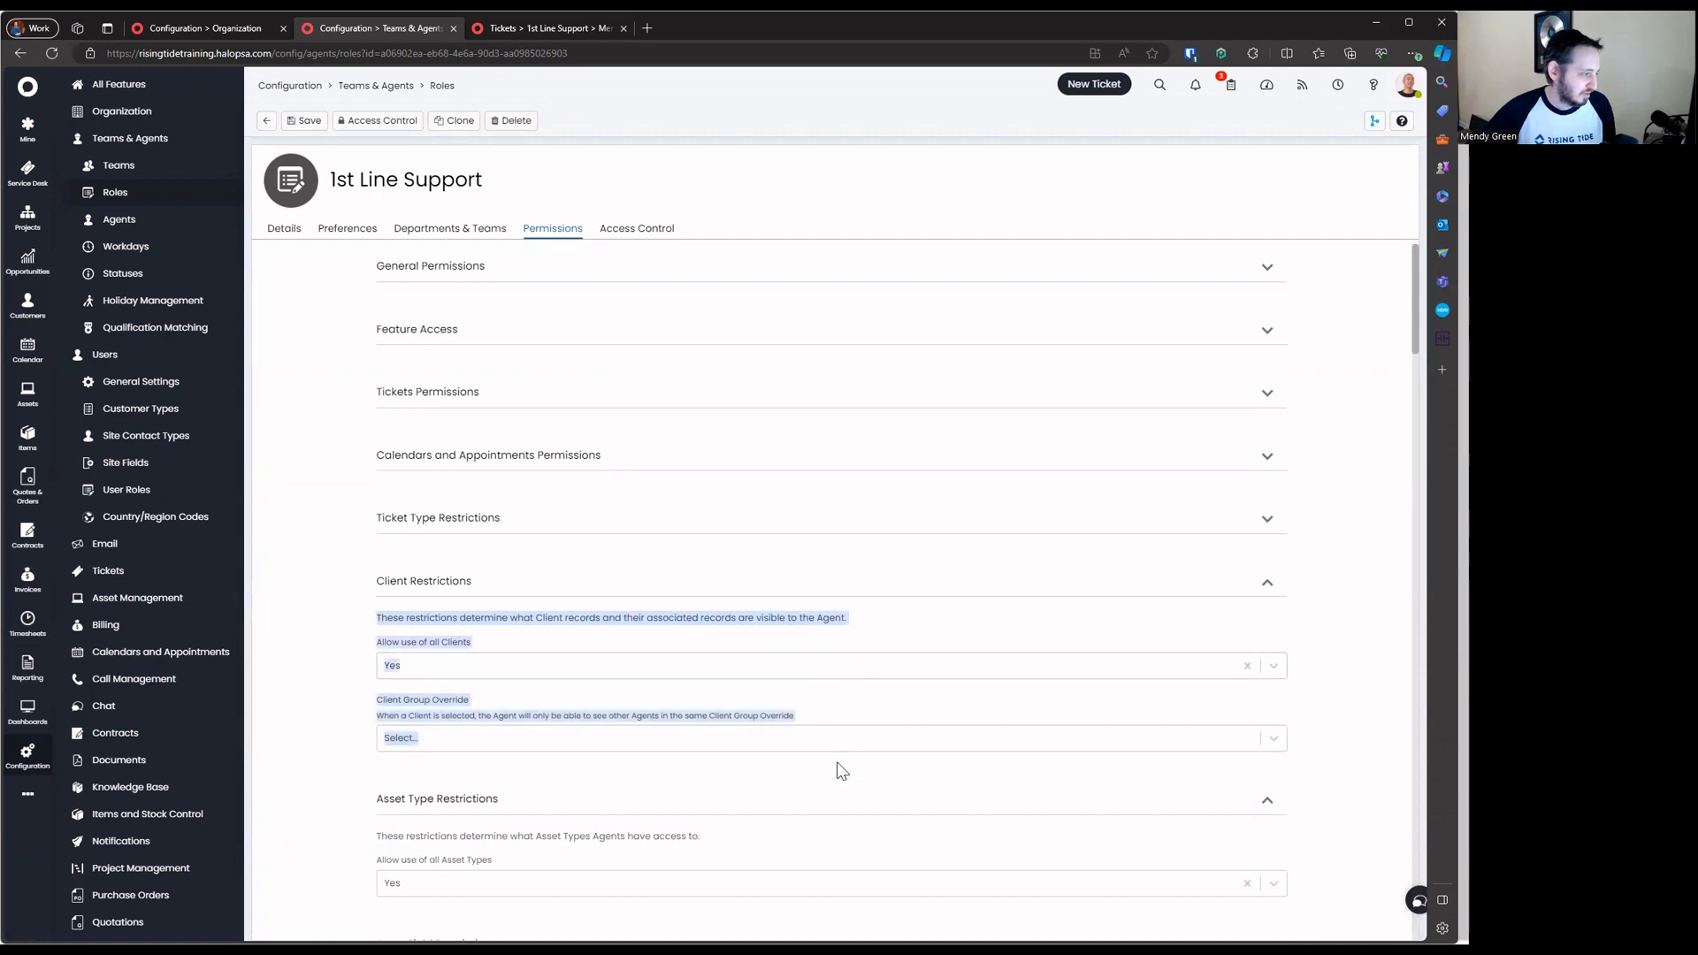
click(523, 670)
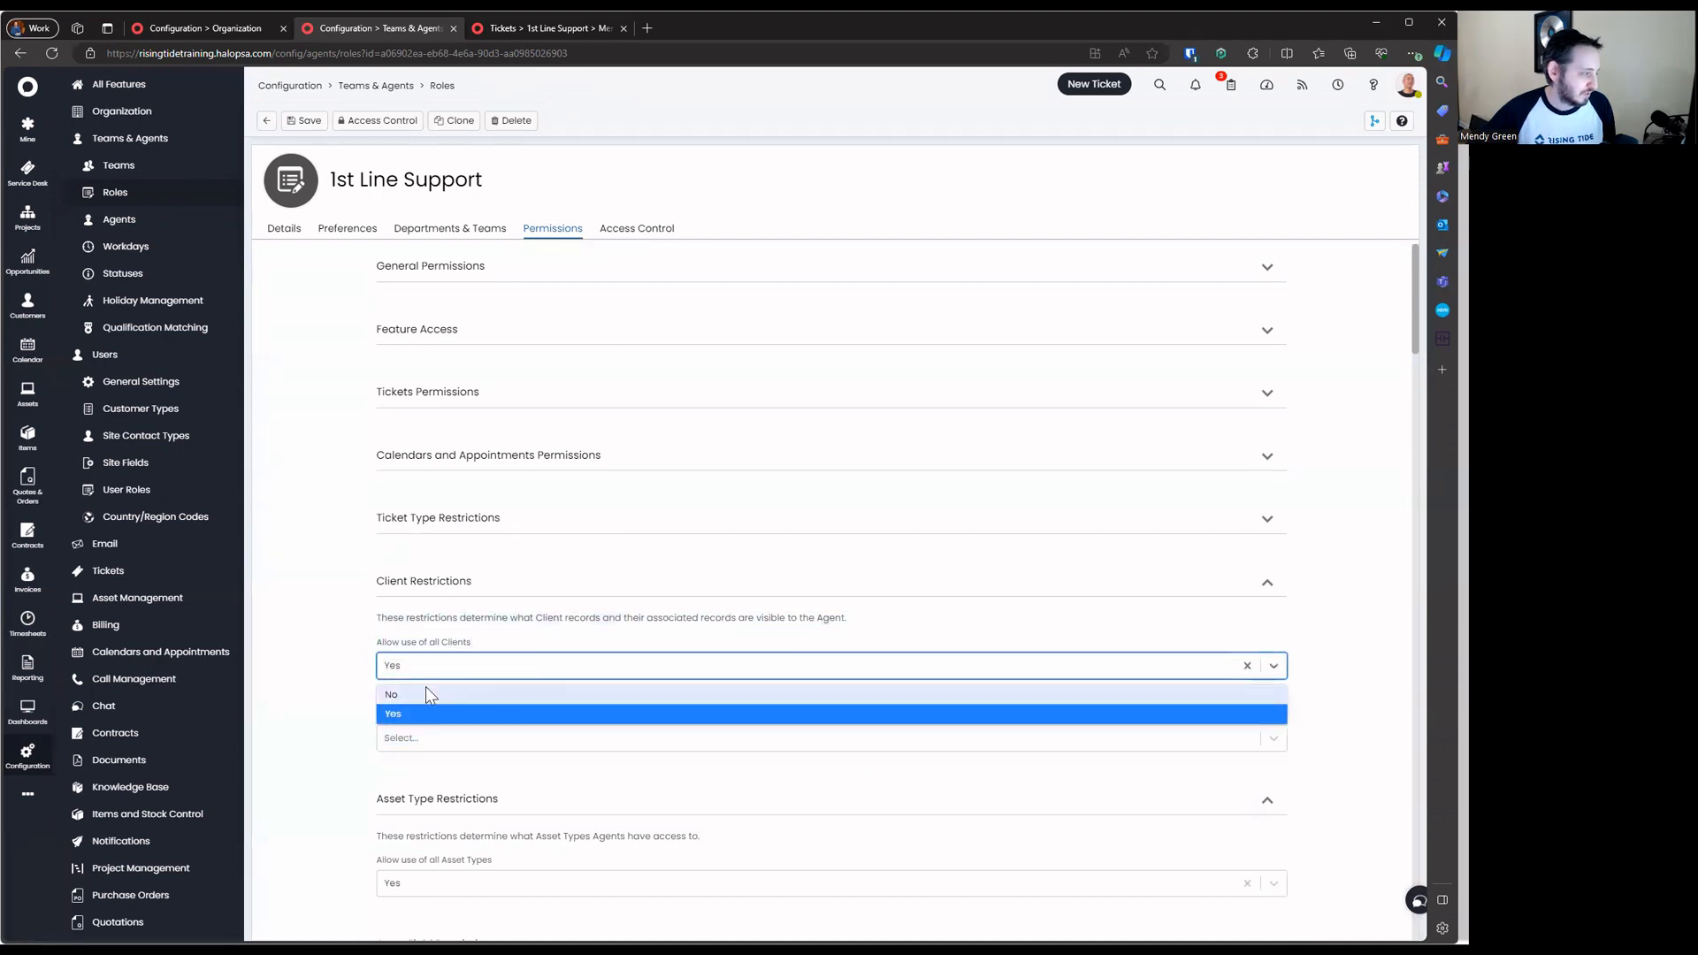
click(426, 692)
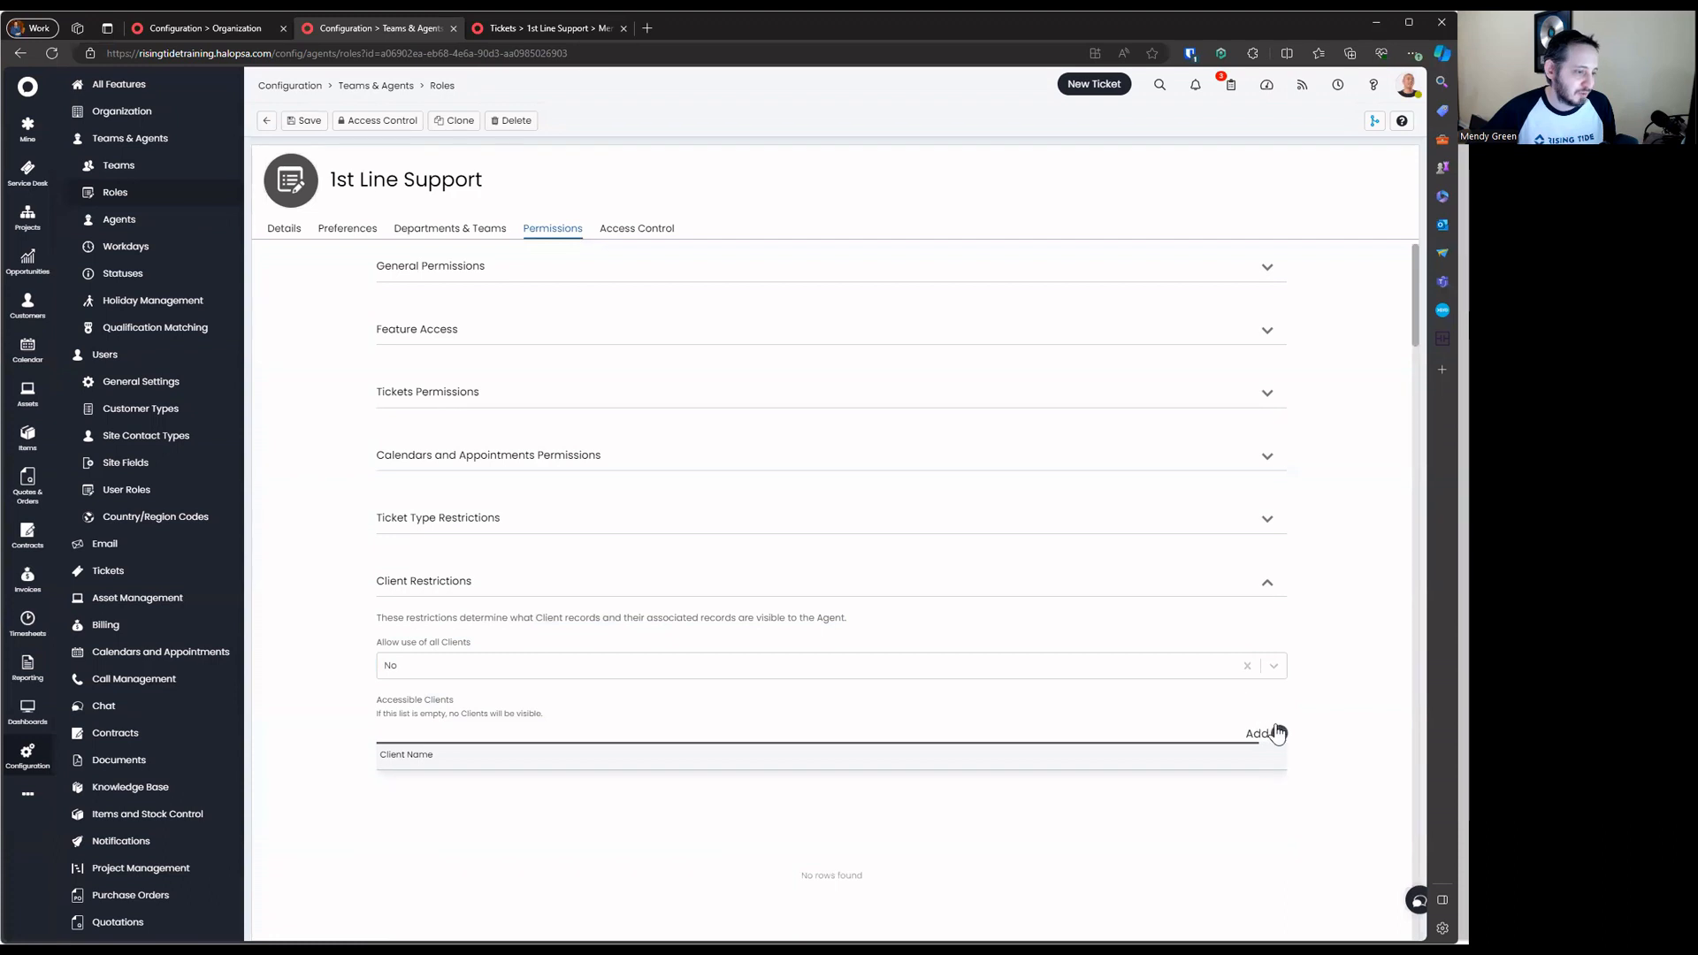
click(1278, 733)
click(747, 496)
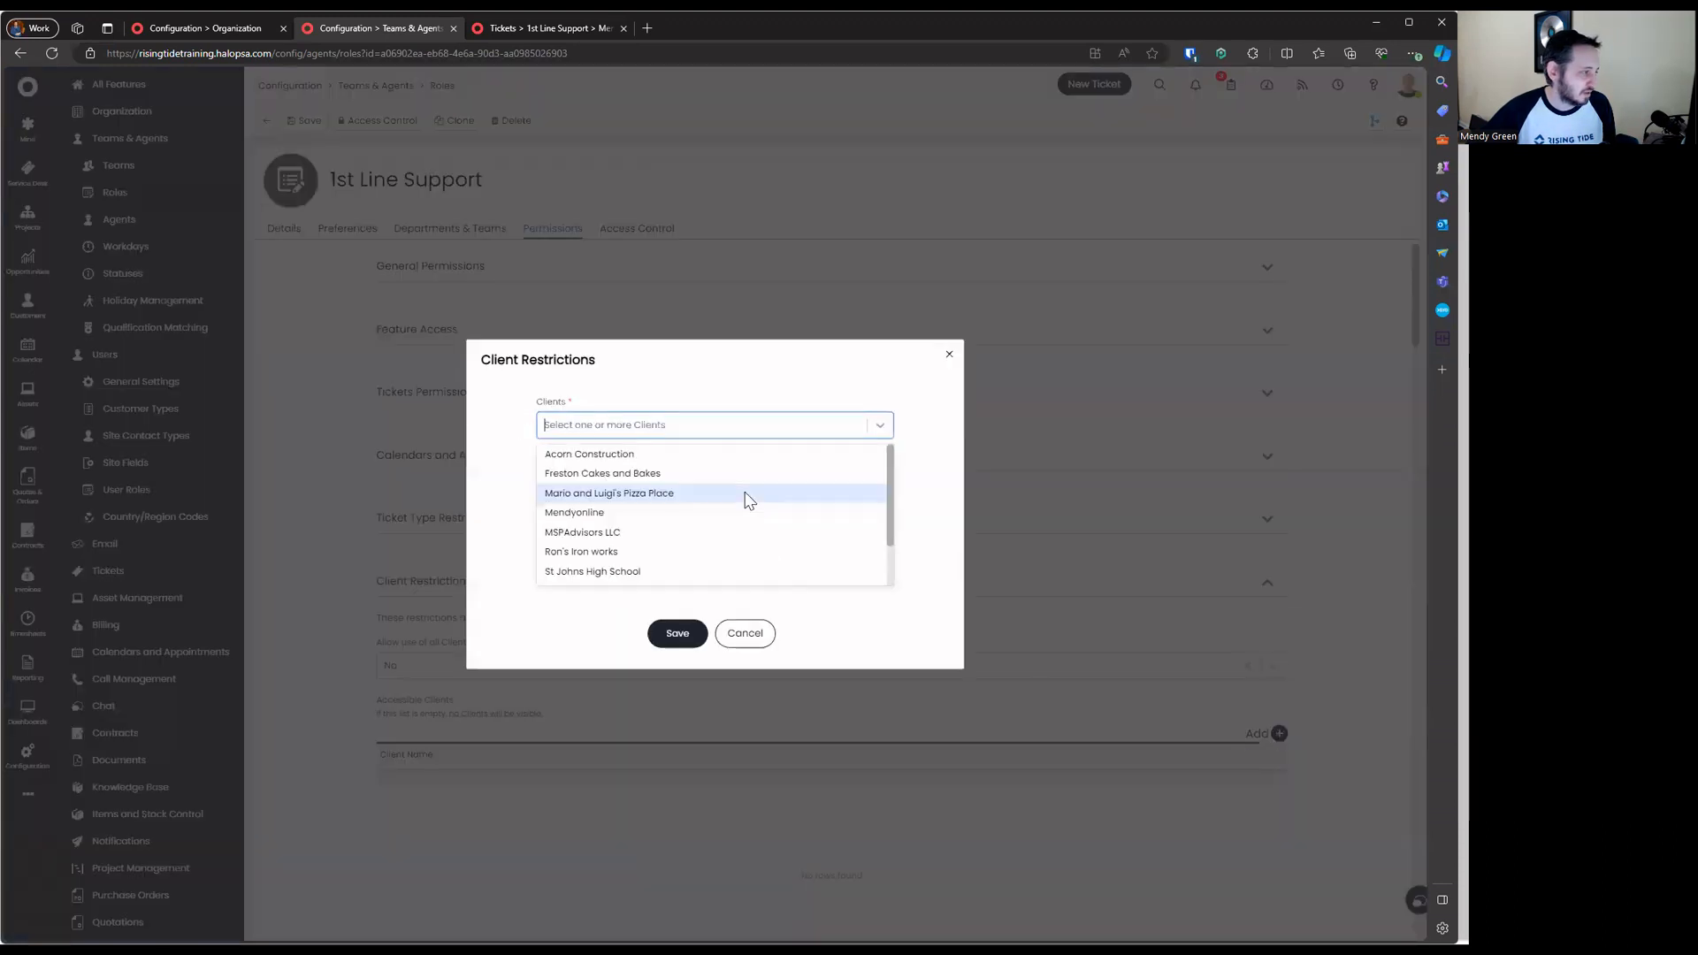
click(699, 499)
click(699, 532)
click(699, 533)
click(697, 477)
click(699, 623)
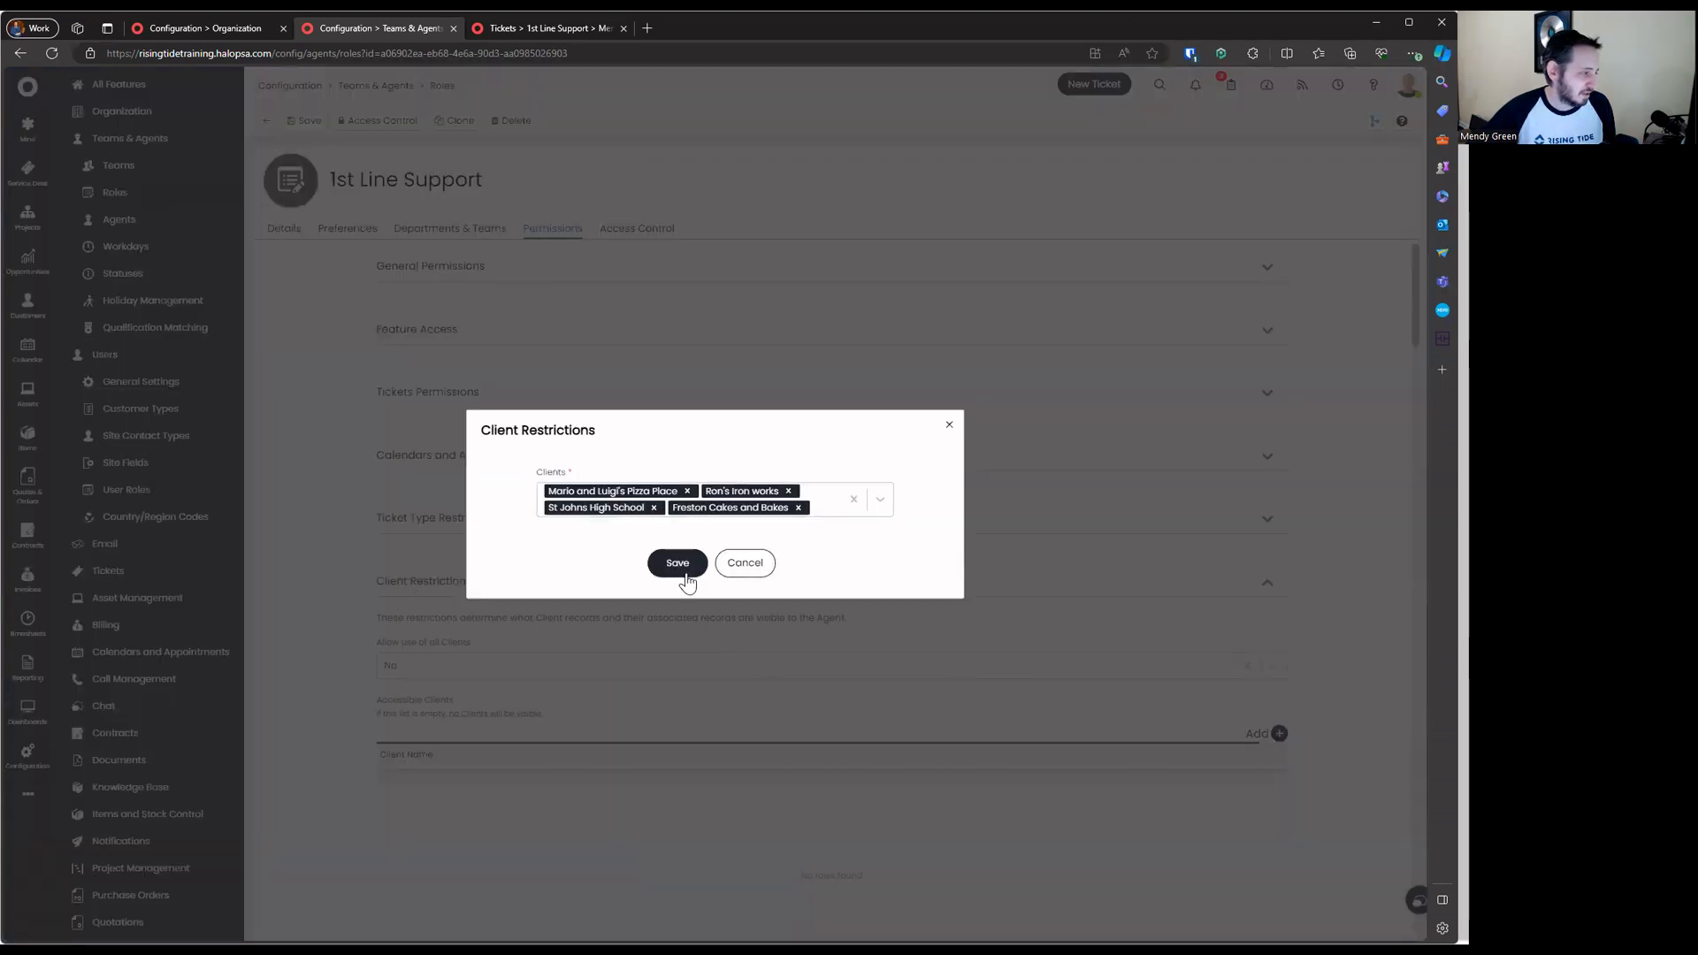
click(677, 564)
Remove the added clients and set Allow use of all Clients back to Yes
scroll(701, 713, down, 2)
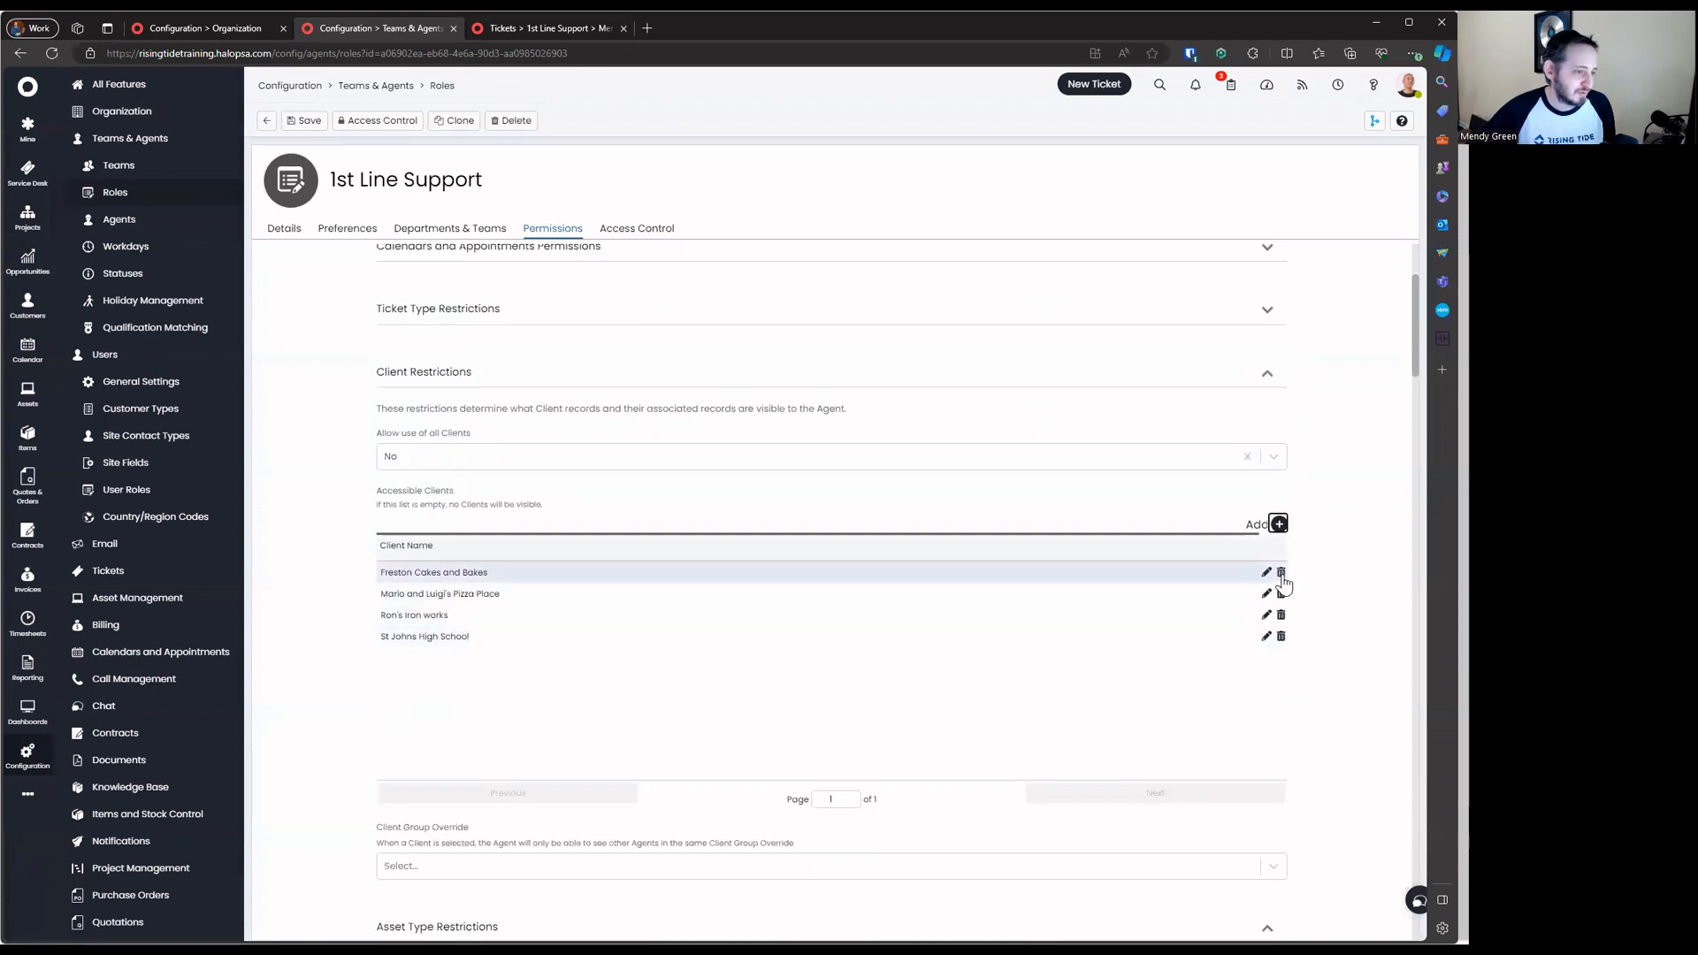
click(1280, 573)
click(1280, 573)
click(1281, 573)
click(1280, 573)
click(571, 456)
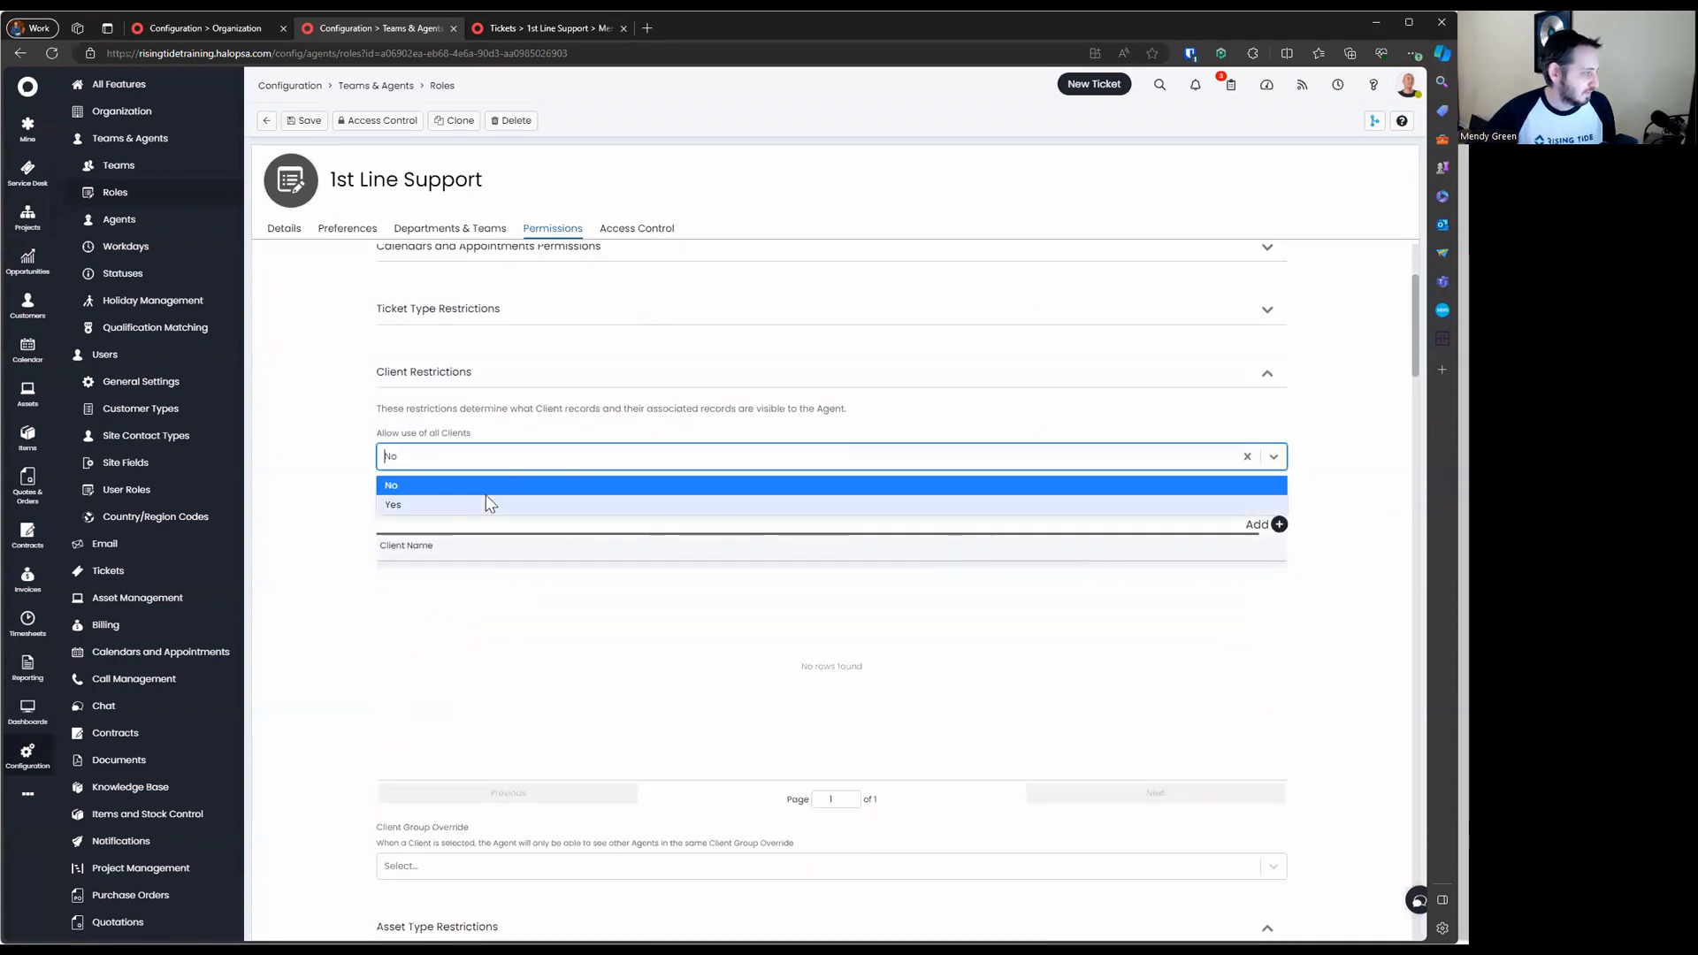
click(487, 499)
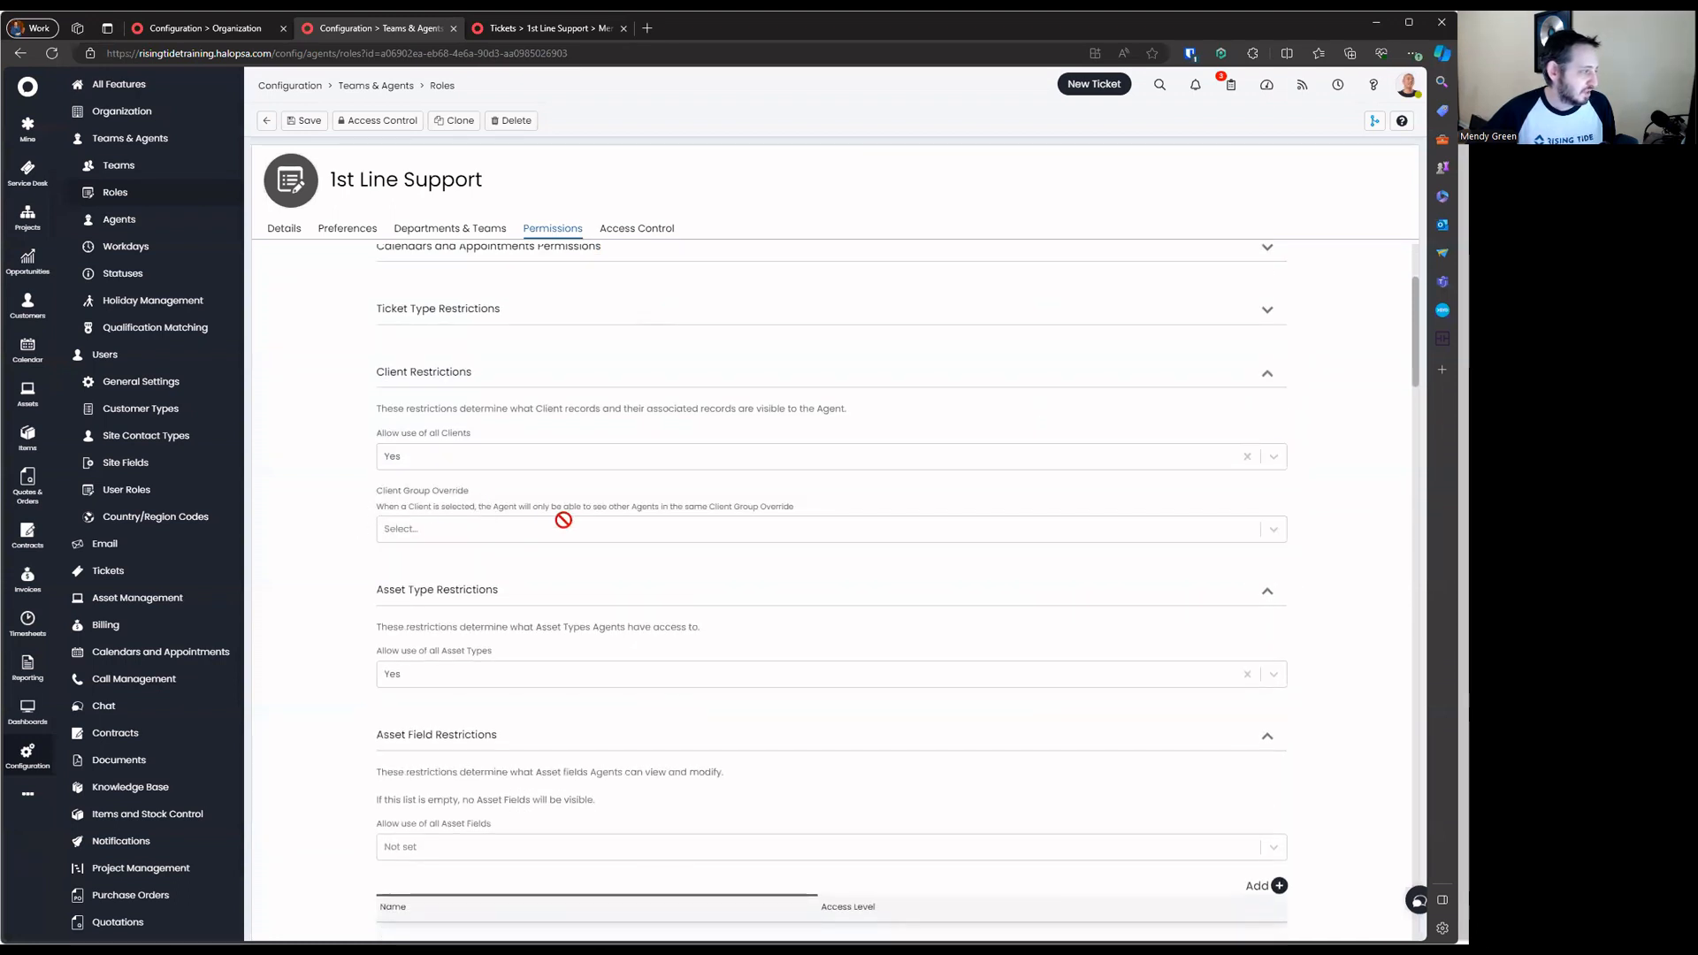
Set the Client Group Override to Mendyonline, then clear it again
click(712, 528)
triple_click(719, 507)
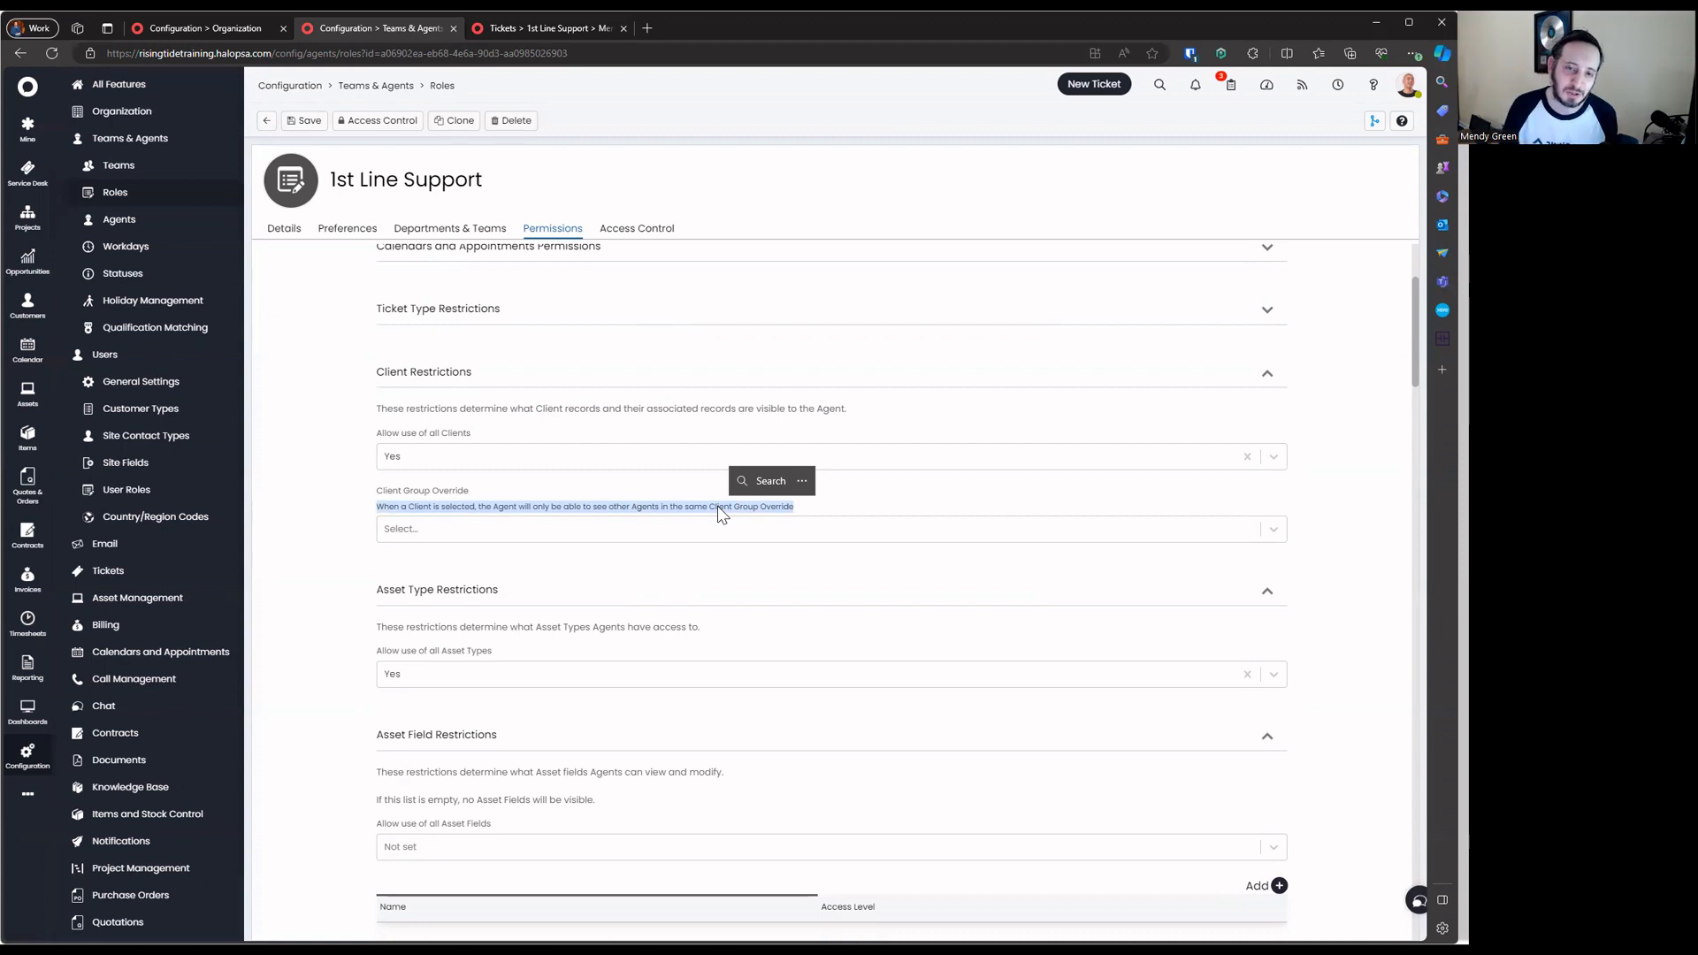
click(699, 530)
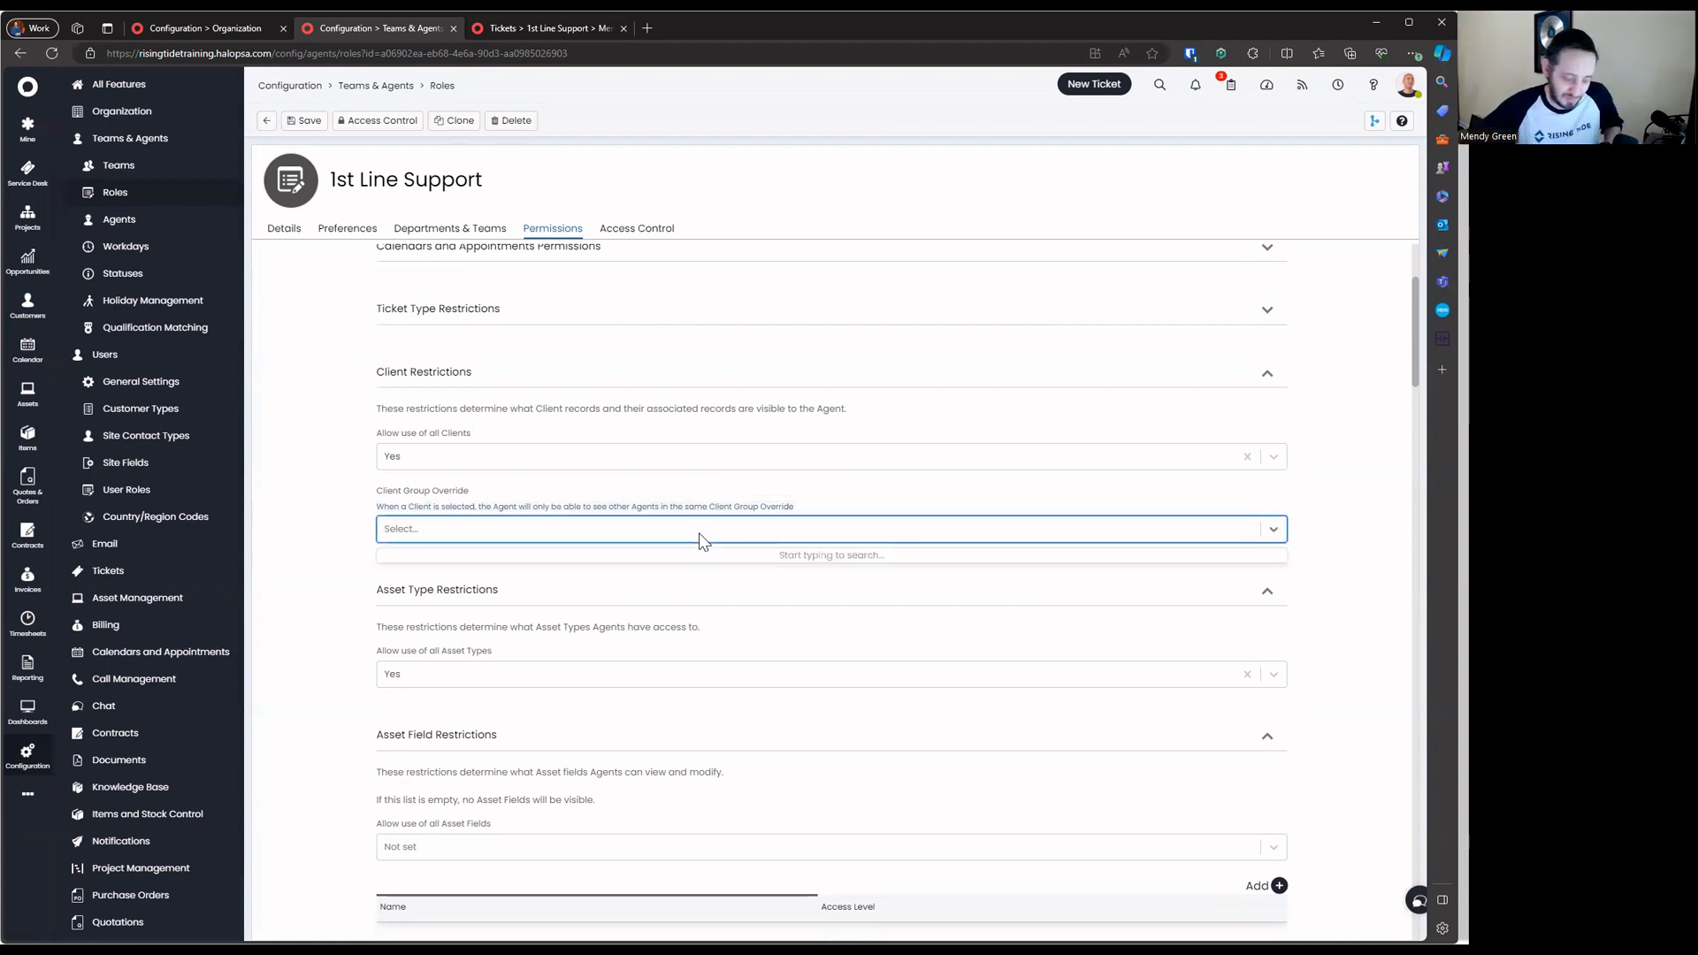
text(mendy)
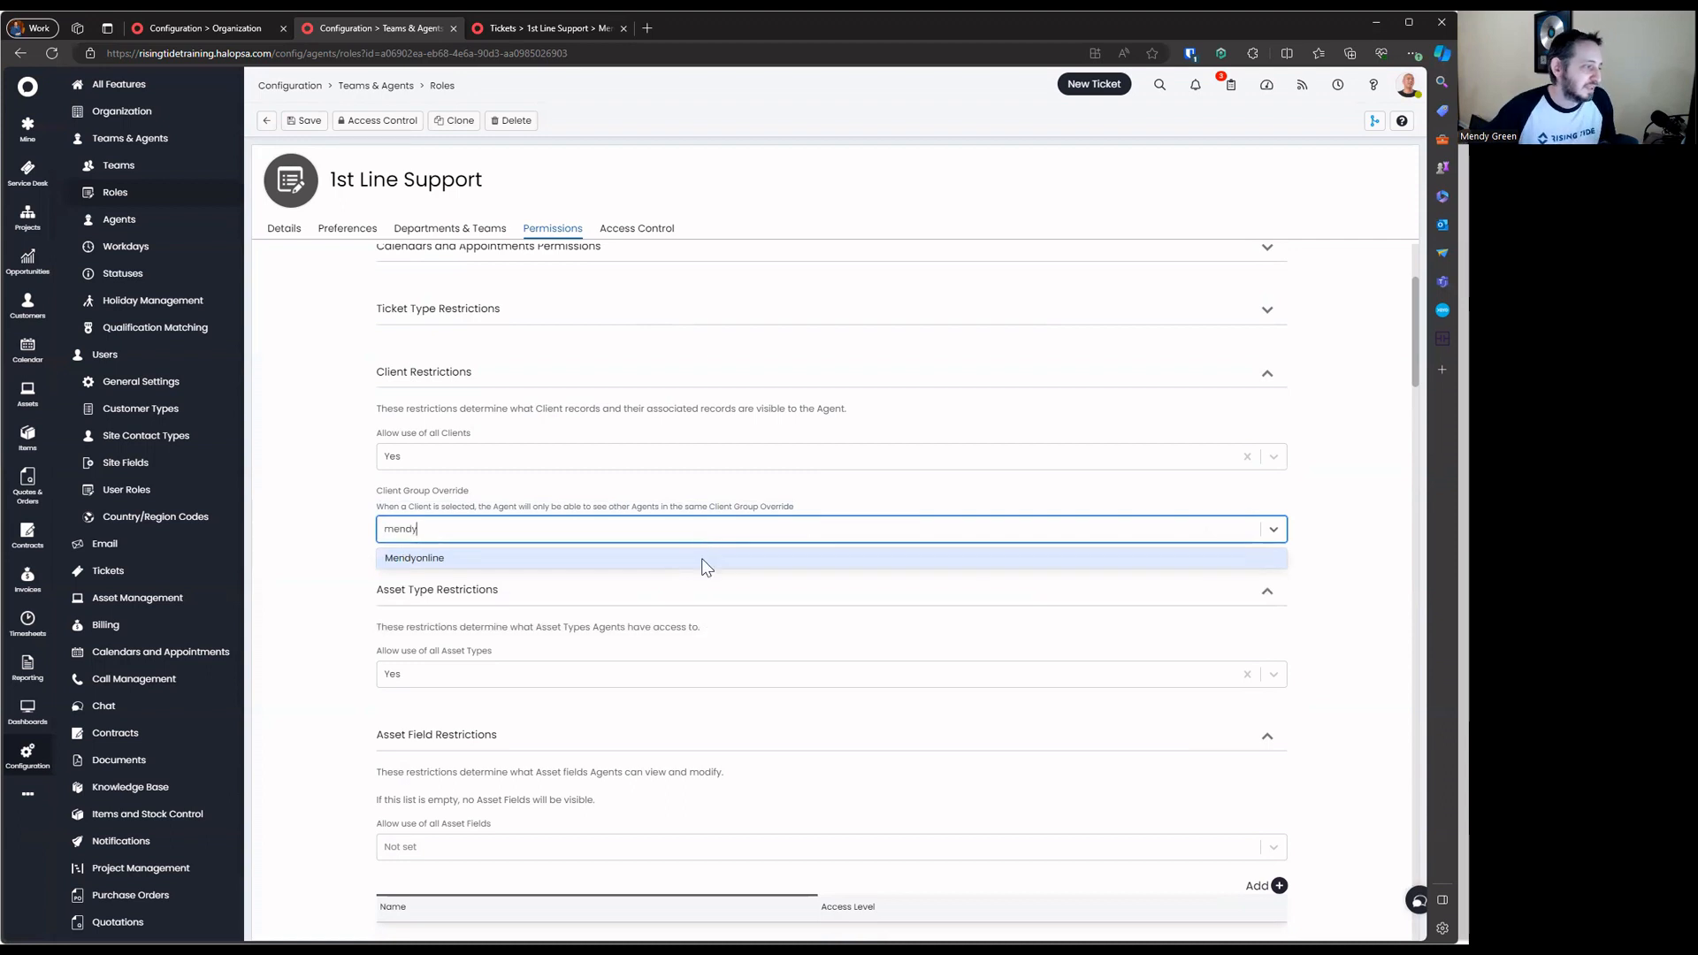
click(701, 559)
triple_click(453, 506)
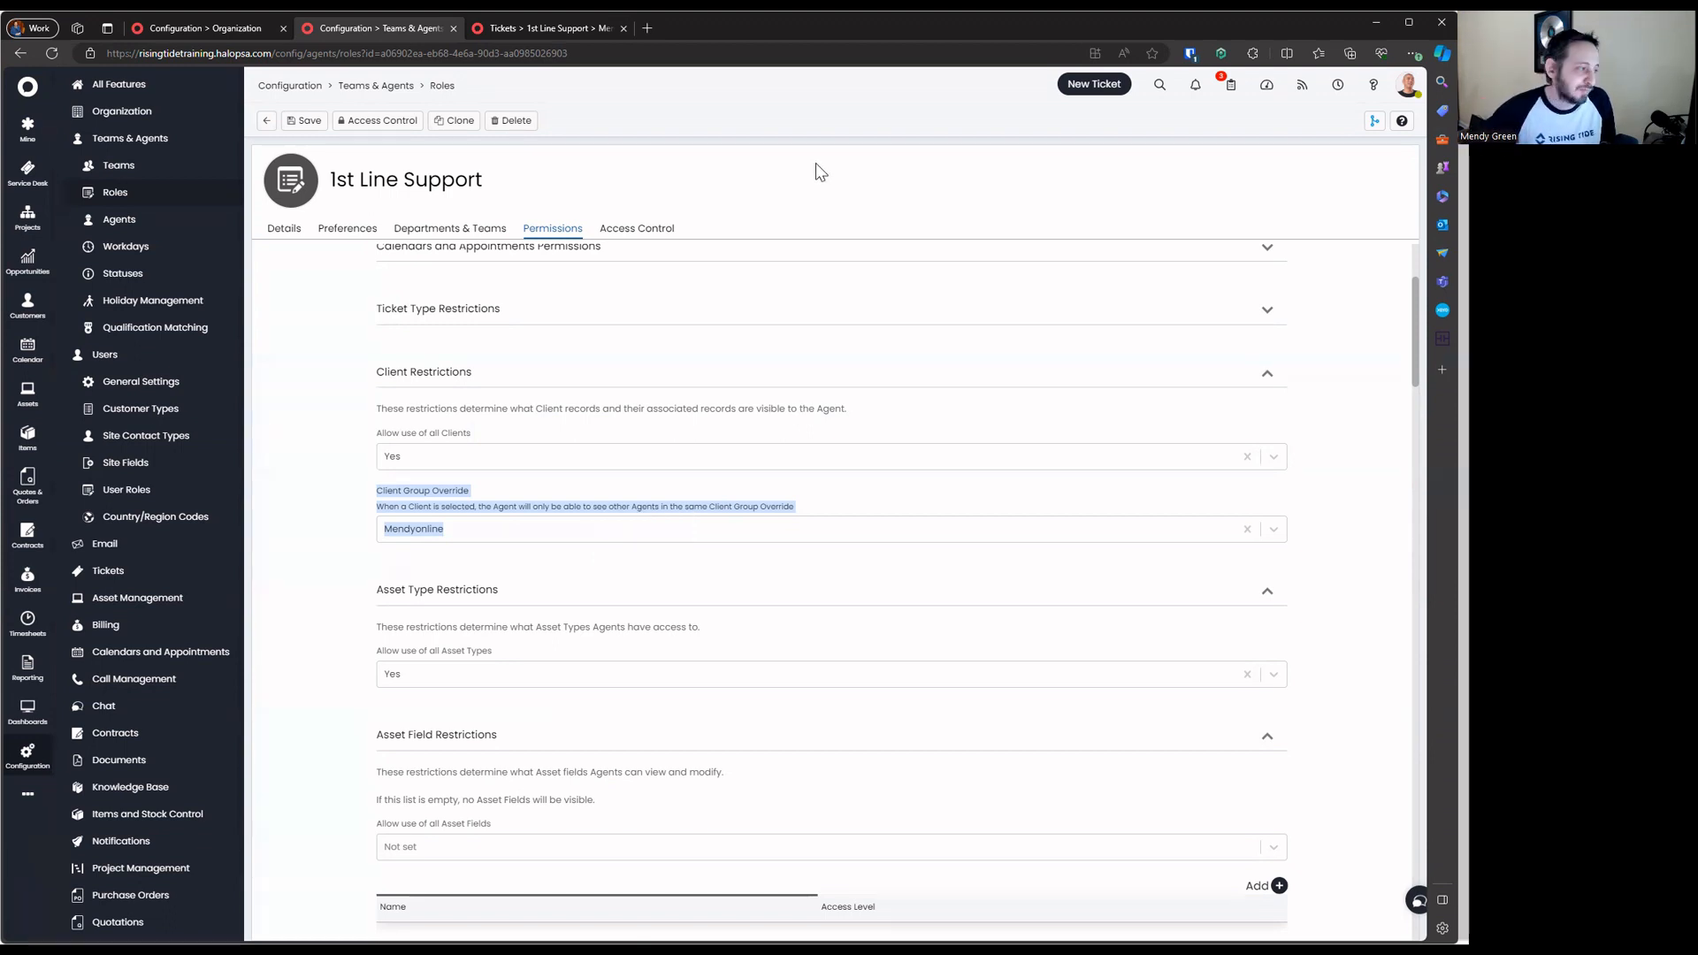
click(874, 506)
click(1245, 530)
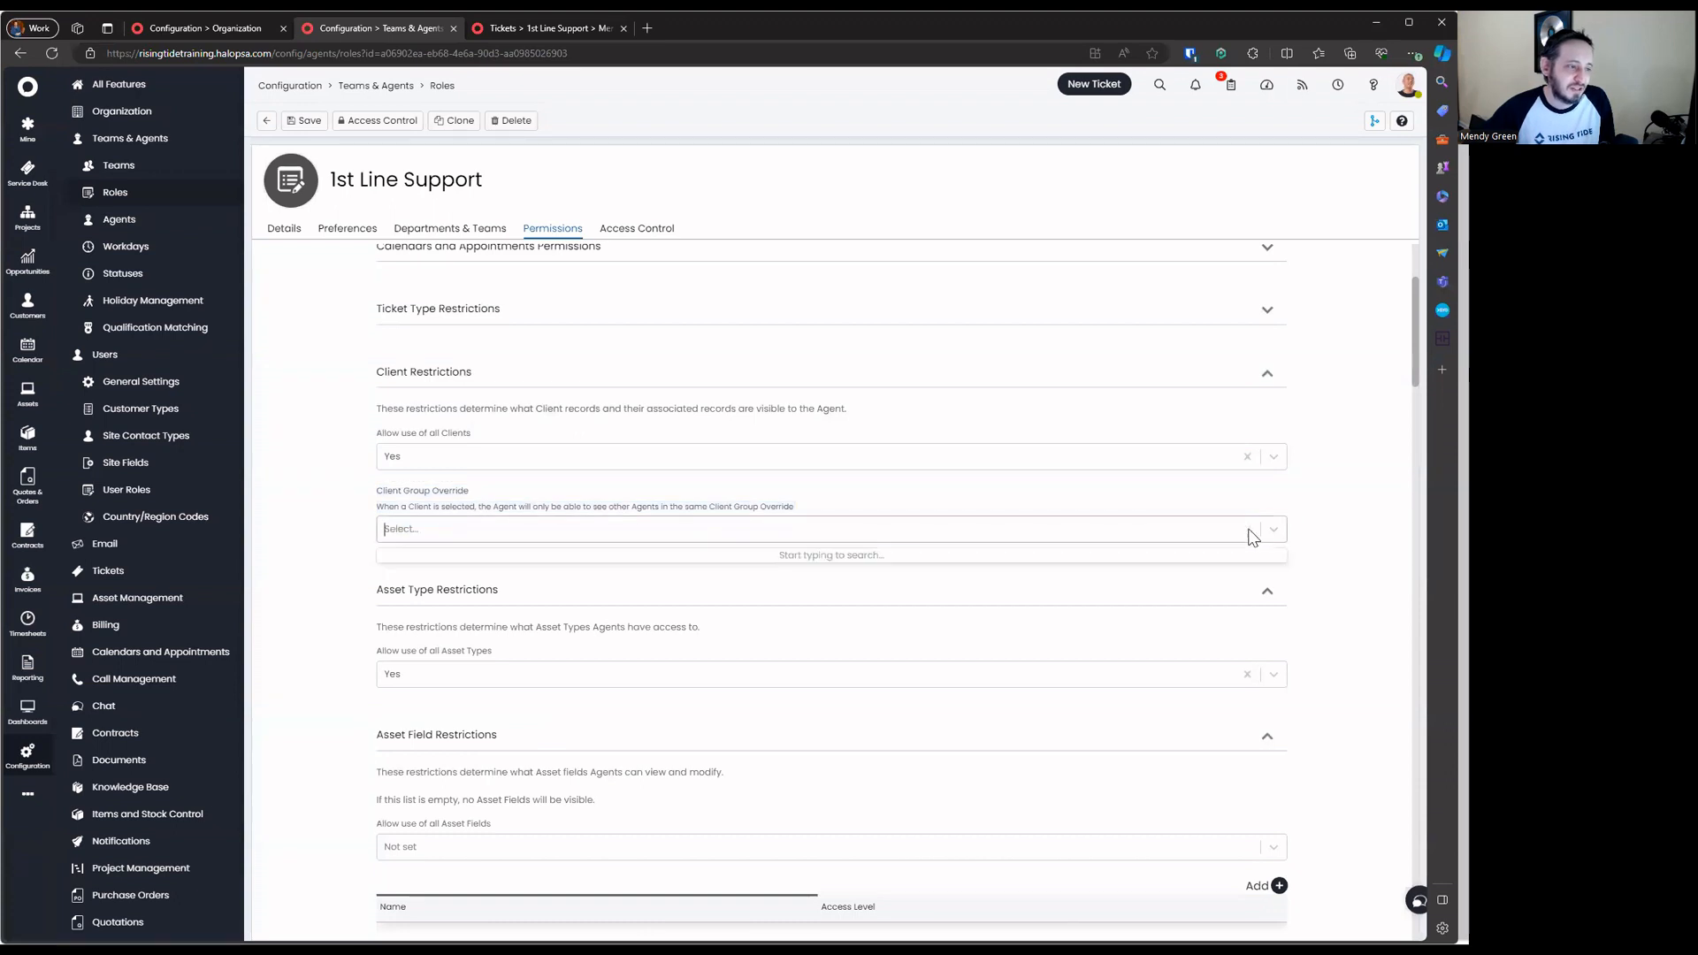
drag(385, 503, 883, 515)
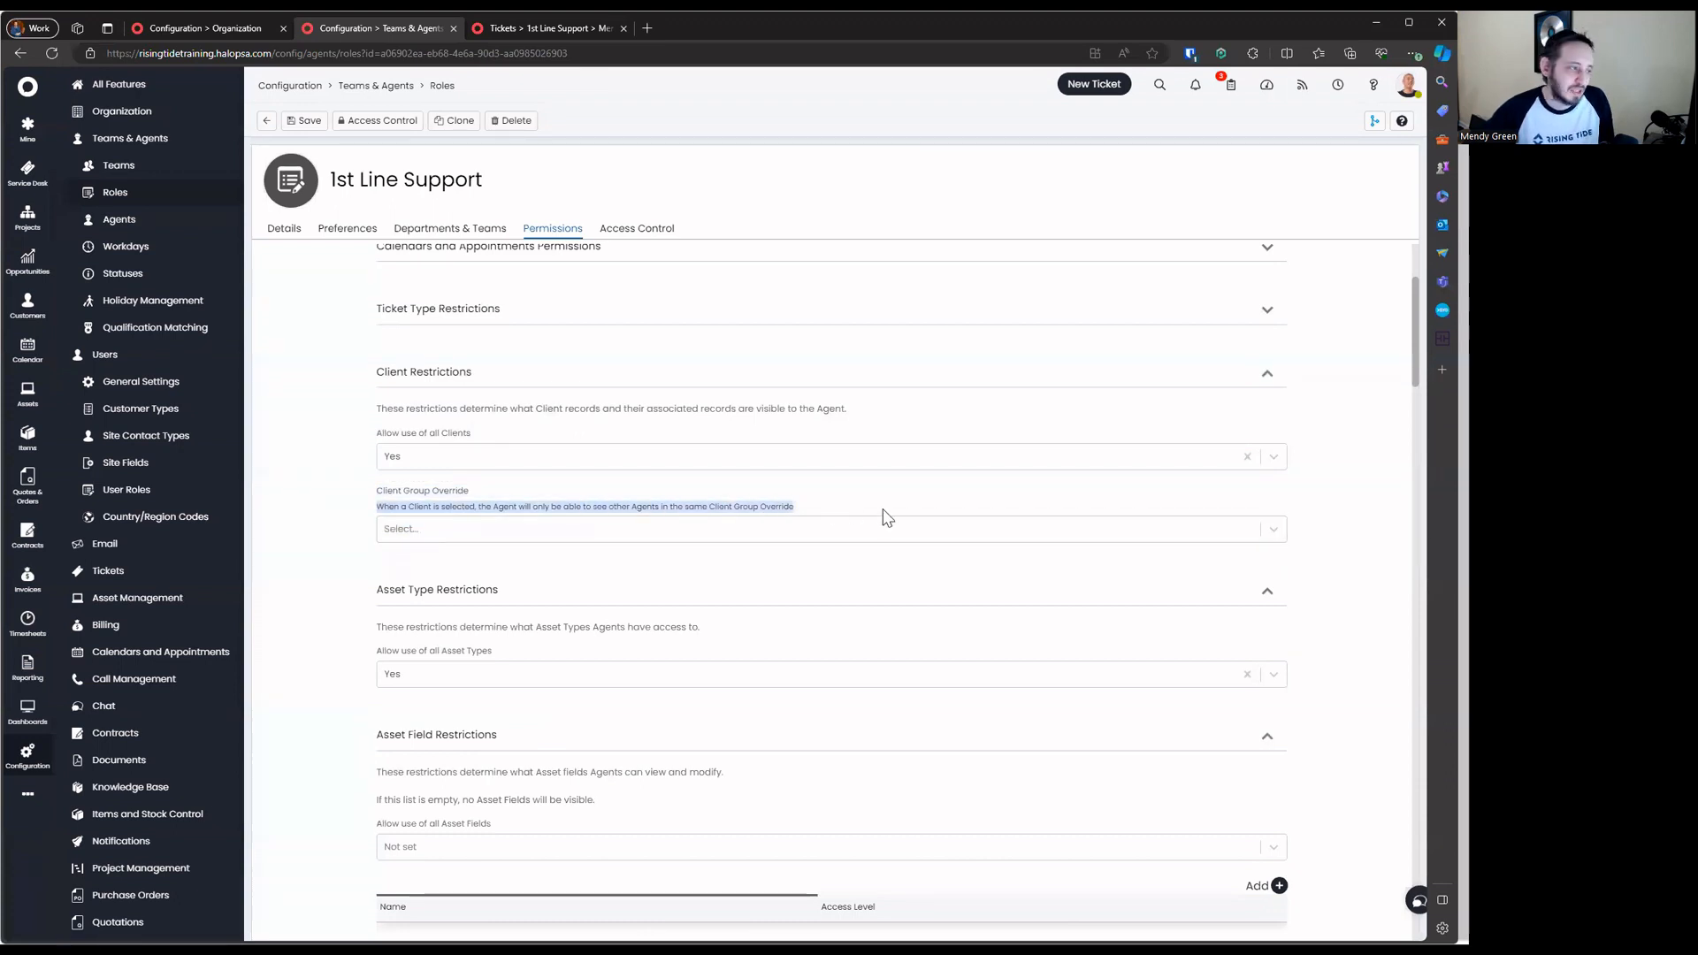
click(751, 510)
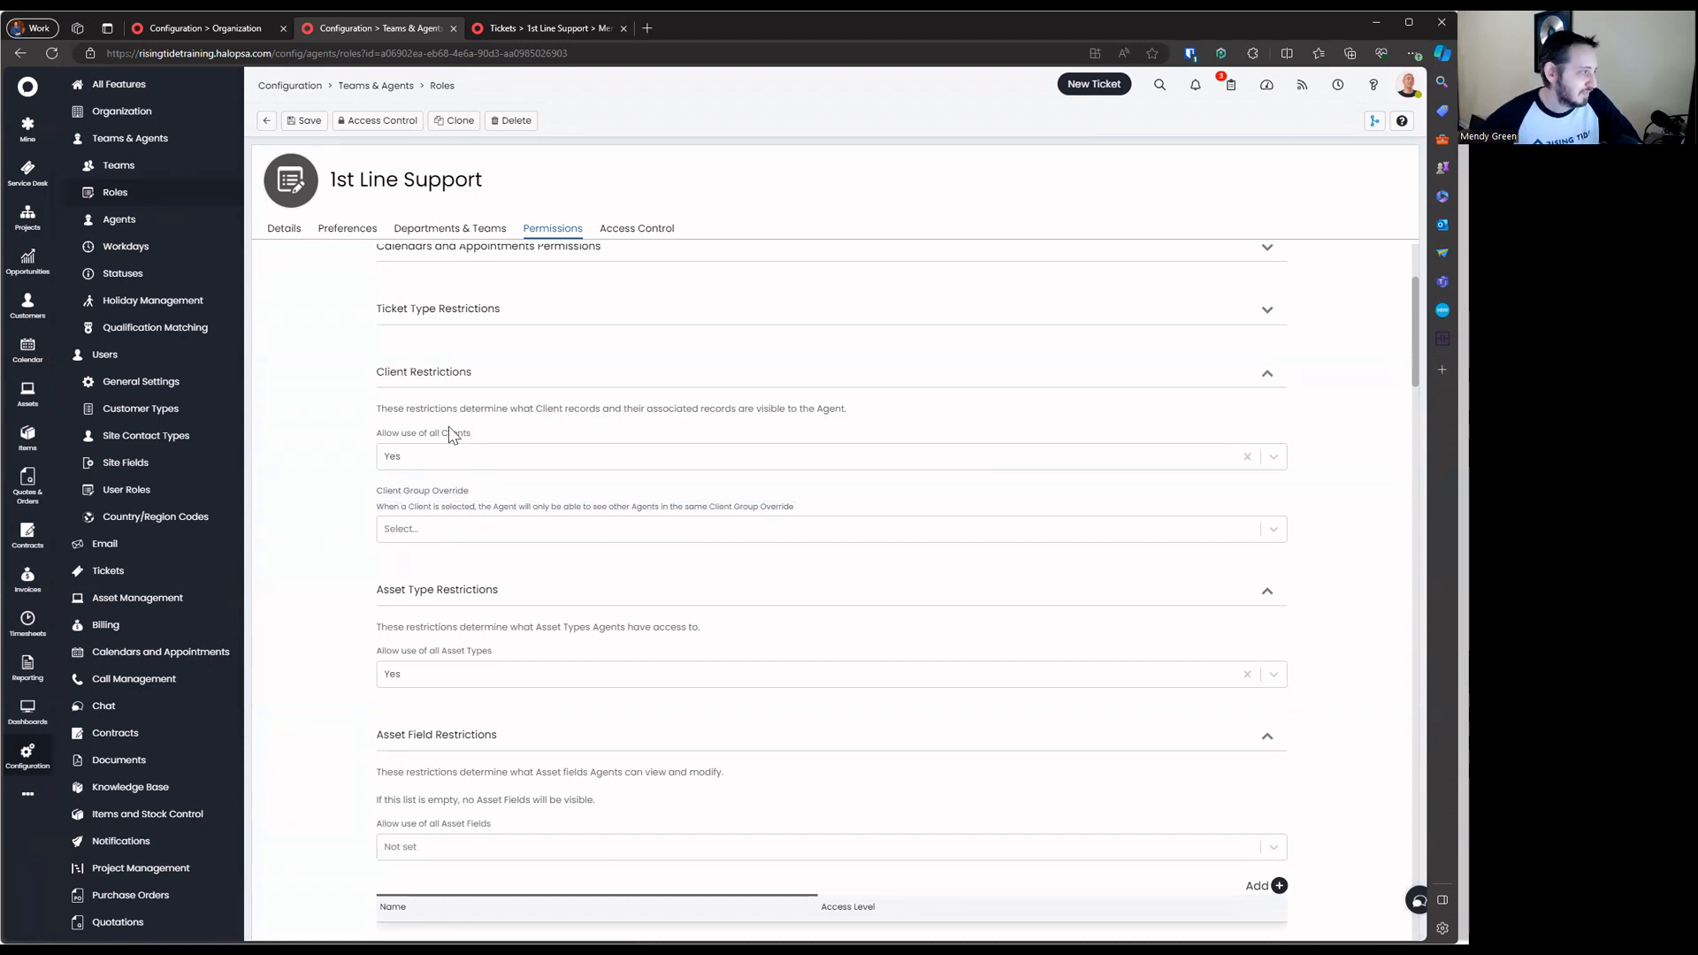
Collapse client restrictions and set Allow use of all Asset Types to No
click(448, 372)
click(485, 519)
click(513, 564)
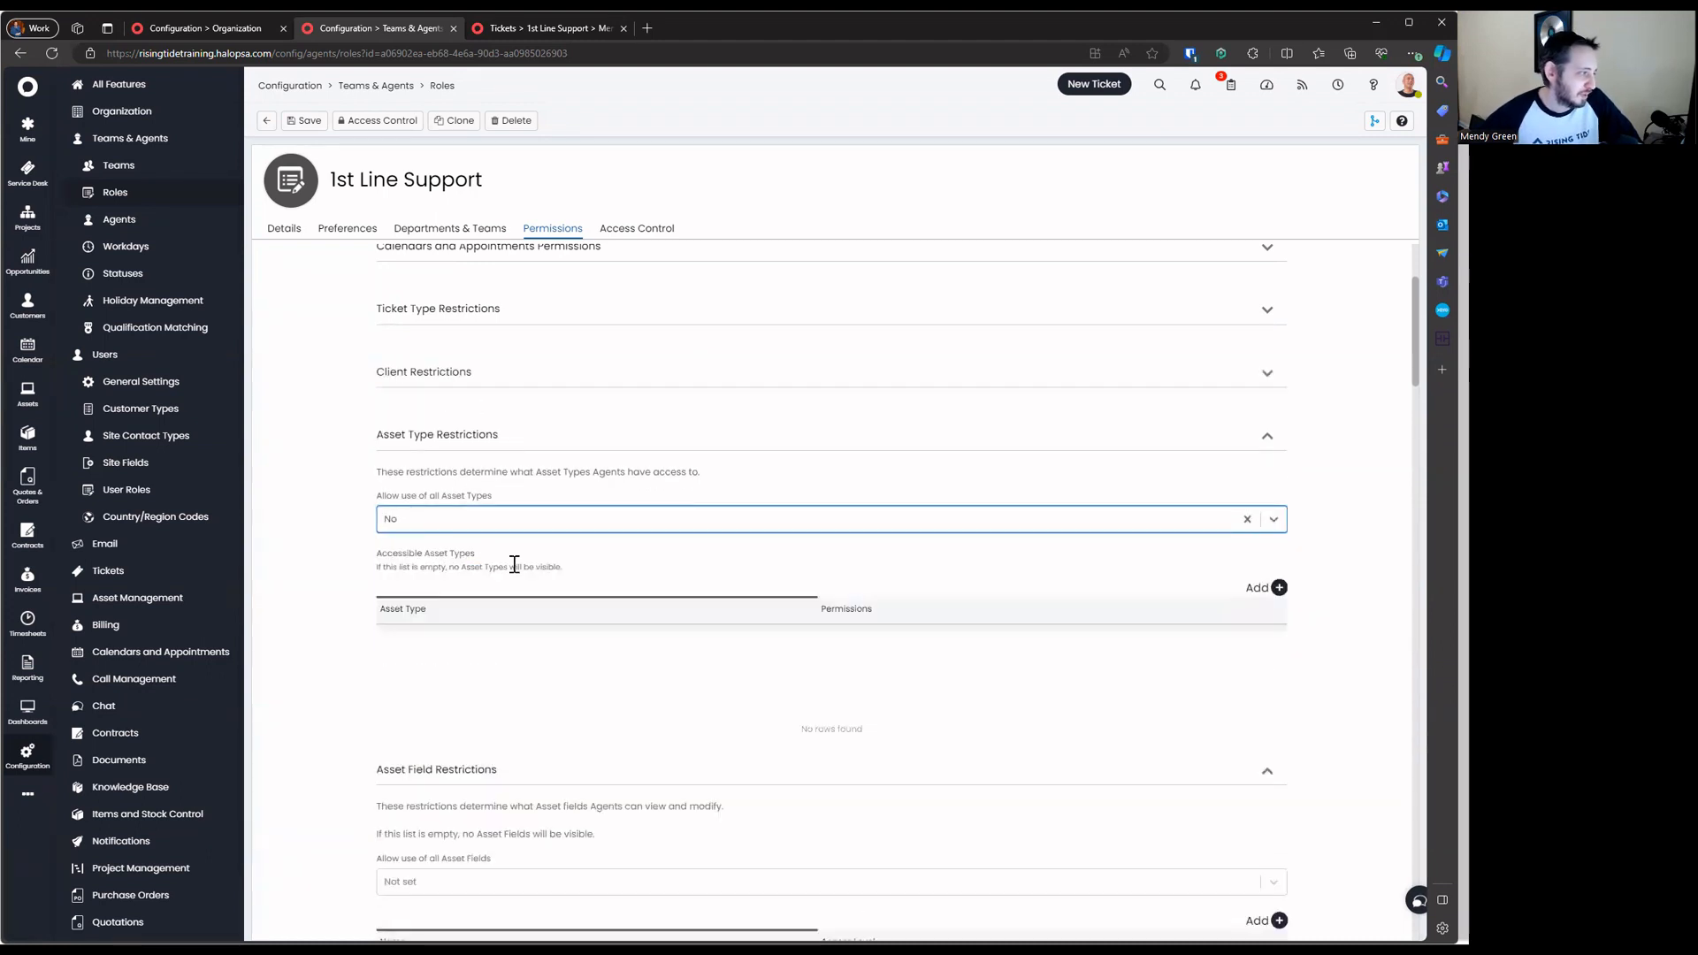
Pick Workstation and Server as asset type restrictions, then cancel so no asset types are added
click(1279, 587)
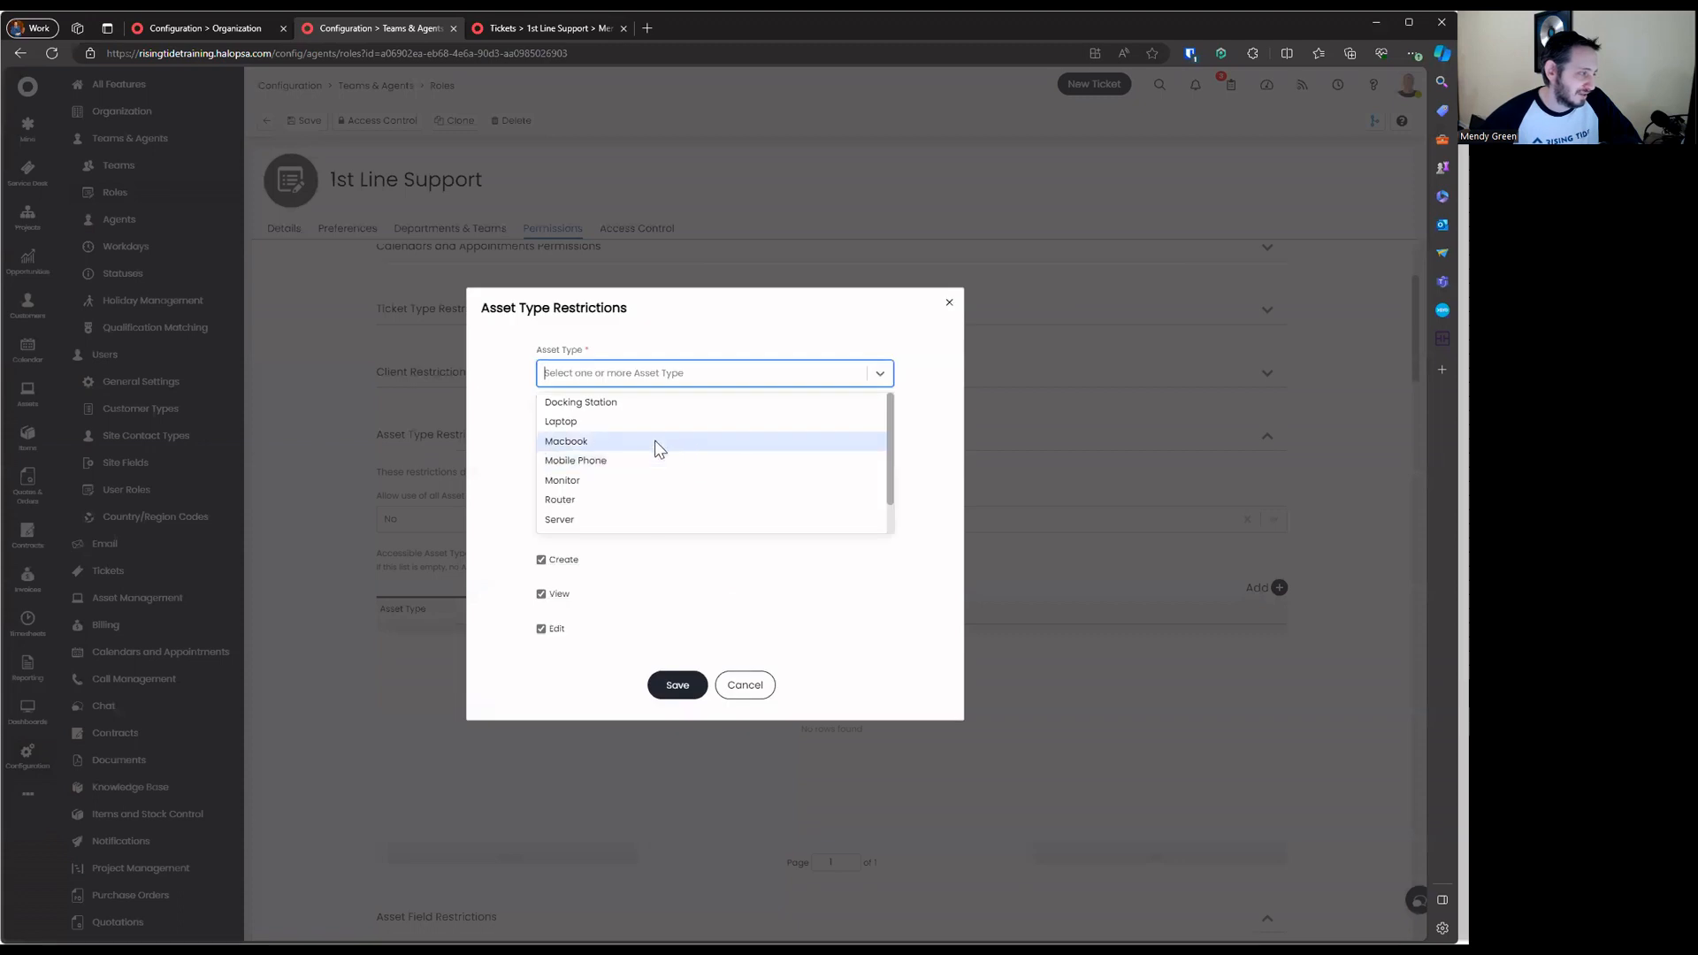
scroll(665, 441, down, 1)
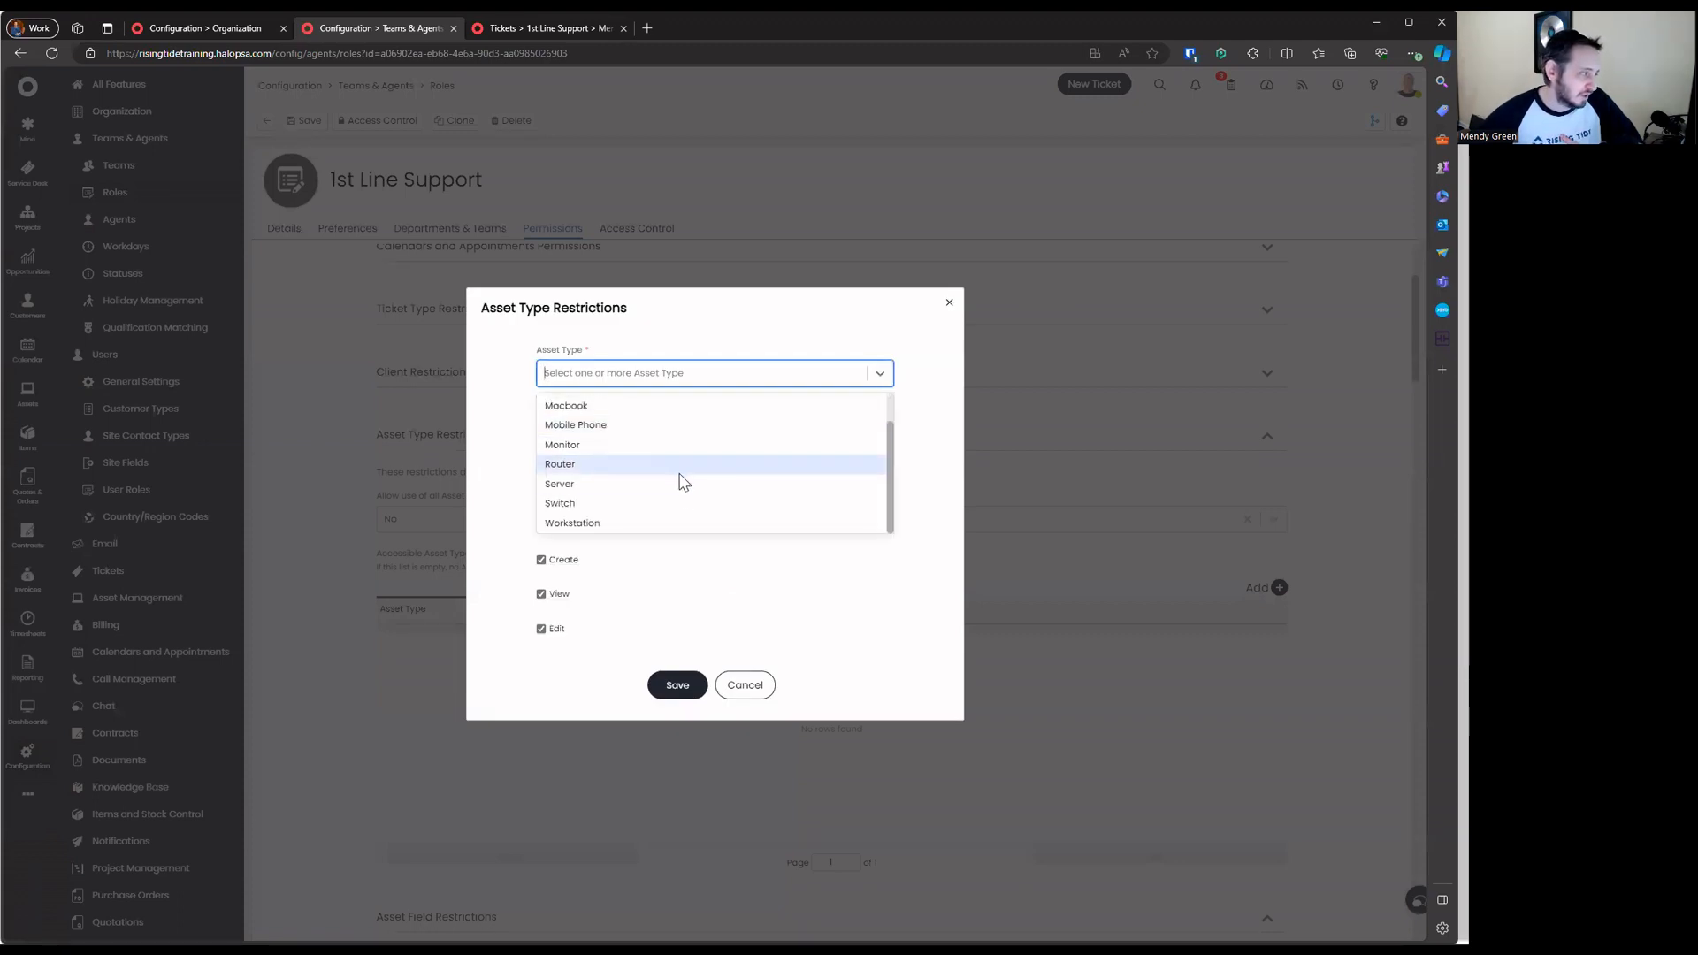
click(681, 519)
click(681, 503)
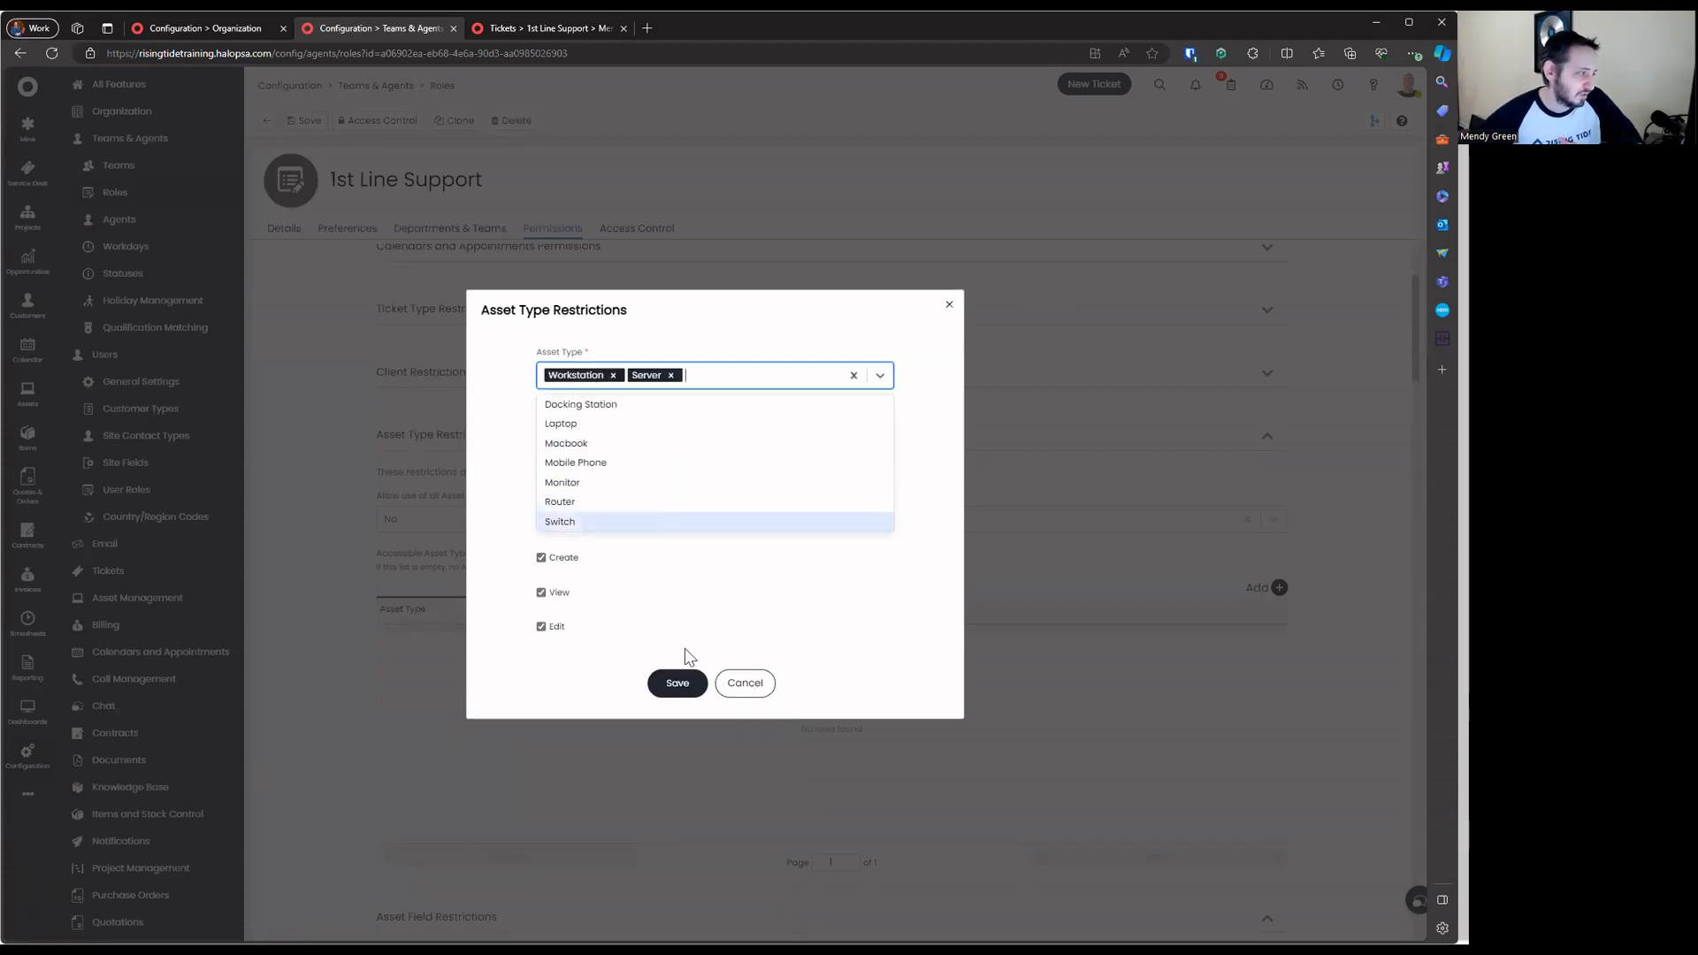
click(747, 686)
click(745, 613)
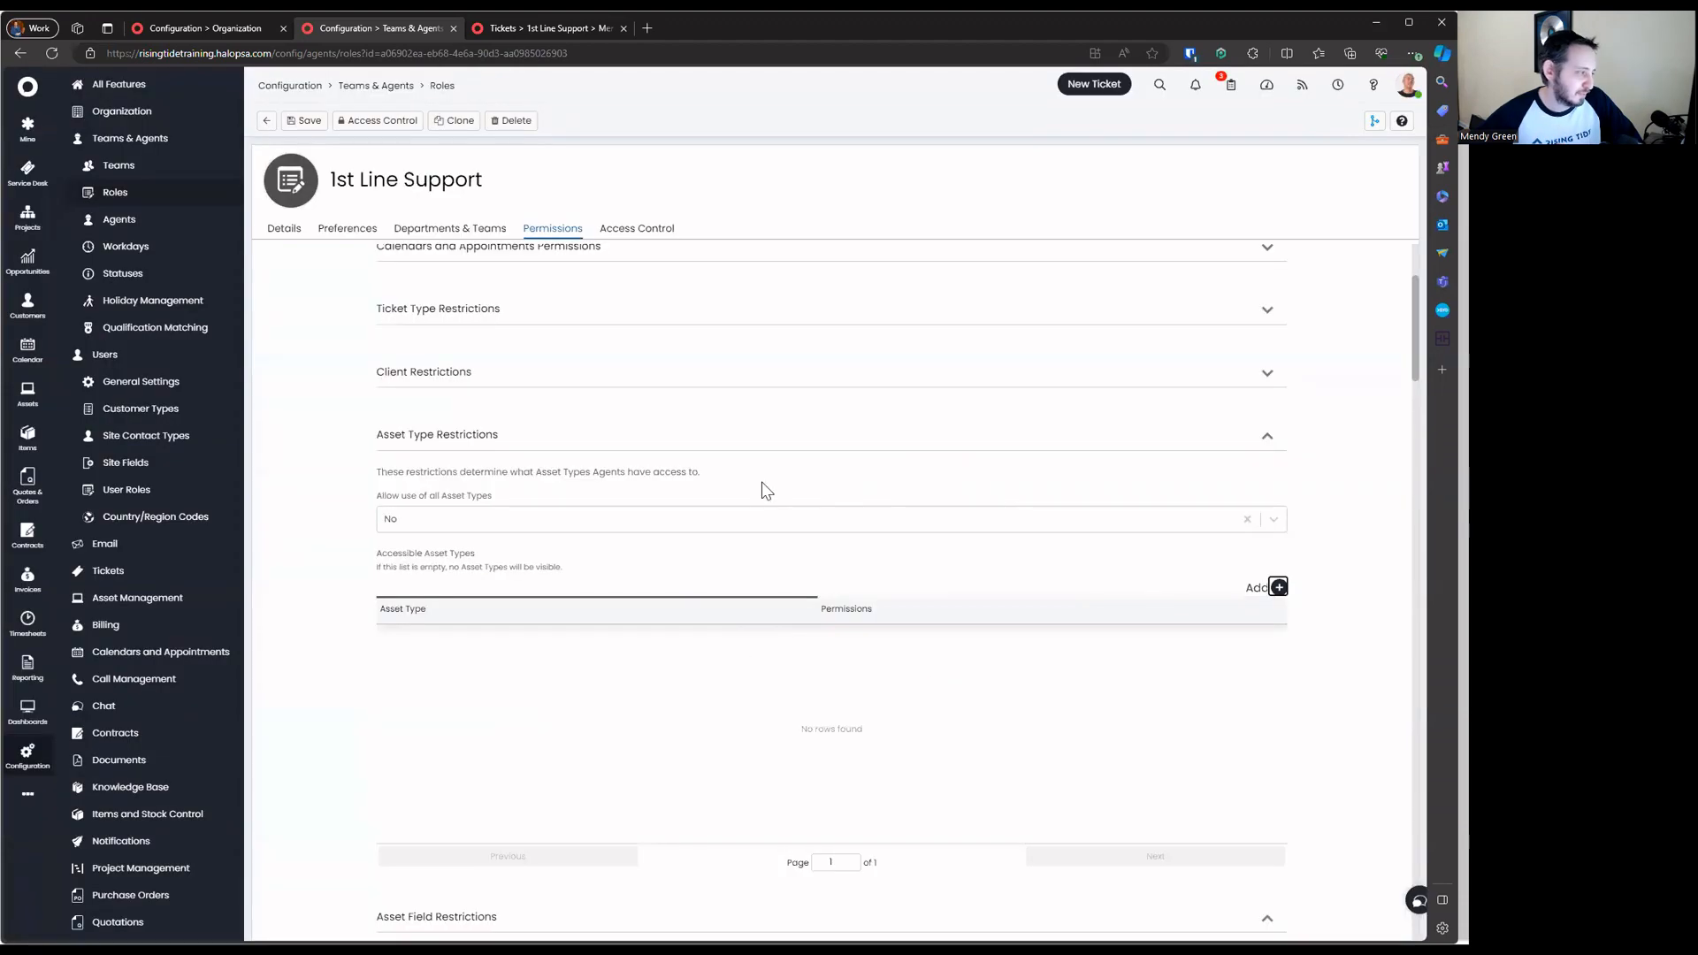
click(485, 522)
Collapse the asset type, asset field, client/user custom field, appointment type and charge rate restriction sections
click(487, 448)
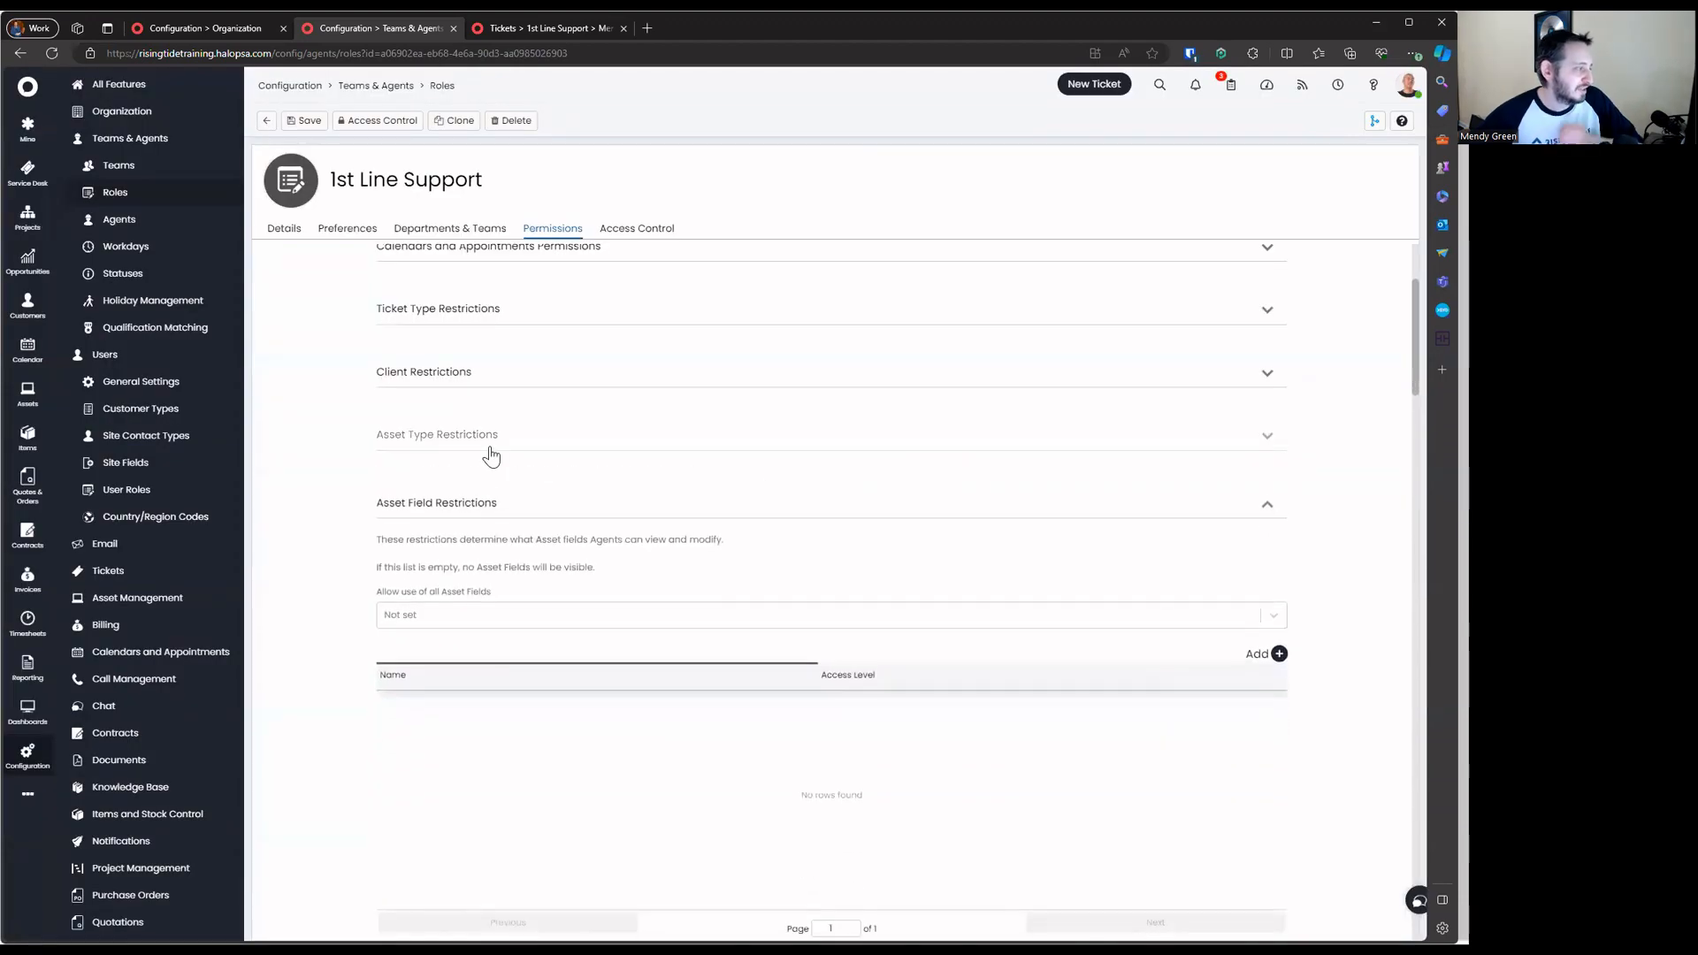
click(484, 499)
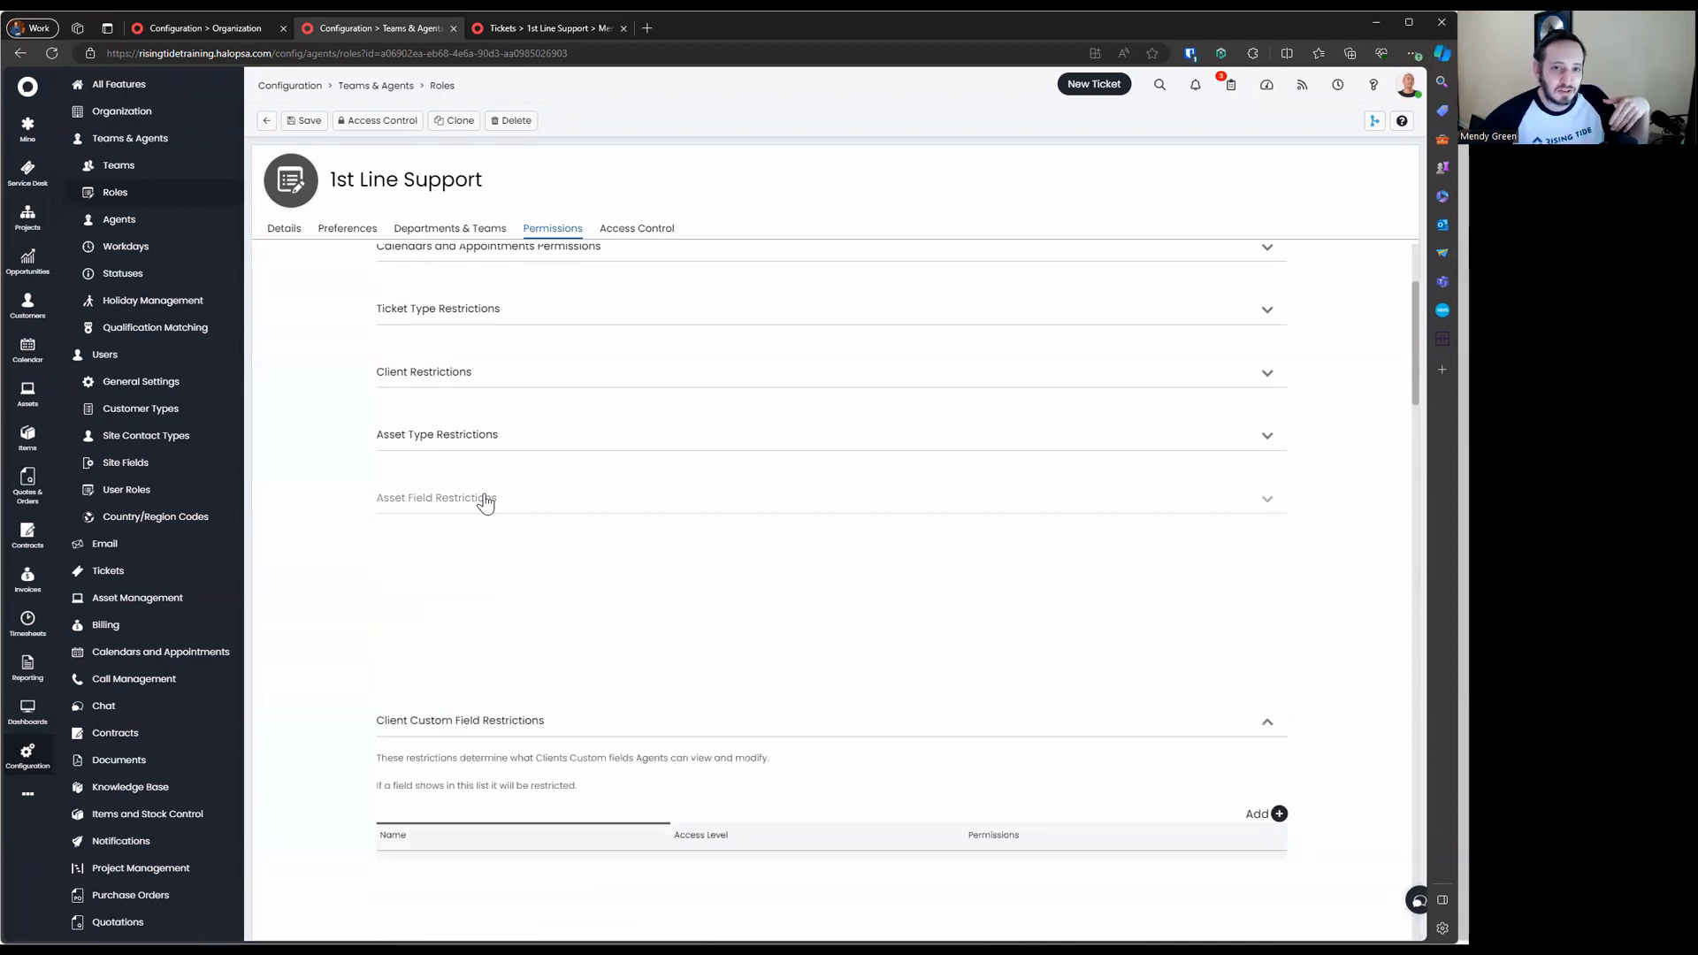
click(483, 502)
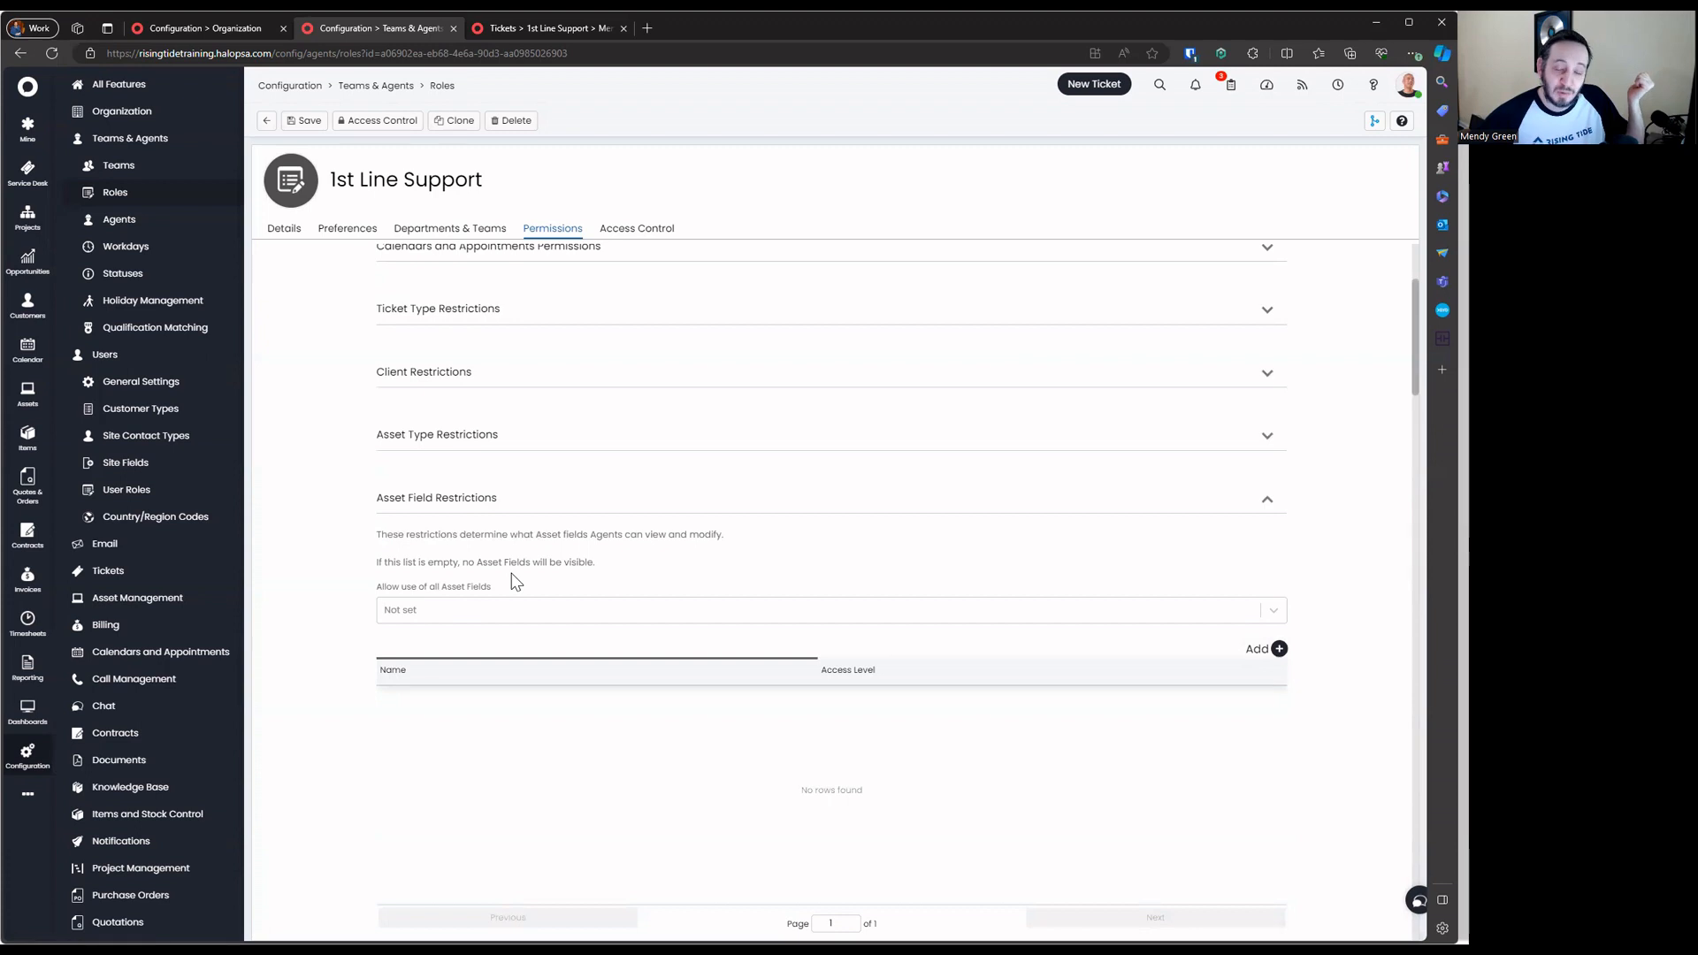
click(528, 501)
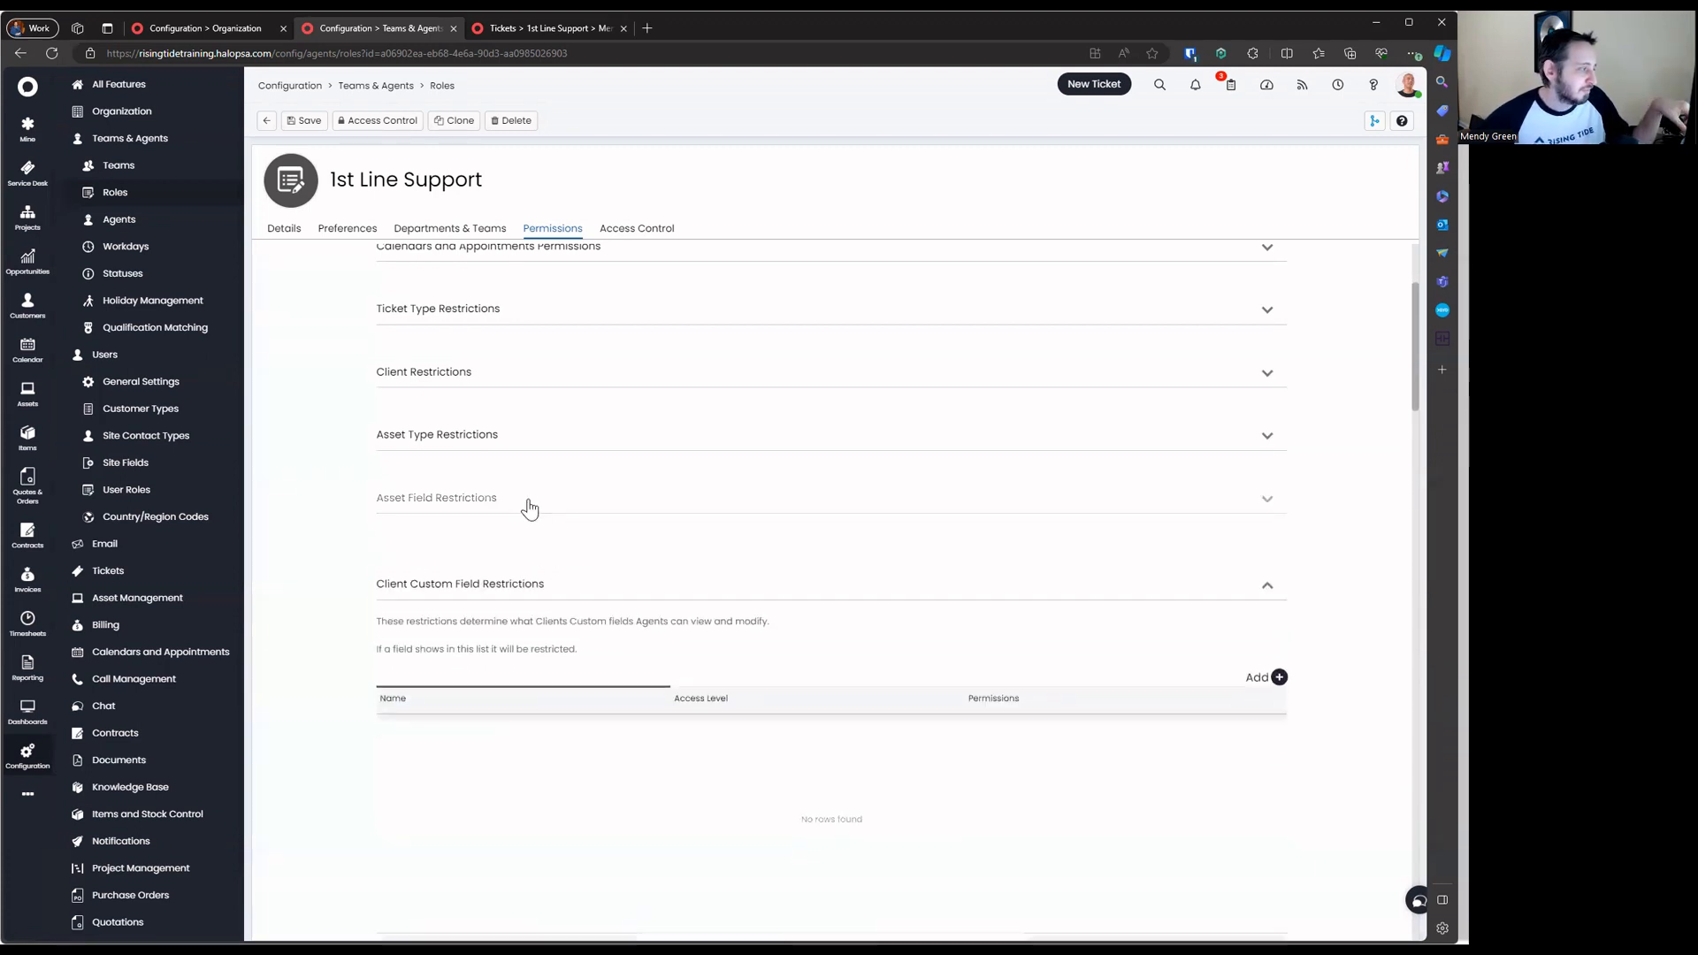
click(566, 571)
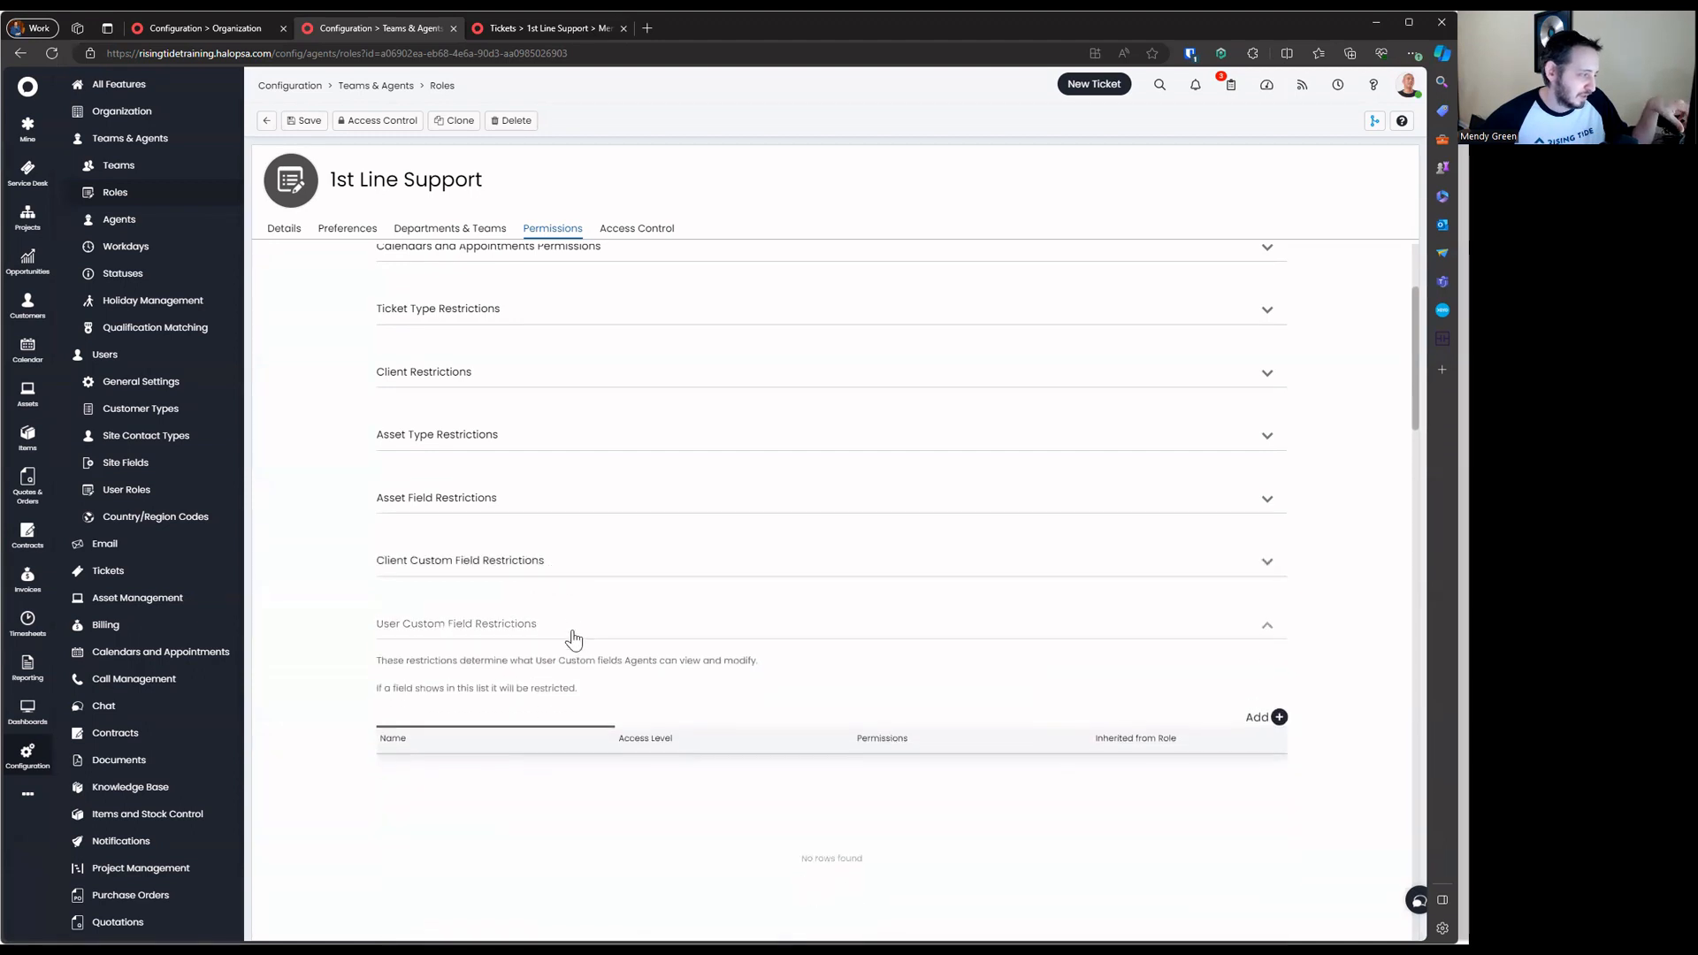
click(571, 633)
click(590, 712)
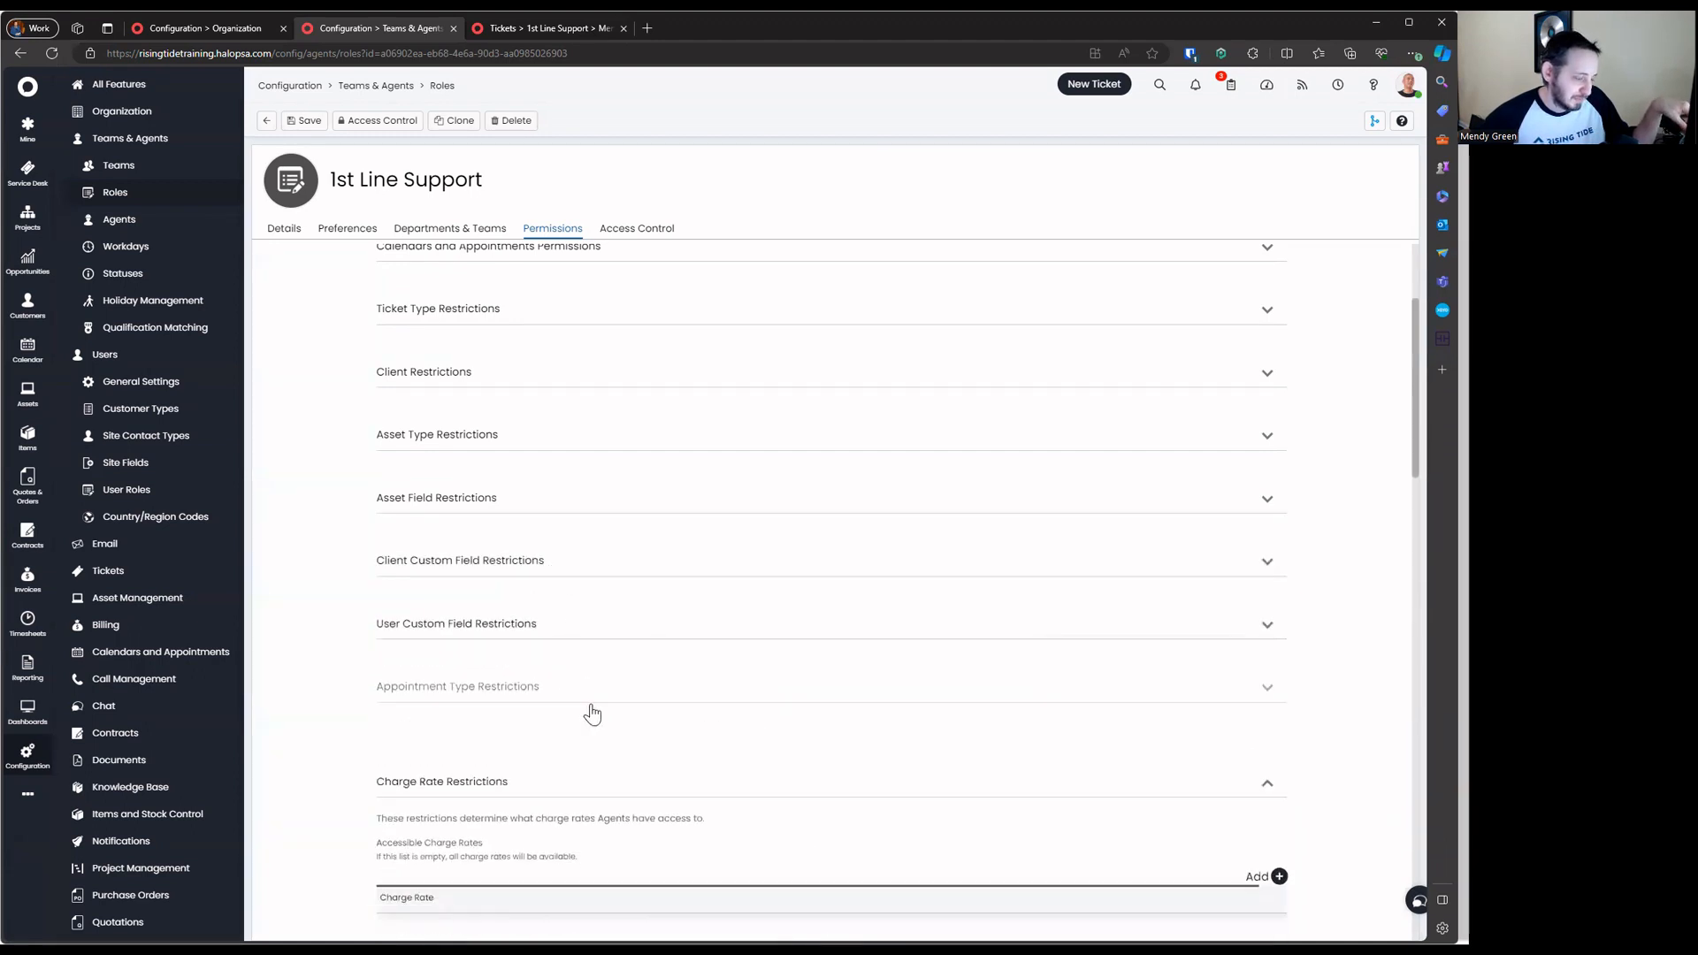
scroll(589, 681, down, 1)
click(594, 657)
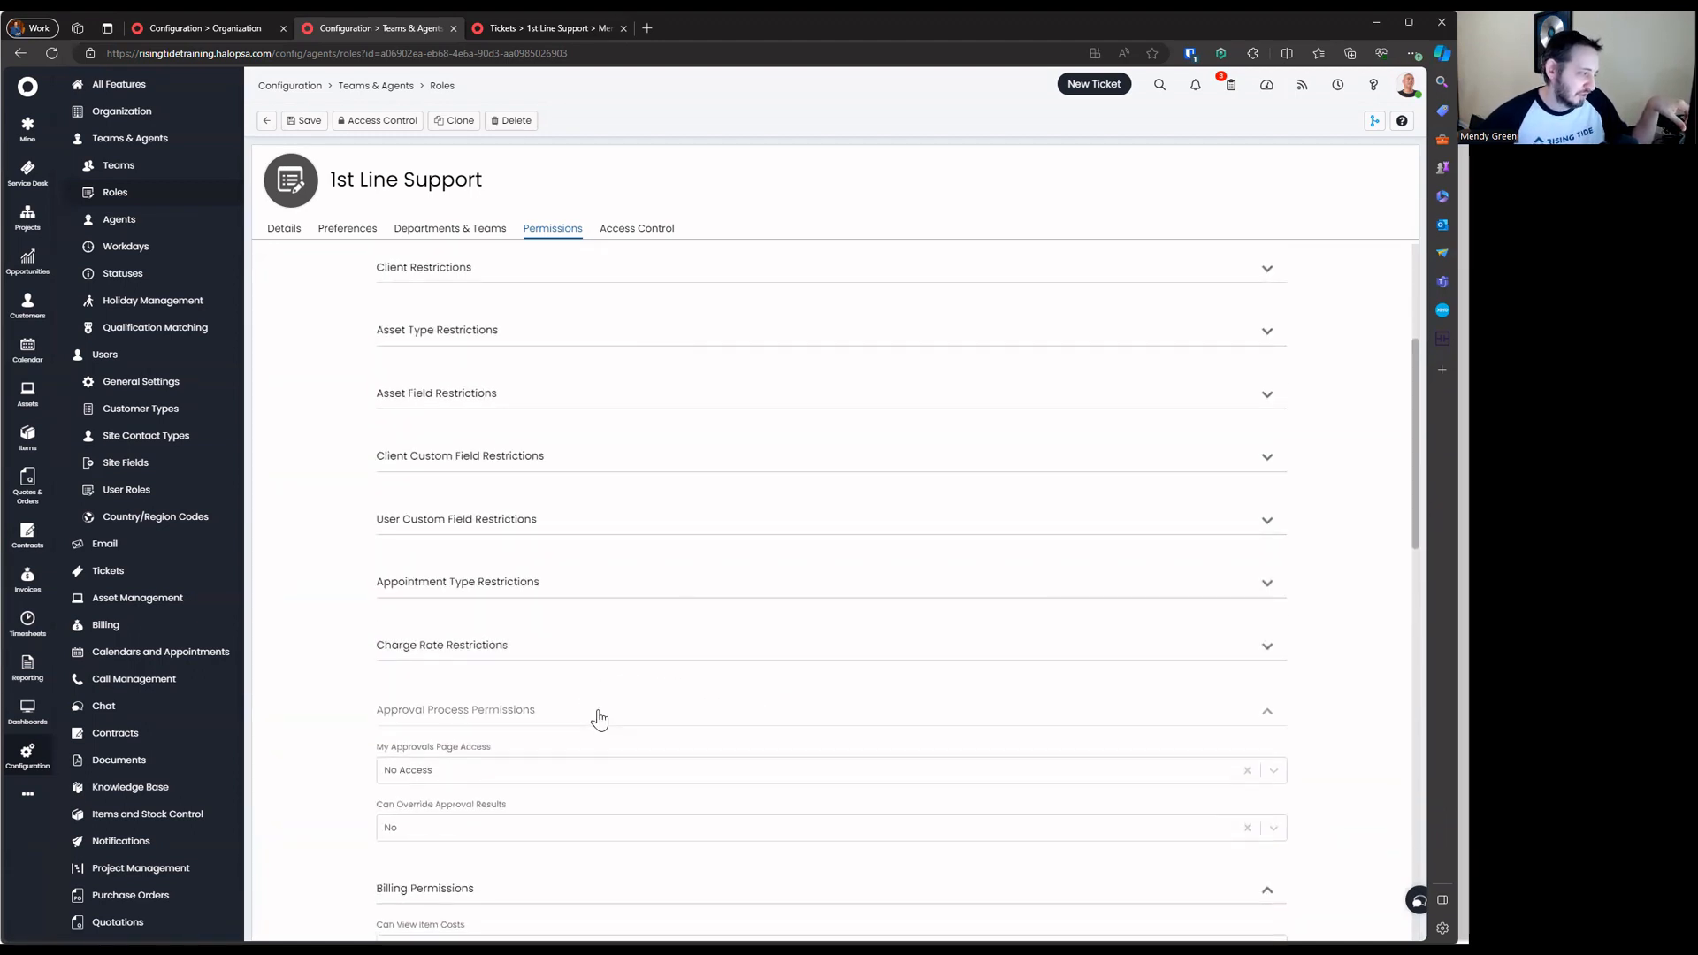
Scroll down to the Configuration permissions section to review it
scroll(599, 718, down, 2)
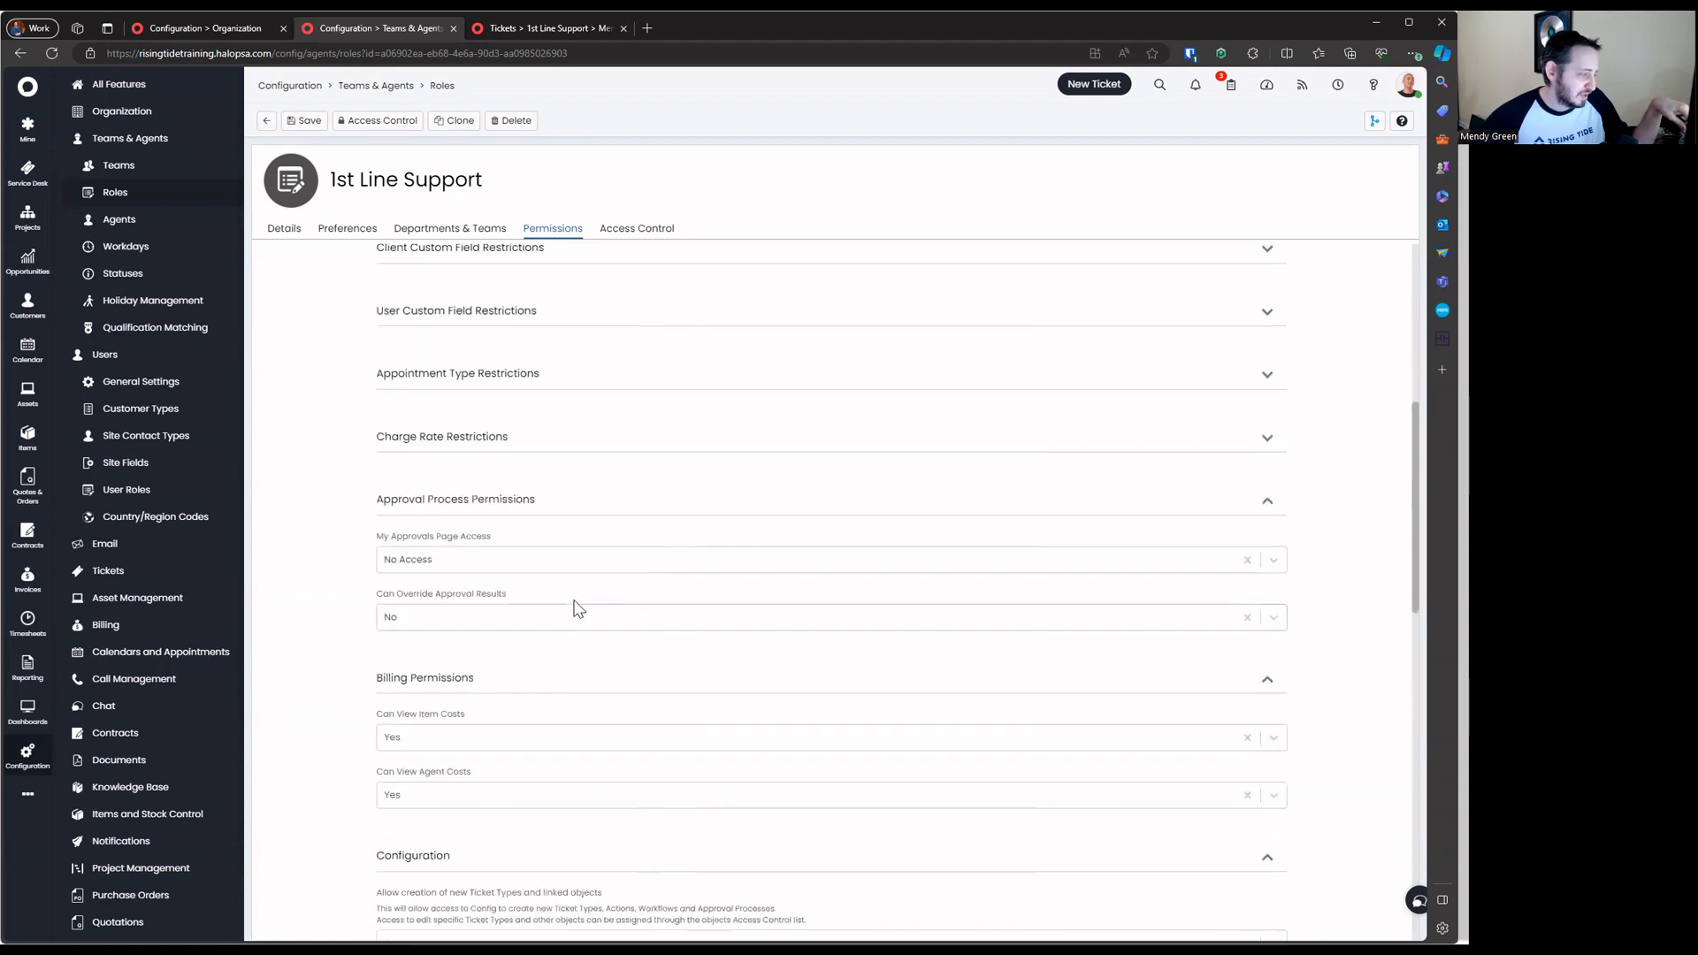
scroll(573, 553, down, 3)
scroll(573, 554, down, 3)
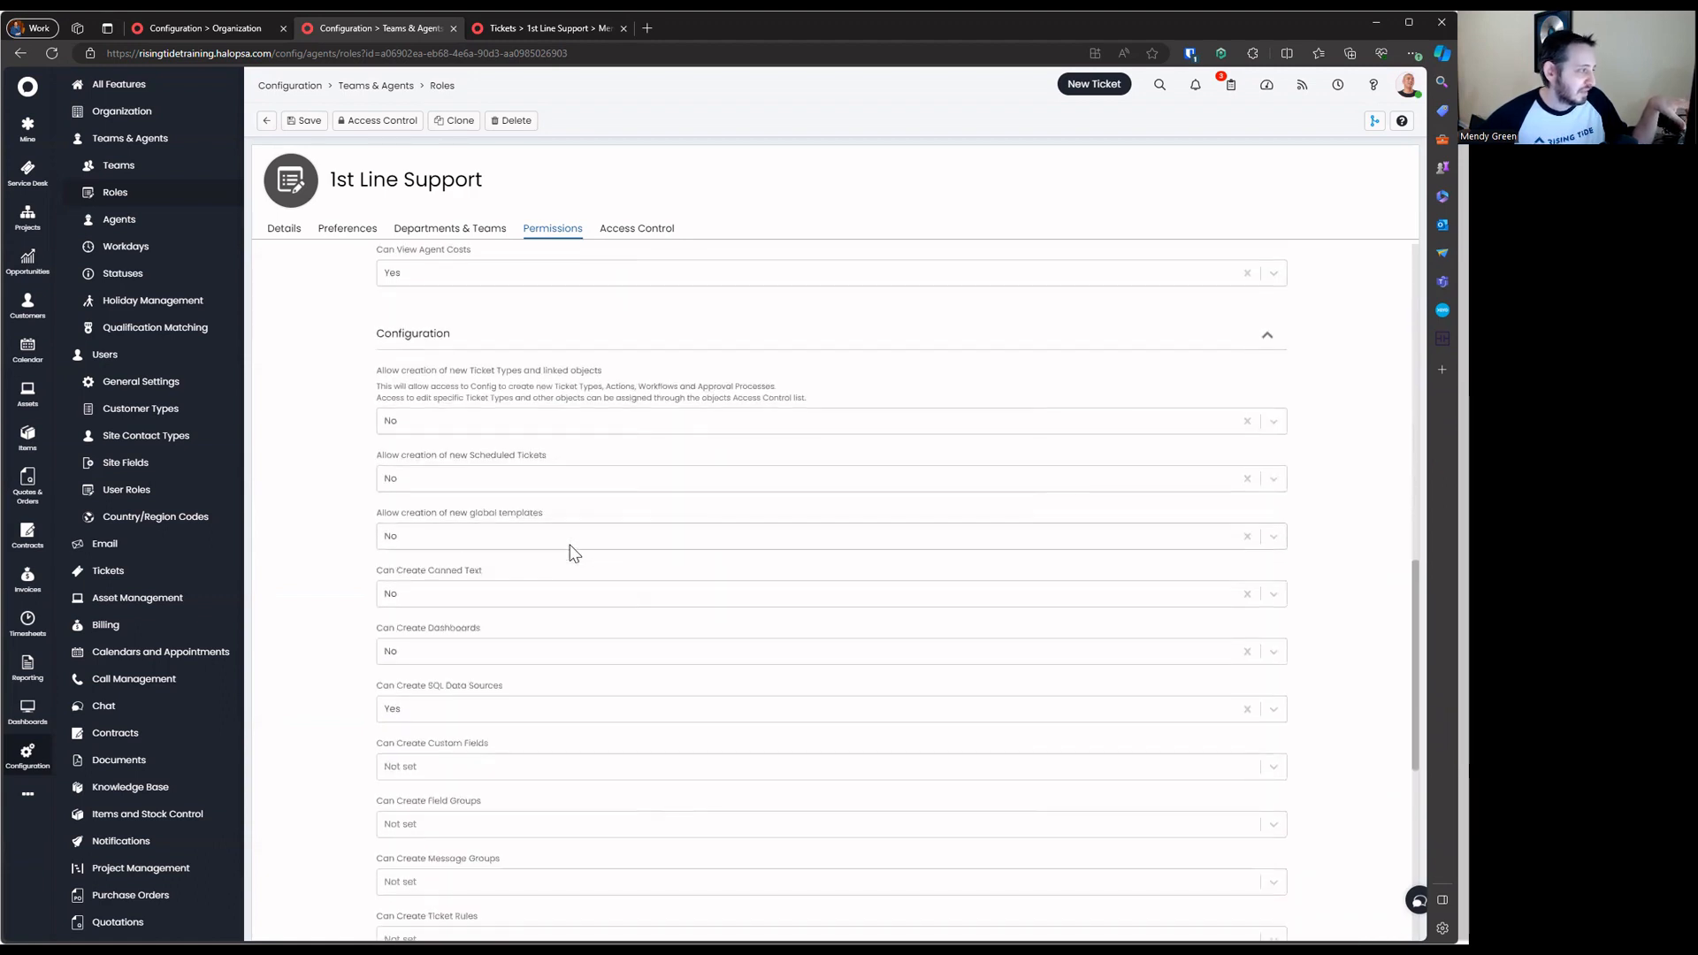
scroll(572, 553, down, 3)
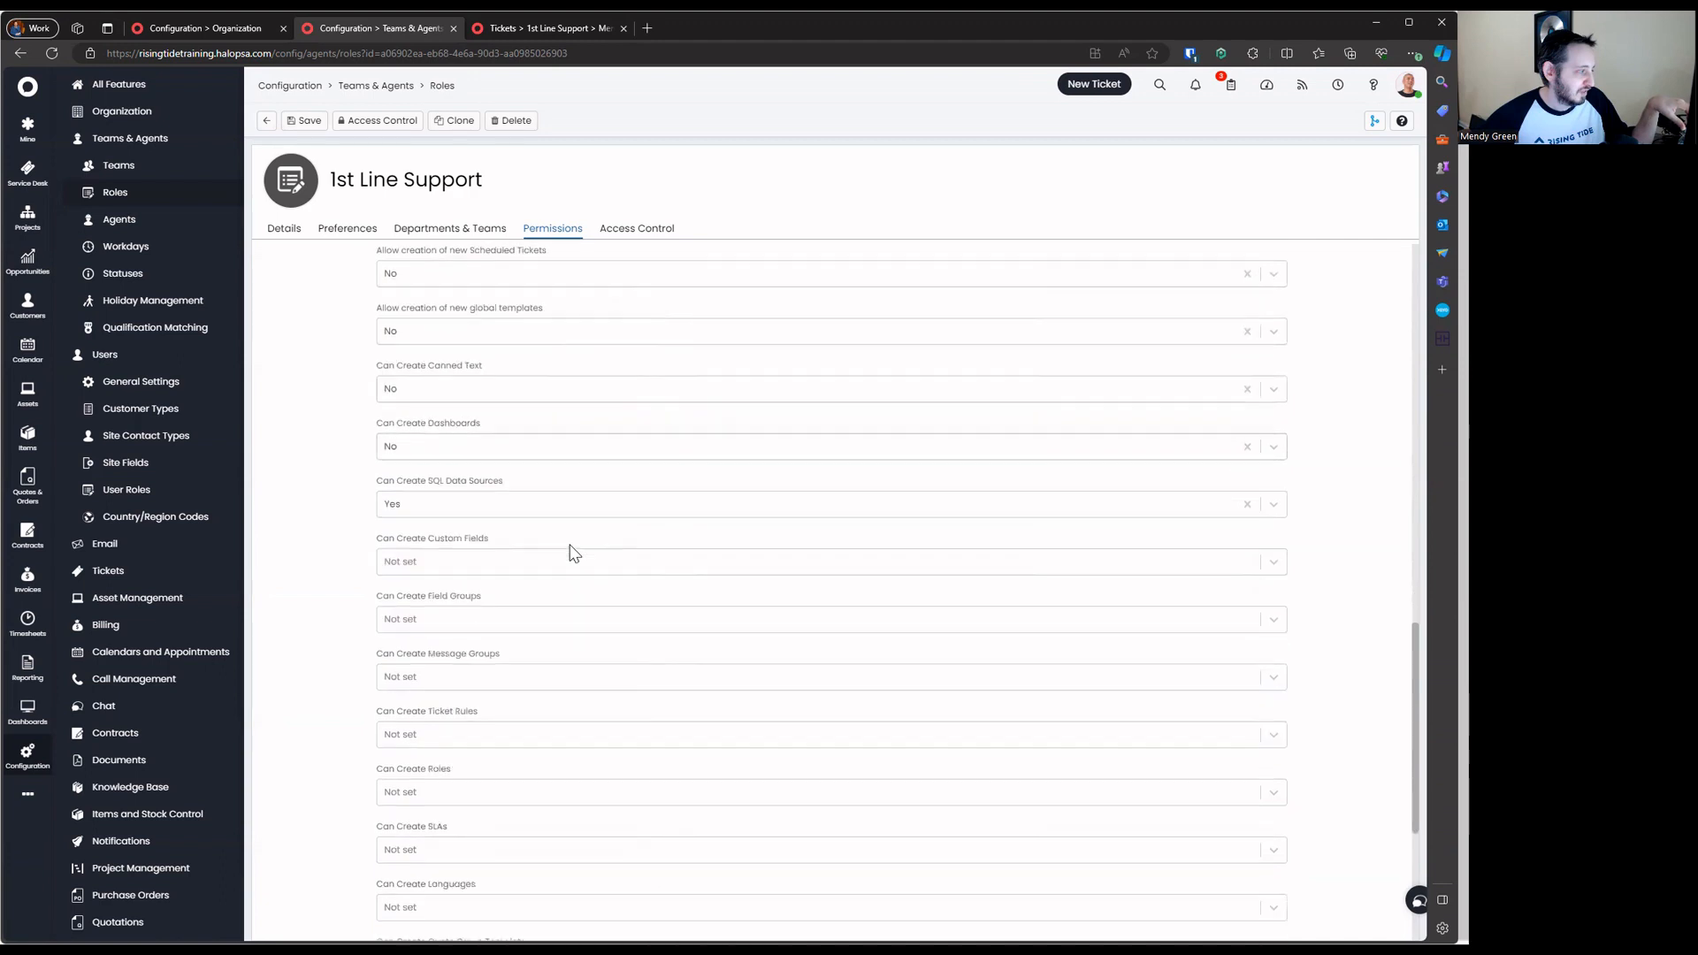
scroll(572, 554, up, 4)
click(573, 446)
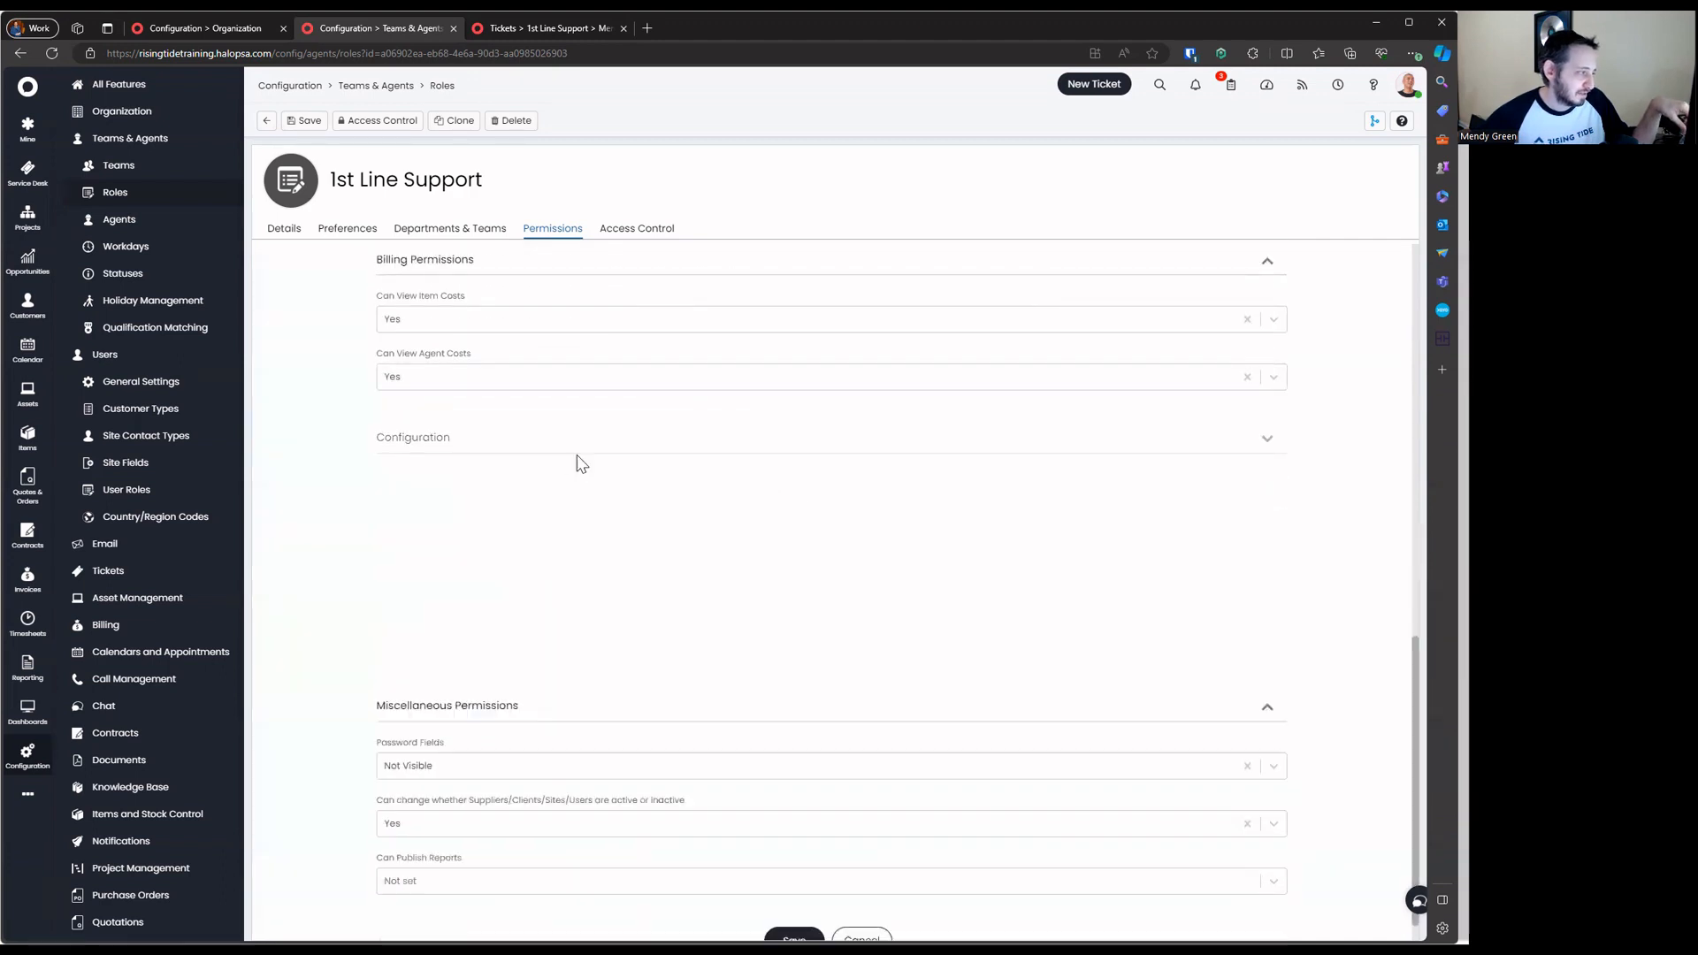
click(542, 629)
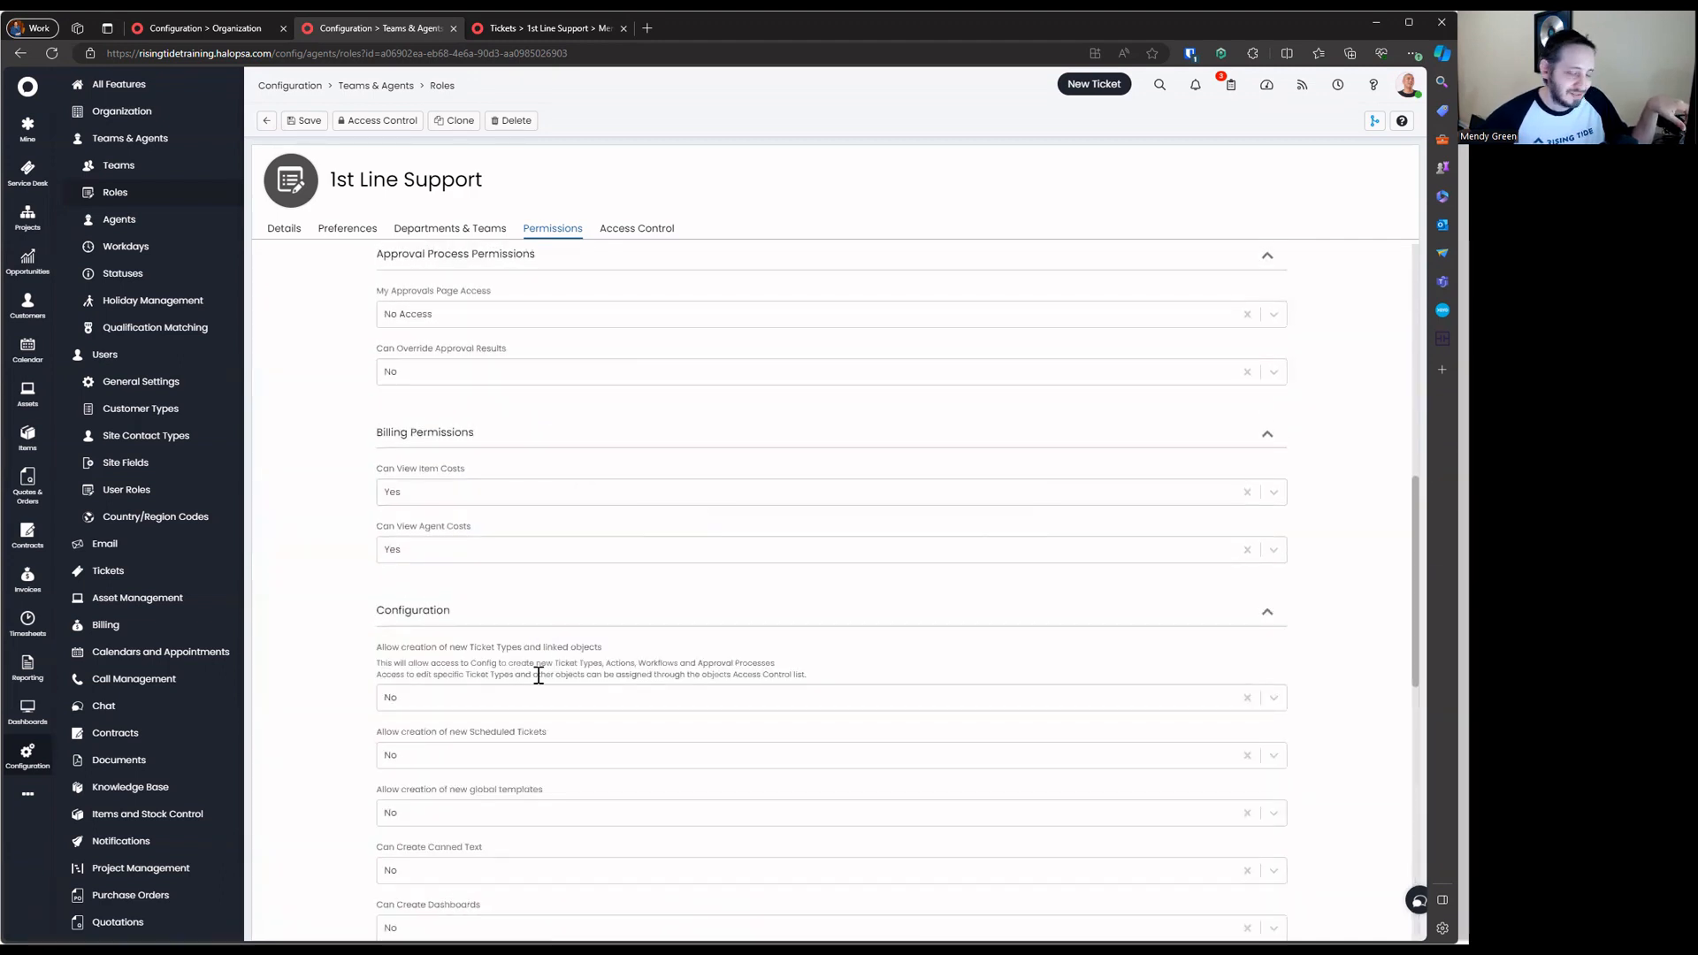
scroll(560, 566, down, 3)
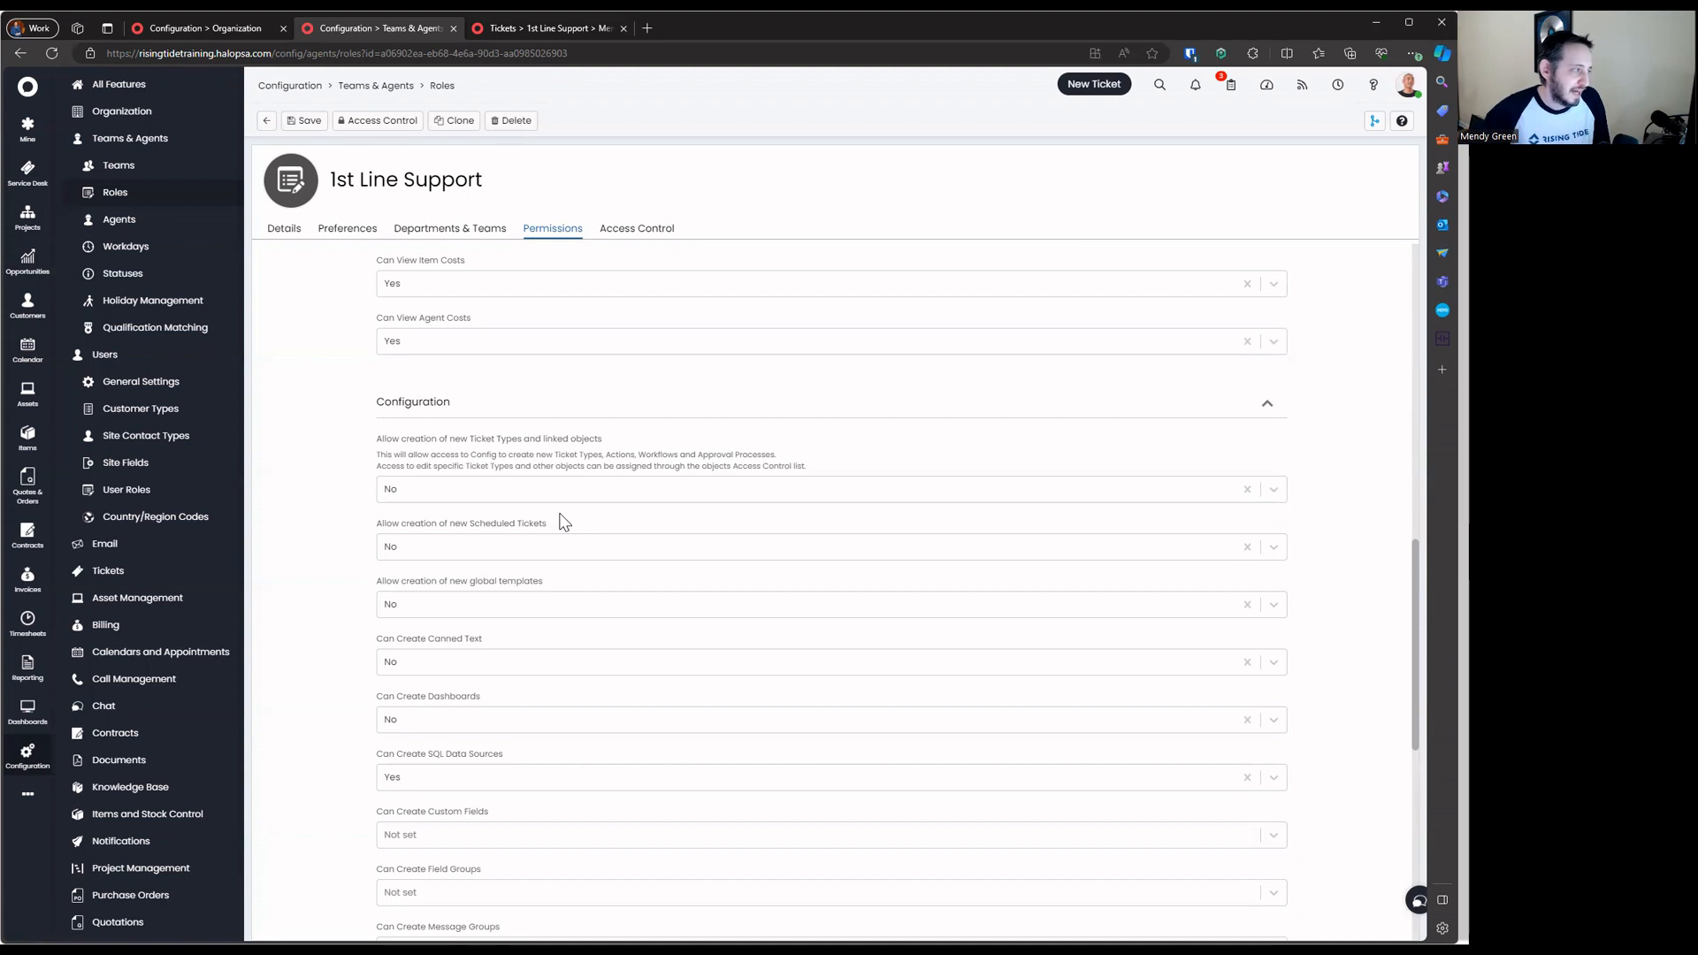
Allow creating scheduled tickets, leaving ticket type creation at No
click(560, 548)
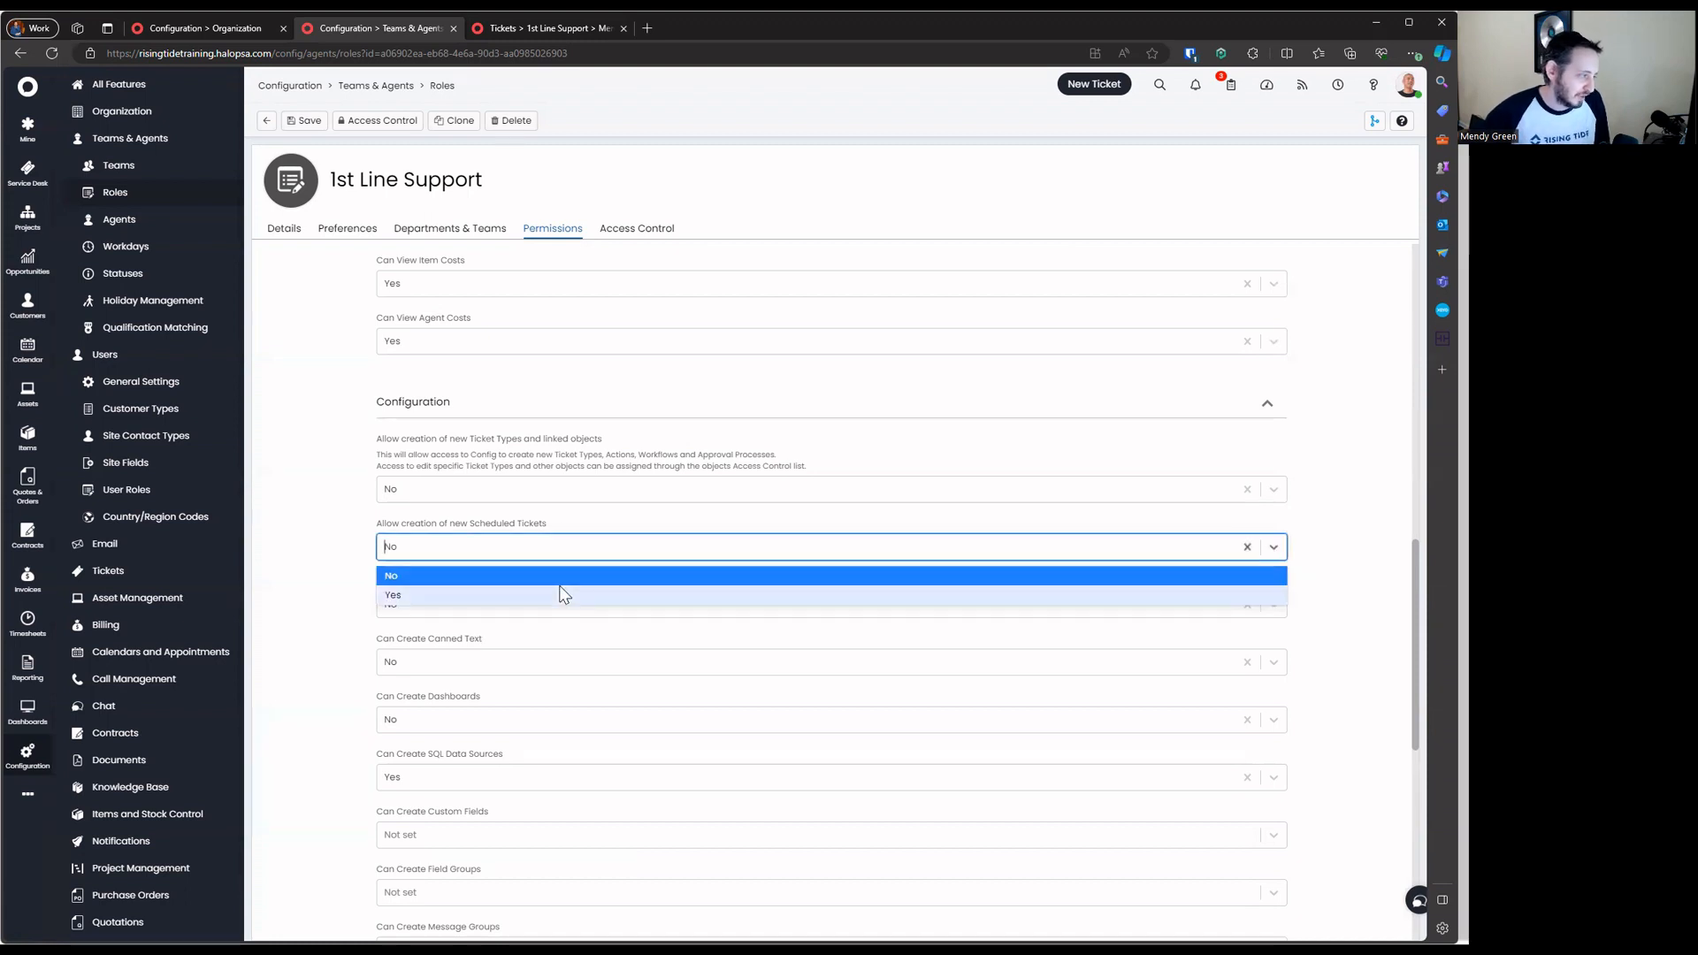
click(560, 591)
click(560, 537)
click(557, 529)
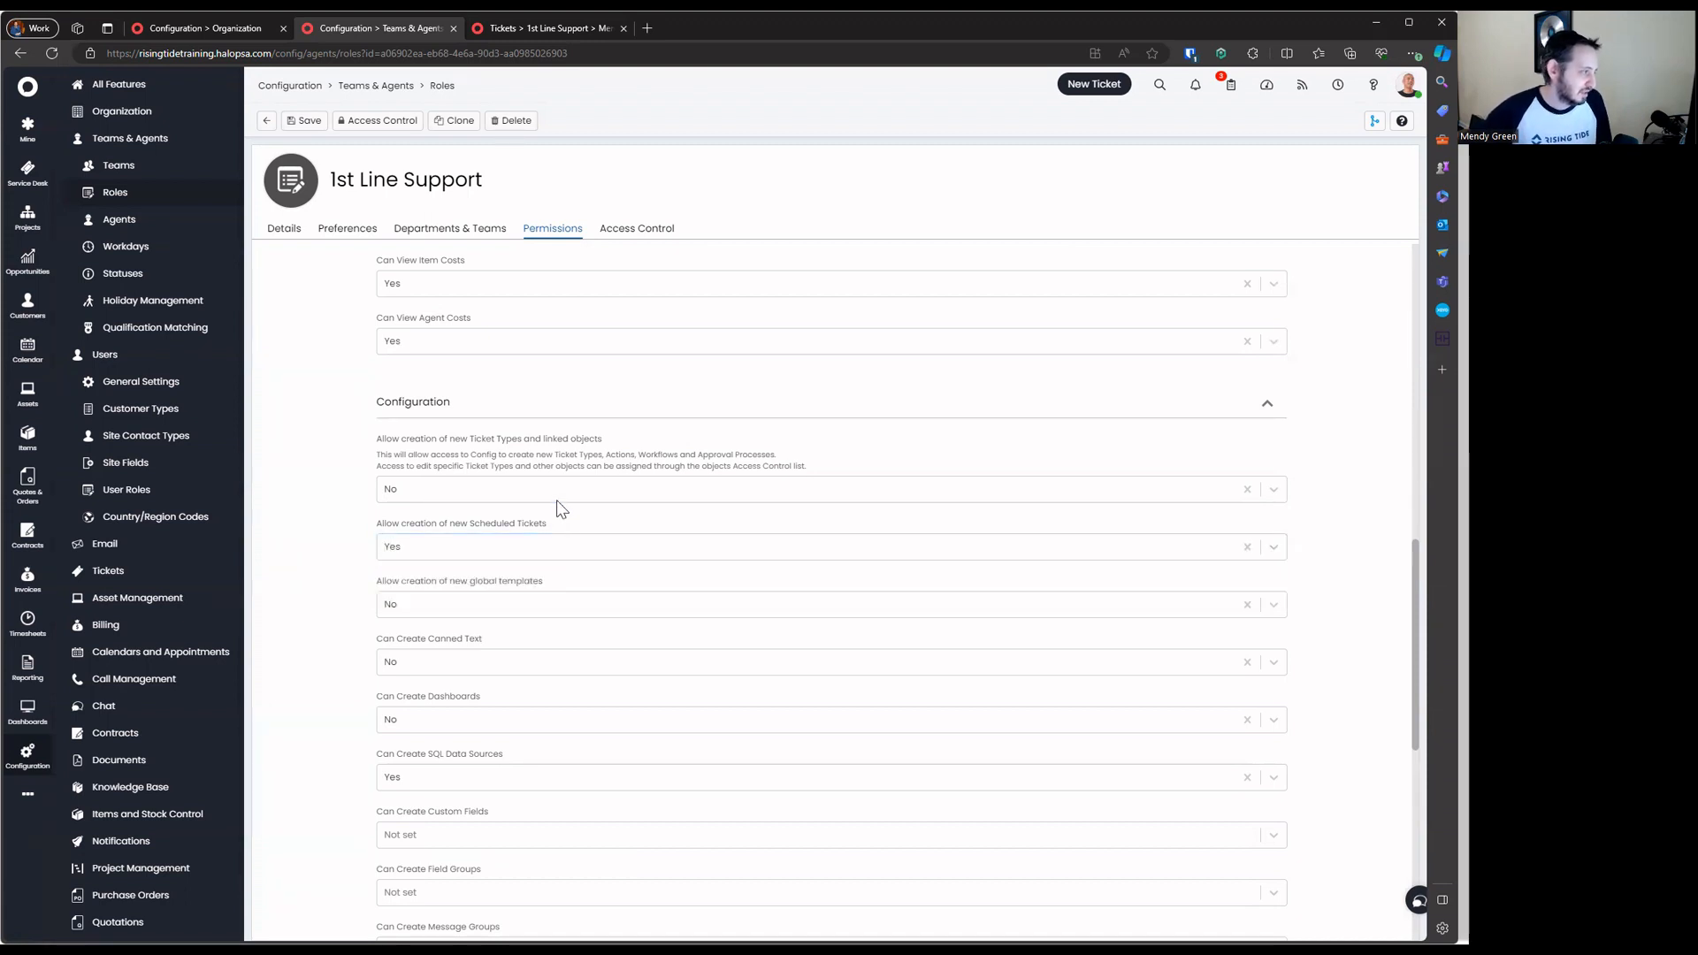
click(485, 494)
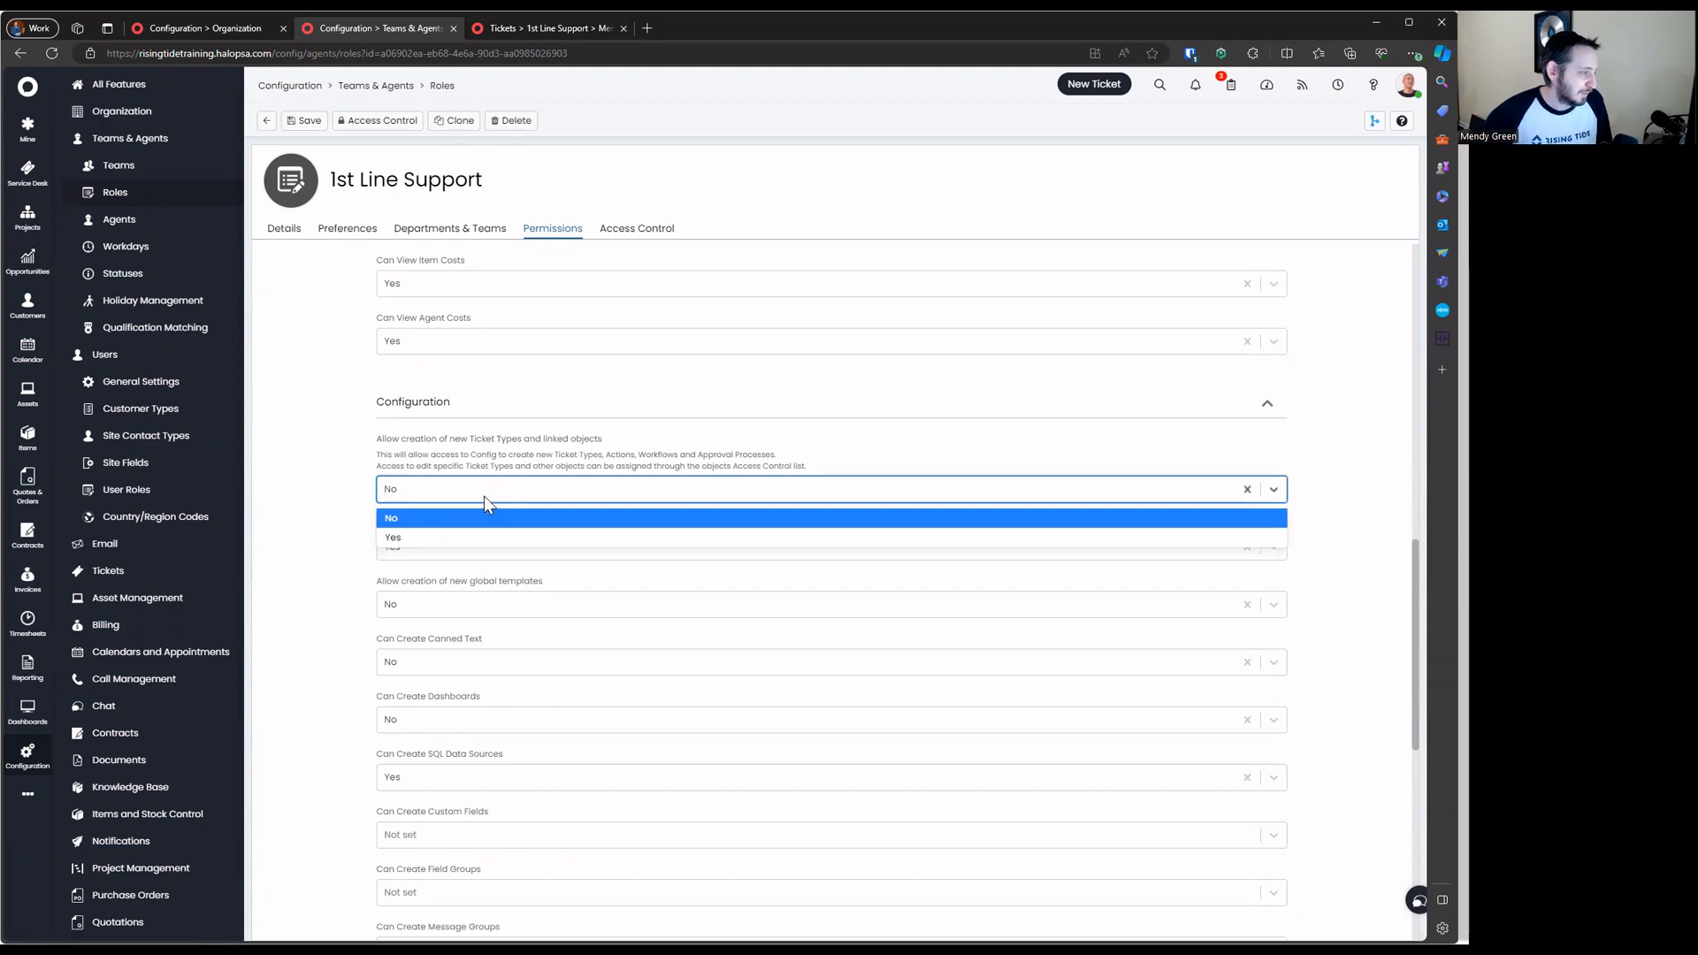
click(485, 496)
drag(453, 466, 801, 466)
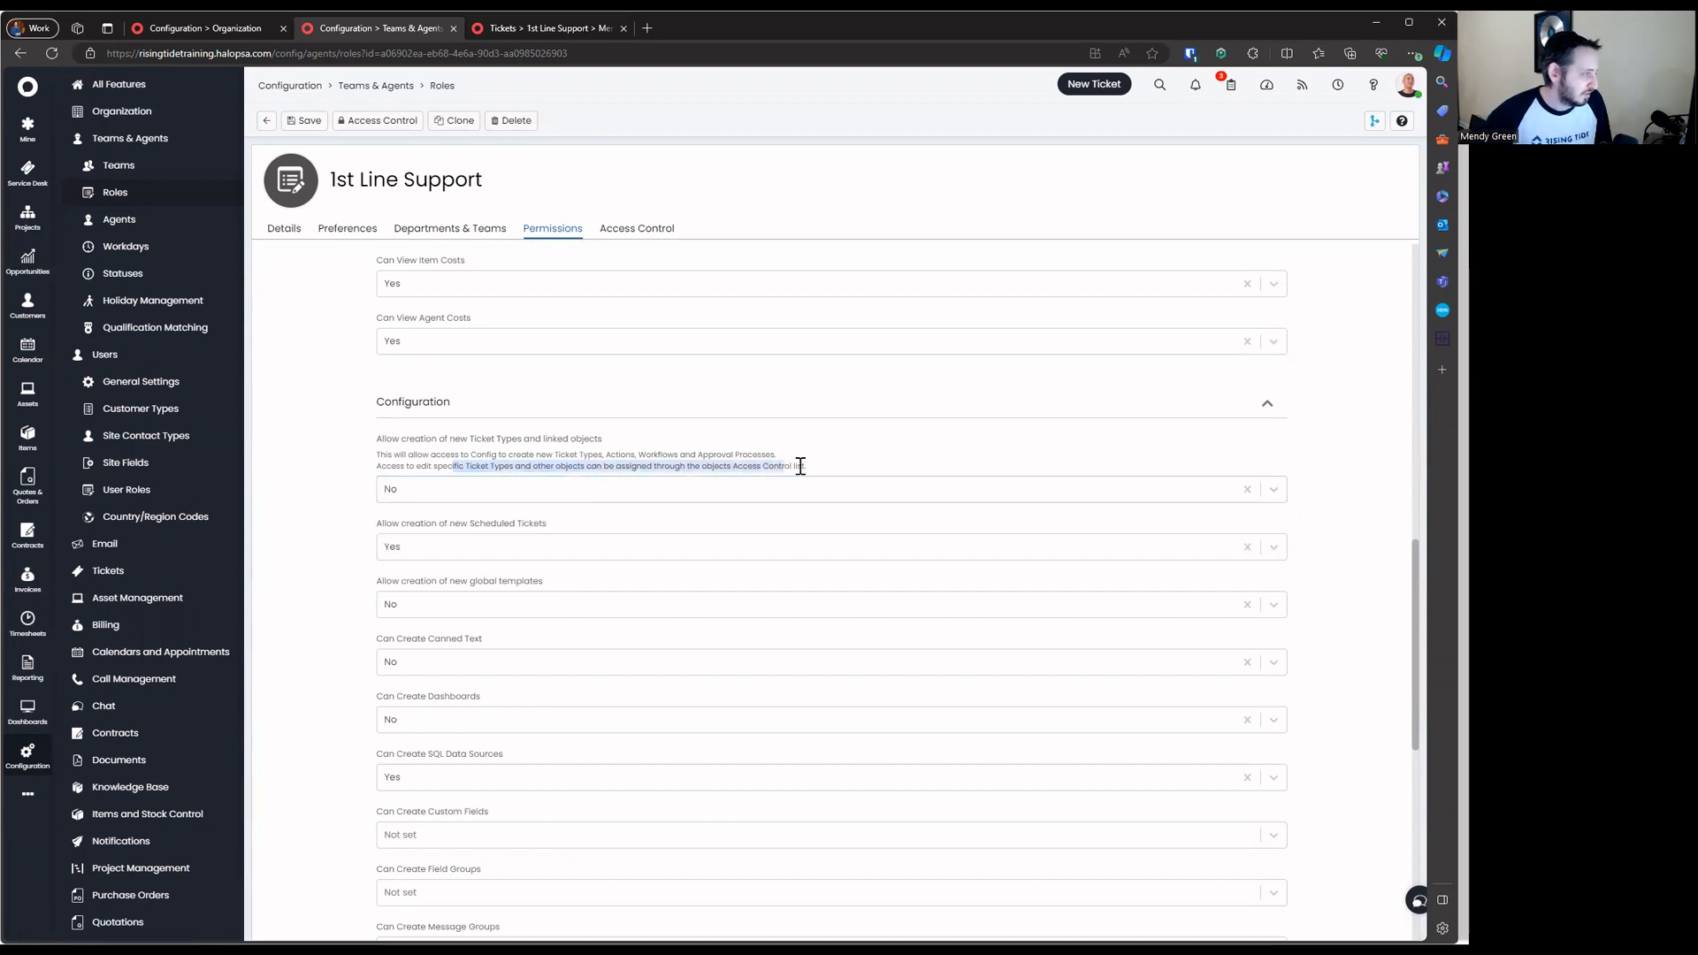
drag(379, 581, 617, 579)
Allow creating global templates and canned text, keeping dashboard creation at No
click(504, 605)
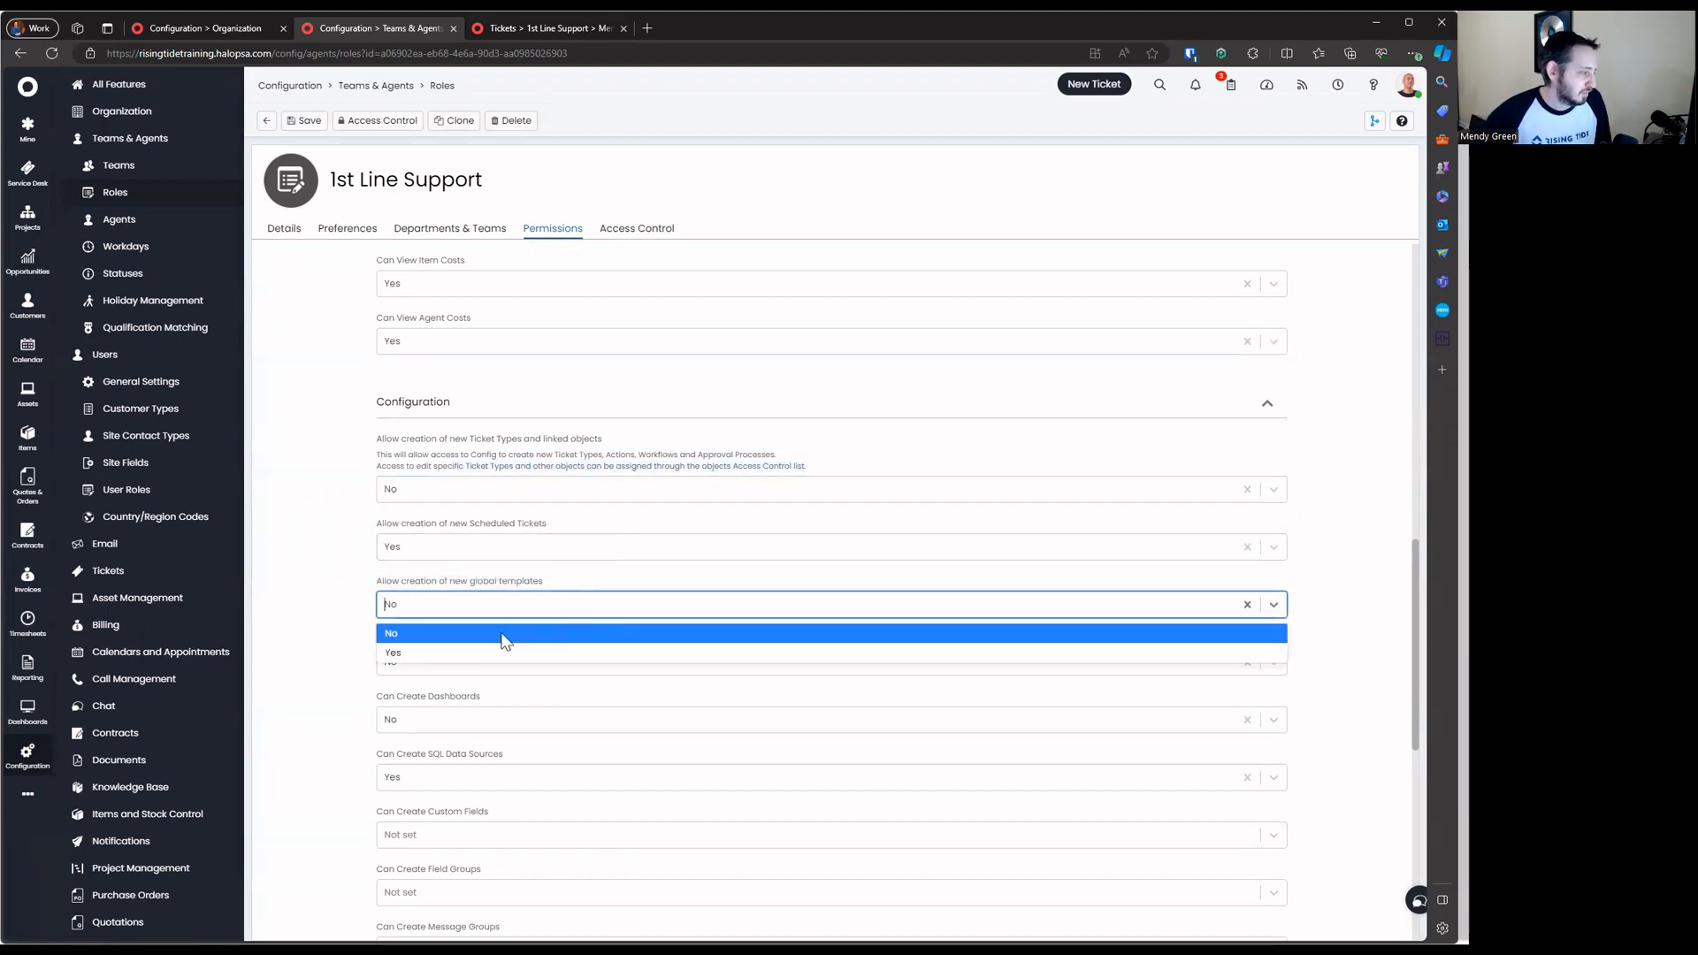
click(490, 652)
click(500, 663)
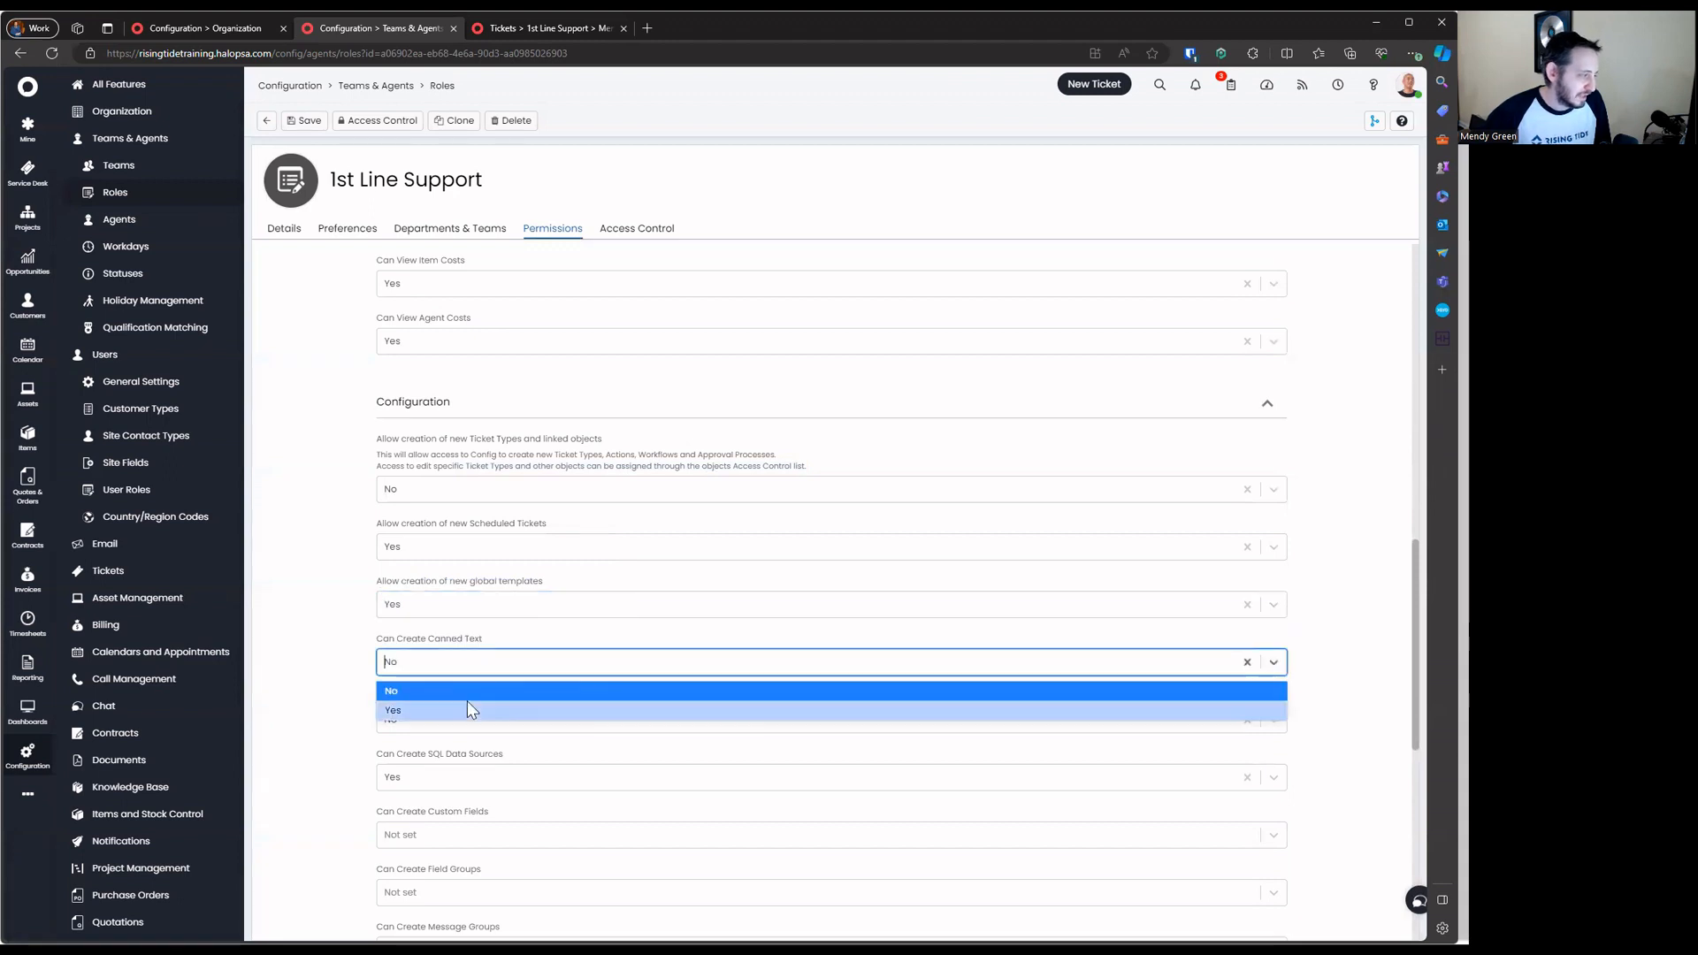
click(468, 710)
drag(377, 696, 495, 699)
click(500, 719)
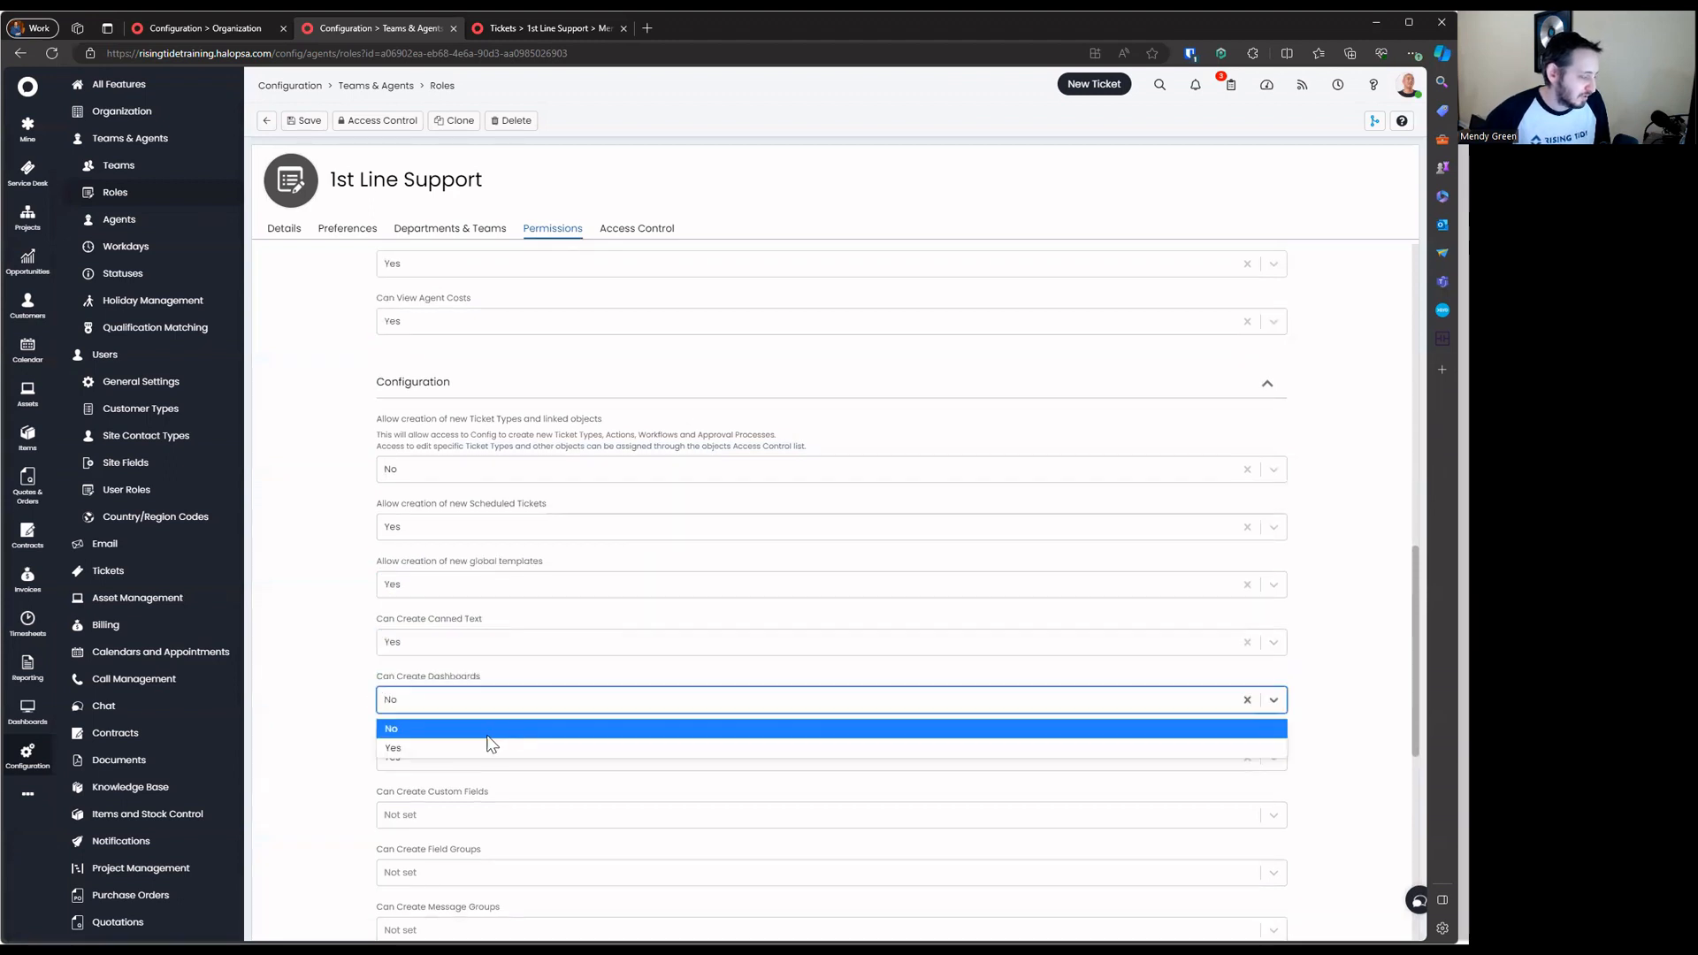
click(487, 732)
Set SQL data source and custom field creation to No, leaving field groups not set
drag(377, 733, 507, 736)
click(504, 757)
click(494, 731)
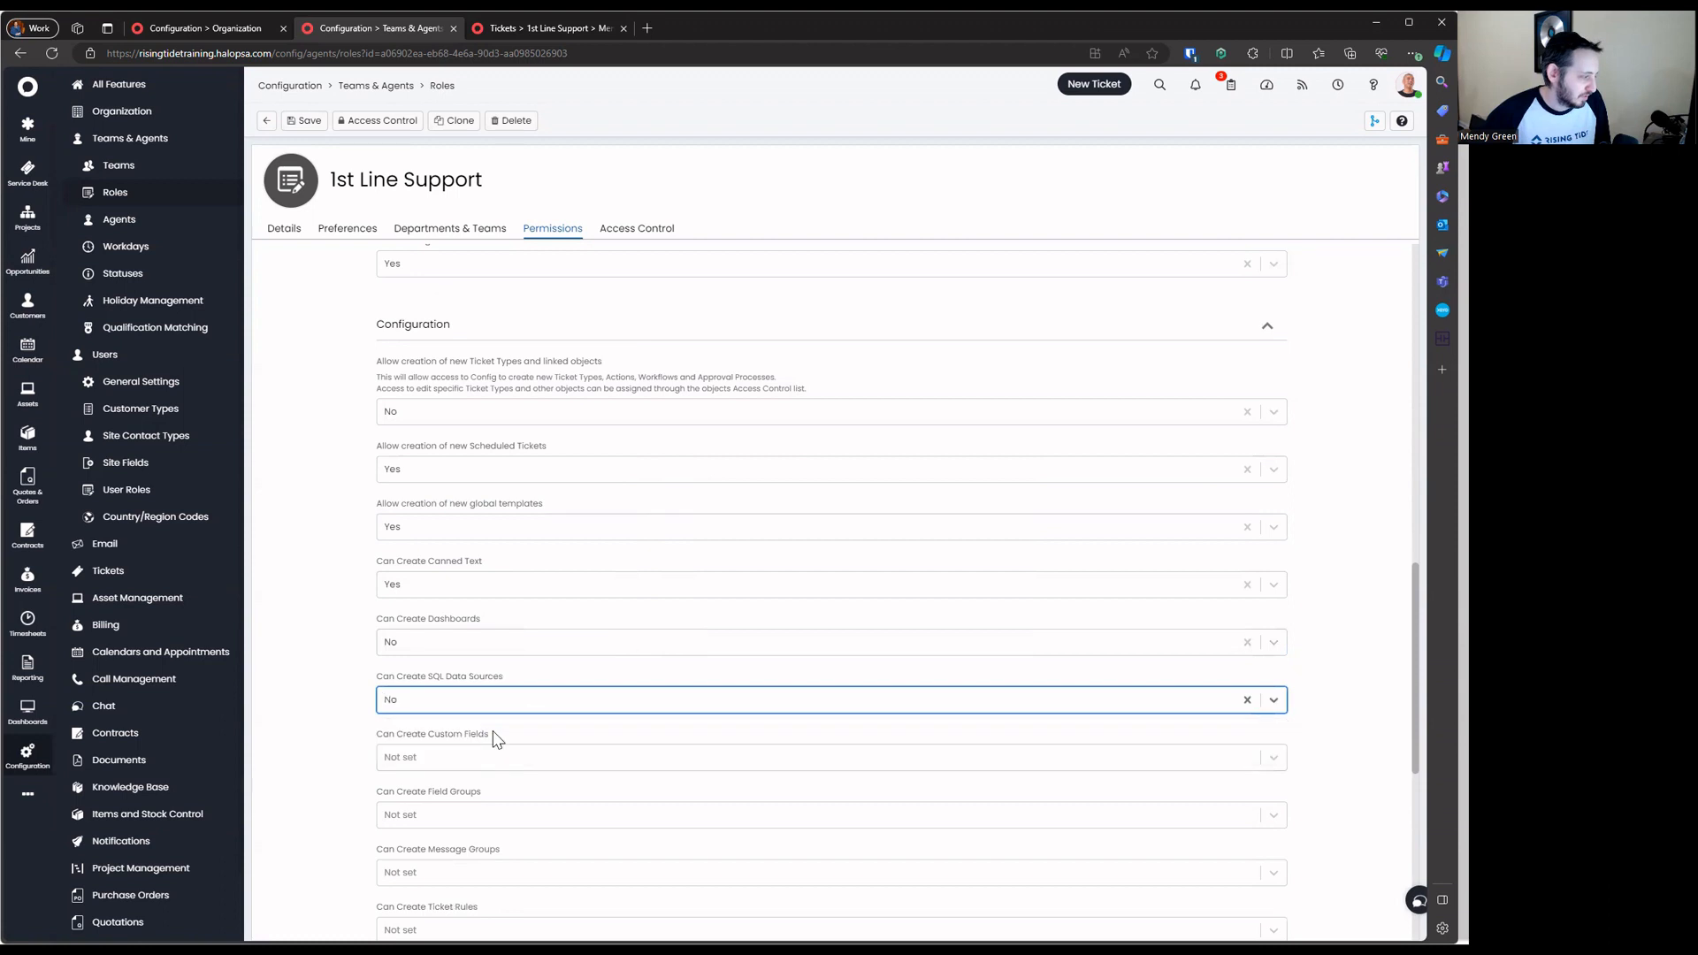
drag(379, 734, 489, 735)
click(523, 759)
click(486, 734)
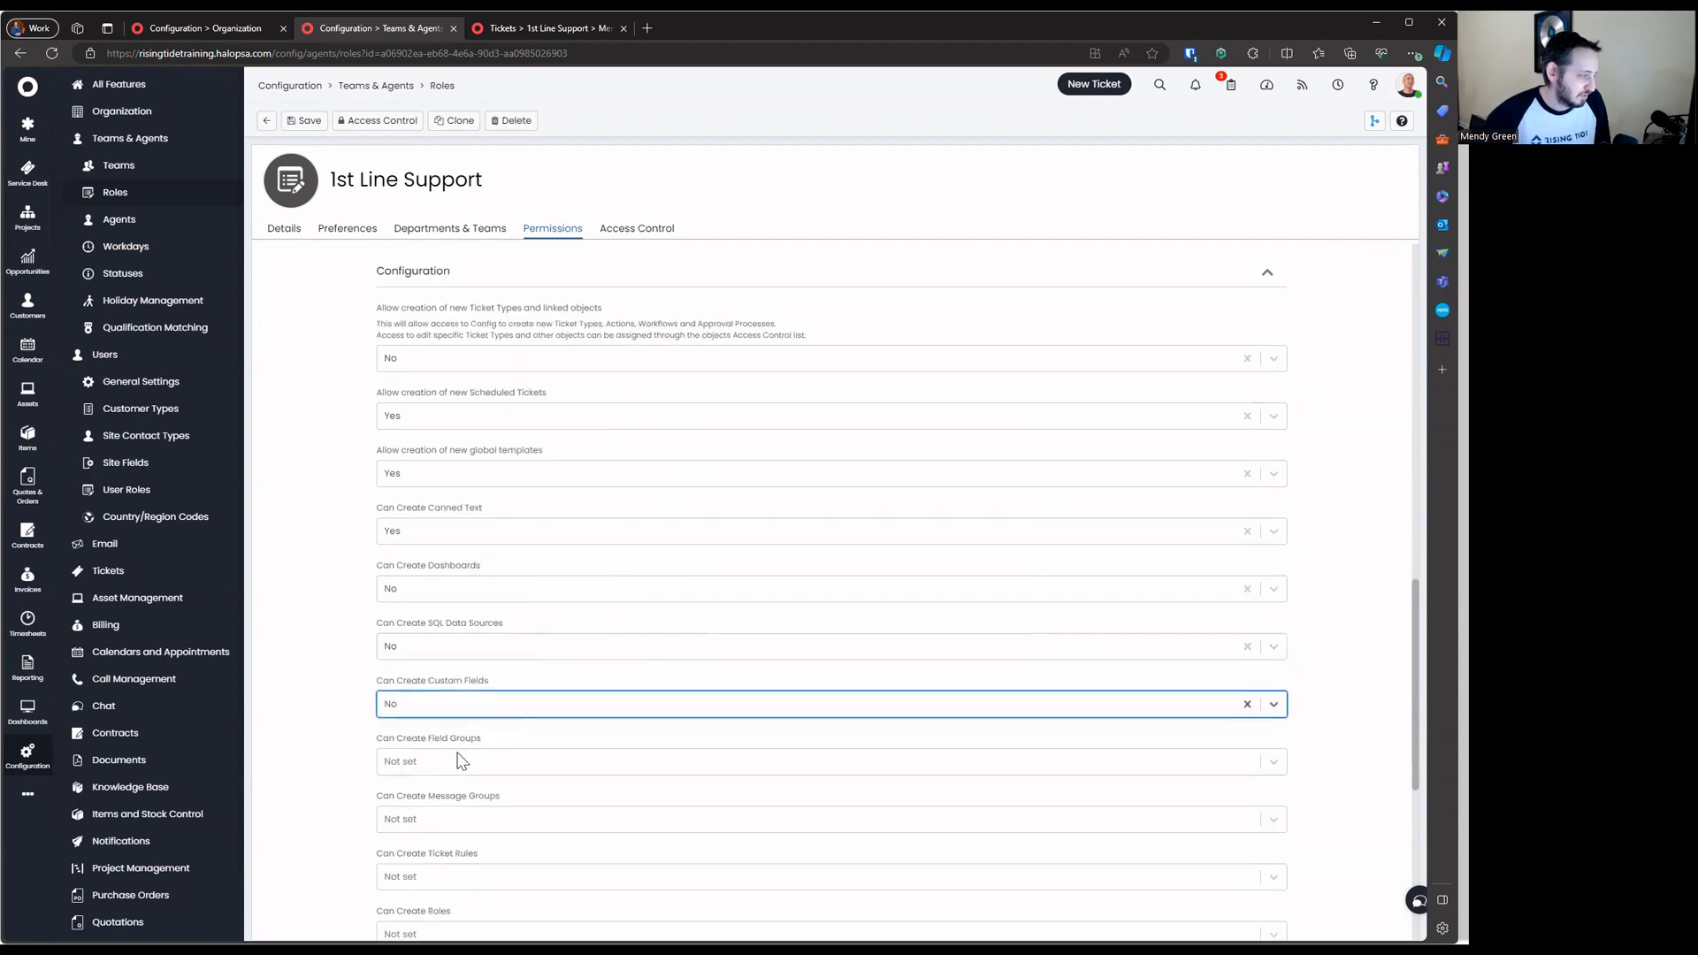
drag(378, 738, 482, 739)
click(550, 764)
click(477, 693)
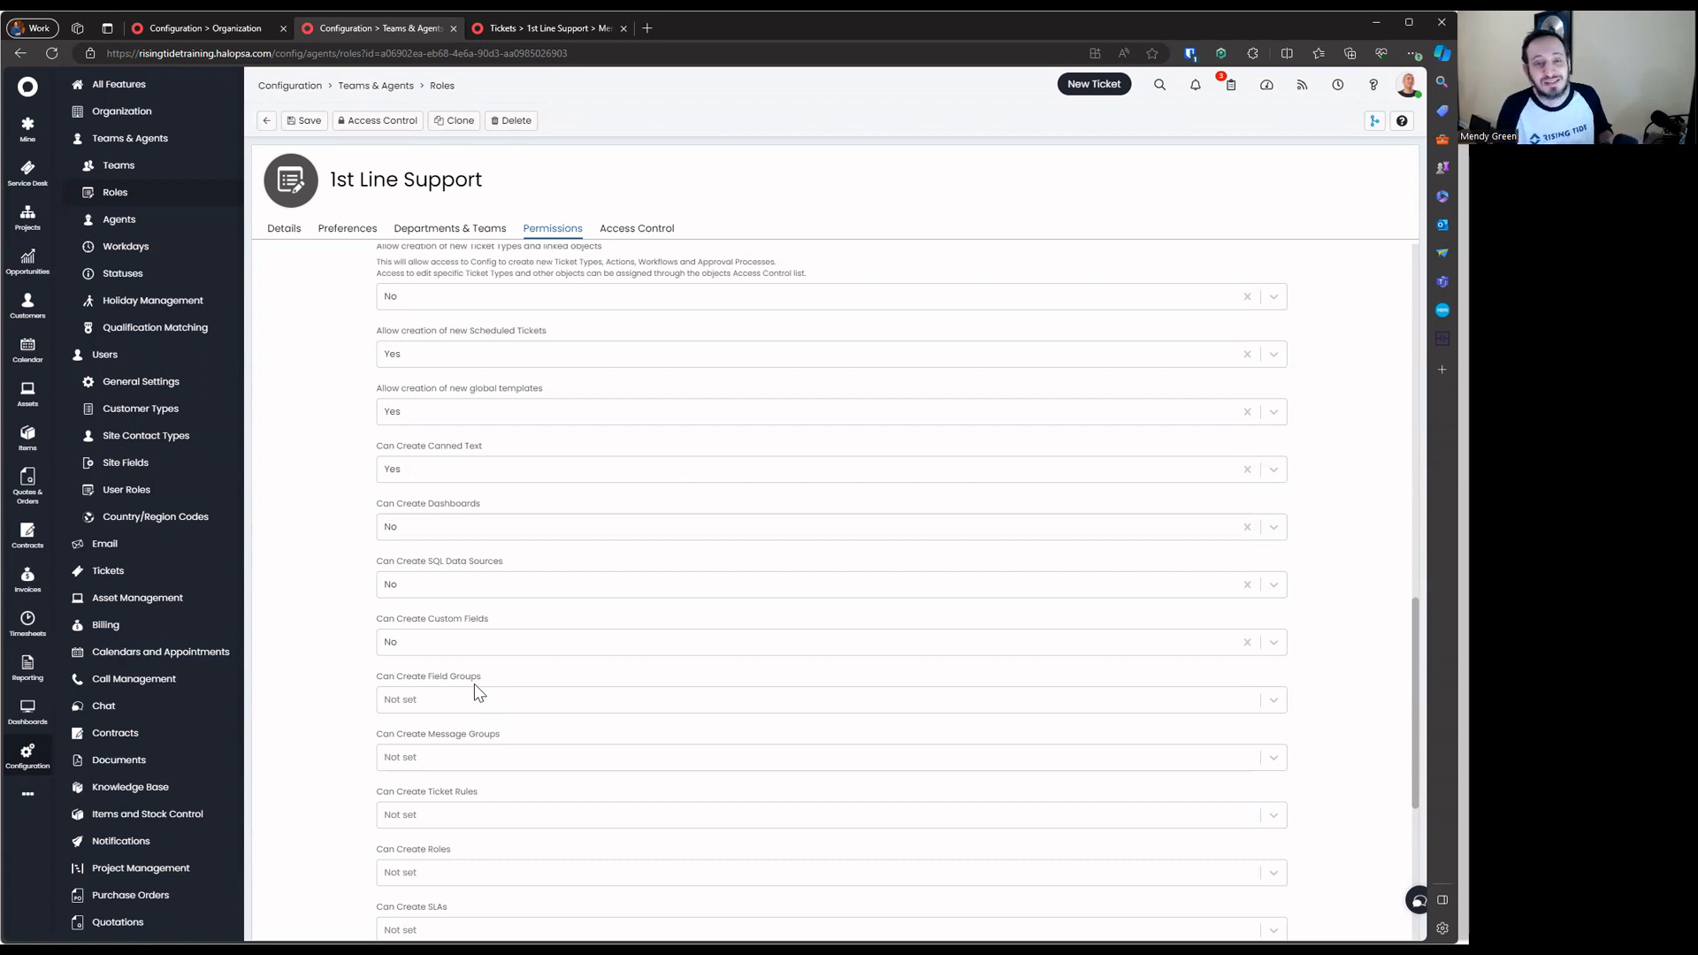
scroll(475, 685, down, 5)
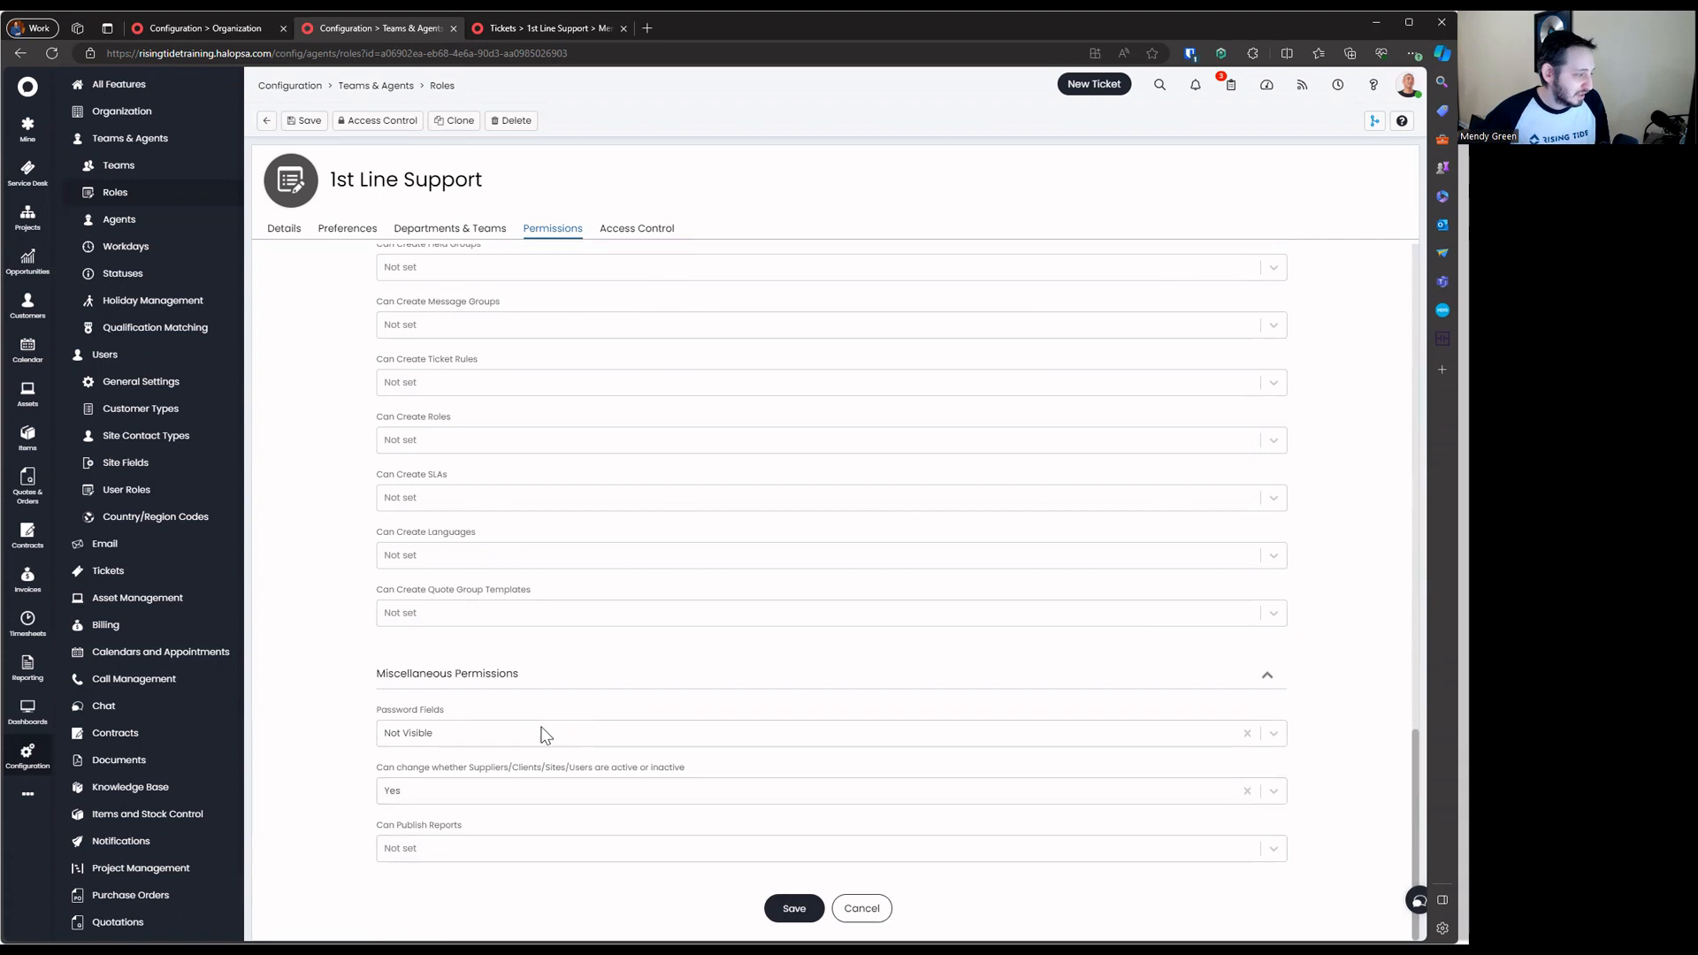
scroll(587, 719, up, 20)
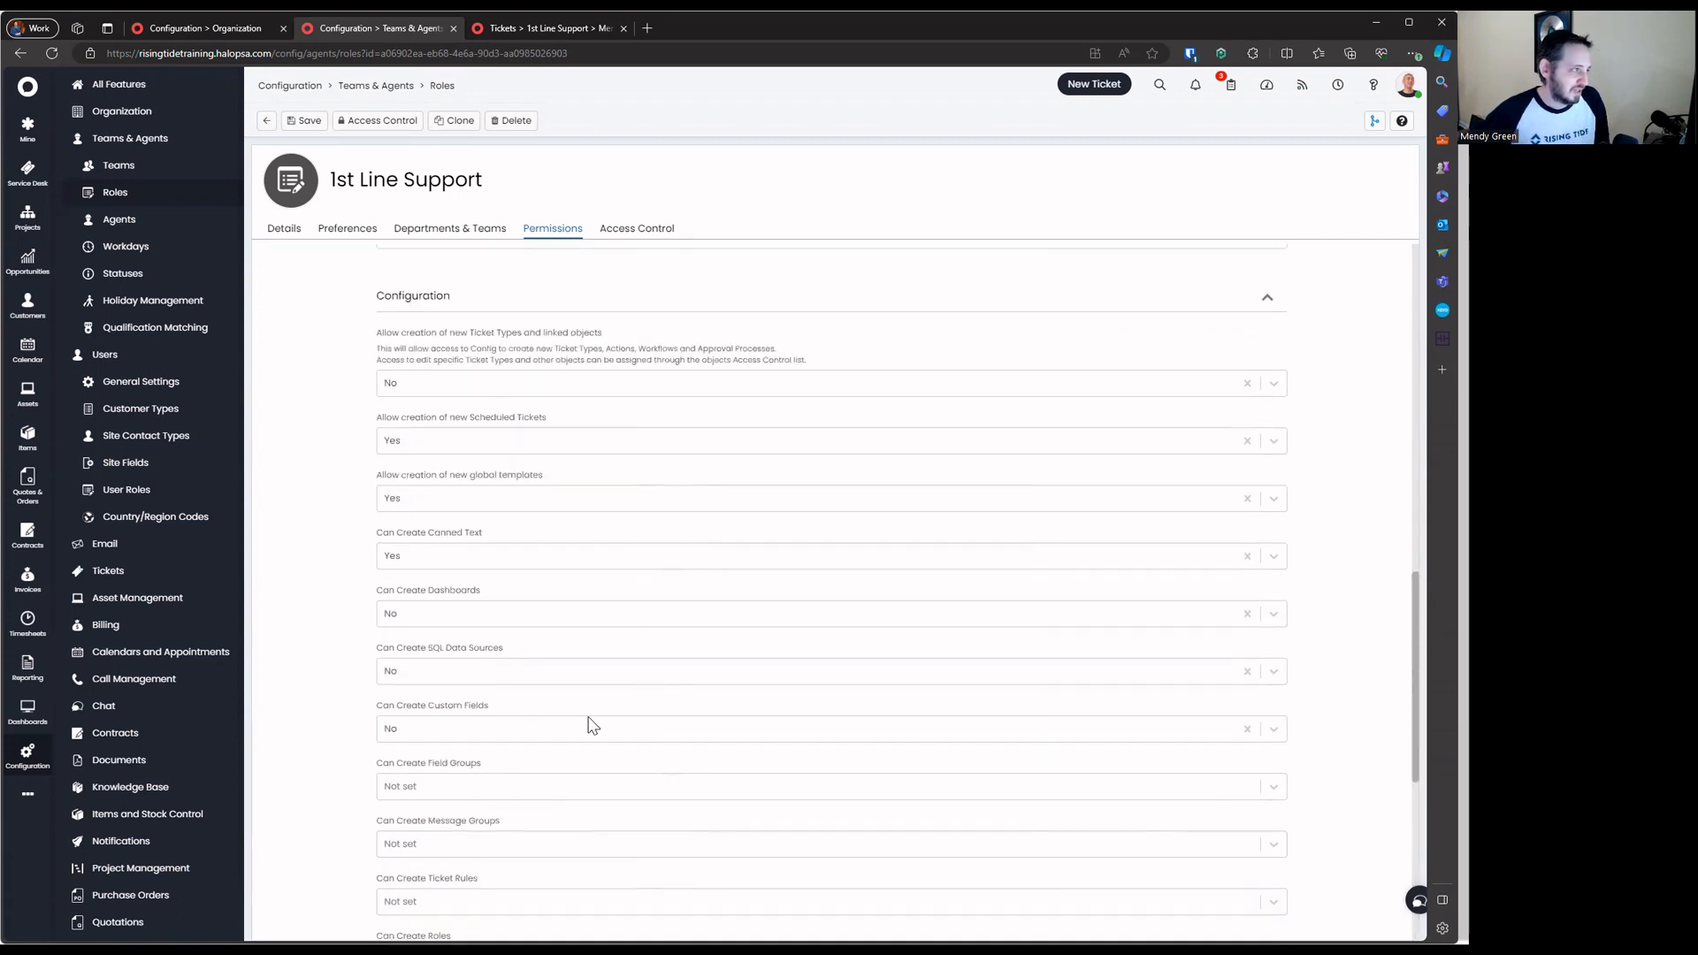
Review the role's read-only Access Control tab, then cancel out of the role without saving
click(637, 229)
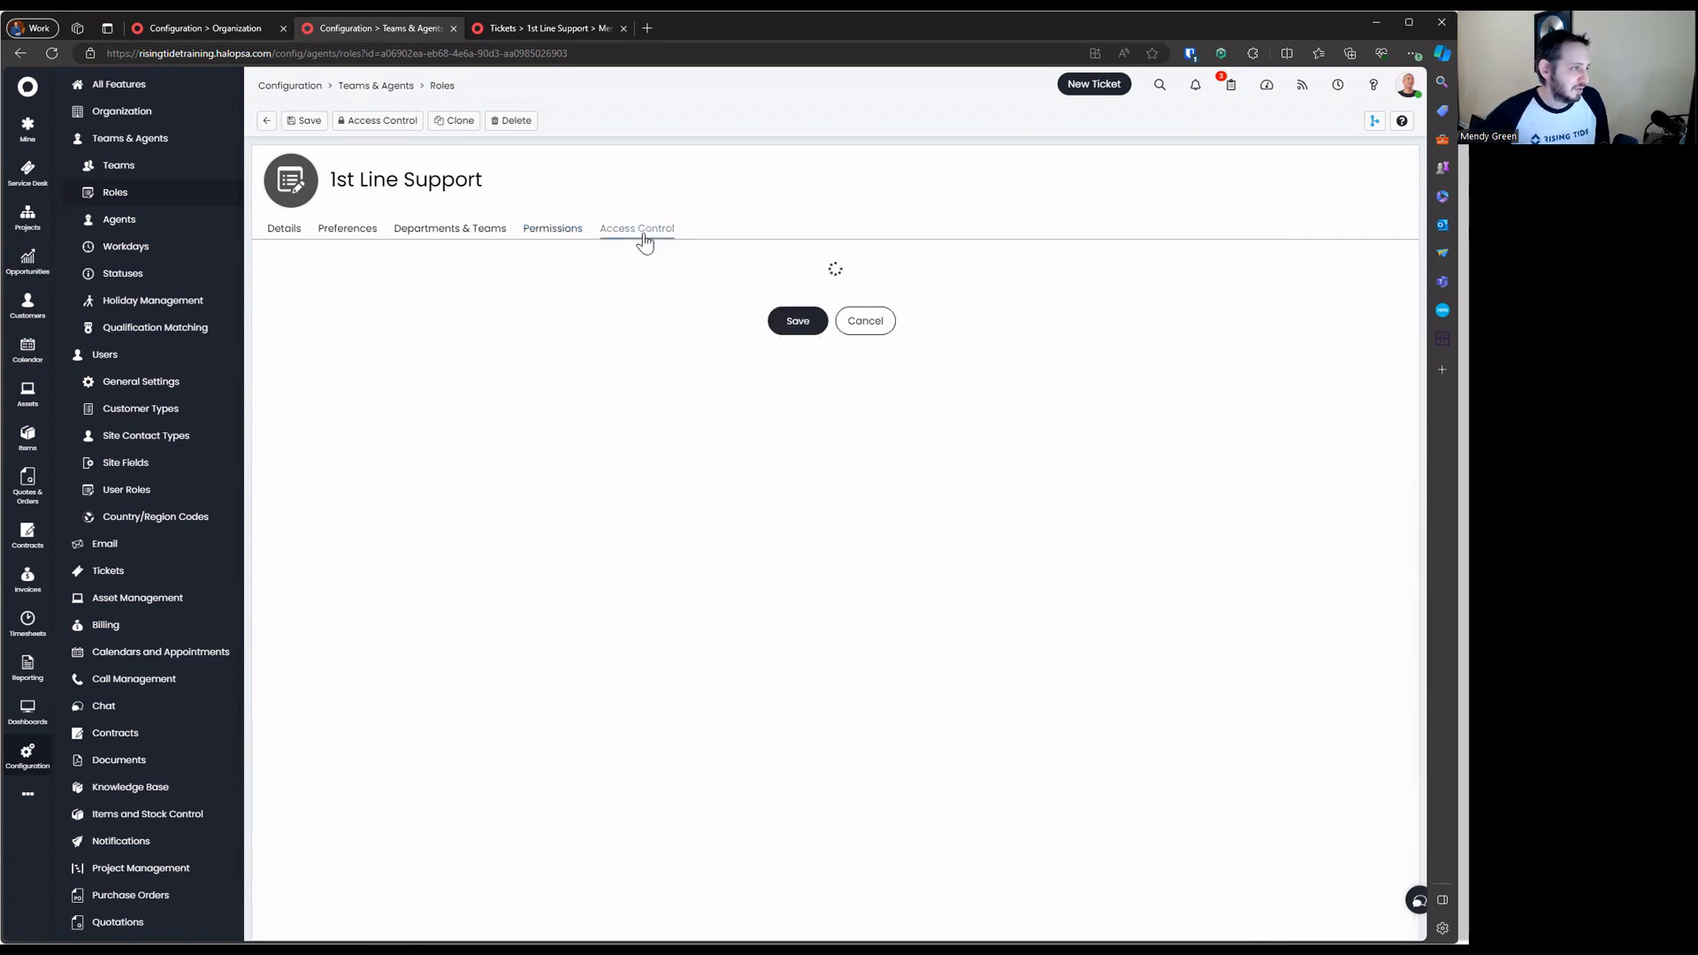
drag(376, 270, 837, 271)
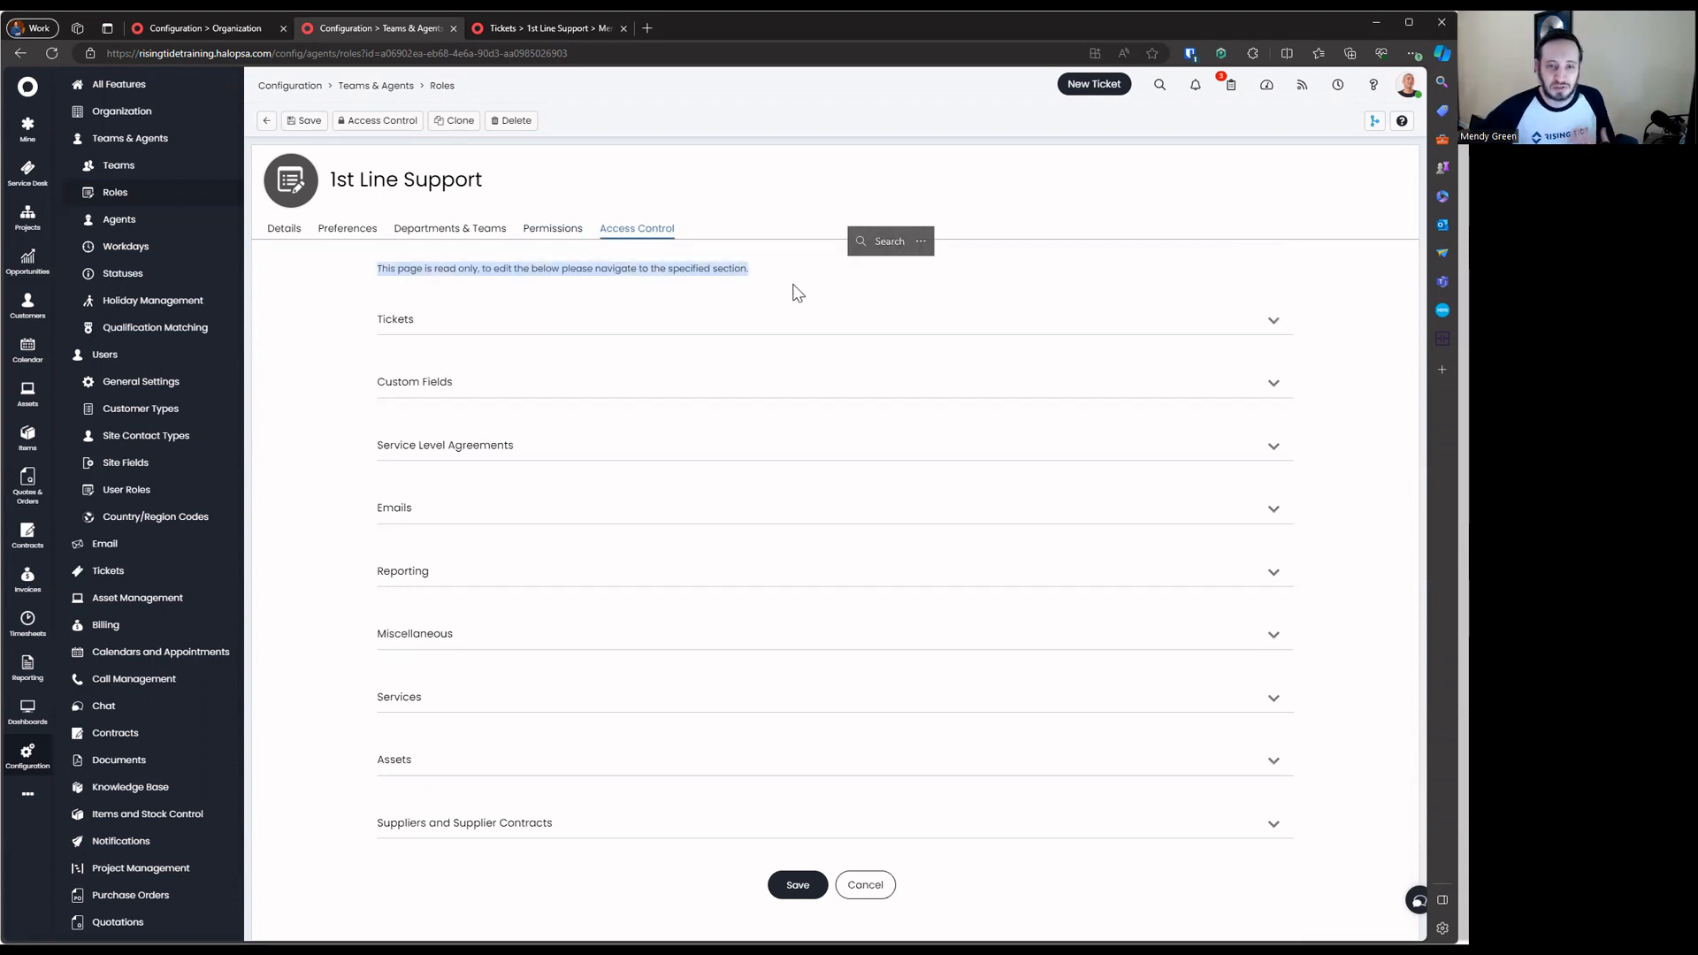
click(866, 895)
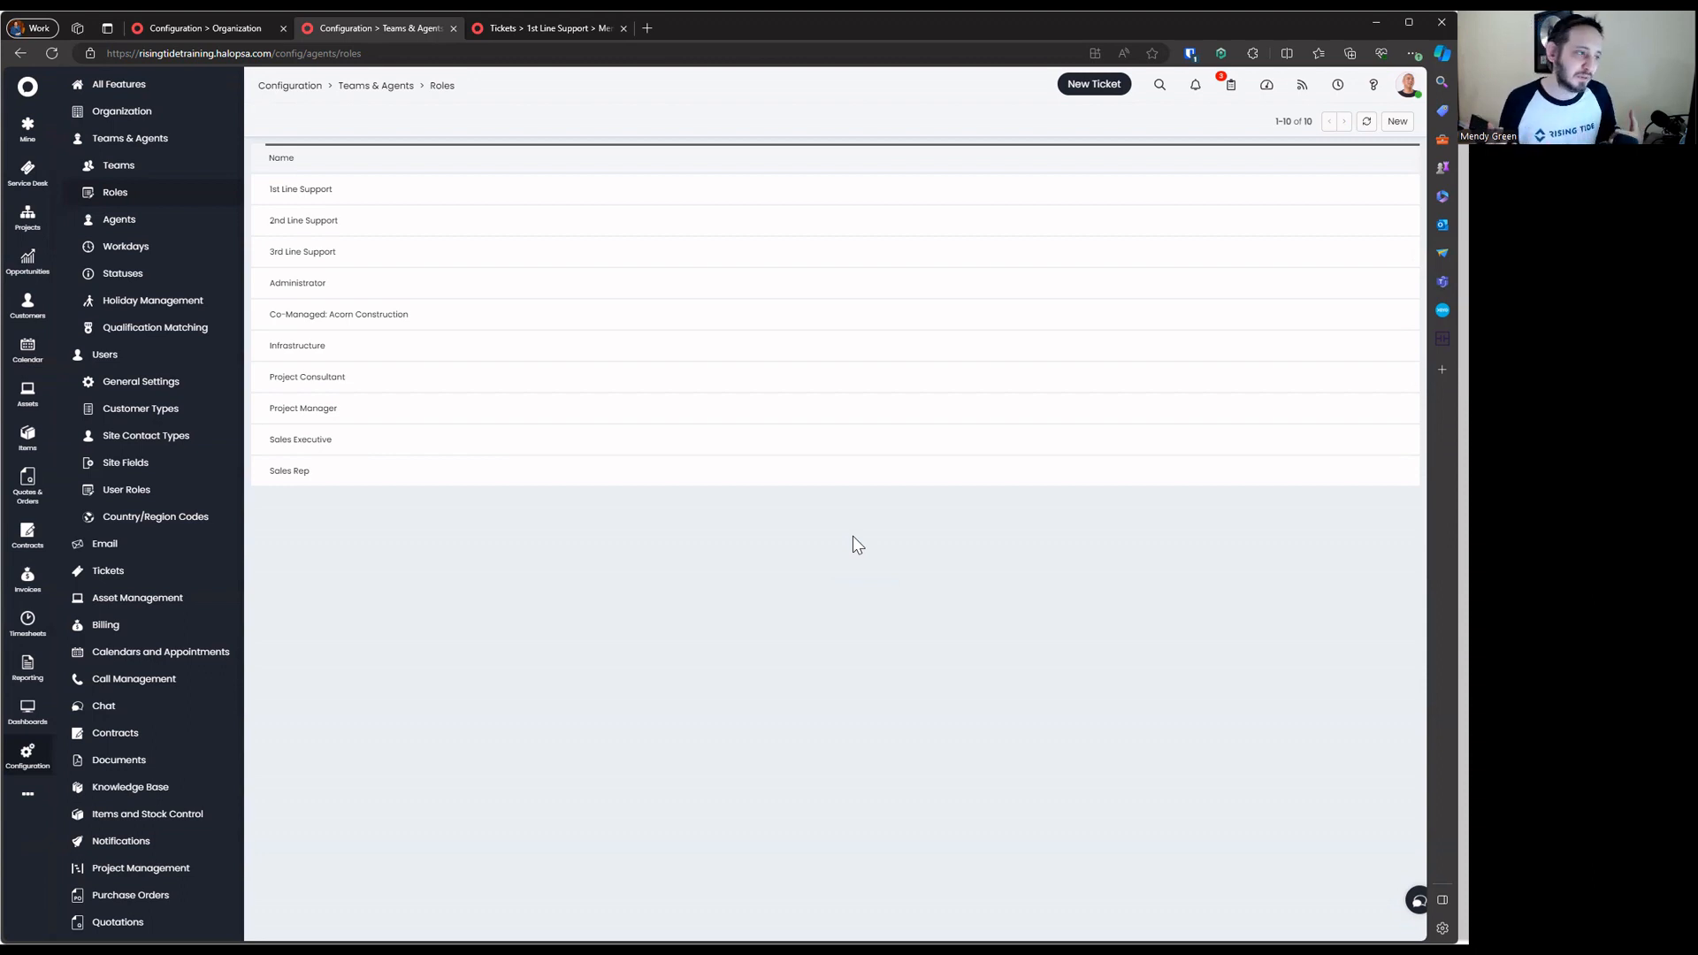
Open 1st Line Support, check its Departments and Permissions tabs, and start a Clone of it
click(720, 191)
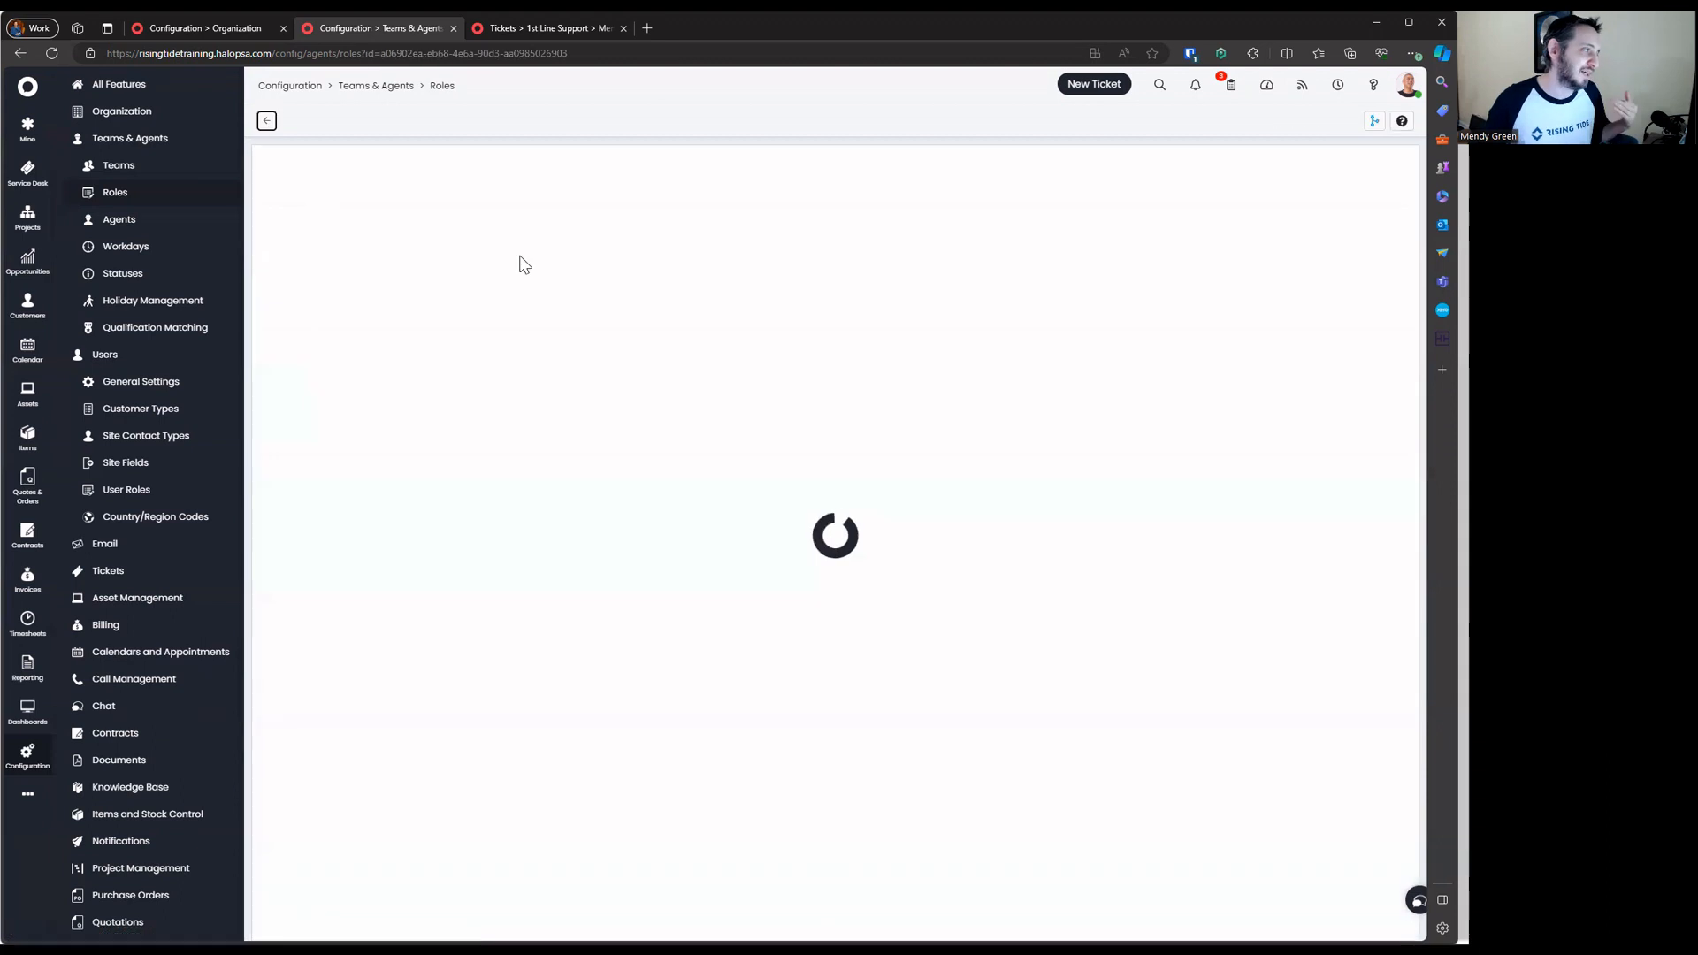
click(496, 233)
click(567, 231)
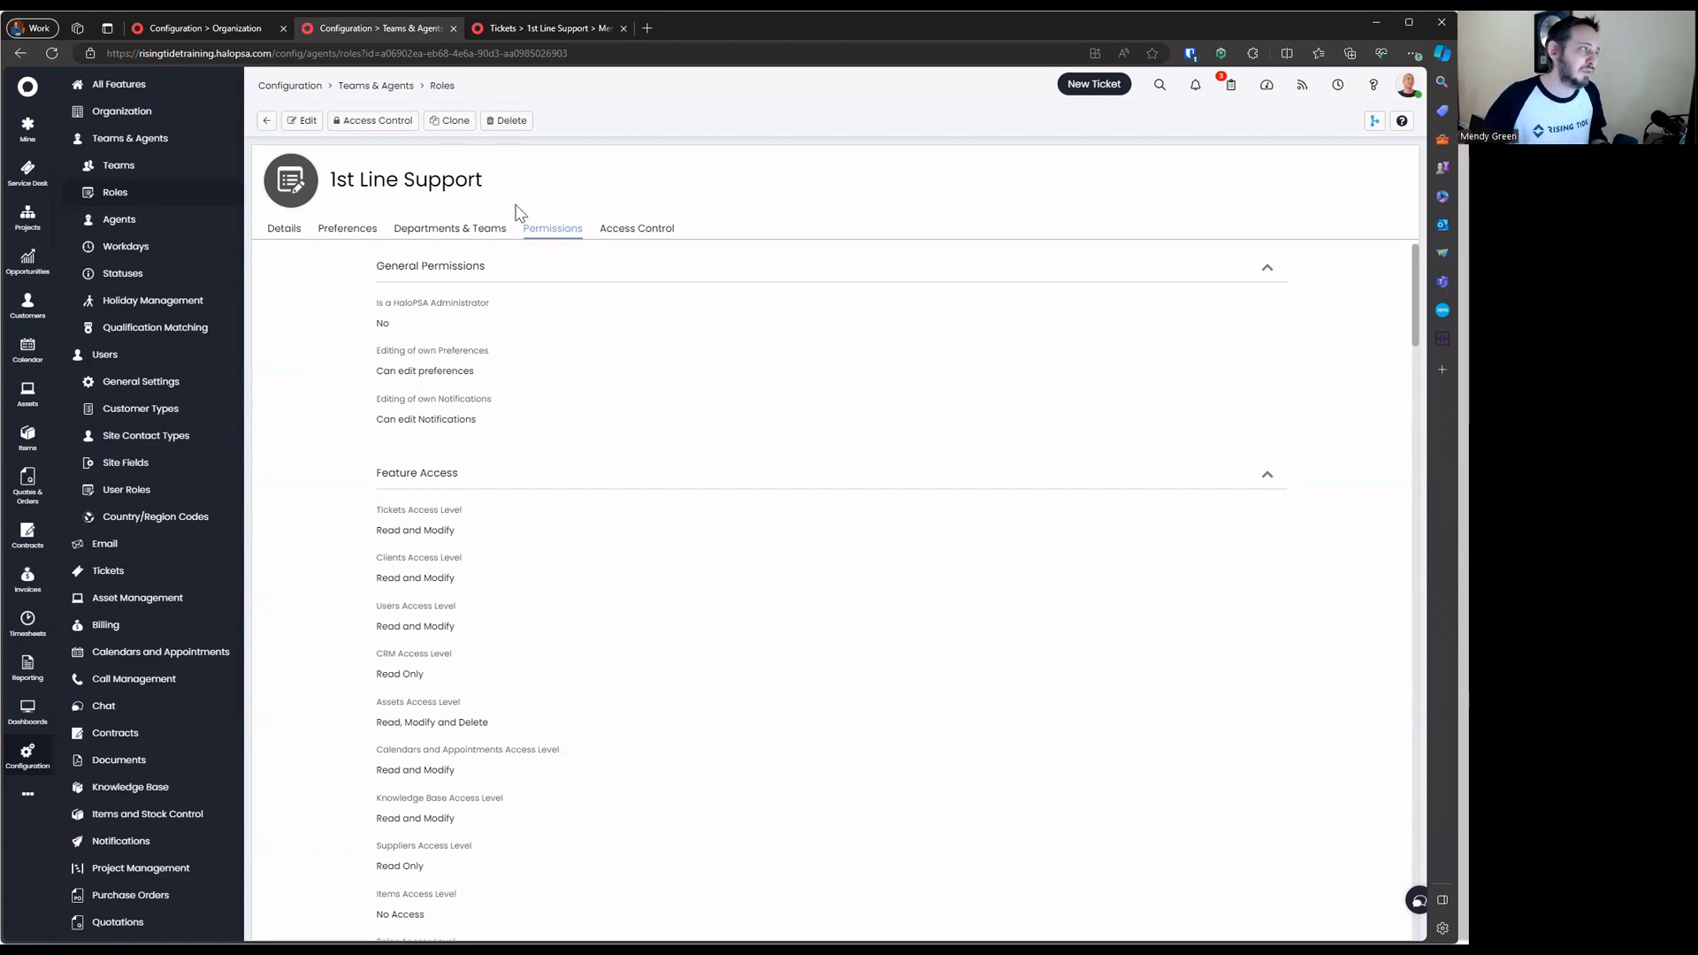
click(455, 122)
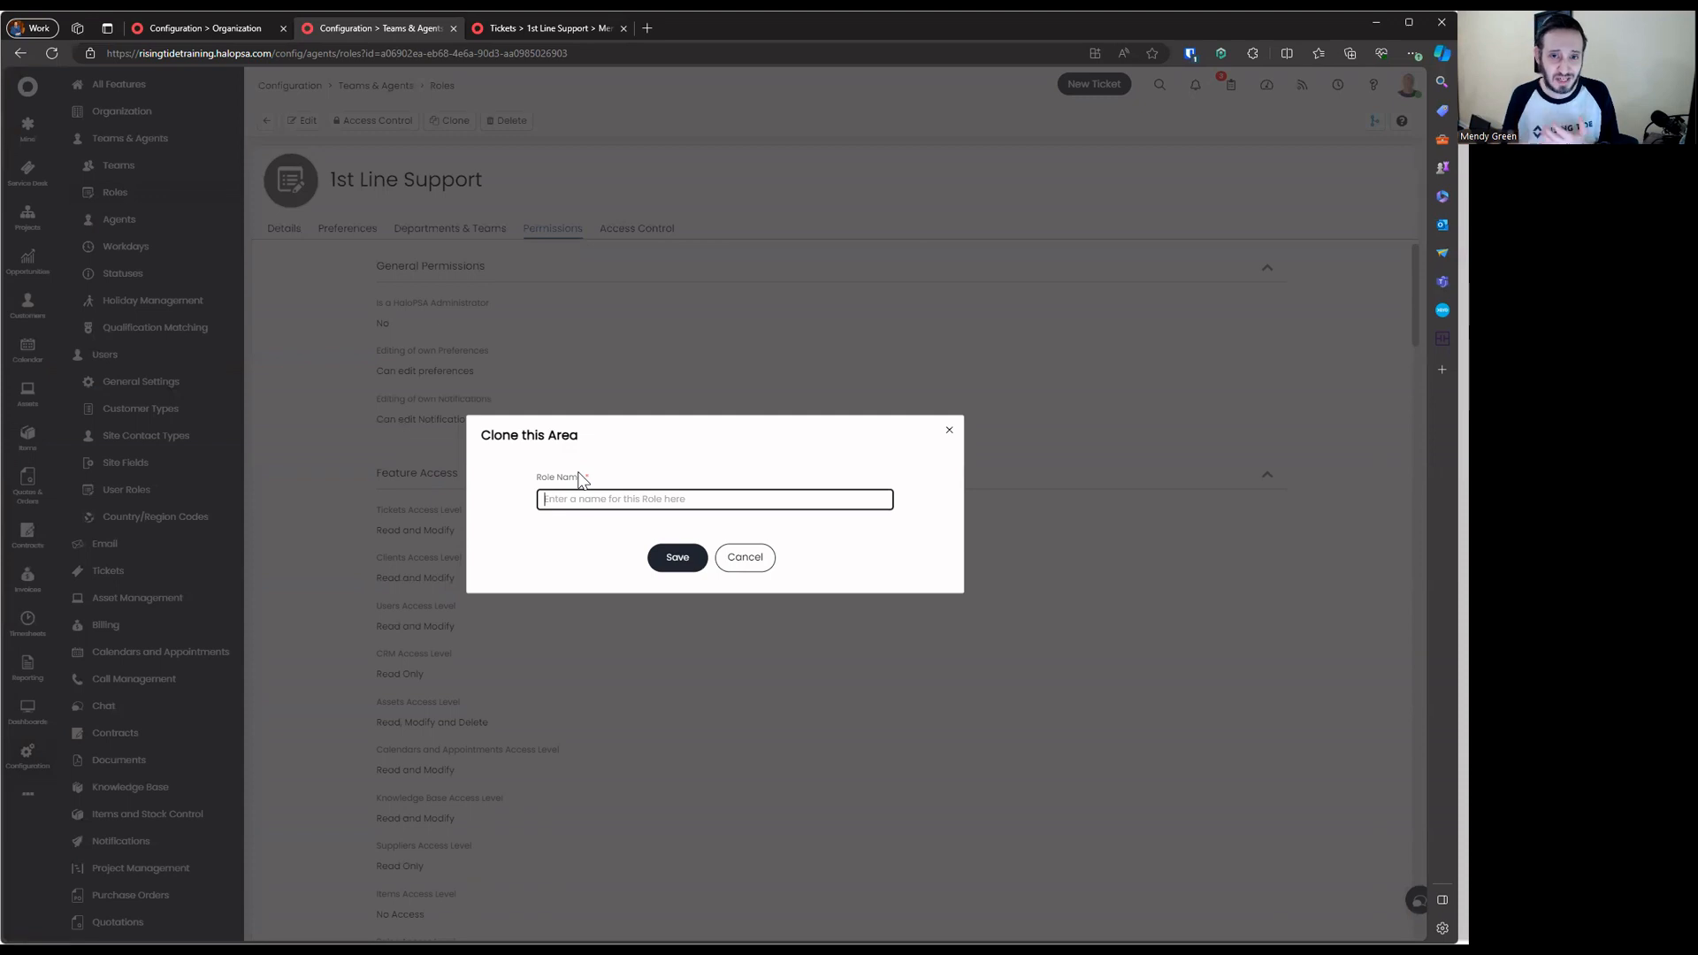
Dismiss the clone prompt and save a new role named 'Permissions - Base'
click(745, 564)
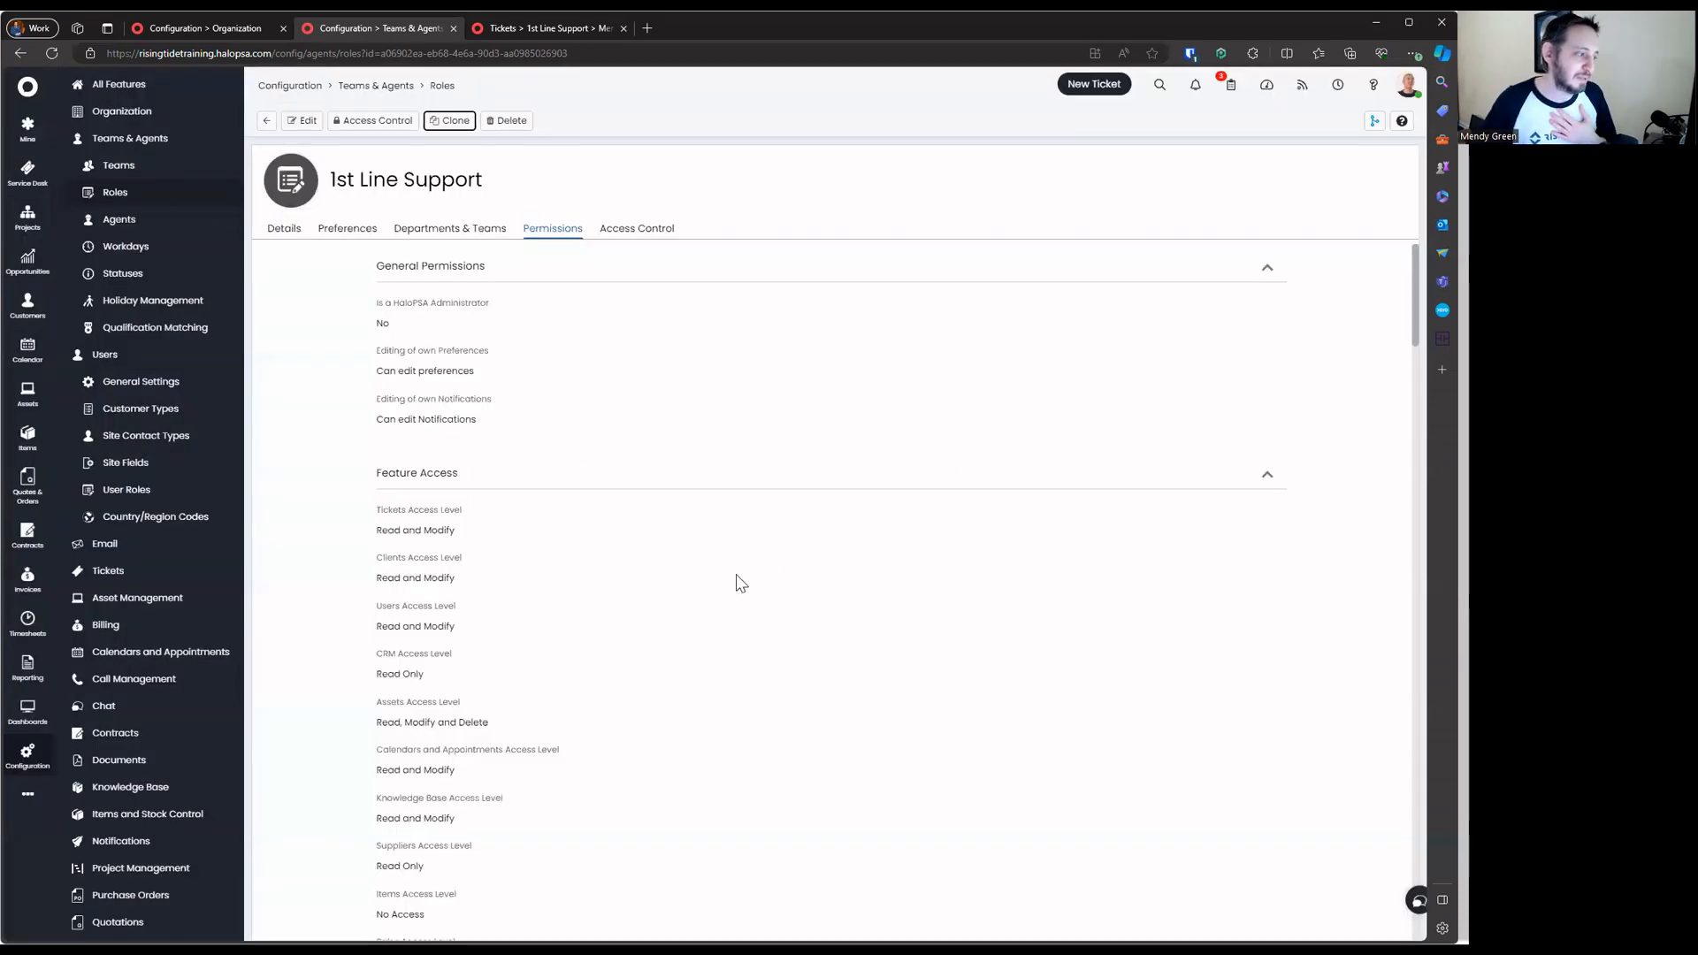
click(268, 122)
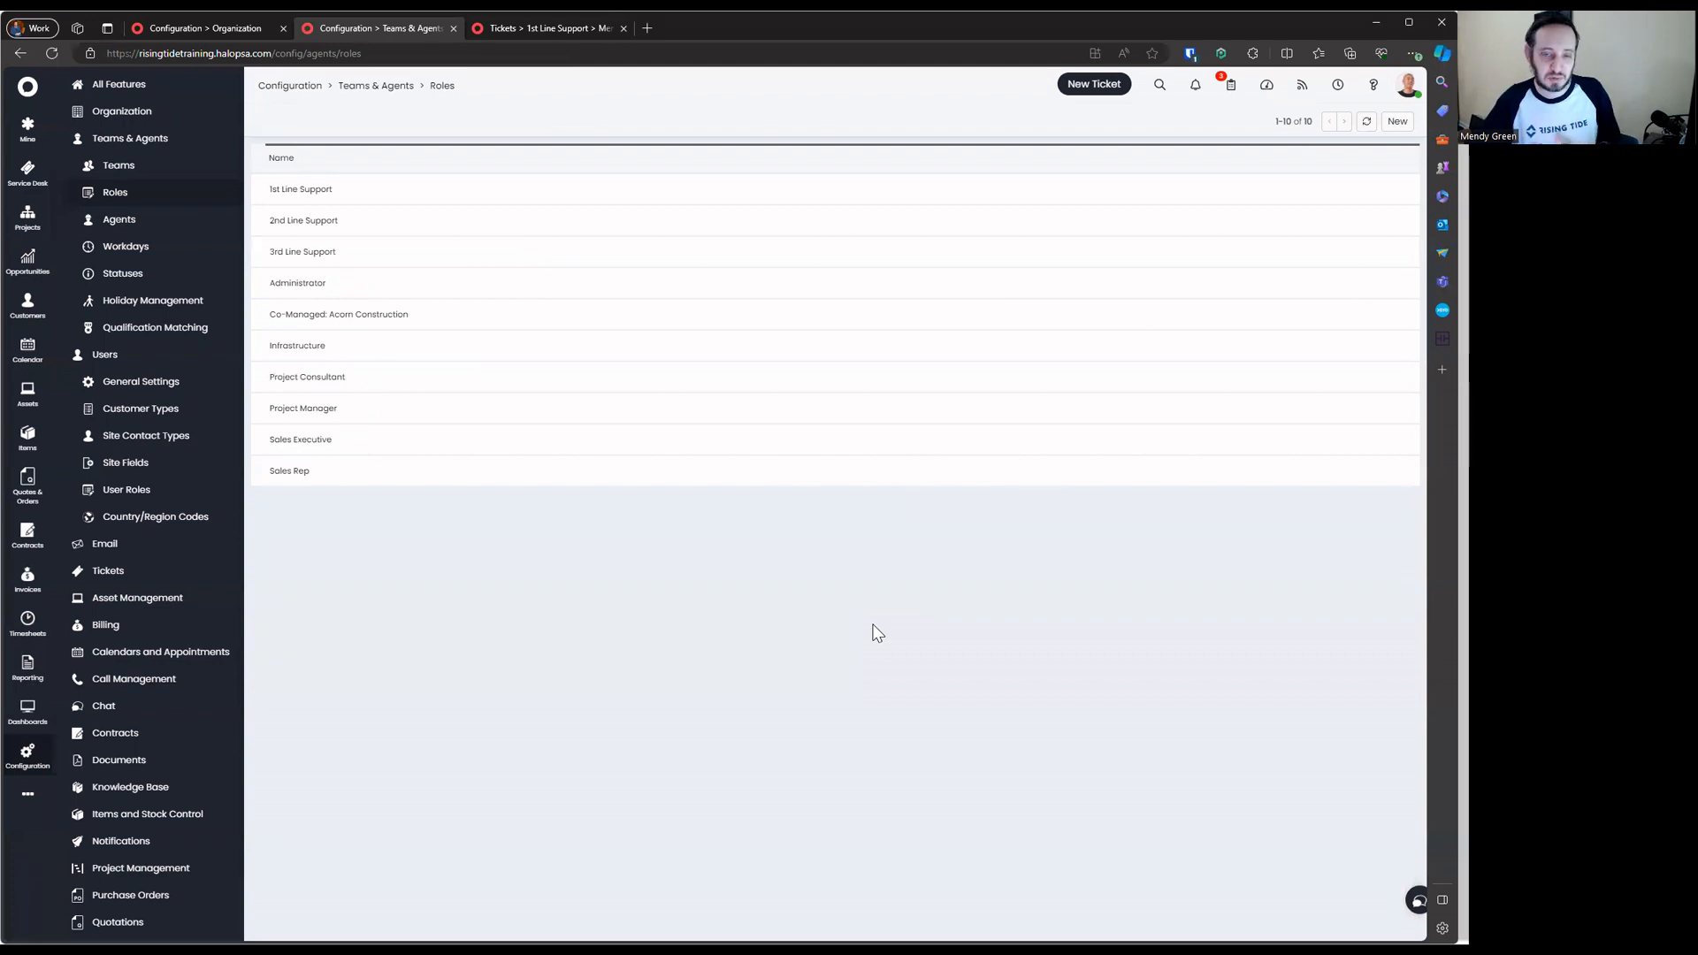
click(1392, 122)
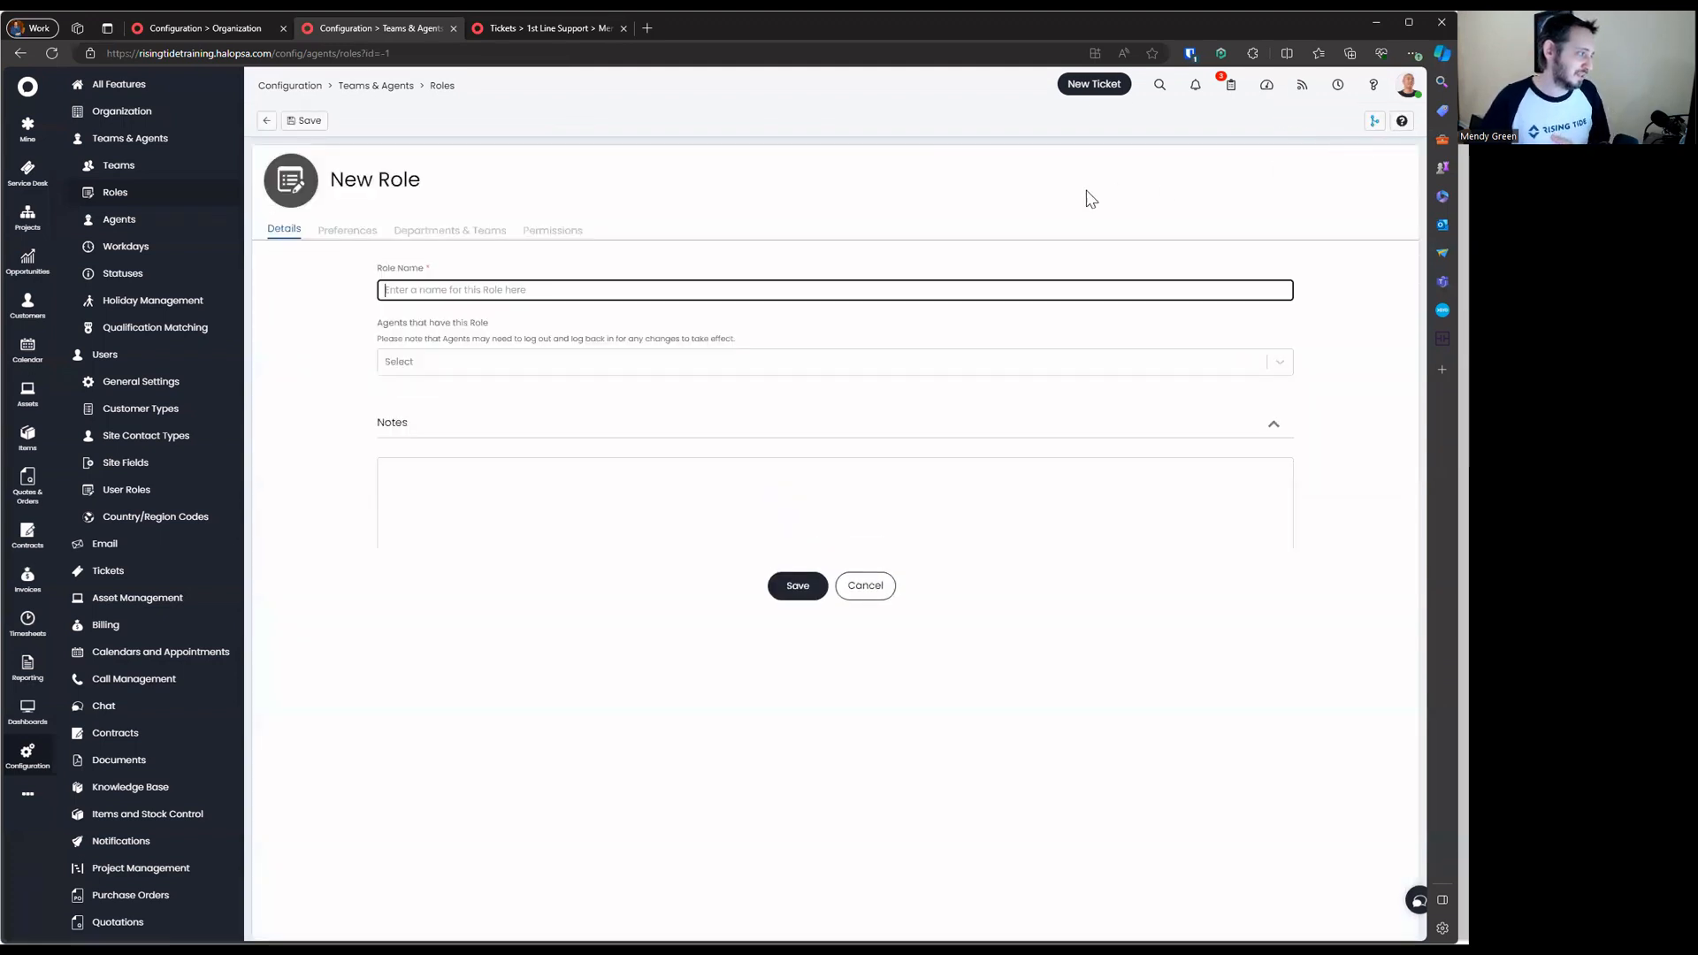
text(Base)
key(ctrl+a)
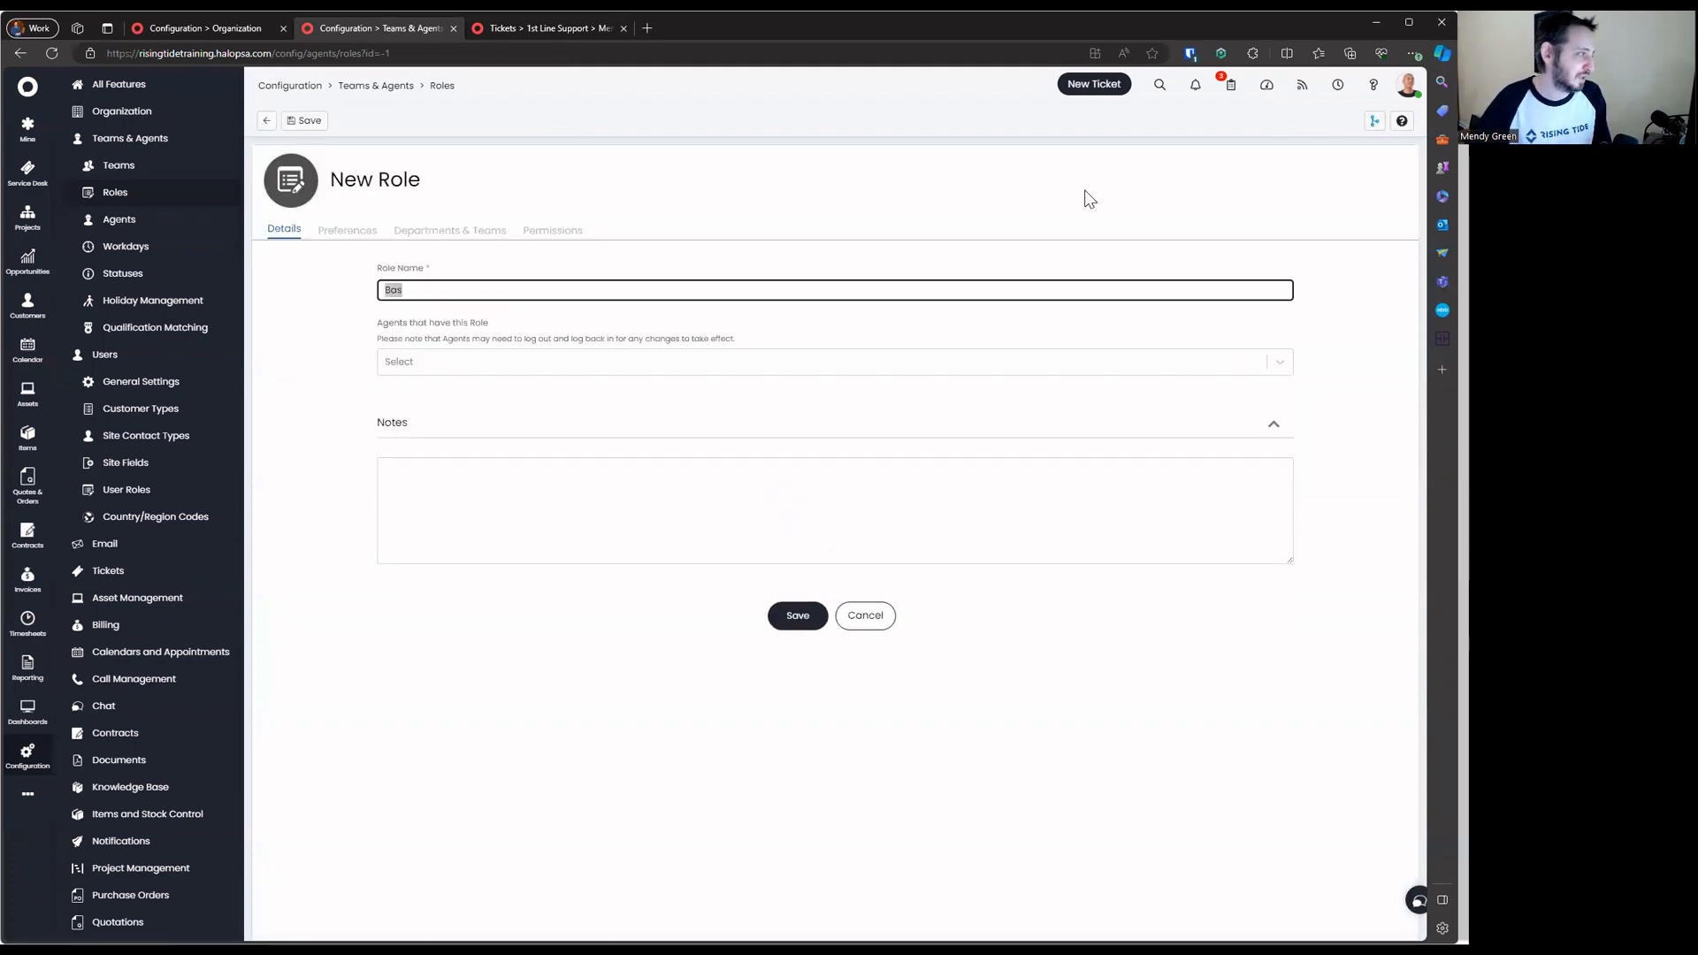
text(Permissions -B)
text(asic)
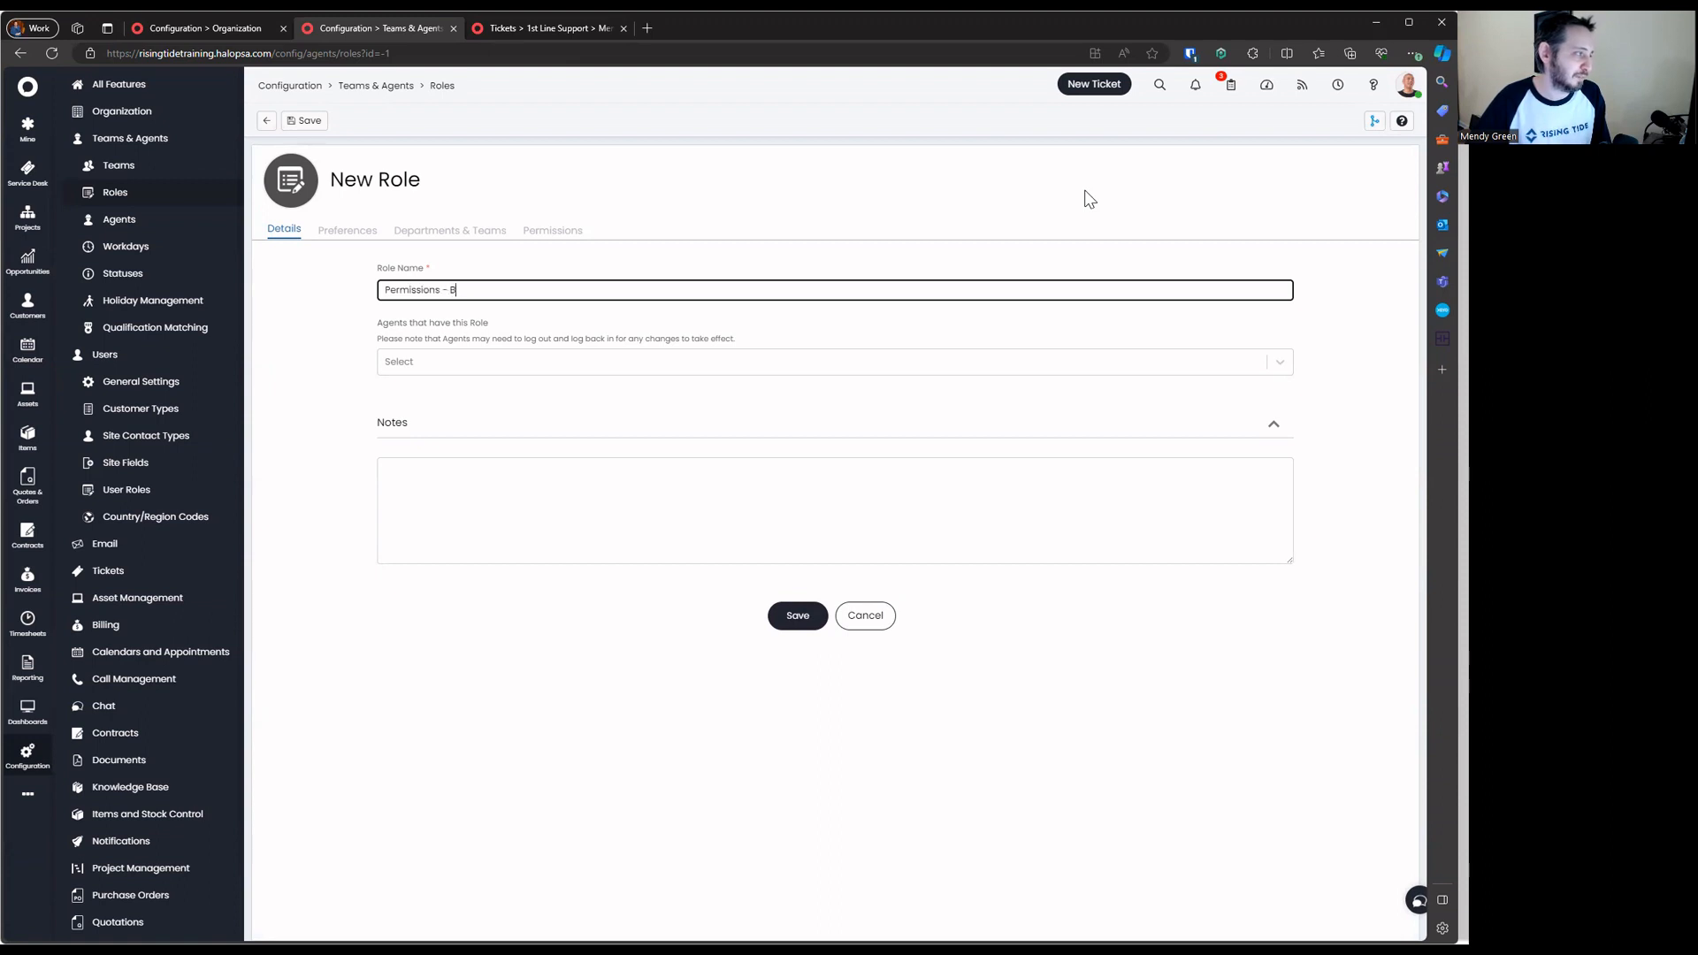
key(Return)
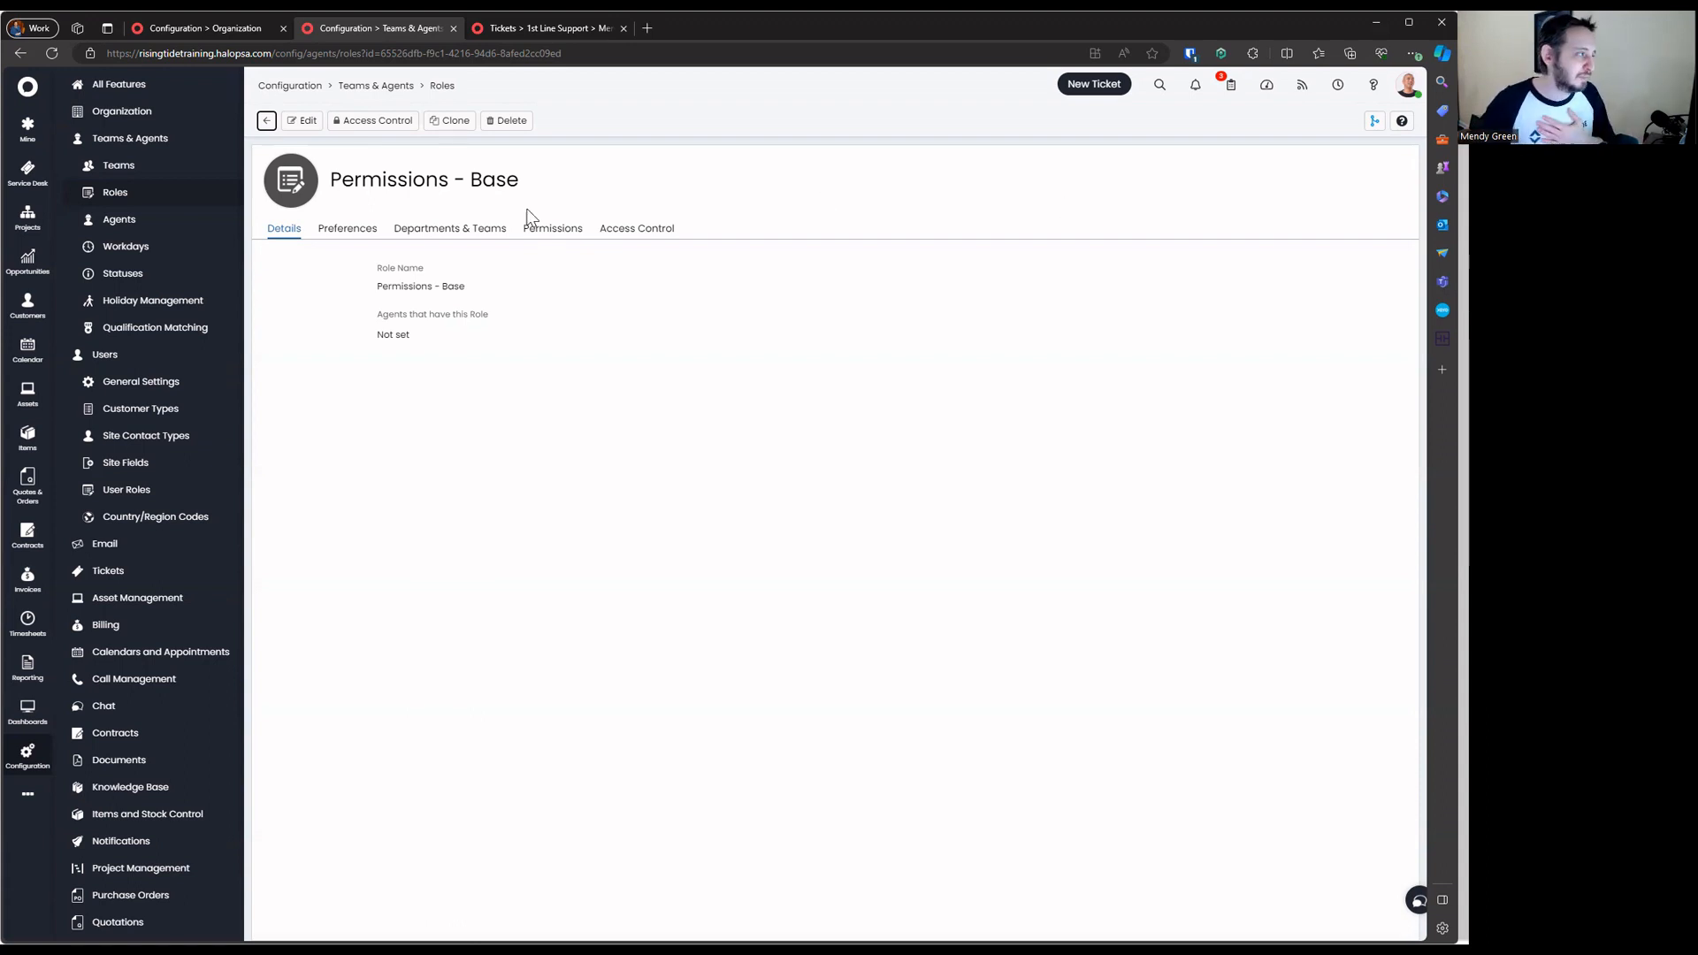
Edit the role's permissions: not an administrator, agents may edit their own preferences and notifications
click(497, 229)
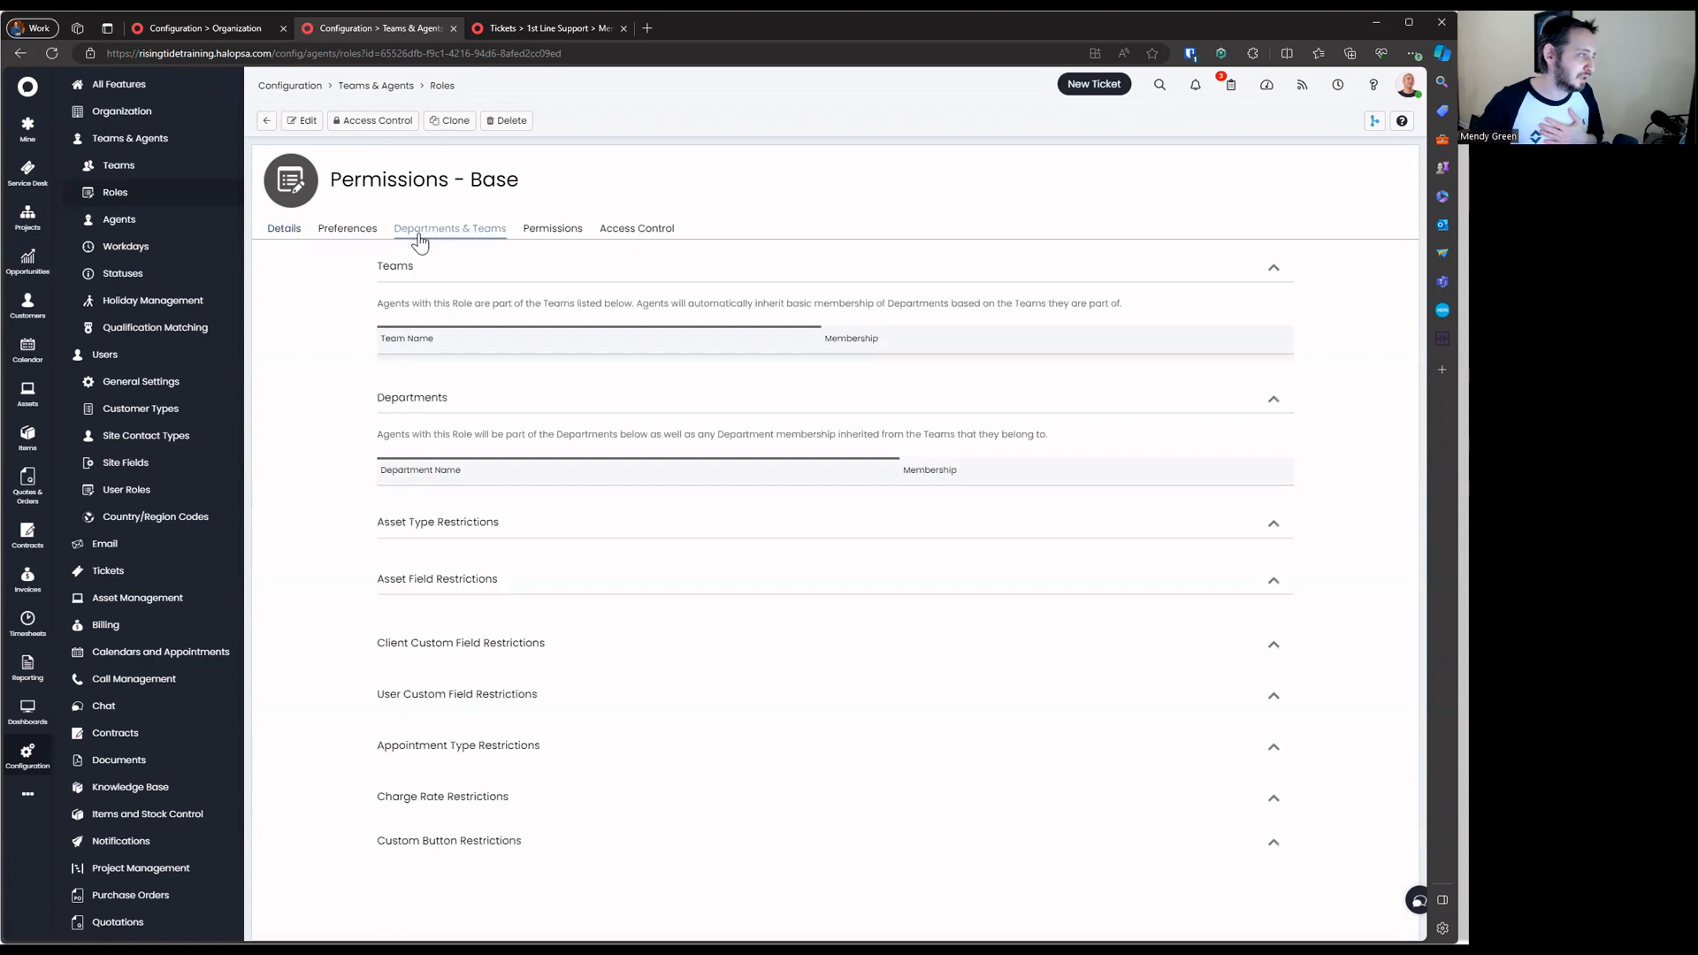
click(545, 233)
click(309, 121)
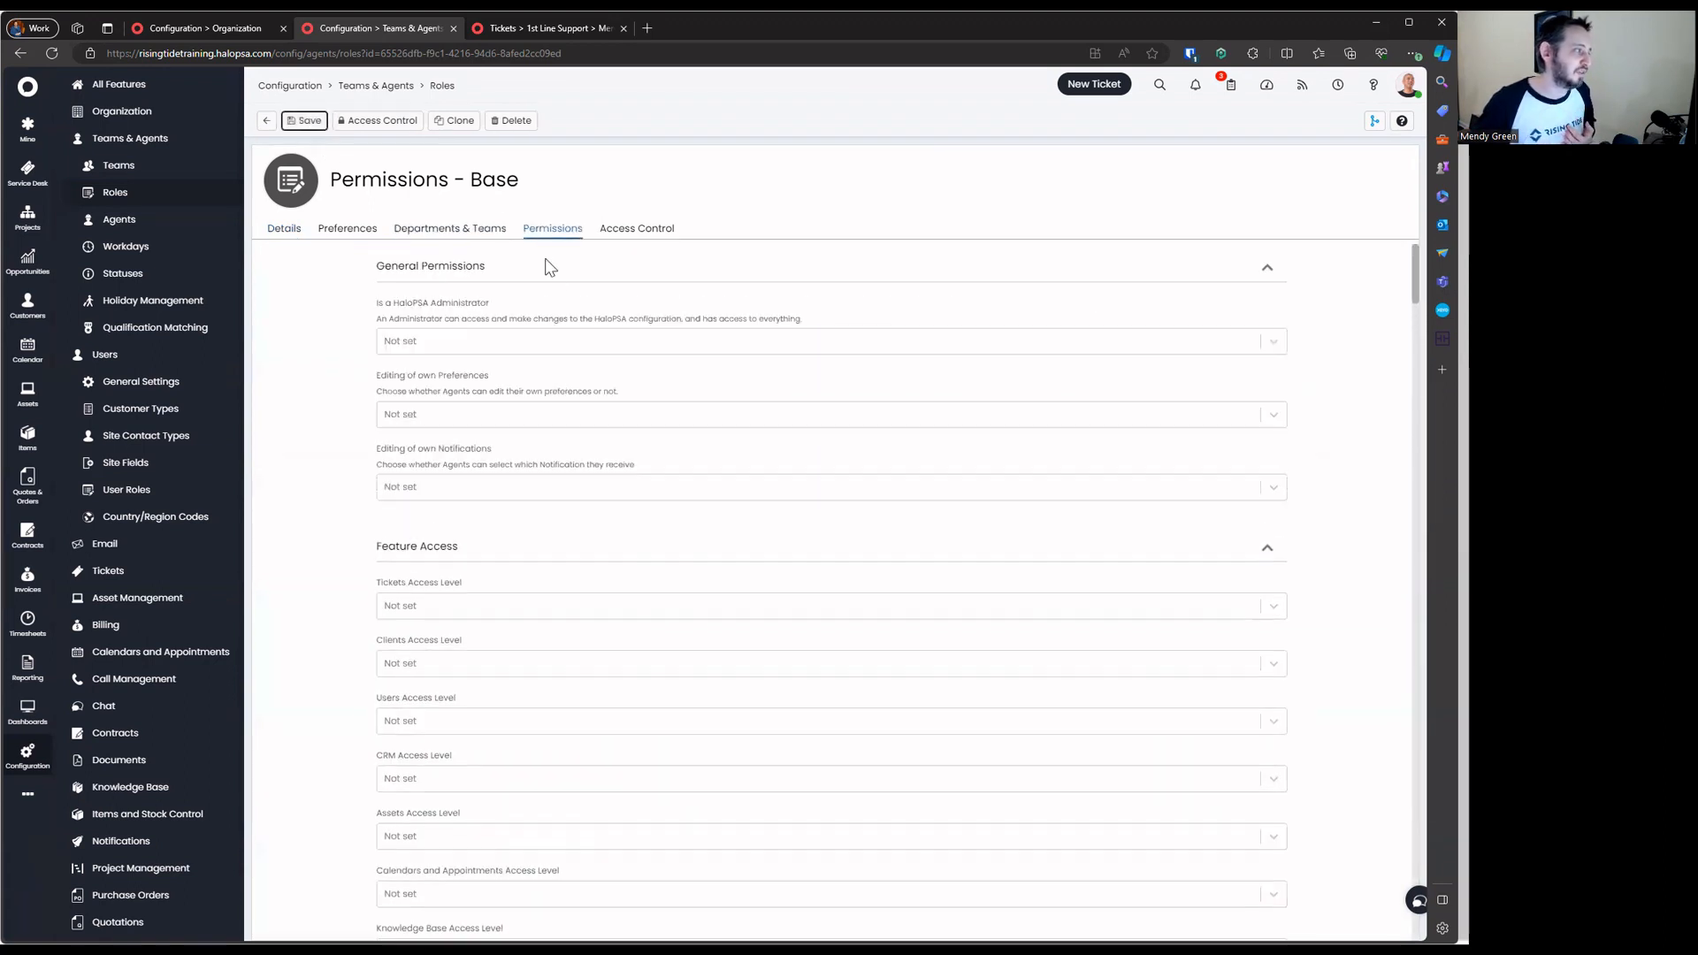
click(481, 342)
click(488, 372)
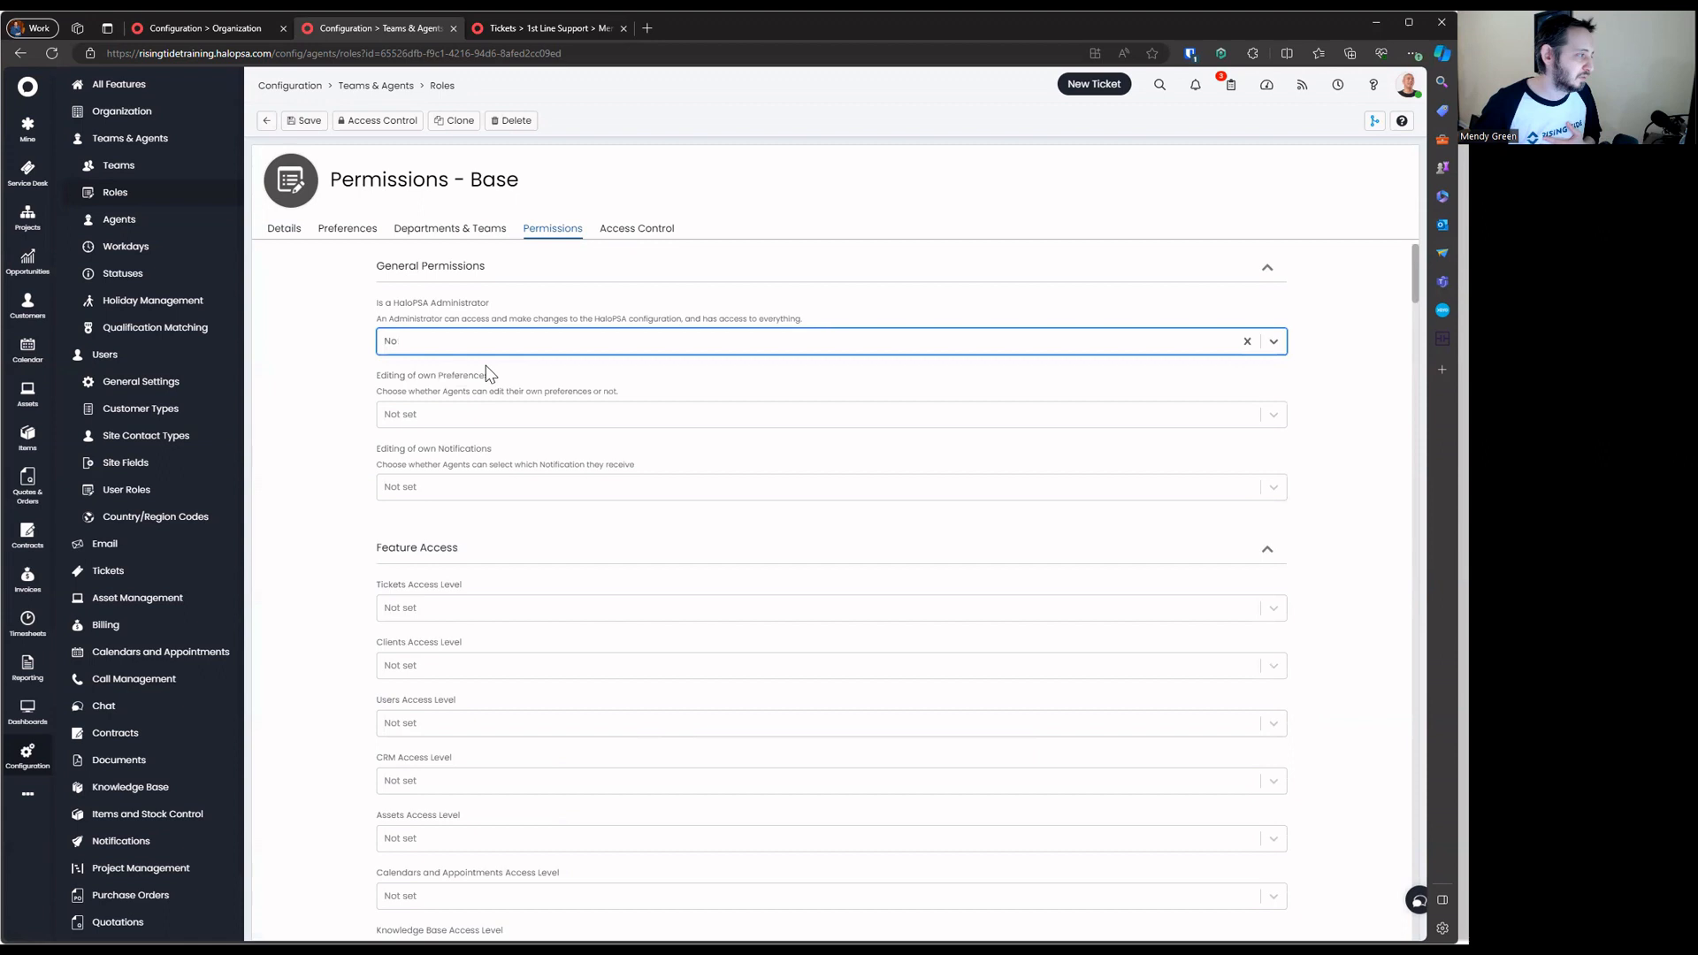
click(498, 416)
click(517, 456)
click(518, 486)
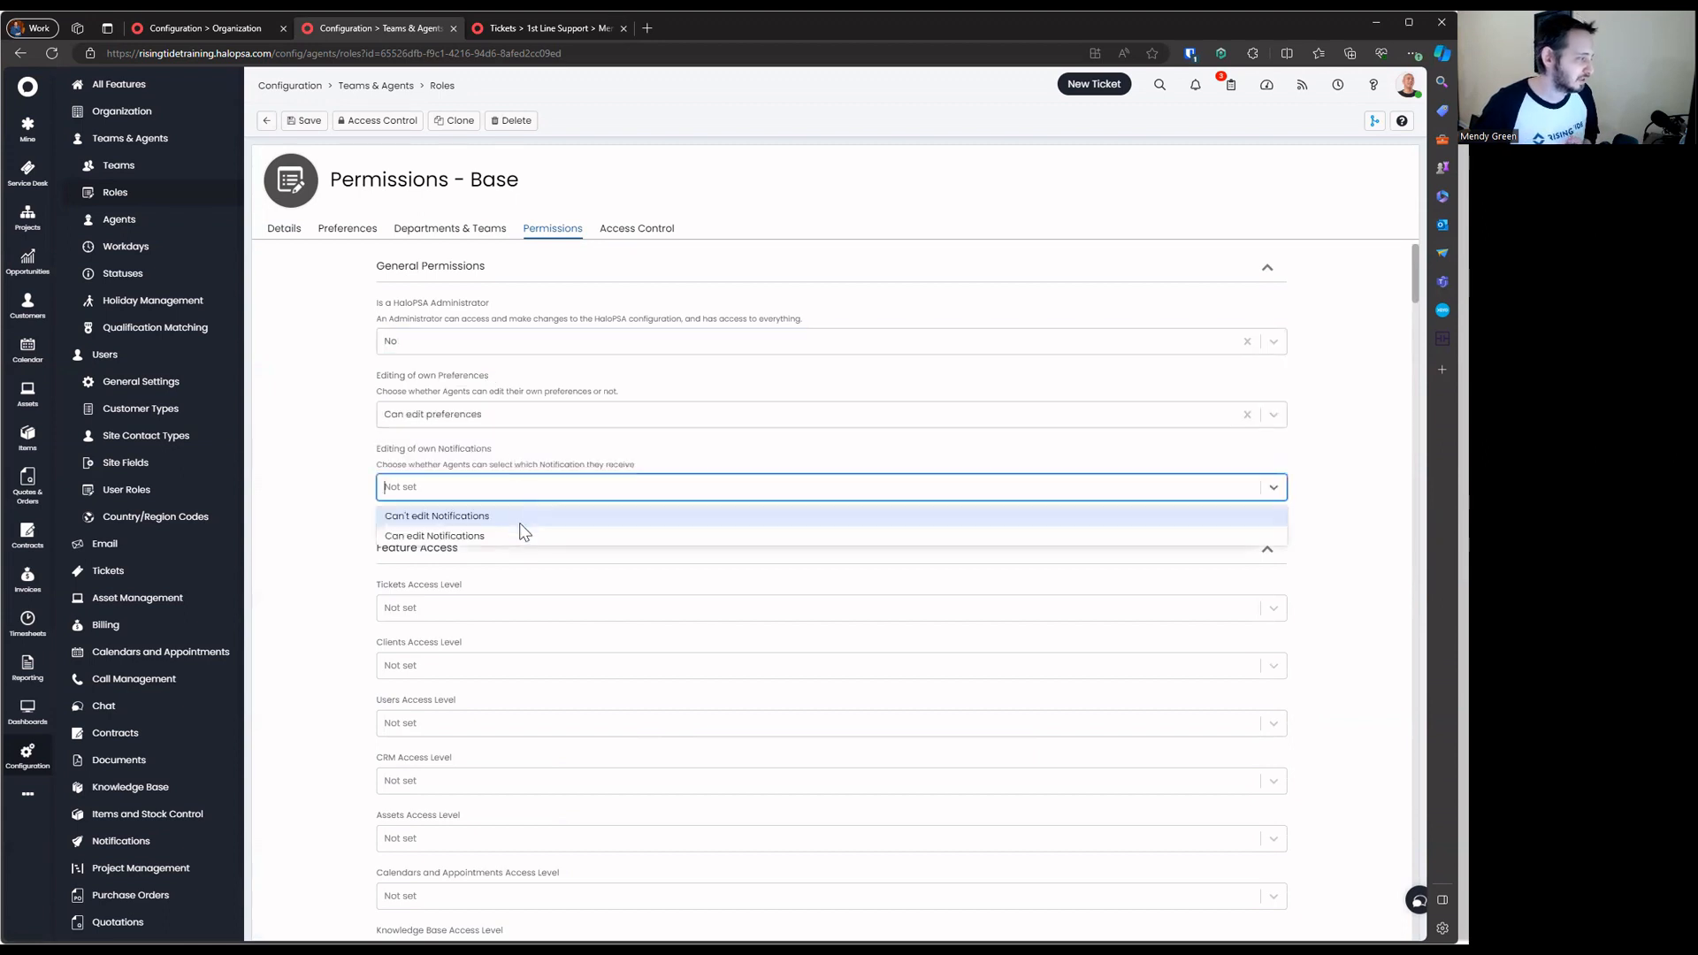
click(522, 511)
Set Tickets and Users to Read and Modify, Clients and CRM to Read Only
scroll(523, 417, down, 2)
click(522, 408)
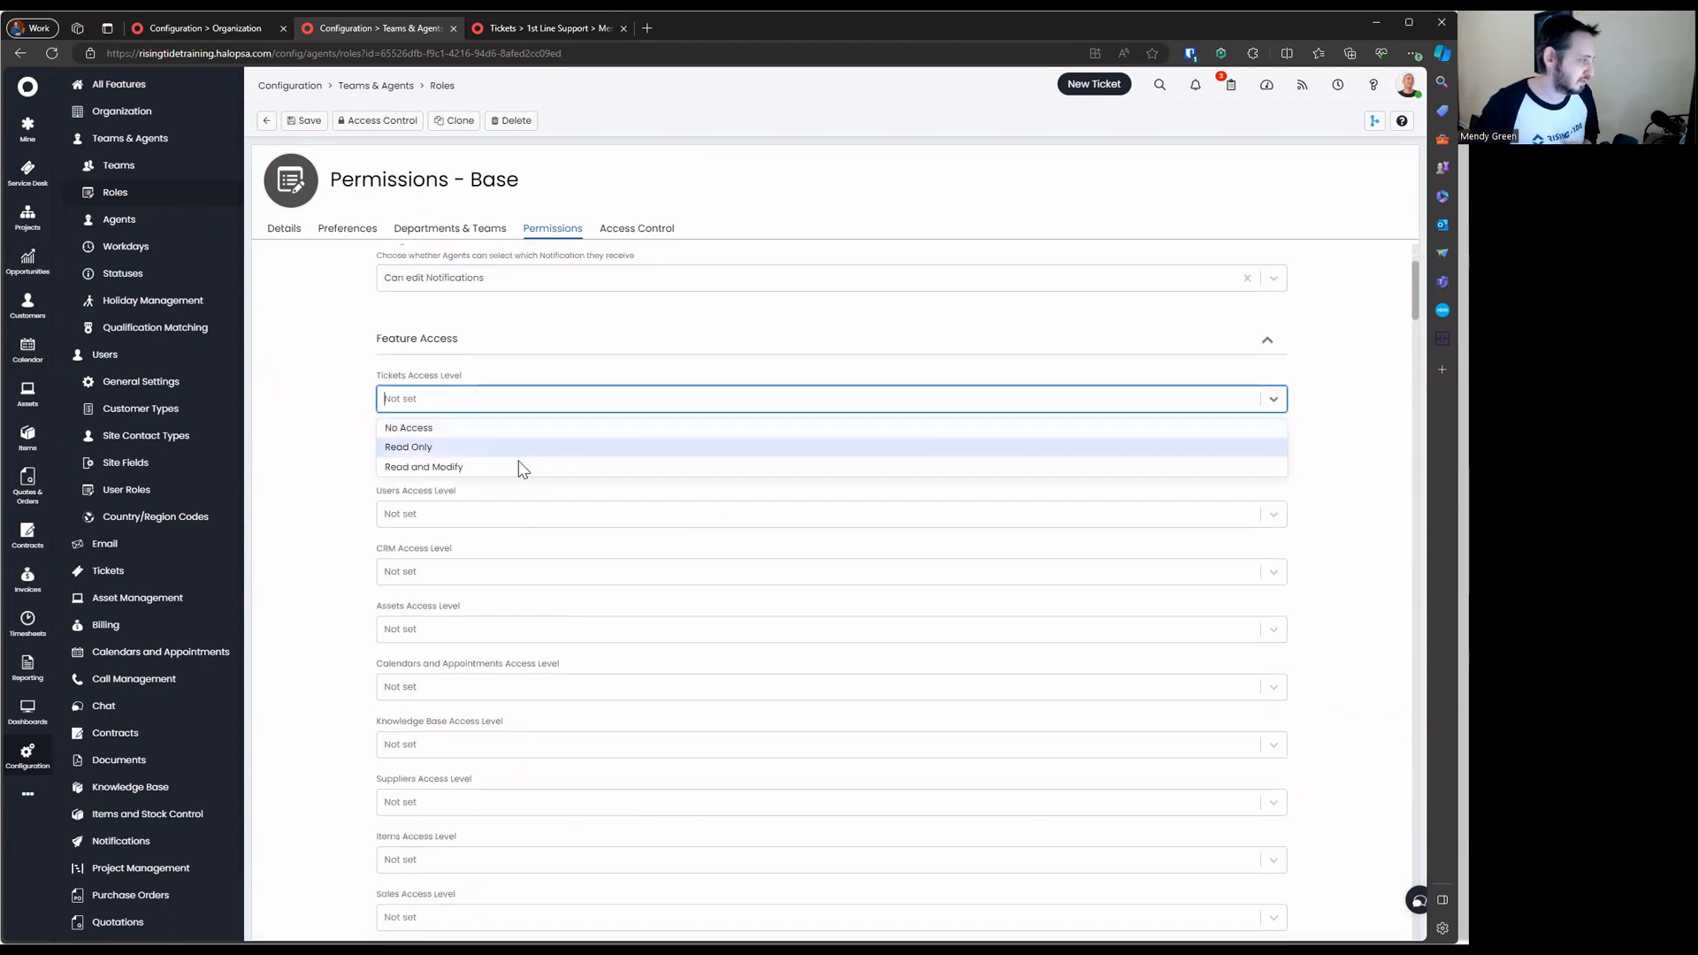
click(519, 467)
click(522, 457)
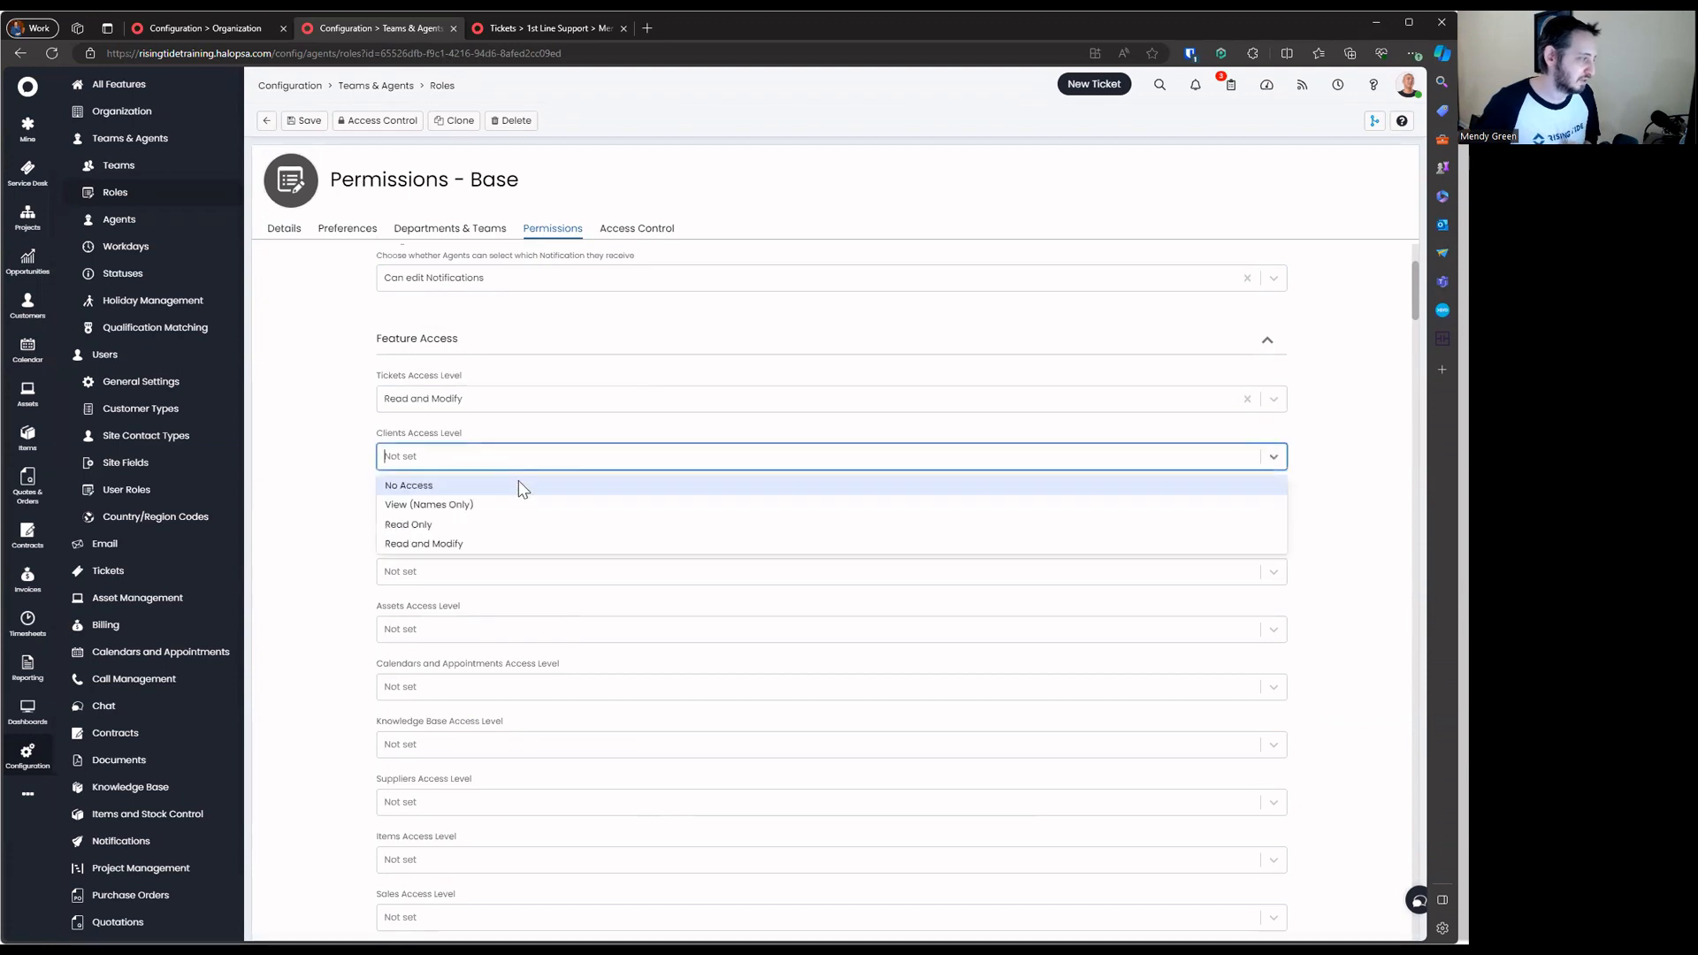
click(519, 521)
click(519, 515)
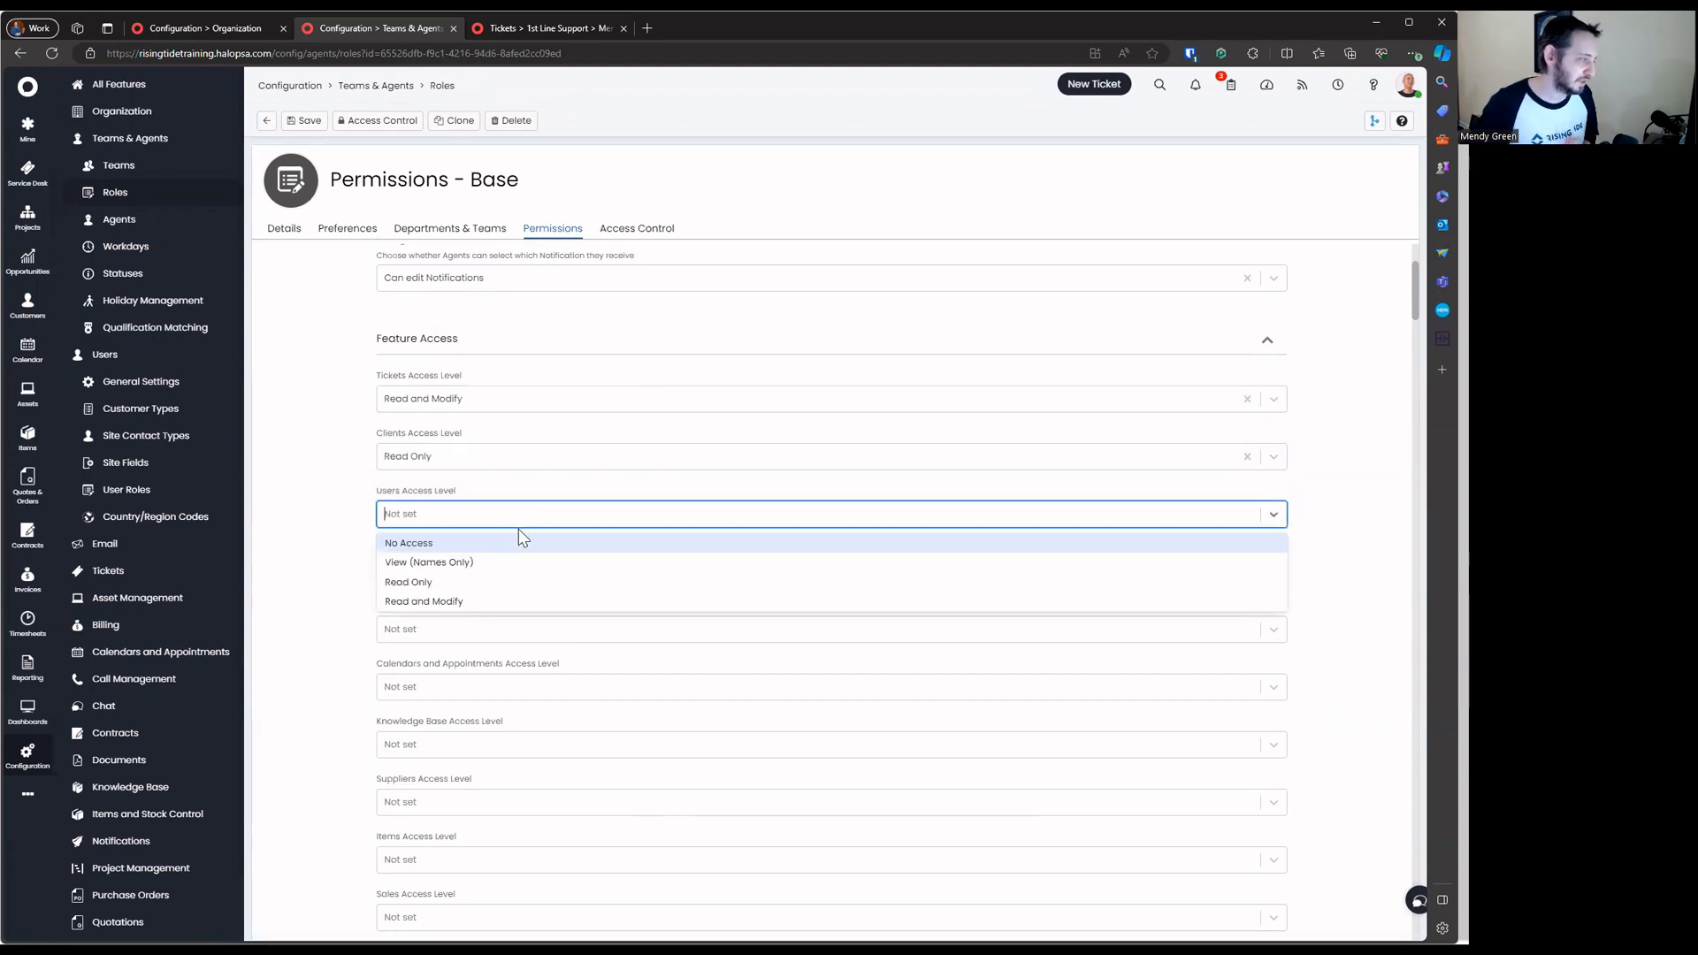
click(512, 599)
click(513, 573)
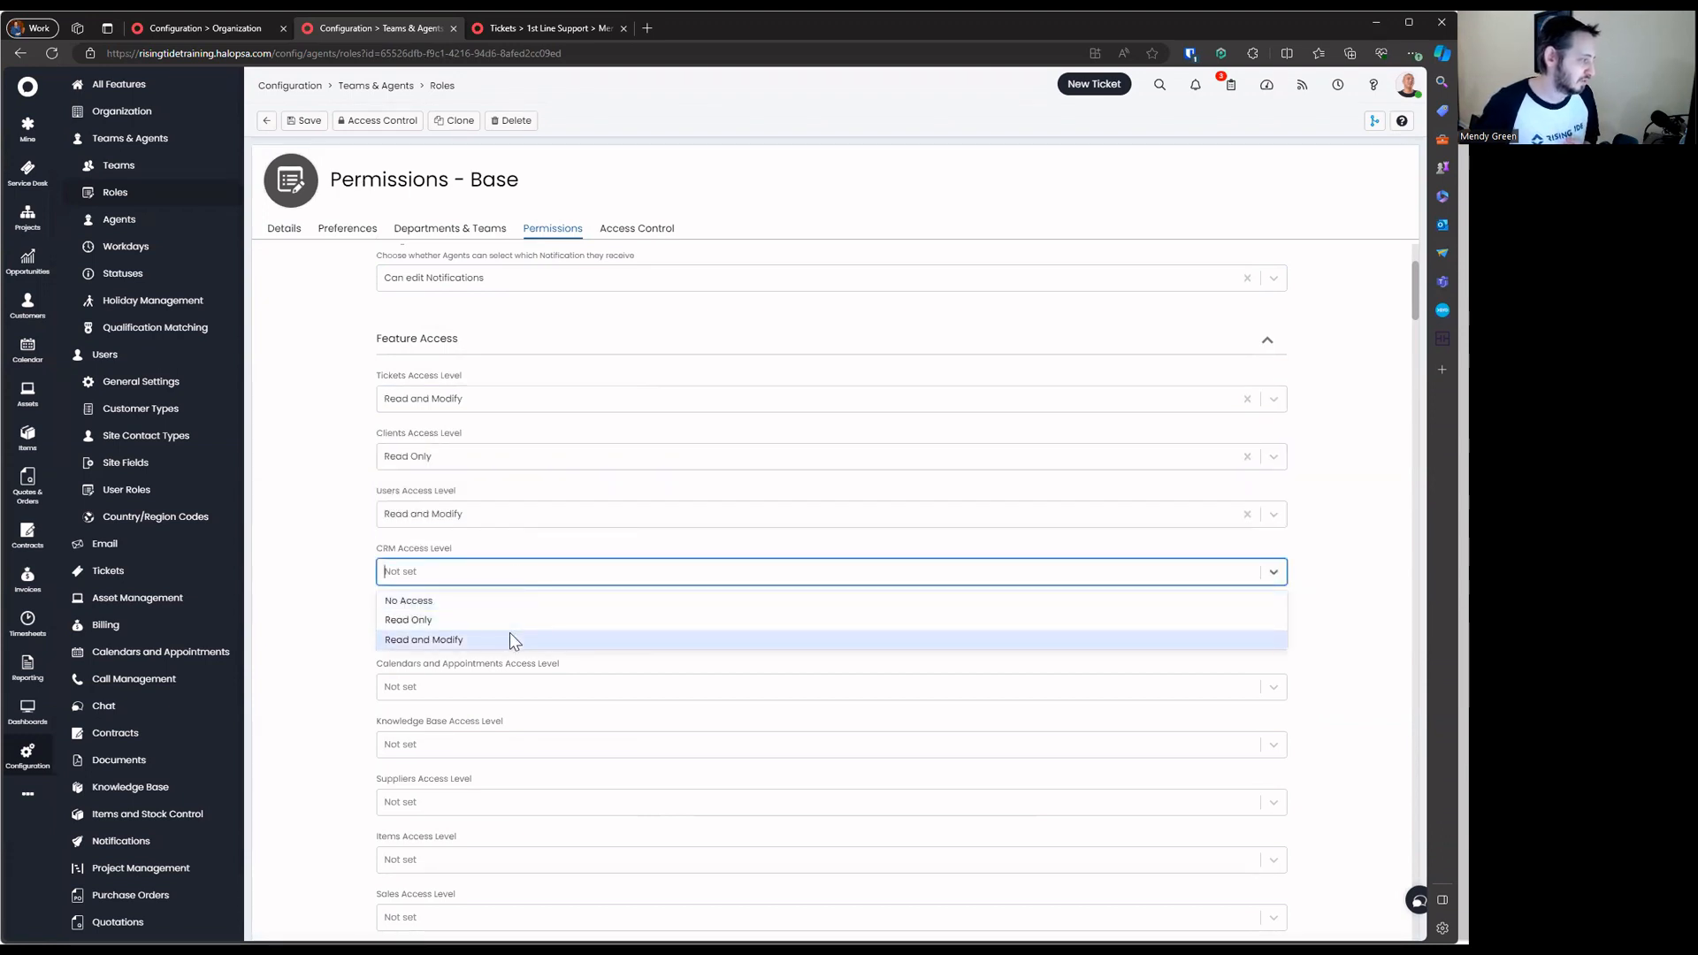
click(510, 637)
click(514, 576)
click(509, 619)
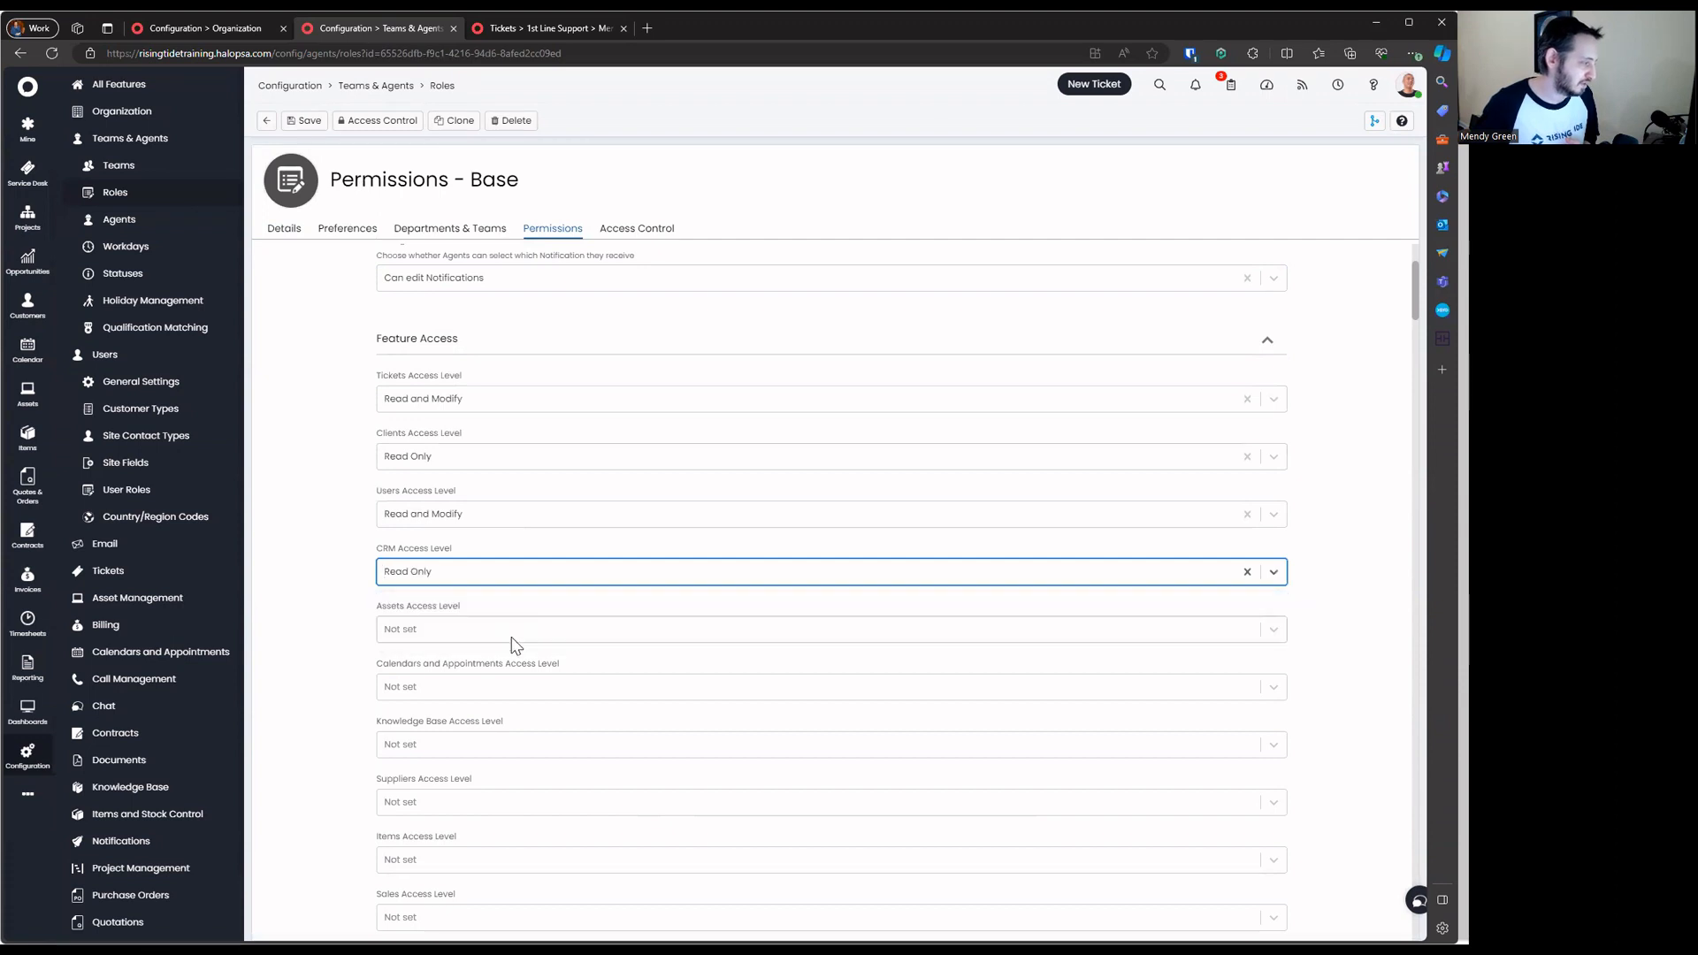
Set Assets and Calendars to Read and Modify, Knowledge Base to No Access, Suppliers left Not set
click(513, 632)
click(514, 696)
click(523, 684)
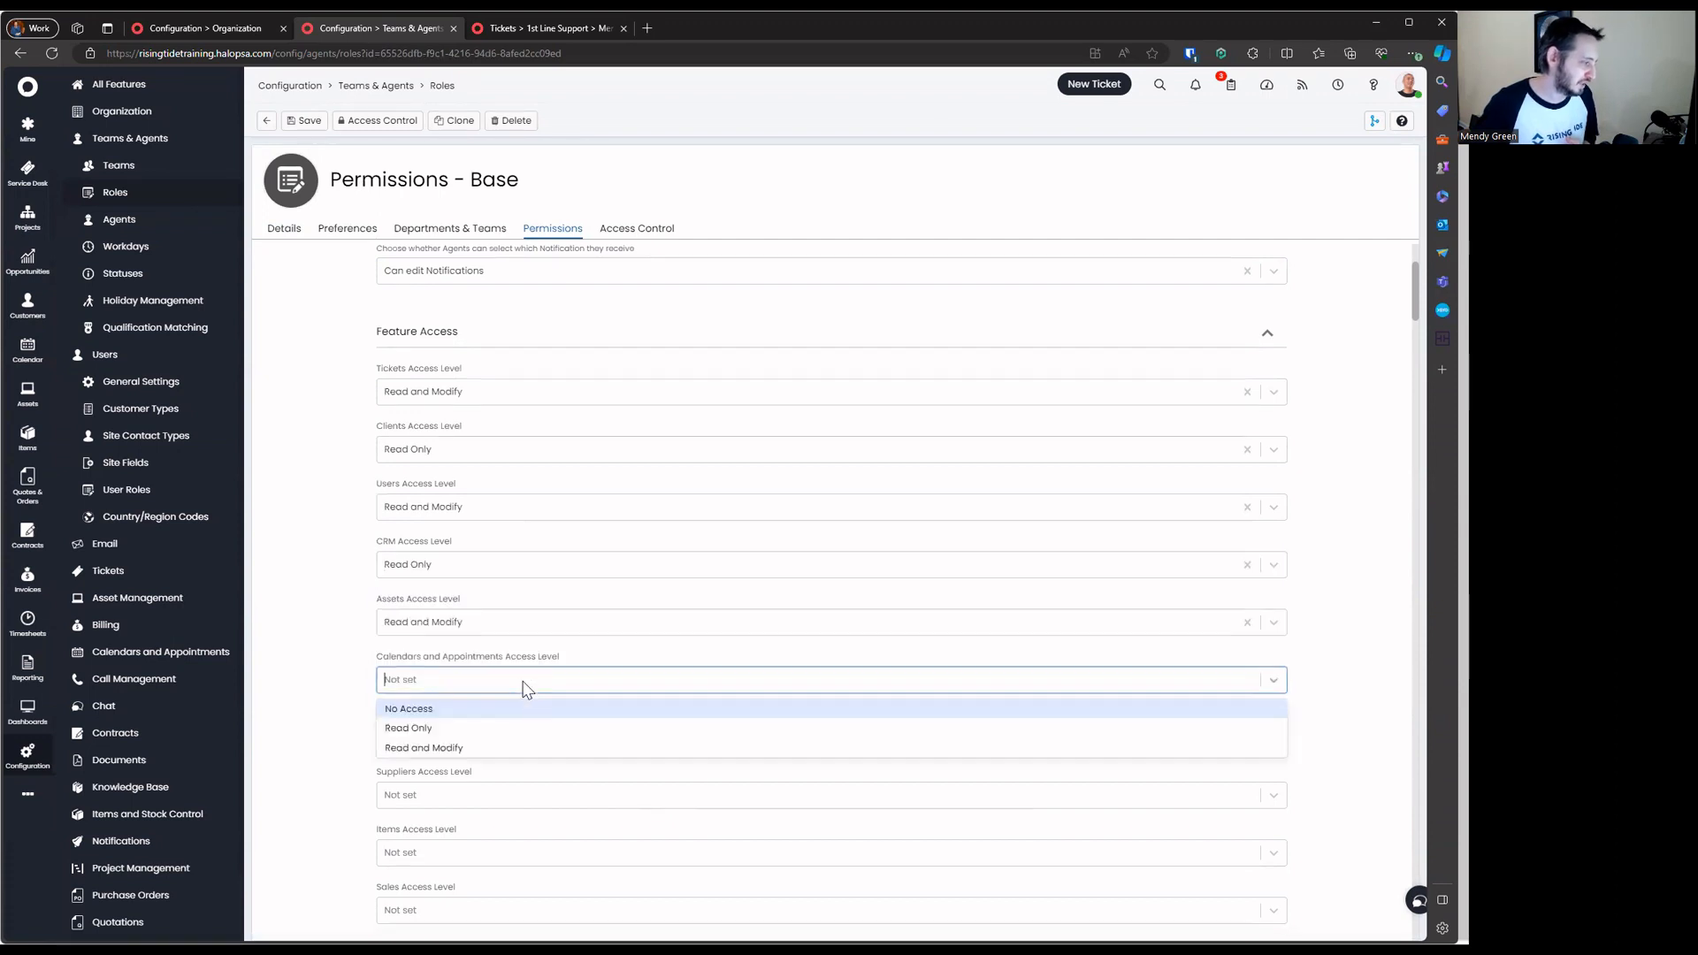
click(530, 745)
click(533, 733)
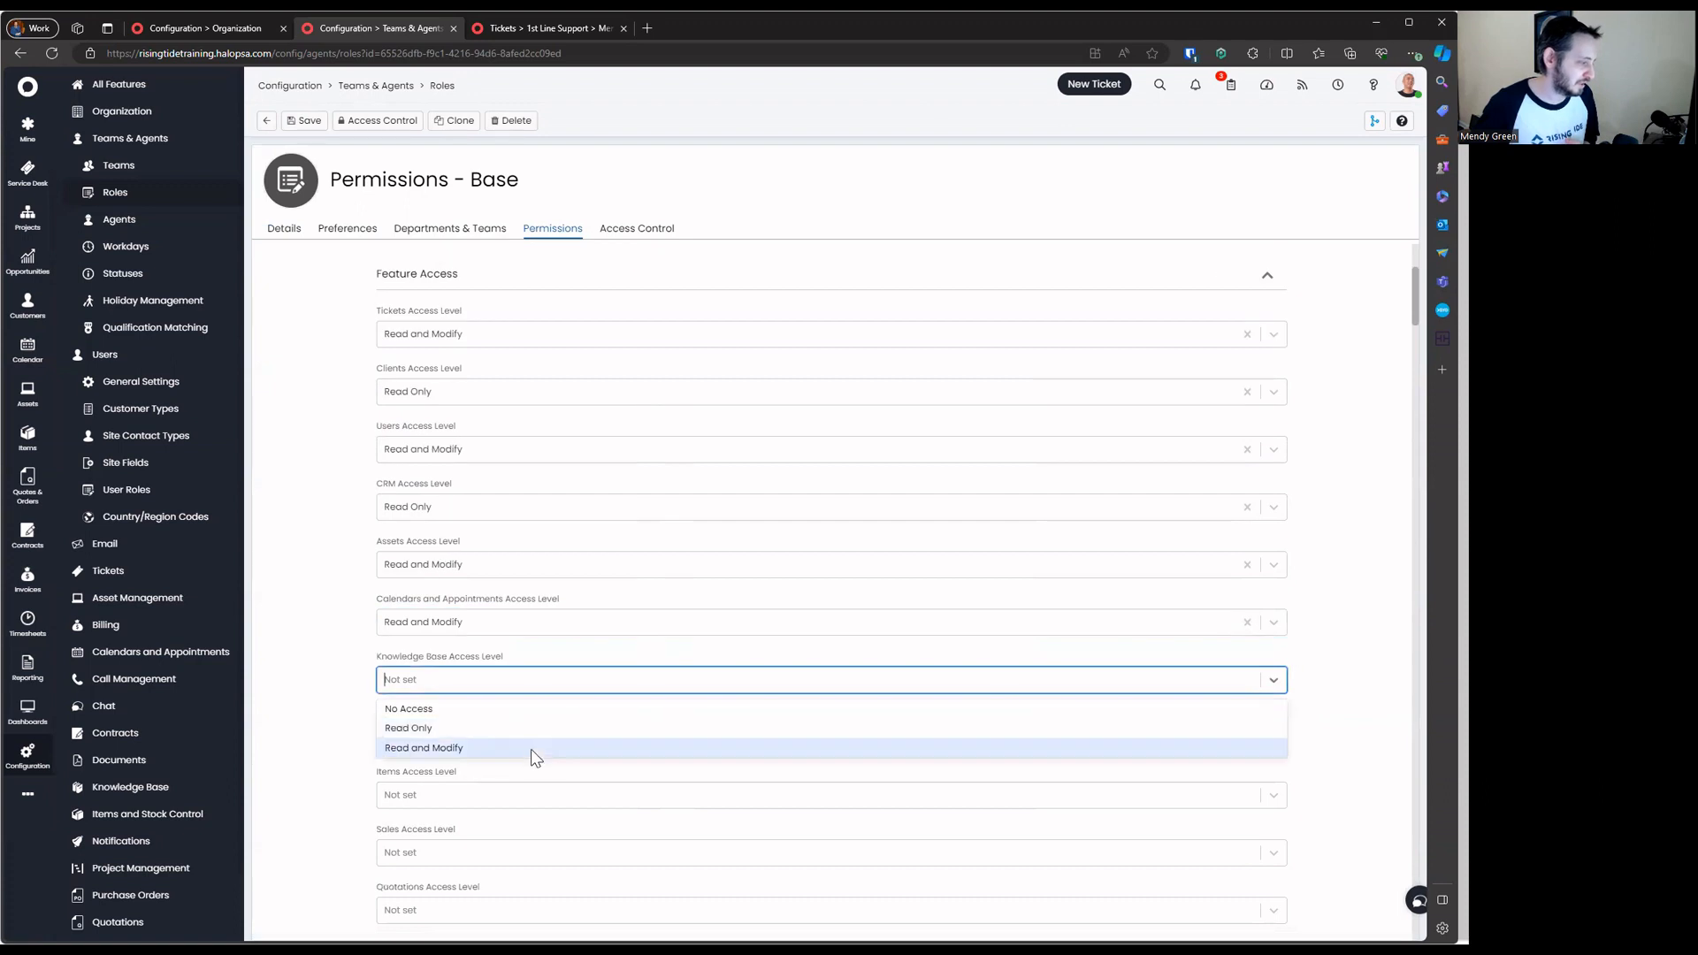
click(534, 734)
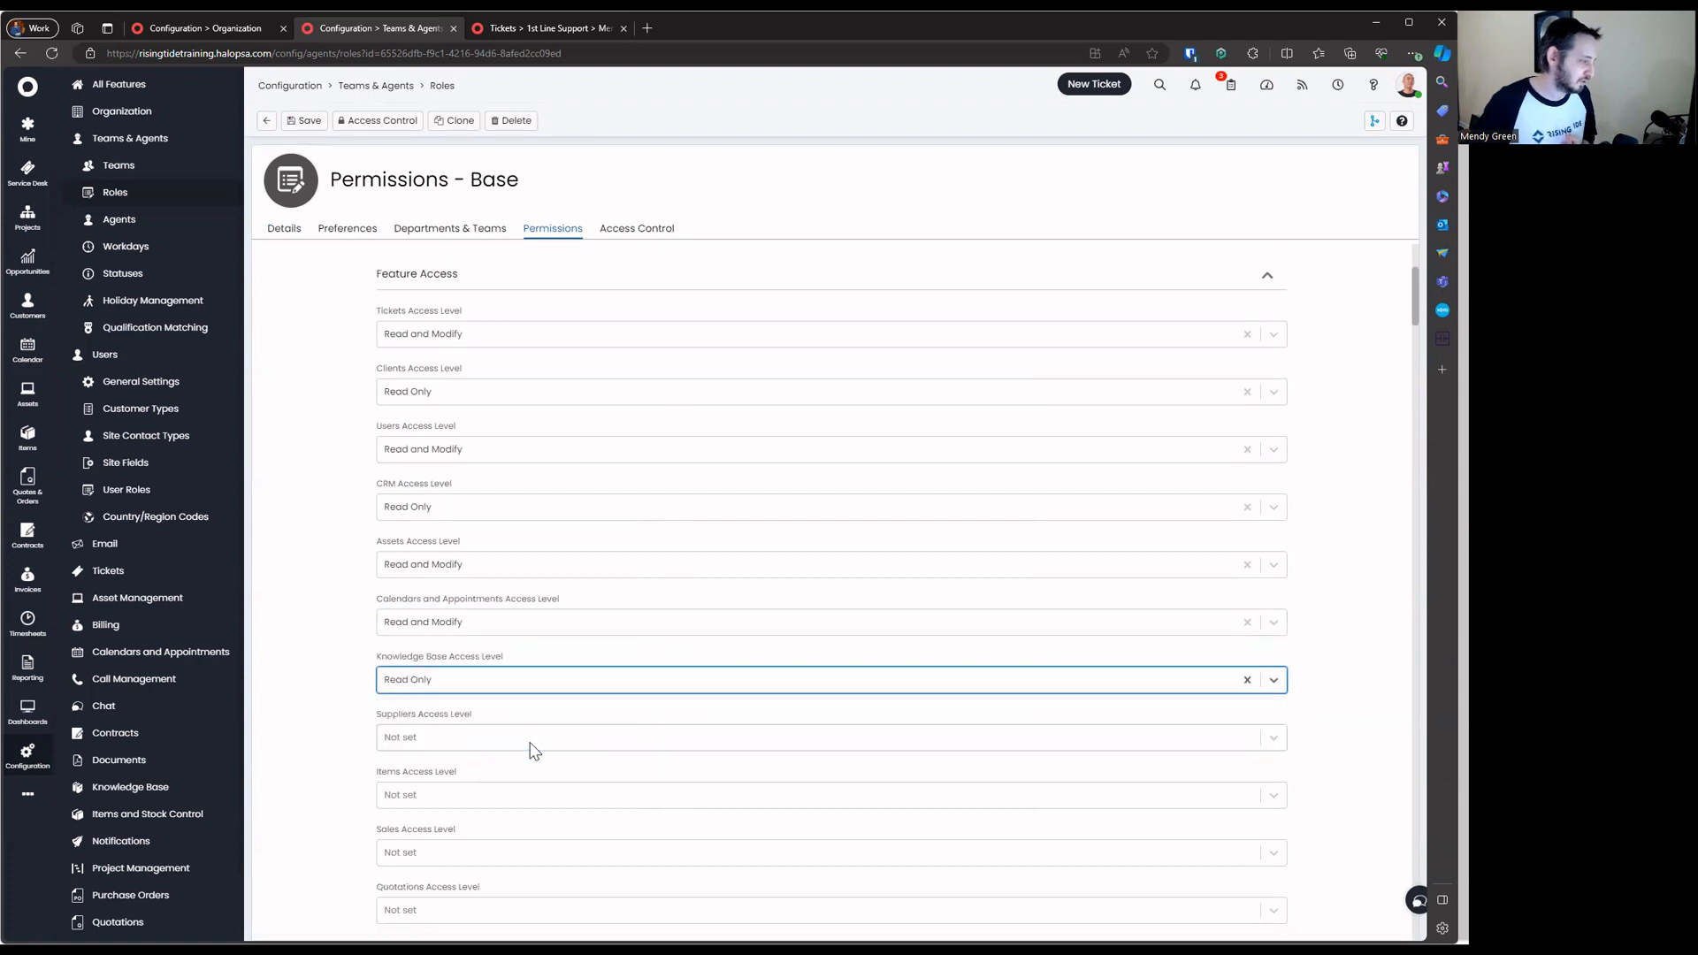
click(542, 681)
click(544, 708)
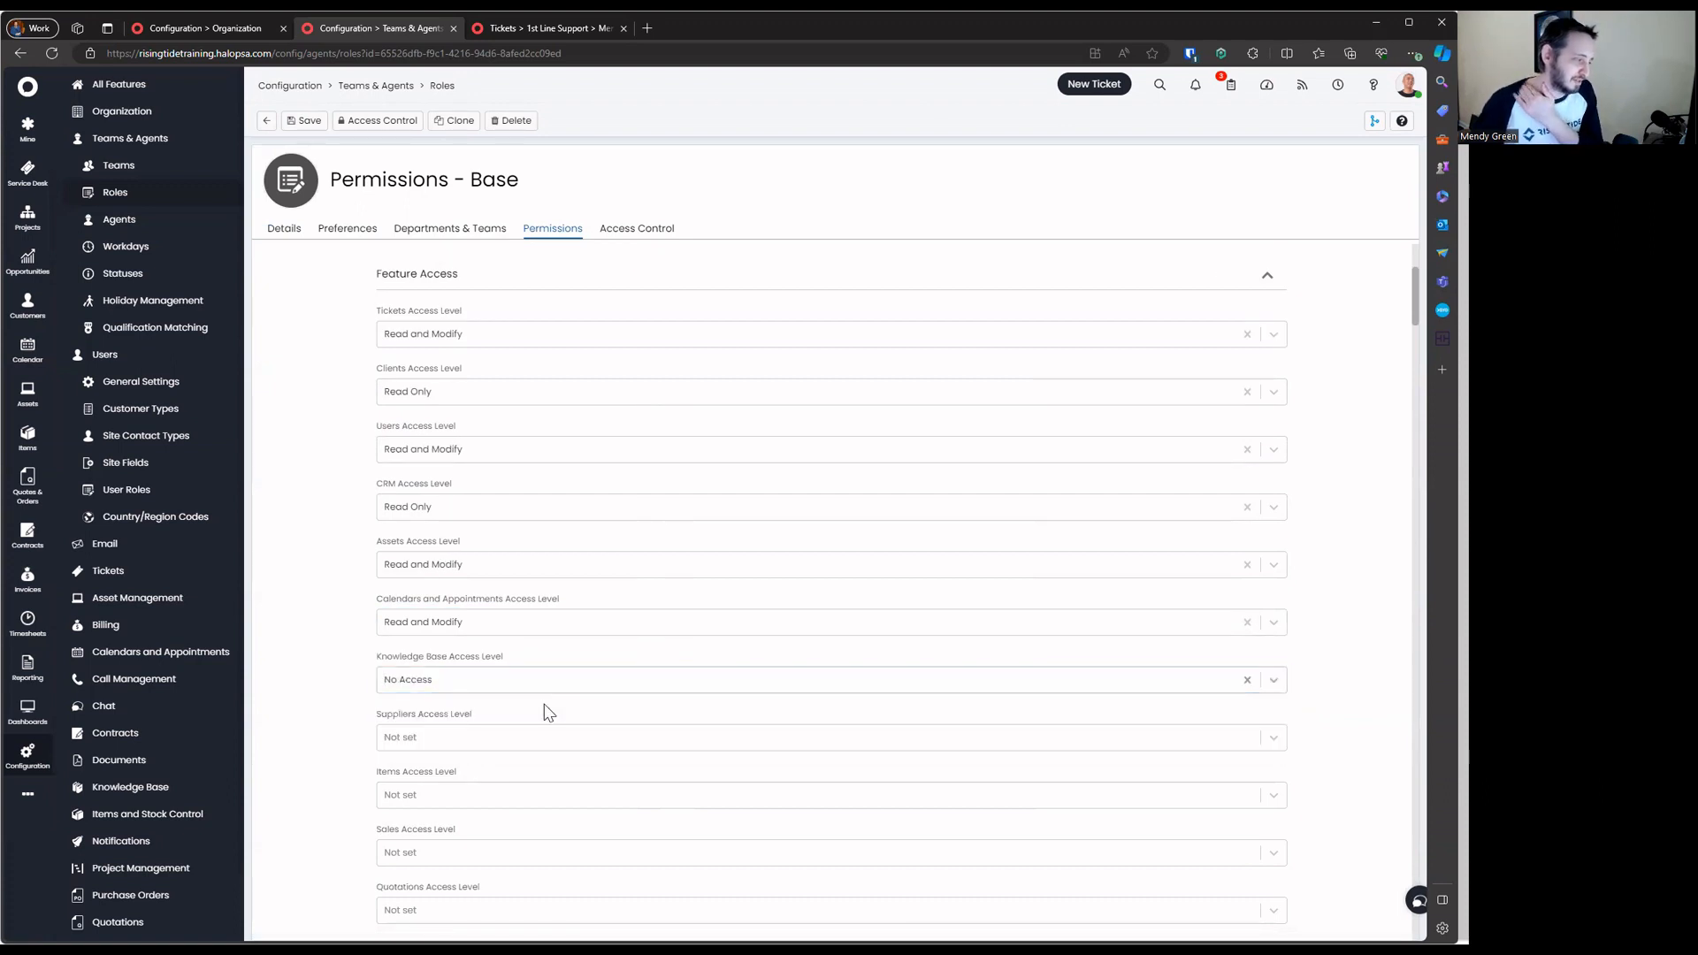
scroll(544, 705, down, 1)
click(541, 638)
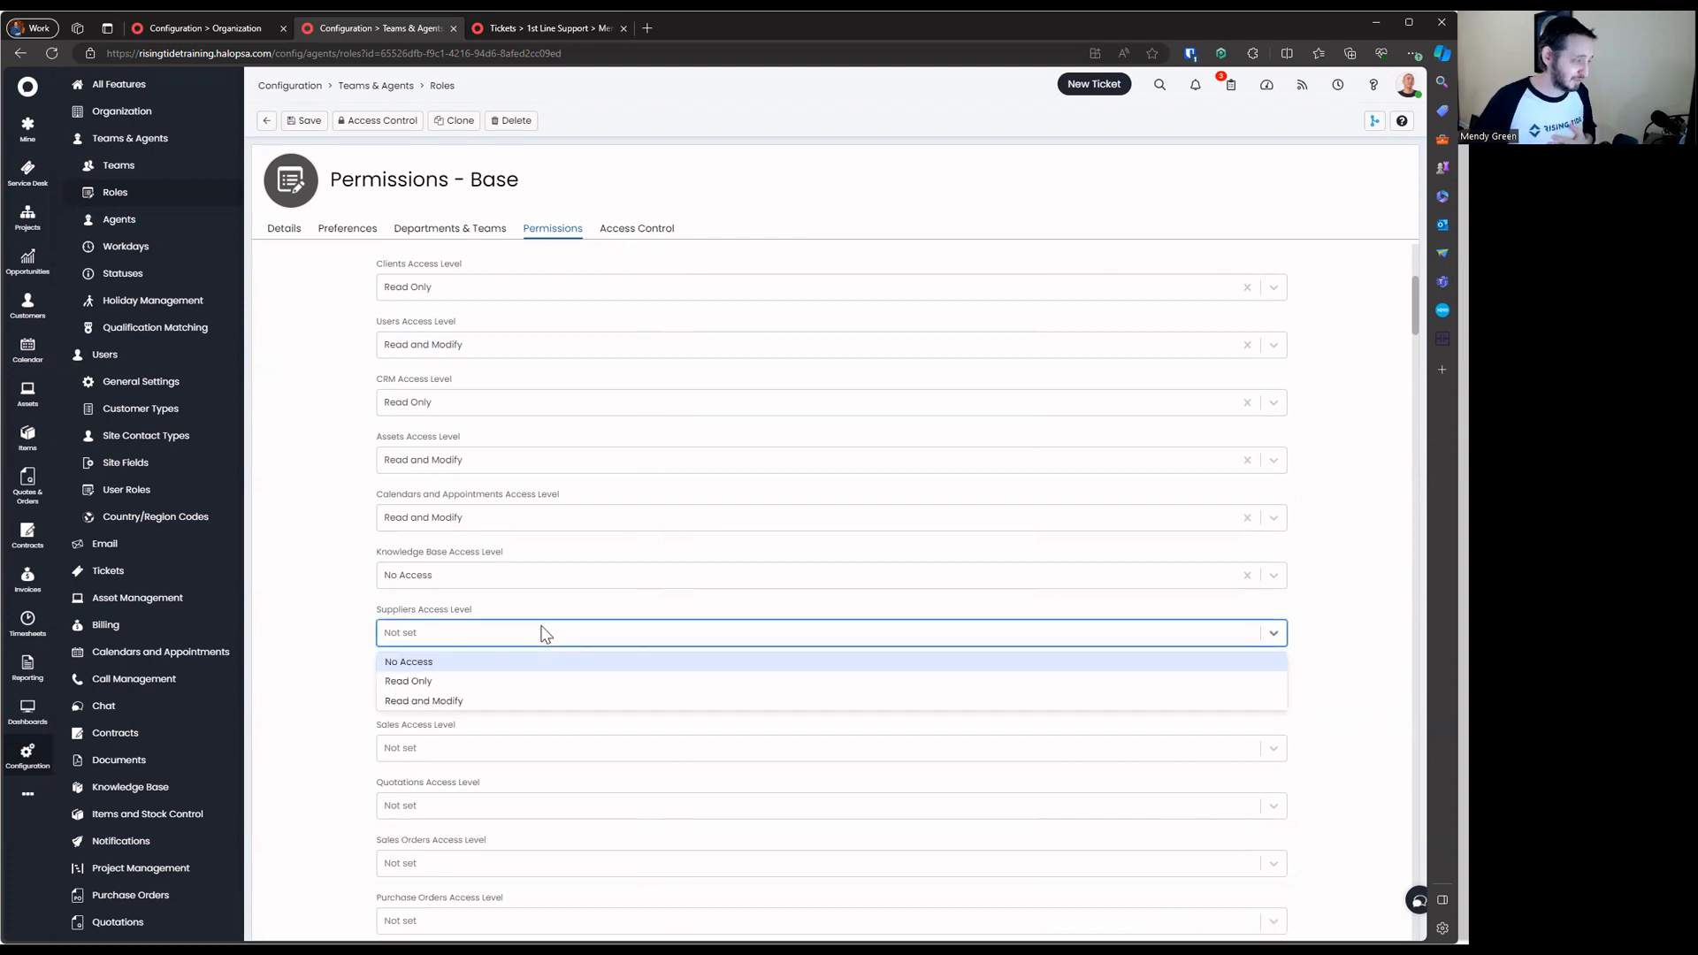
click(546, 612)
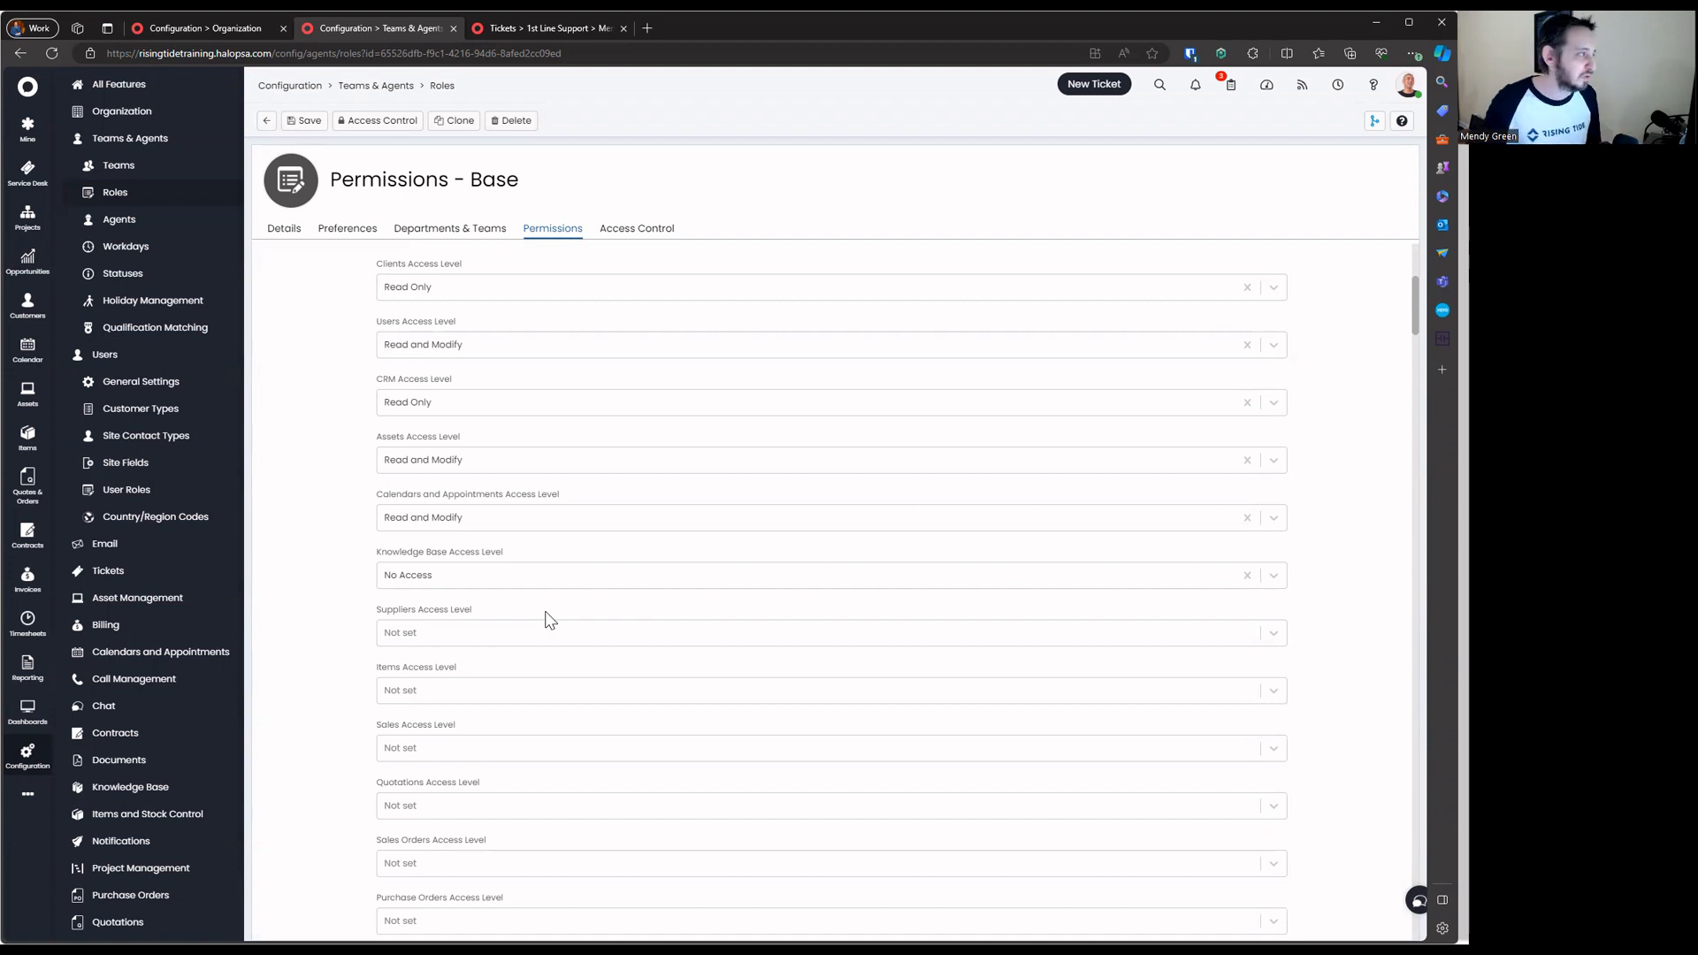
Save the Permissions - Base role's access level settings
click(303, 121)
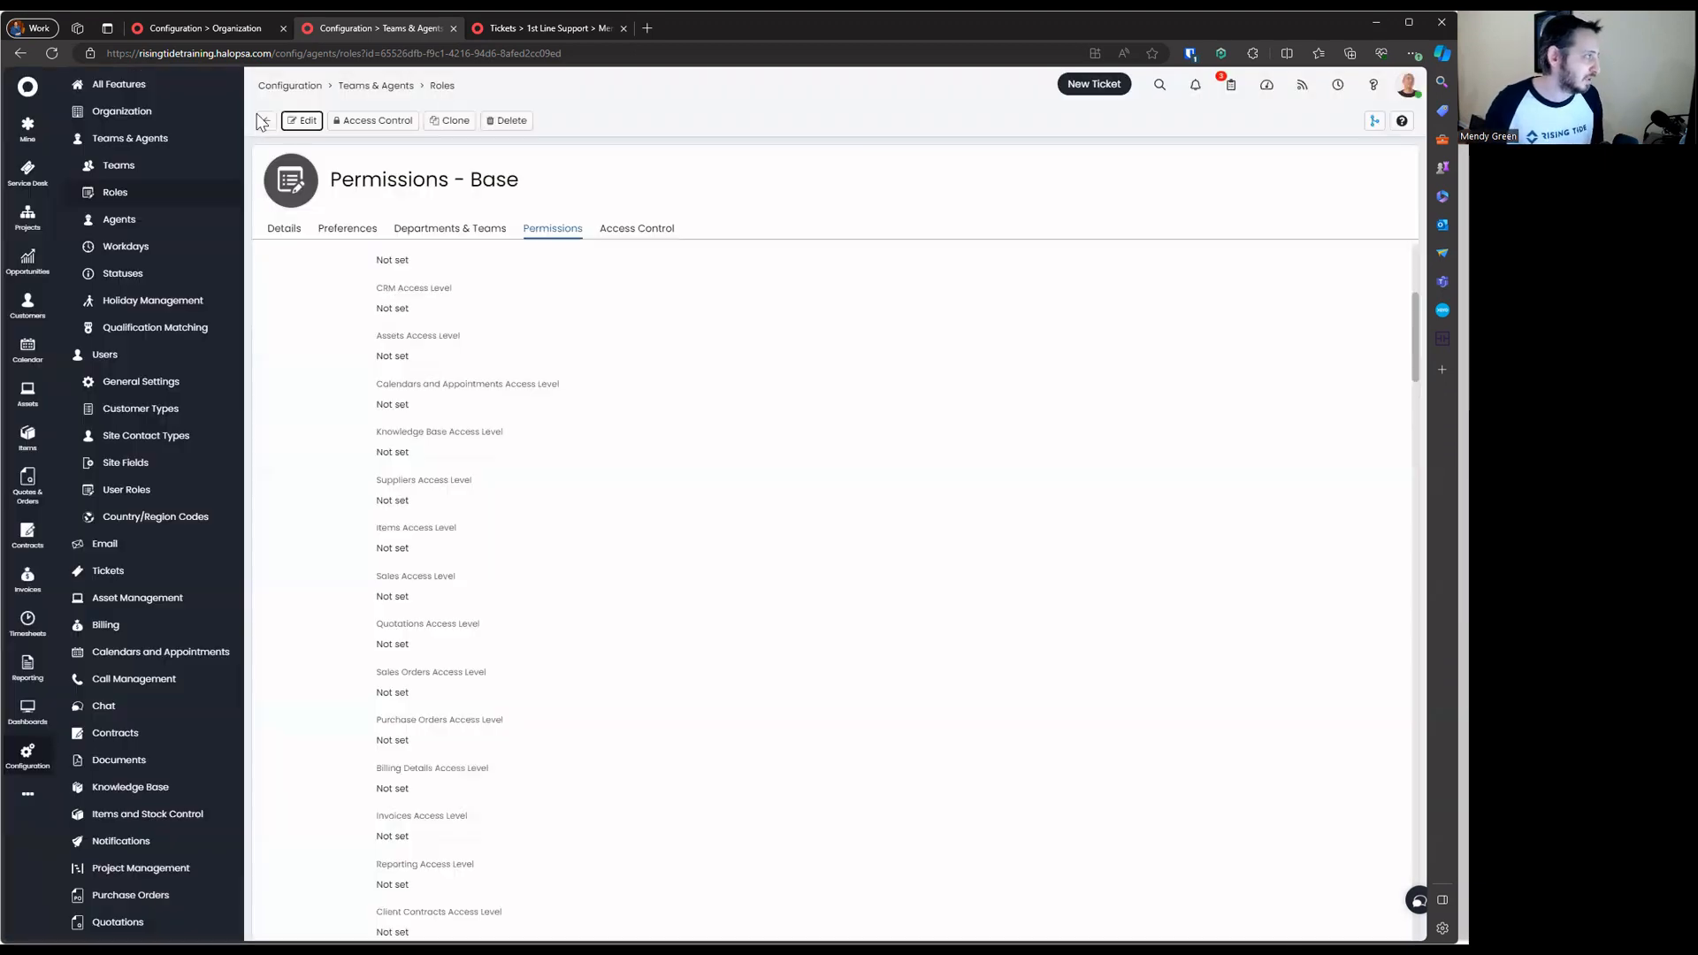
Create and save a new role named 'Permissions - Team Lead'
click(266, 120)
click(1393, 121)
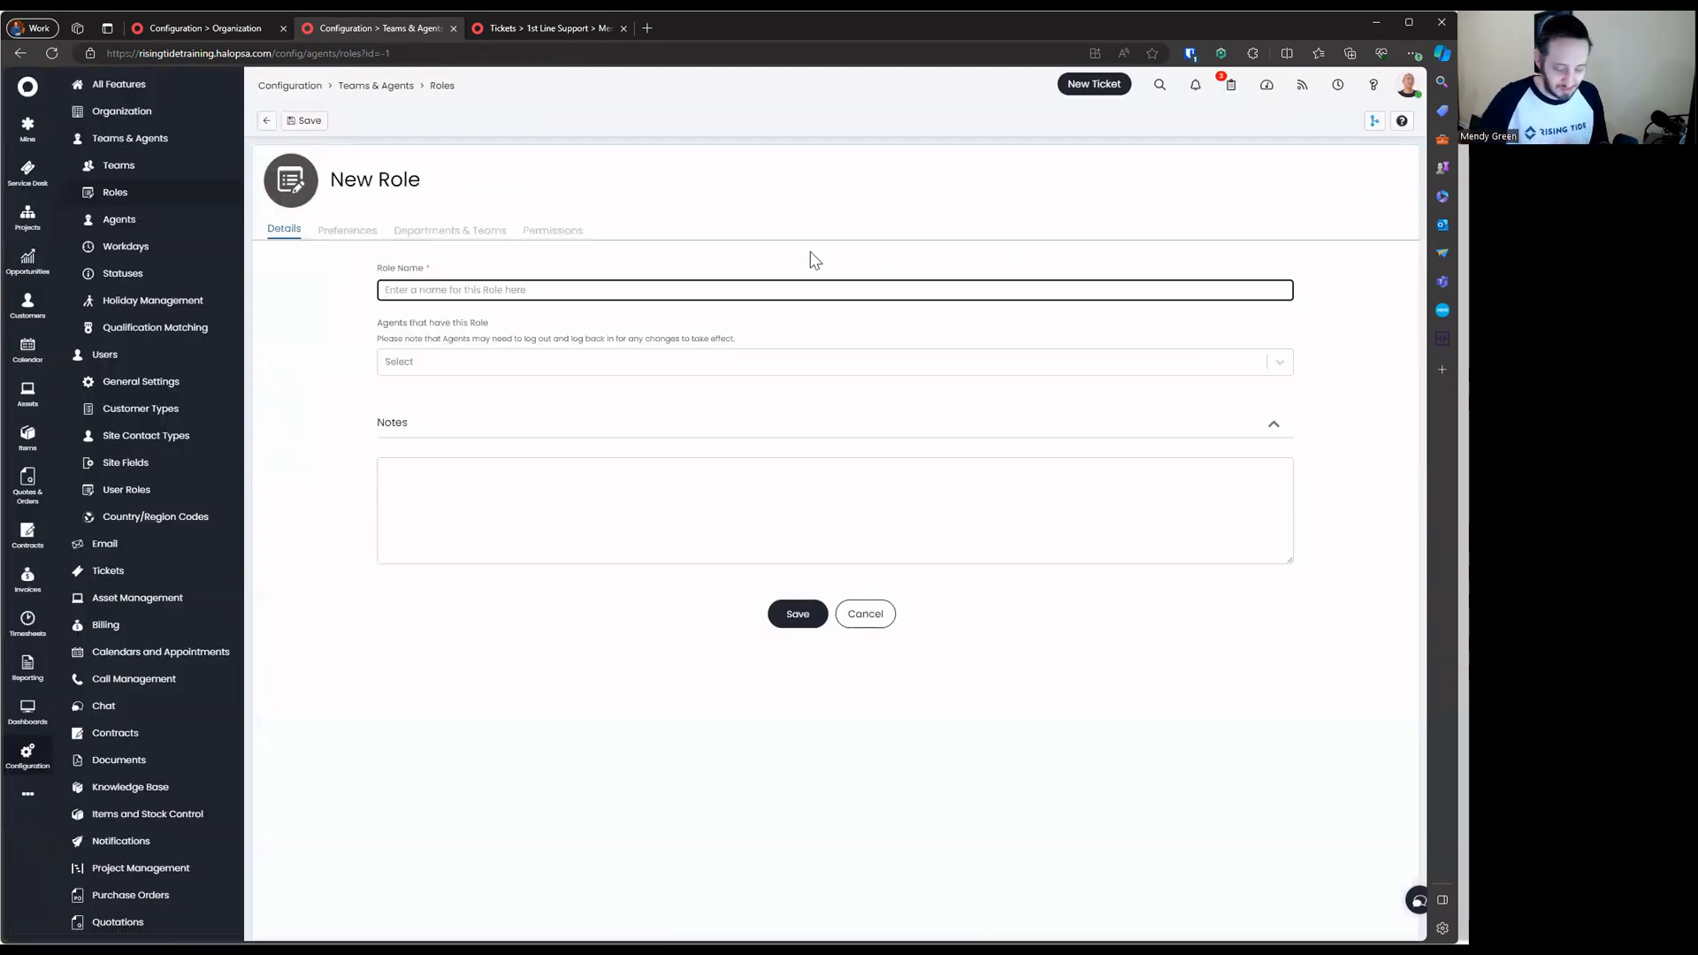
text(Permissions - T)
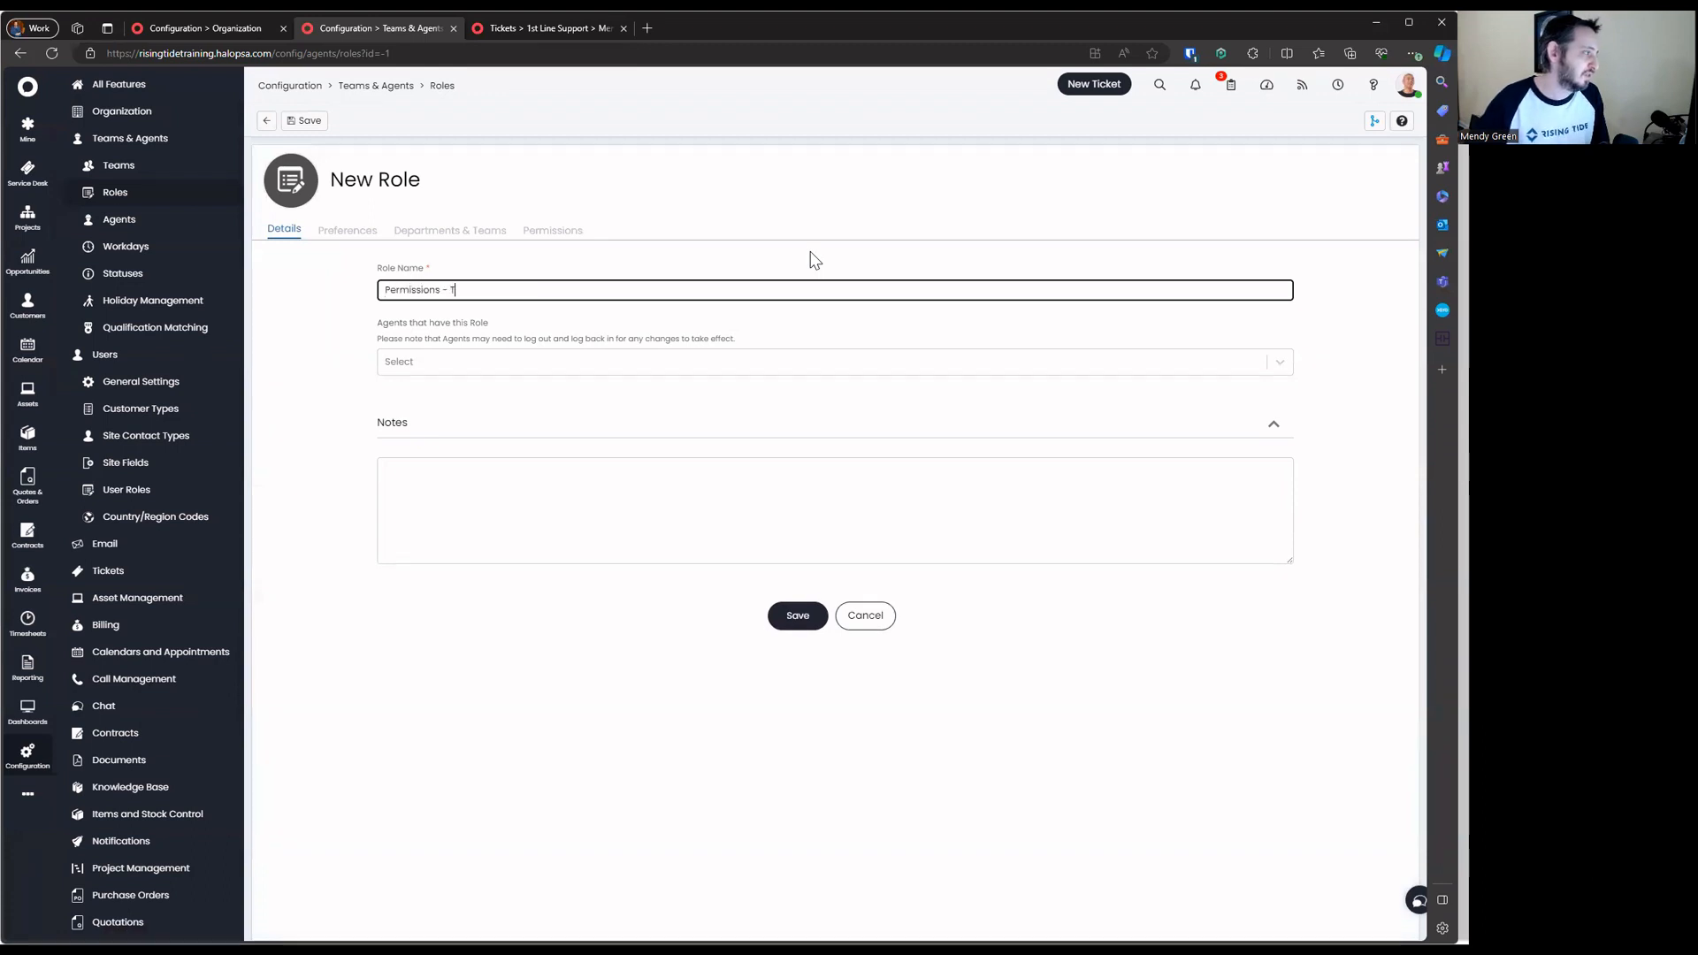
text(eam Lead)
click(814, 615)
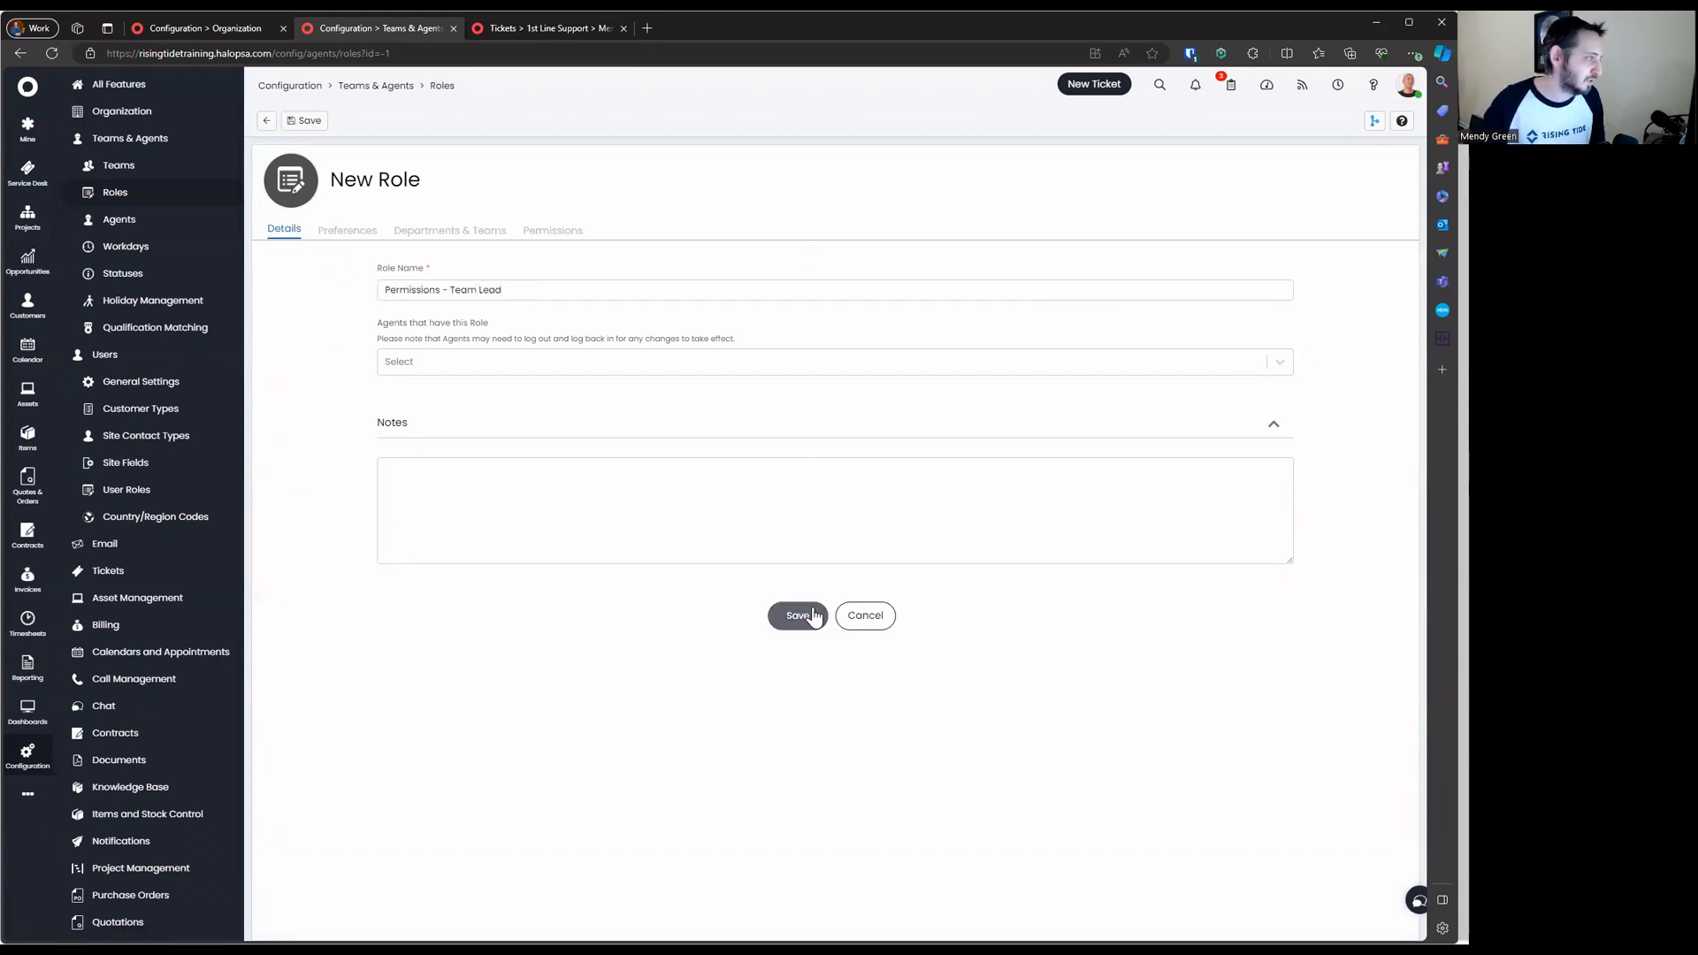
Give the Team Lead role Read and Modify client access, save, and return to the roles list
click(577, 232)
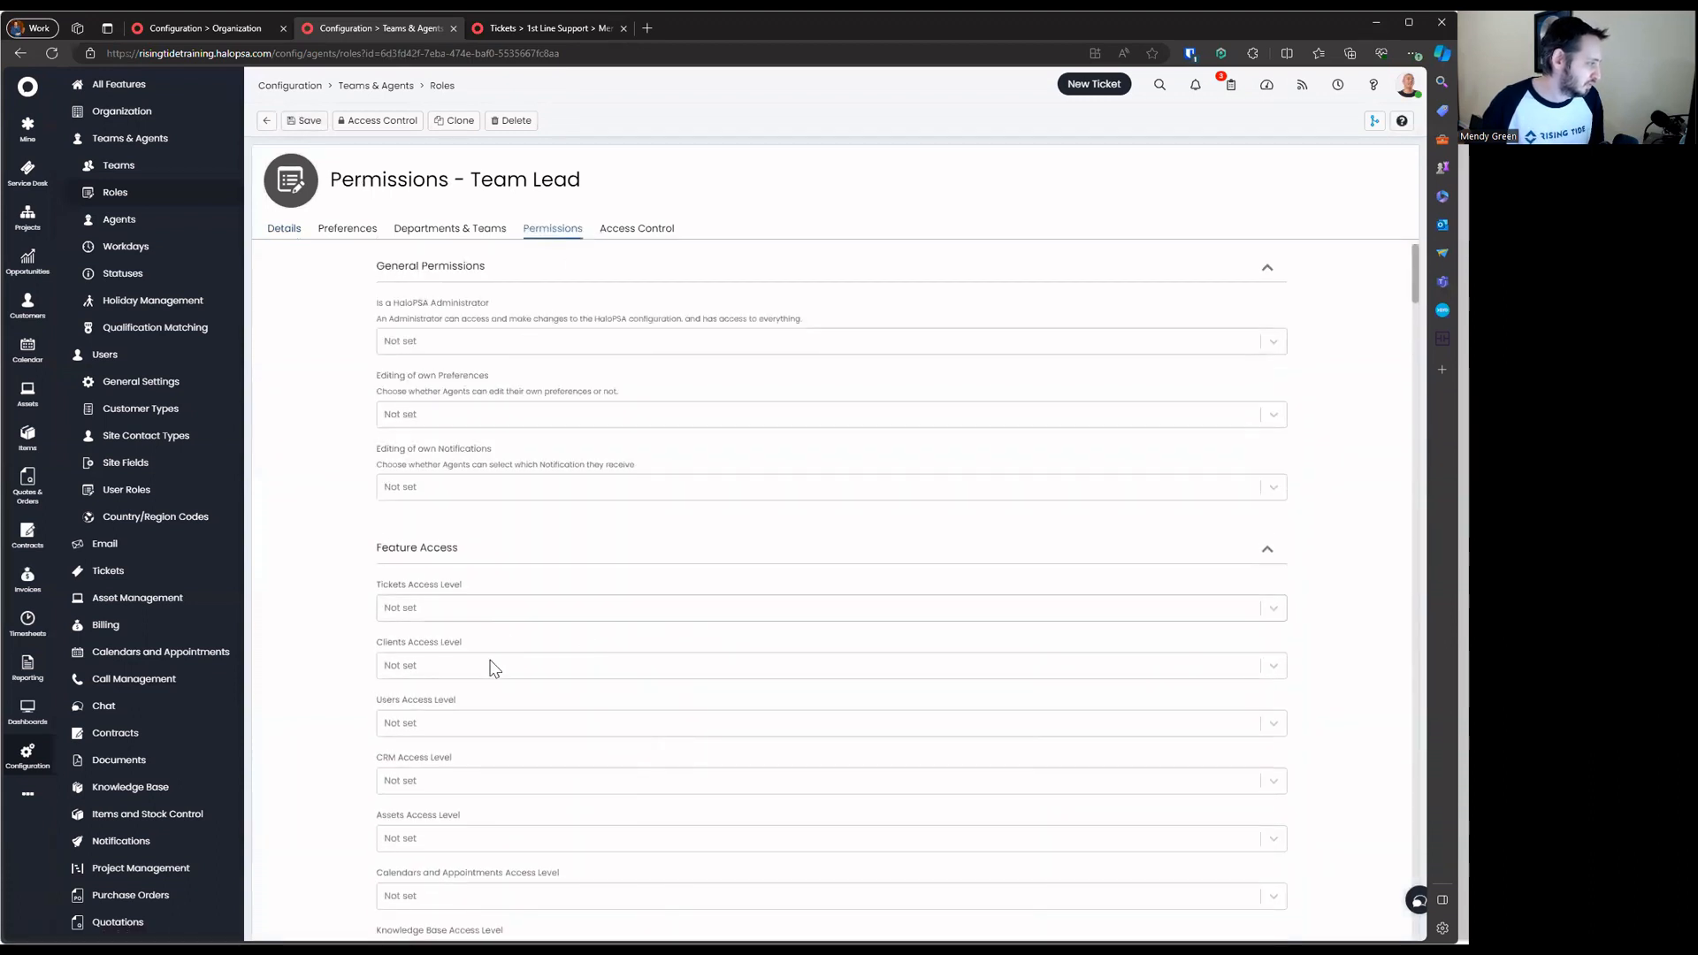
click(494, 668)
click(512, 754)
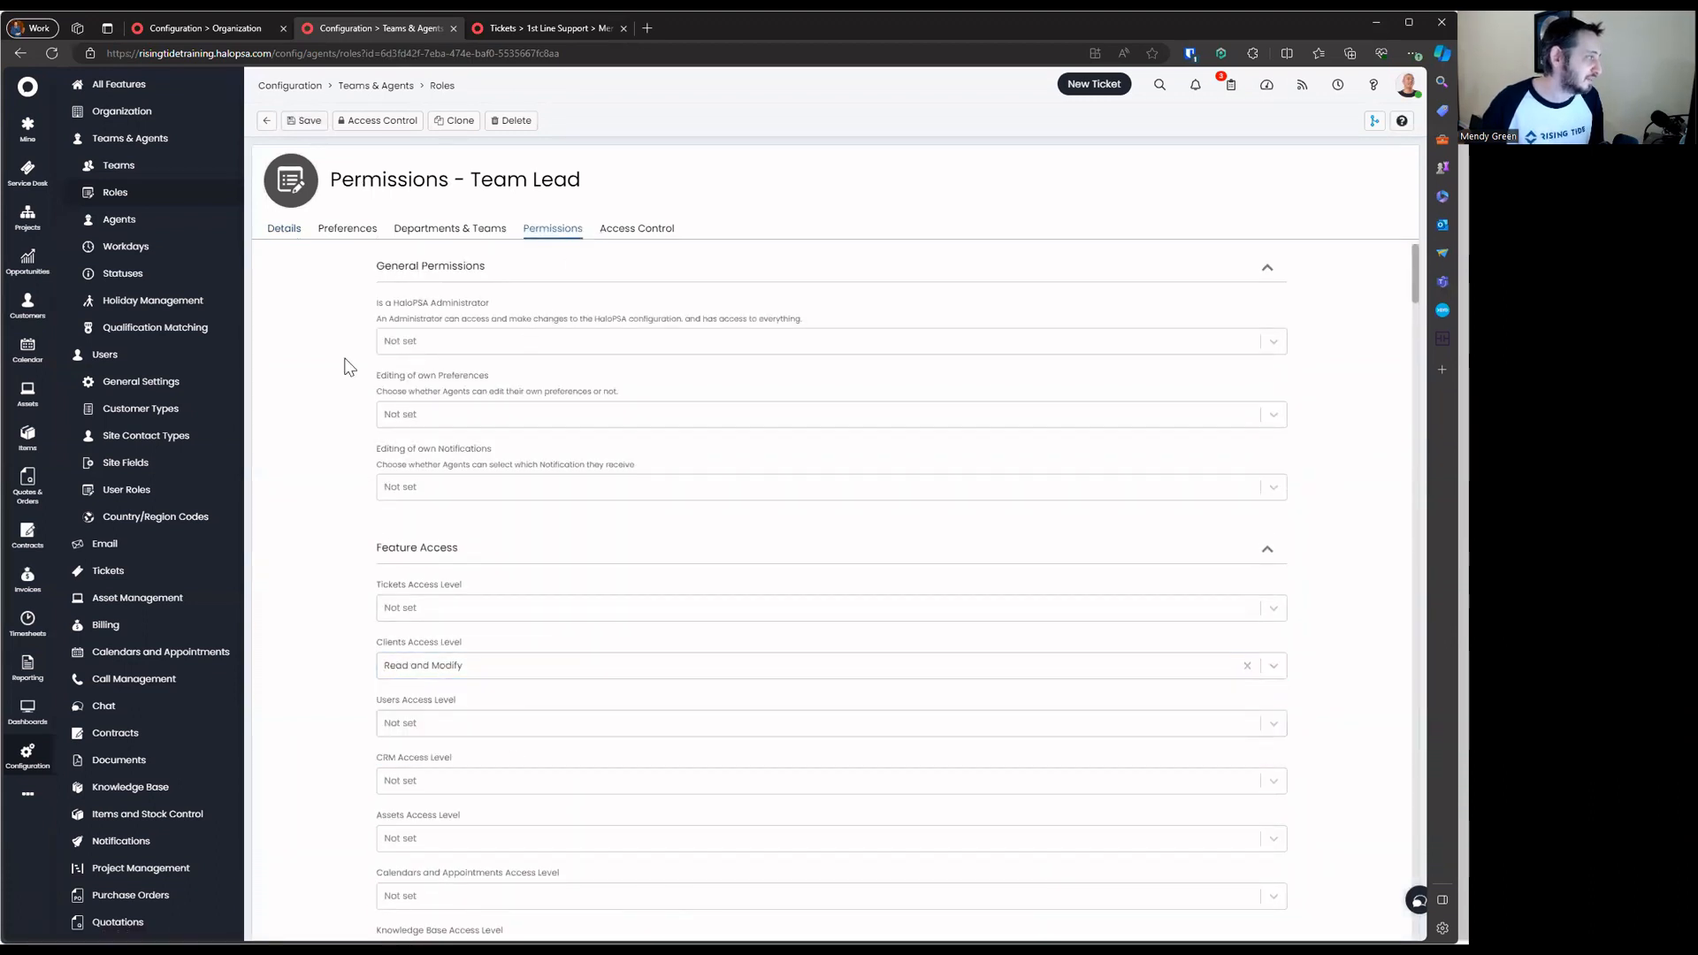
click(305, 122)
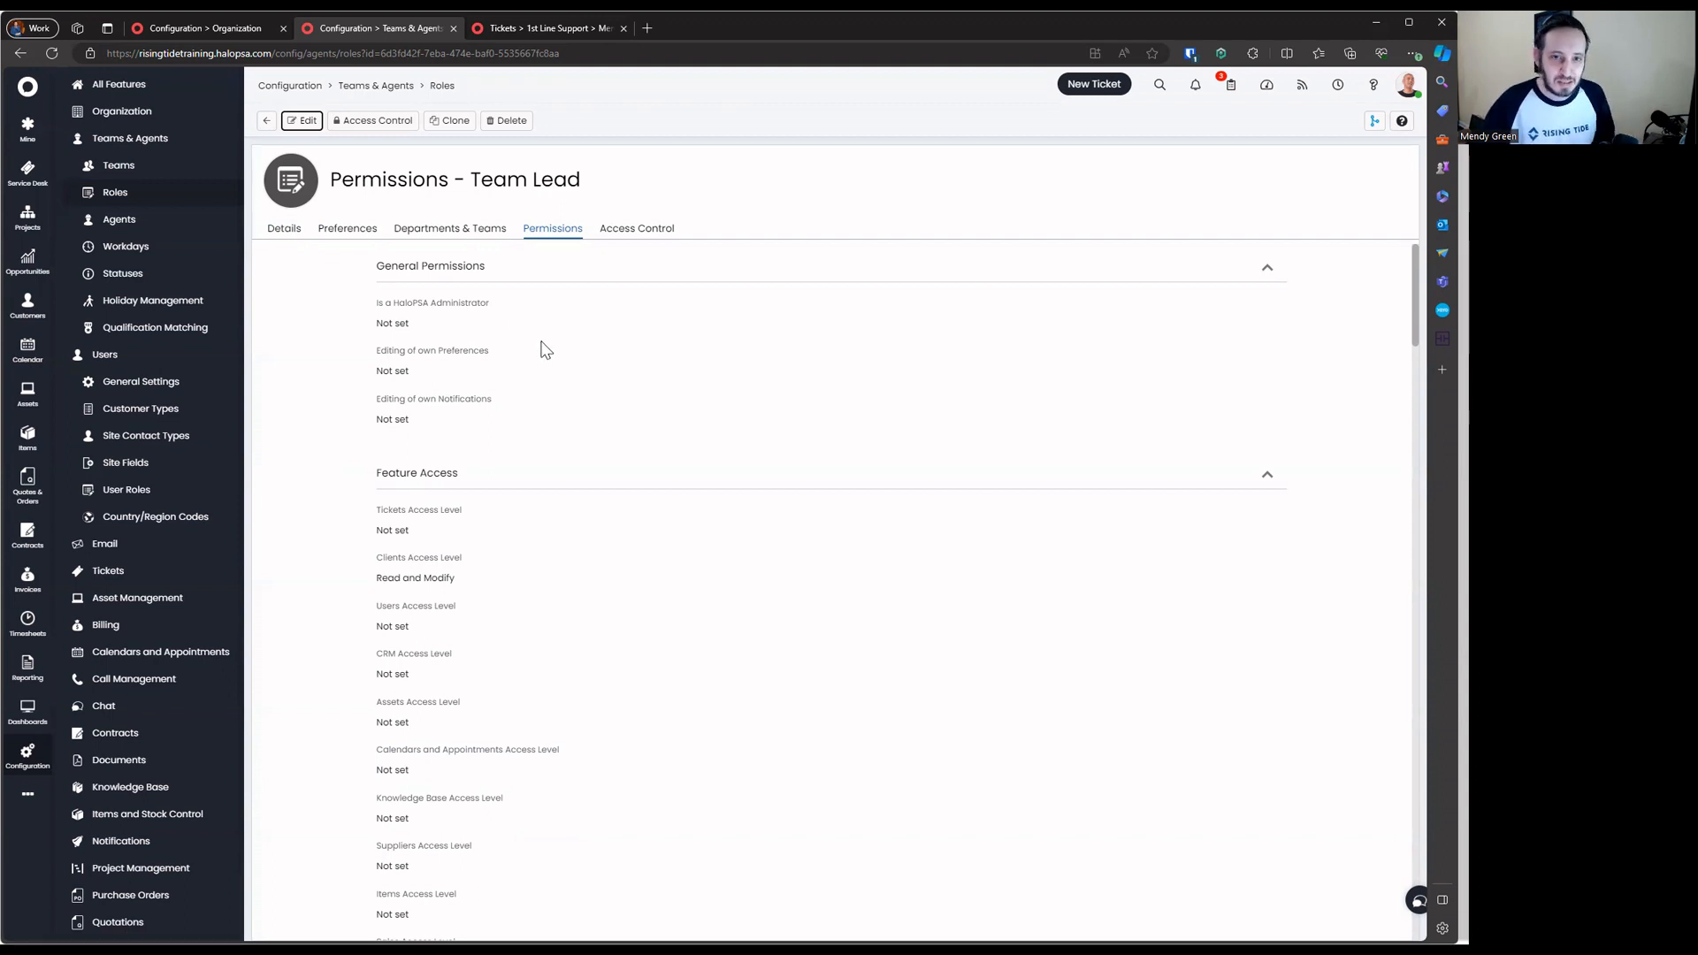
click(269, 122)
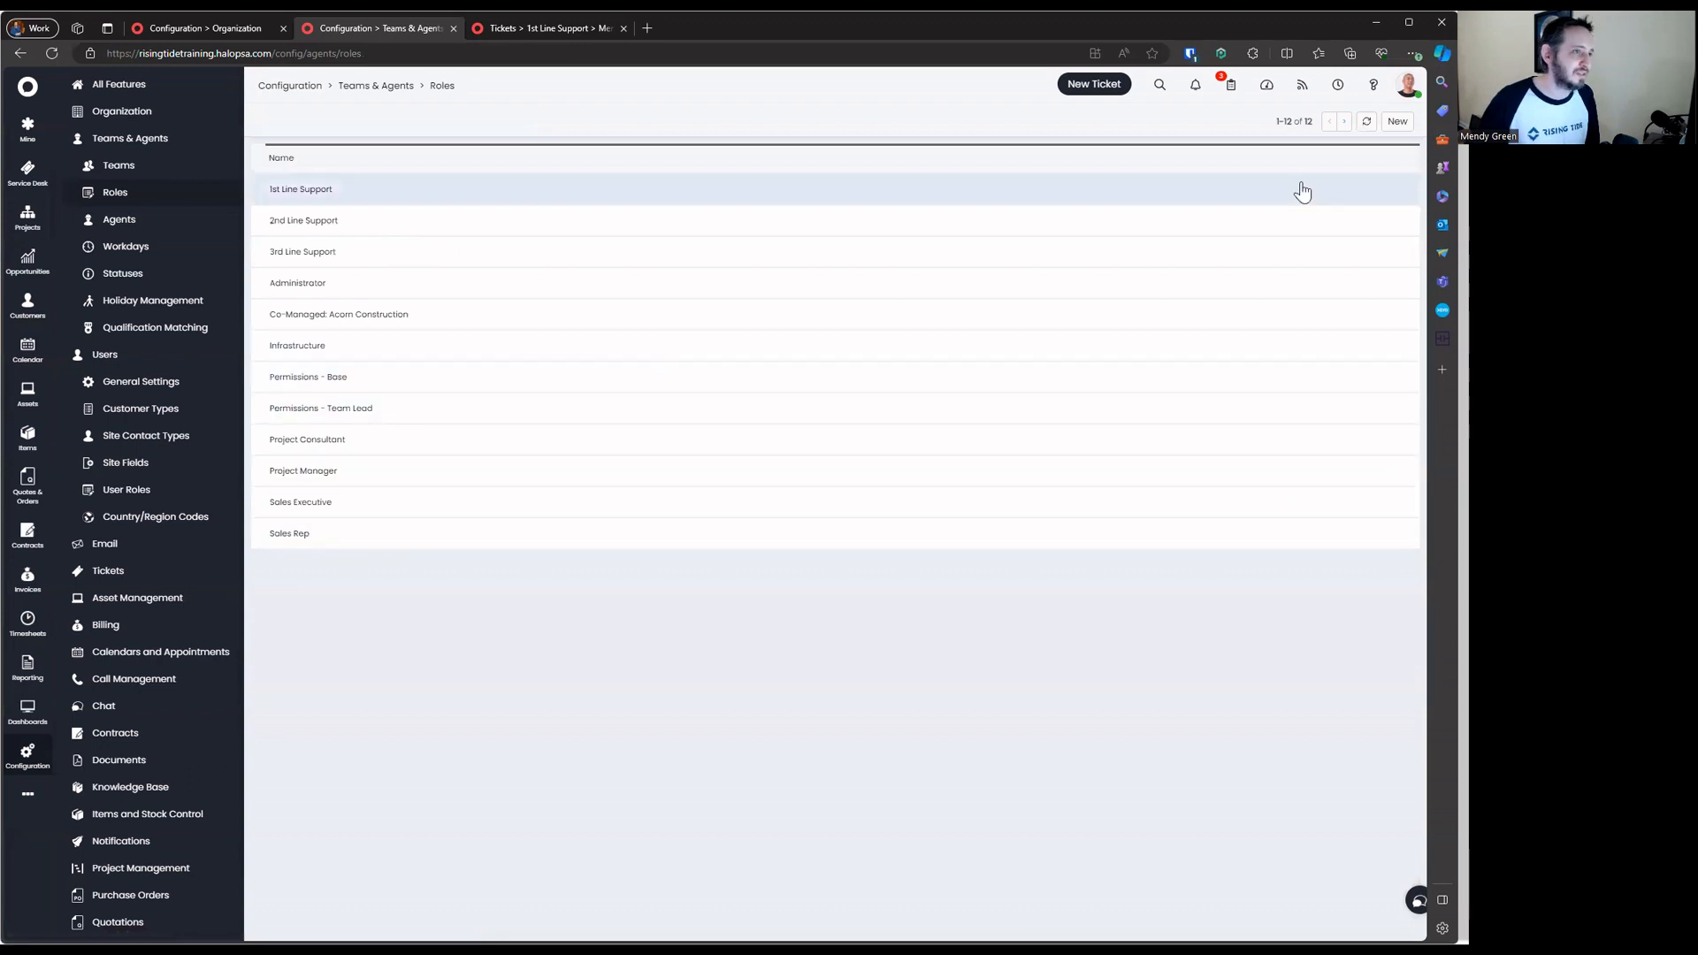
Filter the roles by 'Permis', then open the sales manager agent's record from Agents
click(1404, 159)
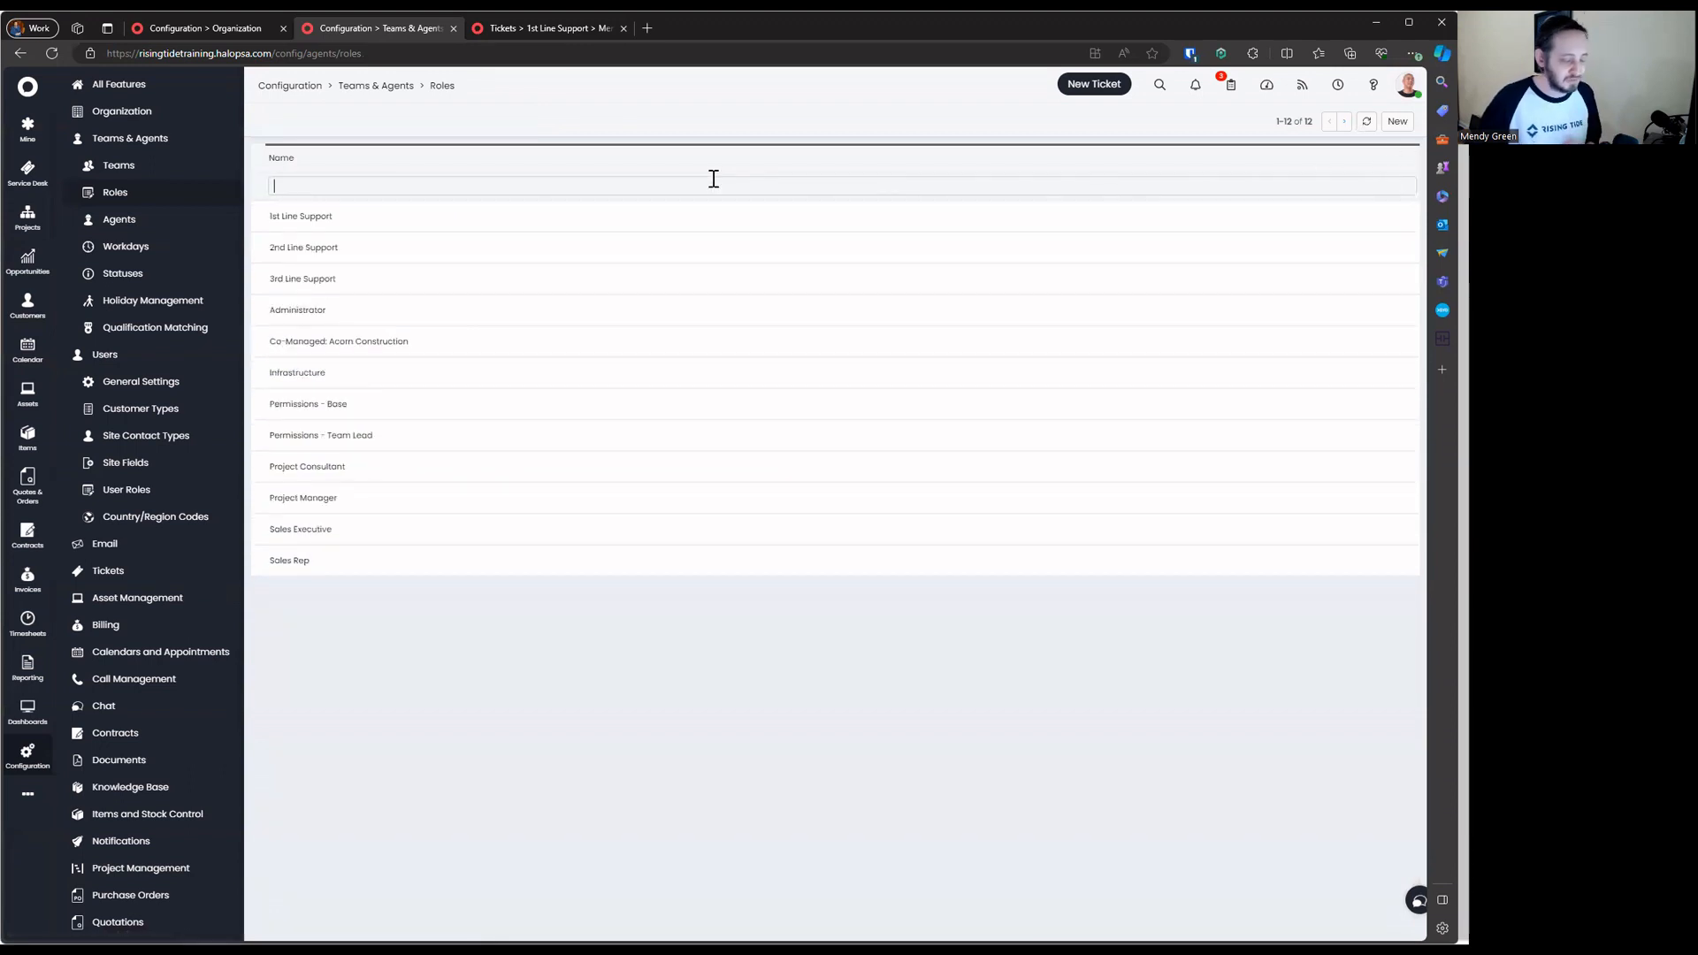
text(Permis)
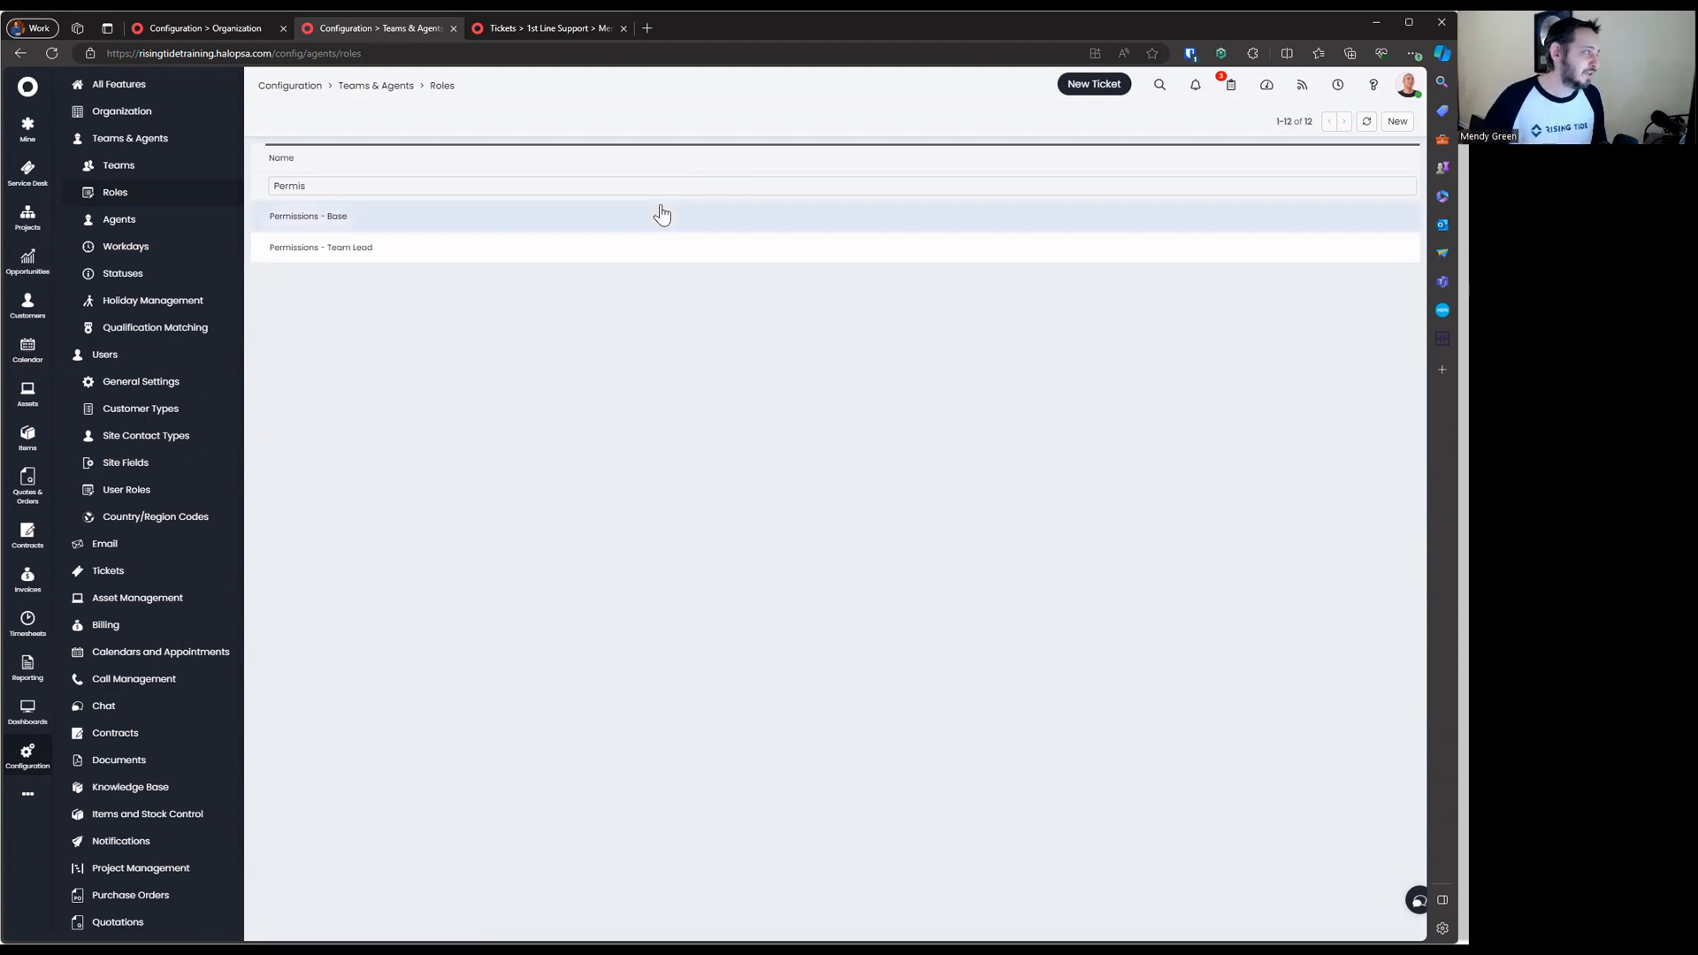
click(129, 220)
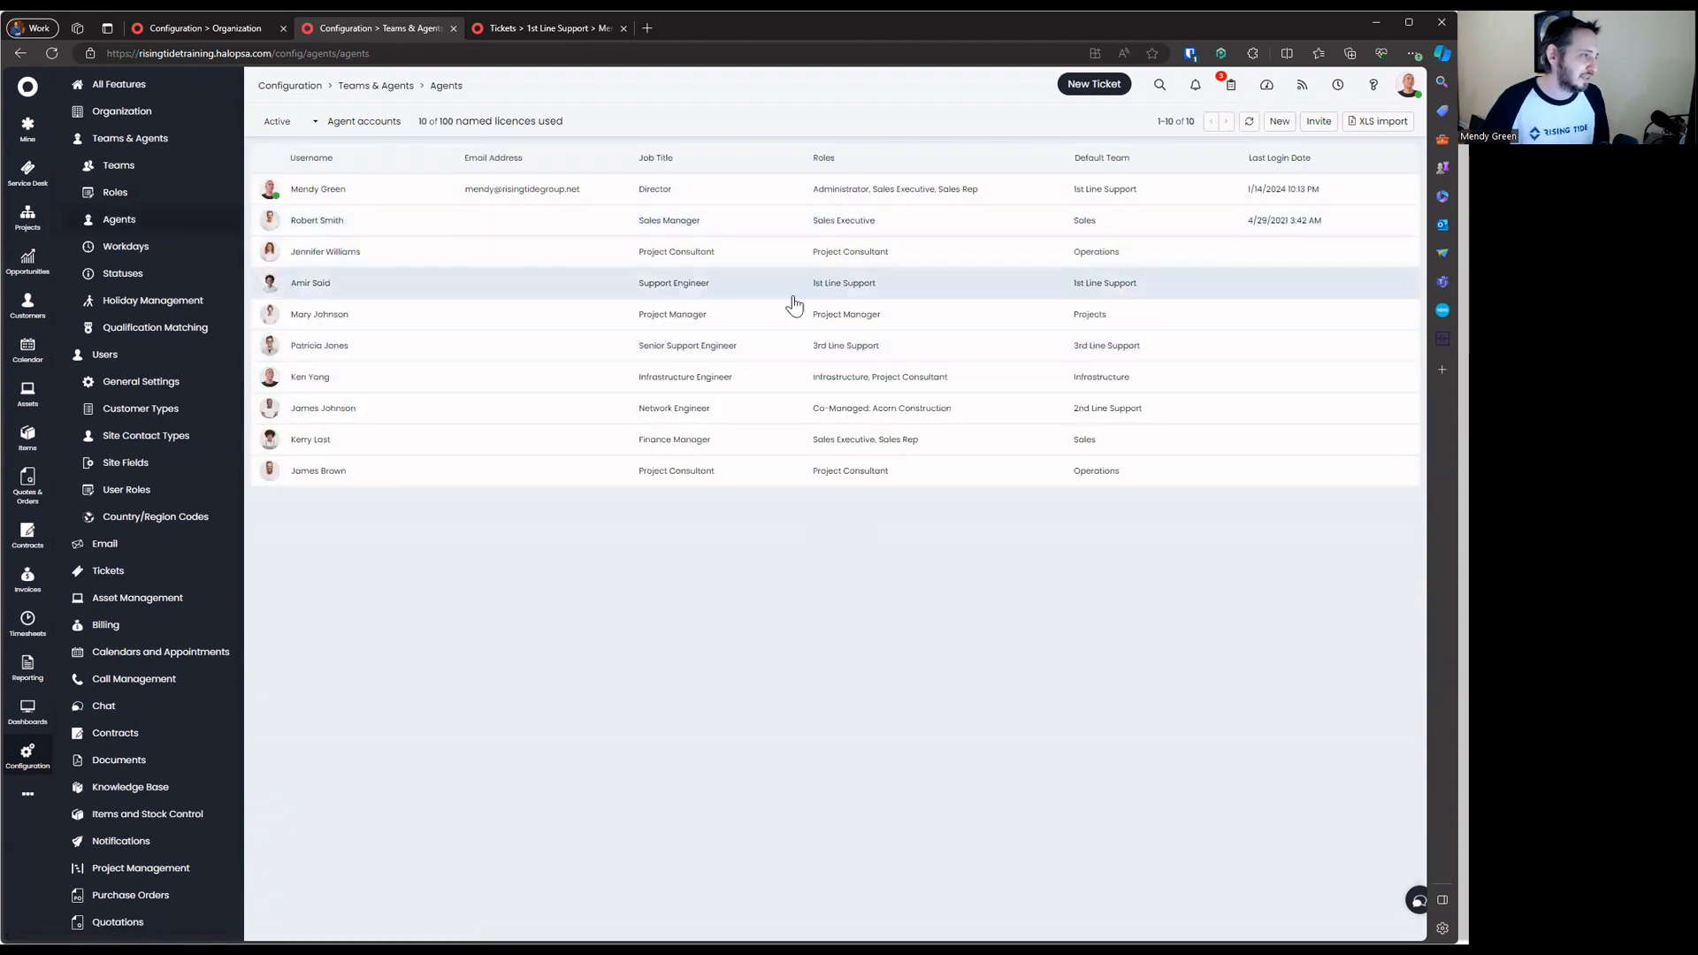
click(469, 223)
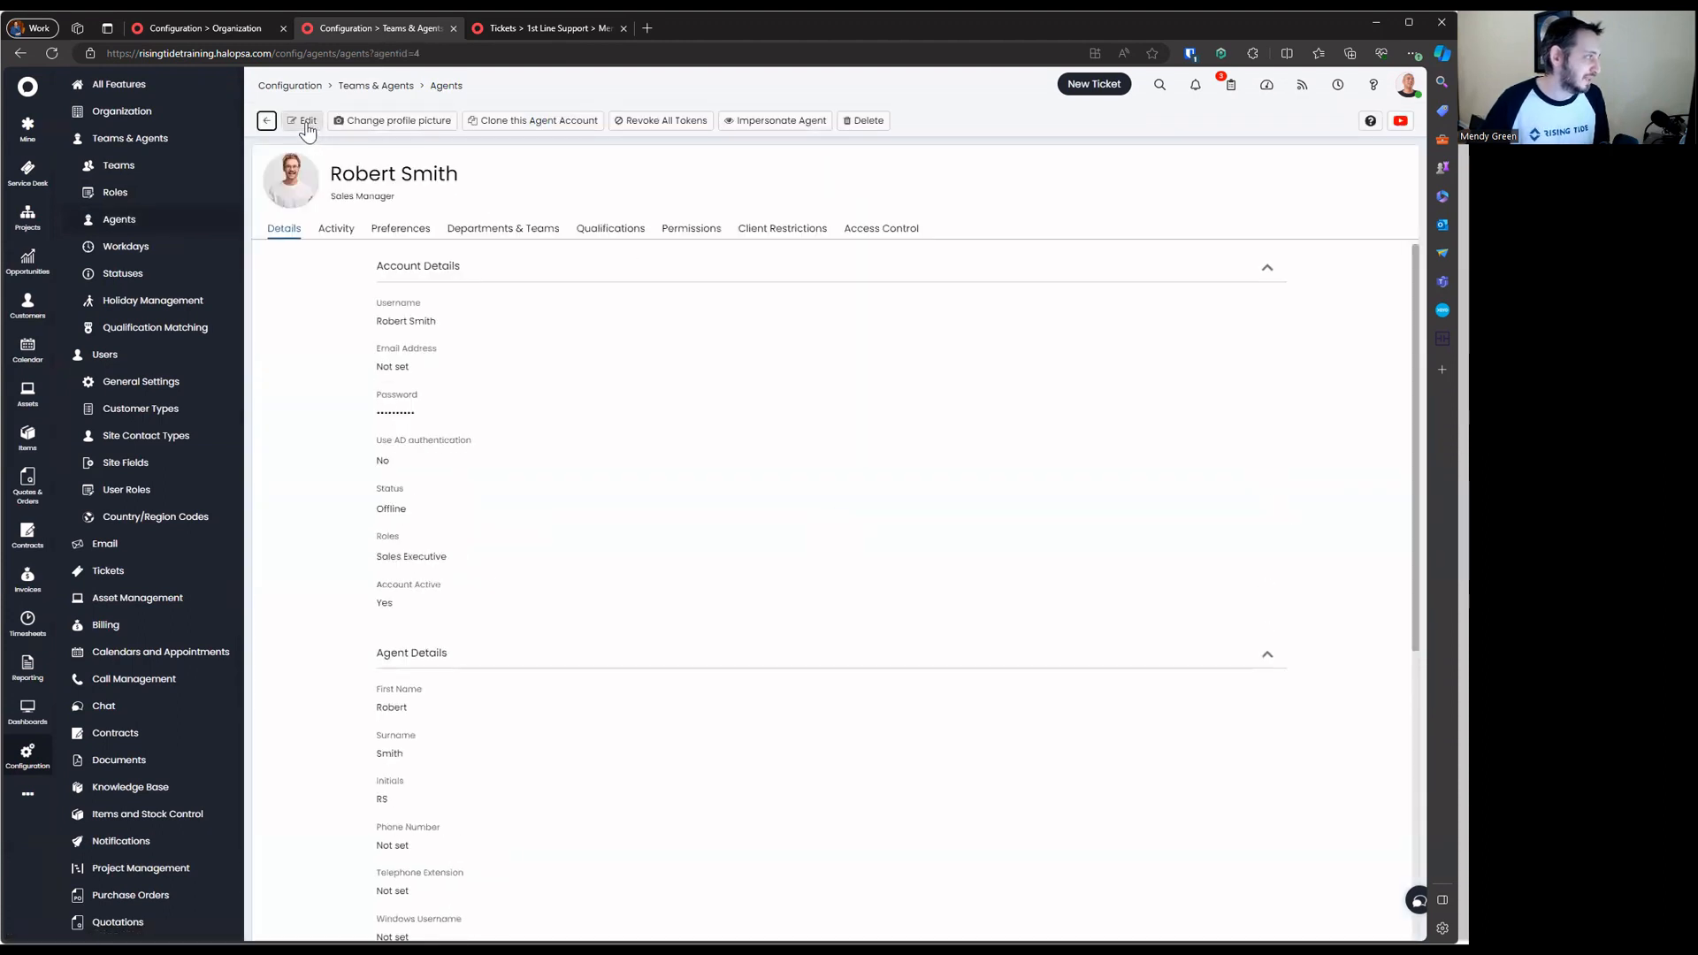
Replace the agent's Sales Executive role with Permissions - Base and Permissions - Team Lead, and save
click(446, 599)
click(468, 598)
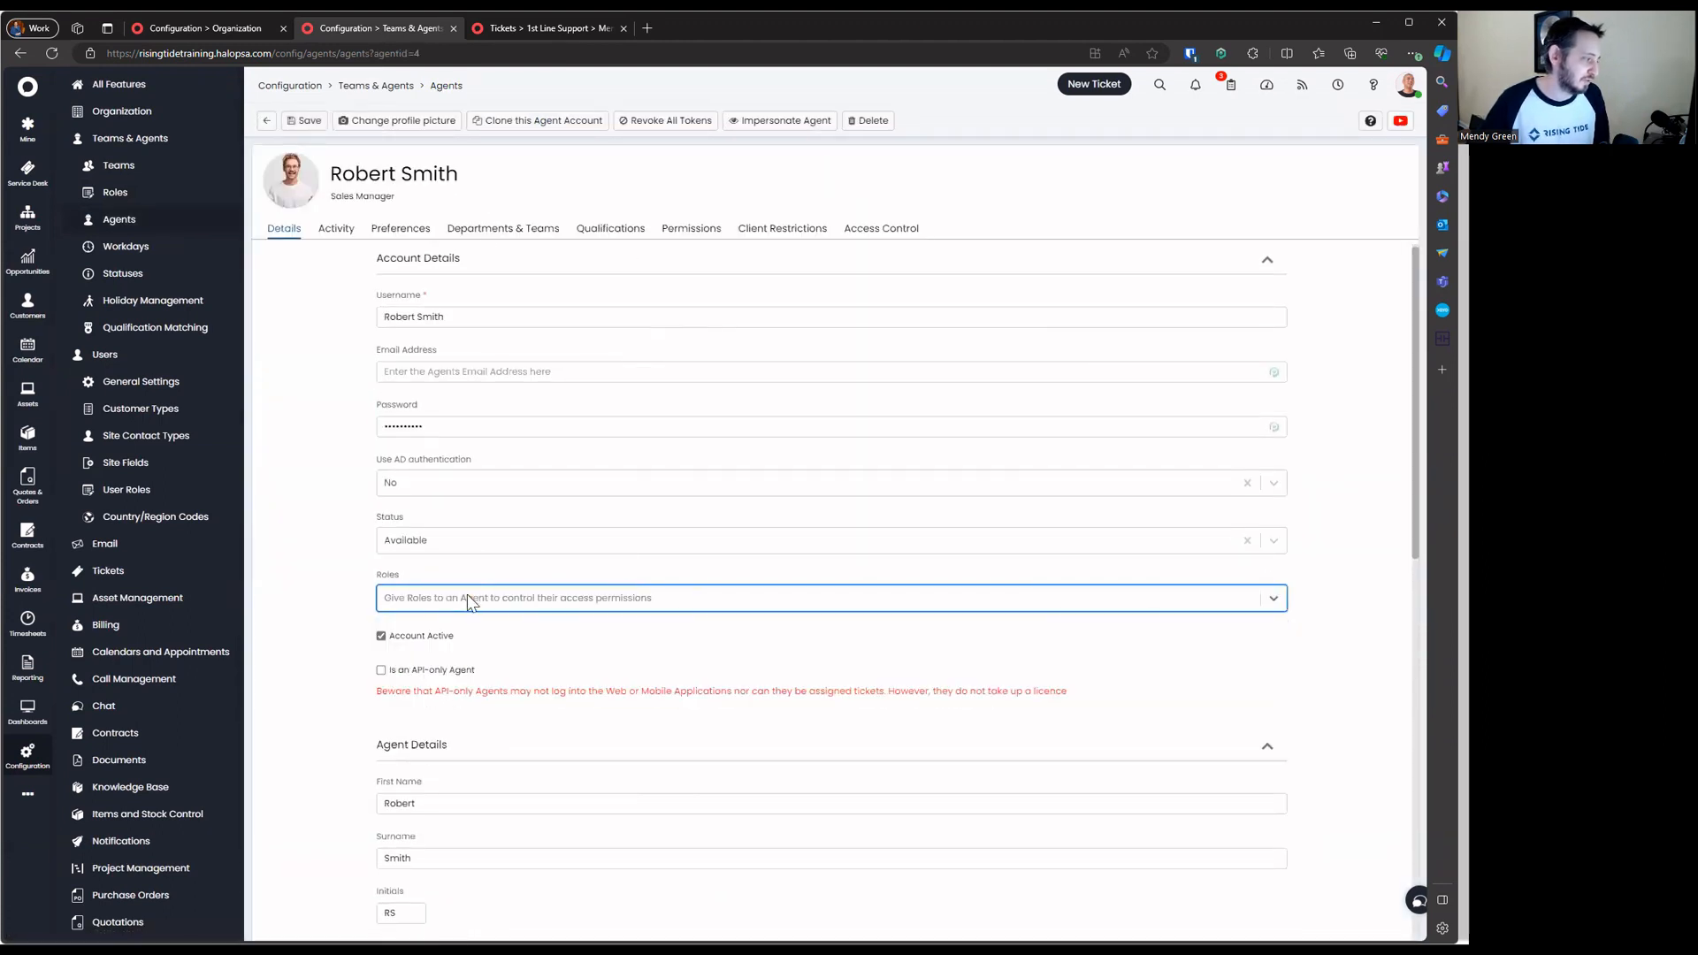
click(497, 707)
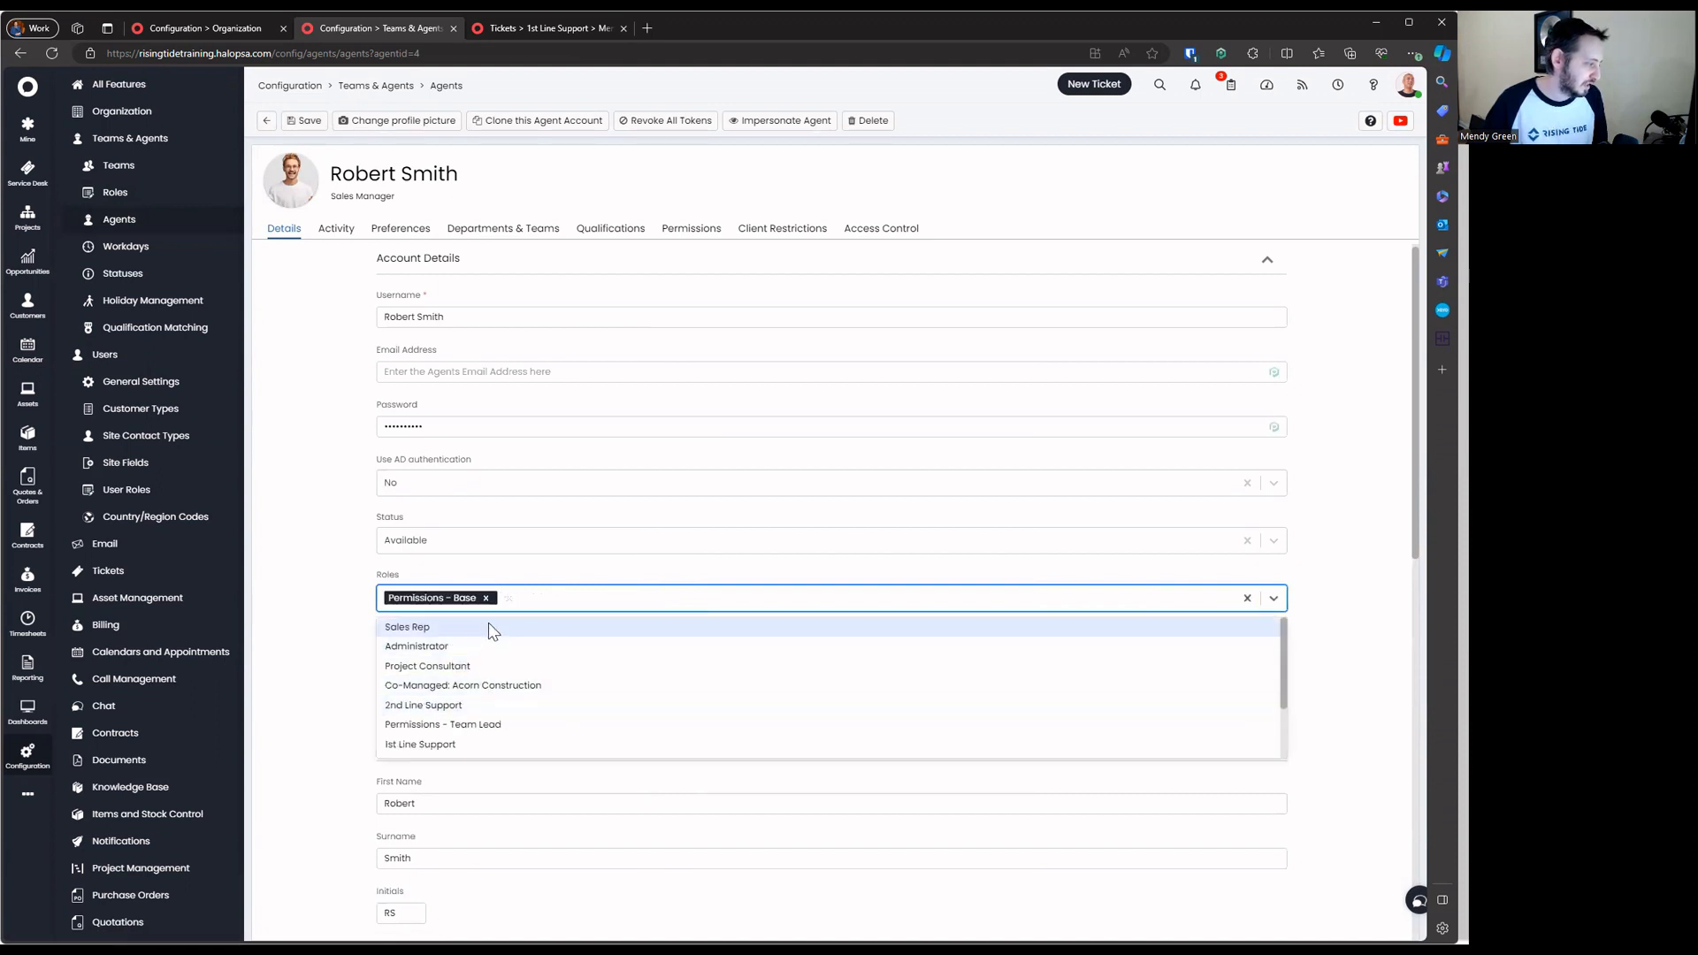
scroll(608, 721, down, 2)
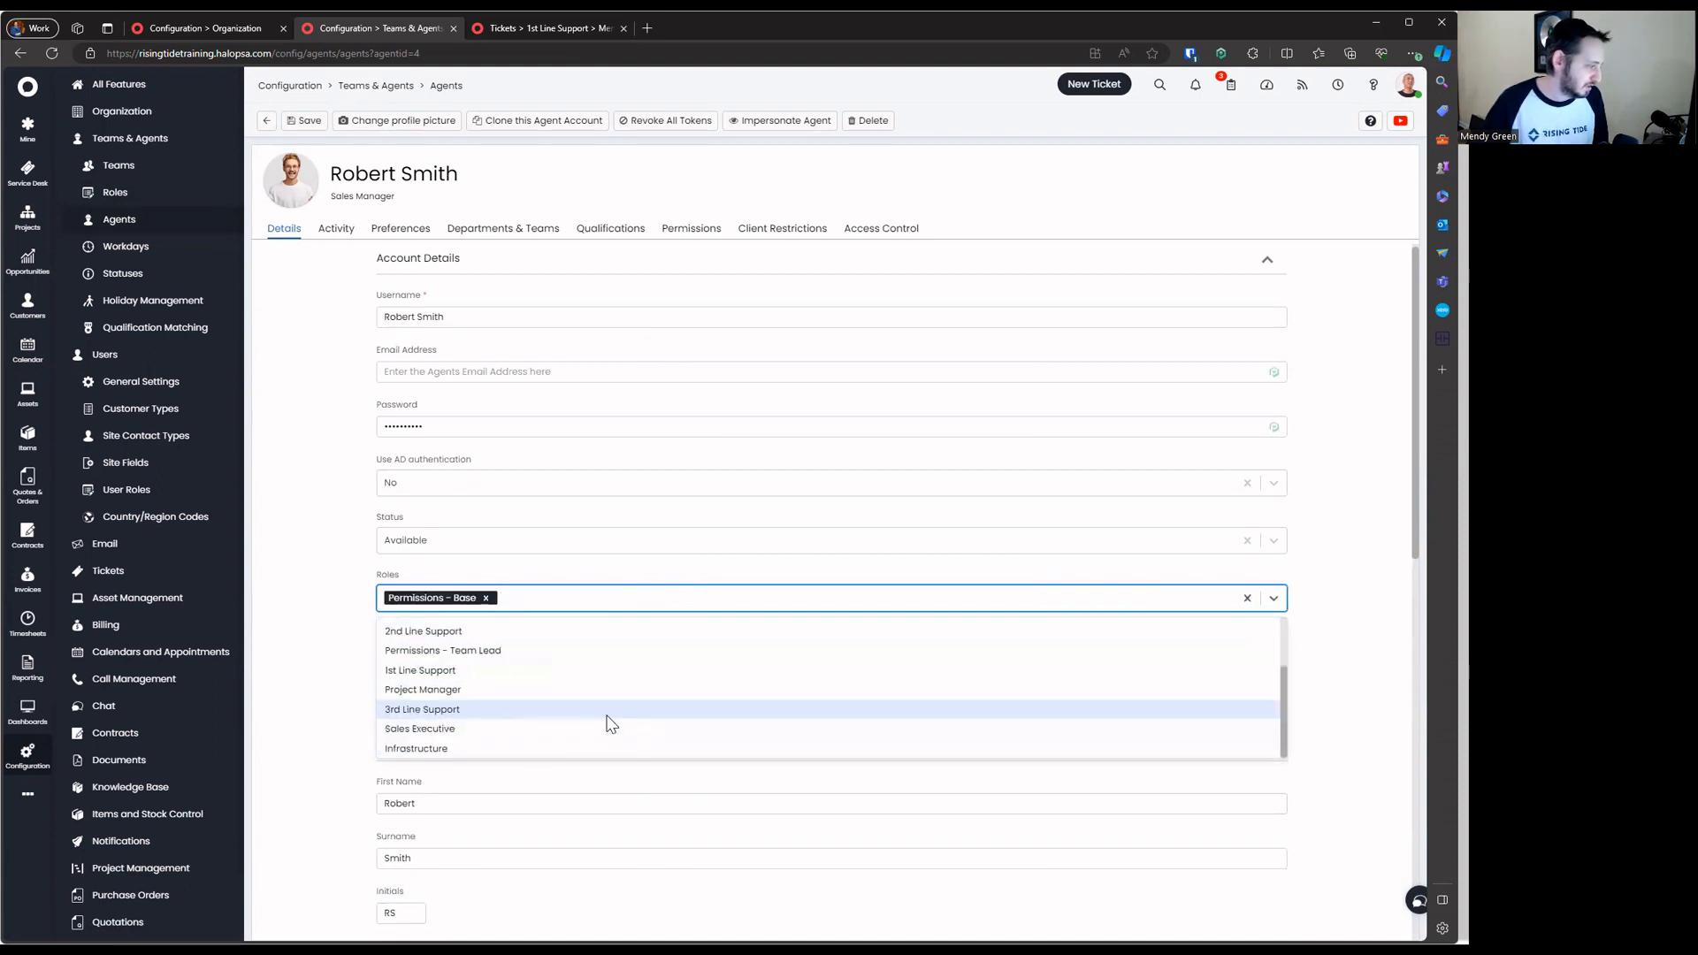
scroll(609, 720, up, 2)
click(608, 723)
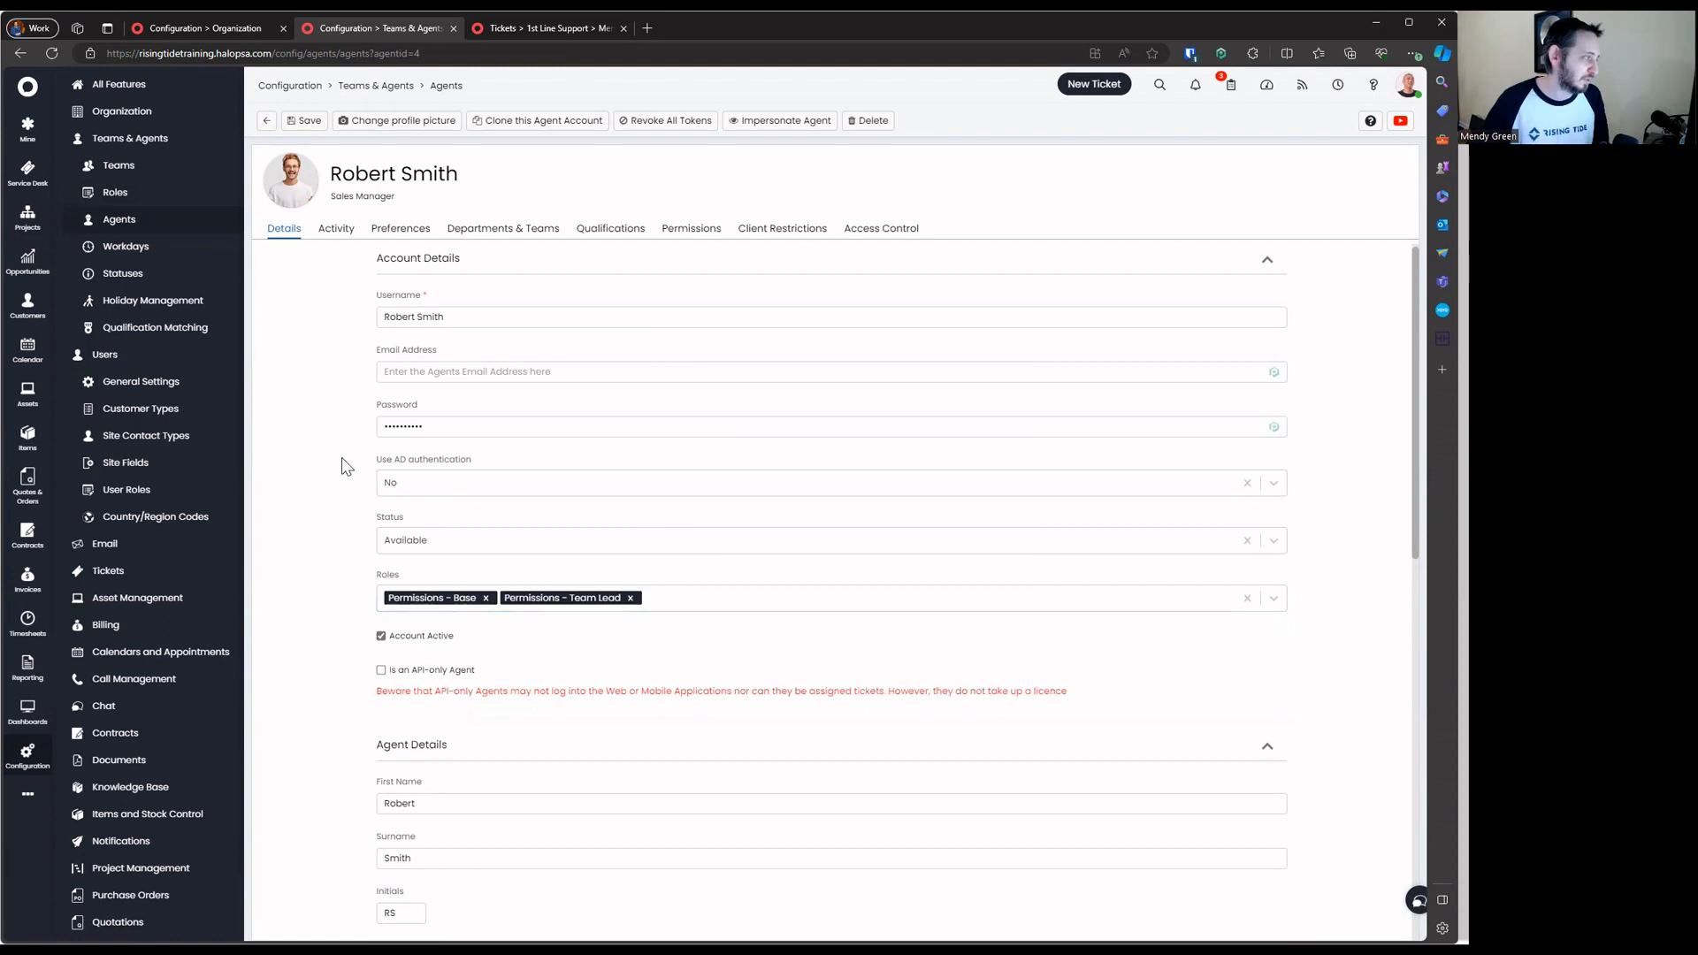
click(304, 120)
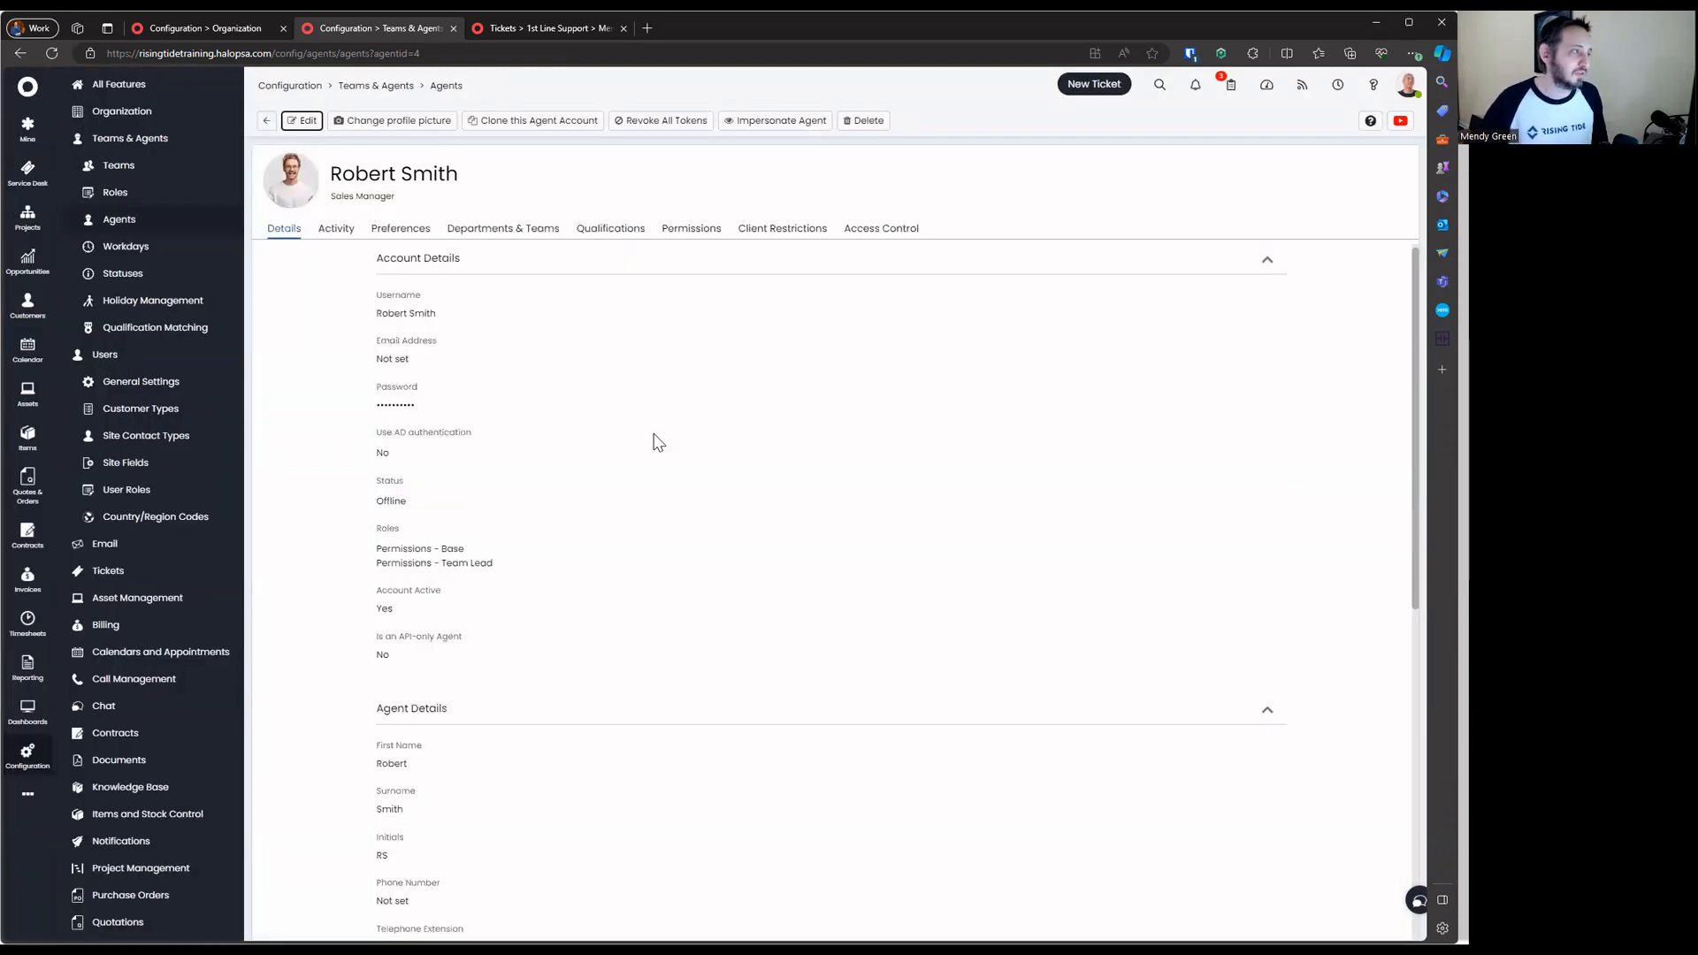
Review the agent's permissions: Clients Read and Modify from Team Lead, other access from Permissions - Base
click(690, 228)
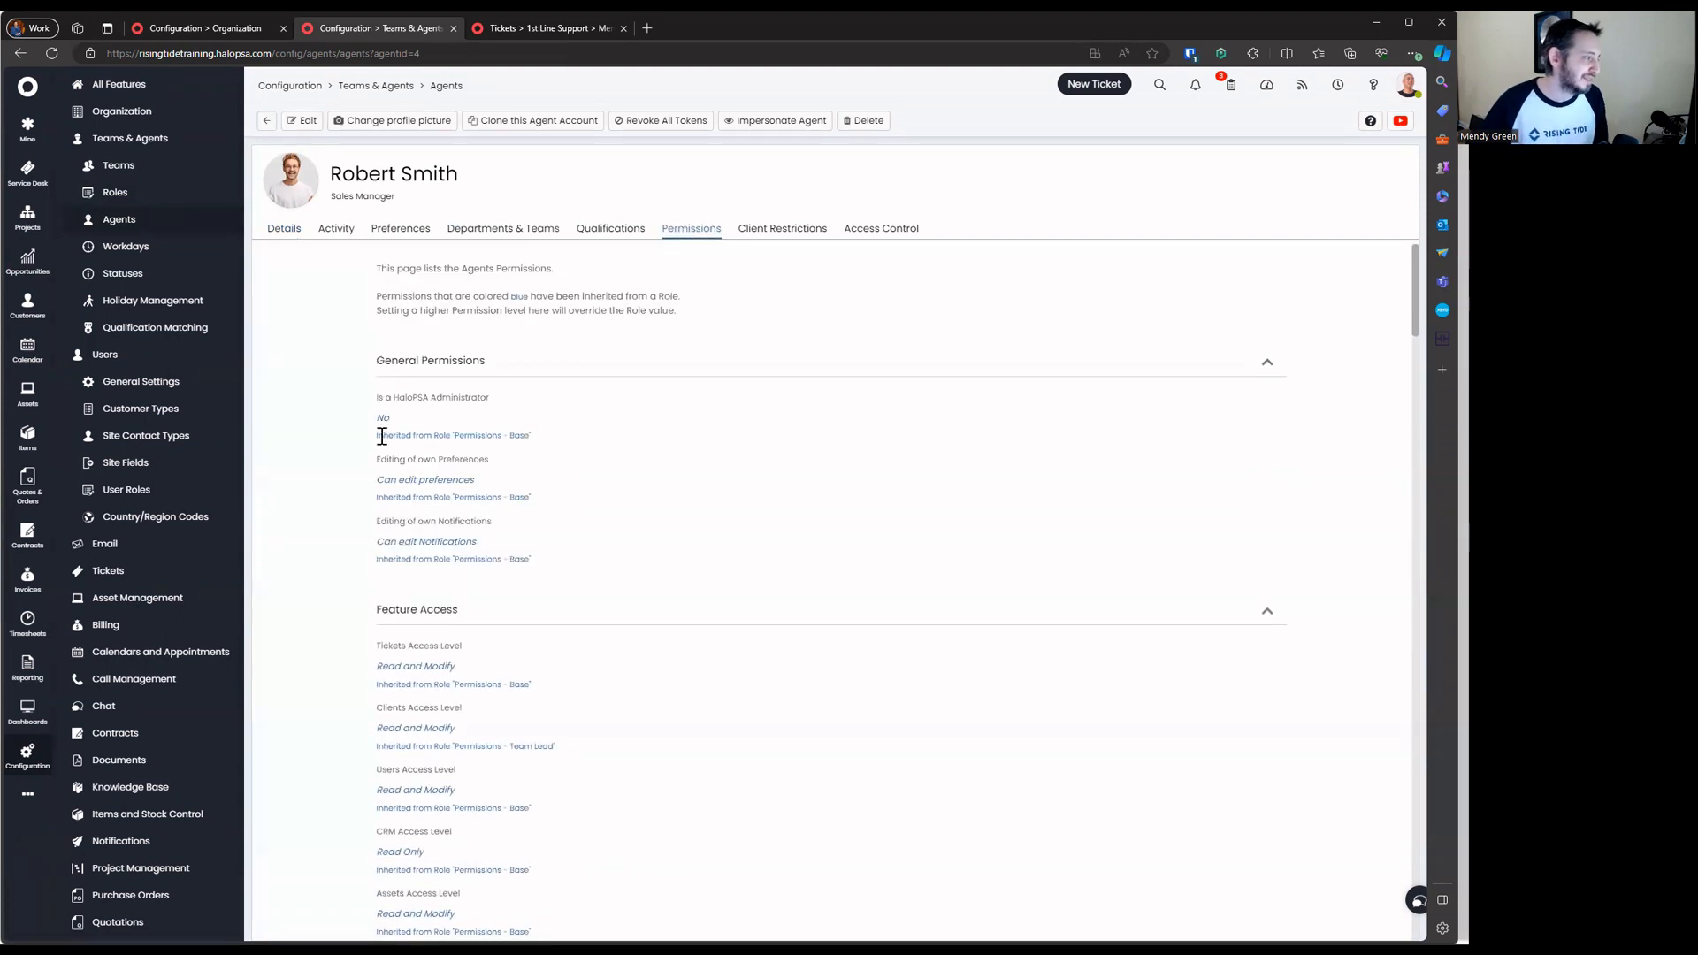
drag(382, 405, 693, 572)
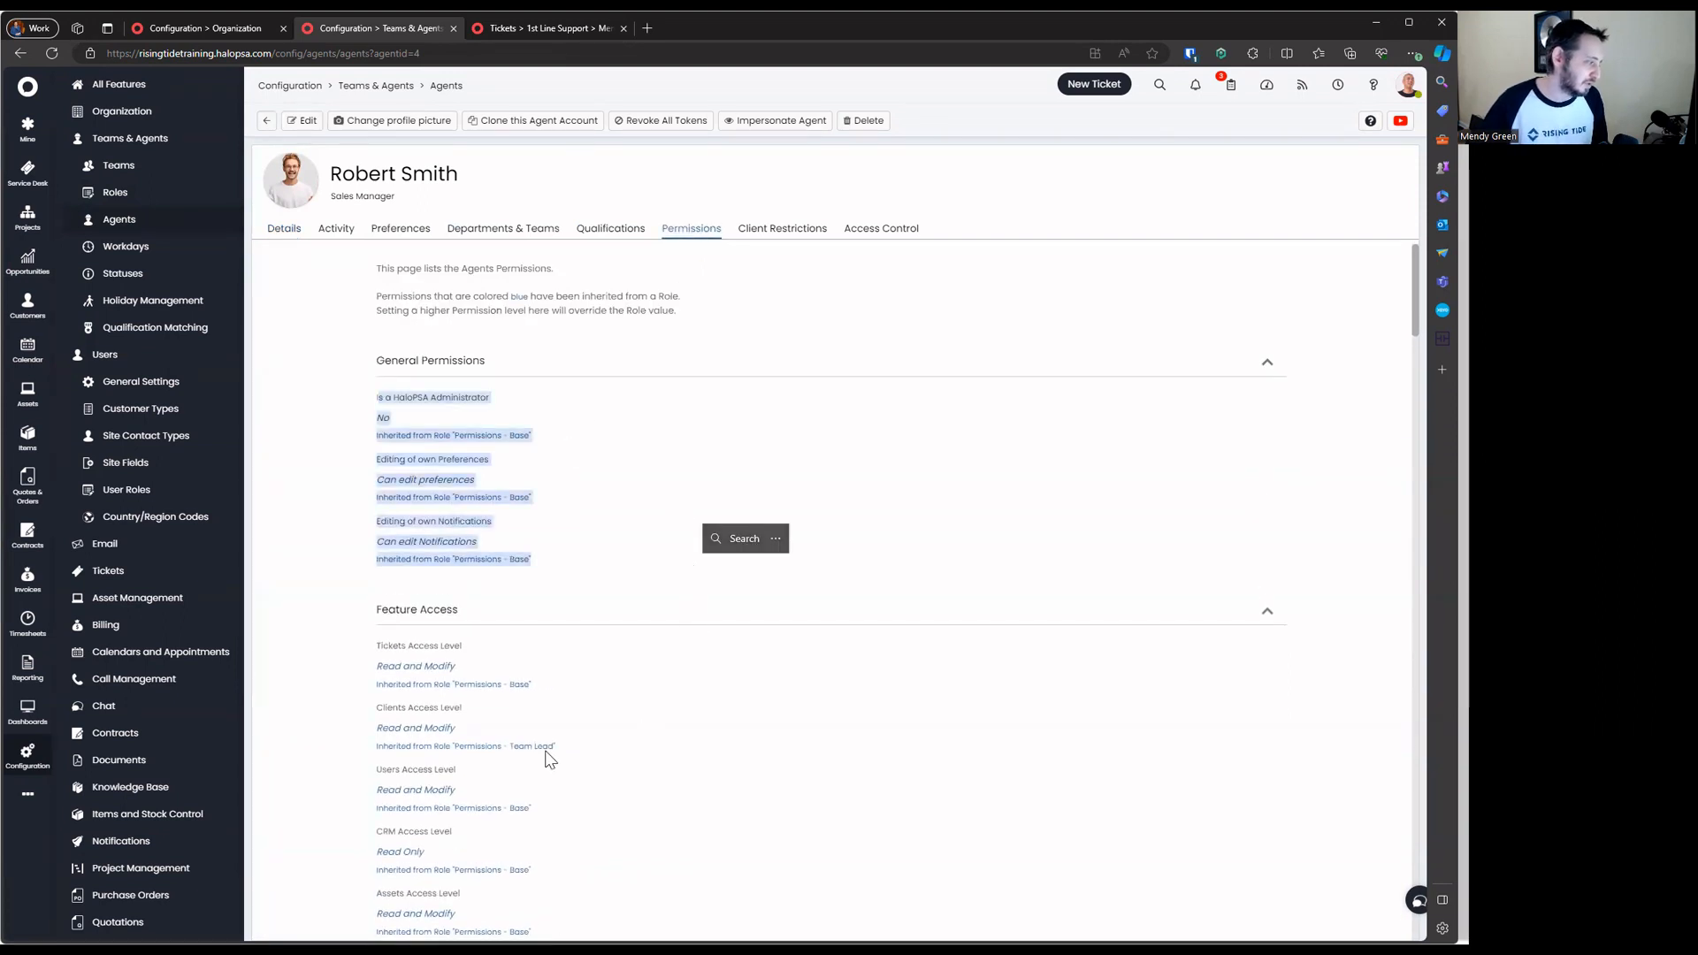
drag(374, 709, 617, 763)
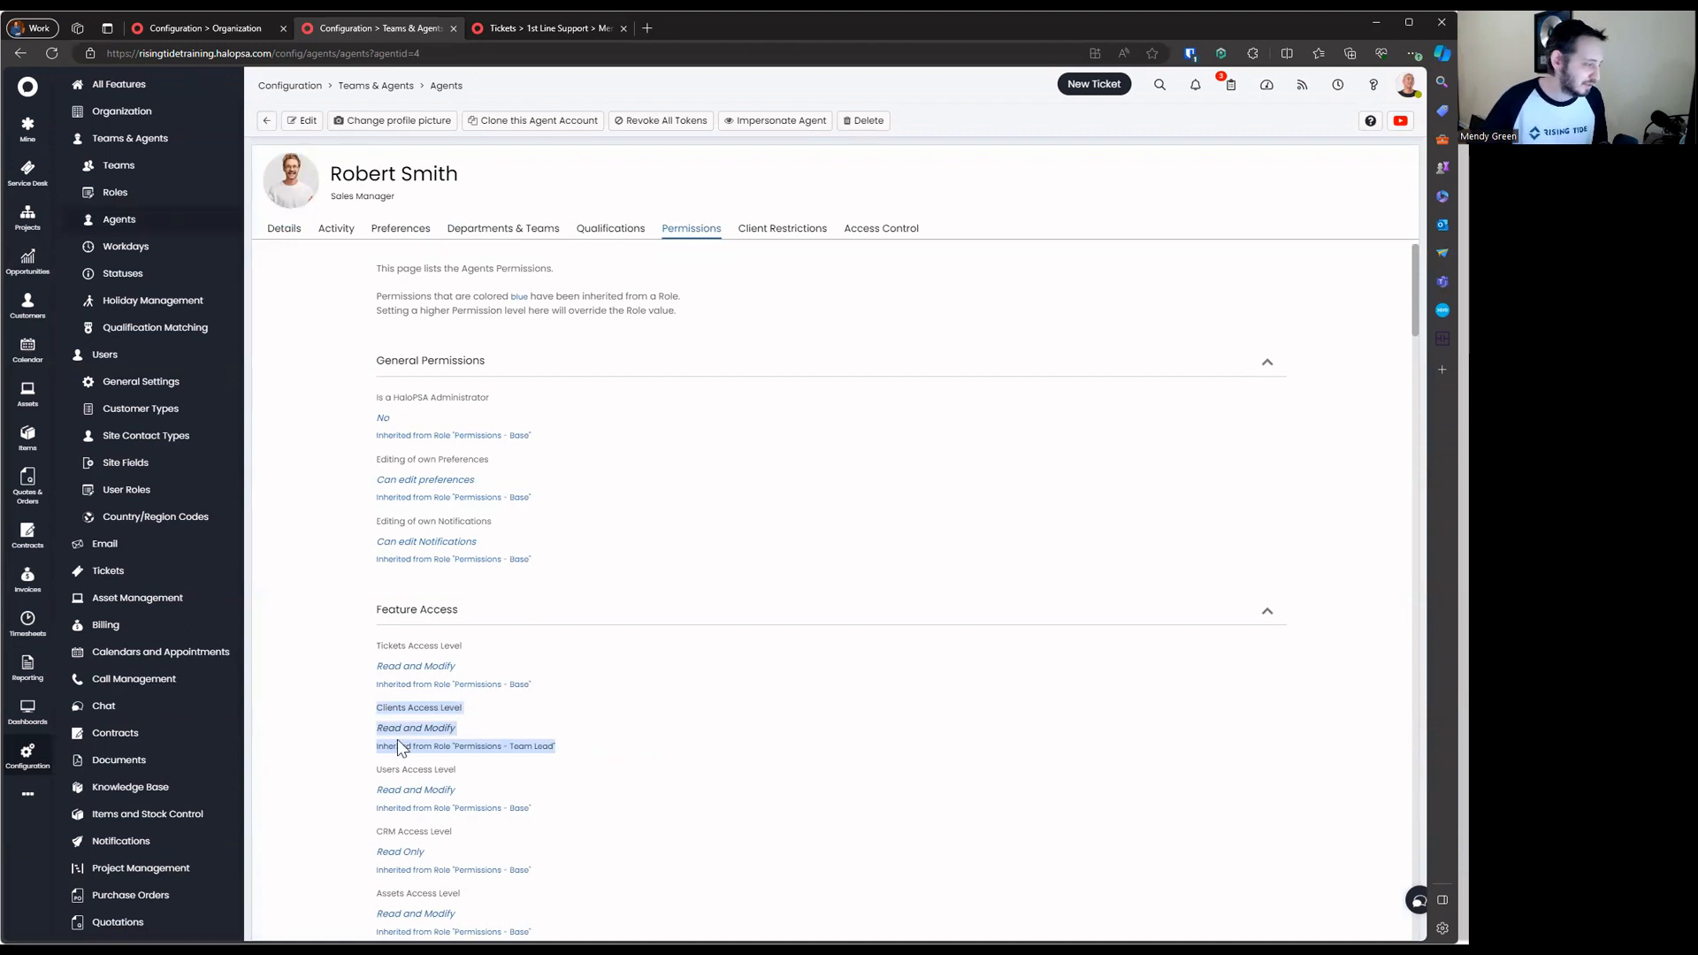
click(580, 736)
drag(374, 735, 435, 752)
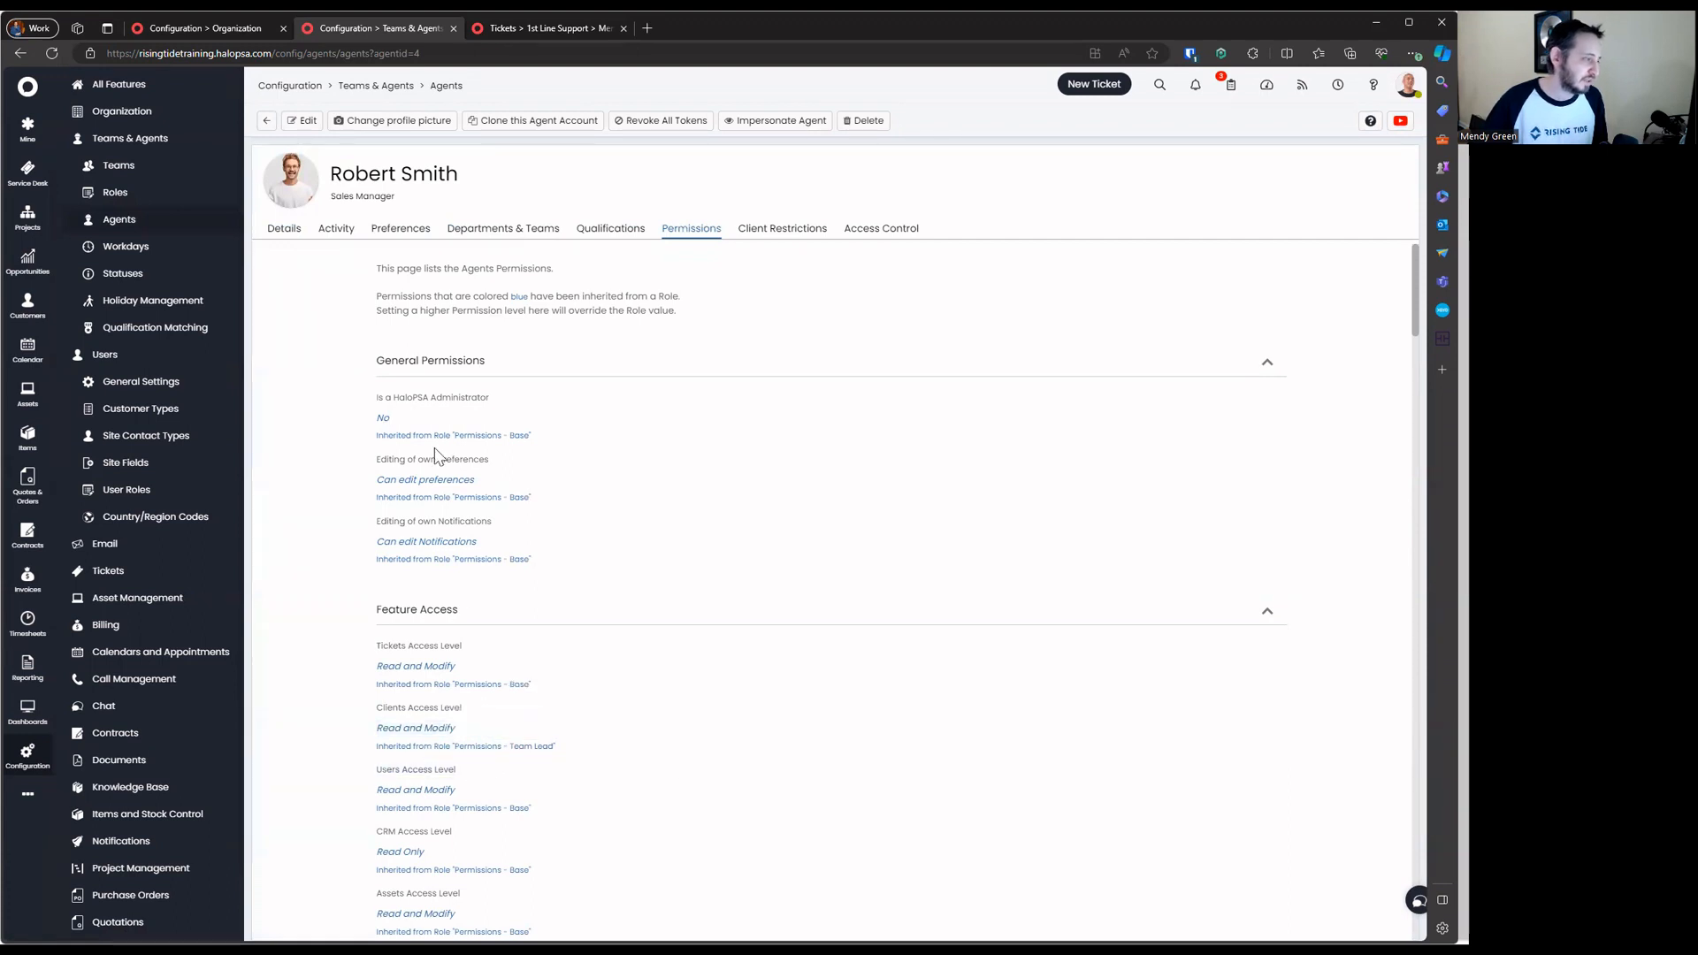
drag(432, 445, 644, 887)
click(604, 776)
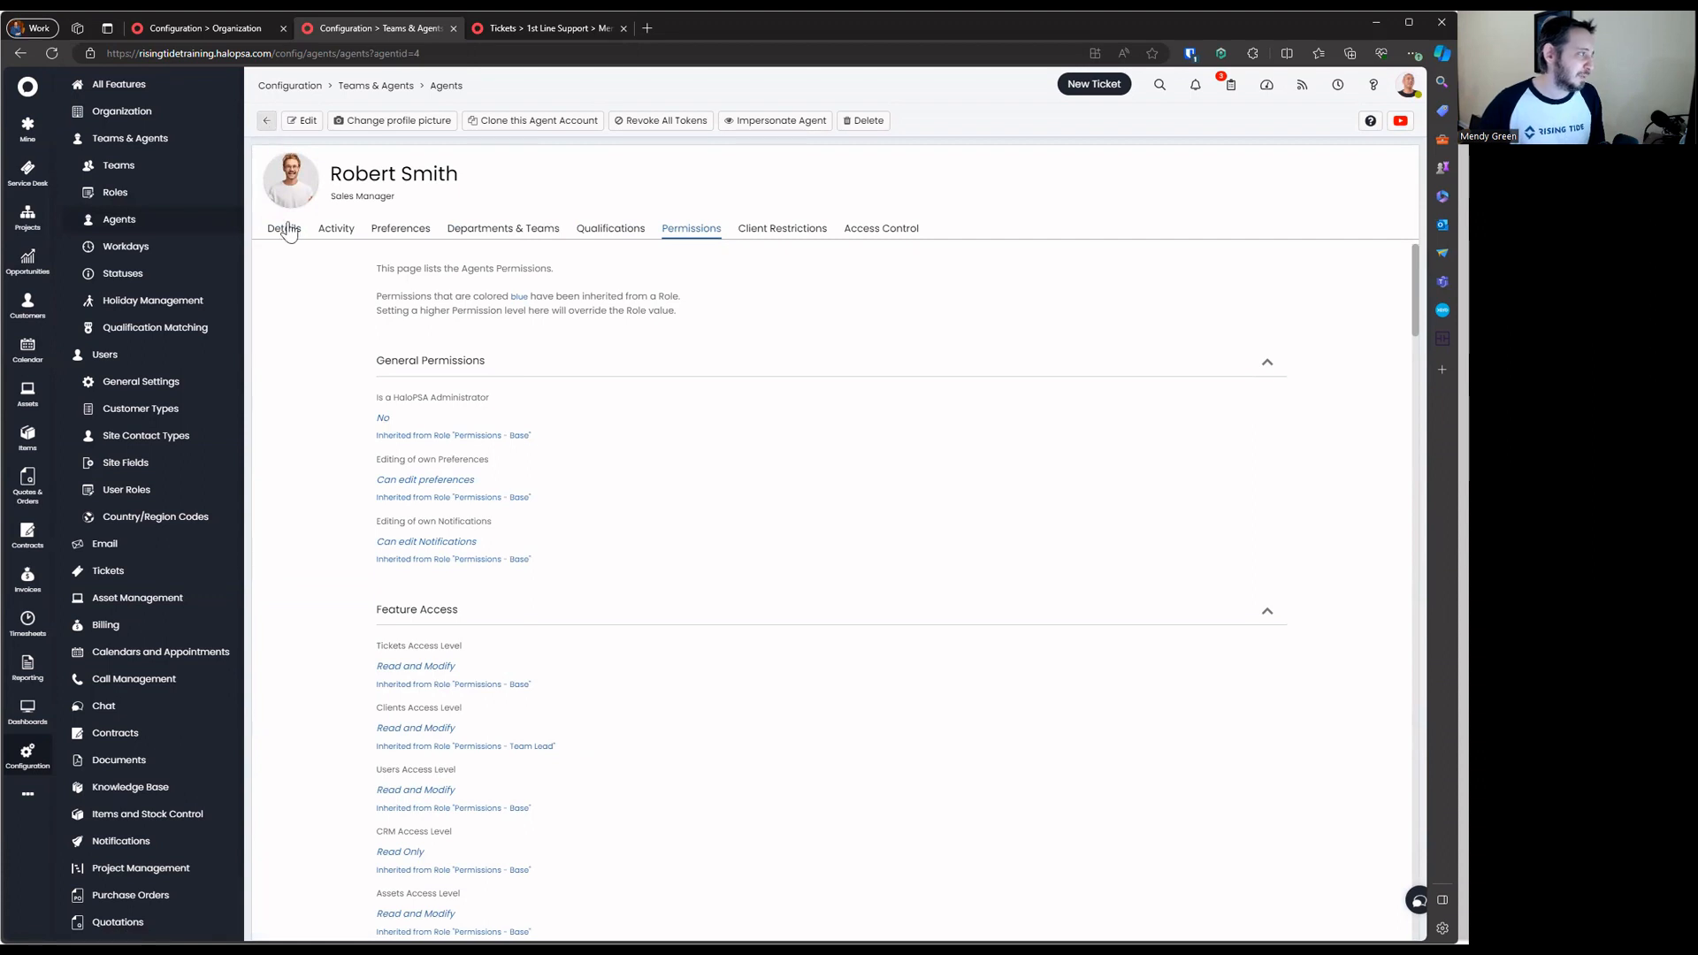
Remove the Permissions - Team Lead role from the Sales Manager agent, keeping only Base
click(301, 121)
click(631, 599)
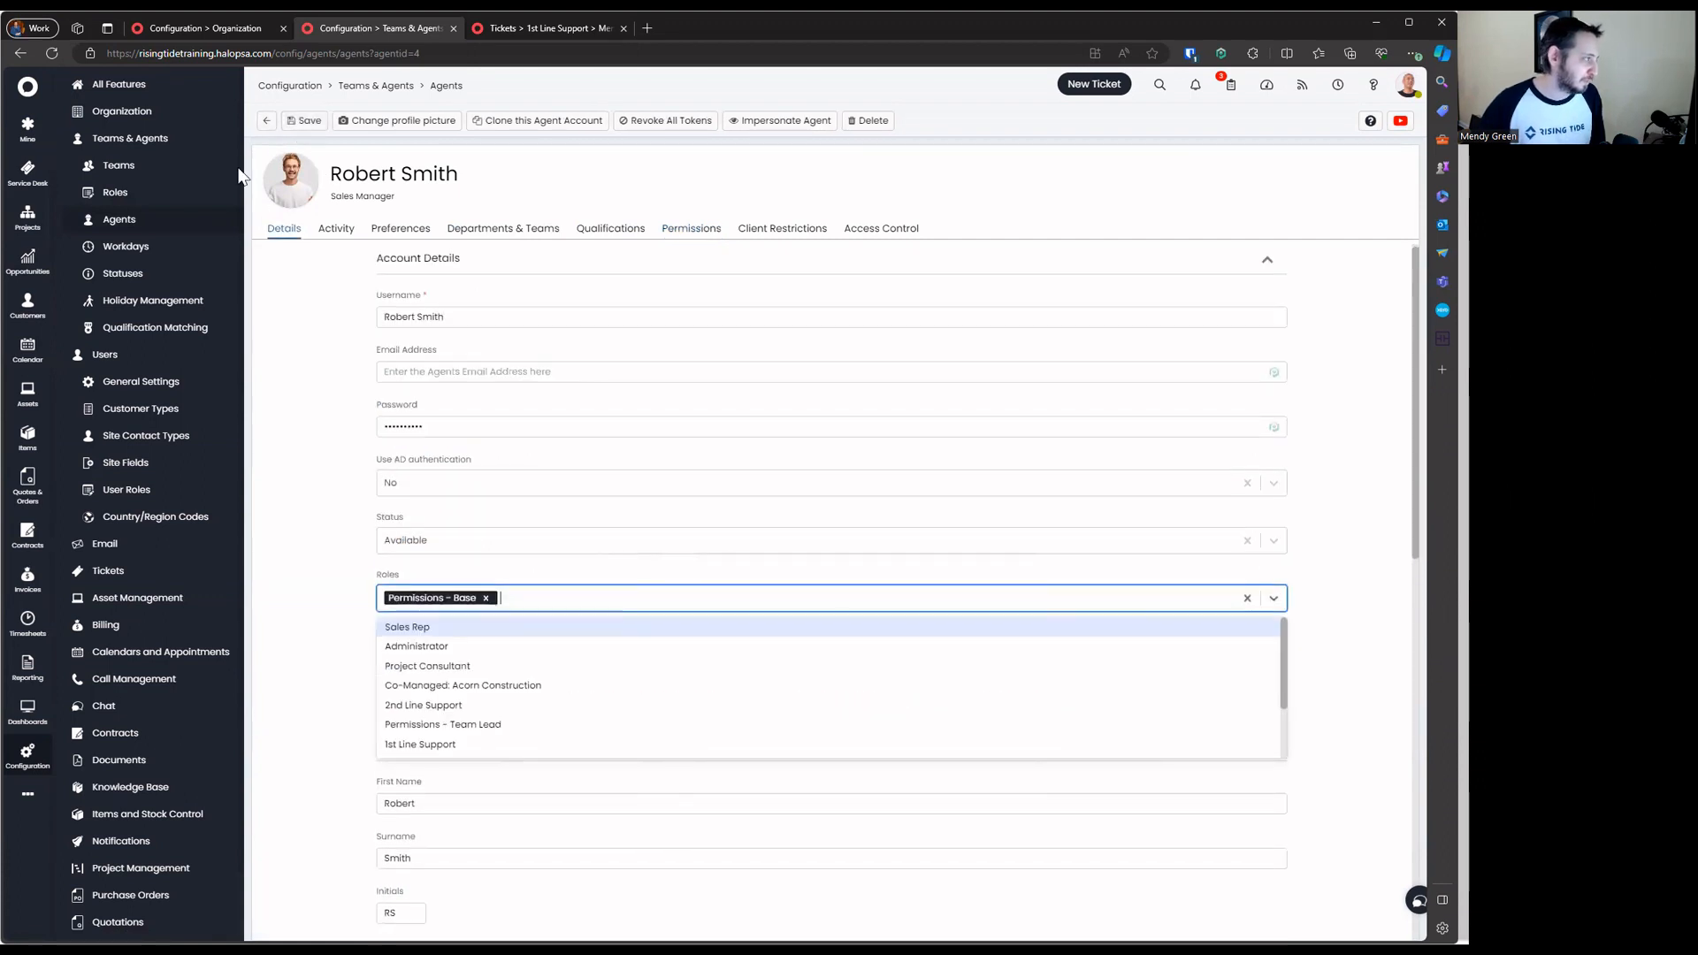
click(300, 121)
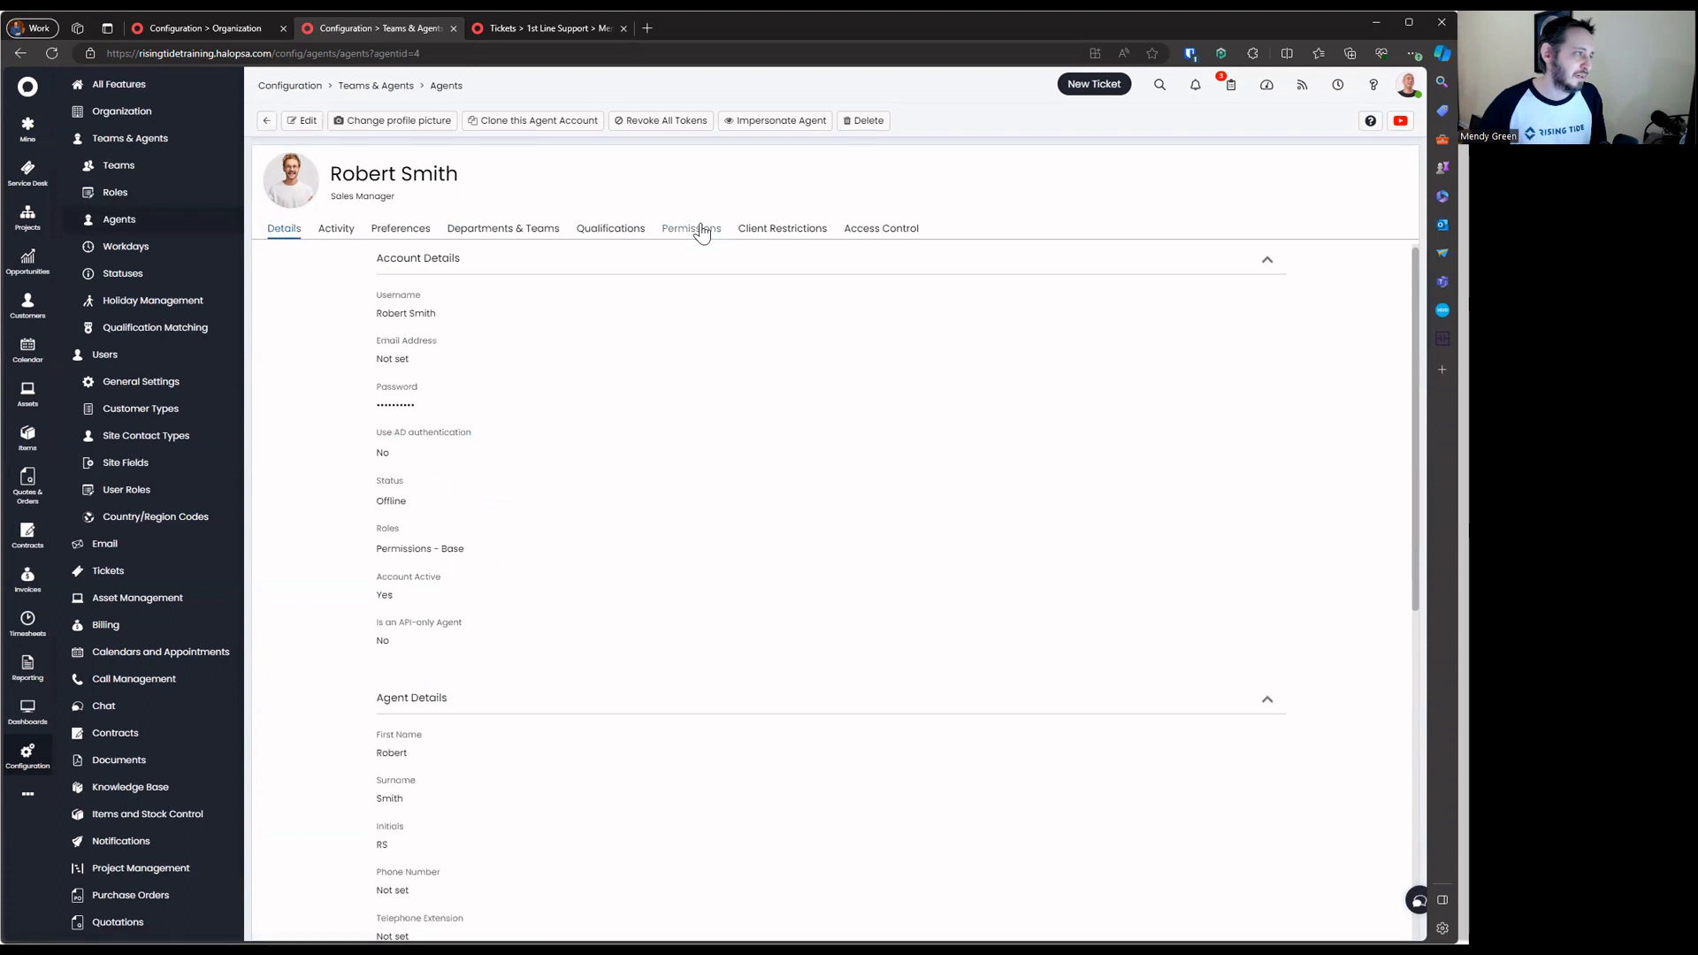
Confirm the agent now inherits Clients Read Only access, then go to the Roles list
click(698, 229)
scroll(701, 580, down, 2)
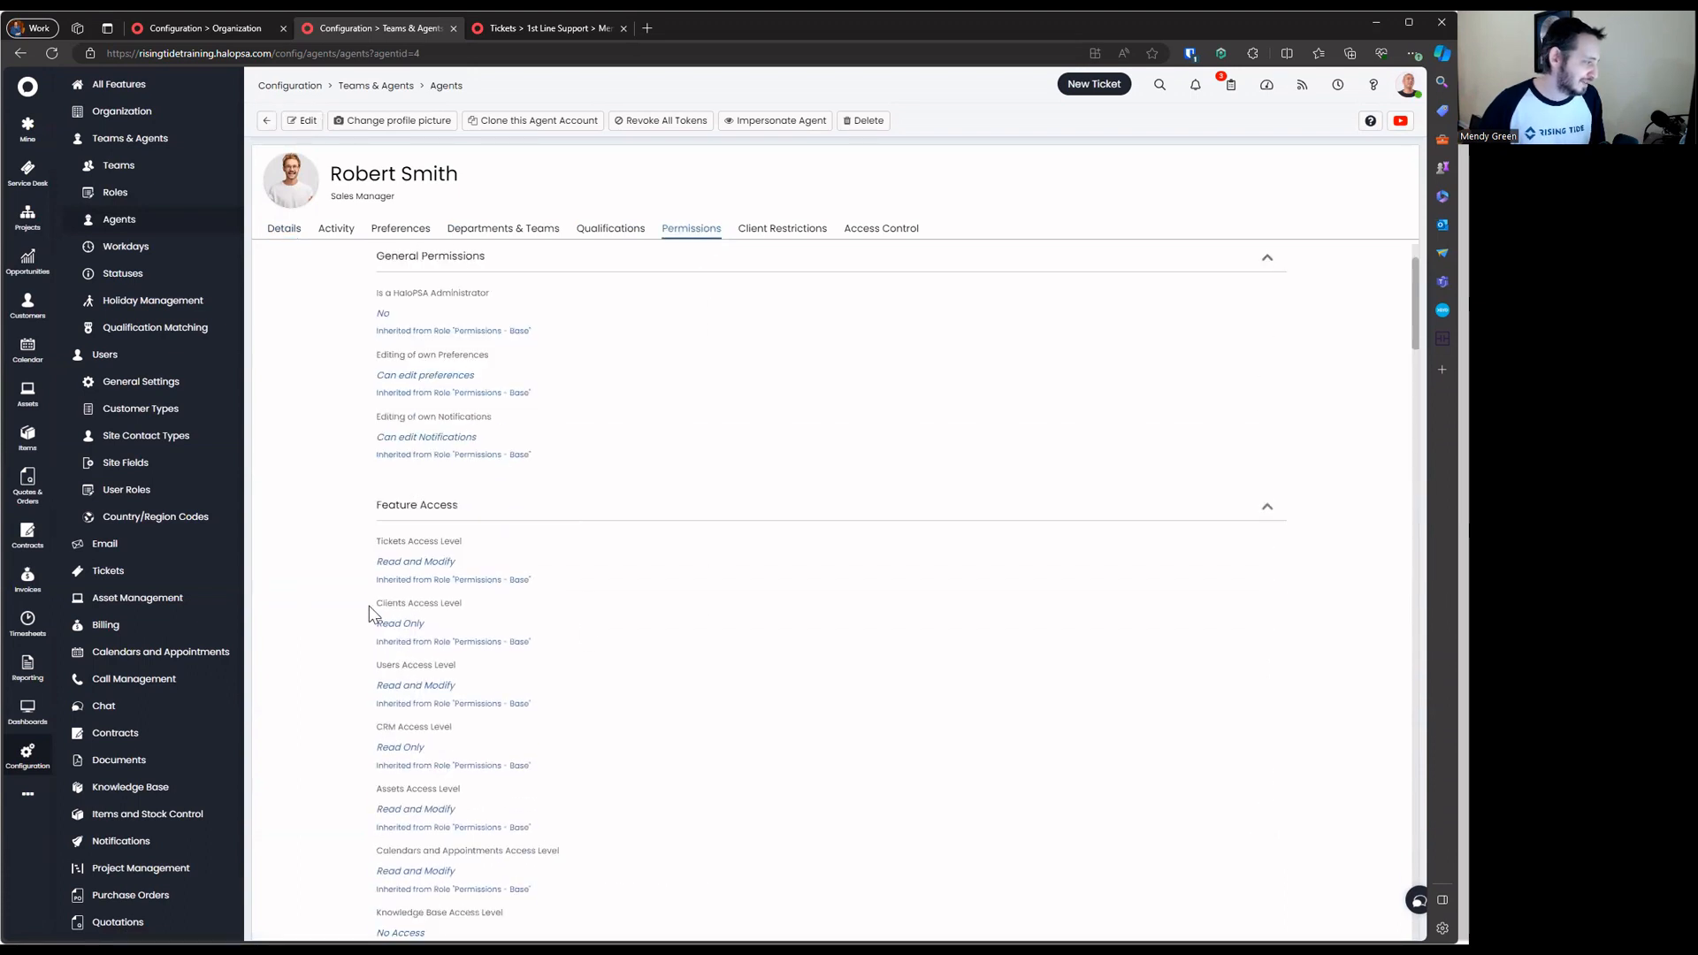
drag(370, 607, 667, 659)
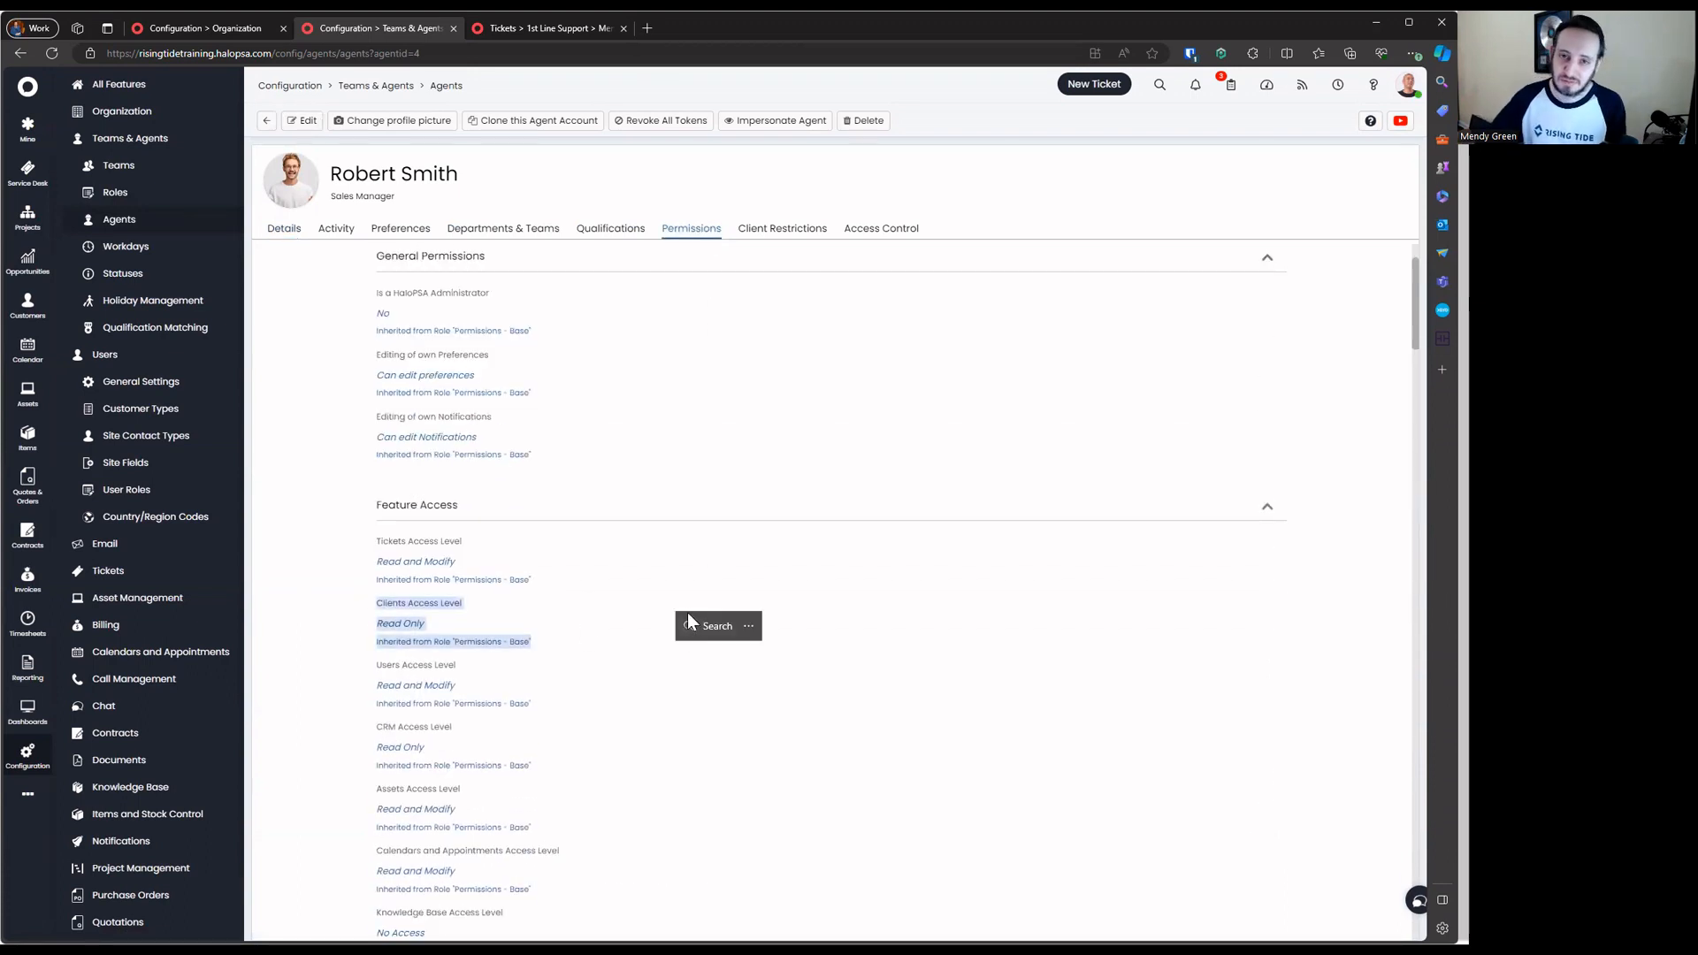
click(687, 610)
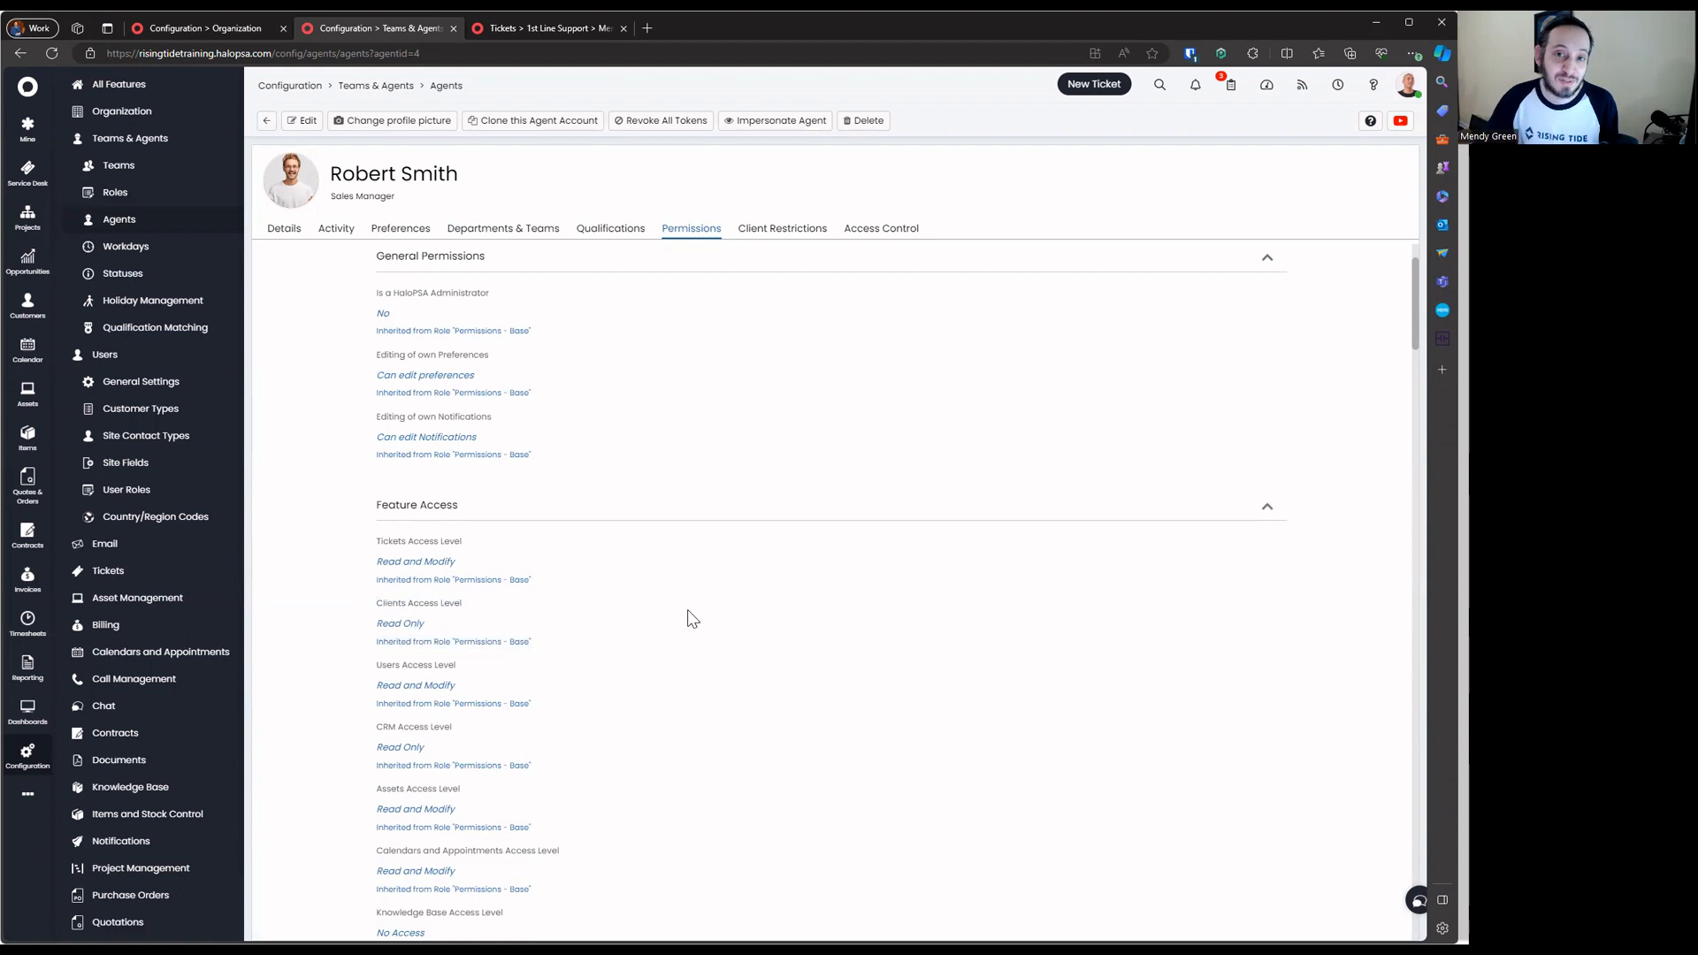
click(266, 120)
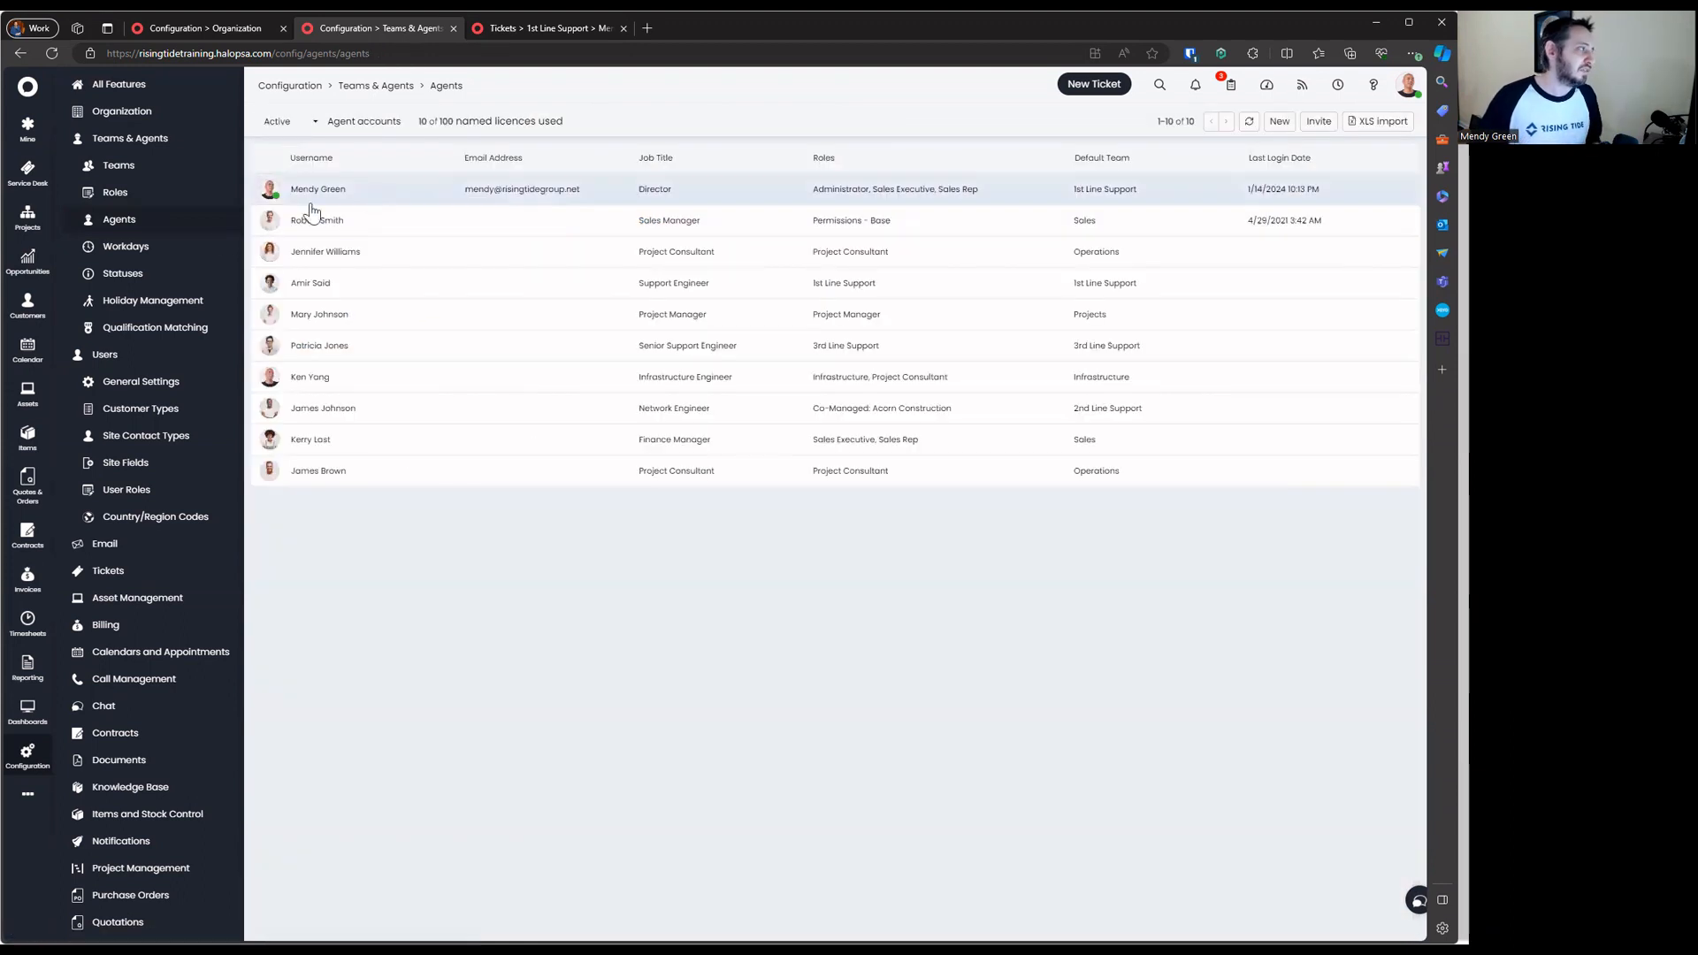
click(190, 200)
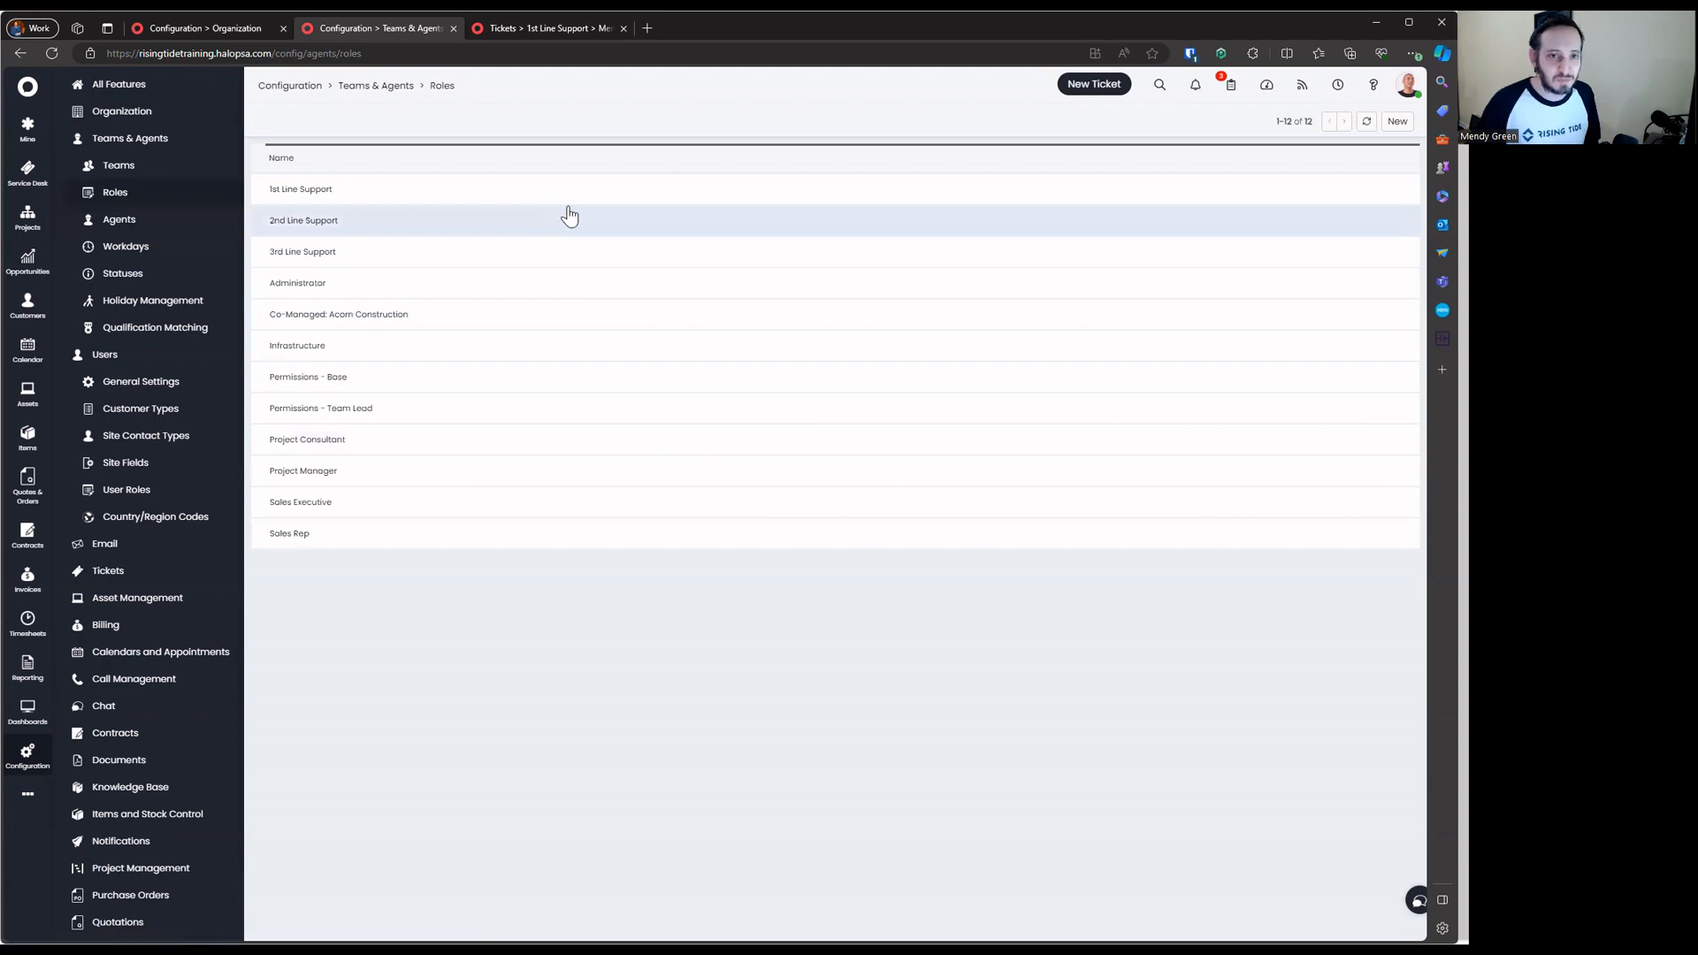
Copy the 1st Line Support role's name and delete that role
click(281, 251)
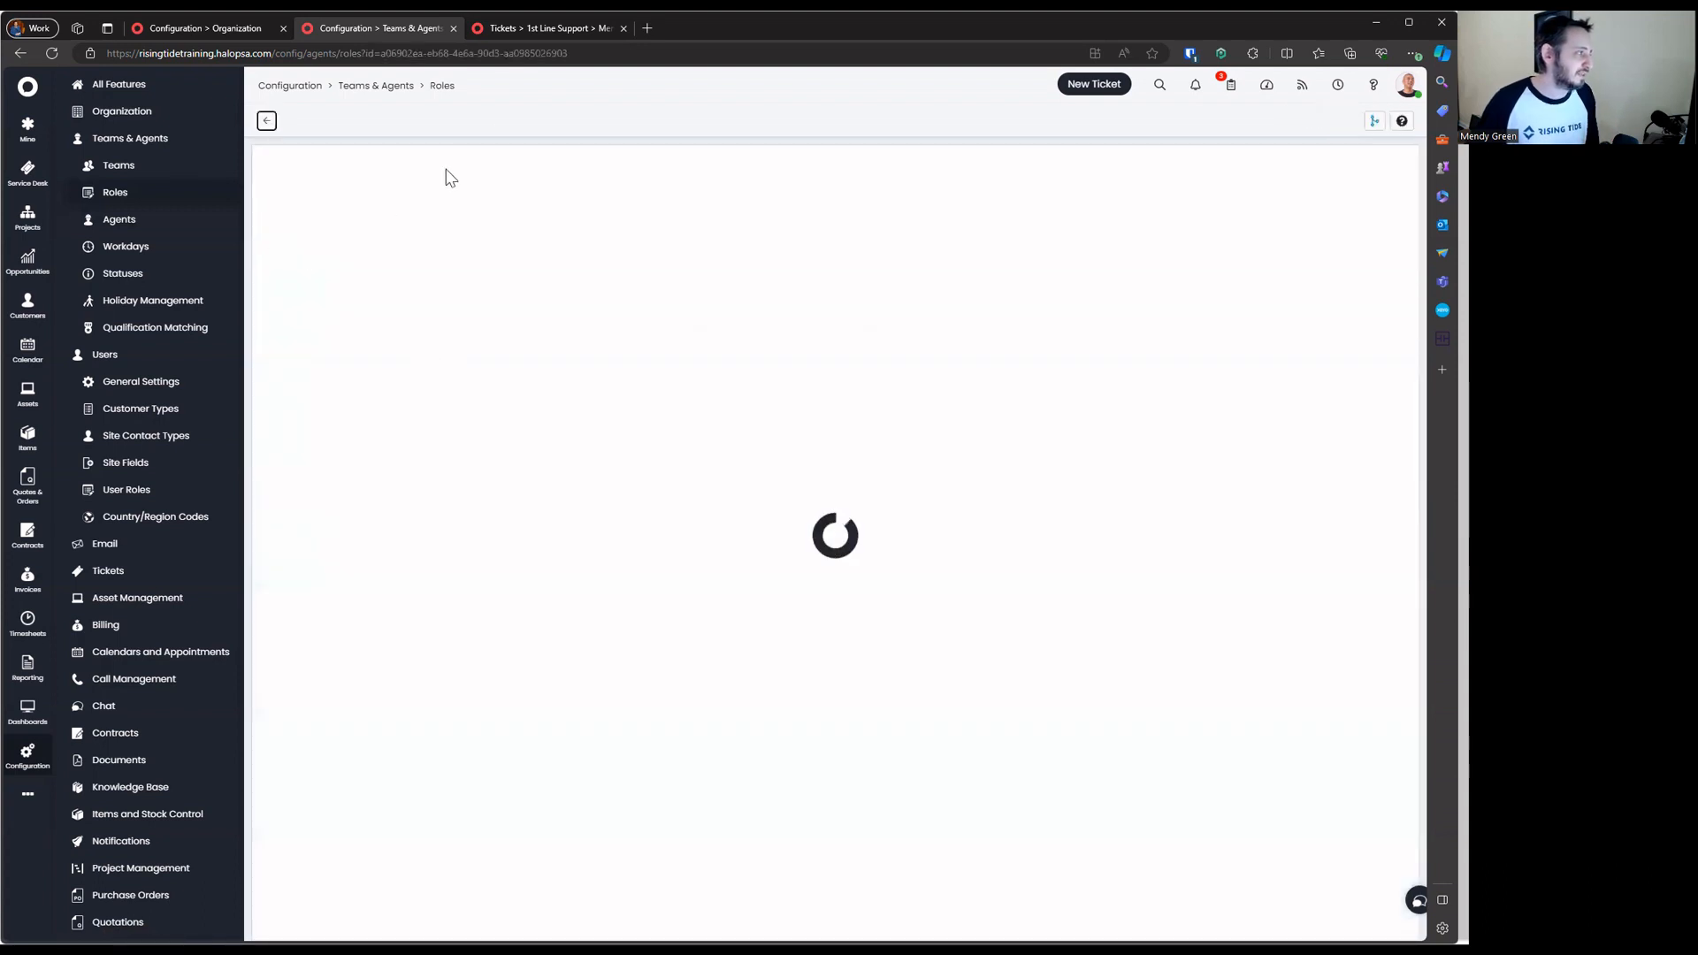
click(511, 122)
click(826, 475)
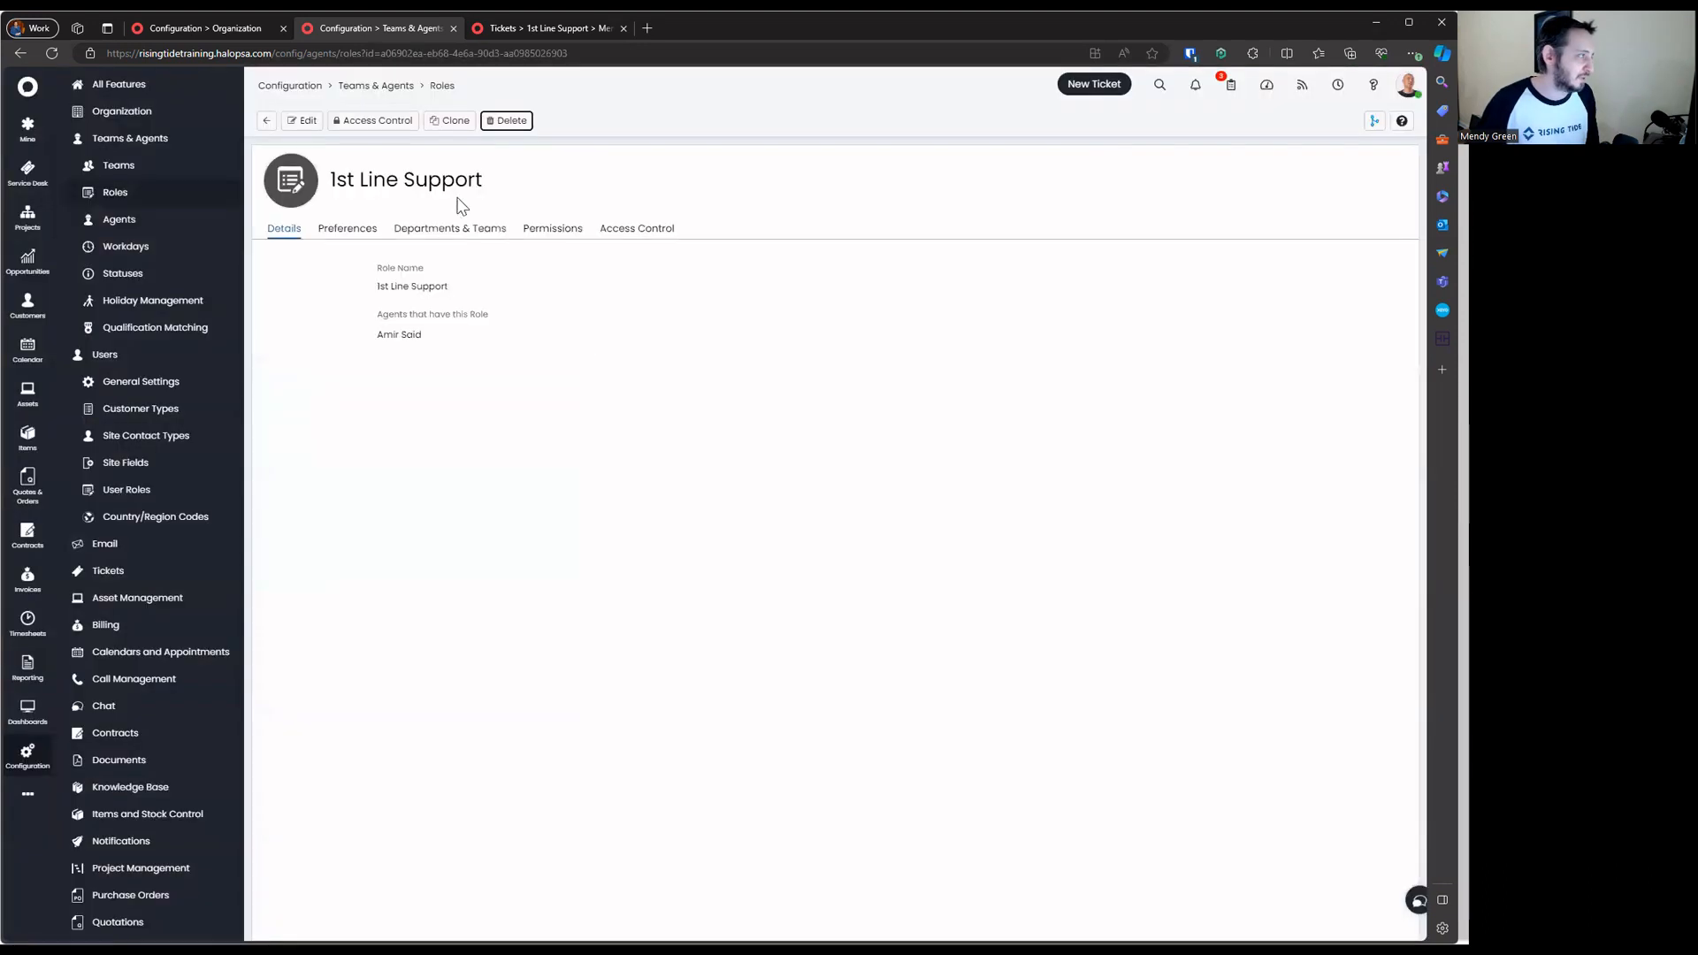
drag(332, 180, 482, 180)
key(ctrl+c)
click(511, 122)
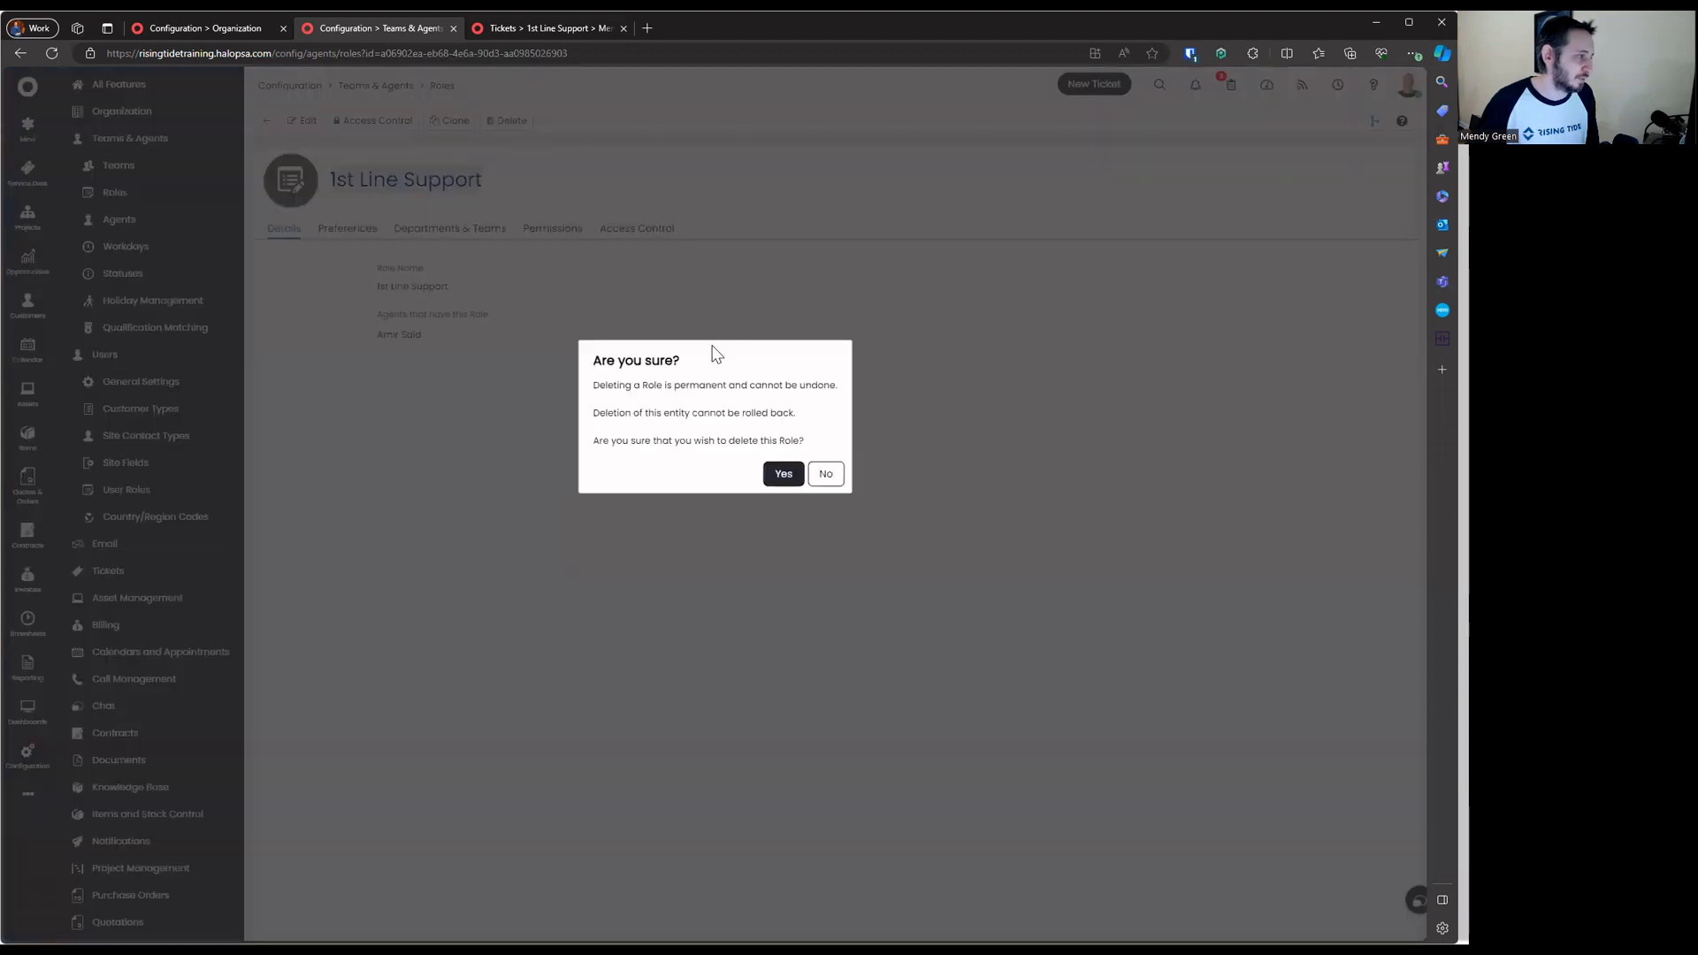
click(784, 474)
Create a new 1st Line Support role with the 1st Line Support team assigned
click(1398, 122)
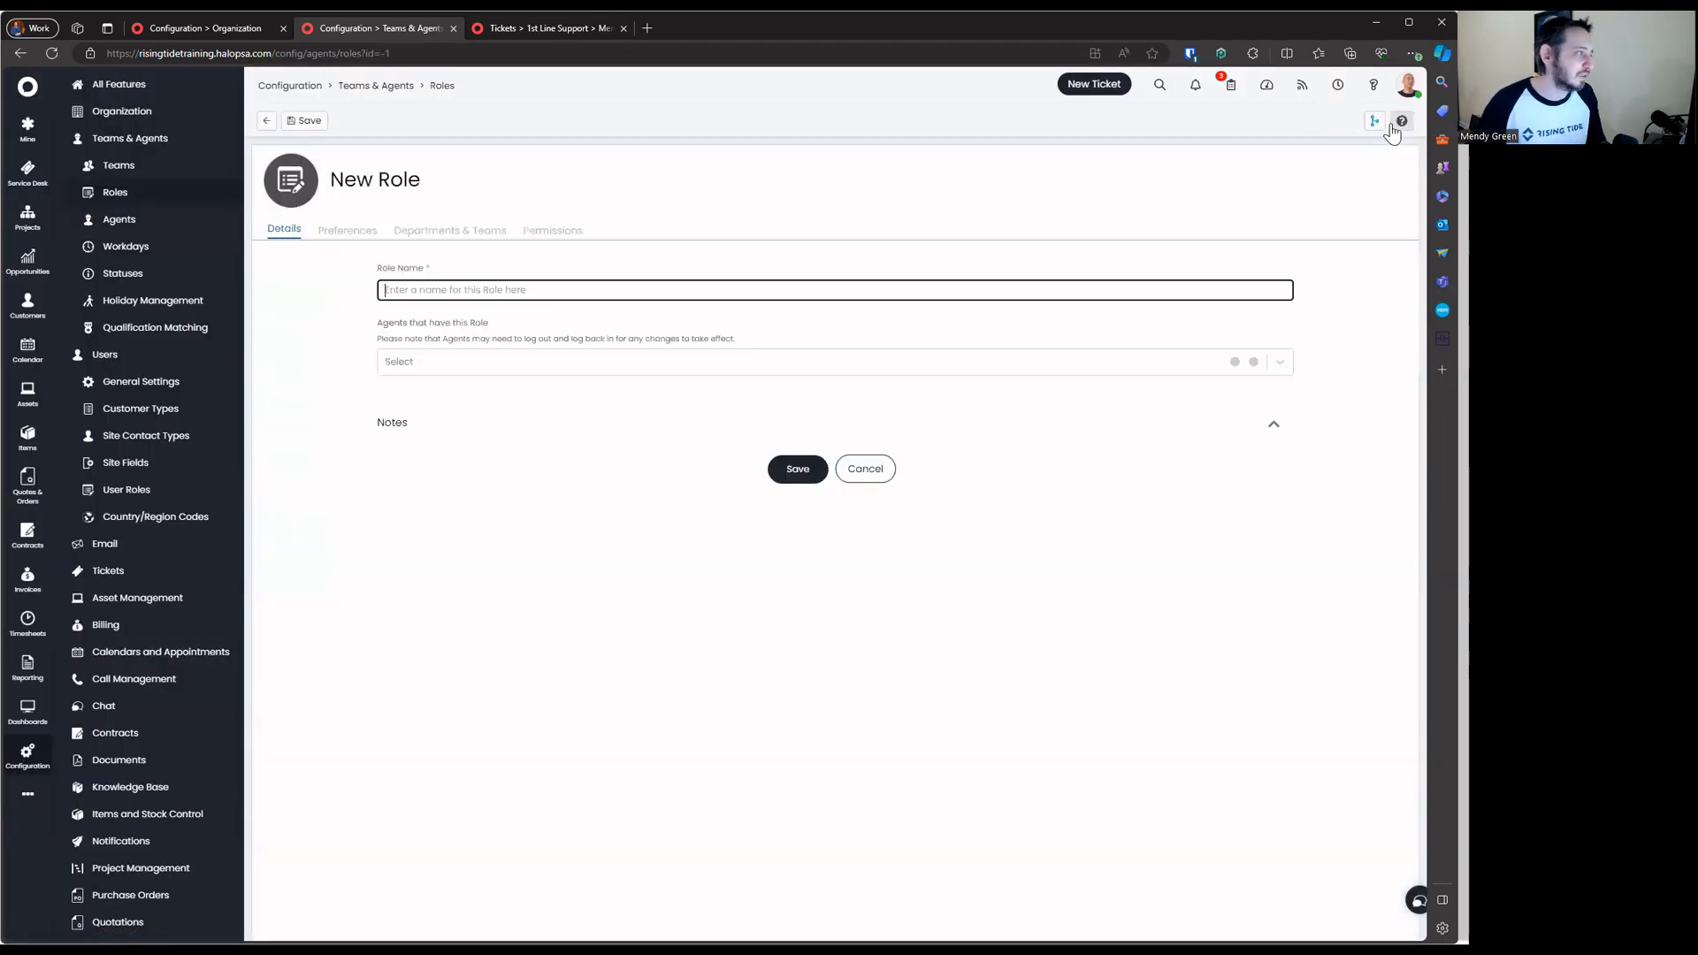
key(ctrl+v)
click(774, 615)
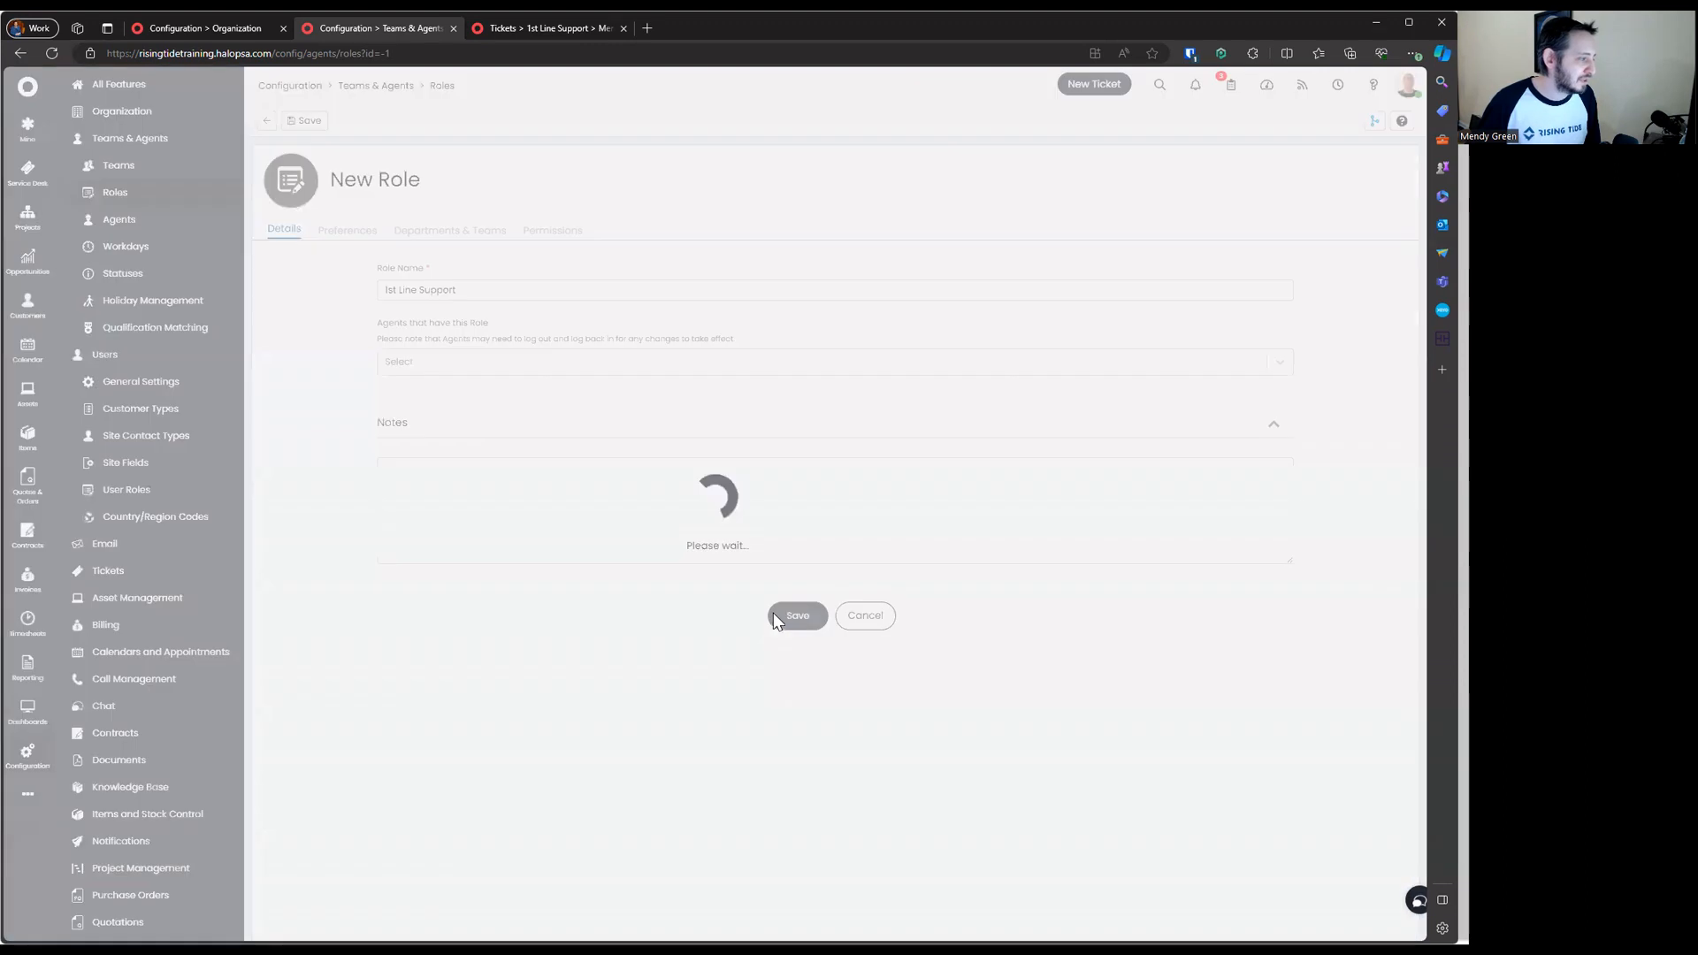
click(405, 229)
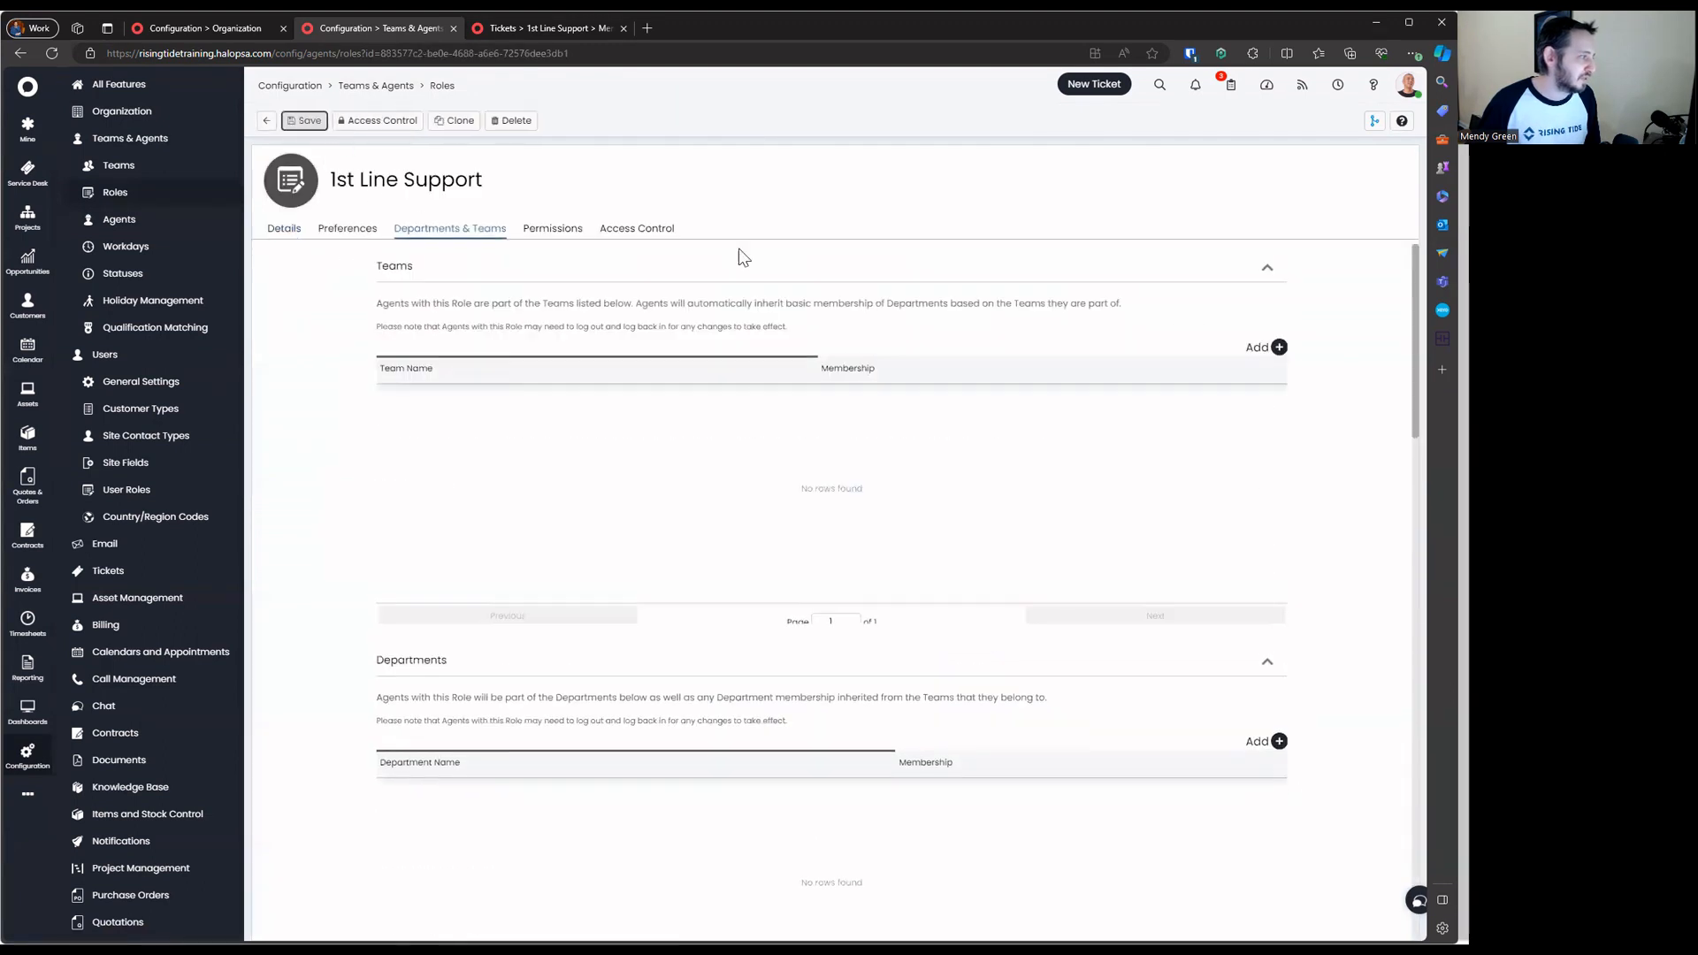
click(1277, 347)
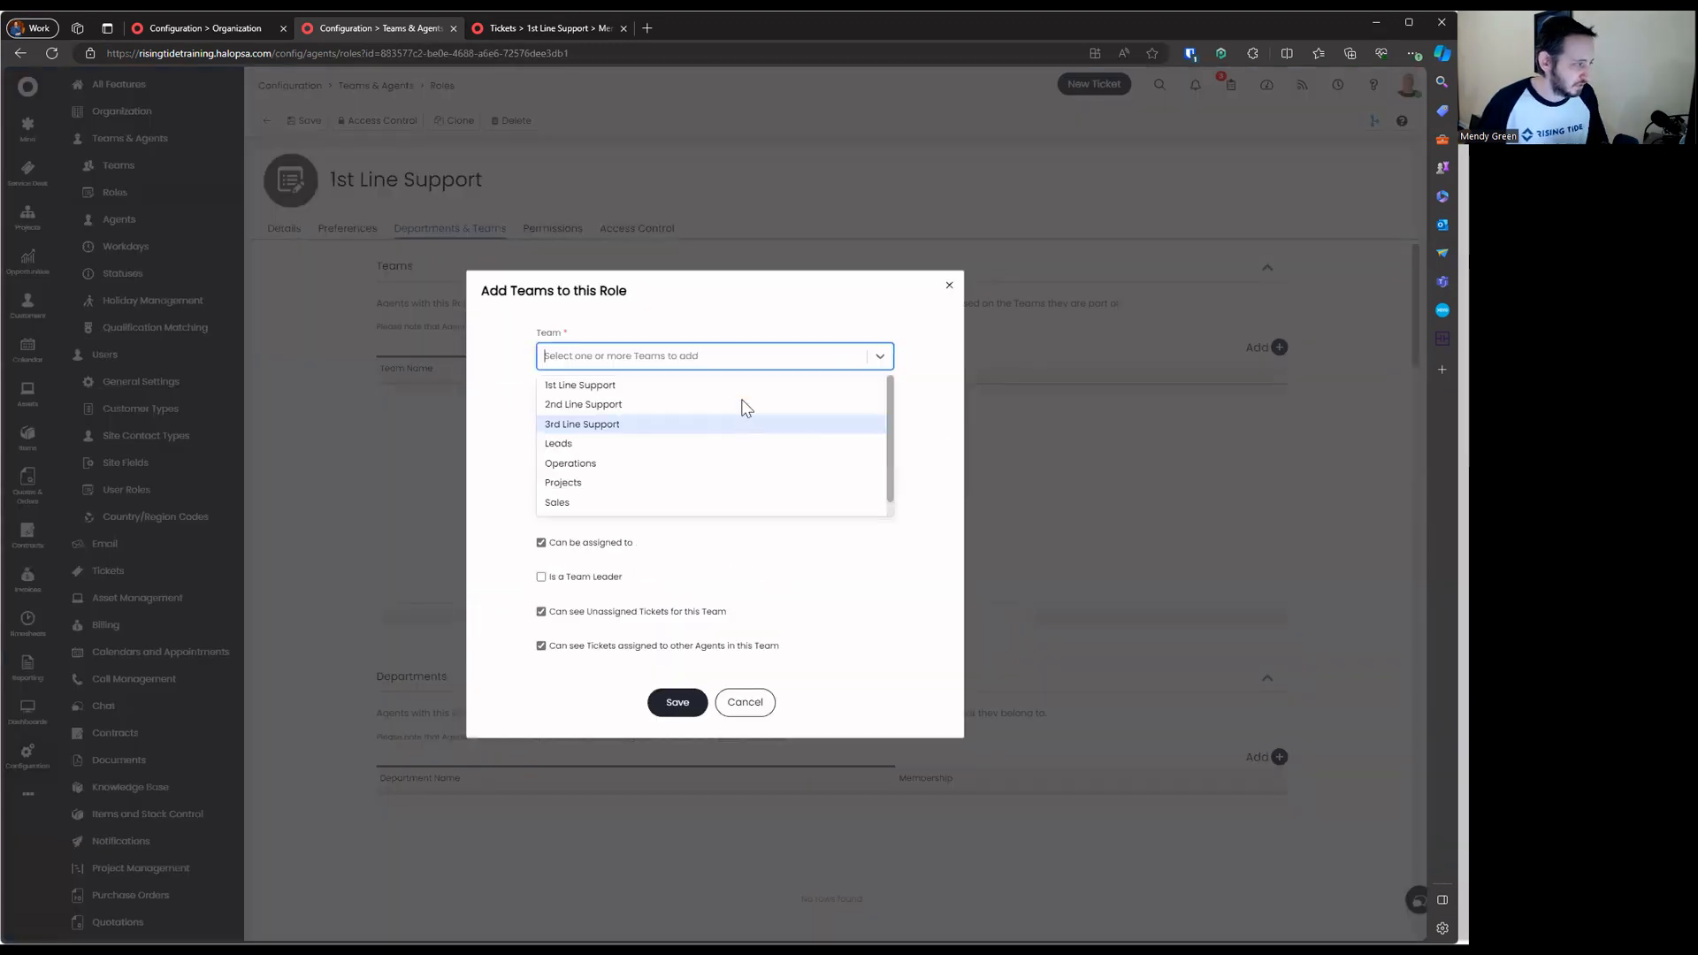
click(741, 385)
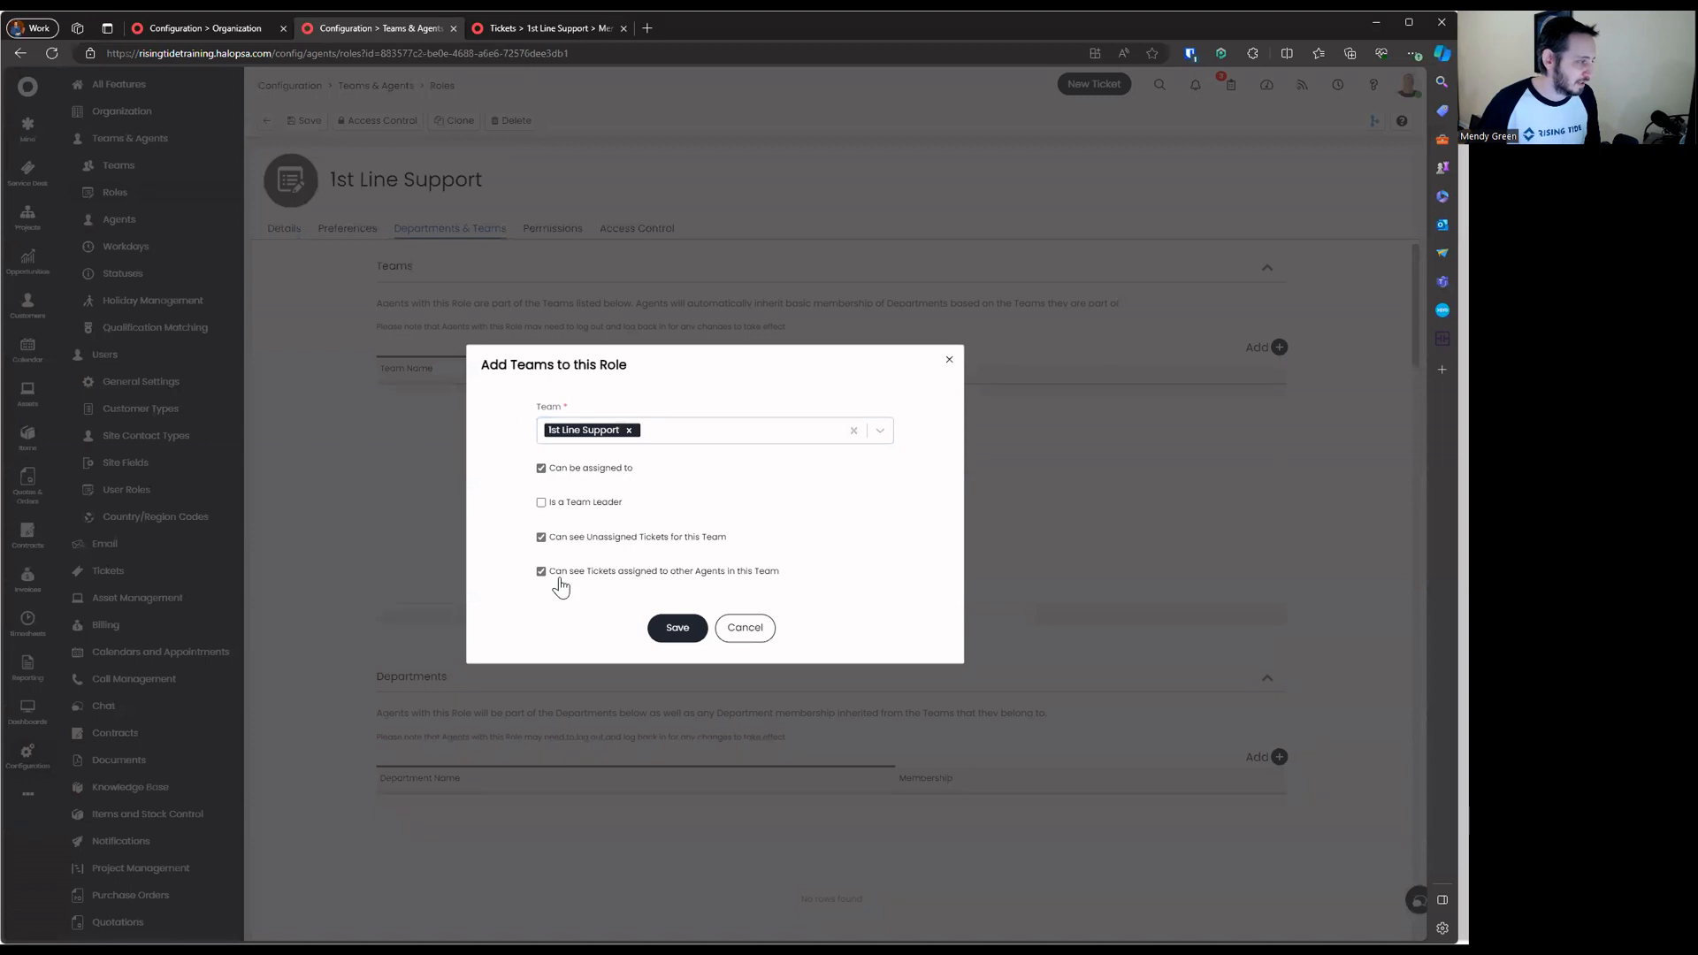
click(677, 627)
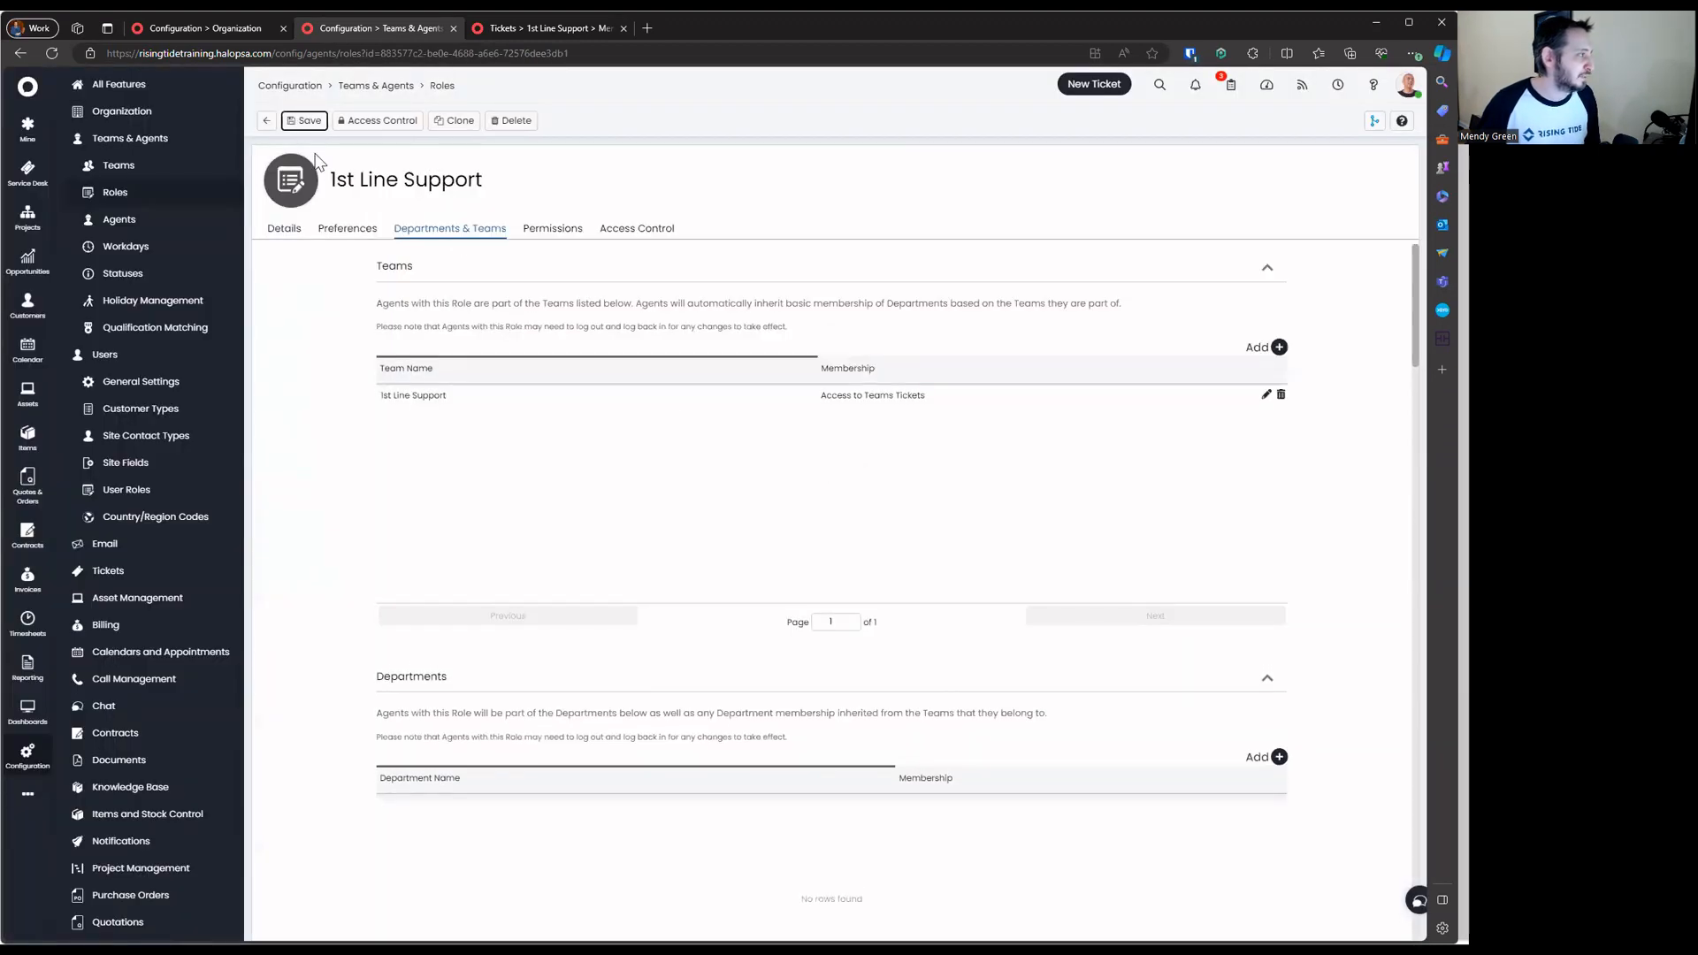
Rename the new role to 'Team - 1st Line Support'
click(283, 228)
text(Teamst Line Support)
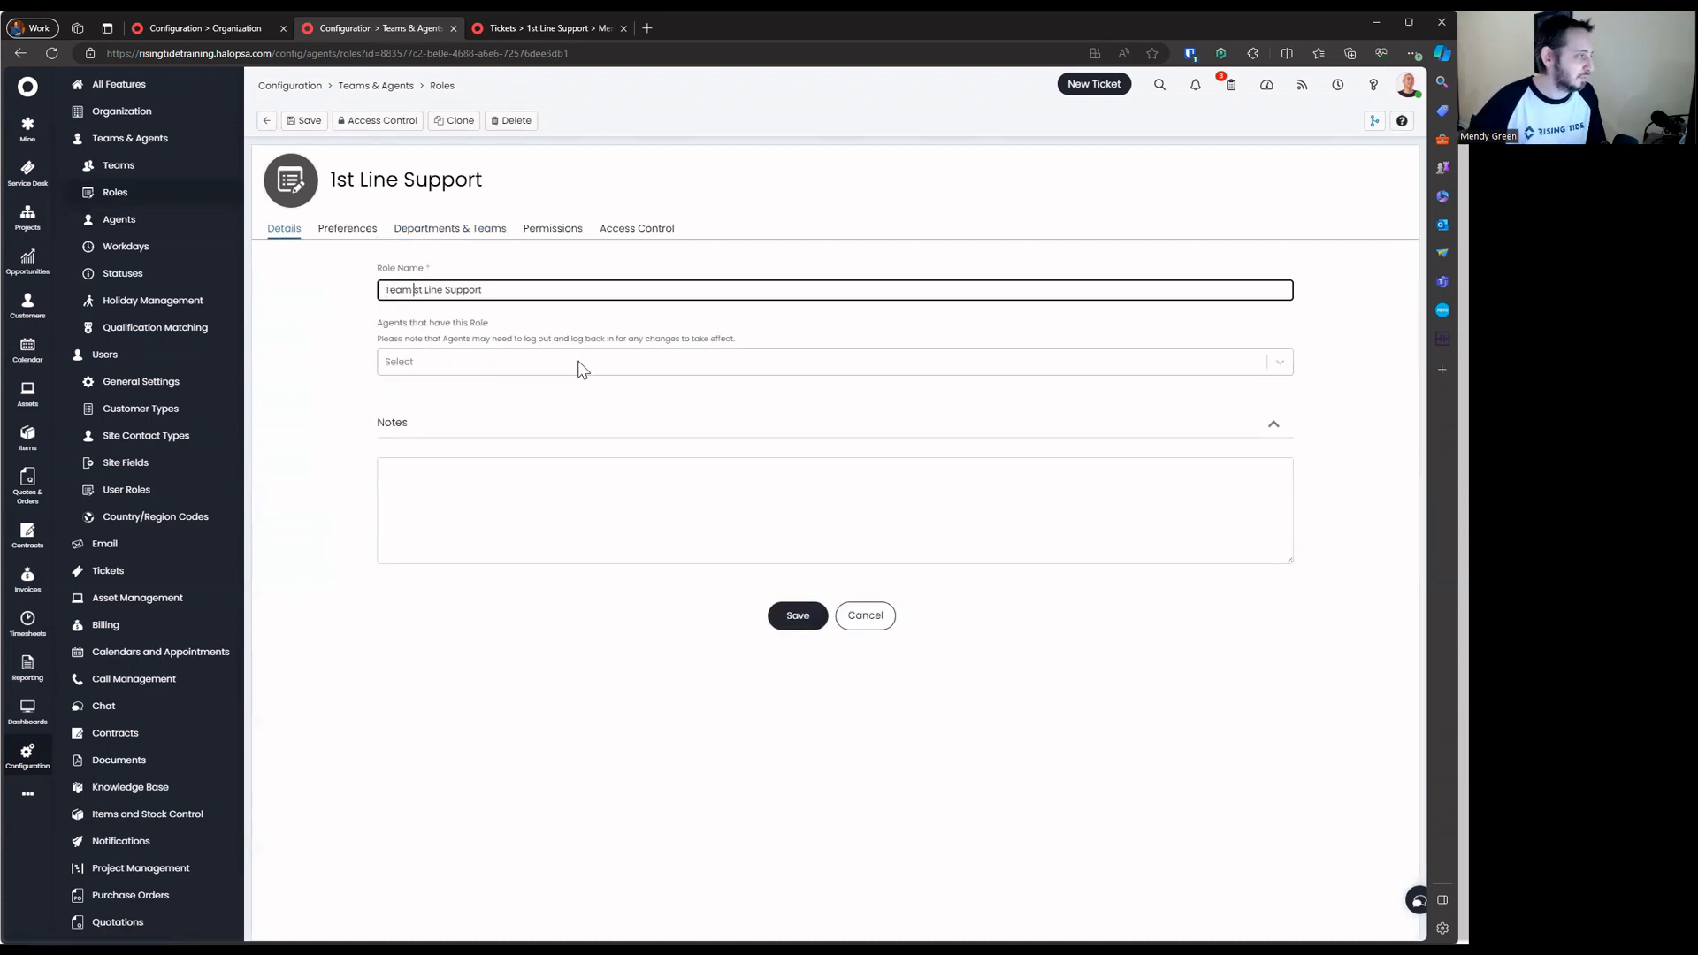
key(Return)
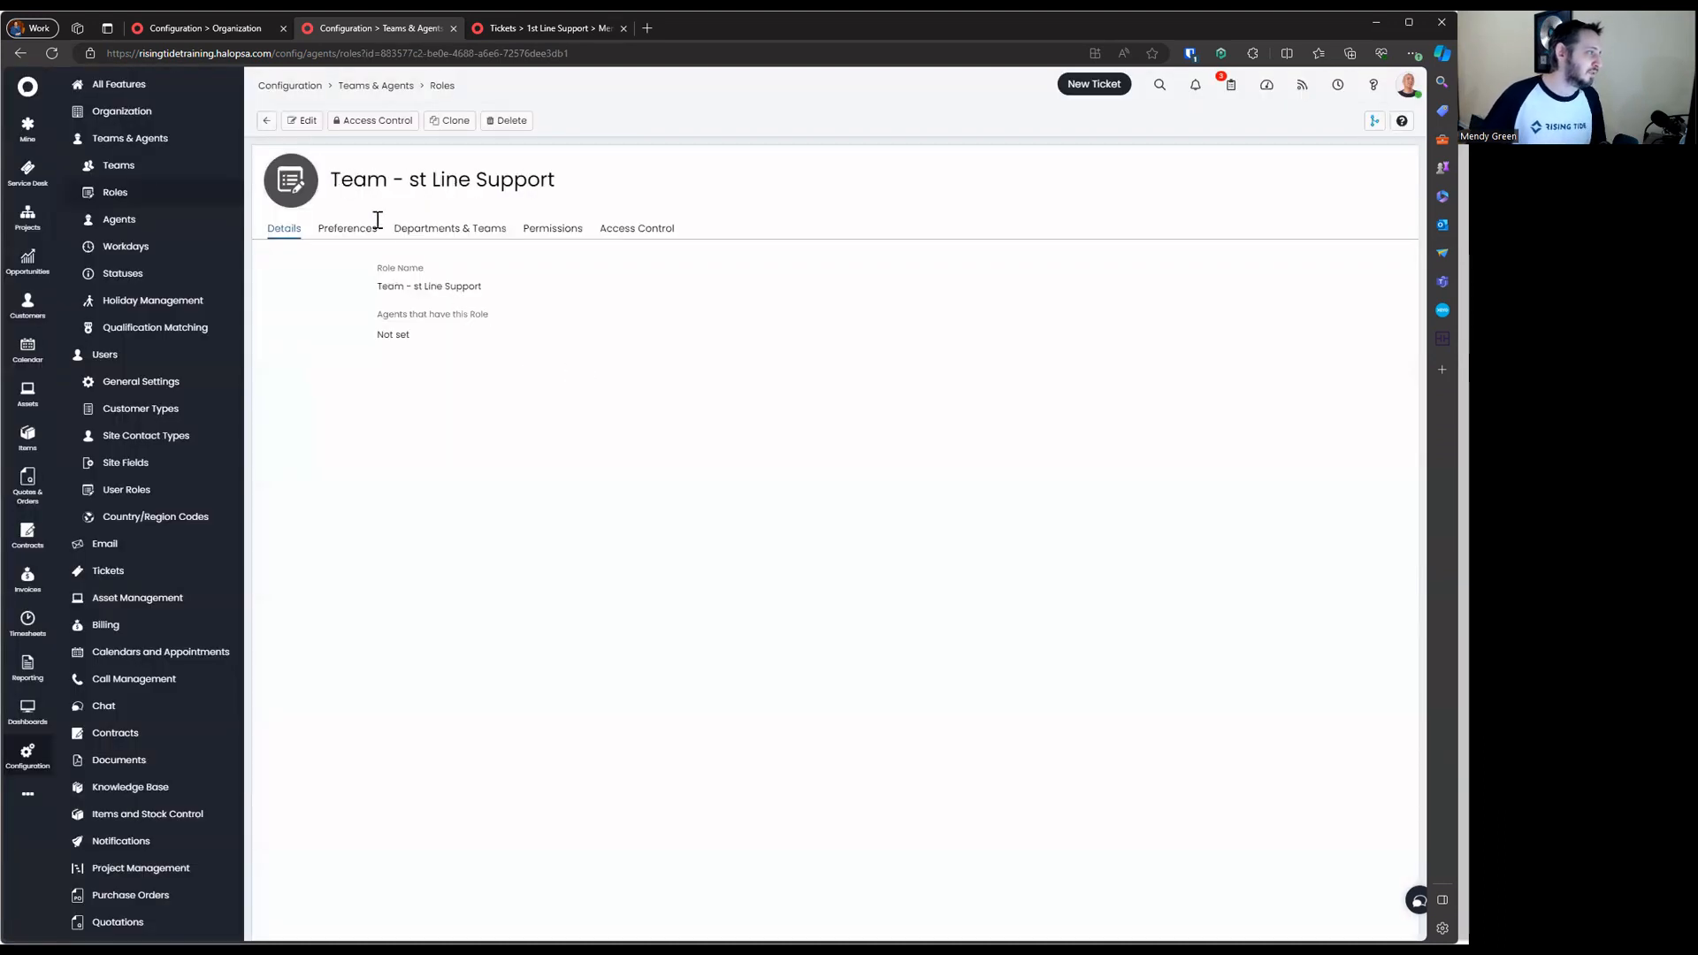
click(303, 121)
click(421, 290)
text(1)
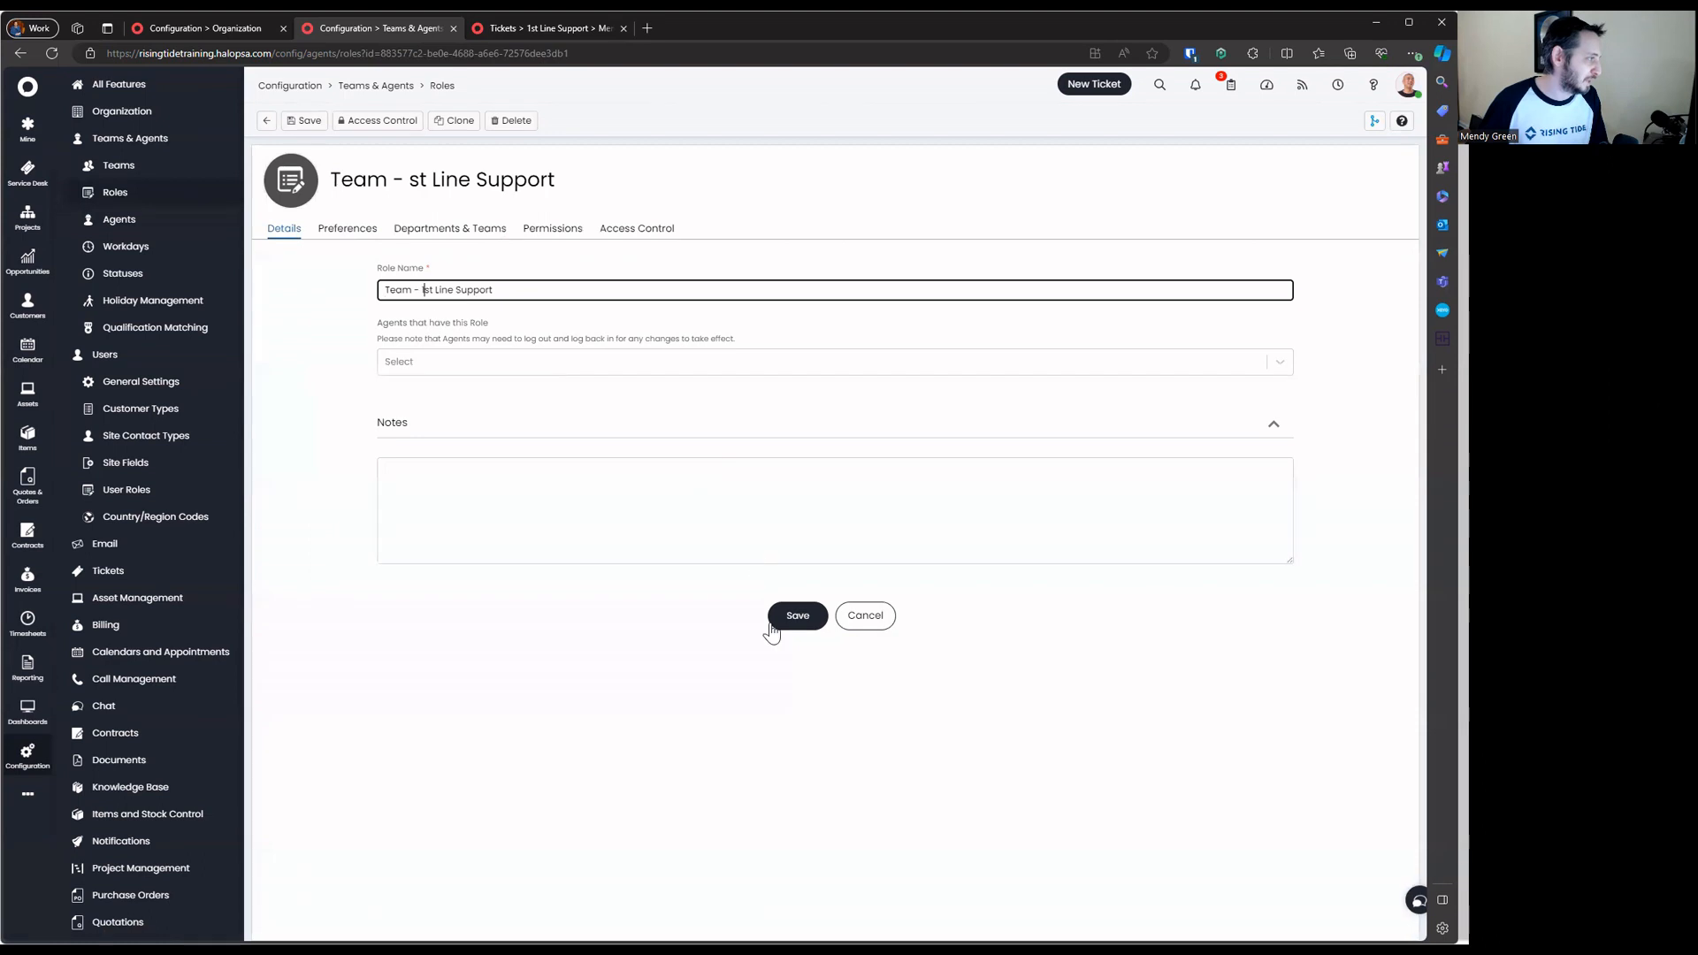
click(782, 623)
Sort the roles by name ascending, try a name filter, then reopen Team - 1st Line Support
click(265, 121)
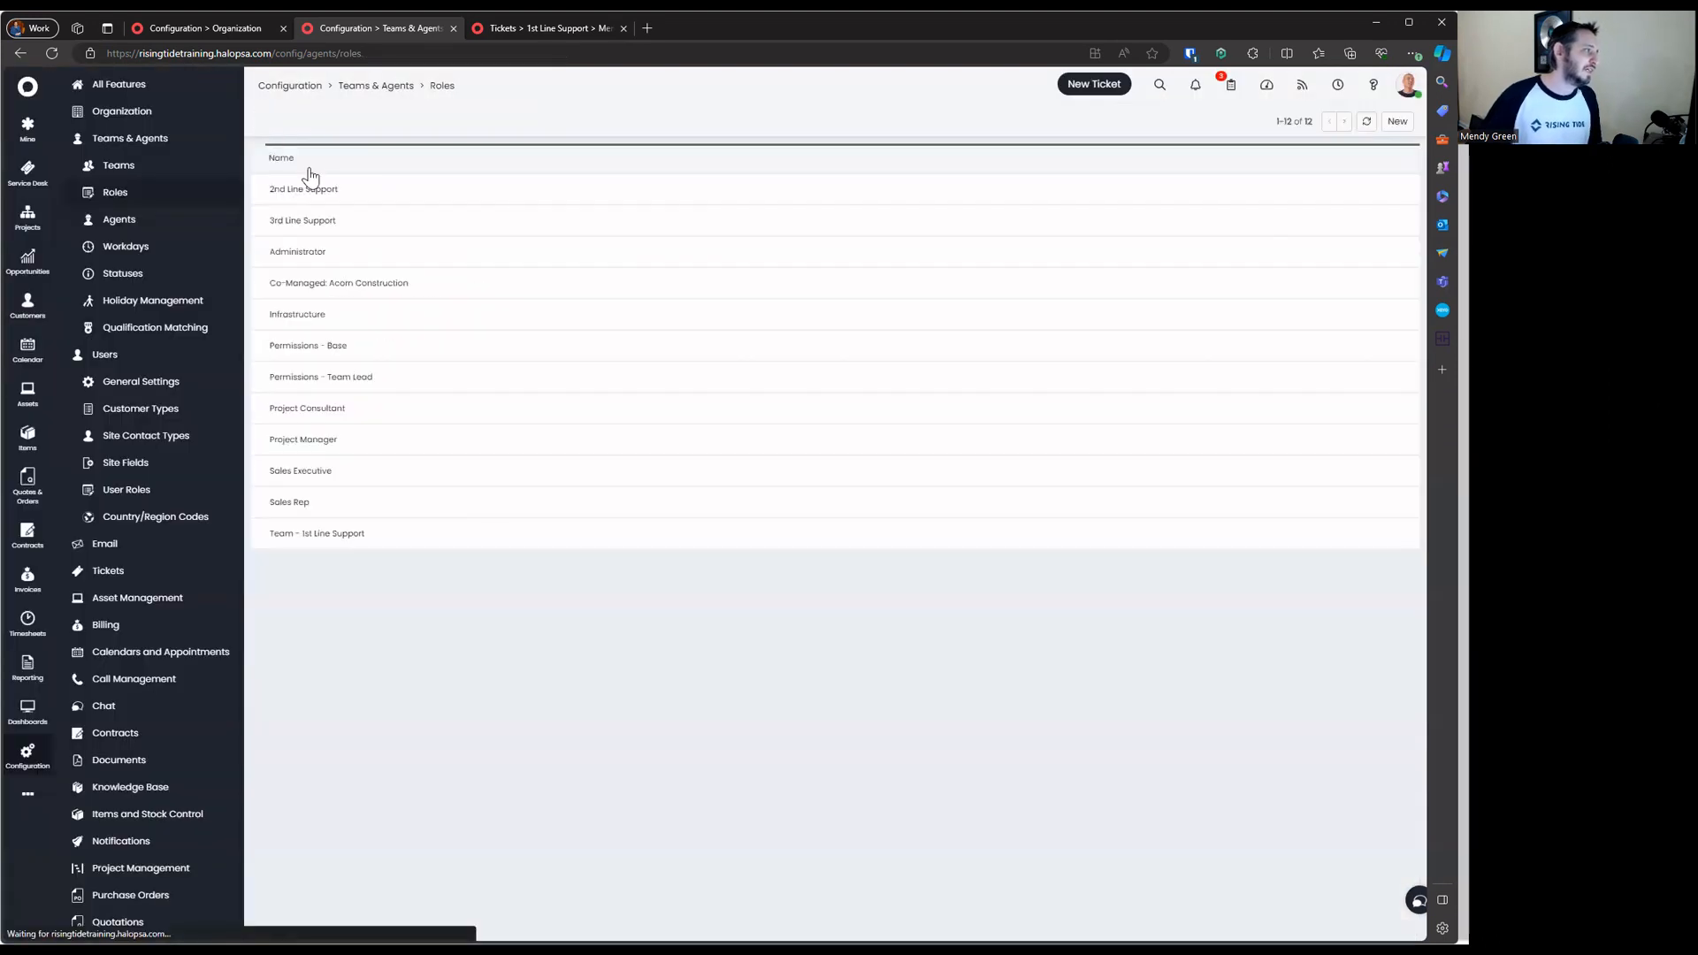
click(436, 163)
click(340, 164)
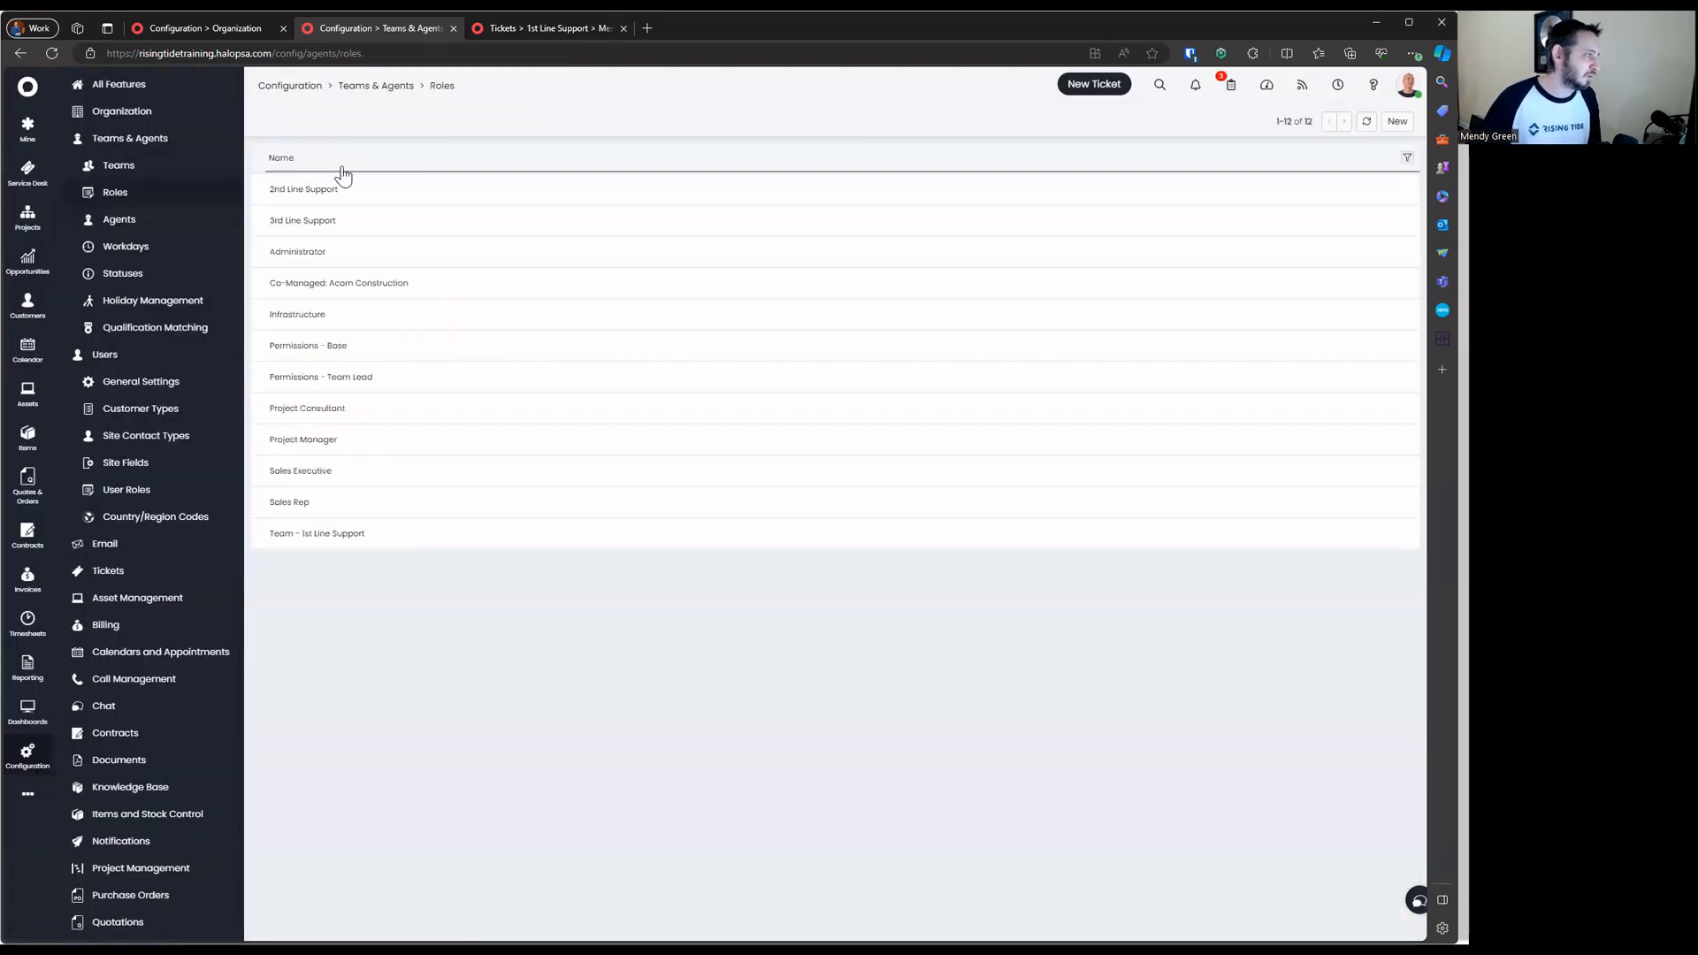
click(1404, 160)
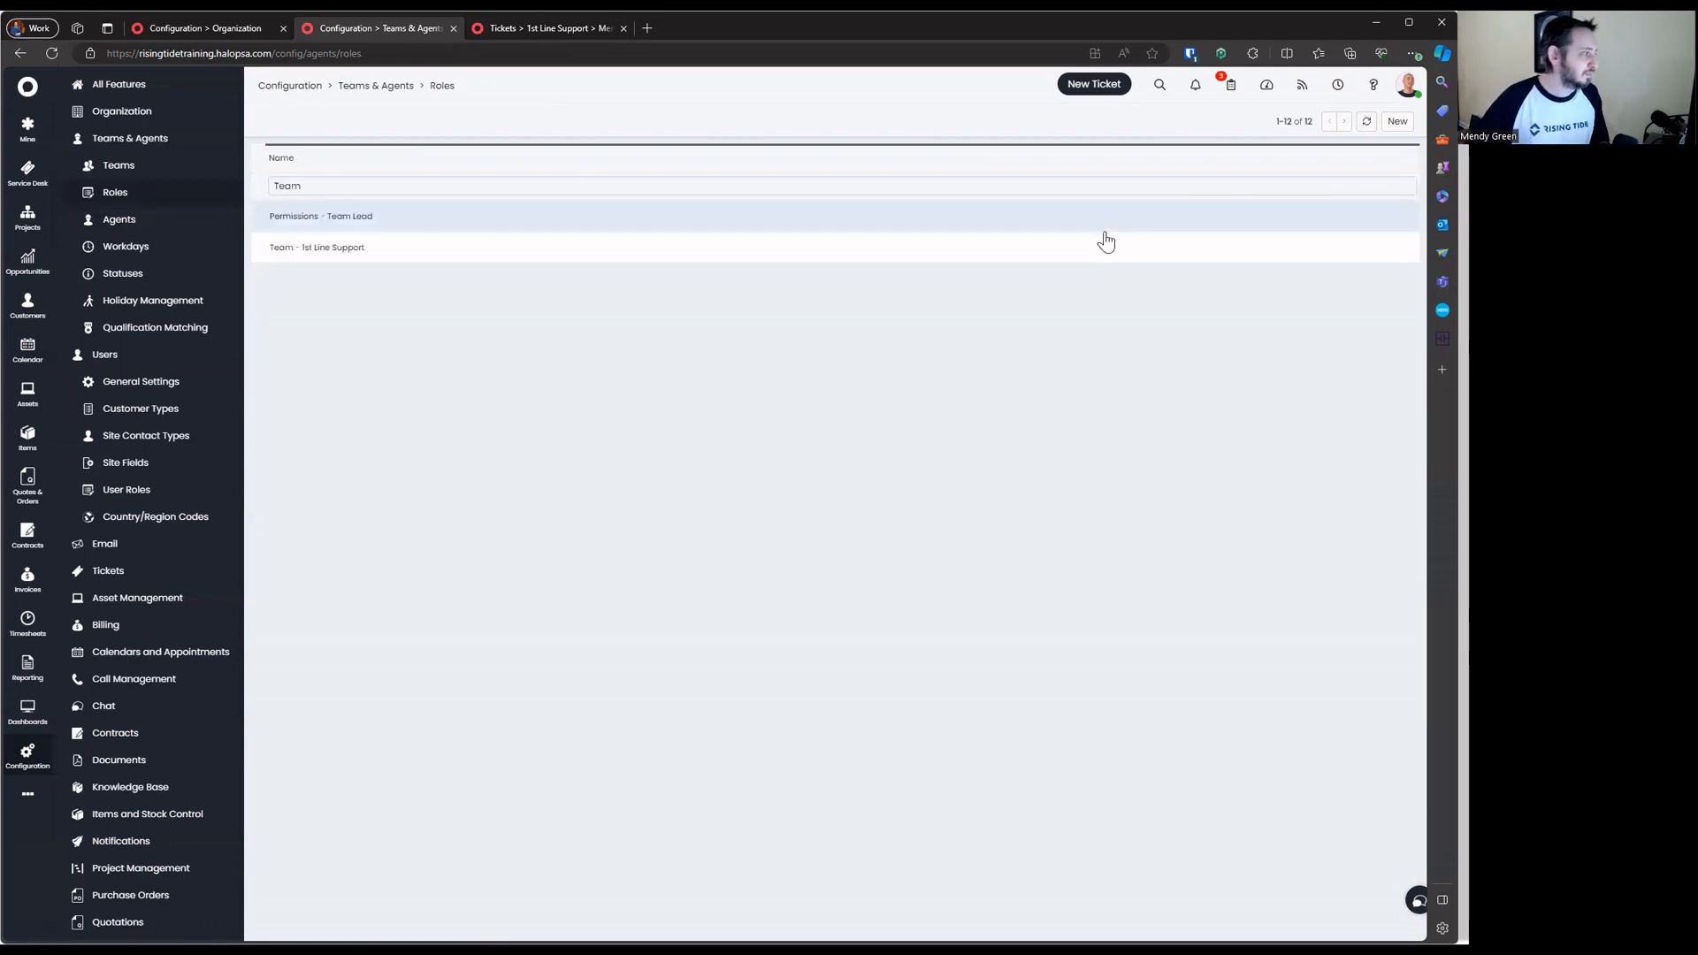
text(=)
key(BackSpace)
text(-)
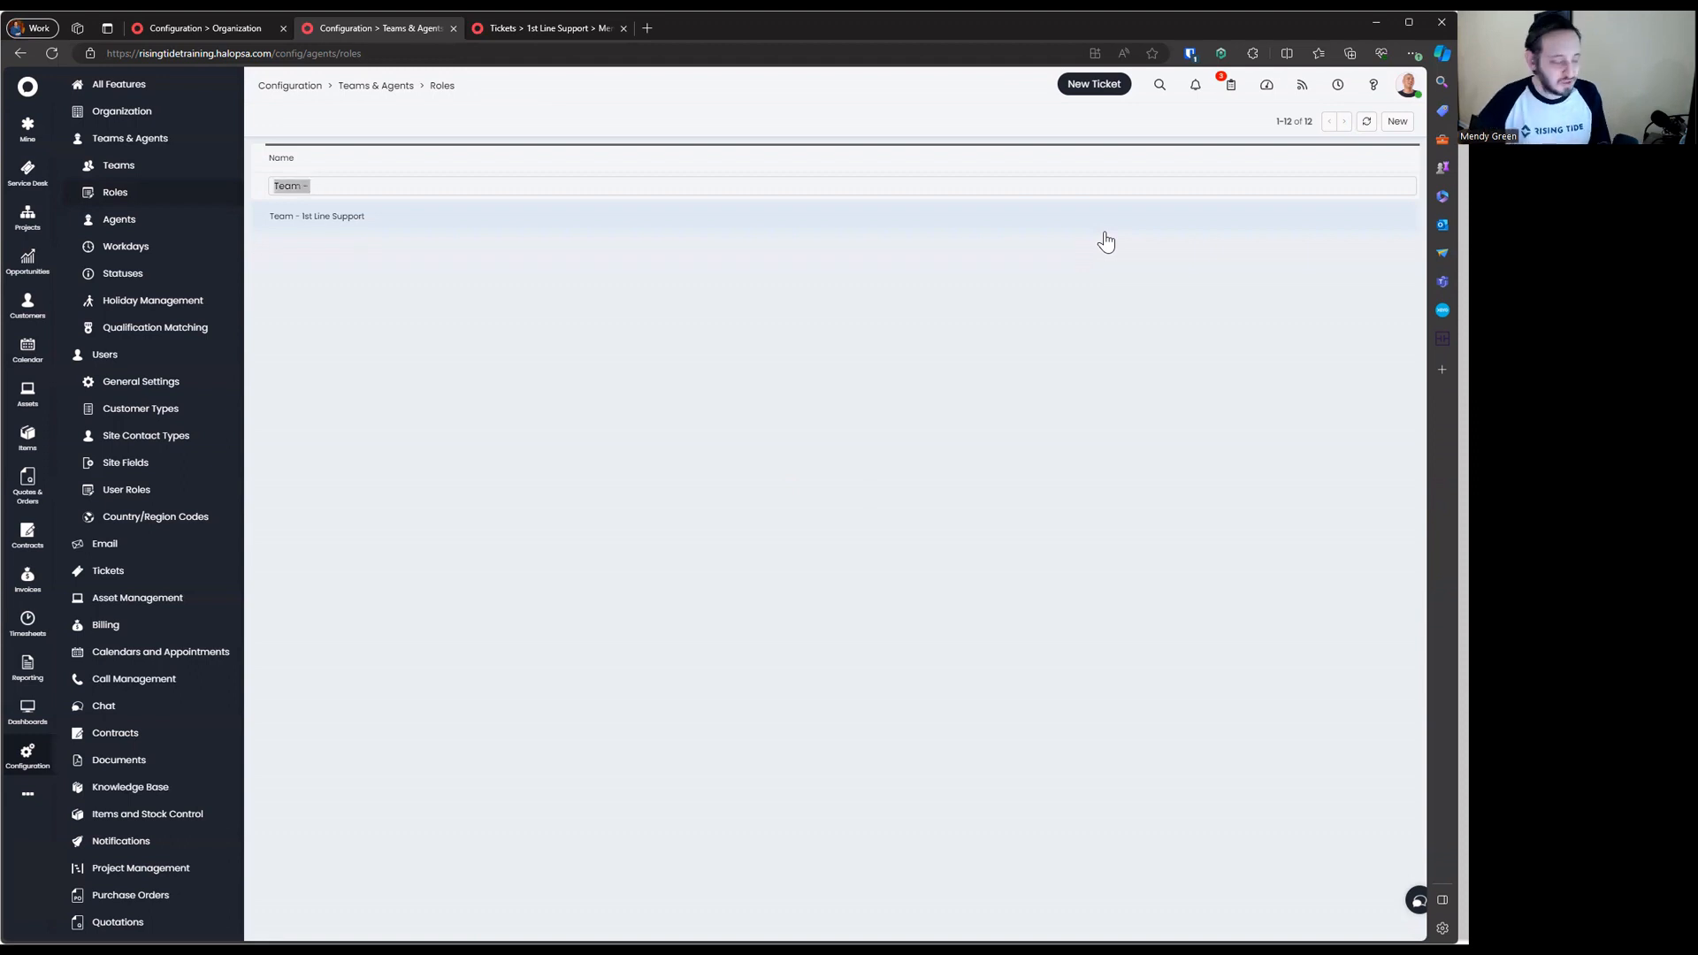
text(Permis)
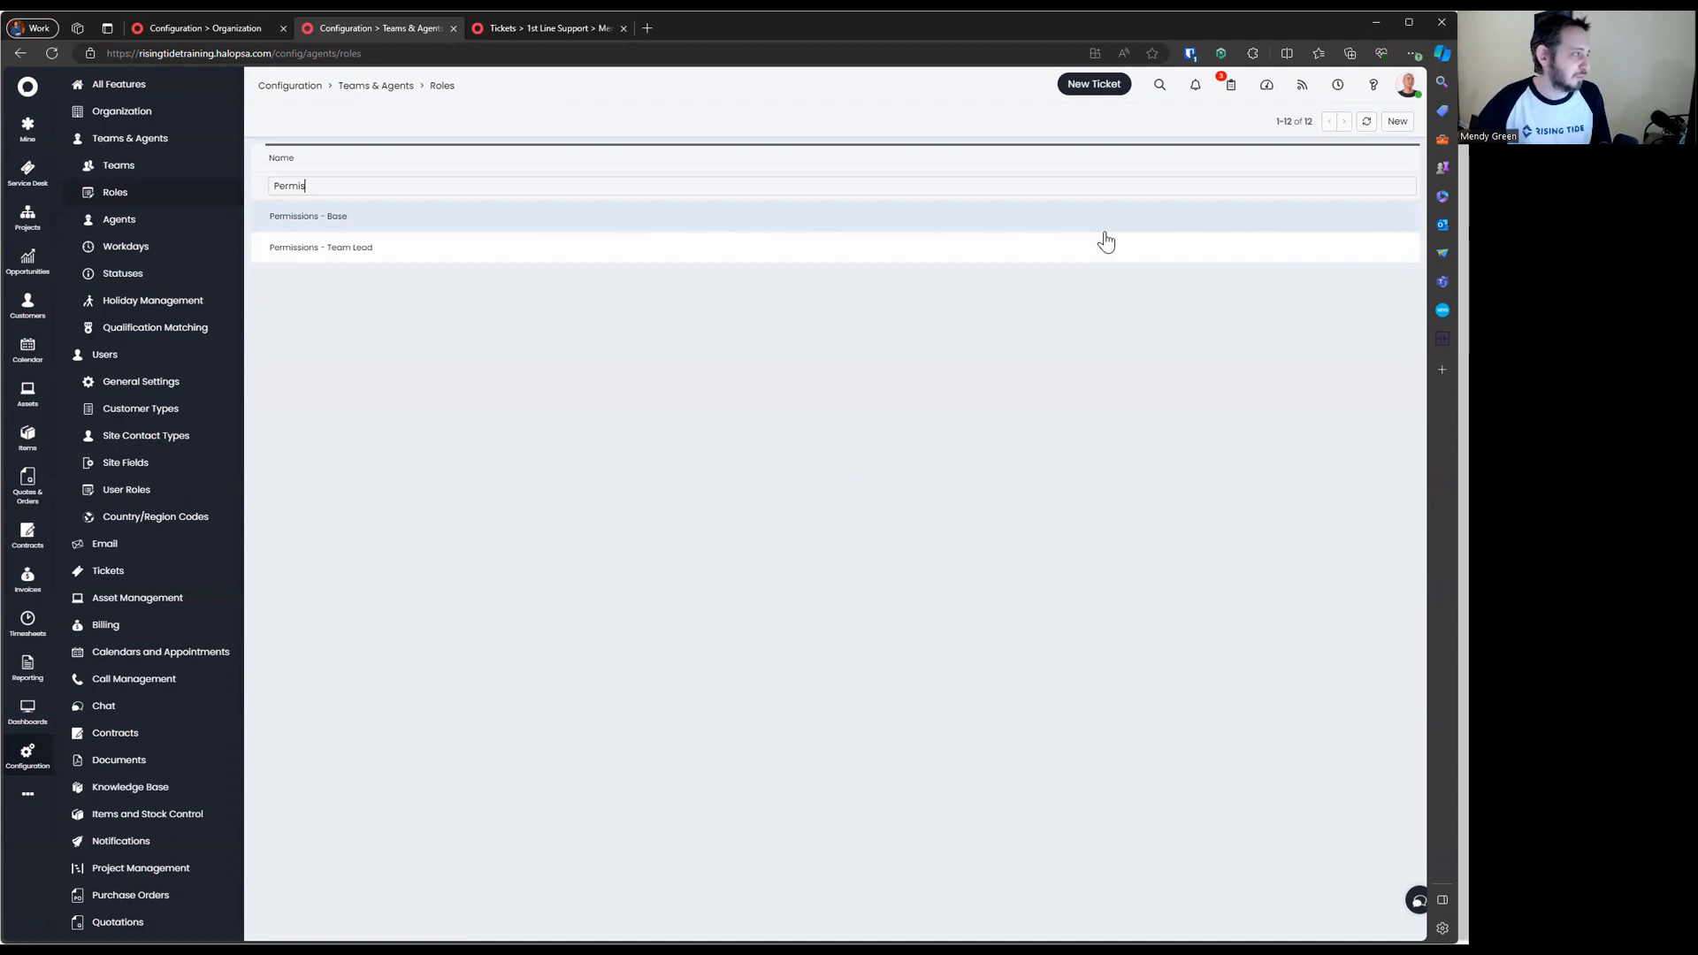
key(ctrl+a)
key(BackSpace)
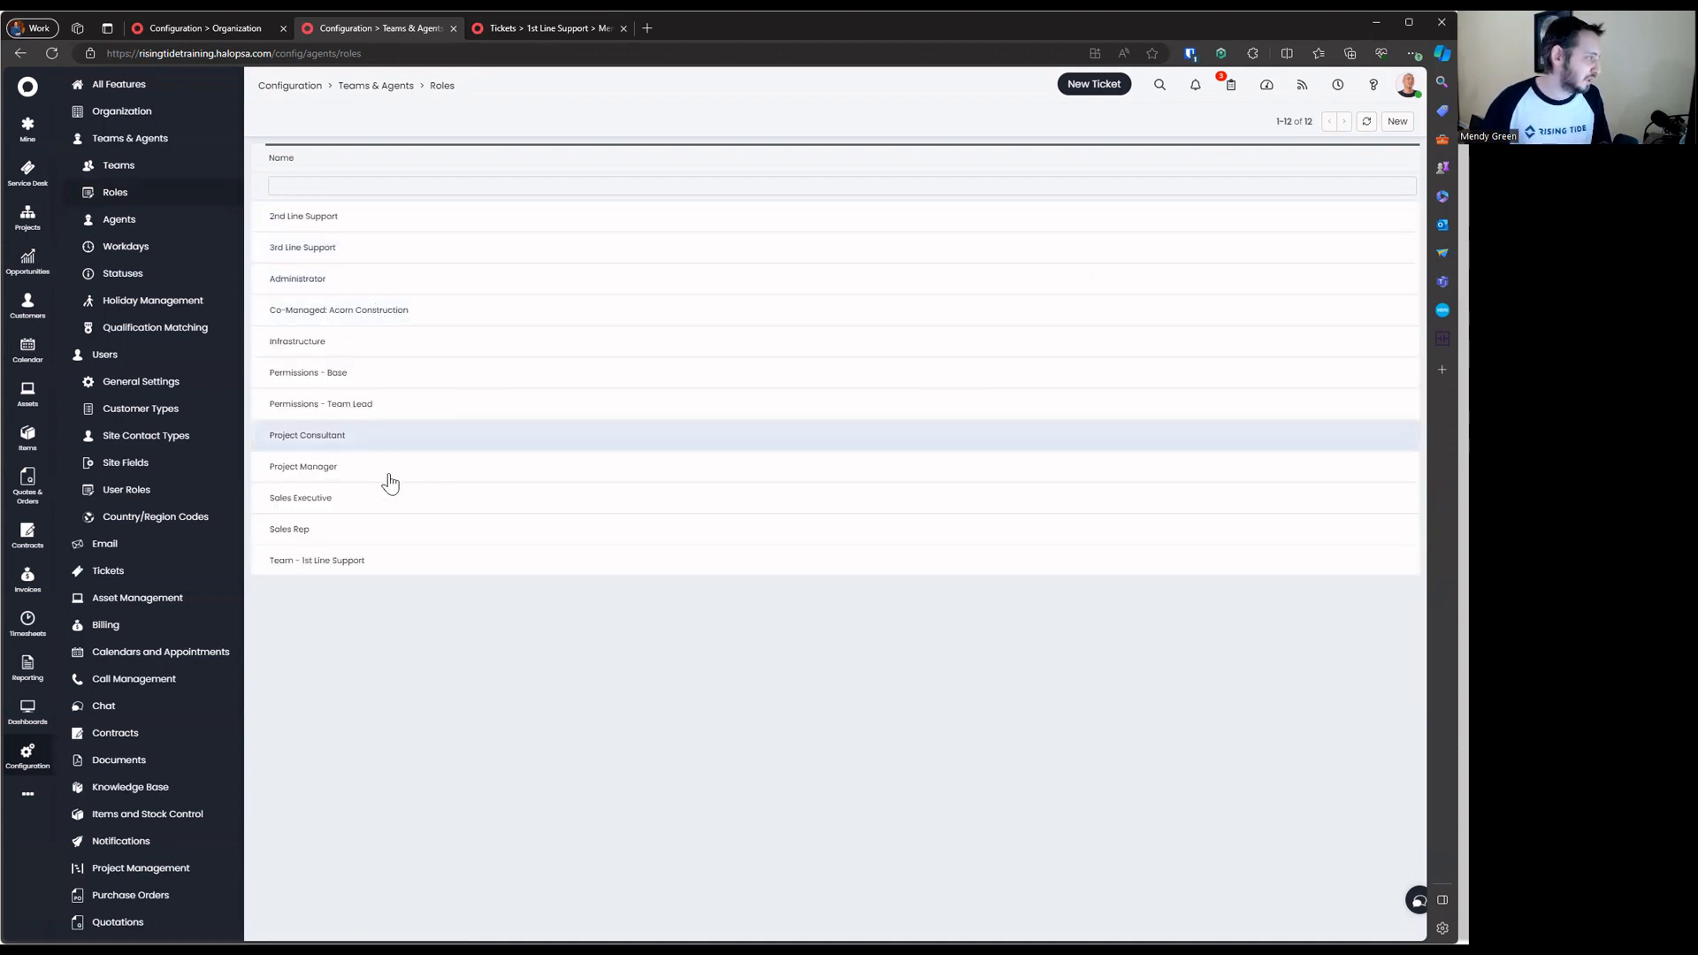
click(367, 562)
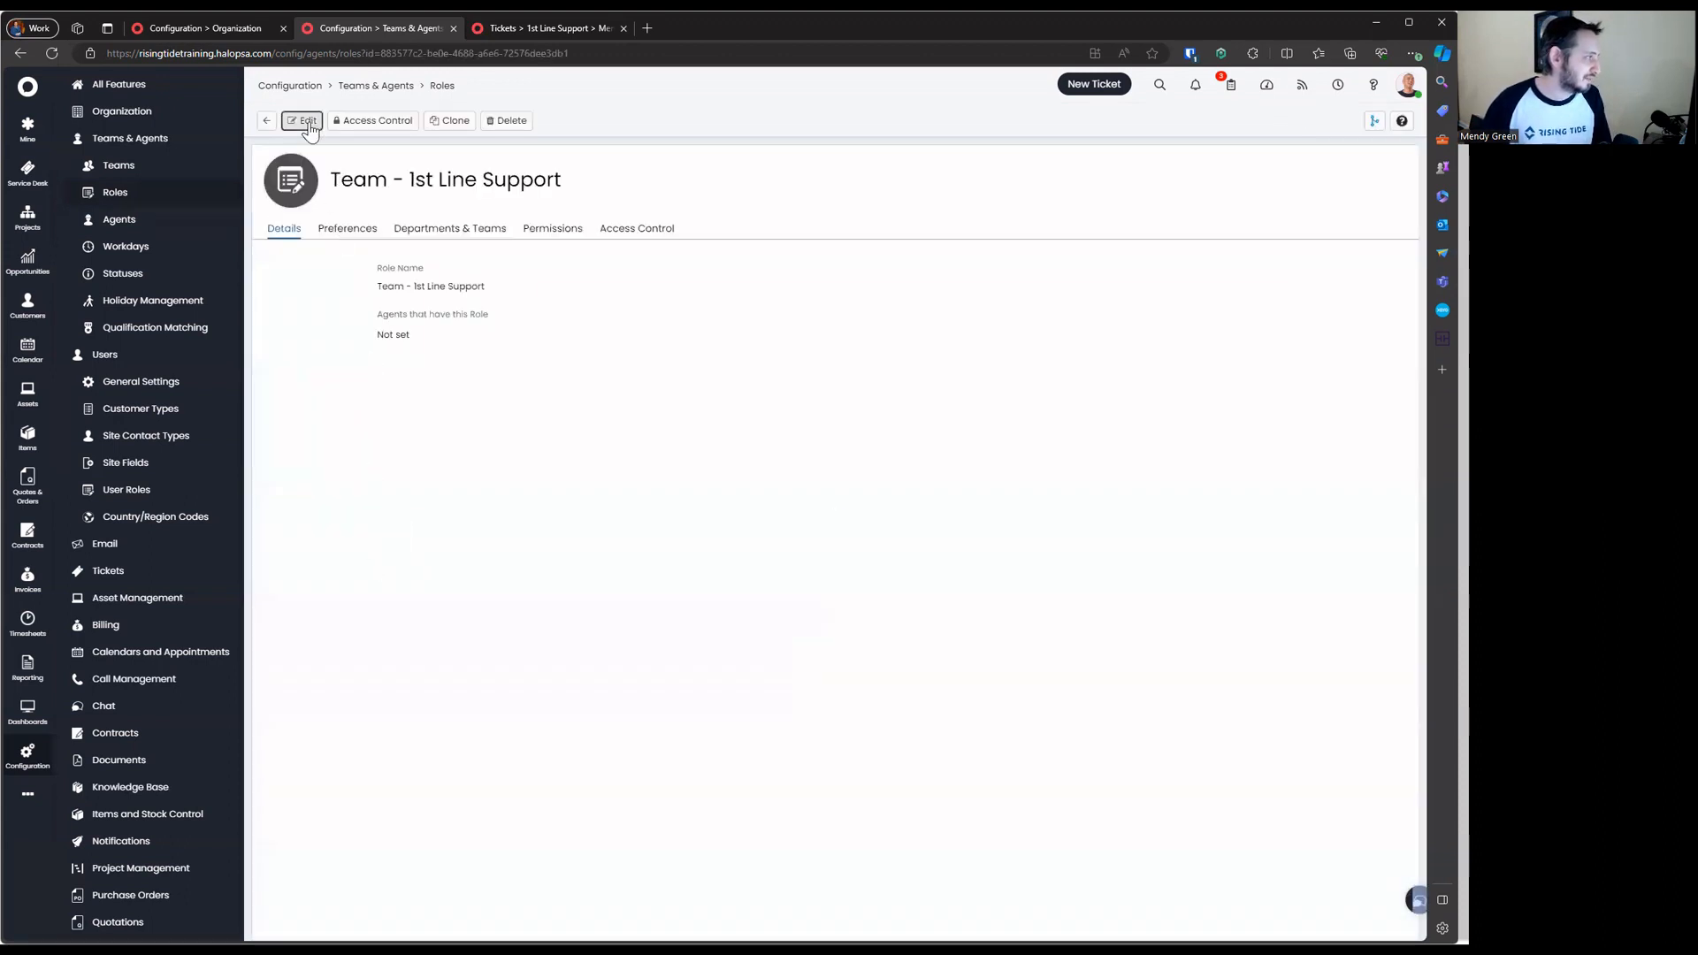
Delete the 2nd Line Support role and save a new Team - 2nd Line Support role
click(307, 121)
click(267, 122)
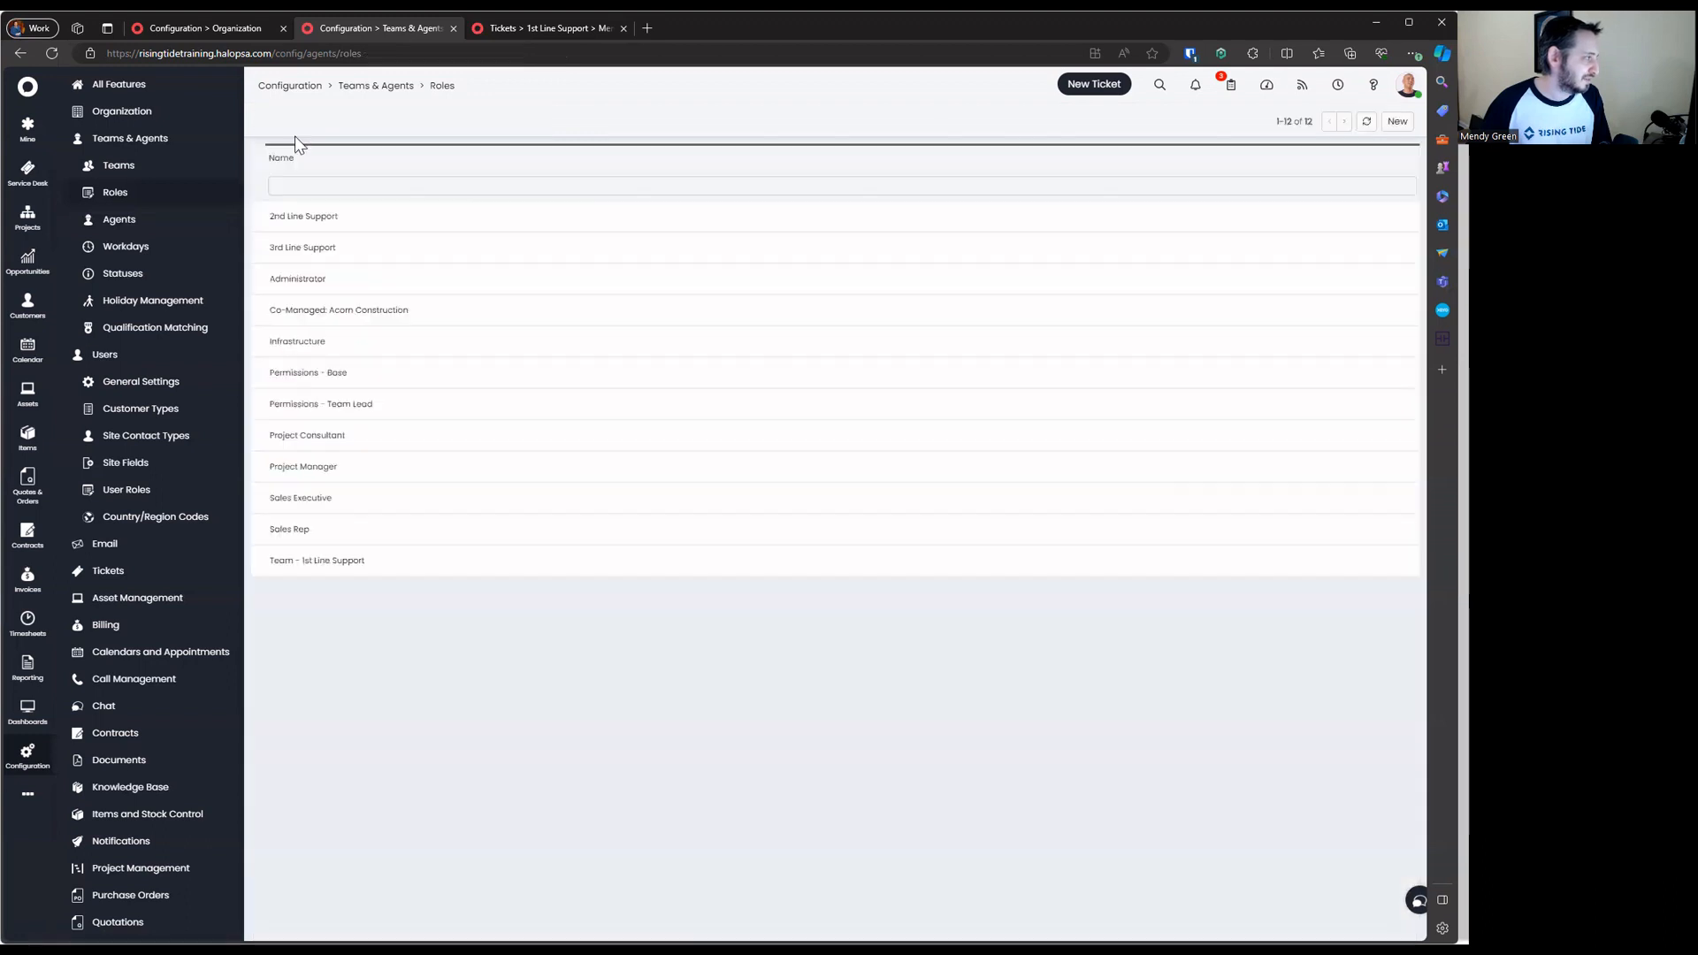
click(449, 214)
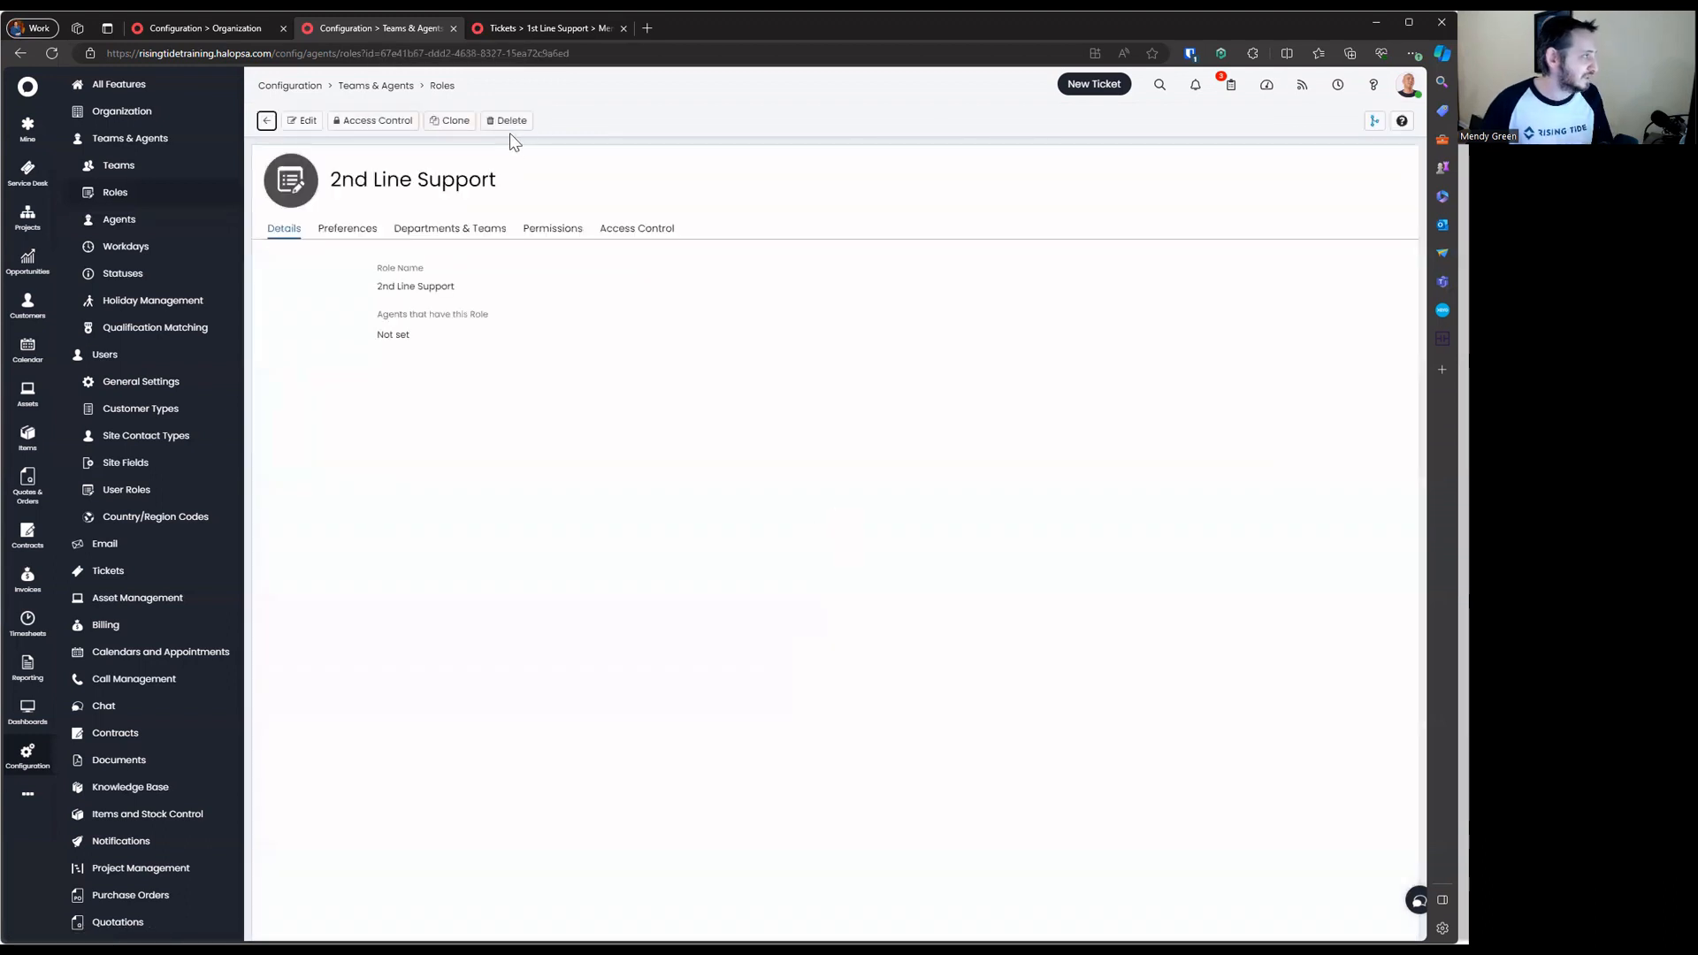
click(301, 120)
text(Team -)
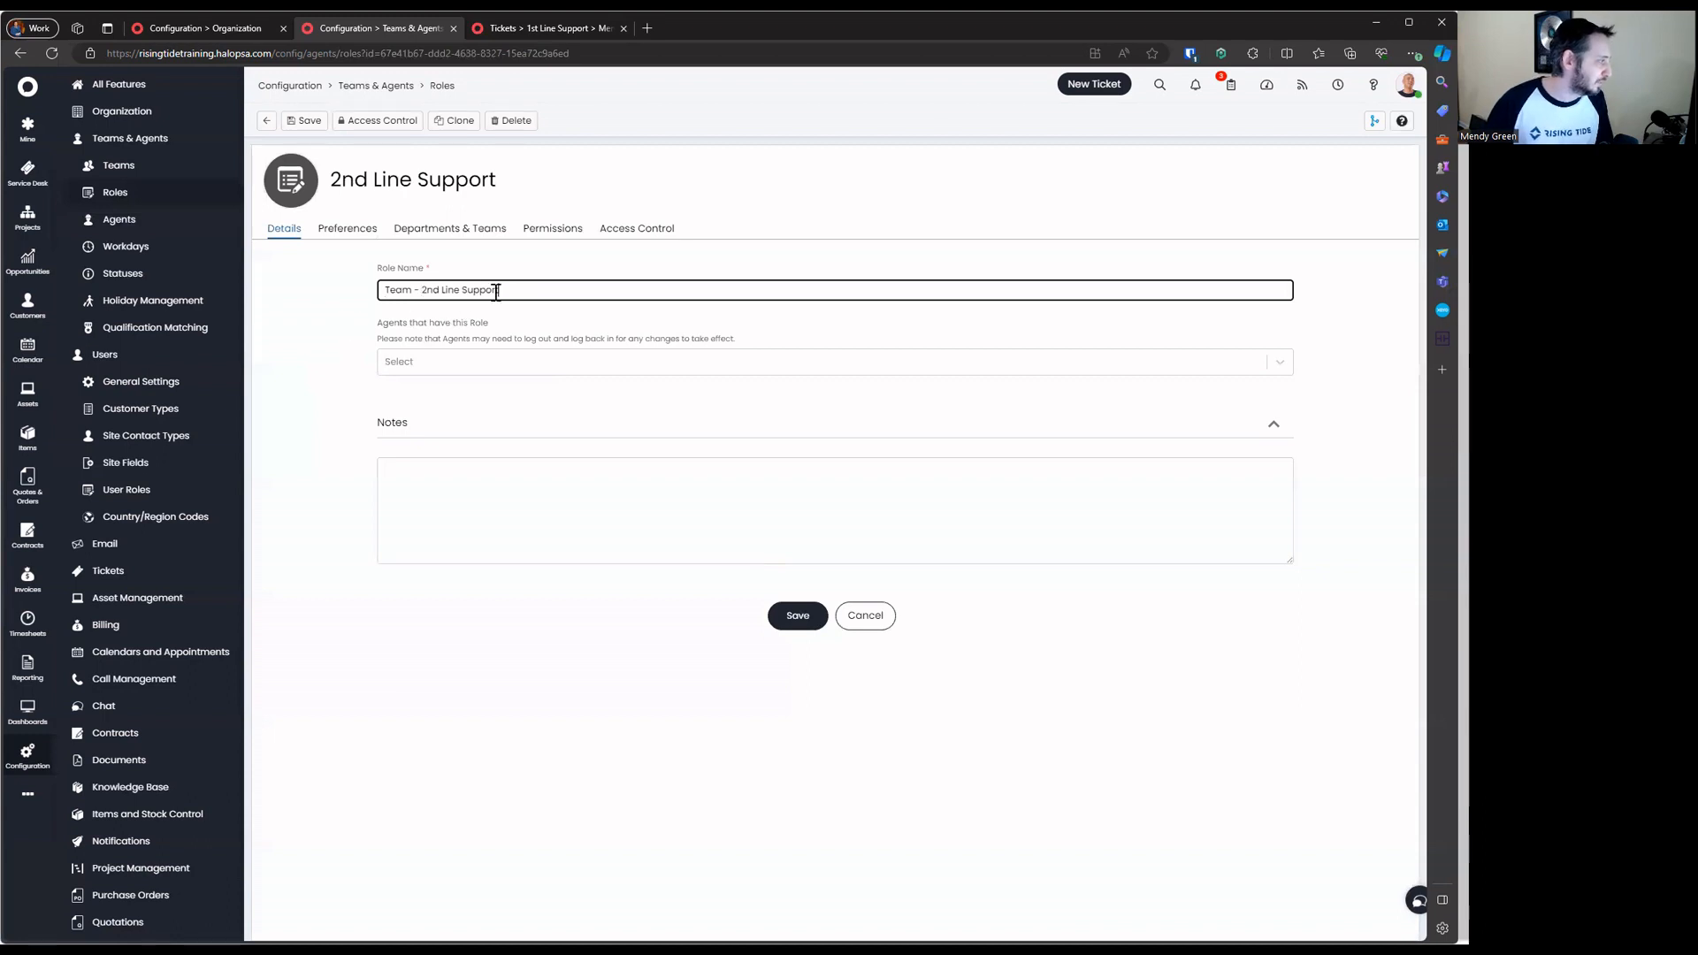
triple_click(421, 289)
click(516, 121)
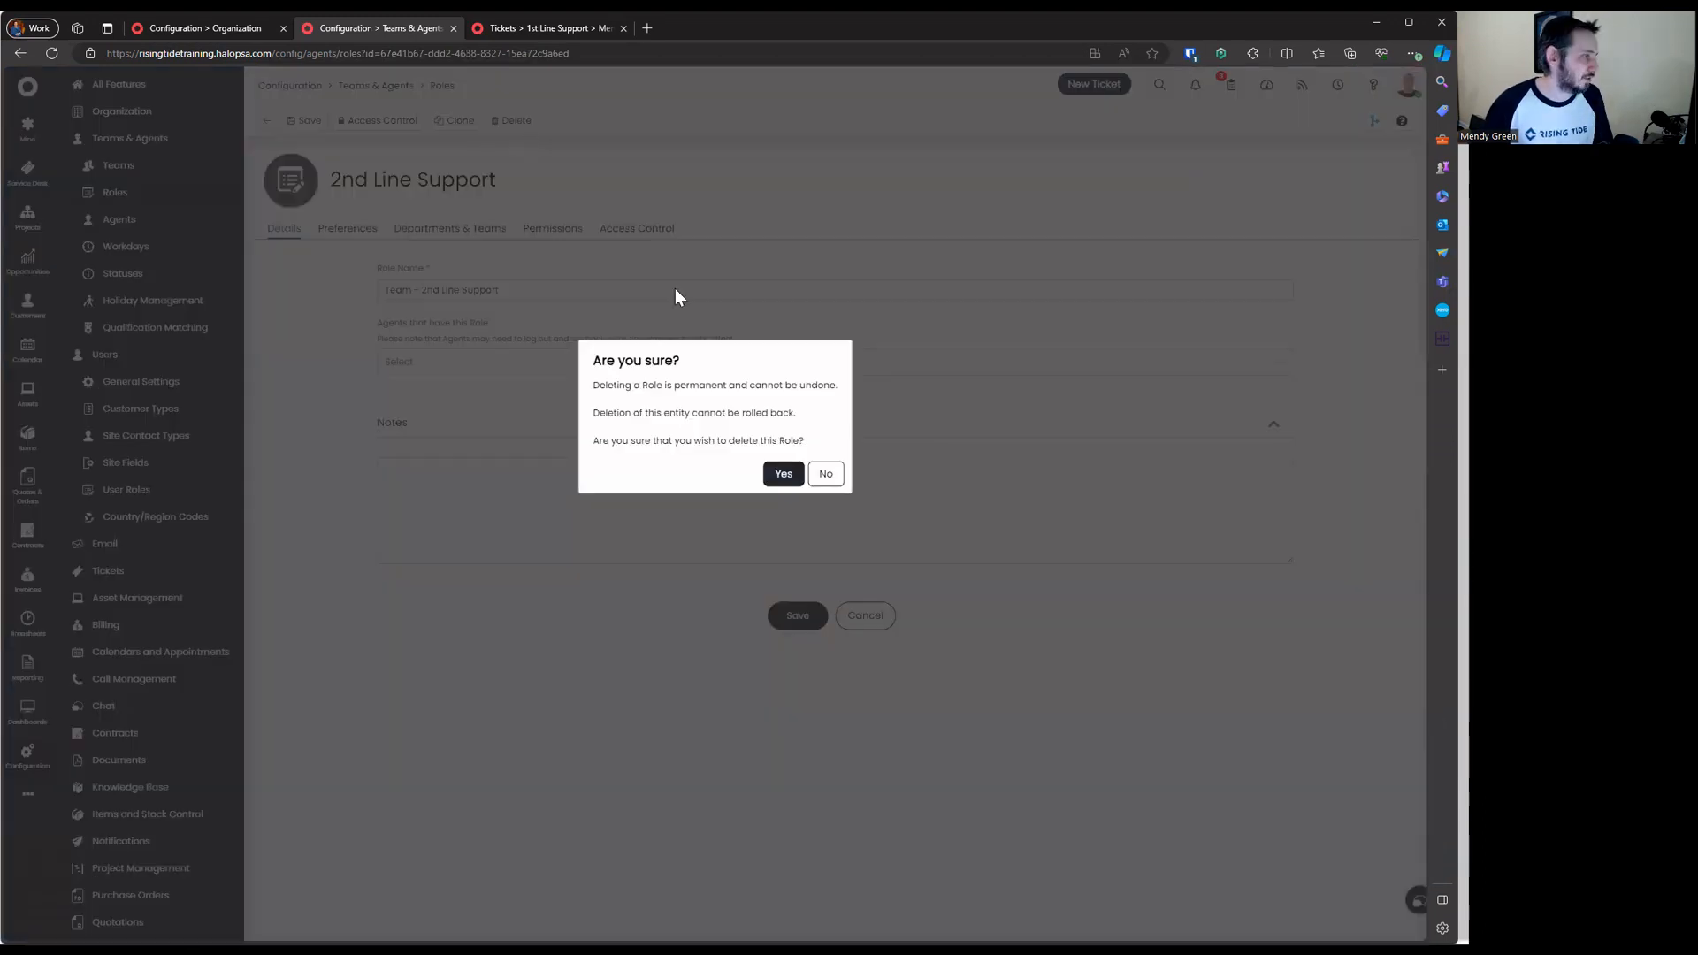
click(782, 474)
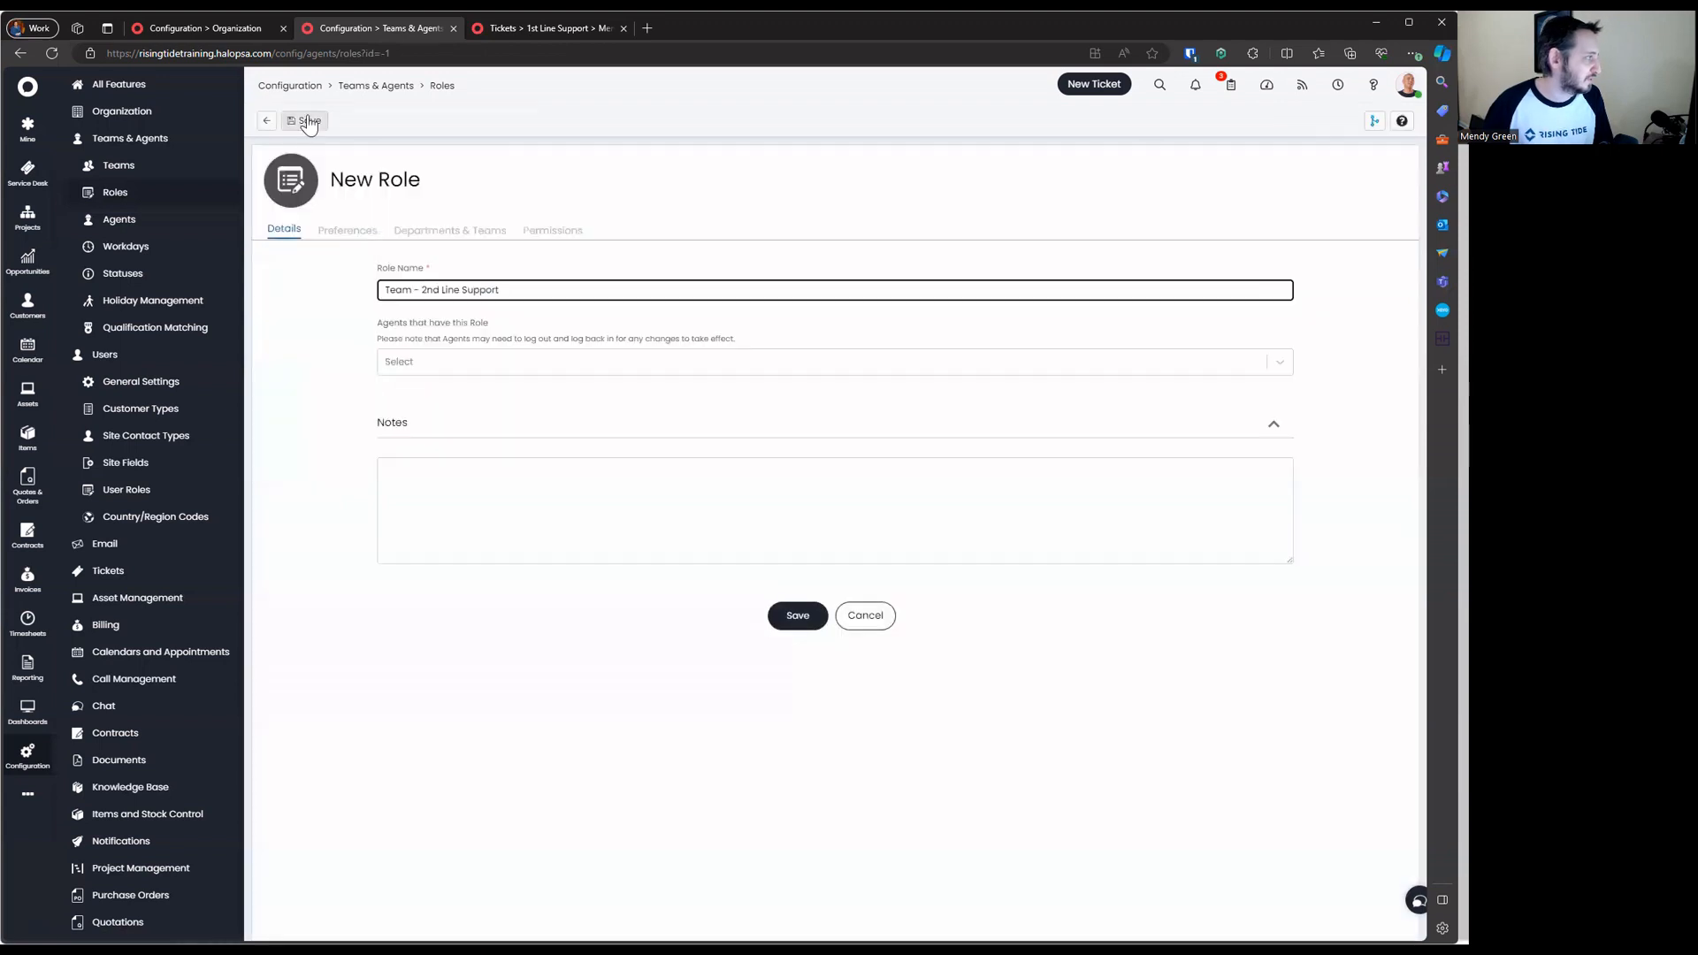
key(Return)
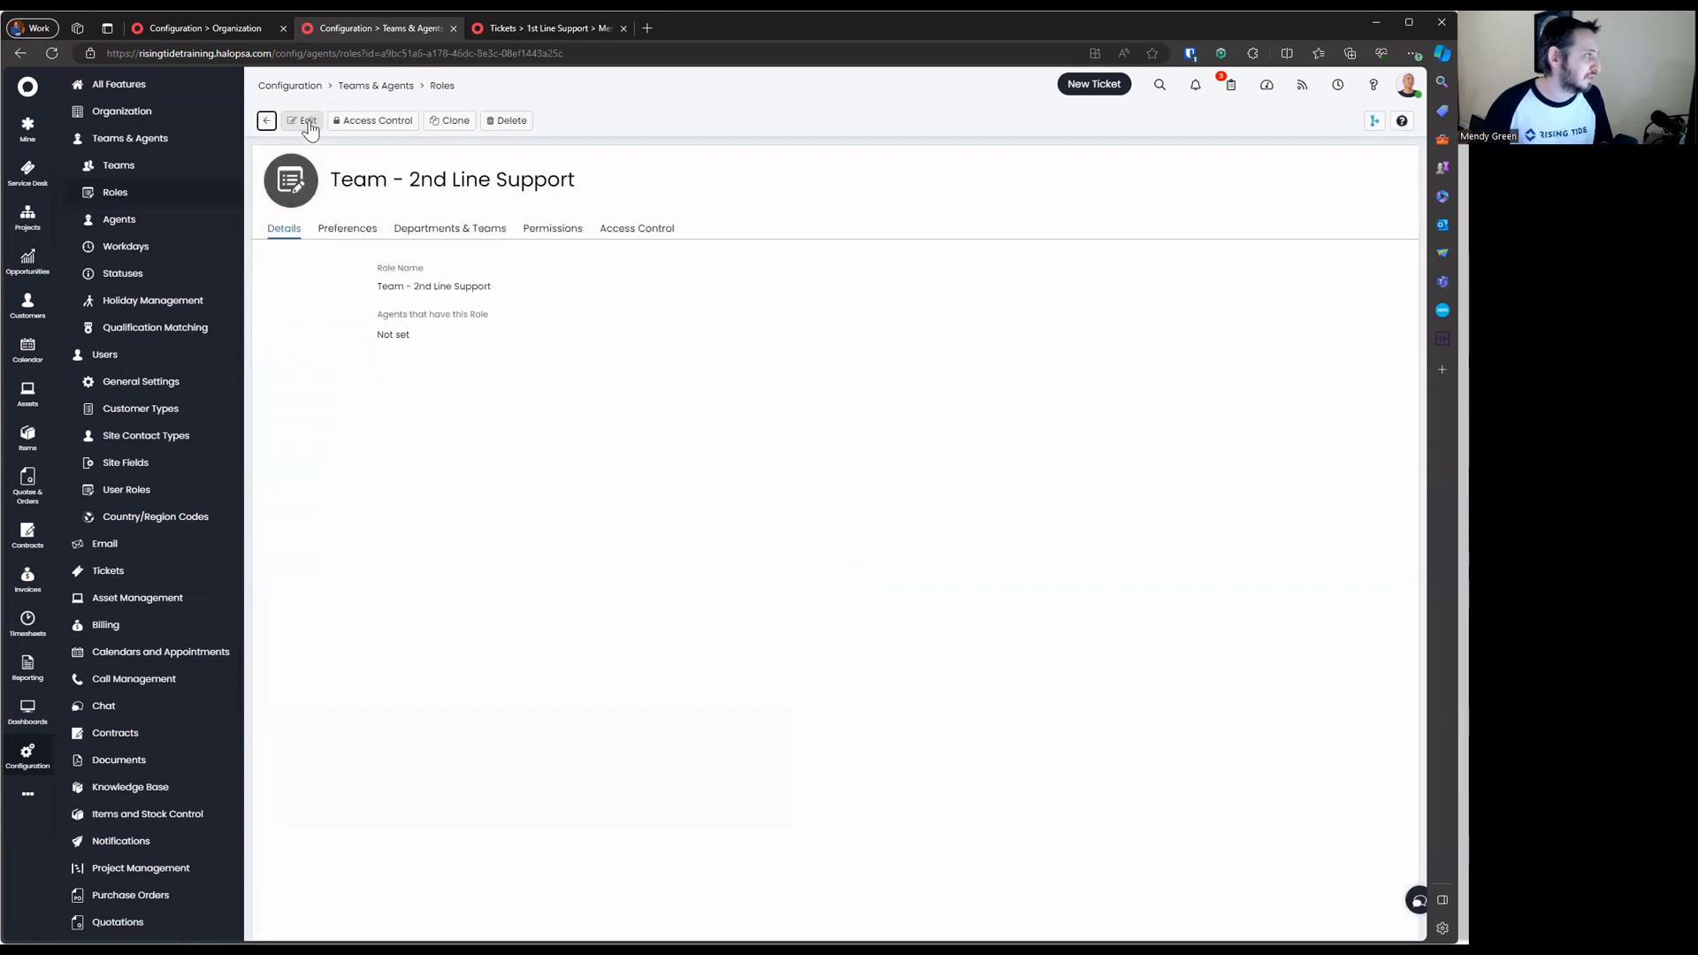
Add the 2nd Line Support team to the Team - 2nd Line Support role and save
click(450, 229)
click(1279, 347)
click(637, 355)
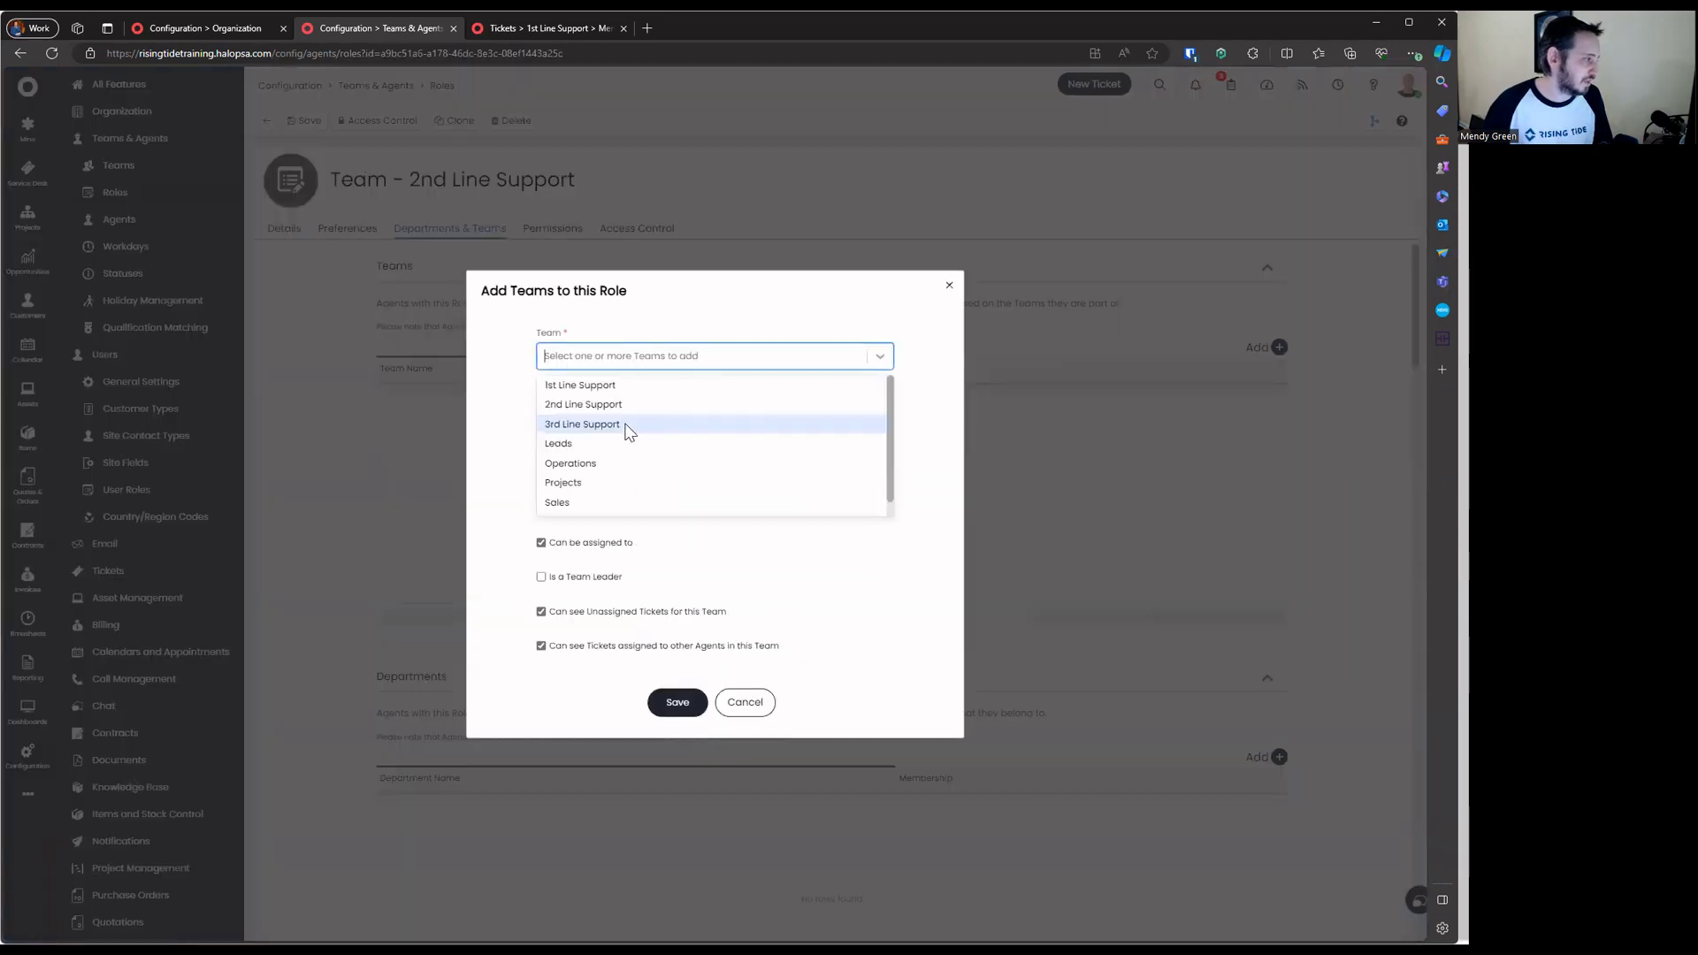
click(616, 404)
click(734, 553)
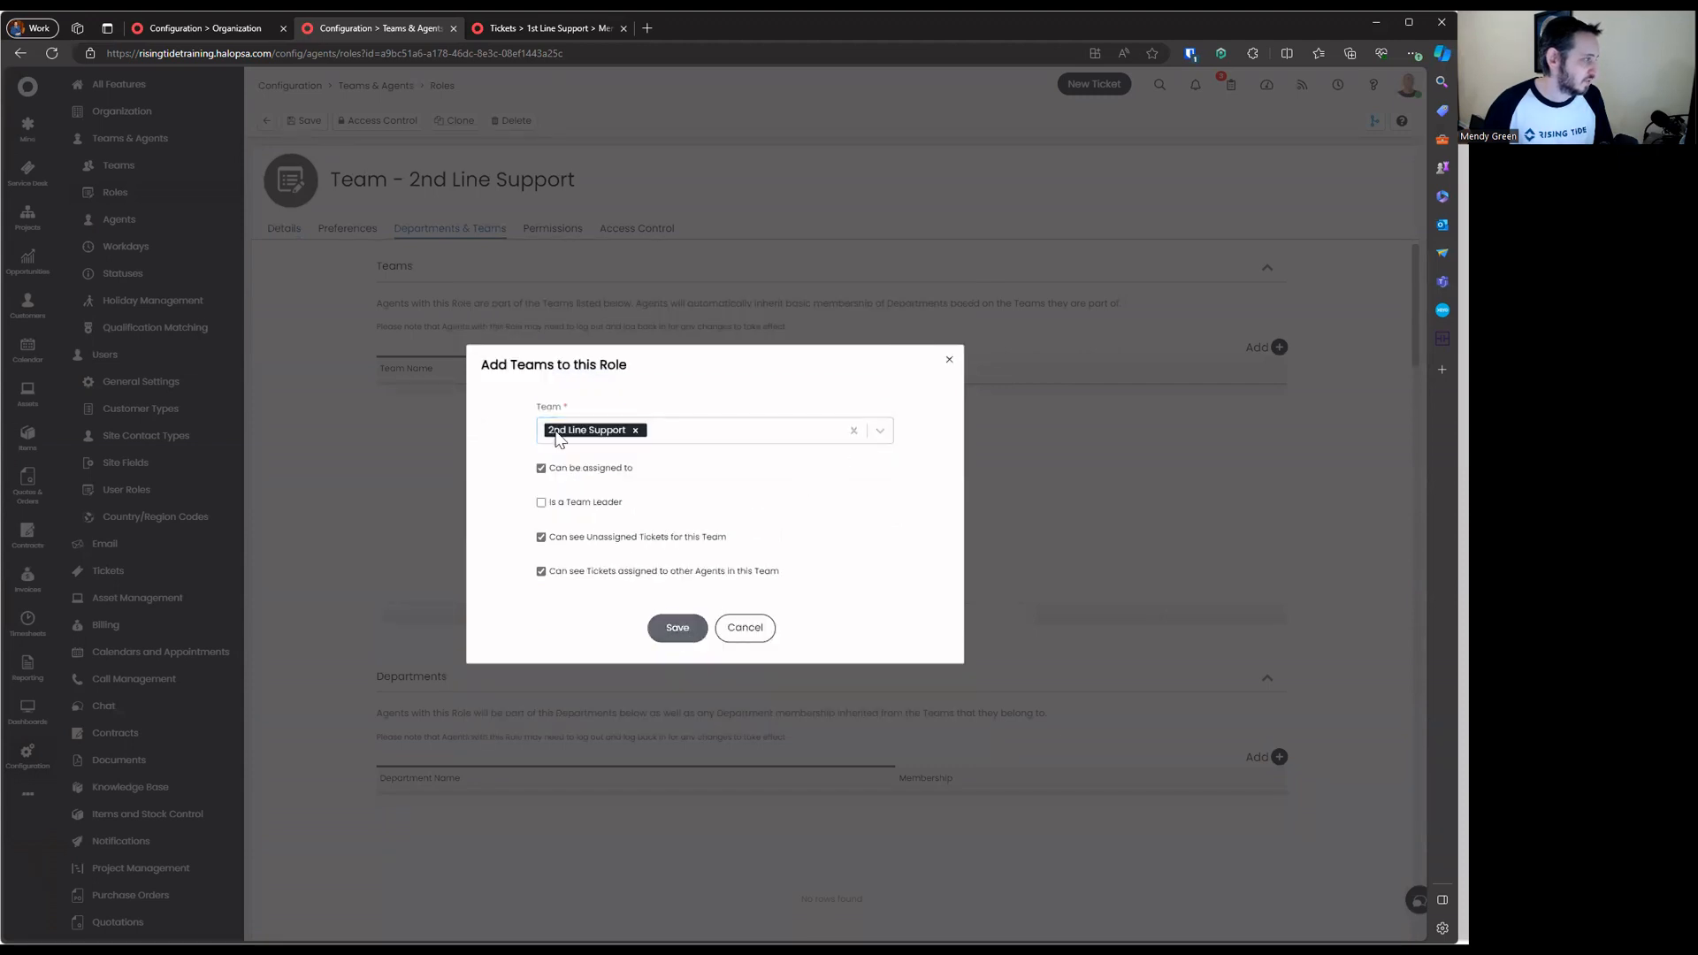
click(677, 625)
click(305, 124)
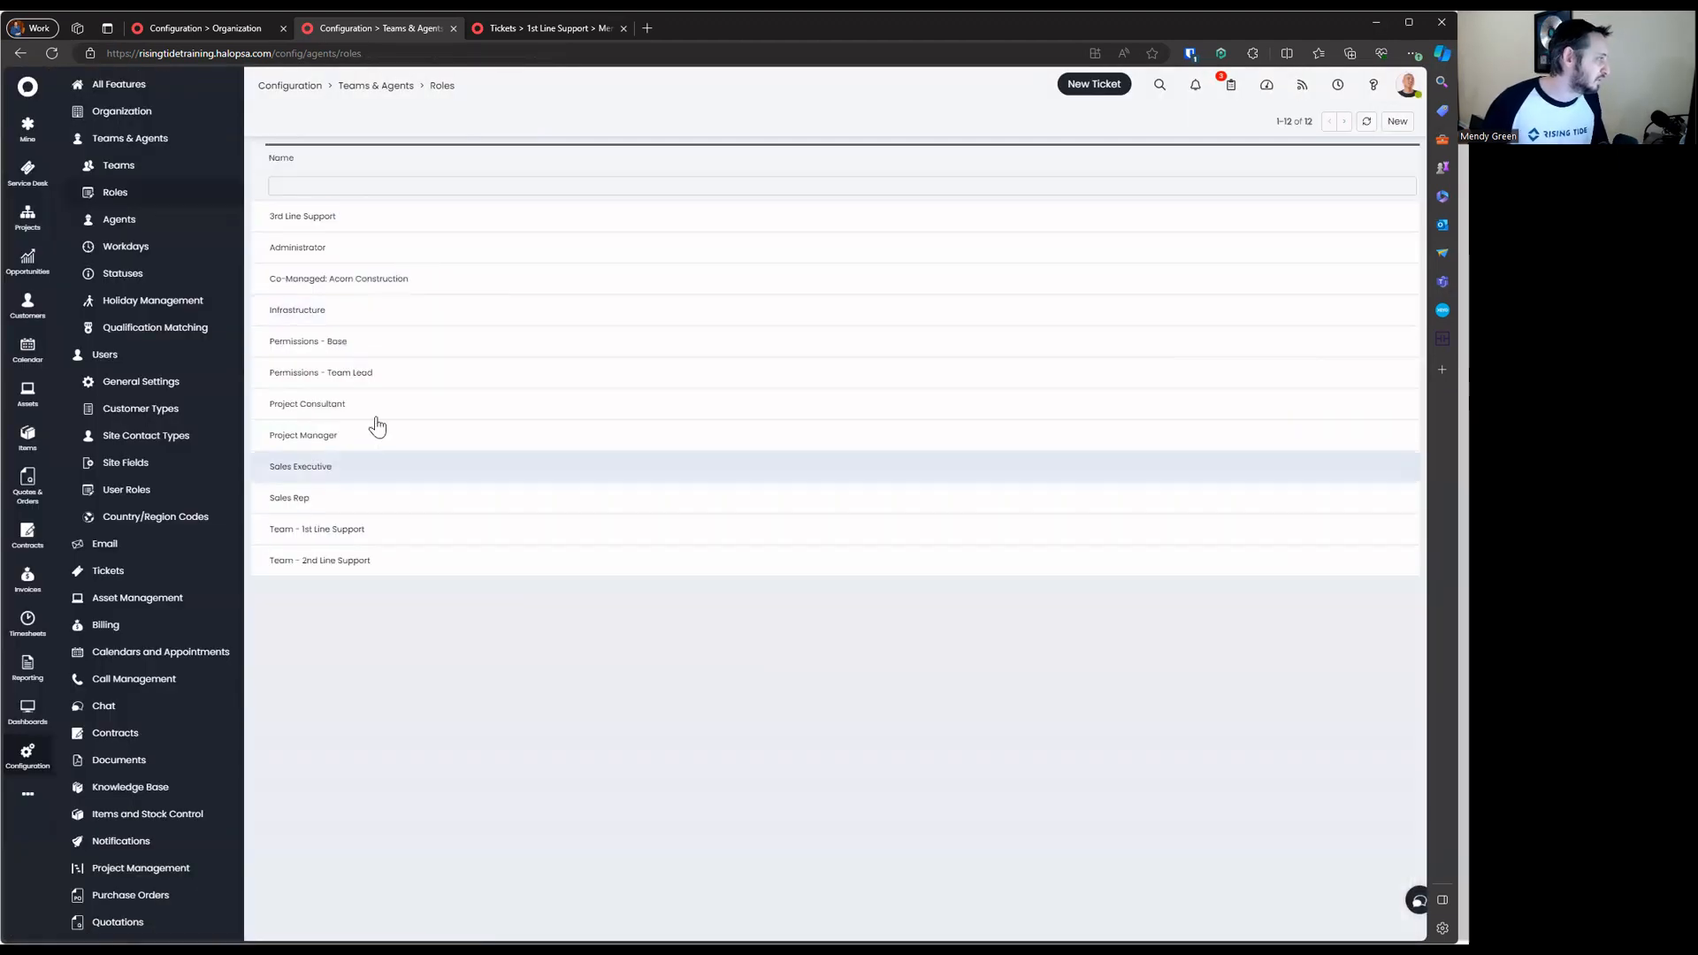
Delete the 3rd Line Support role
click(375, 237)
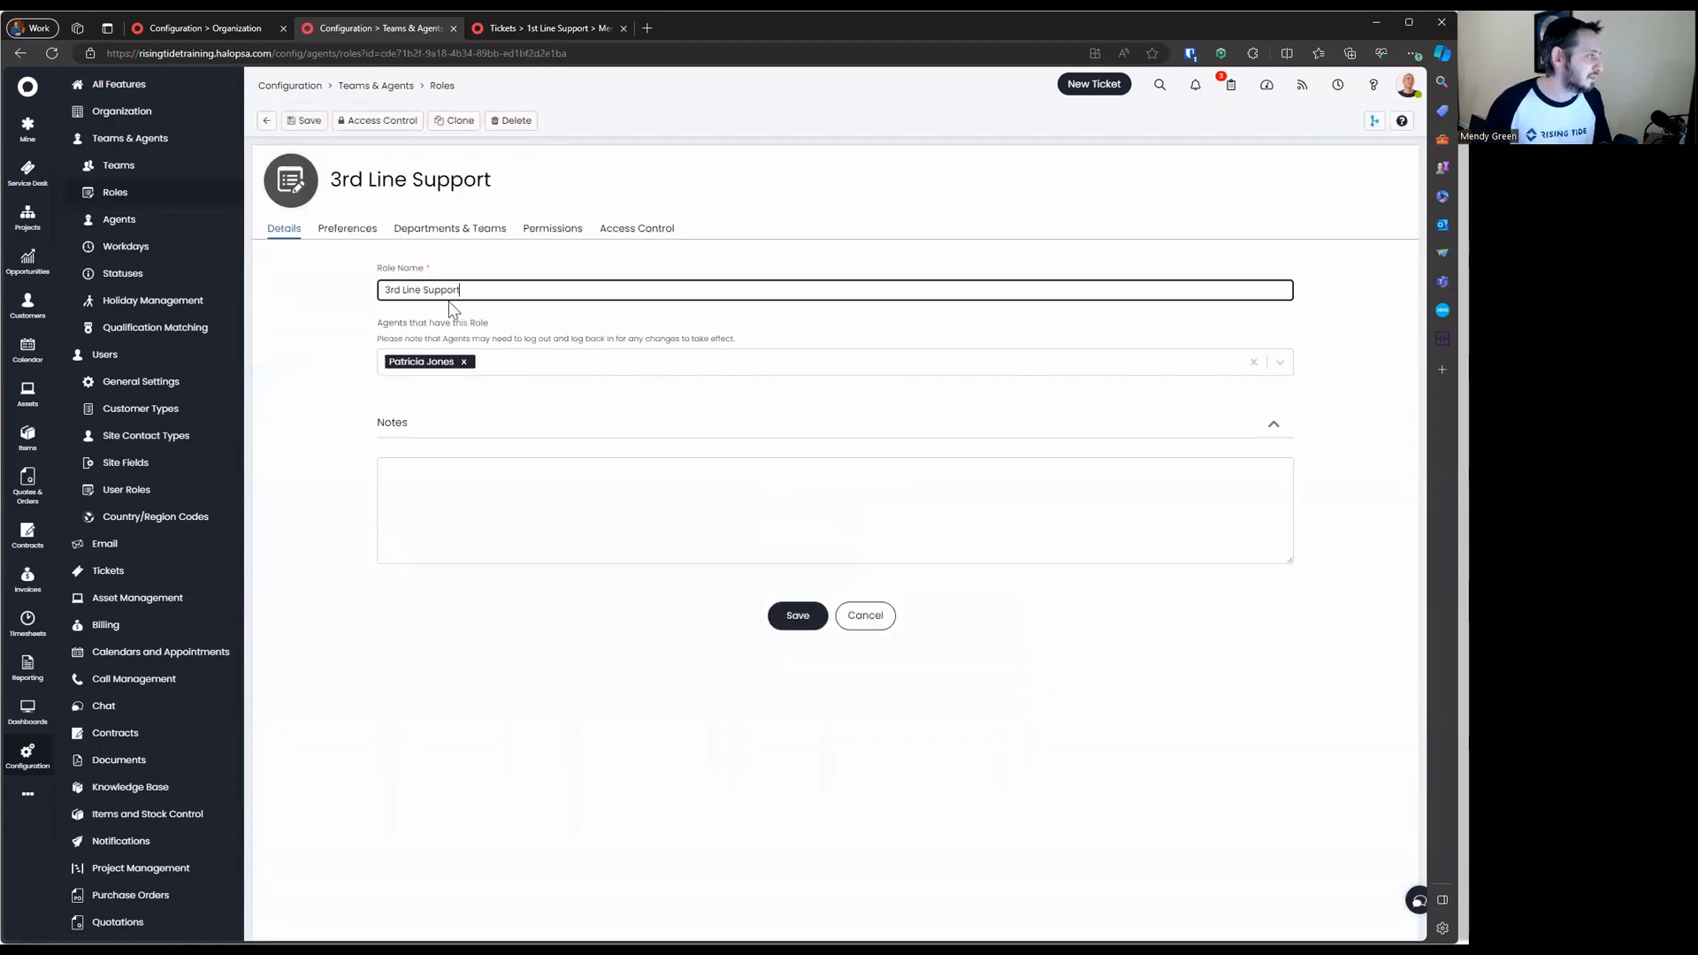
triple_click(452, 291)
click(512, 121)
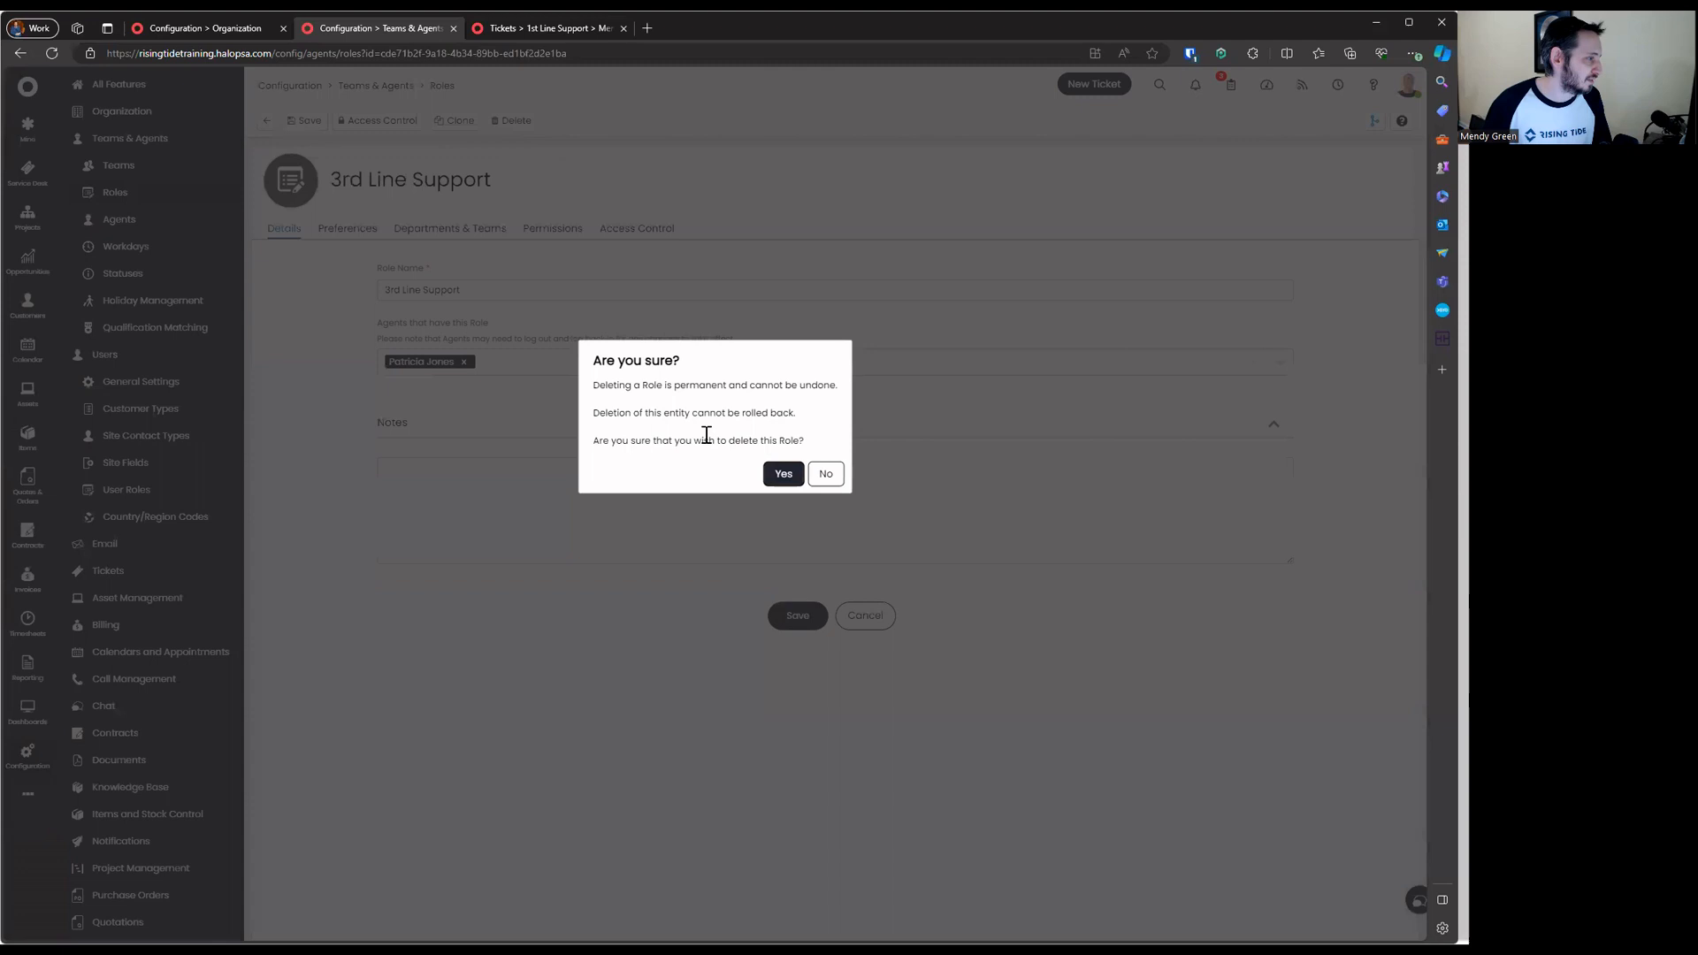
click(780, 471)
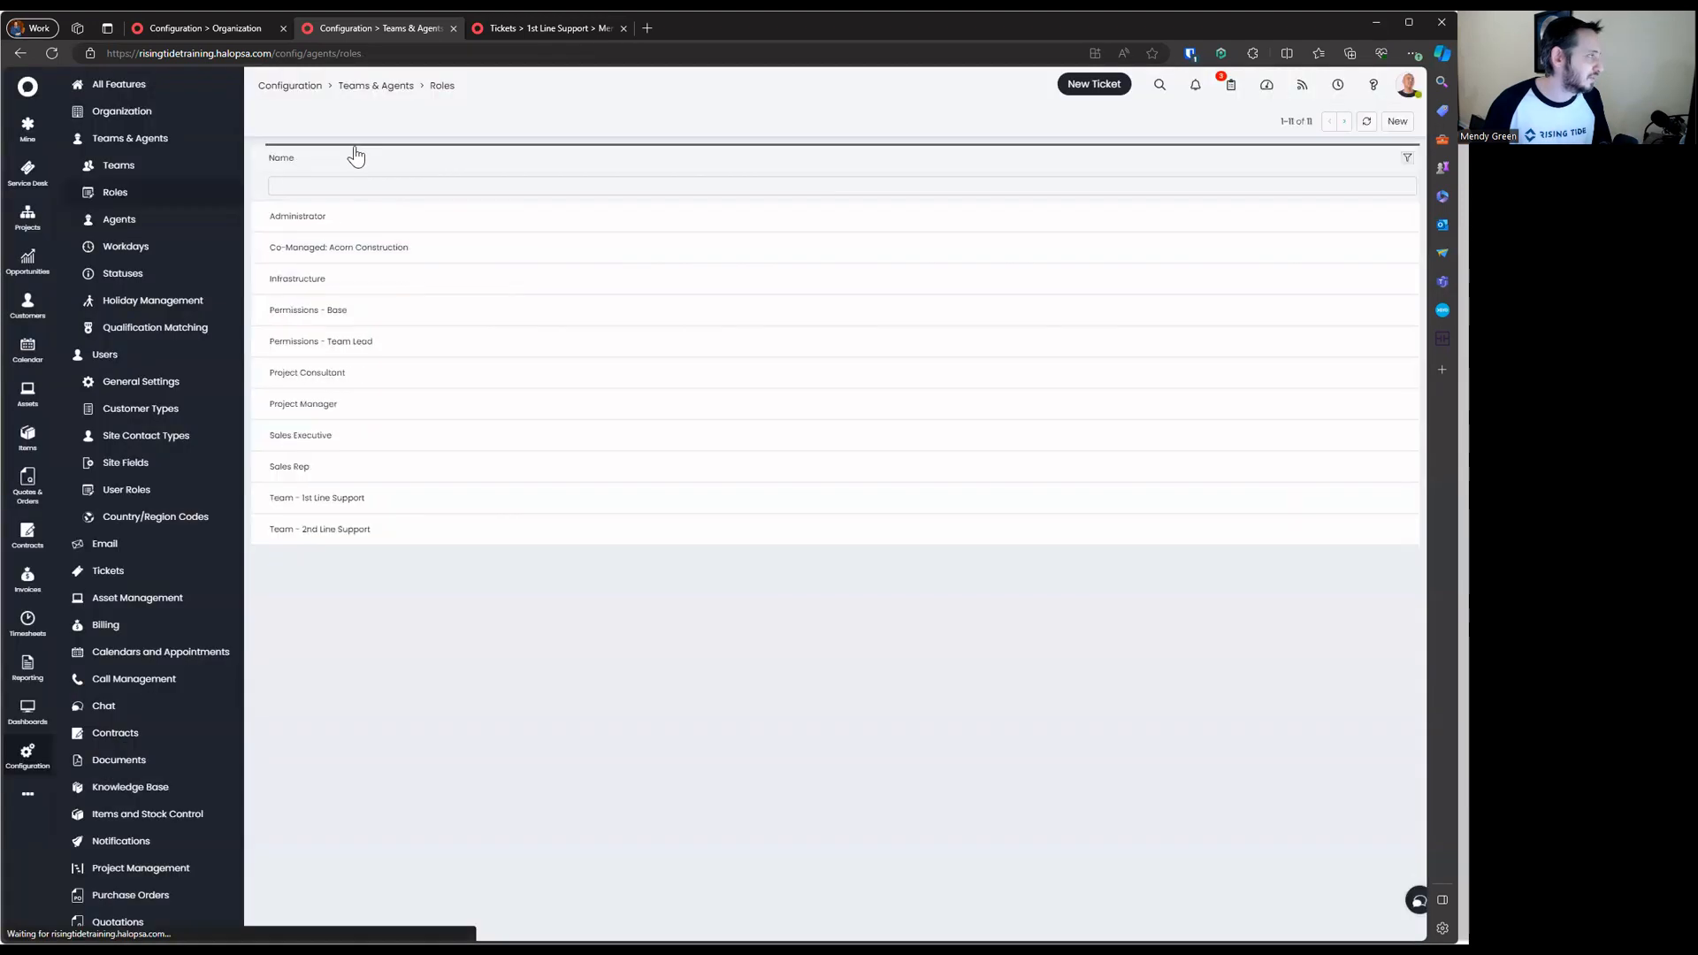
Create a new role named 'Team - 3rd Line Support'
click(1397, 121)
text(Taem -)
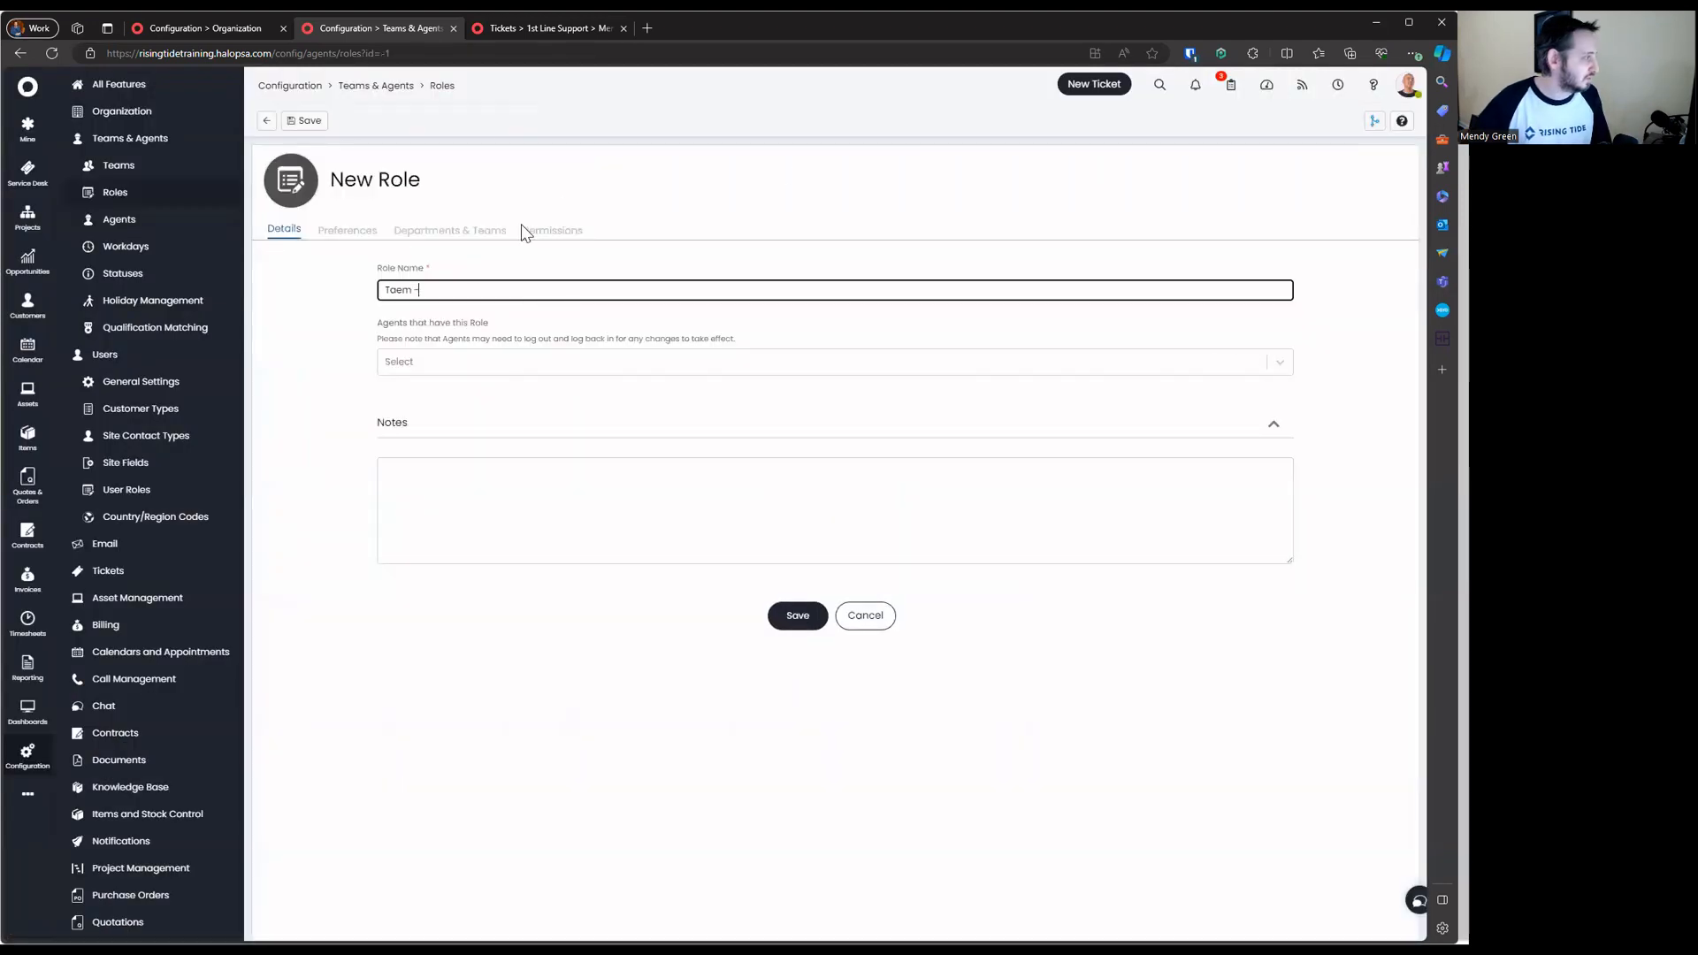
key(BackSpace)
key(BackSpace)
key(BackSpace)
key(BackSpace)
key(BackSpace)
text(Team - 3rd Line Support)
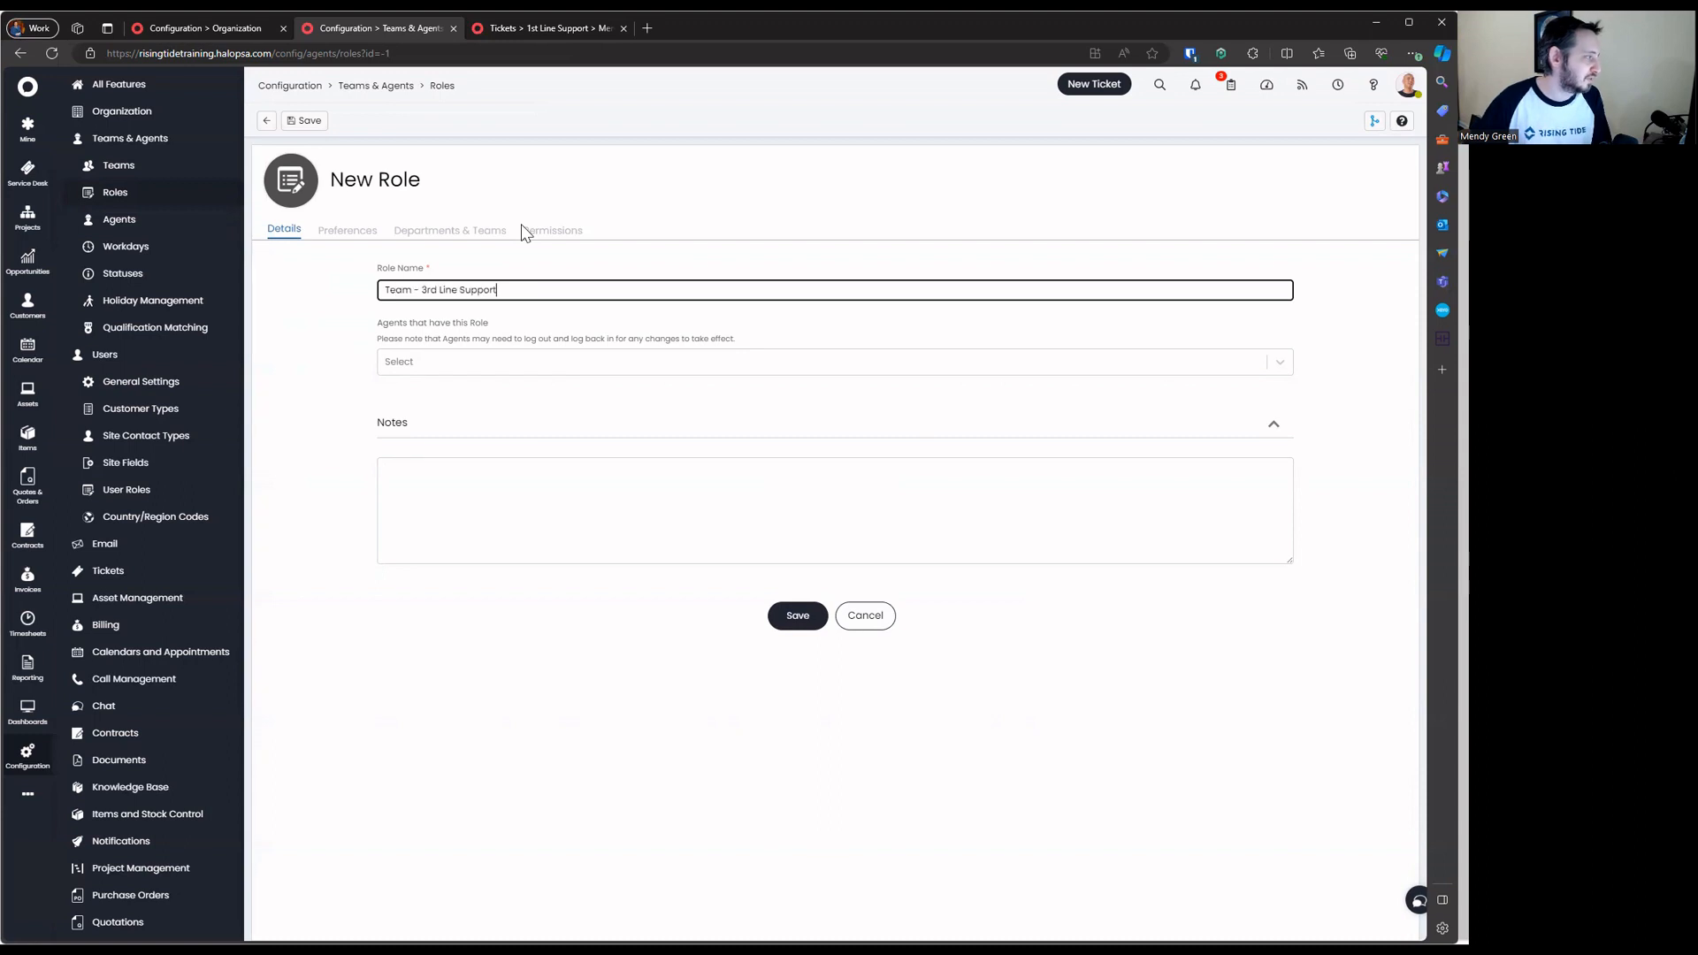
key(Return)
click(267, 121)
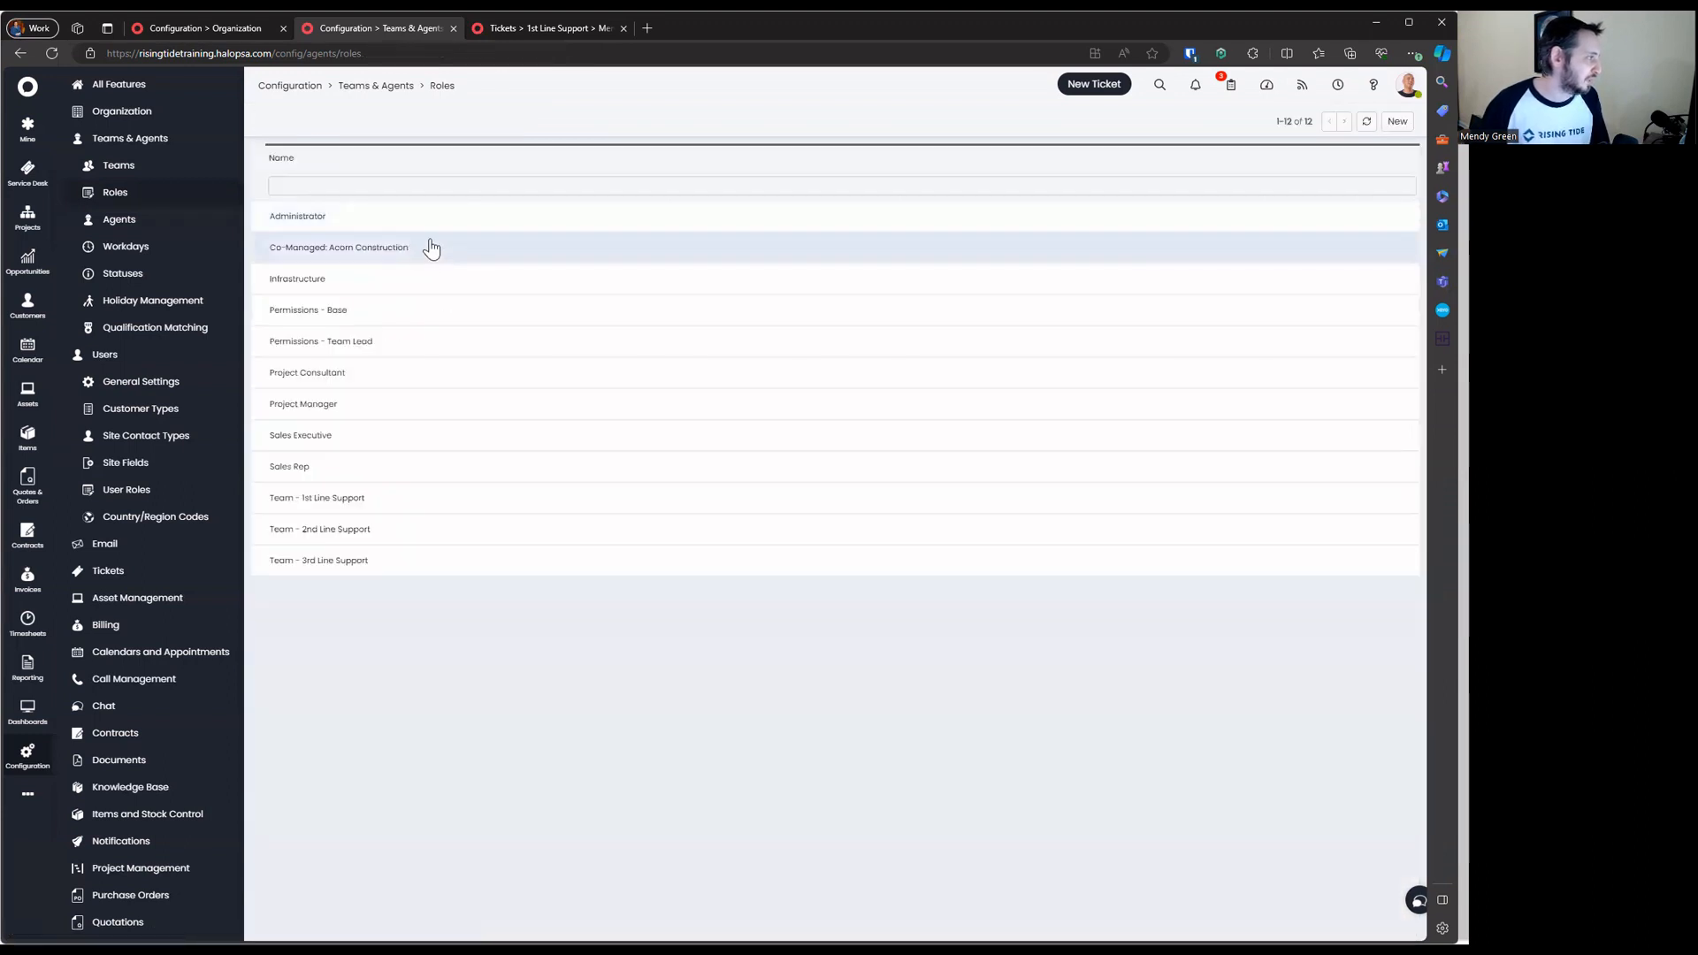
Rename the Administrator role to 'Permissions - Administrator'
click(377, 214)
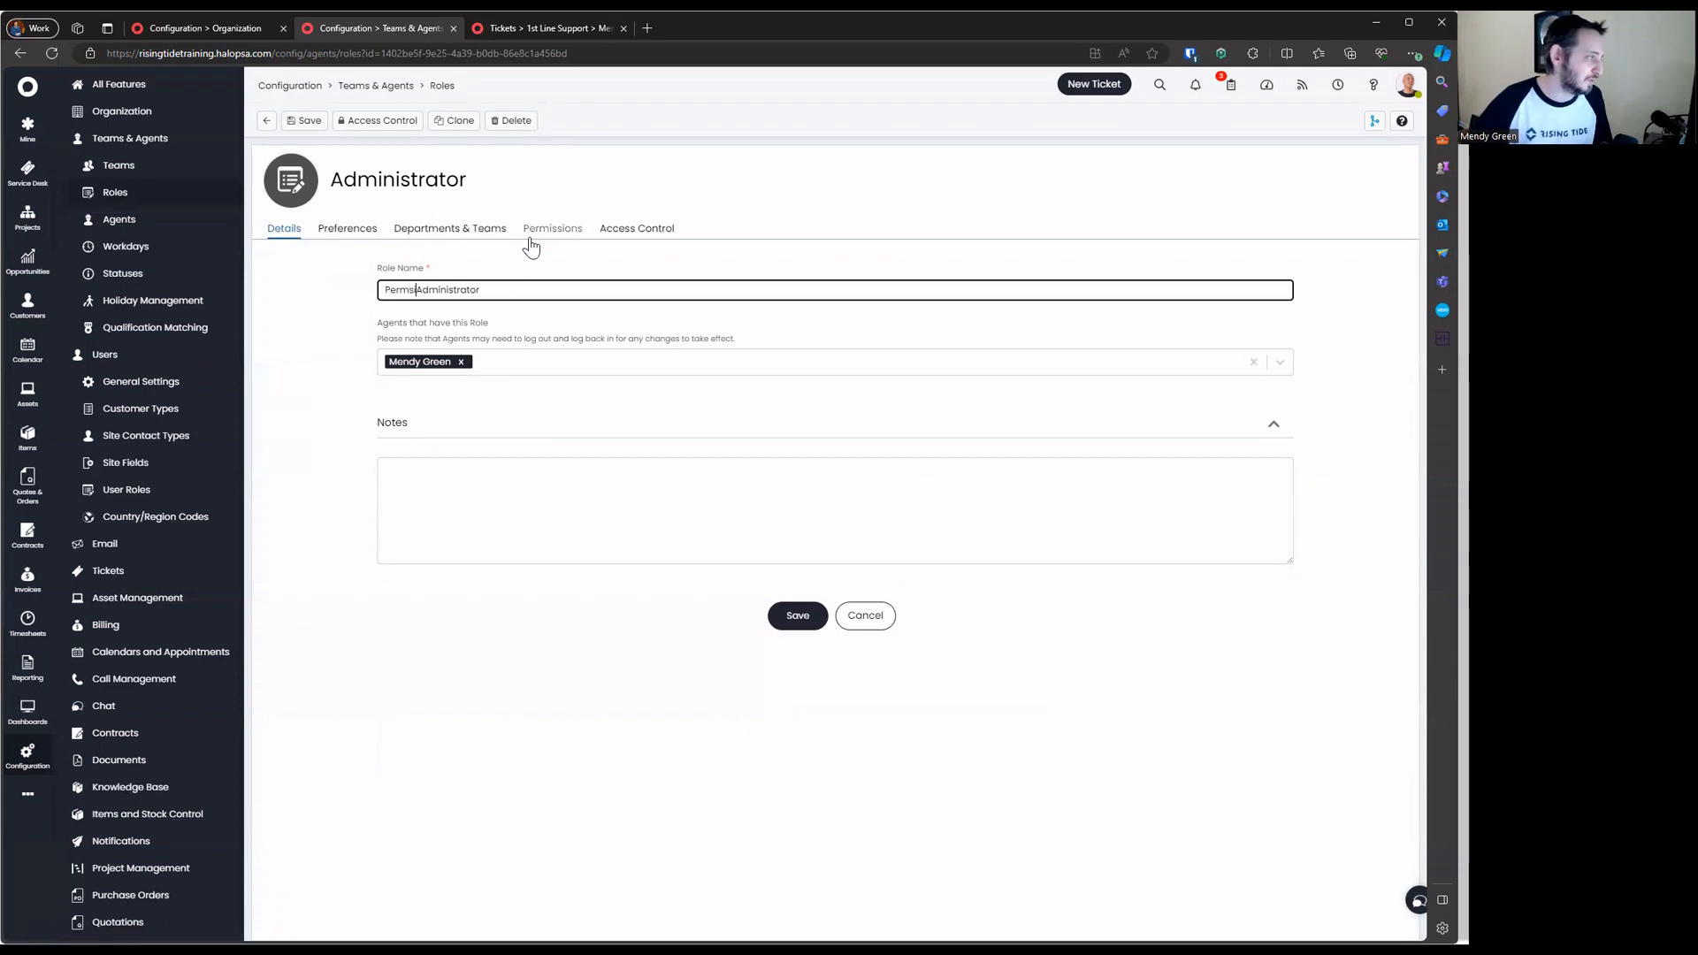
text(Permissions)
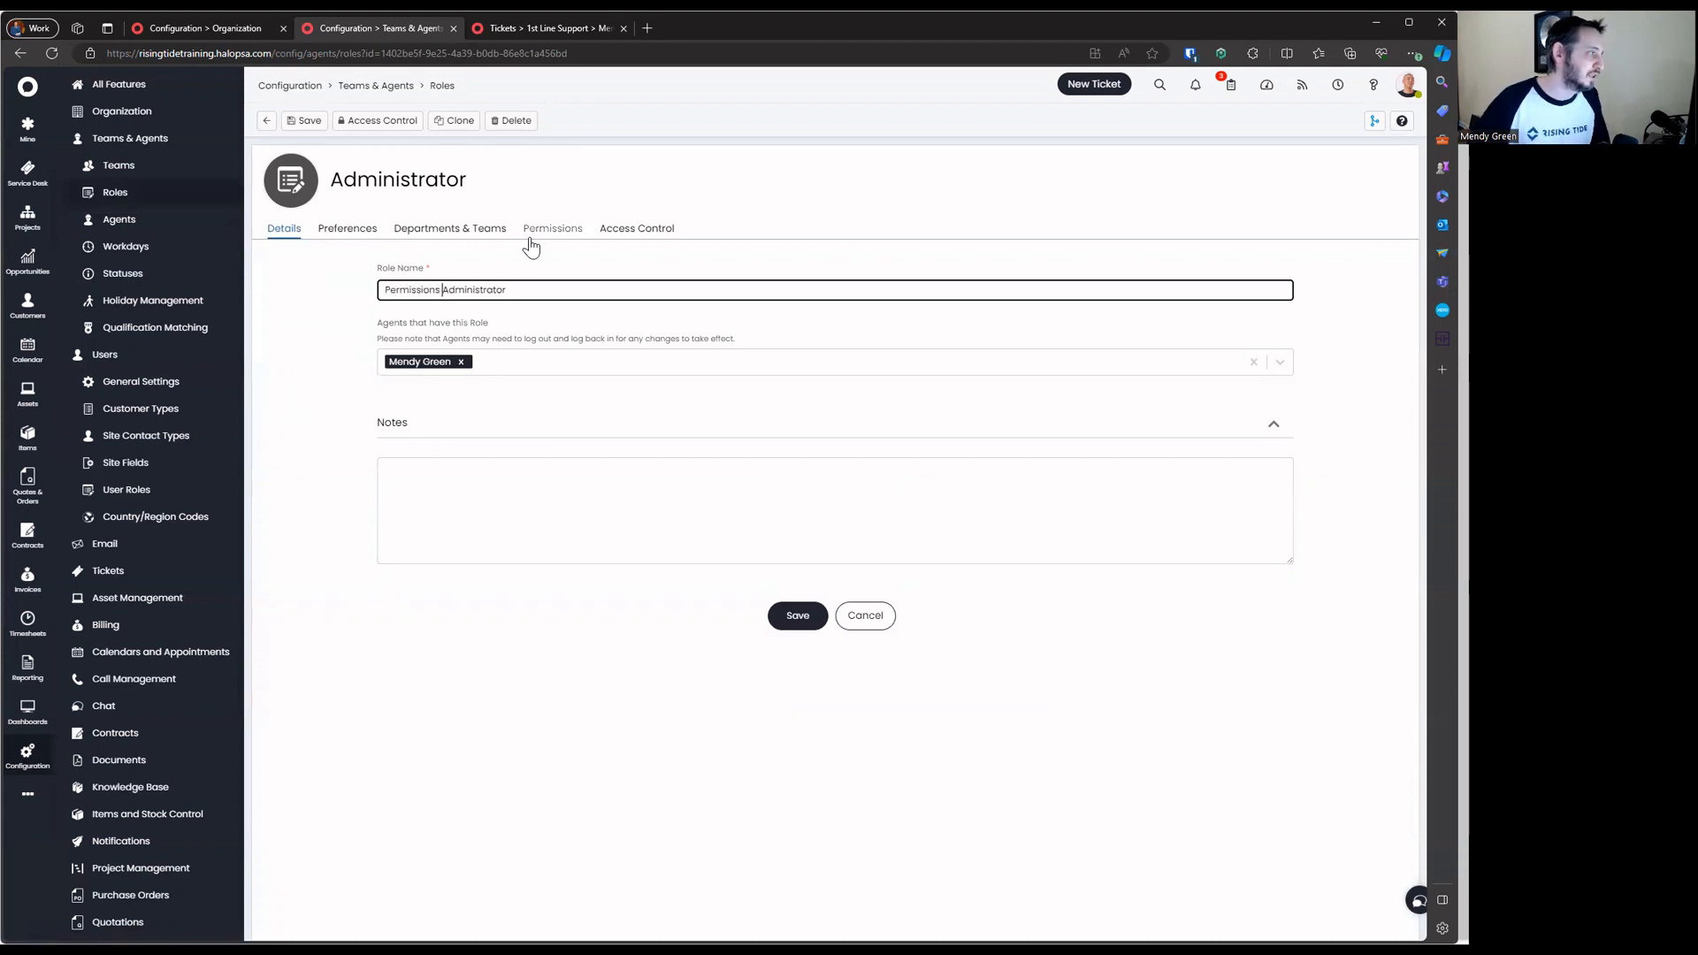
key(Return)
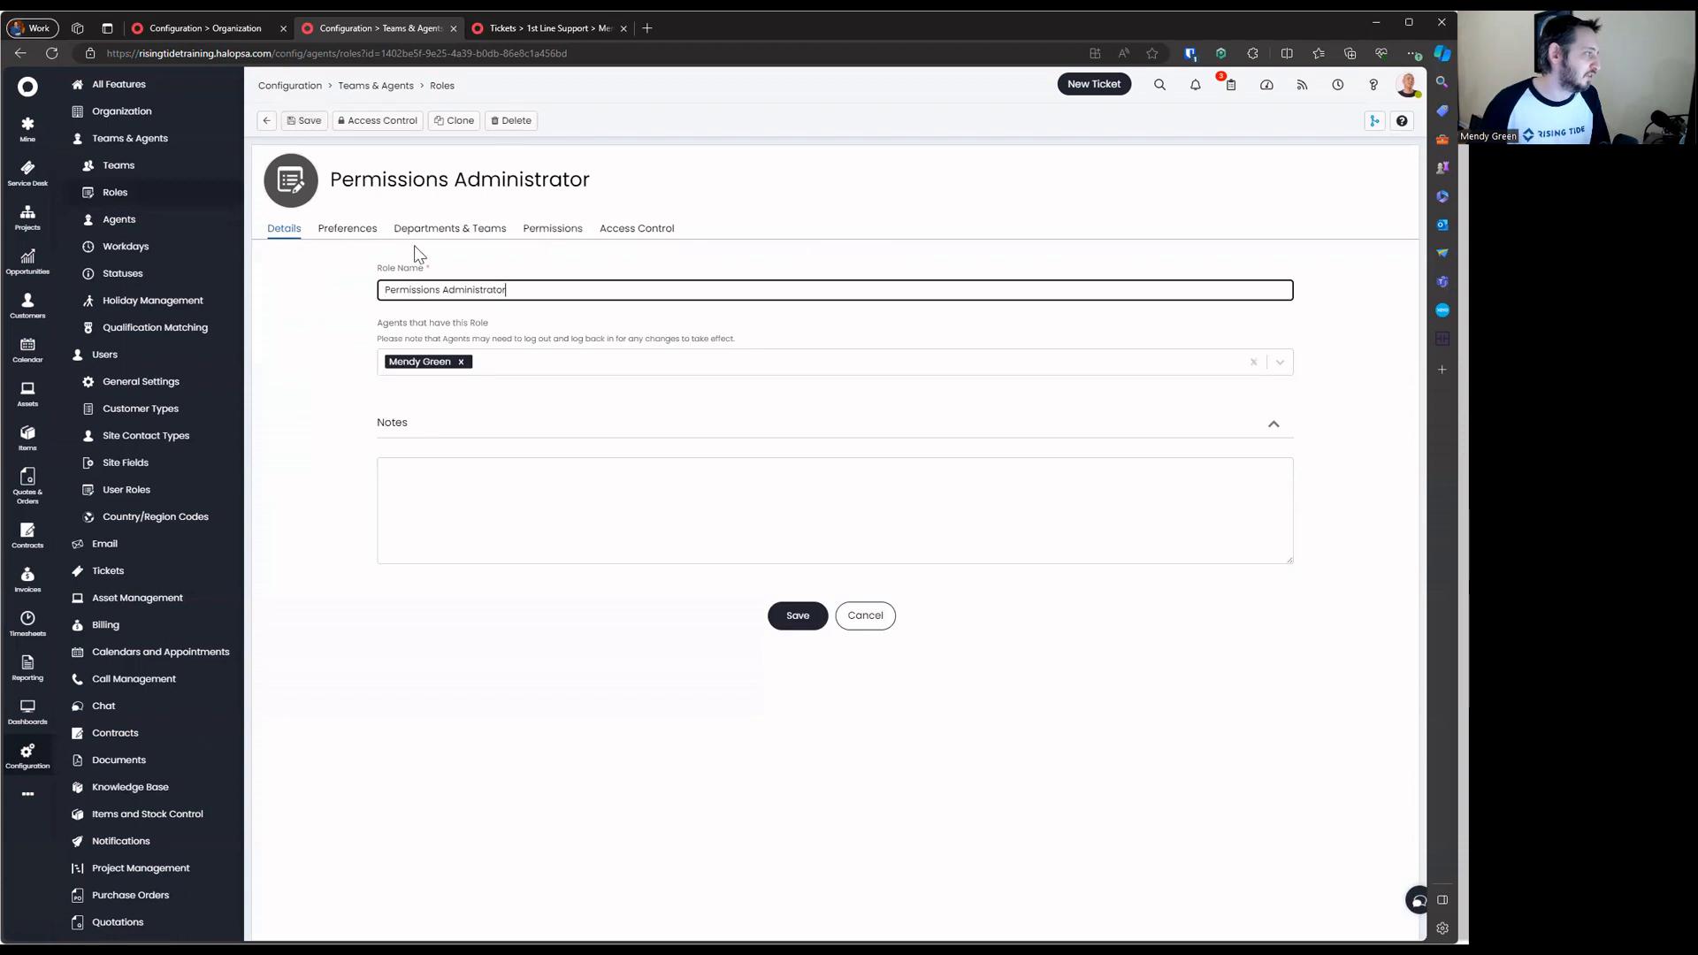
text(-)
key(Return)
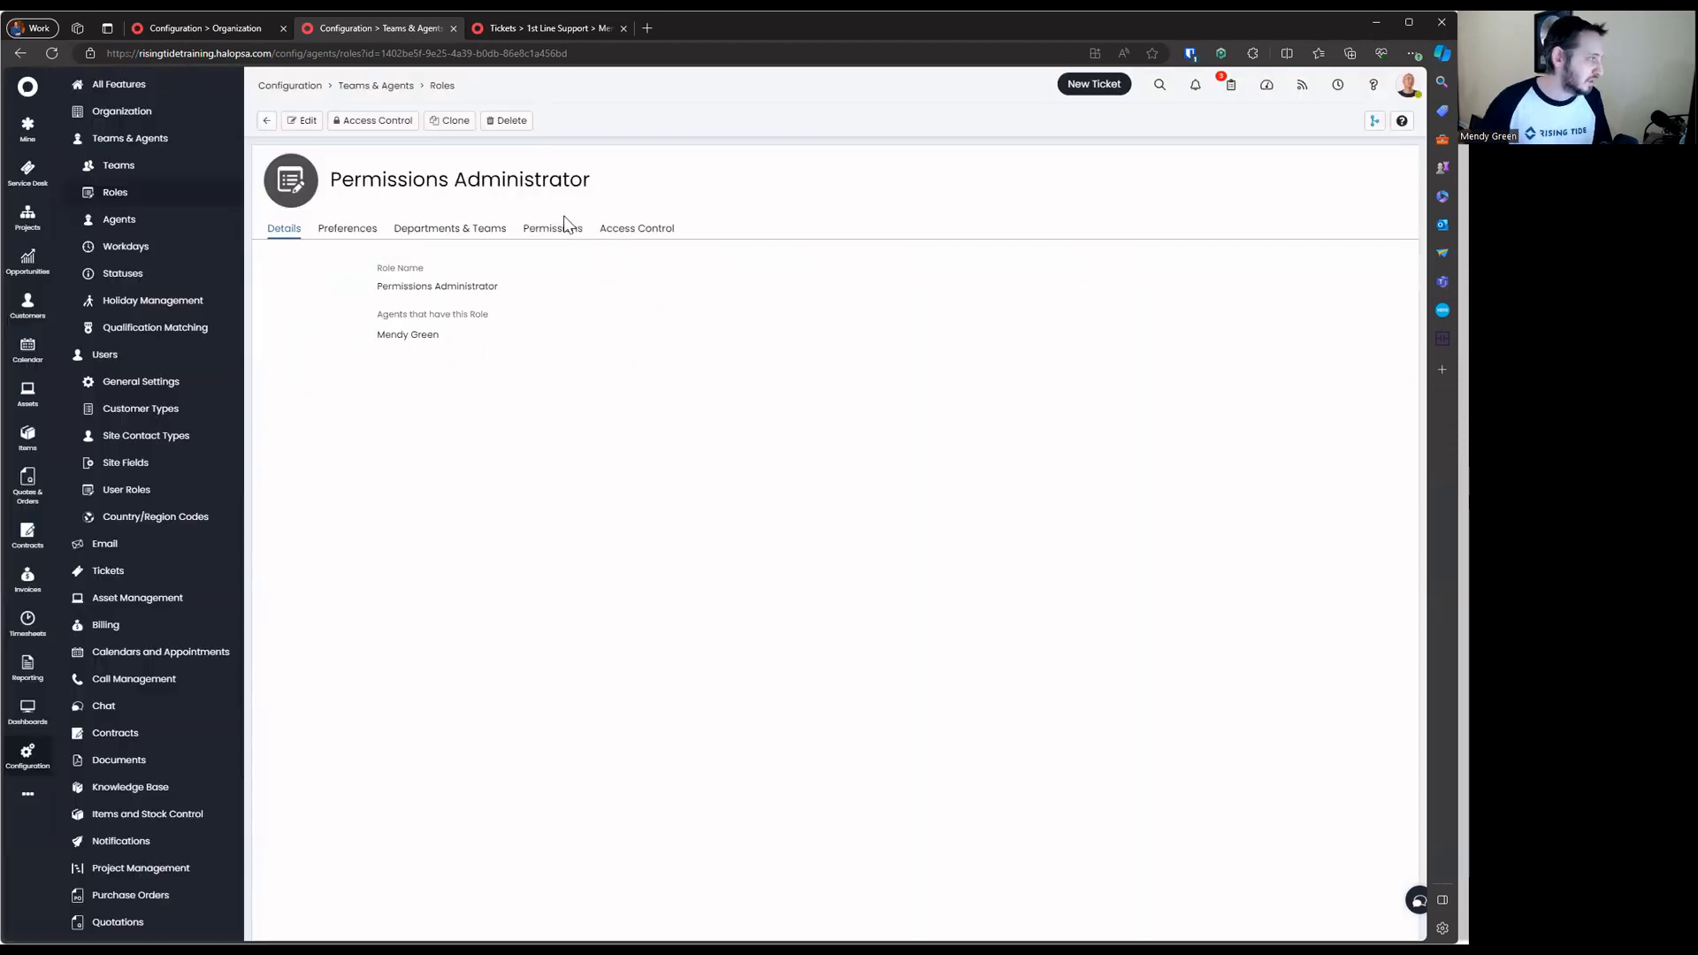
click(264, 124)
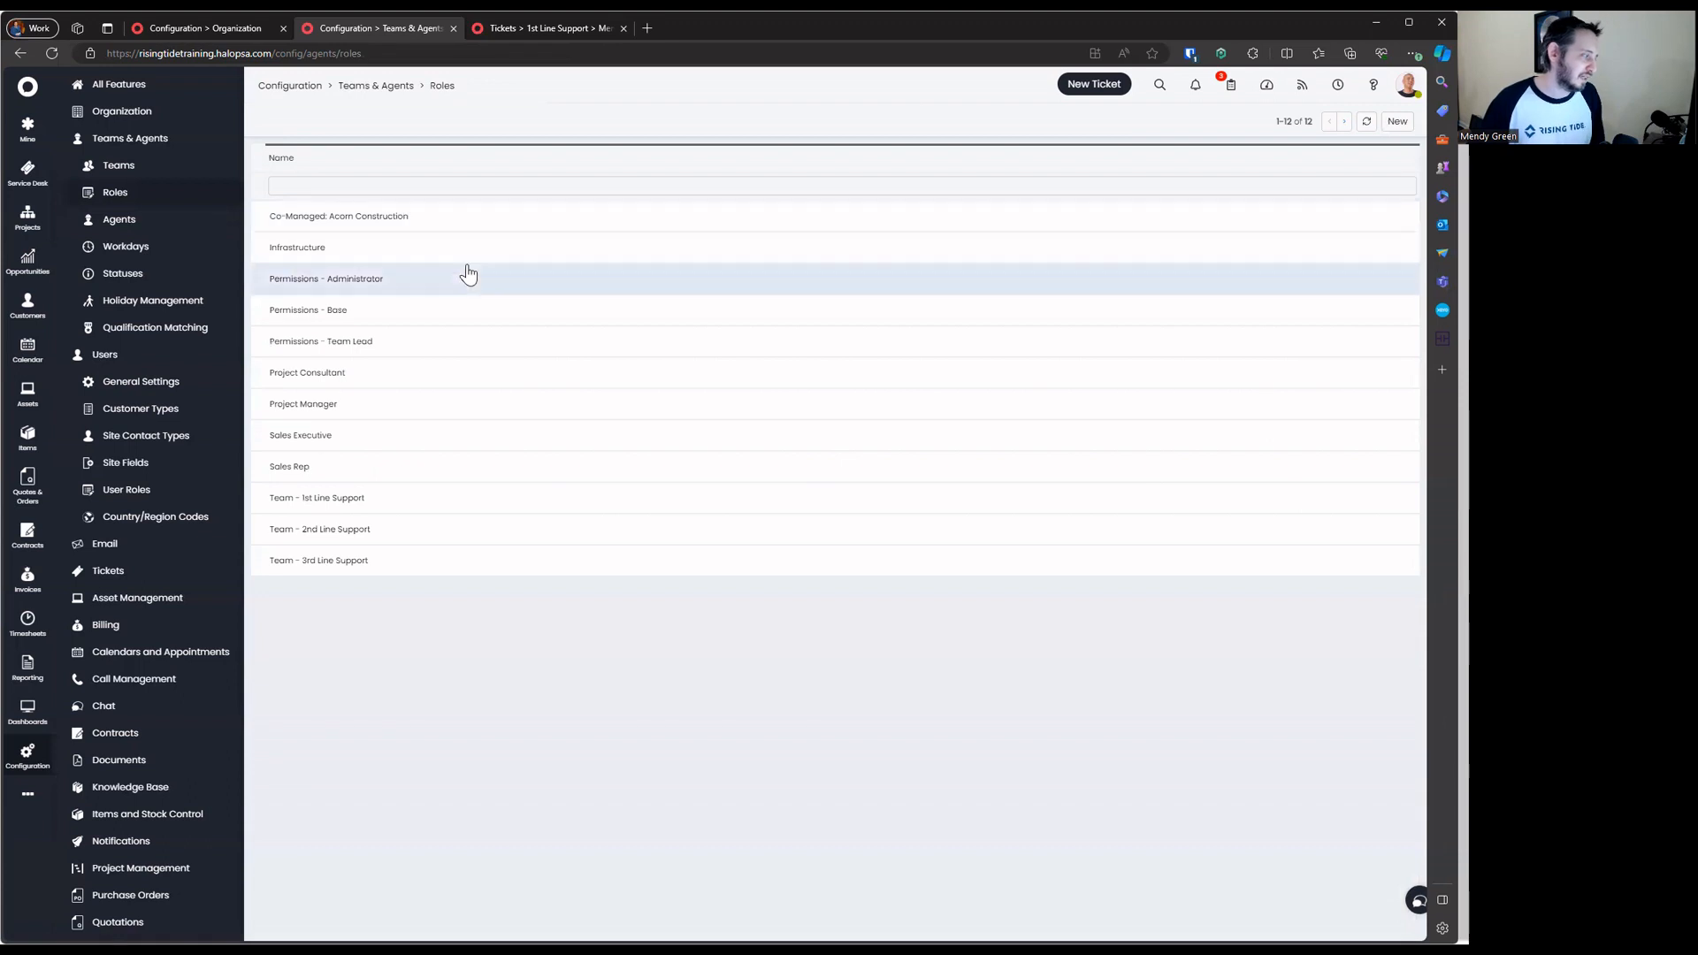
Look over the Co-Managed: Acorn Construction role without changing it
click(482, 221)
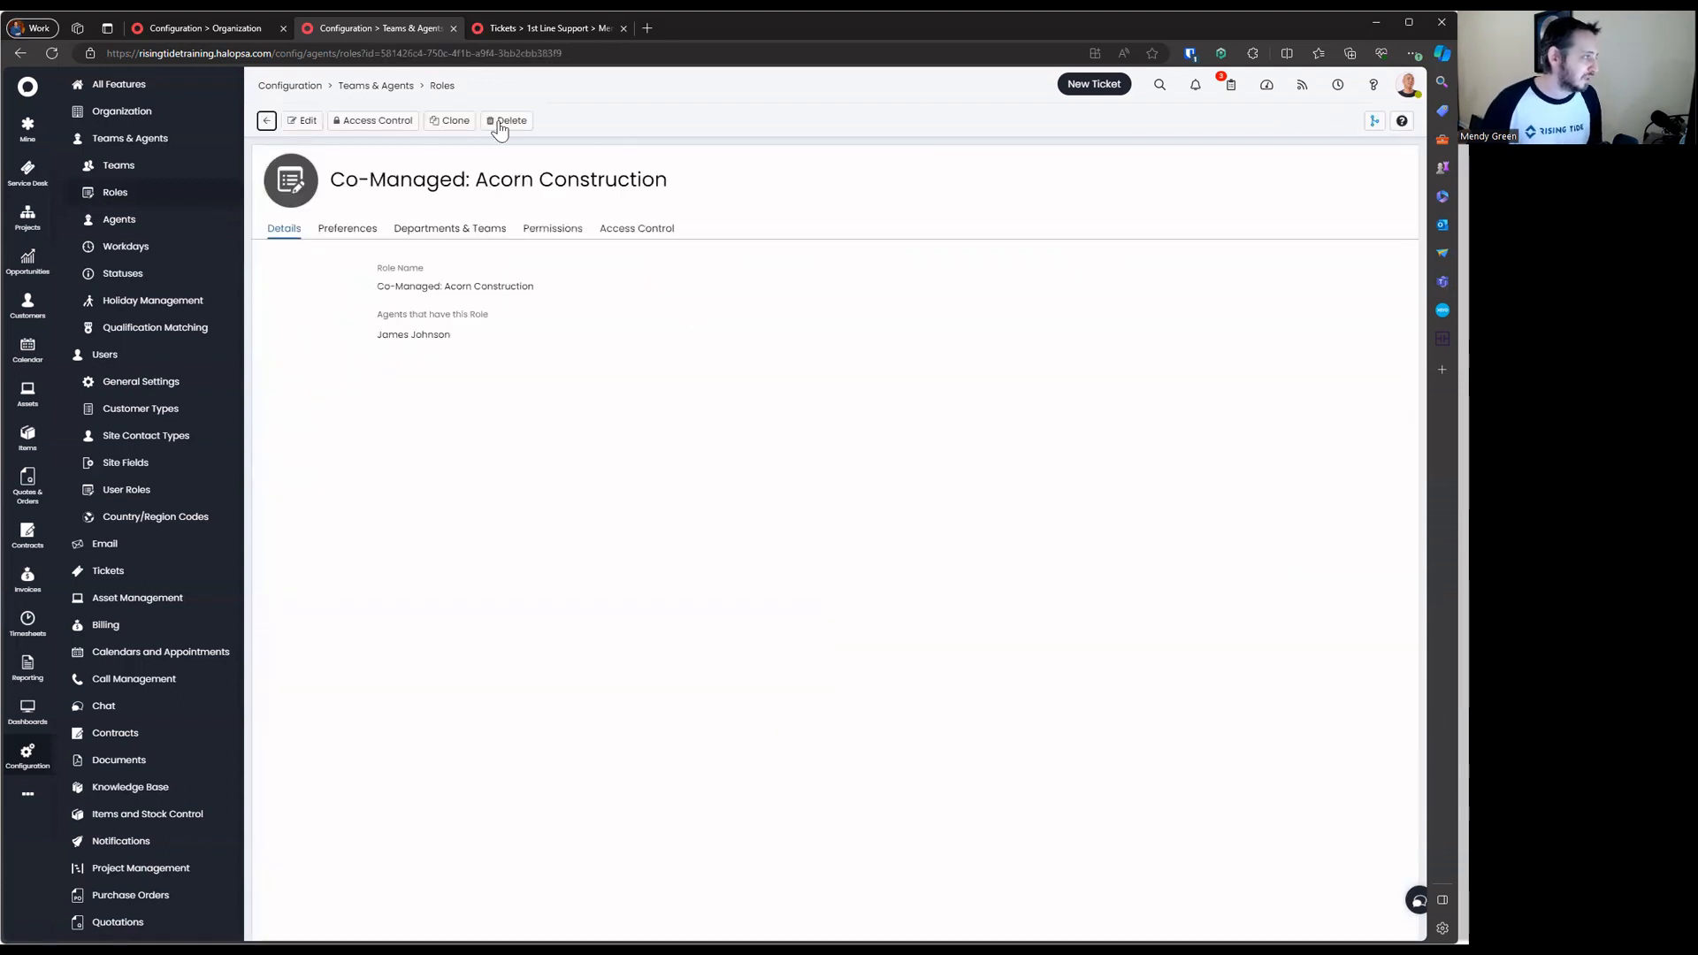
mouse_move(364, 175)
mouse_down()
mouse_move(656, 159)
mouse_move(338, 188)
mouse_up()
click(398, 170)
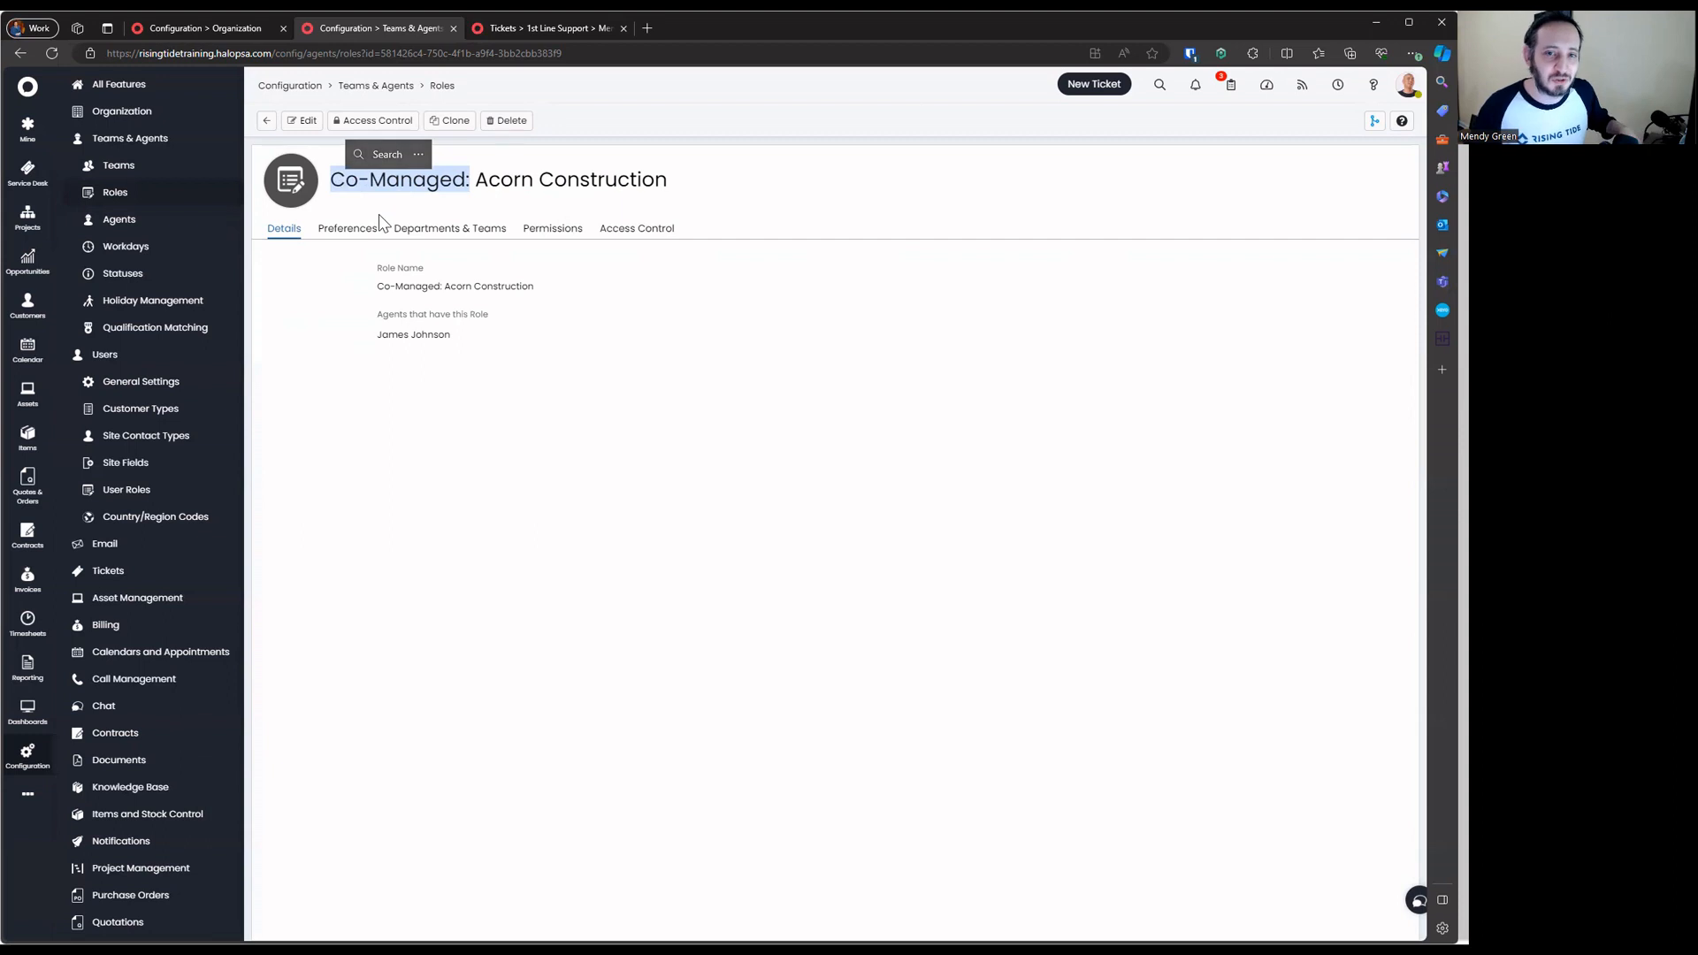
click(266, 121)
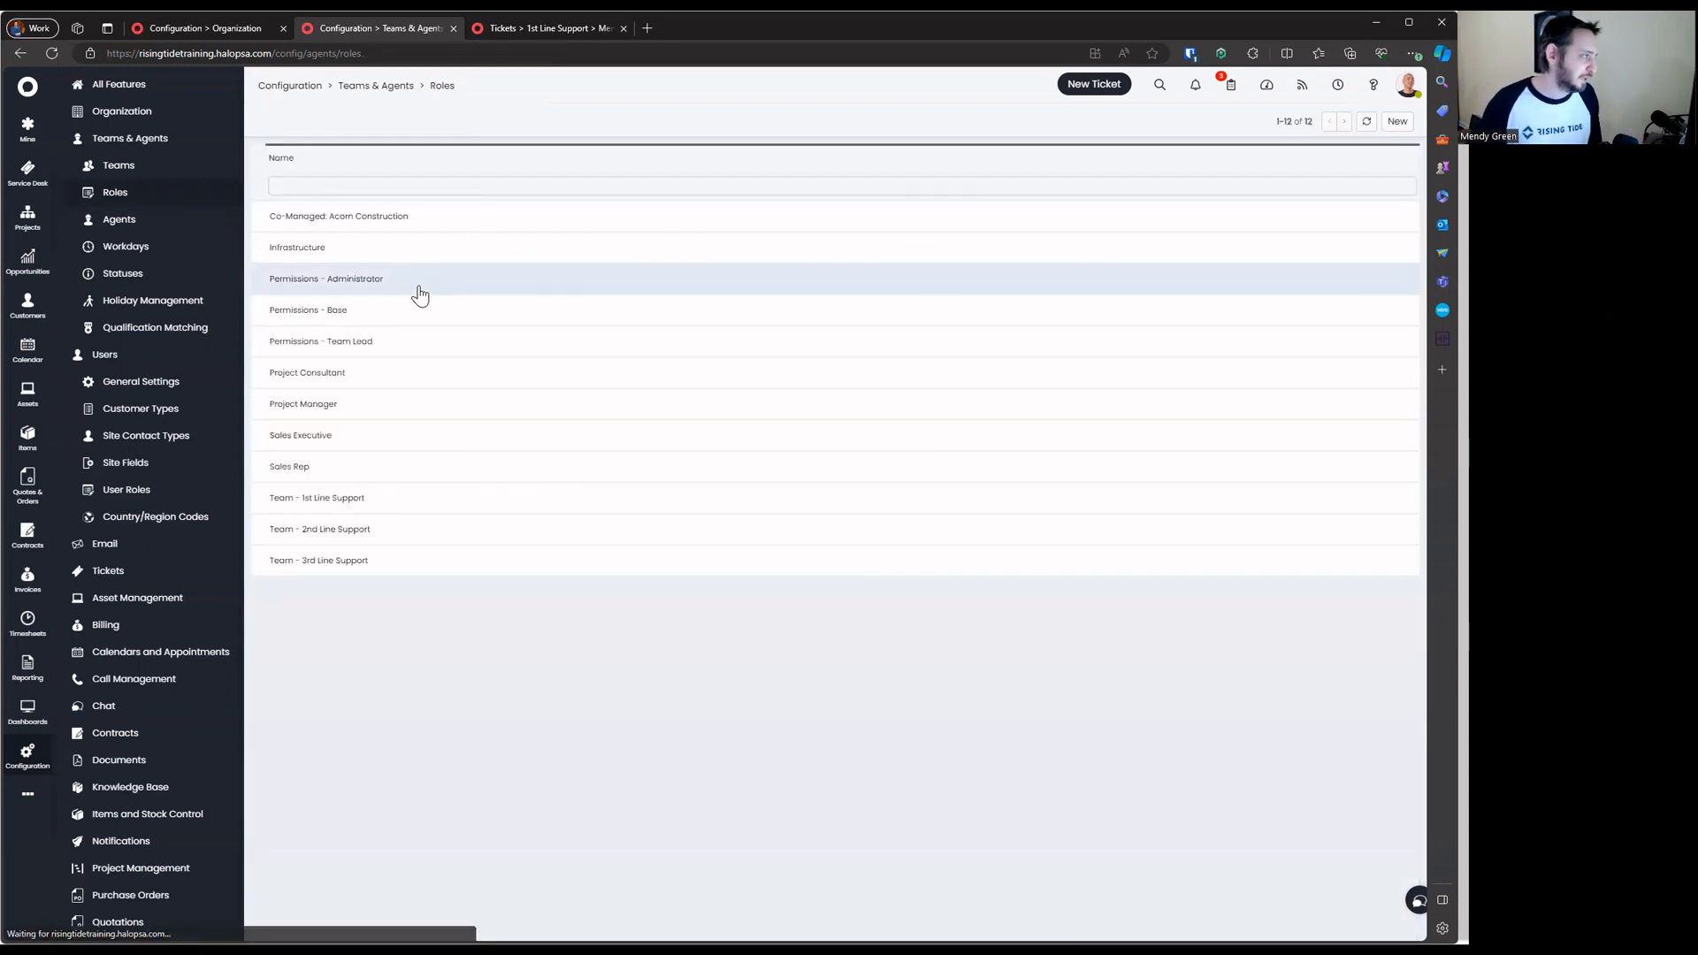
Replace the Infrastructure role with a new role named 'Team - Infrastructure'
click(379, 235)
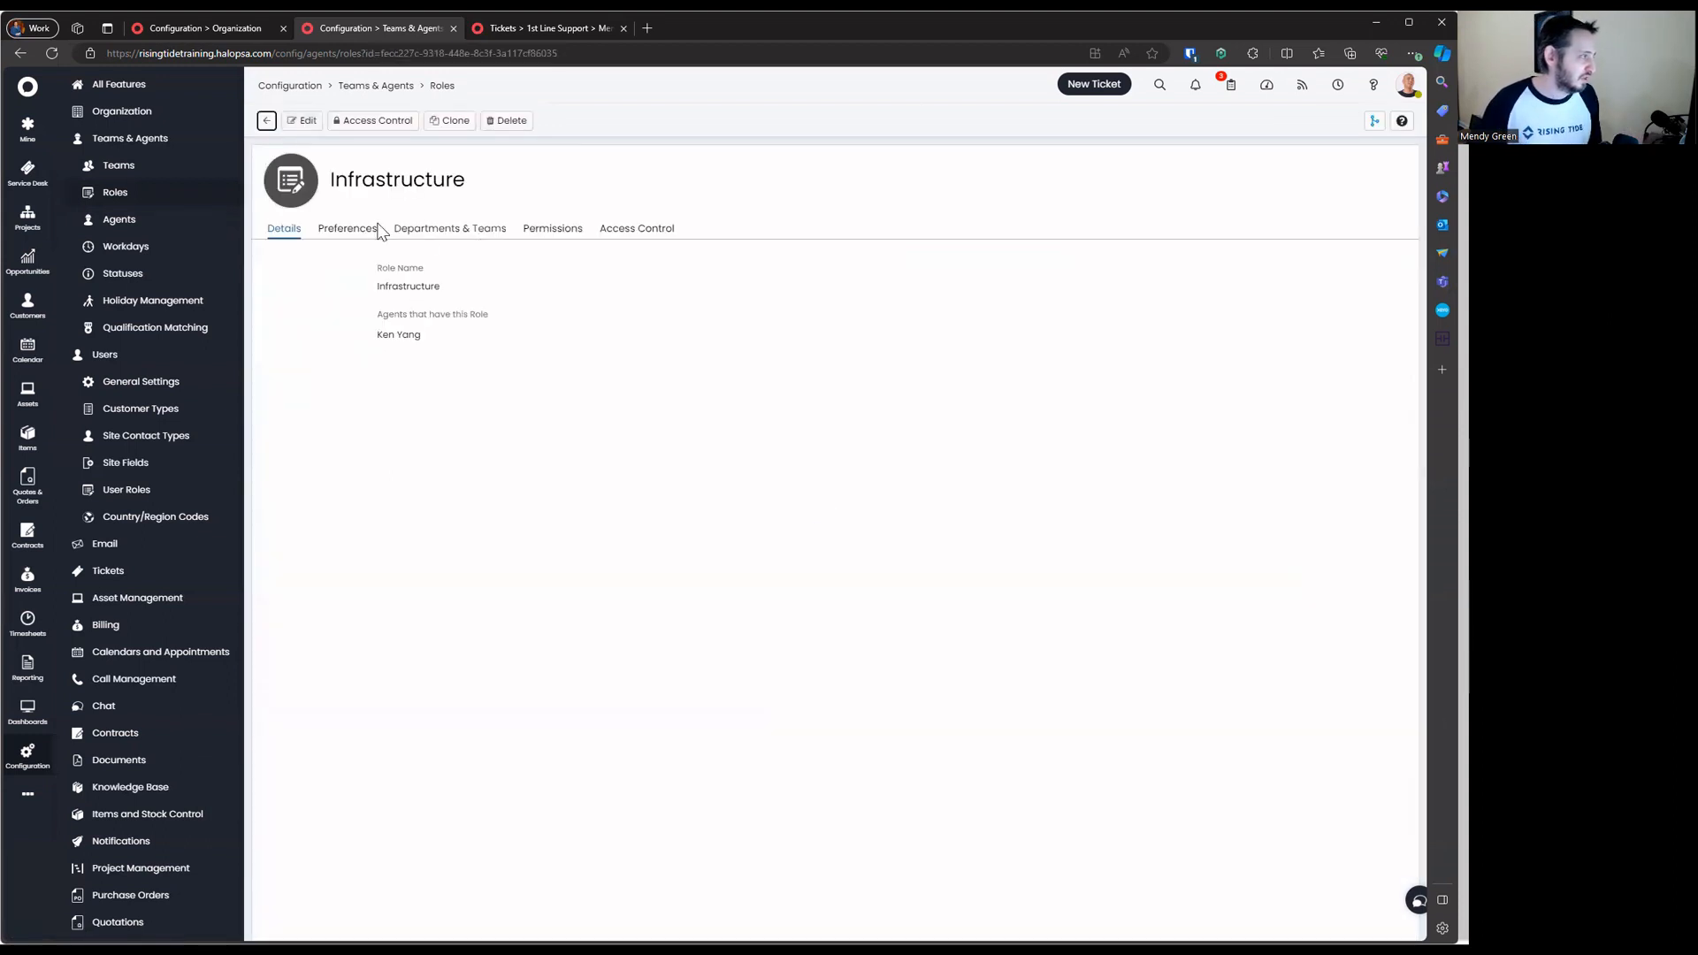
click(302, 120)
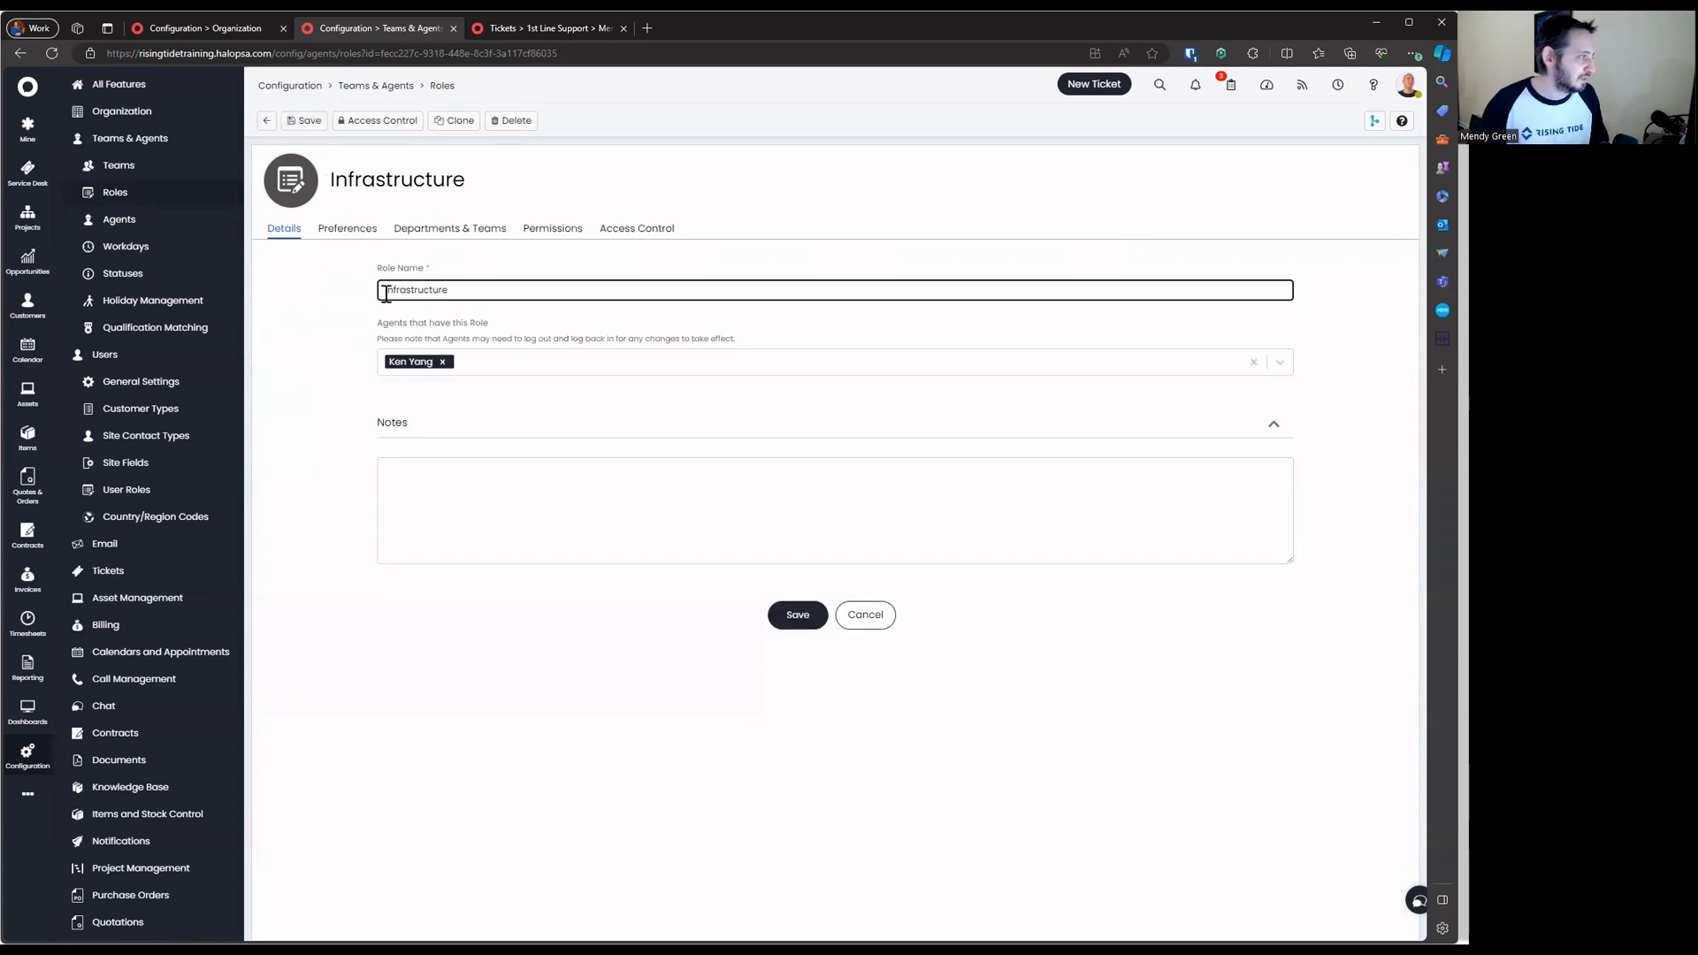
key(ctrl+a)
key(ctrl+c)
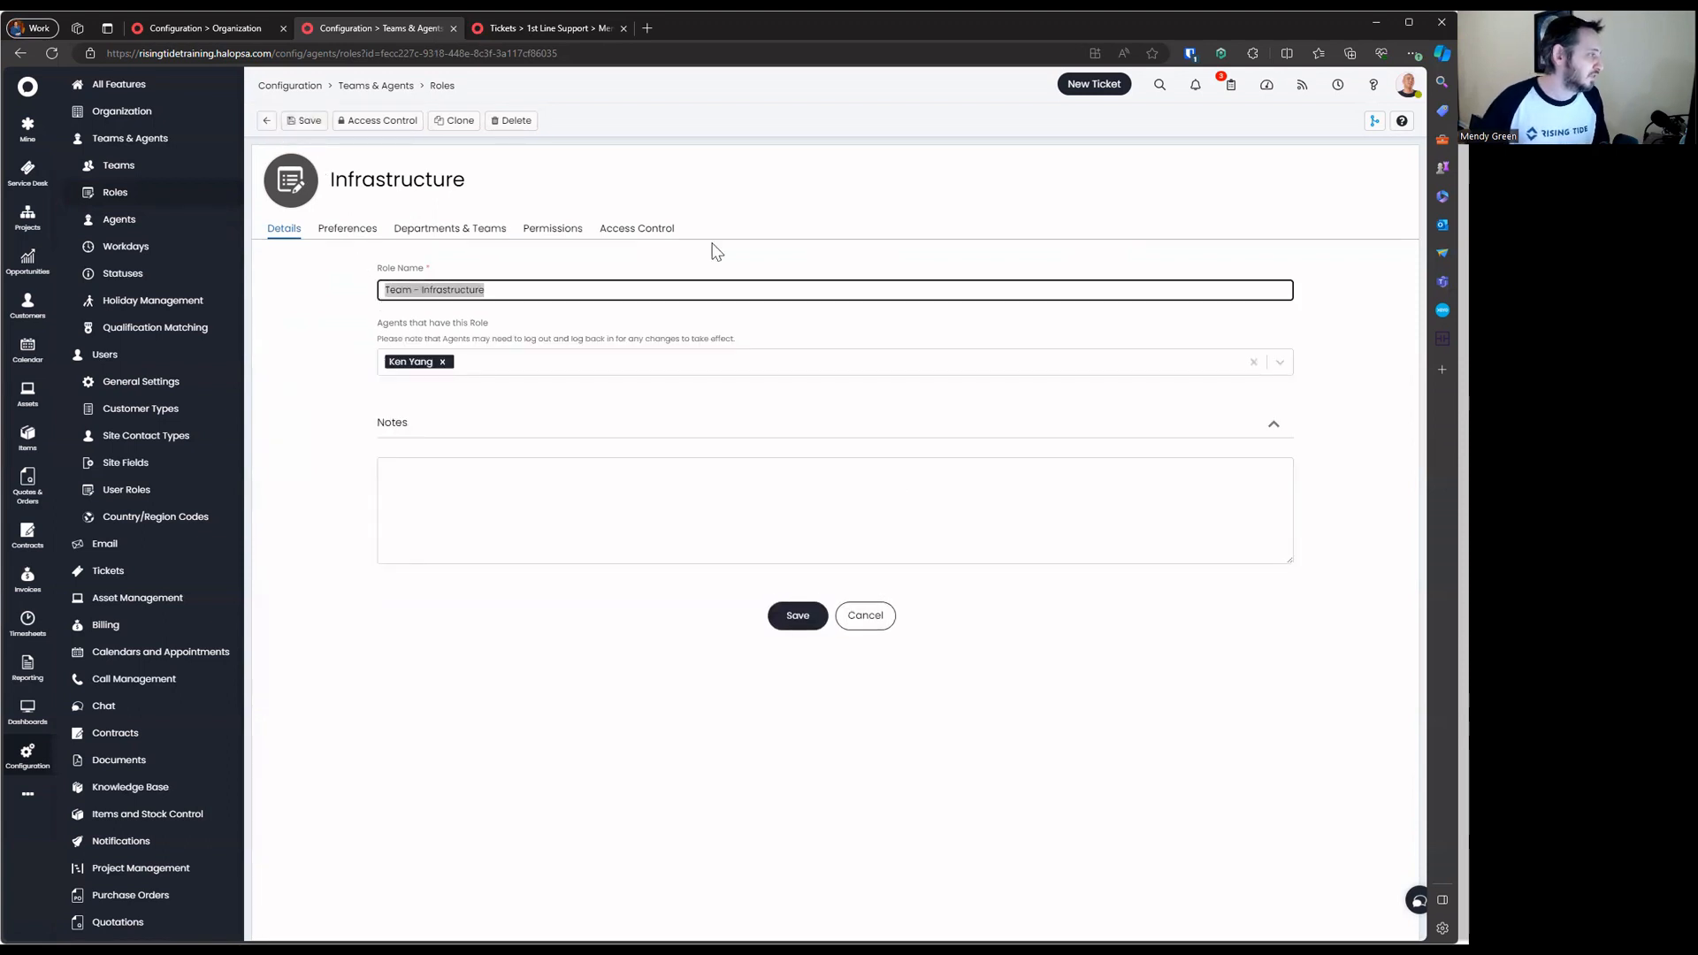
click(492, 122)
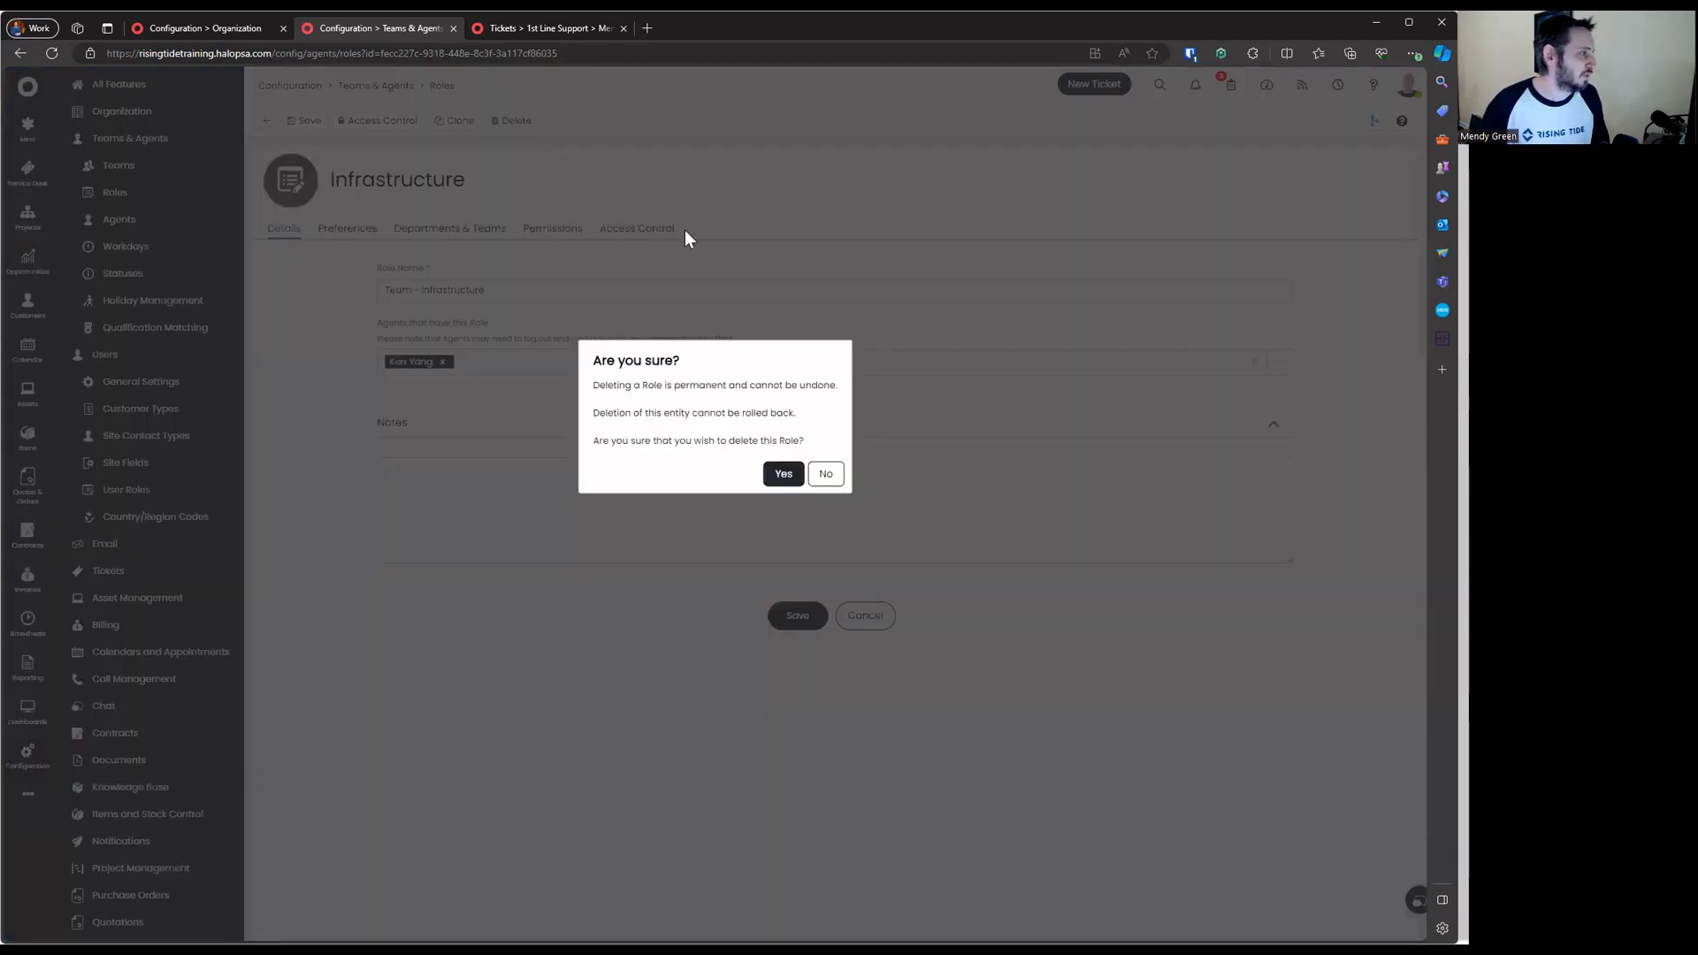
click(782, 473)
click(1382, 123)
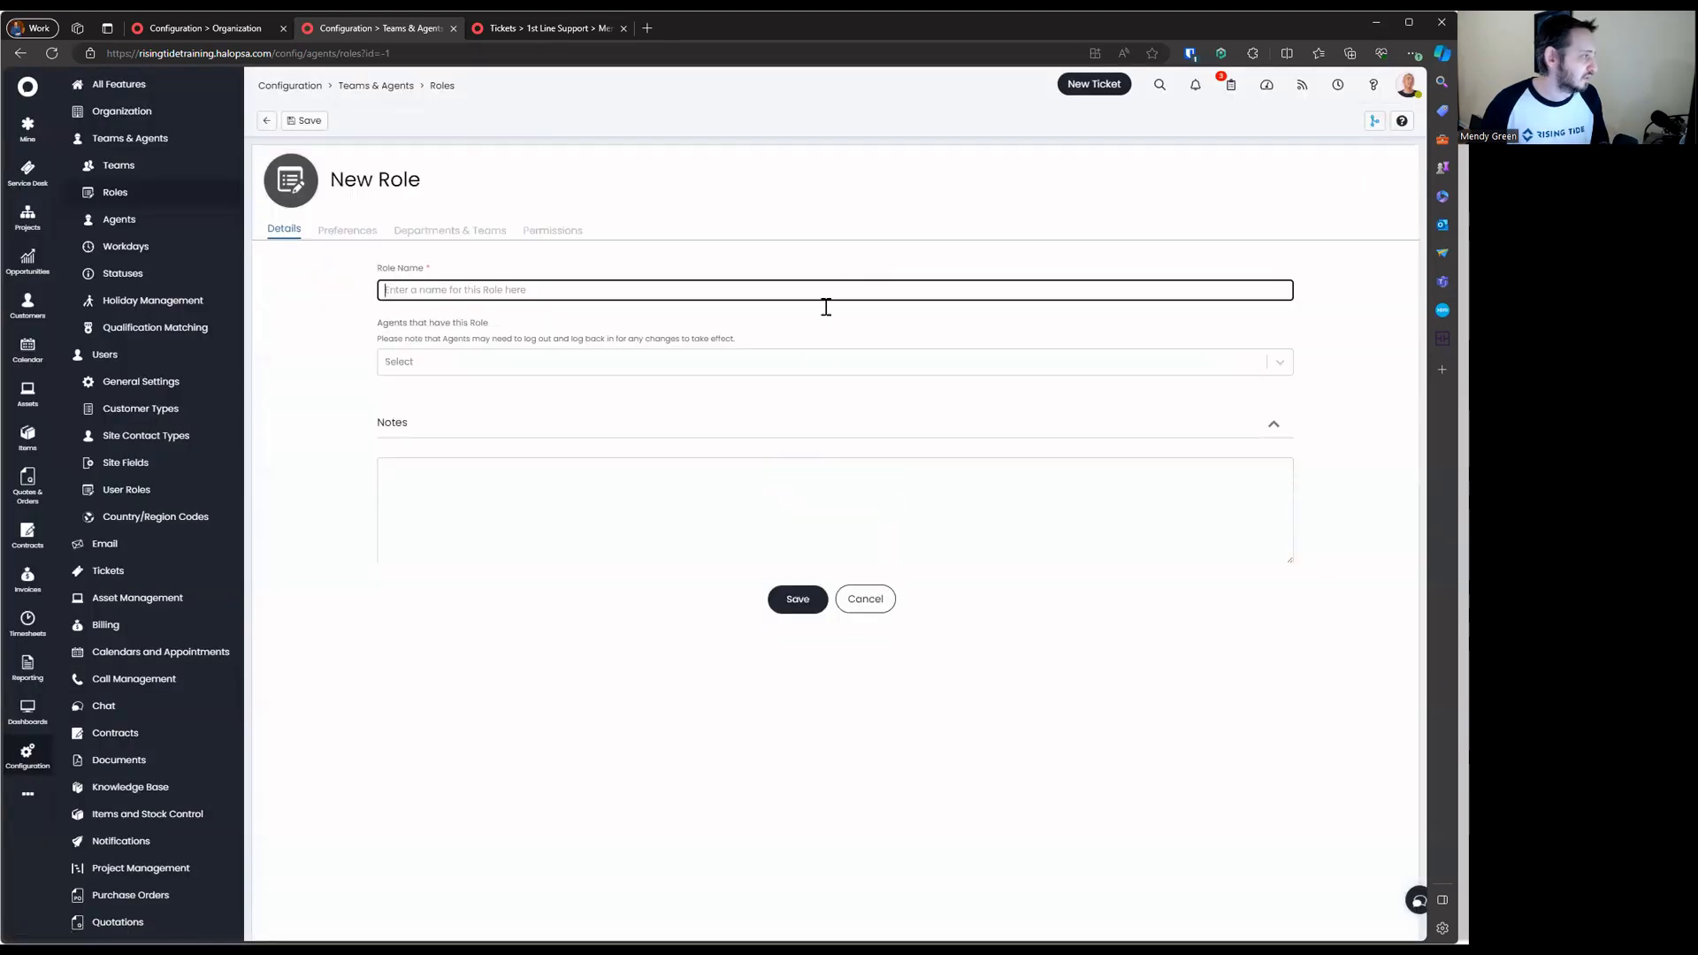
key(ctrl+v)
click(796, 601)
click(266, 121)
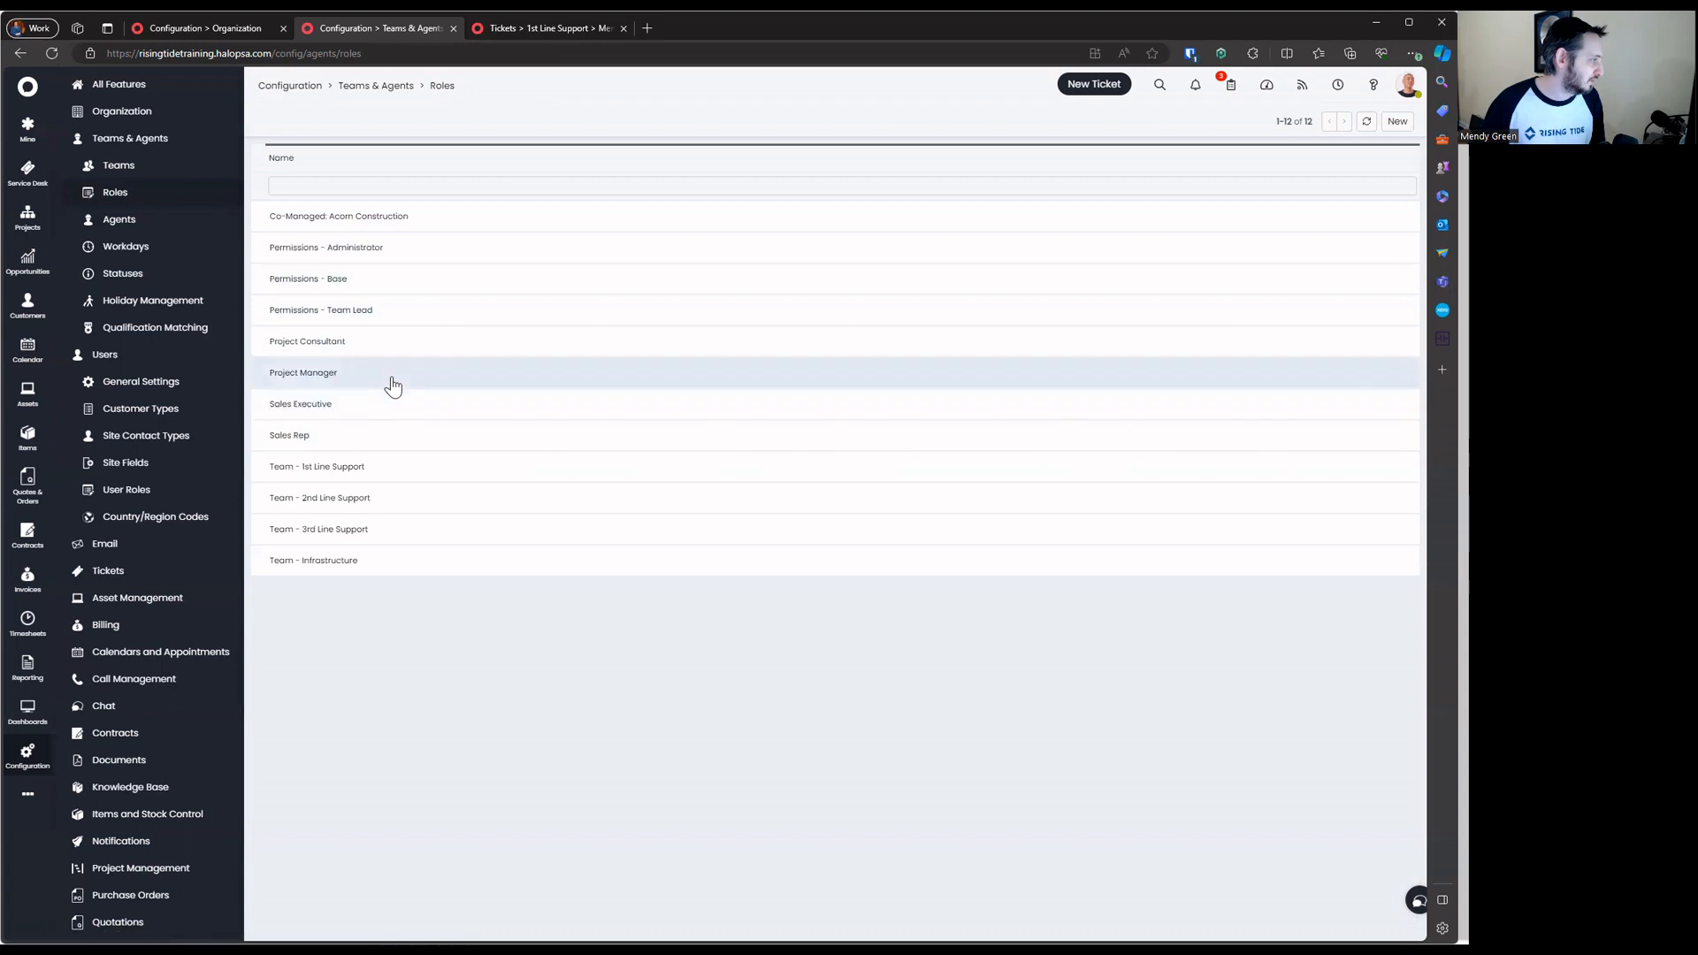
Replace the Project Consultant role with a new 'Team - Project Consultant' role
click(398, 343)
click(302, 121)
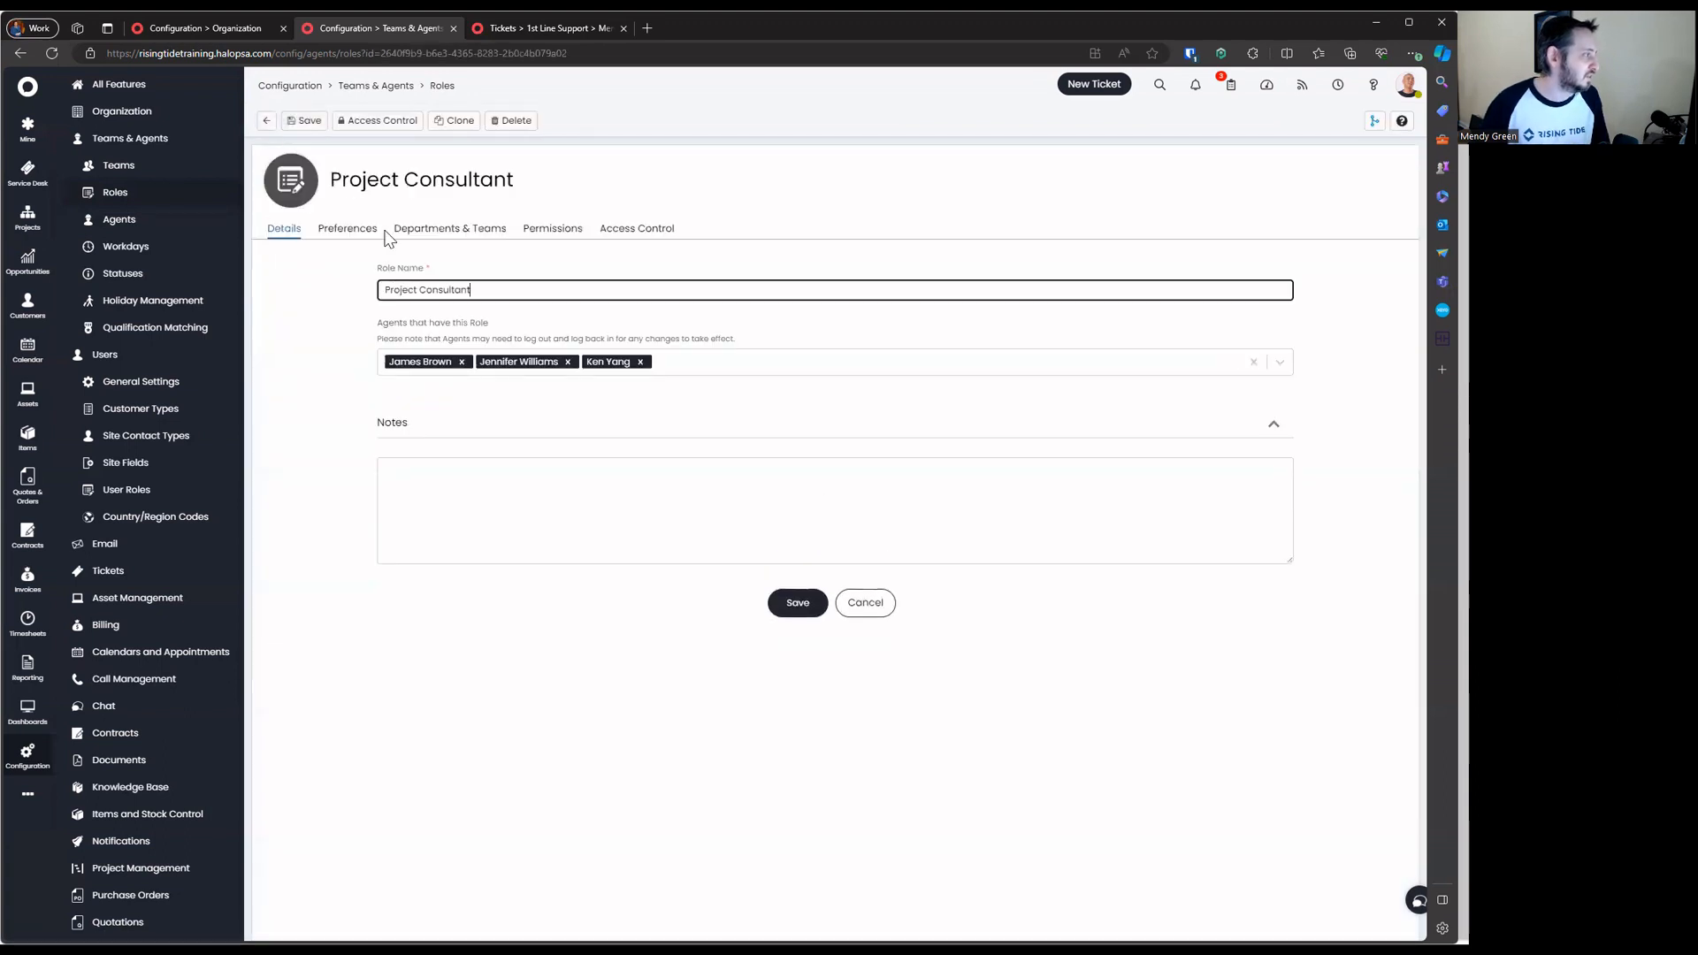
drag(389, 289, 473, 290)
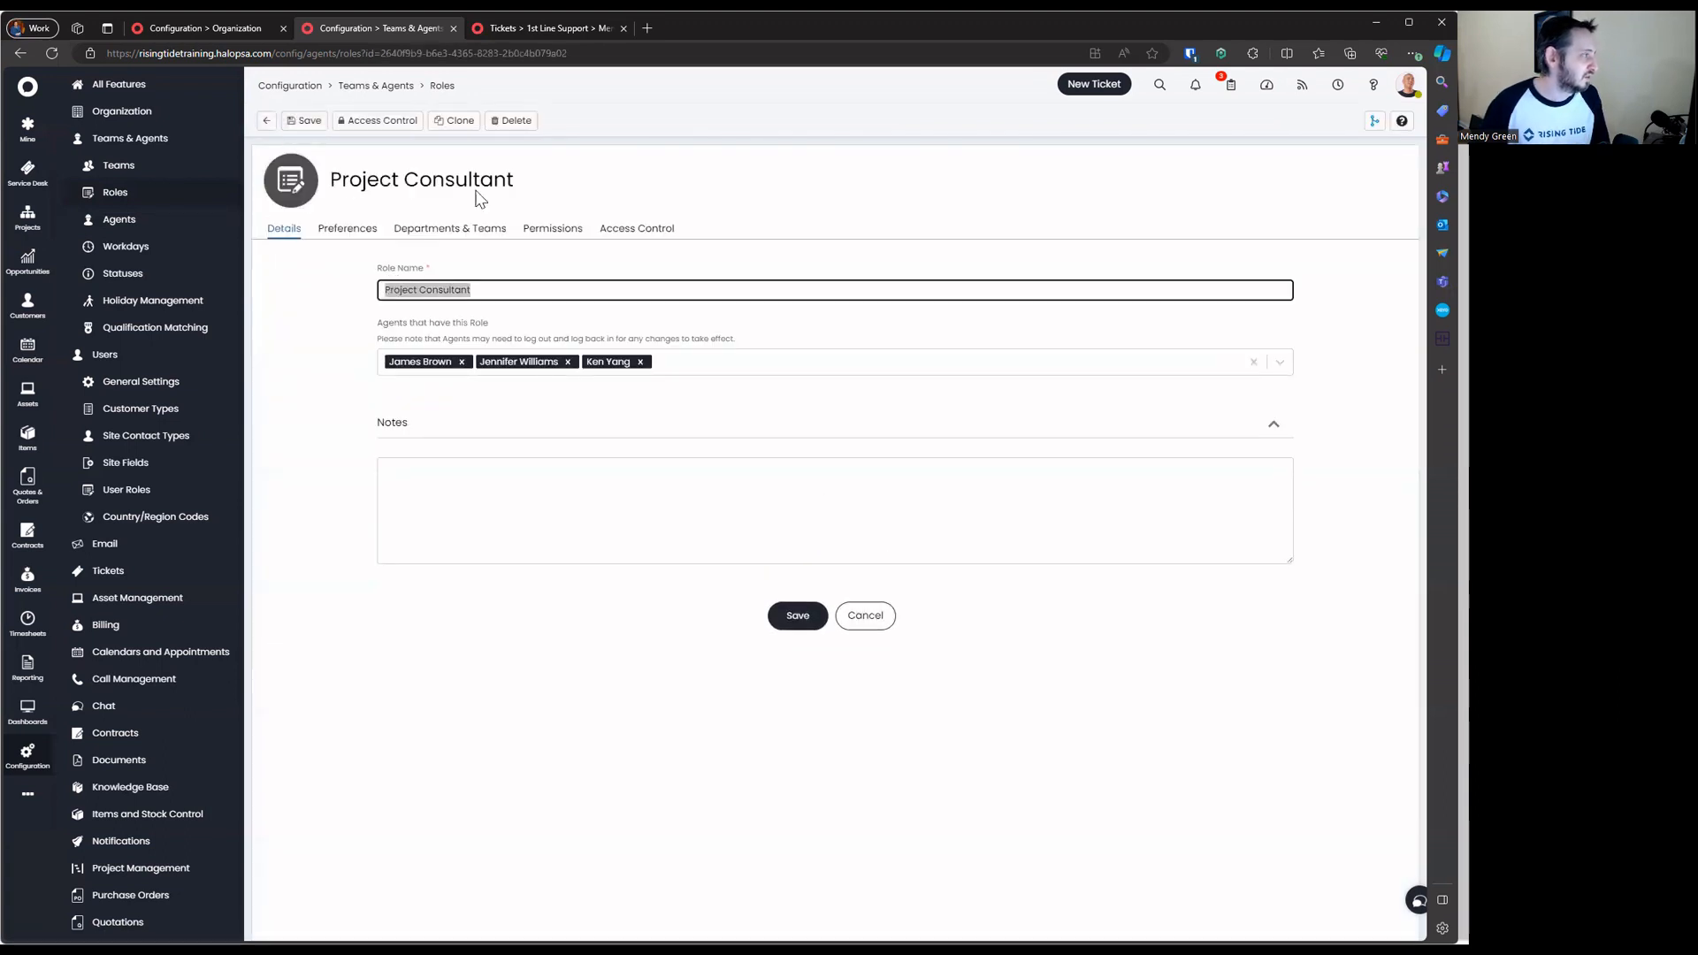
click(515, 121)
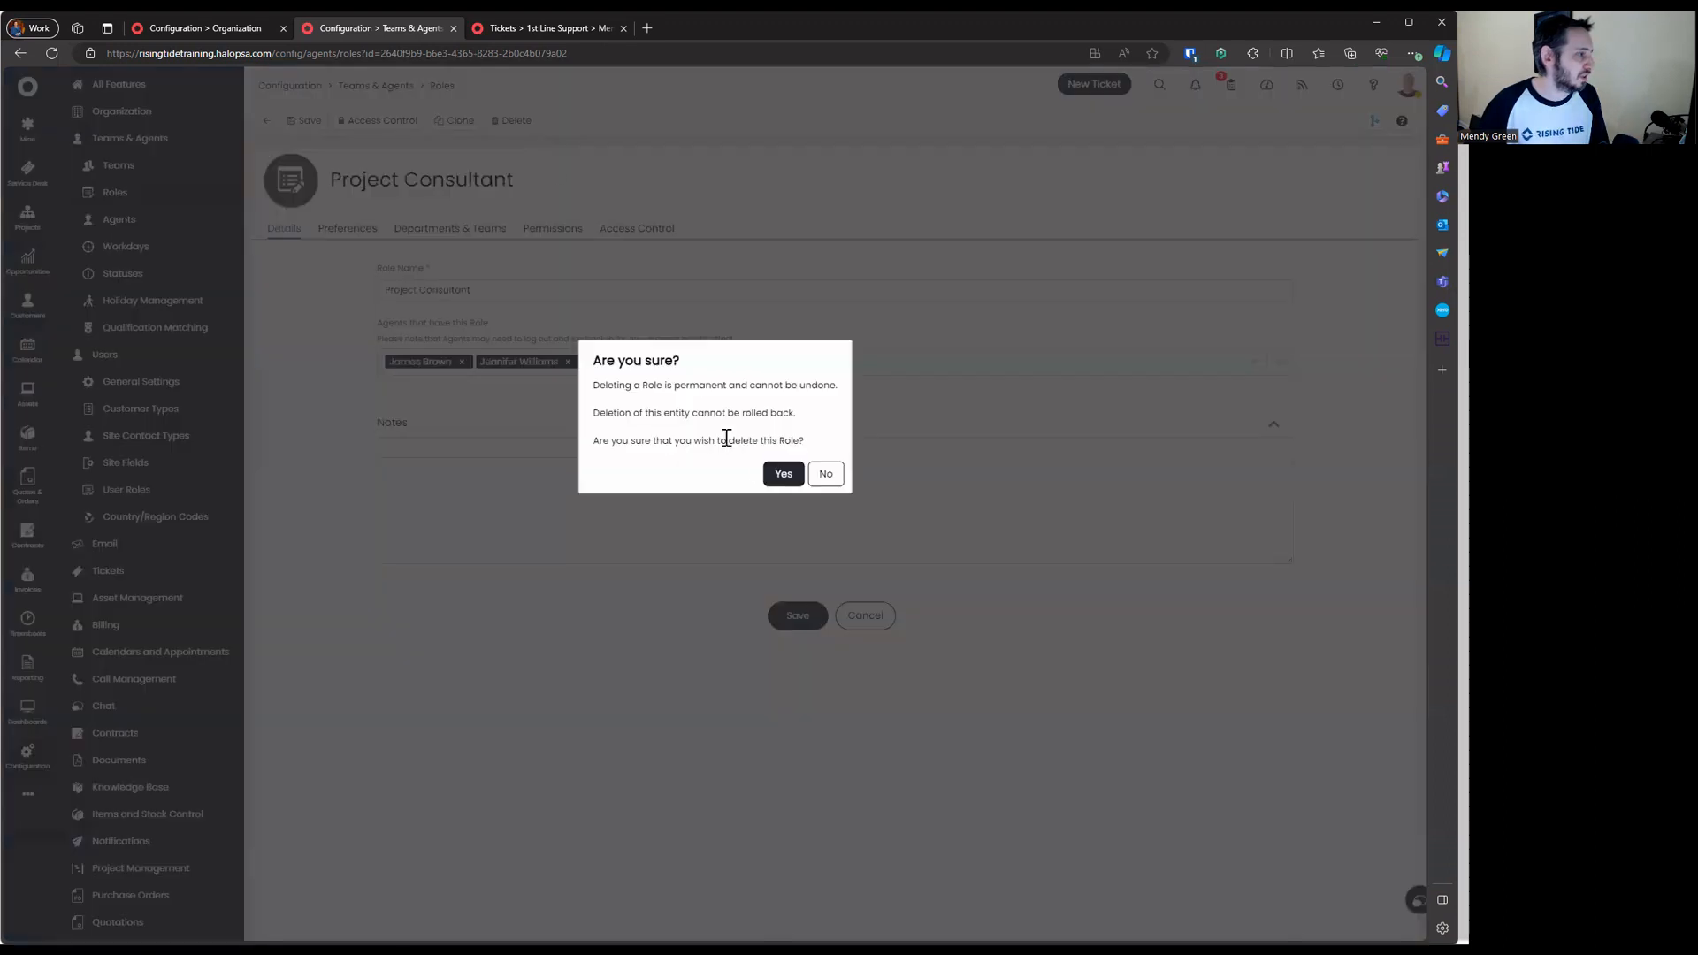
click(778, 473)
click(1395, 121)
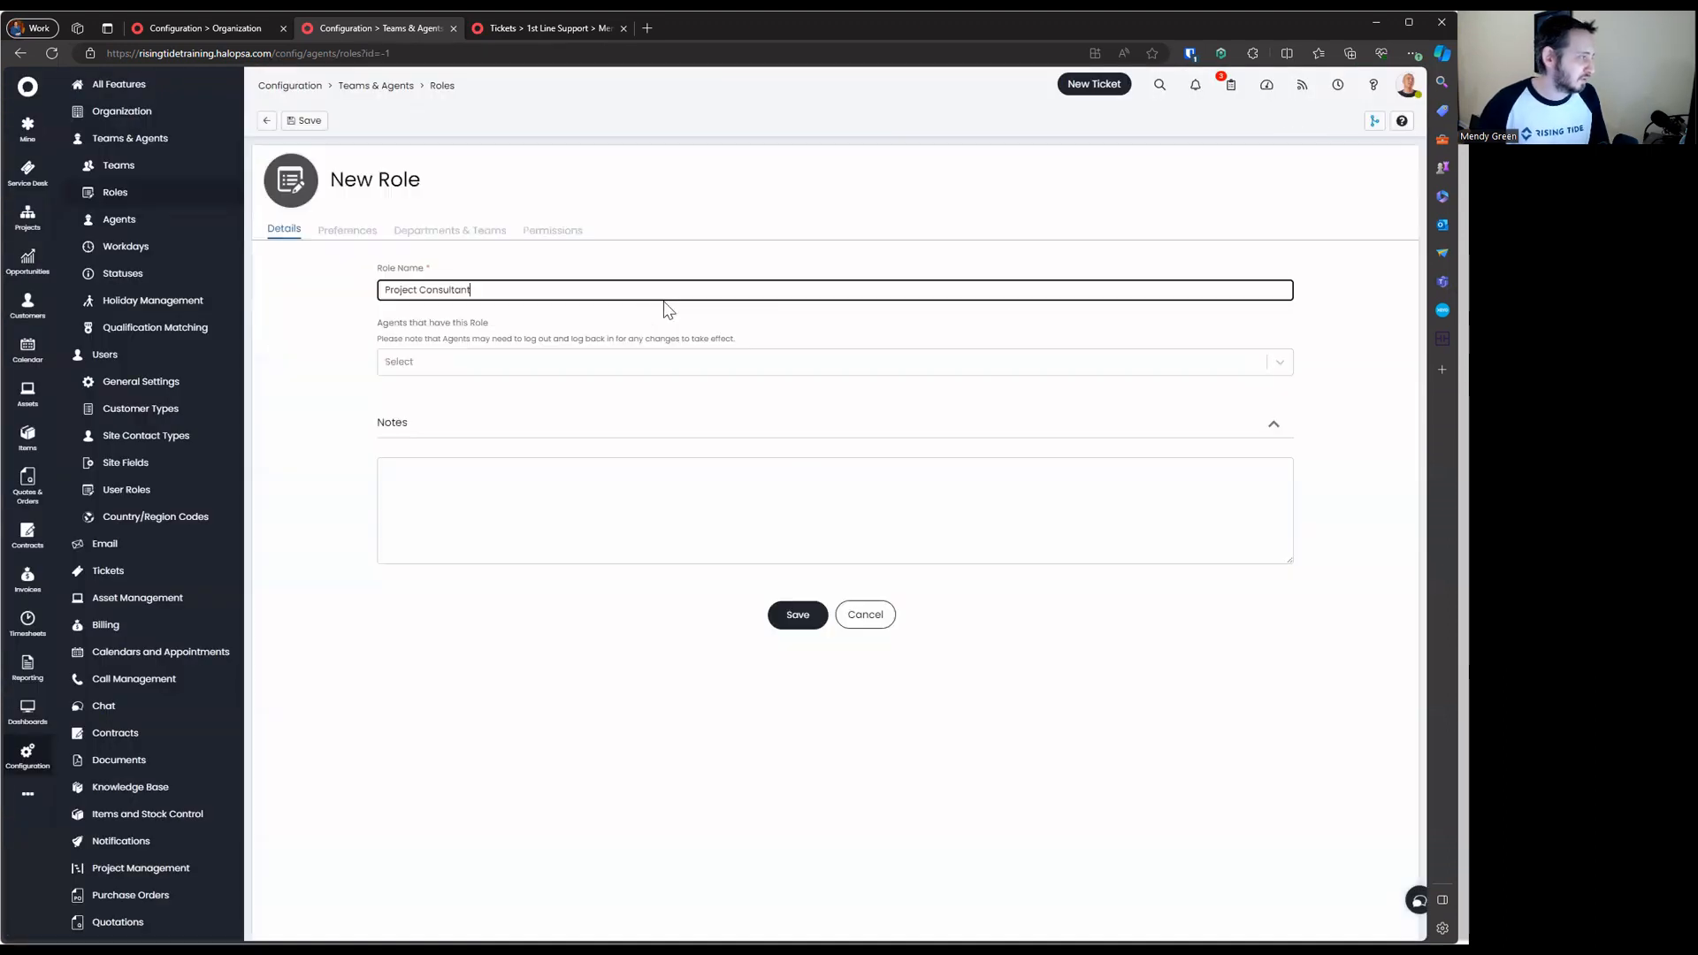
text(Team -)
key(Return)
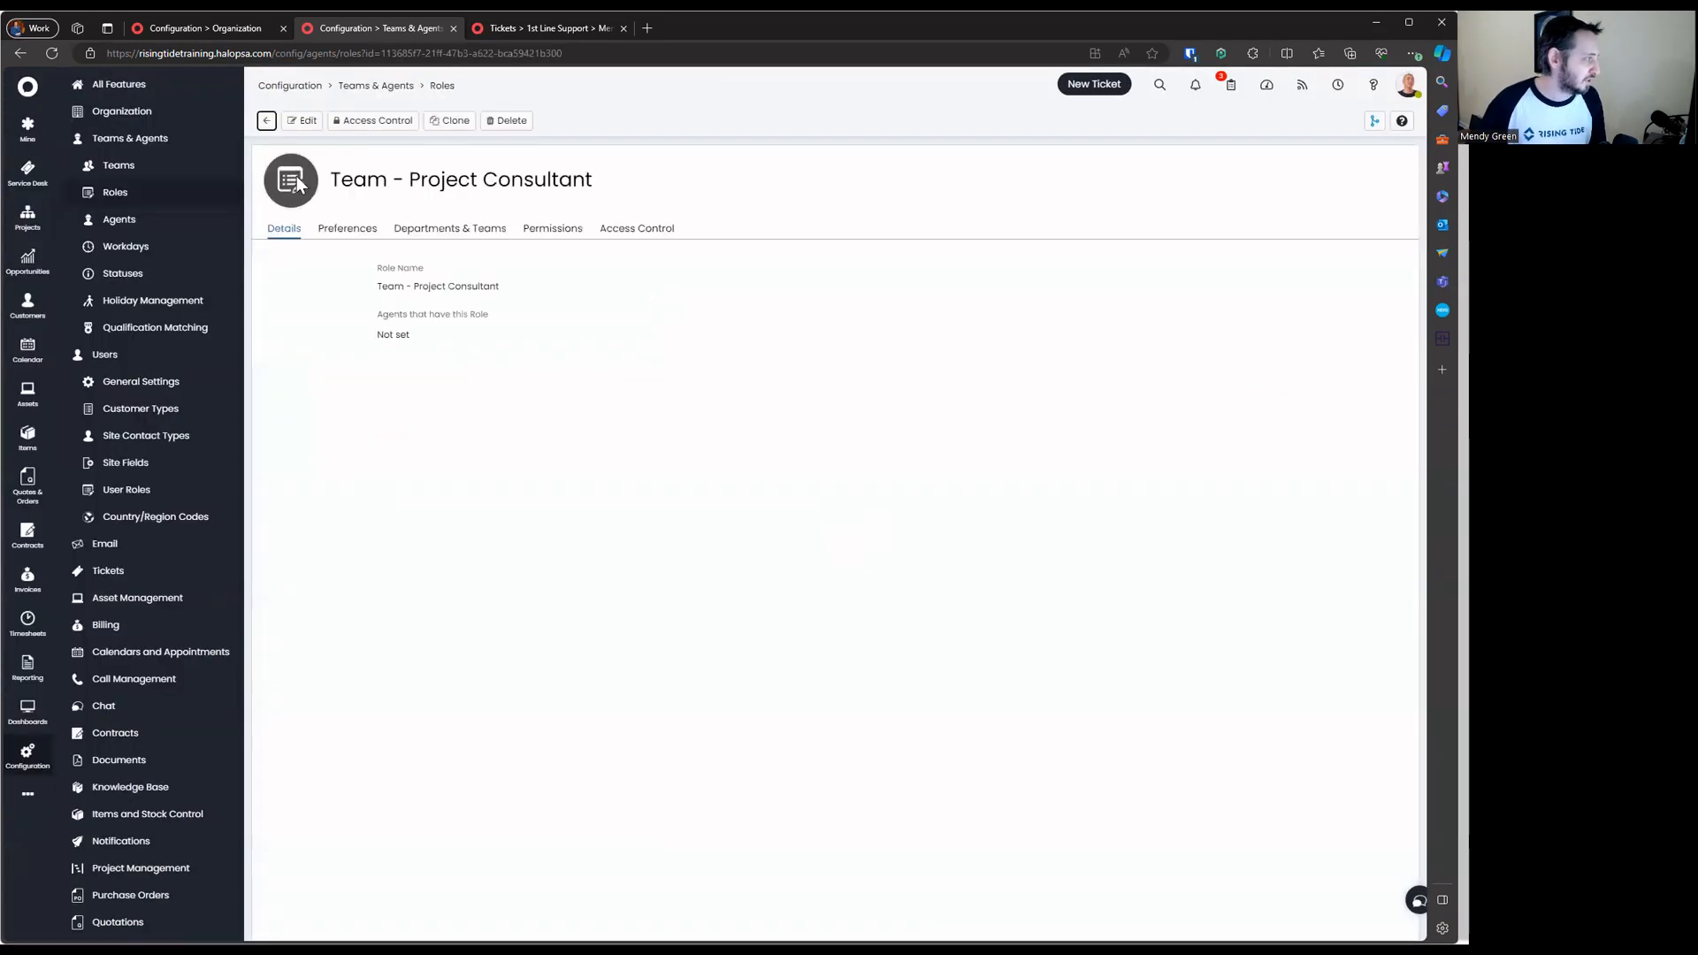
click(265, 122)
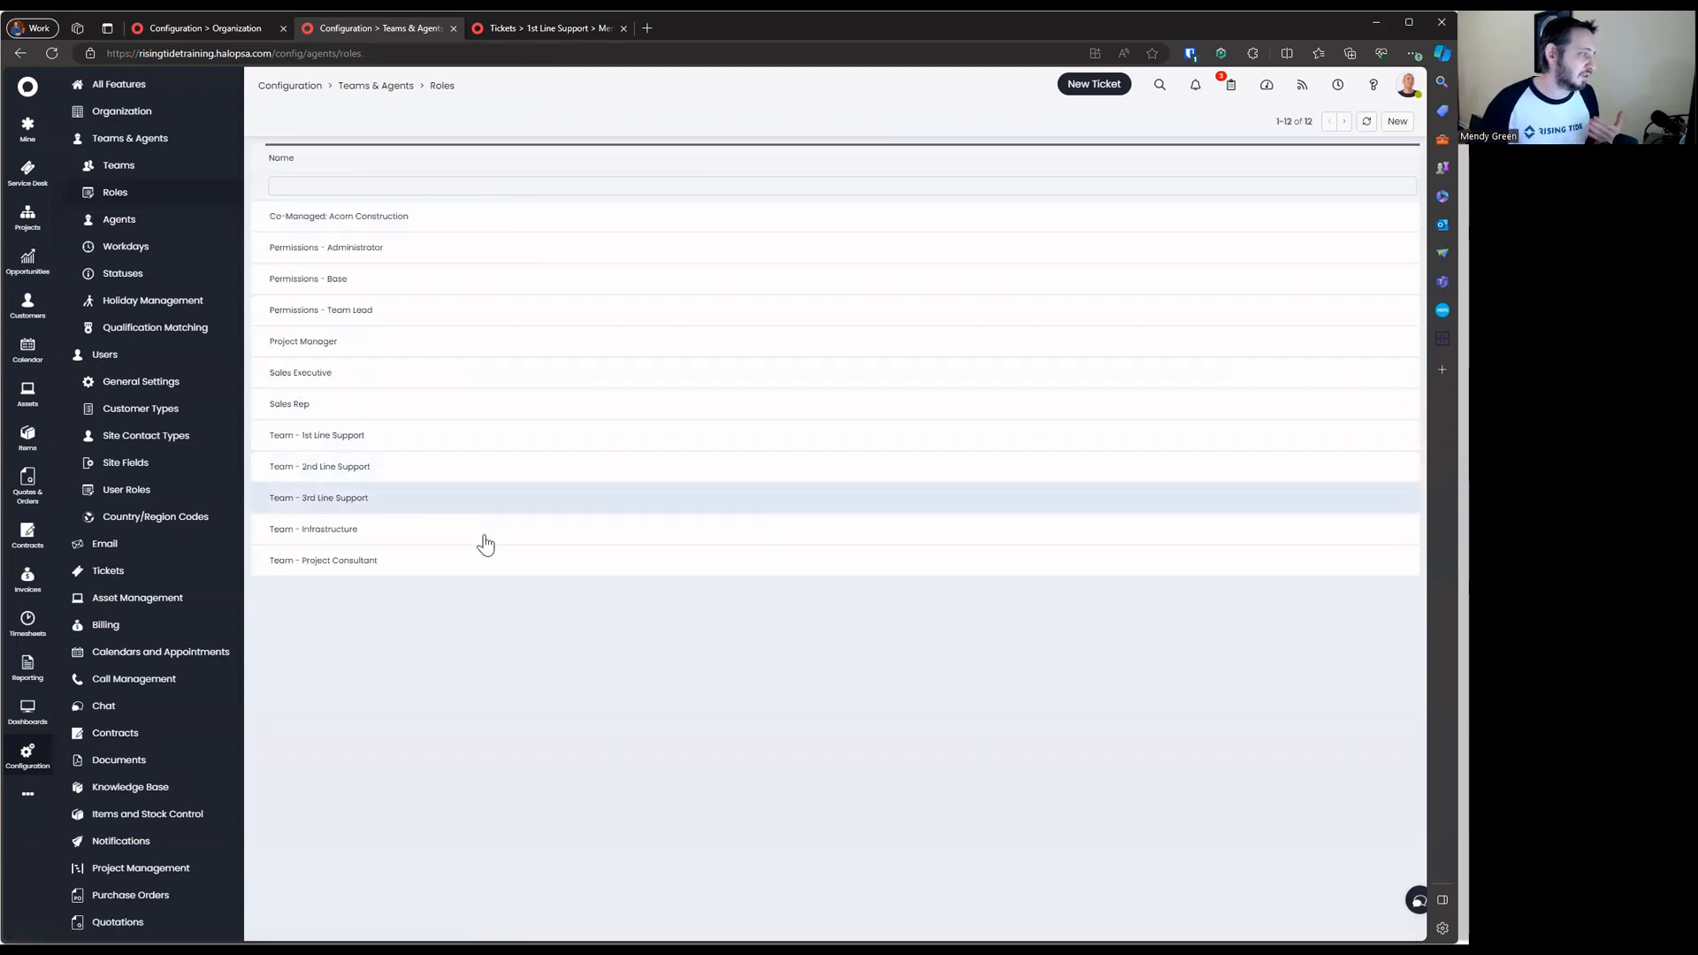
click(455, 412)
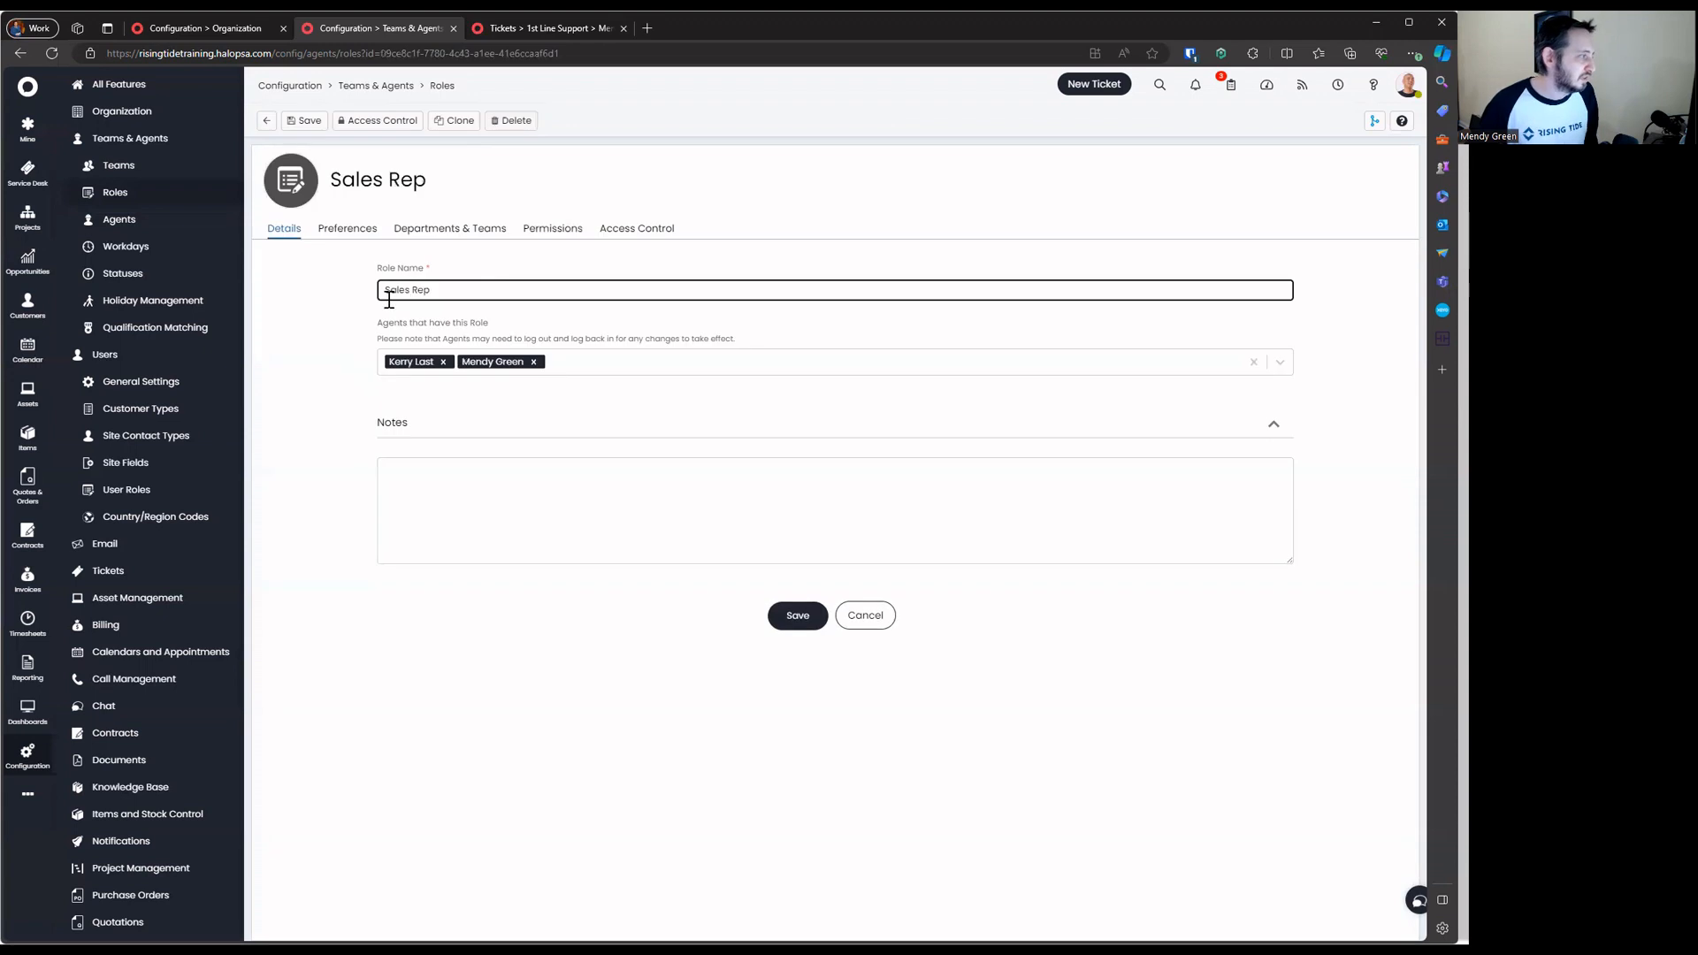
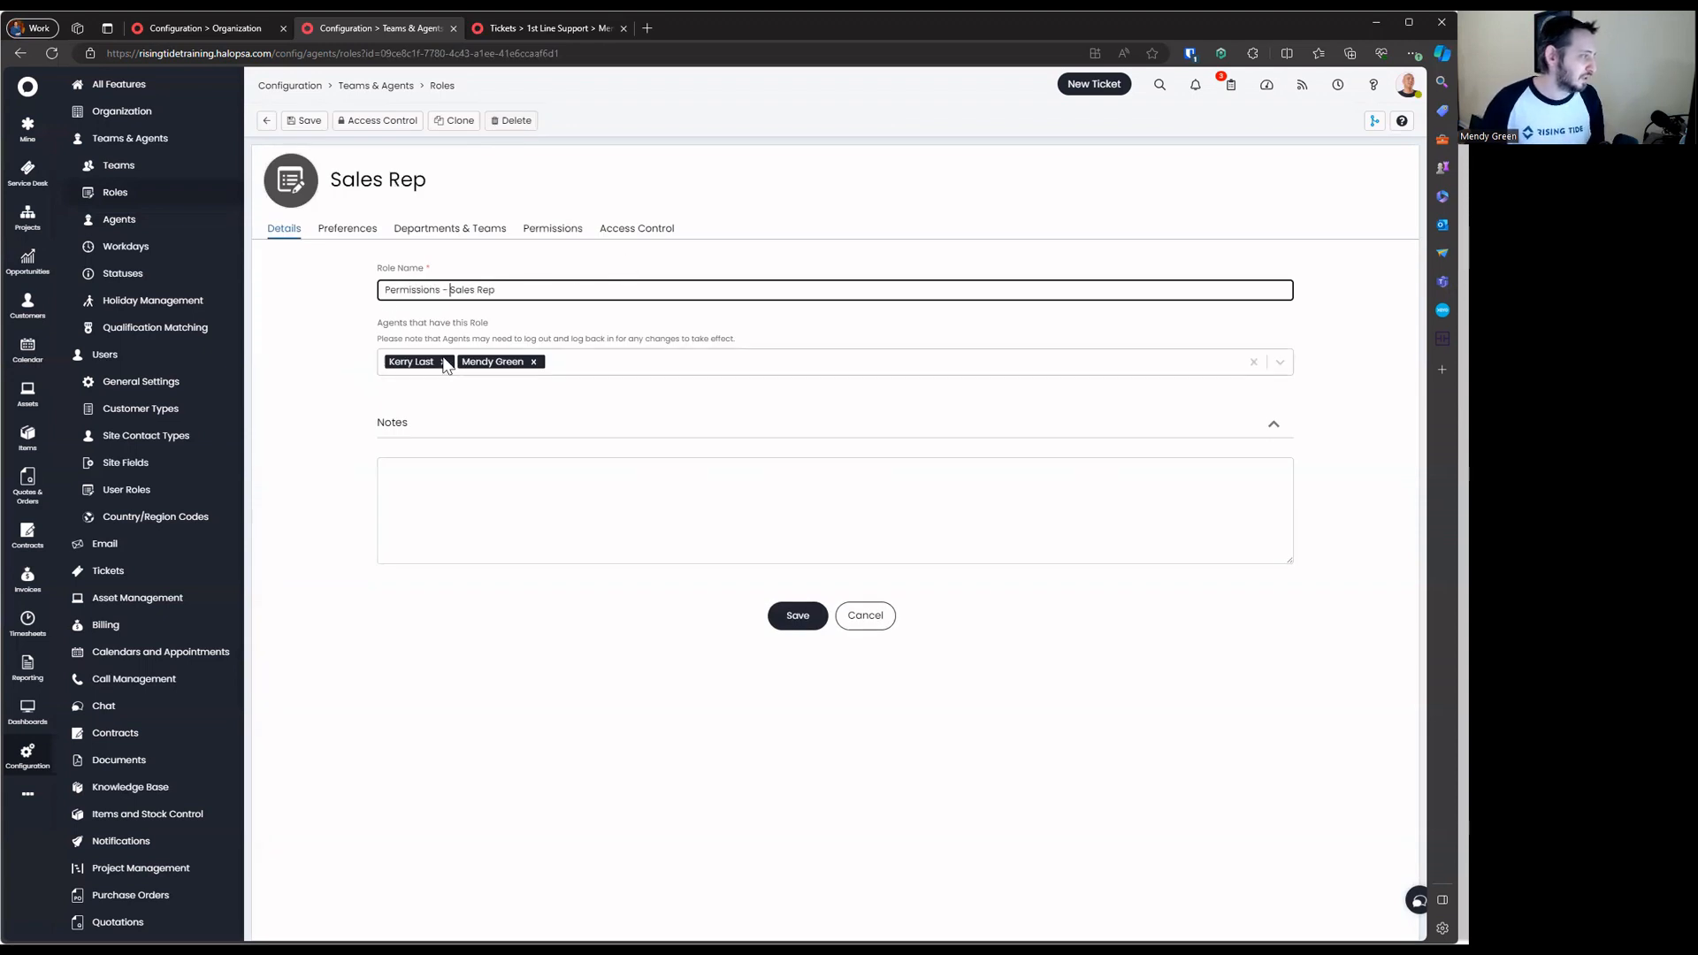
Save Permissions - Sales Rep, then replace Sales Executive with a new 'Team - Sales Executive' role
click(785, 613)
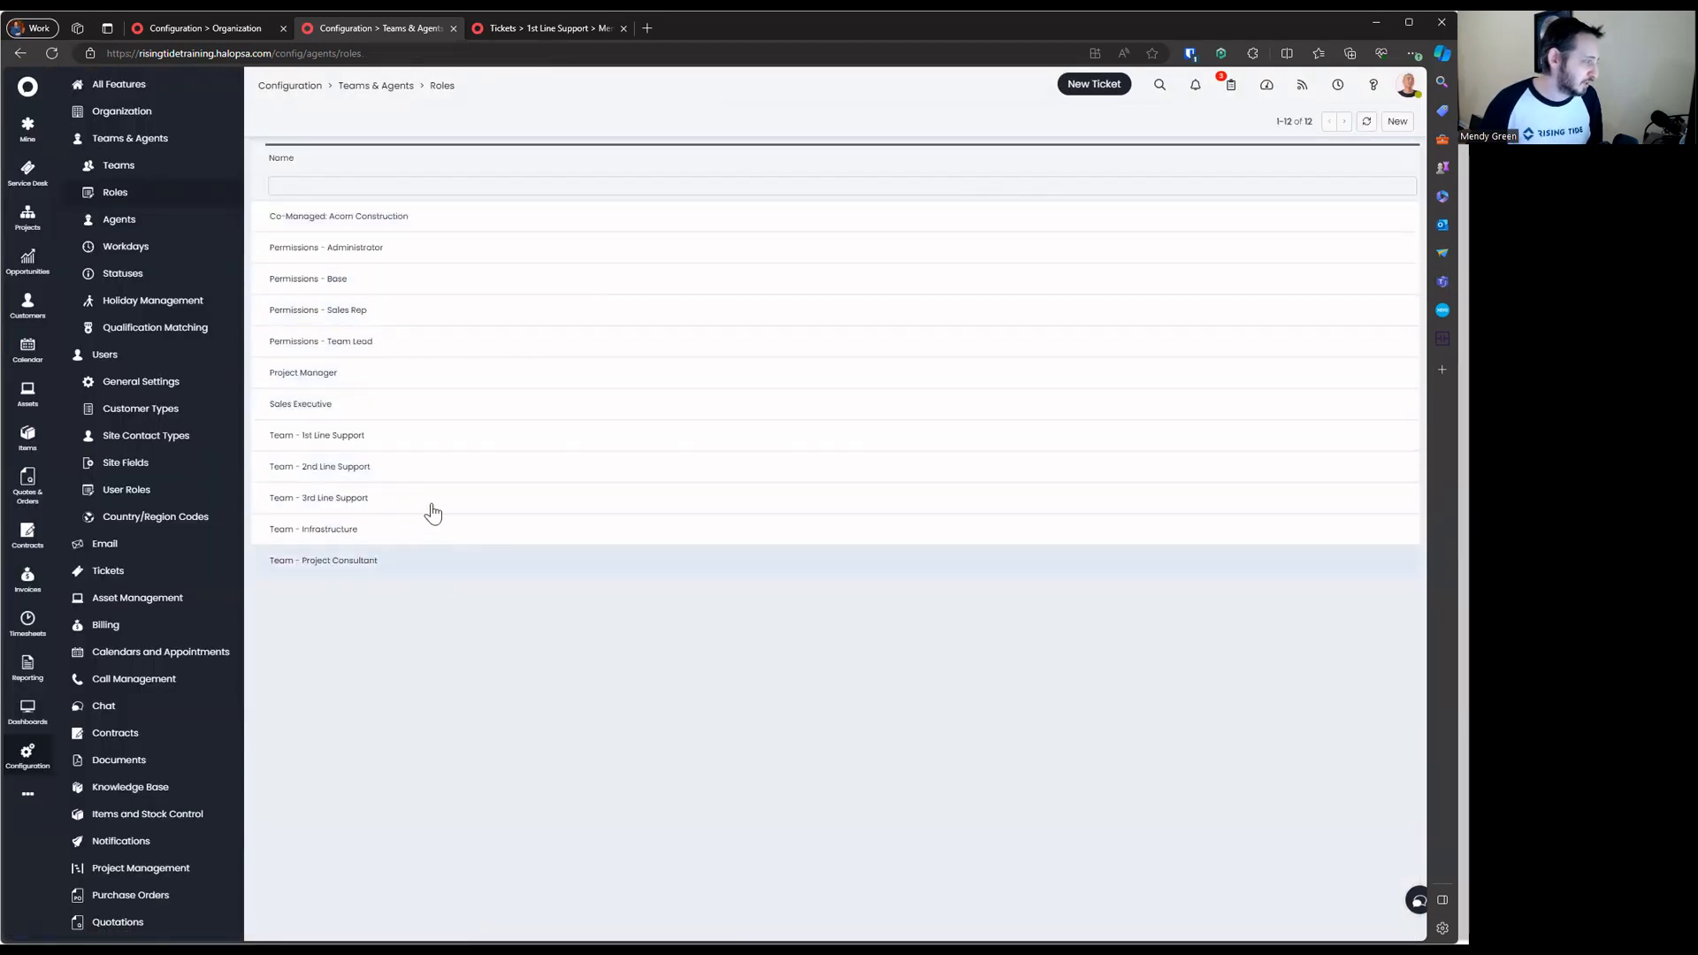
click(458, 416)
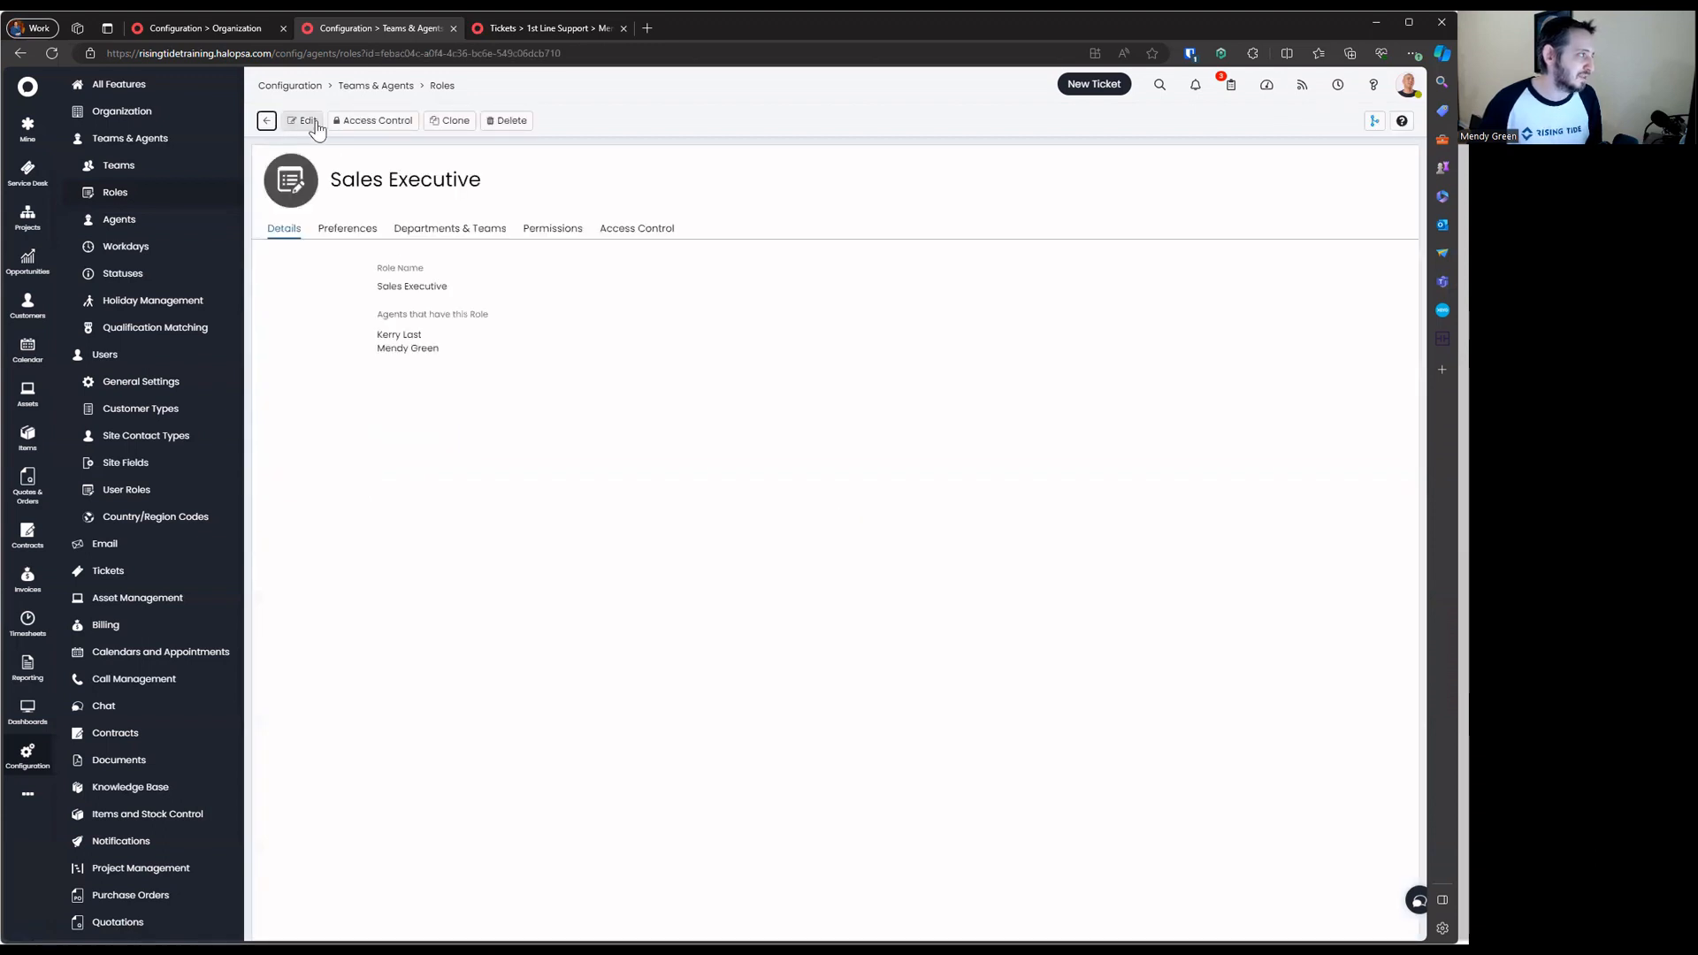
key(ctrl+a)
key(ctrl+c)
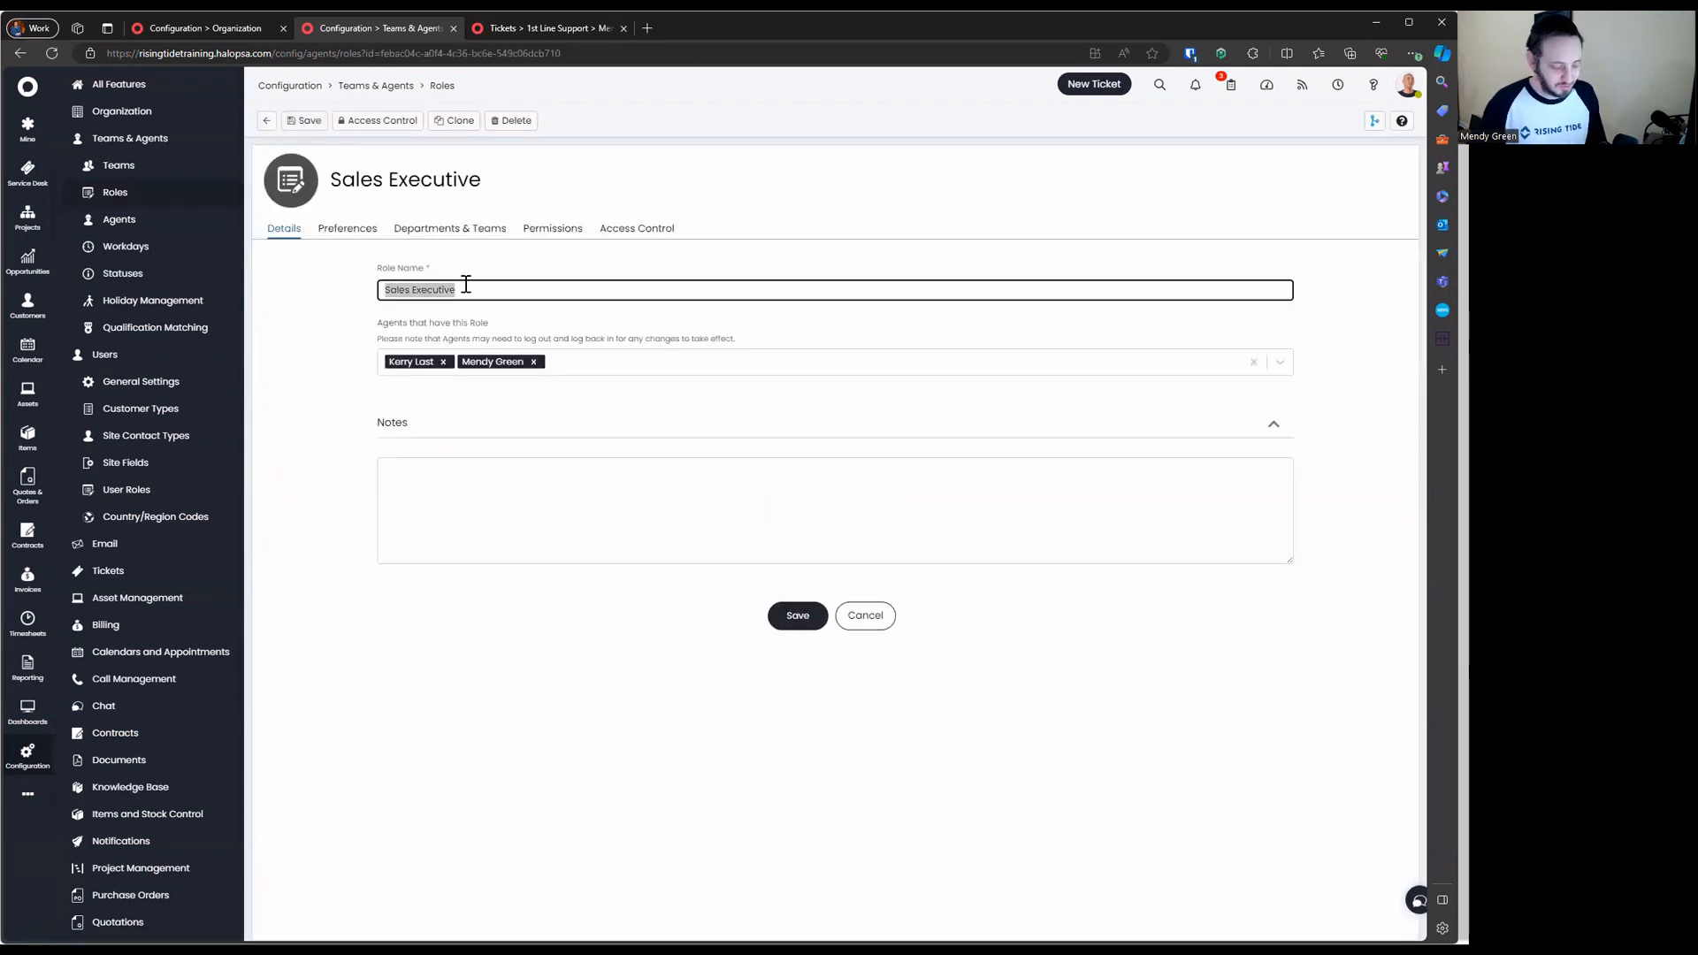
click(514, 120)
click(781, 476)
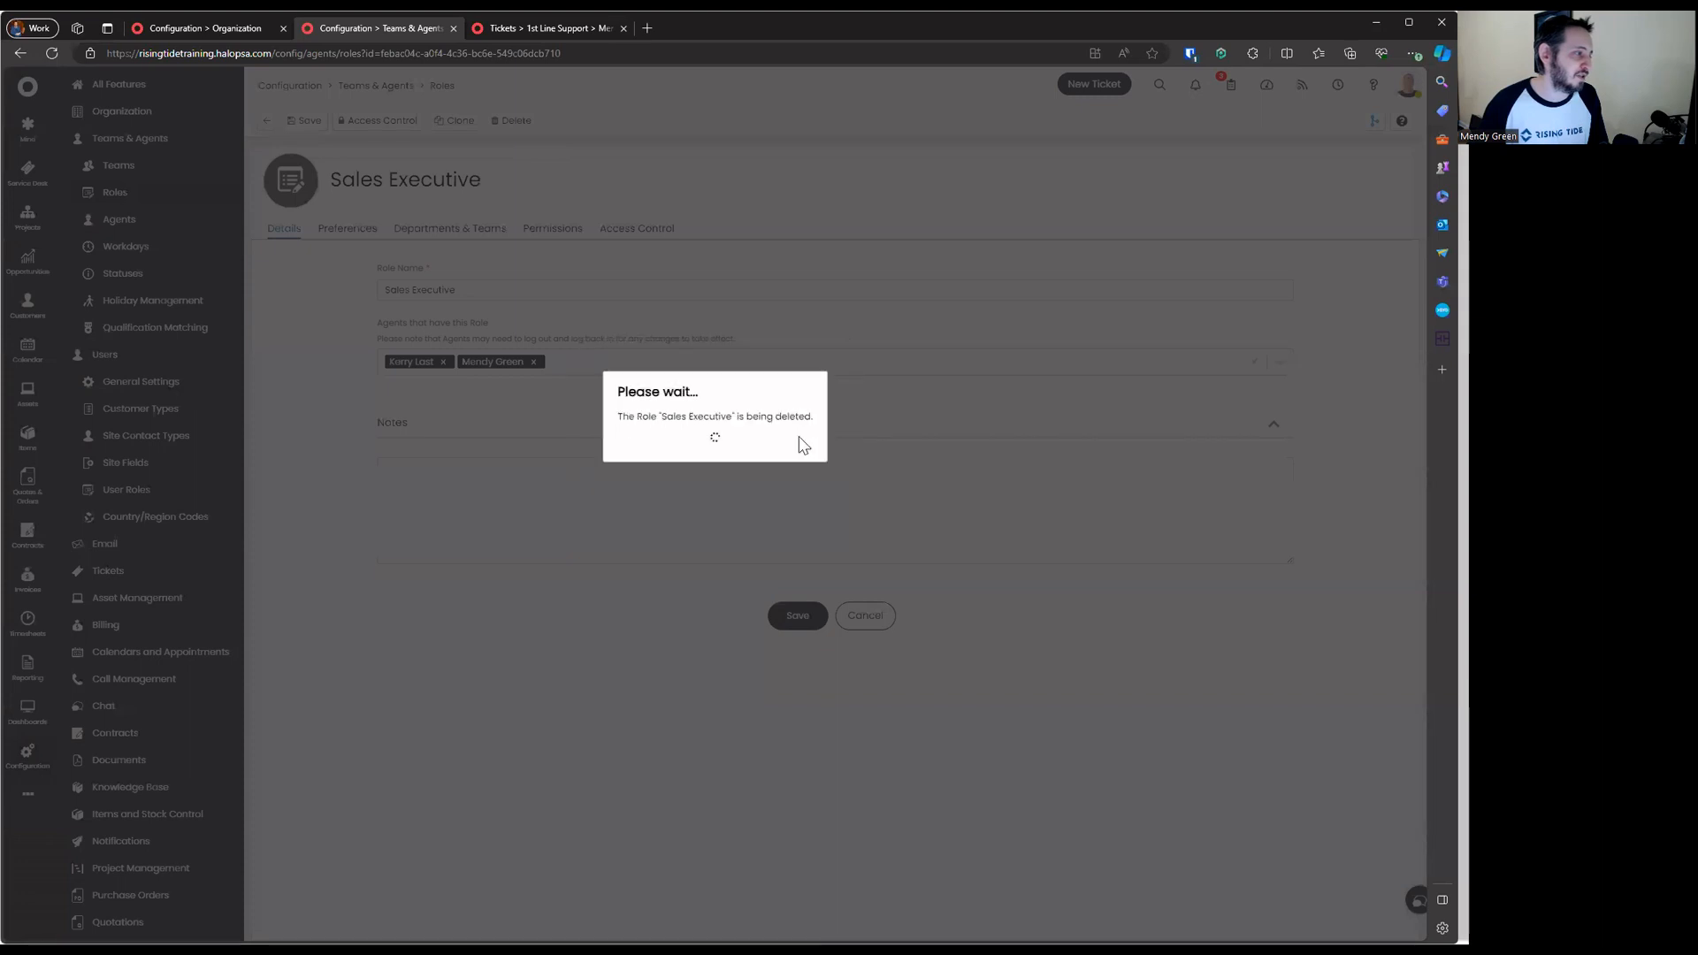
click(1396, 121)
key(ctrl+v)
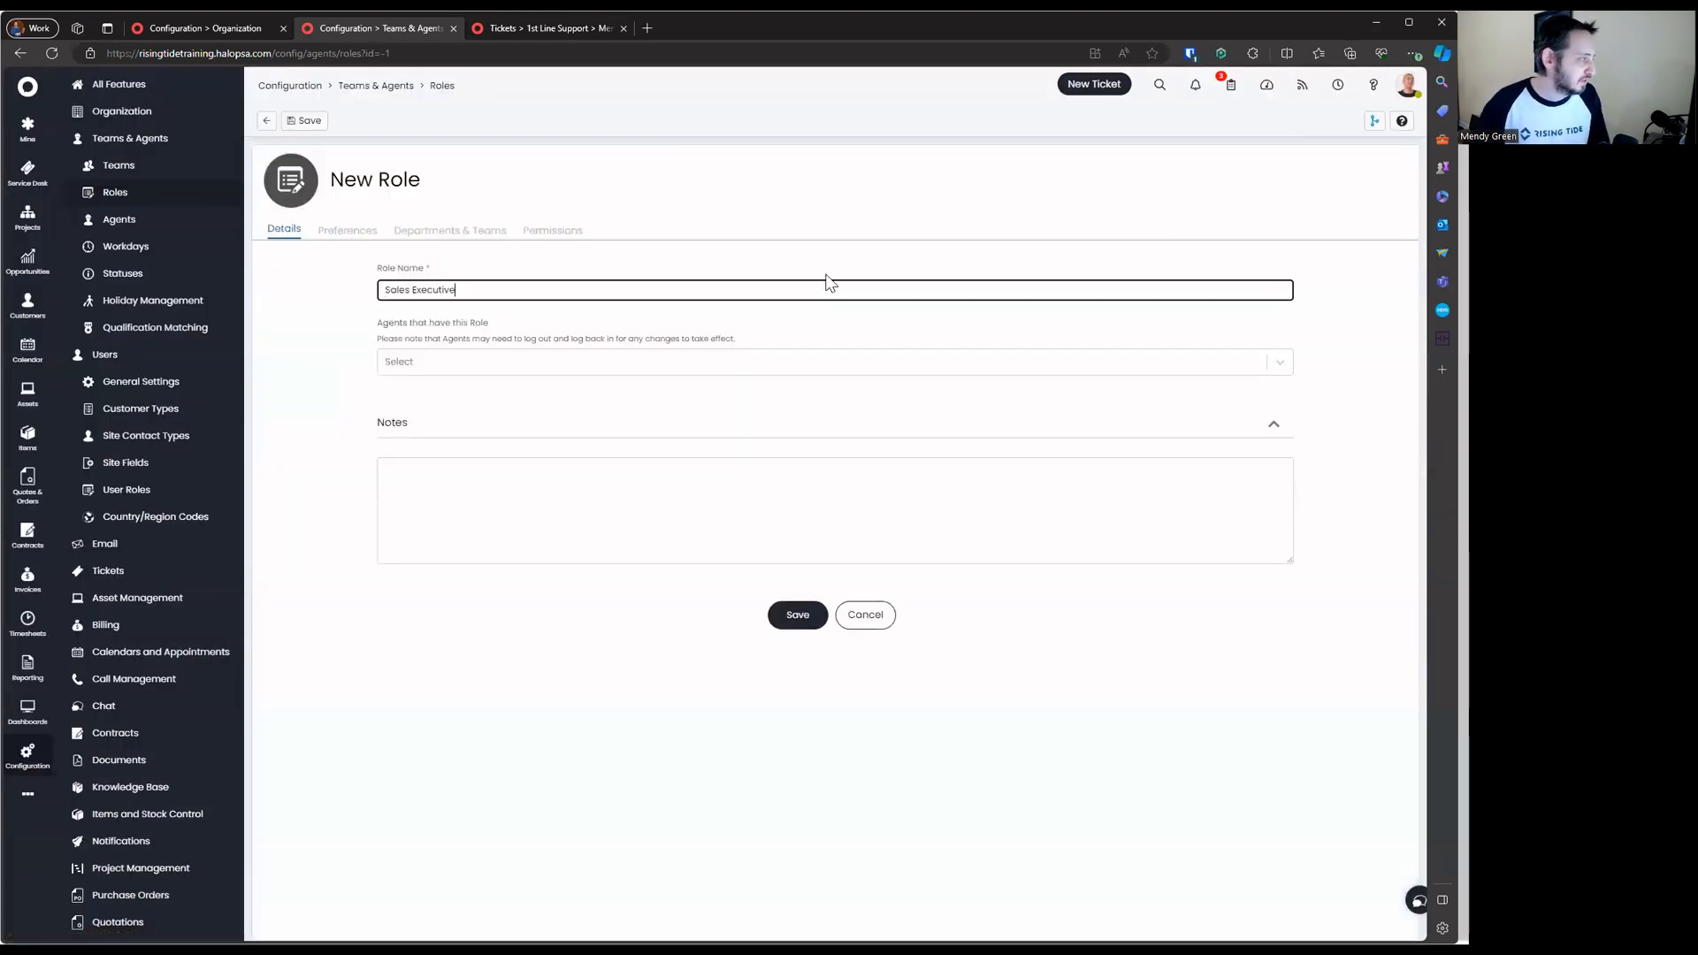
key(Home)
text(Team -)
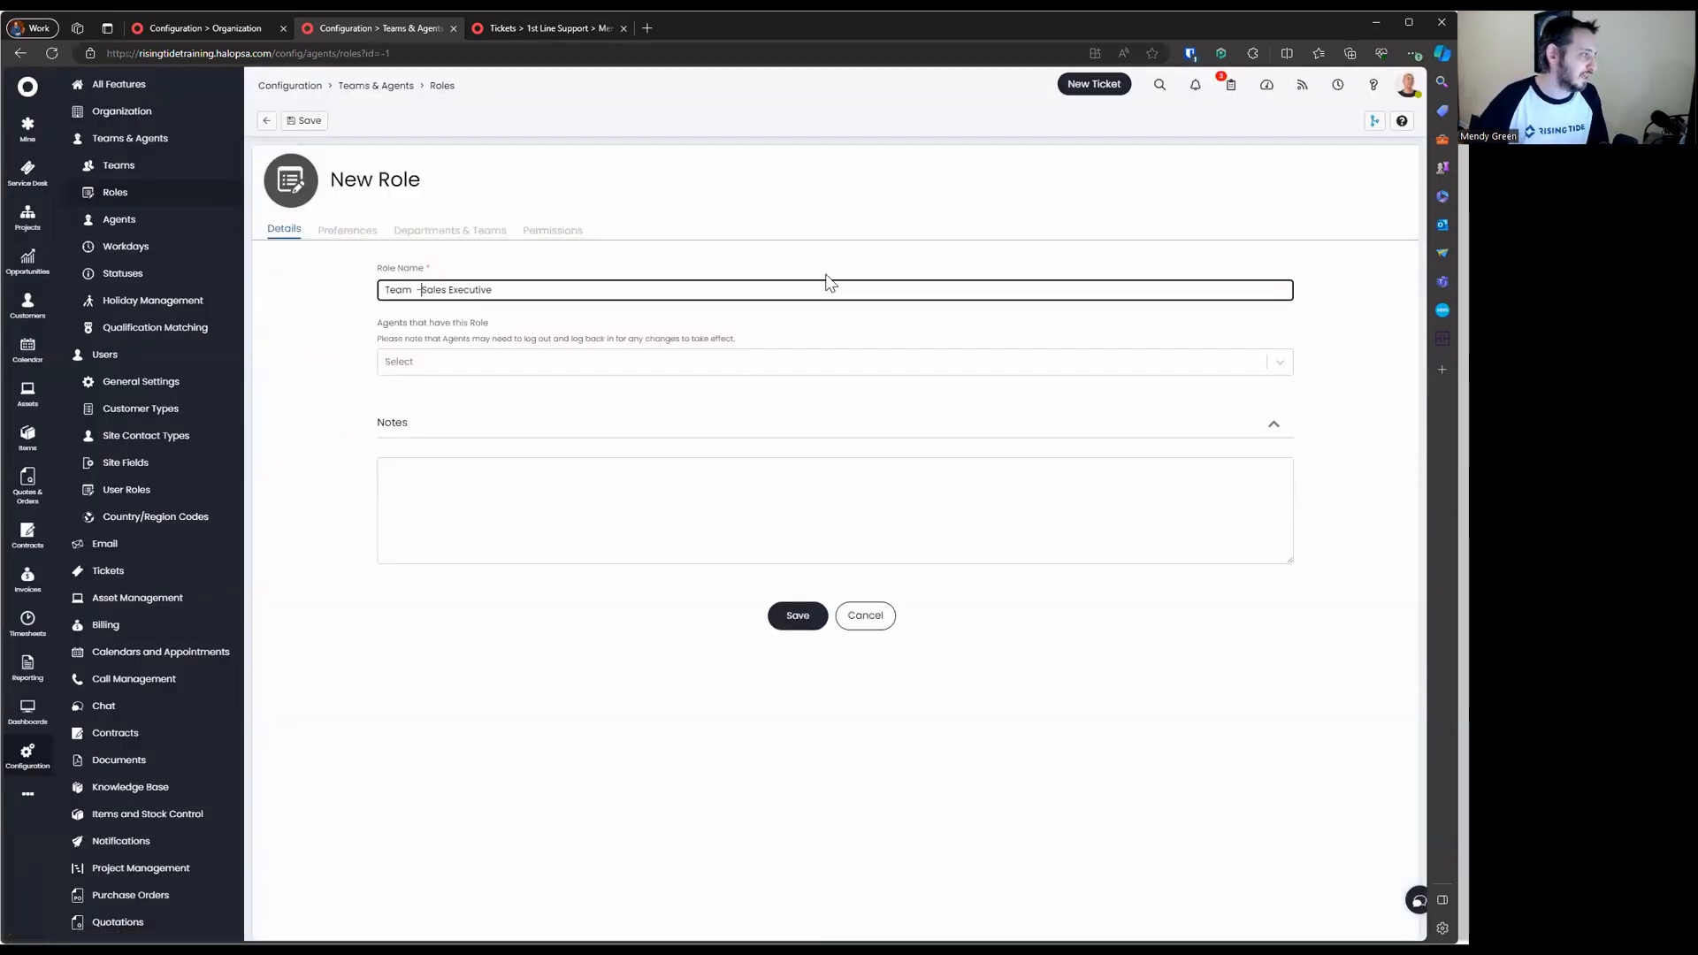
key(Return)
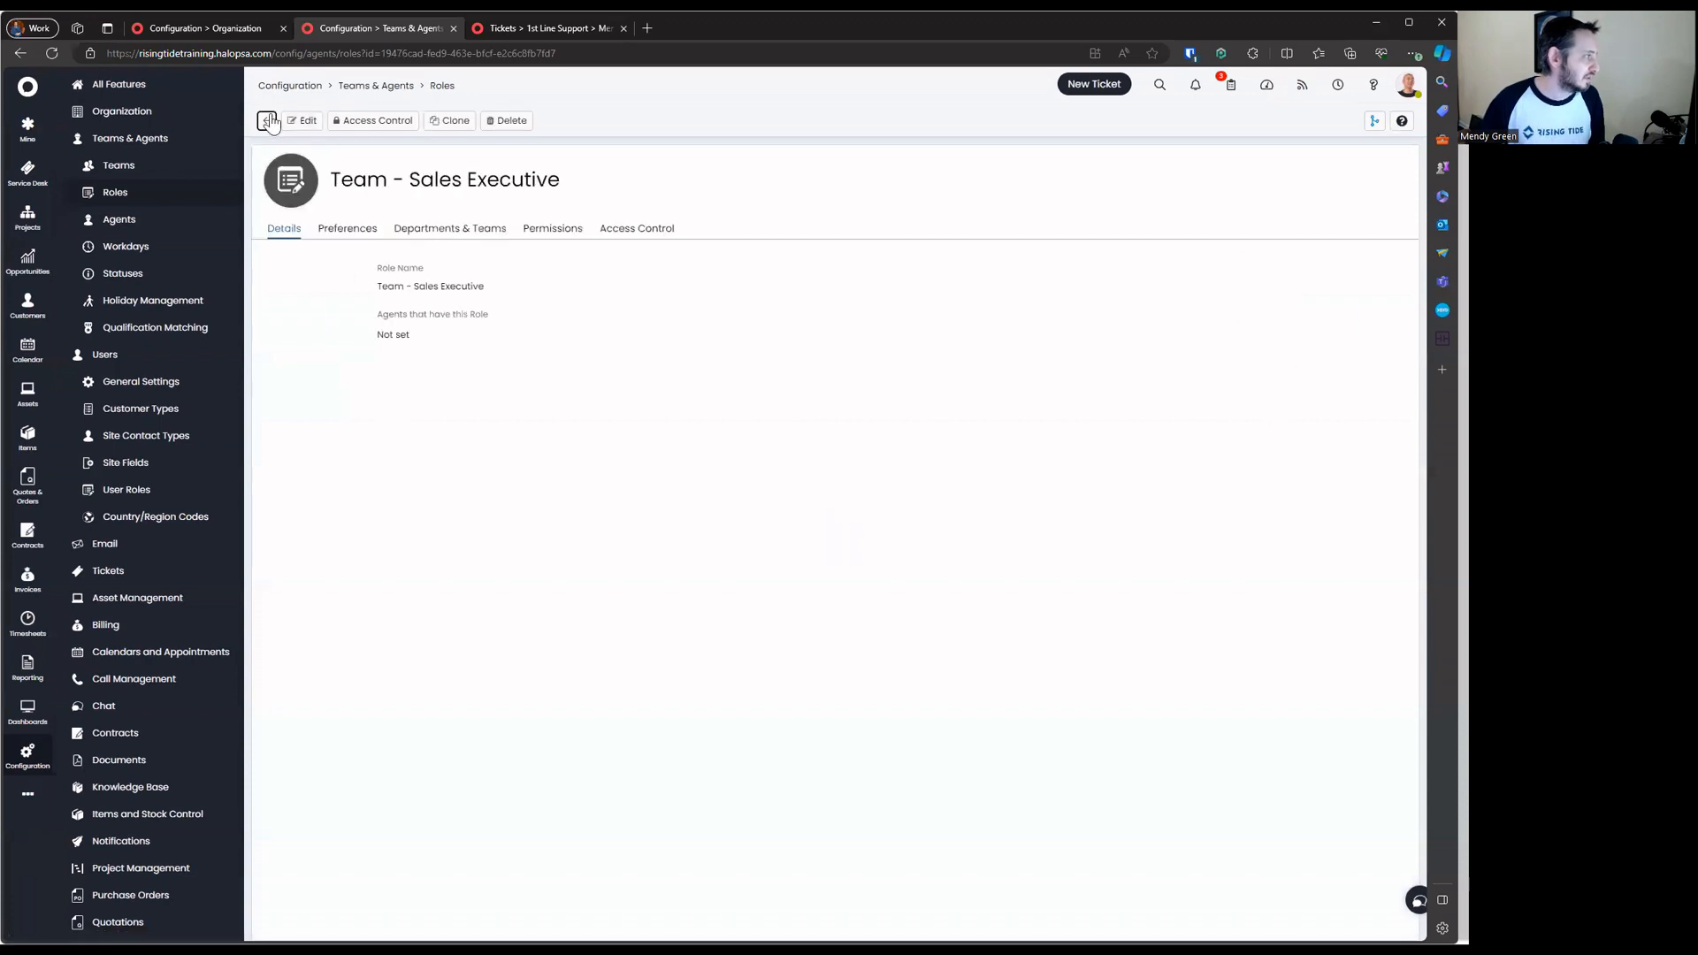
click(268, 121)
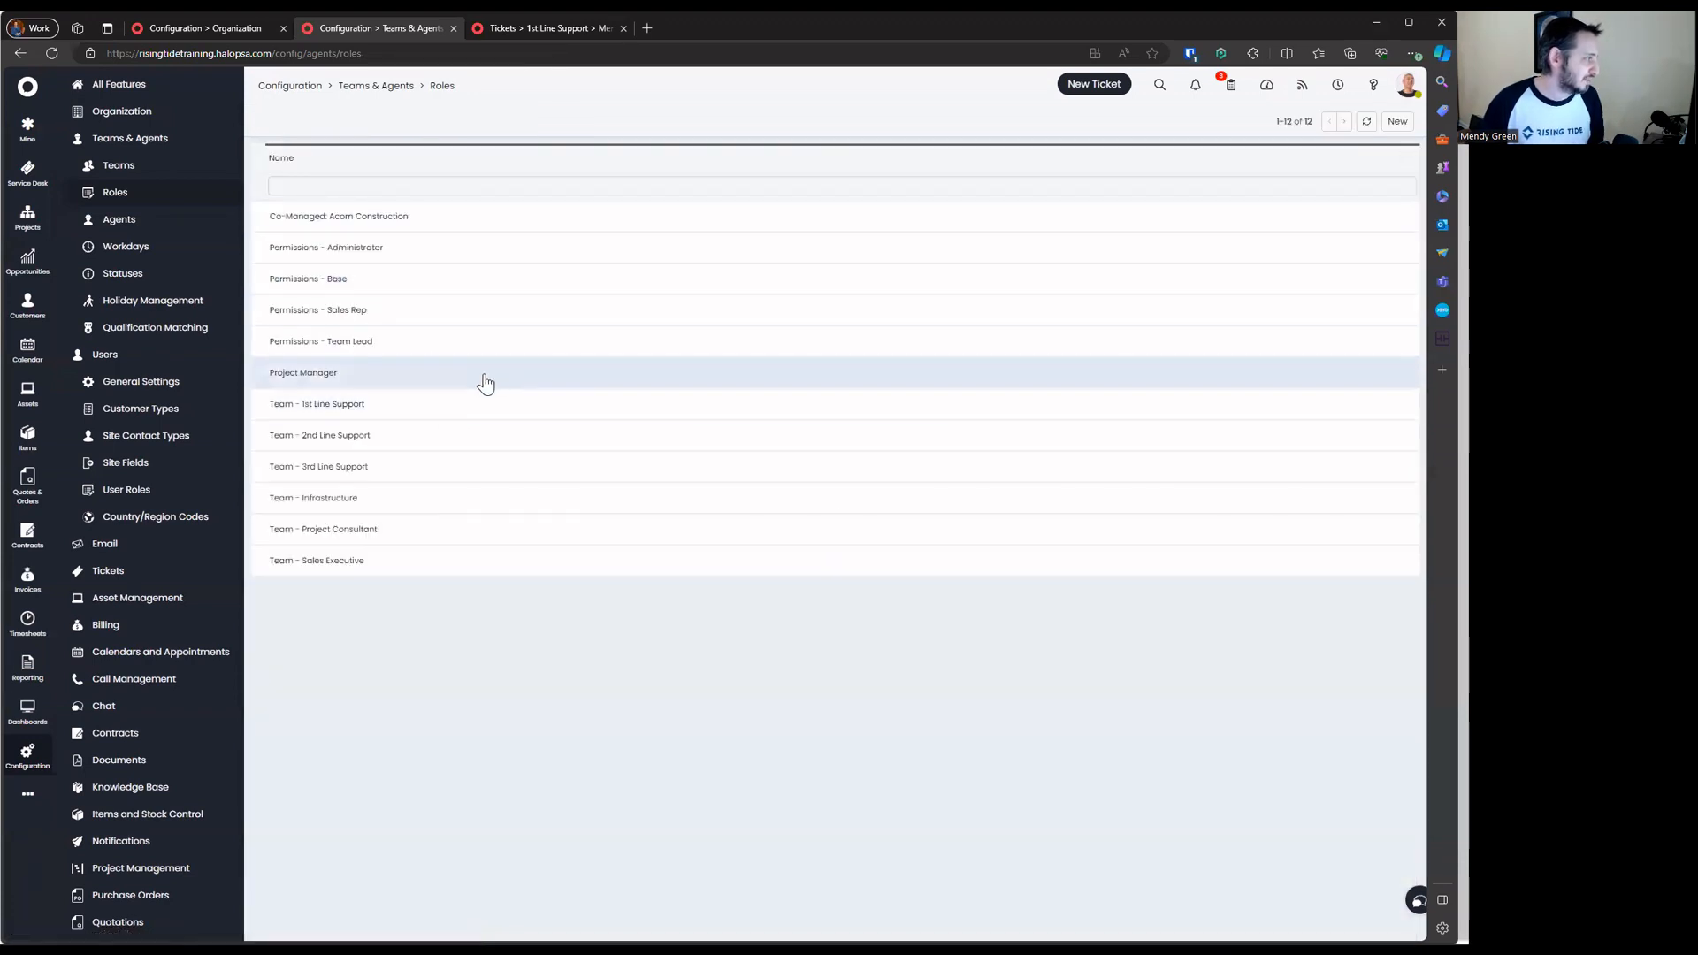
Rename the Project Manager role to 'Team - Project Manager'
click(371, 371)
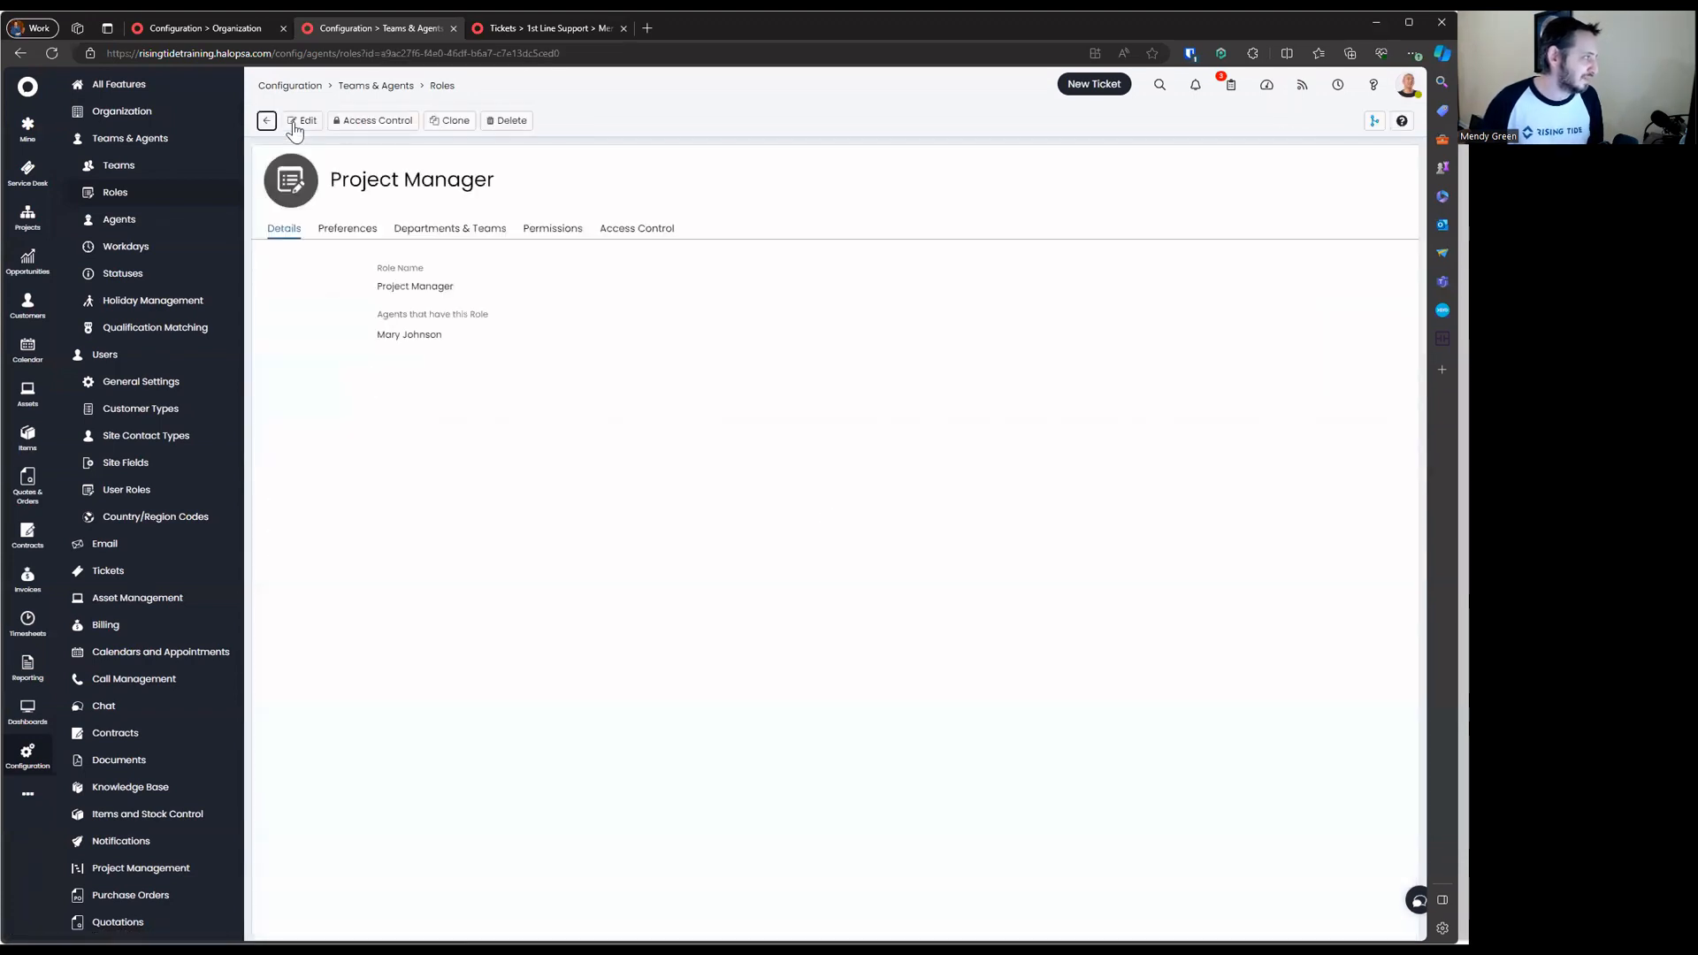
click(295, 128)
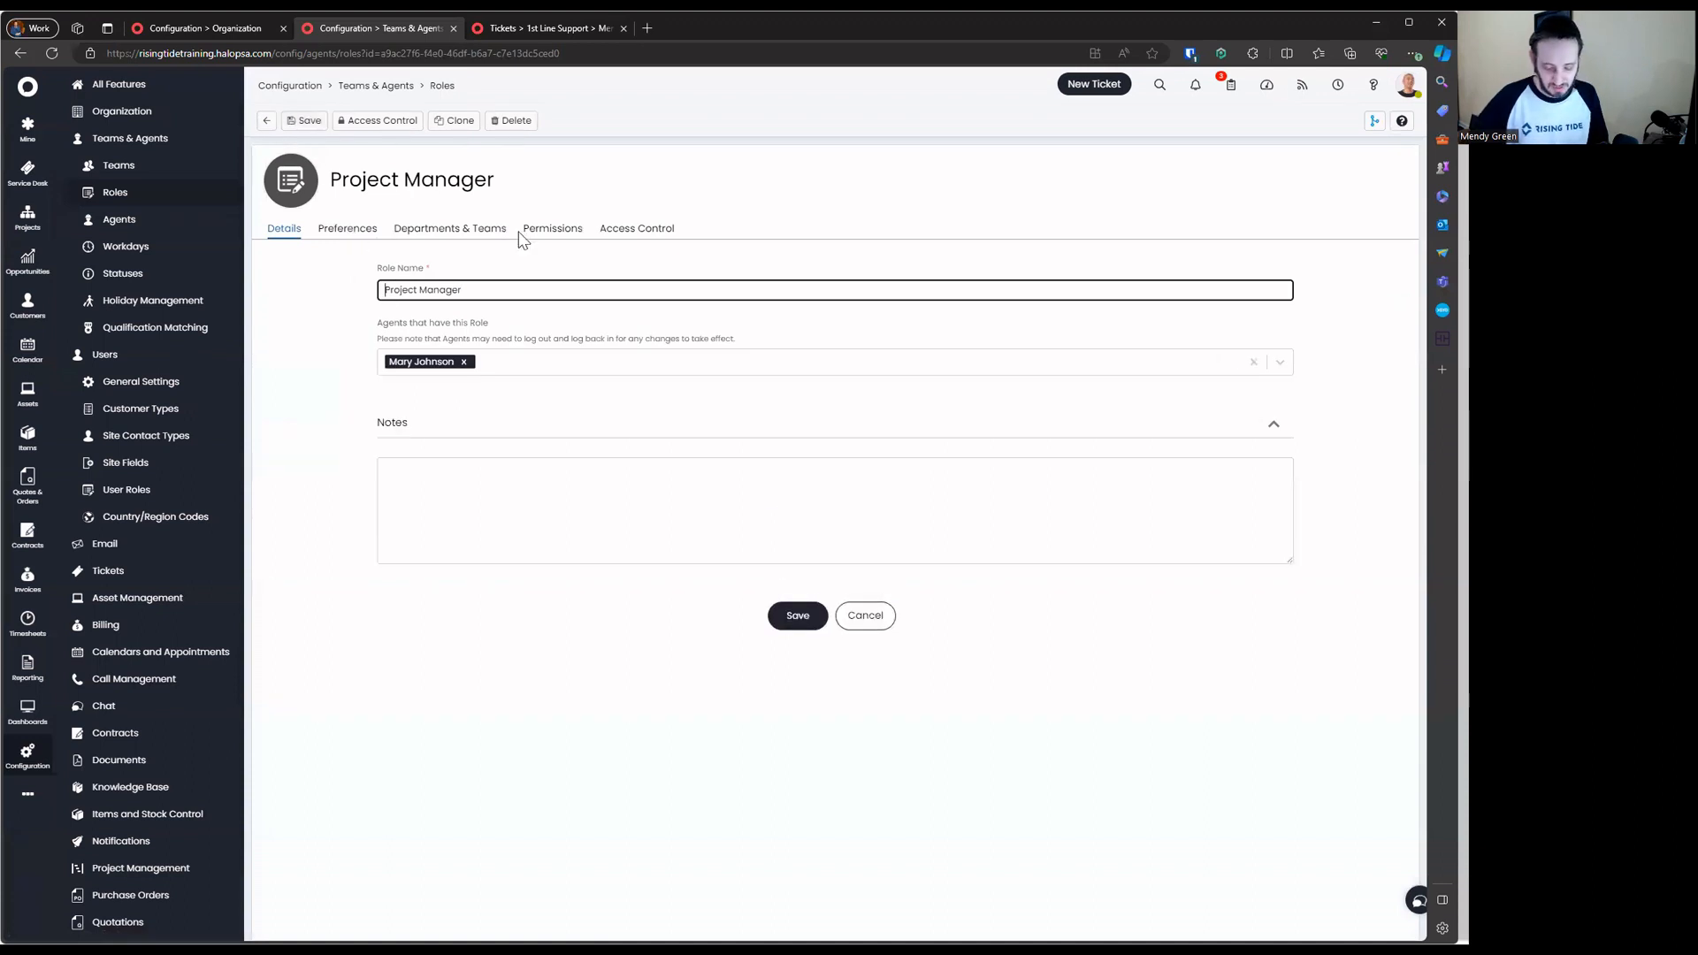
text(Team -)
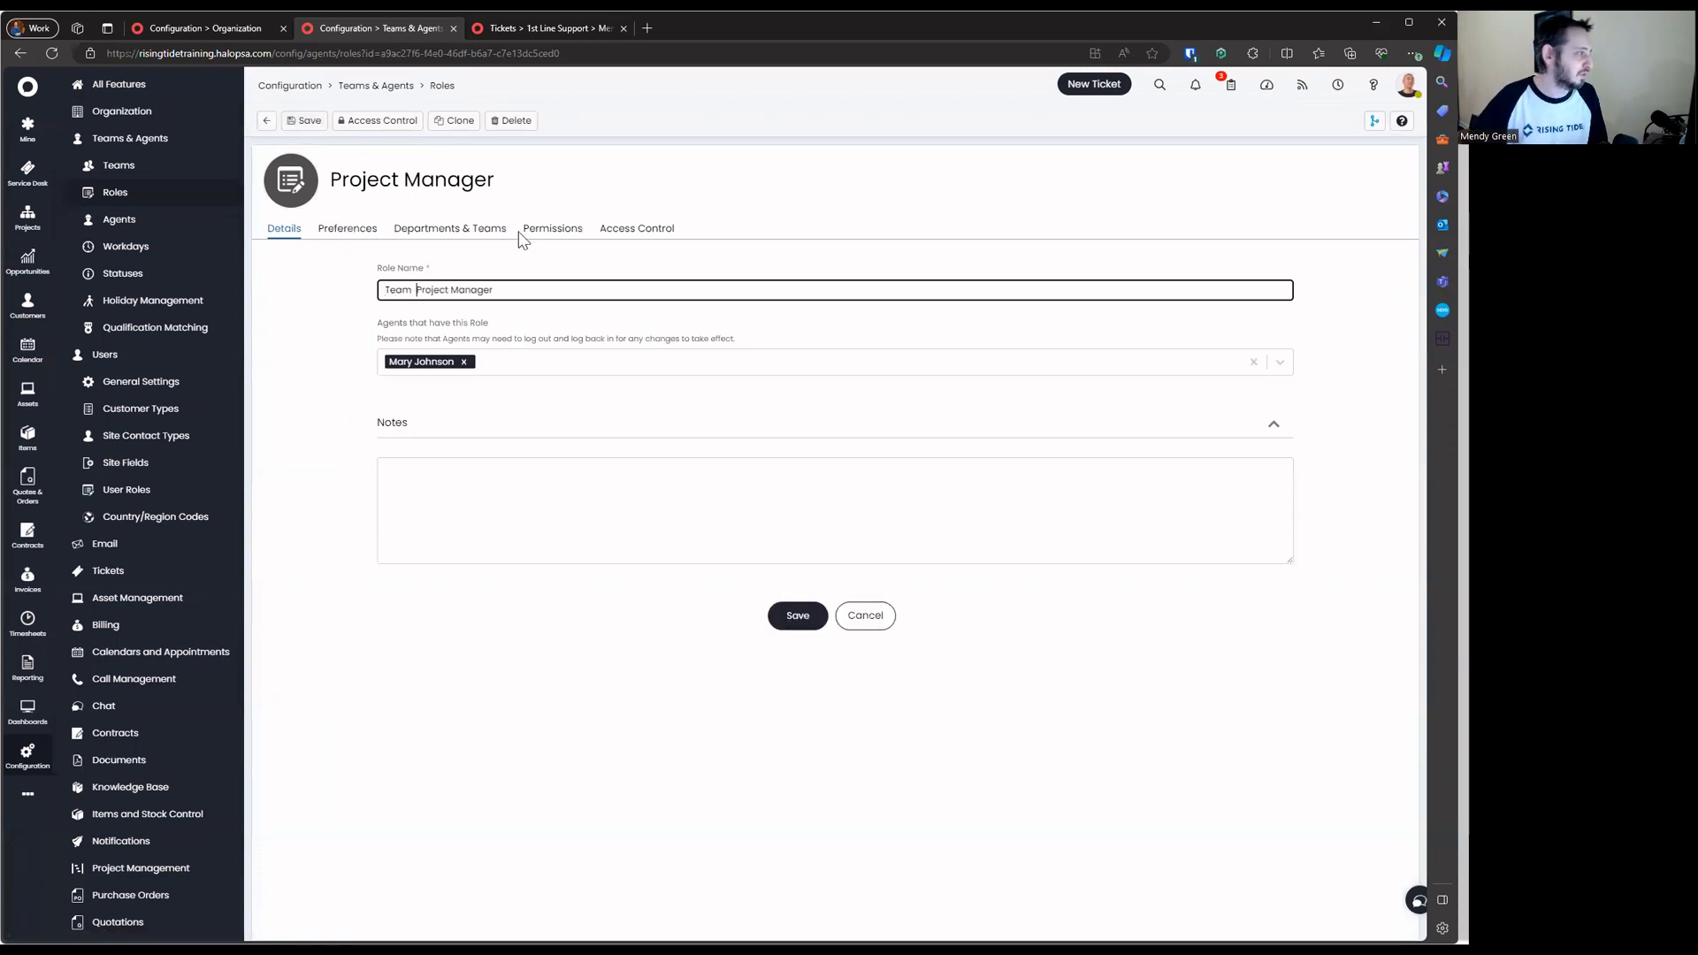
key(Return)
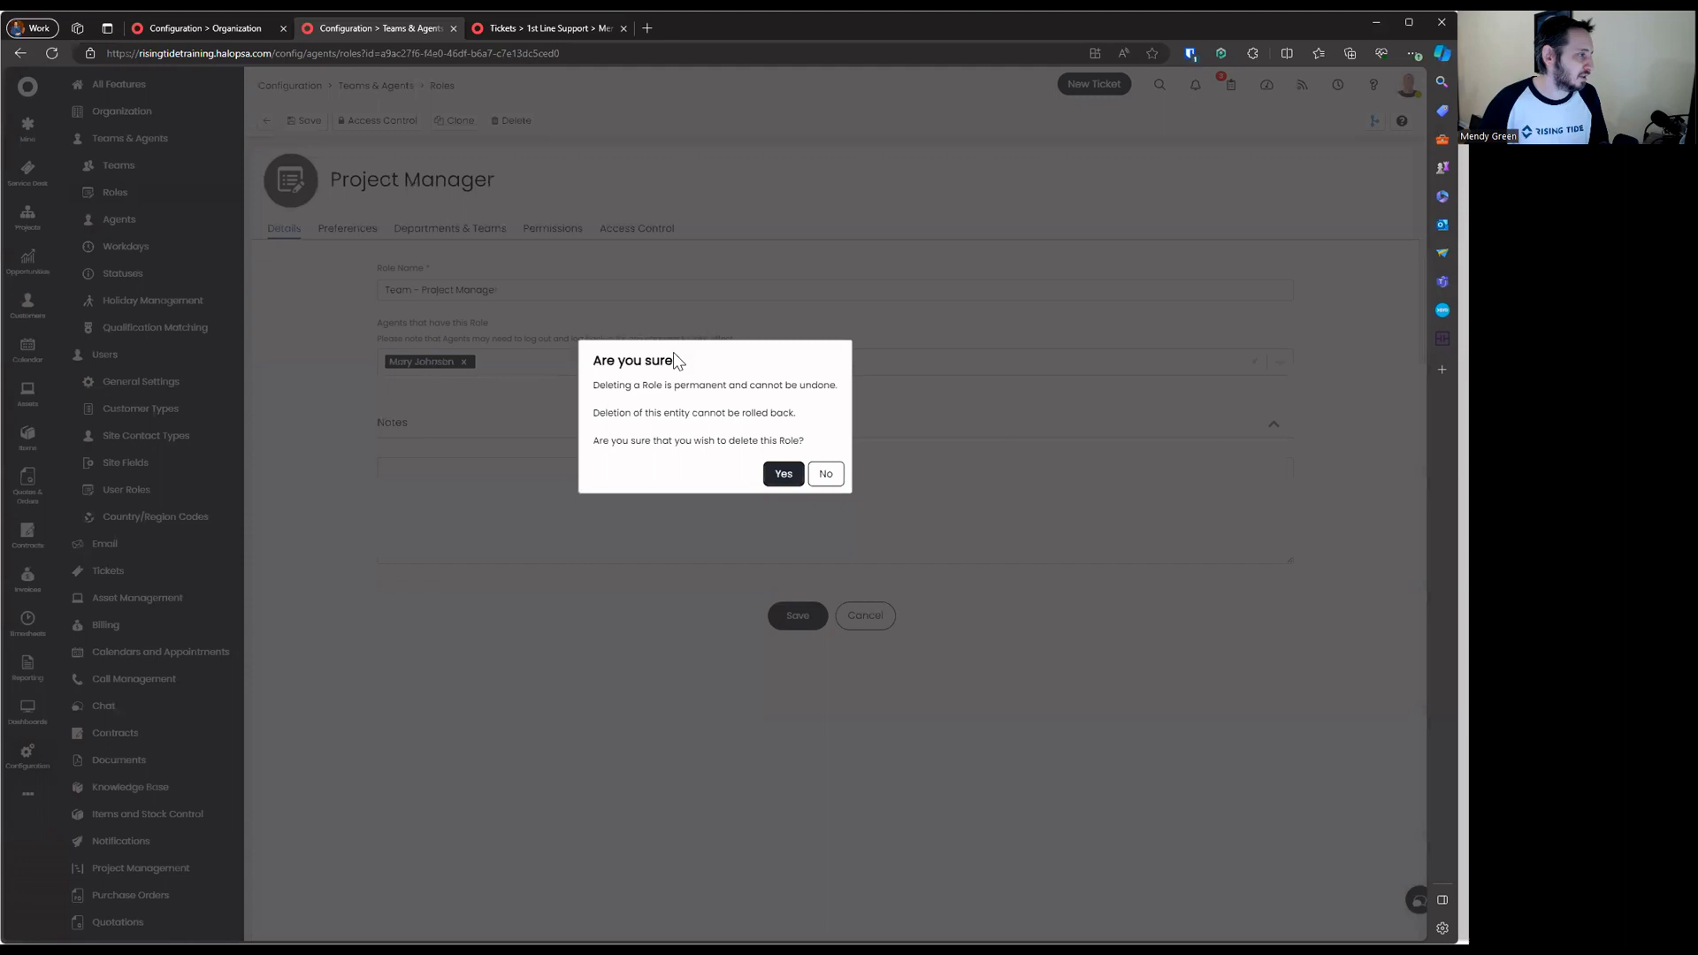
click(778, 473)
click(1396, 121)
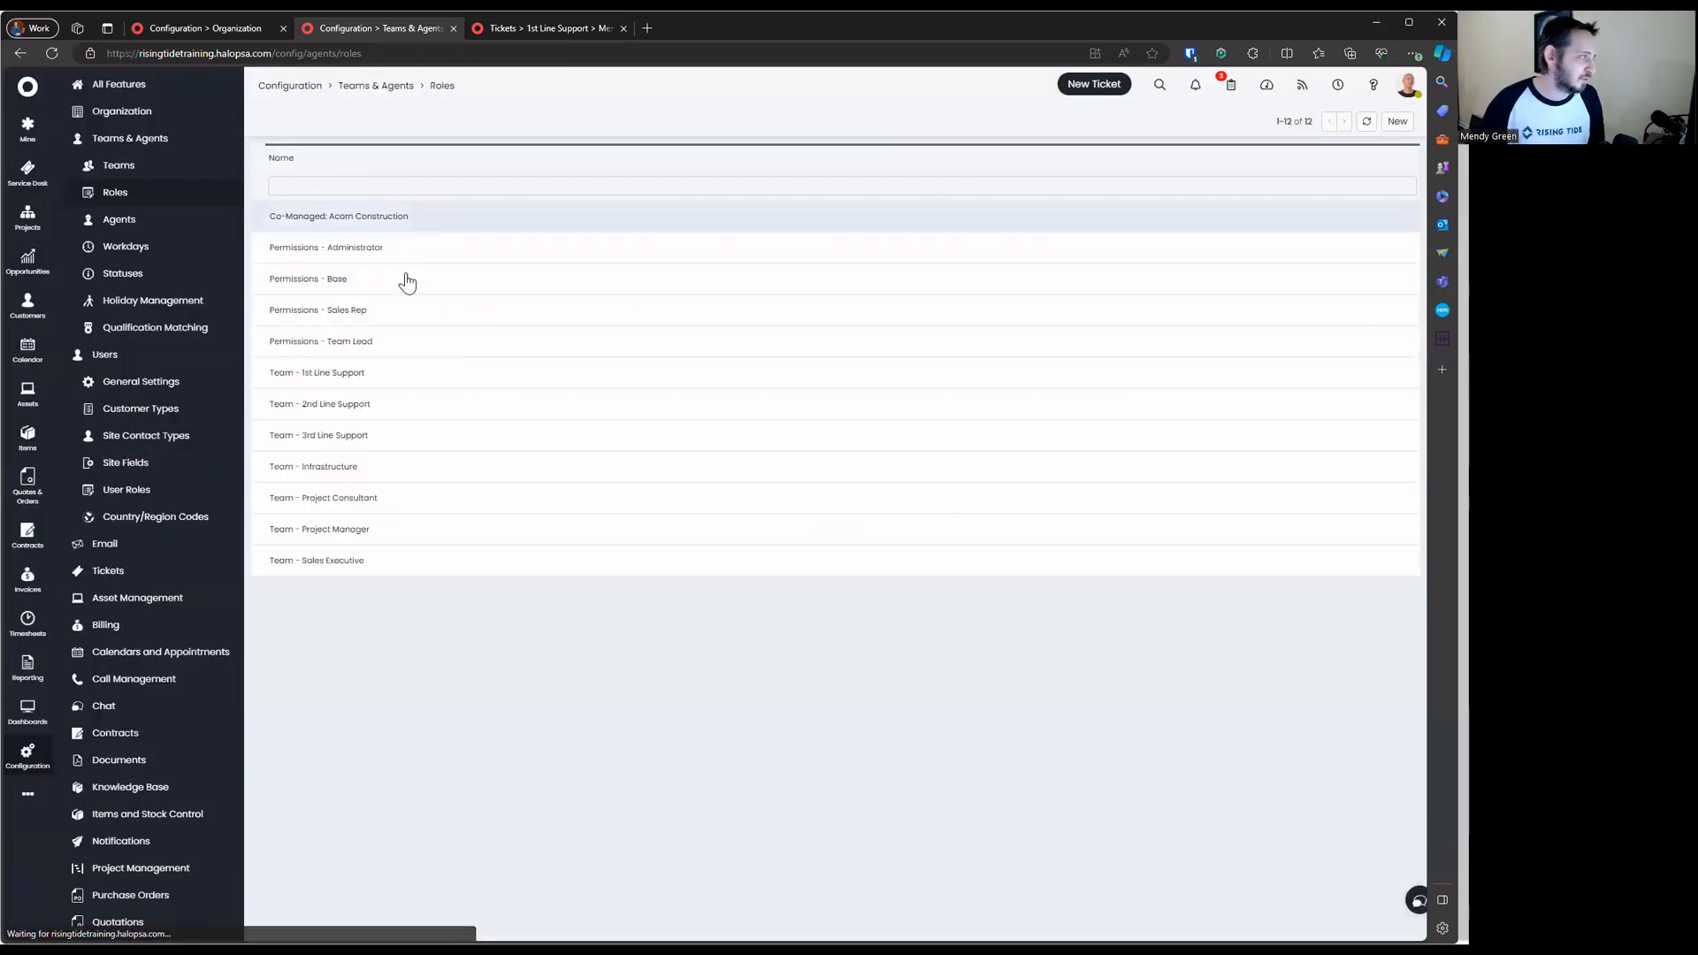
Filter roles by 'perm', 'team' and 'co-ma', clear the filter, then open Team - 2nd Line Support
click(1061, 186)
text(p)
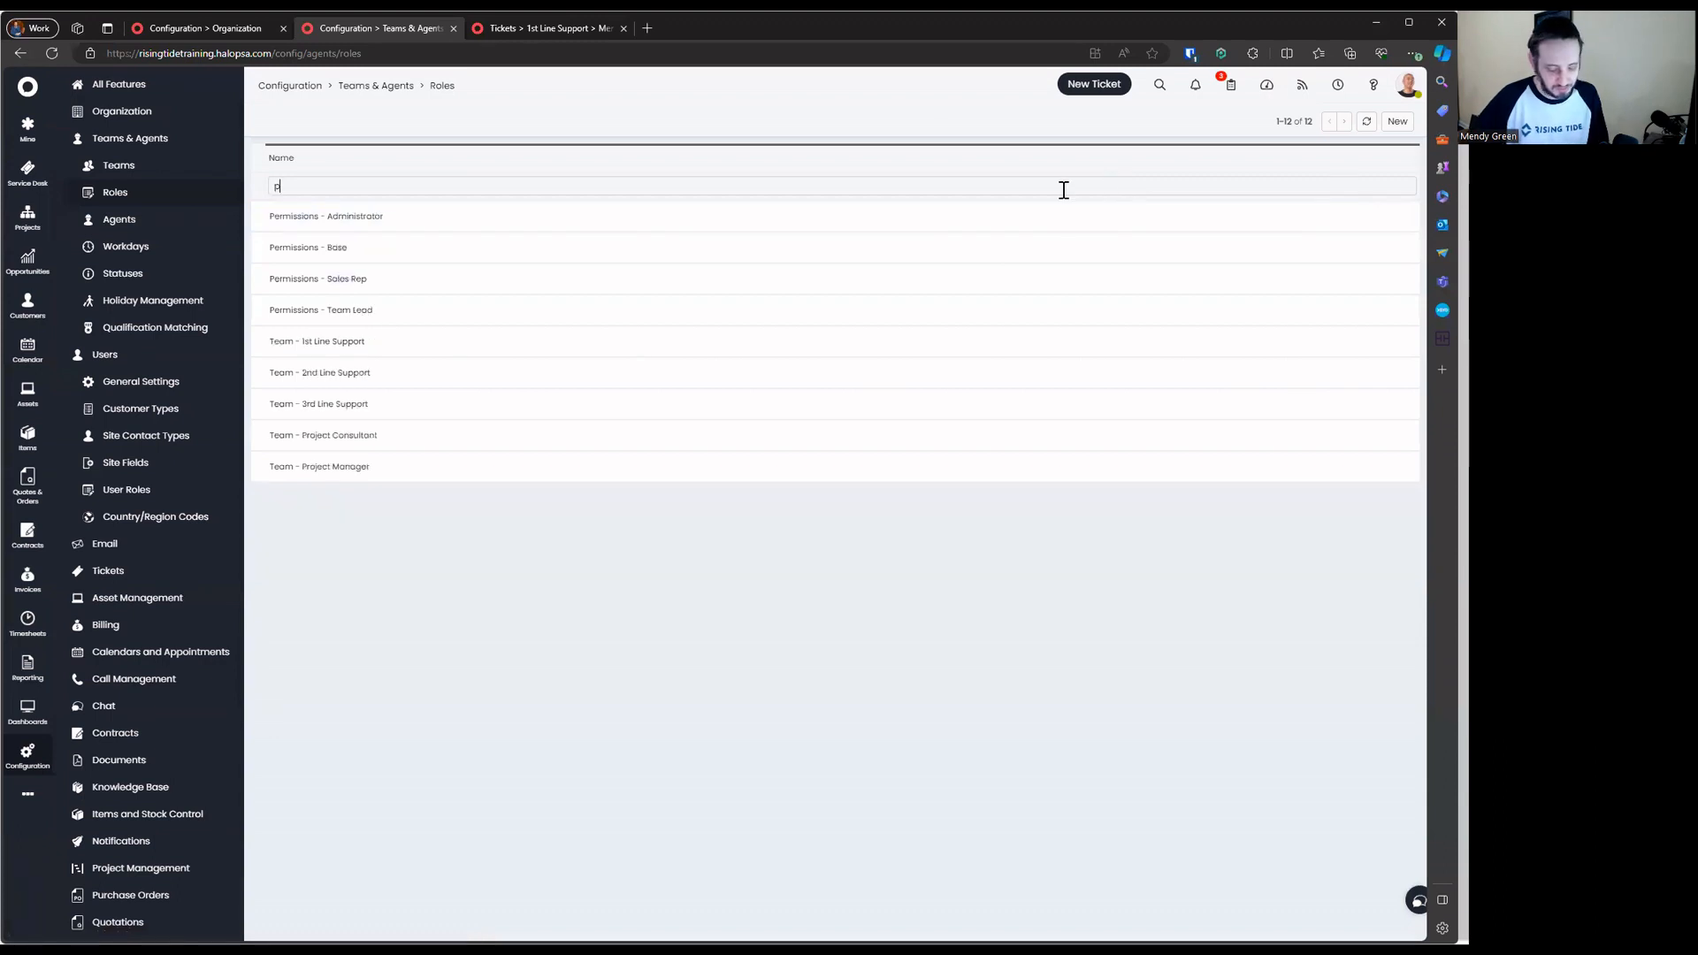
text(ermteam)
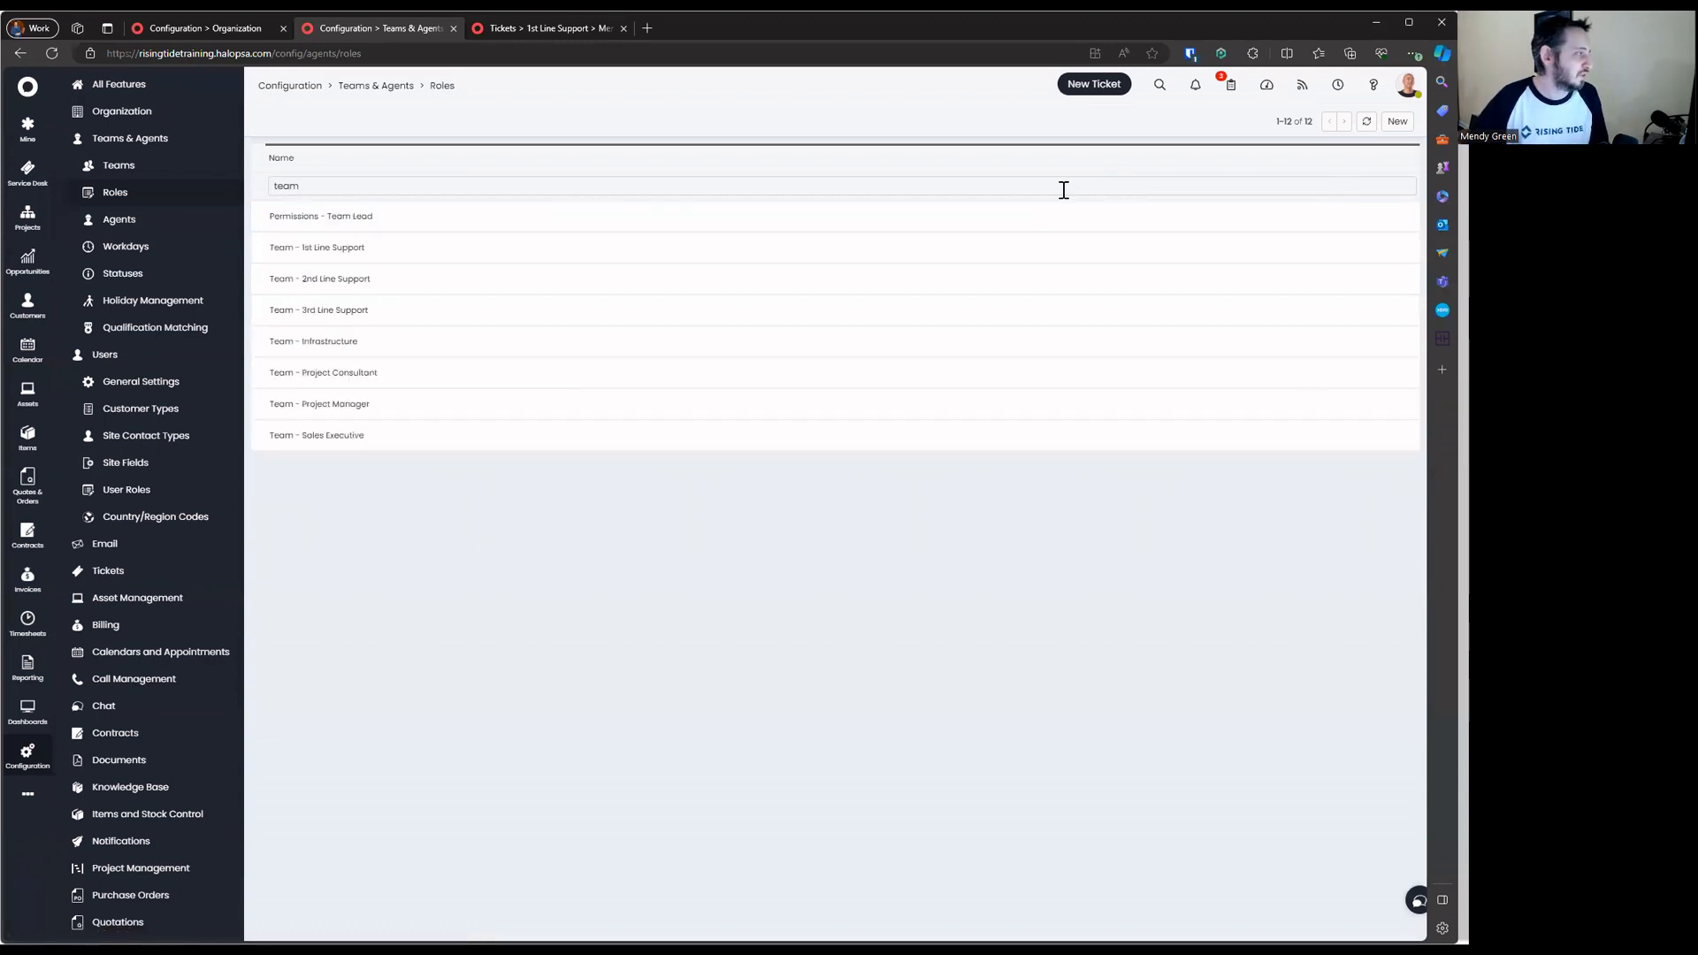
text( -)
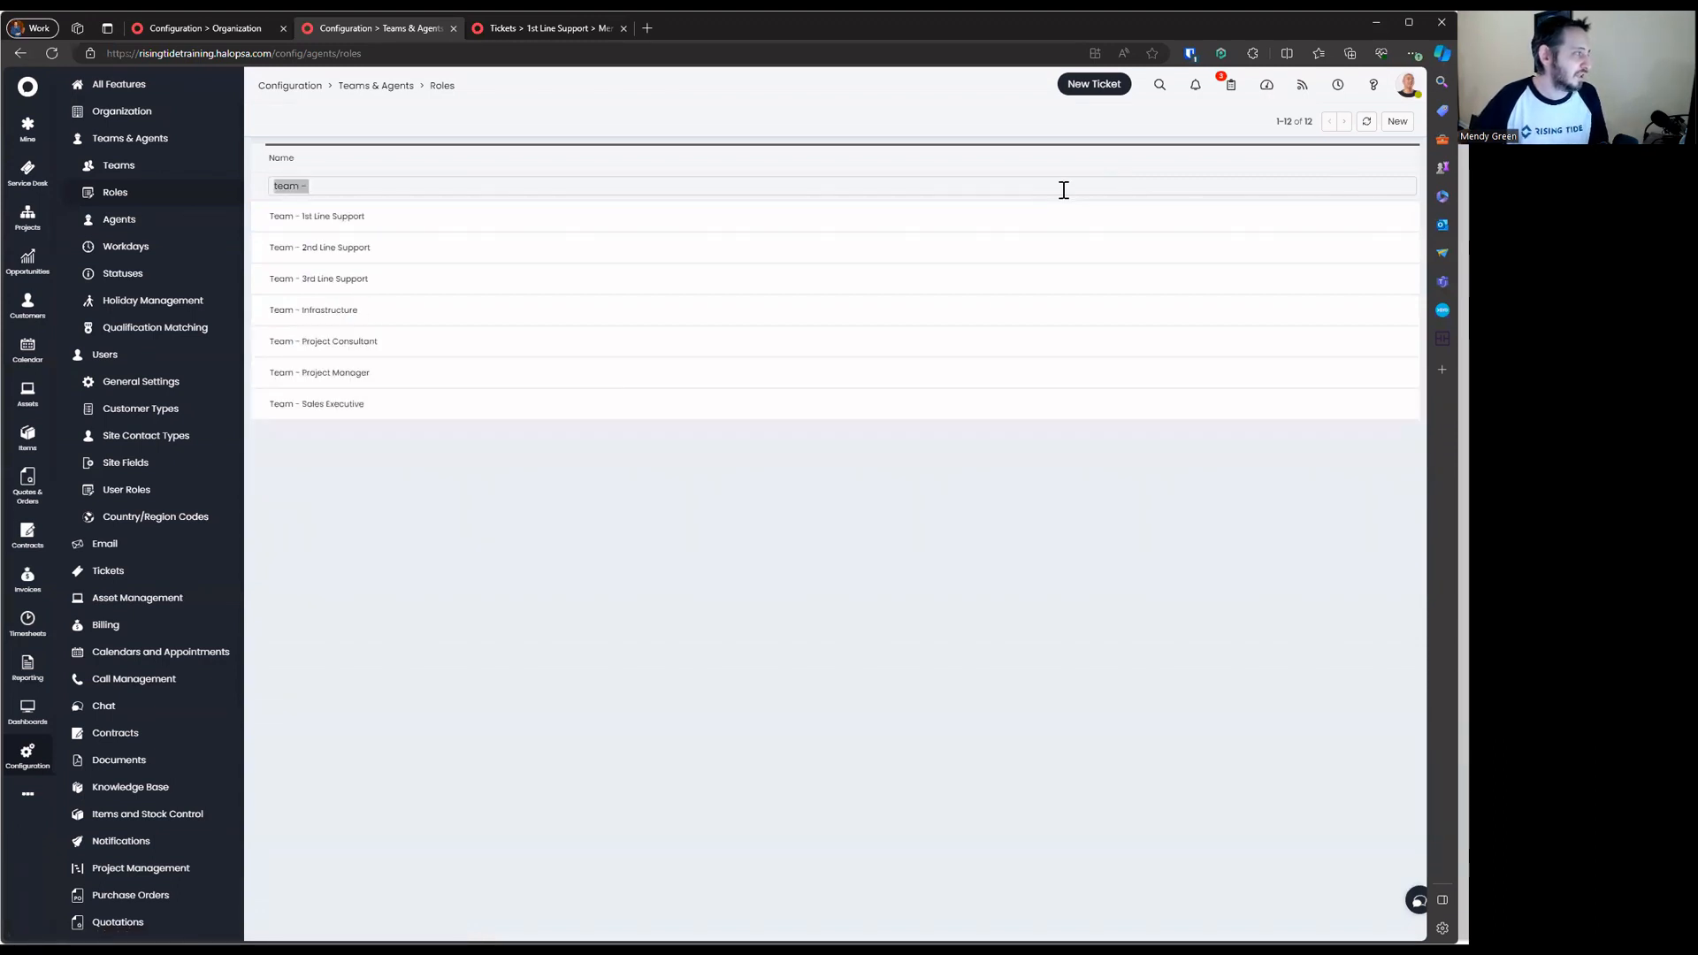
text(co-man)
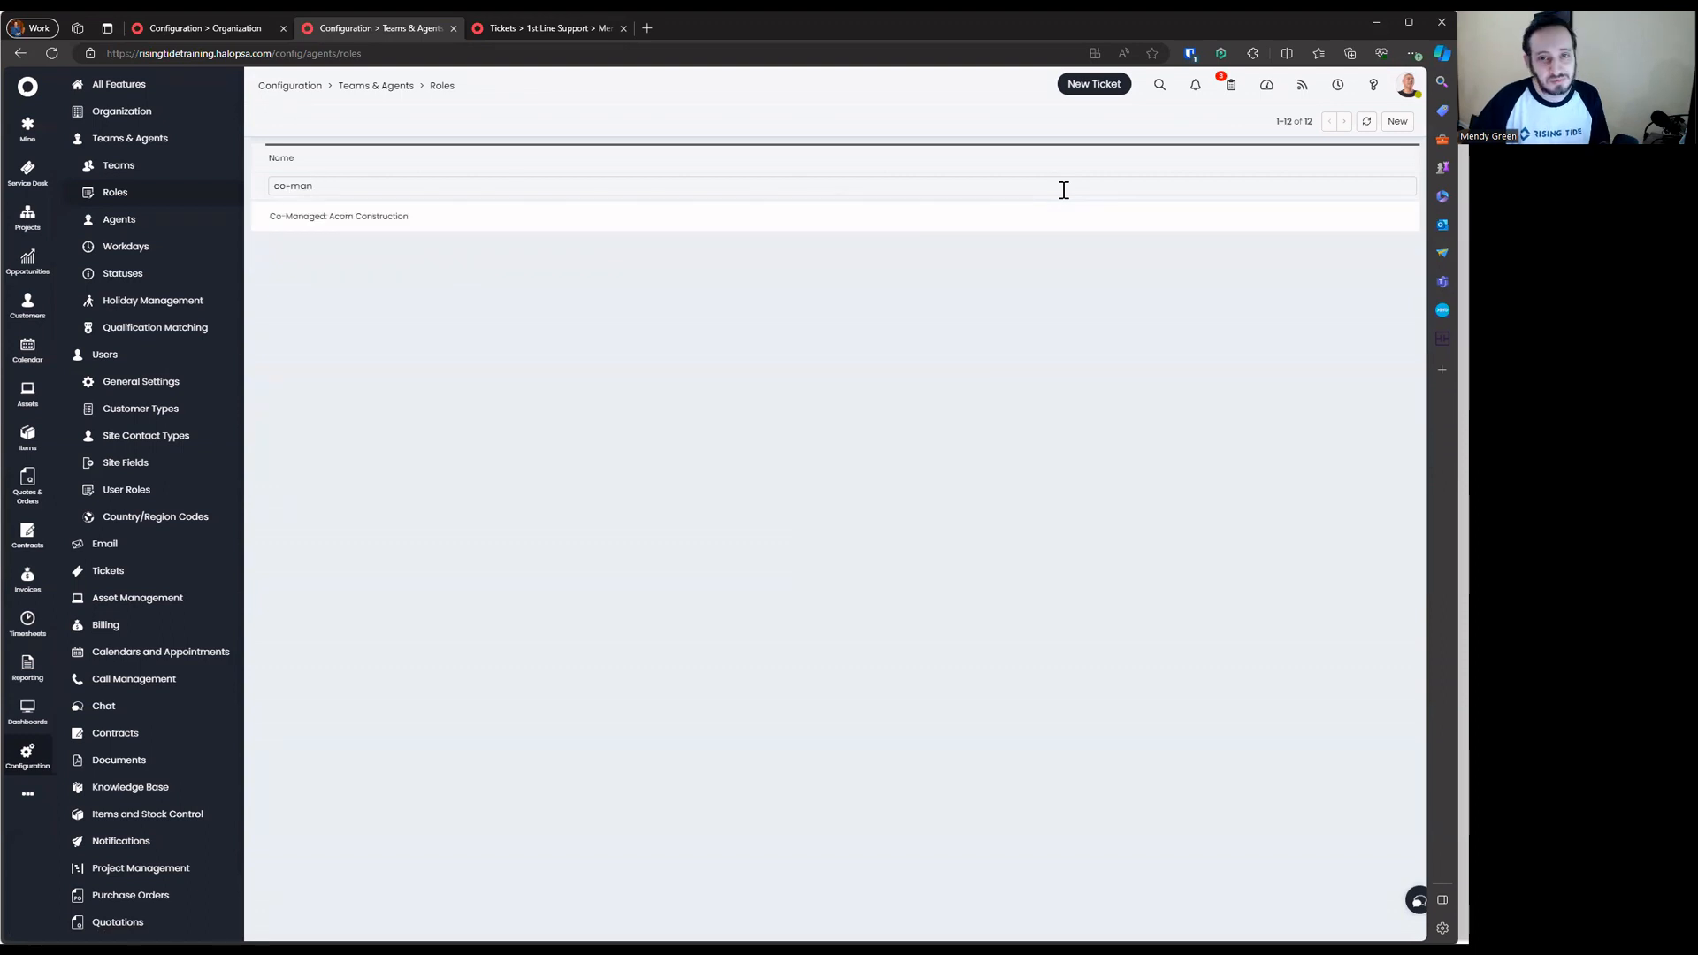
key(ctrl+a)
key(BackSpace)
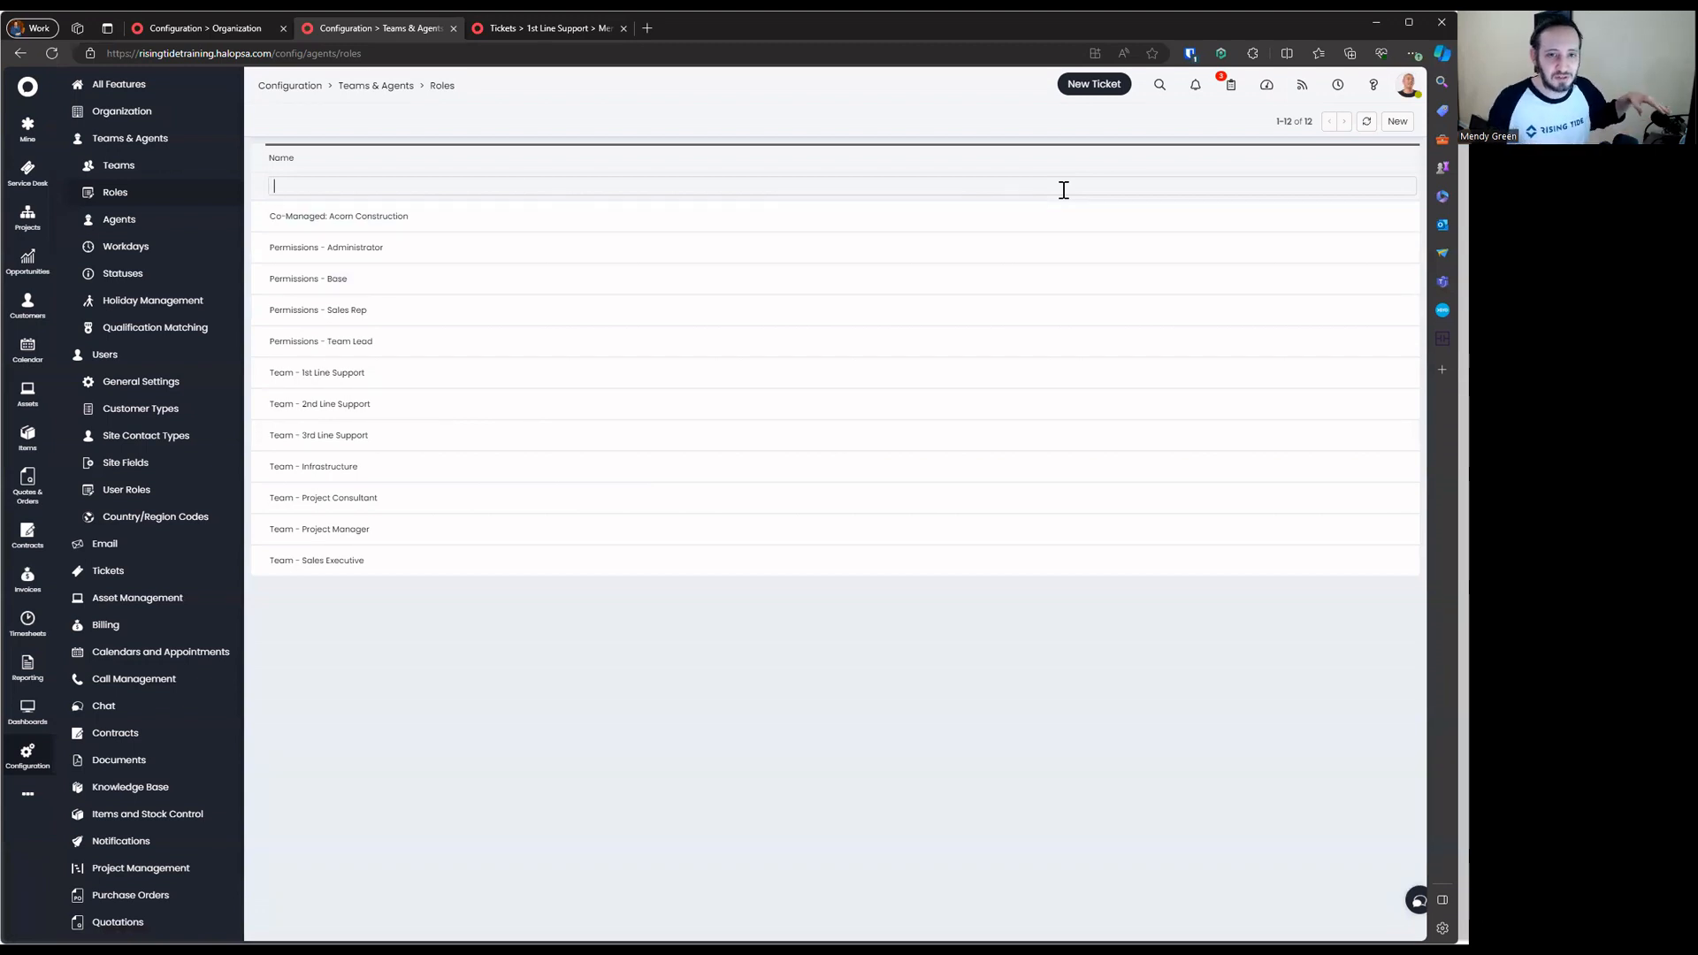
click(509, 416)
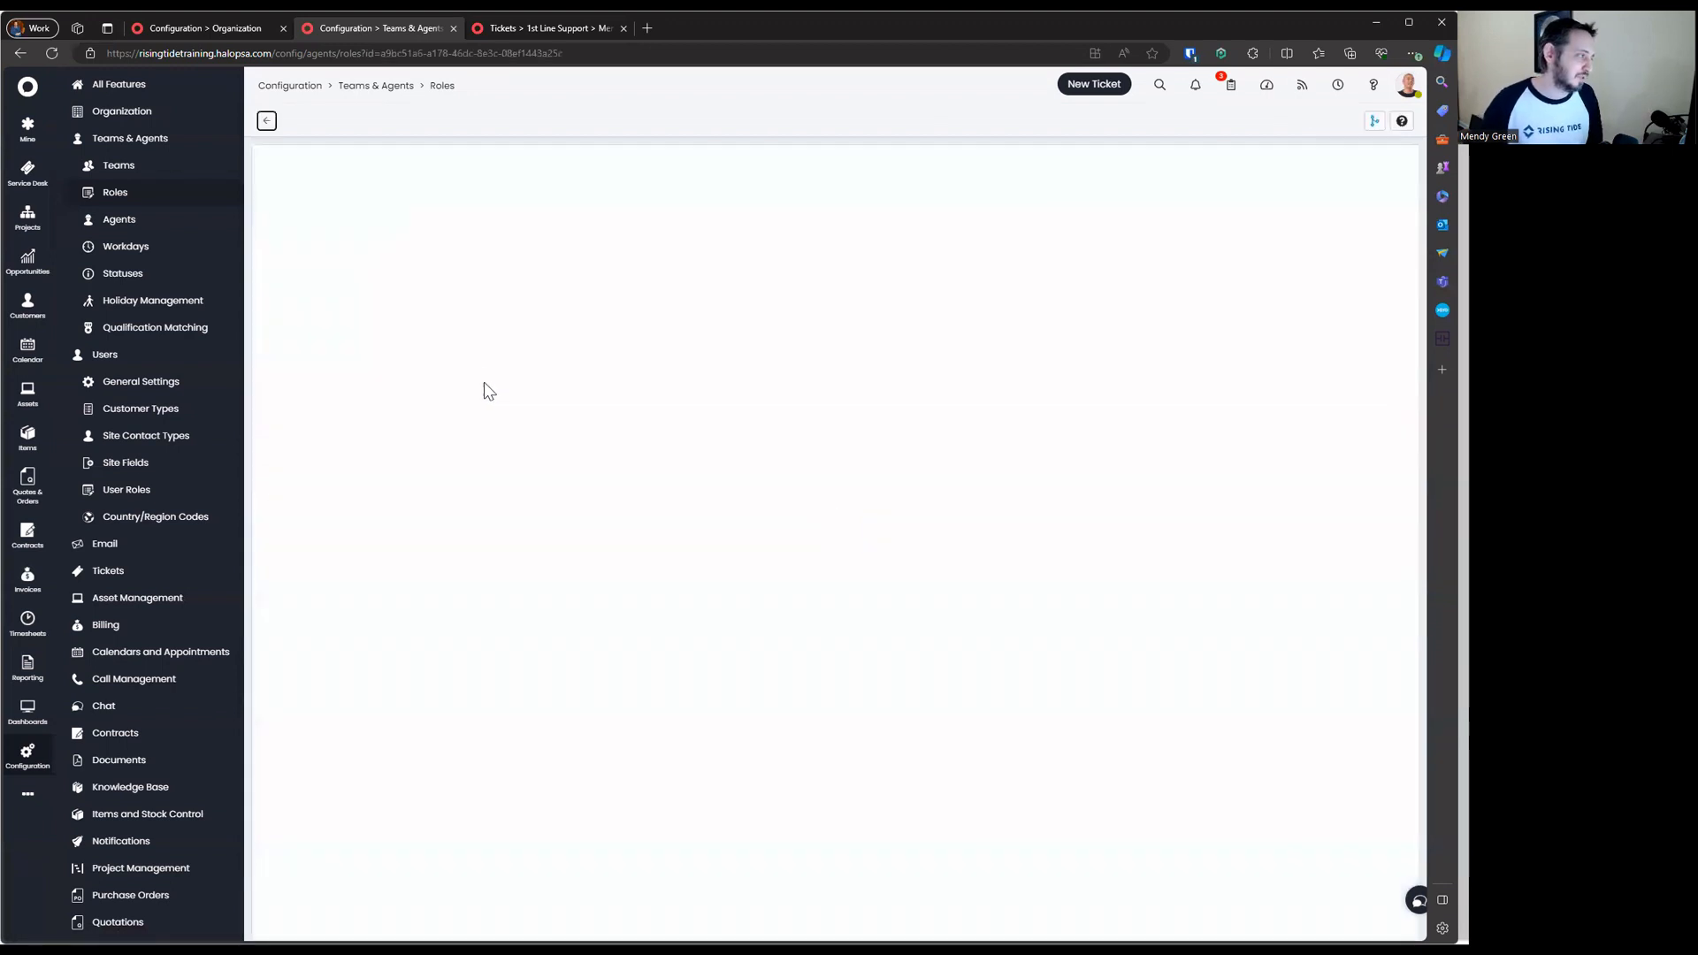
Add the 3rd Line Support team to the Team - 3rd Line Support role and save it
click(480, 232)
click(267, 121)
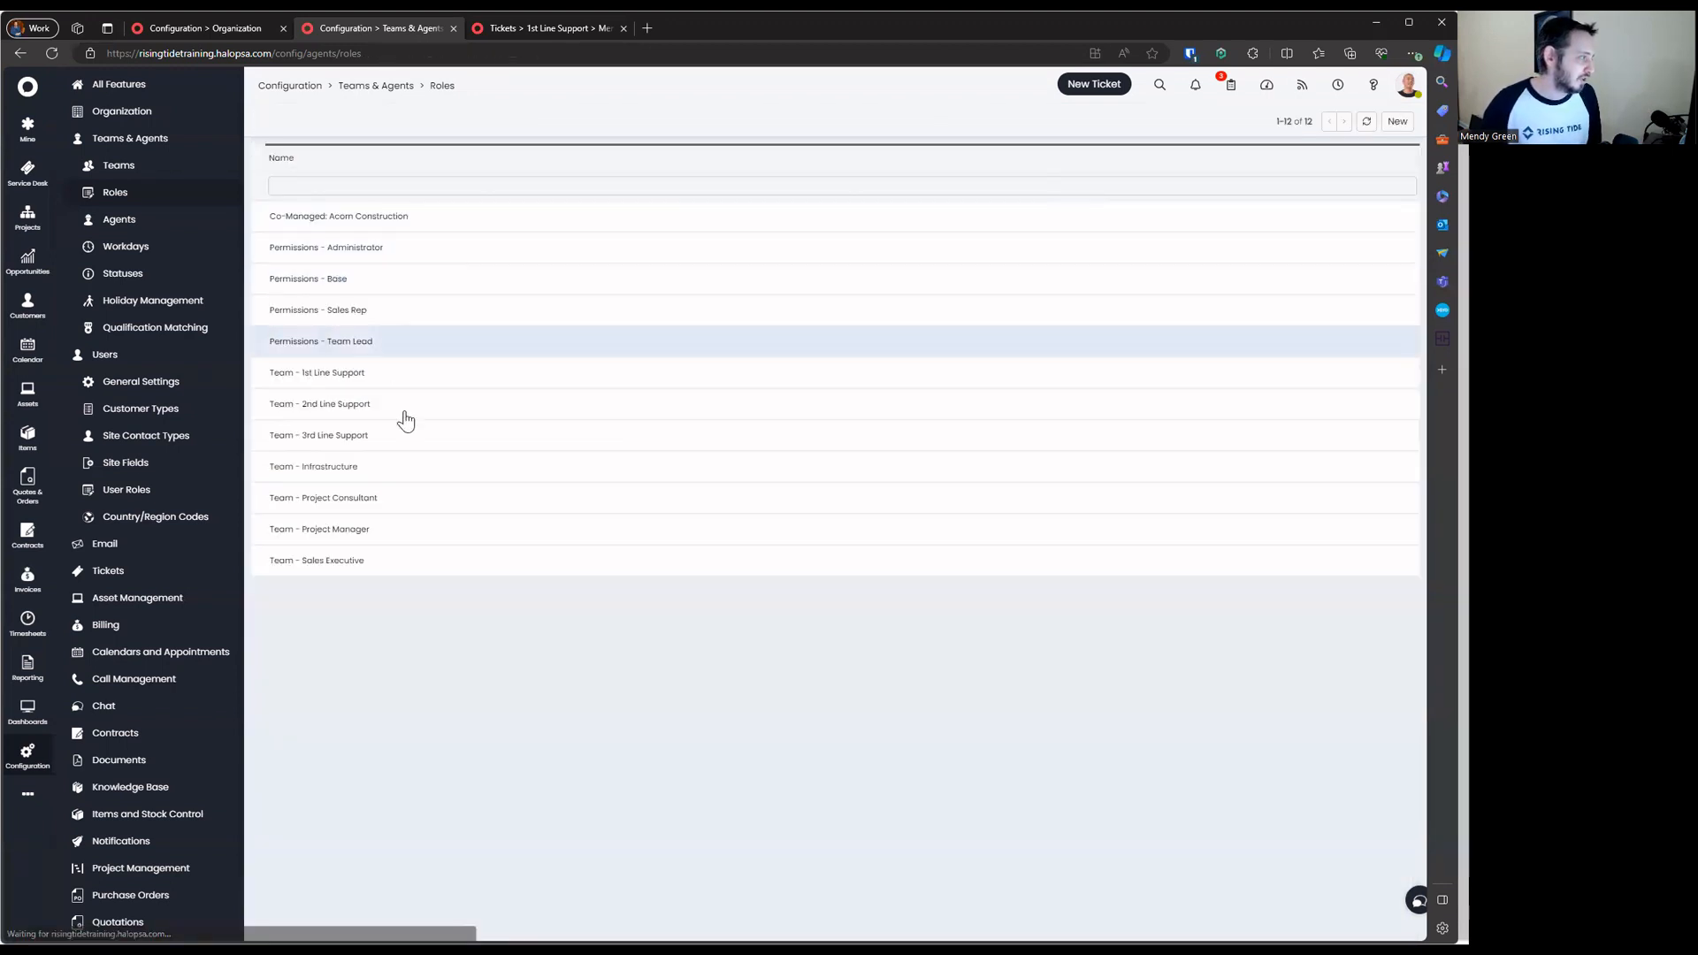
click(412, 446)
click(303, 120)
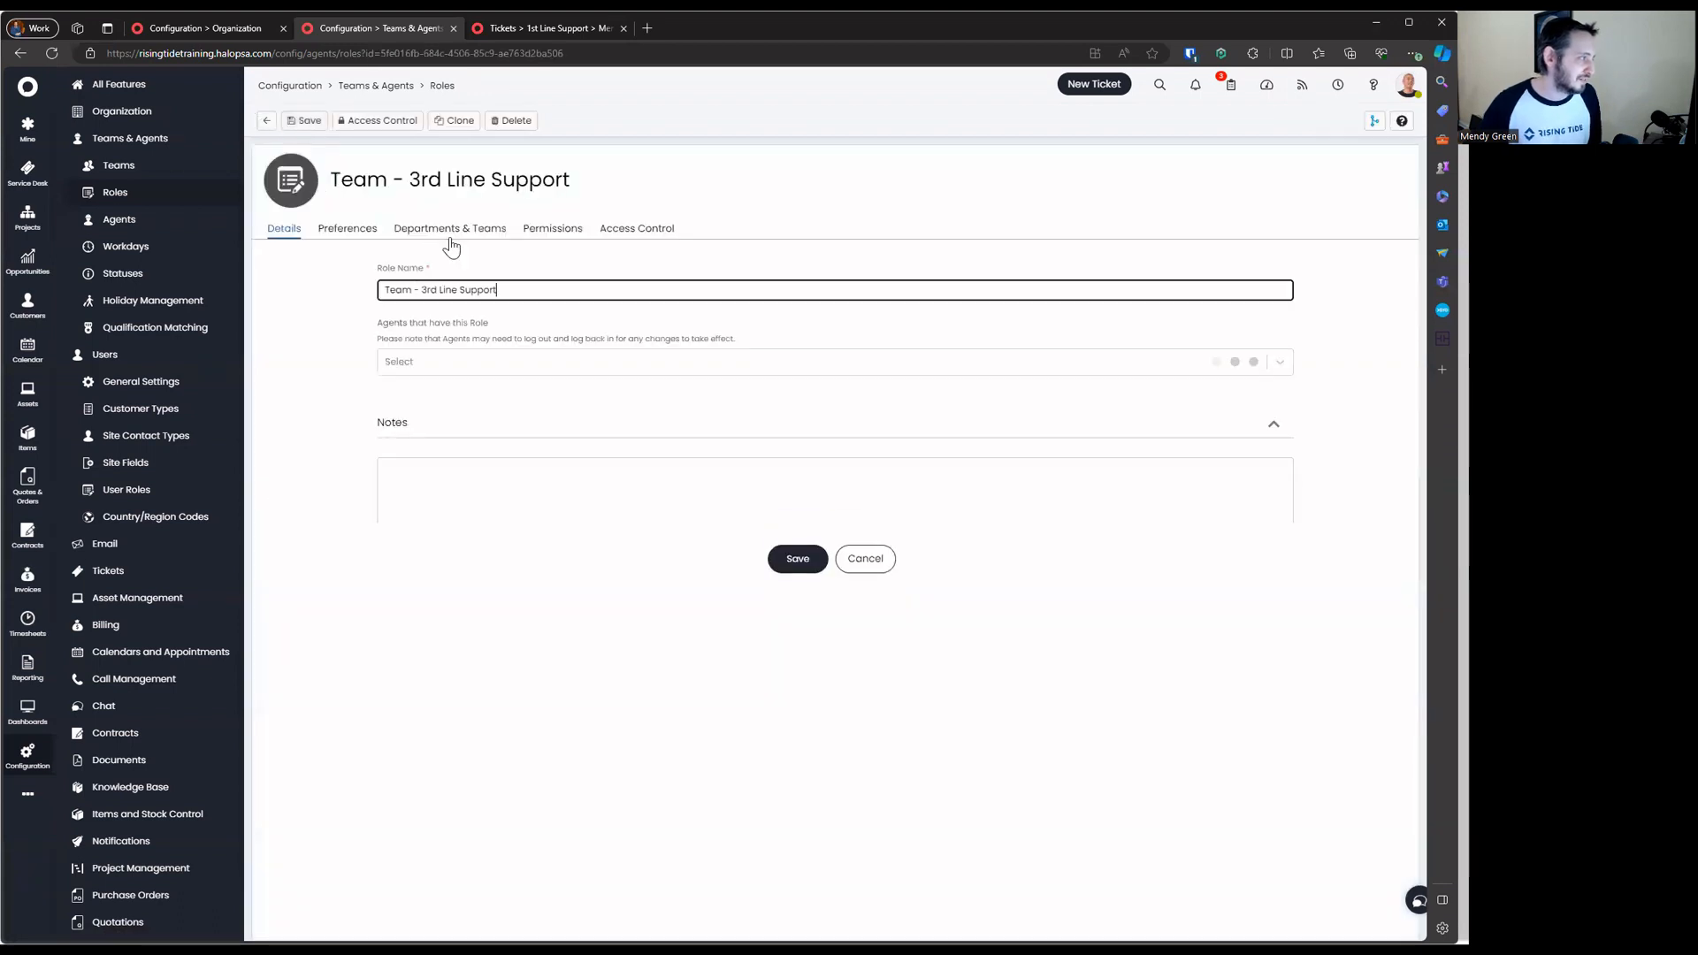
click(450, 228)
click(1279, 347)
key(Escape)
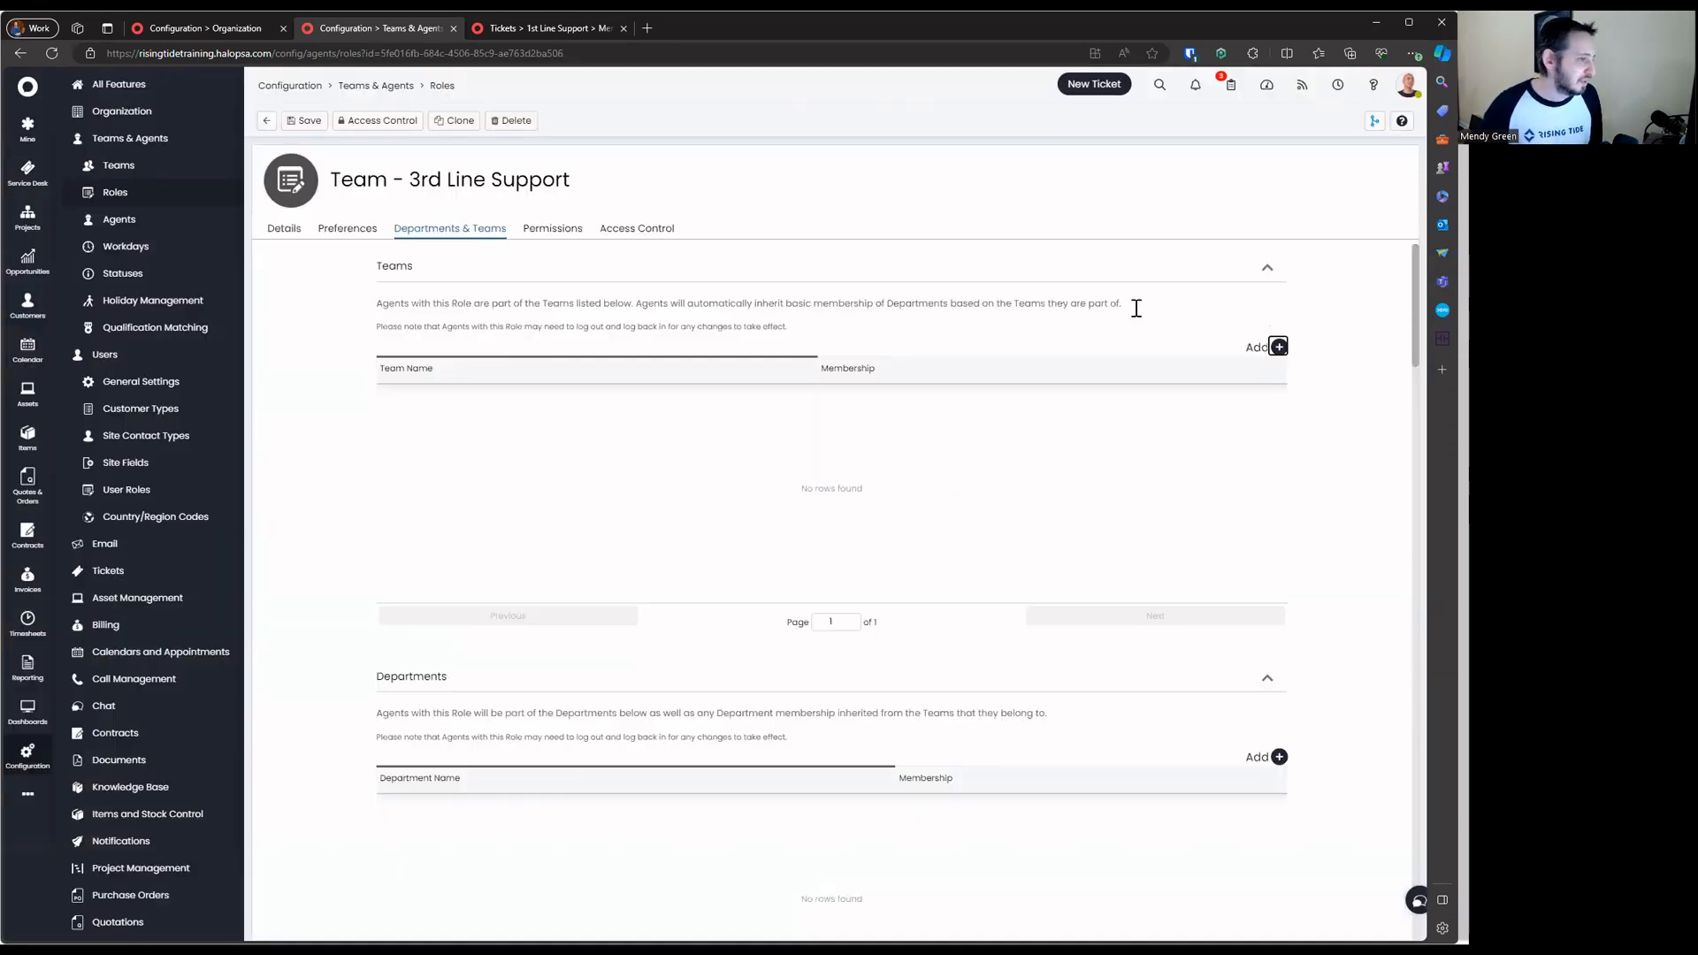
click(1278, 348)
click(716, 358)
click(610, 426)
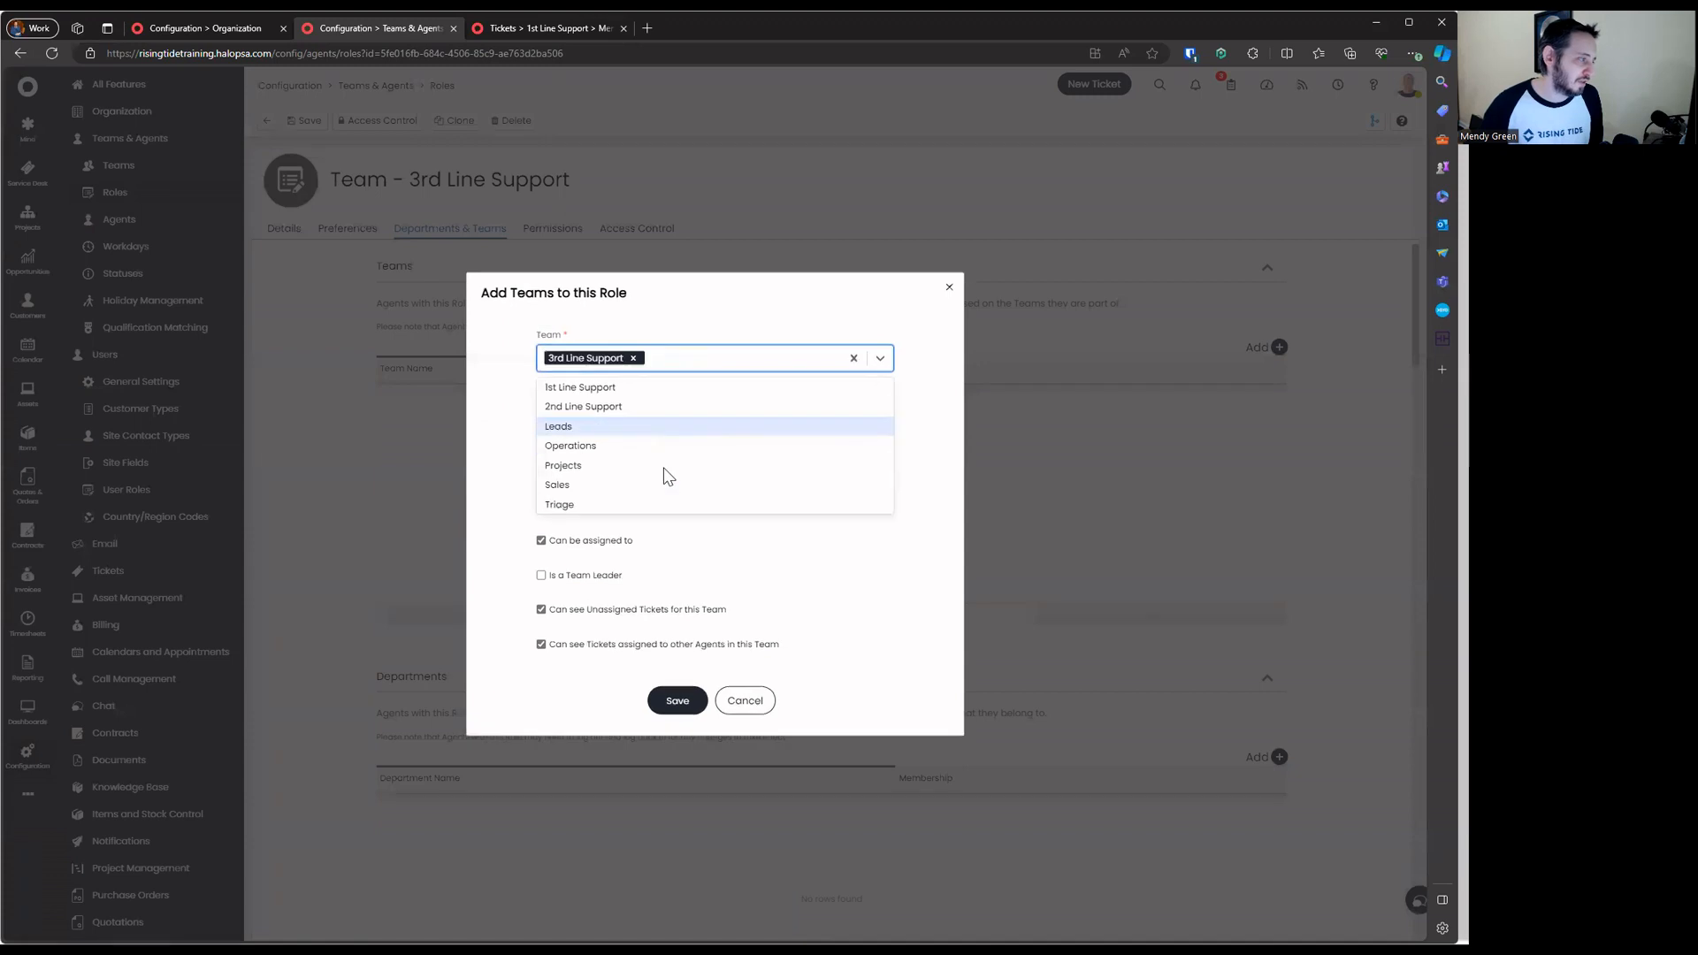
click(677, 701)
click(303, 121)
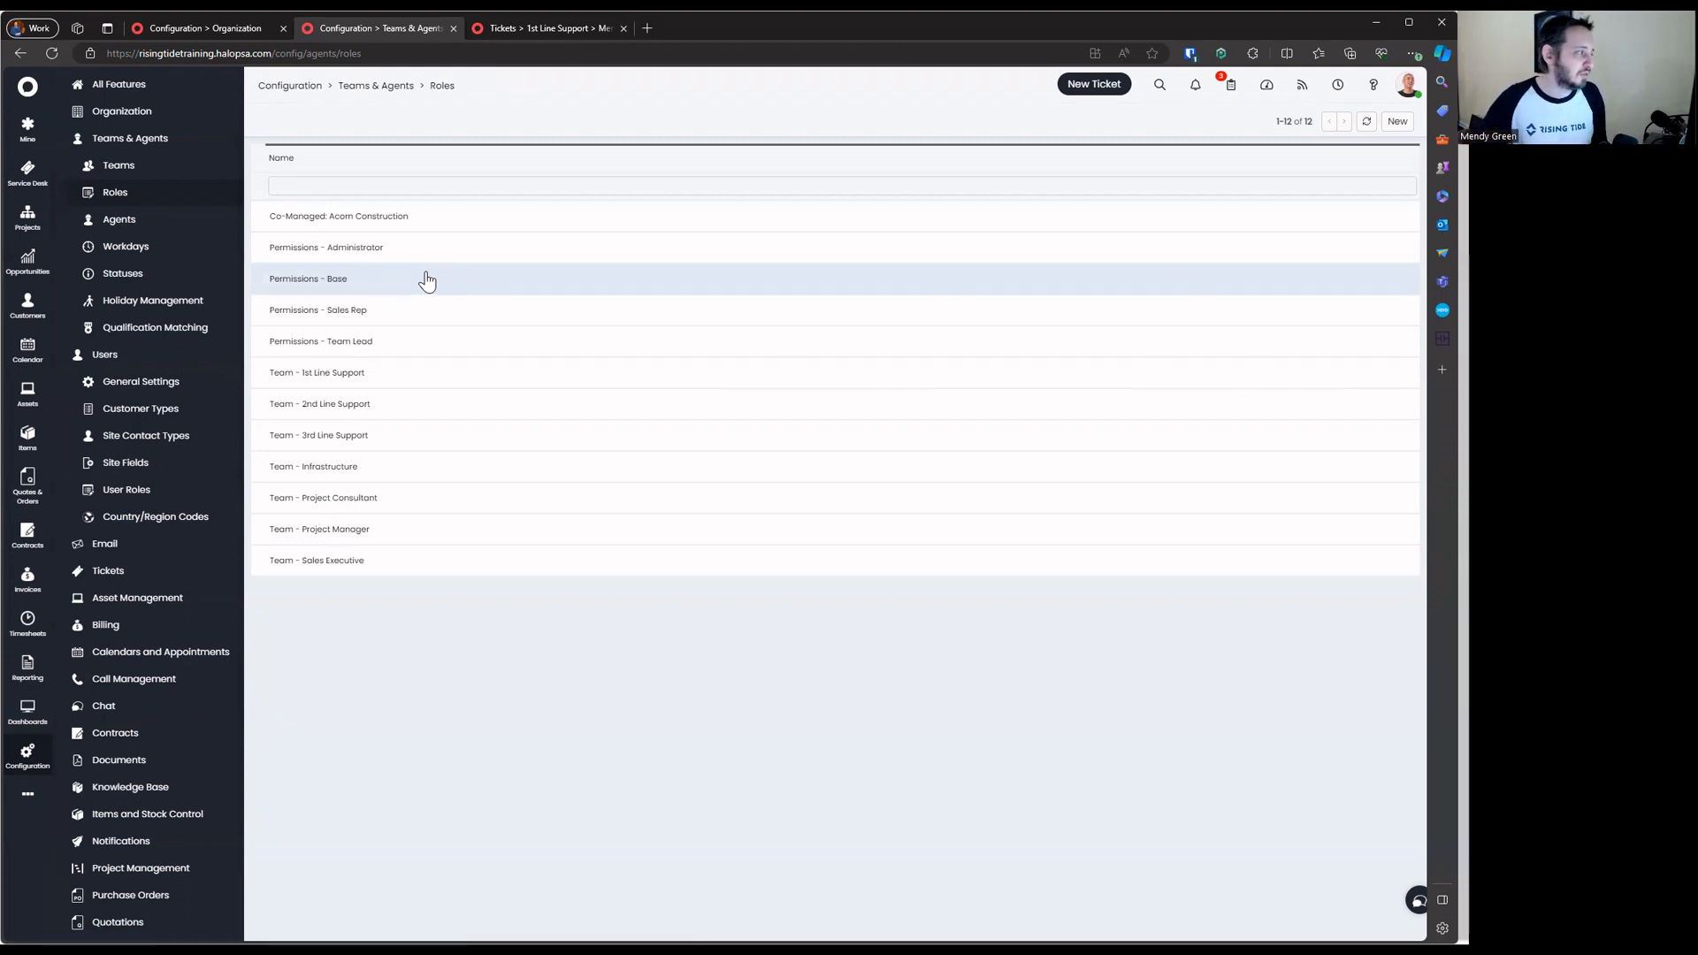
In Permissions - Base, choose 1st, 2nd, 3rd Line Support, Triage and Projects teams to add
click(427, 280)
click(302, 120)
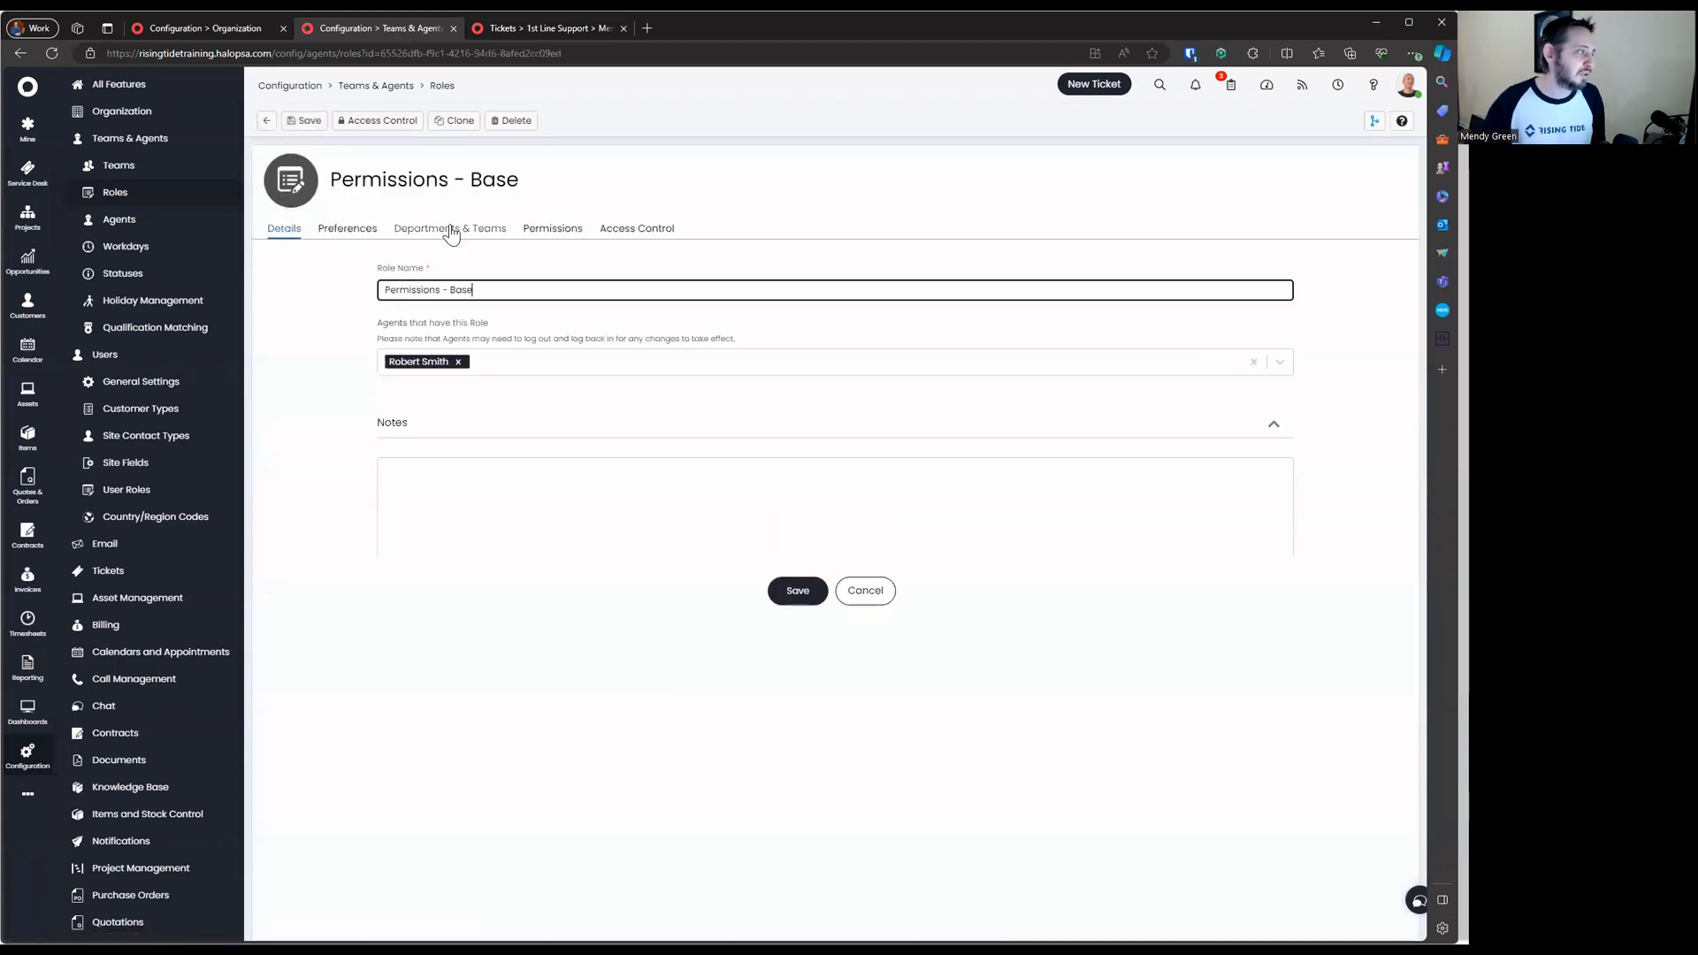
click(449, 228)
click(1278, 346)
click(715, 438)
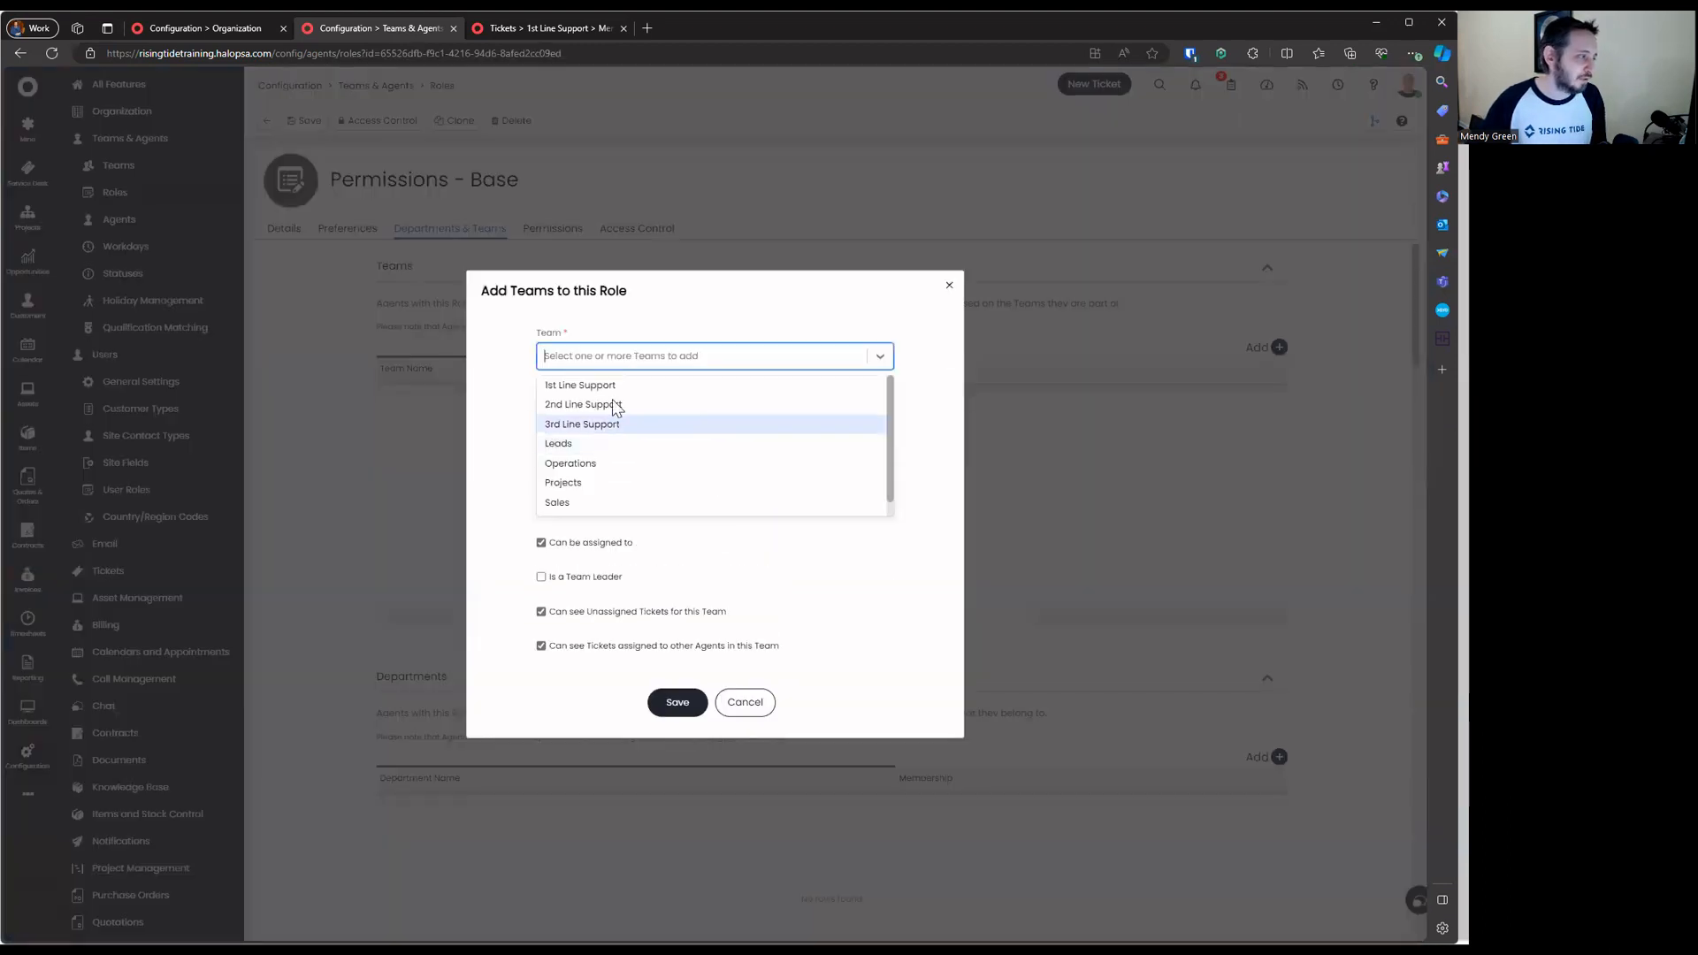
click(615, 404)
click(628, 402)
click(629, 408)
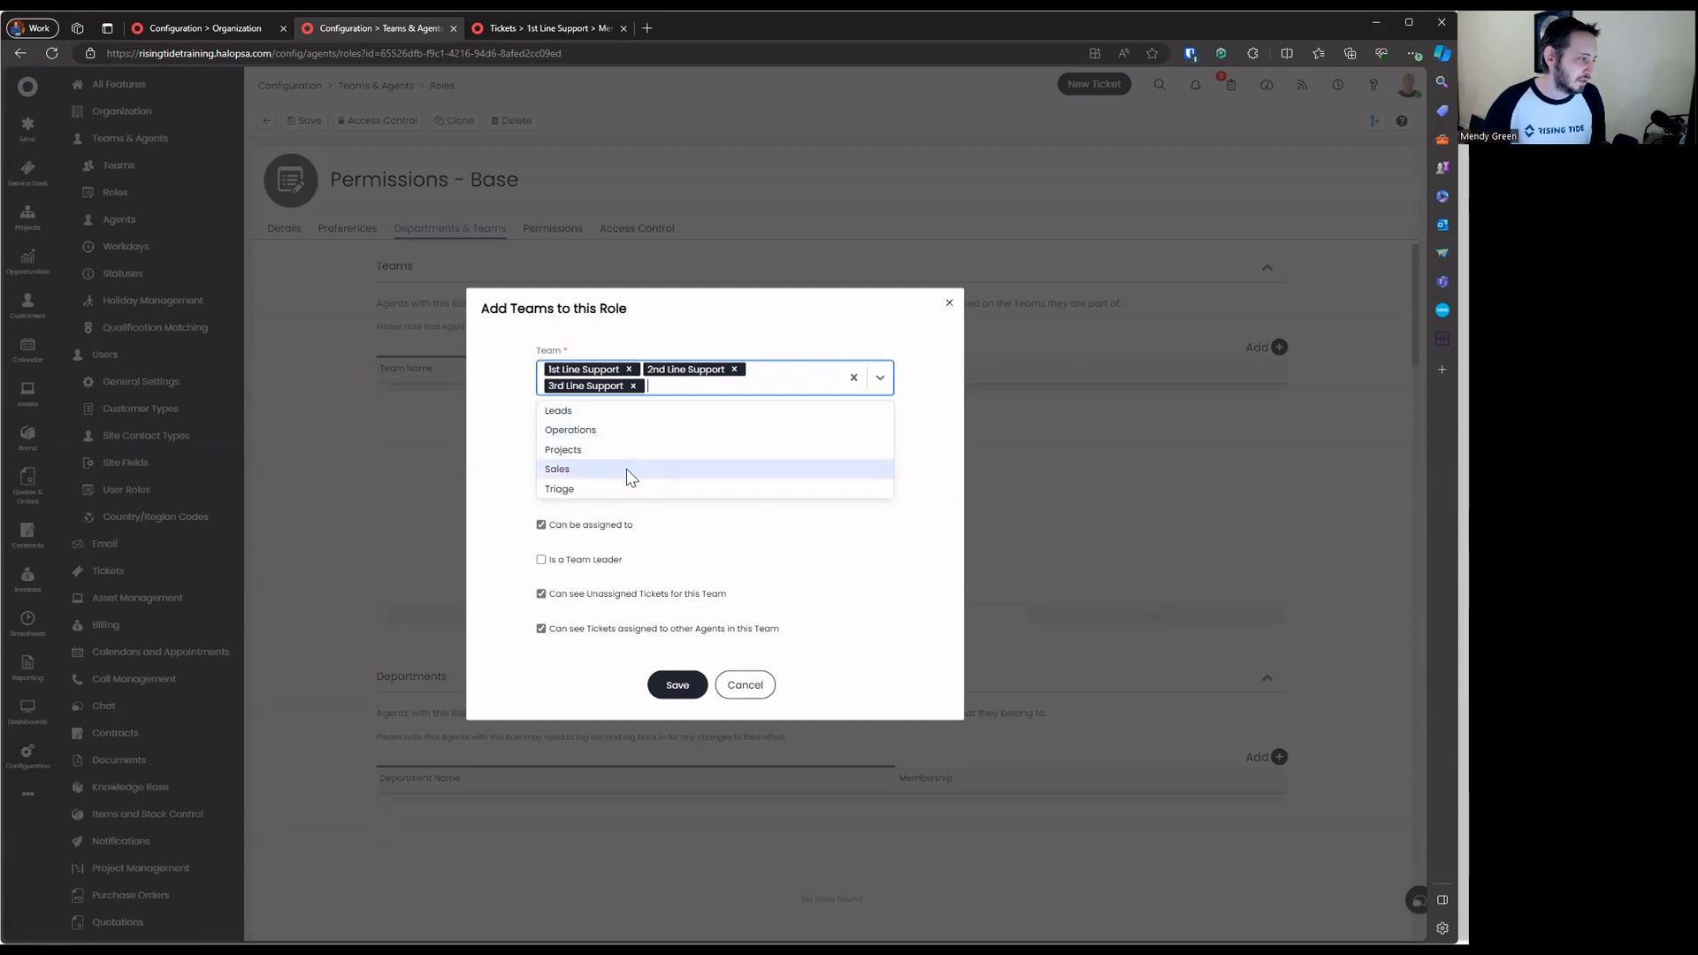
click(626, 483)
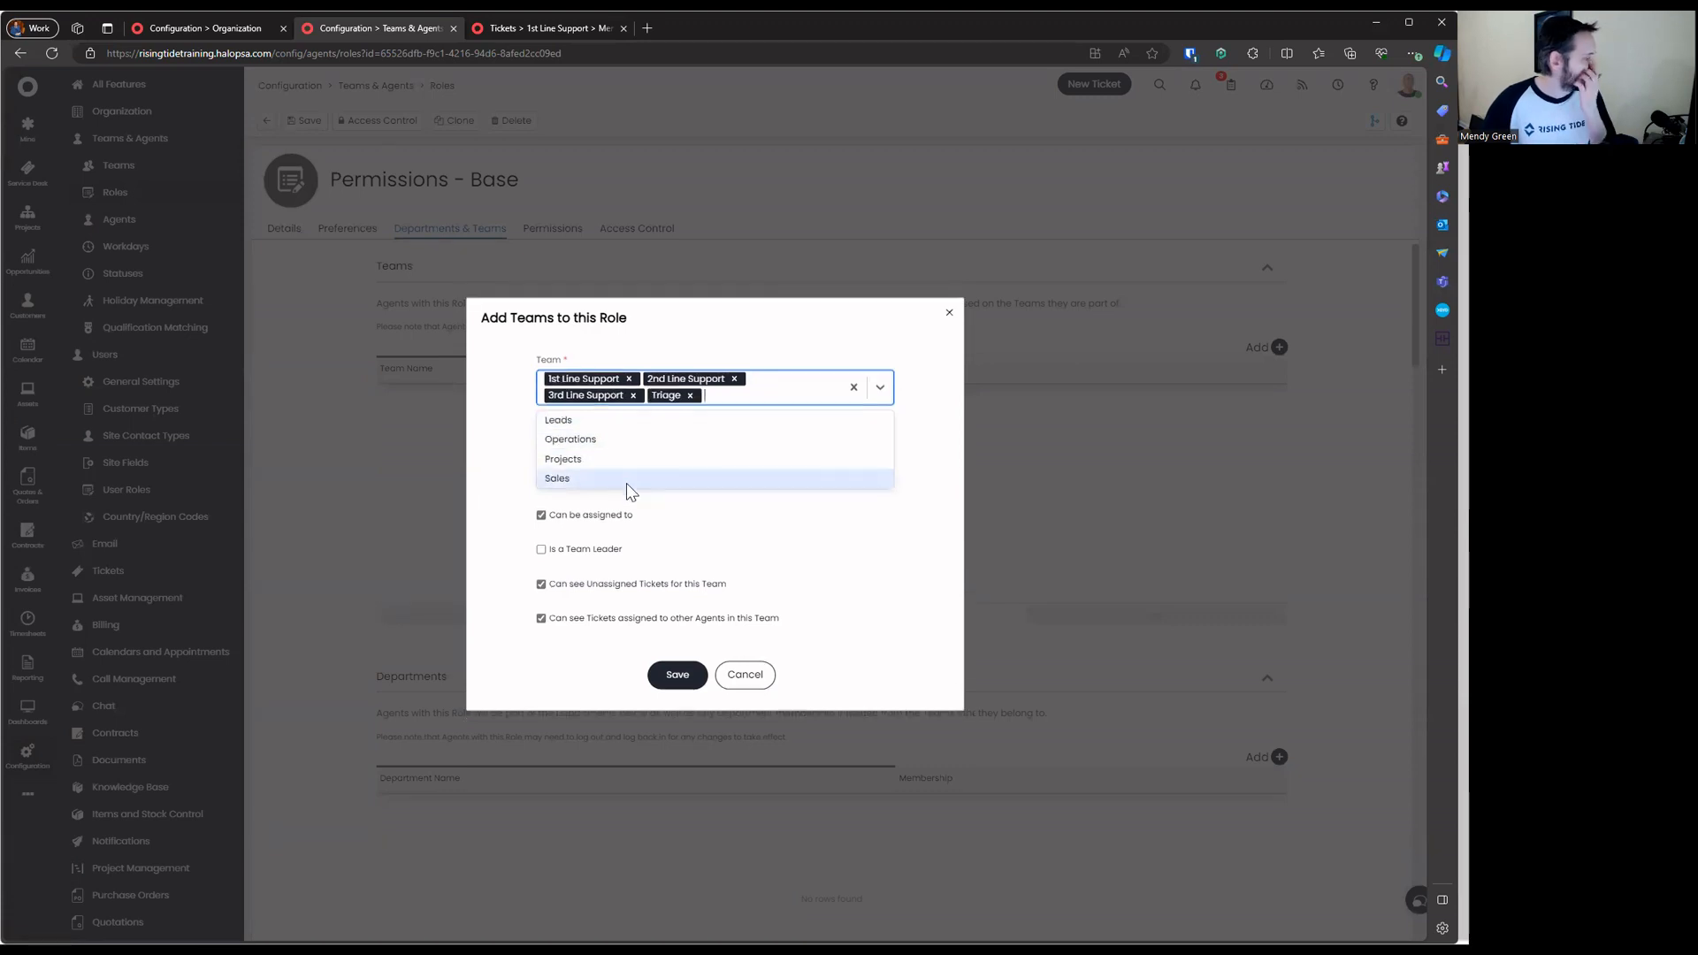
click(631, 463)
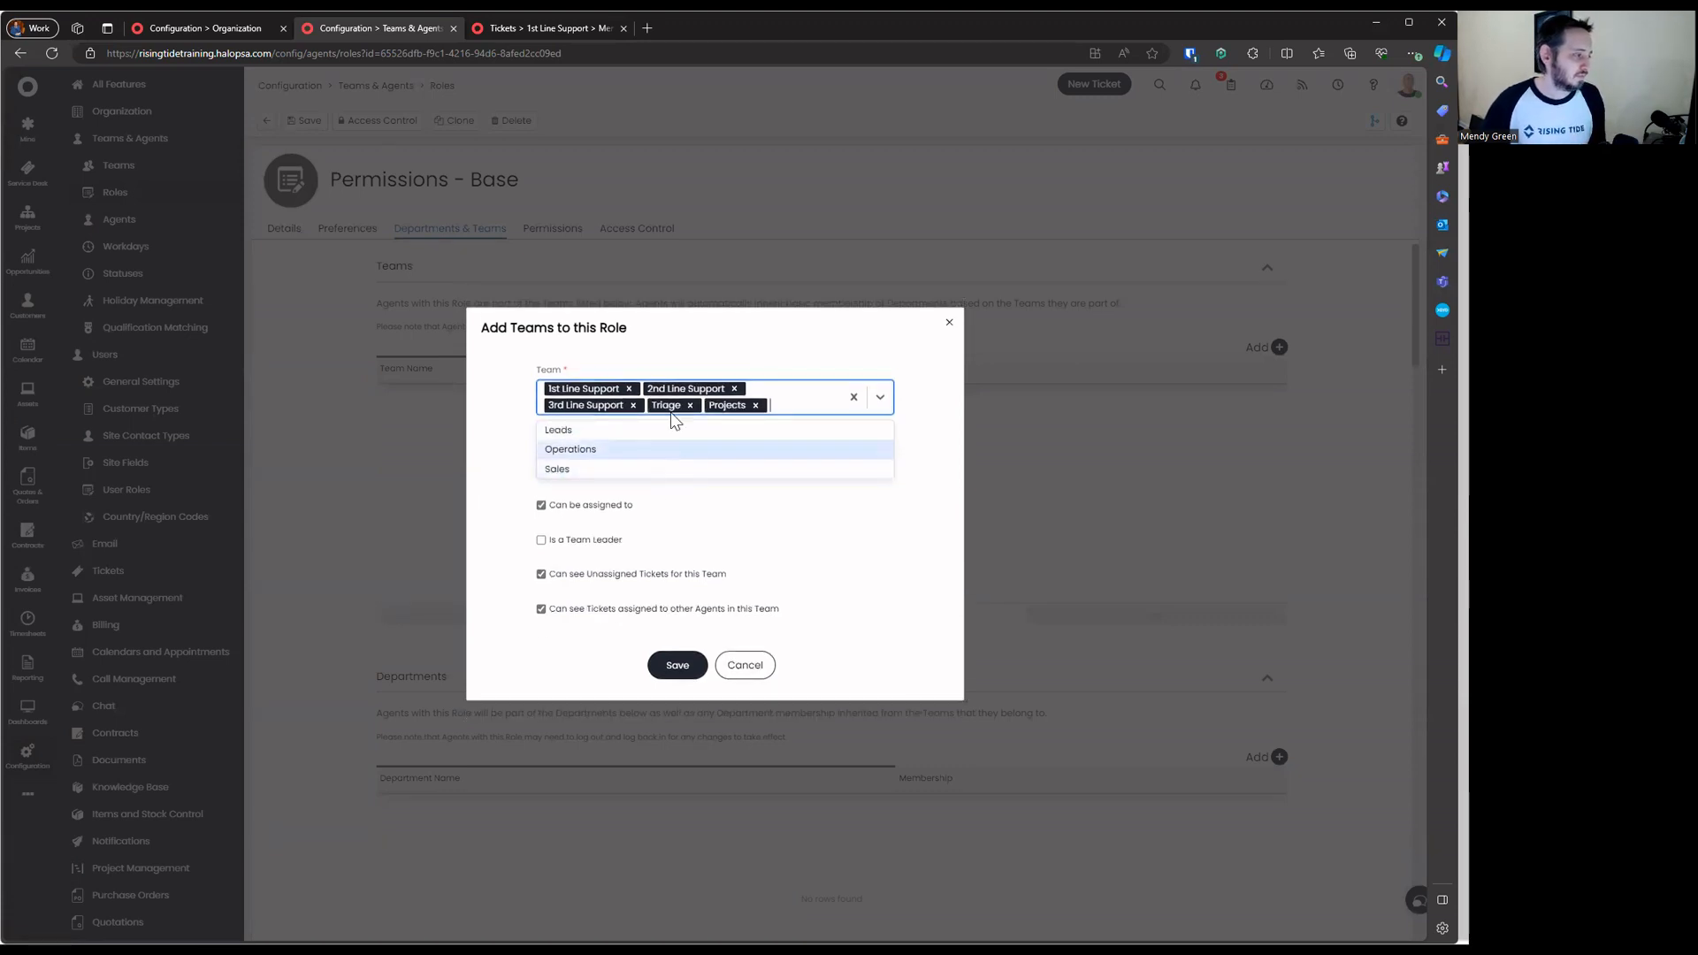
click(947, 442)
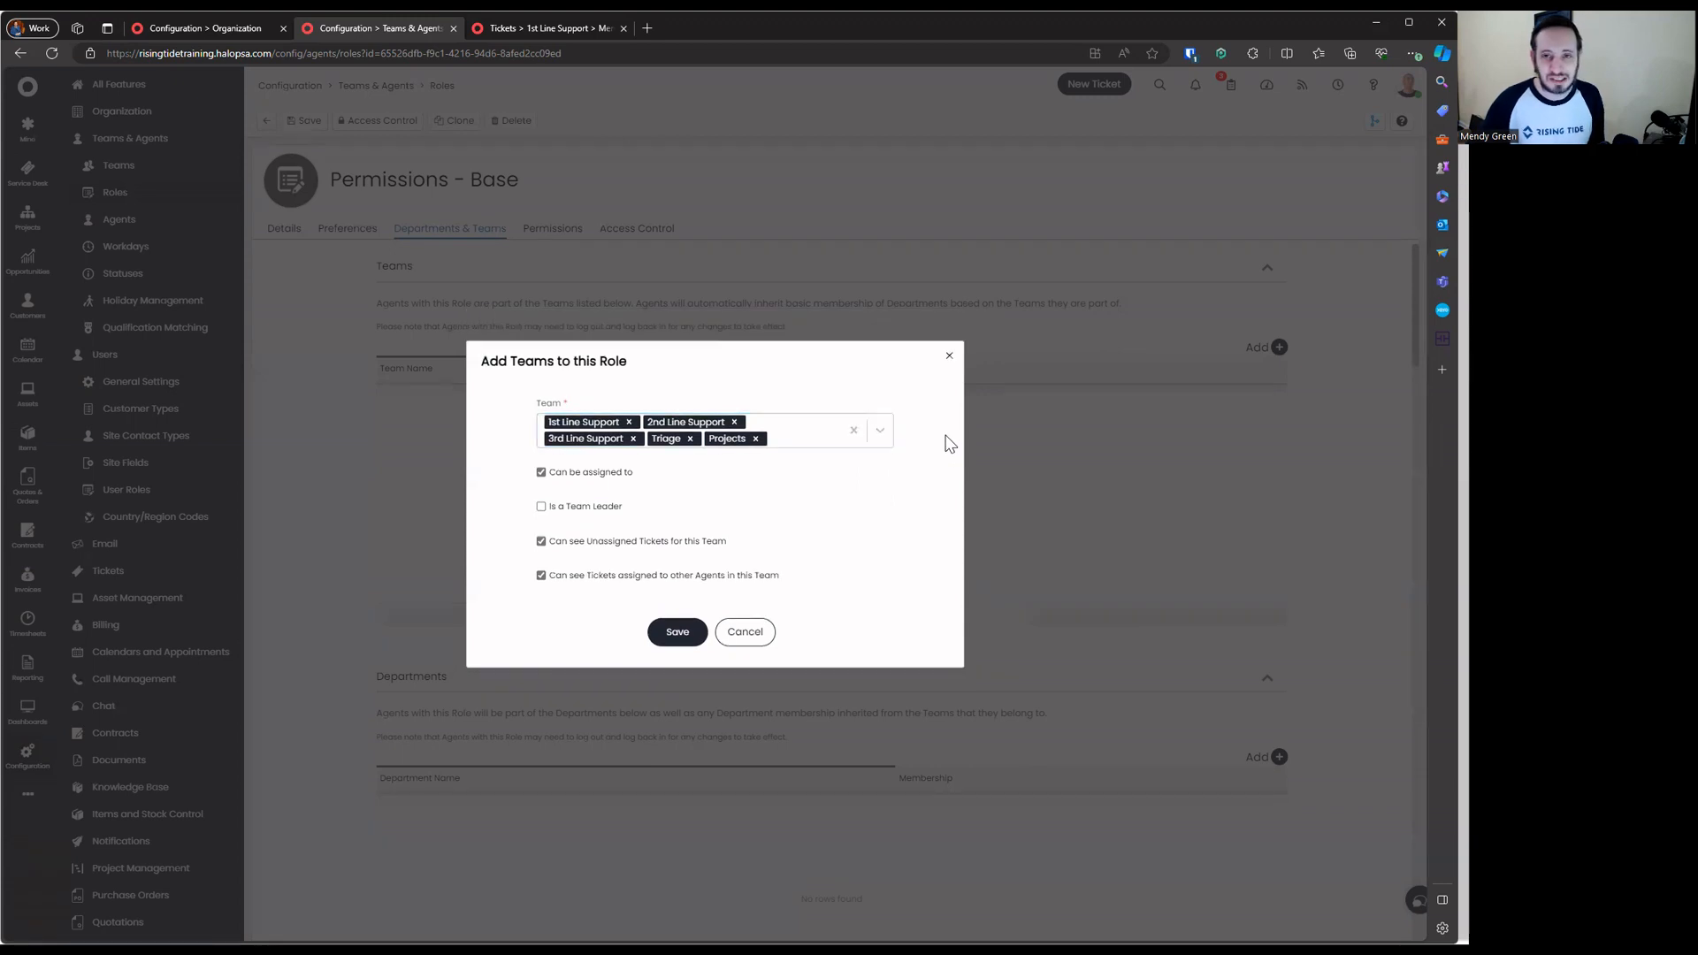
Untick 'Can be assigned to', add the five teams, save the role and return to roles
click(624, 471)
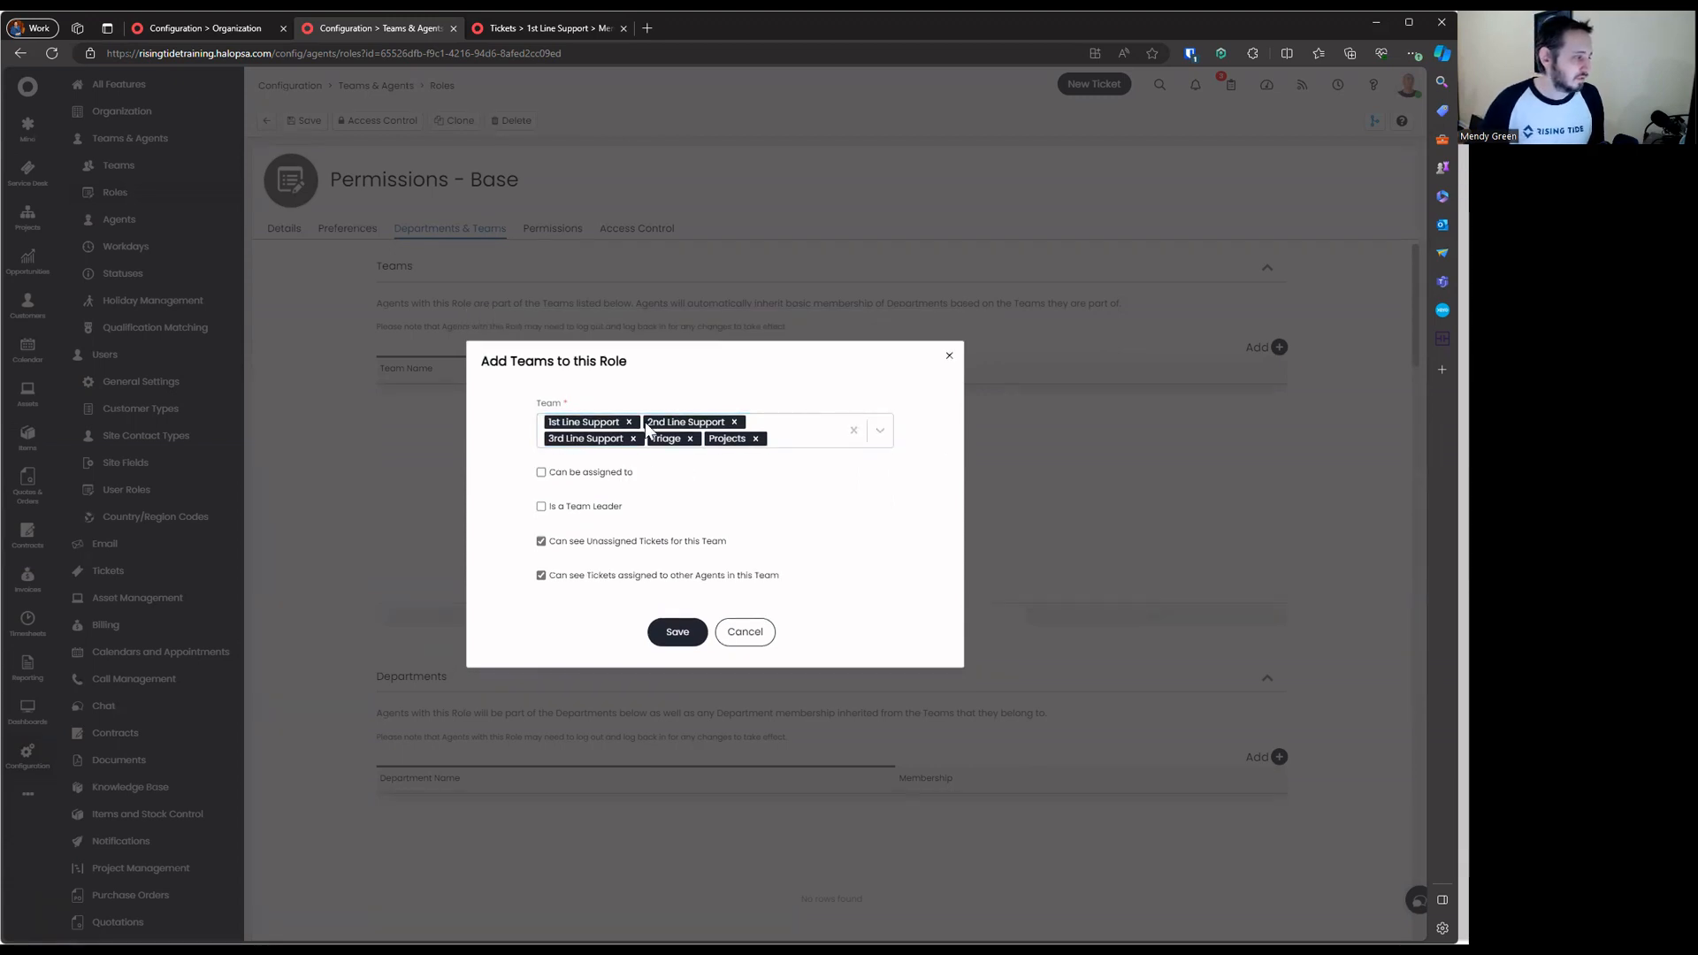
drag(511, 486, 792, 482)
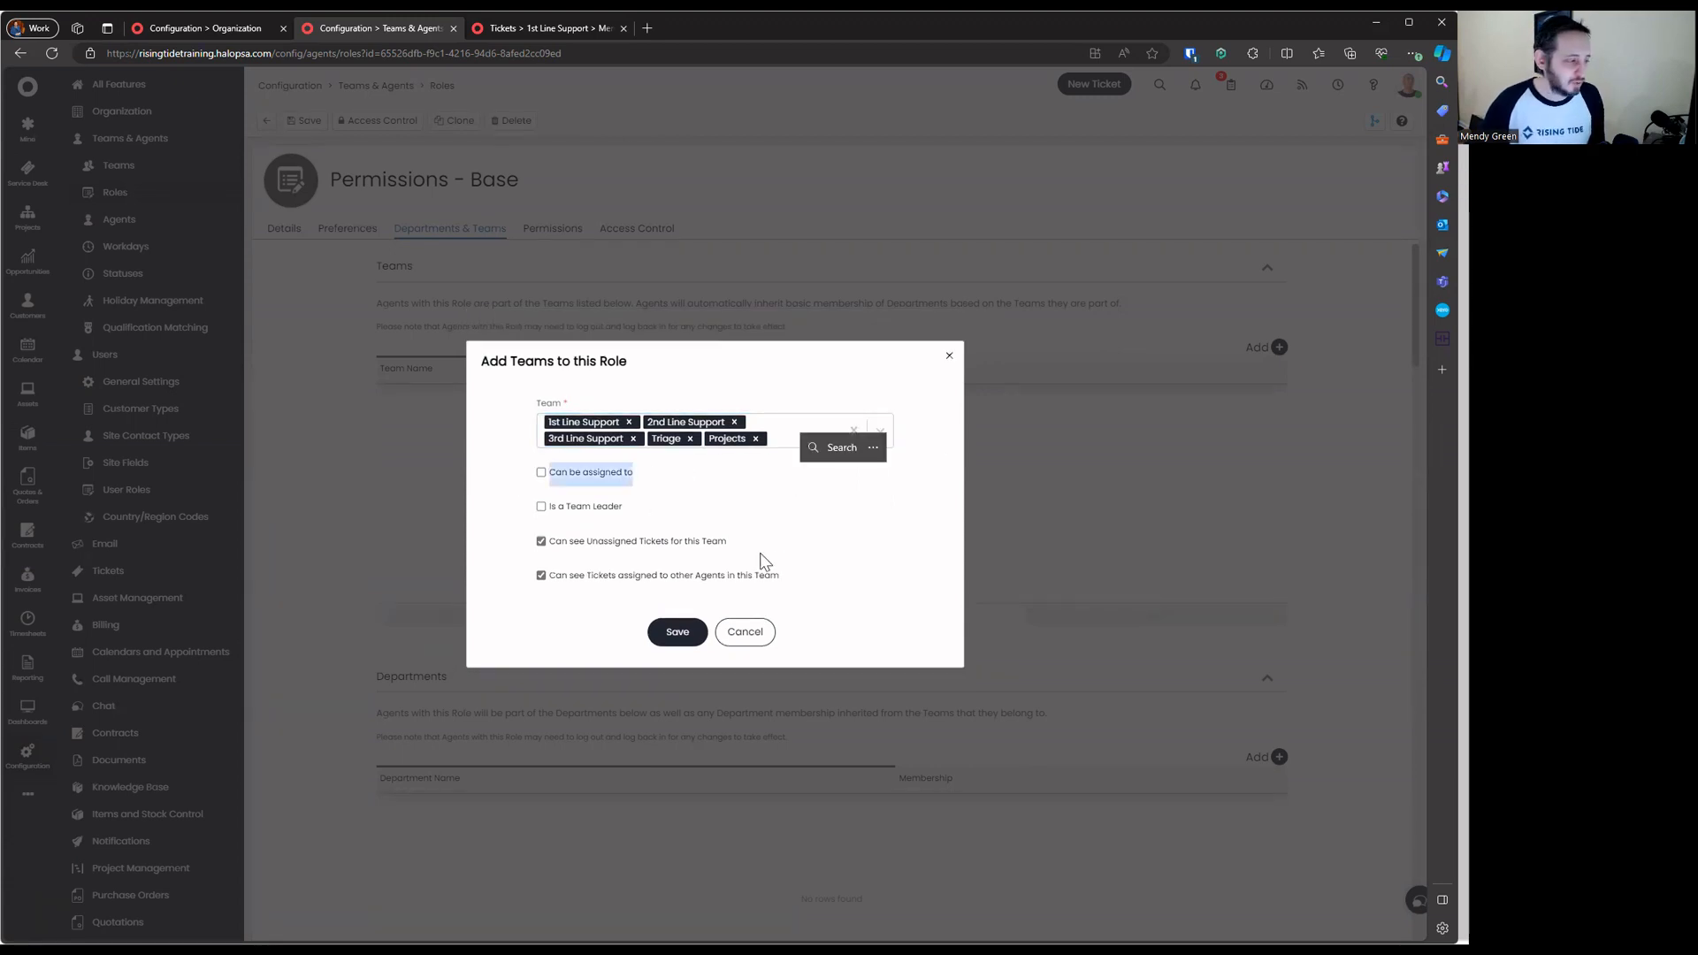
click(678, 632)
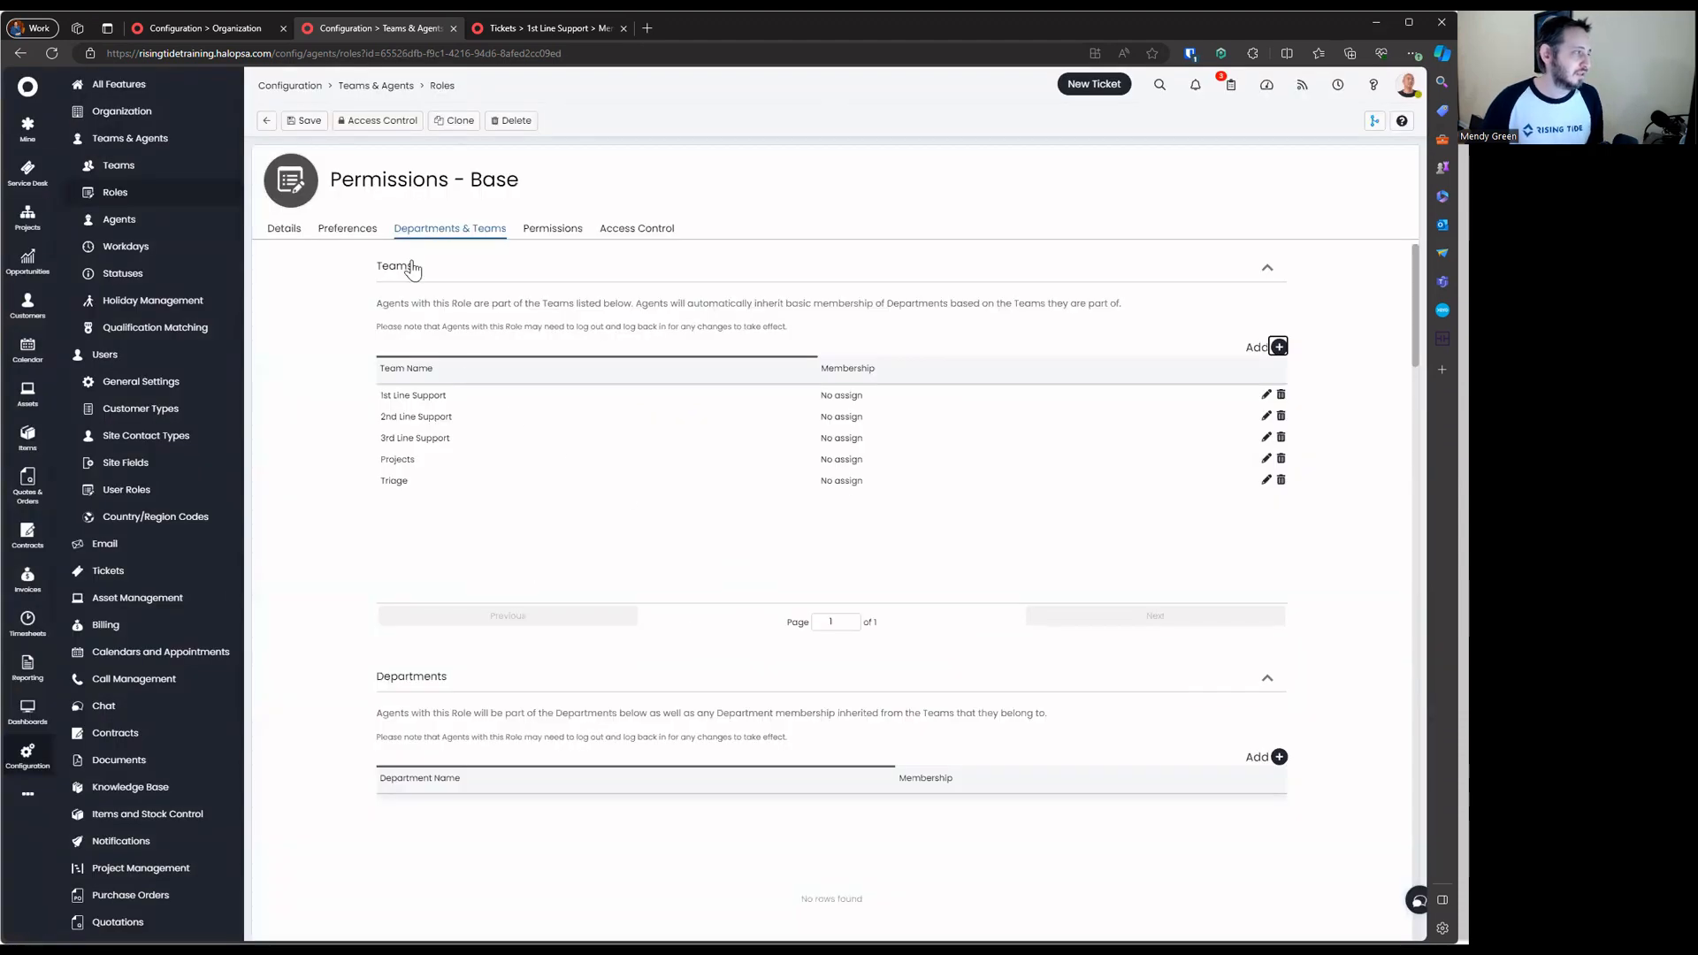
click(305, 120)
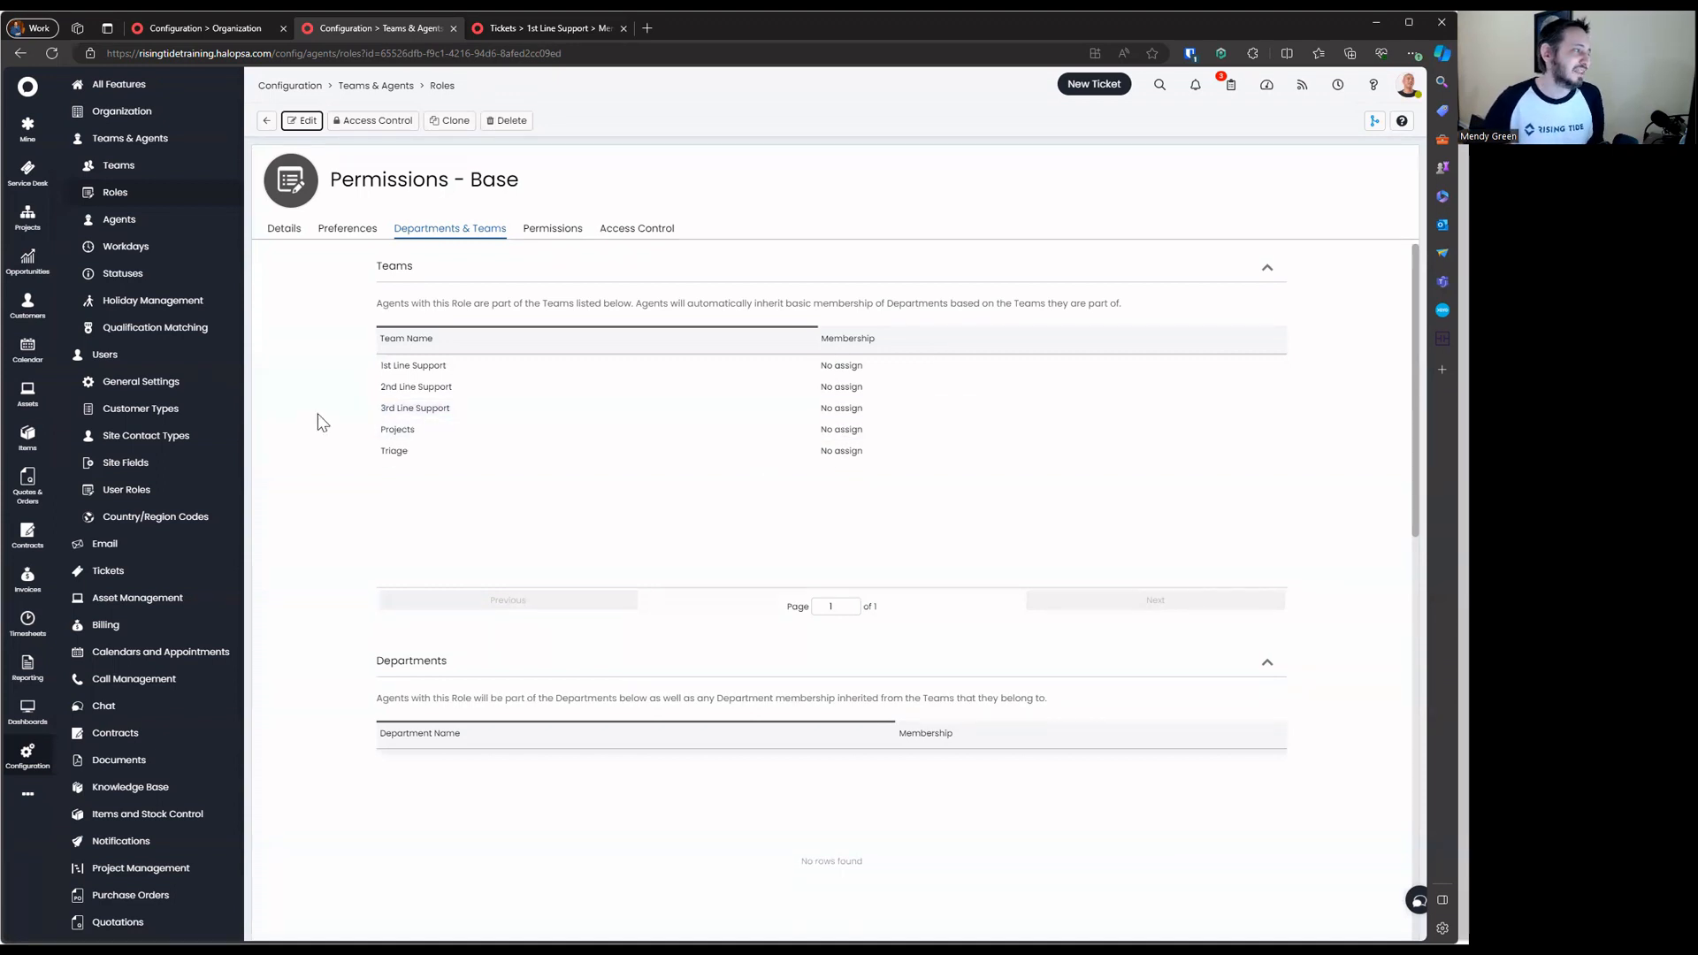
click(266, 121)
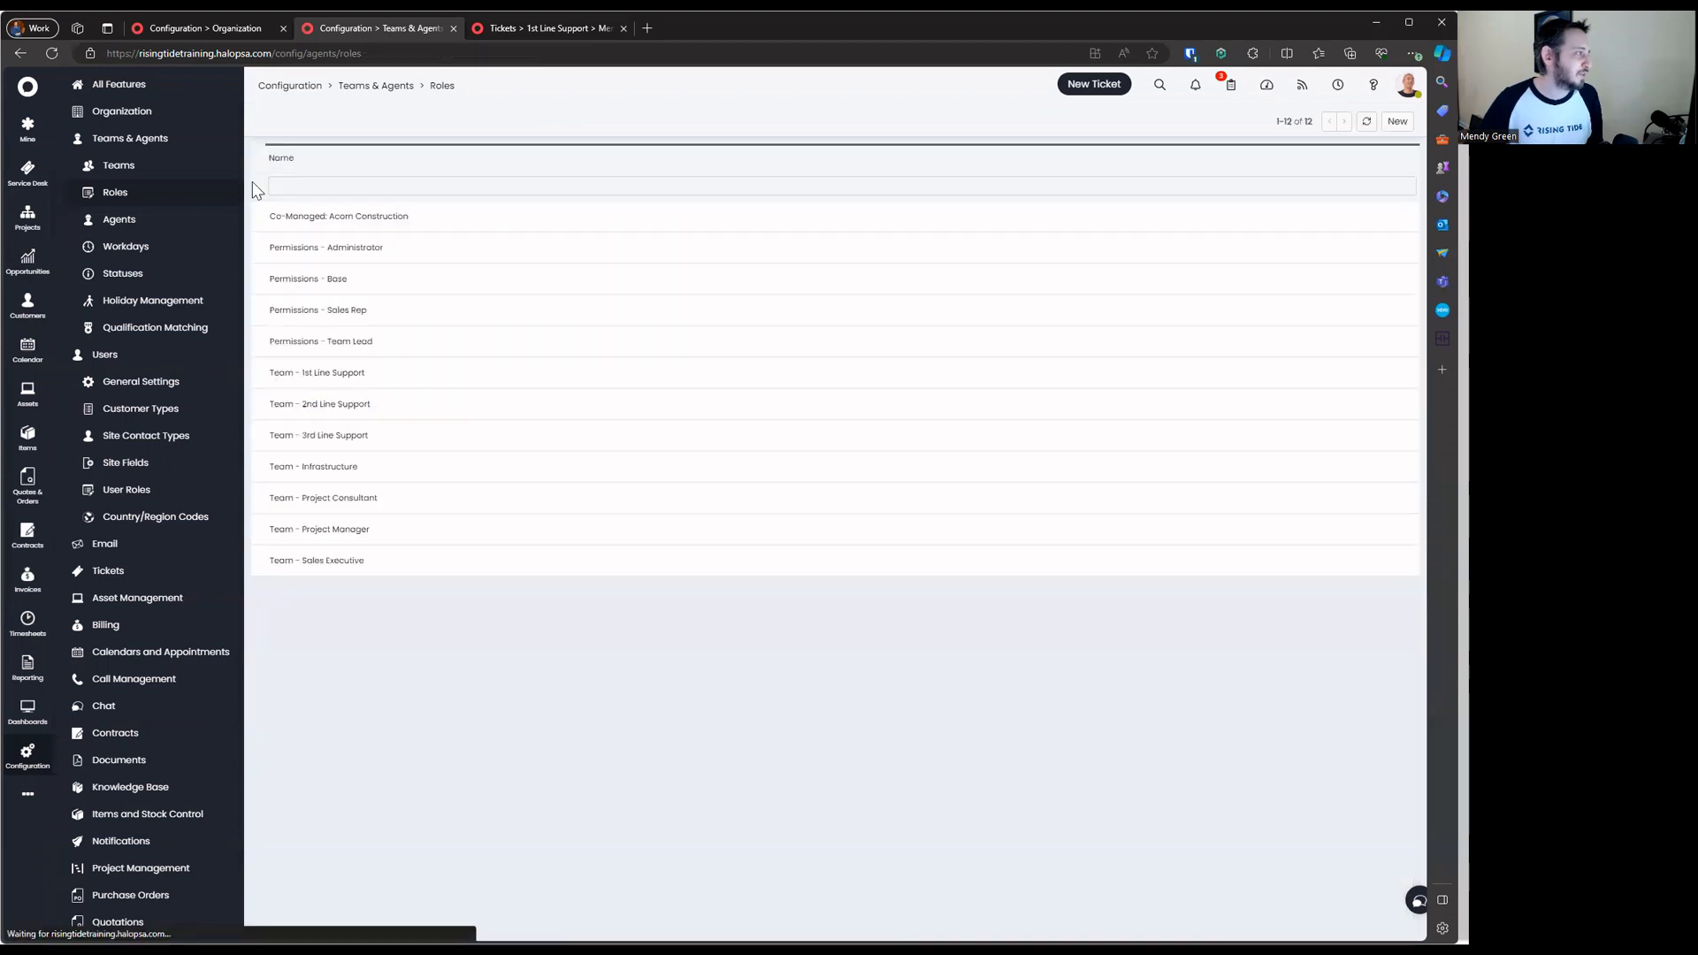
Create a 'Sensitive Tickets' team under MSPAdvisors LLC - Service Desk and save it
click(118, 166)
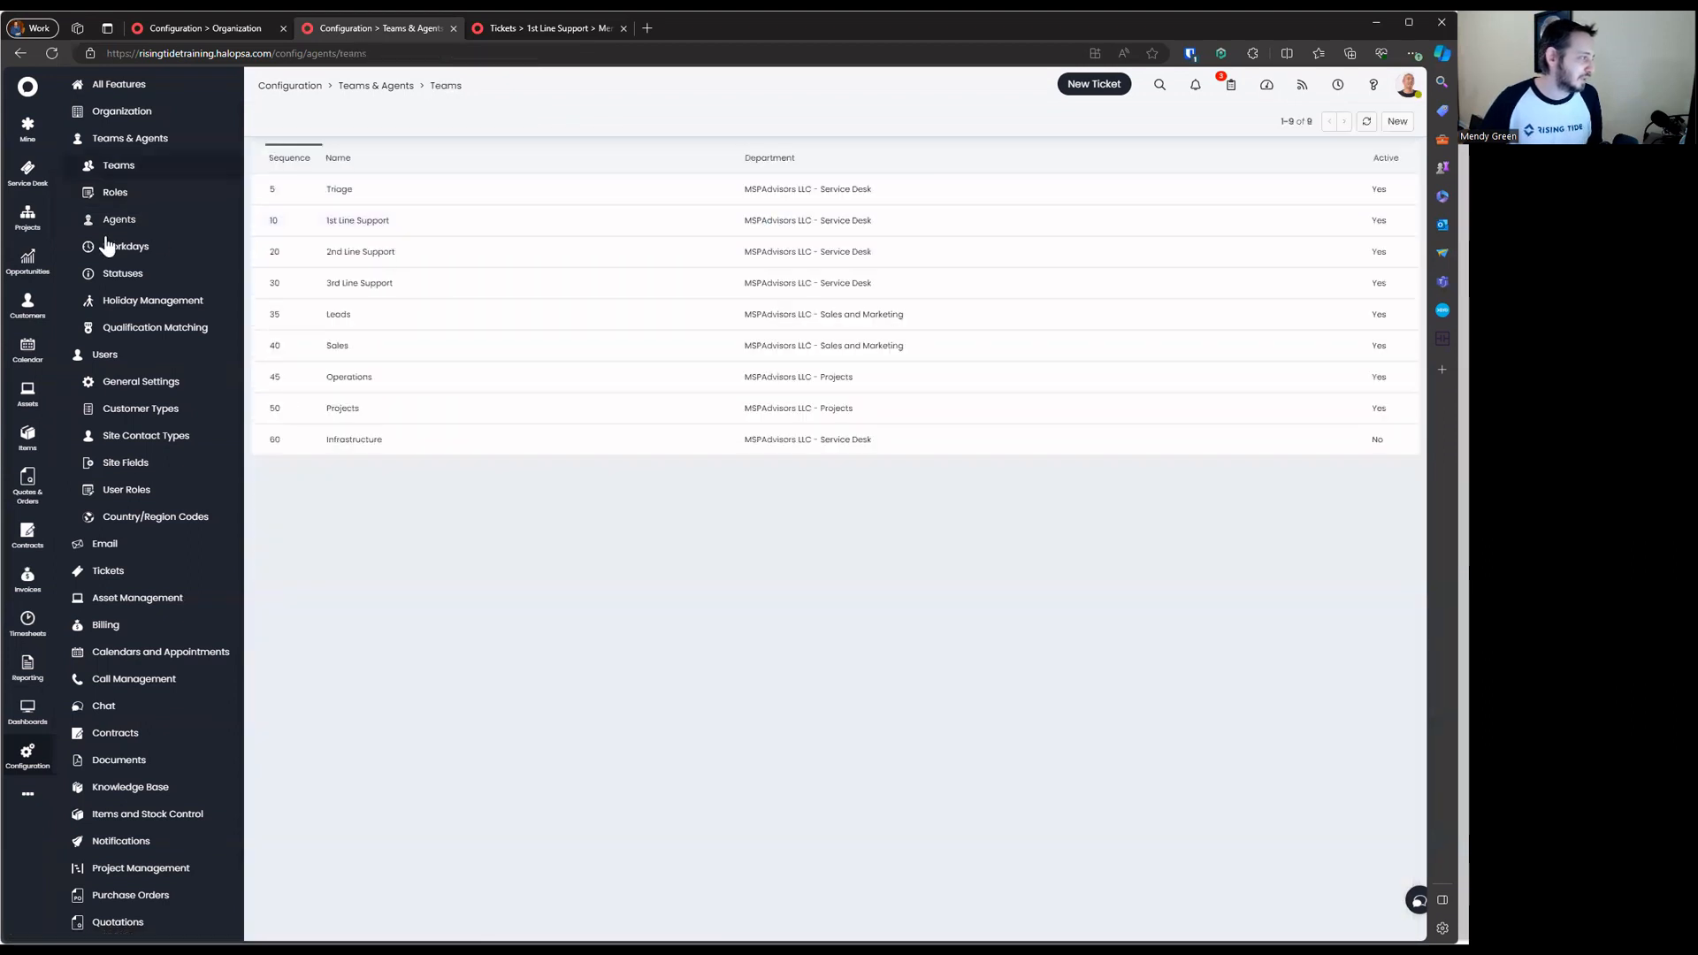
click(1395, 121)
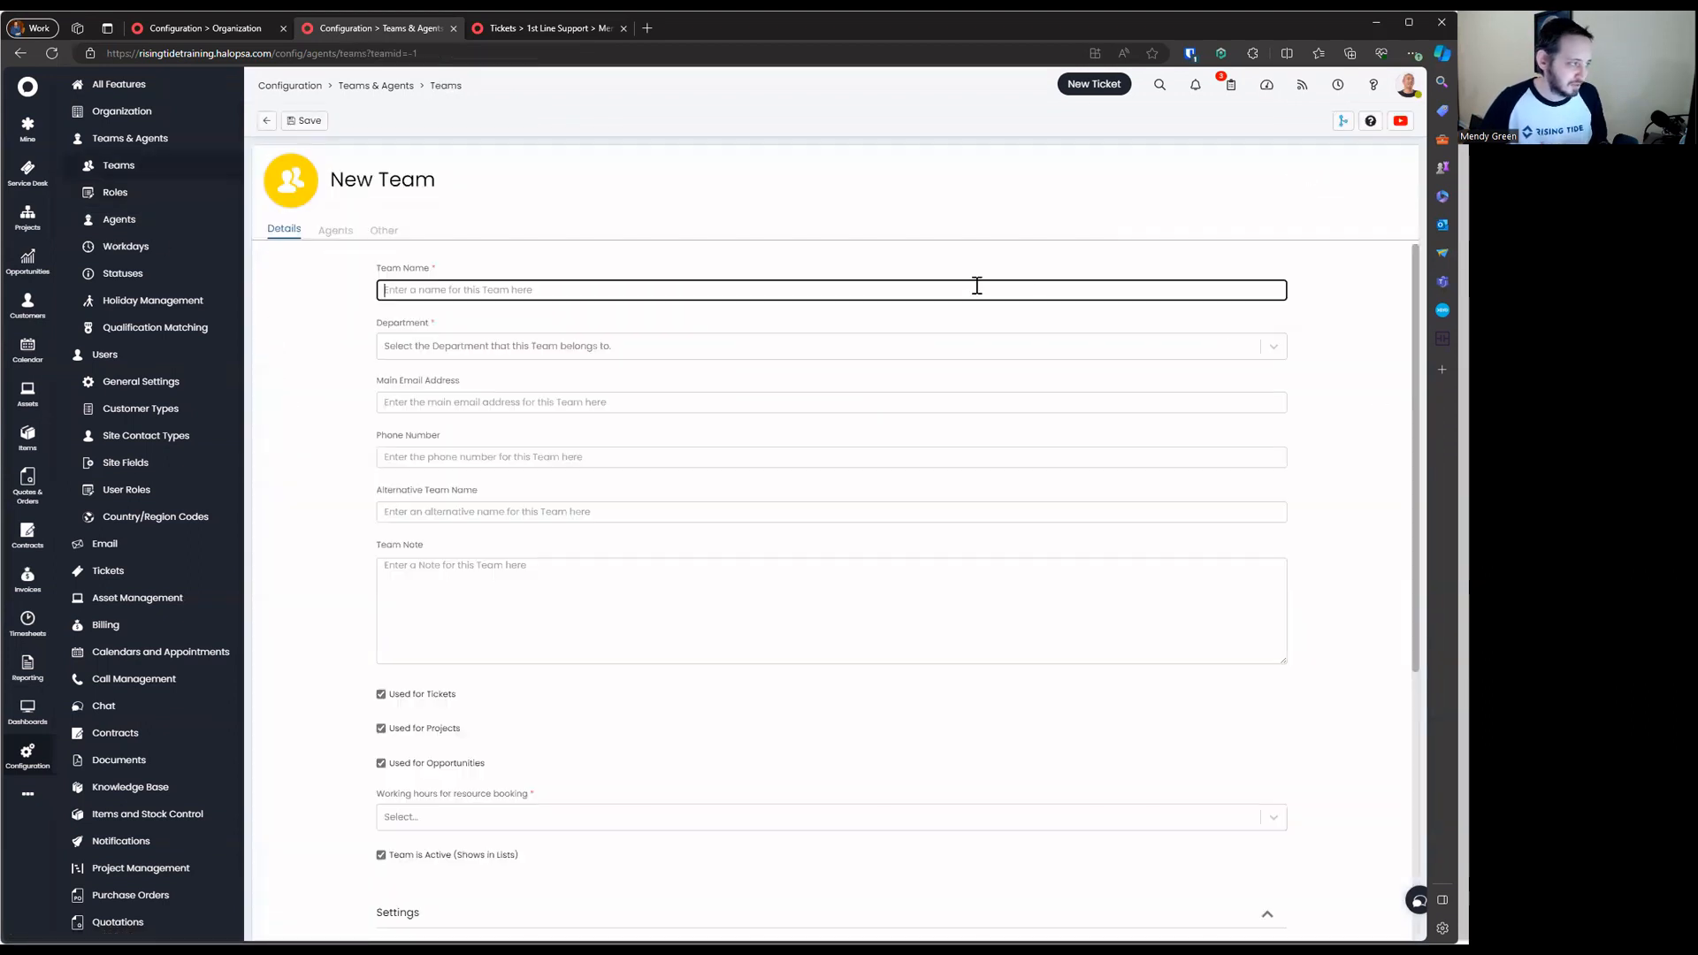
text(Sen)
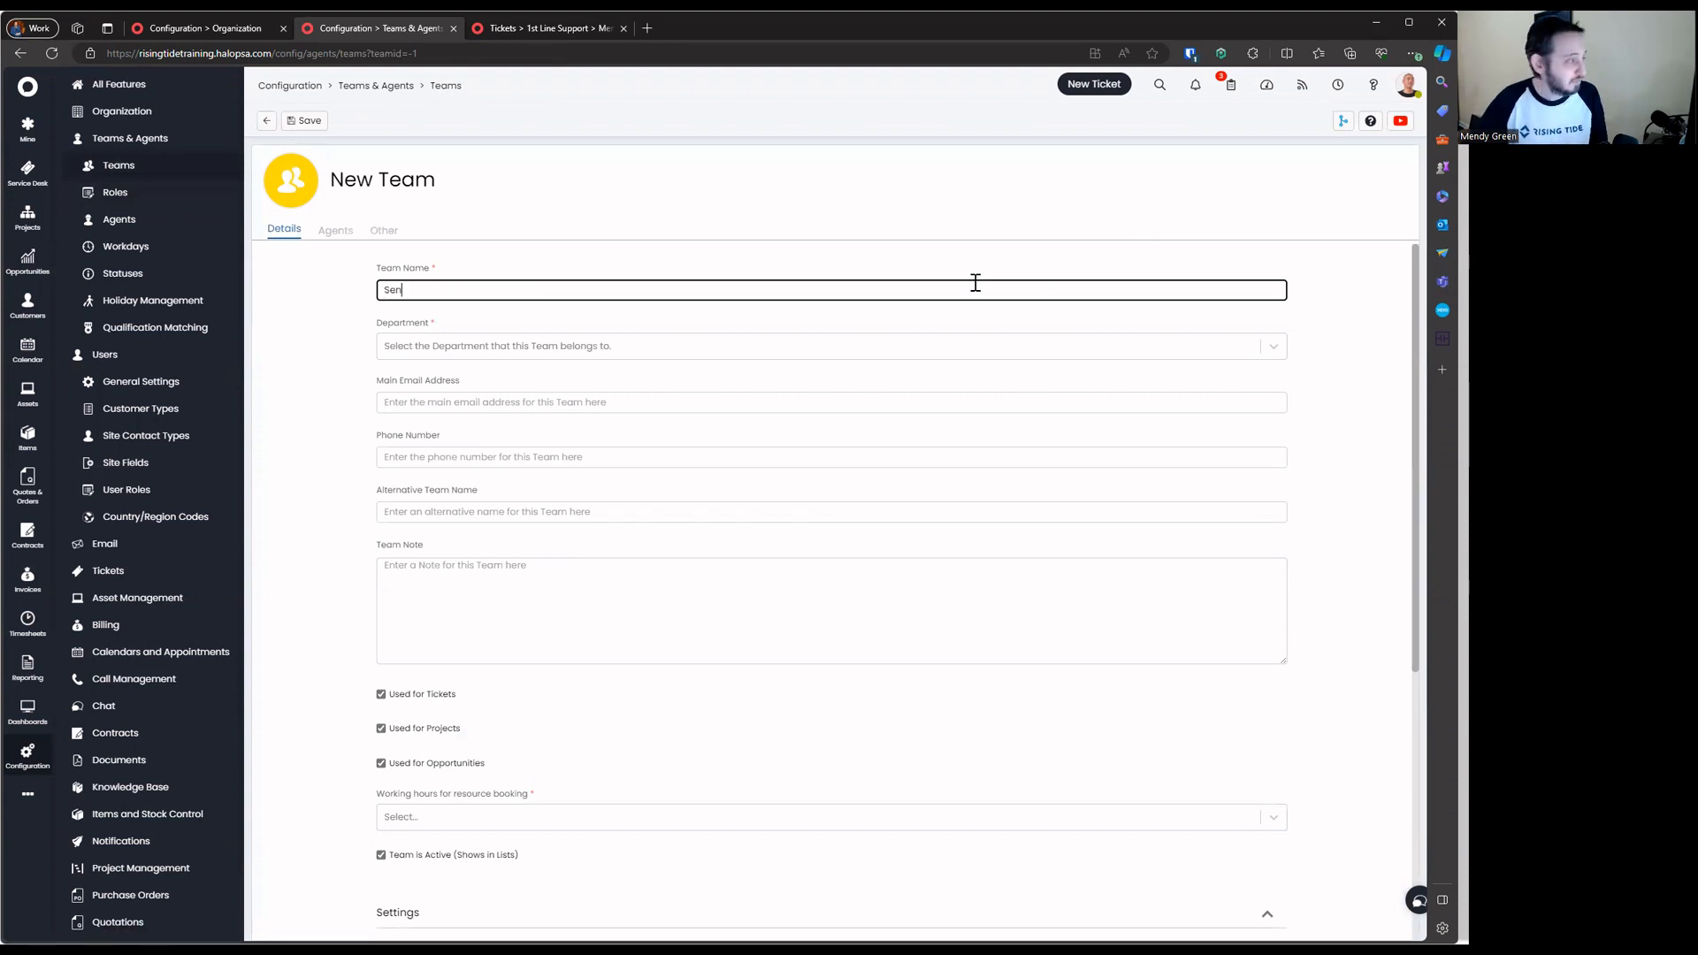
text(sitive Tickets)
key(Return)
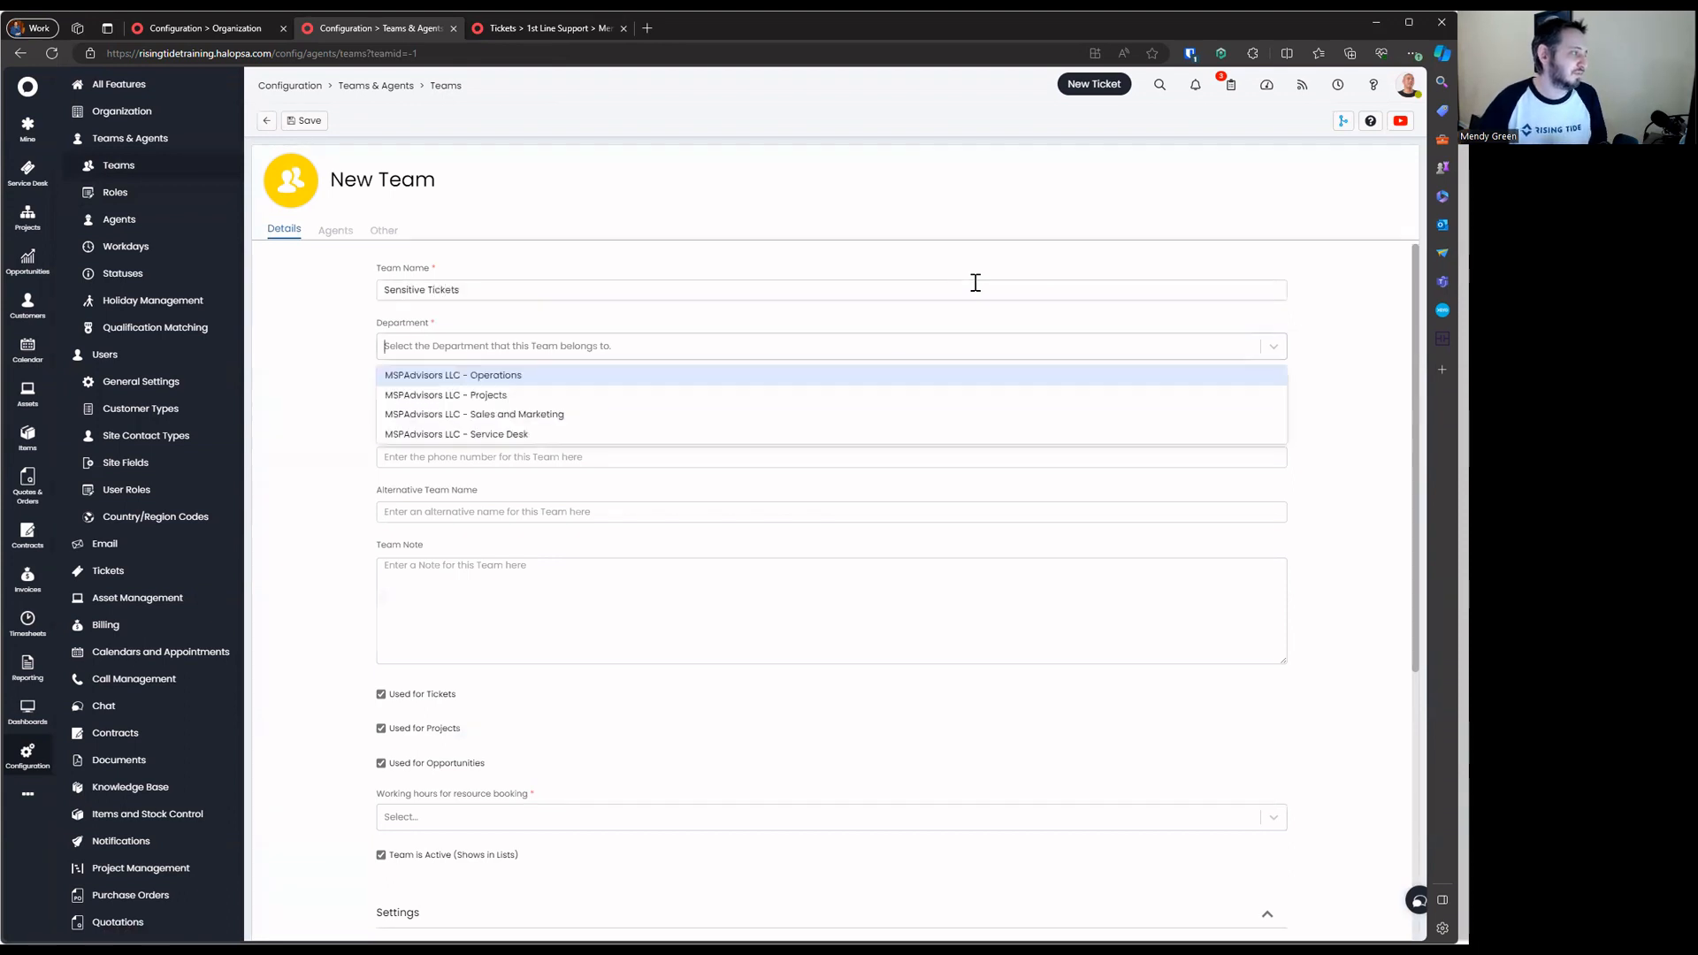
click(567, 434)
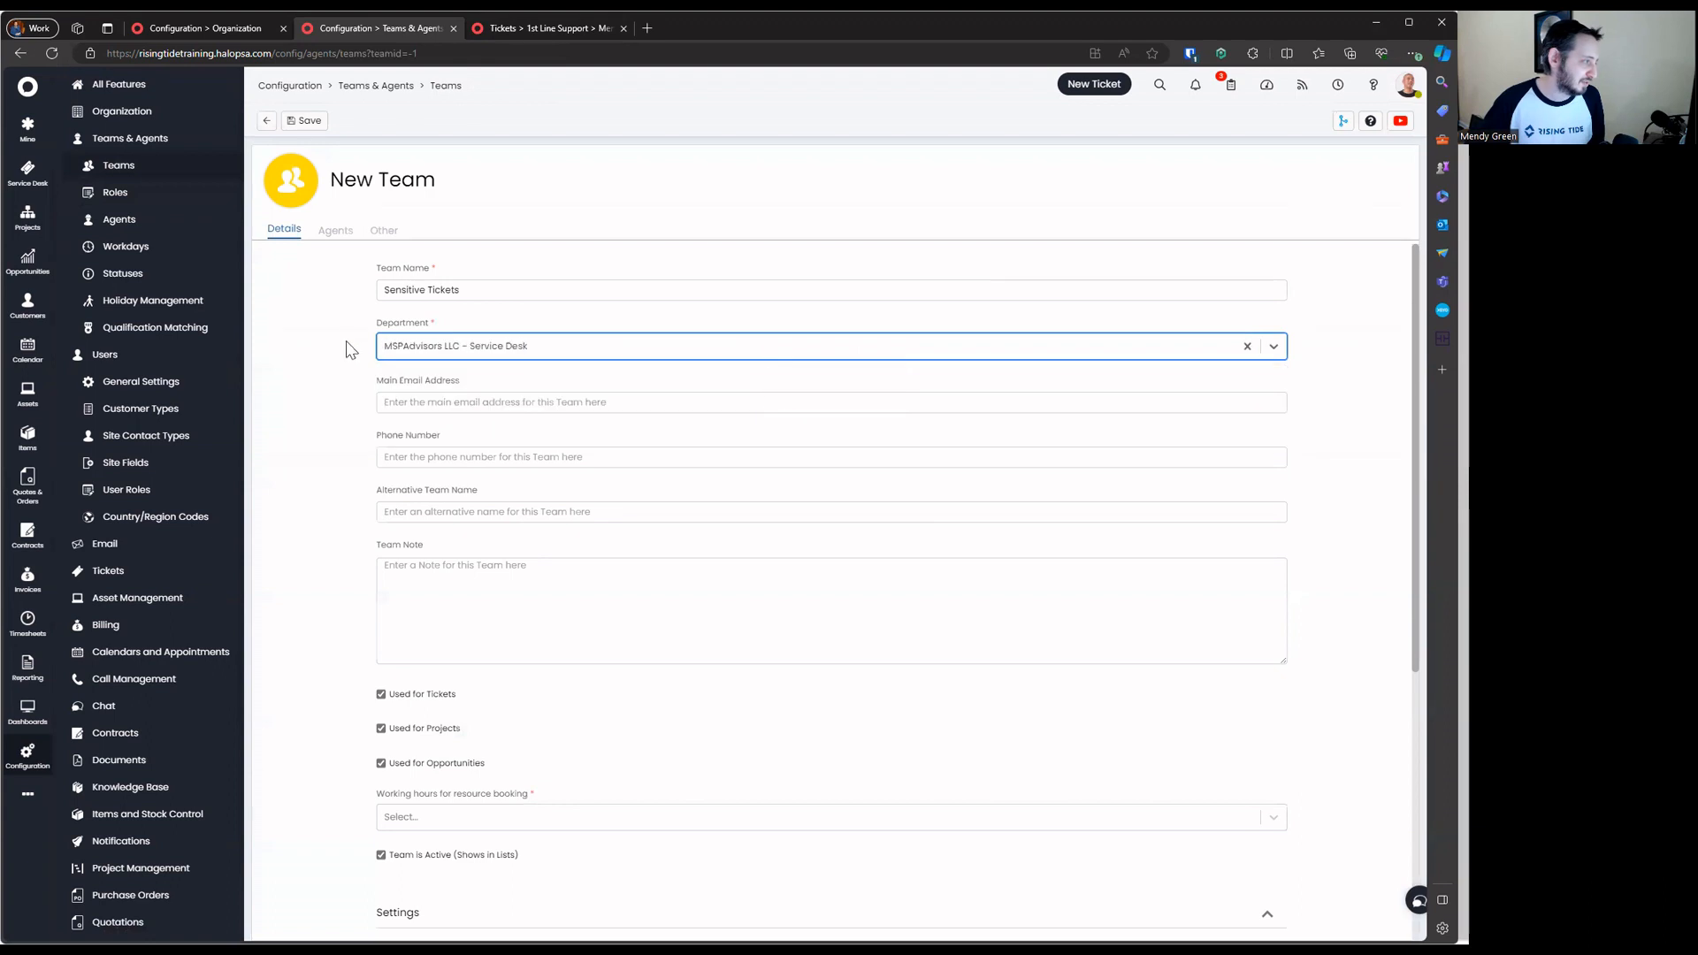
click(300, 123)
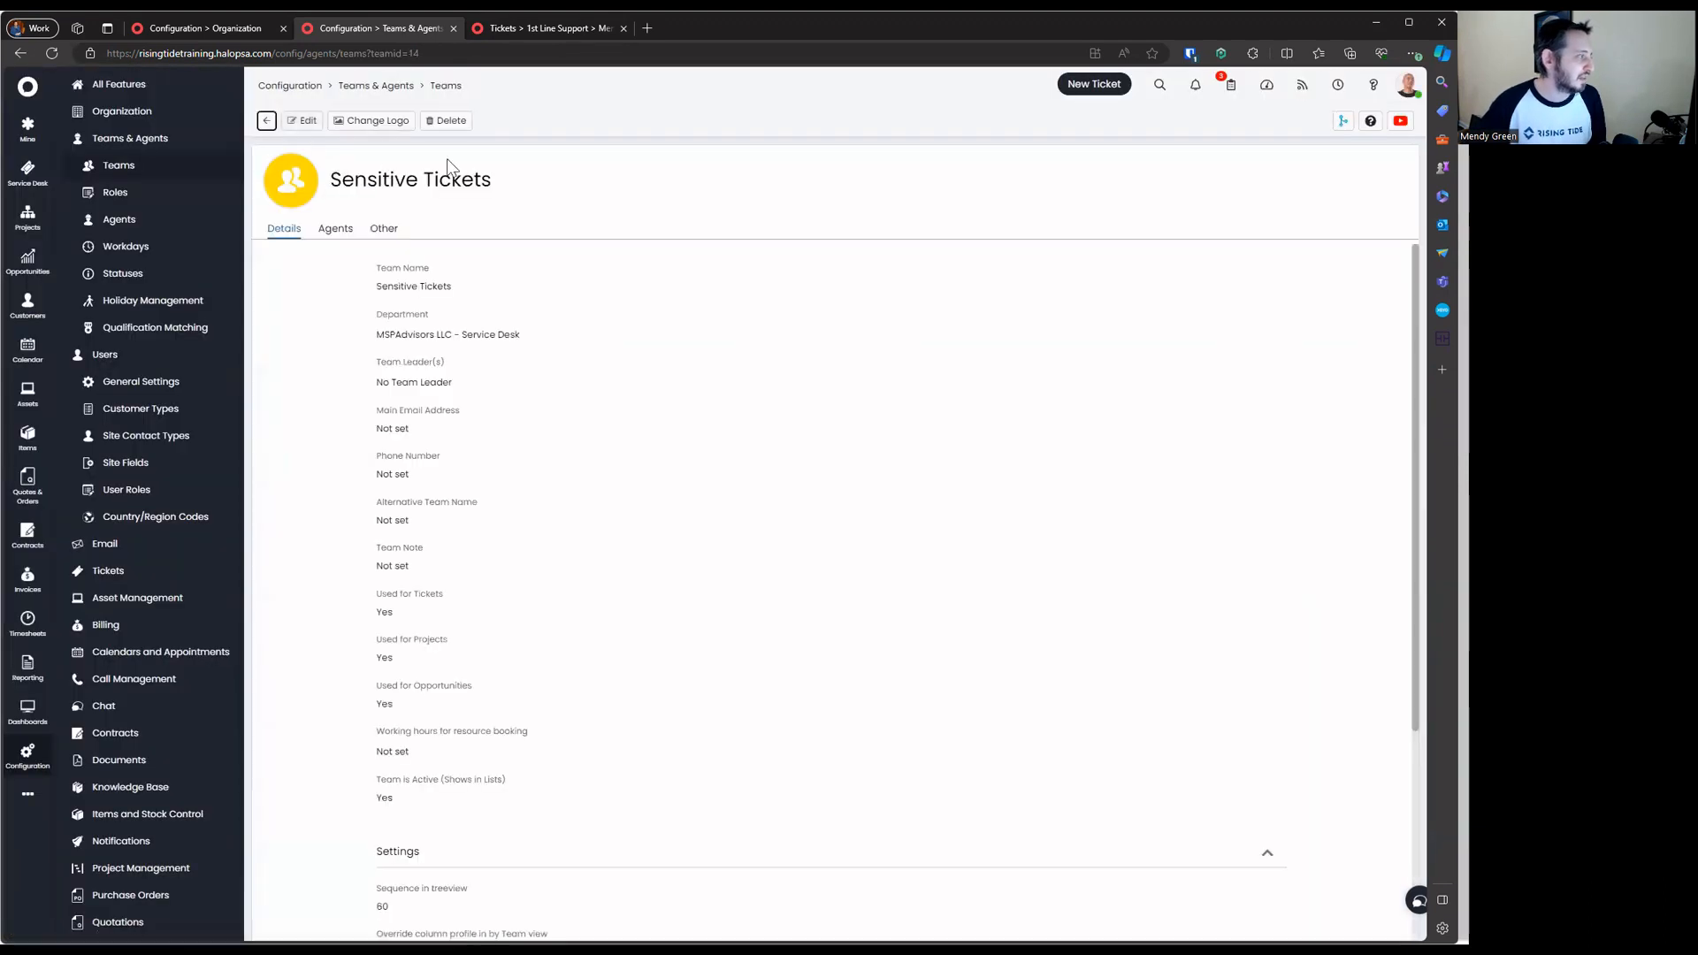
click(266, 122)
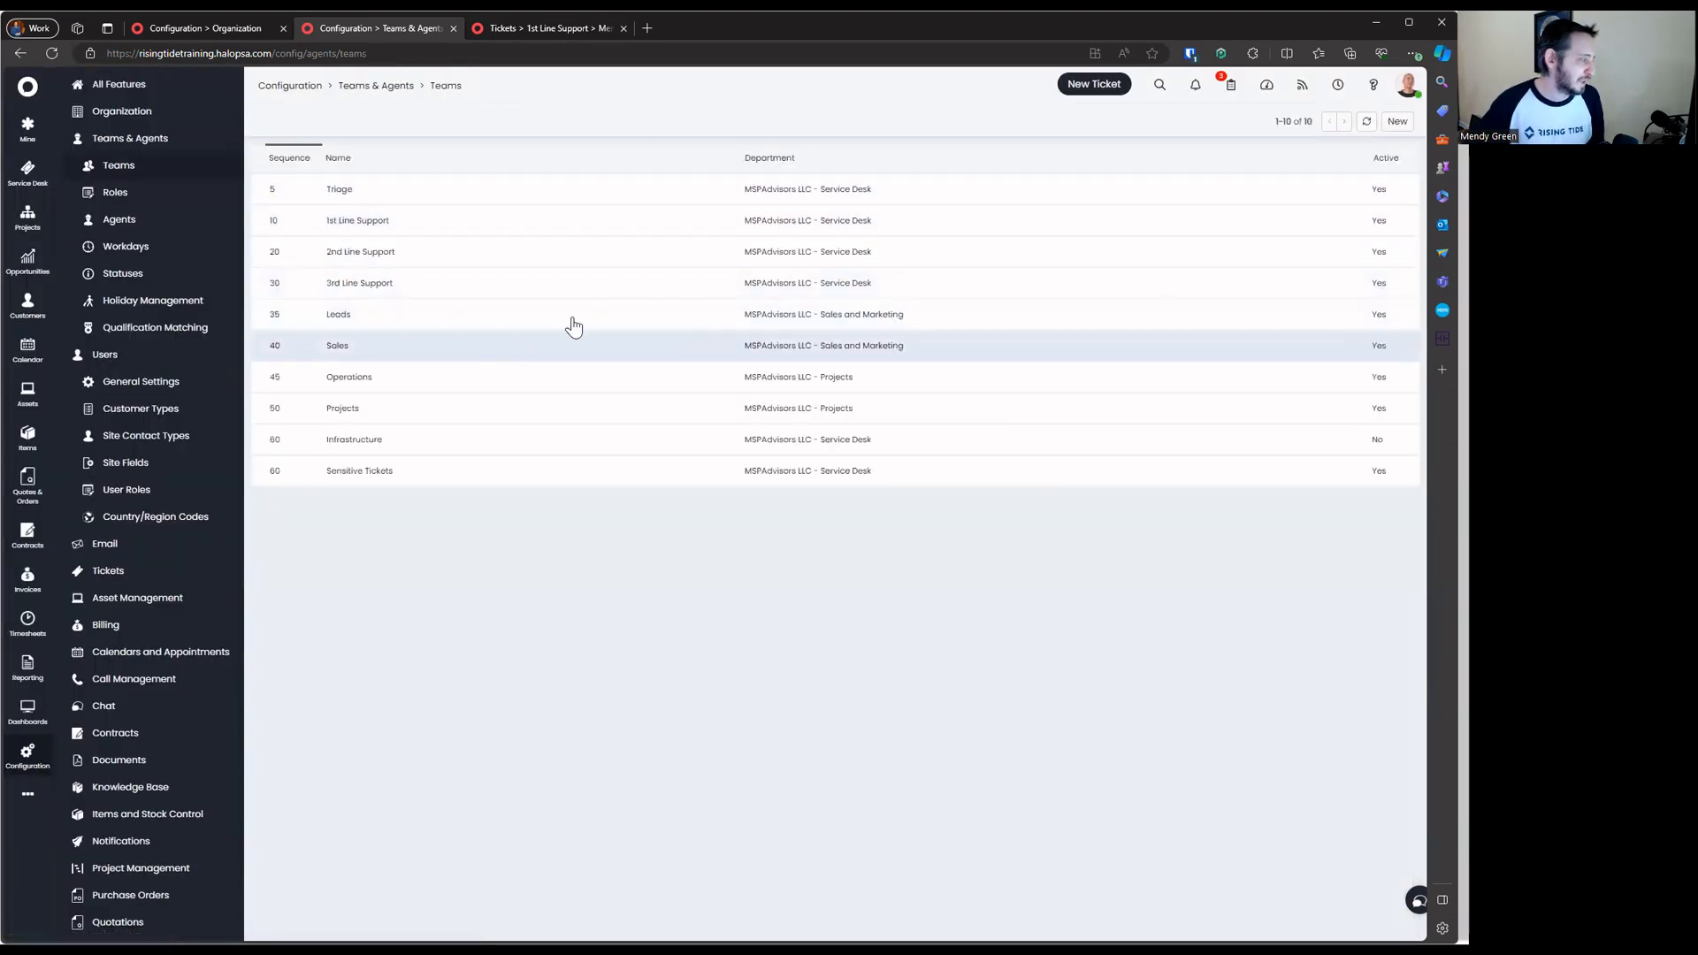
Add Sensitive Tickets to Permissions - Base with both visibility boxes unticked, then save
click(508, 251)
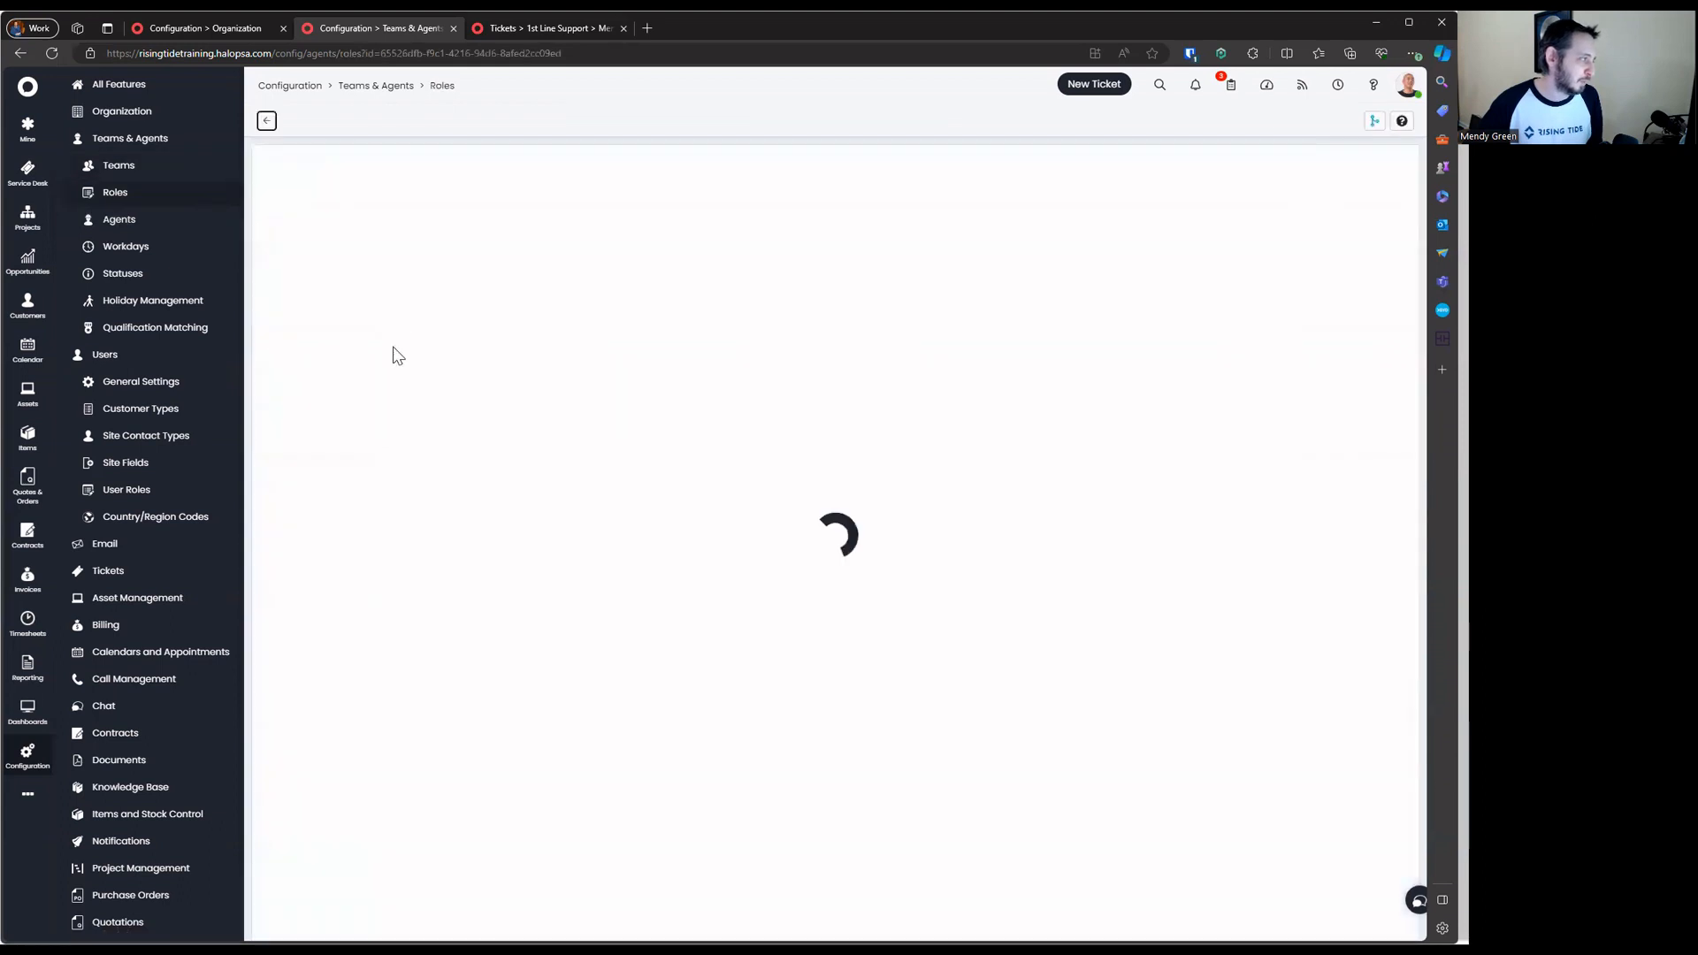
click(447, 231)
click(311, 121)
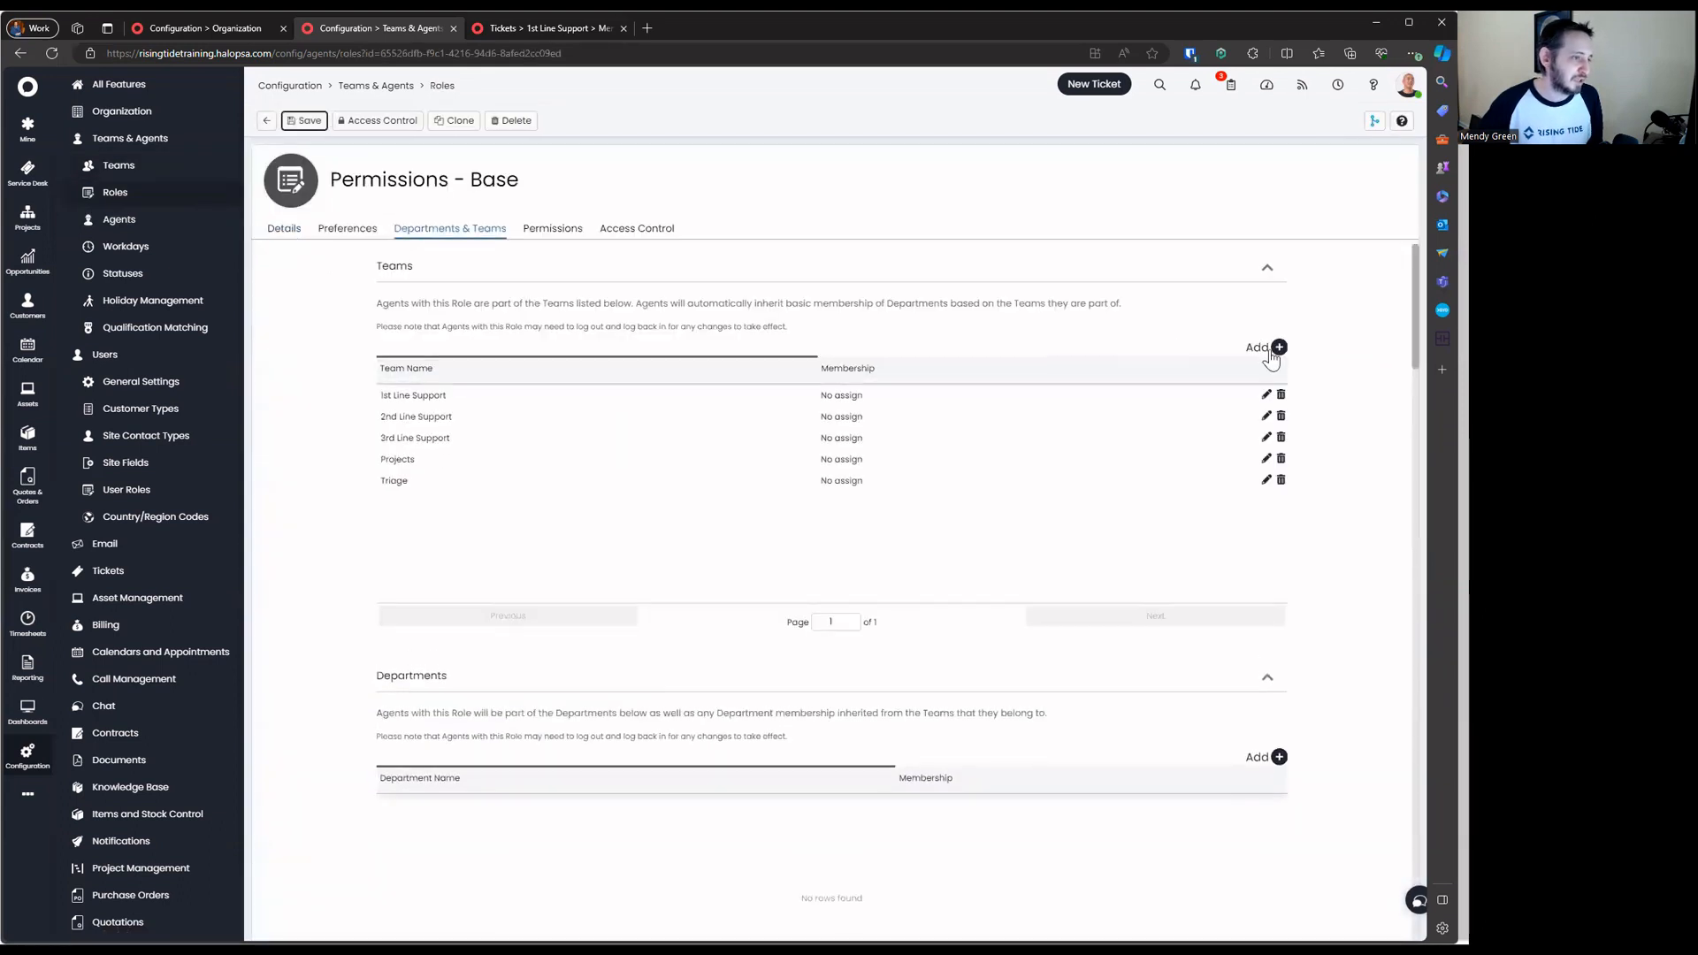
click(1279, 347)
click(672, 387)
click(580, 475)
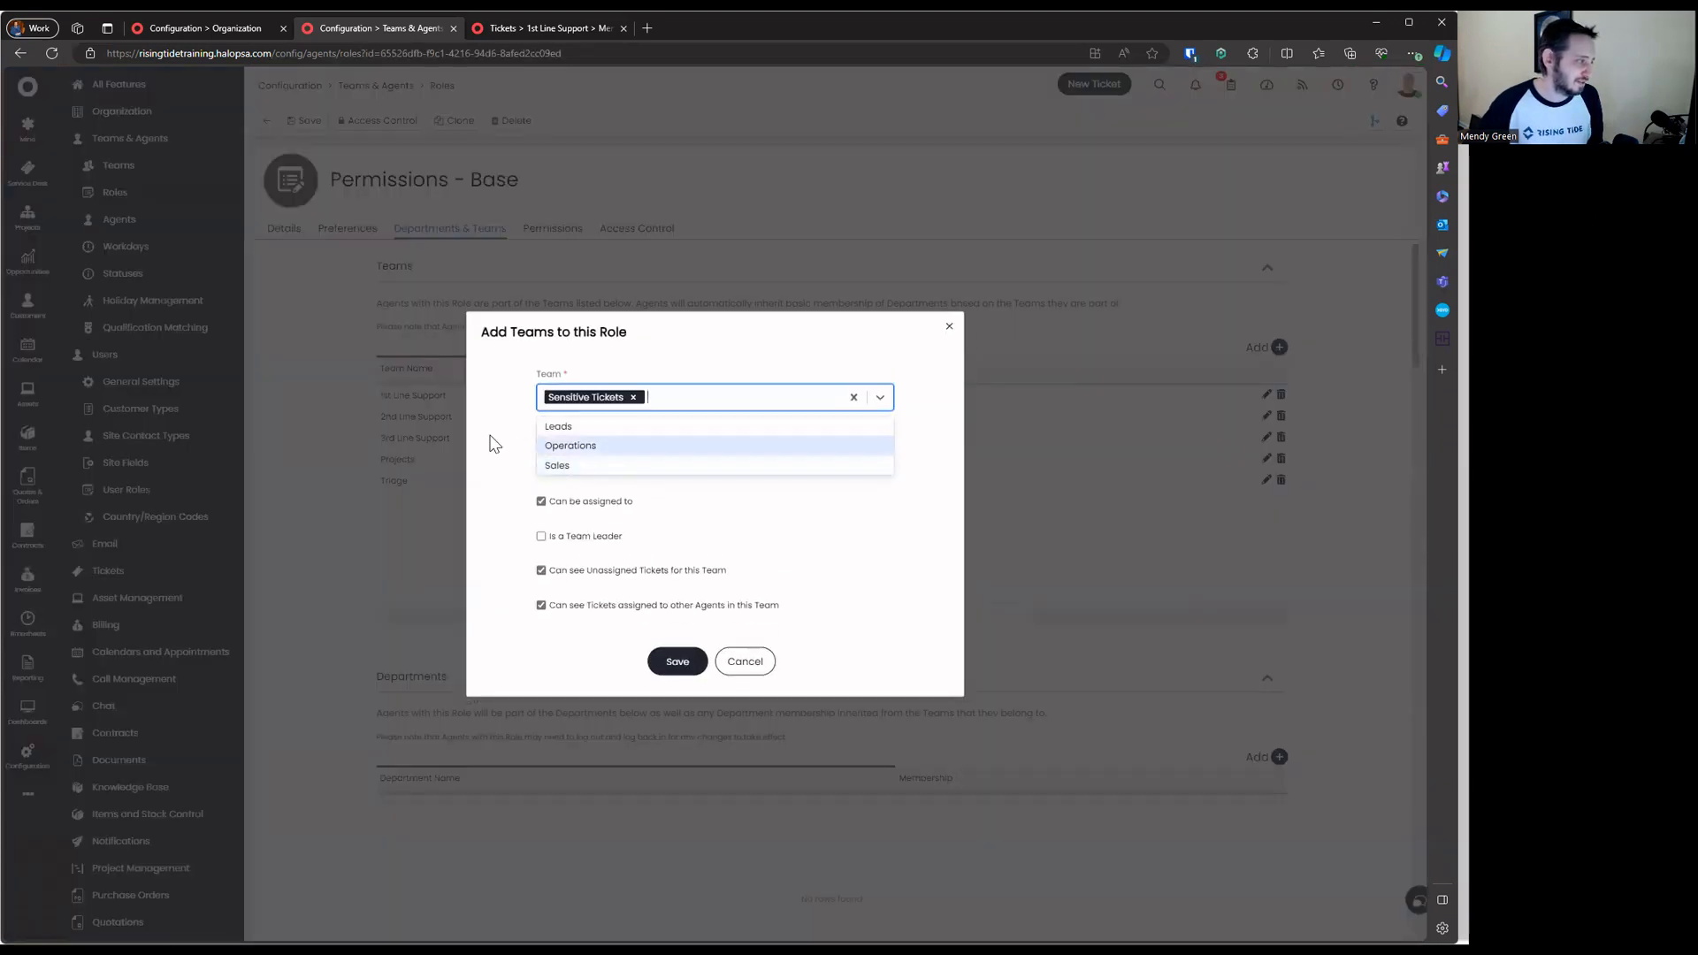
click(496, 443)
click(643, 538)
click(643, 571)
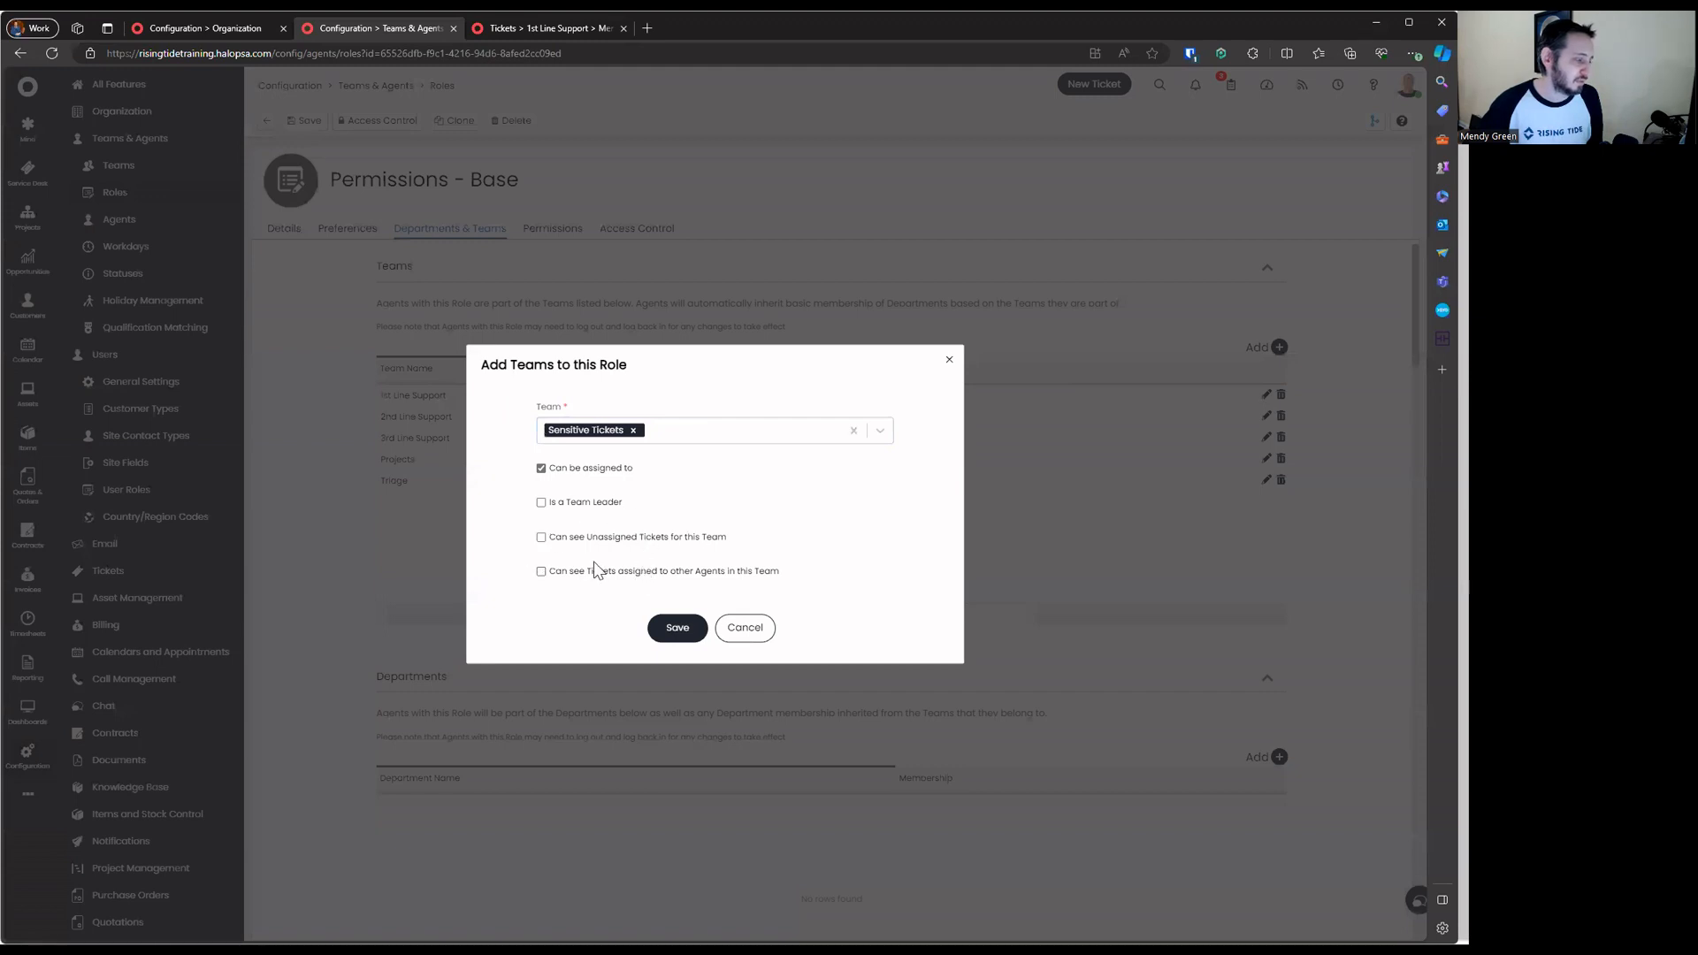
click(676, 626)
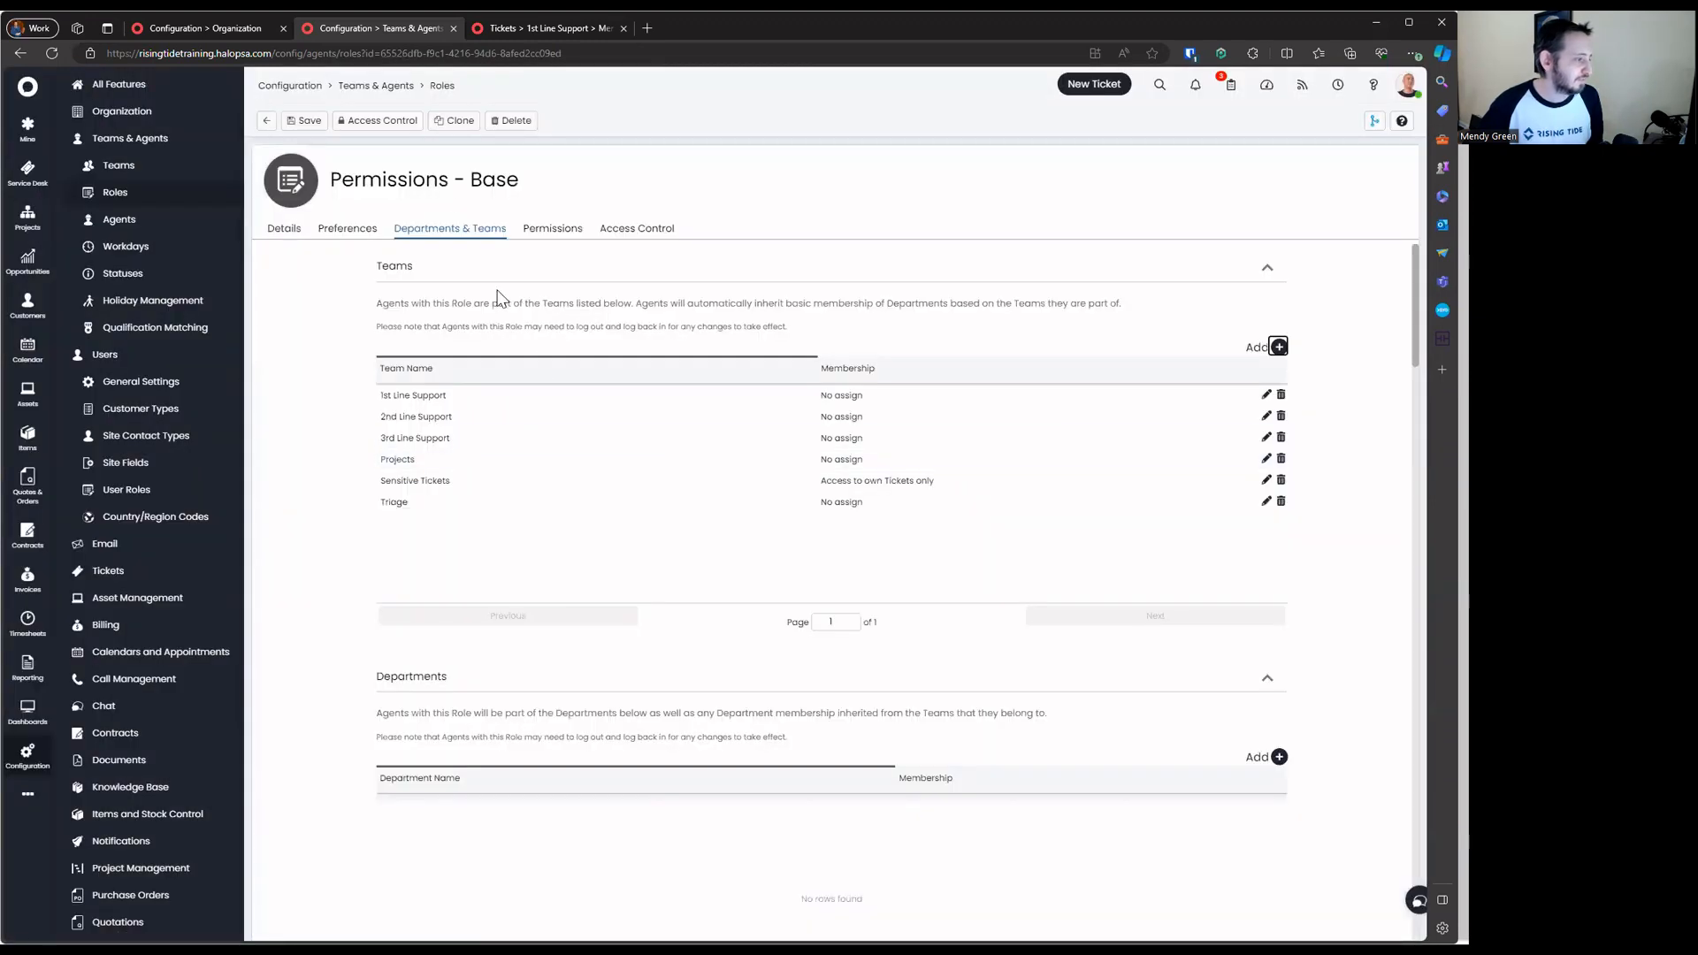
click(304, 120)
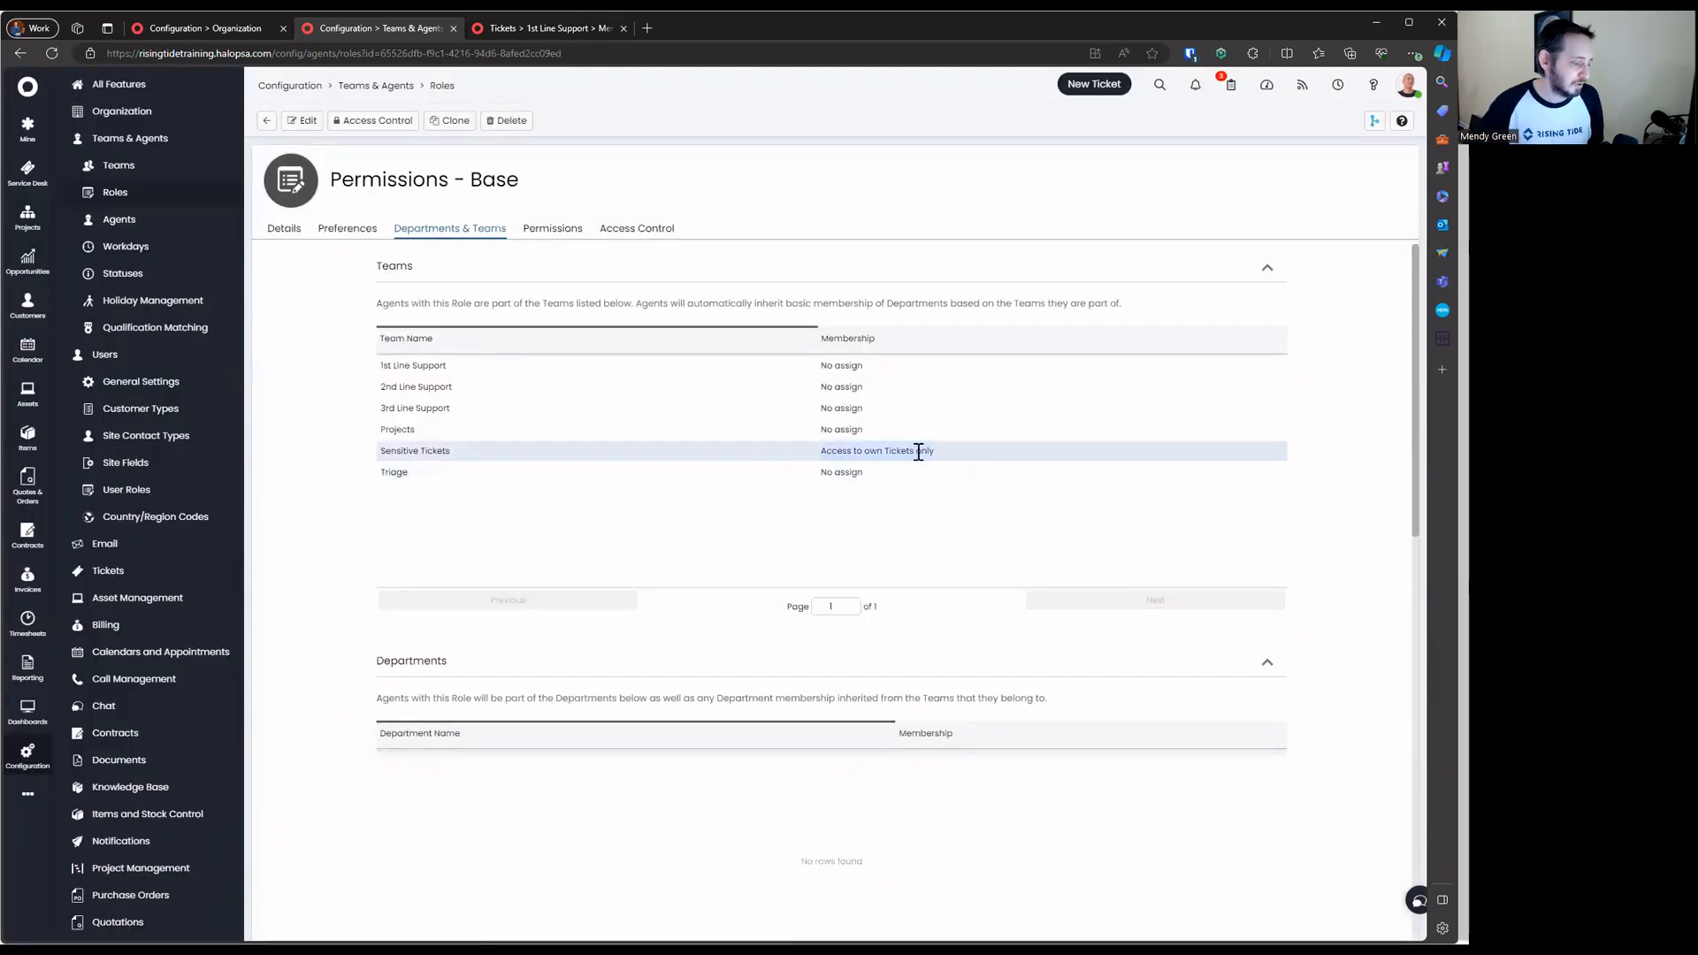
drag(384, 462, 383, 452)
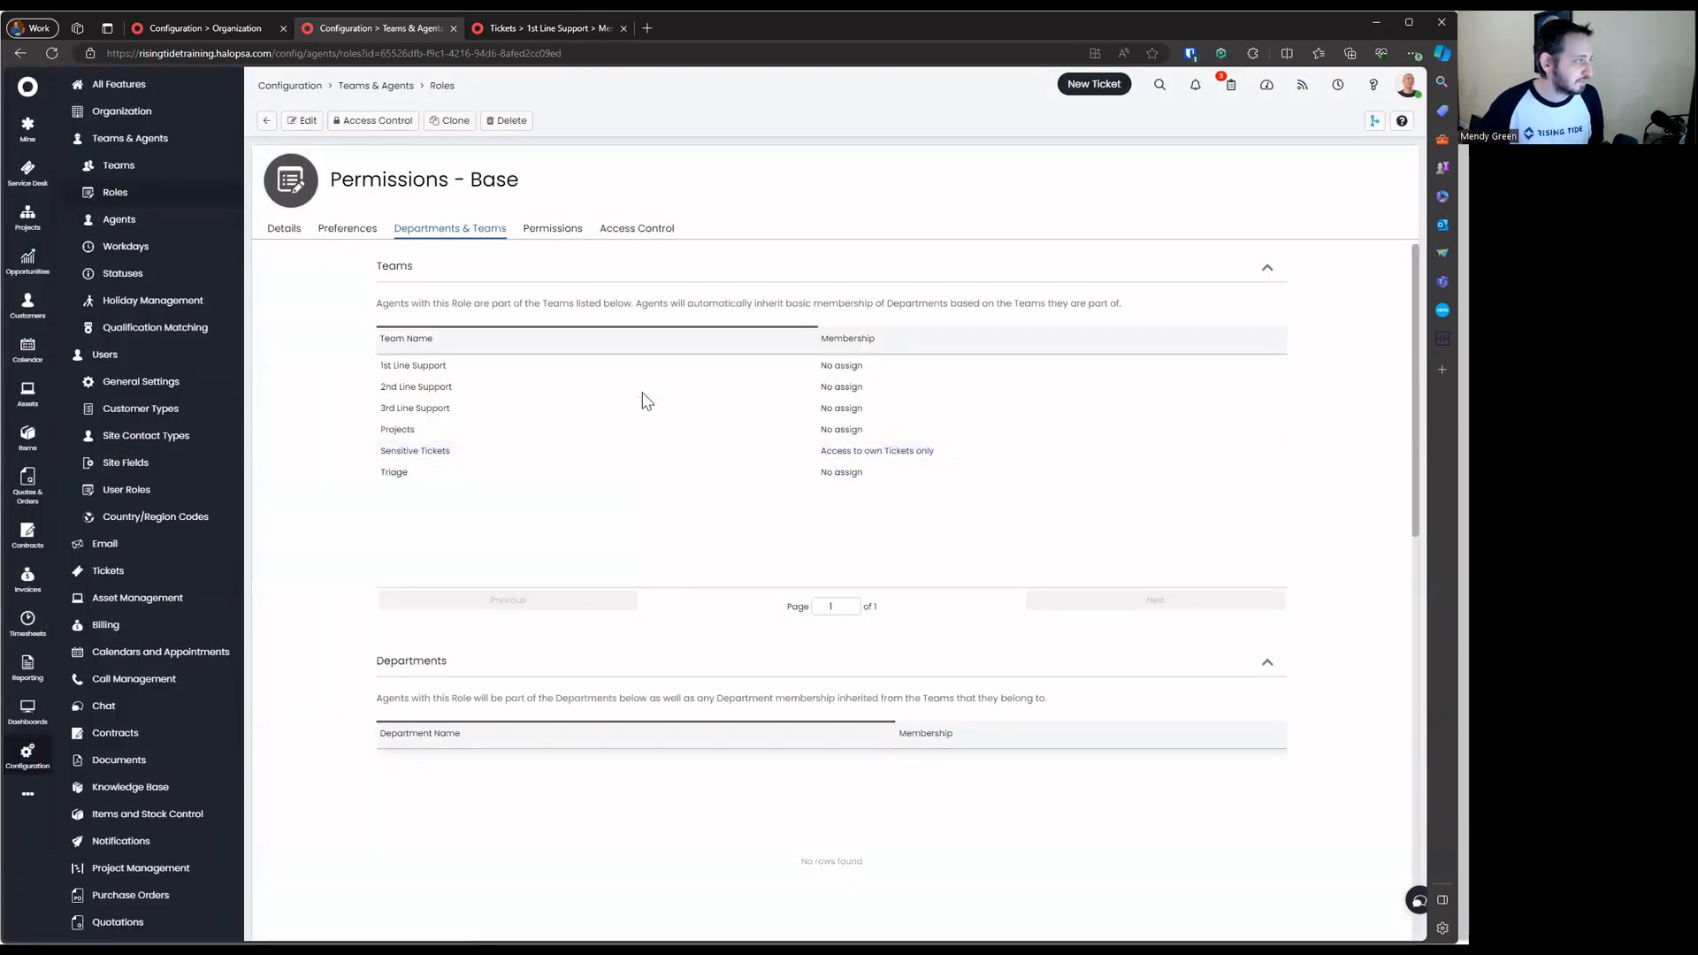
Open the Sales Manager agent's record from the agents list
click(259, 118)
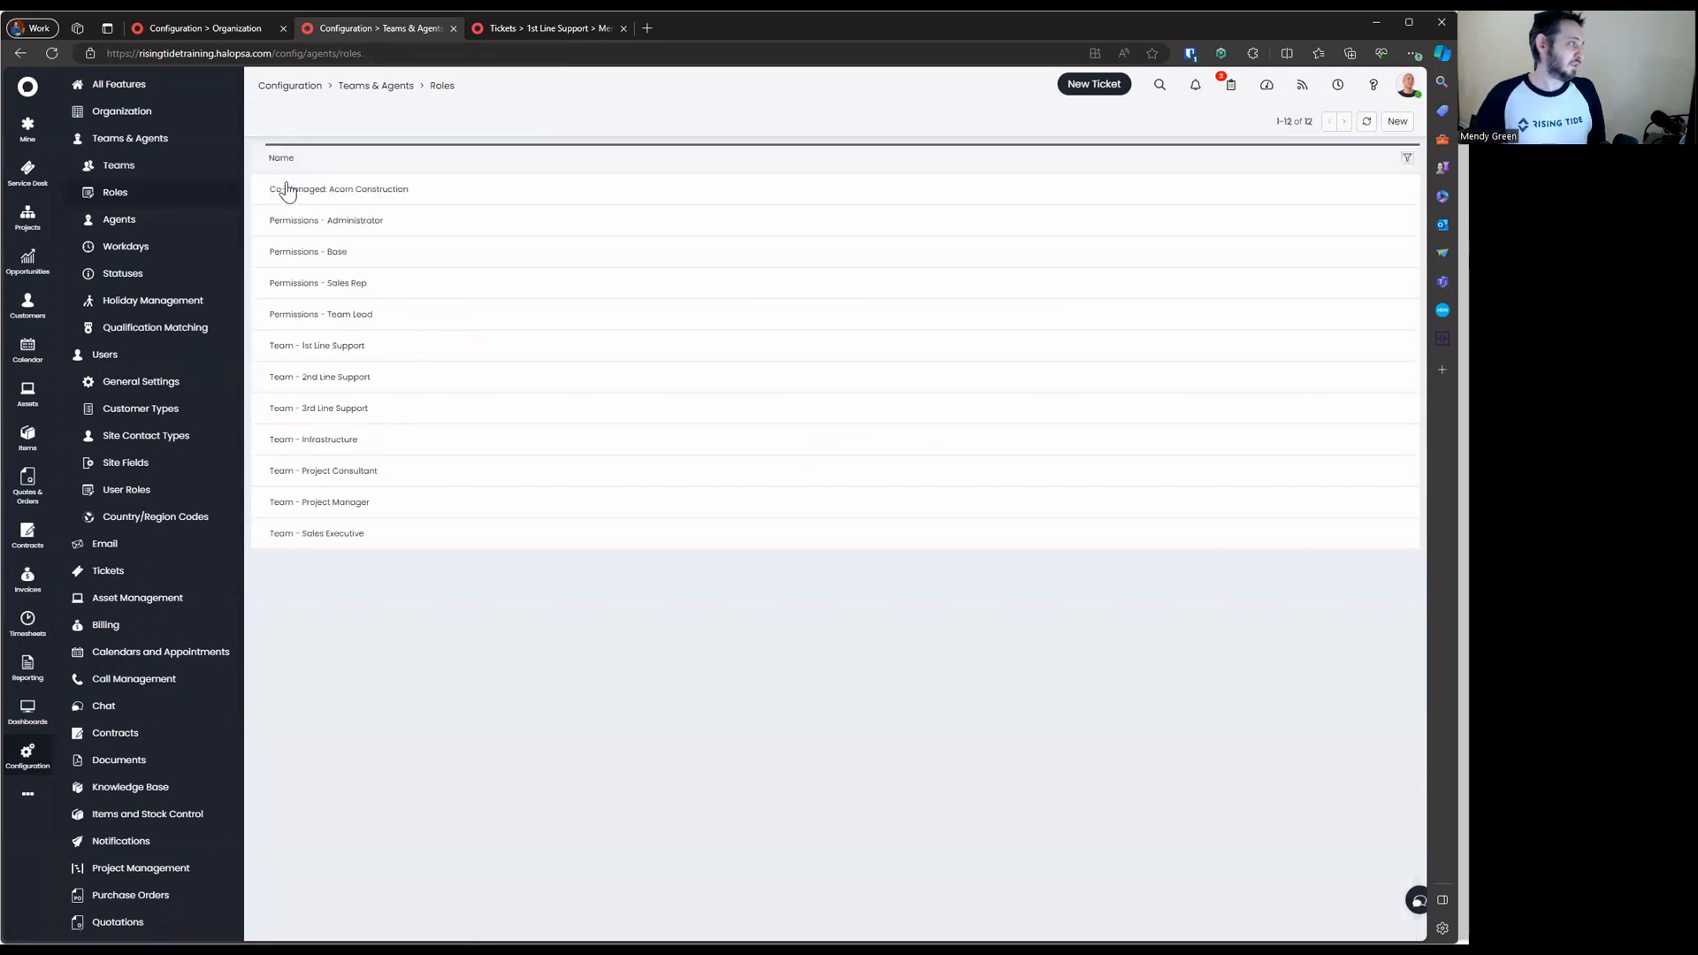
click(220, 232)
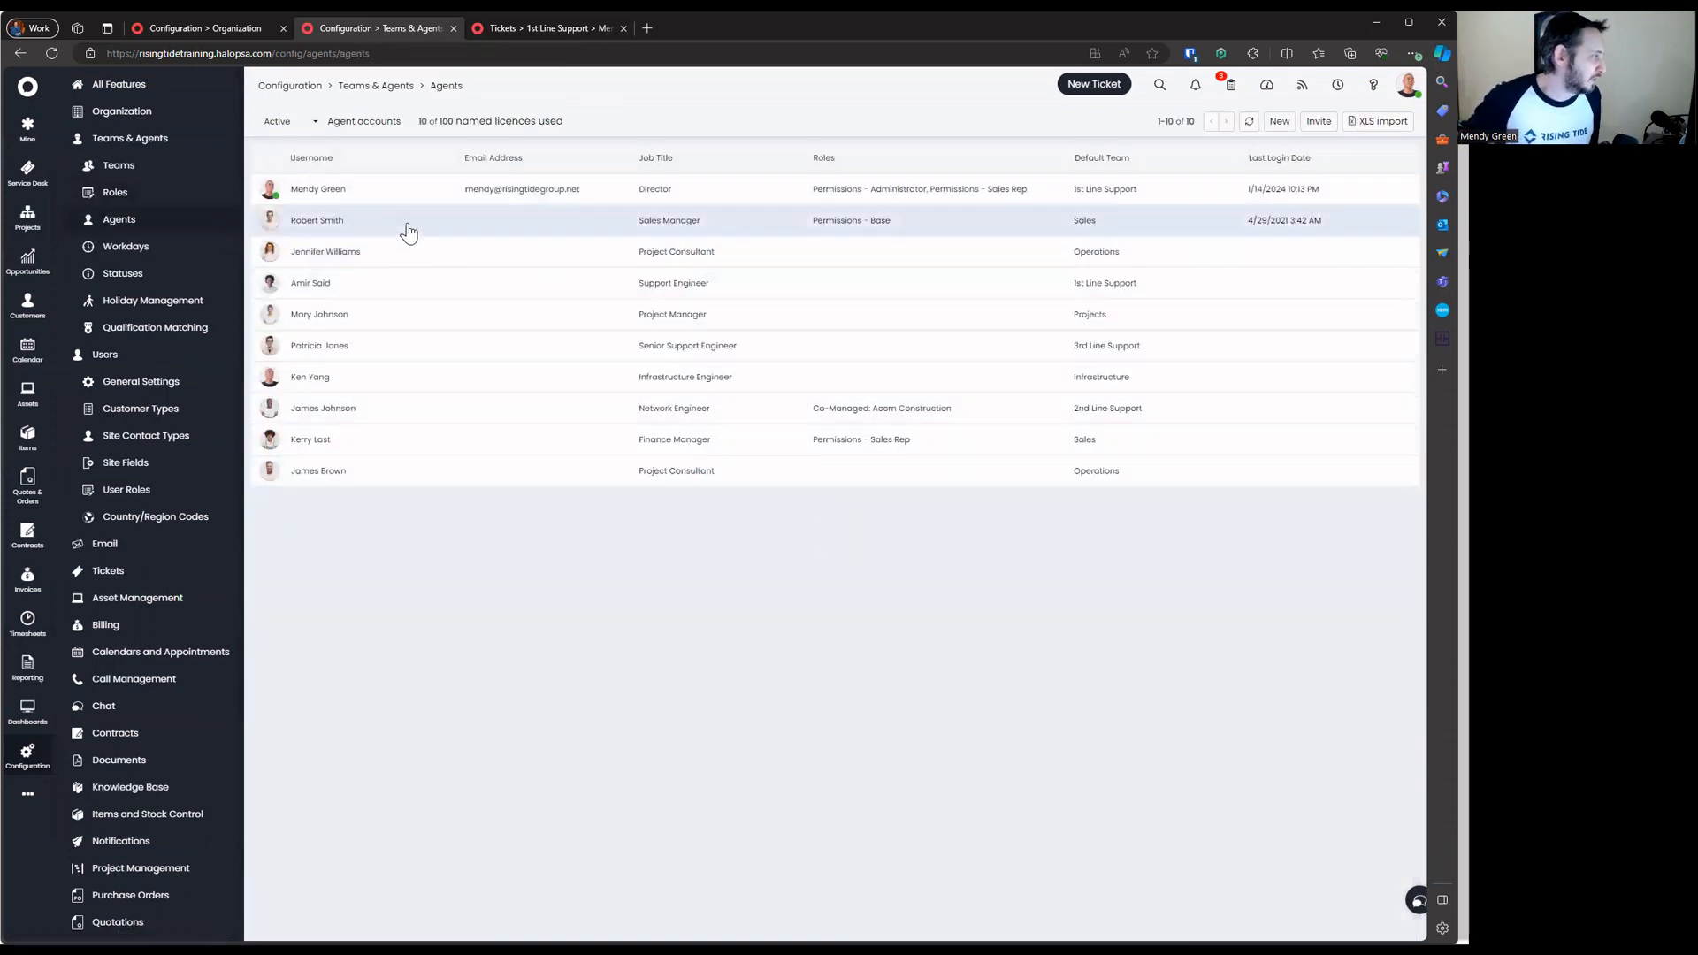
click(405, 226)
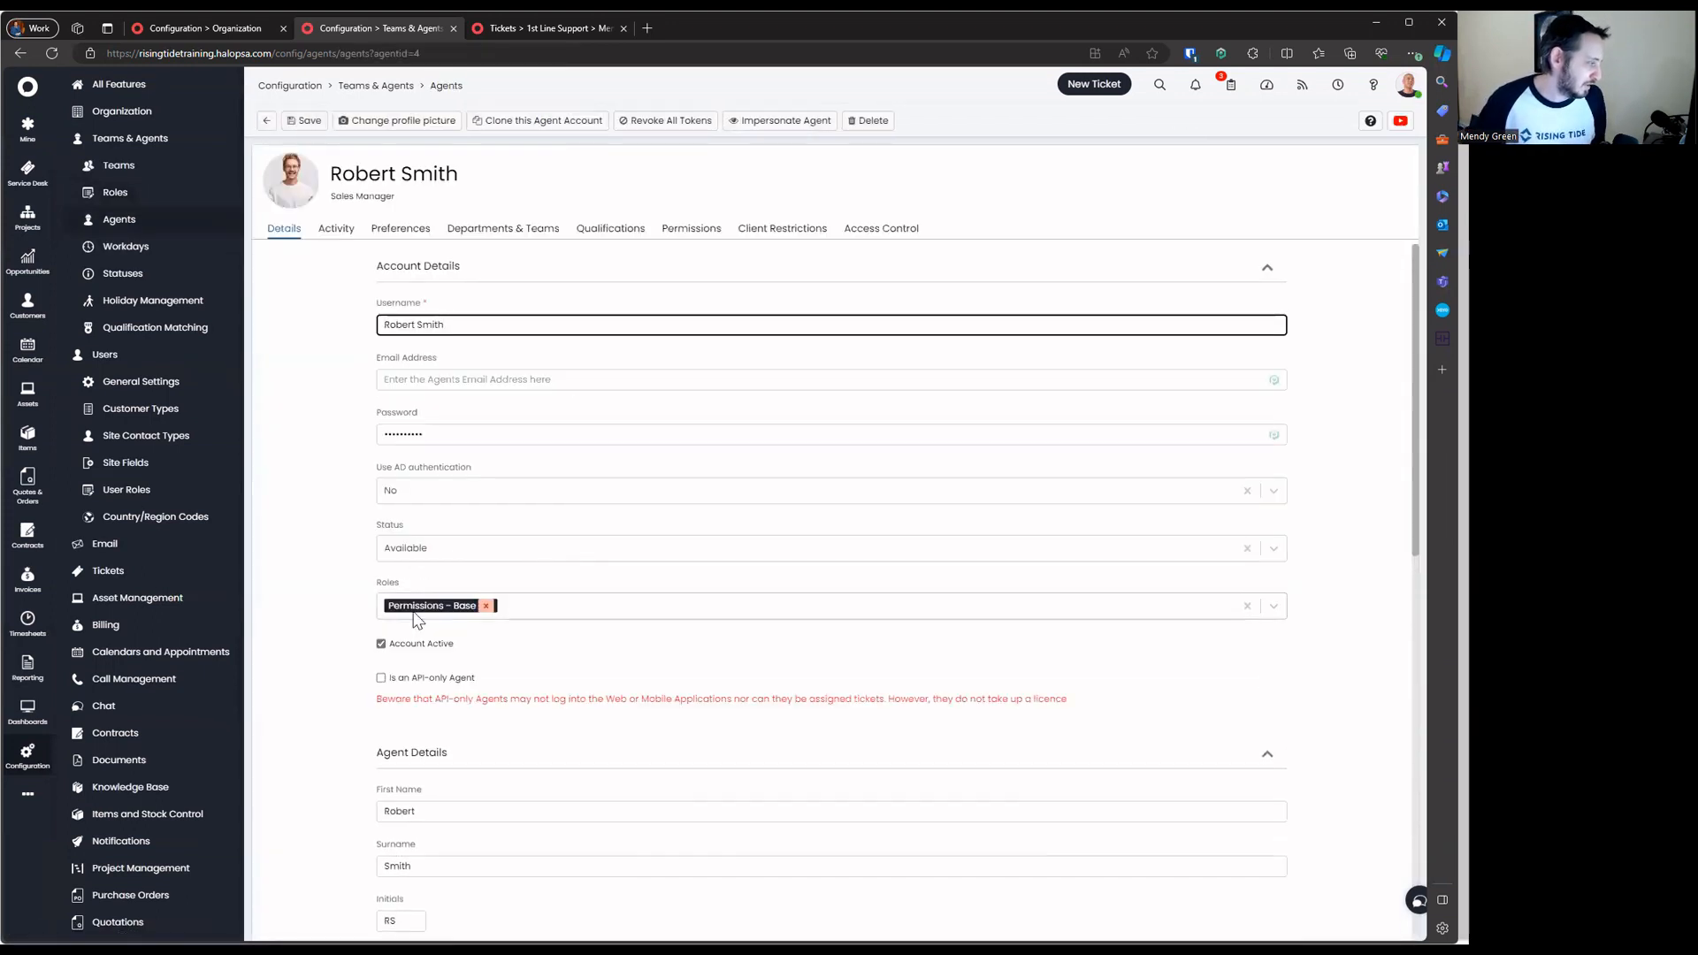
click(597, 608)
click(278, 610)
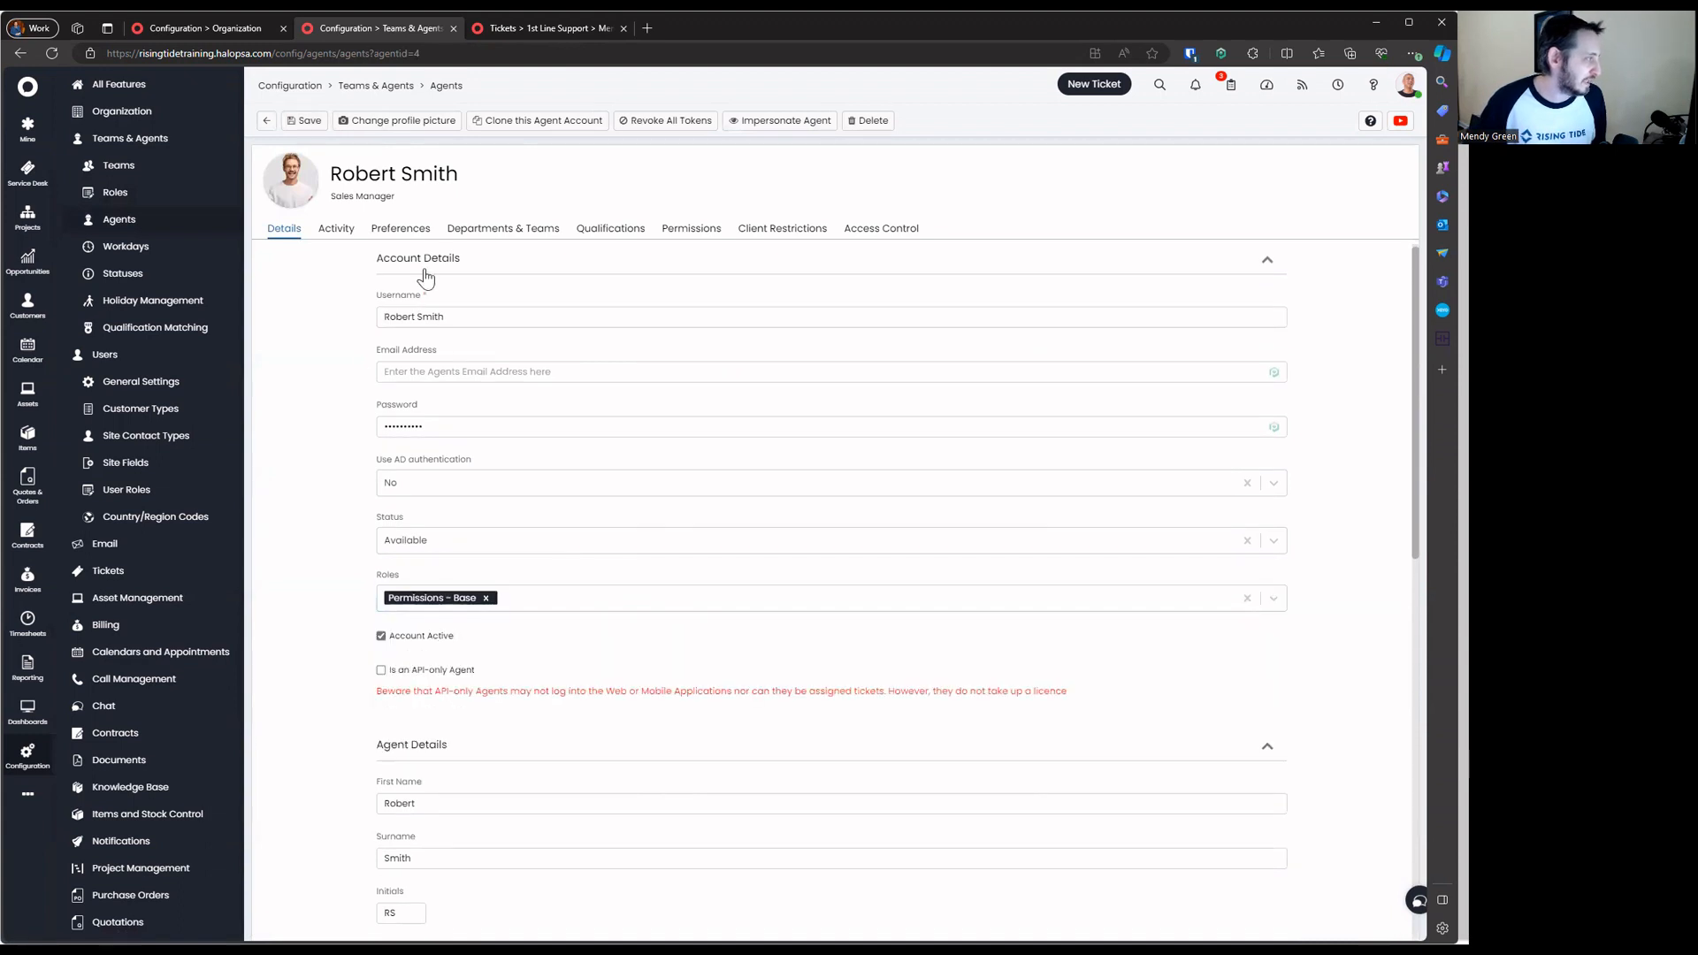
Review the agent's team memberships inherited from Permissions - Base, then return to Details
click(498, 232)
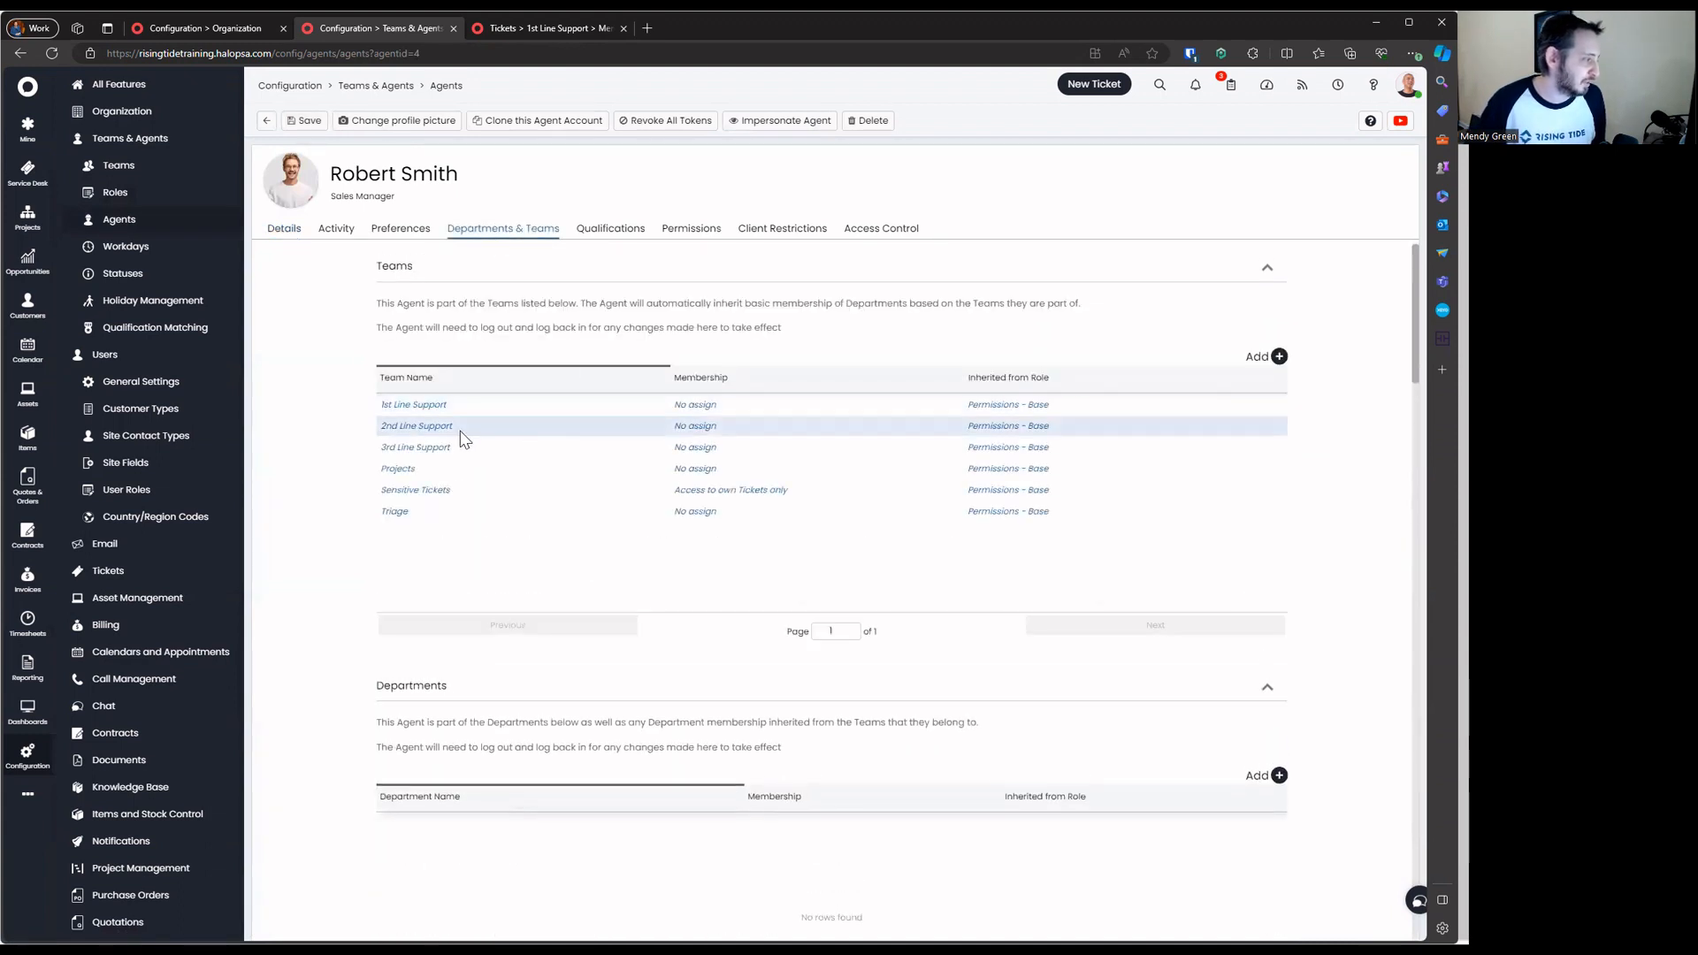
drag(386, 404, 1106, 557)
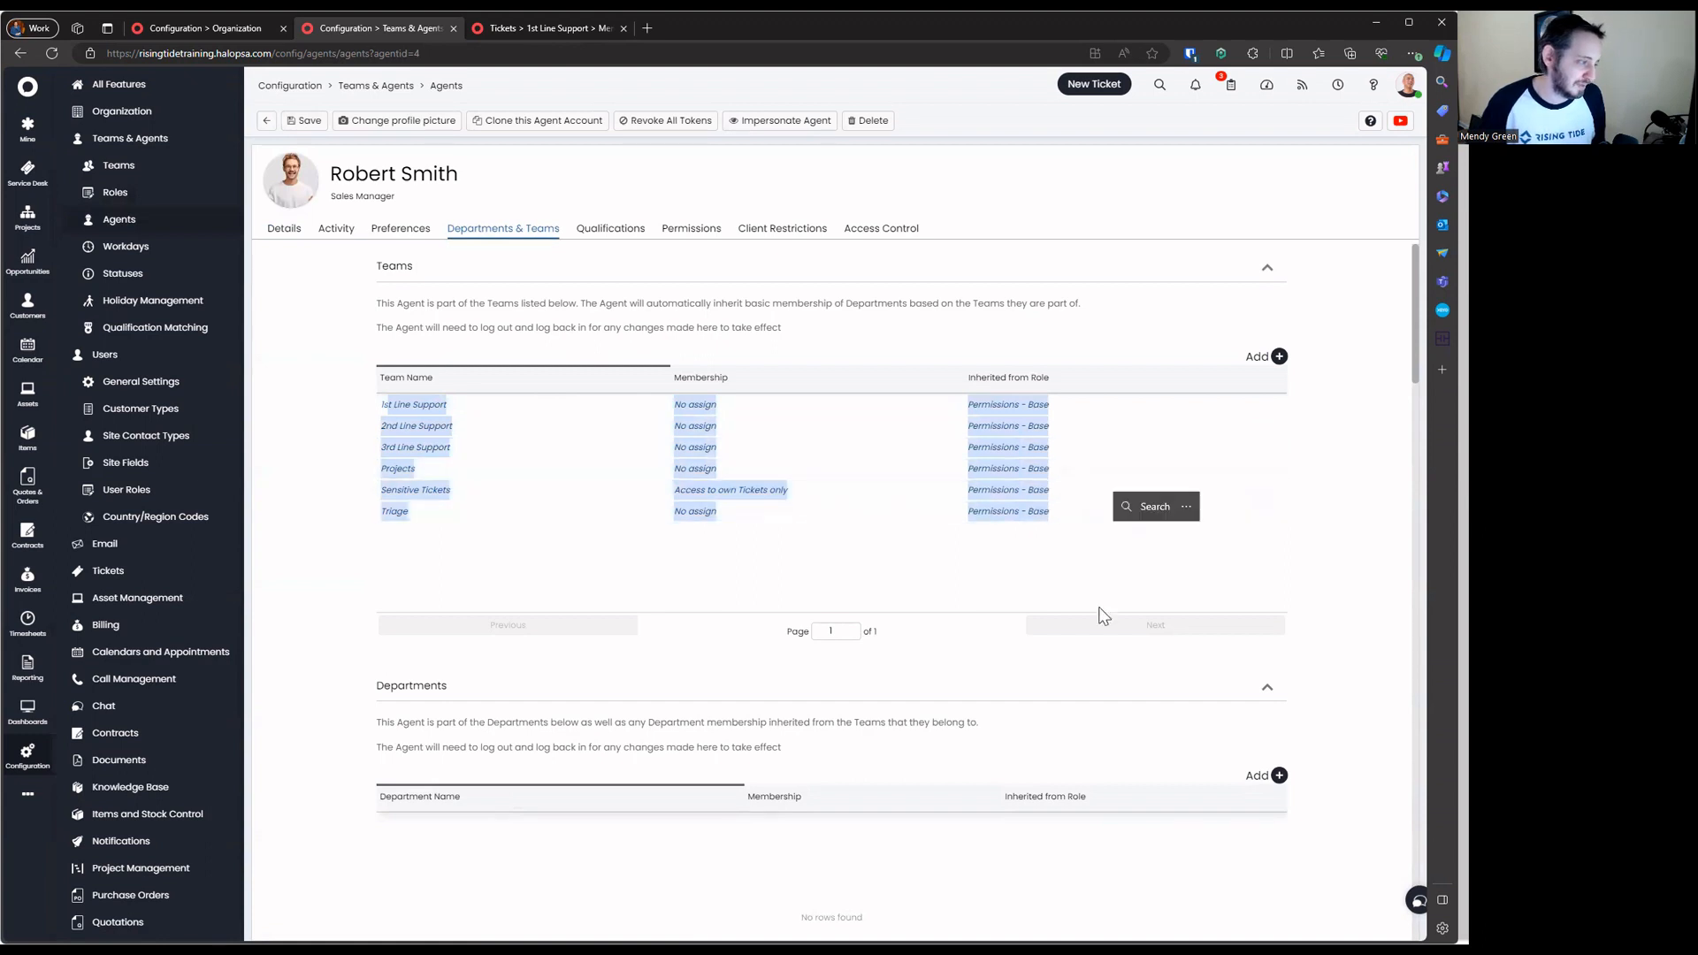
click(1103, 616)
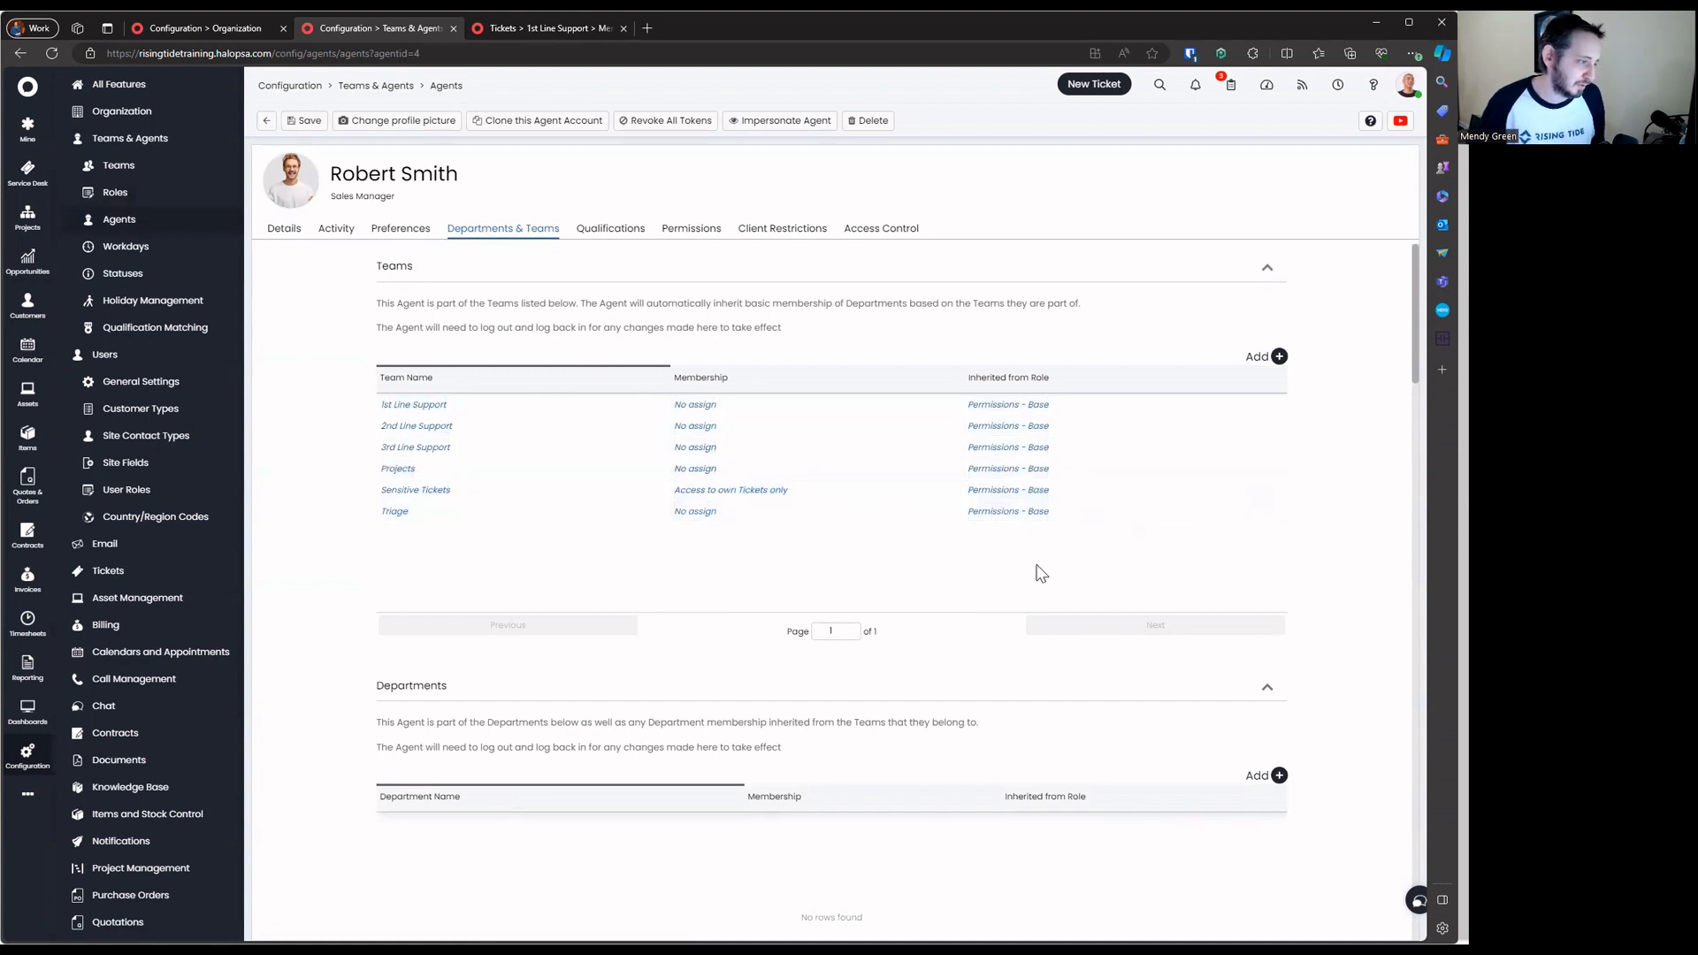
click(285, 230)
click(530, 598)
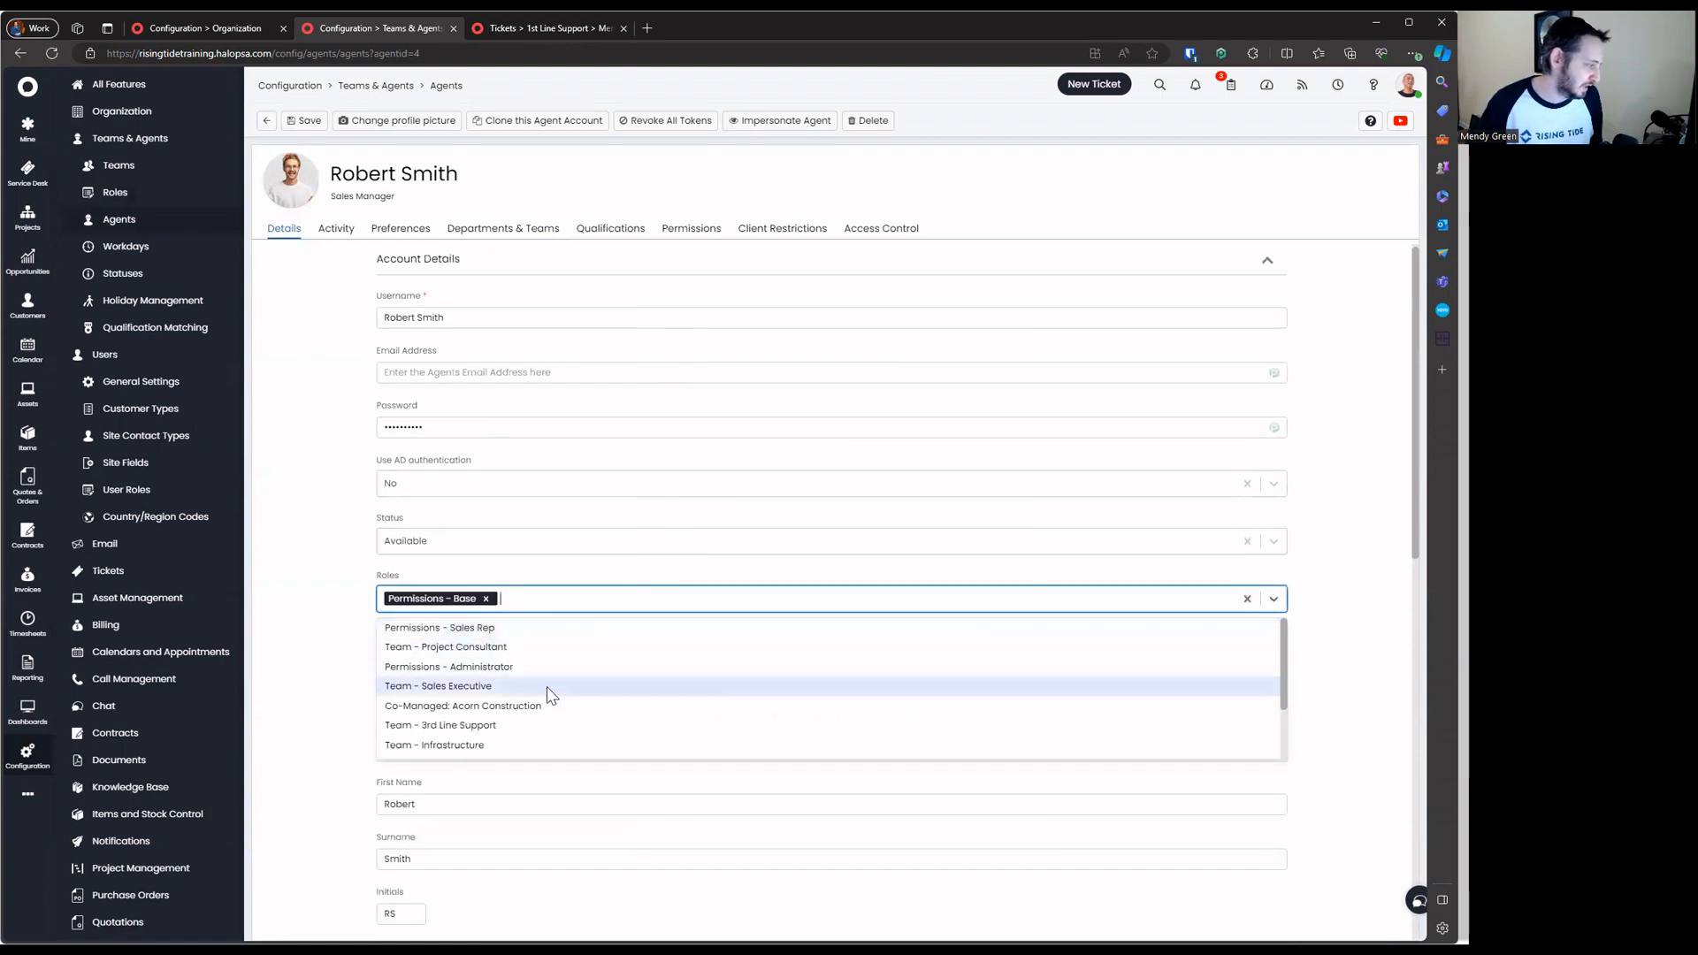
Add the Team - 1st Line Support and Team - Project Manager roles to the agent and save
scroll(548, 712, down, 2)
click(549, 709)
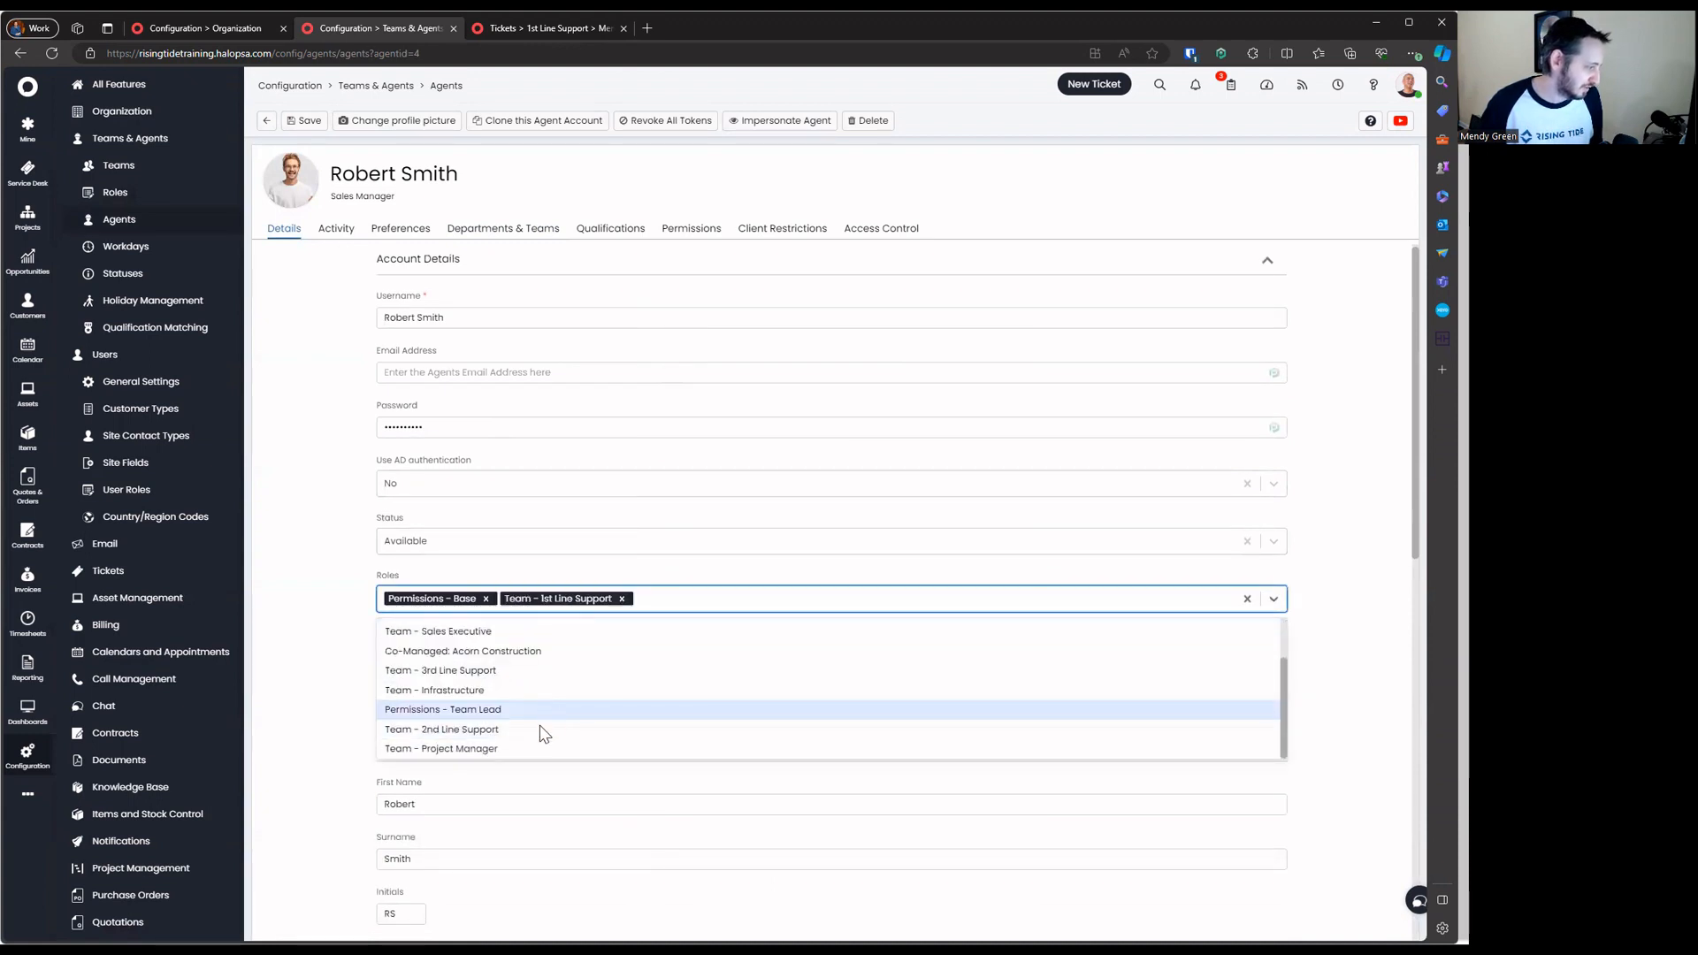
click(500, 750)
click(327, 500)
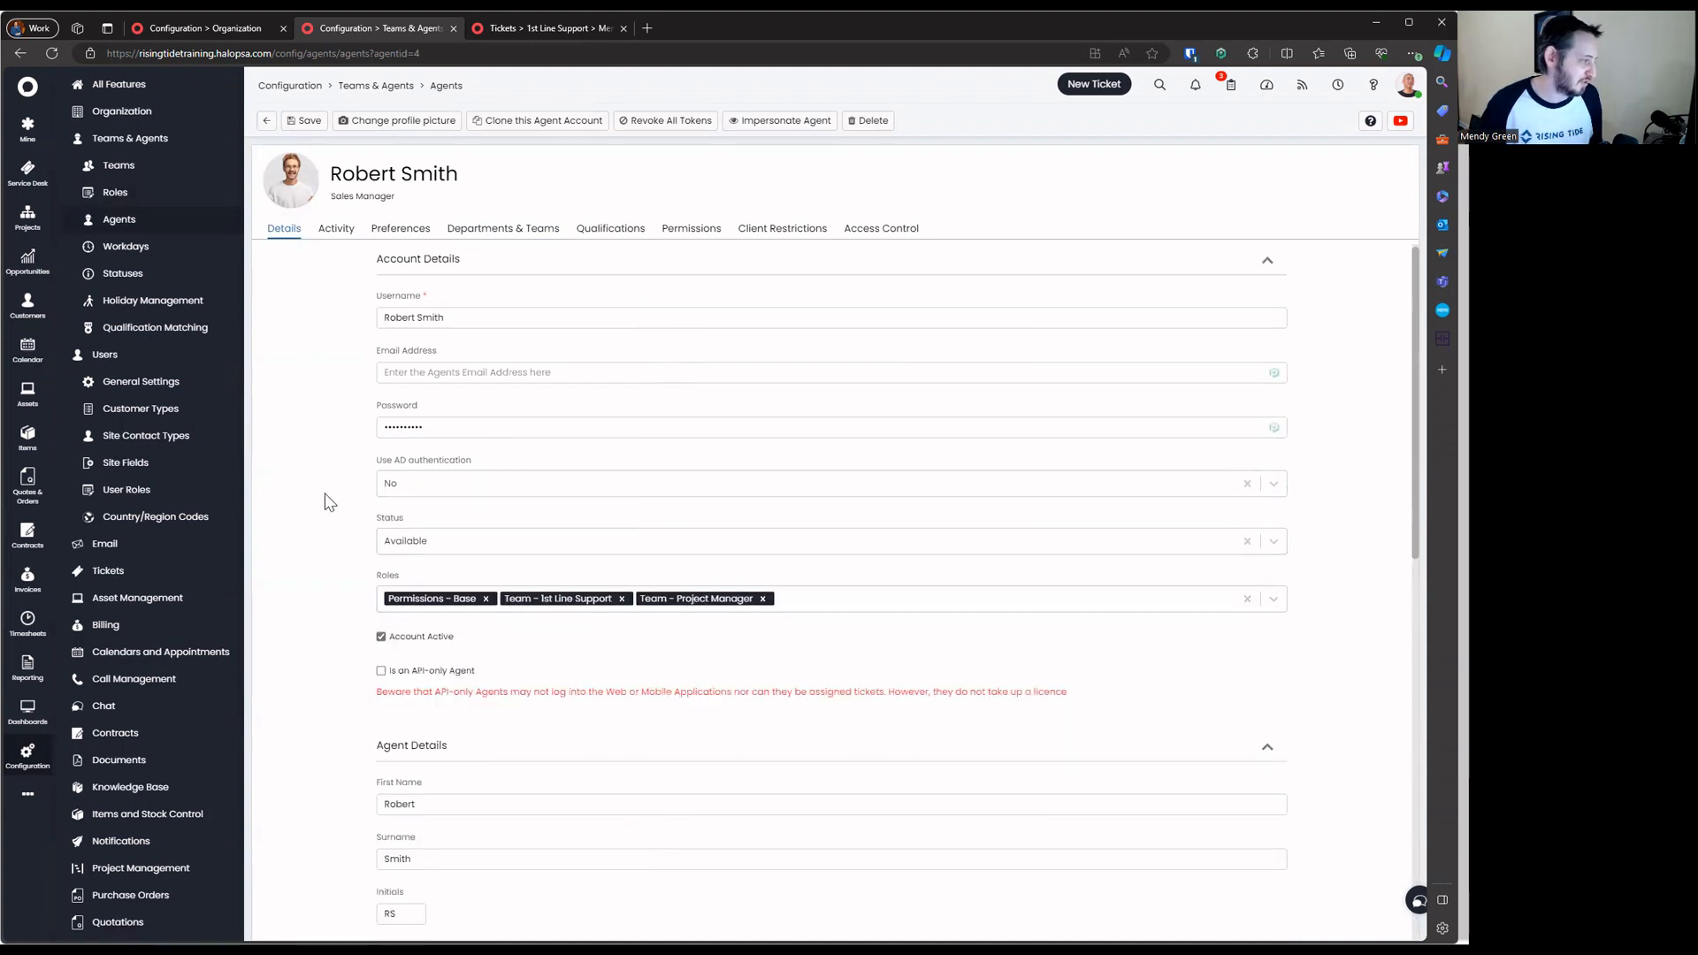
click(304, 121)
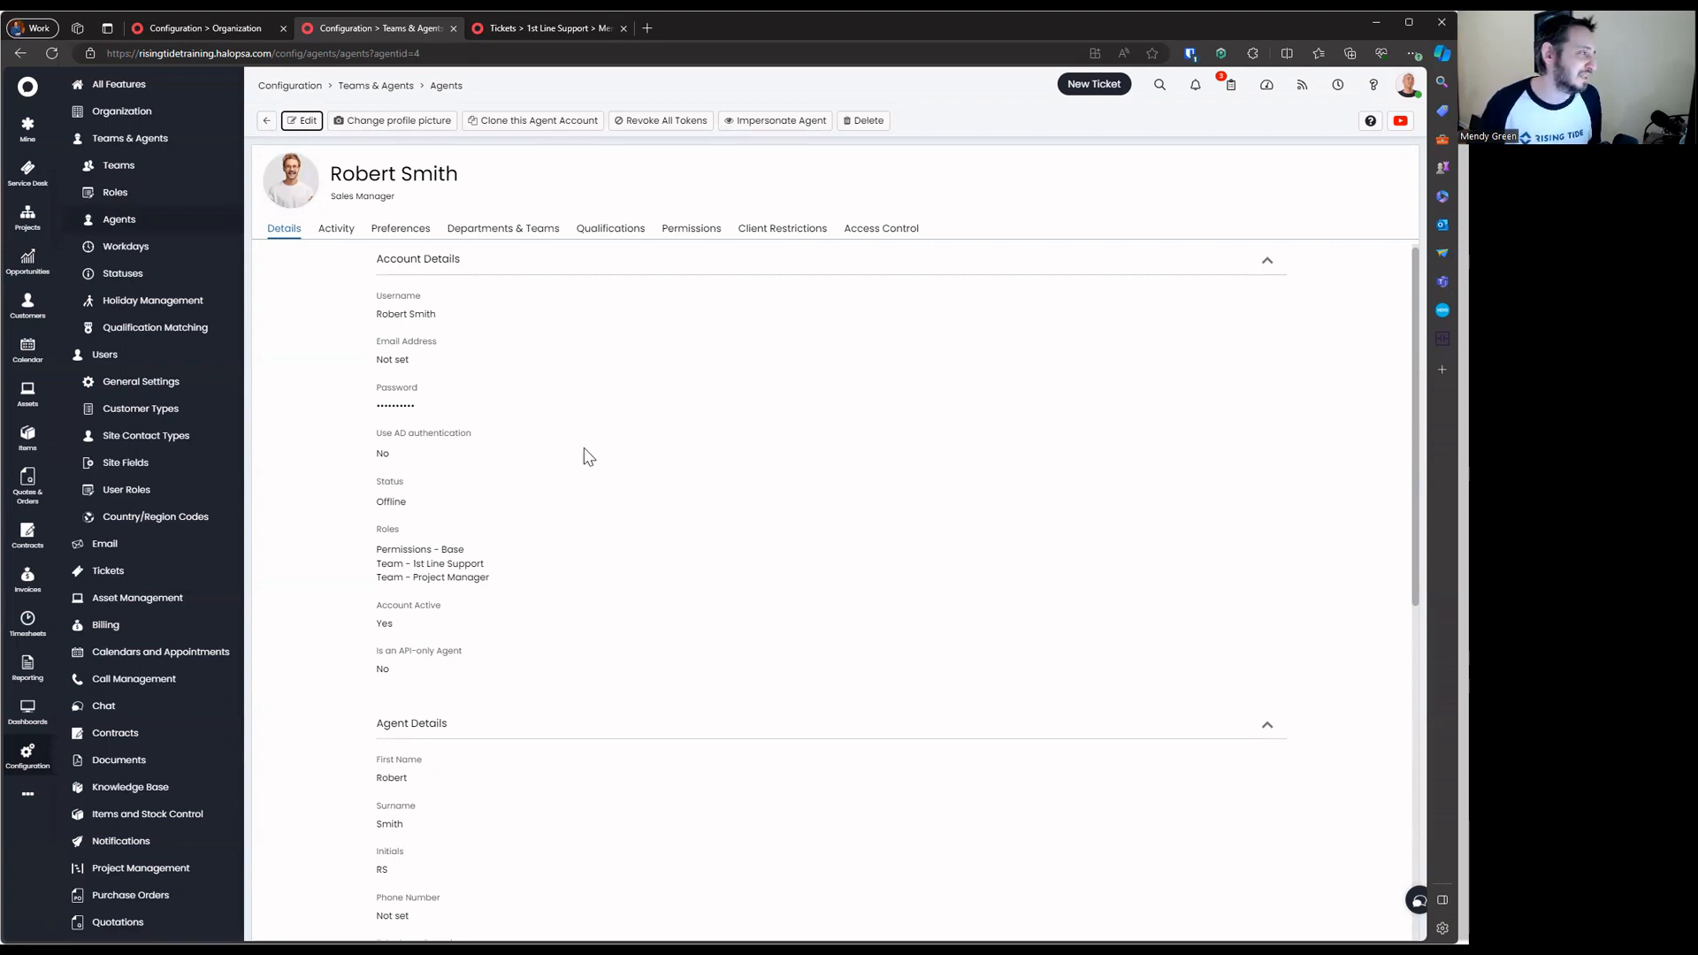
Sort the agent's teams by Team Name descending and inspect the two 1st Line Support rows
click(497, 232)
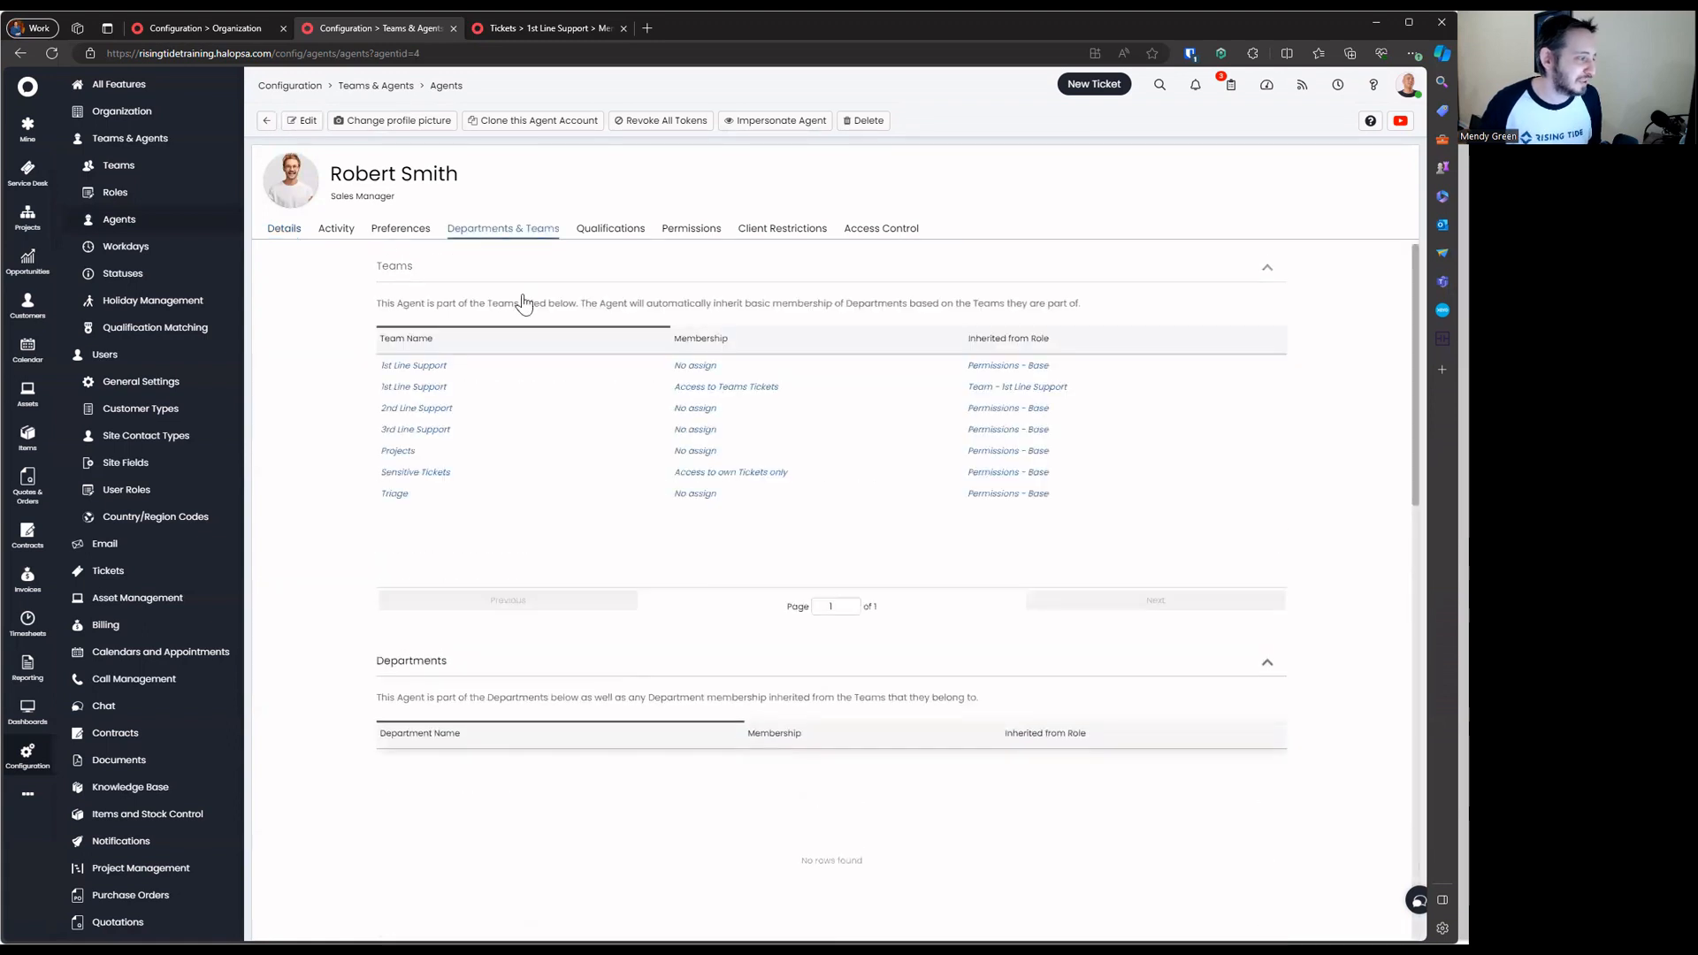
click(428, 345)
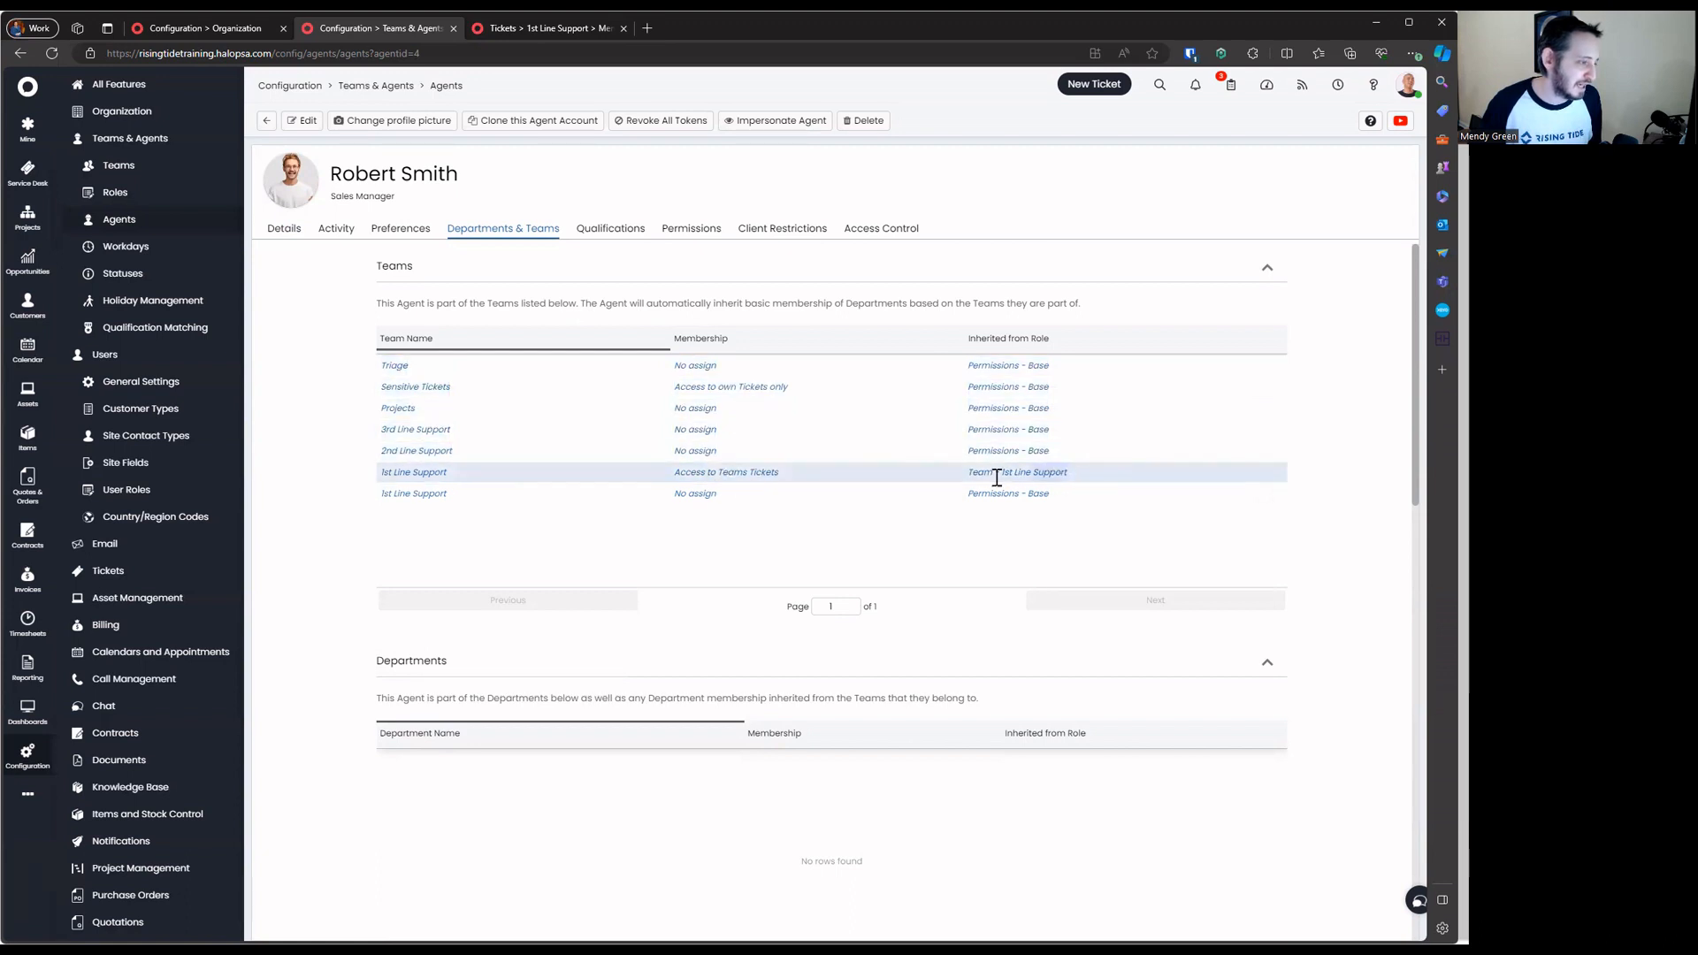
drag(601, 482, 380, 473)
drag(1054, 497, 378, 478)
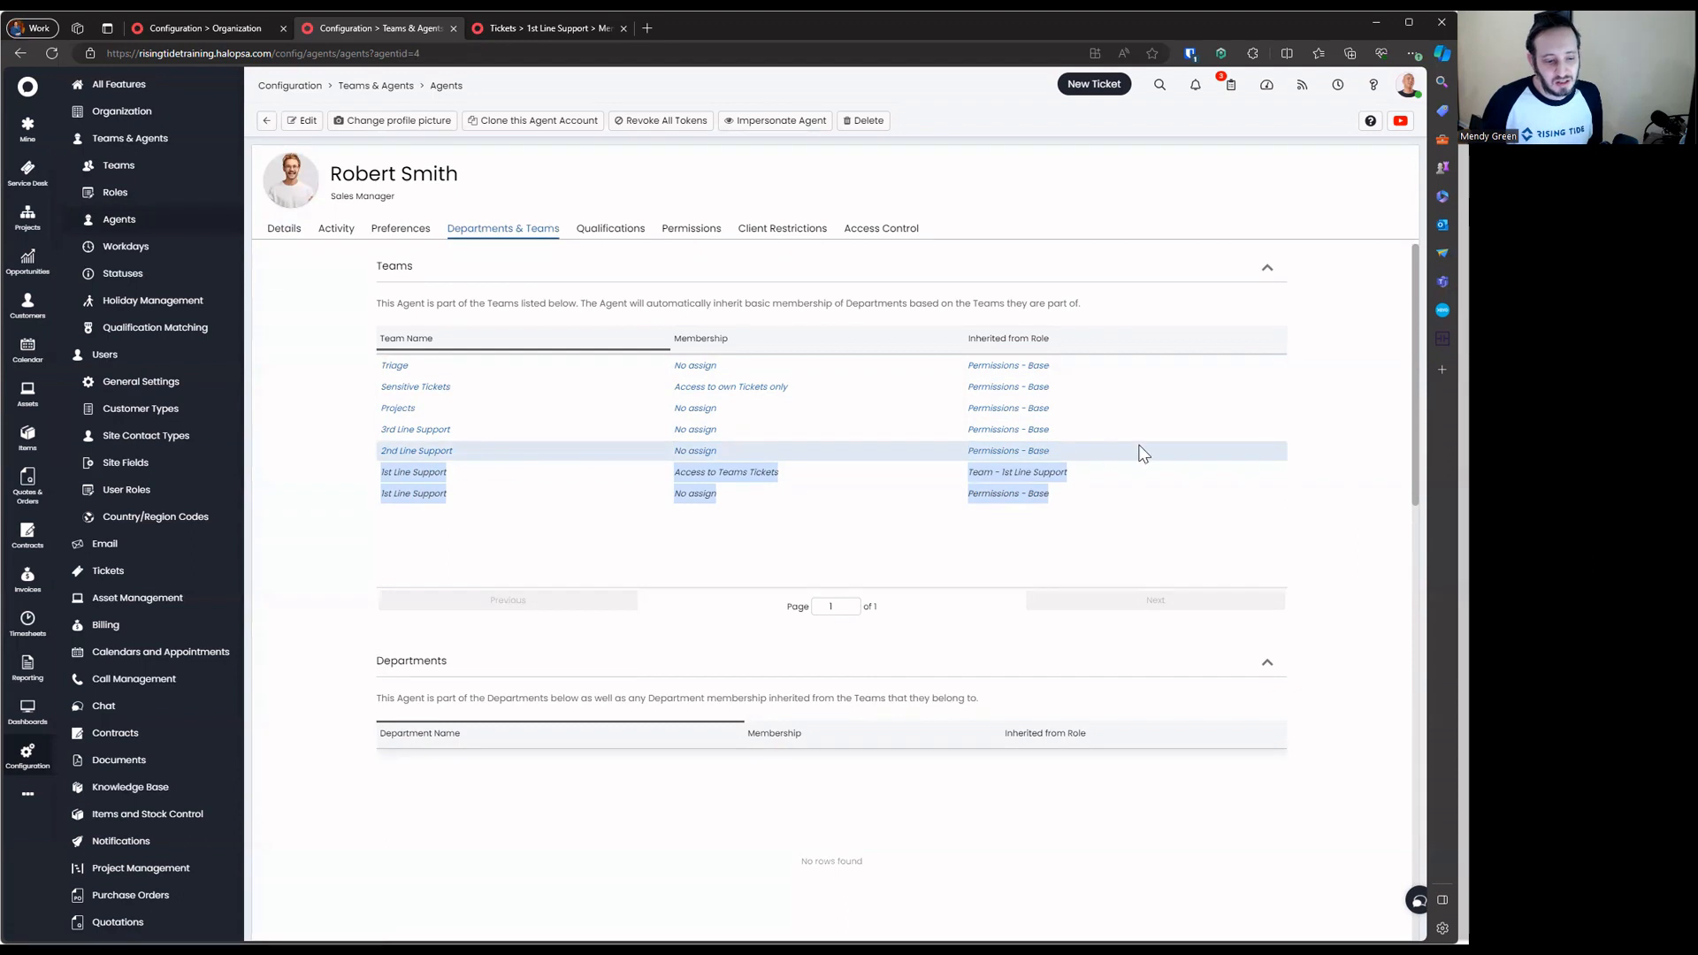
click(1197, 275)
Collapse the agent's restriction sections and go to Configuration > Billing
click(1035, 325)
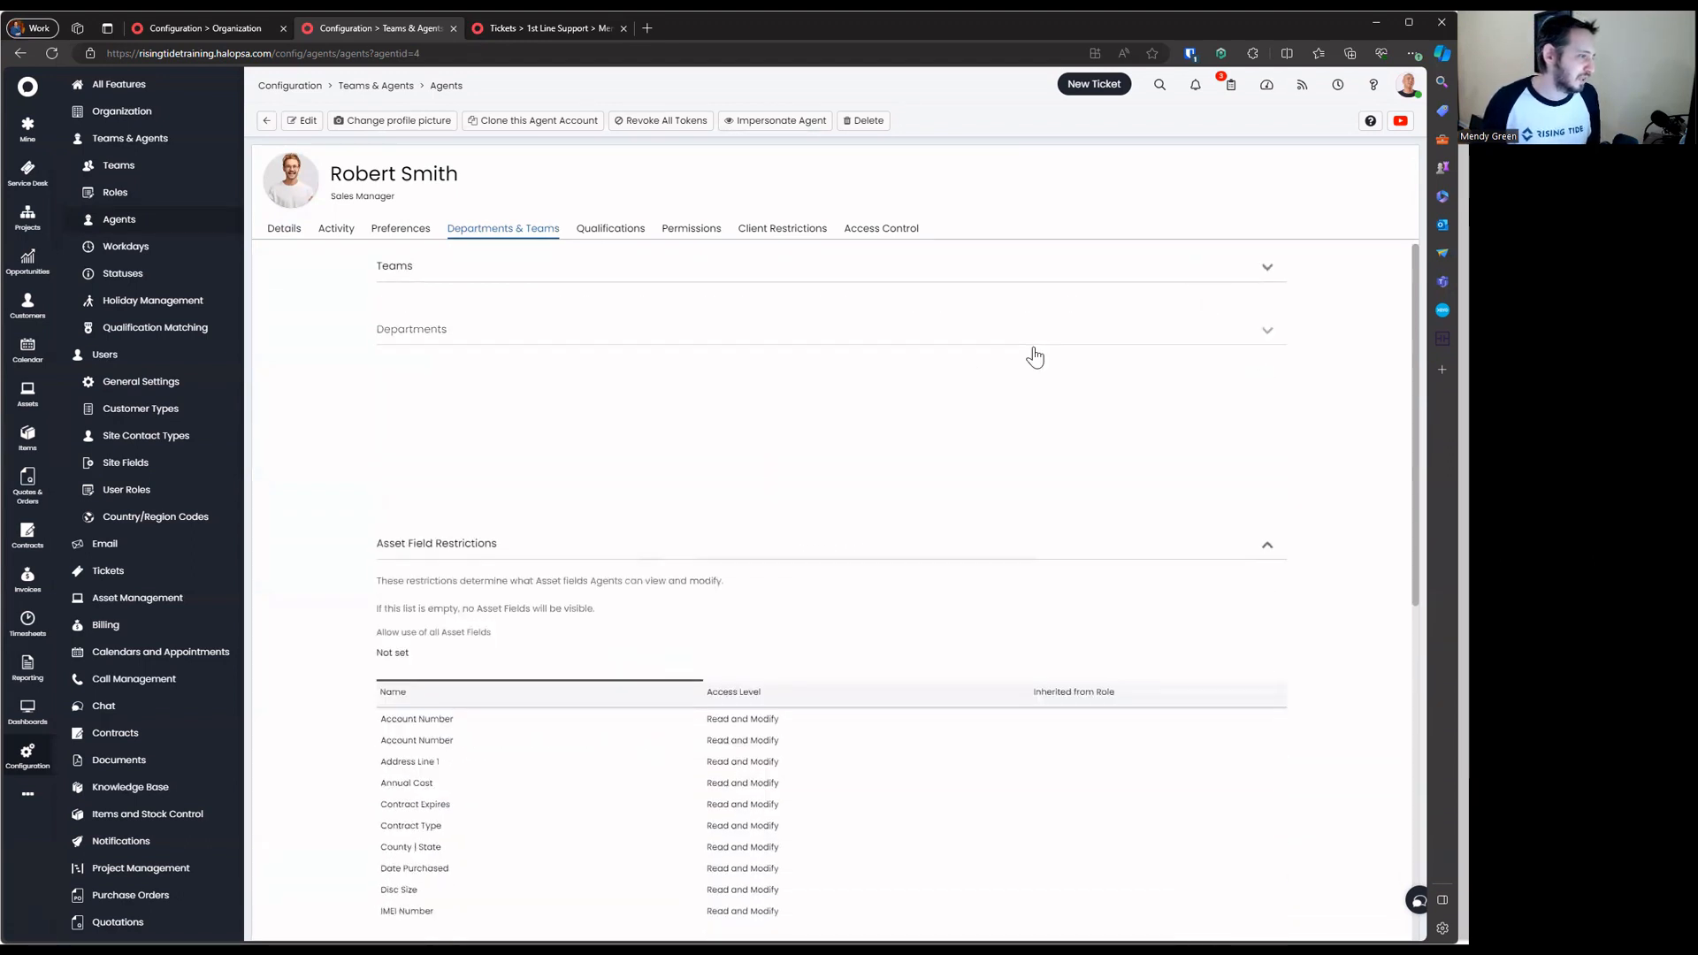
click(1016, 408)
click(991, 456)
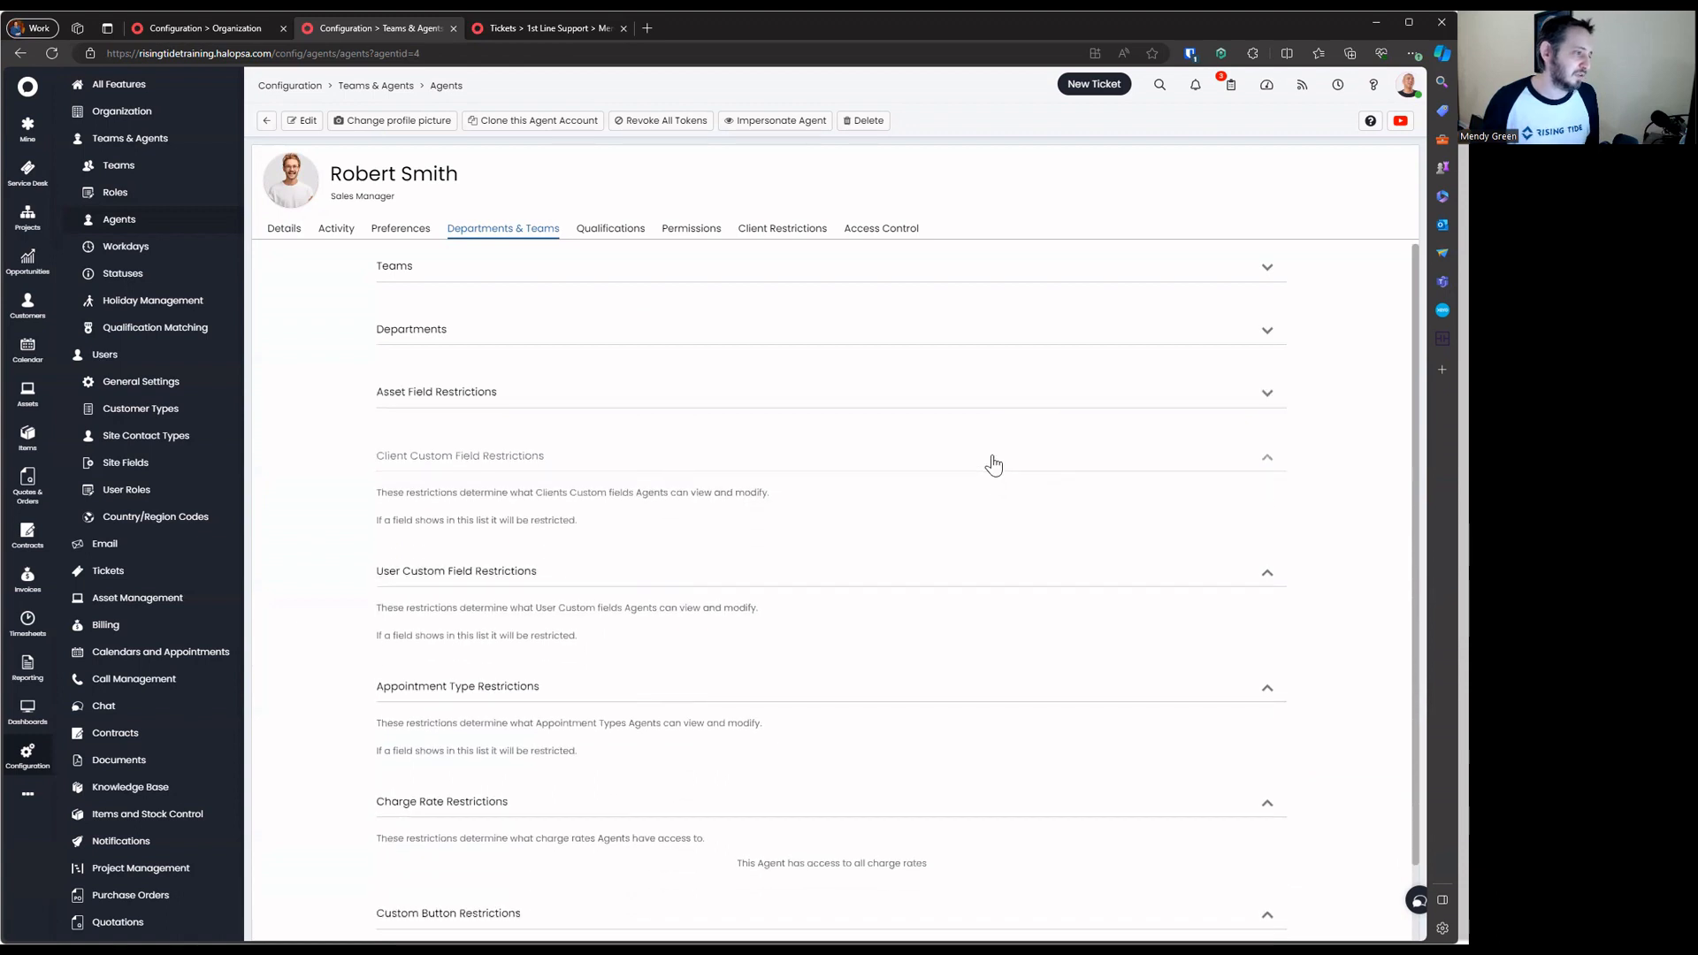
click(972, 528)
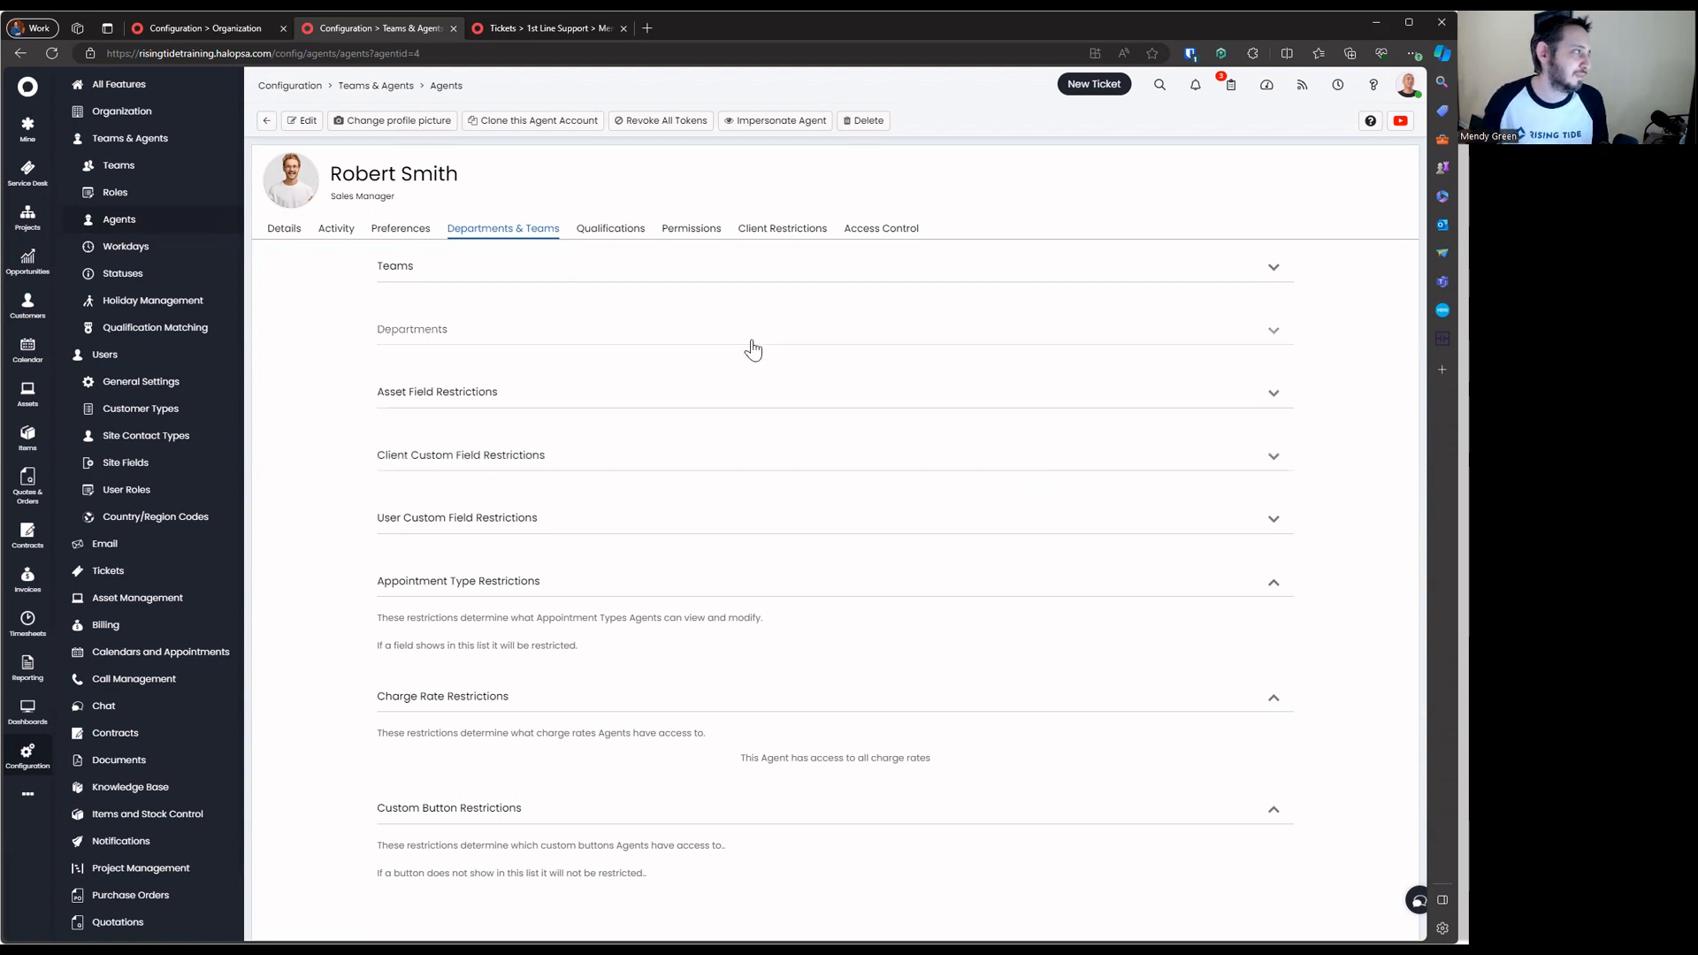
click(269, 85)
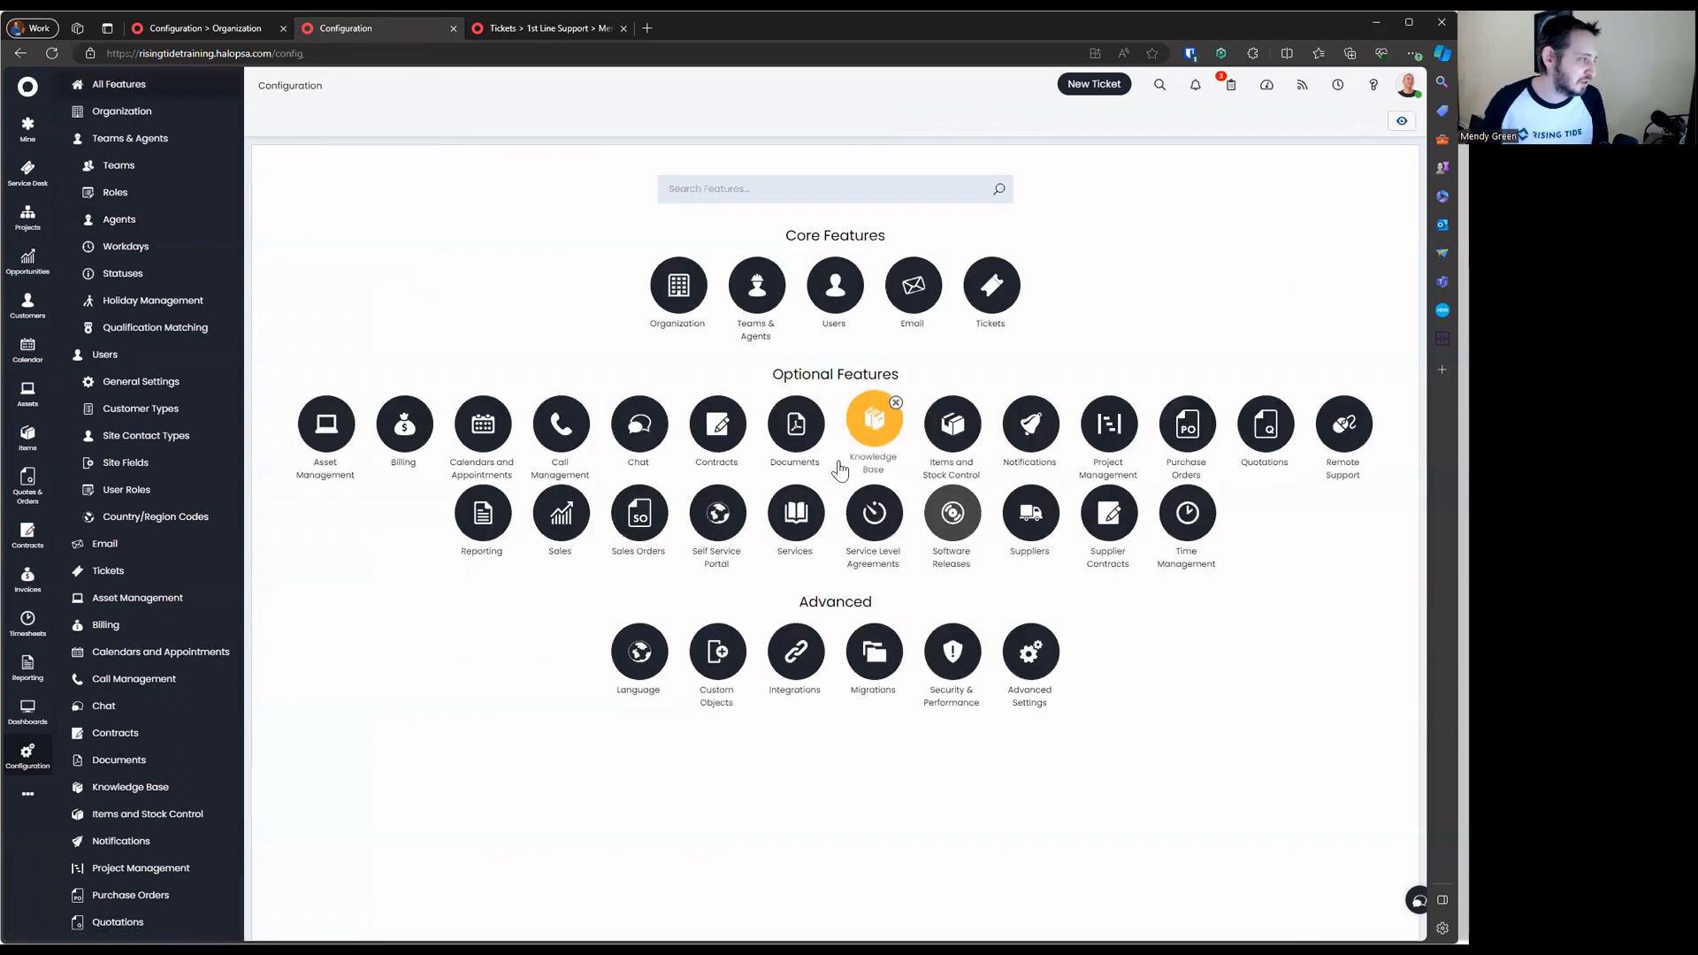
click(406, 438)
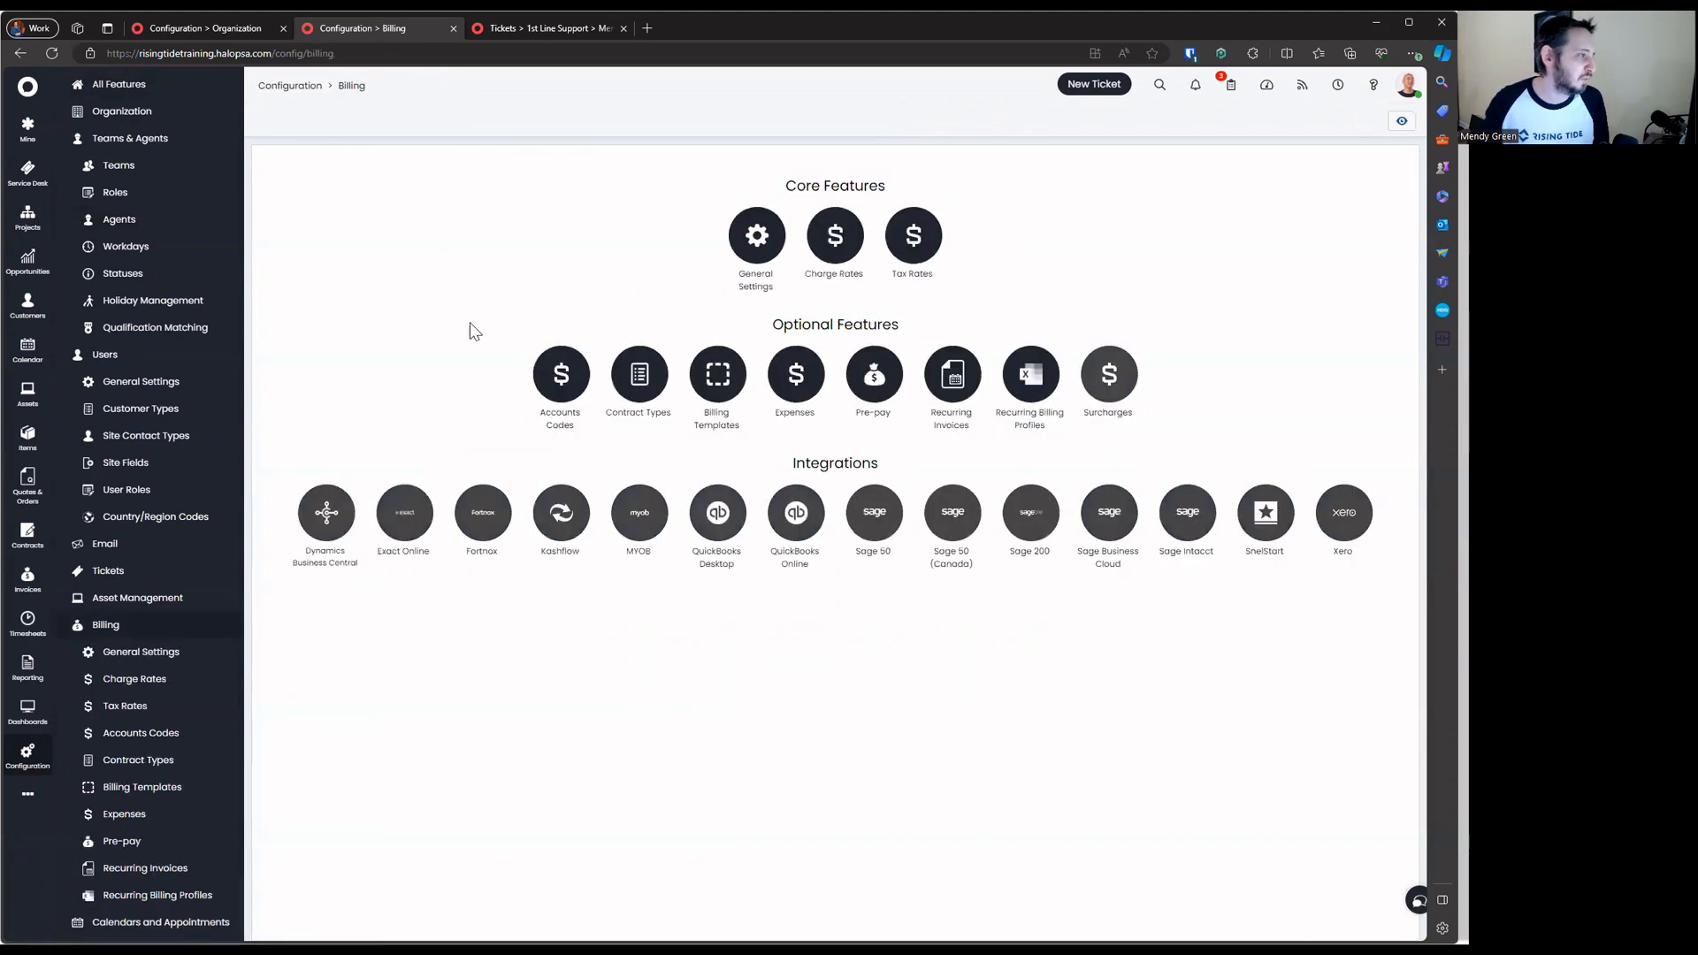
Show the empty Accounts Codes list, start a new code, look over its Name and Code fields, then cancel it
click(562, 375)
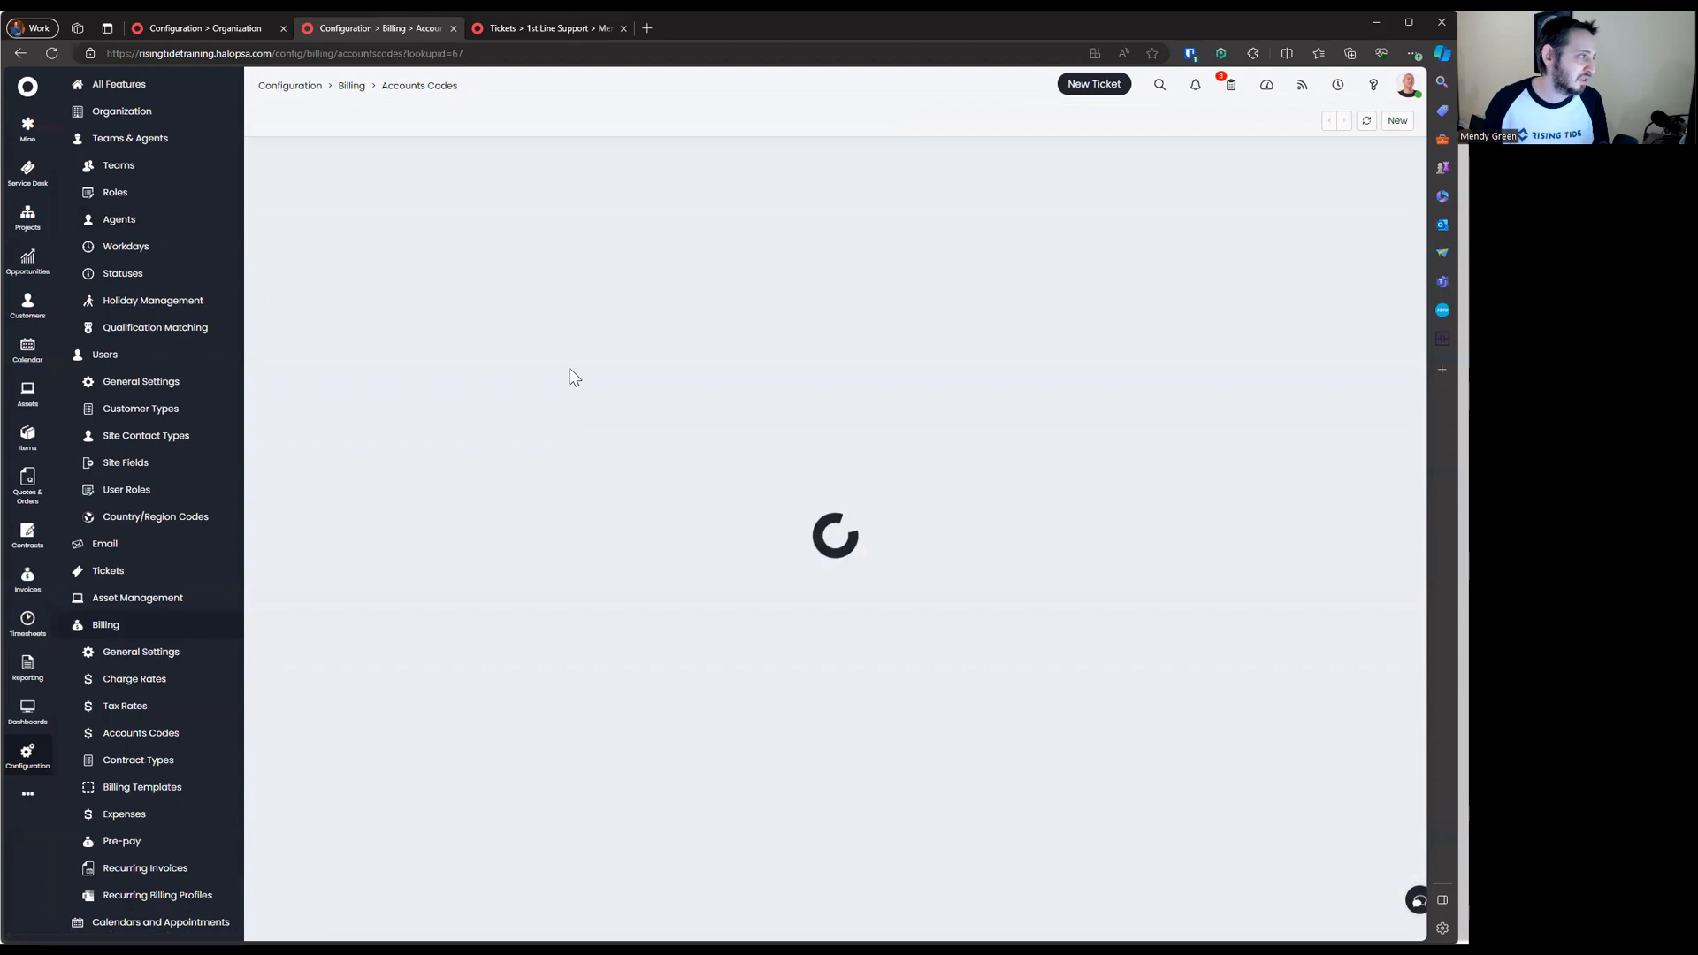
click(1397, 120)
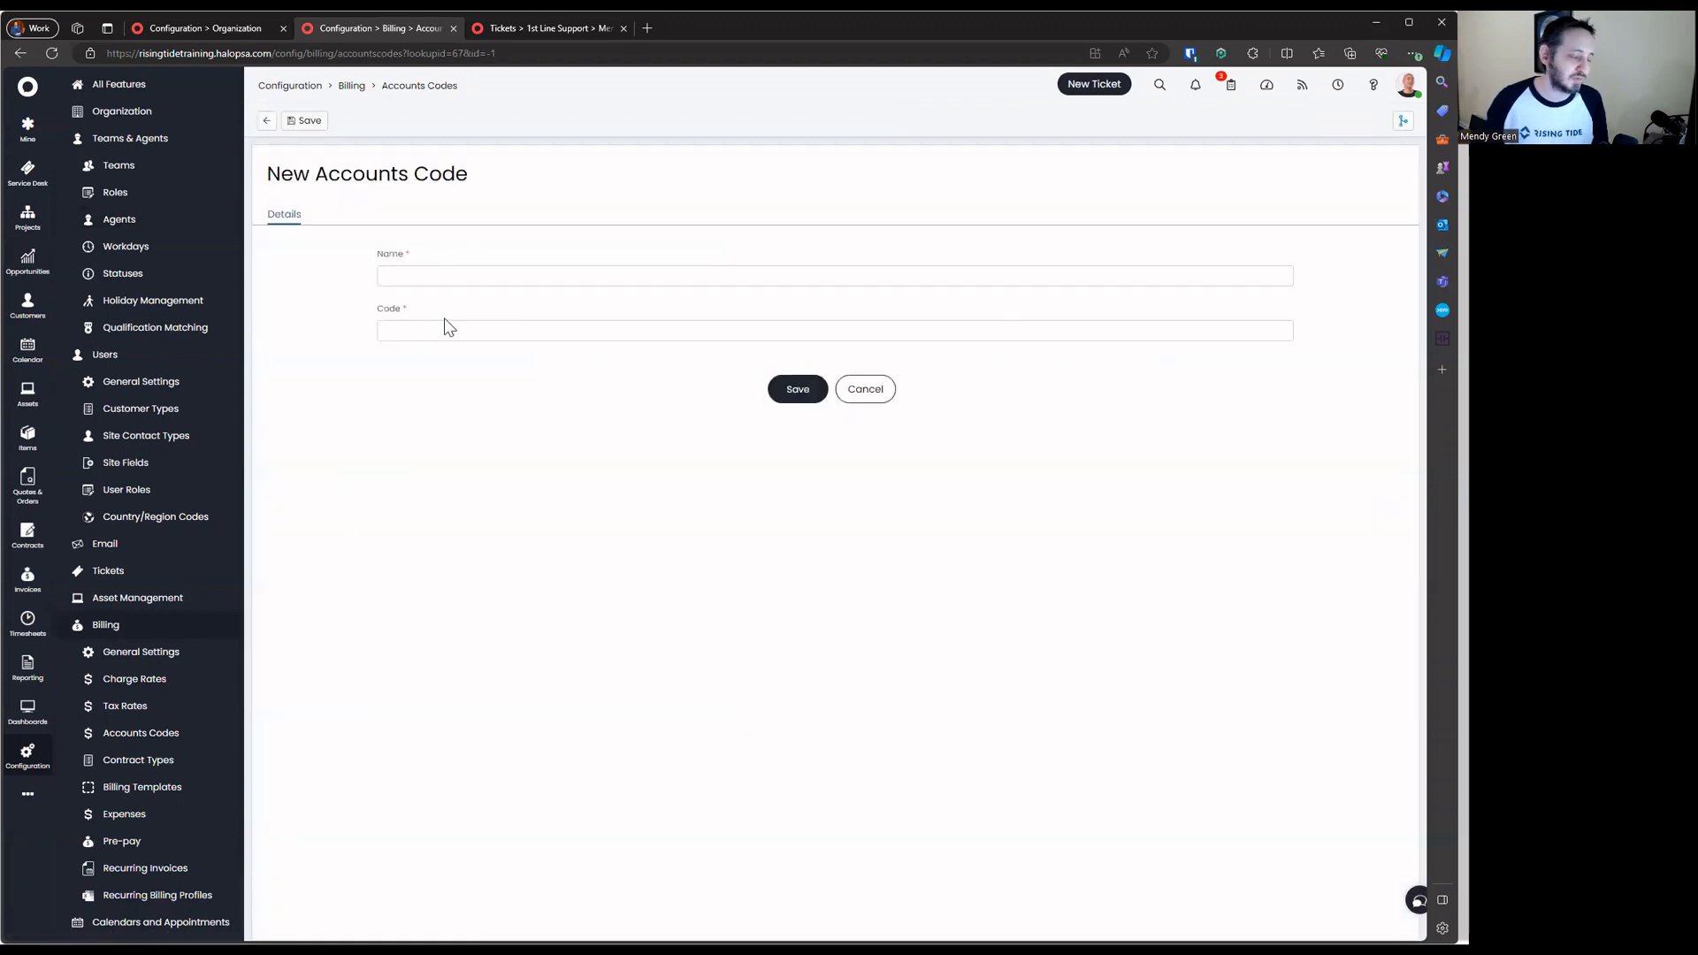
click(467, 279)
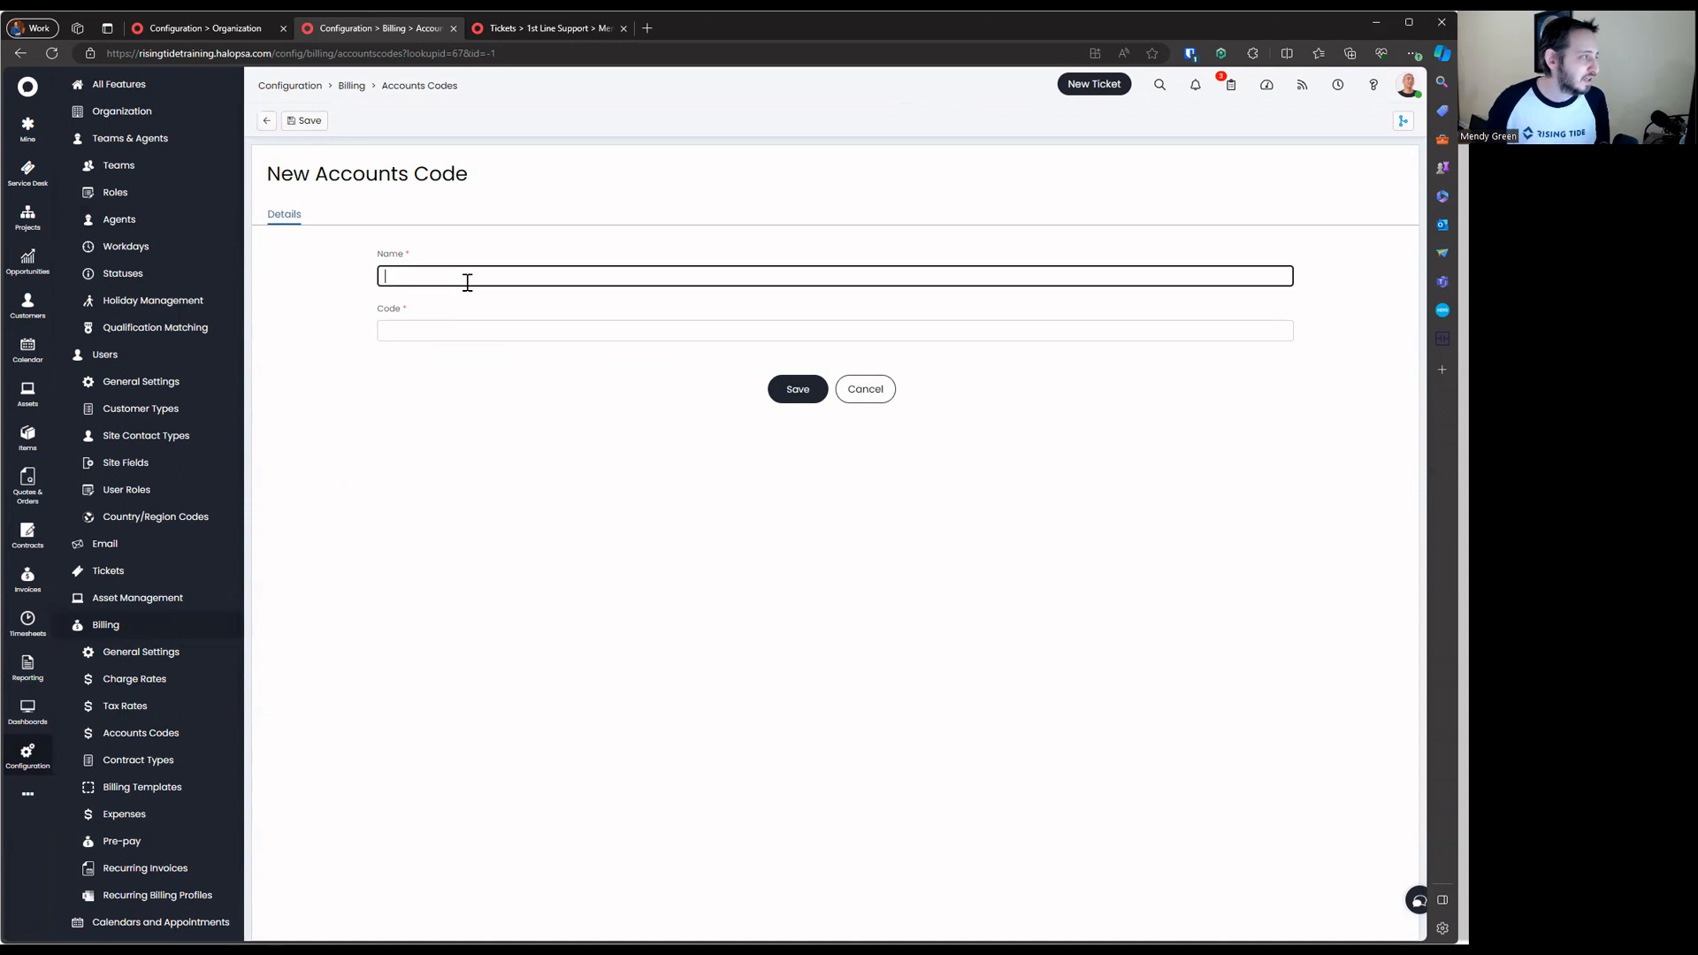
click(472, 332)
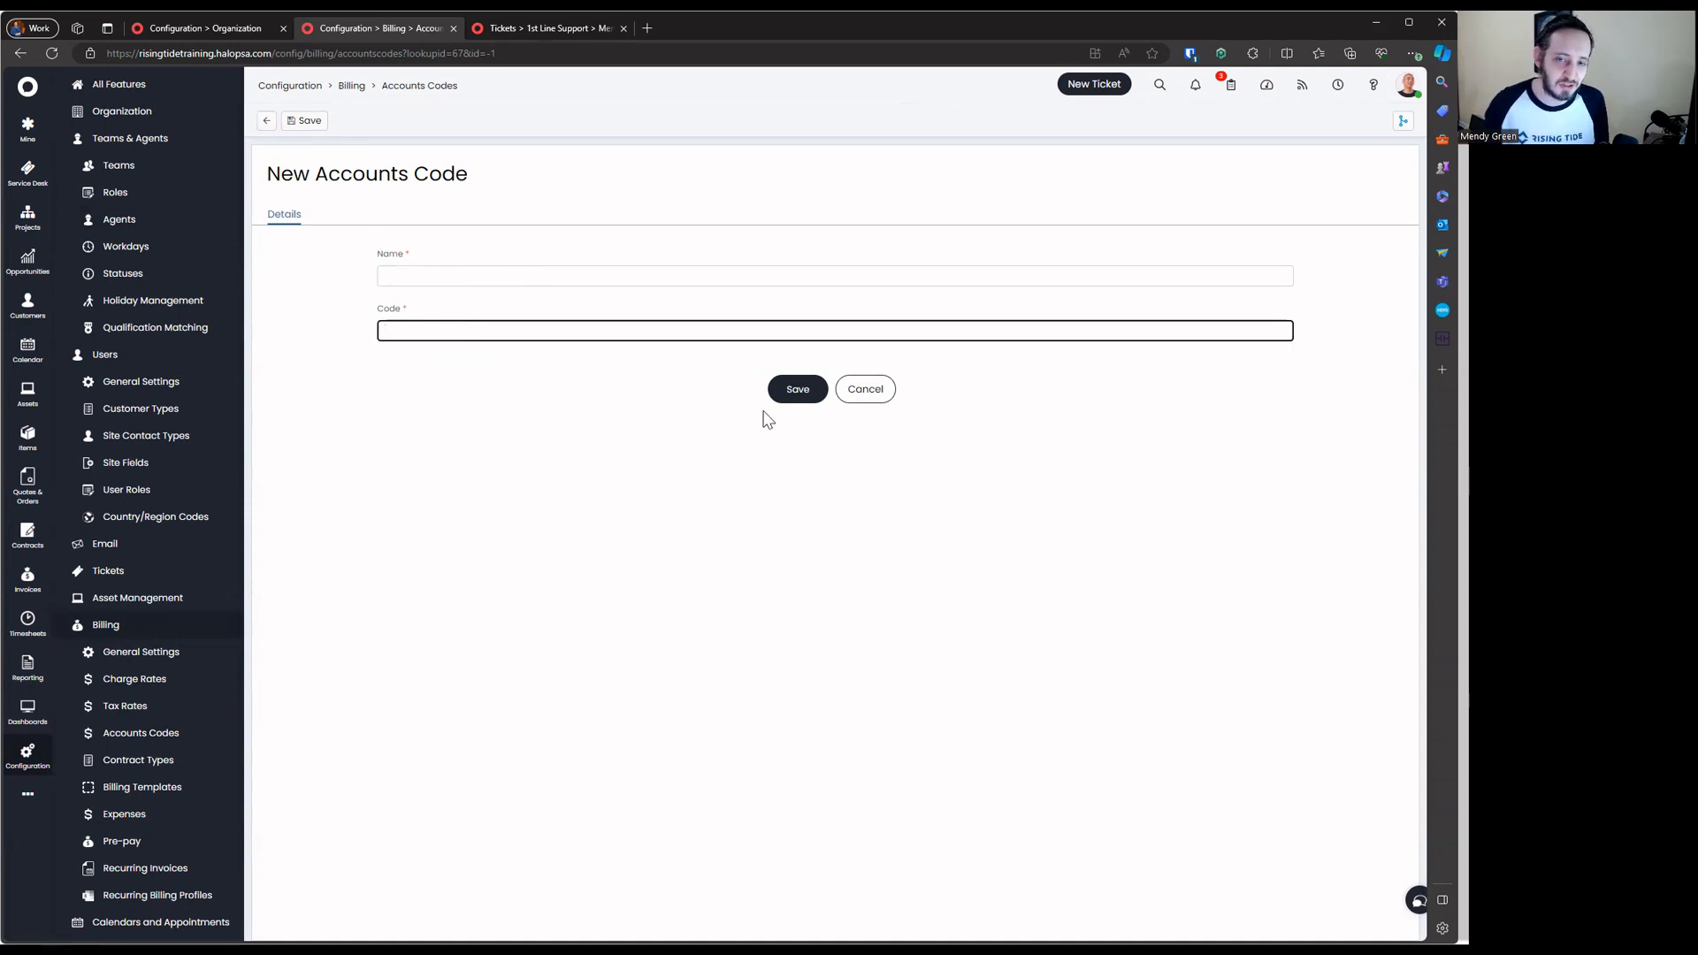
click(852, 396)
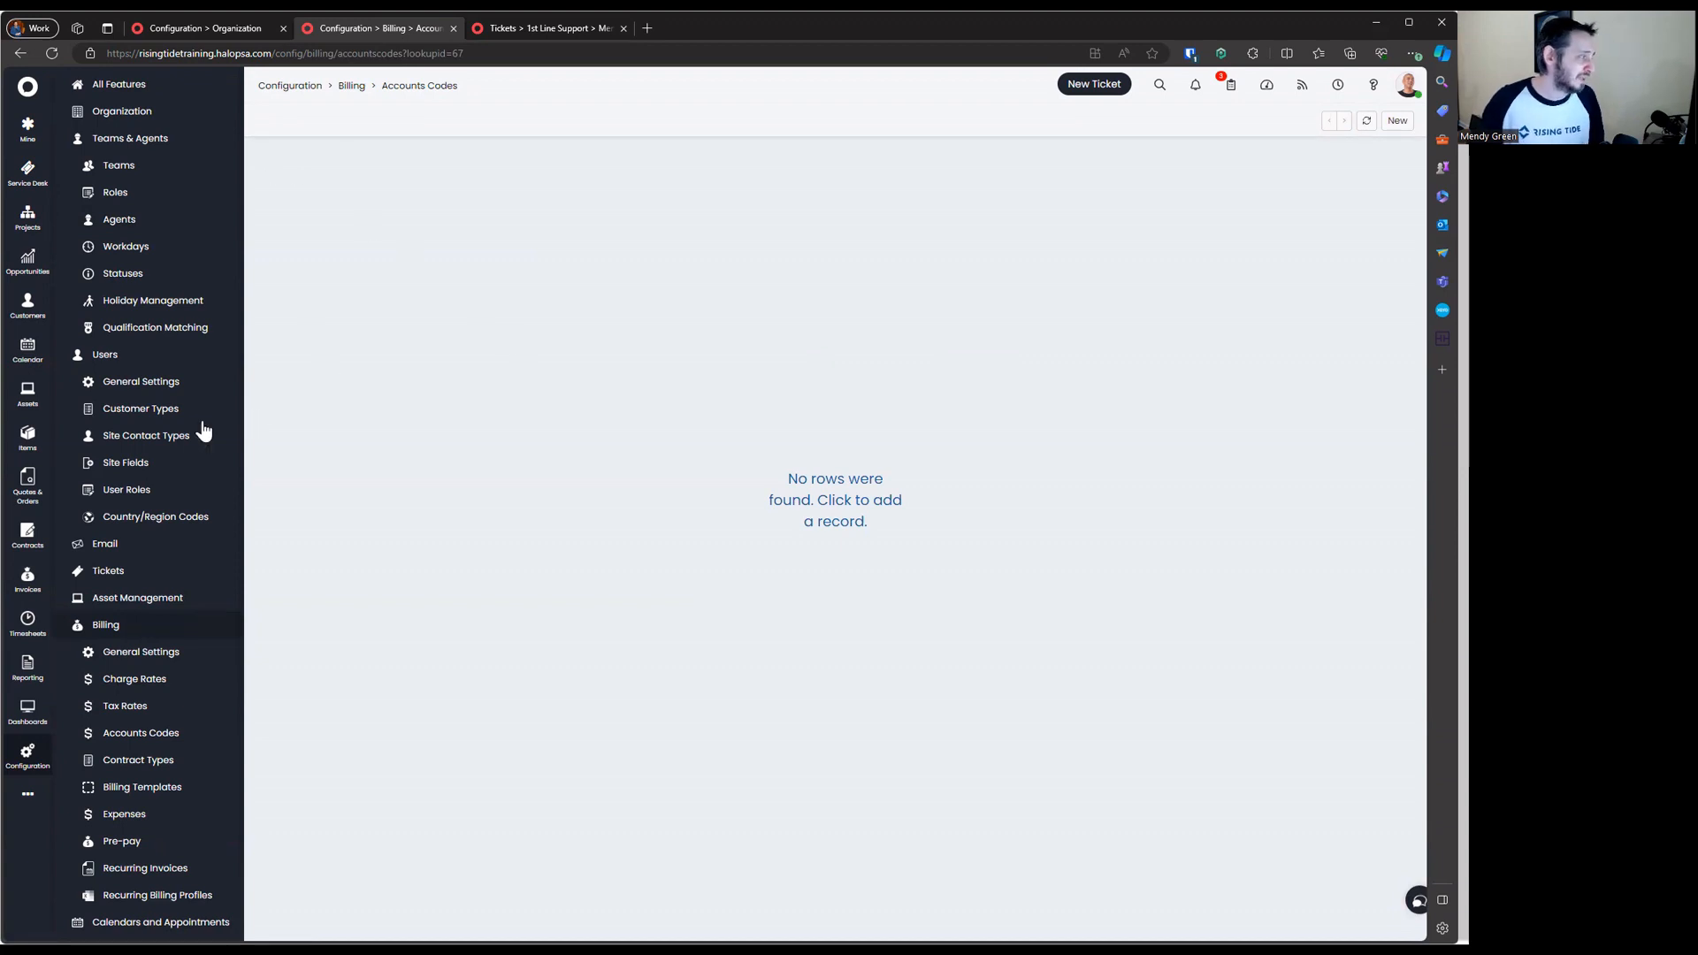
Open the Implement New Managed Service item's Billing settings and make them editable
click(27, 442)
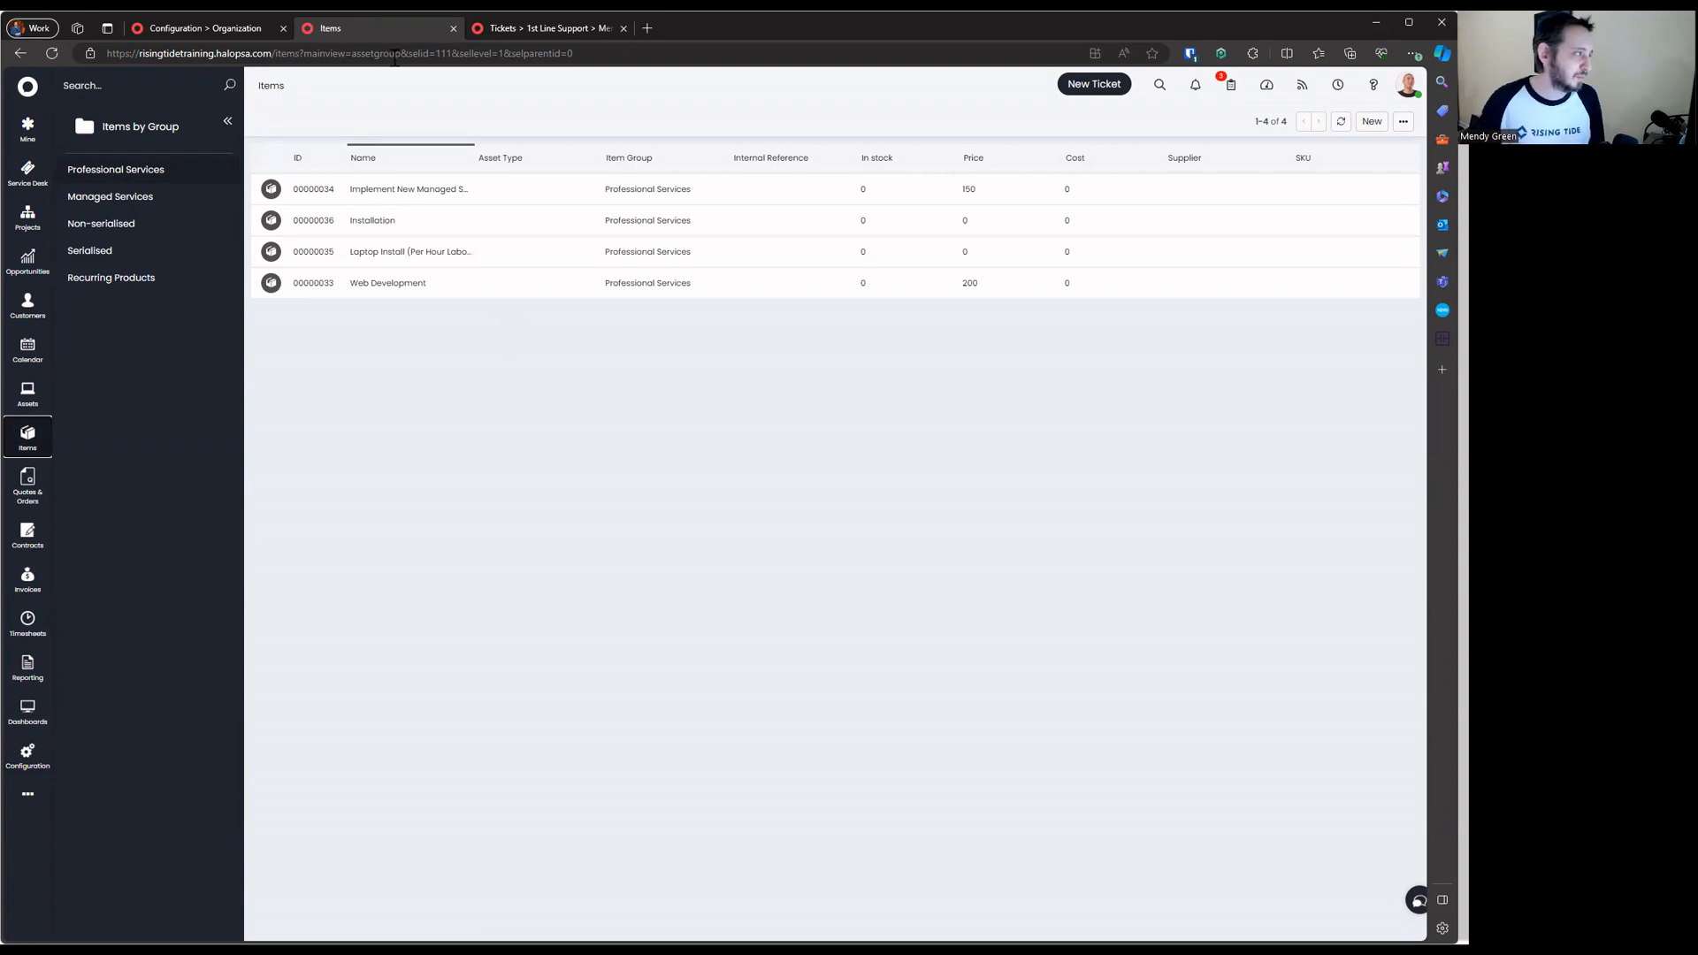
click(358, 183)
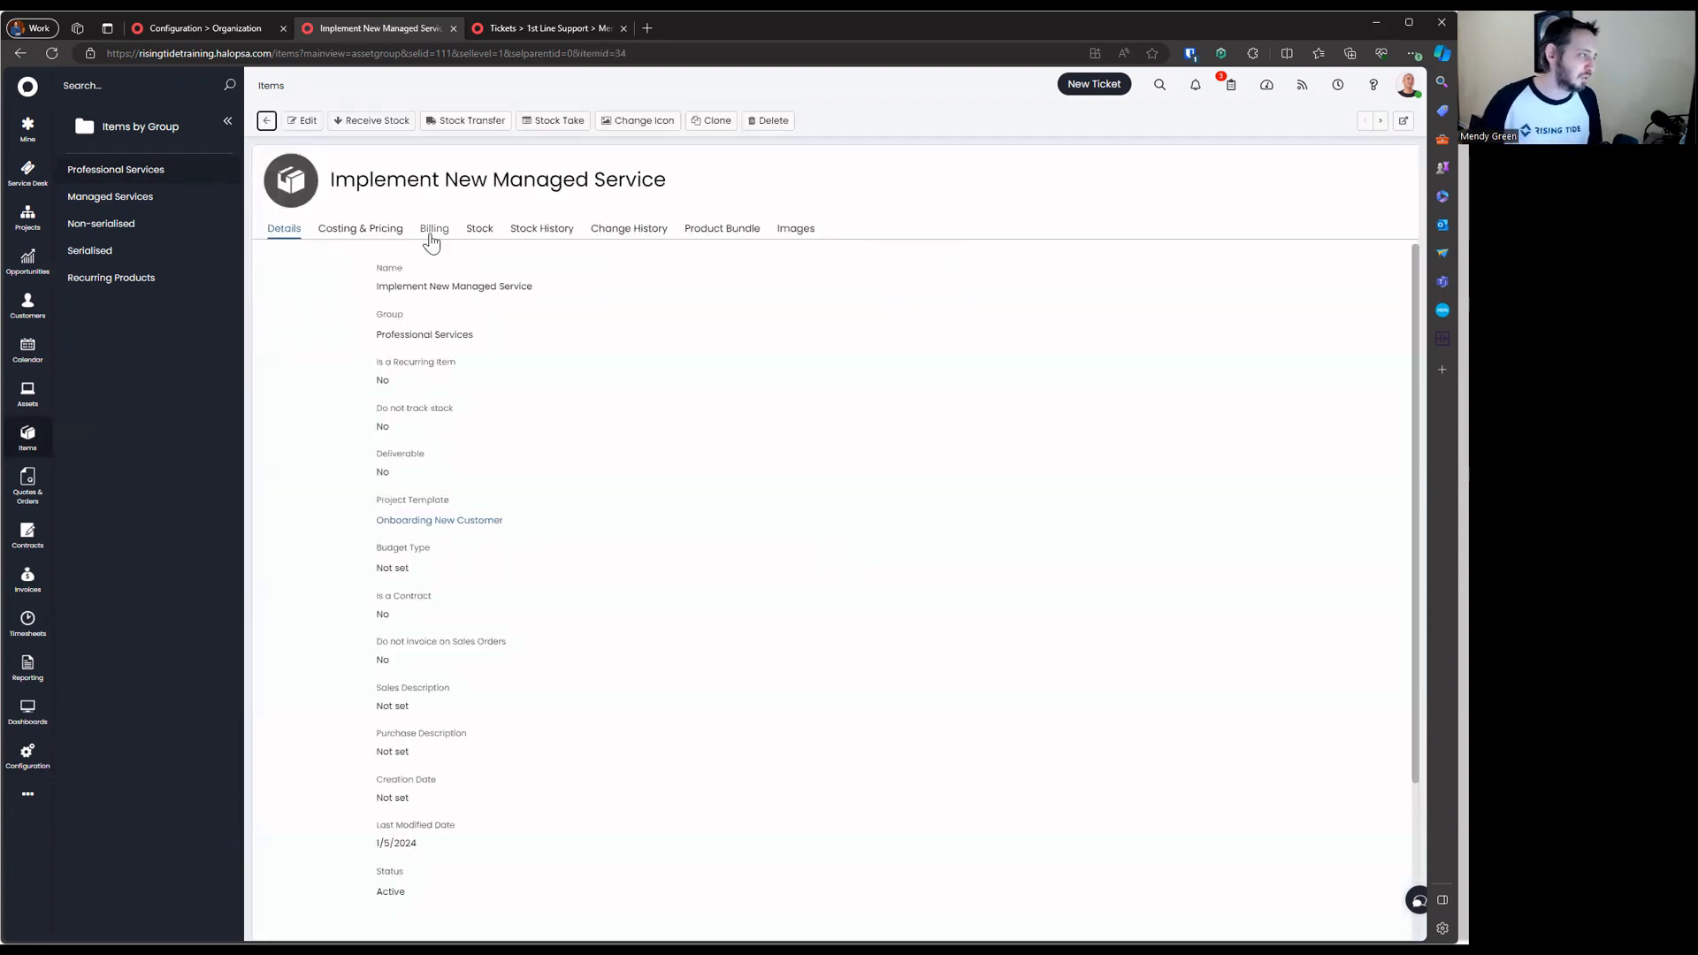
click(432, 231)
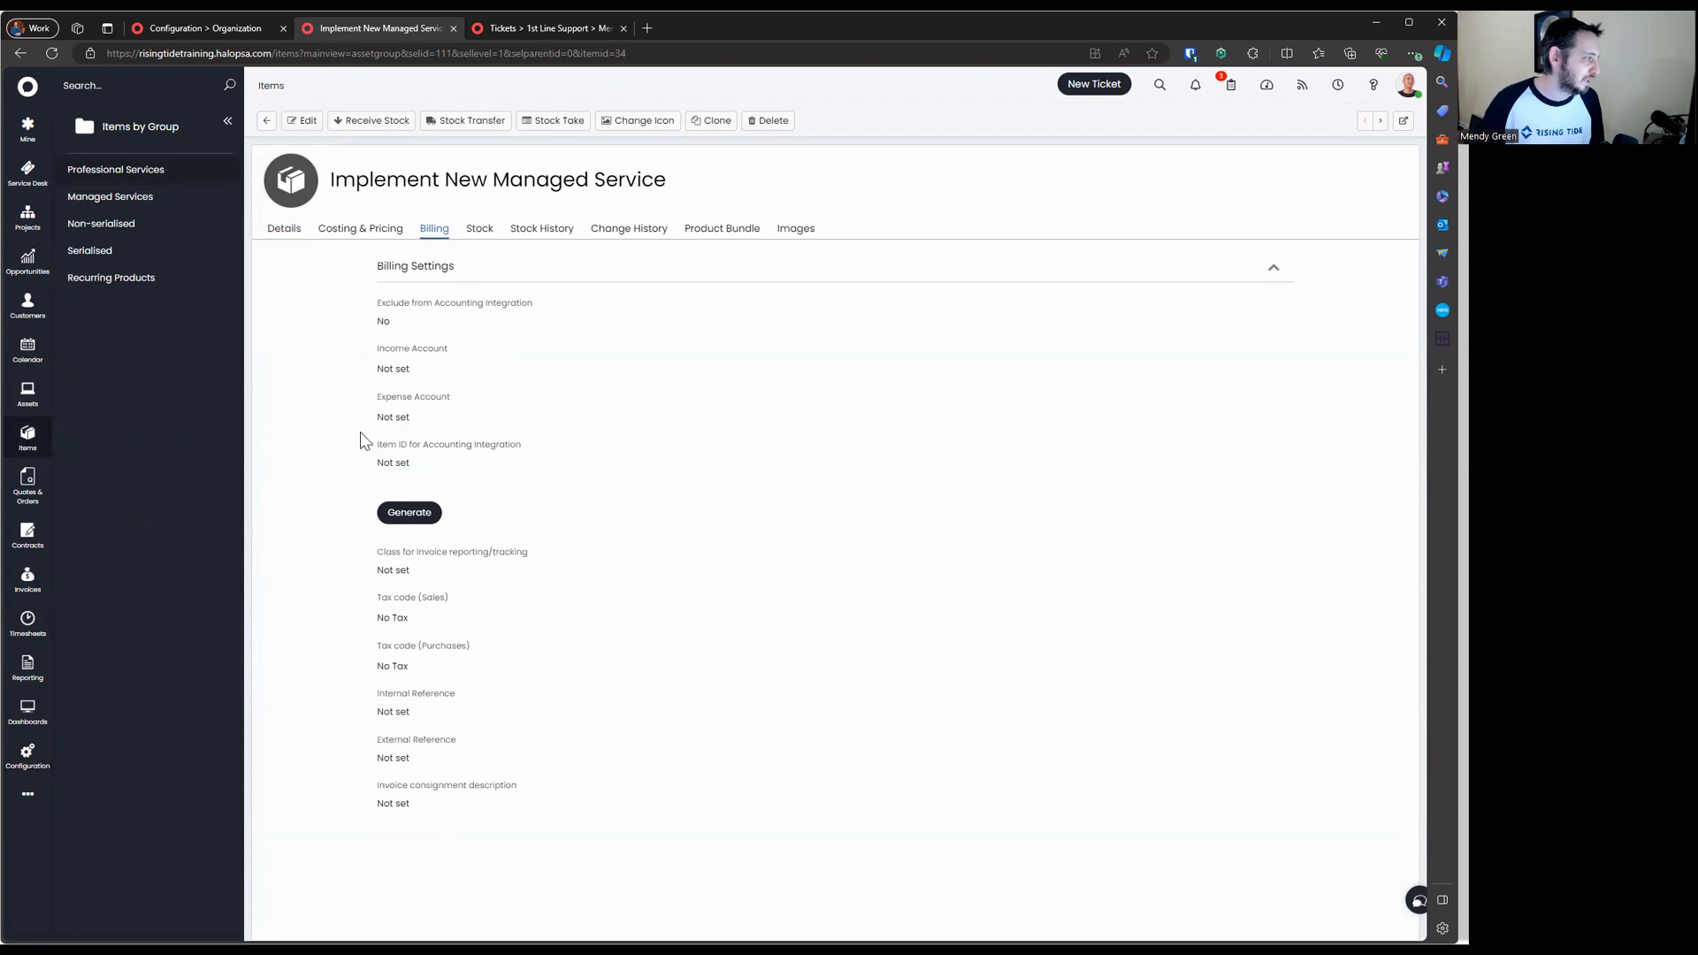
drag(363, 367, 553, 372)
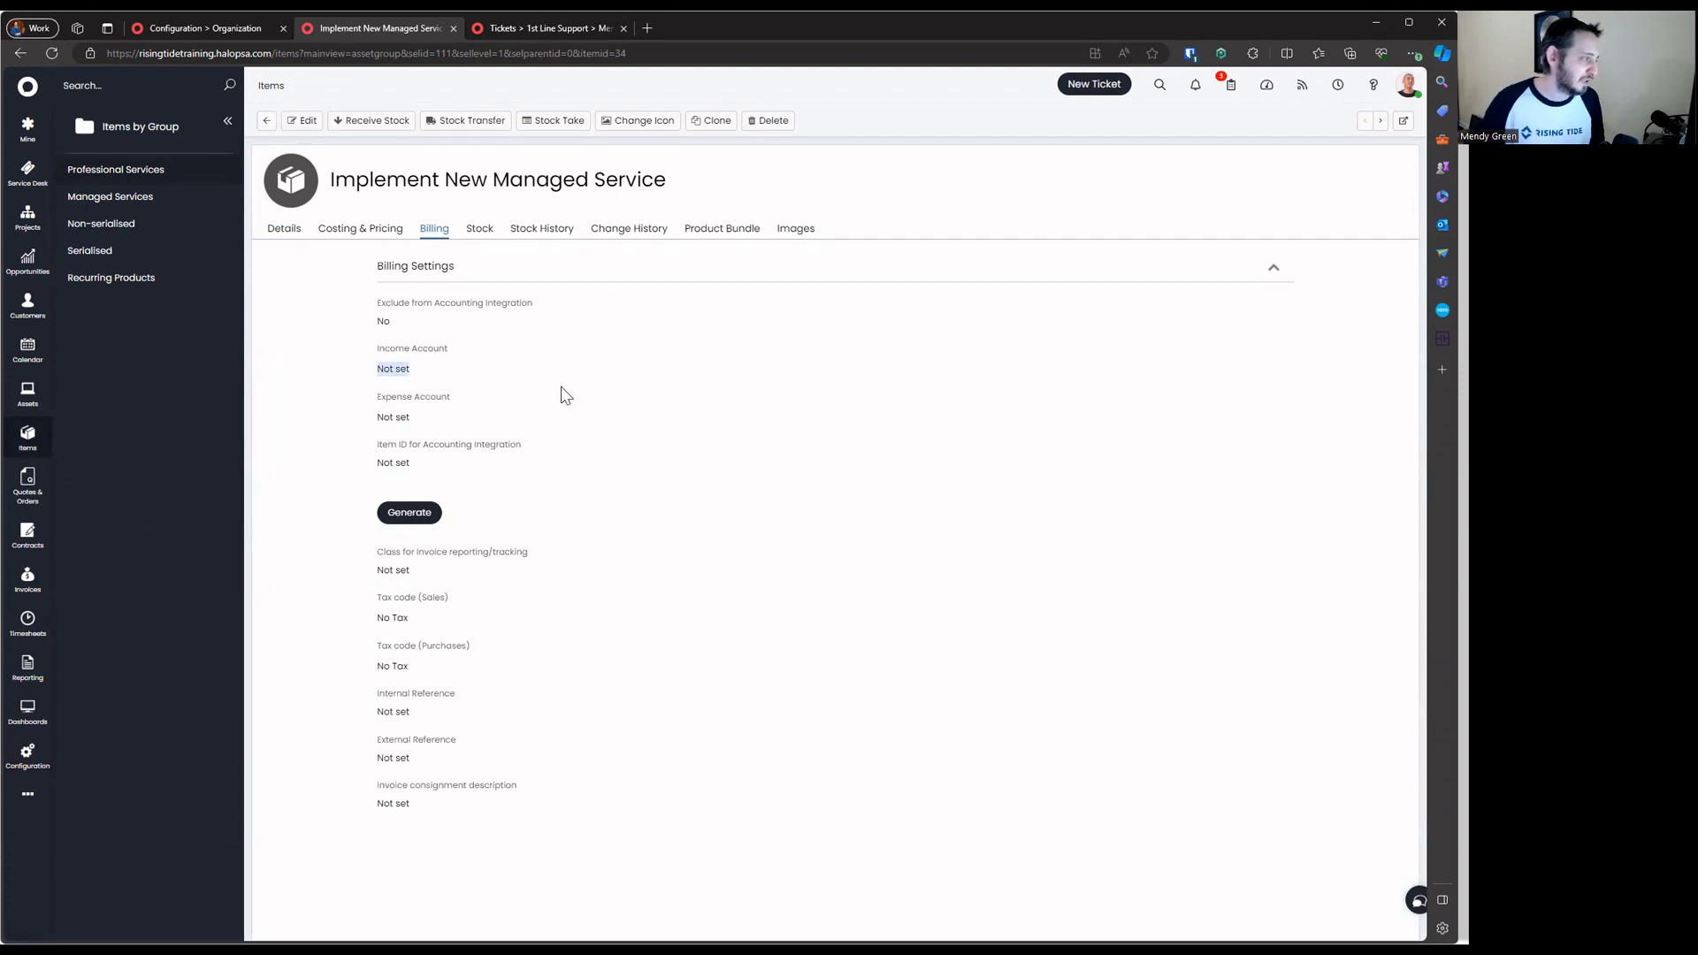
click(301, 121)
Confirm the Income Account and Expense Account dropdowns offer no choices, then return to the Items list
click(441, 398)
click(477, 463)
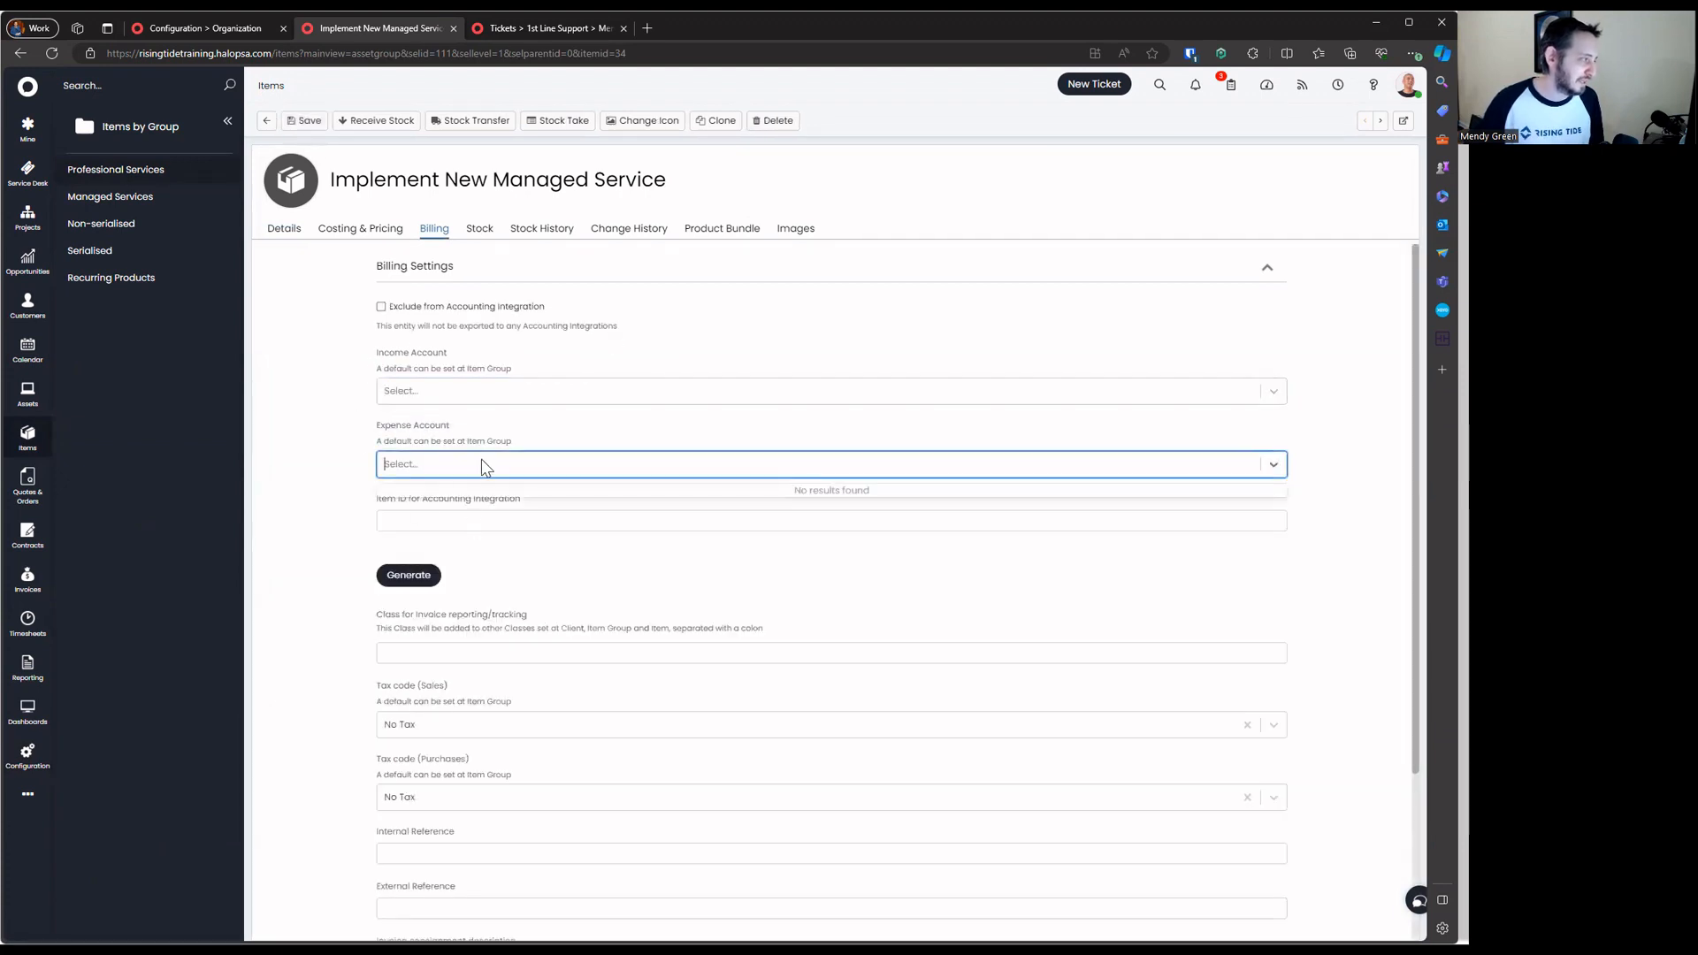
click(469, 390)
click(457, 469)
click(471, 396)
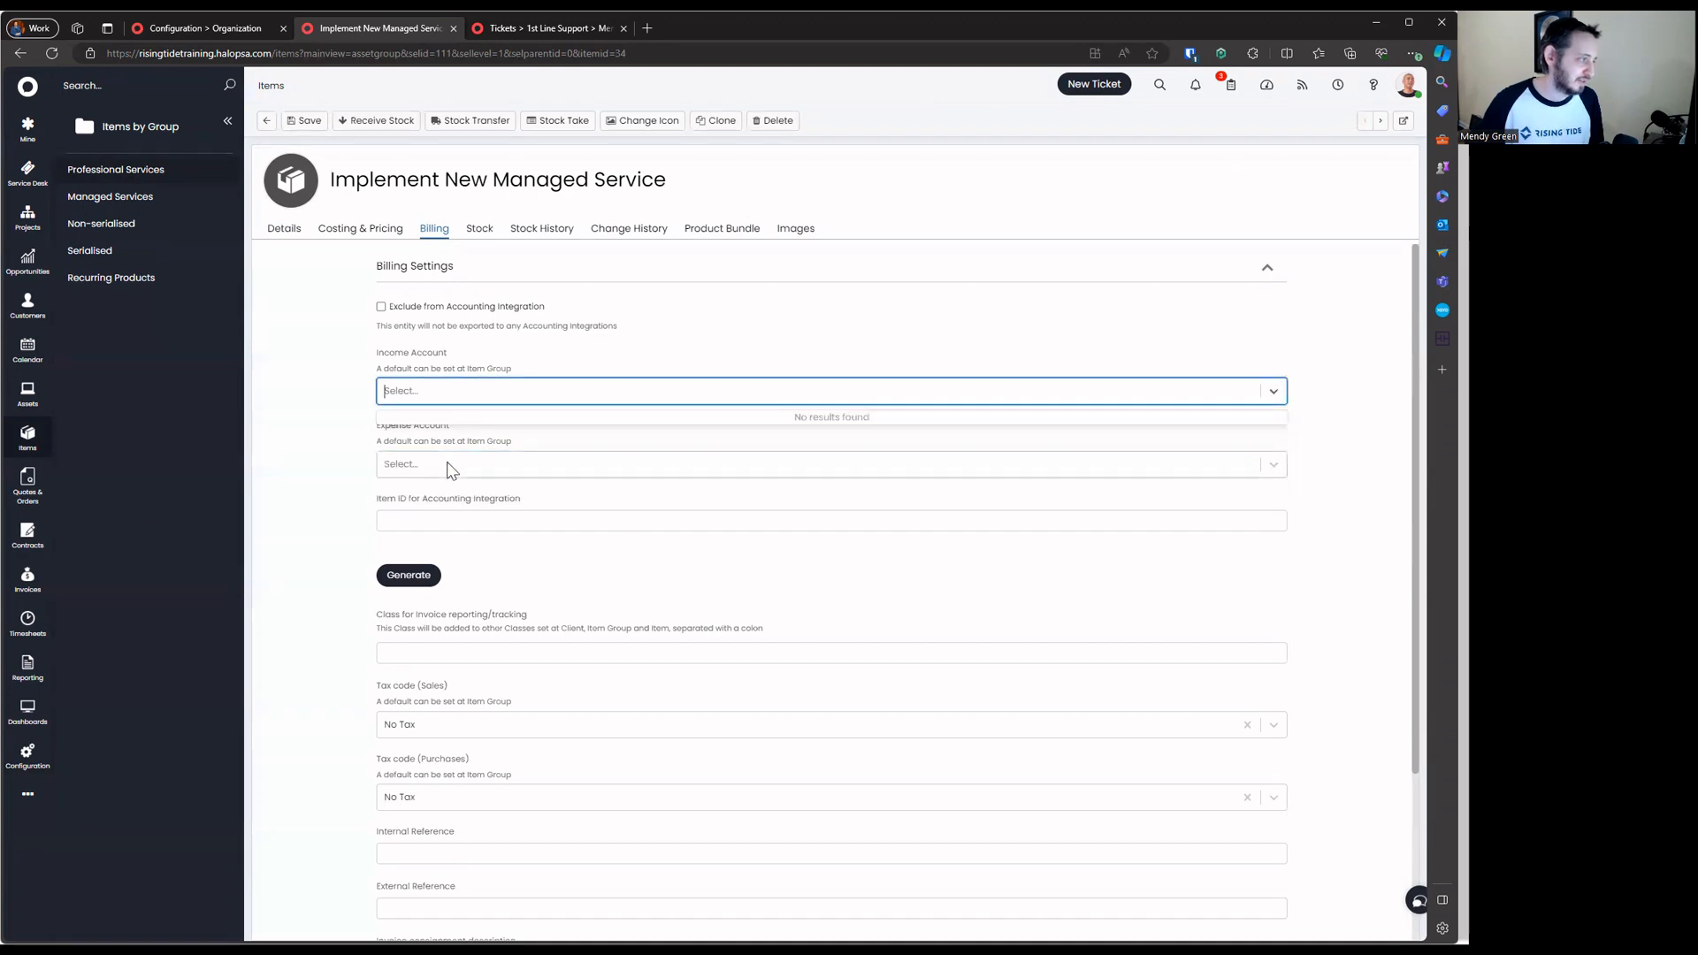
click(447, 464)
click(452, 396)
click(449, 444)
click(452, 464)
click(455, 440)
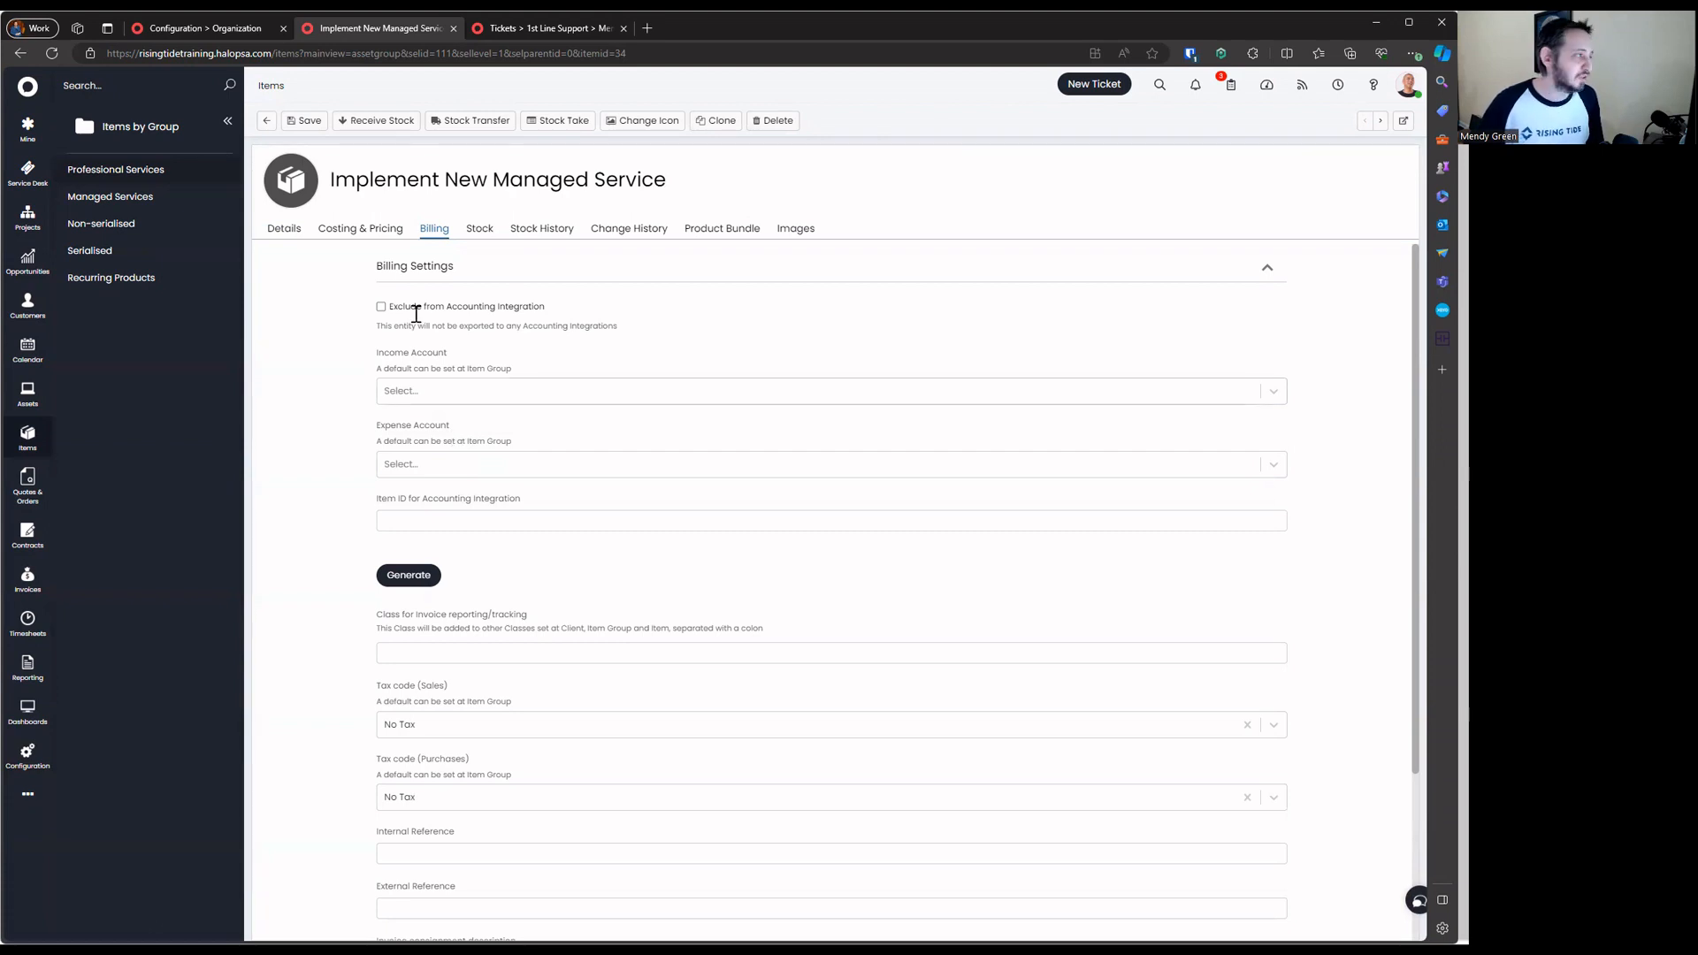
click(267, 121)
Preview the Professional Services group's details and the new item group form, closing both unchanged
right_click(128, 169)
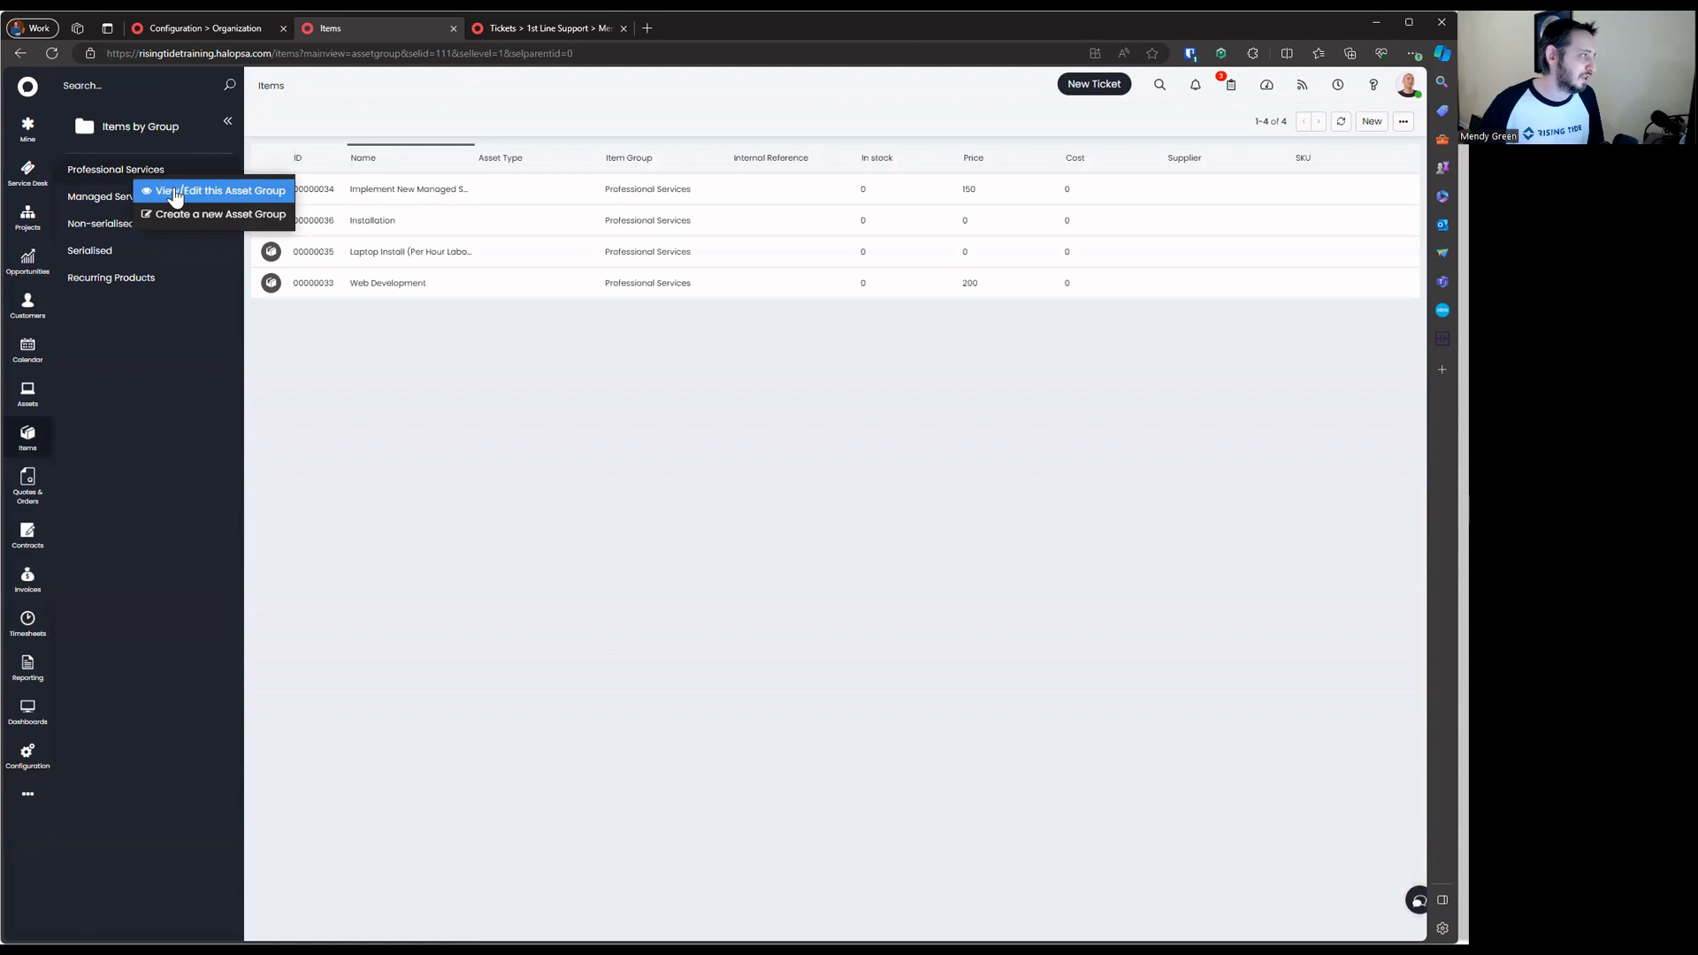
click(176, 186)
click(940, 130)
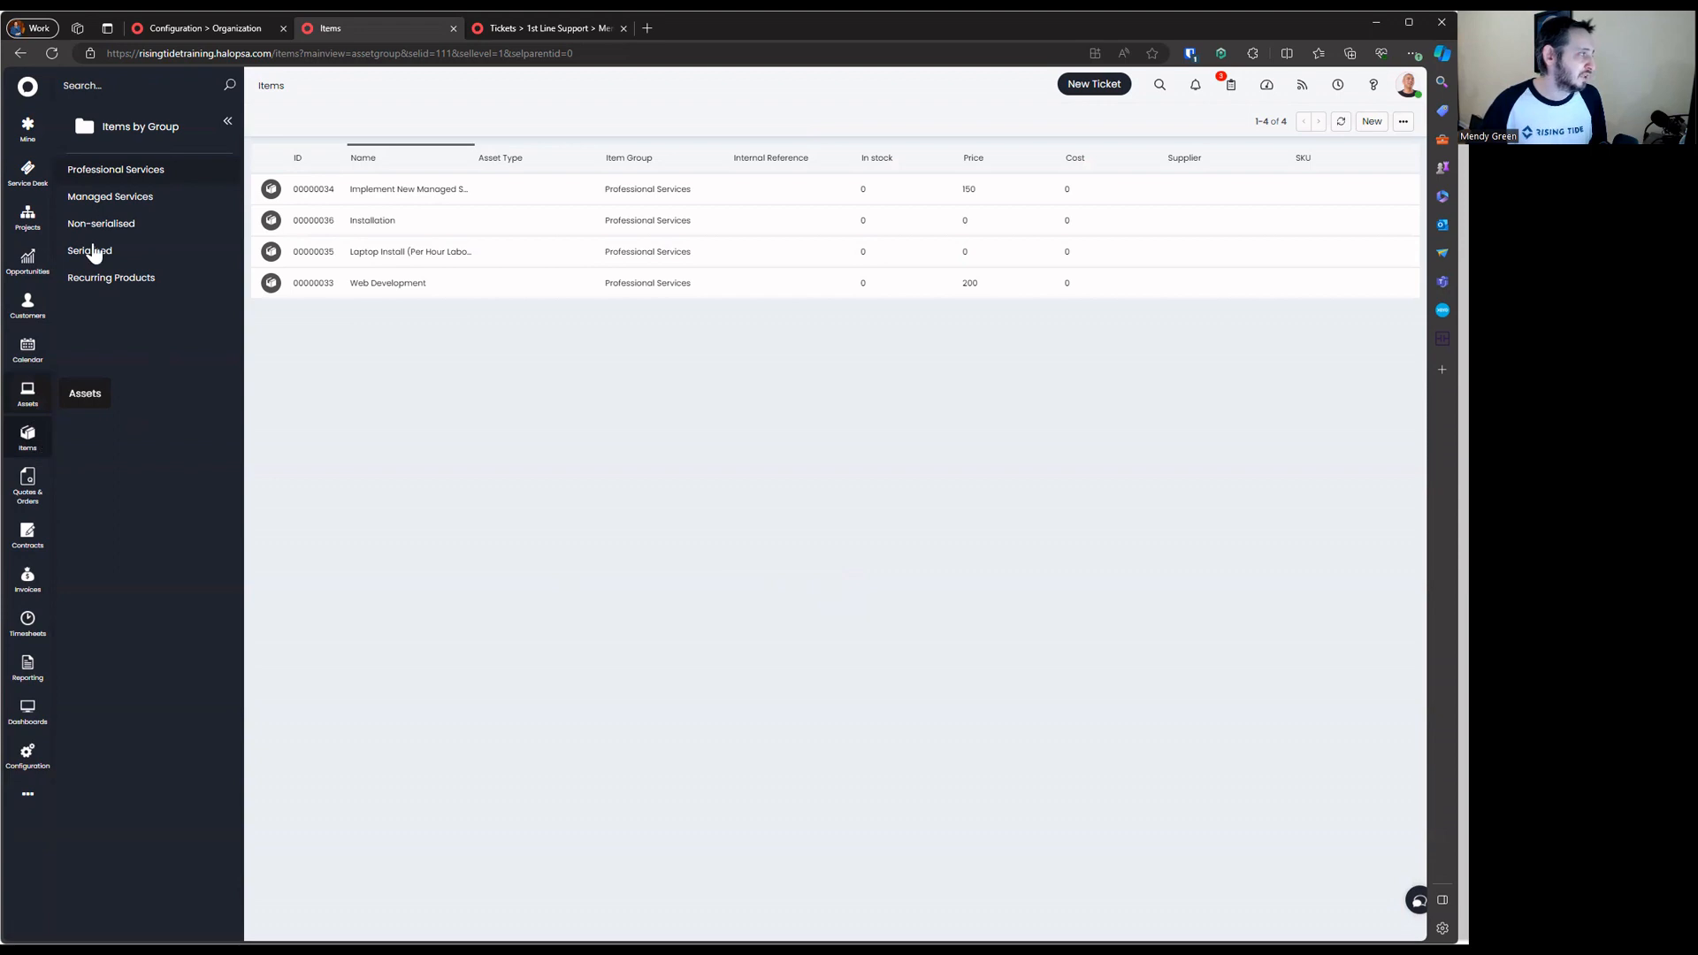
right_click(117, 169)
click(191, 206)
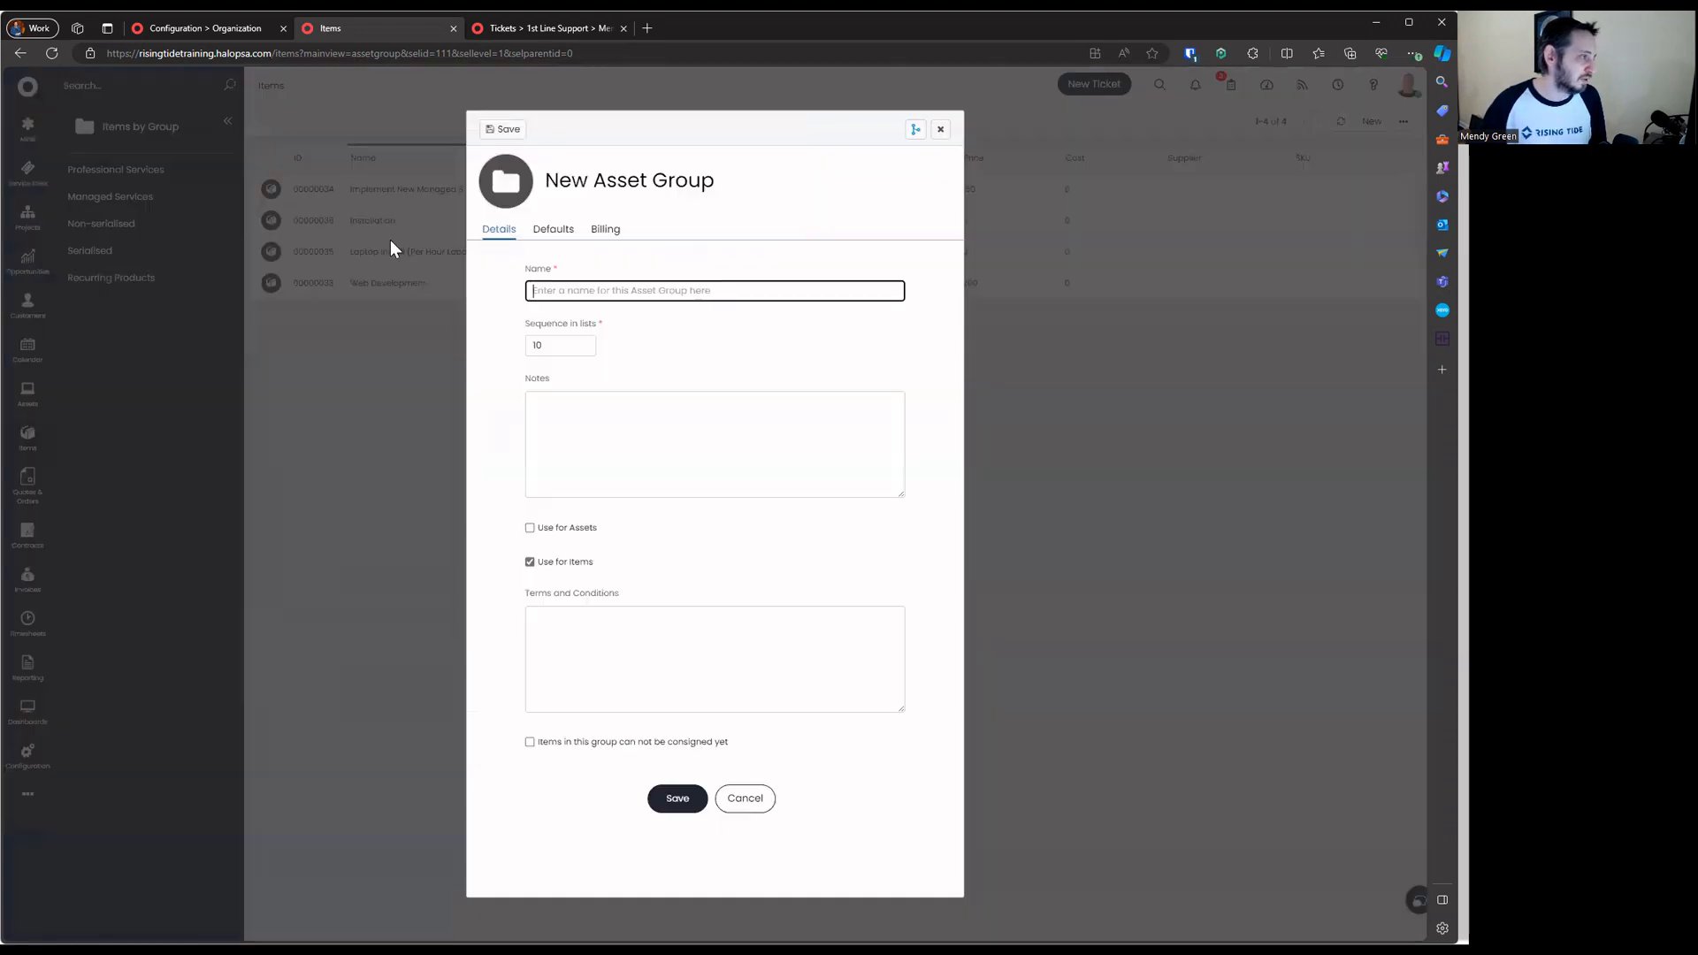
click(944, 139)
Open the Professional Services group in edit mode on its Billing settings
right_click(232, 177)
click(252, 185)
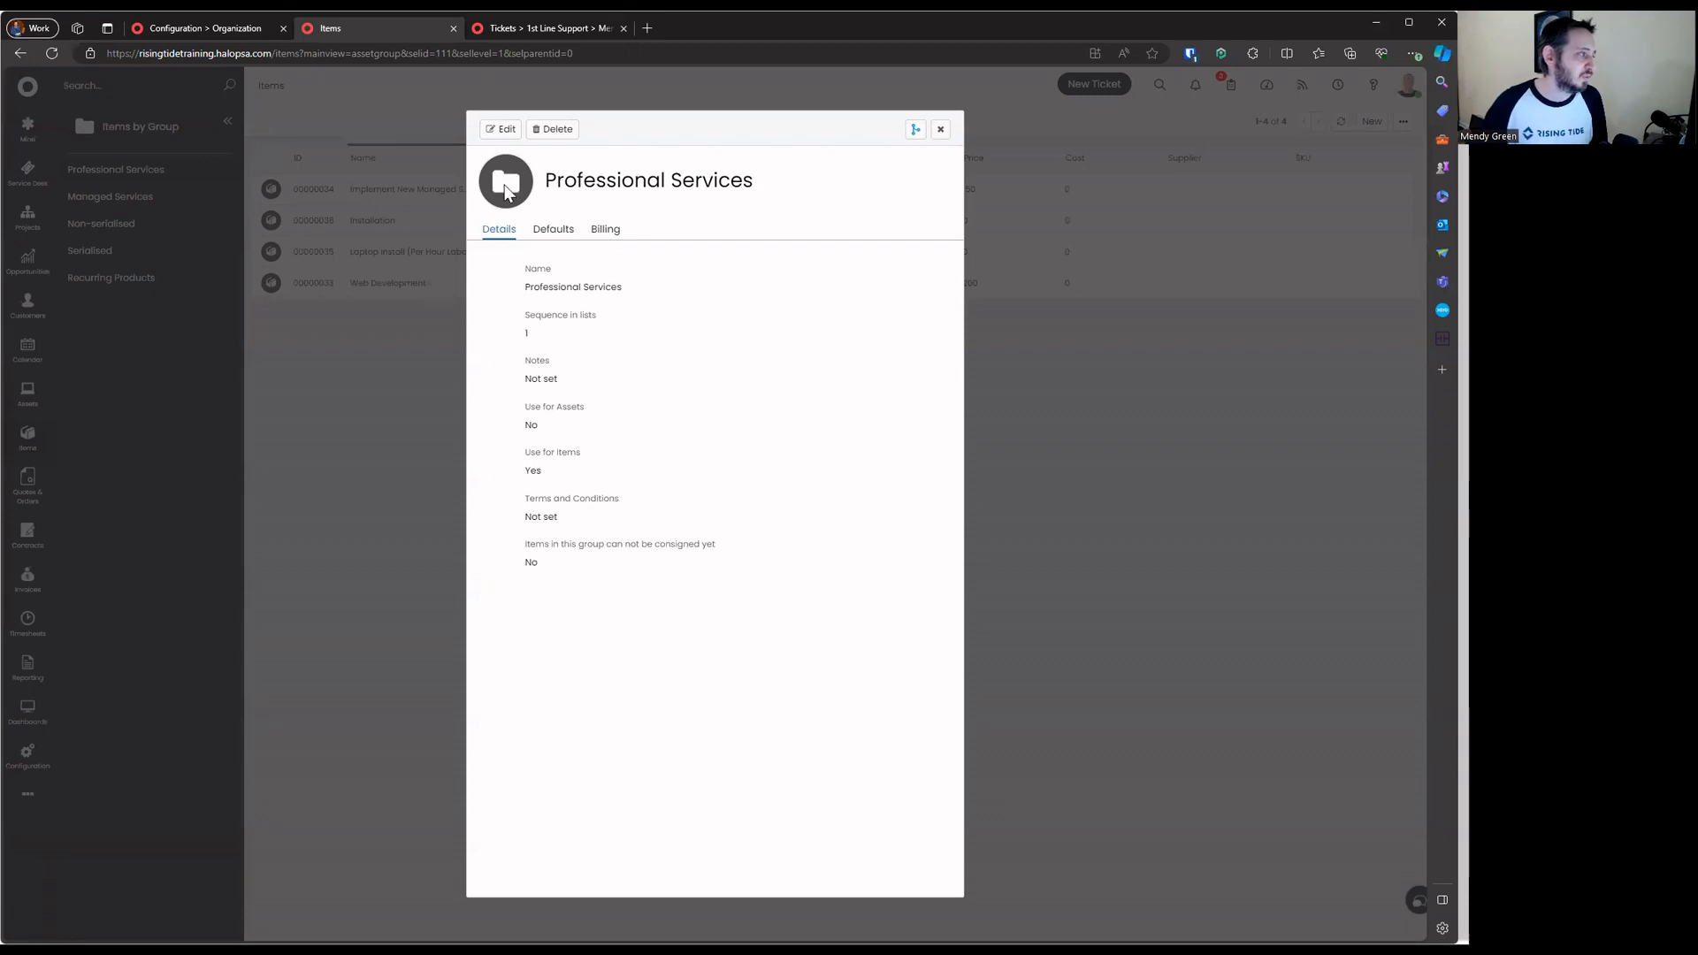
click(510, 130)
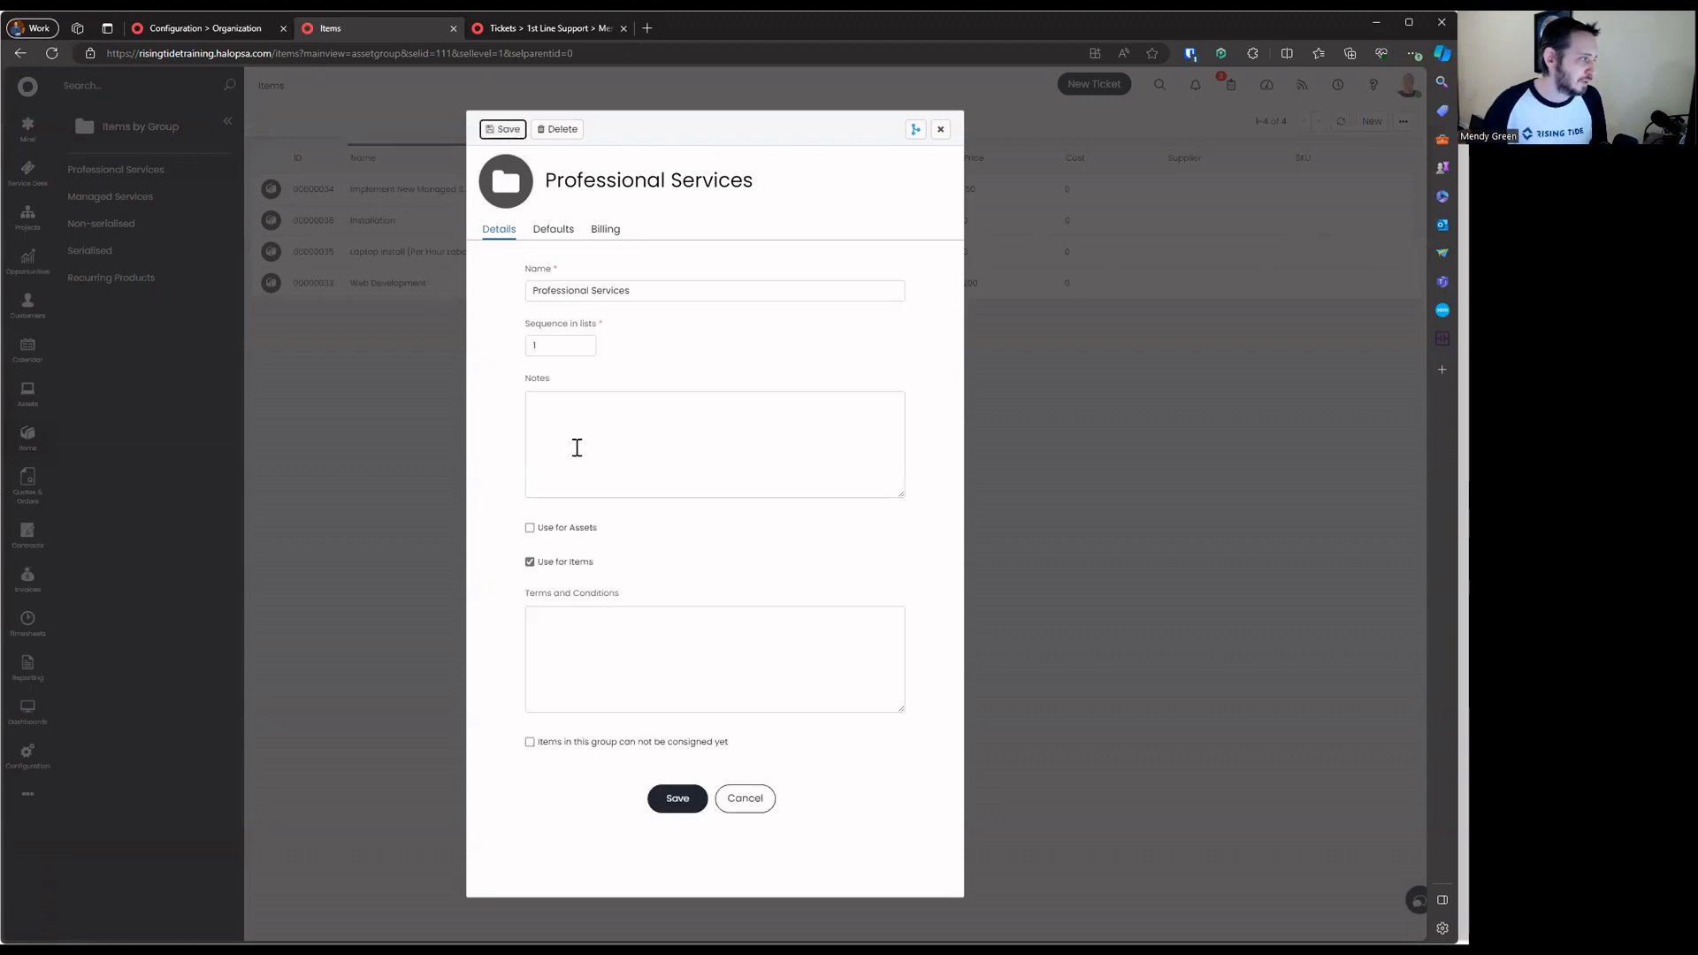
click(605, 231)
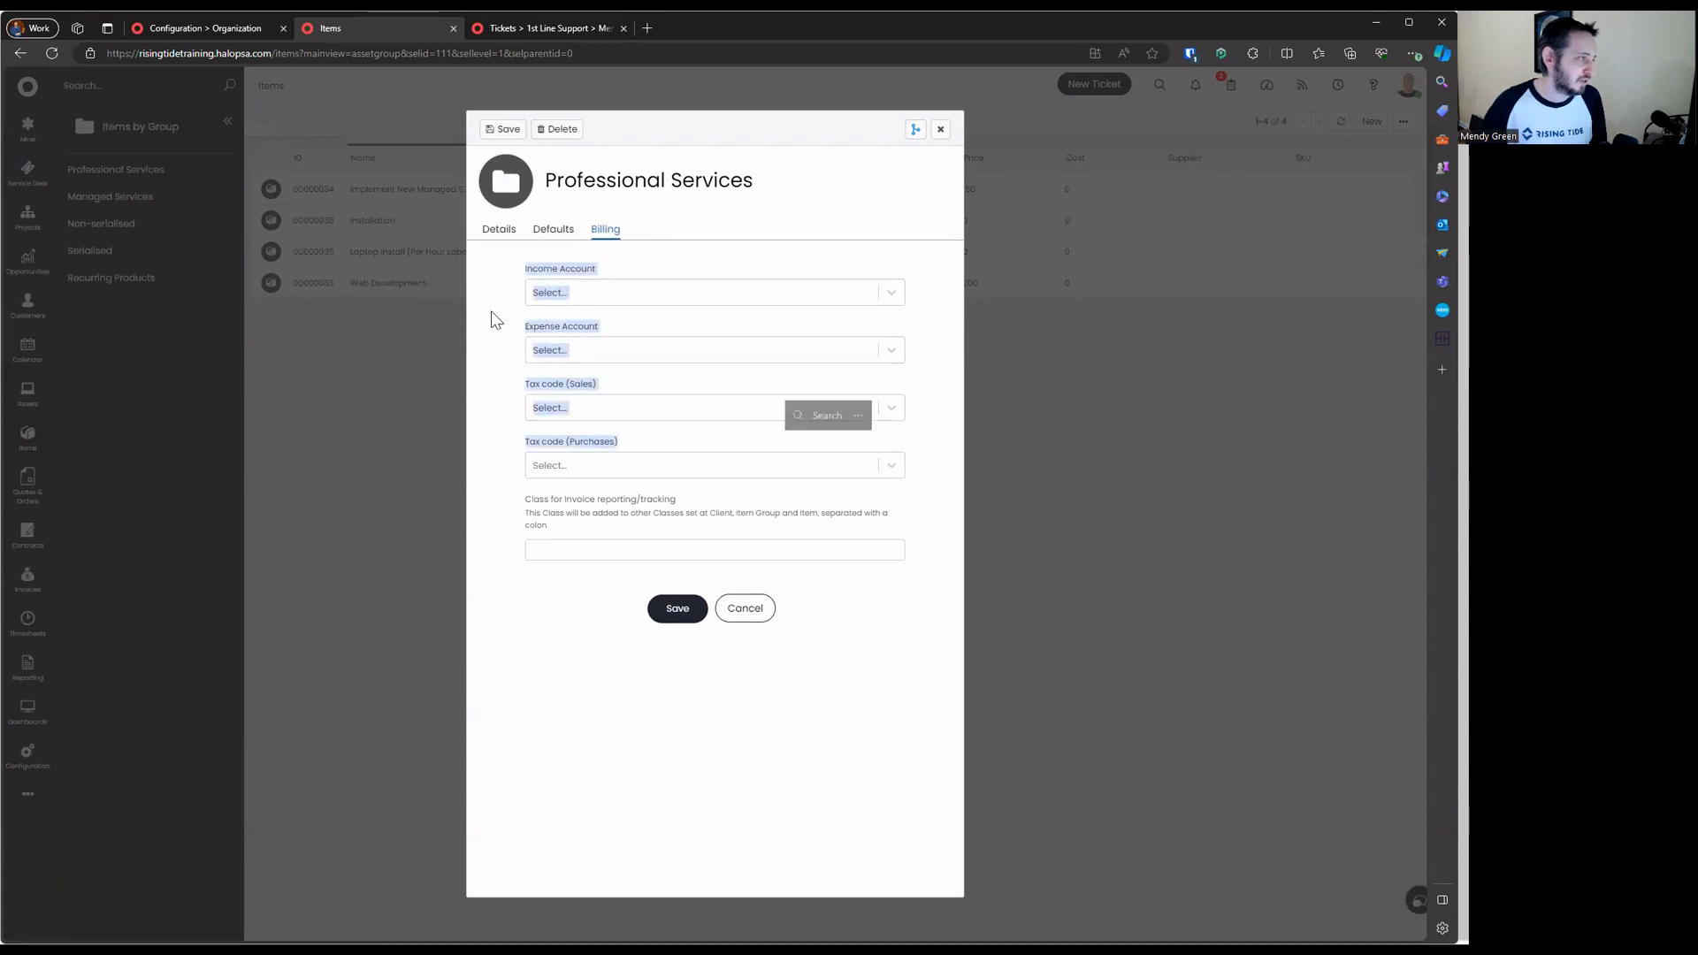
Check the income, expense, sales tax and purchase tax code dropdowns and the invoice class field, leaving all unset, then view Defaults
click(552, 292)
click(576, 350)
click(581, 407)
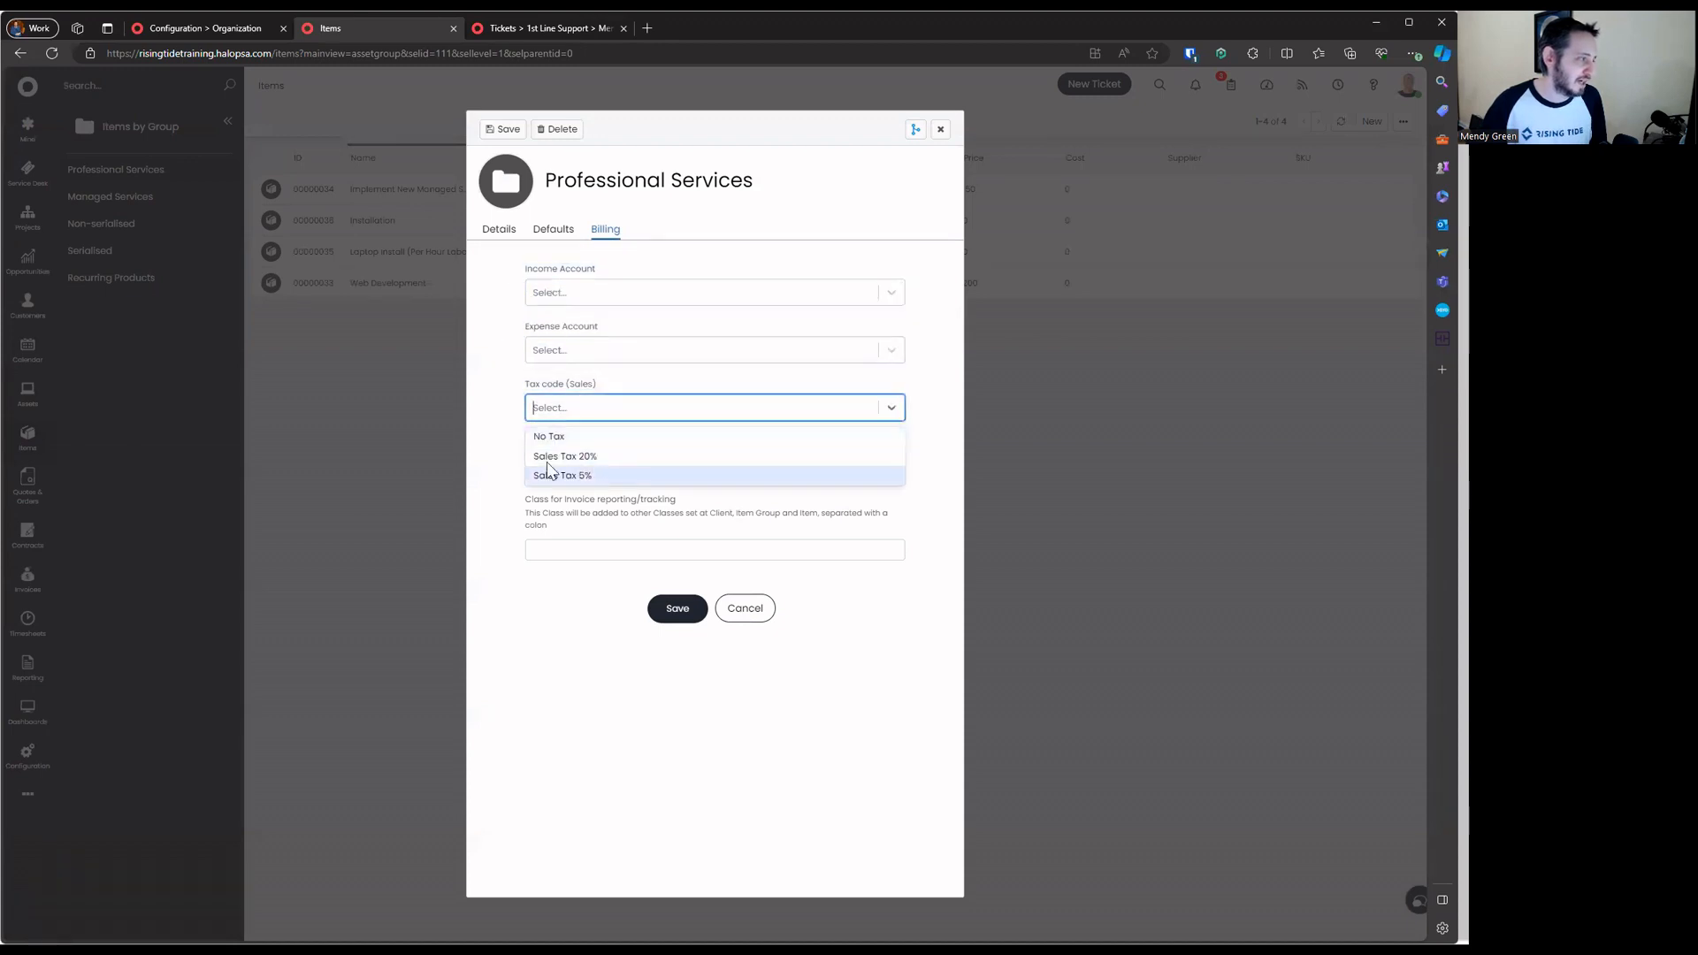
click(602, 447)
click(604, 460)
click(560, 531)
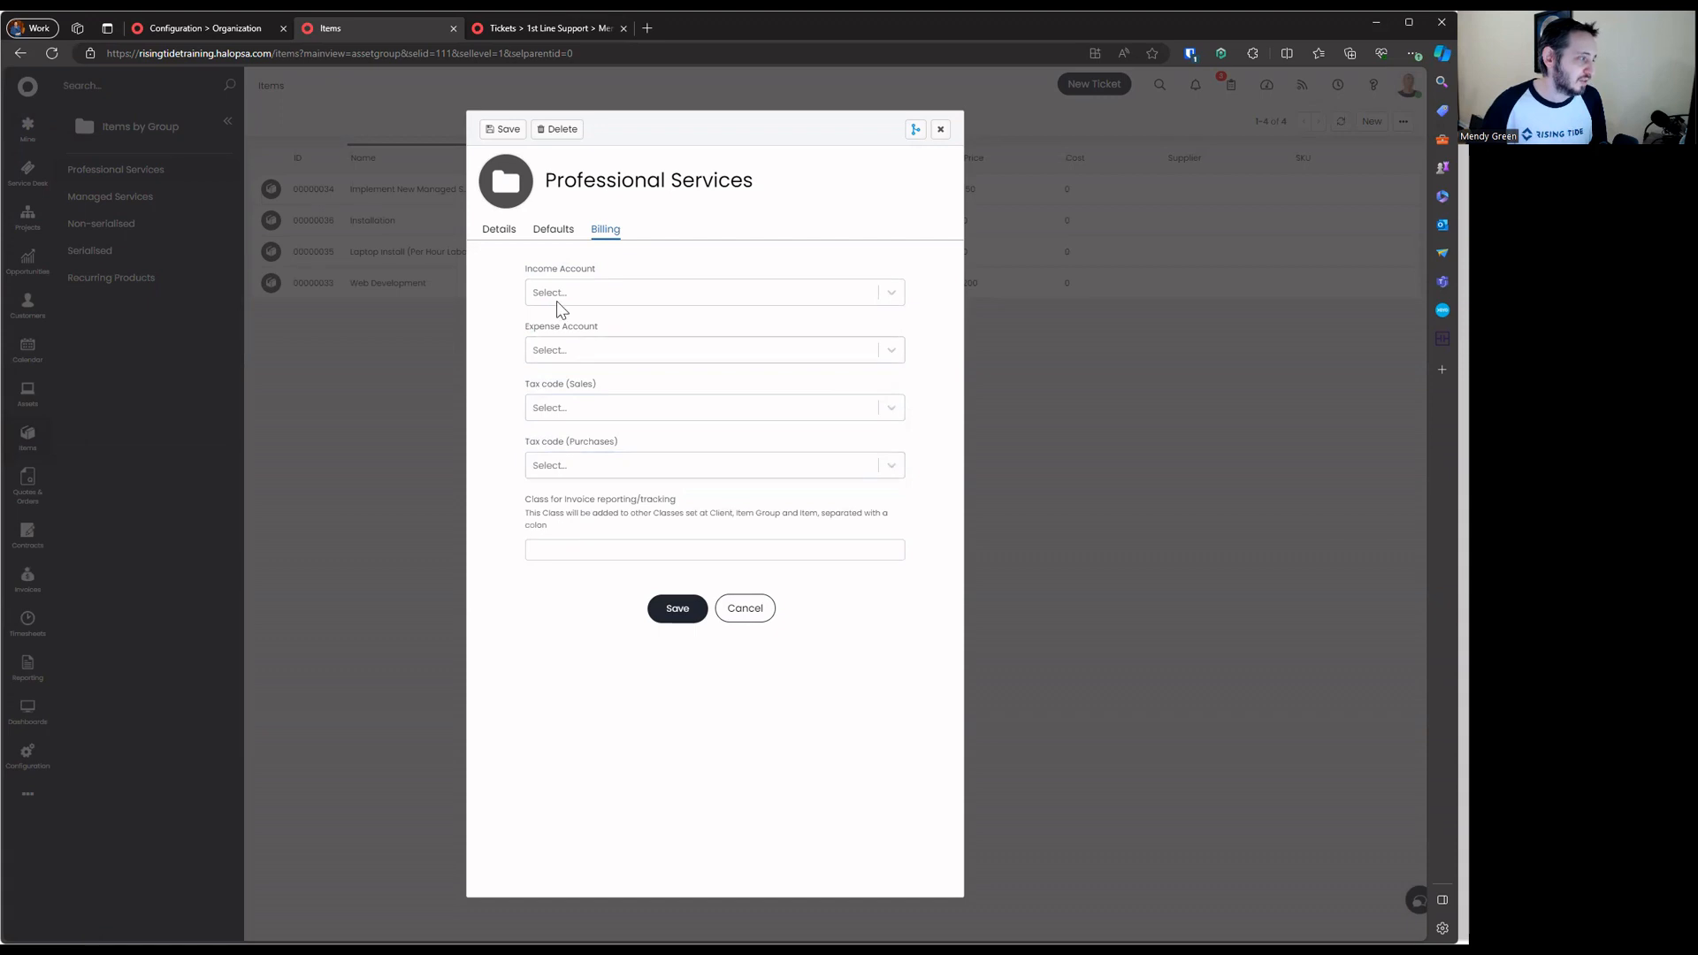
click(556, 232)
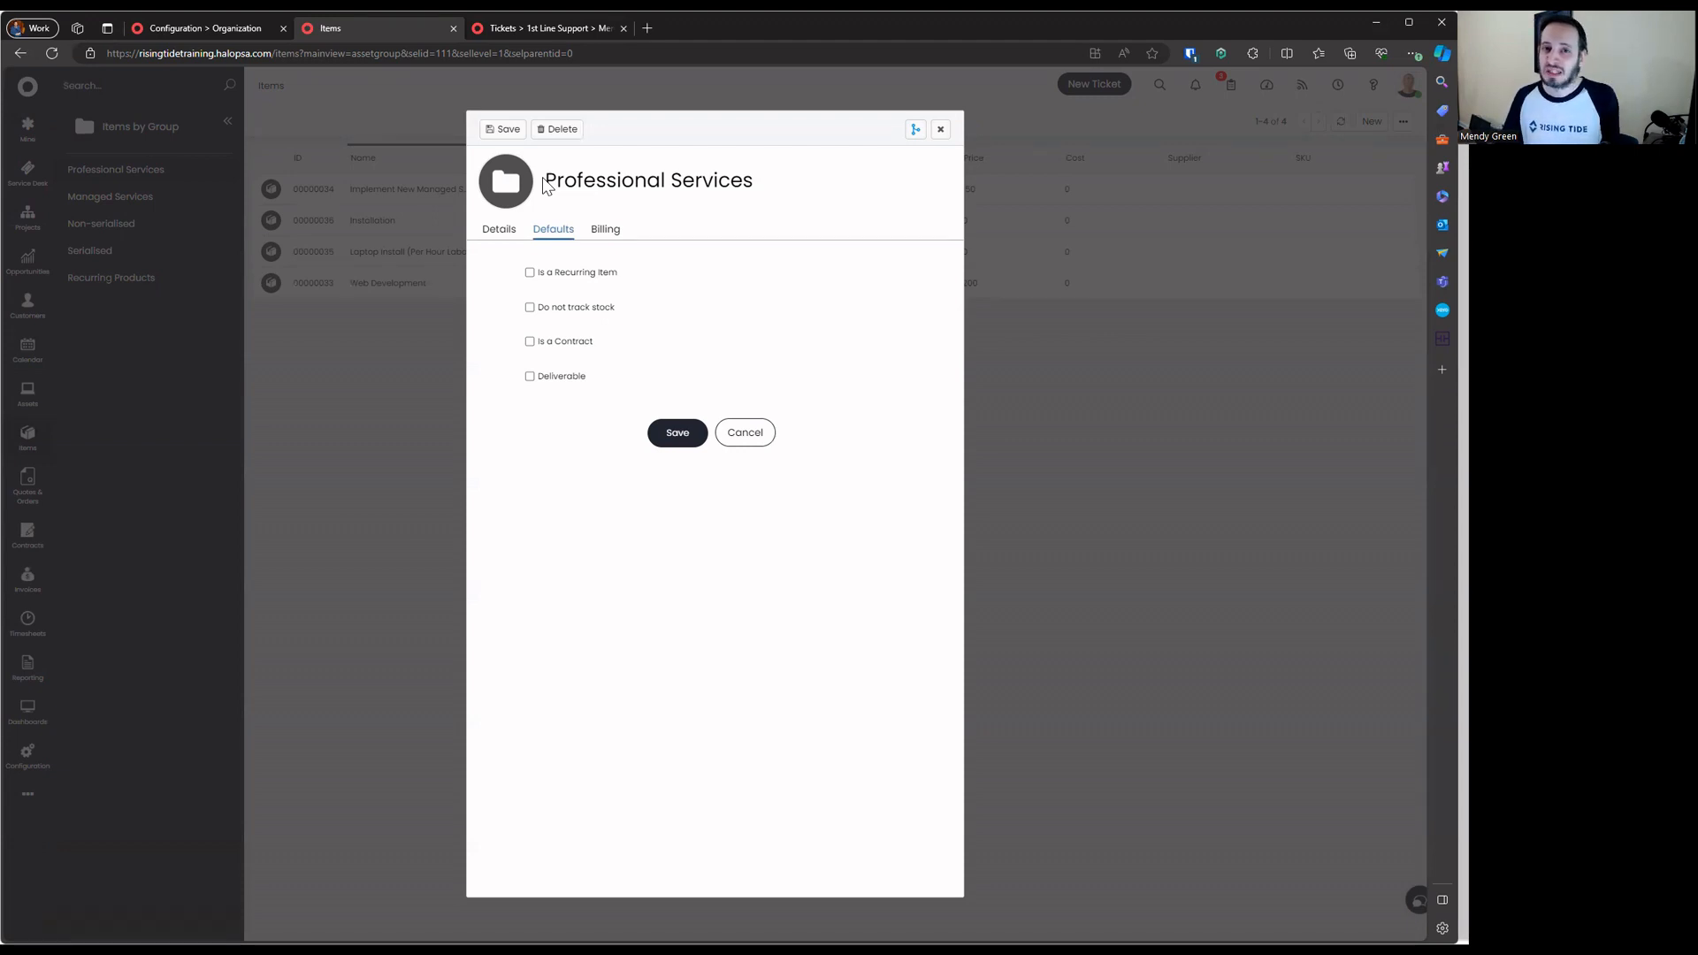
Review the group's account/tax field labels and its default item option labels
click(601, 229)
drag(493, 274, 746, 693)
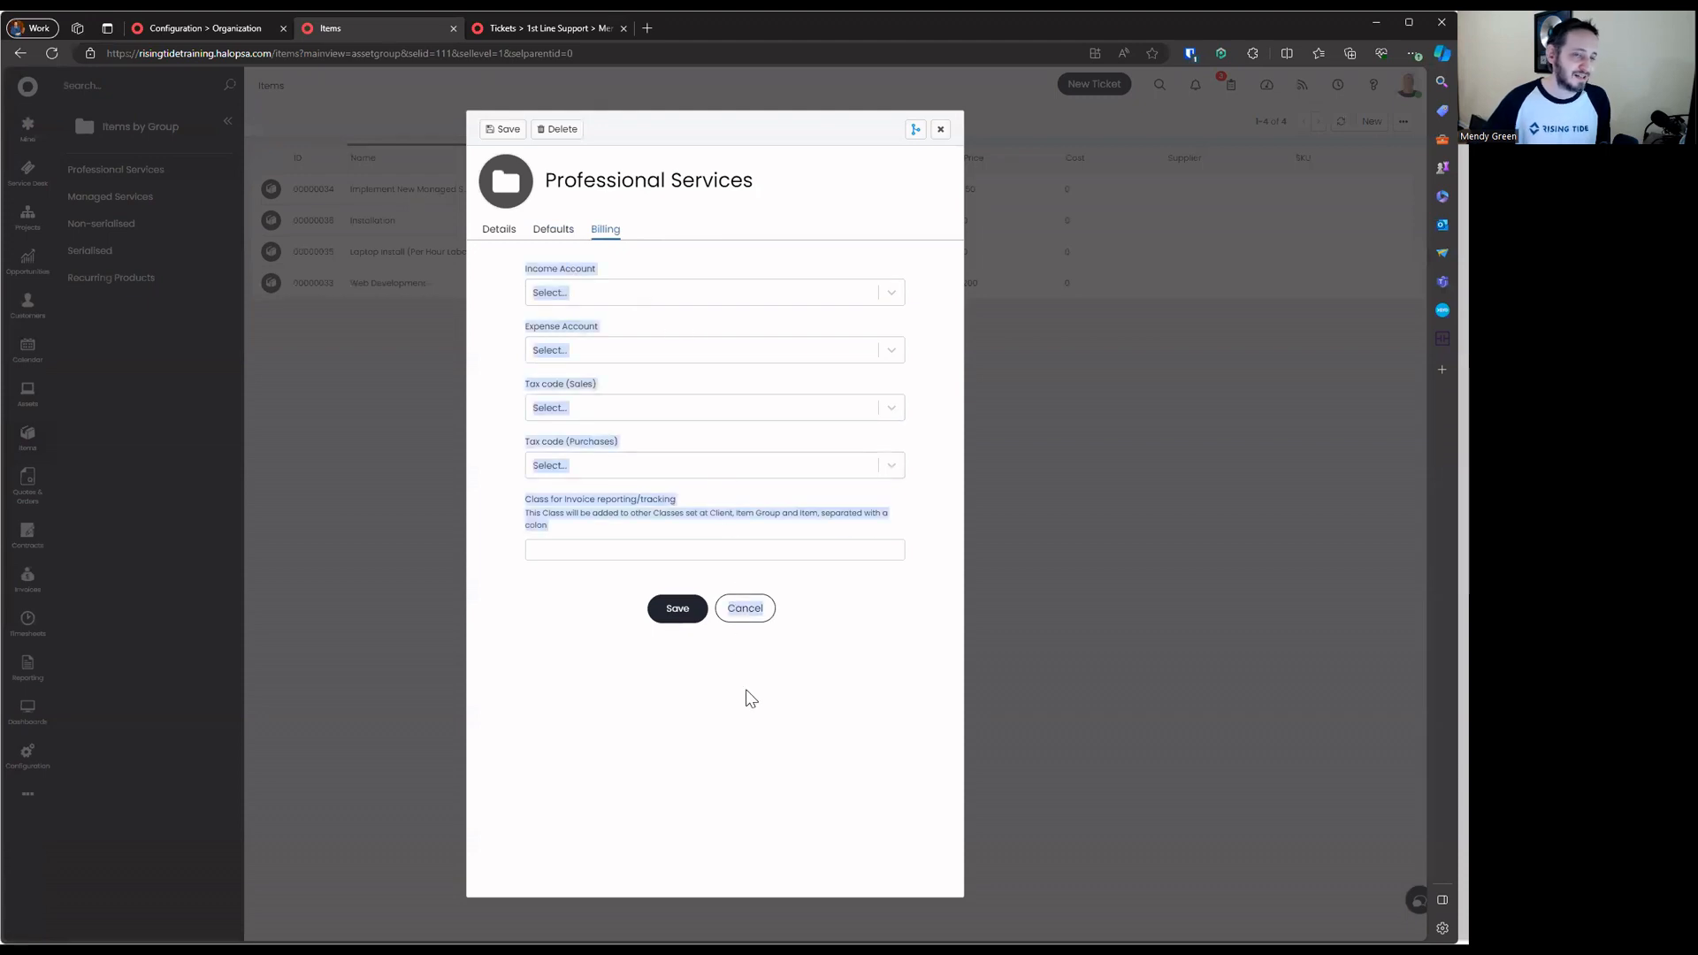
click(555, 231)
drag(496, 266, 693, 478)
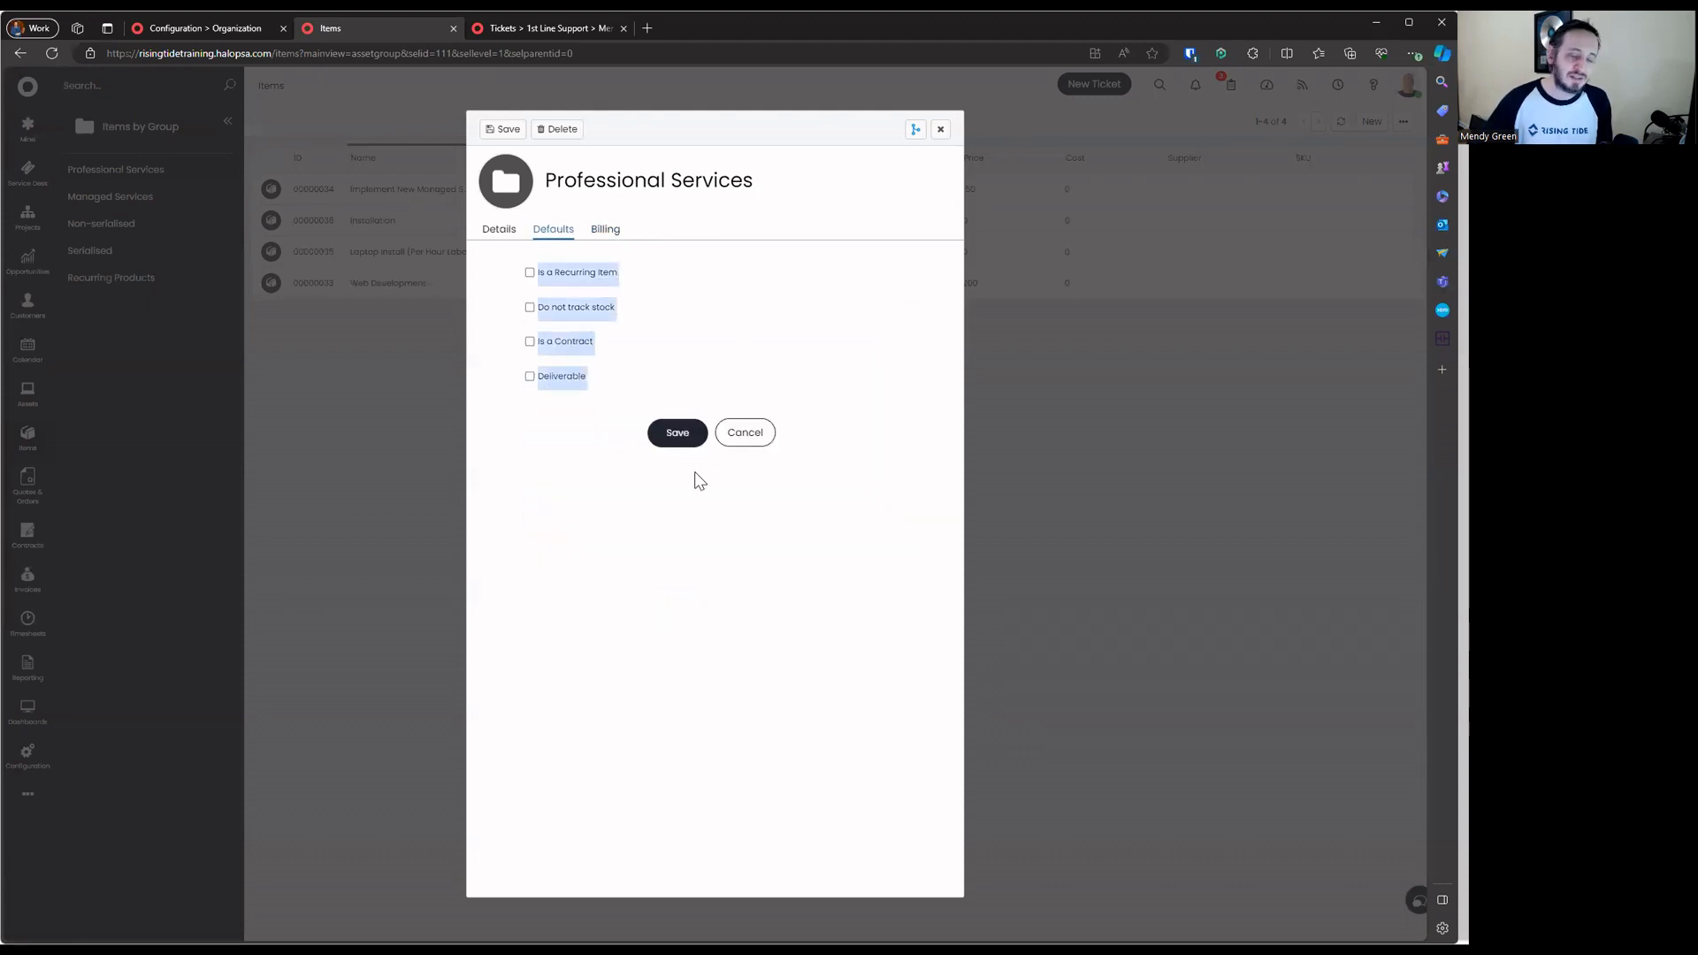
click(588, 316)
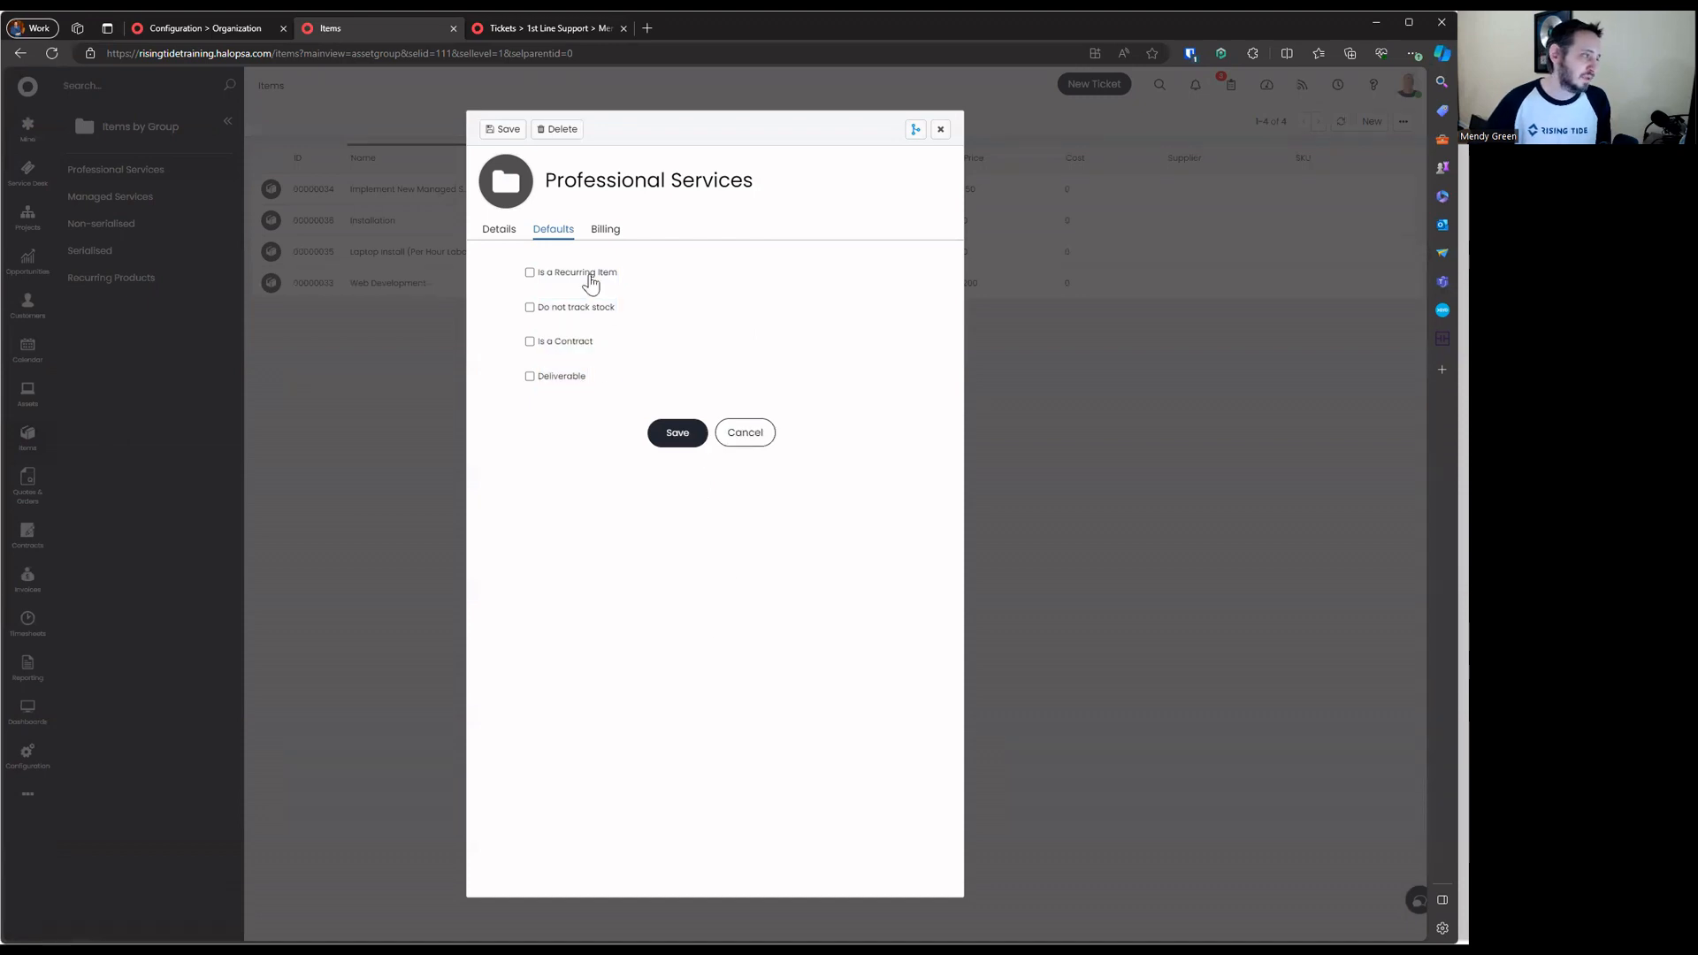
Try the recurring, Do not track stock, contract and Deliverable defaults, leaving them all unticked
click(585, 273)
click(582, 275)
click(579, 310)
click(570, 343)
click(568, 343)
click(566, 378)
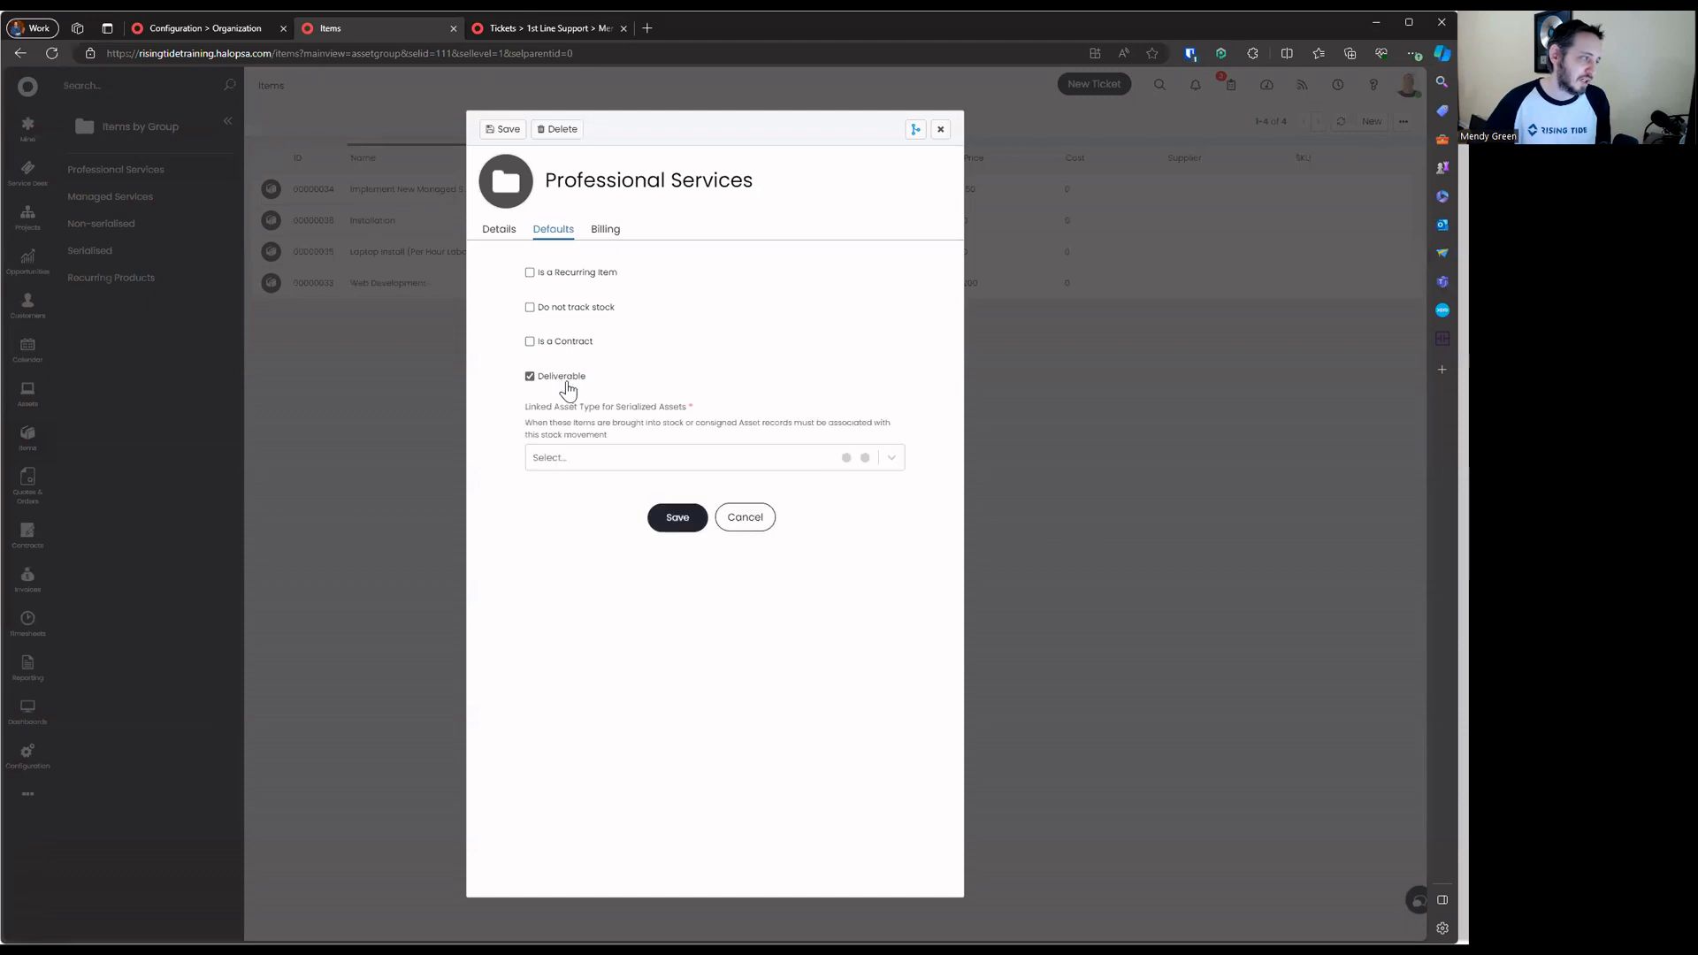
click(570, 381)
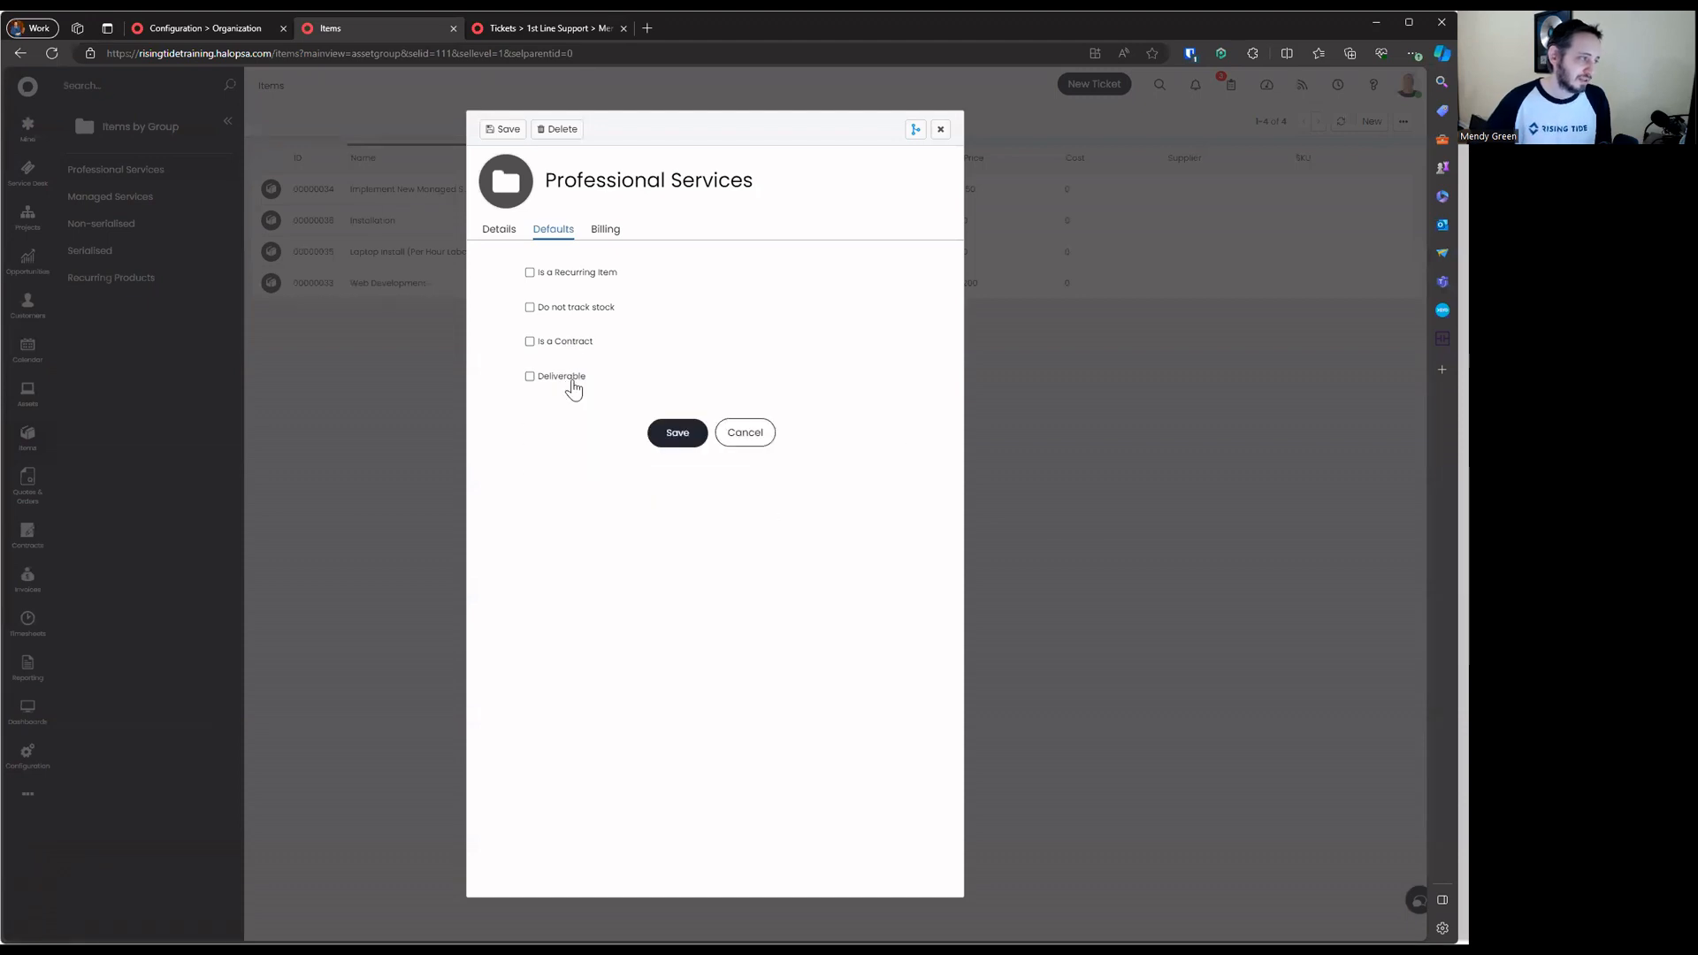
click(543, 389)
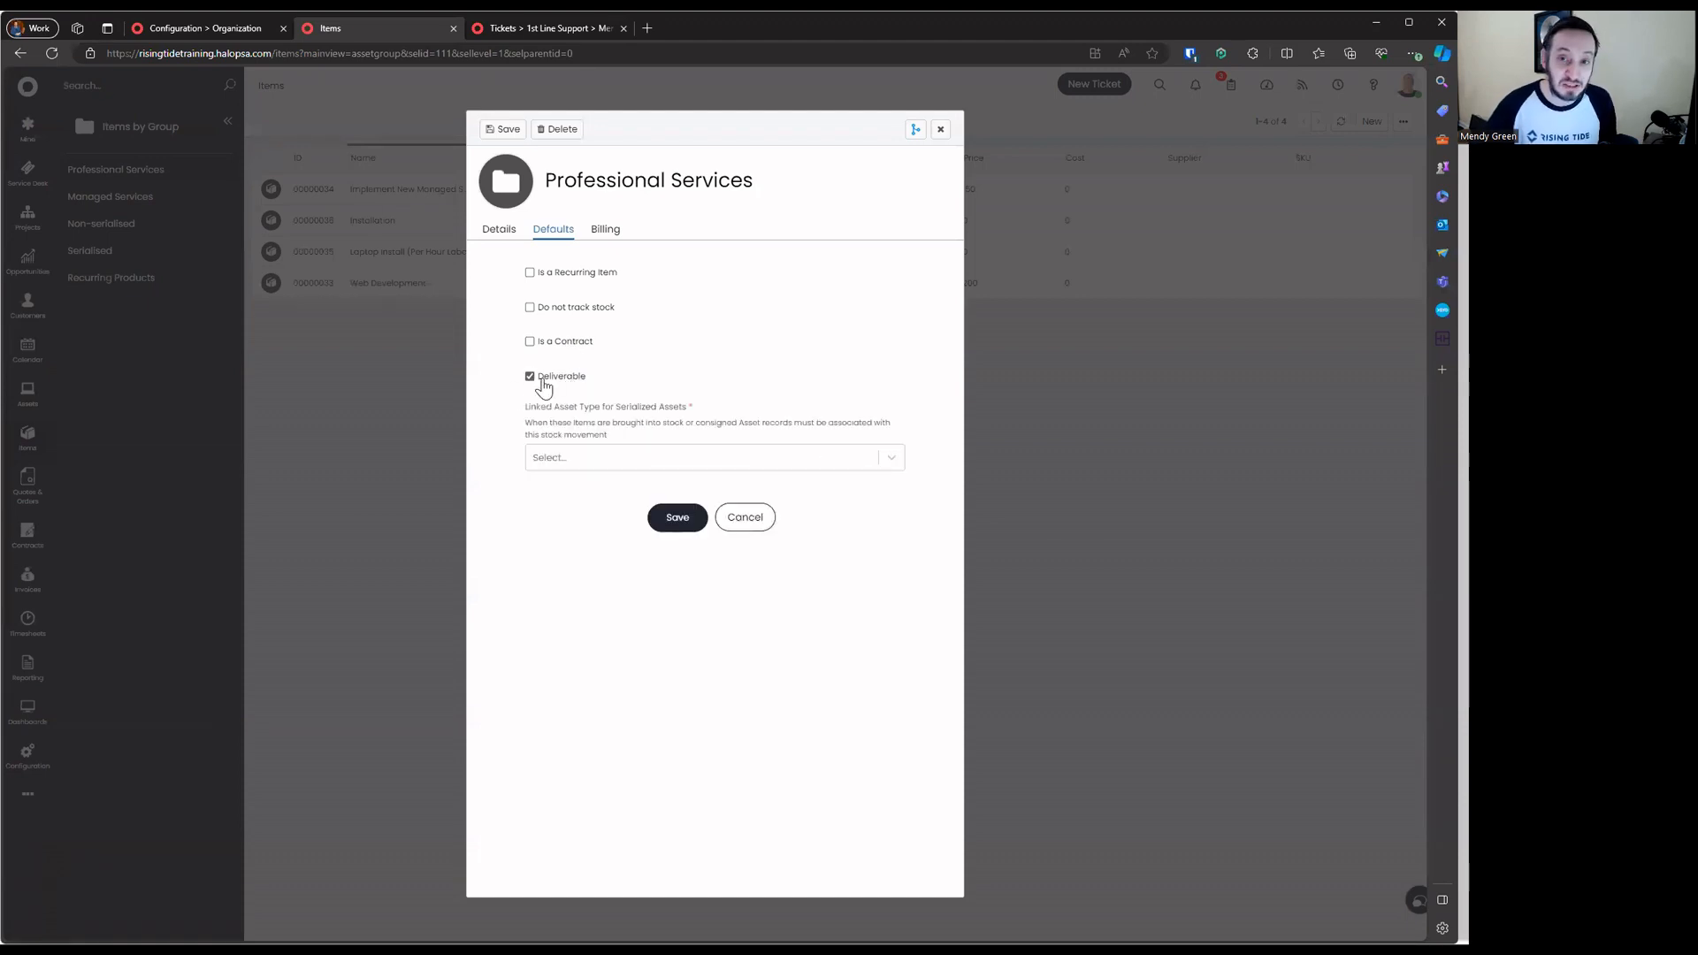
click(543, 387)
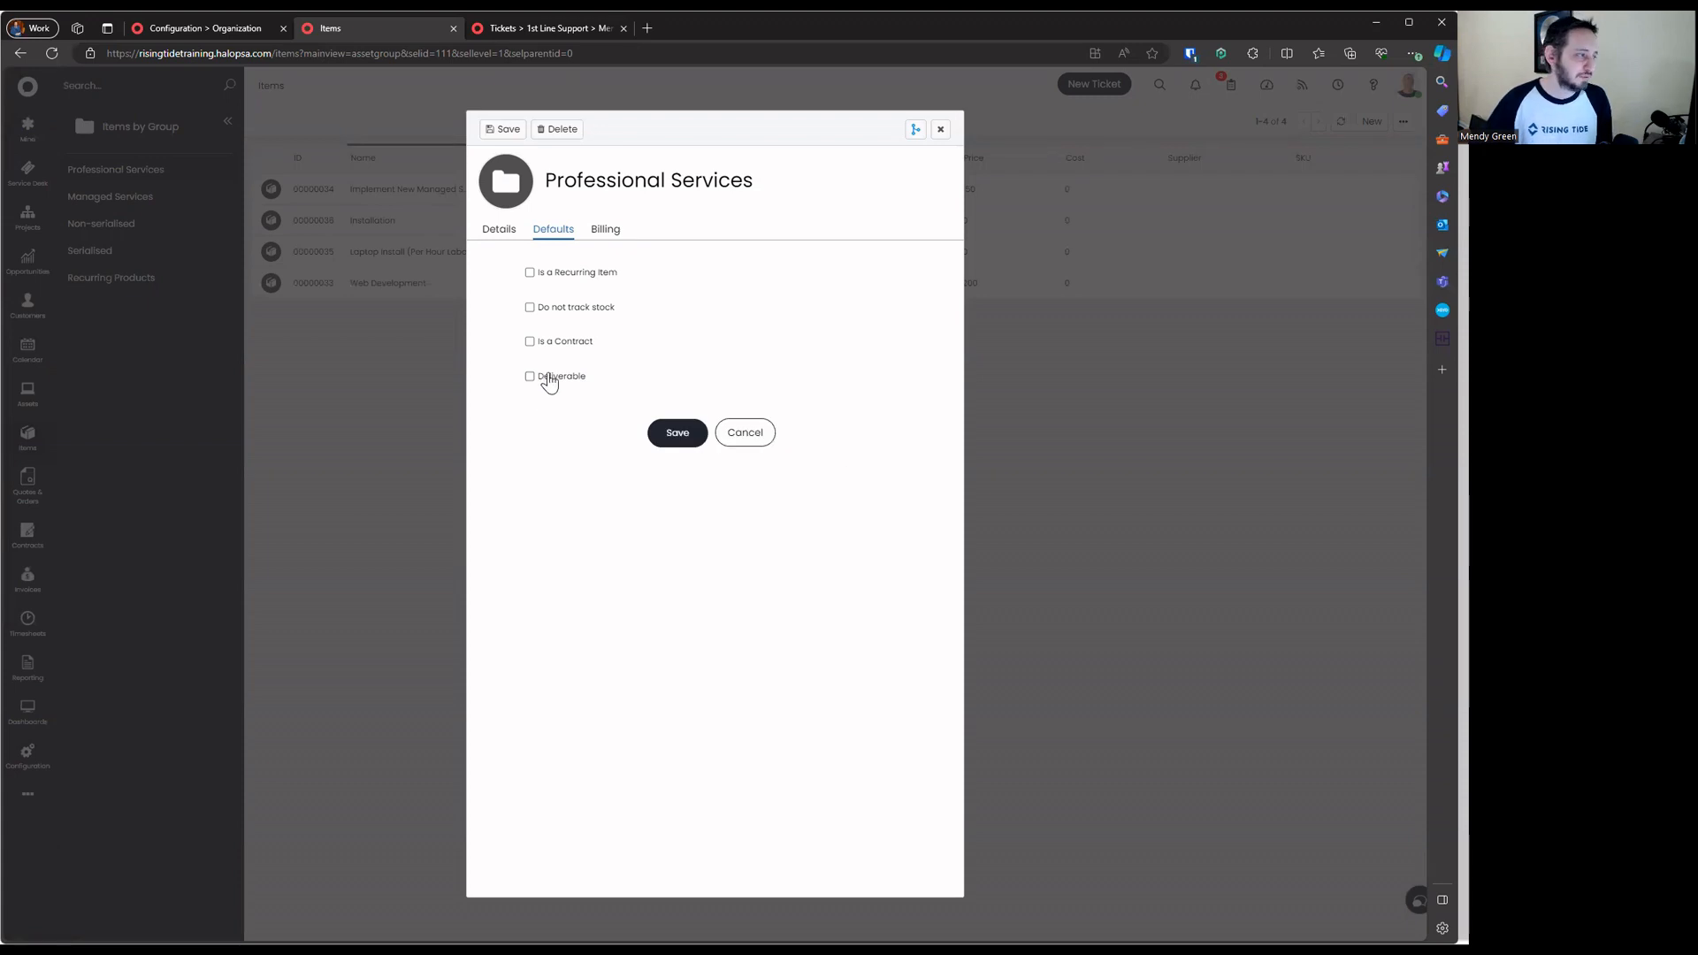
click(588, 314)
click(588, 314)
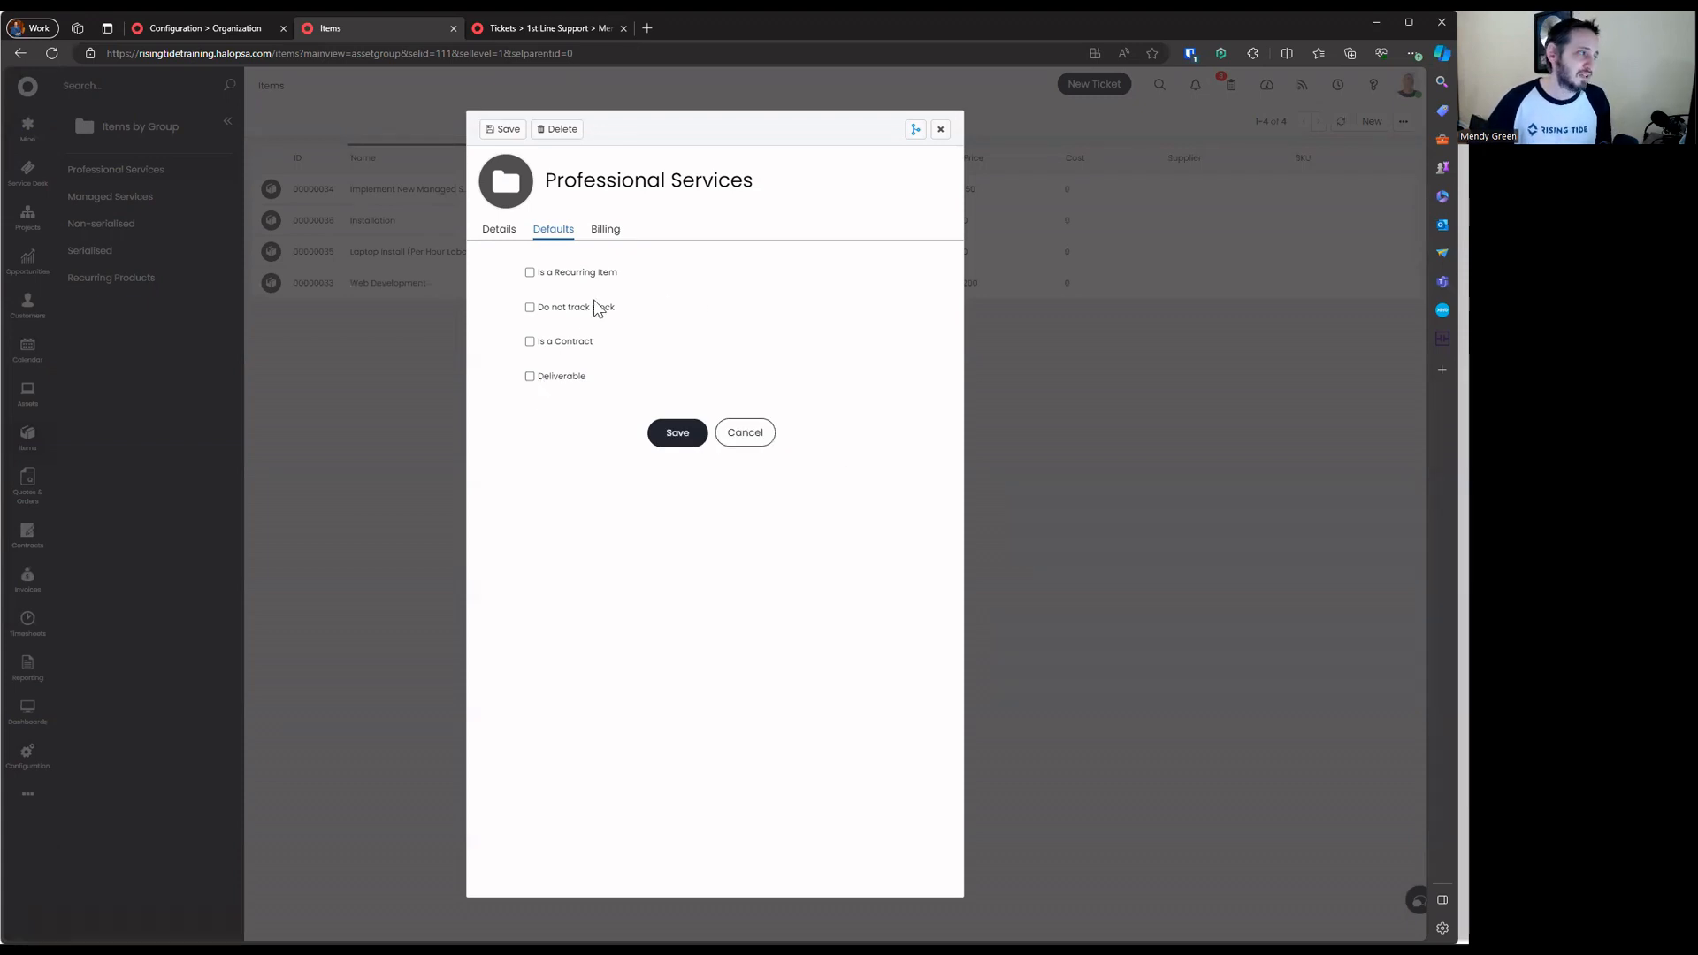
click(571, 311)
click(581, 311)
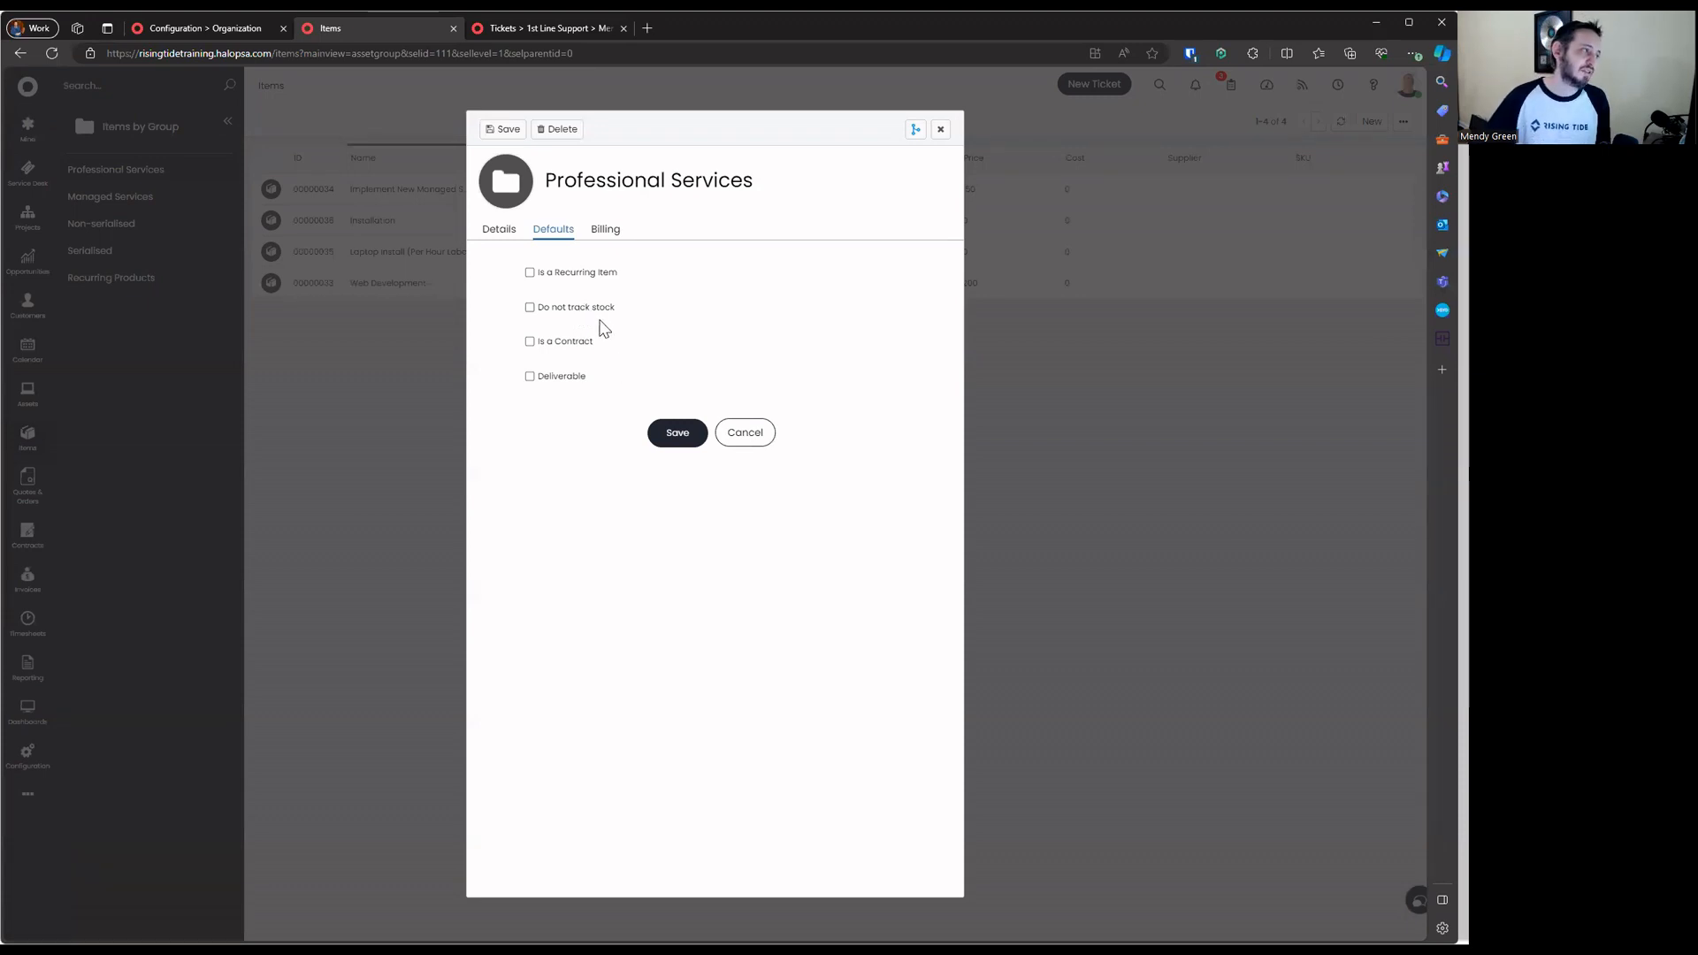
Discard the group edits and close the Professional Services group details
click(504, 230)
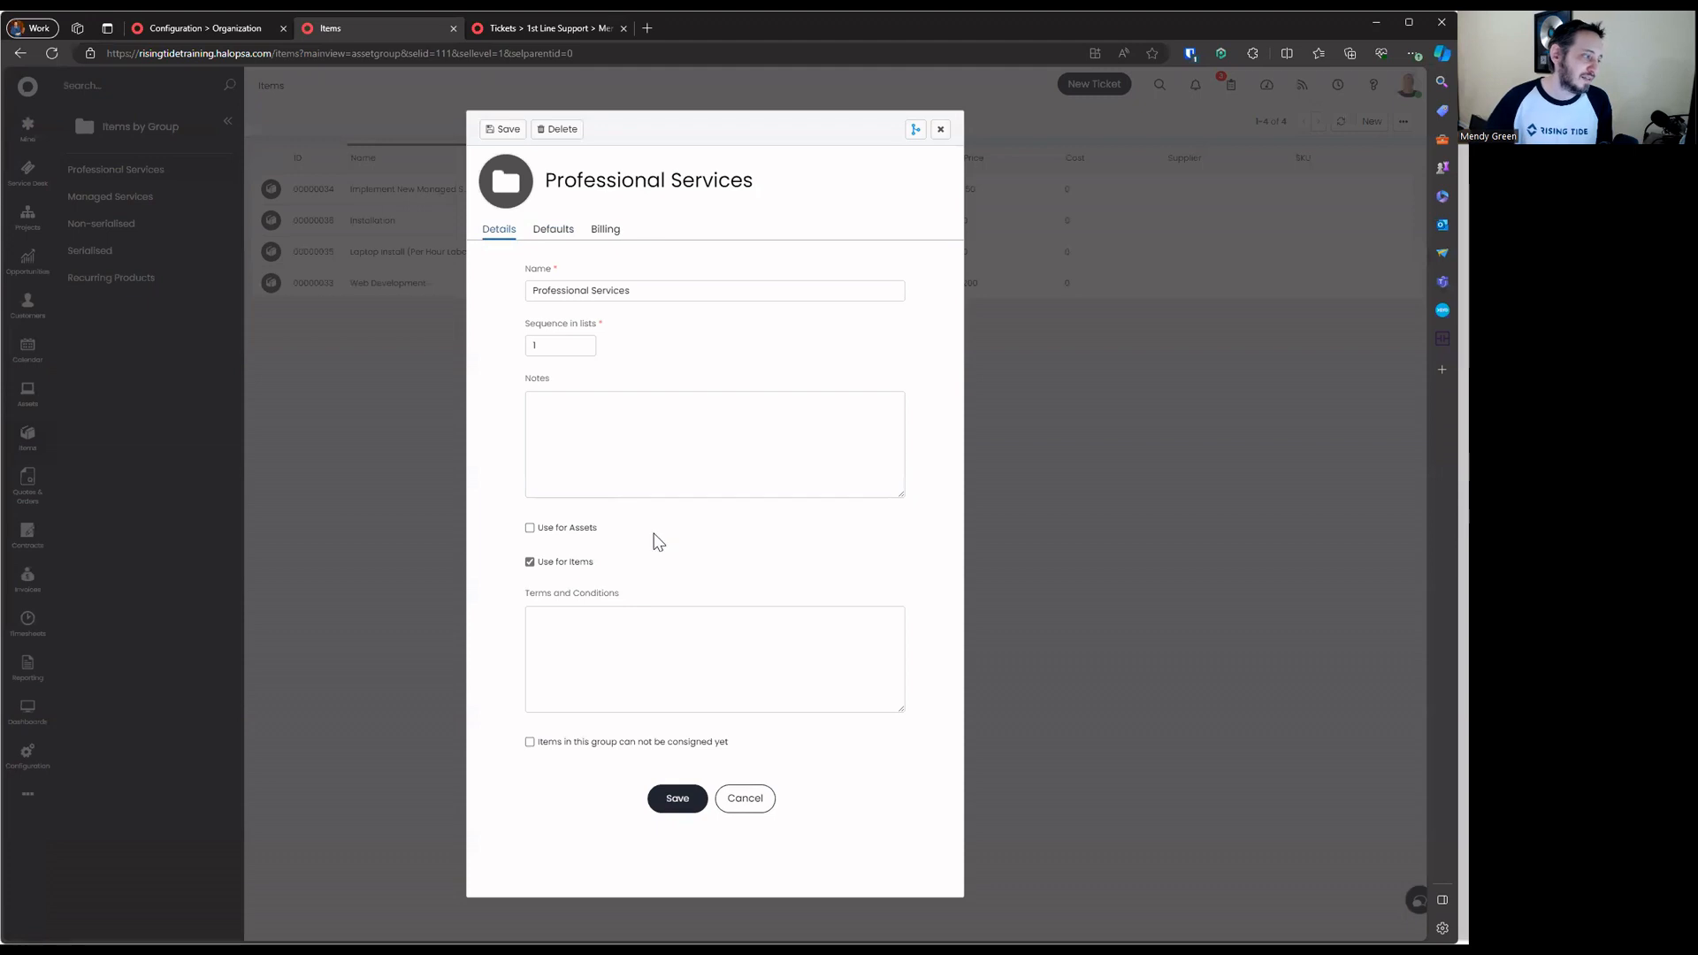
click(751, 805)
click(940, 130)
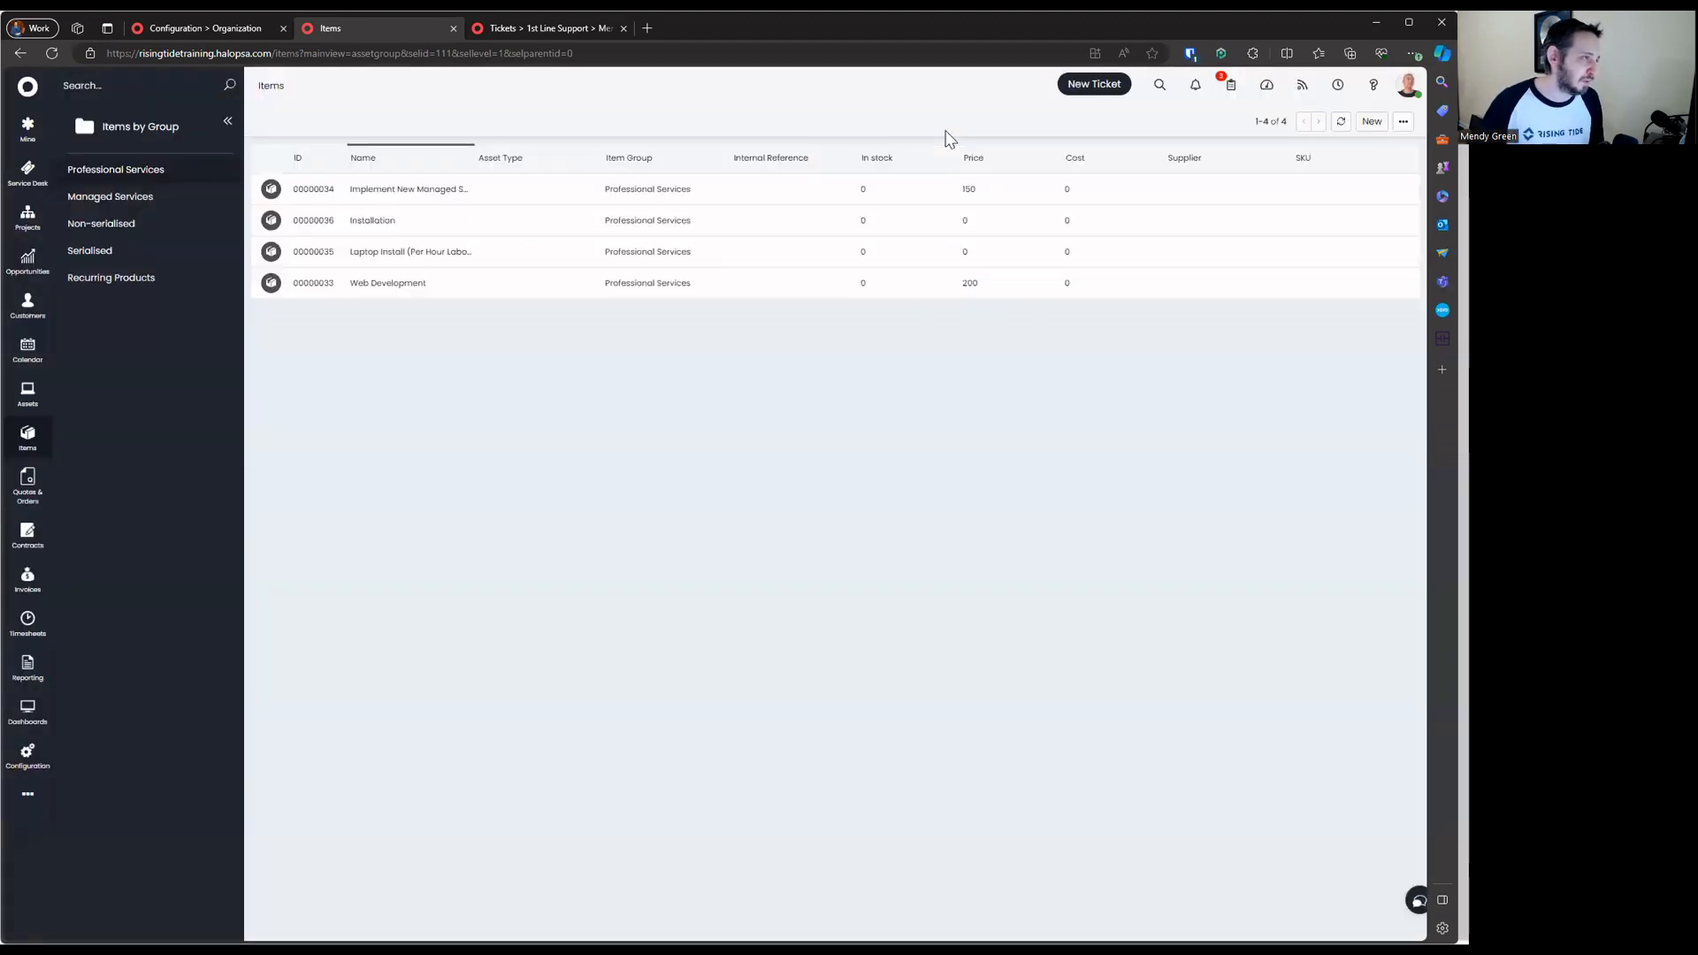